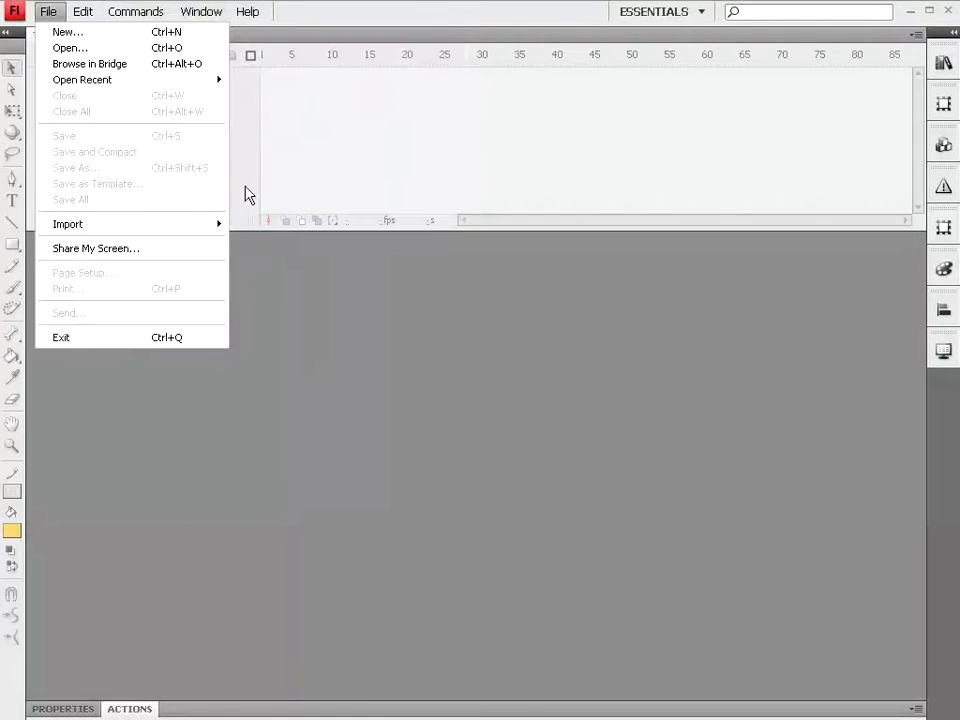
Create a new document from the 250 x 250 Square Pop-Up Banner advertising template
left_click(320, 155)
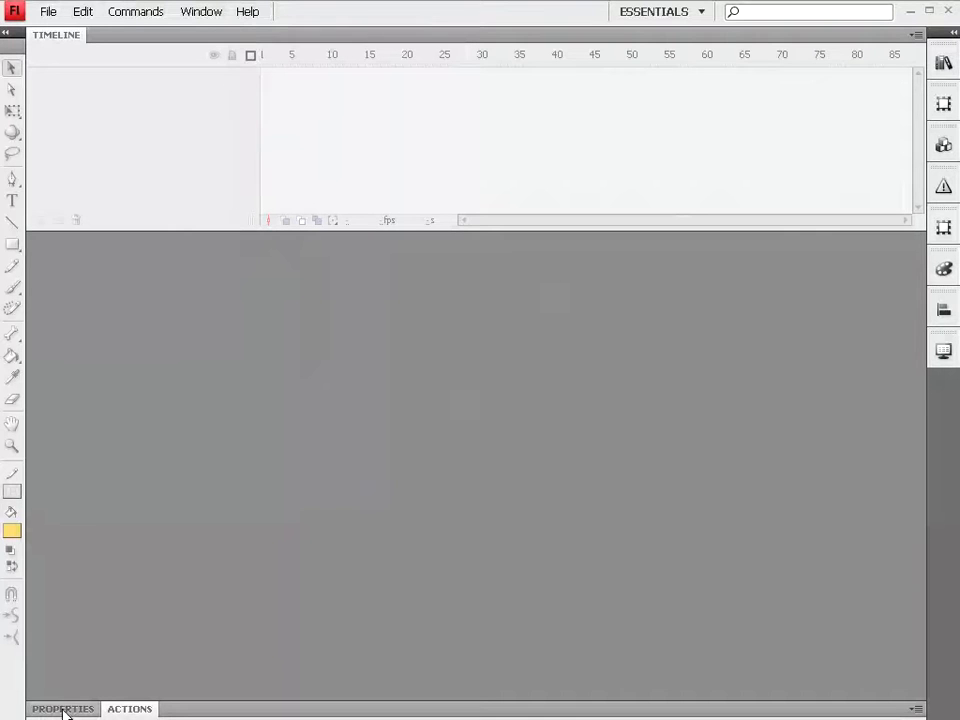
left_click(48, 12)
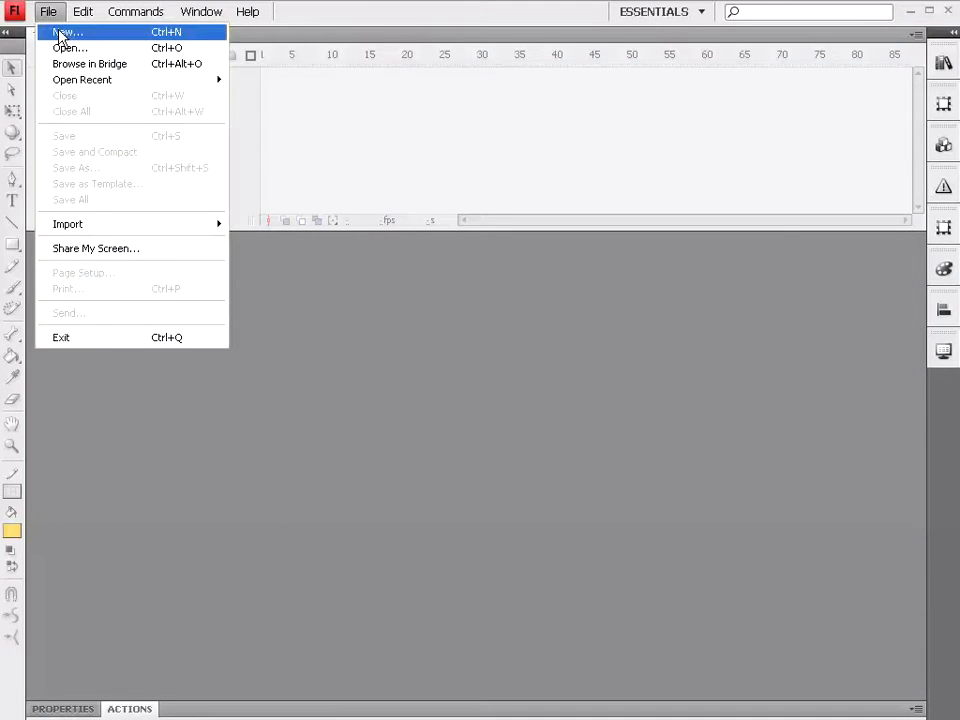
left_click(52, 31)
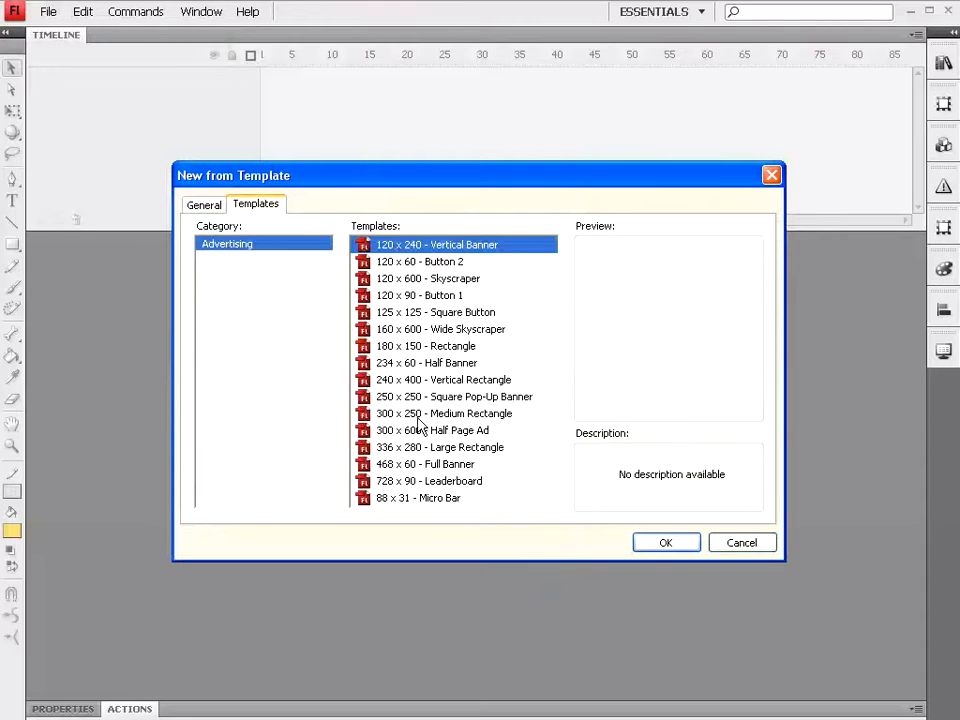
left_click(407, 397)
left_click(678, 544)
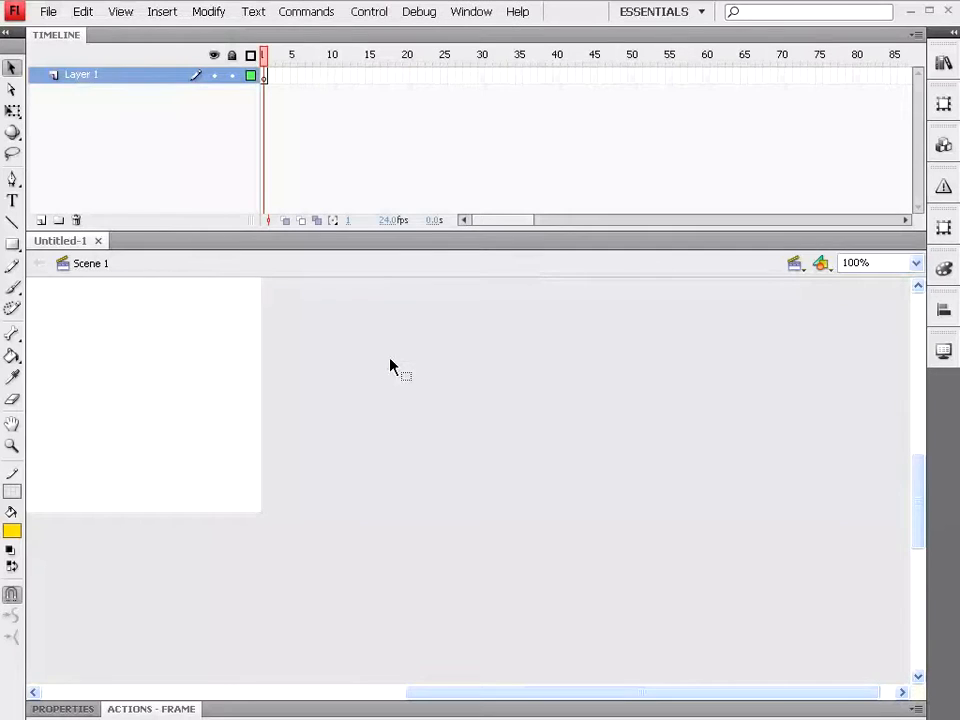
Draw a yellow rectangle about 118 x 78 px with no stroke in the upper part of the stage
left_click_drag(656, 692, 497, 694)
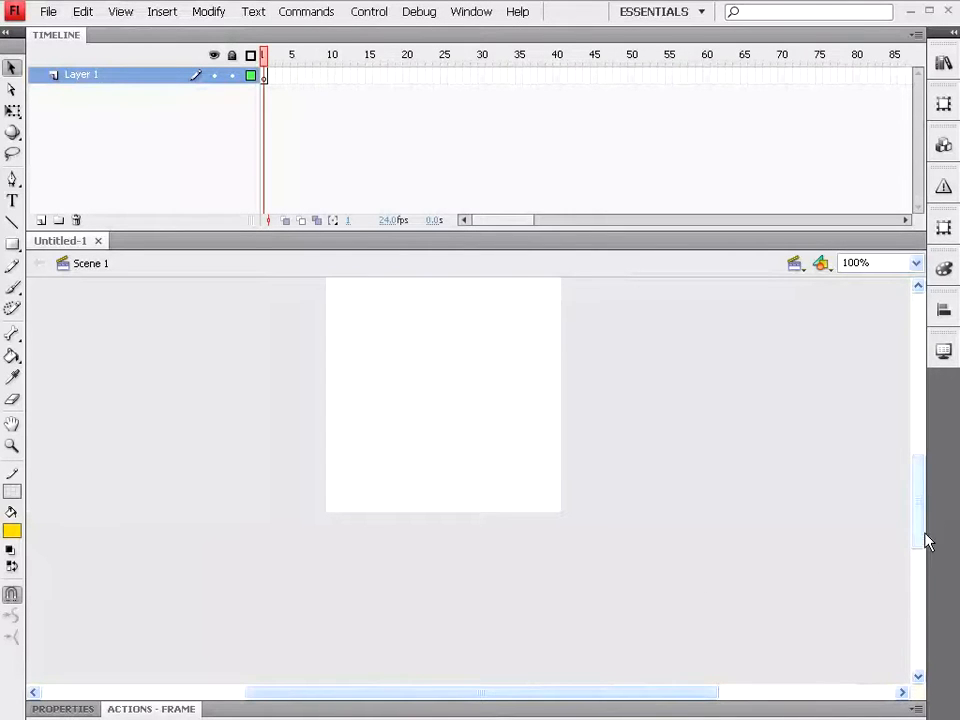
left_click_drag(922, 540, 926, 514)
left_click_drag(632, 694, 712, 694)
left_click_drag(917, 482, 917, 495)
left_click_drag(659, 693, 669, 701)
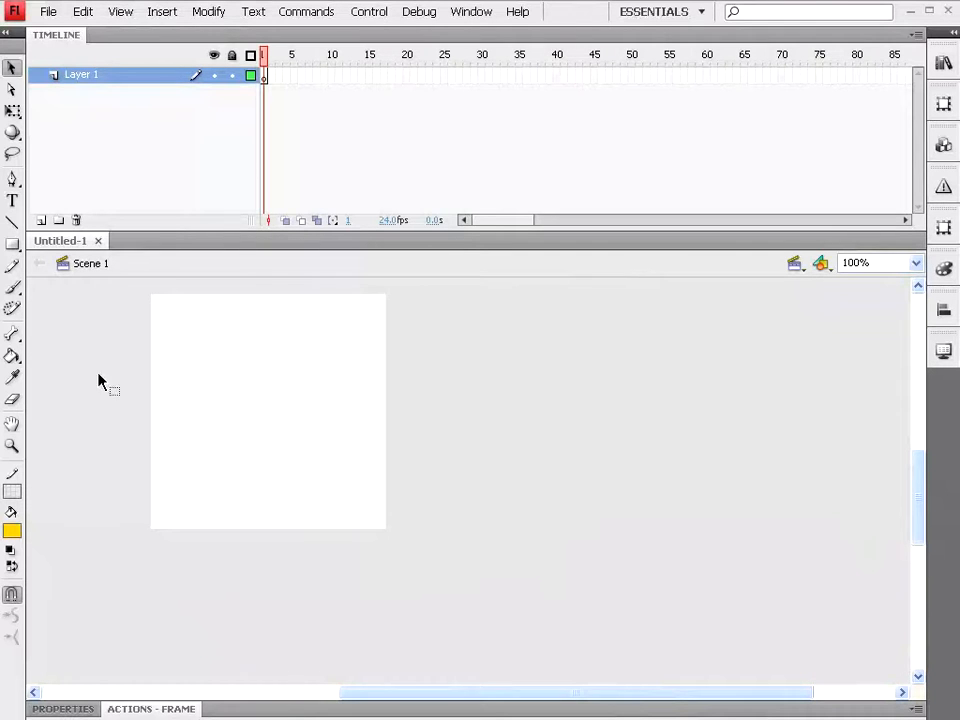
left_click(13, 244)
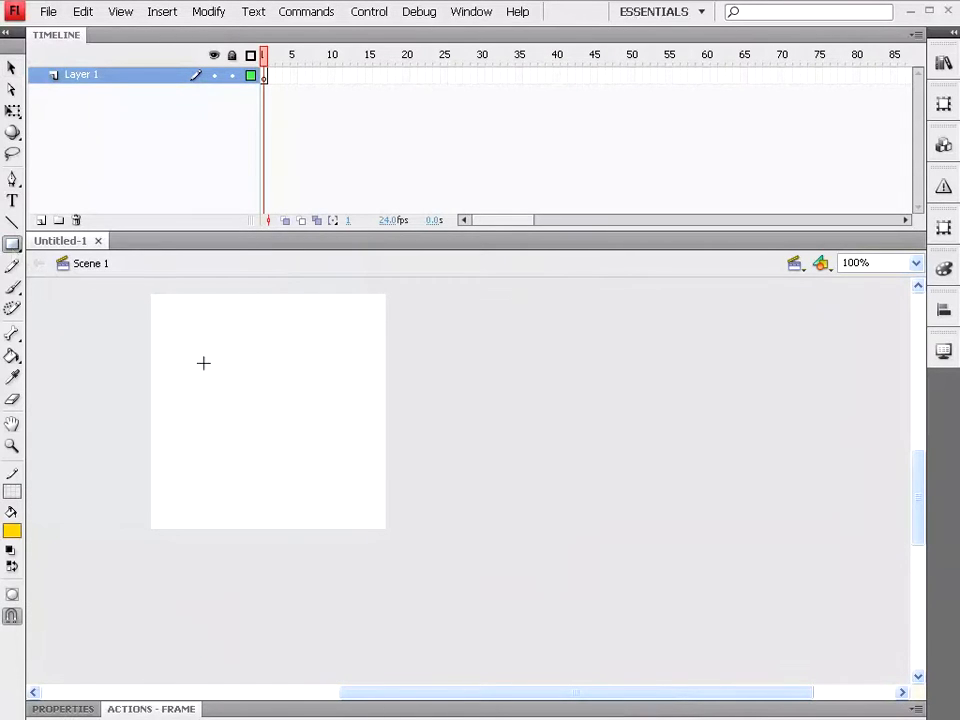
left_click(14, 492)
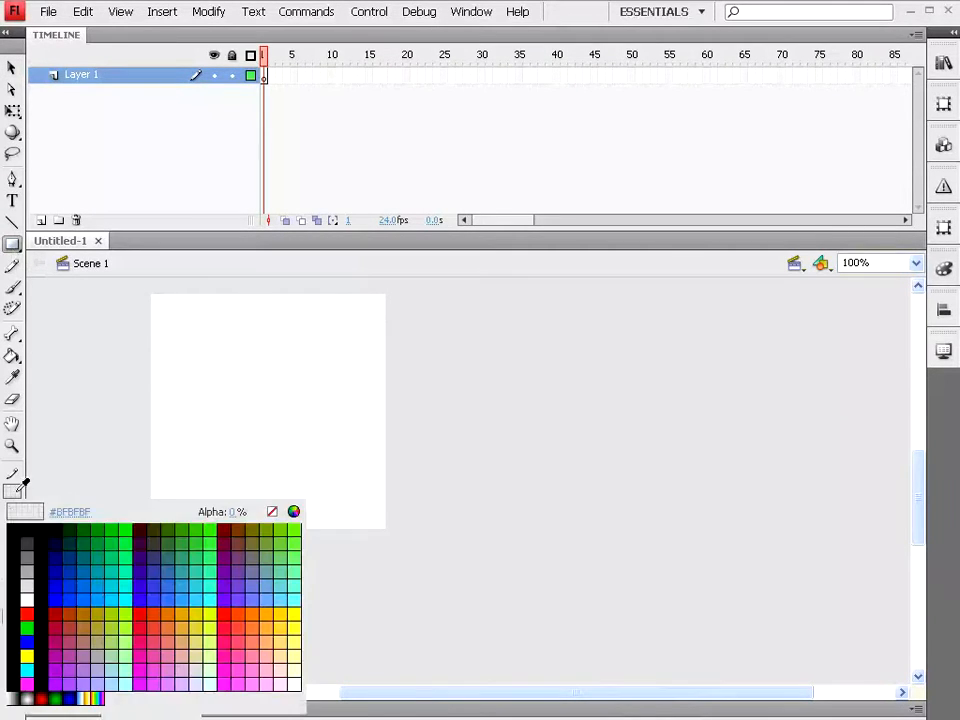
left_click(272, 511)
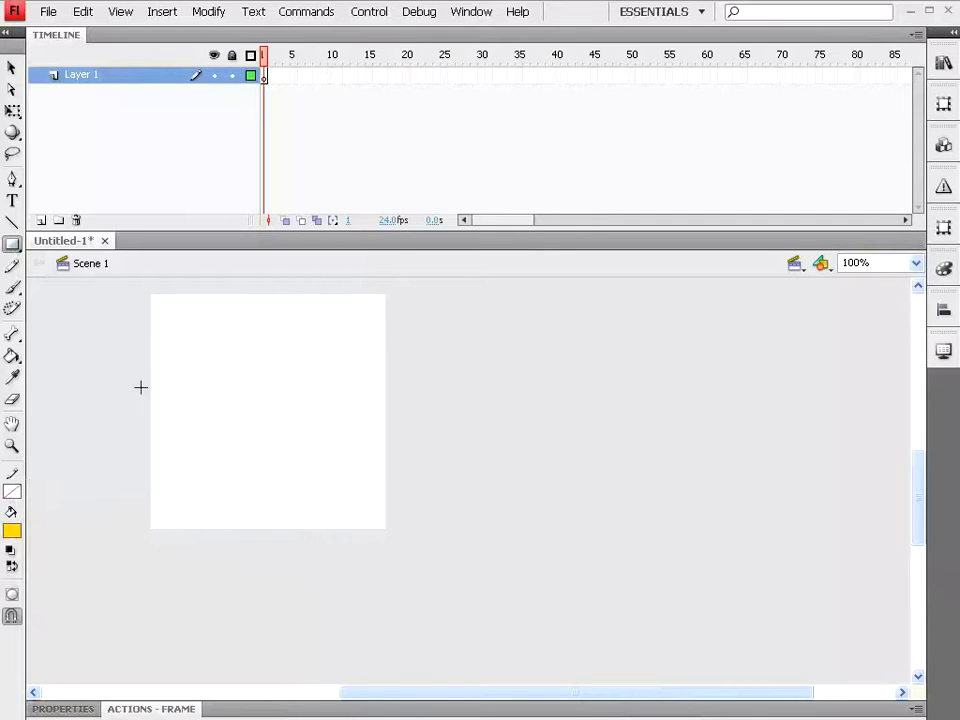
left_click_drag(189, 338, 300, 411)
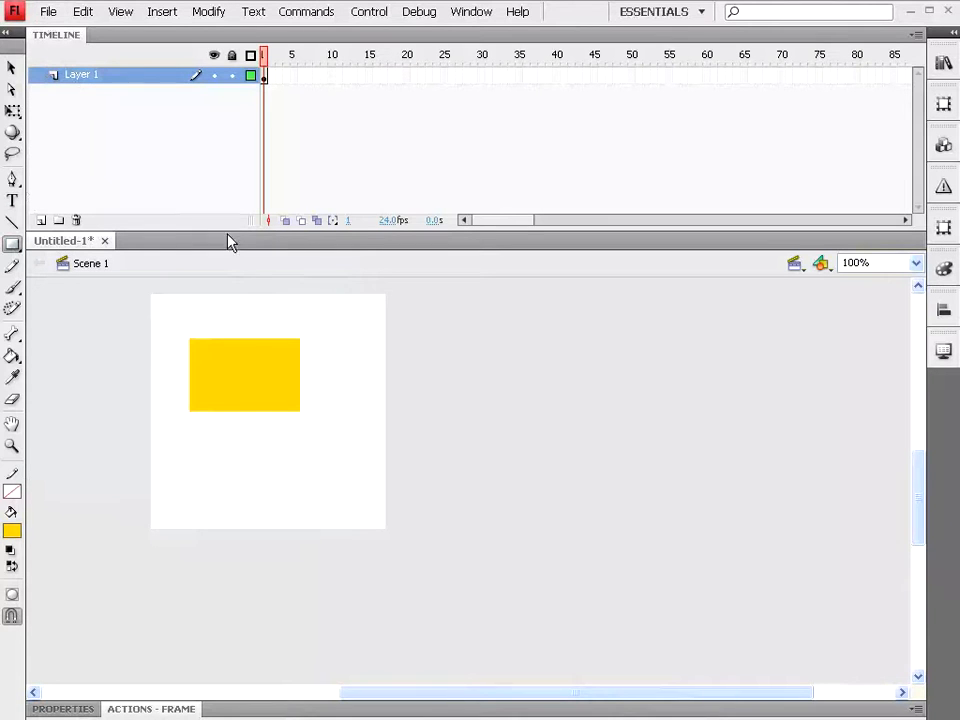
Select the yellow rectangle and float its Properties panel beside the stage
left_click(11, 68)
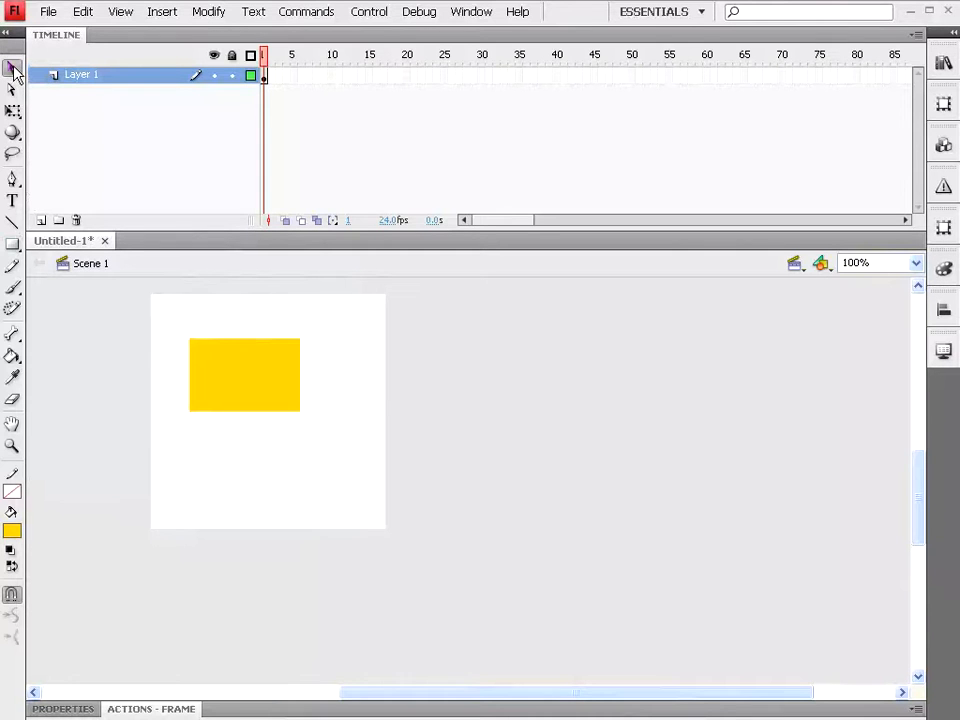
left_click(225, 371)
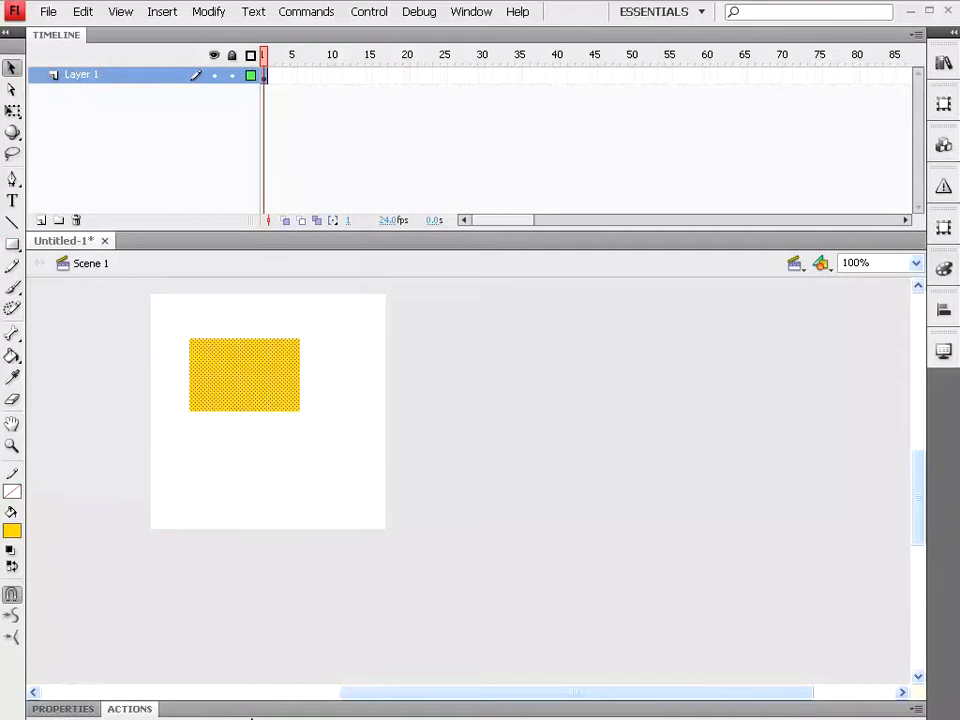
left_click_drag(66, 708, 75, 572)
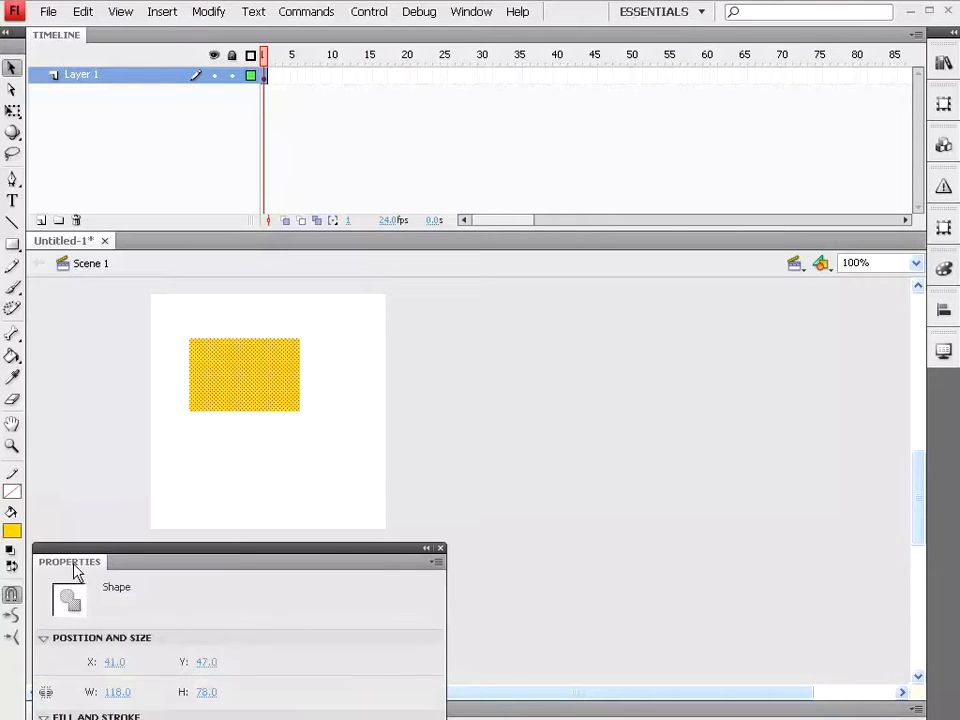
left_click_drag(178, 565, 197, 557)
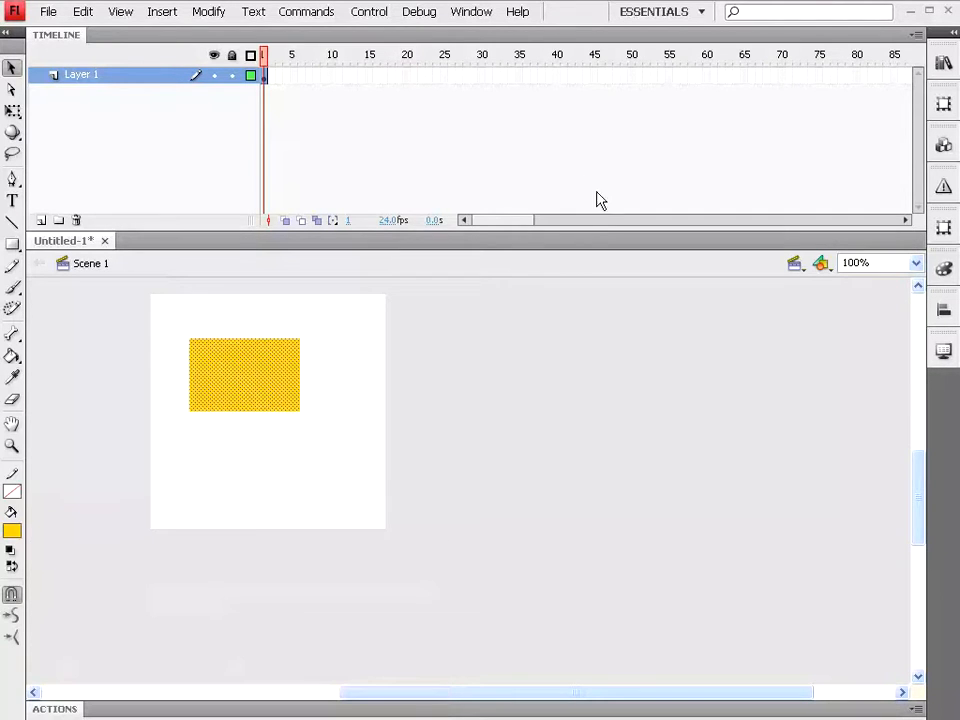
left_click_drag(561, 178, 561, 180)
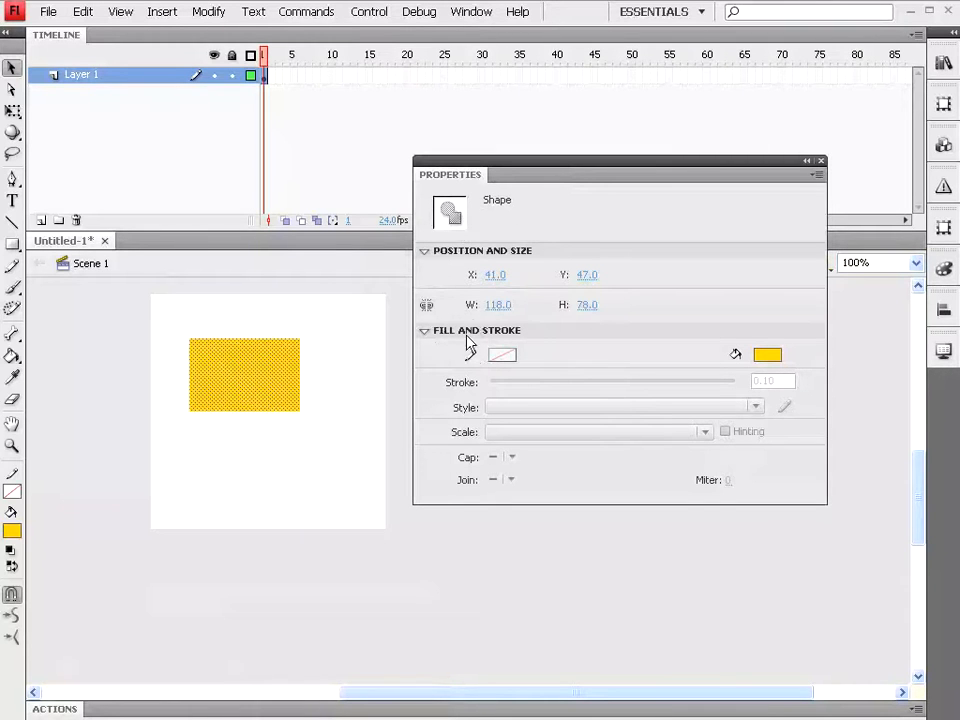
Move the yellow rectangle to about X 129, Y 17 and resize it to 72 wide by 177 high
left_click_drag(495, 274, 559, 274)
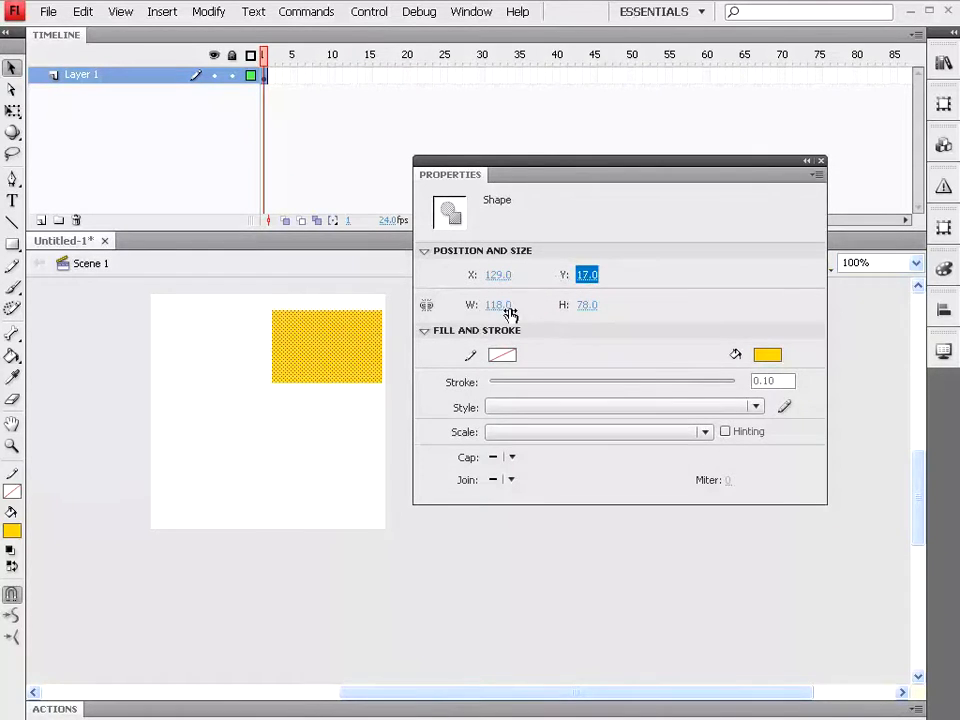
left_click_drag(497, 305, 461, 314)
left_click_drag(583, 306, 683, 306)
key("y")
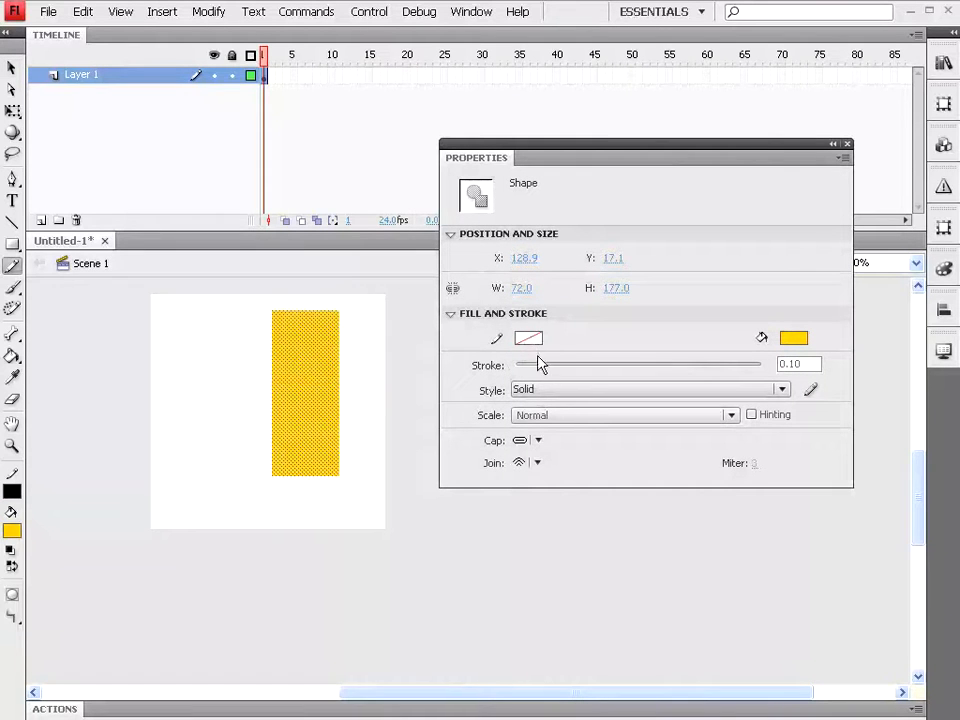
Draw a blue-filled oval with a black outline, about 41 x 70 px, beside the yellow rectangle
left_click_drag(11, 243, 13, 244)
left_click(71, 266)
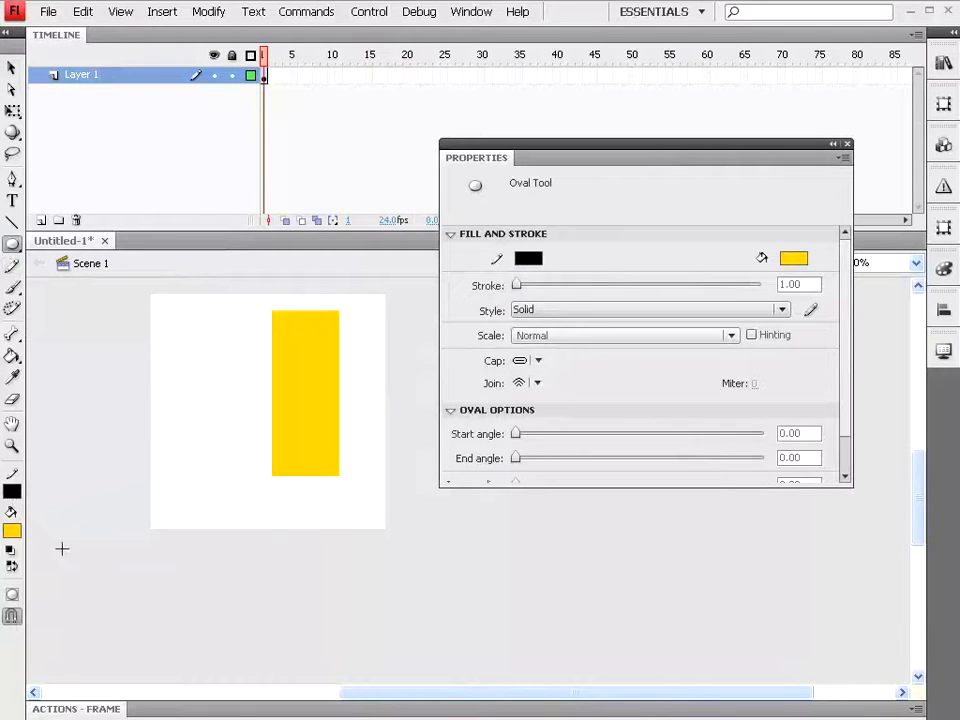
left_click(12, 534)
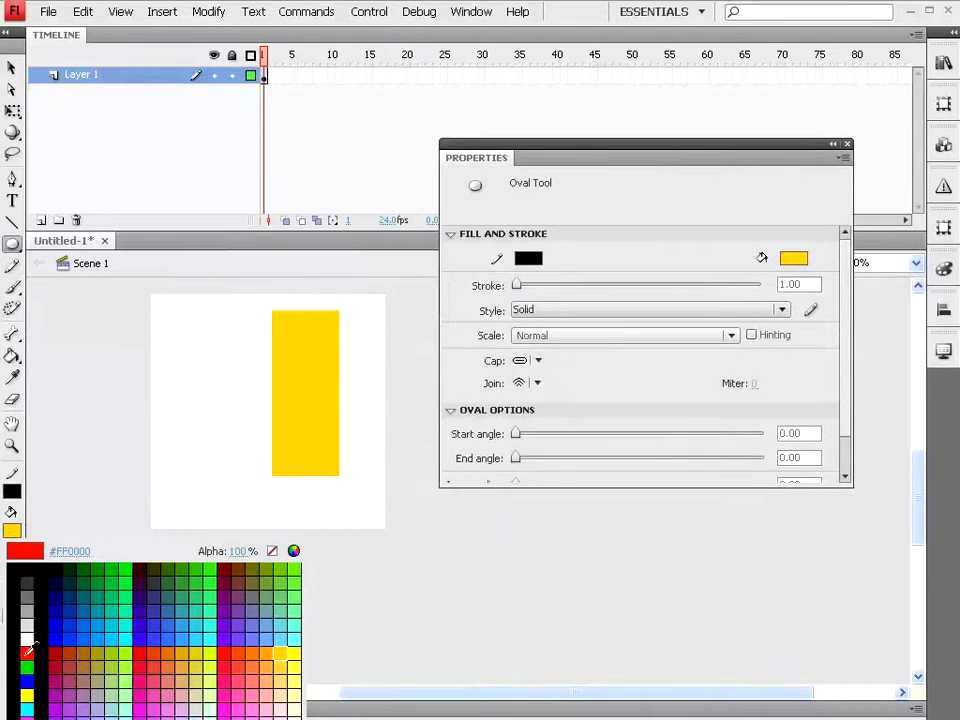
left_click(160, 634)
left_click_drag(201, 375, 229, 415)
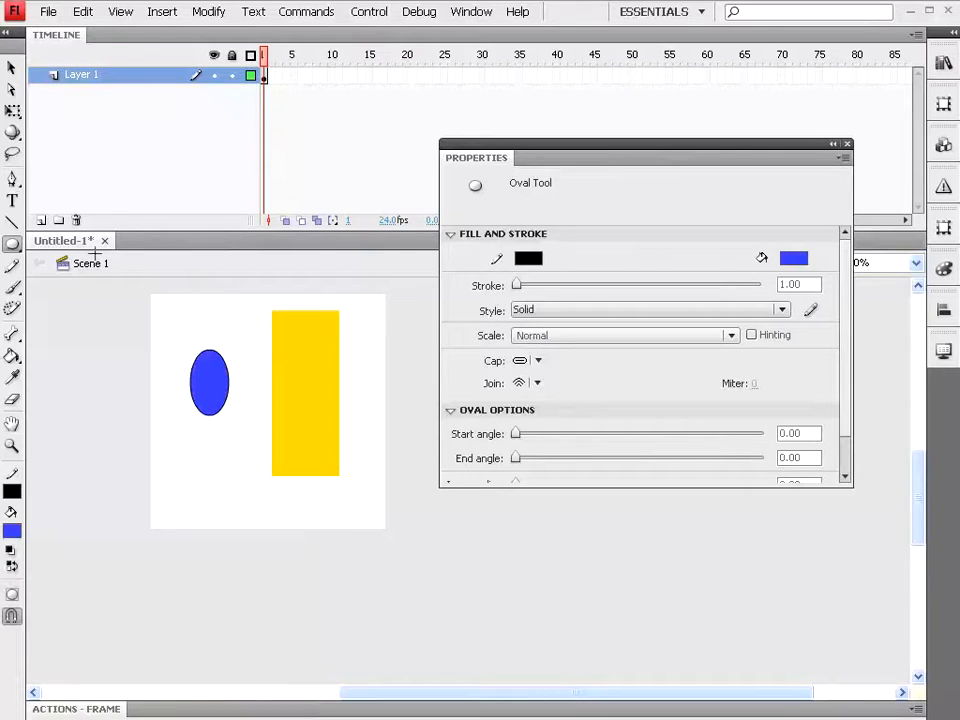
Select the blue oval with its outline and reduce the stroke thickness to 0.10
key("v")
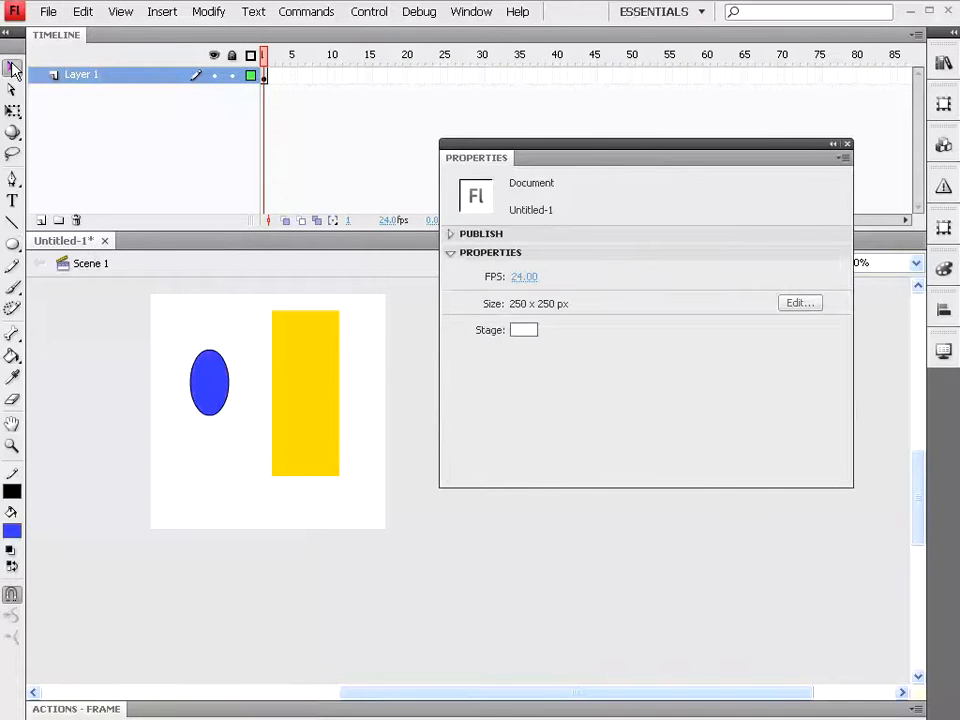
left_click(210, 388)
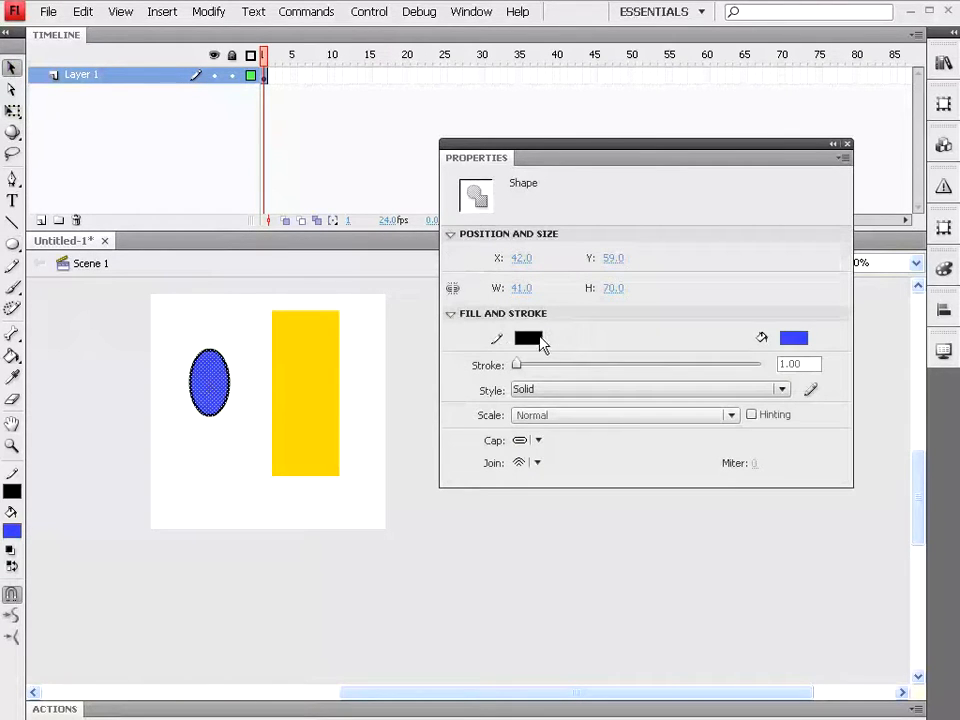
mouse_move(518, 366)
left_mouse_down()
mouse_move(576, 368)
mouse_move(514, 368)
left_mouse_up()
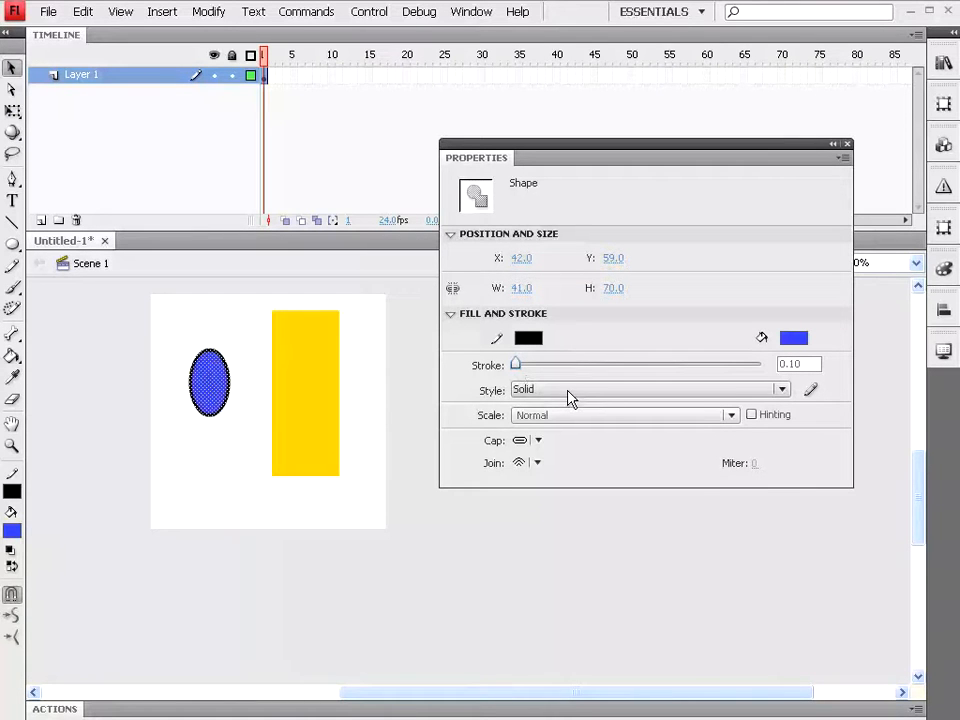
Try the Dashed, Ragged, Stippled and Hairline stroke styles on the oval's outline, then return it to Solid
left_click(568, 393)
left_click(573, 447)
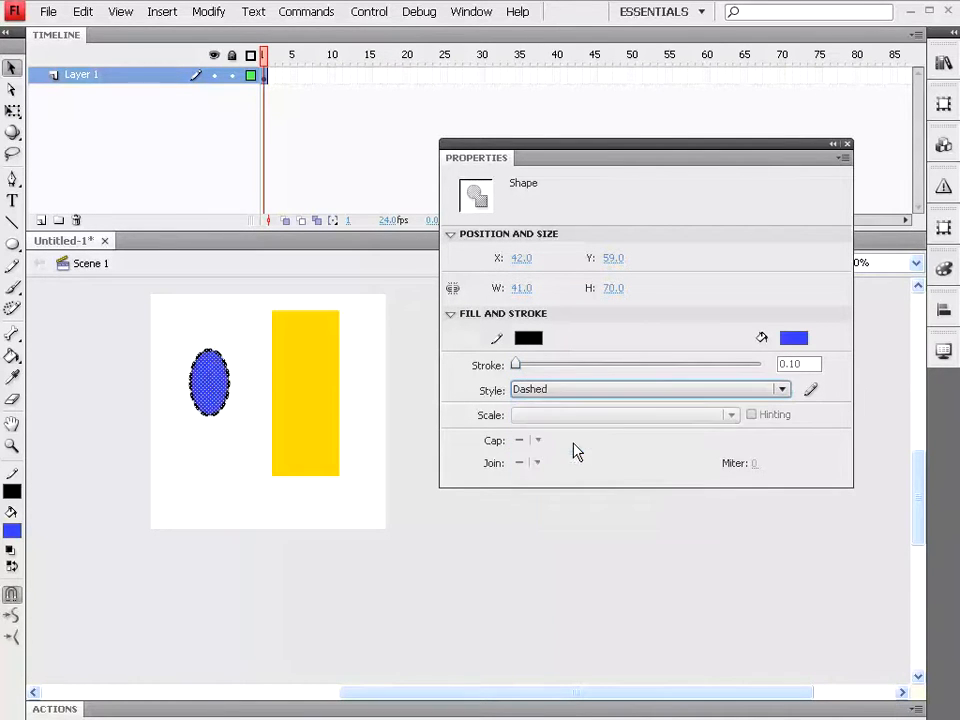
left_click(541, 391)
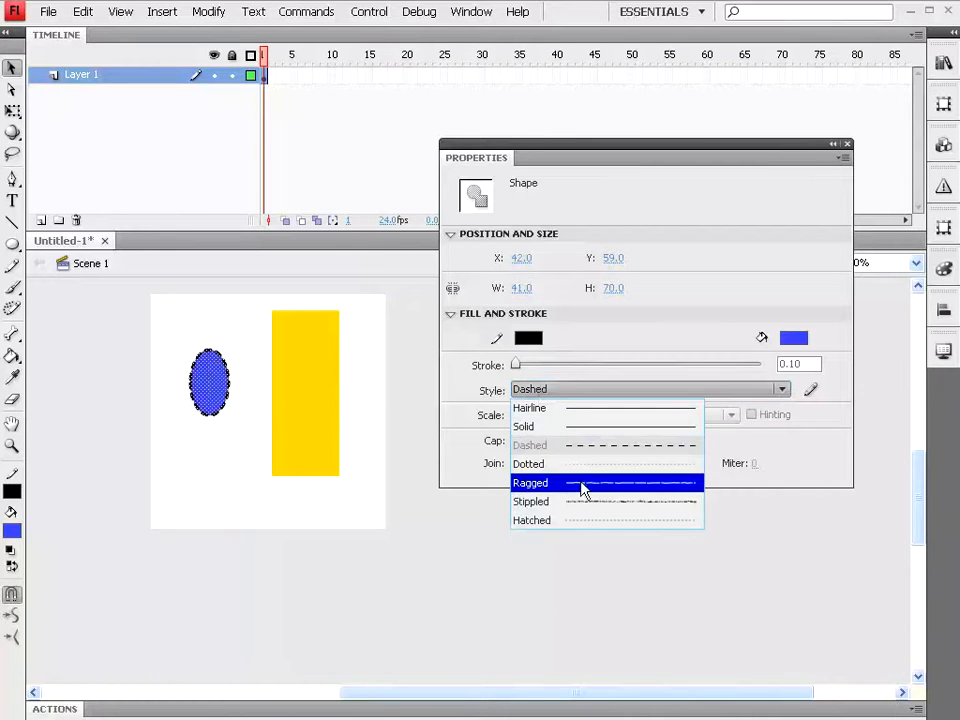
left_click(582, 485)
left_click(544, 395)
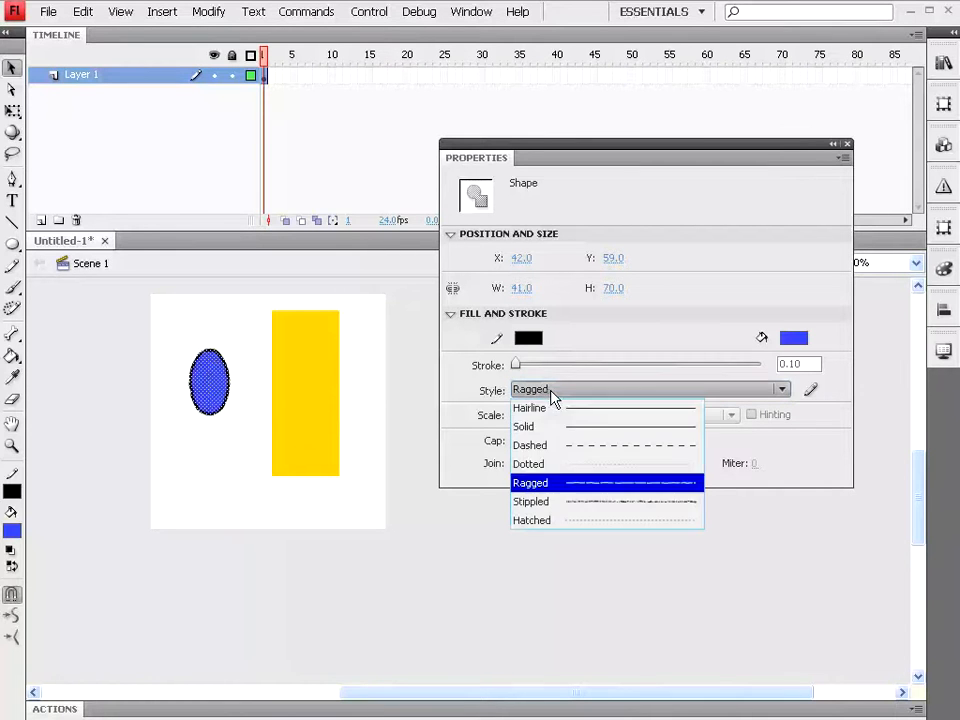
left_click(583, 502)
left_click(600, 397)
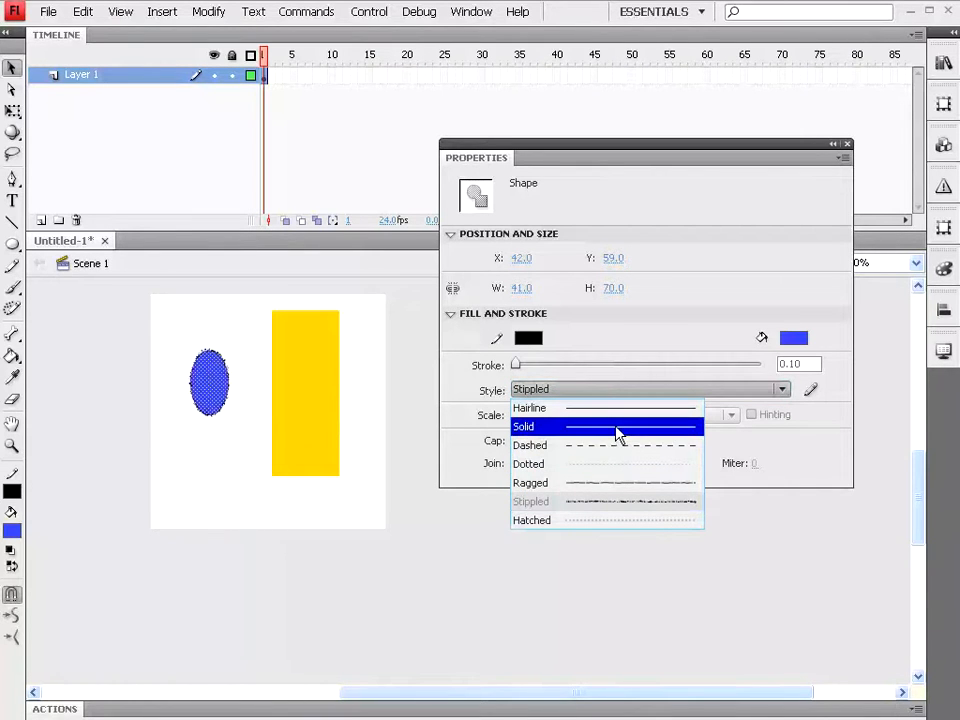
left_click(620, 409)
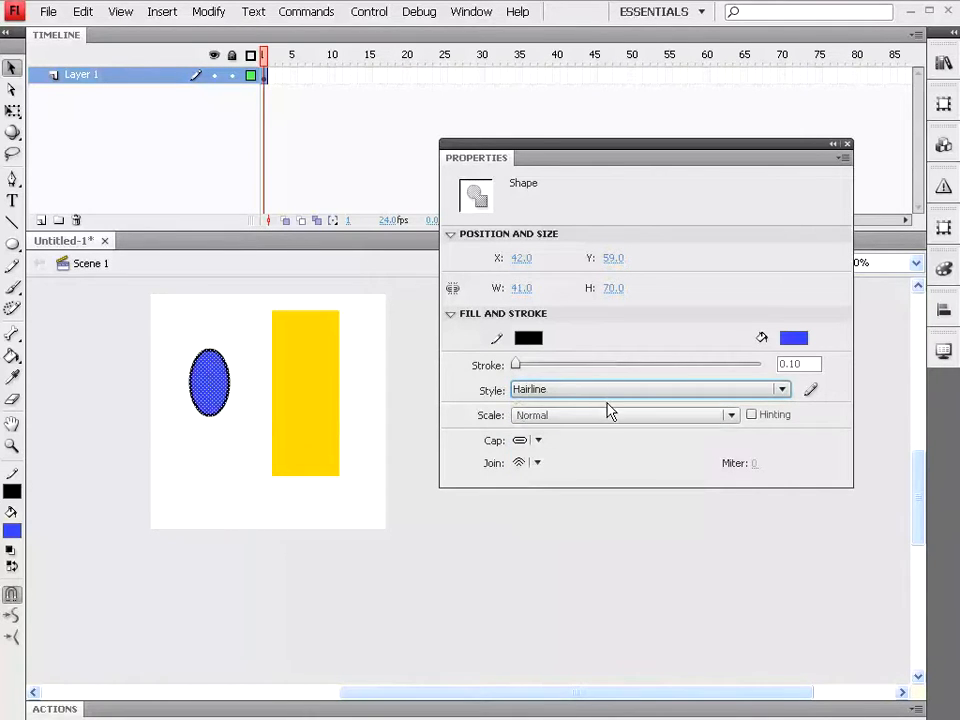
scroll(727, 397, "down", 1)
Try other stroke scale options on the oval, return to Normal, and toggle stroke hinting on and off
left_click(566, 420)
left_click(565, 450)
left_click(570, 426)
left_click(567, 468)
left_click(573, 426)
left_click(574, 436)
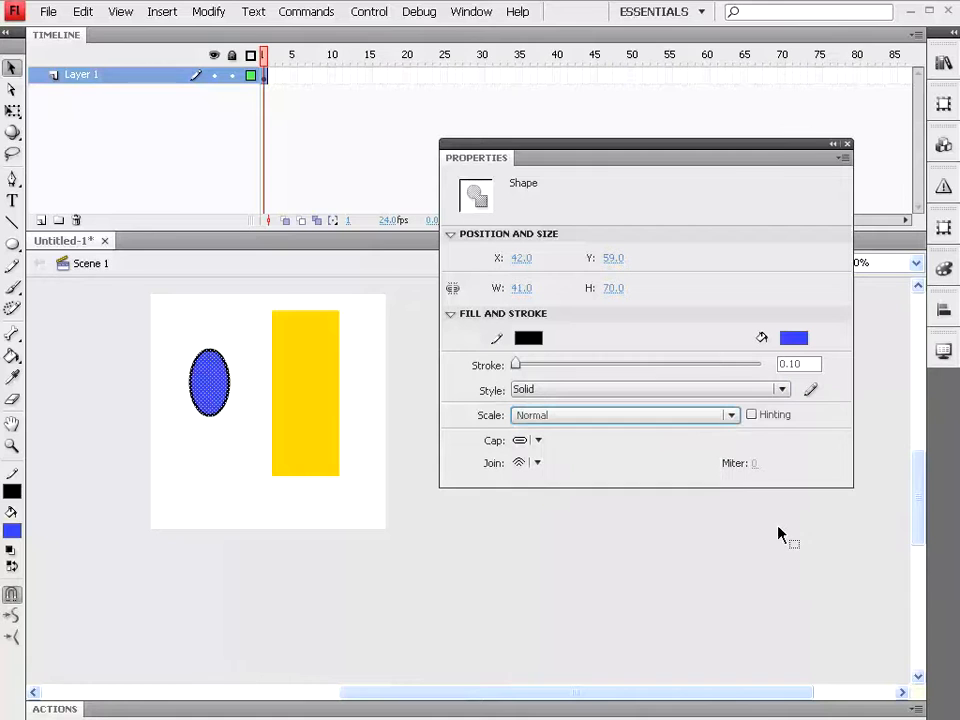
left_click(752, 415)
left_click(752, 415)
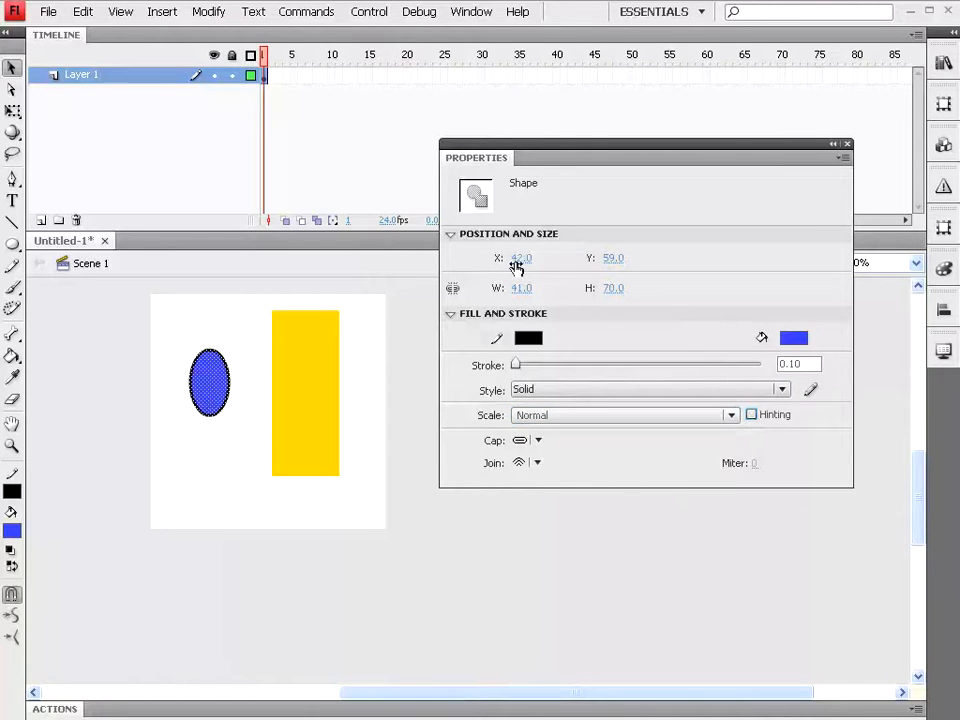
Position the blue oval at X 45, Y 43 and enlarge it to 133 wide by 128 high
mouse_move(521, 257)
left_mouse_down()
mouse_move(630, 257)
mouse_move(506, 257)
left_mouse_up()
left_click(607, 258)
left_click_drag(607, 258, 645, 257)
left_click_drag(521, 290, 668, 289)
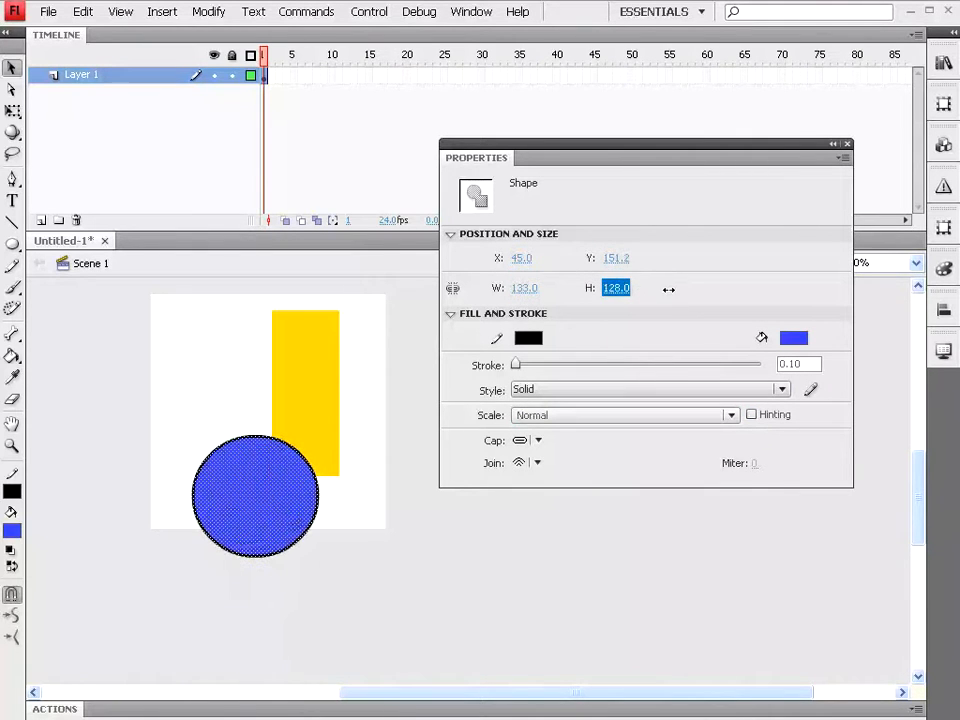
left_click_drag(617, 256, 530, 262)
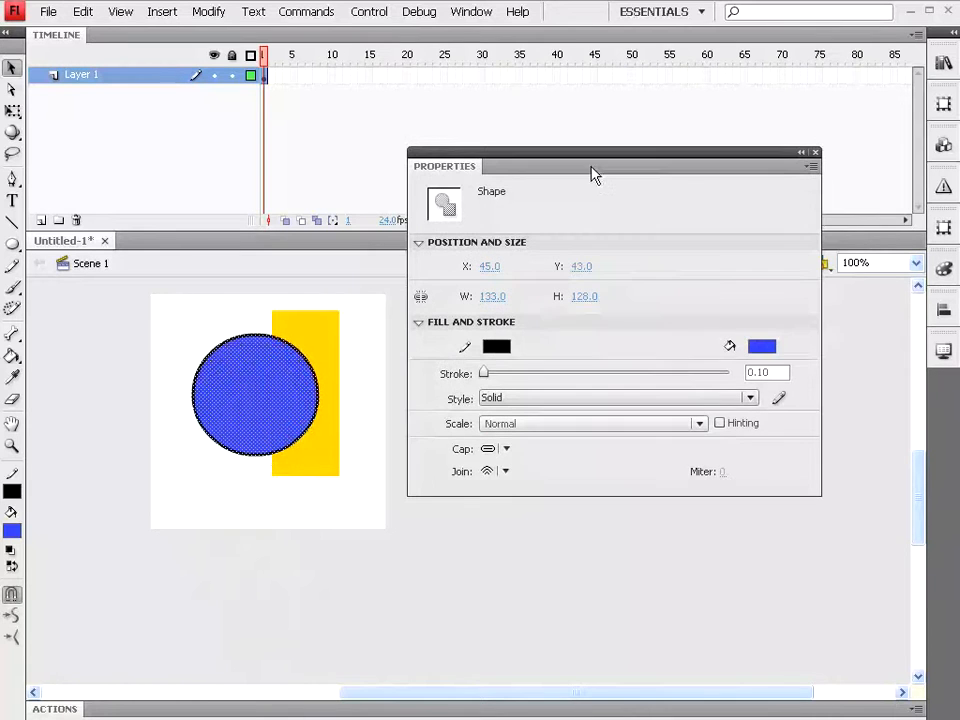
Close the Properties panel and float the Library panel beside the blue circle
left_click(945, 64)
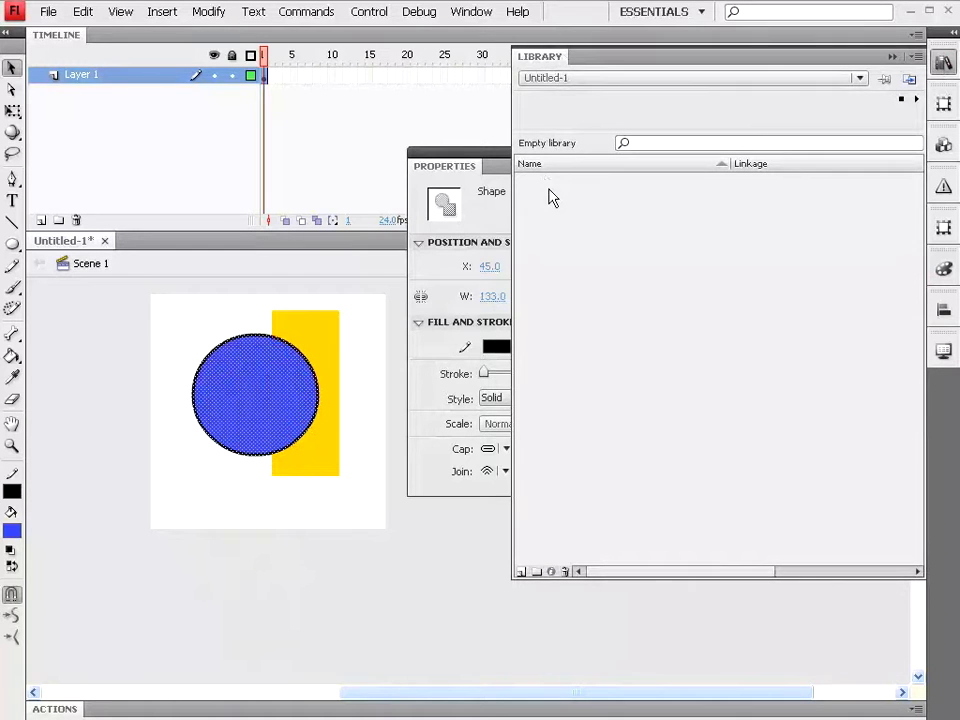
left_click(943, 63)
left_click(816, 154)
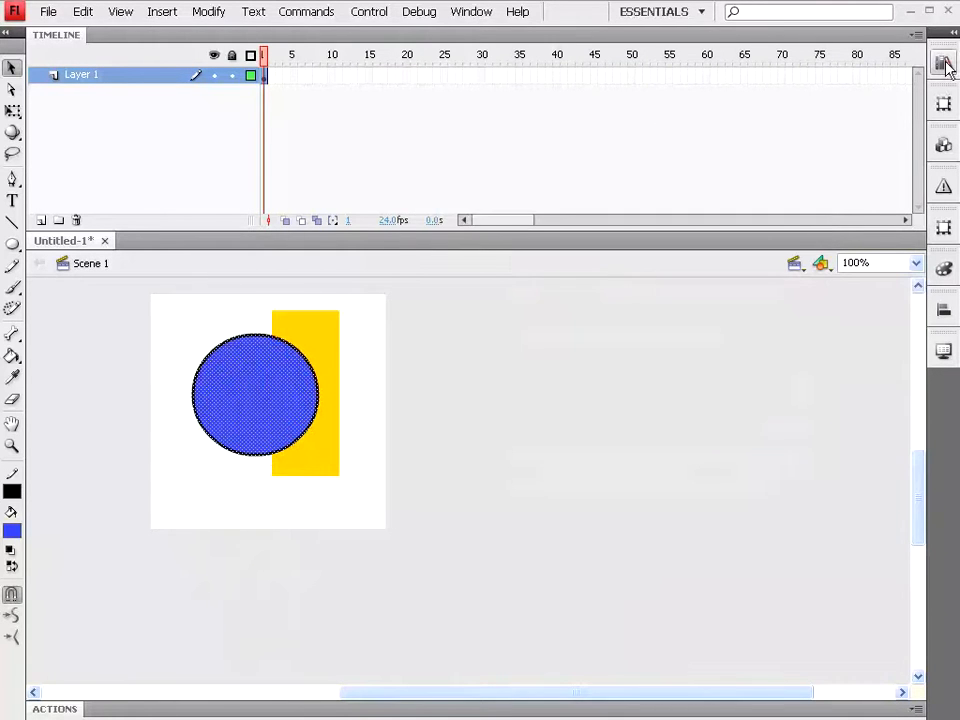
left_click_drag(603, 198, 604, 182)
left_click_drag(765, 176, 565, 101)
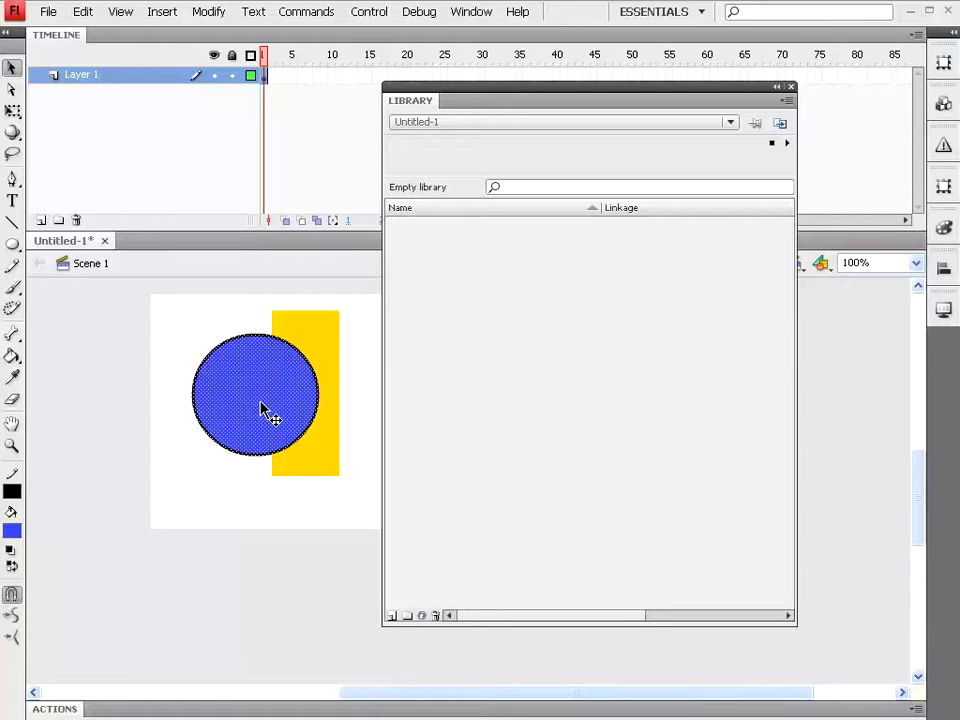
Convert the selected blue circle into a Button symbol named Symbol 1
left_click(212, 13)
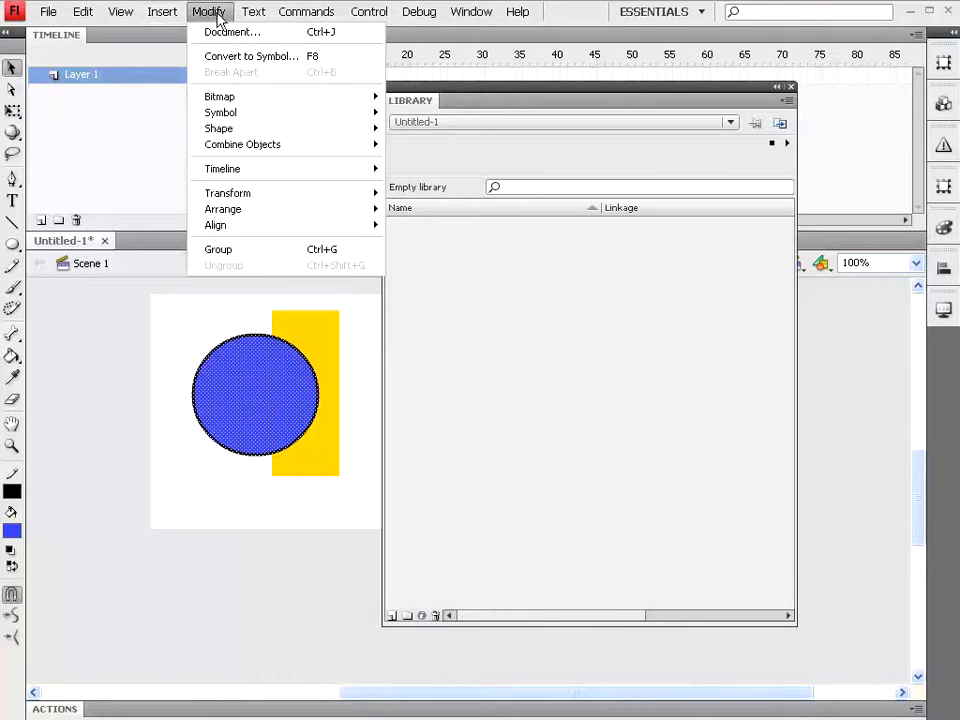
left_click(249, 57)
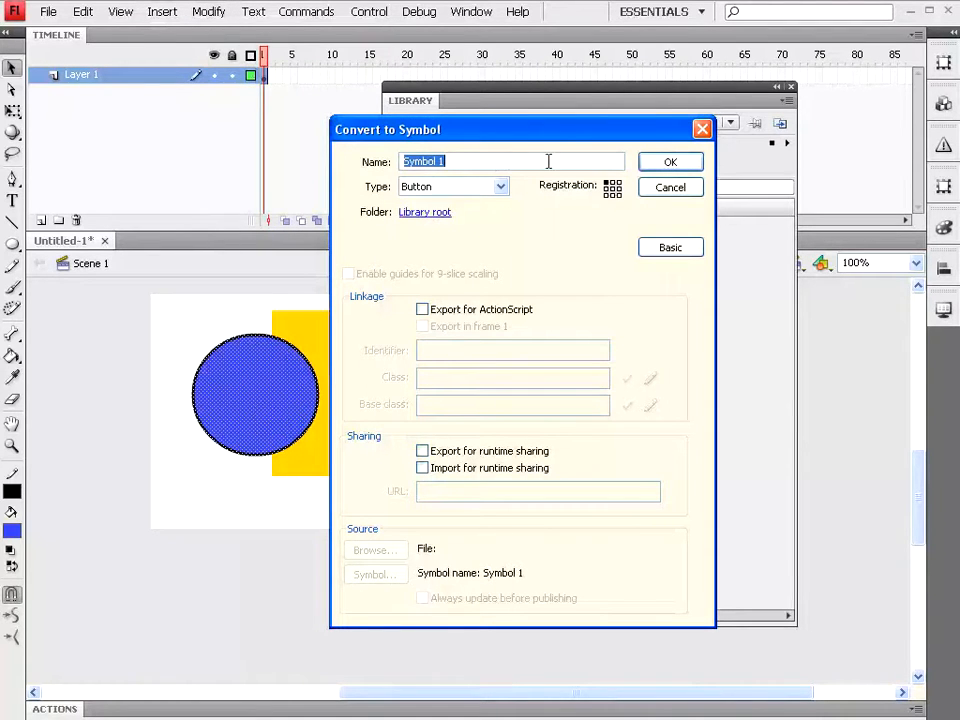
left_click(664, 163)
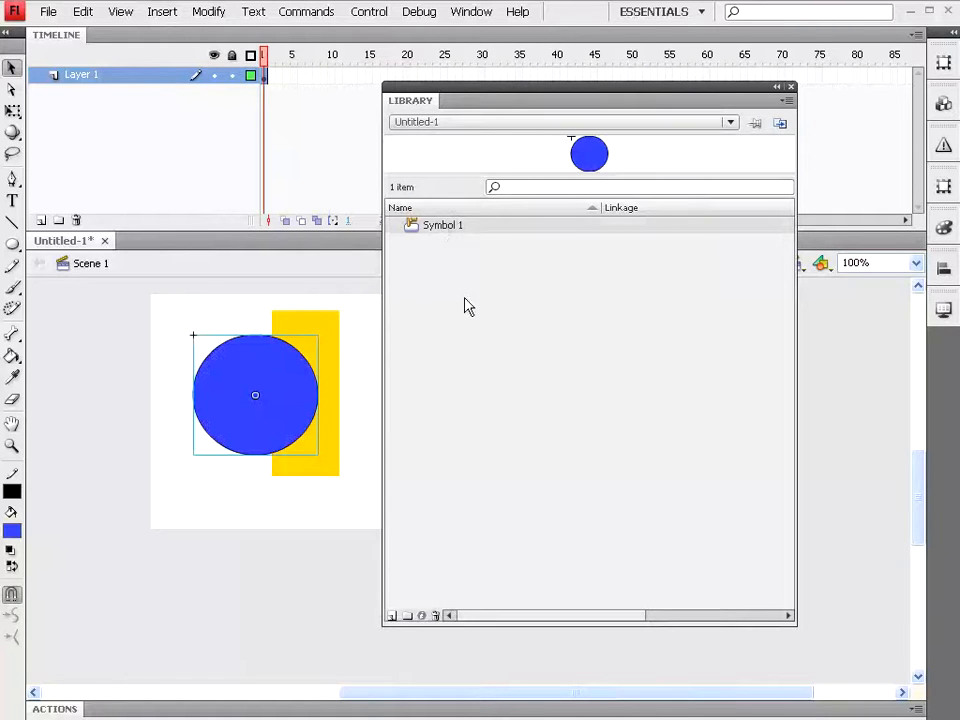
Convert the yellow rectangle into a Movie Clip symbol named Symbol 2
left_click(335, 355)
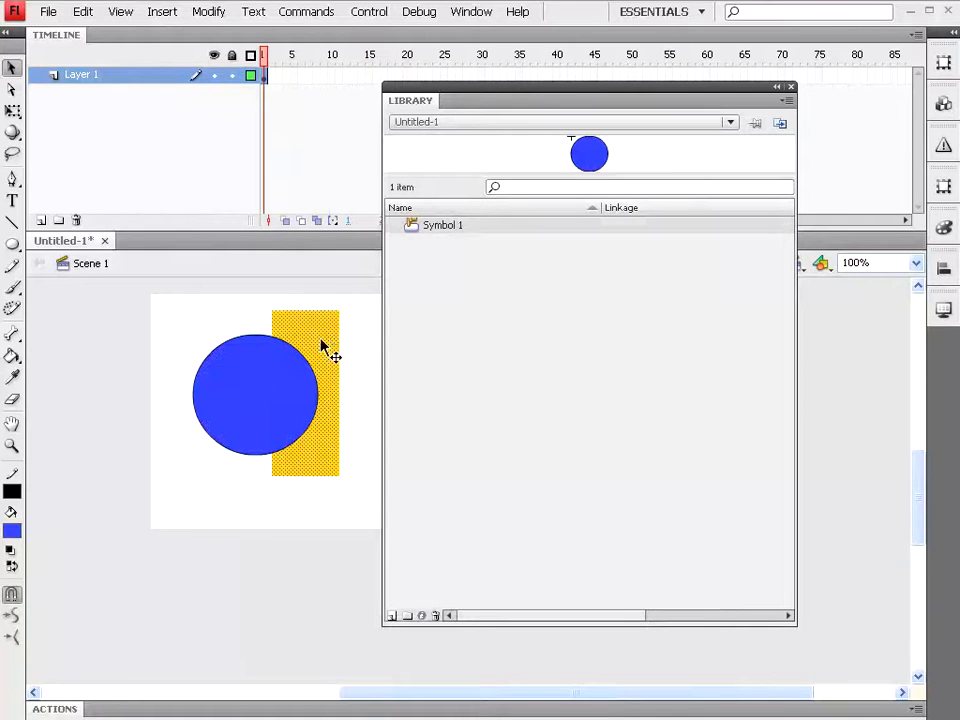
left_click(210, 12)
left_click(228, 58)
left_click(500, 187)
left_click(498, 204)
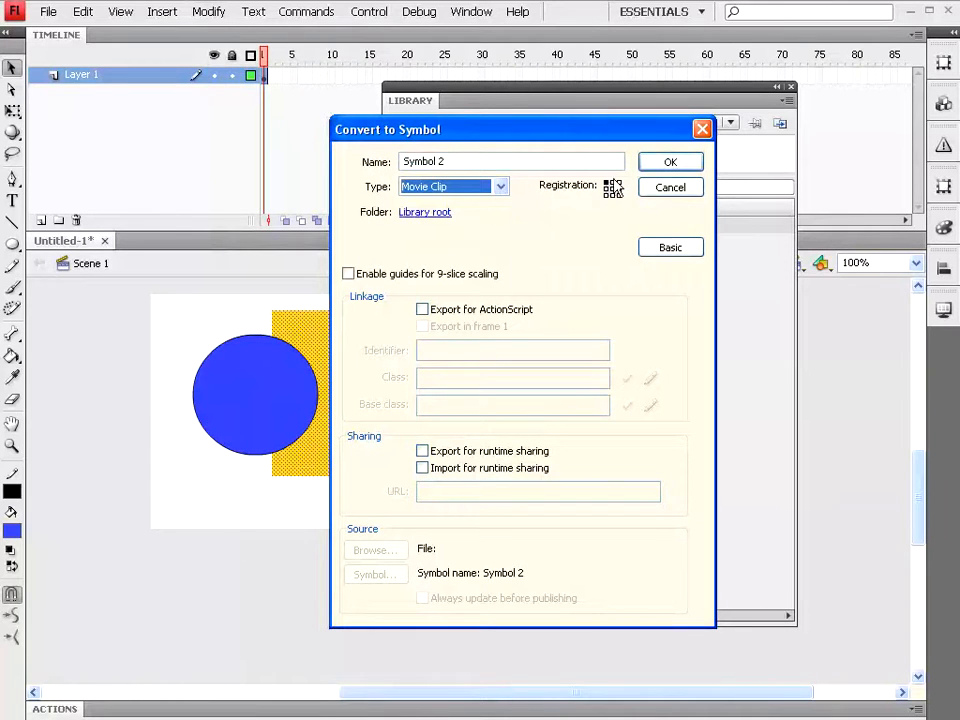
left_click(668, 162)
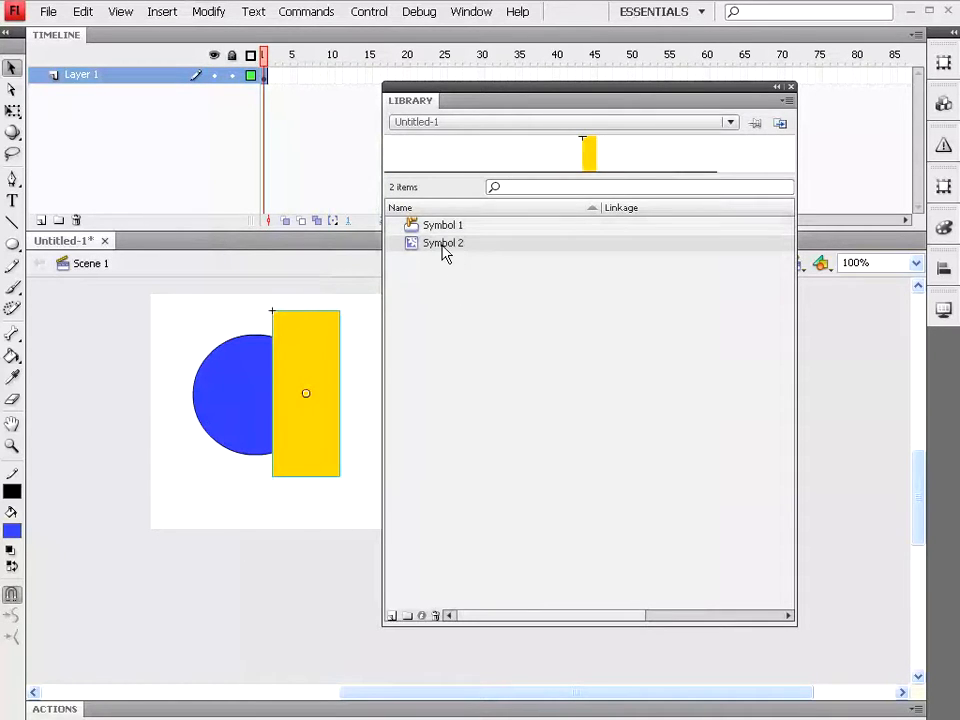
Preview Symbol 1 and Symbol 2 in the library and check the circle's instance on the stage
key("Up")
key("Down")
key("Up")
left_click(448, 243)
left_click(264, 420)
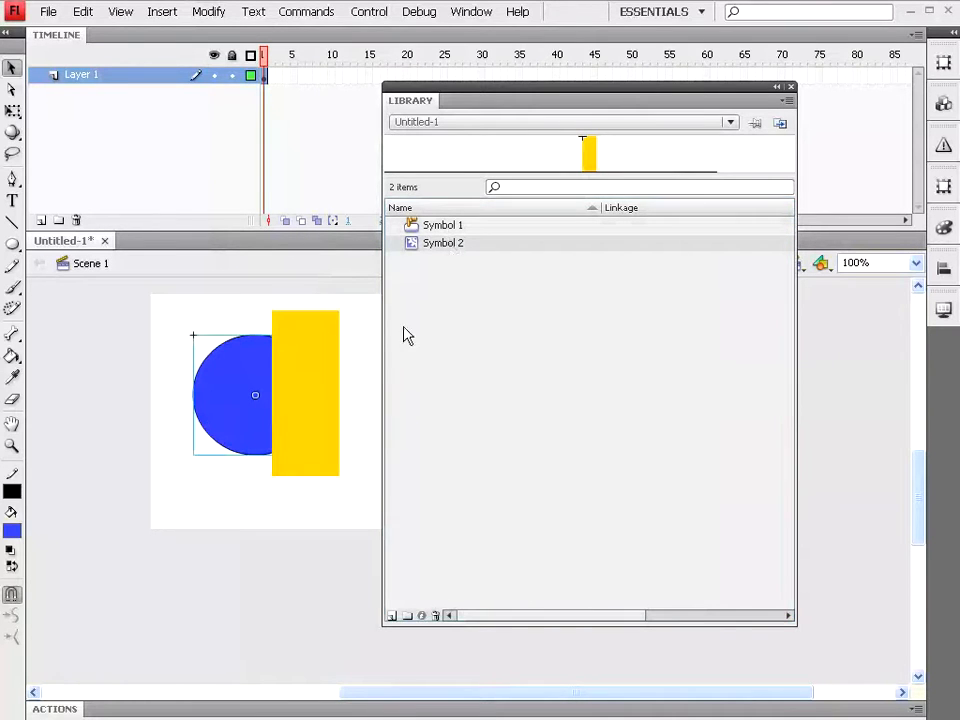
Replace the Library with a floating Transform panel and rotate the yellow rectangle in 3D to X 81°, Y 79°, Z 78°, with center point Z 95
left_click(310, 378)
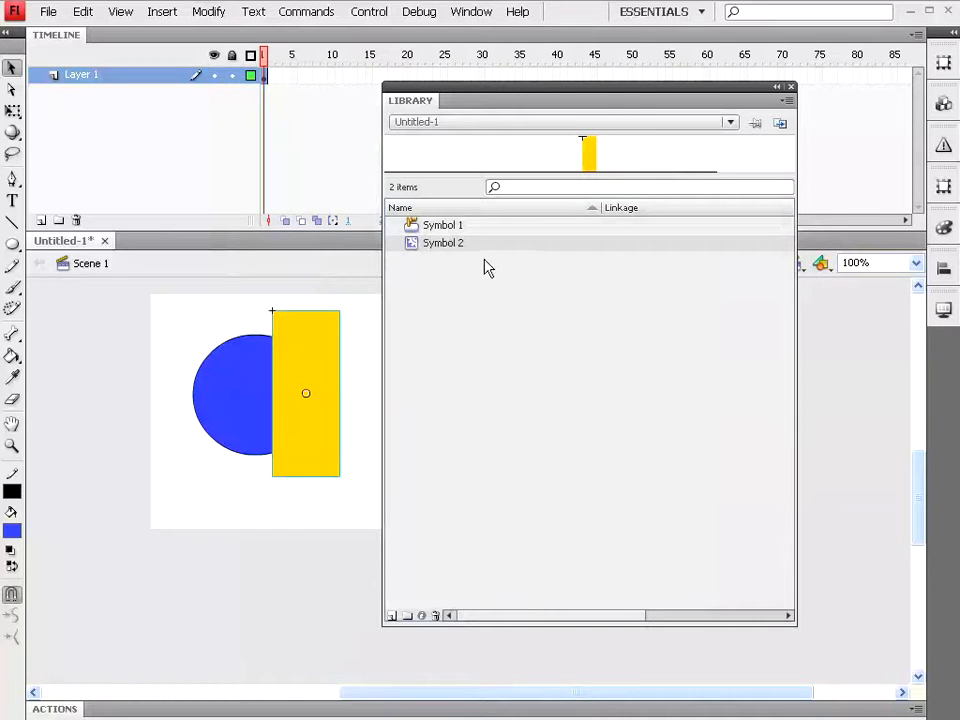
left_click_drag(944, 65, 604, 130)
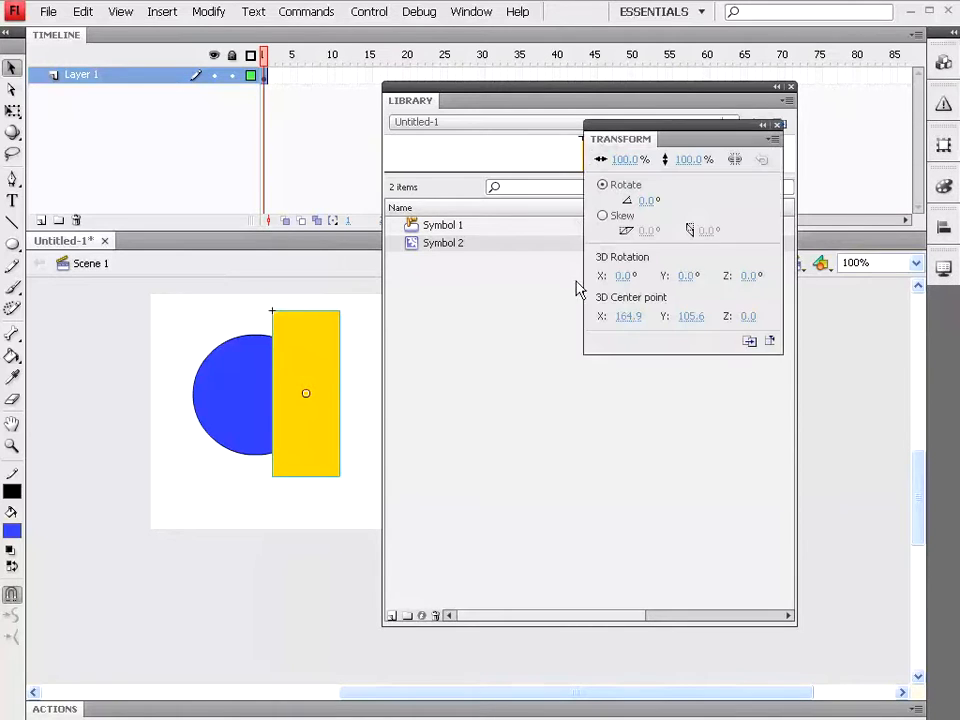
left_click(790, 87)
left_click_drag(688, 143, 626, 202)
left_click_drag(563, 335, 750, 354)
left_click(684, 336)
left_click_drag(687, 378, 763, 376)
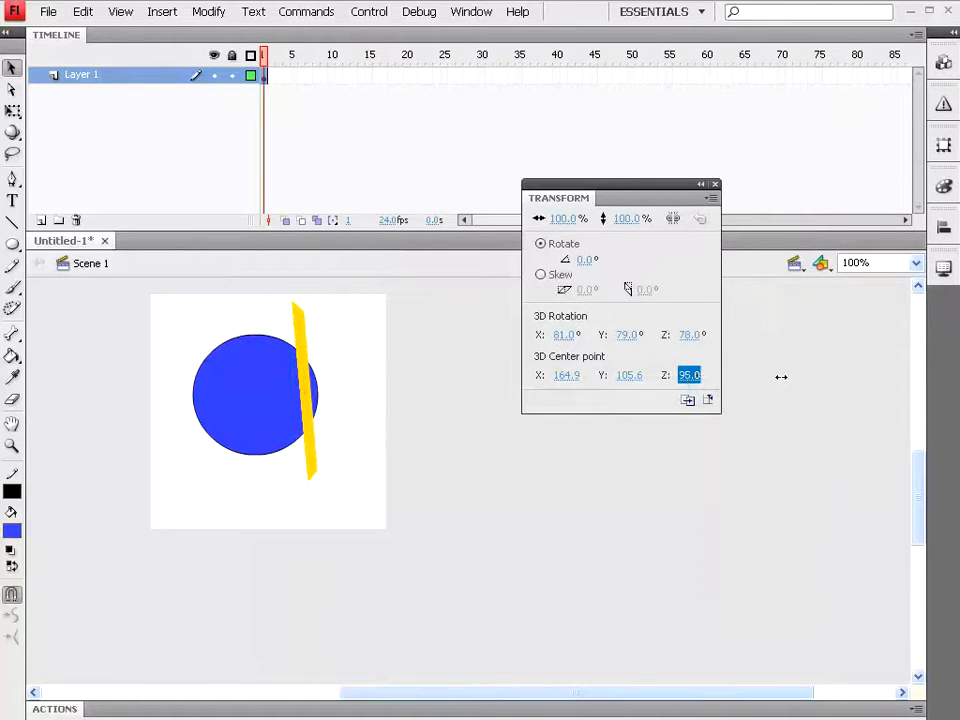
Set the rectangle's 3D center point to X 25, Y 52 and its 3D rotation to X 179°, Y 144°, adjust its rotation angle, and close Transform
left_click_drag(628, 375, 505, 380)
left_click_drag(570, 377, 461, 386)
left_click(566, 338)
left_click_drag(566, 338, 706, 355)
left_click_drag(566, 376, 709, 381)
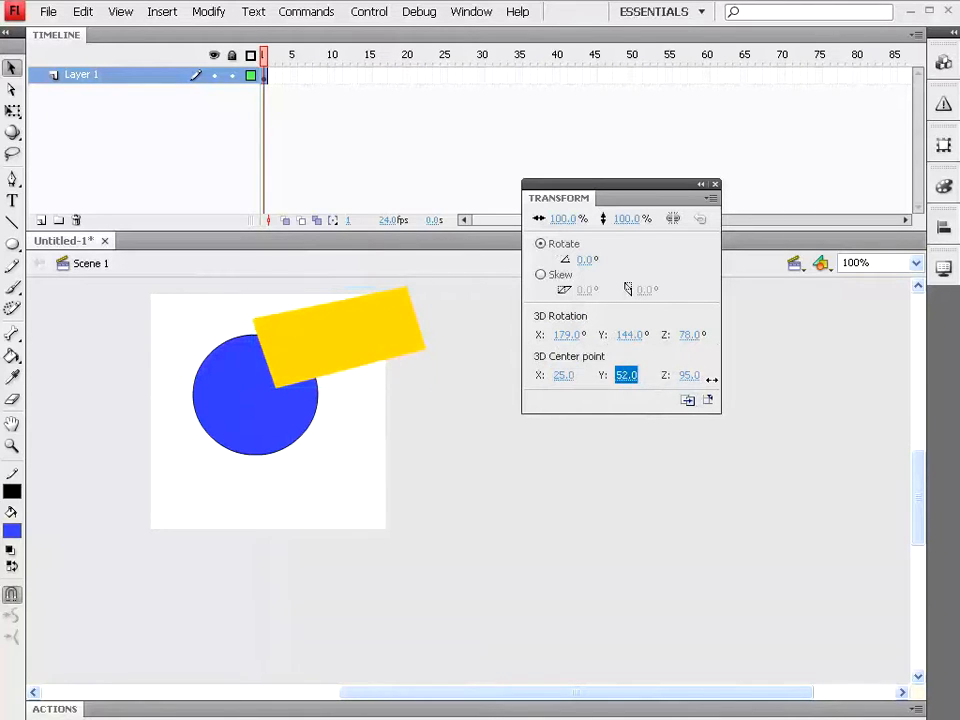
left_click_drag(585, 260, 634, 251)
left_click(715, 184)
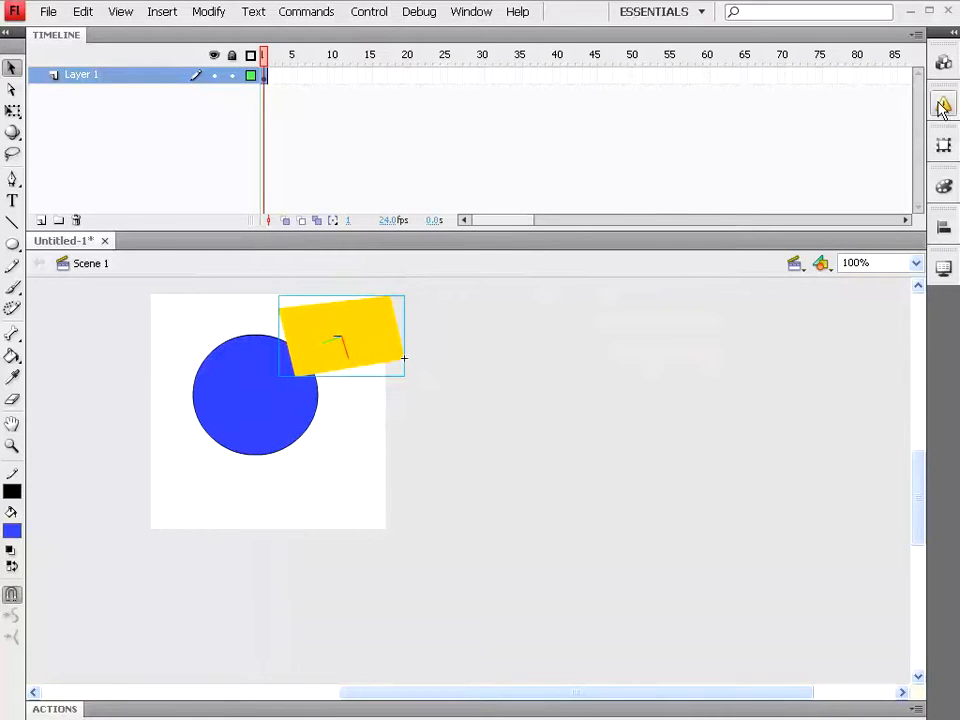
Float and expand the Components panel, and place a User Interface Button component below the blue circle
left_click_drag(946, 63, 712, 150)
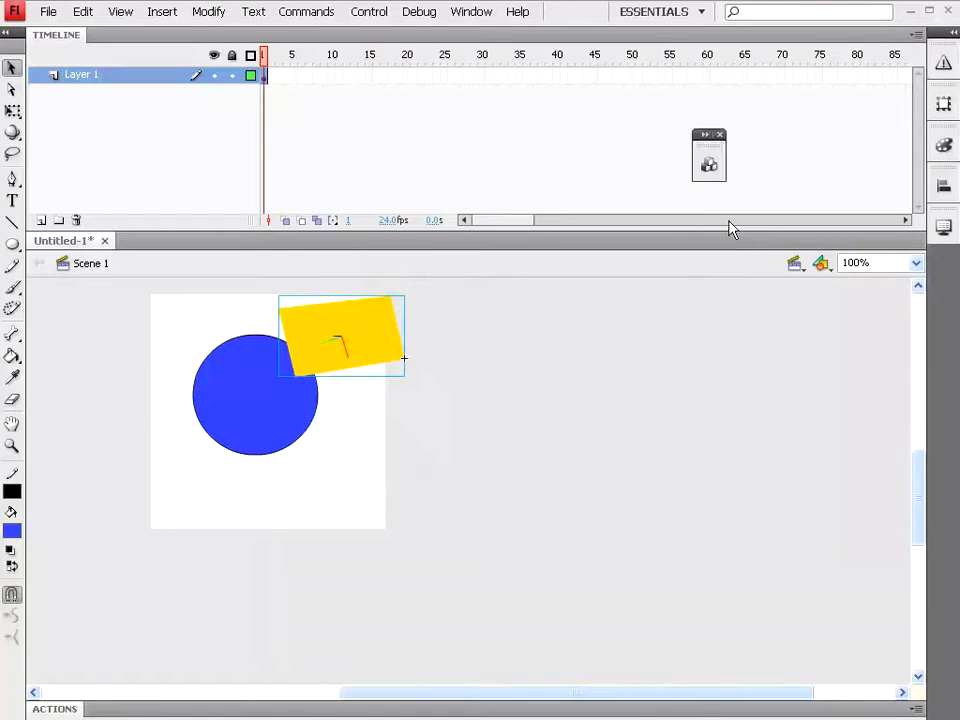
left_click(704, 138)
left_click_drag(802, 150, 579, 141)
left_click_drag(660, 257, 671, 165)
left_click(527, 177)
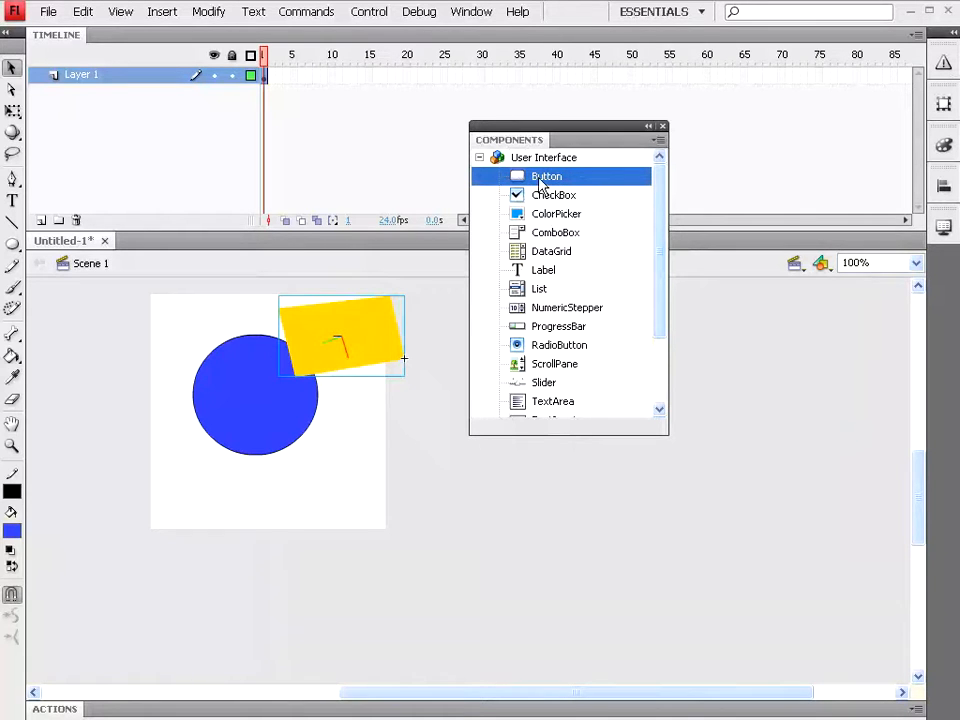
left_click_drag(541, 185, 258, 498)
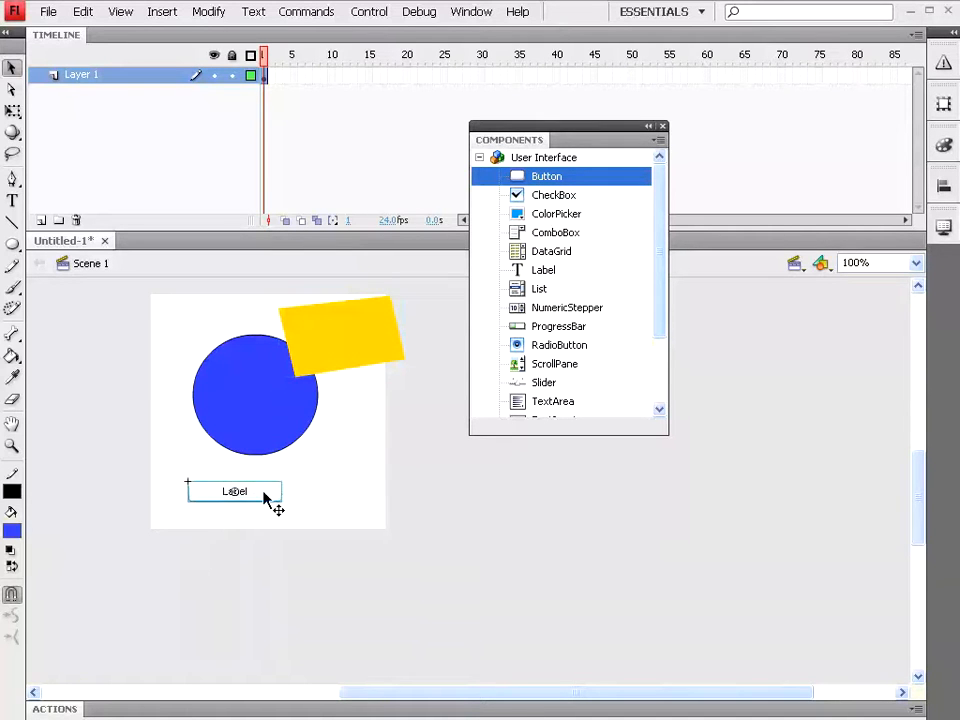
Browse the User Interface and Video component lists, including CheckBox, ColorPicker, TileList and FLVPlayback, and close the Components panel
left_click(553, 196)
left_click(556, 214)
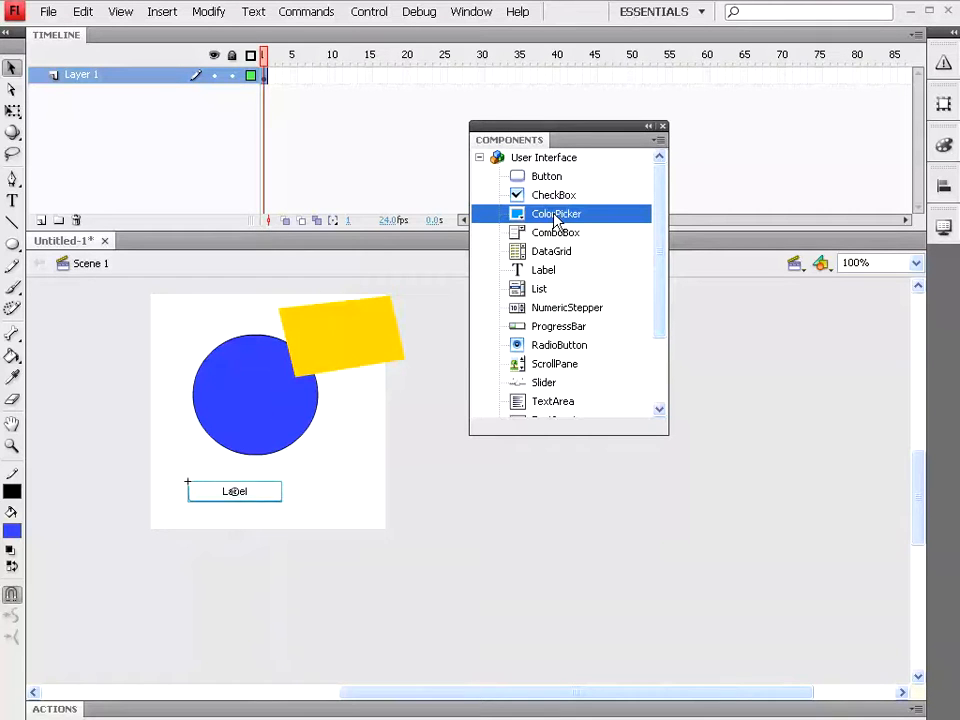
left_click_drag(662, 255, 666, 358)
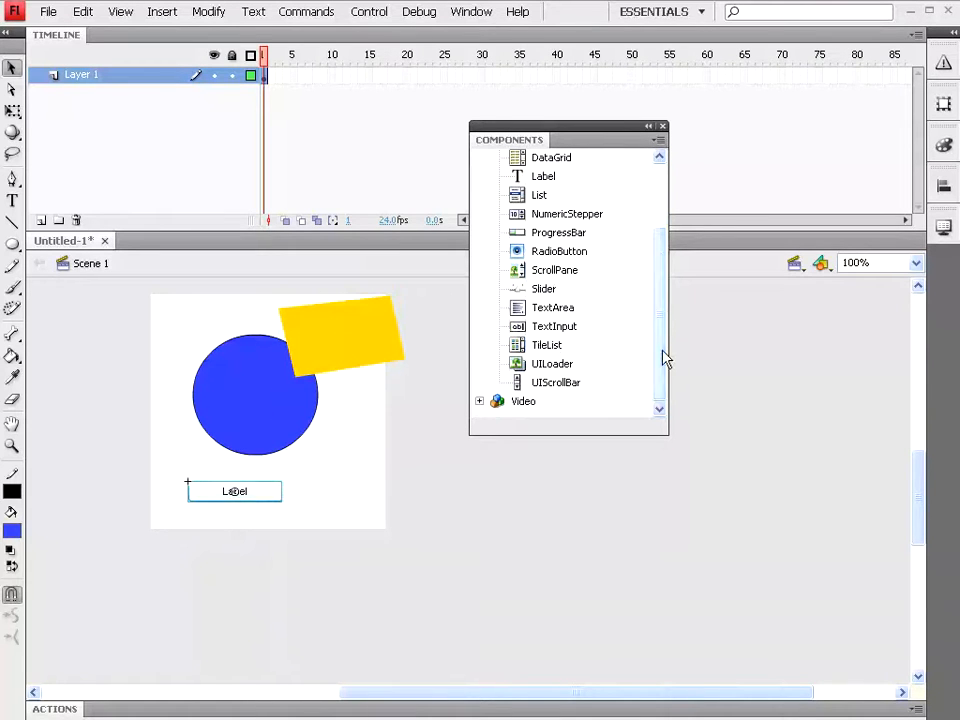
left_click(555, 310)
left_click(548, 345)
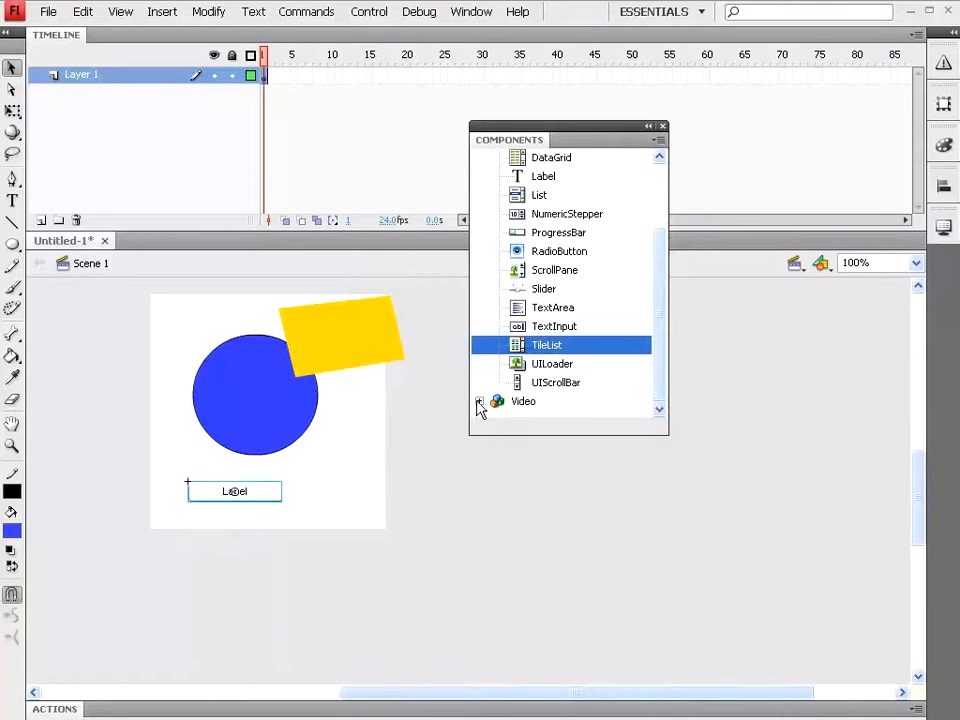
left_click(479, 401)
left_click_drag(660, 261, 660, 343)
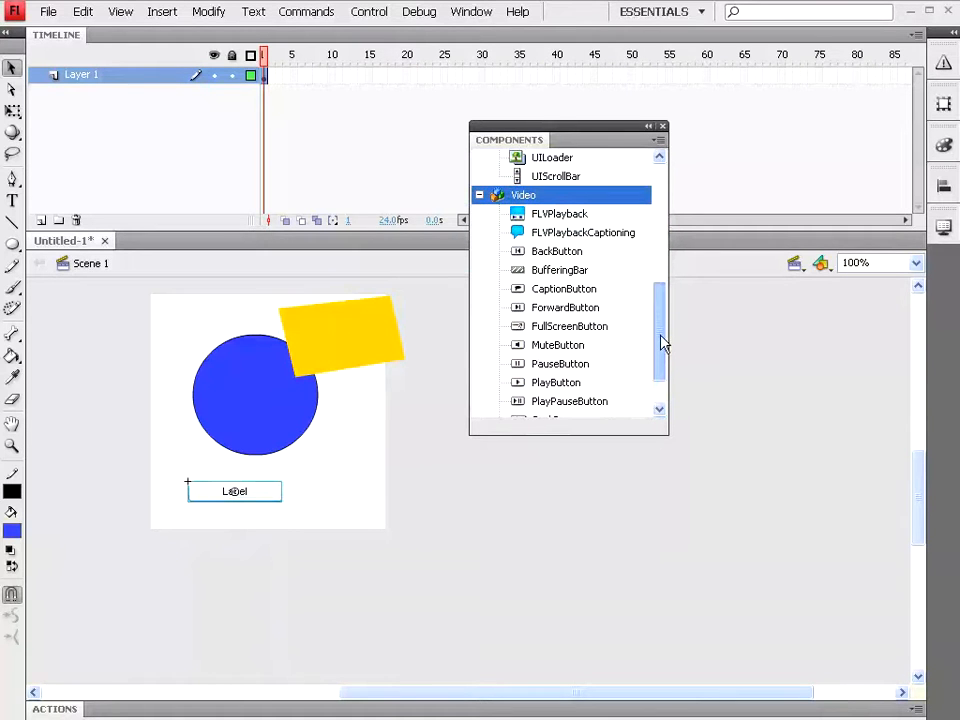
left_click(562, 218)
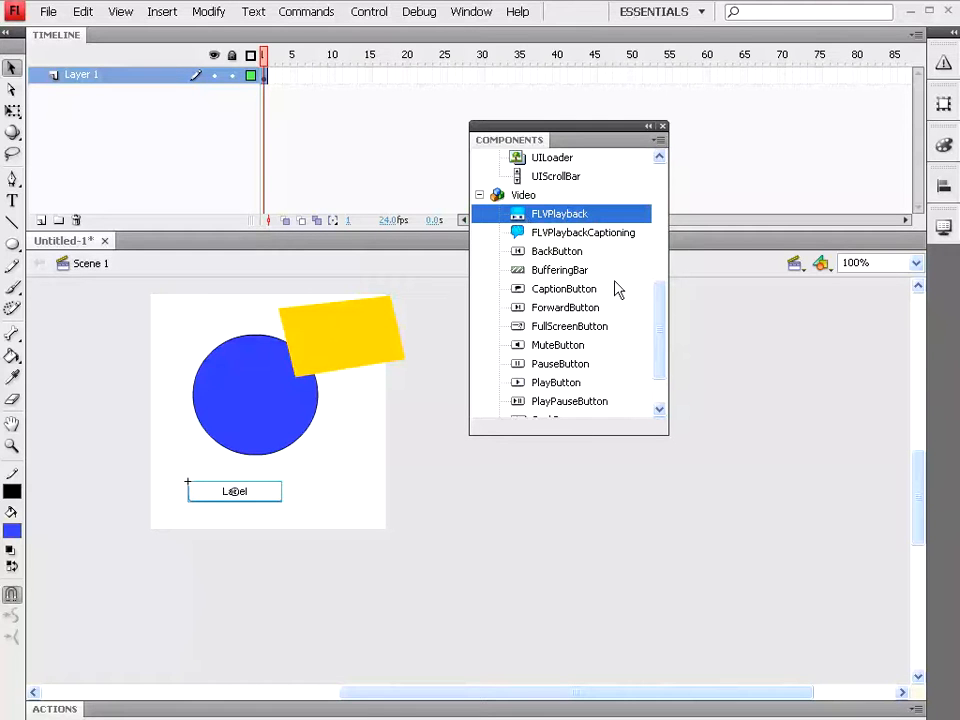
left_click_drag(662, 309, 670, 183)
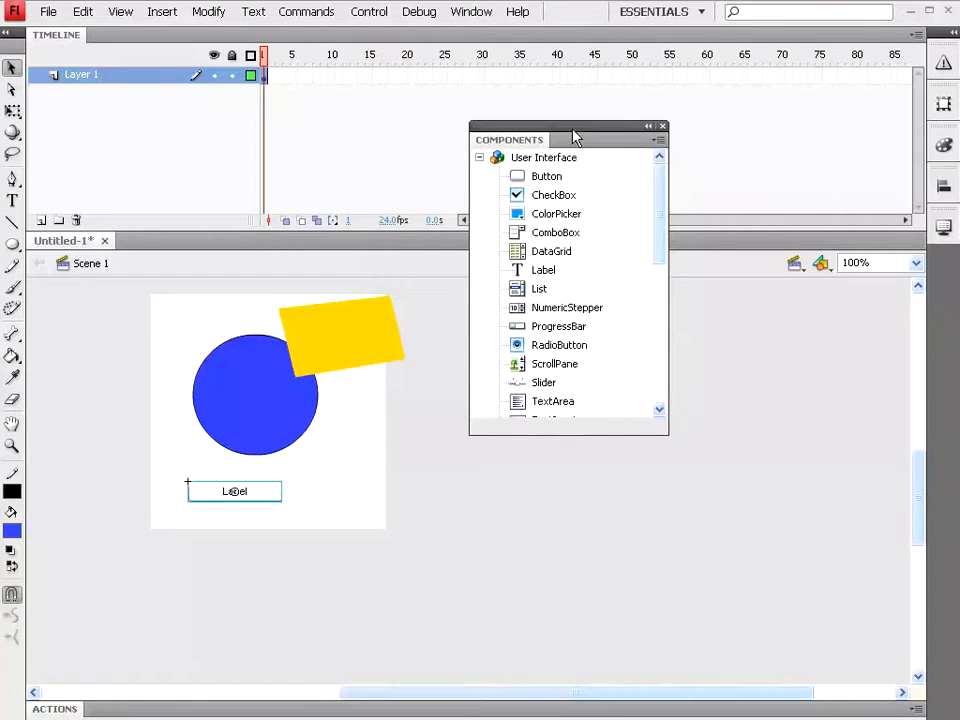
key("ctrl+F7")
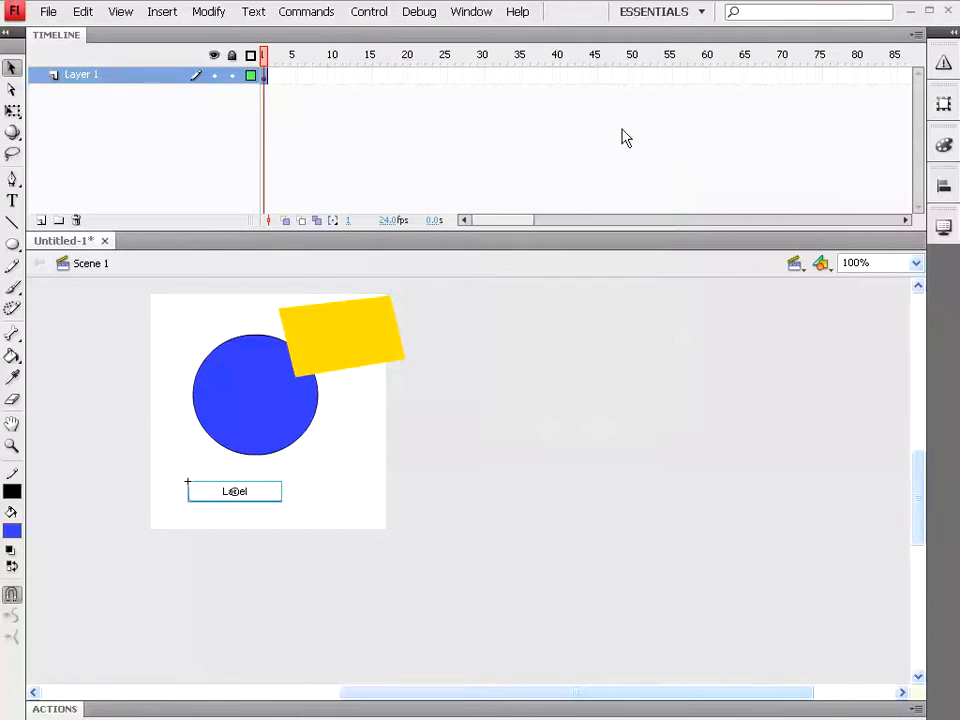
key("ctrl+F7")
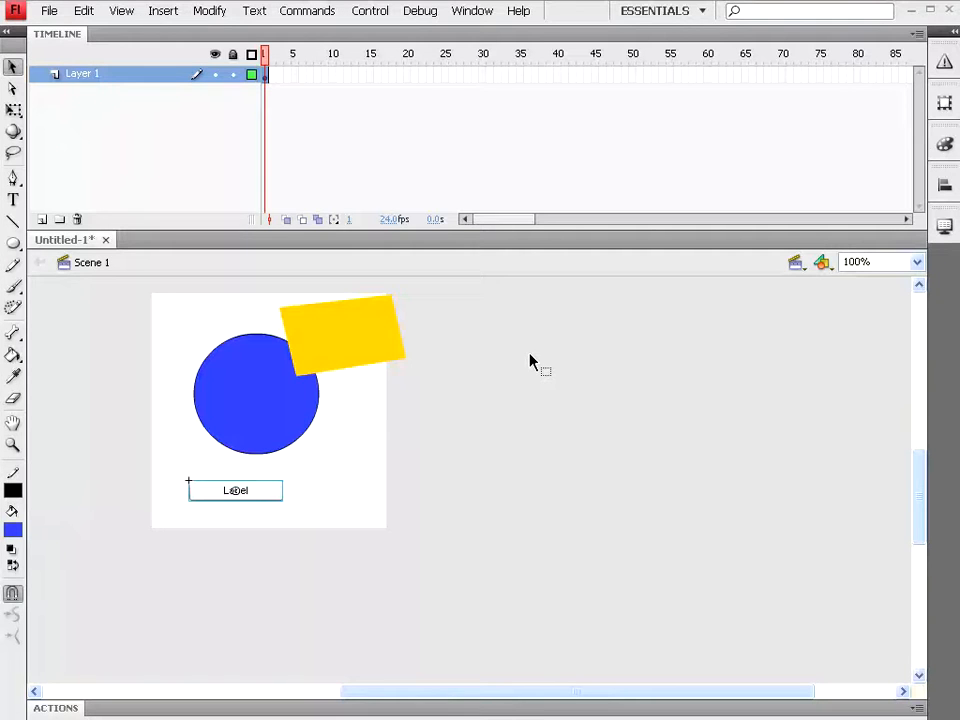
Create a new document from the 250 x 250 - Square Pop-Up Banner advertising template
left_click(48, 10)
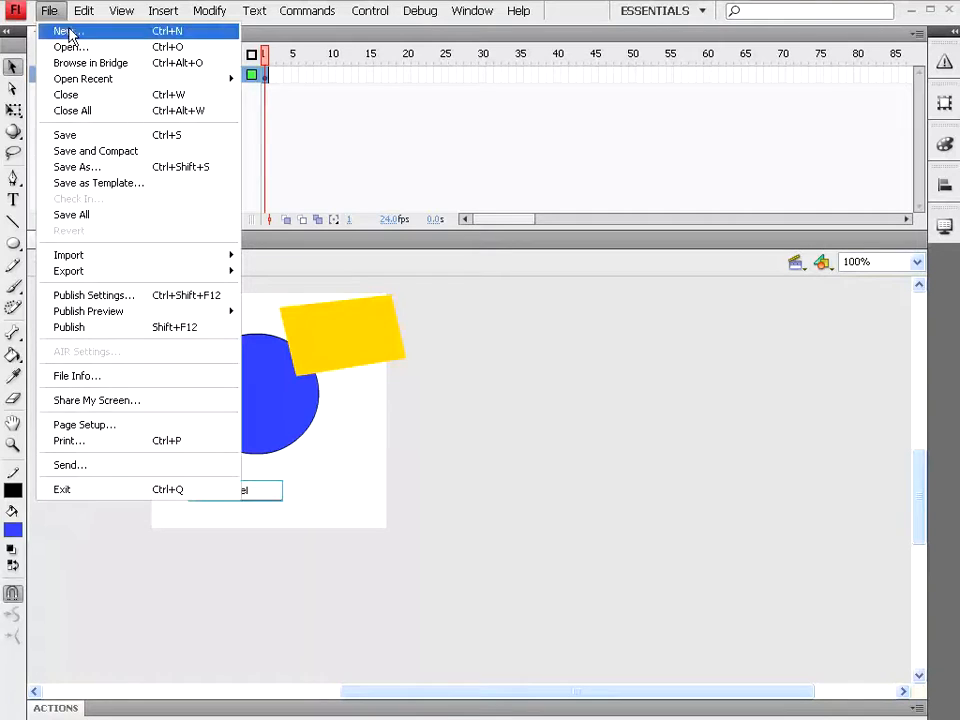
left_click(68, 31)
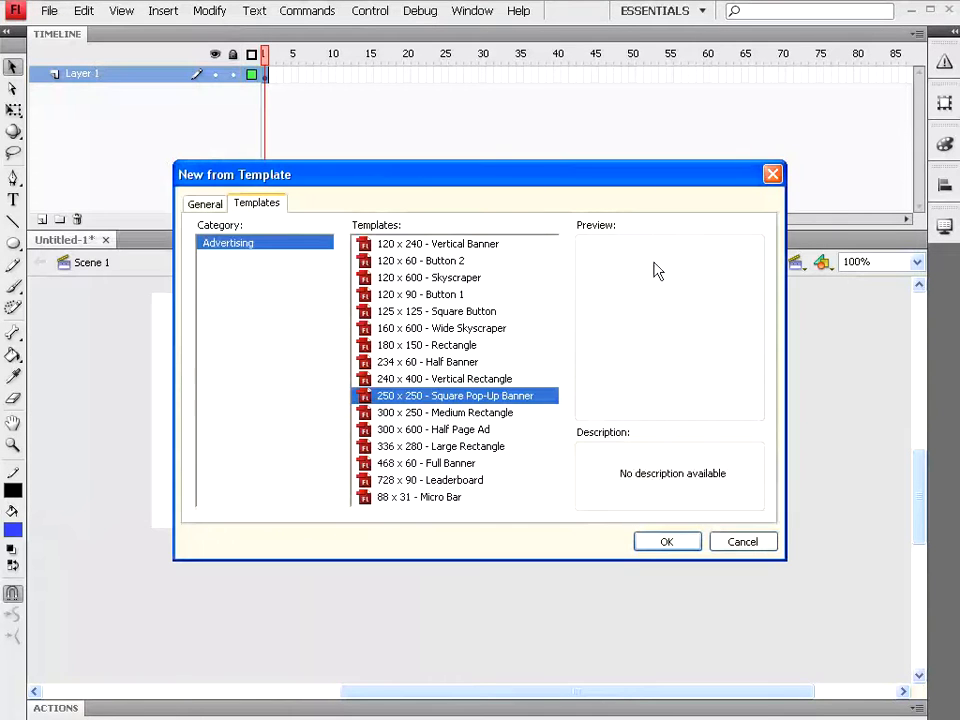
left_click(678, 542)
Draw a blue oval in the banner's upper-left area and a horizontal blue rectangle extending rightward from its center
left_click_drag(596, 692, 478, 692)
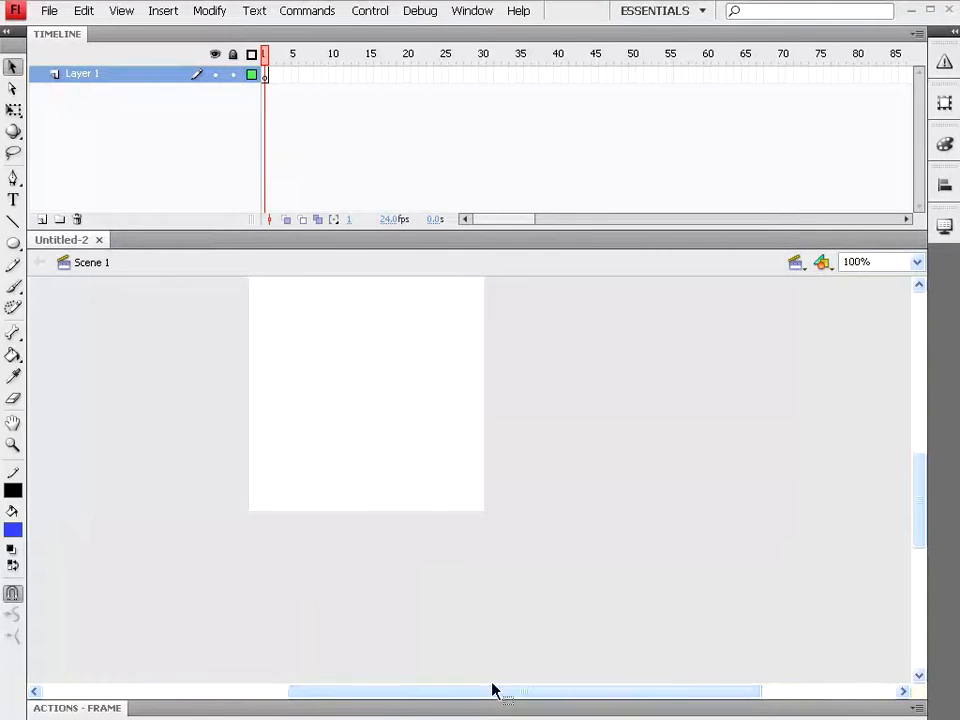
mouse_move(918, 537)
left_mouse_down()
mouse_move(923, 499)
mouse_move(923, 527)
left_mouse_up()
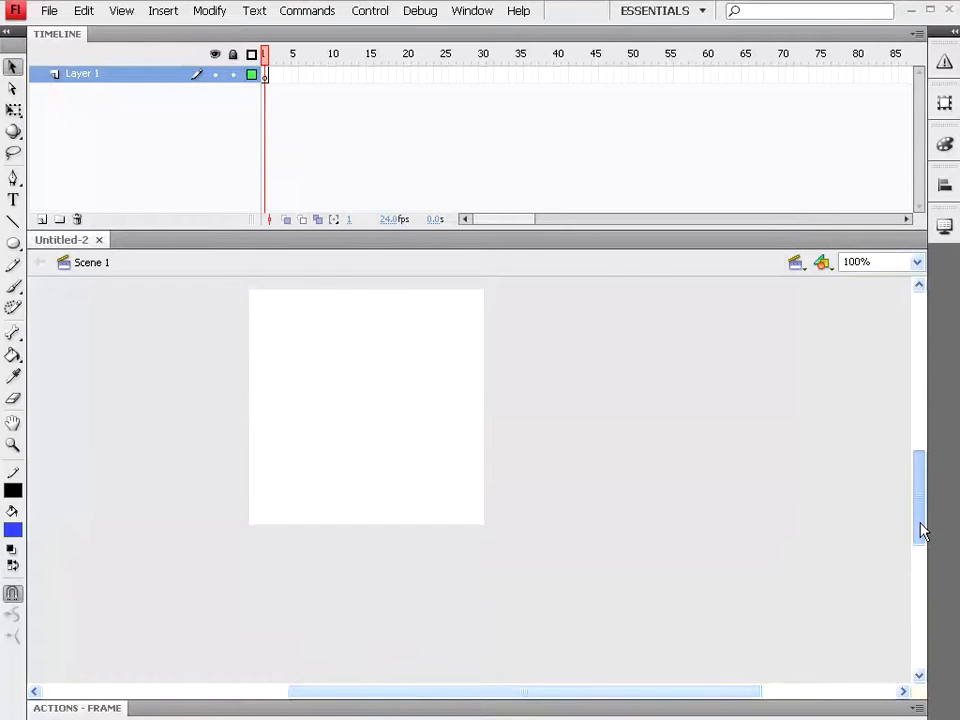
left_click_drag(612, 698, 701, 698)
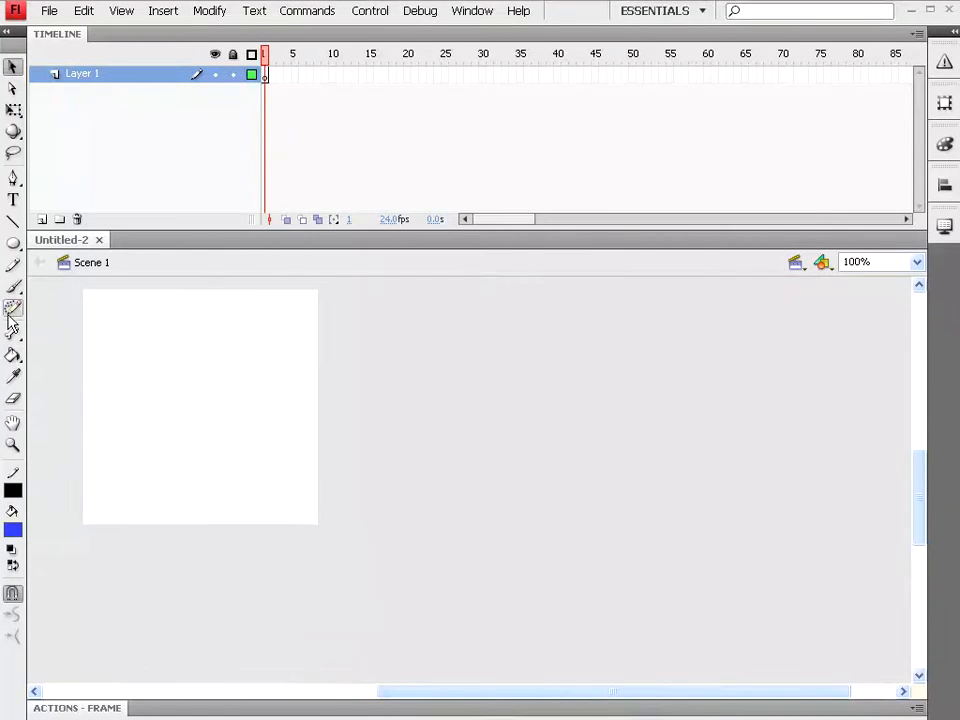
left_click(13, 243)
left_click_drag(118, 324, 178, 390)
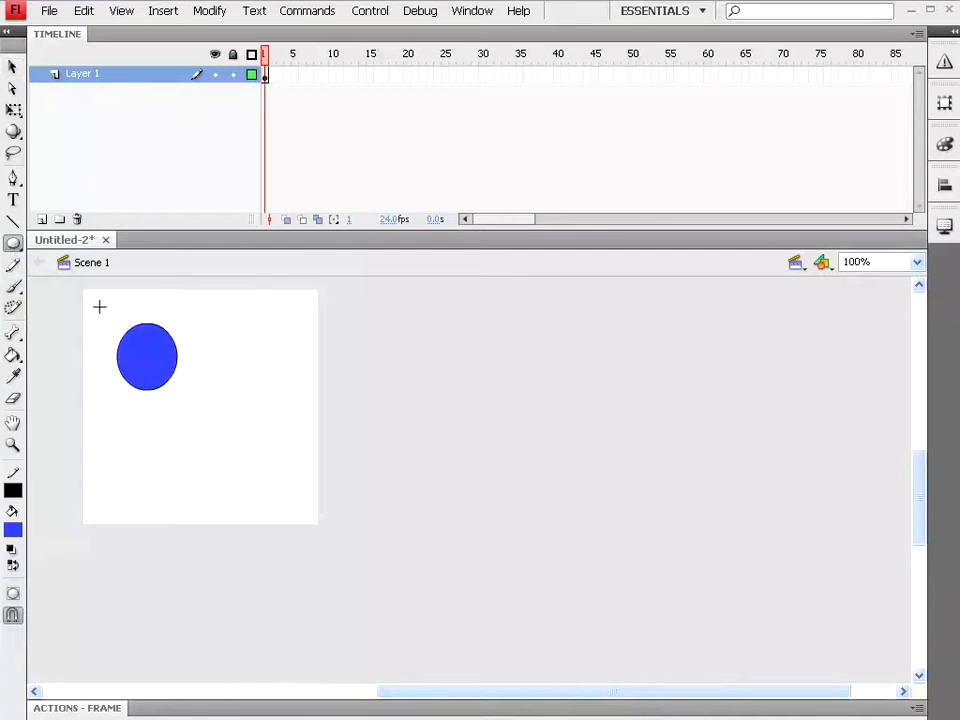
left_click_drag(13, 243, 60, 244)
left_click_drag(150, 345, 251, 369)
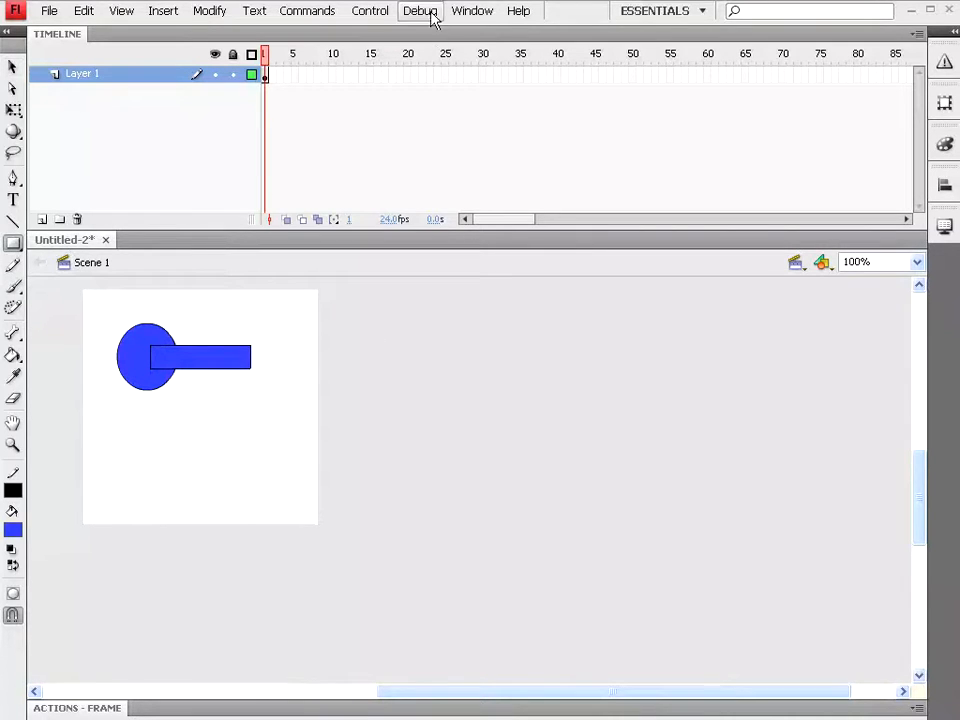
Open the Library panel for the new document and move it clear of the drawn shapes
left_click(473, 12)
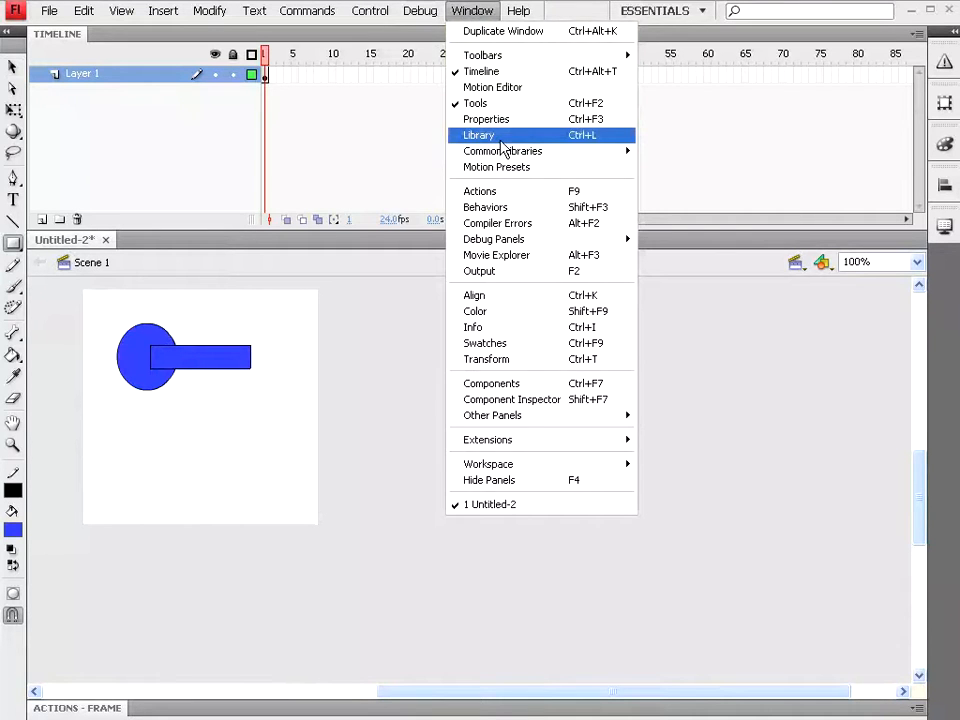
left_click(501, 136)
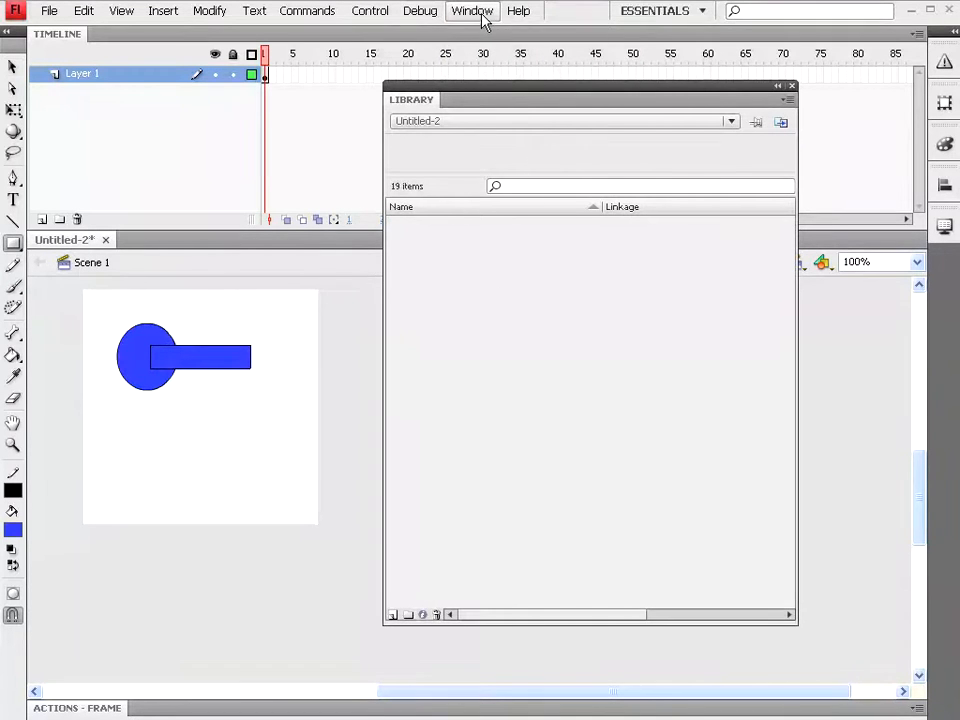
left_click(792, 86)
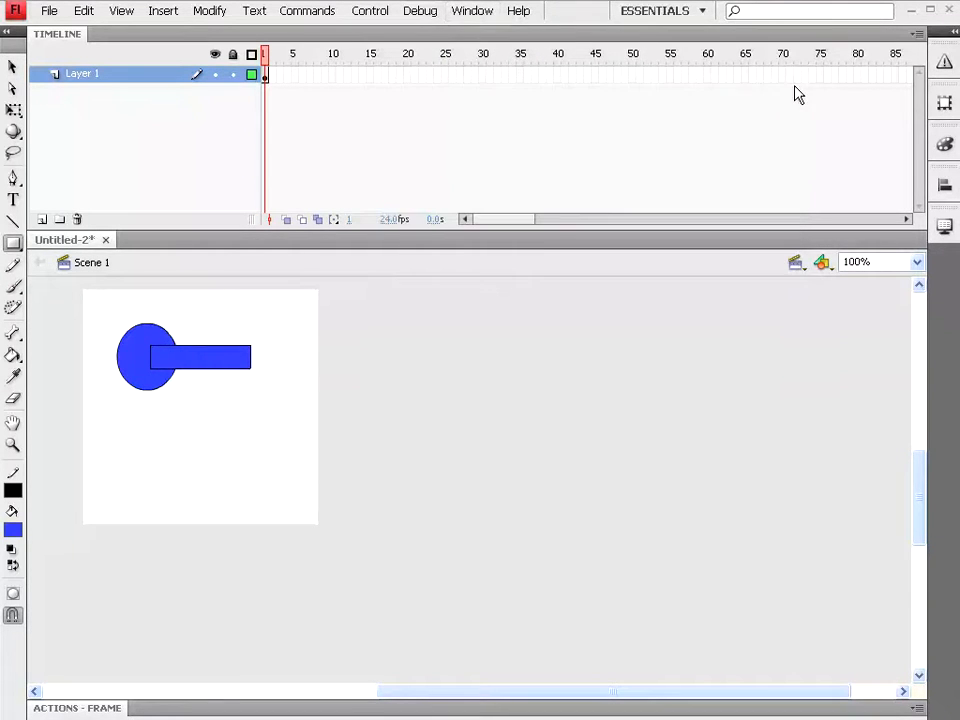
left_click(472, 11)
left_click(484, 137)
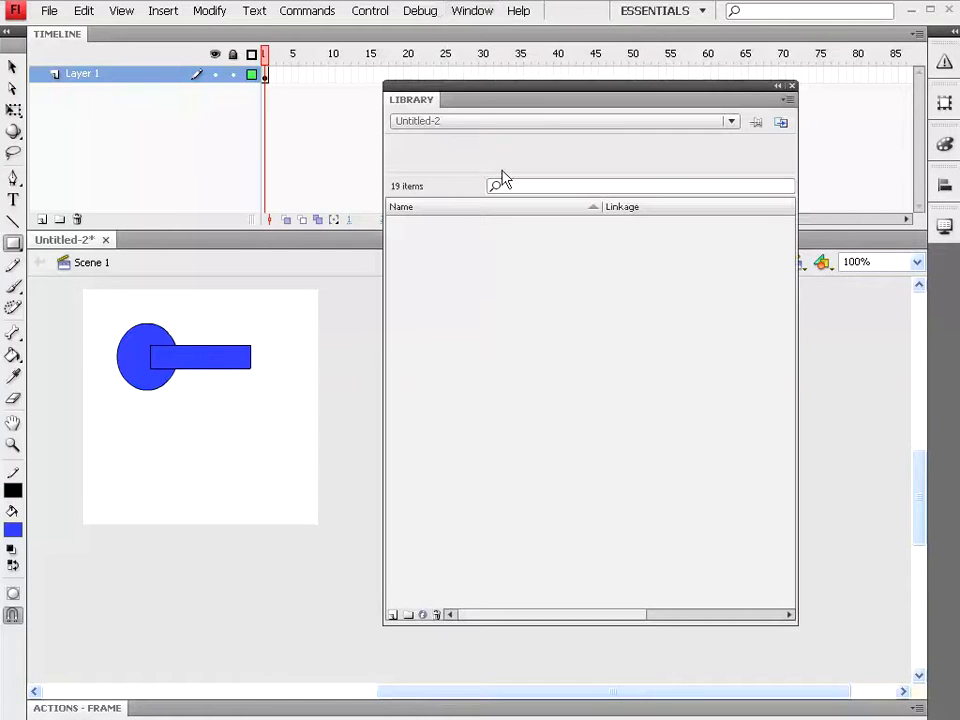
left_click_drag(583, 103, 664, 105)
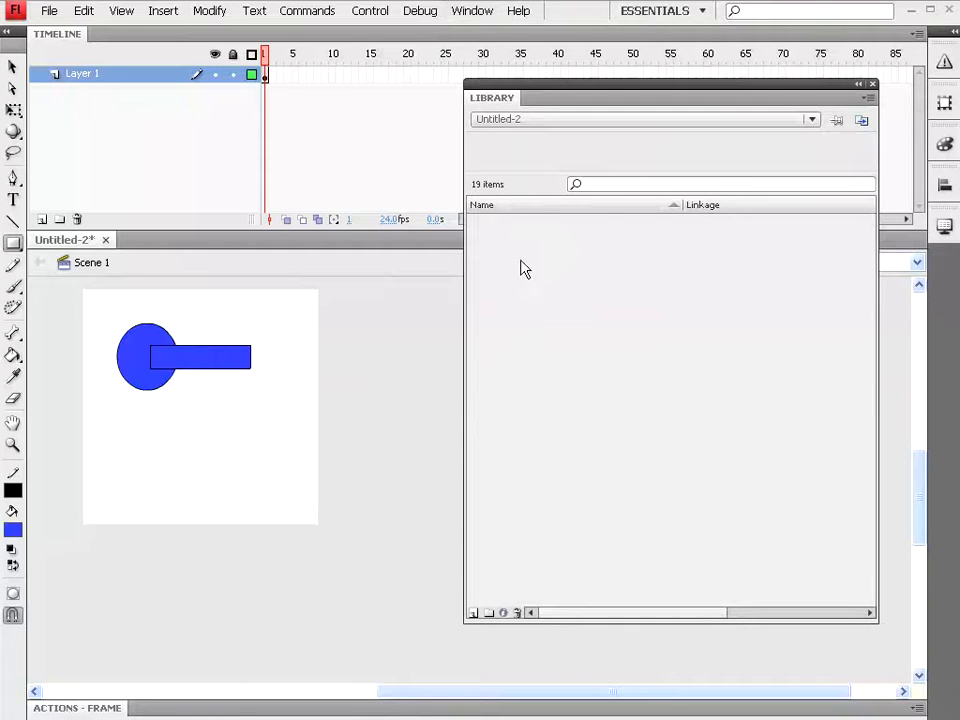
left_click(12, 66)
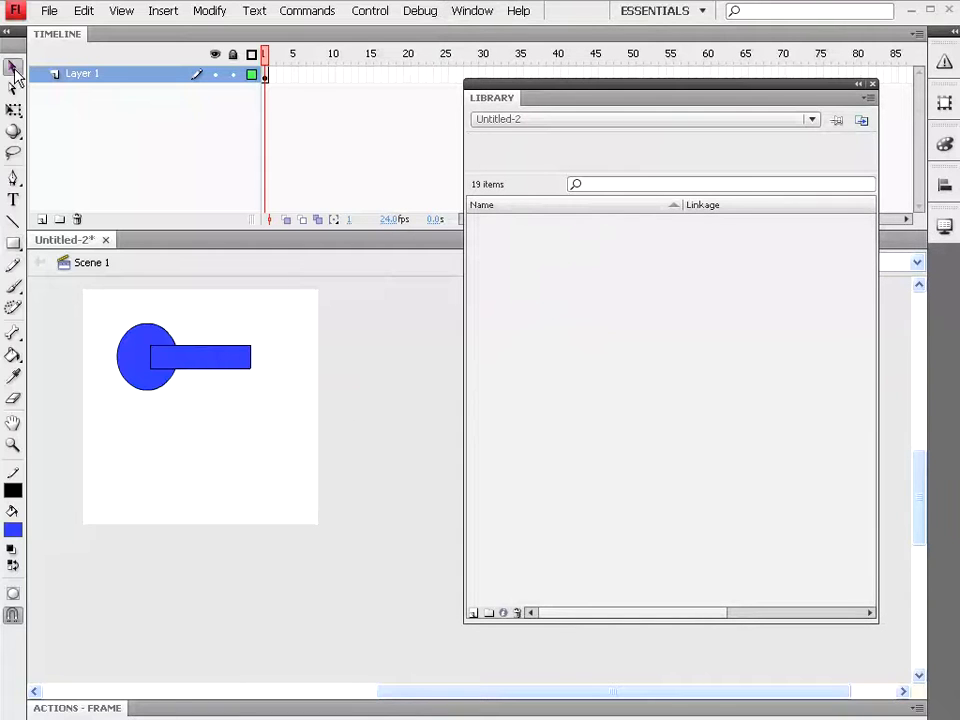
left_click(200, 357)
left_click(132, 362)
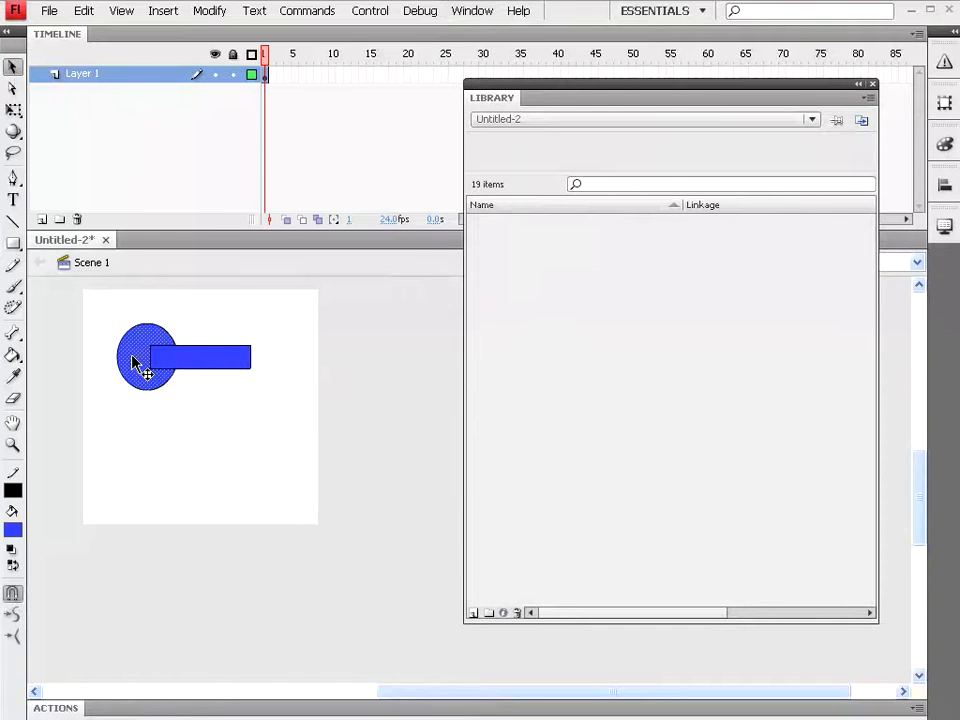
double_click(217, 357)
left_click(165, 378)
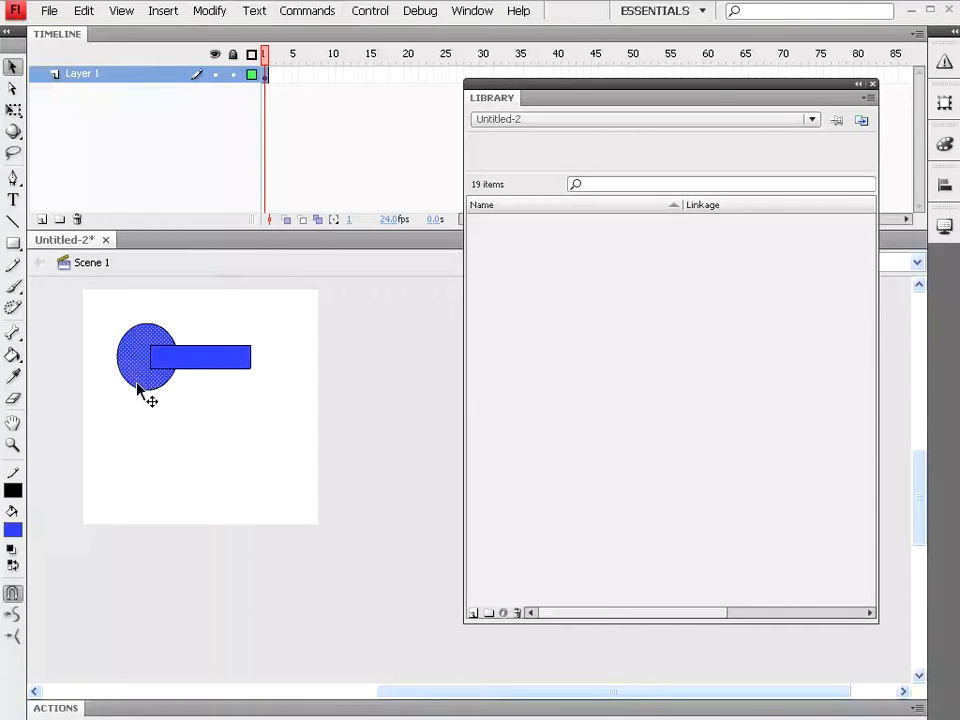
Draw a separate blue rectangle about 98 x 28 px in the banner's lower part and select its fill and outline
left_click(15, 244)
left_click_drag(149, 455, 241, 481)
left_click(12, 67)
double_click(201, 476)
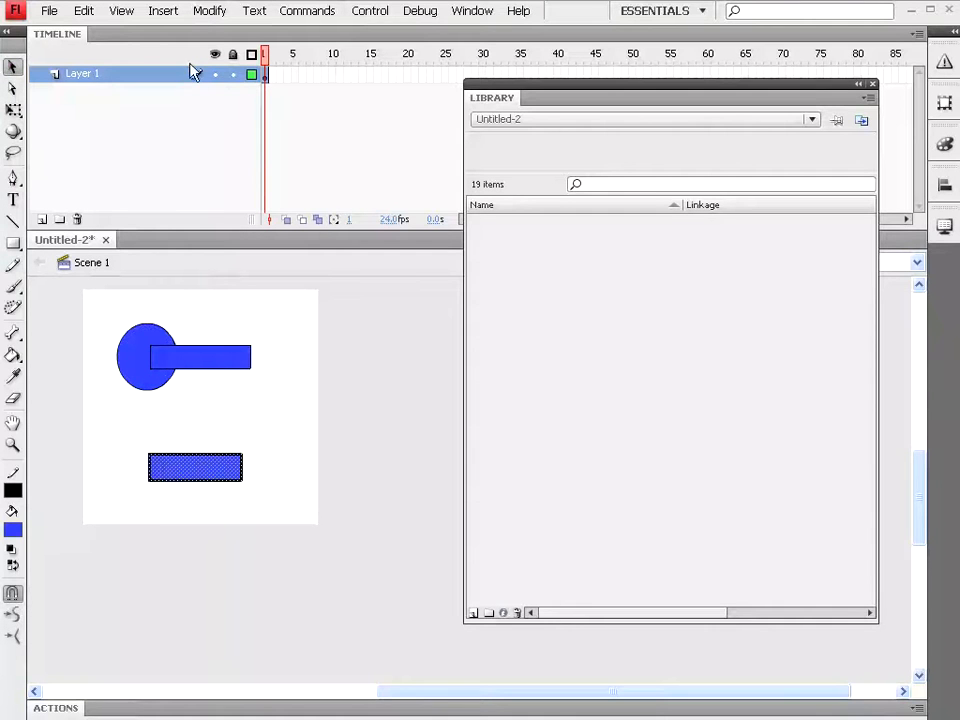
Convert the lower rectangle to a Button symbol named Btn1
left_click(211, 12)
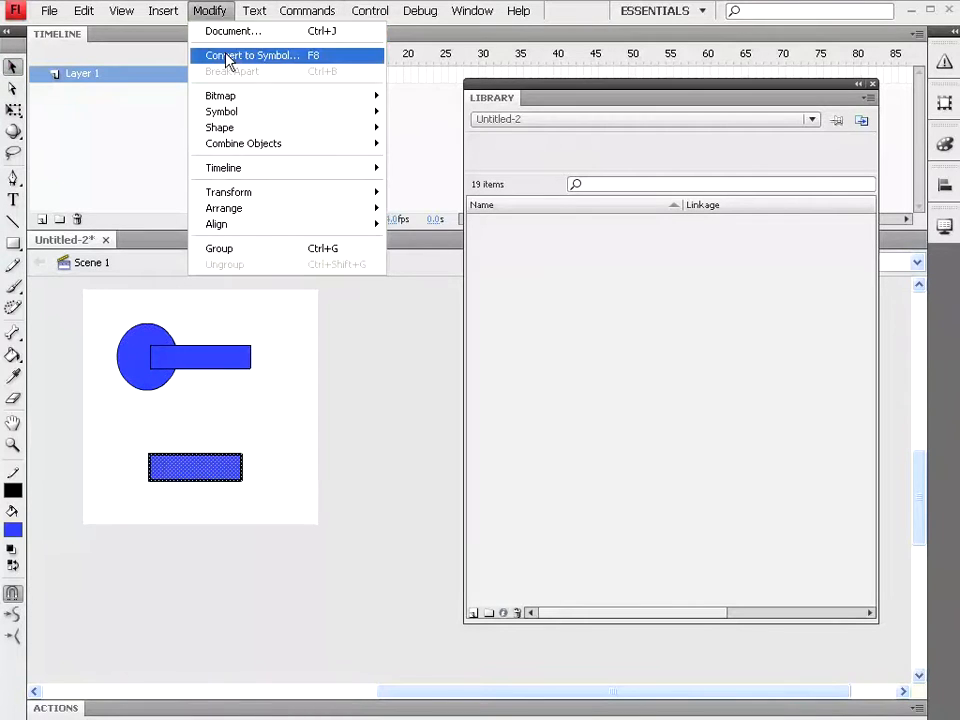
left_click(228, 57)
left_click(476, 189)
left_click(471, 216)
left_click_drag(454, 162, 404, 161)
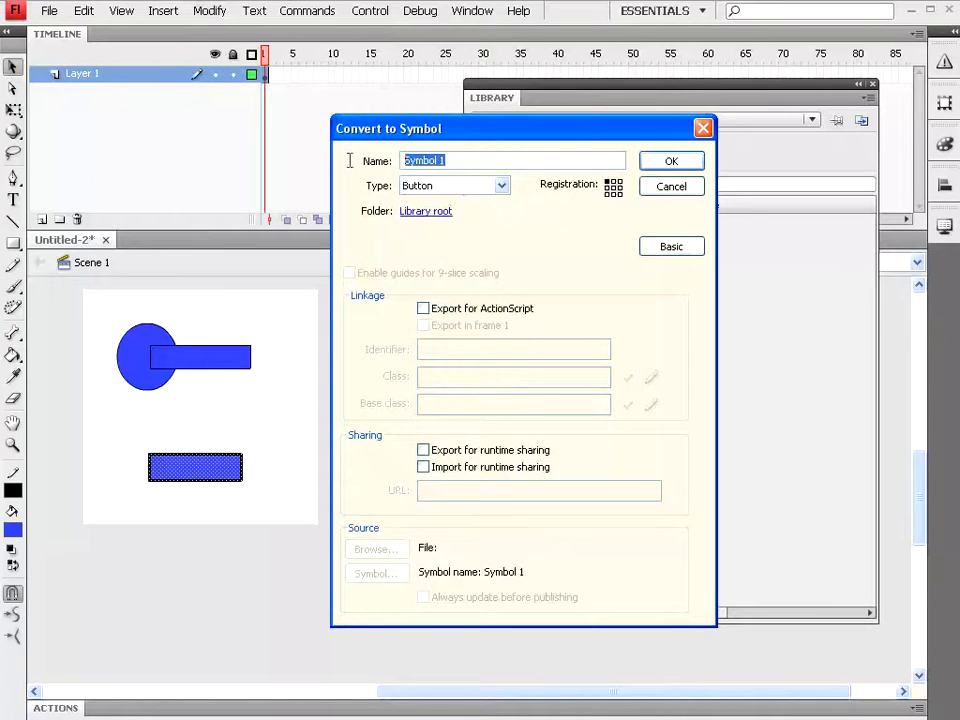
type("Btn1")
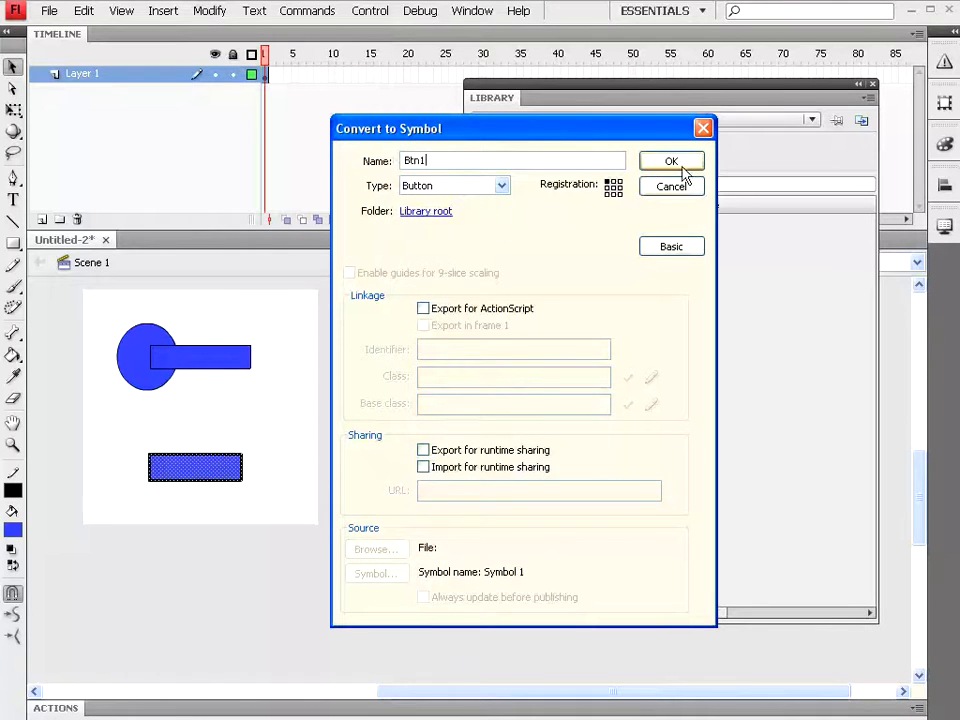
left_click(677, 164)
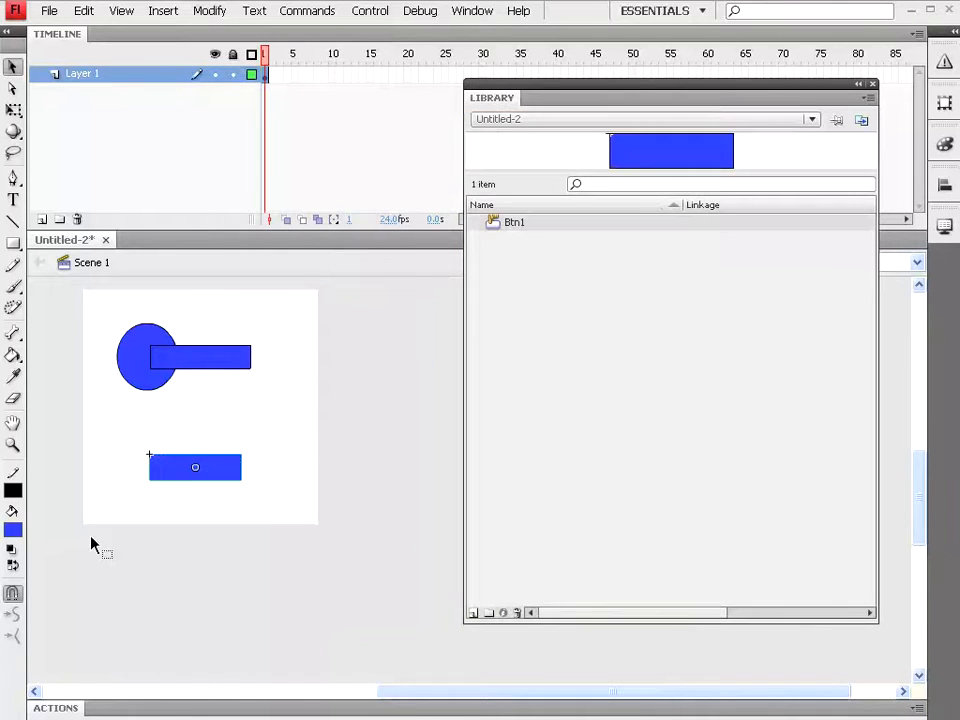
Open Btn1 for editing in place and look through its Up, Over and Down frames, ending on Up
double_click(187, 476)
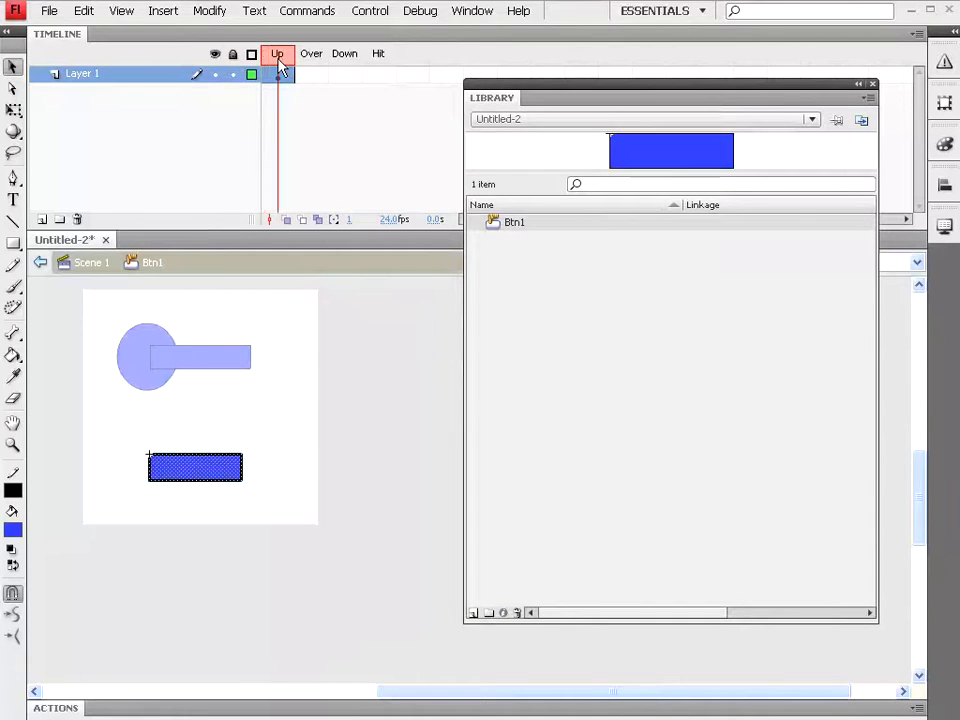
left_click(306, 76)
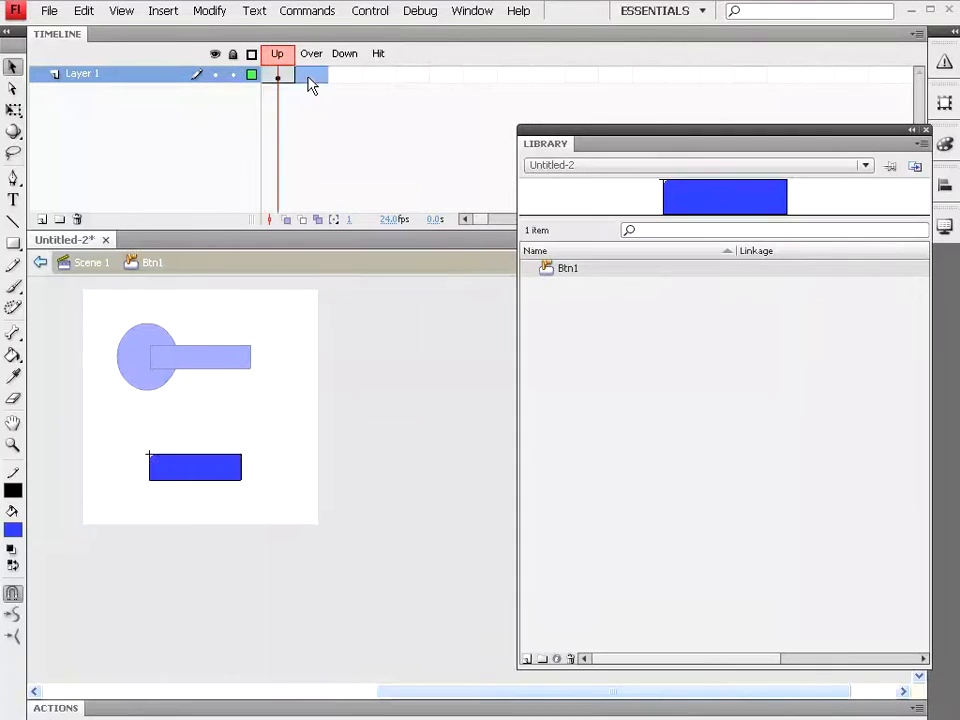
left_click(356, 76)
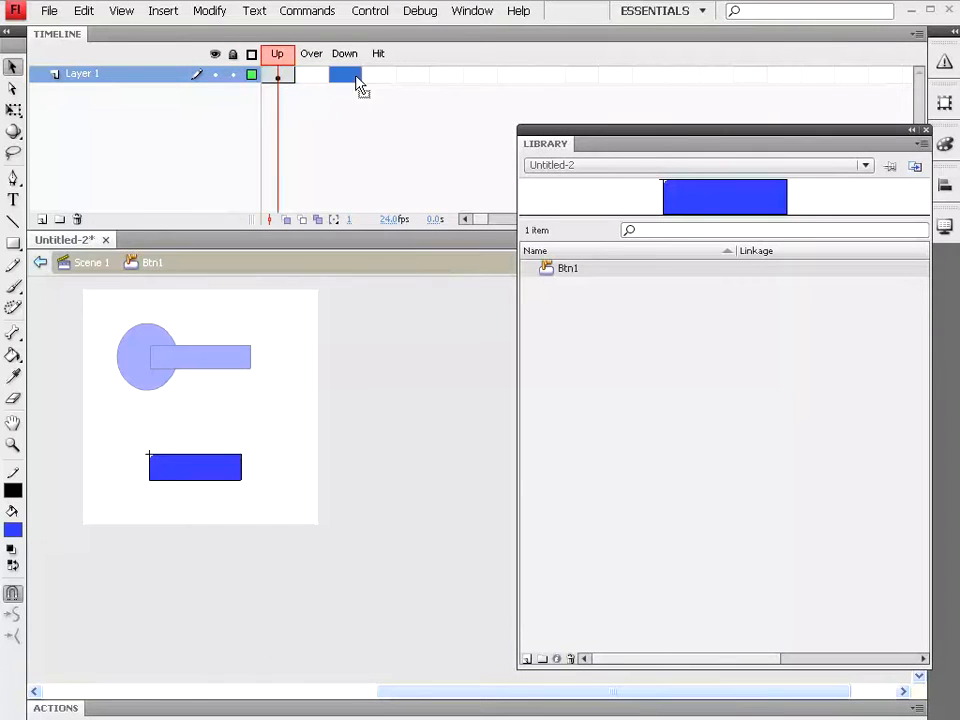
left_click(278, 76)
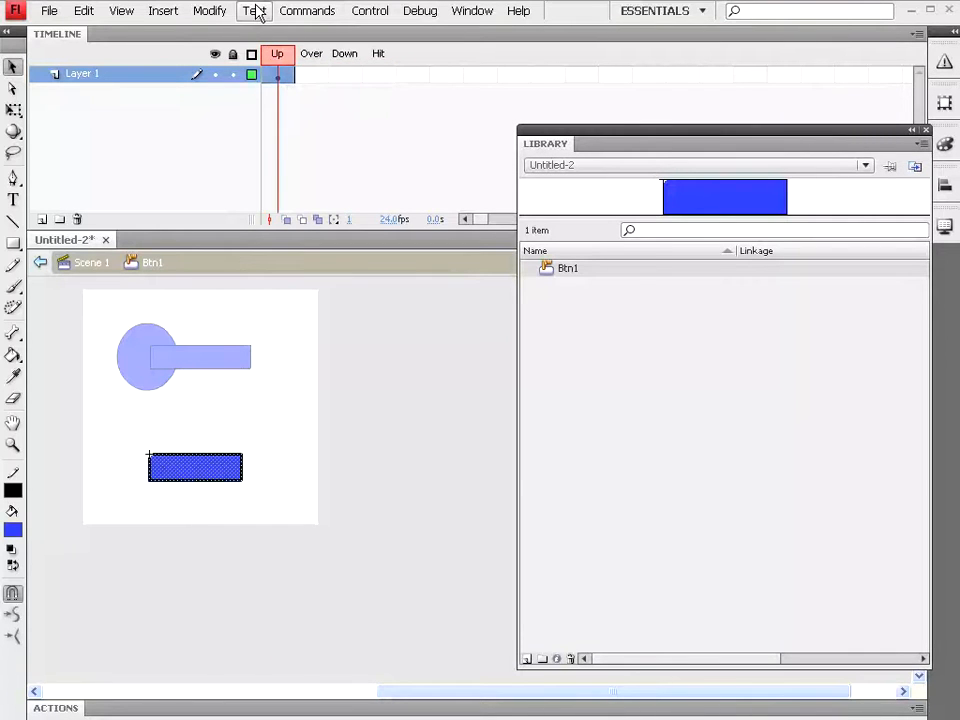
Test the movie to preview the shapes and the plain button, and close the preview window
left_click(378, 12)
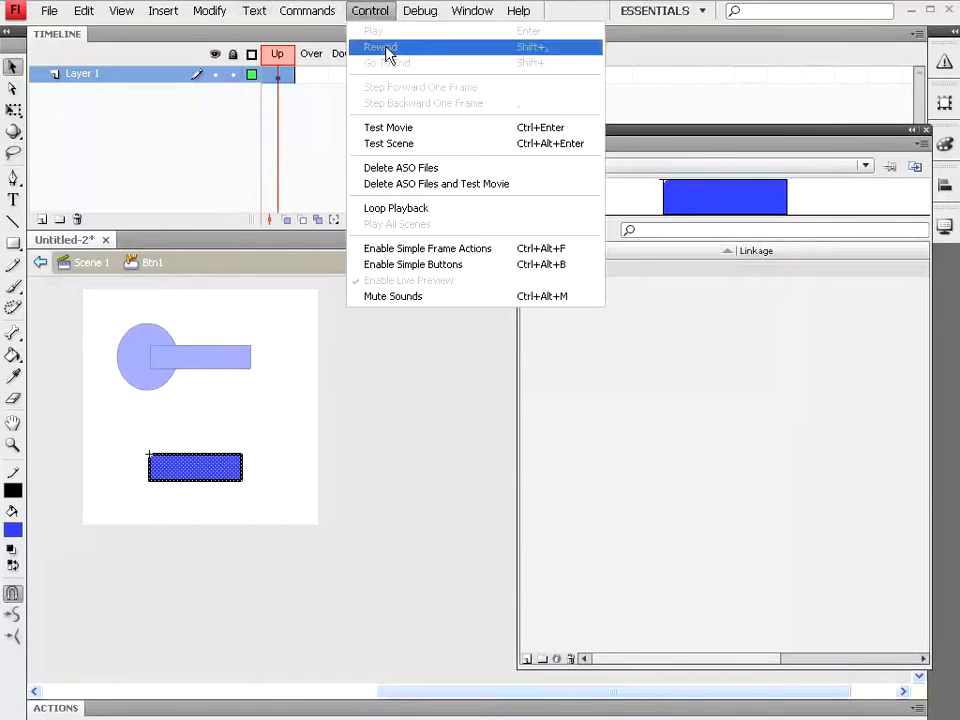
left_click(390, 127)
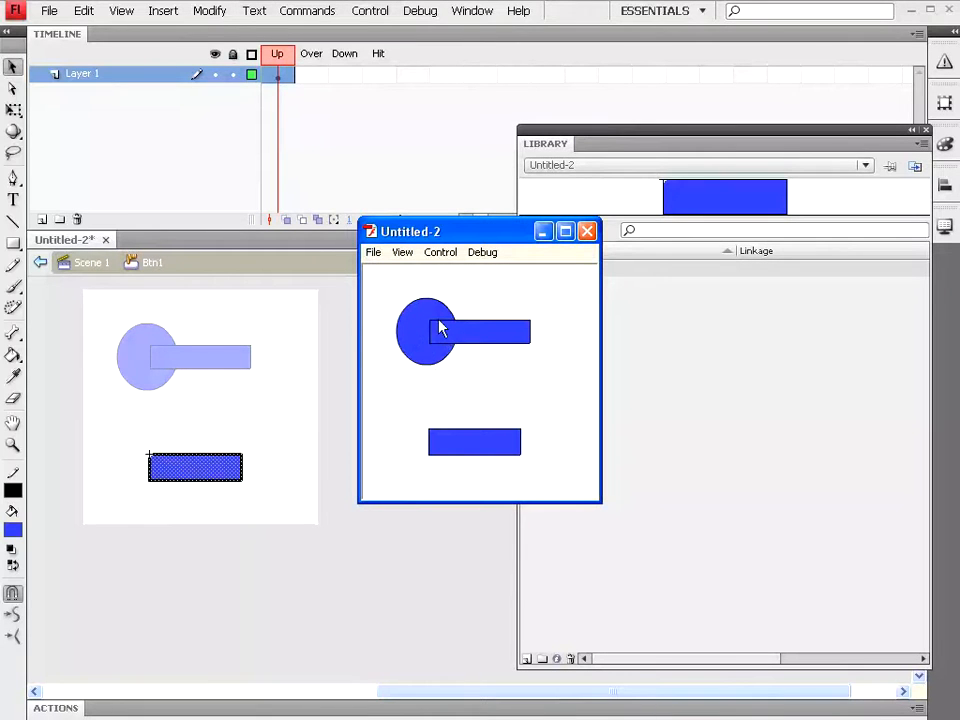
left_click(587, 233)
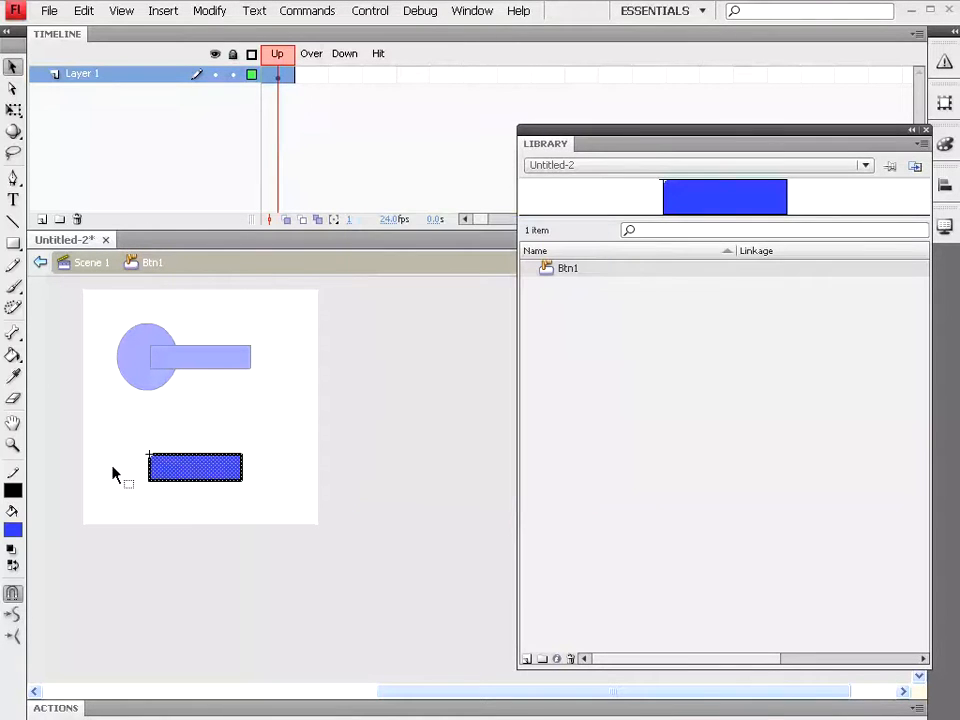
Insert a keyframe in the Over frame of Btn1's Layer 1
left_click(316, 76)
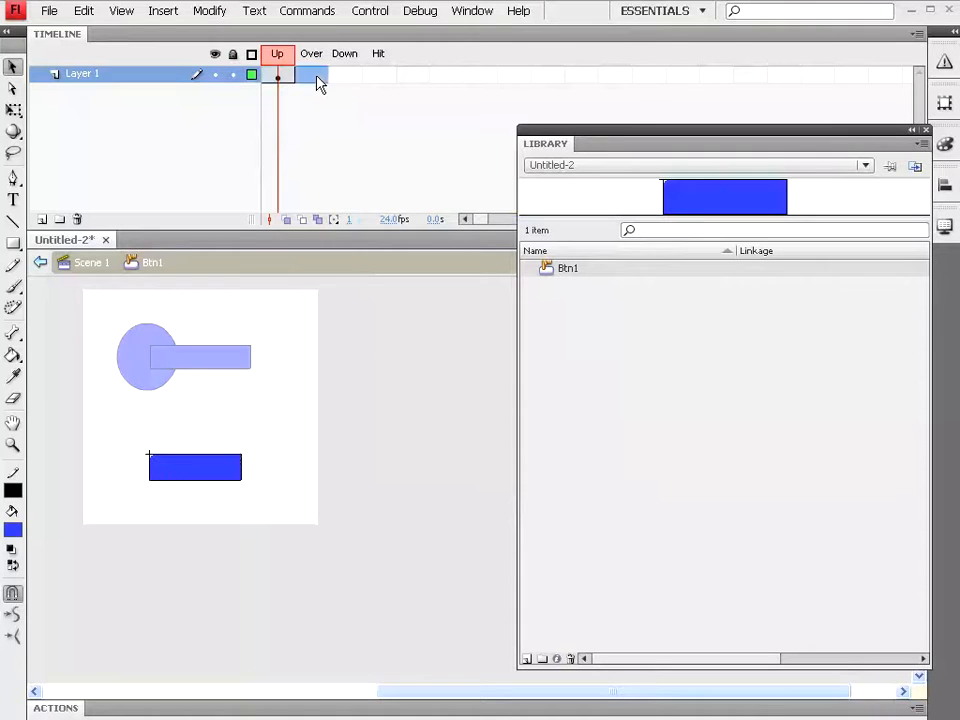
right_click(313, 76)
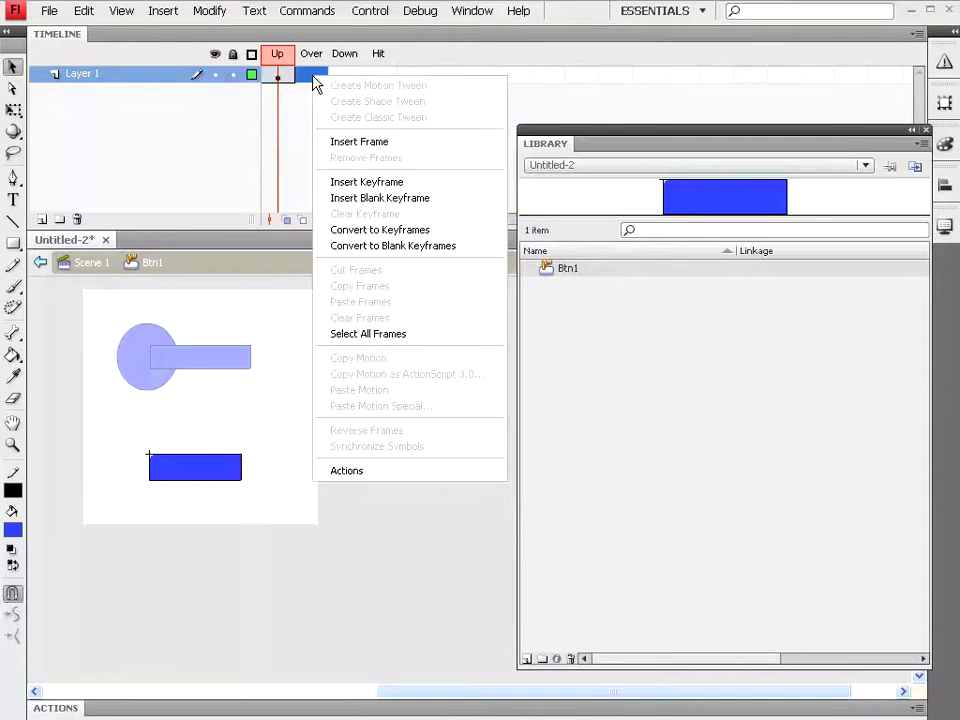
left_click(385, 184)
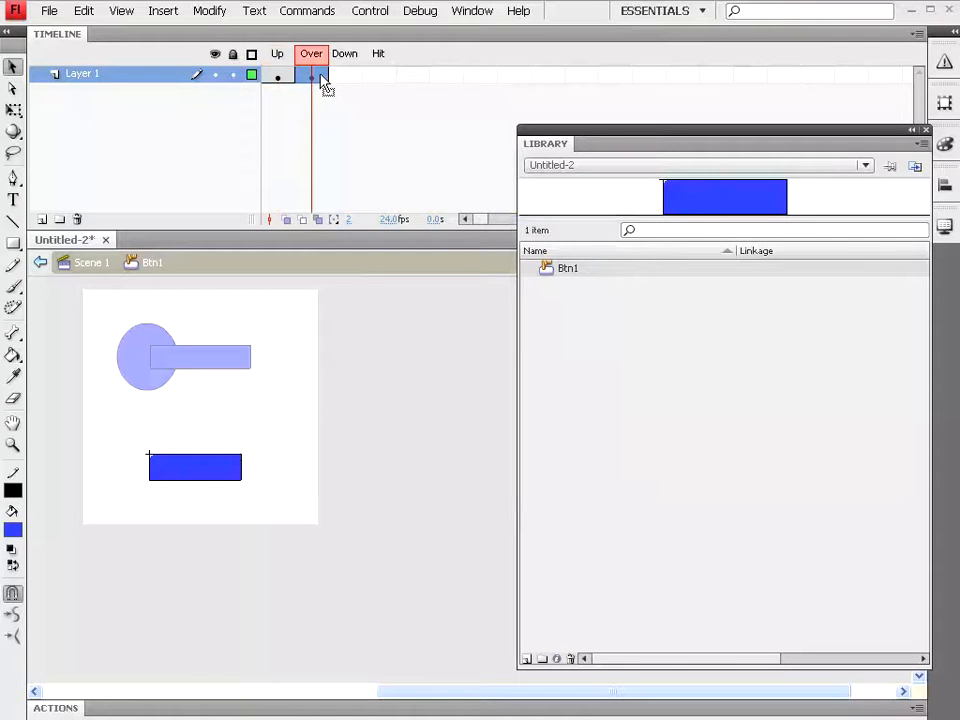
Select the button's rectangle in the Over frame and open the Properties panel for it
left_click(193, 468)
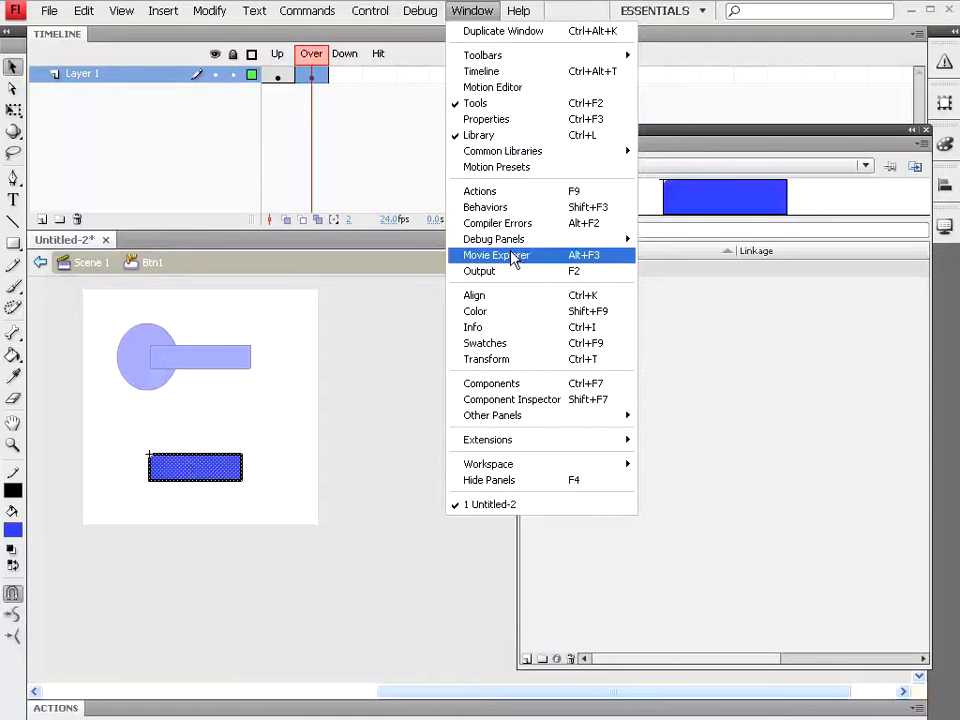
mouse_move(522, 153)
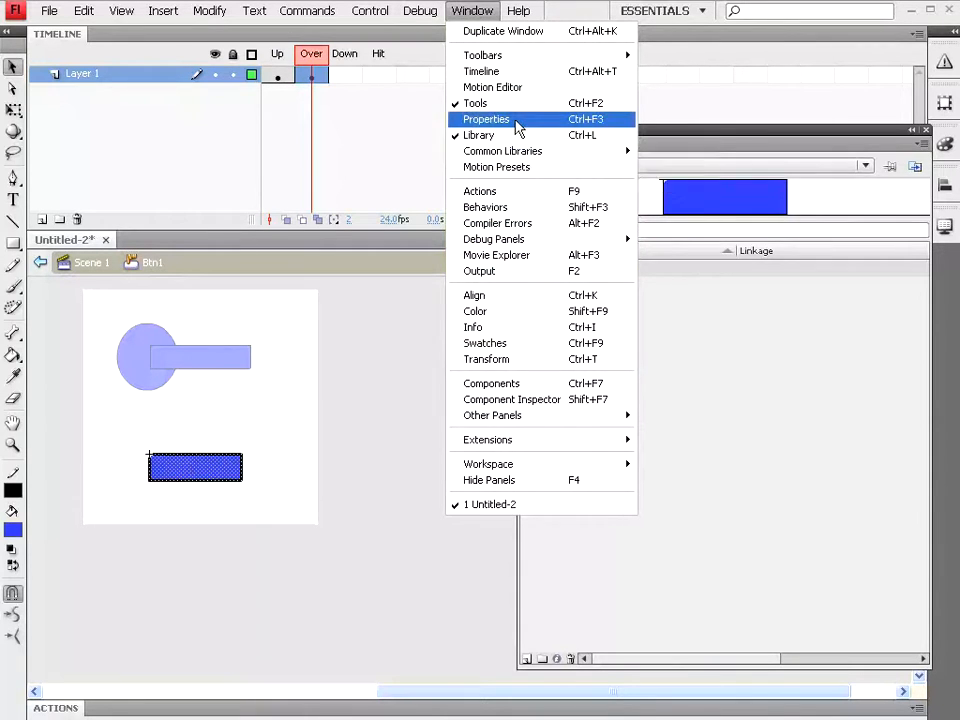
left_click(516, 120)
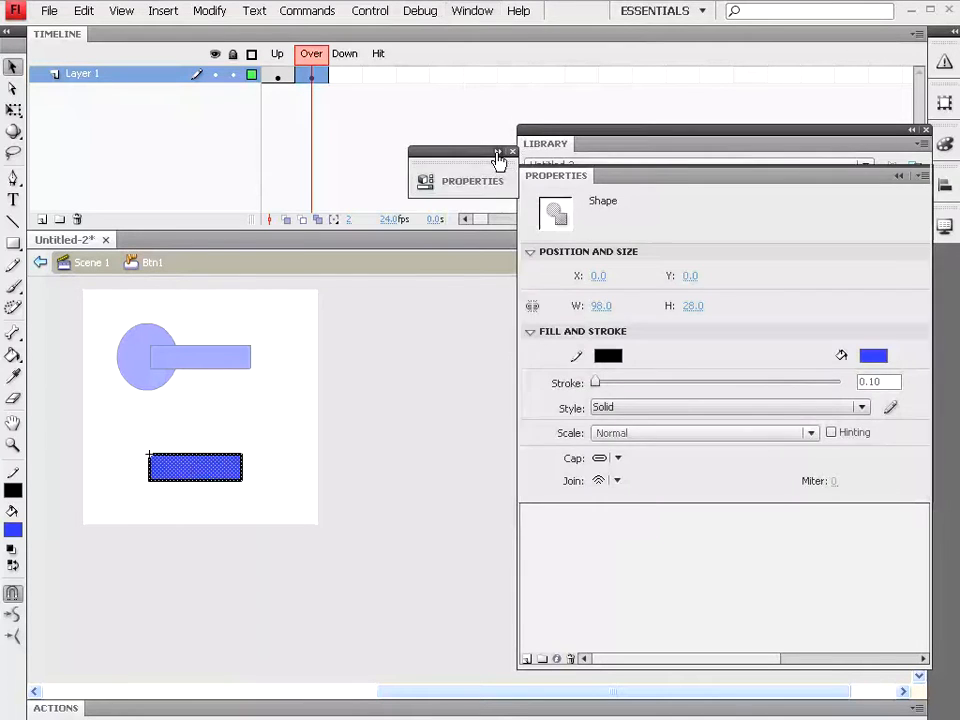
left_click(498, 166)
Set the Over-state rectangle's stroke colour to orange and its fill colour to dark gray
left_click(516, 472)
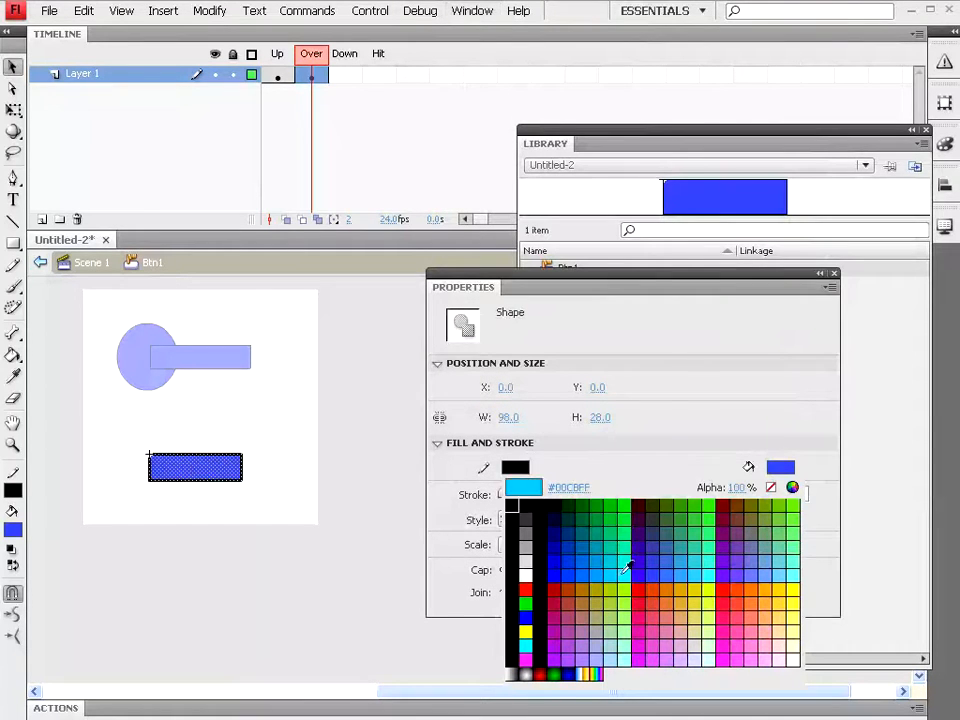
left_click(774, 585)
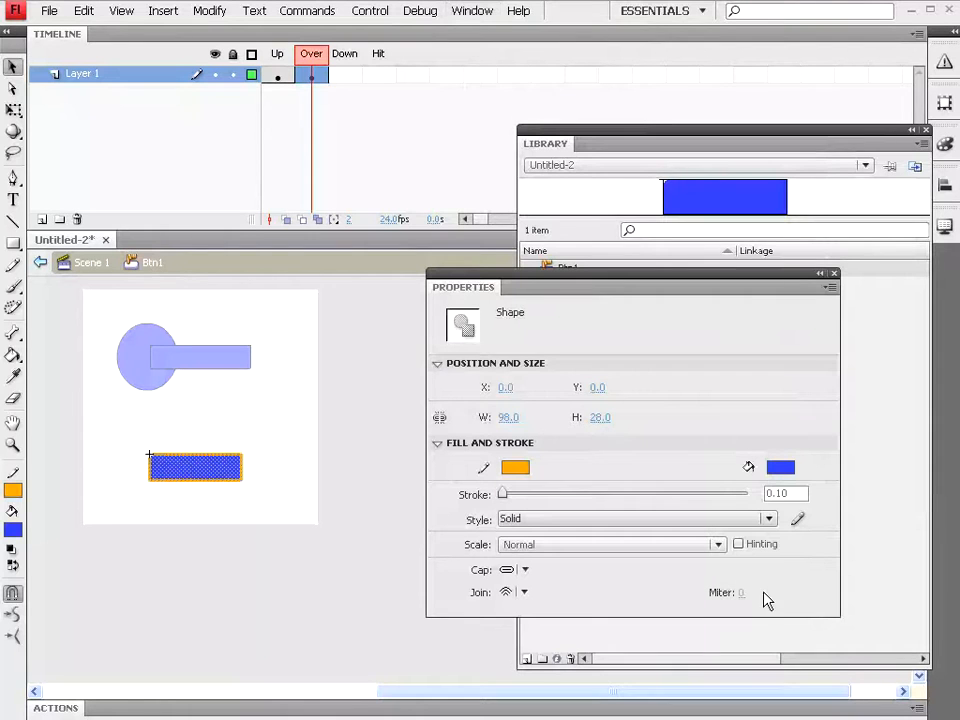
left_click(782, 470)
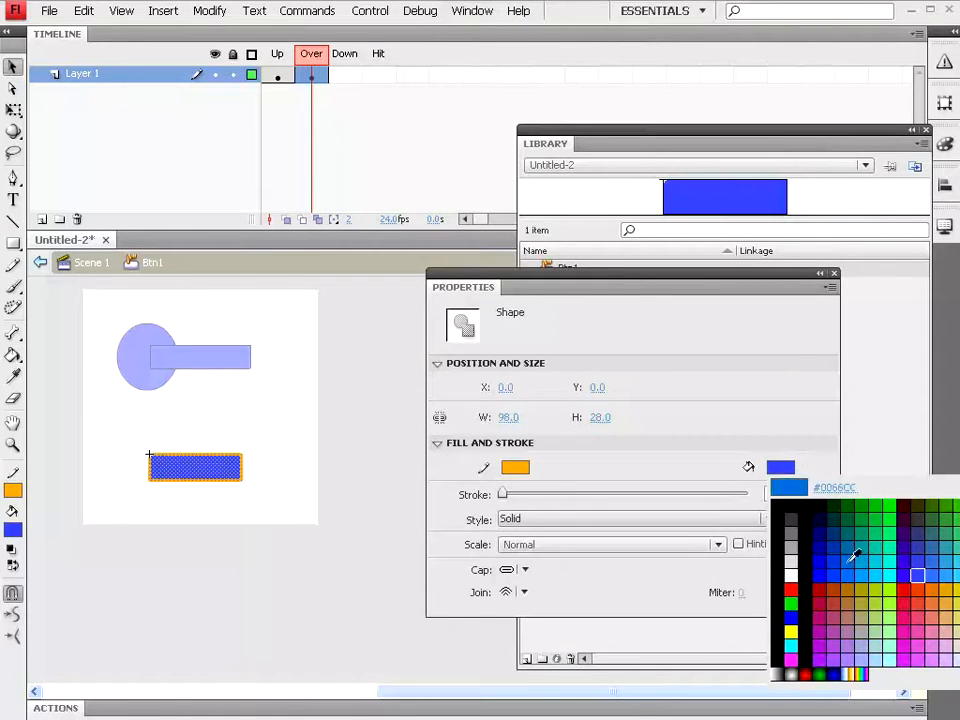
left_click(792, 535)
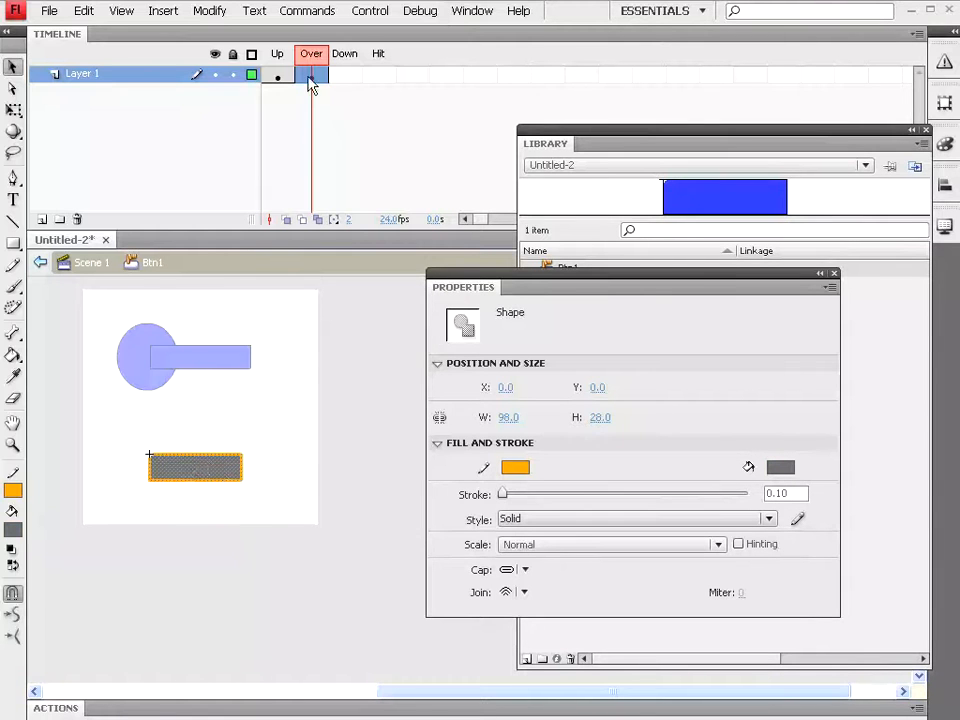
Switch repeatedly between Btn1's Up and Over frames to compare the button's two appearances
left_click(281, 58)
left_click(309, 60)
left_click(278, 62)
left_click(312, 64)
left_click(276, 64)
left_click(311, 66)
left_click(276, 74)
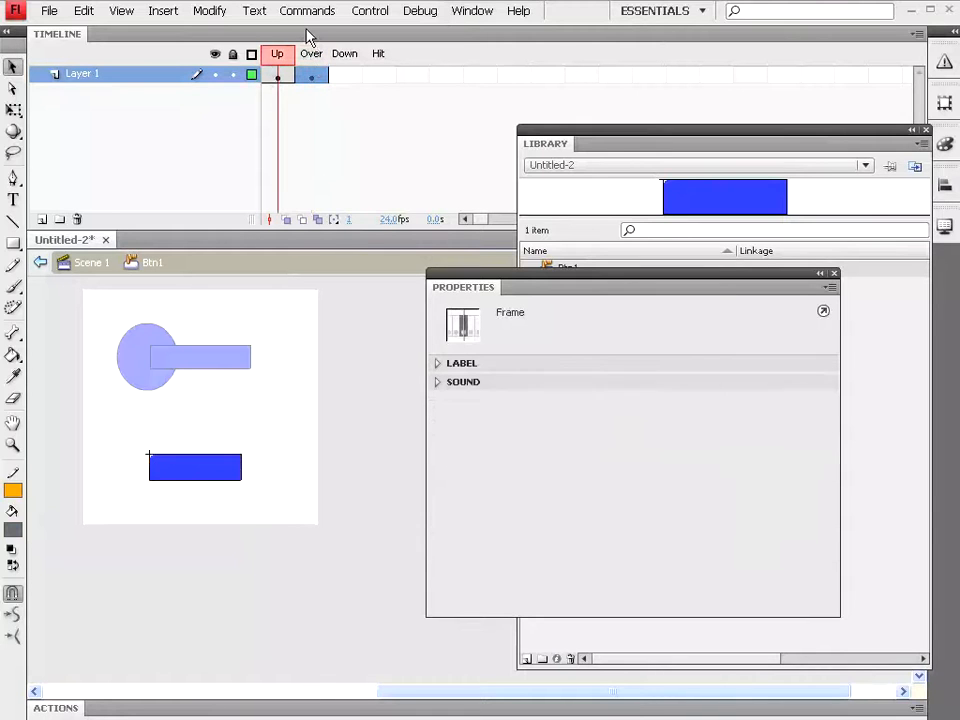
Test the movie to check the colour change when the pointer is over the button, and close the preview
left_click(372, 12)
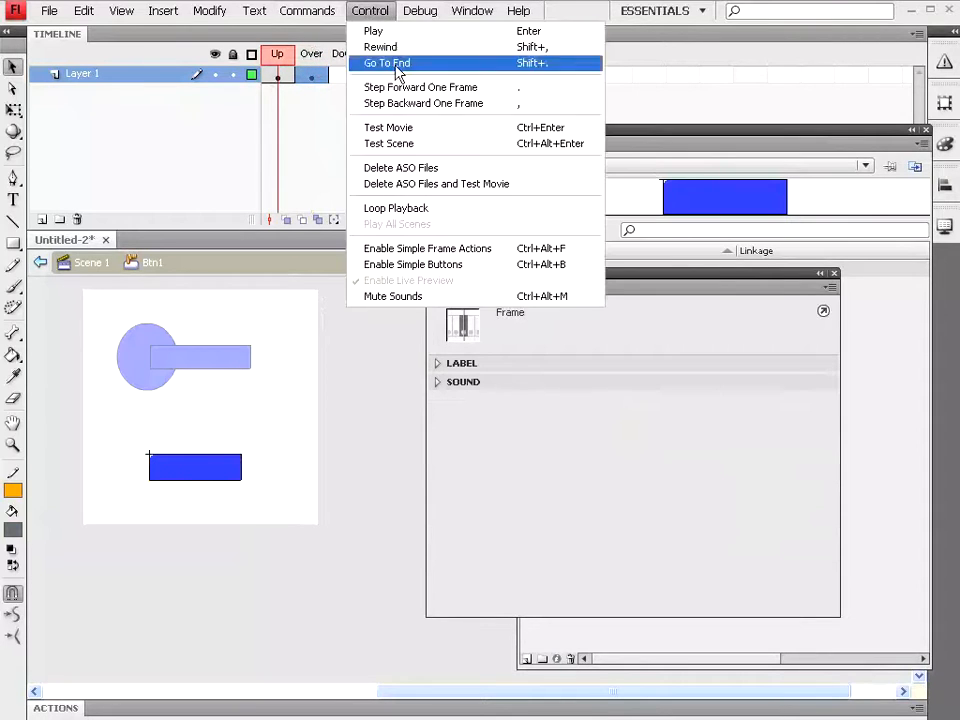
left_click(392, 130)
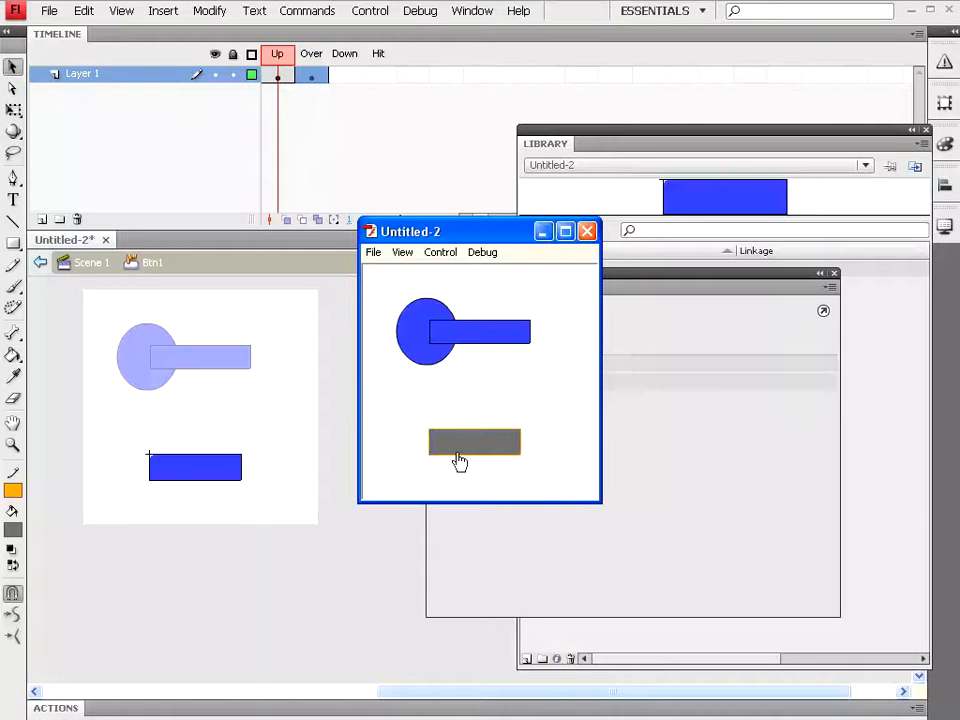
key("ctrl+w")
Draw a gray oval with an orange outline above the rectangle's right end in Btn1's Up frame
left_click(312, 62)
left_click(277, 66)
left_click(13, 242)
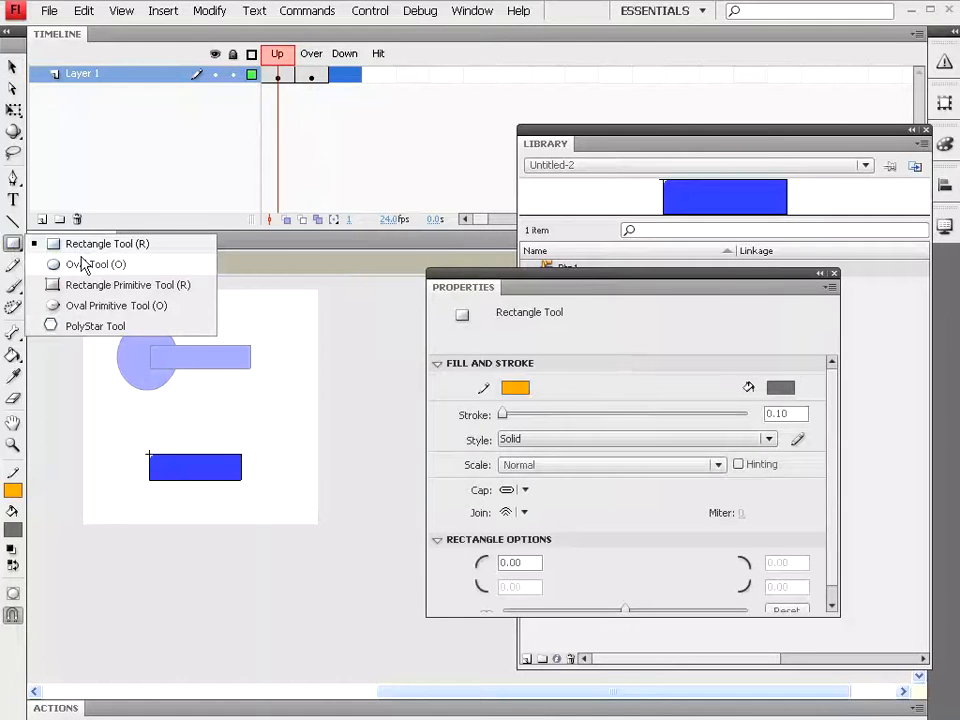
left_click(86, 265)
left_click_drag(226, 394, 280, 432)
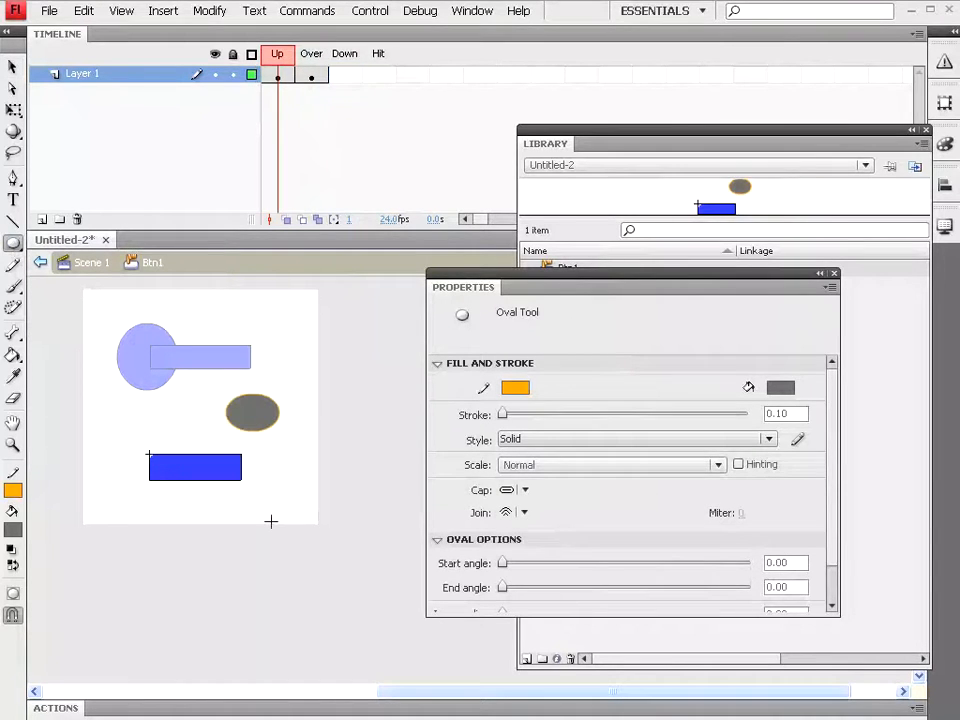
Return to Scene 1 and draw a gray oval about 45 x 53 px in the banner's upper-right corner
left_click(84, 264)
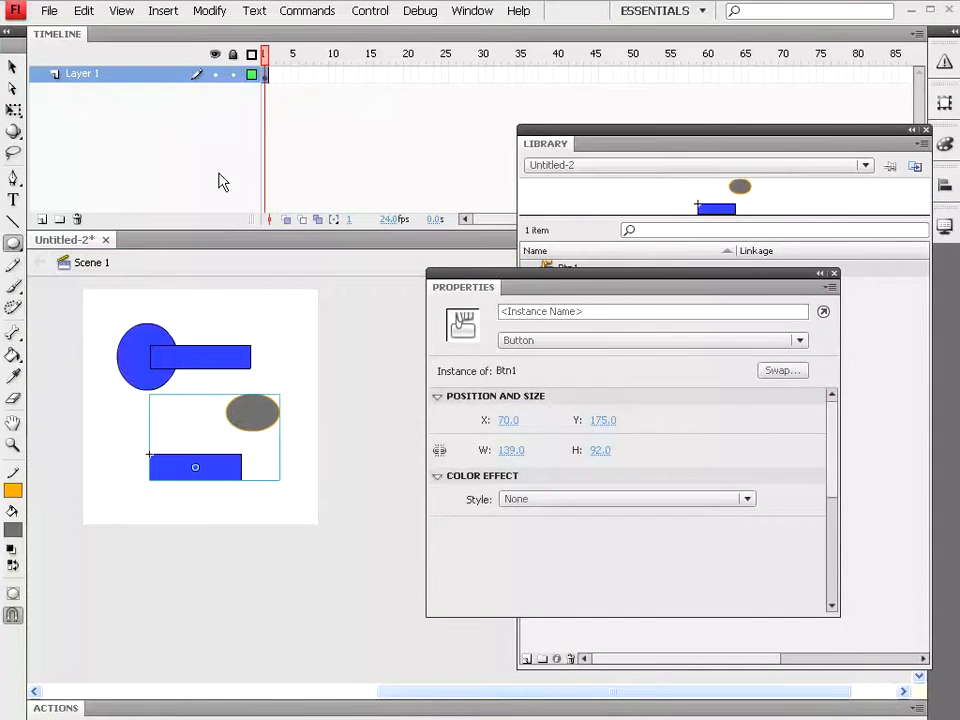
left_click_drag(266, 299, 306, 347)
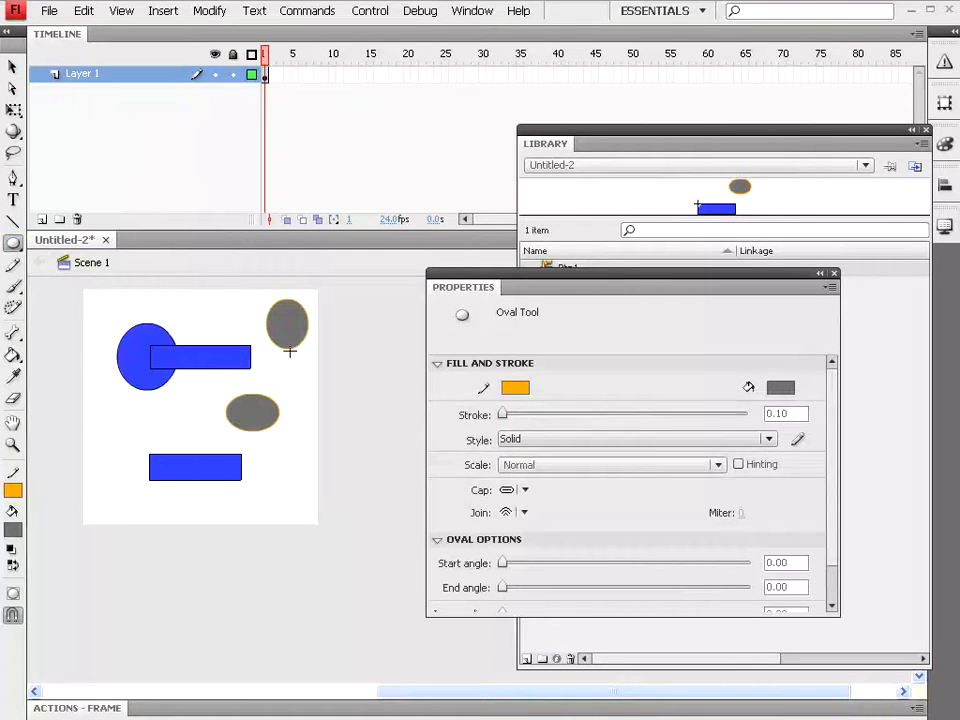
Convert the gray oval in the banner's upper-right corner to a graphic symbol named Grap1
left_click(12, 64)
double_click(297, 338)
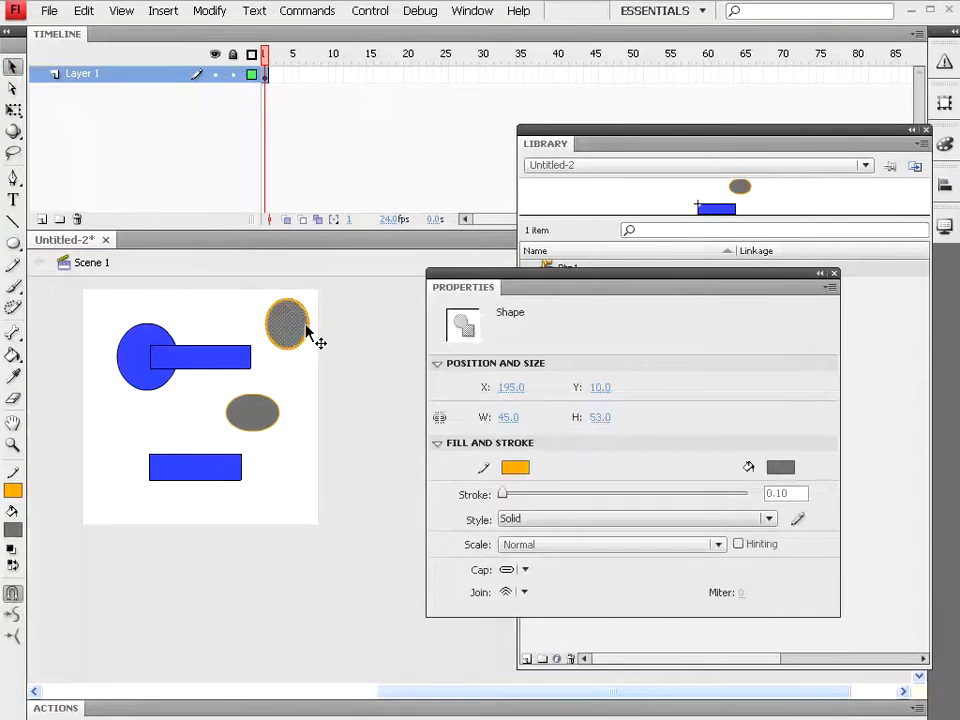
left_click(210, 11)
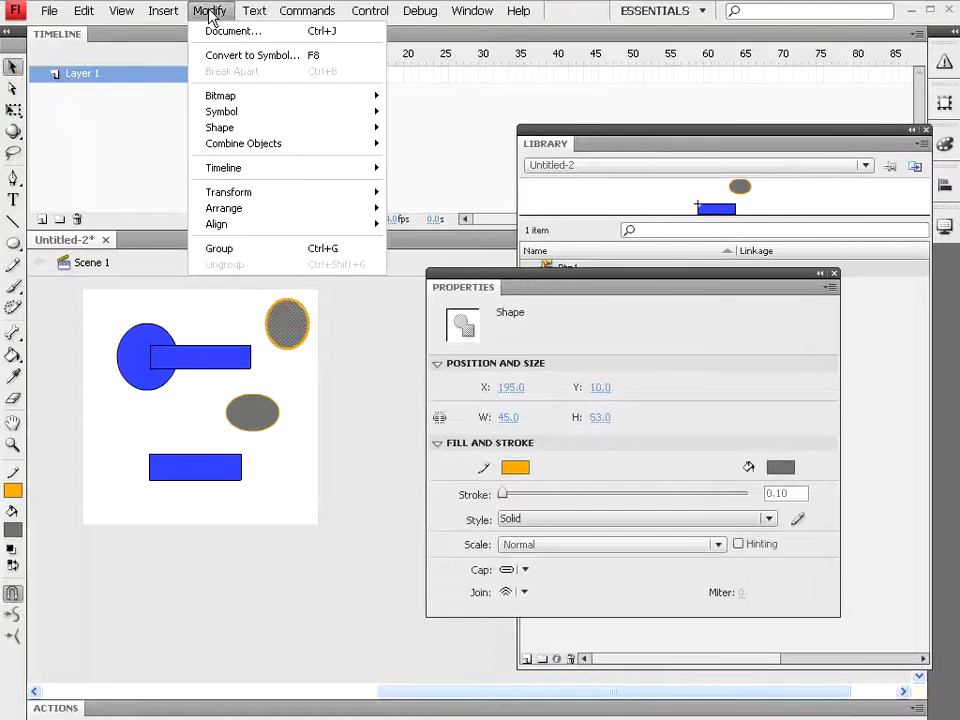
left_click(236, 57)
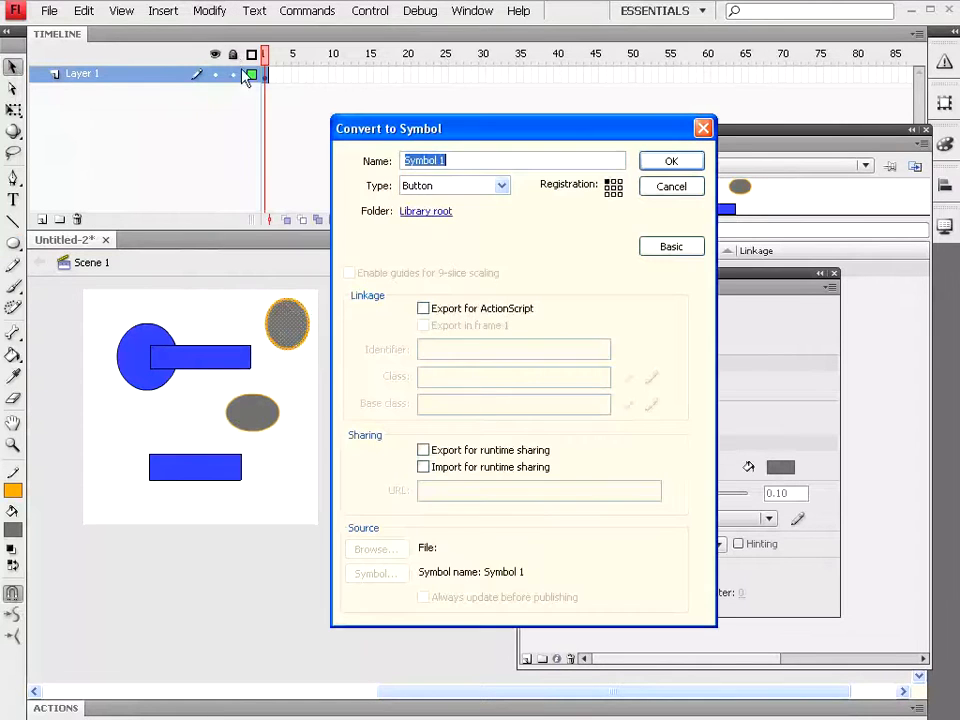
left_click(503, 186)
left_click(497, 228)
left_click_drag(460, 160, 364, 165)
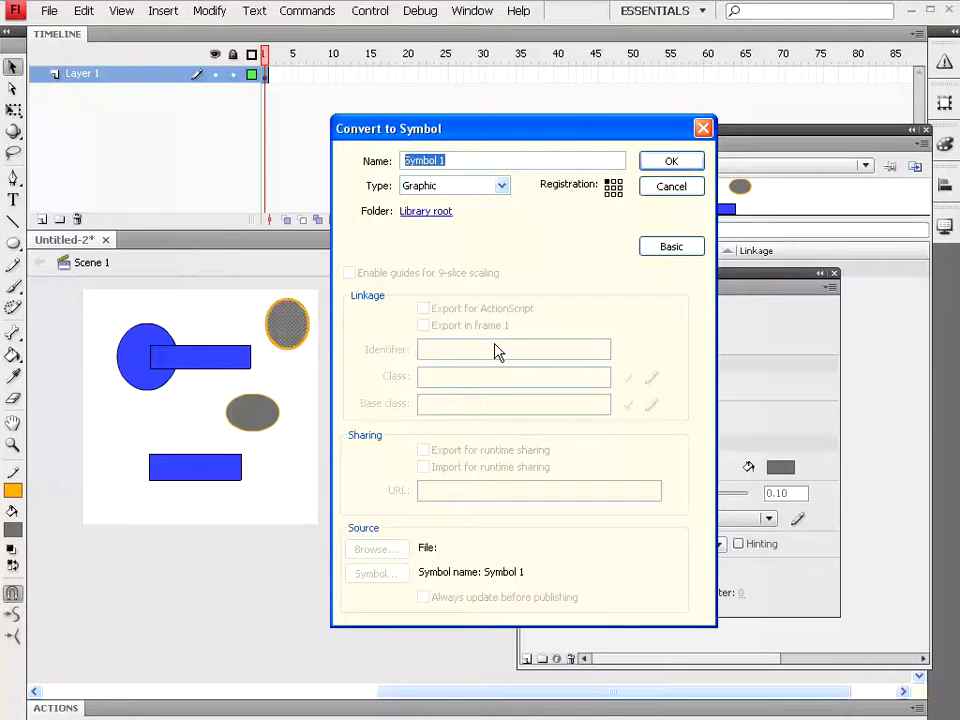
type("Grap1")
left_click(672, 163)
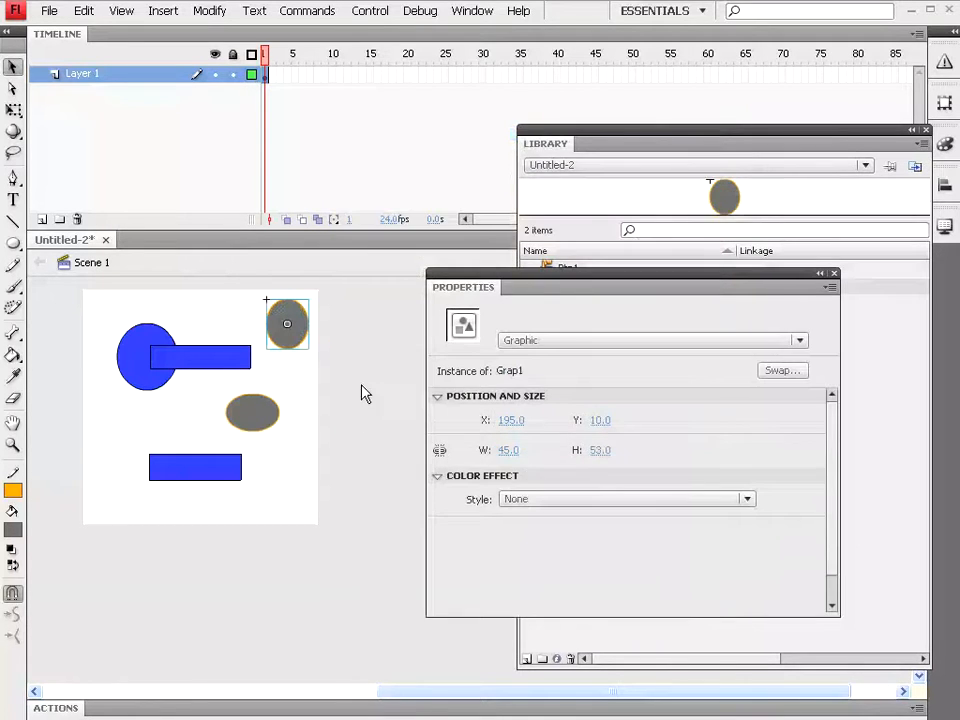
Convert the Grap1 instance to a button symbol named Btn2
left_click(209, 14)
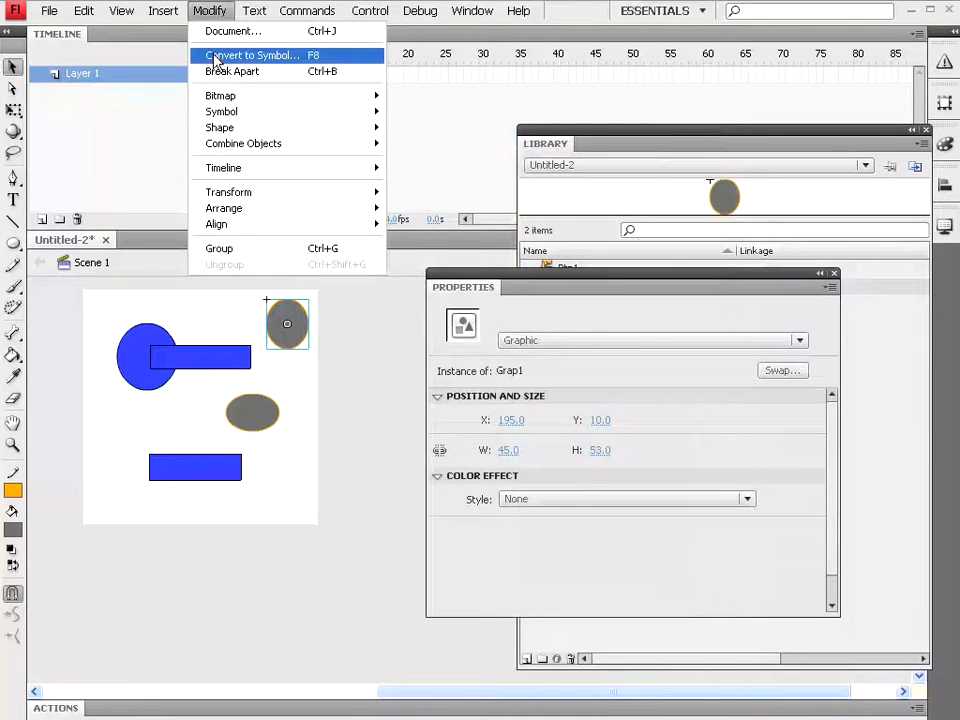
left_click(216, 57)
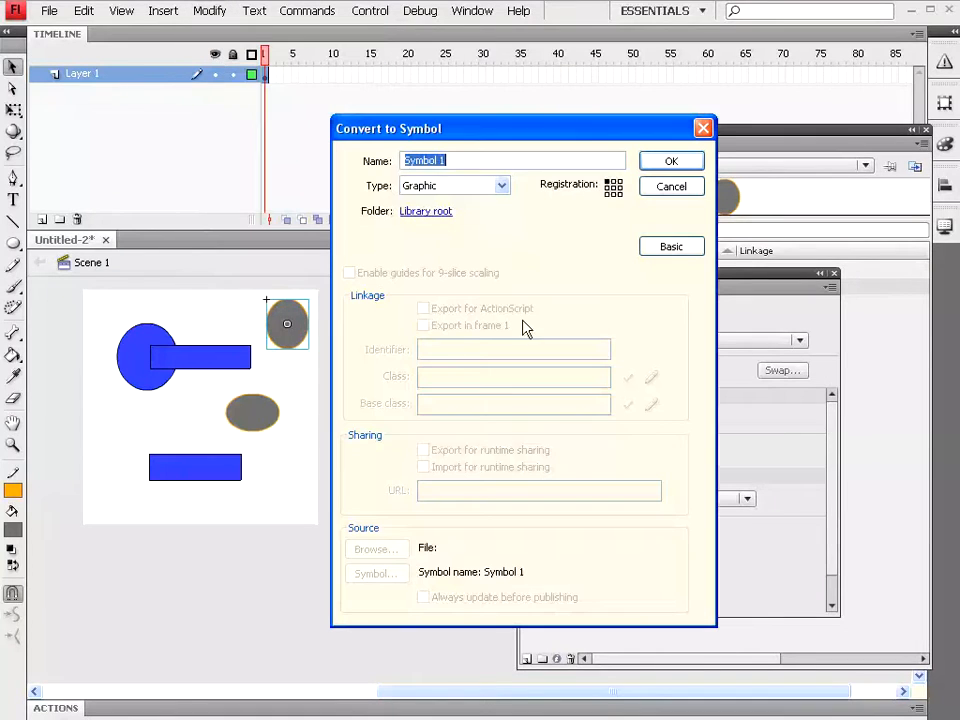
left_click(503, 187)
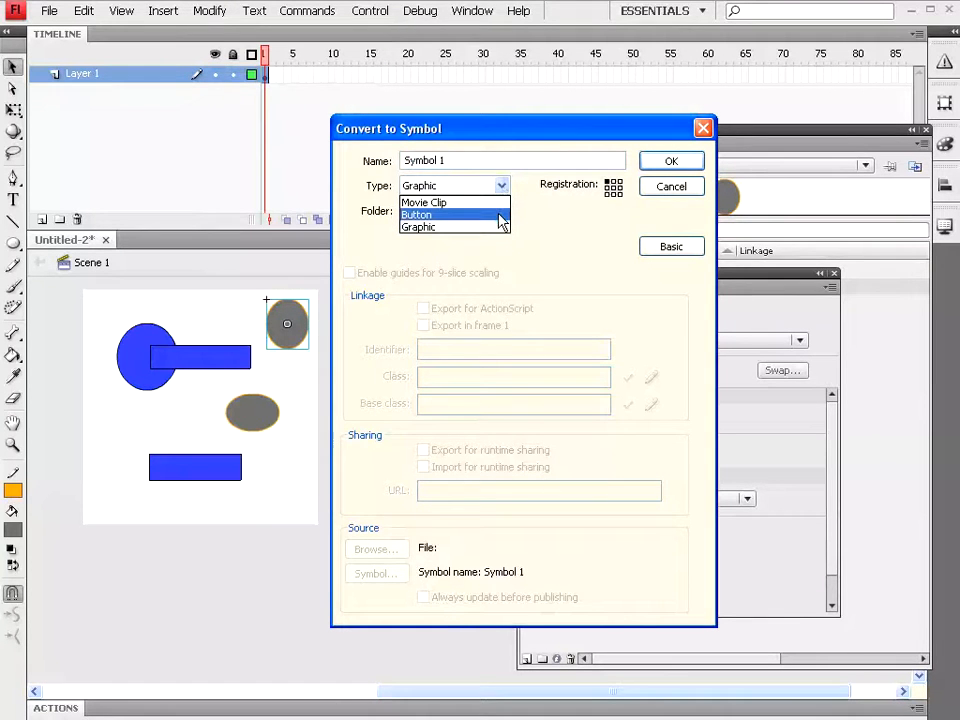
left_click(502, 216)
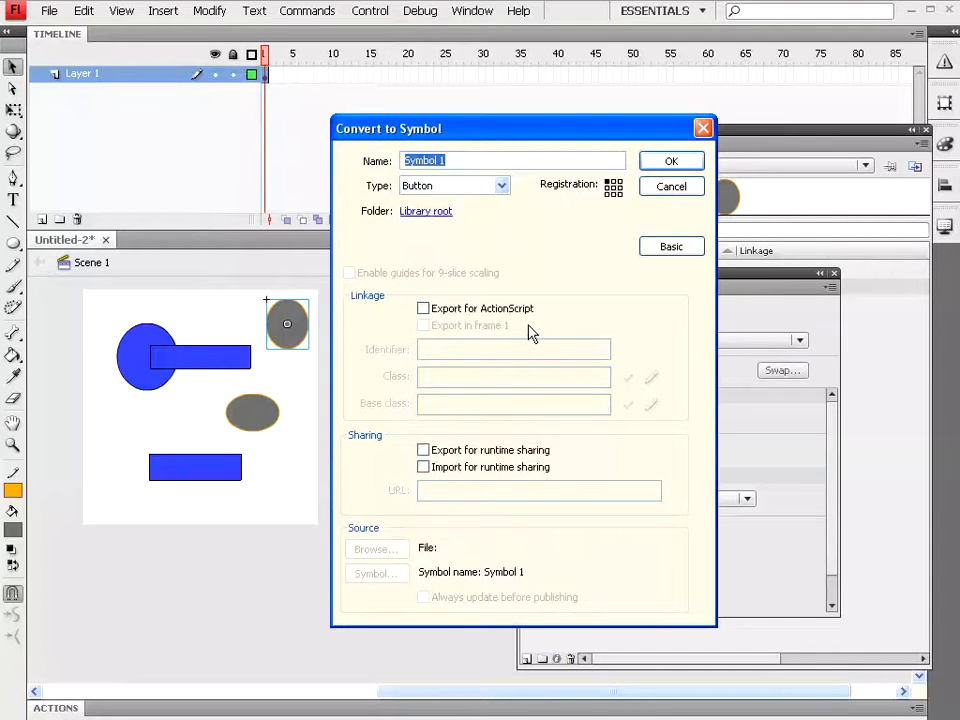
type("Btn2")
left_click(679, 165)
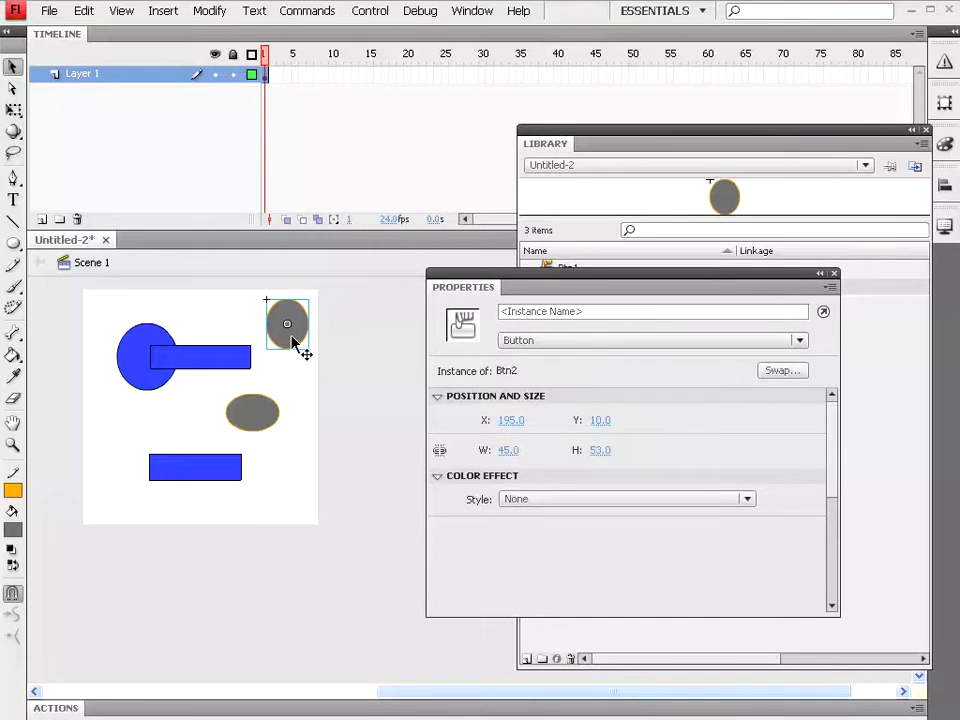
Open Btn2 for editing and view the full list of symbols in the library
double_click(292, 342)
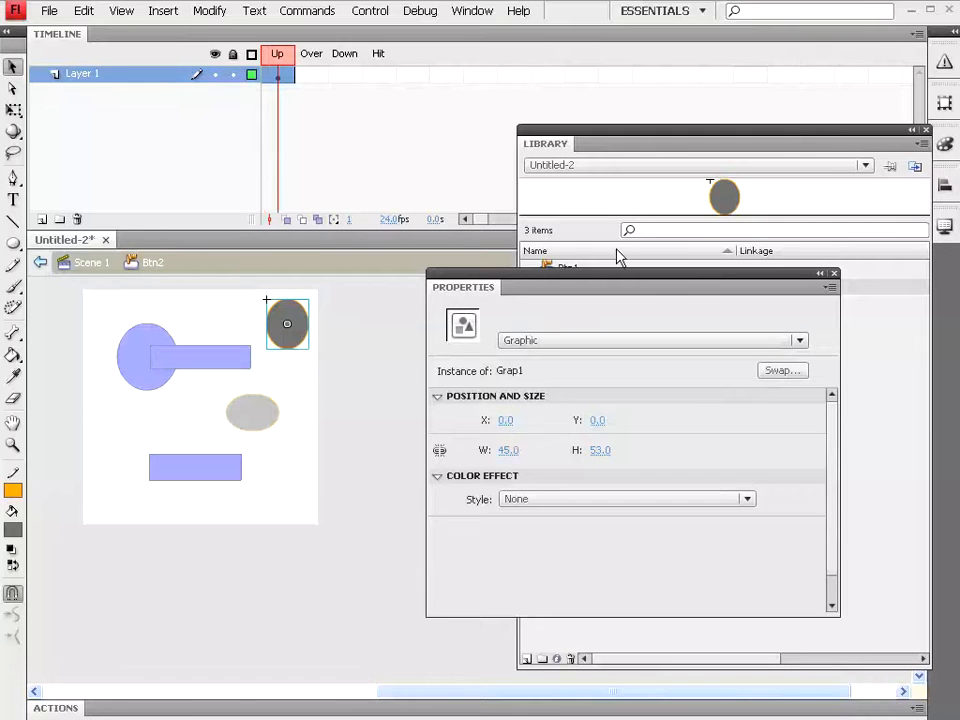
double_click(737, 146)
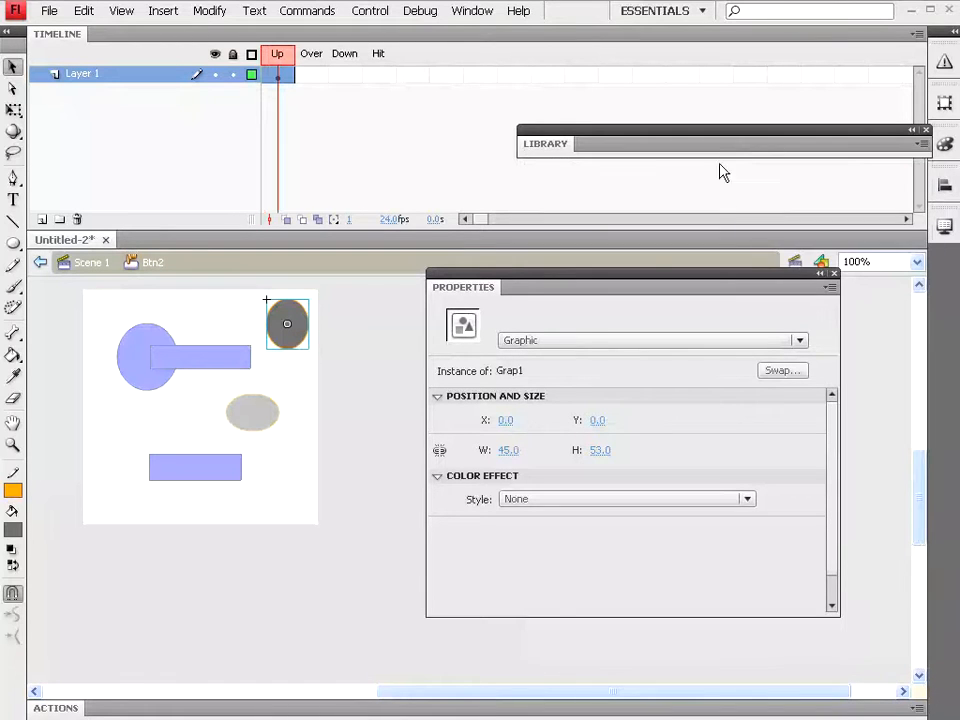
double_click(720, 153)
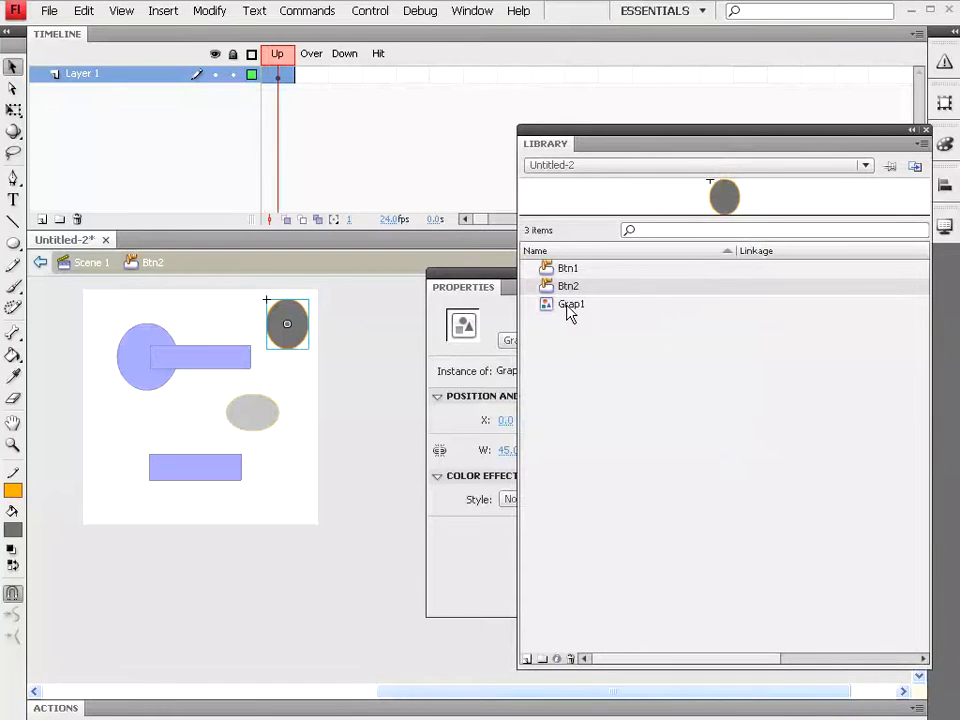
Review the color effect styles for the Grap1 instance in Btn2's Up frame, and set its X position to 0
left_click(557, 528)
left_click(568, 501)
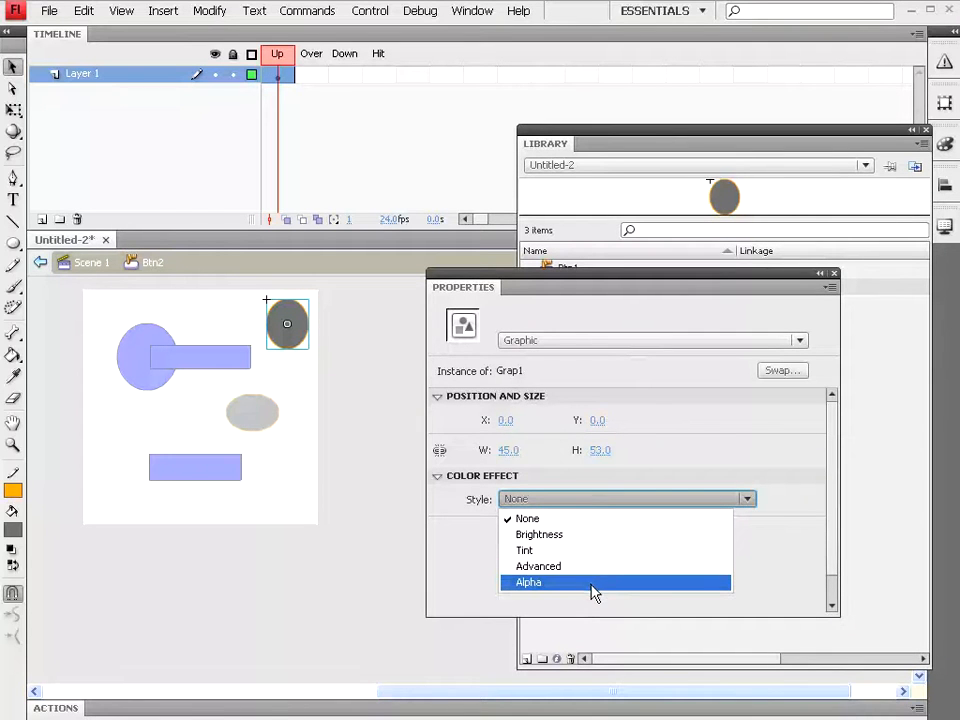
left_click(718, 540)
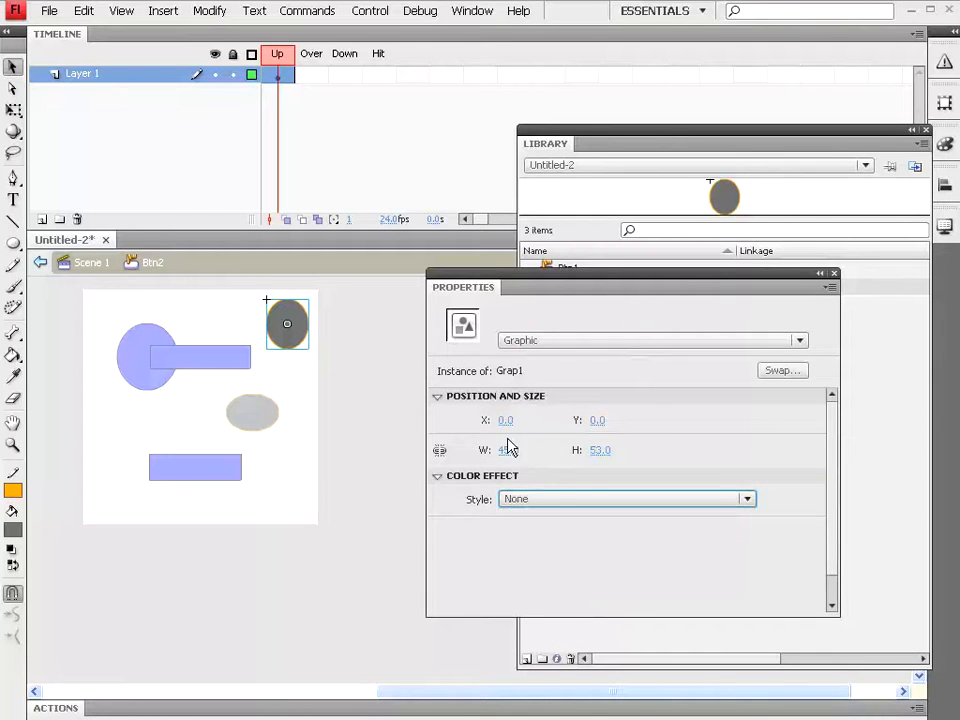
left_click_drag(505, 421, 478, 419)
type("0")
key("Return")
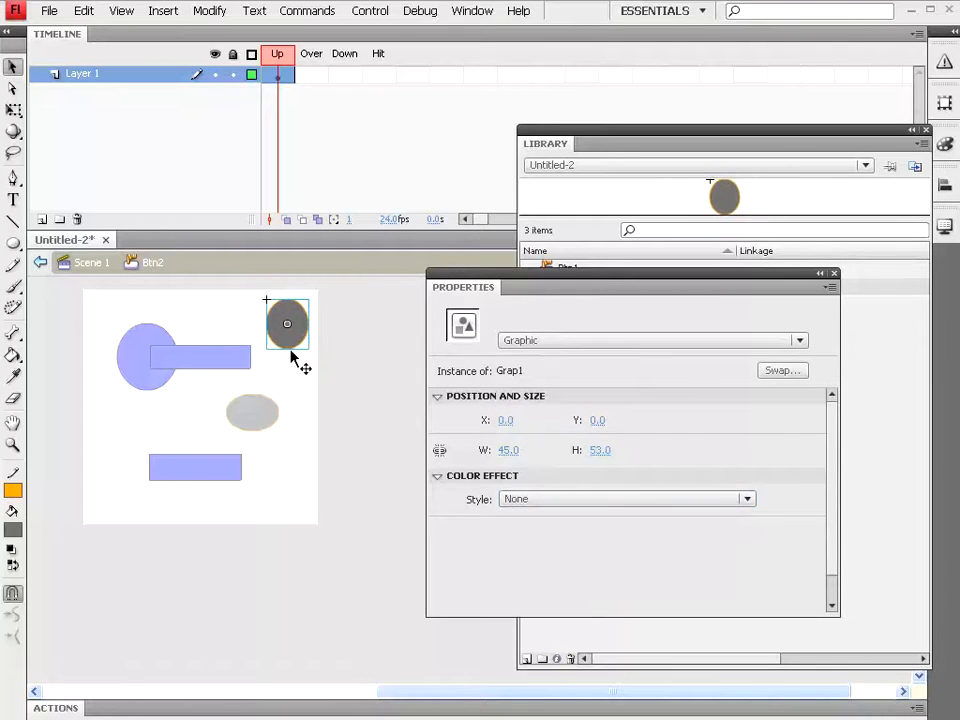
Insert a keyframe in Btn2's Over frame
left_click(309, 76)
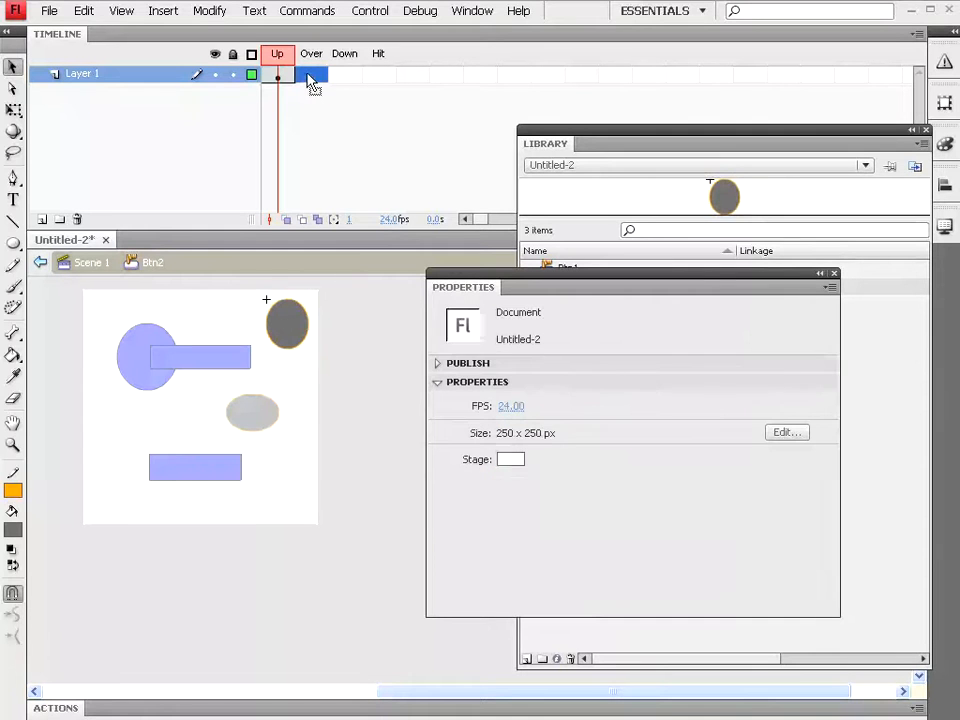
right_click(309, 77)
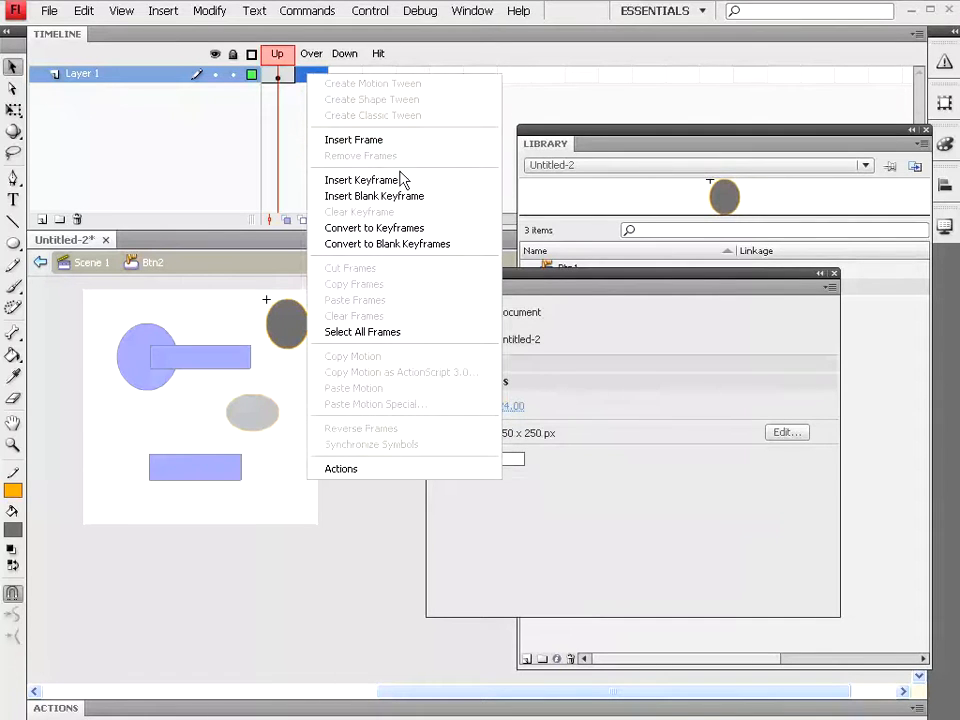
right_click(302, 72)
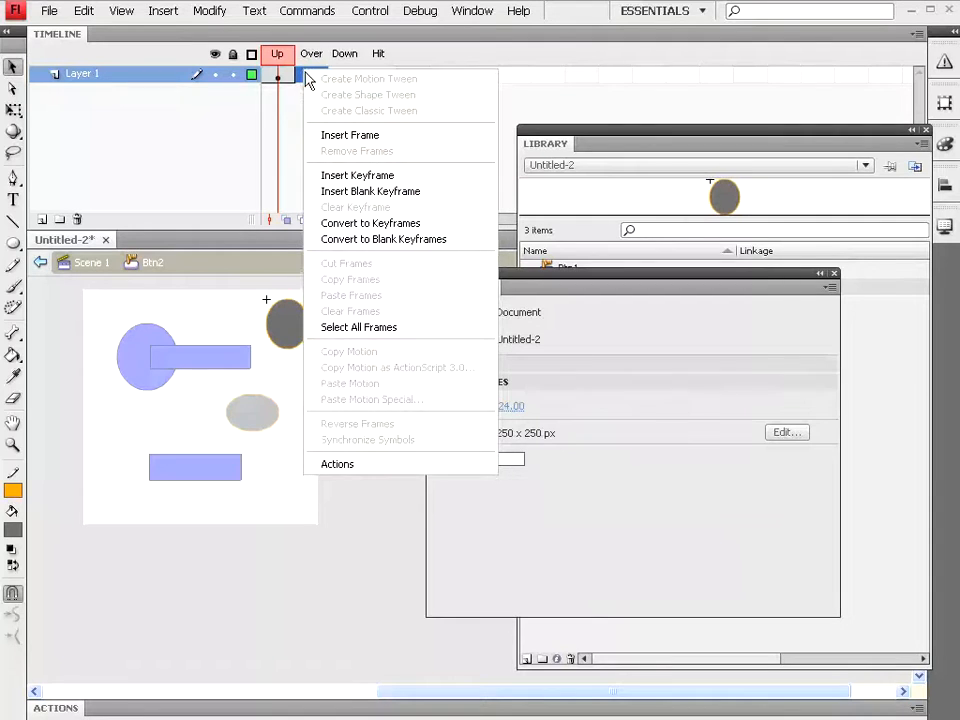
left_click(399, 177)
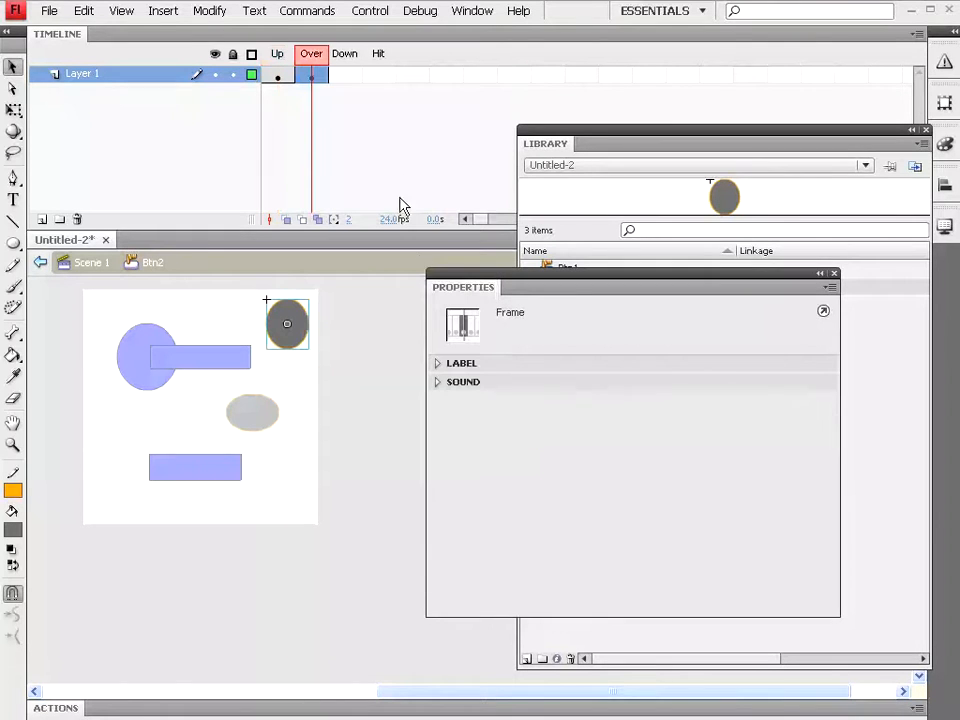
Apply a 100% Tint color effect in yellow #FFCC00 to the Grap1 instance in Btn2's Over frame
left_click(287, 340)
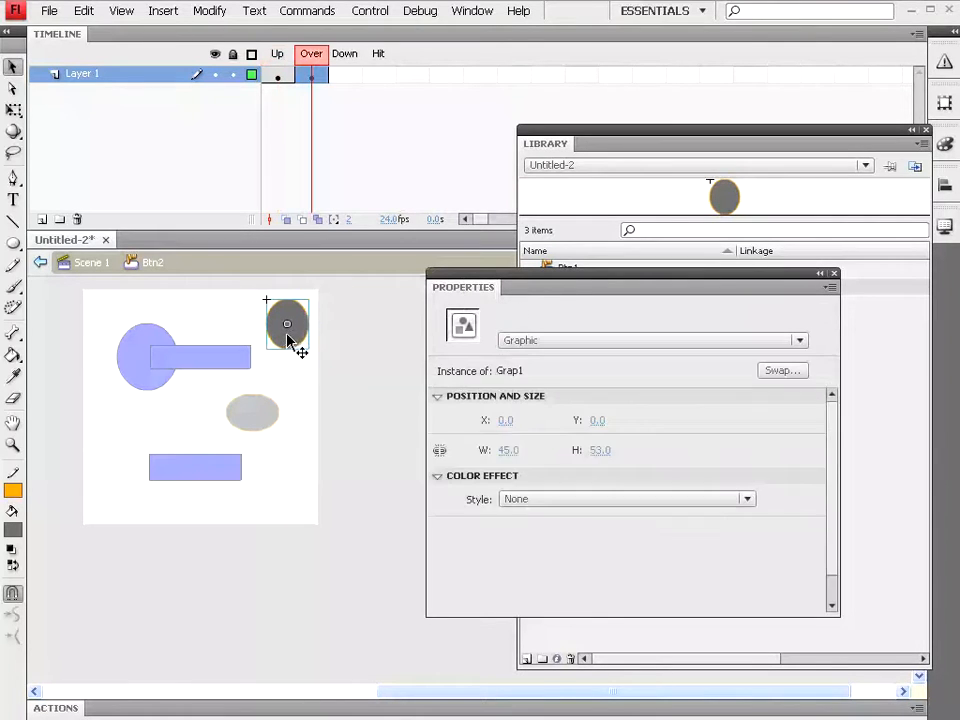
left_click(576, 503)
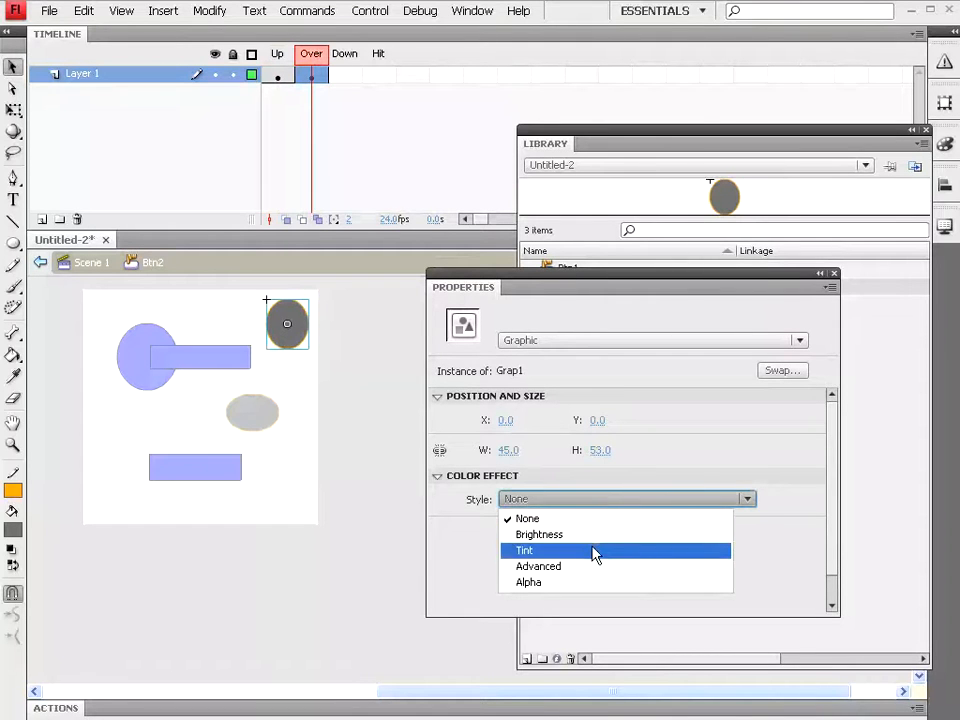
left_click(595, 551)
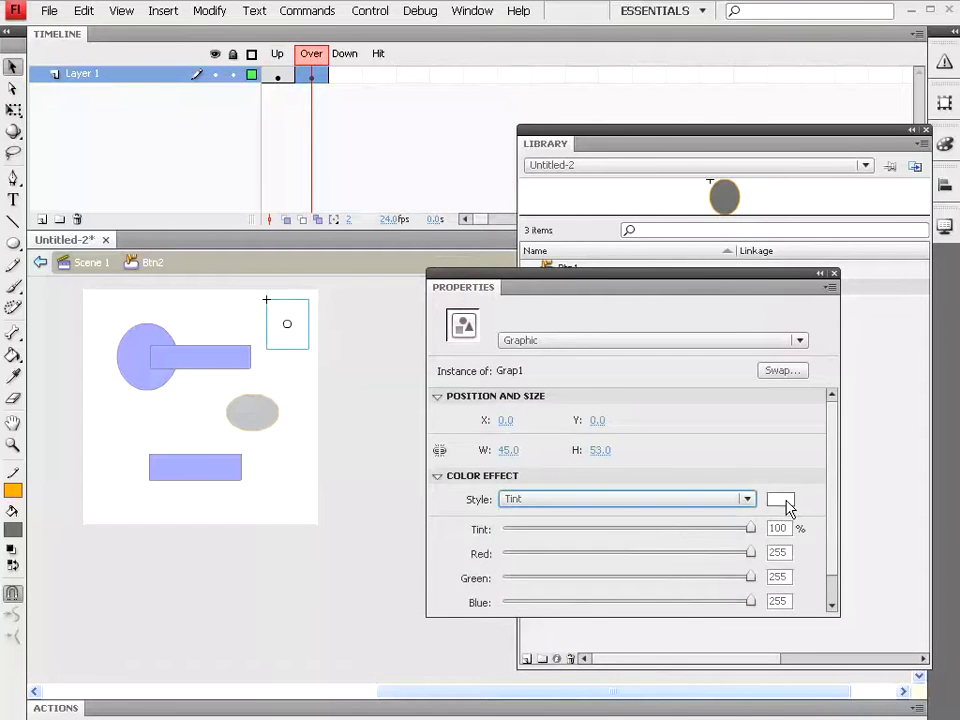
left_click(781, 499)
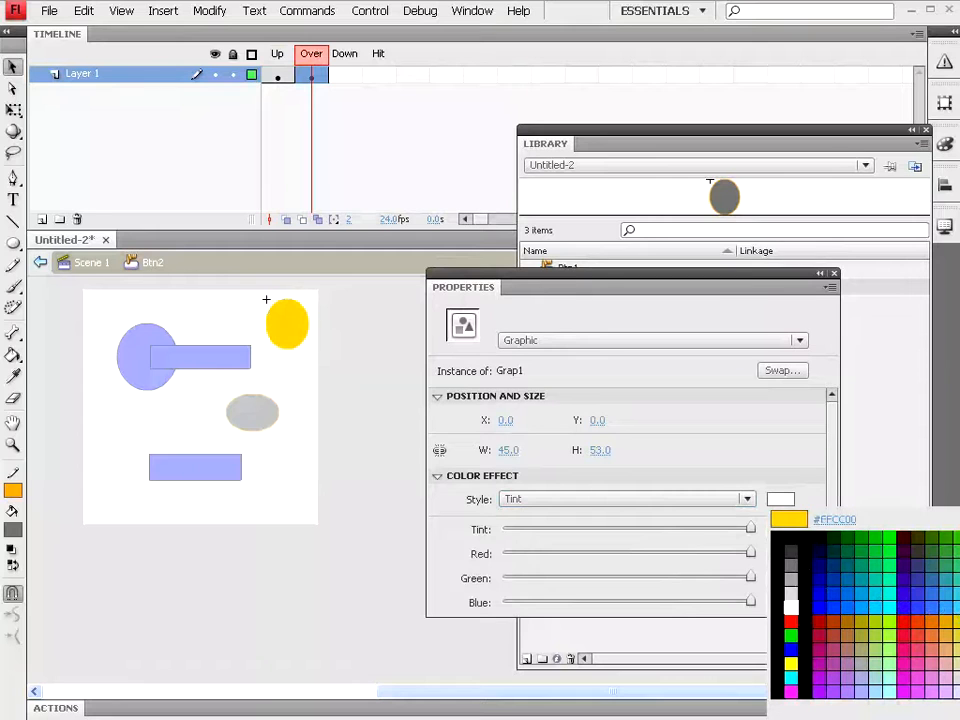
left_click(946, 671)
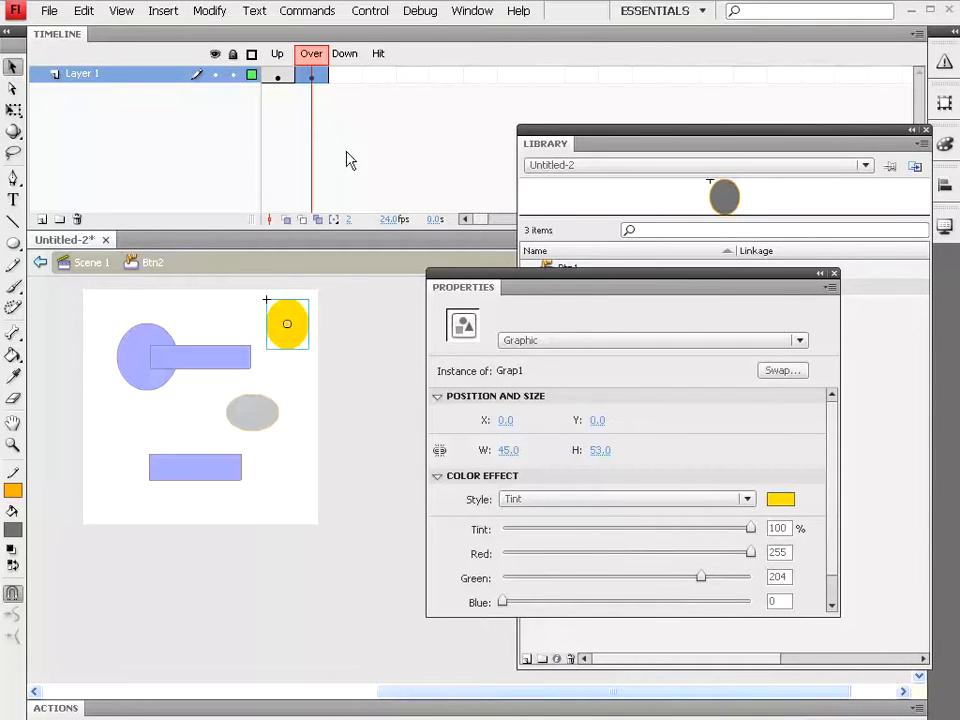
Test the movie to check both buttons' rollover changes, moving the preview window aside, and close the preview
left_click(368, 12)
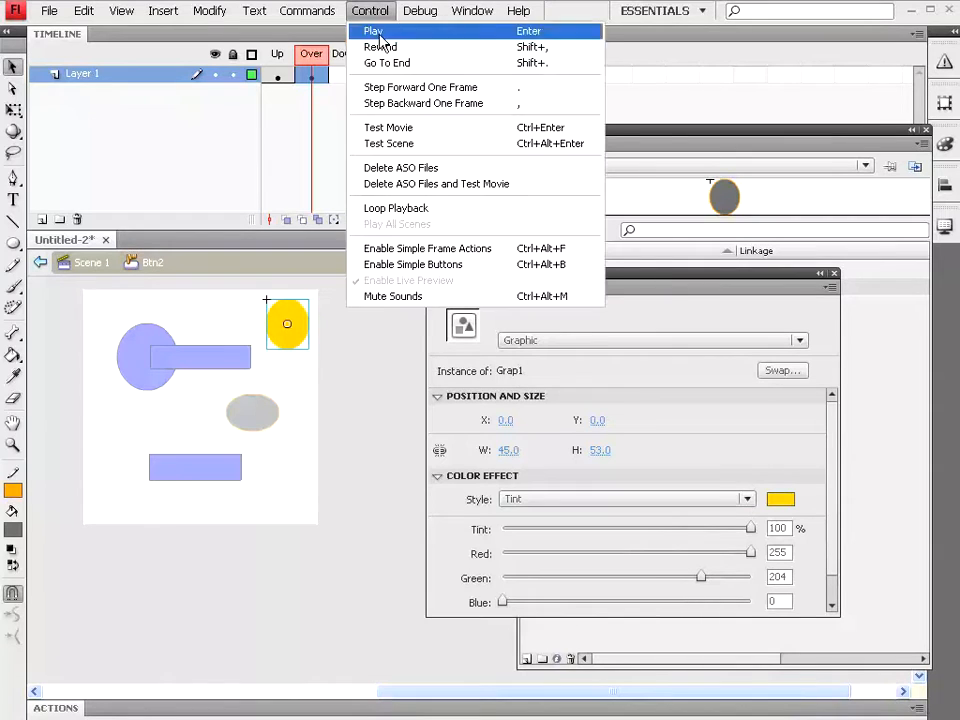
left_click(383, 128)
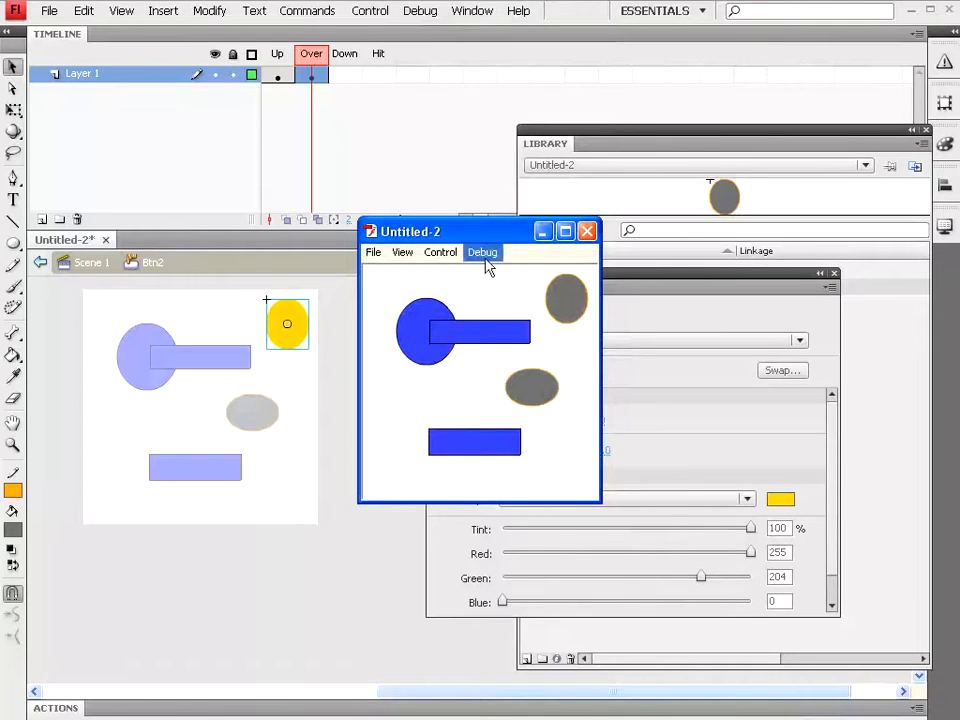
left_click_drag(479, 239, 496, 218)
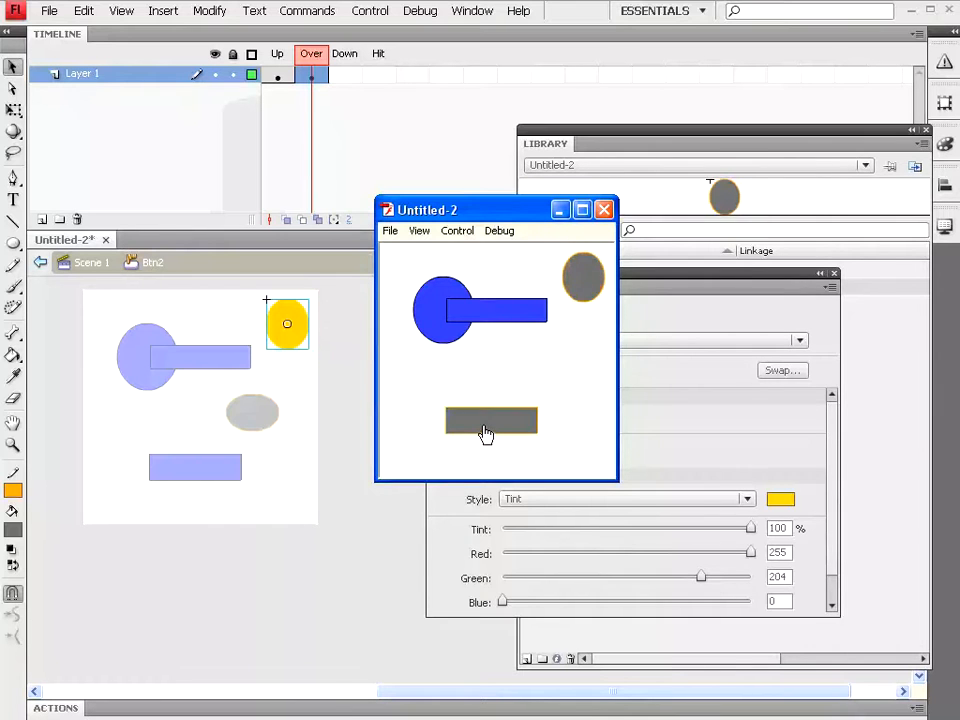
left_click_drag(506, 210, 306, 167)
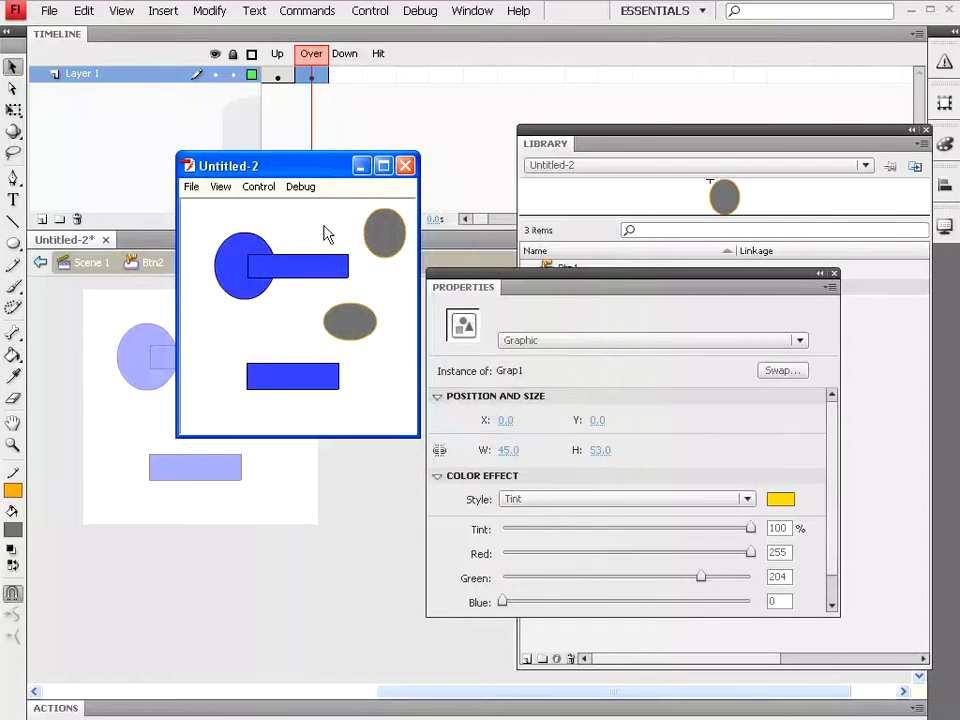
left_click(404, 166)
Open Convert to Symbol for the yellow oval and review the available symbol types, keeping Button as the type
left_click(209, 11)
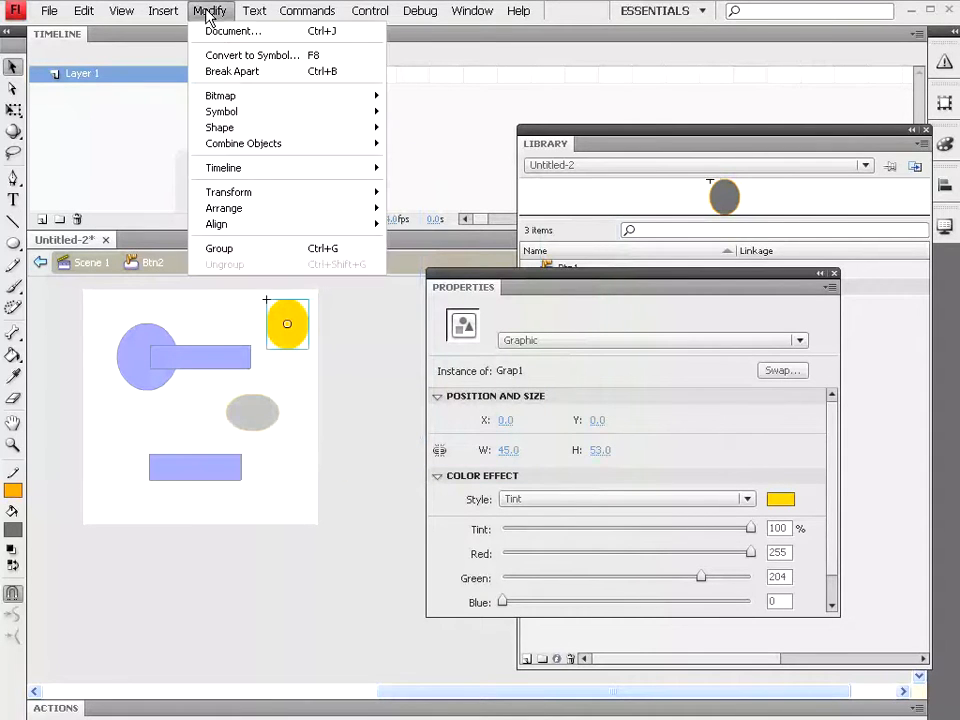
left_click(212, 56)
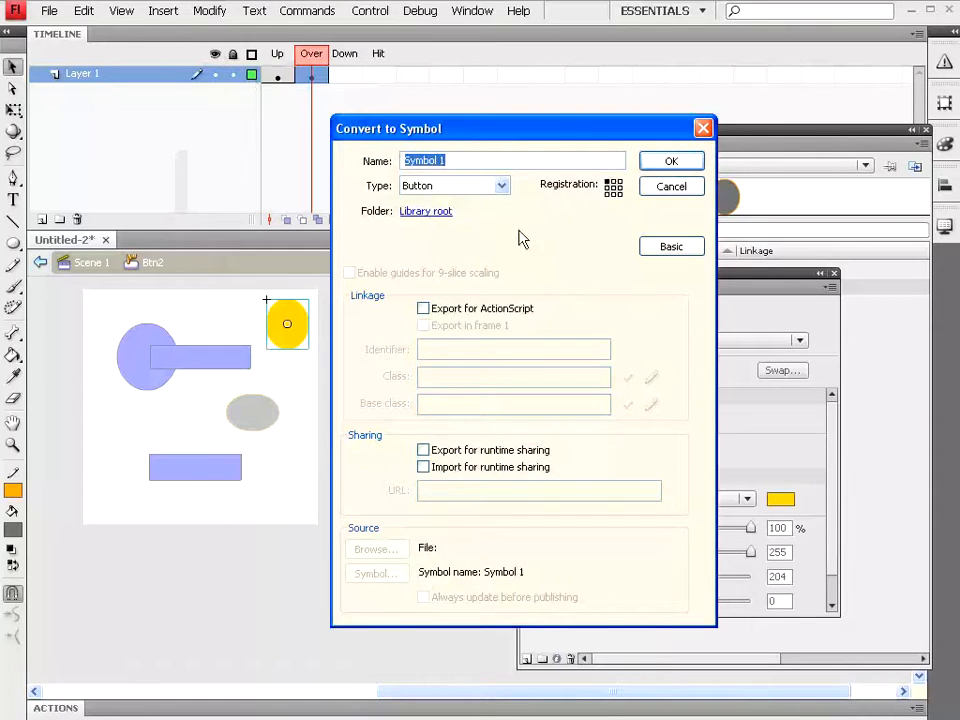
left_click(500, 190)
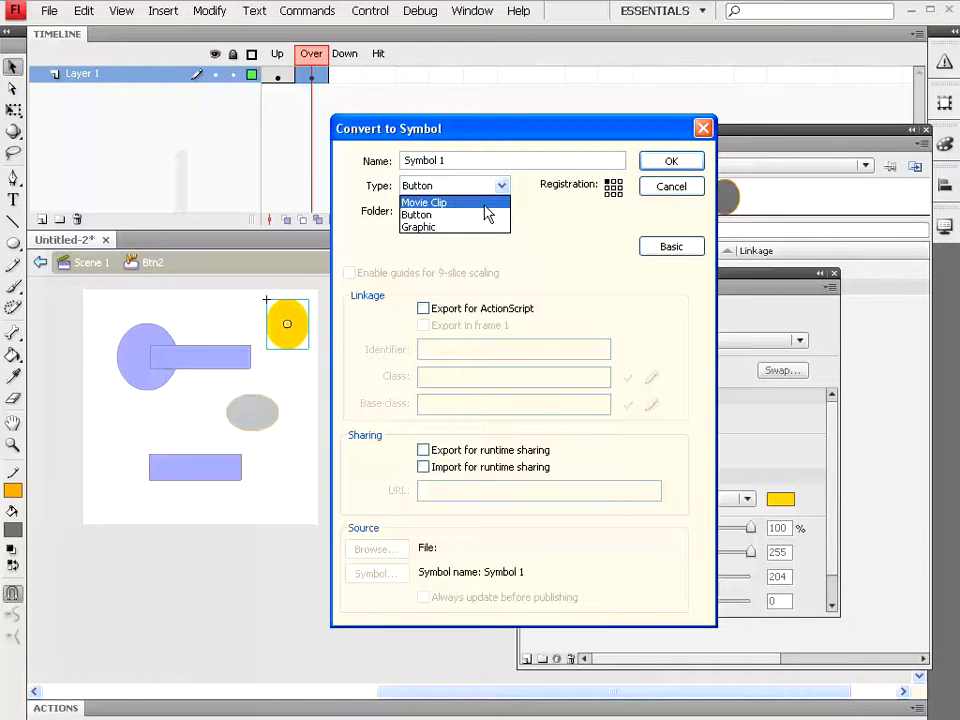
left_click(576, 233)
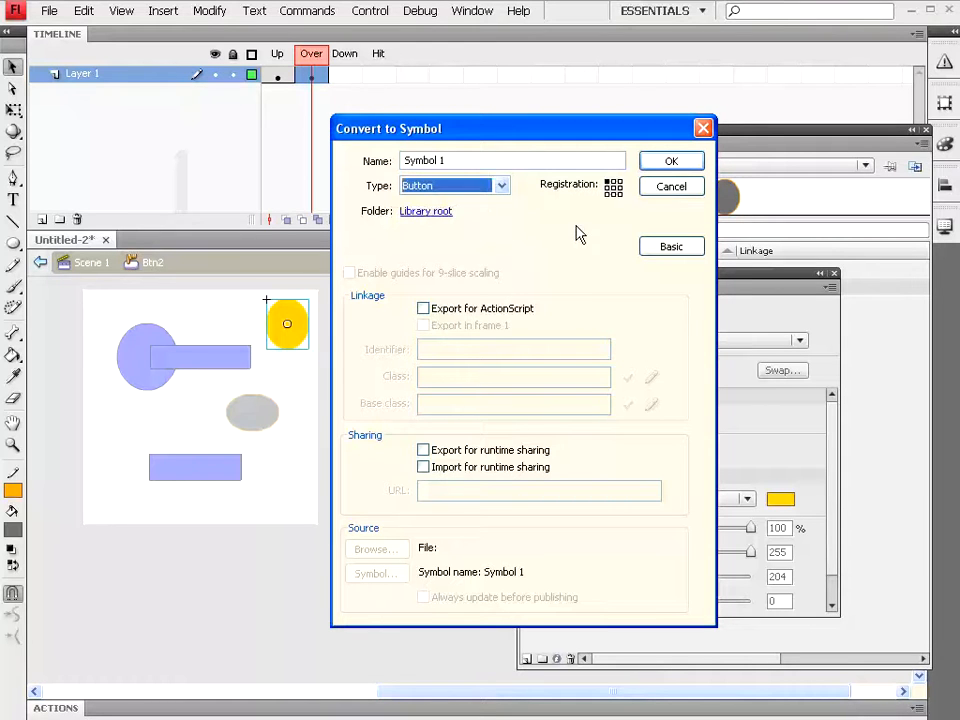
left_click_drag(610, 134, 535, 107)
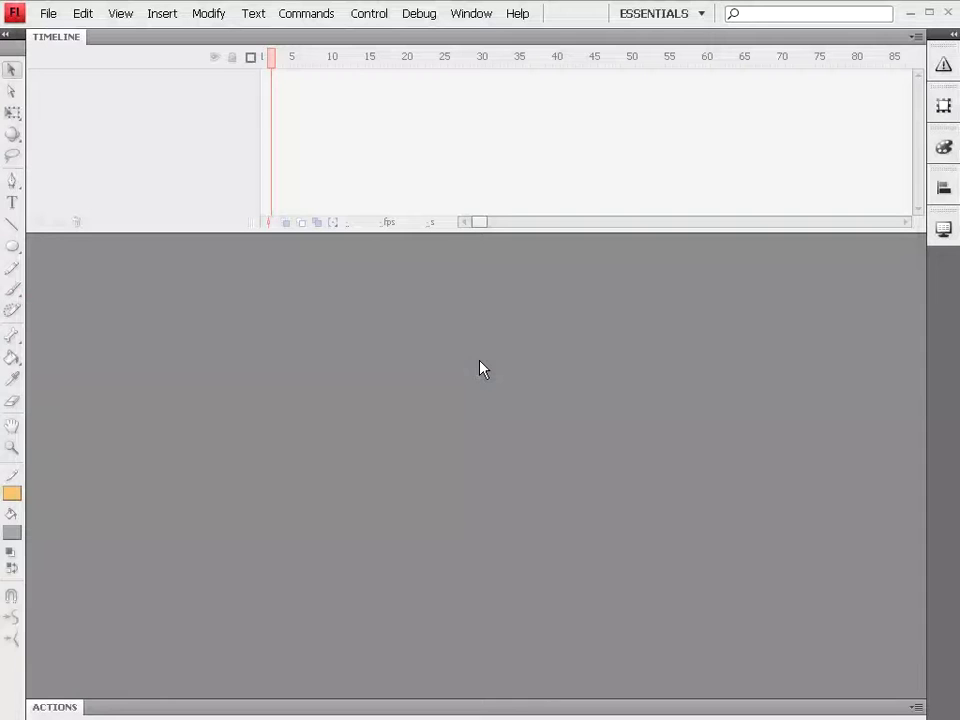
Create a new document from the Advertising template 250 x 250 - Square Pop-Up Banner
left_click(50, 16)
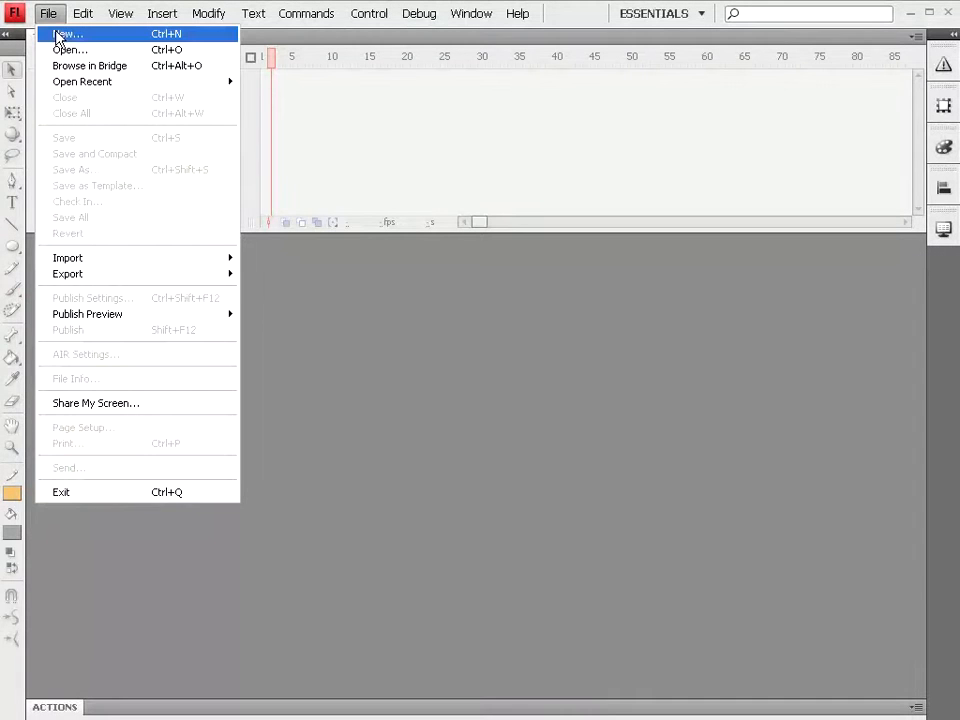
left_click(57, 35)
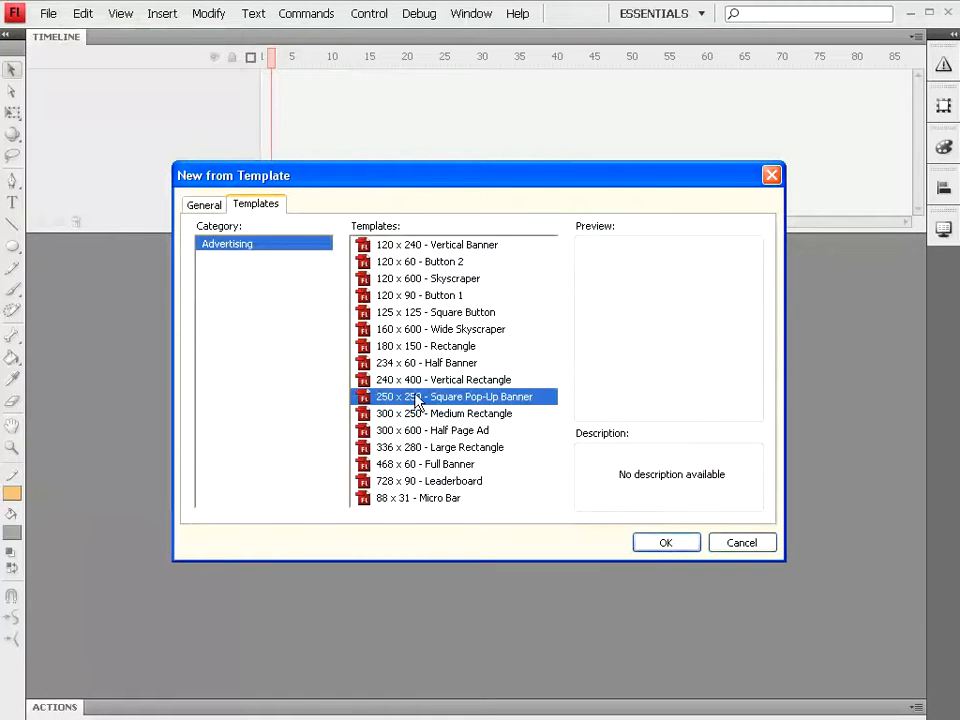
left_click(674, 543)
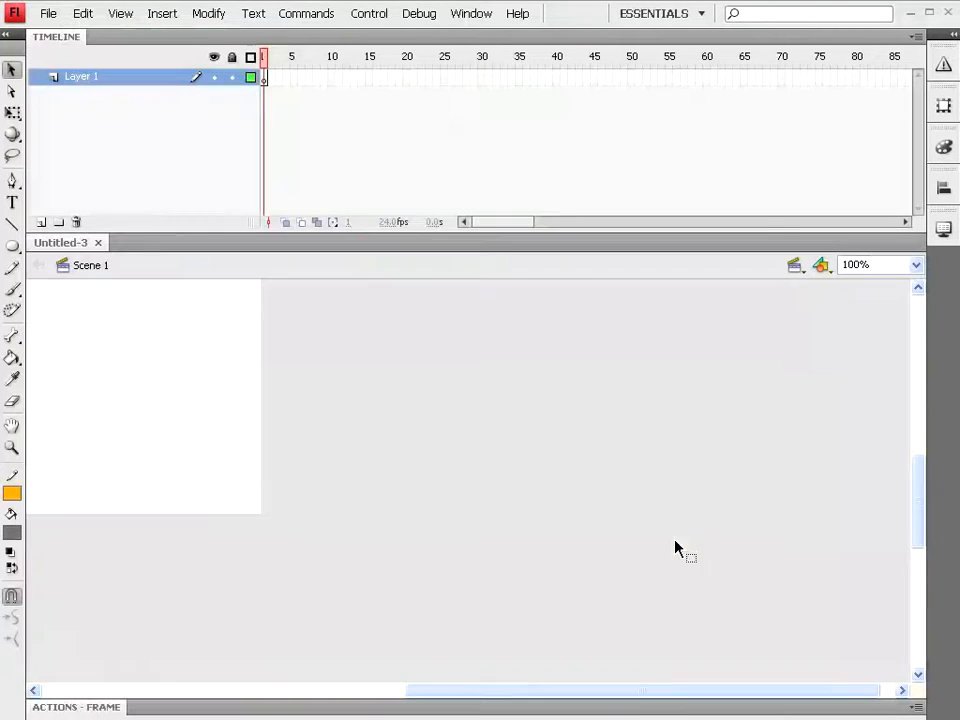
Draw a rectangle with no stroke and a yellow fill, about 70 x 49 px, near the stage's upper-left corner
left_click_drag(396, 688, 388, 688)
mouse_move(921, 532)
left_mouse_down()
mouse_move(921, 508)
mouse_move(921, 529)
left_mouse_up()
left_click_drag(553, 690, 668, 690)
left_click(12, 247)
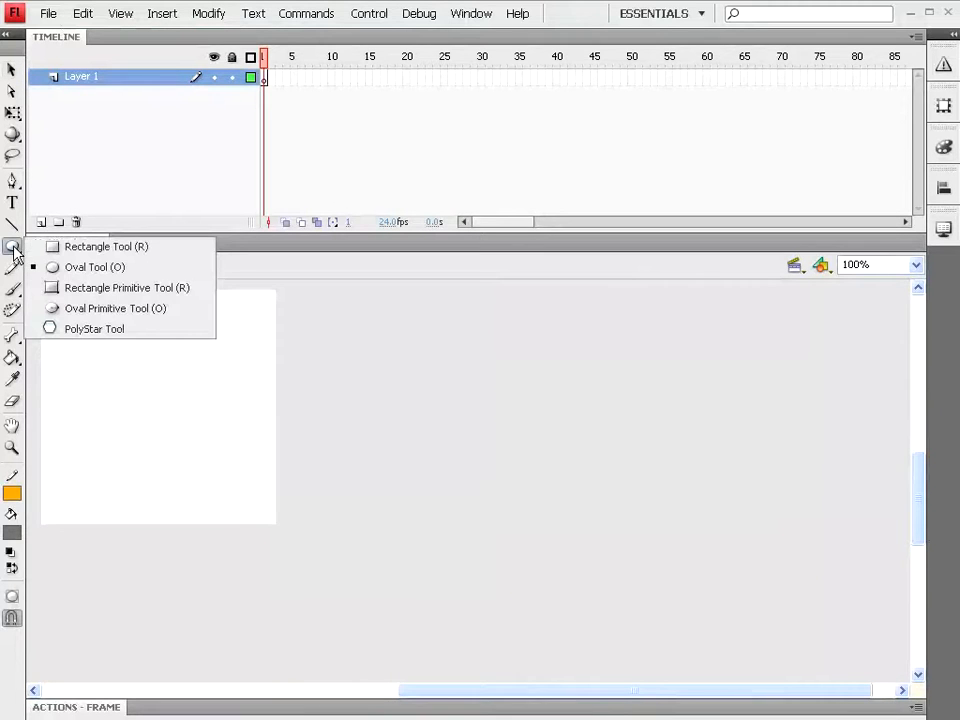
left_click(80, 250)
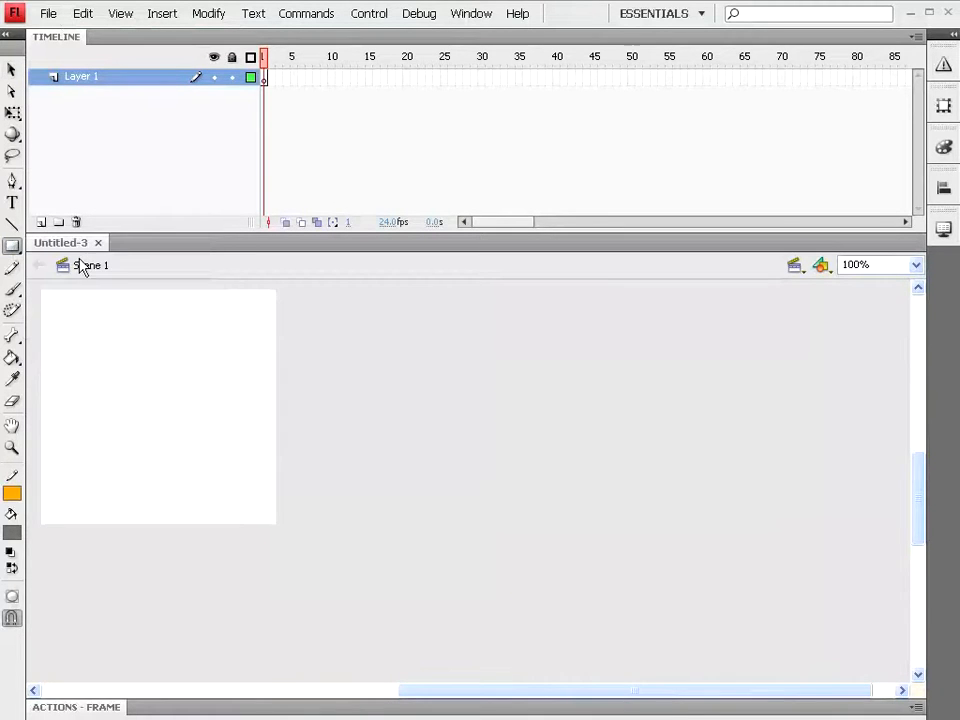
left_click(12, 493)
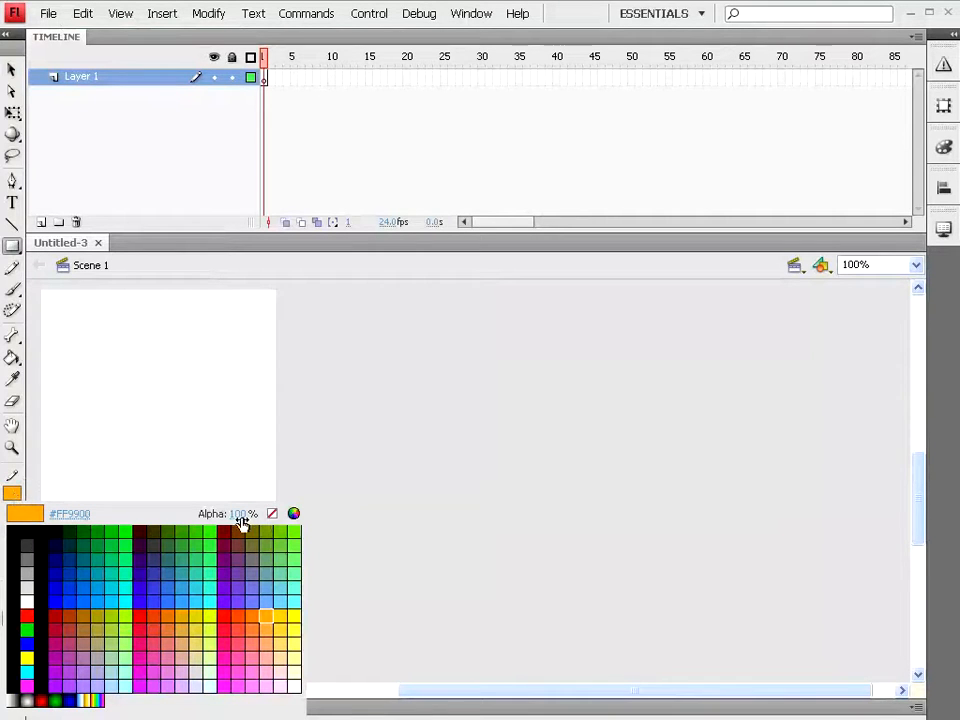
left_click(272, 514)
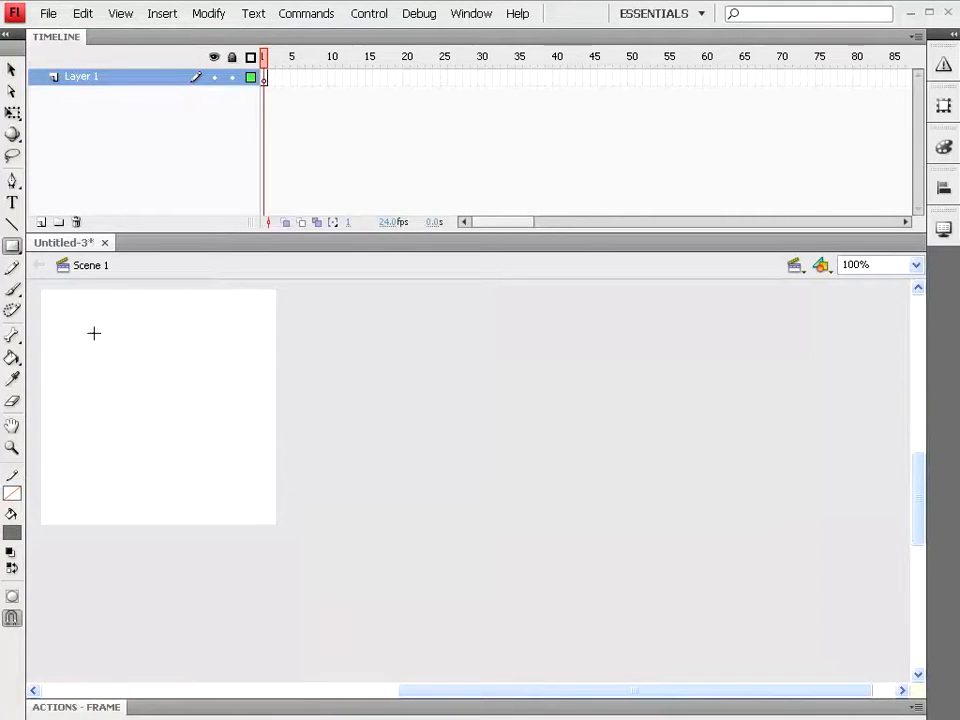
left_click(12, 532)
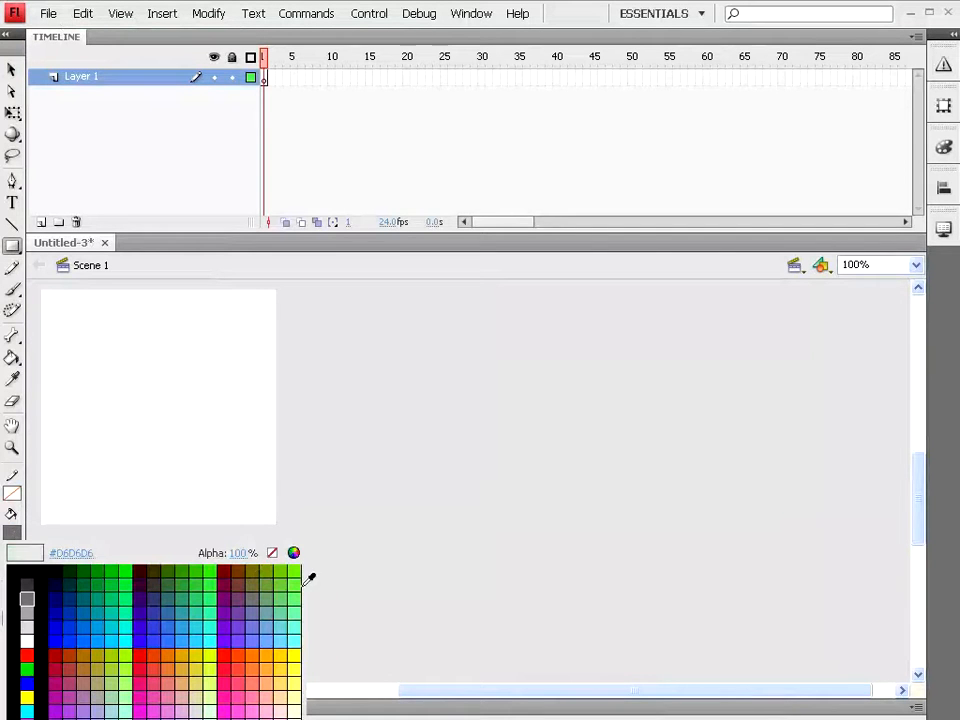
left_click(287, 645)
left_click_drag(63, 313, 128, 358)
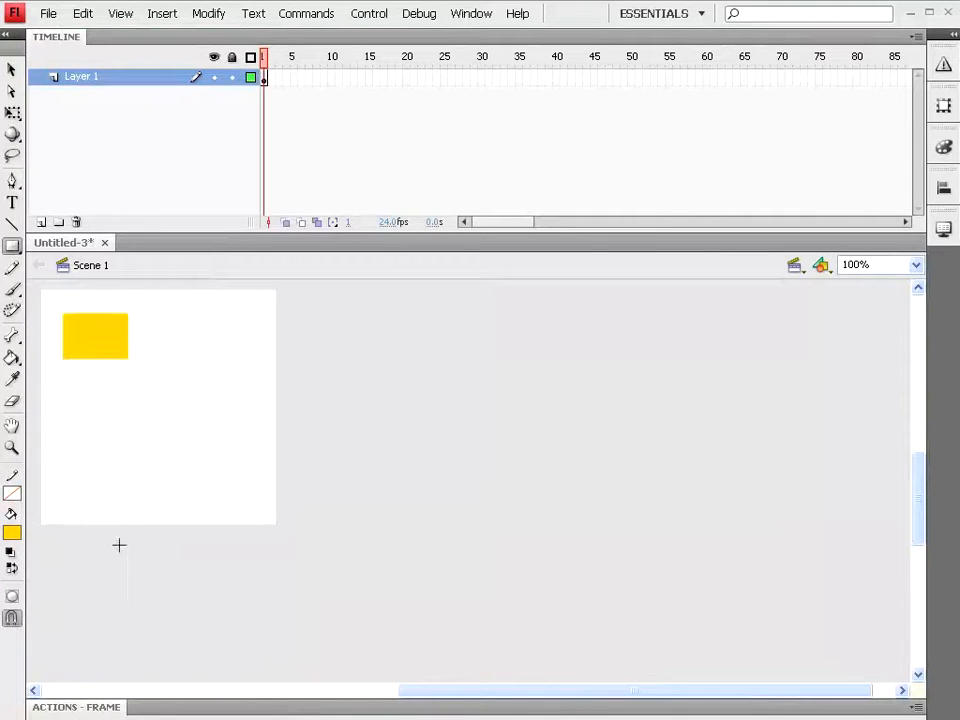
Convert the yellow rectangle to a Movie Clip symbol named Mc1
left_click(11, 69)
left_click(99, 352)
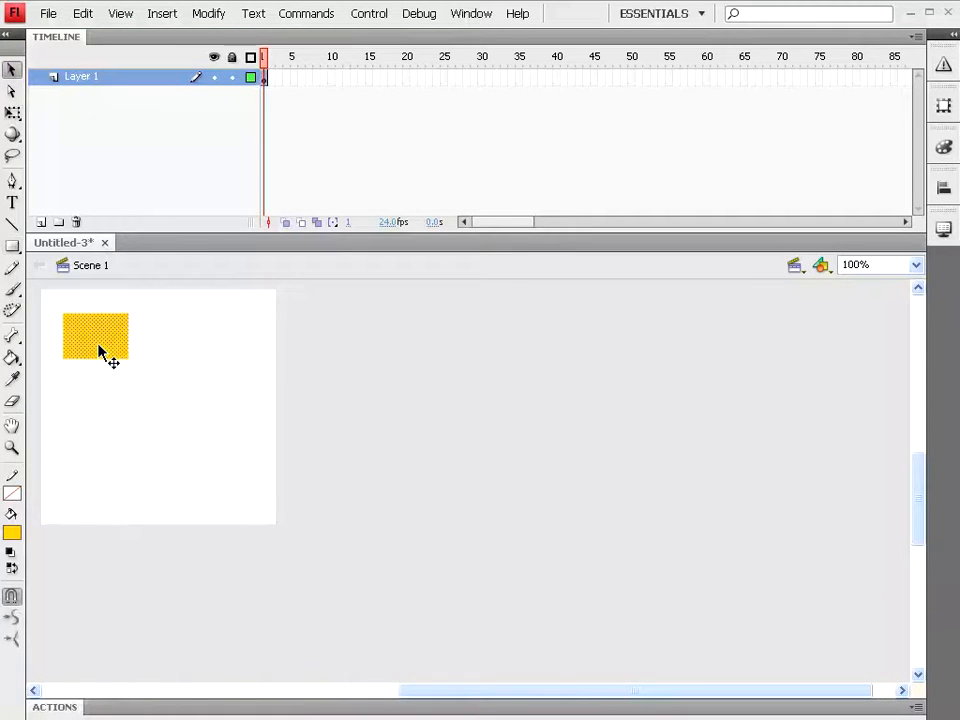
left_click(208, 14)
left_click(223, 58)
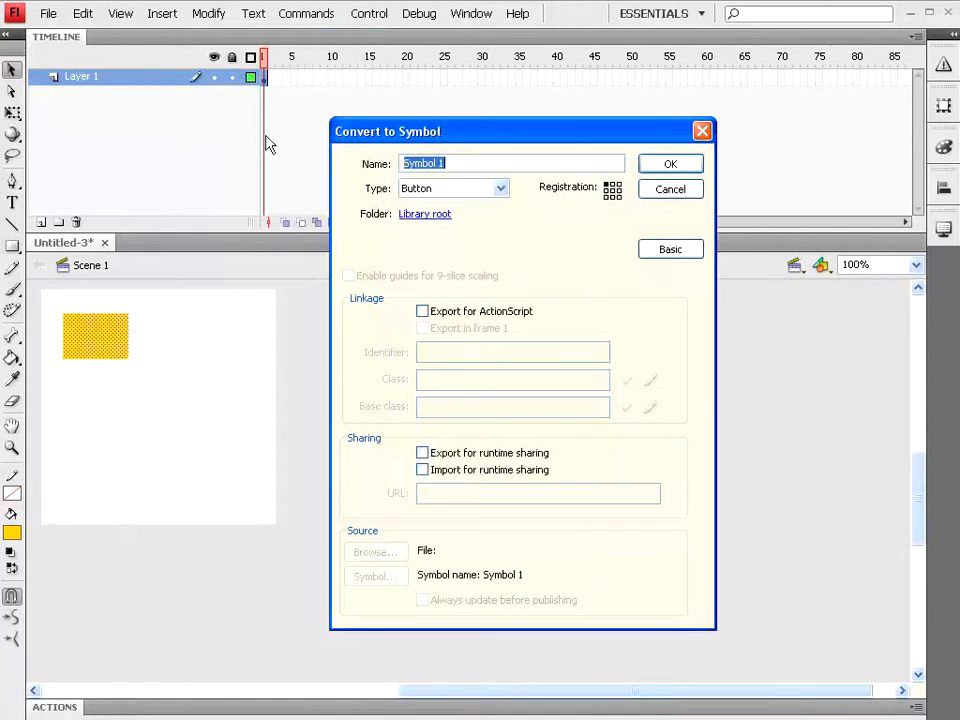
left_click(502, 194)
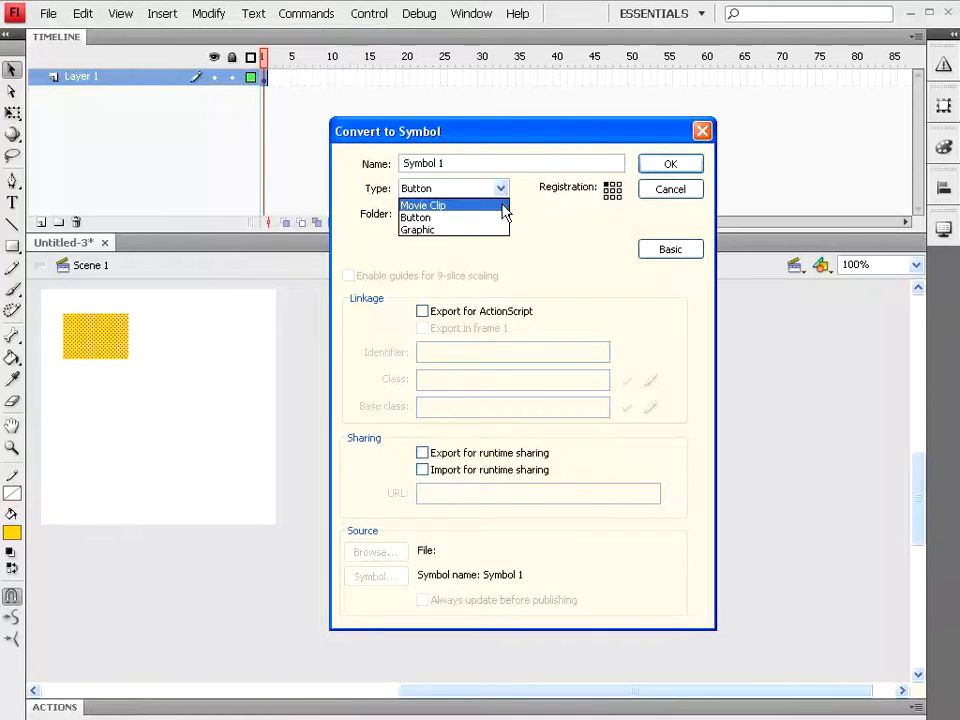
left_click(503, 205)
key("shift+Tab")
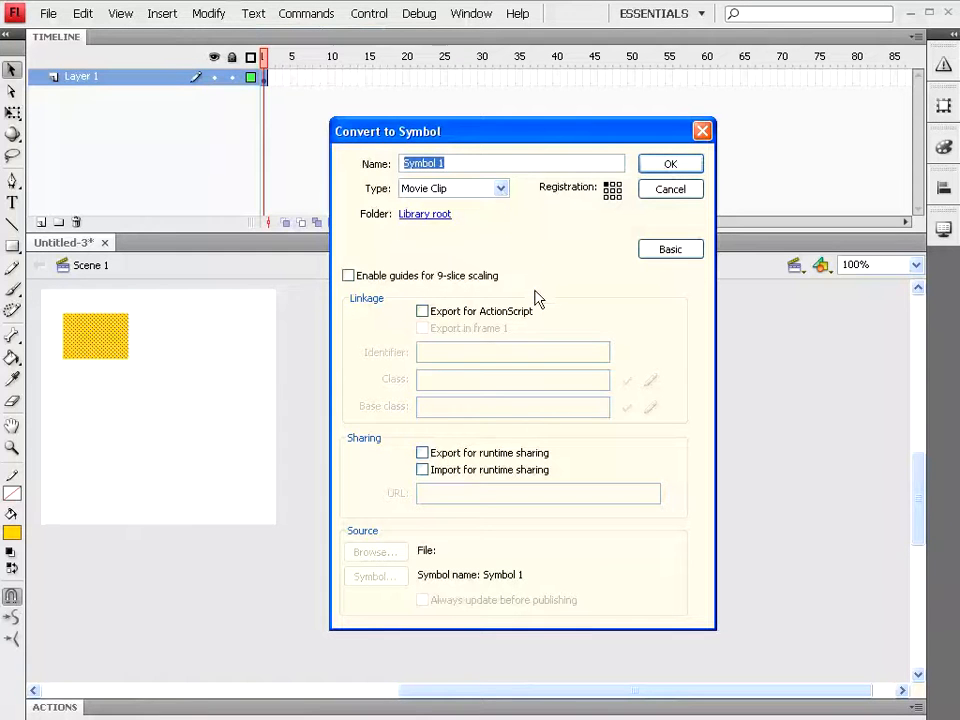
type("Mc1")
left_click(678, 168)
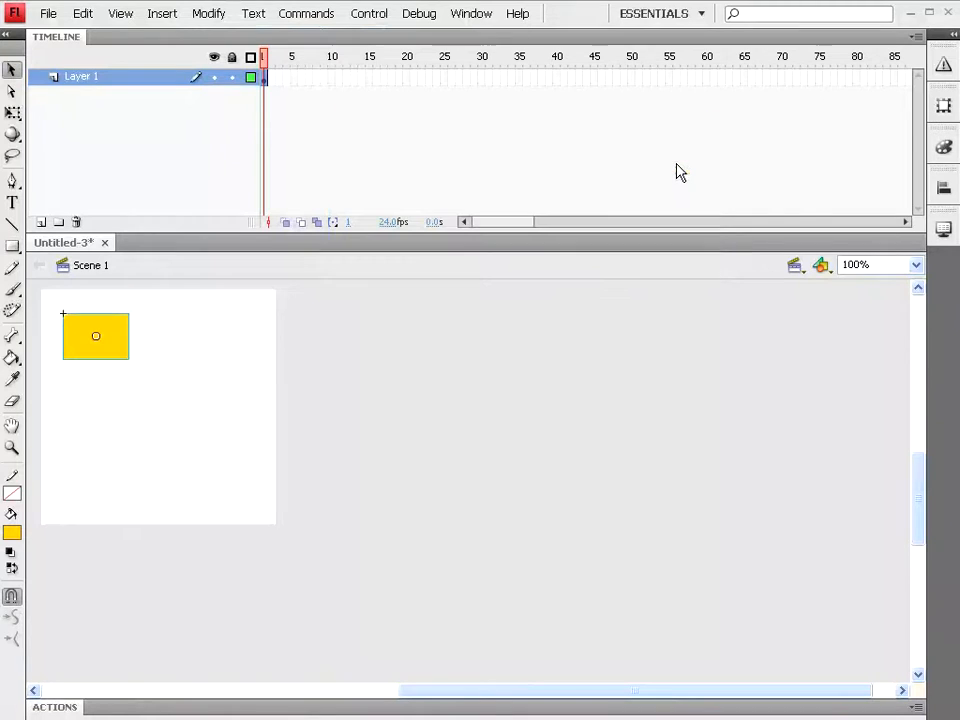
Enter Mc1 to examine its internal timeline, and return to Scene 1
double_click(85, 345)
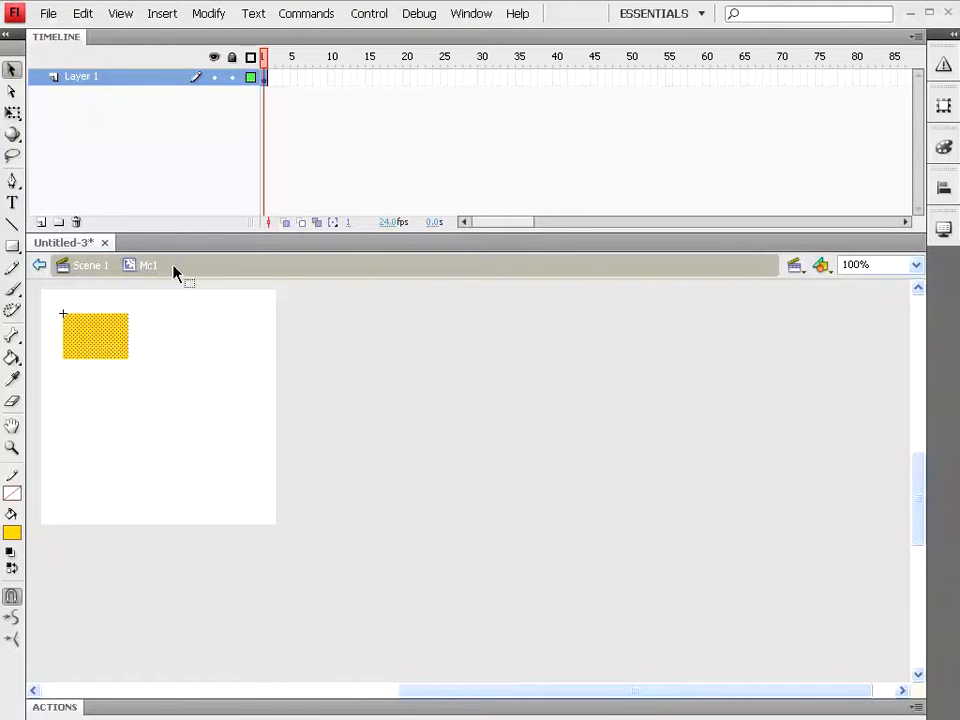
left_click(265, 78)
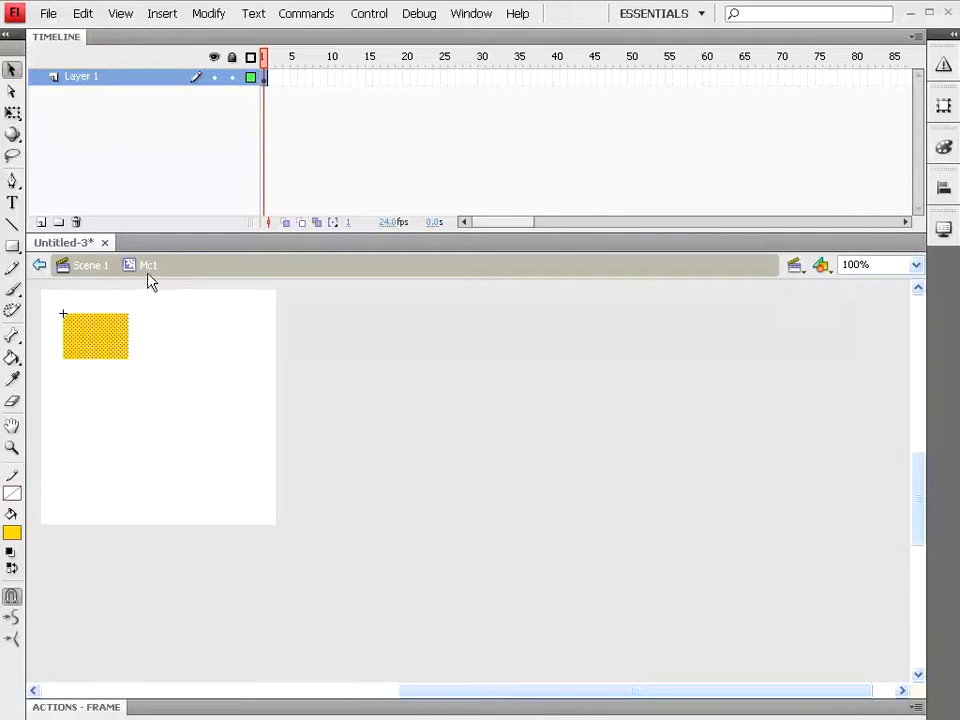
left_click(90, 267)
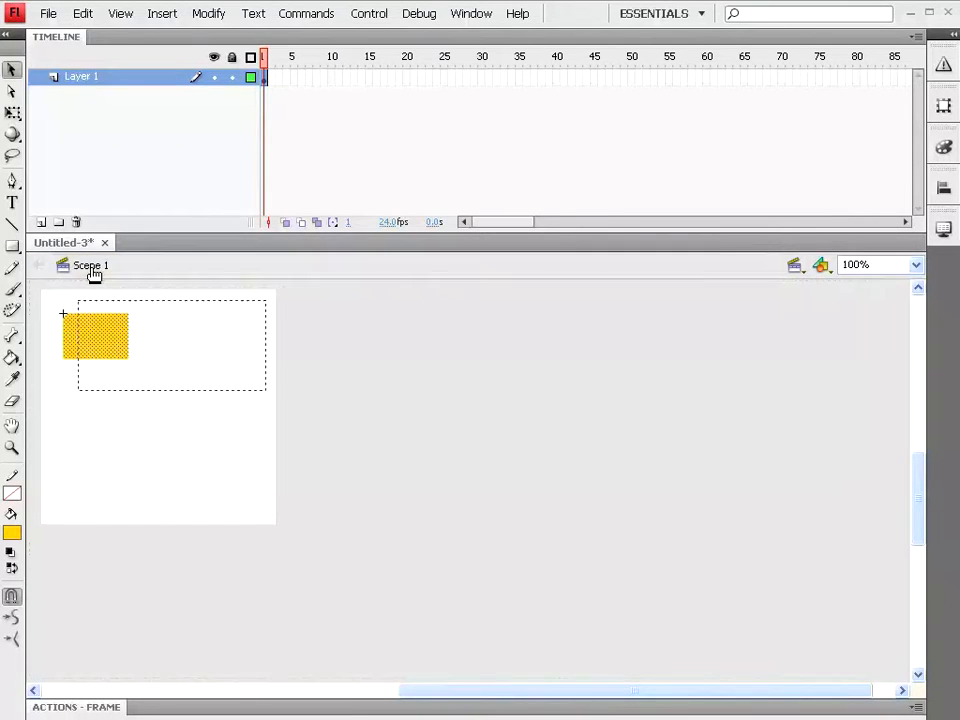
Select the Mc1 instance on the stage and show its properties
left_click(88, 343)
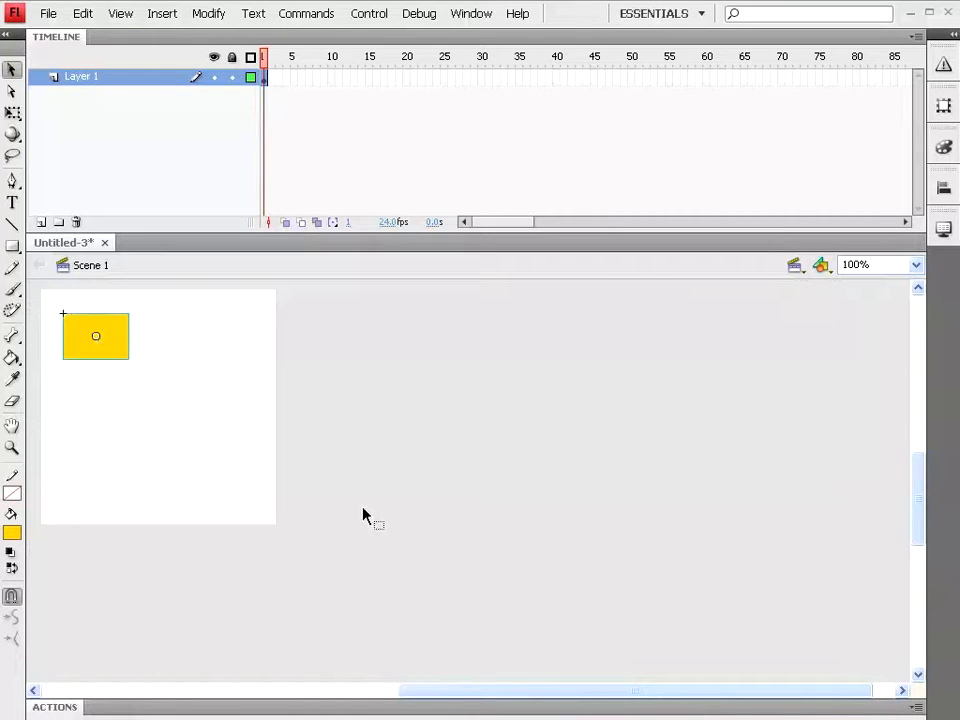
left_click(467, 15)
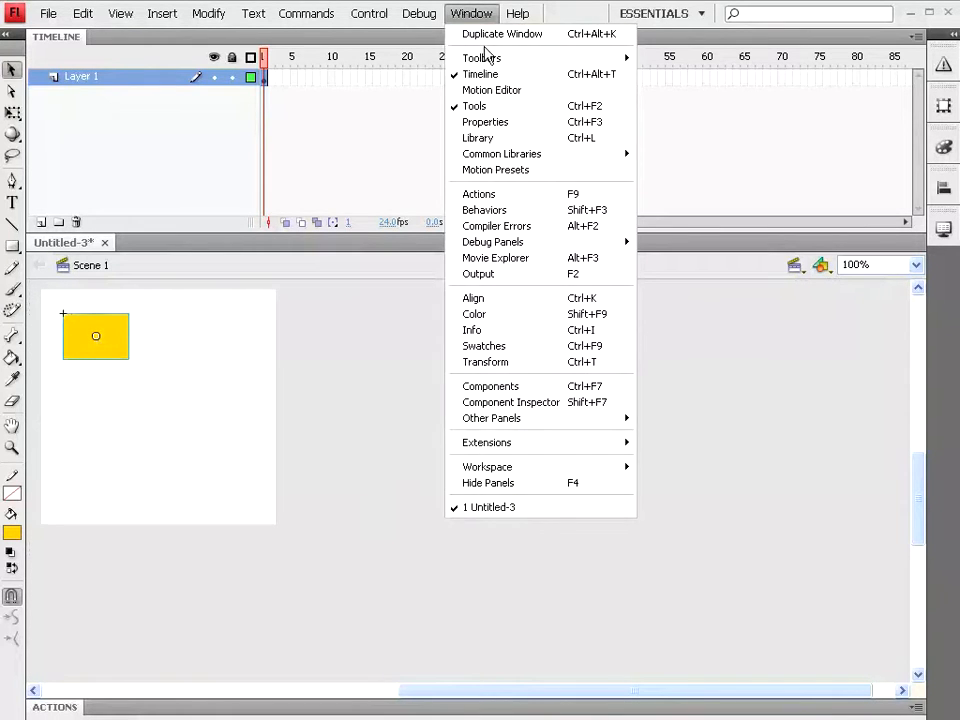
left_click(486, 122)
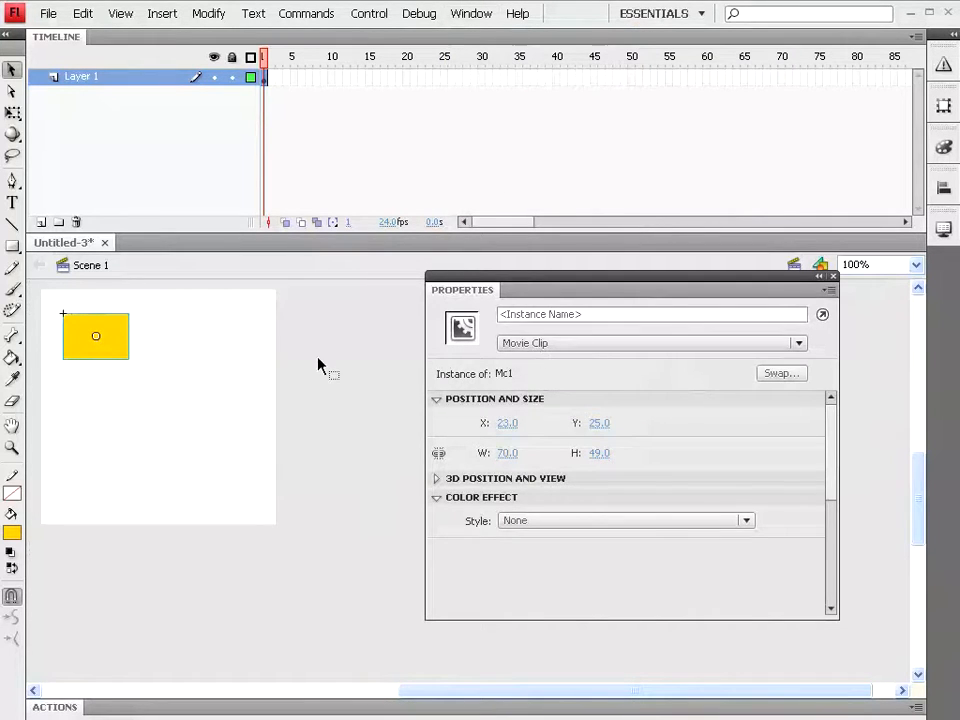
Enter Mc1 for editing and insert a keyframe at frame 20 of its timeline
double_click(90, 352)
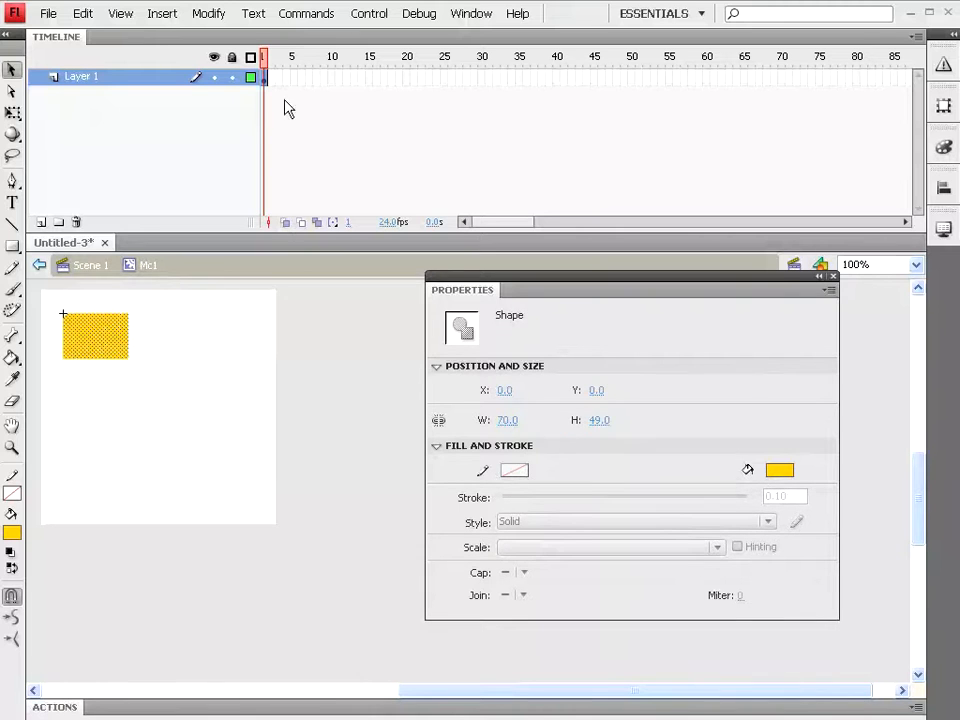
left_click(407, 78)
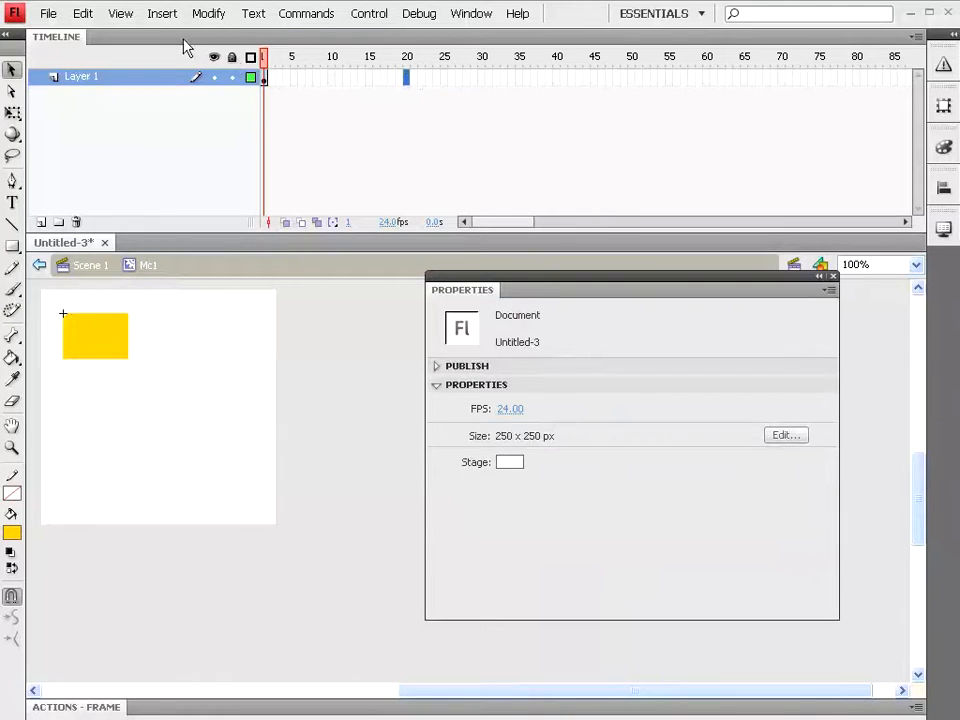
left_click(163, 15)
mouse_move(165, 118)
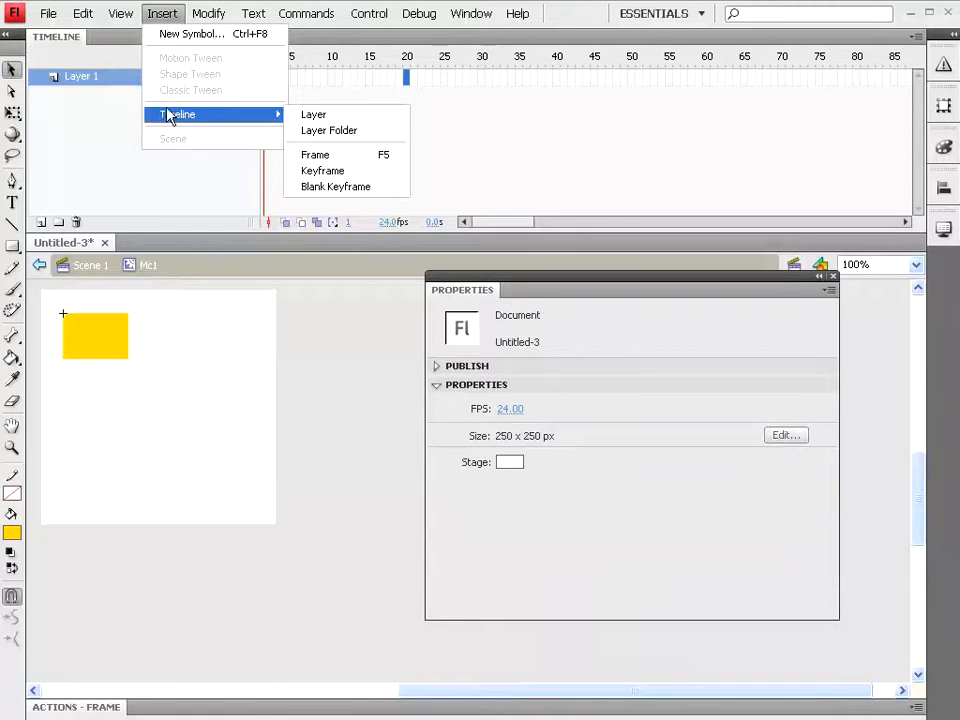
left_click(345, 175)
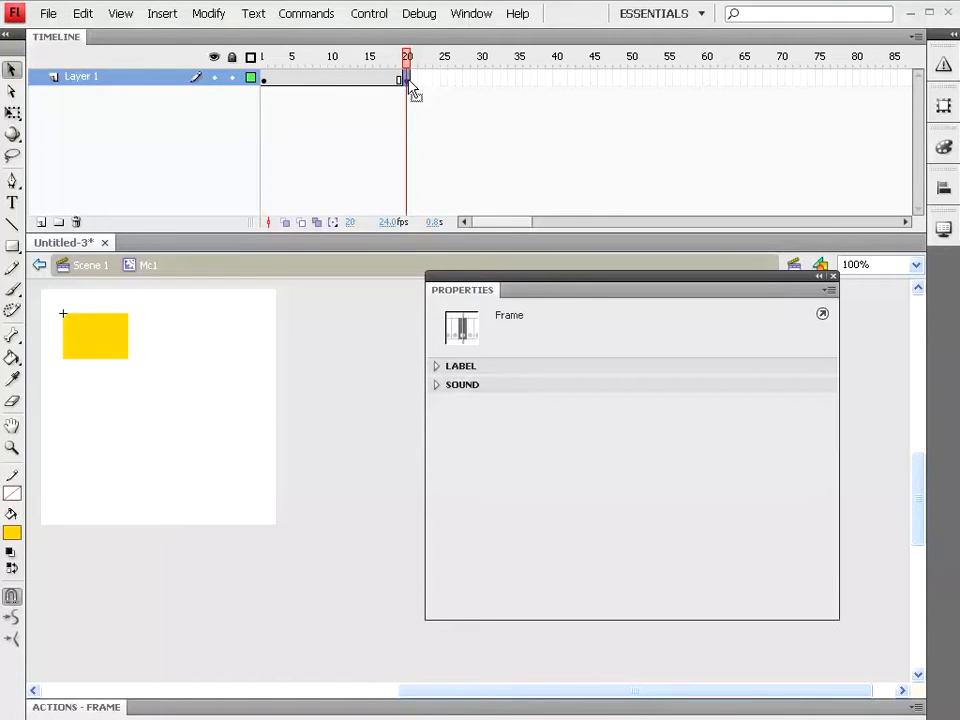
Move the yellow rectangle in frame 20 straight down to Y 146
left_click(110, 343)
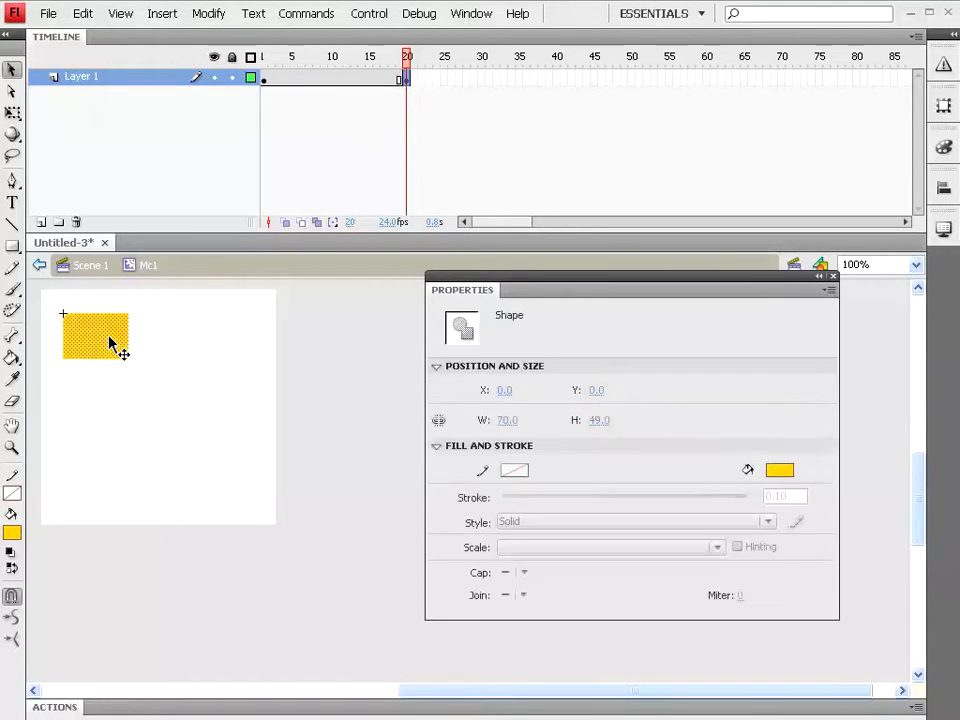
left_click(137, 347)
left_click(118, 343)
left_click_drag(595, 396, 733, 392)
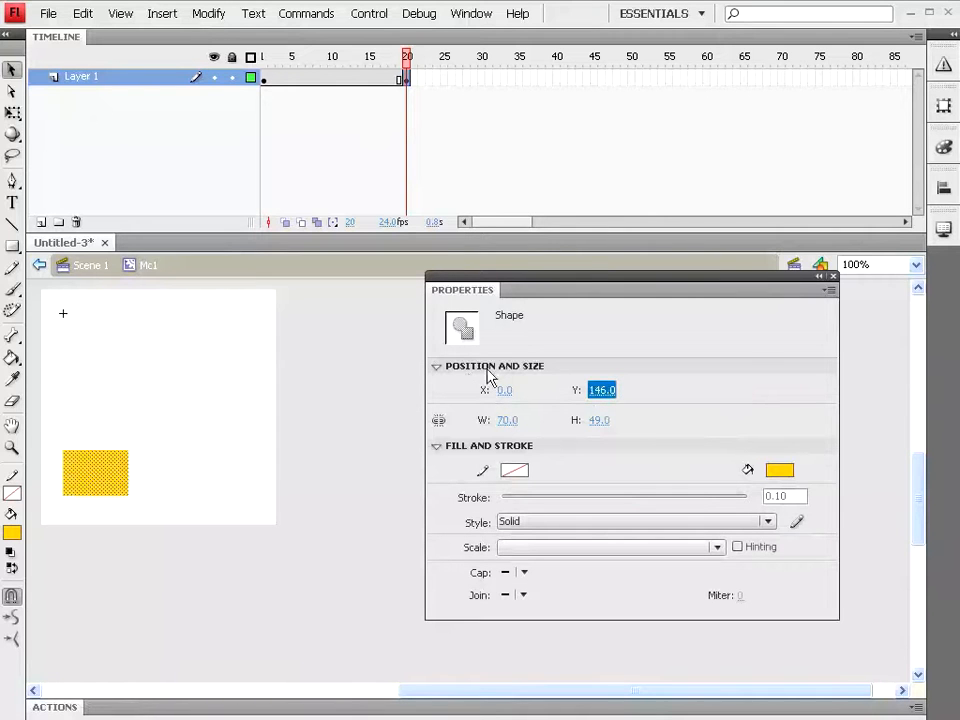
Add a classic tween between Mc1's keyframes at frames 1 and 20, and scrub the playhead to frame 20 to preview the motion
left_click(332, 80)
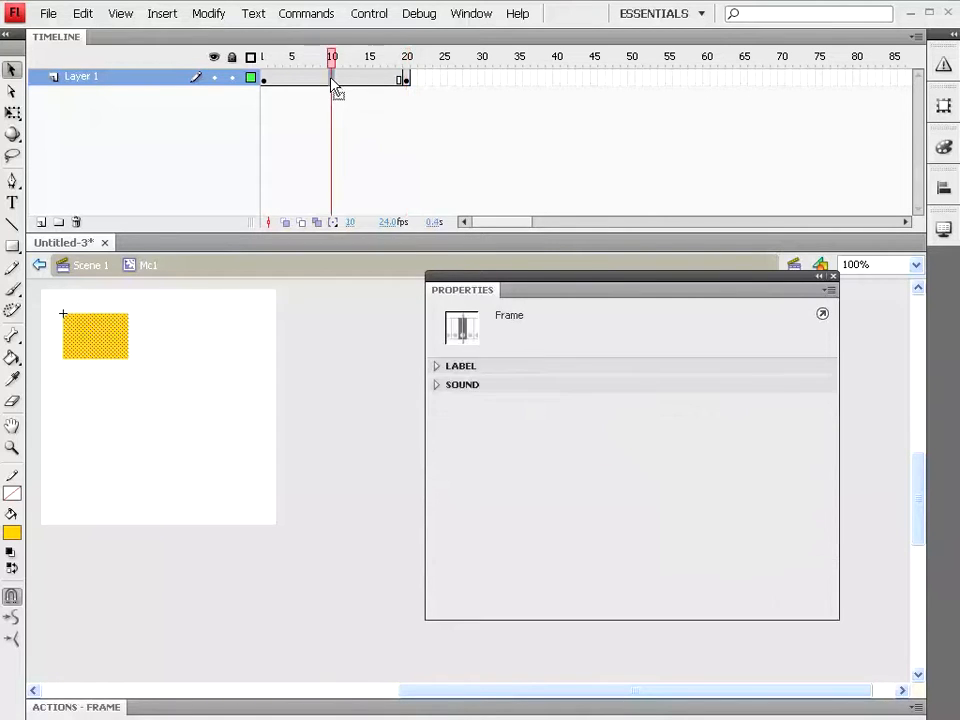
left_click(164, 15)
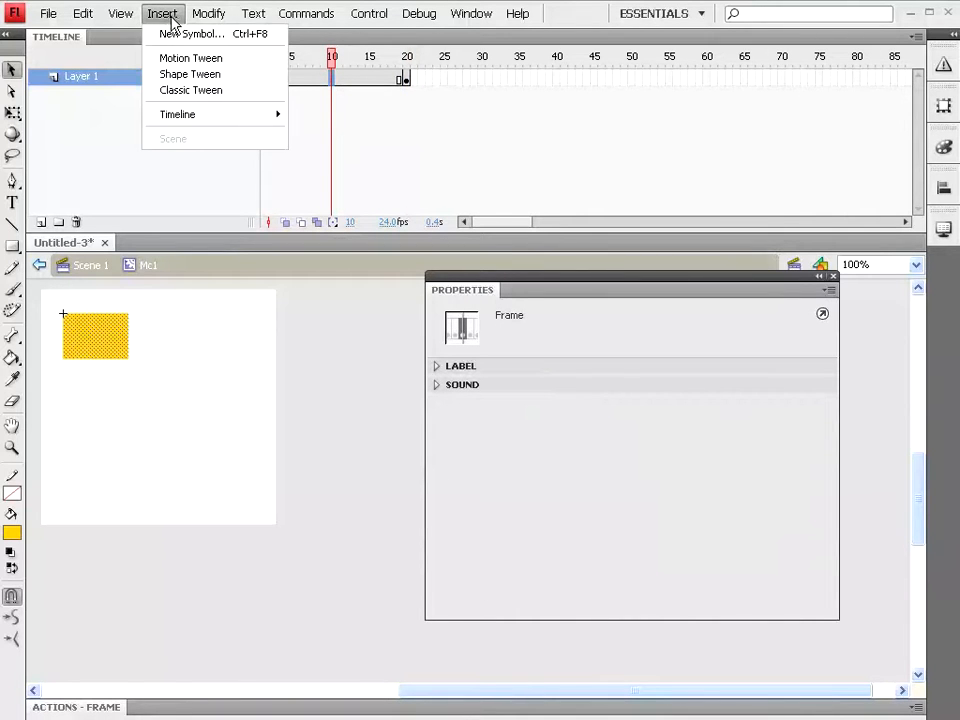
left_click(181, 91)
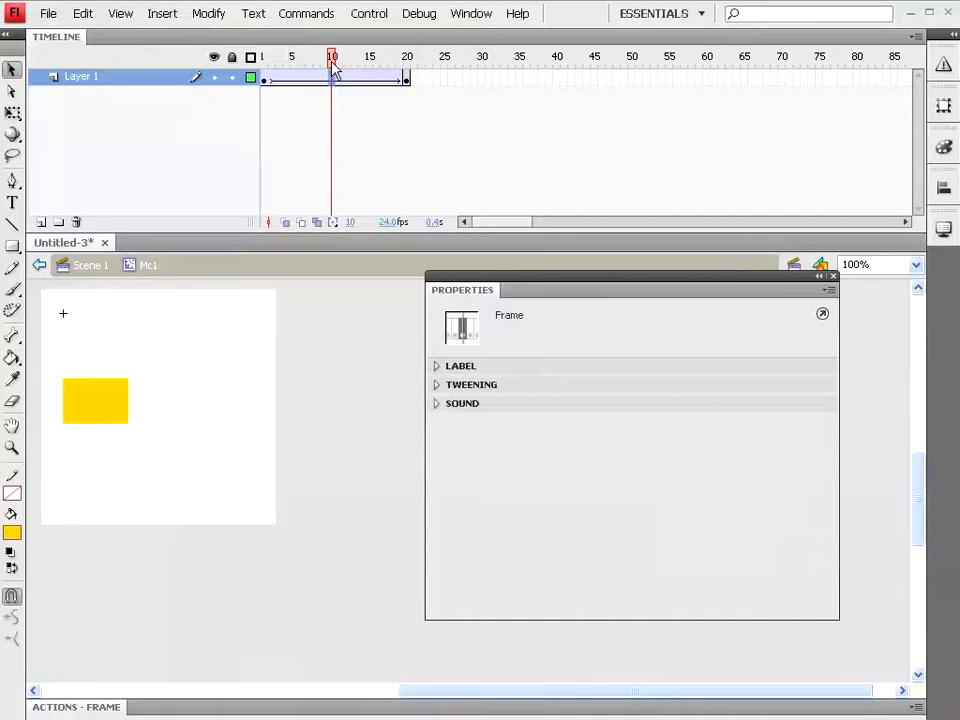
left_click_drag(333, 64, 418, 68)
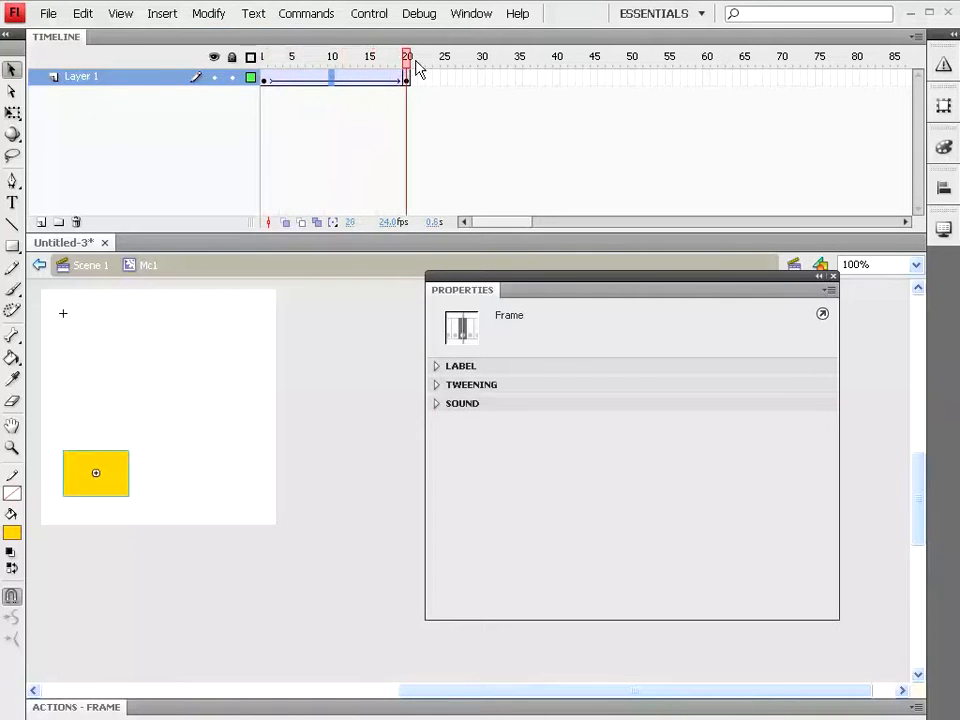
Insert a keyframe at frame 50 of Mc1's timeline and select the yellow rectangle in that frame
left_click(631, 80)
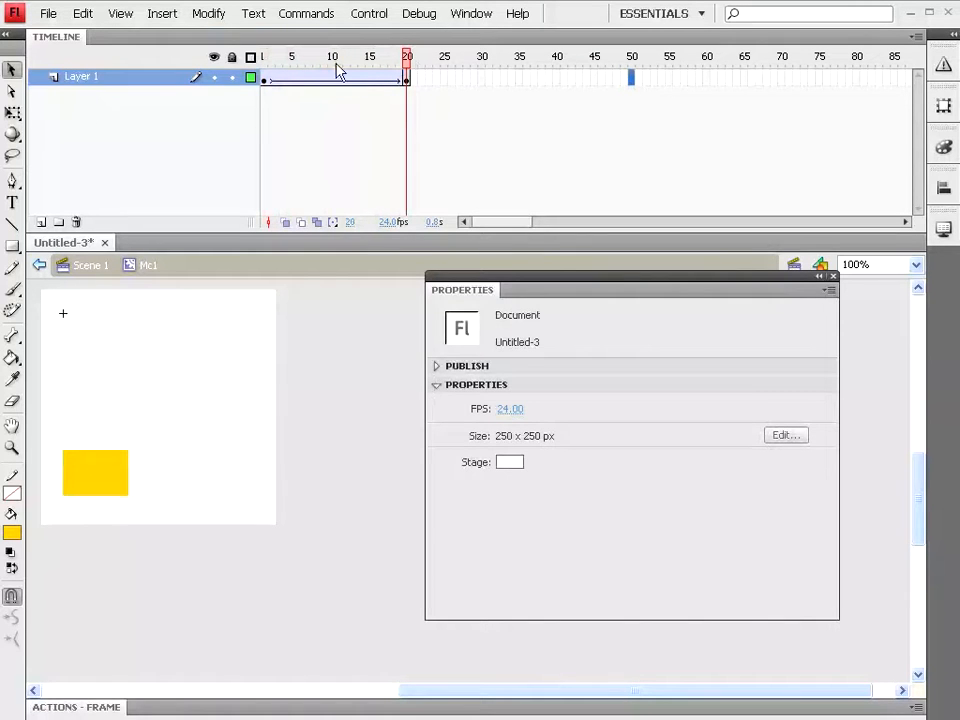
left_click(165, 19)
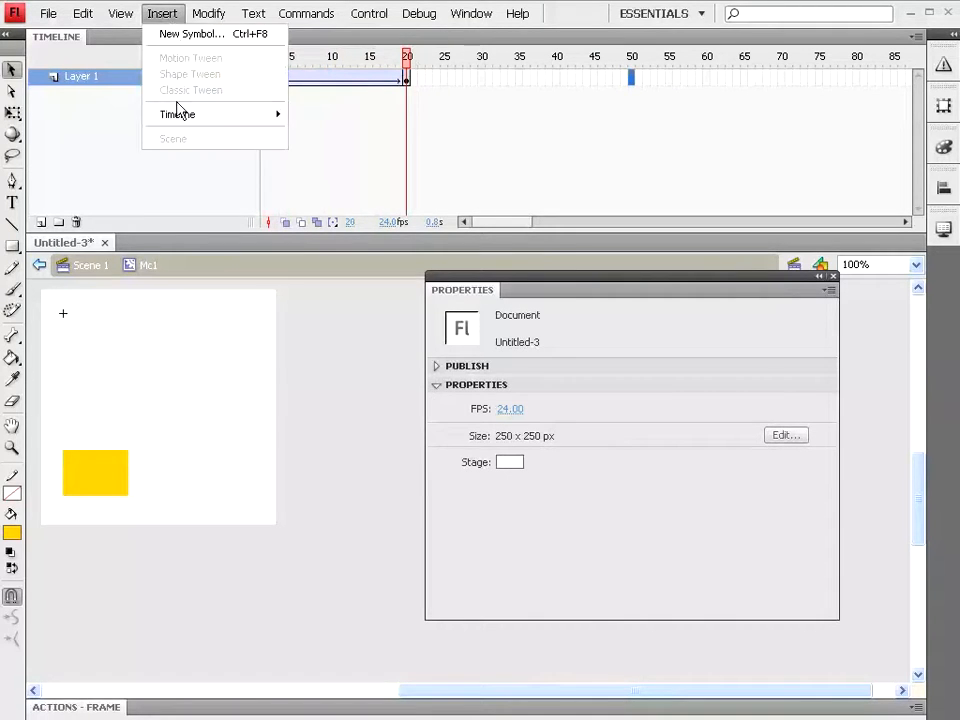
mouse_move(179, 118)
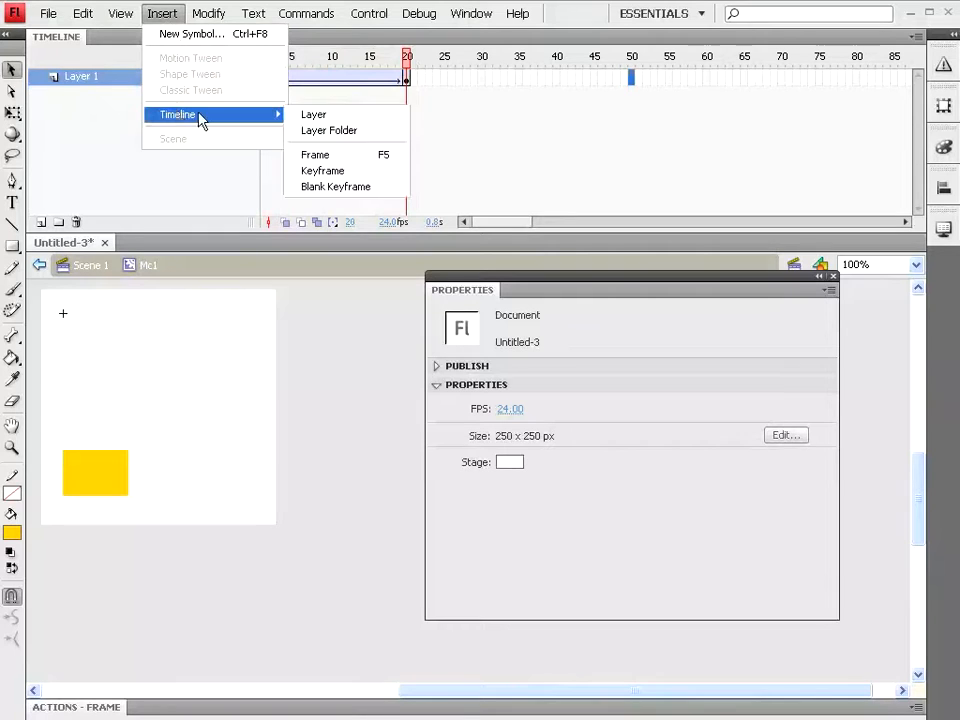
left_click(341, 172)
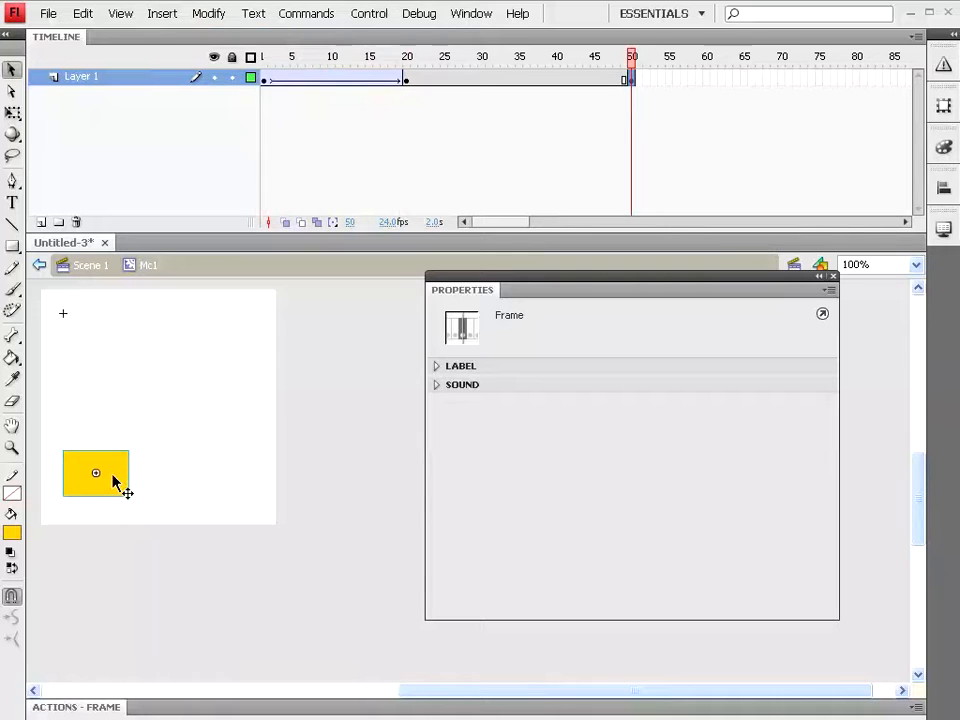
left_click(113, 481)
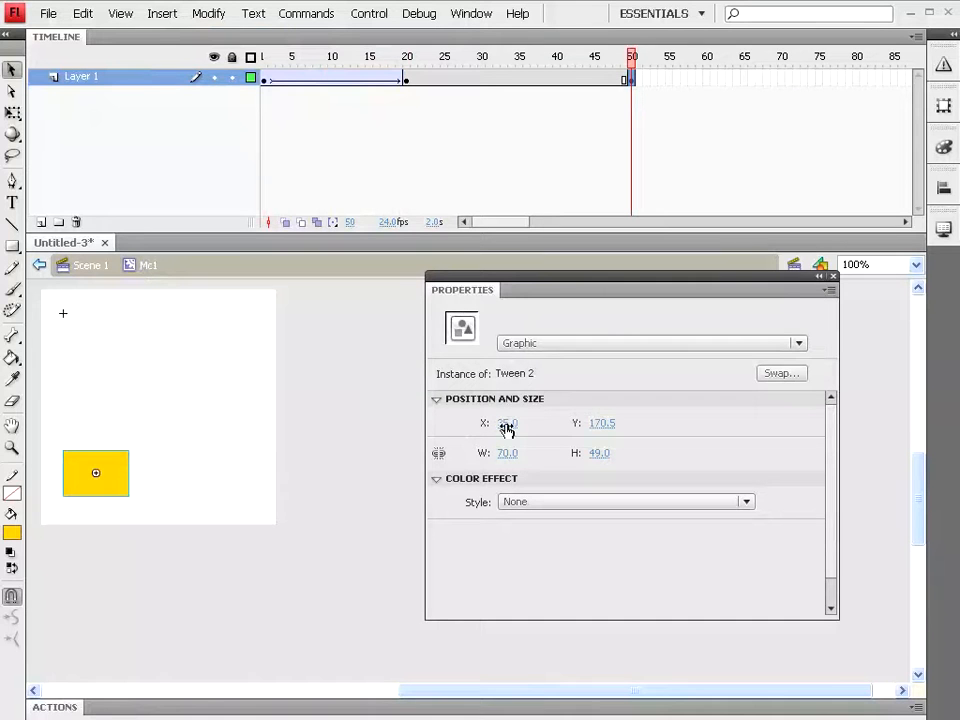
Move the yellow rectangle in frame 50 horizontally to X 179 and add a classic tween between frames 20 and 50
left_click_drag(507, 427, 647, 428)
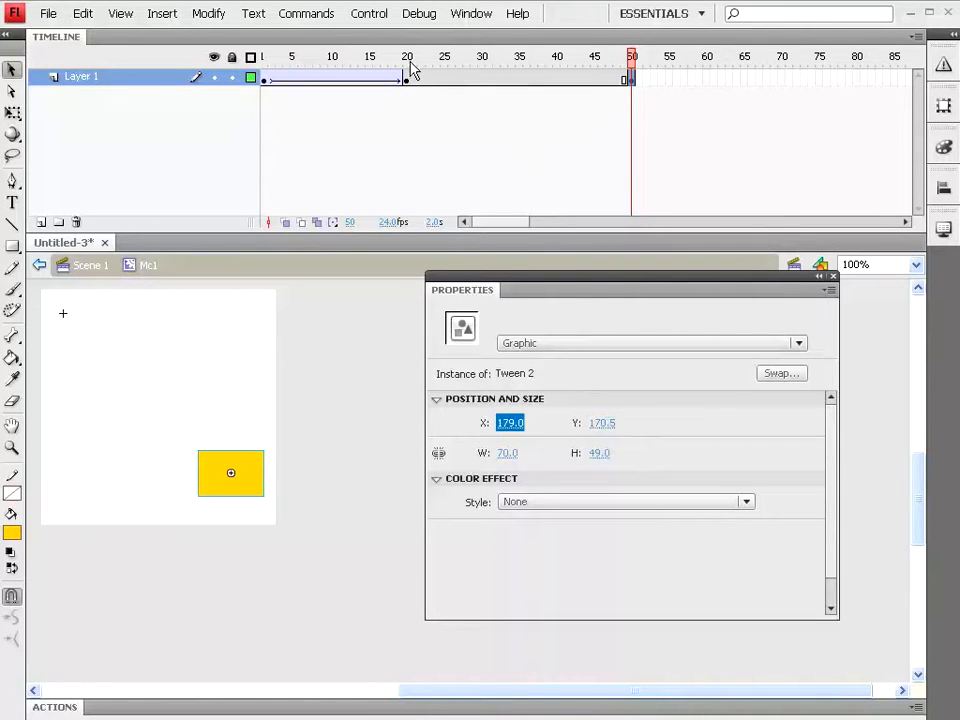
left_click(500, 80)
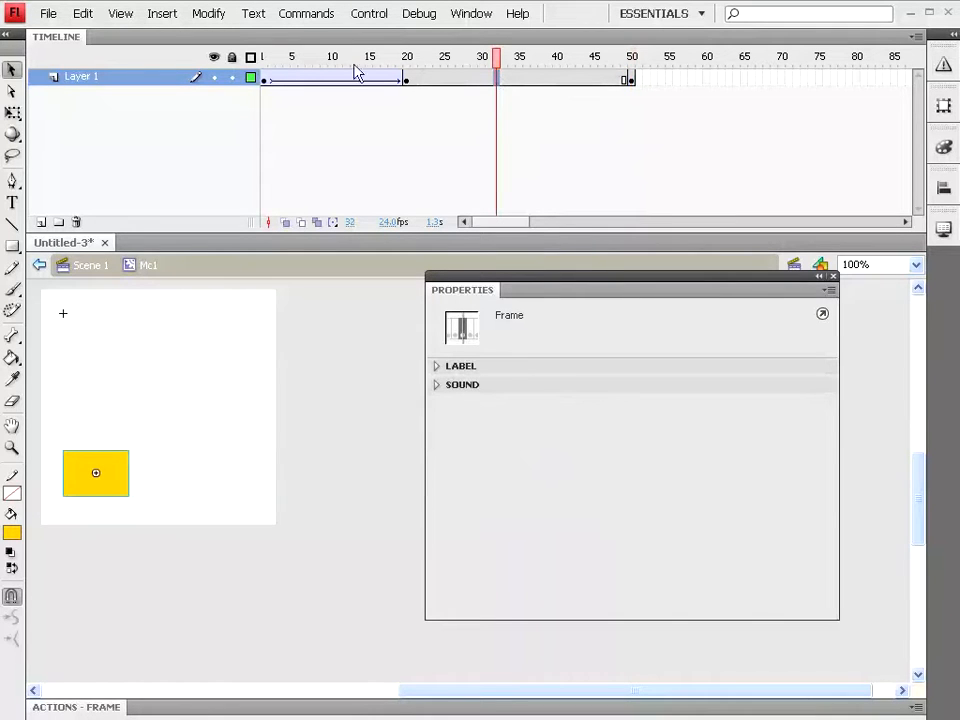
left_click(162, 14)
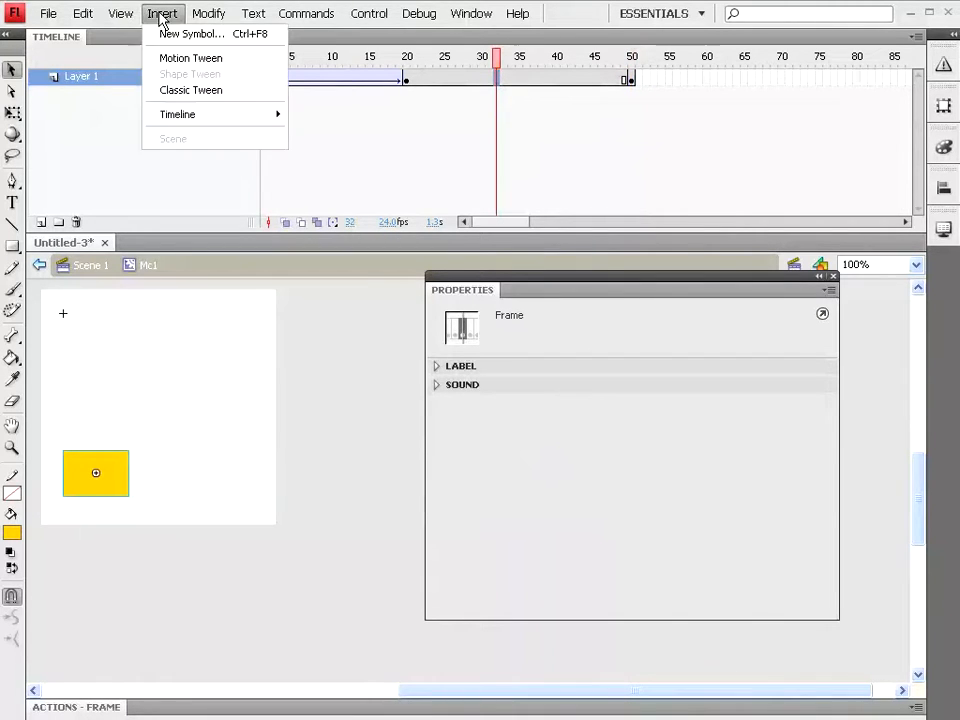
left_click(176, 95)
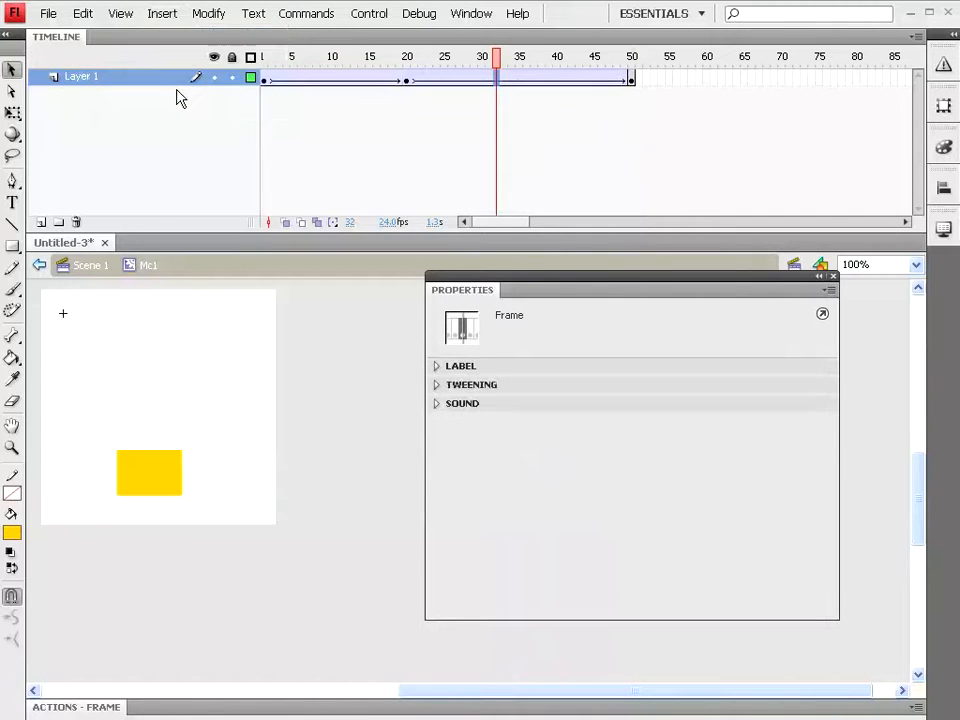
left_click_drag(496, 57, 638, 62)
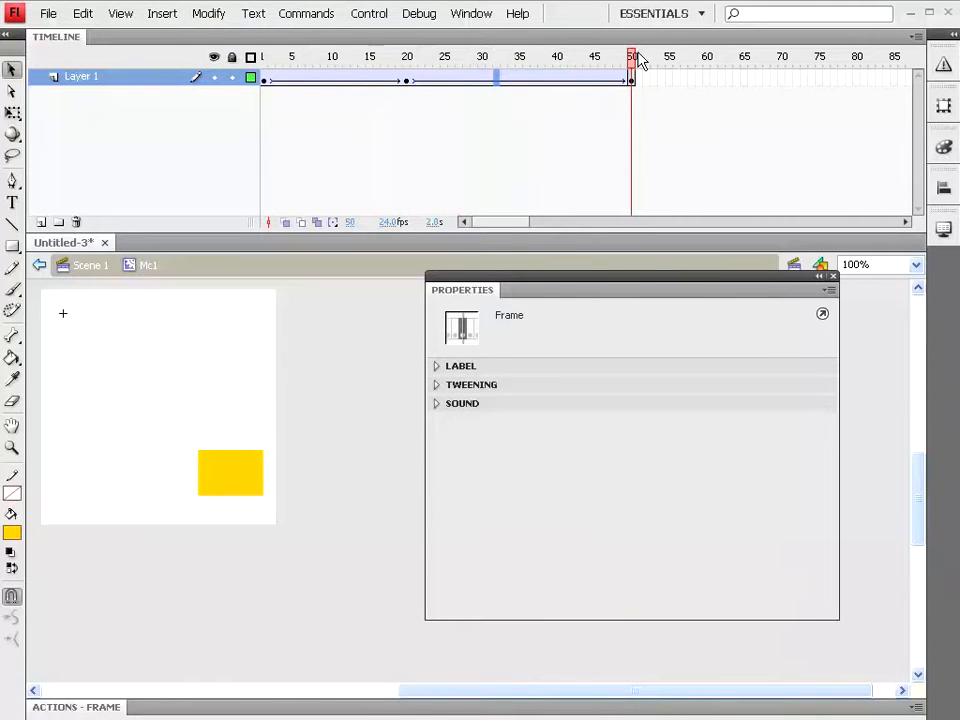
Return to Scene 1, test the movie to watch the Mc1 animation, and close the preview
left_click(86, 268)
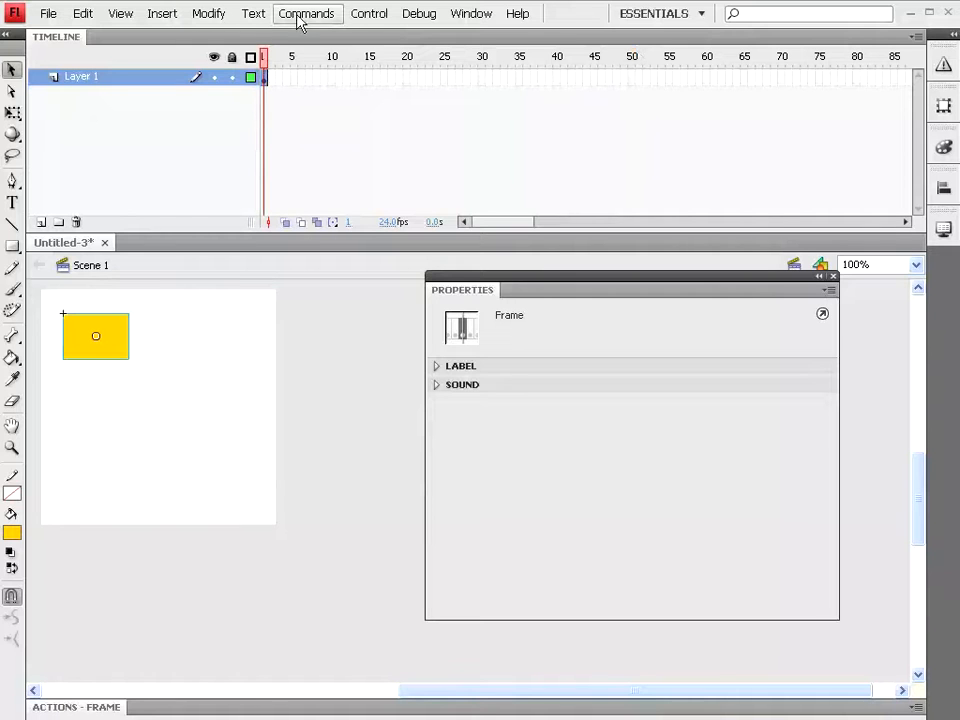
left_click(369, 13)
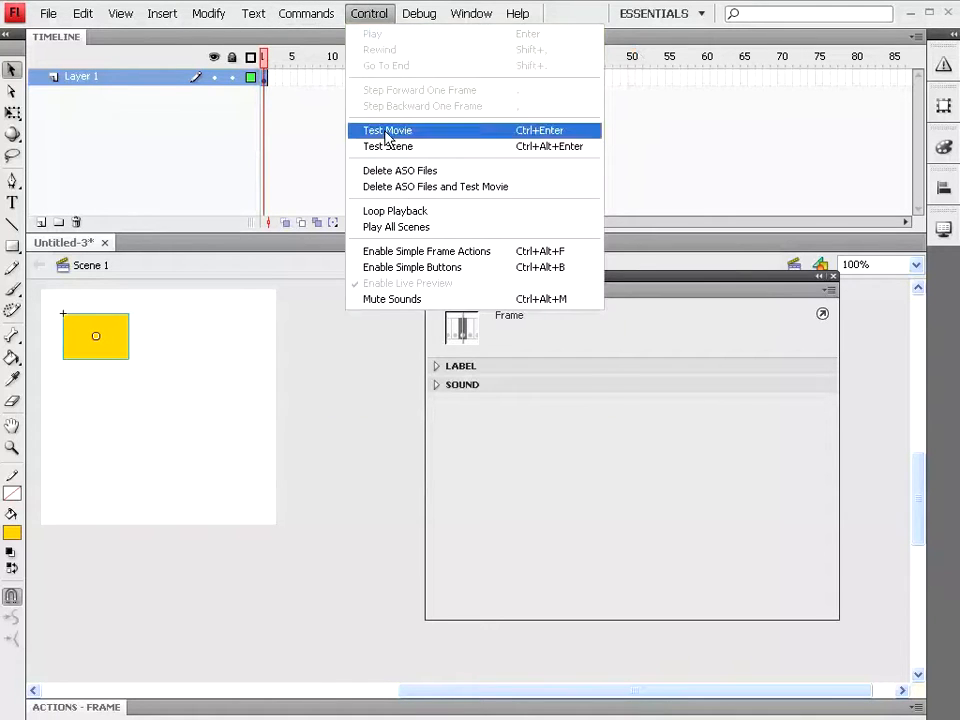
left_click(388, 132)
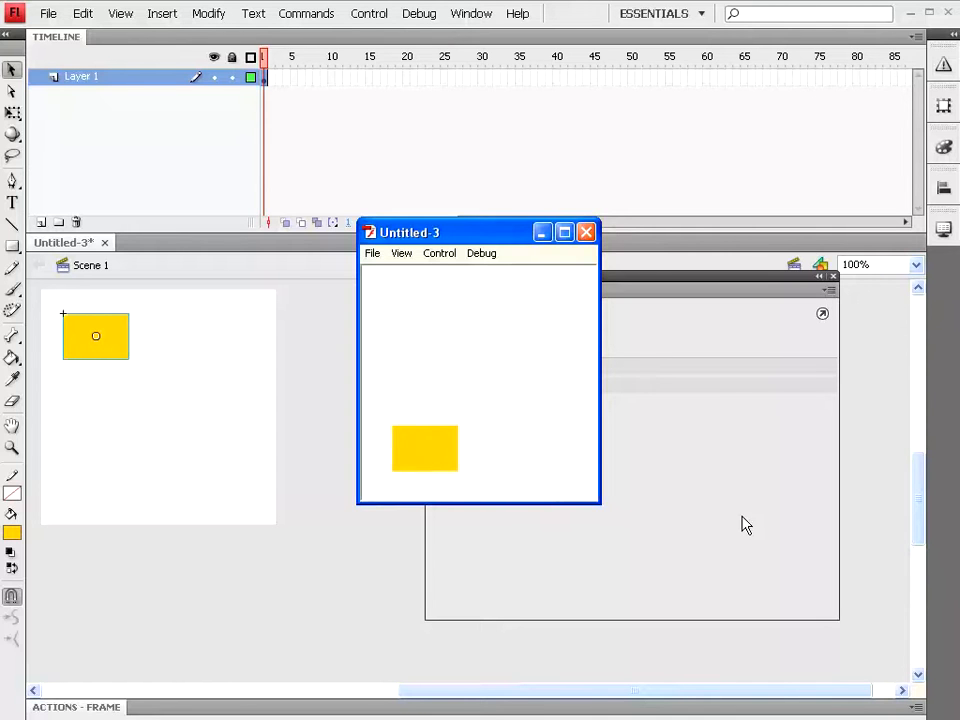
left_click(586, 233)
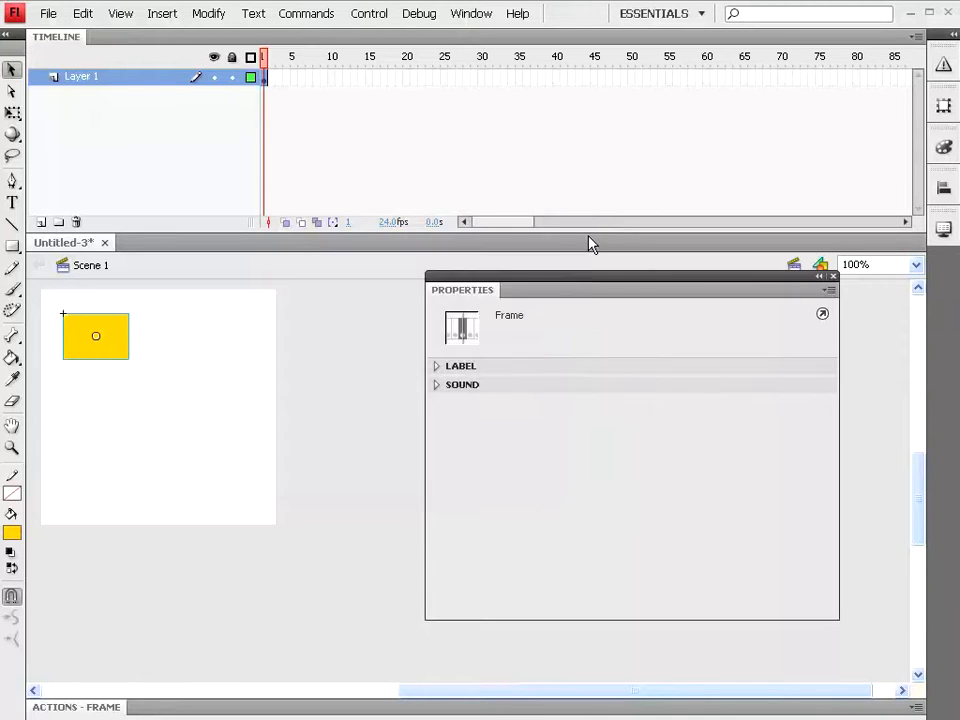
Copy the Mc1 instance, paste it in place, and move the copy to X 163, Y 185
left_click(92, 340)
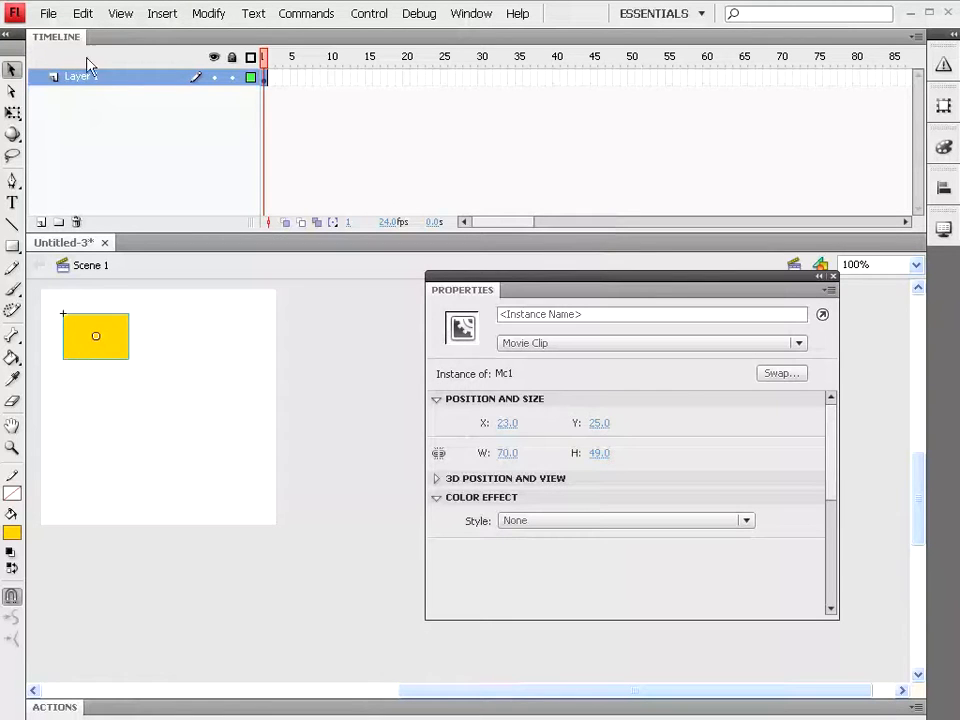
left_click(82, 14)
left_click(103, 92)
left_click(83, 14)
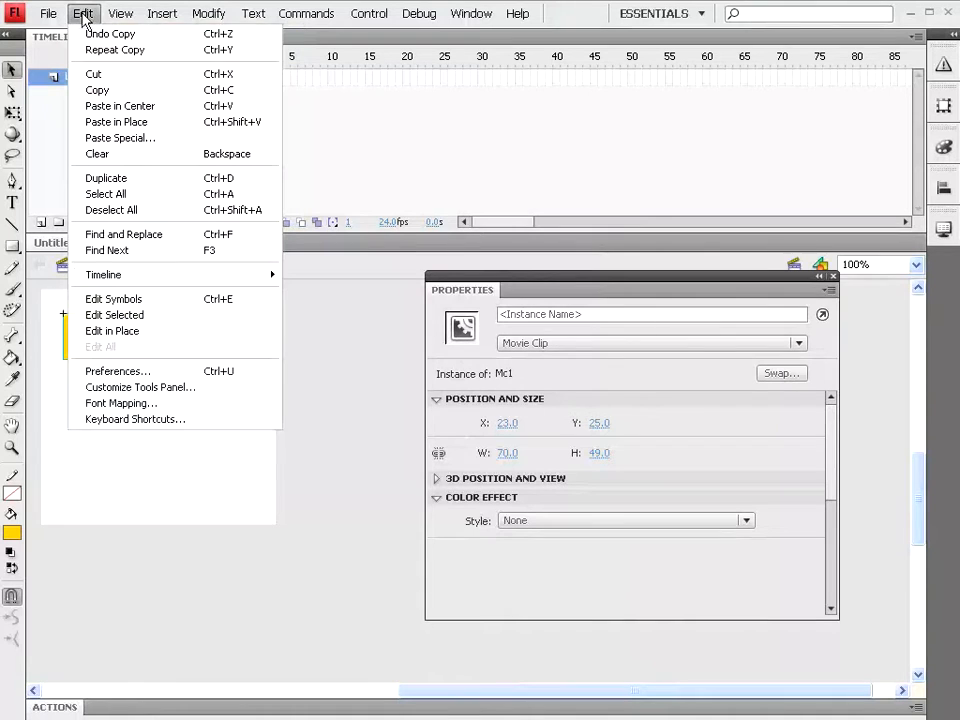
left_click(117, 122)
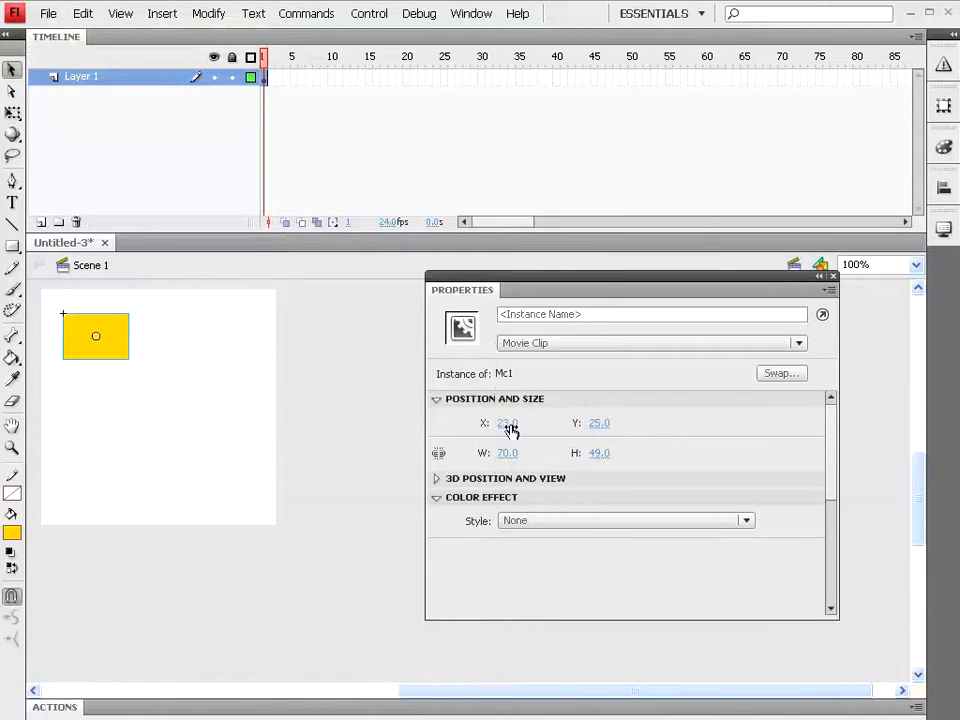
left_click_drag(507, 423, 745, 427)
left_click(243, 487)
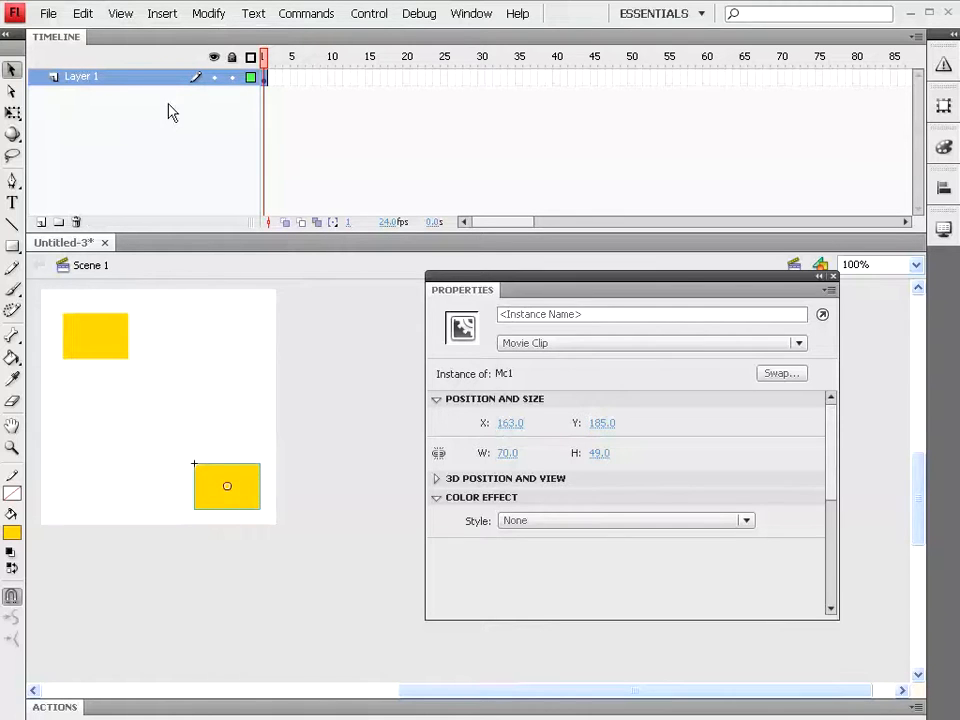
Duplicate the symbol of the lower rectangle instance under the name Mc2
left_click(212, 14)
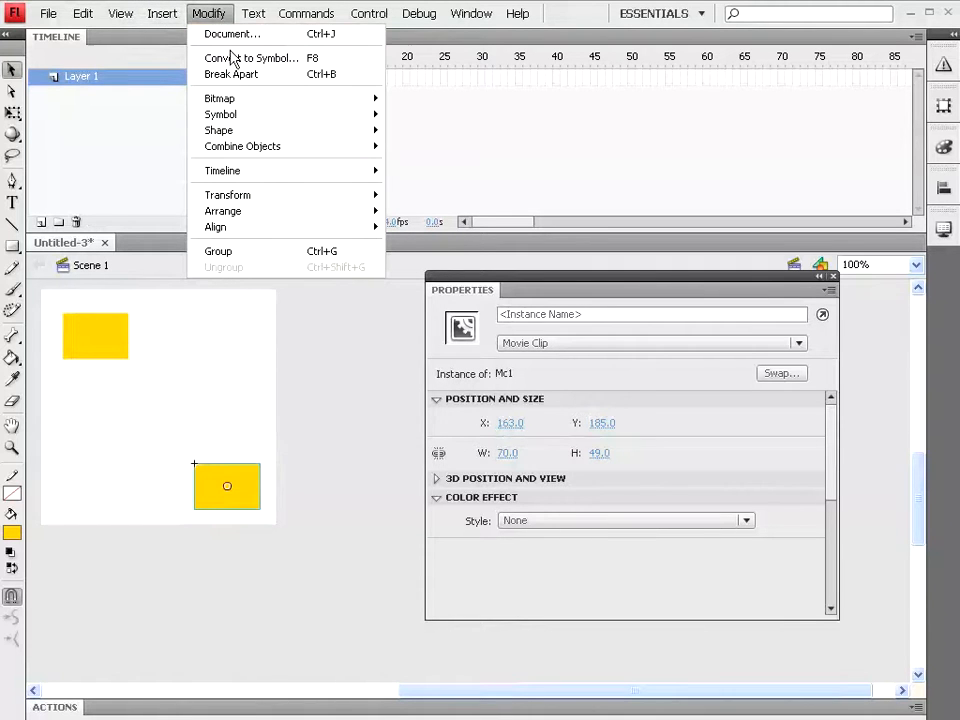
mouse_move(236, 118)
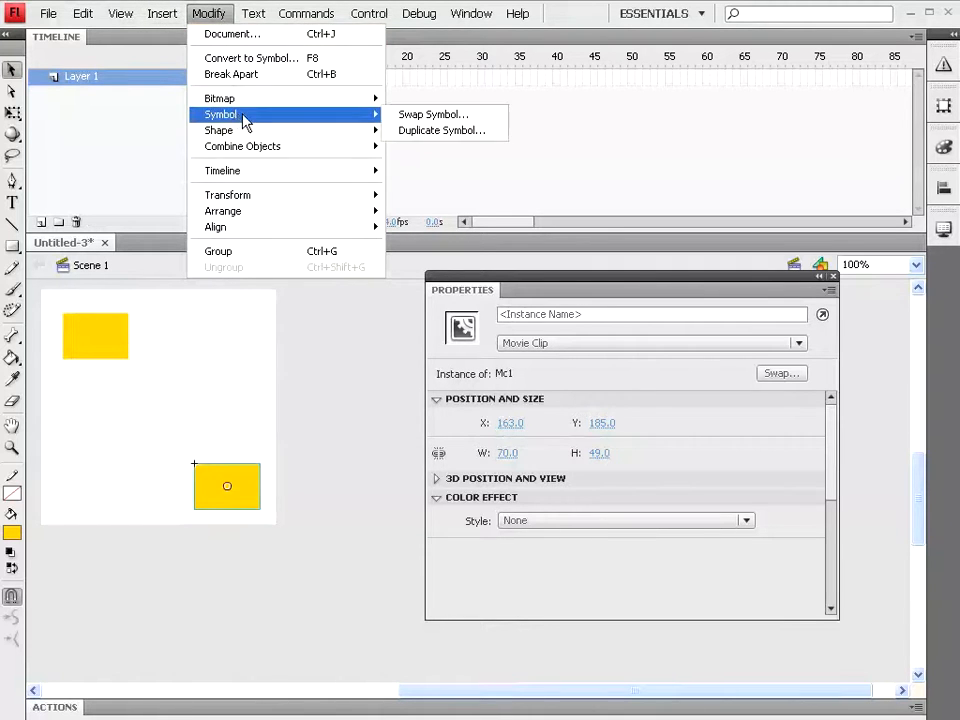
left_click(438, 132)
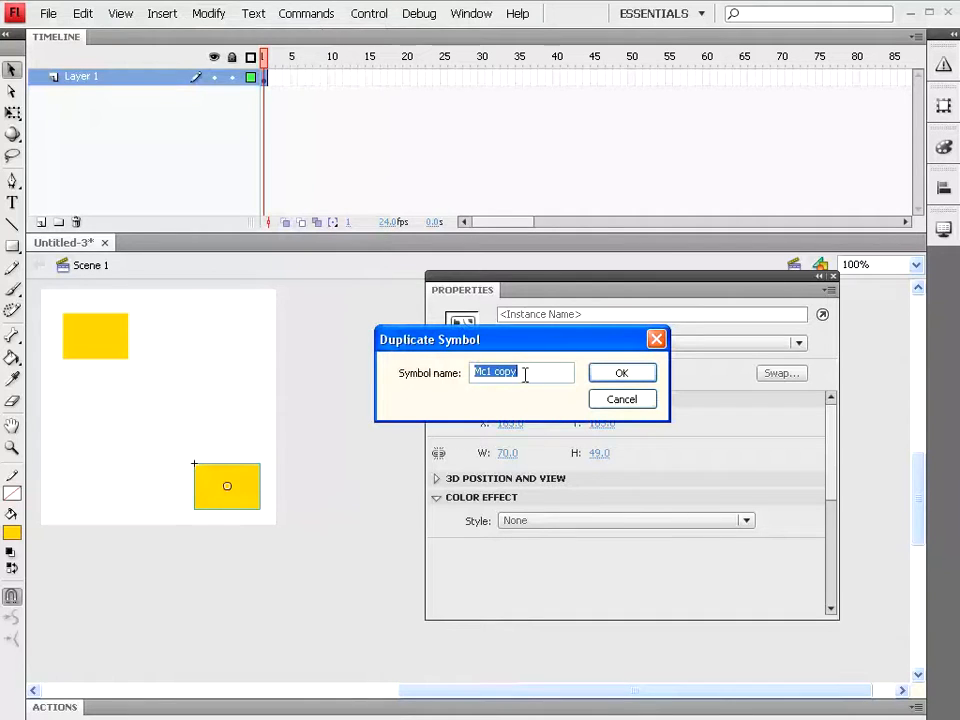
left_click_drag(486, 372, 547, 375)
type("2")
left_click(622, 373)
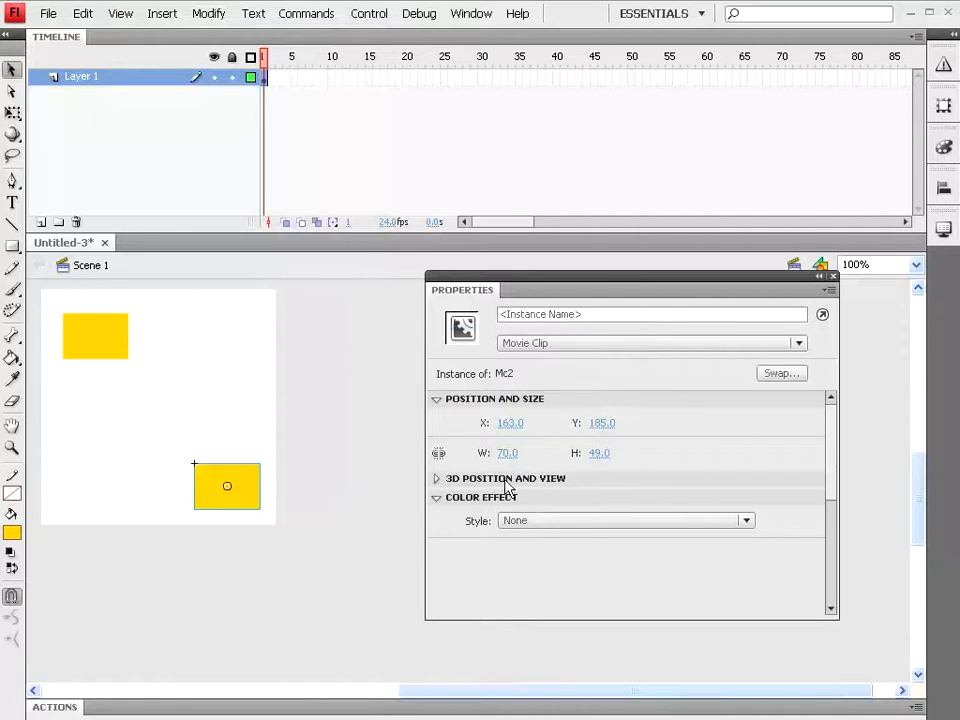
Enter Mc2 for editing and move the rectangle in frame 20 straight up to X 35, Y -133
double_click(243, 495)
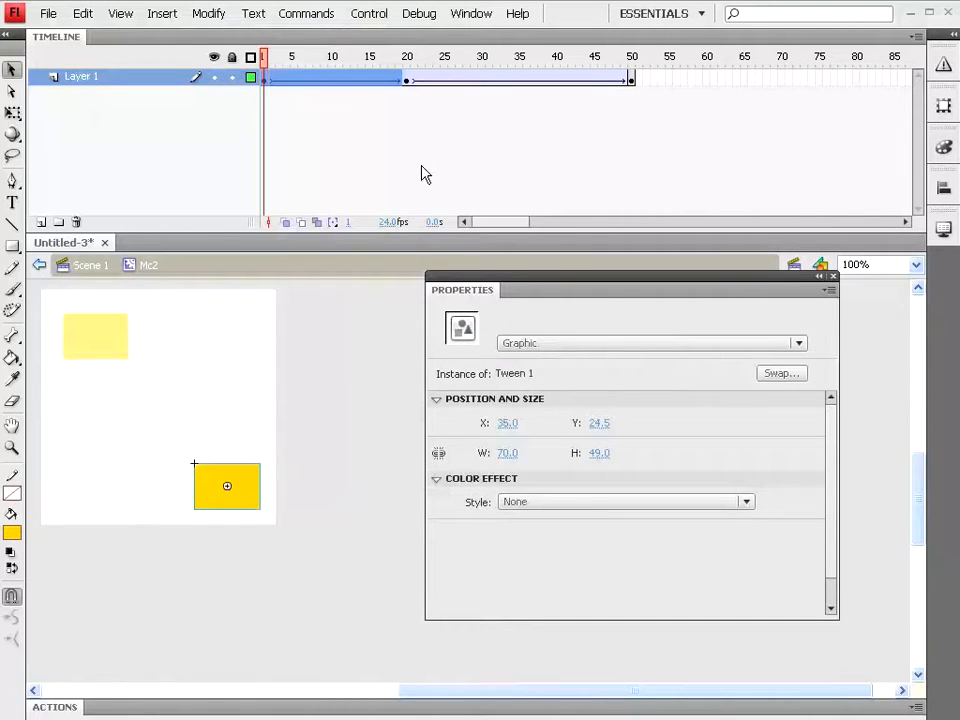
left_click(406, 78)
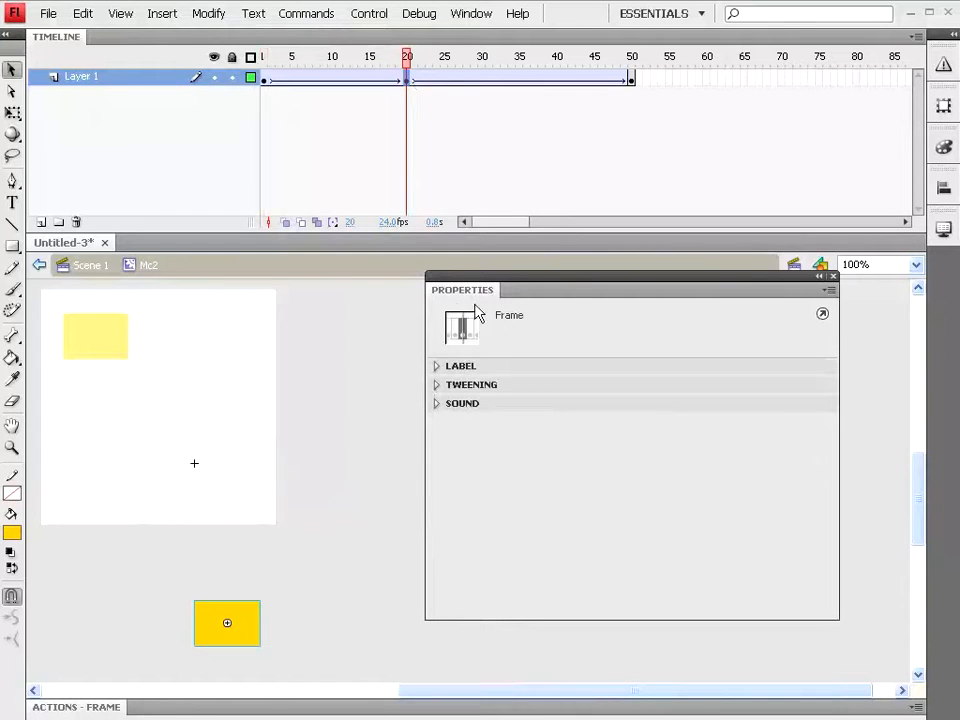
left_click(250, 630)
left_click(508, 423)
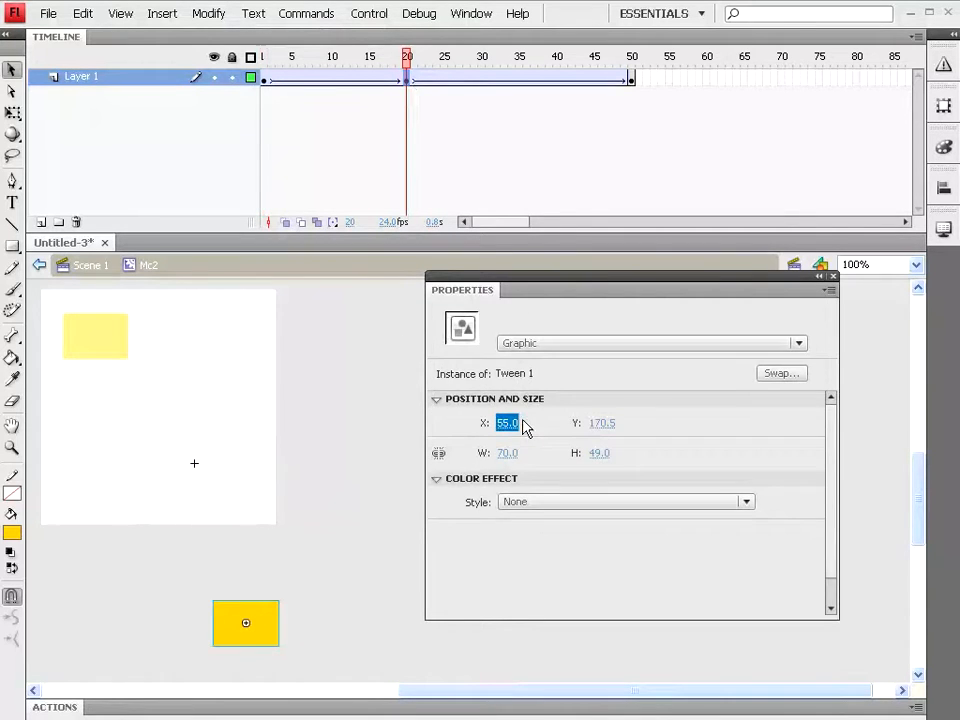
type("35")
key("Return")
left_click(601, 423)
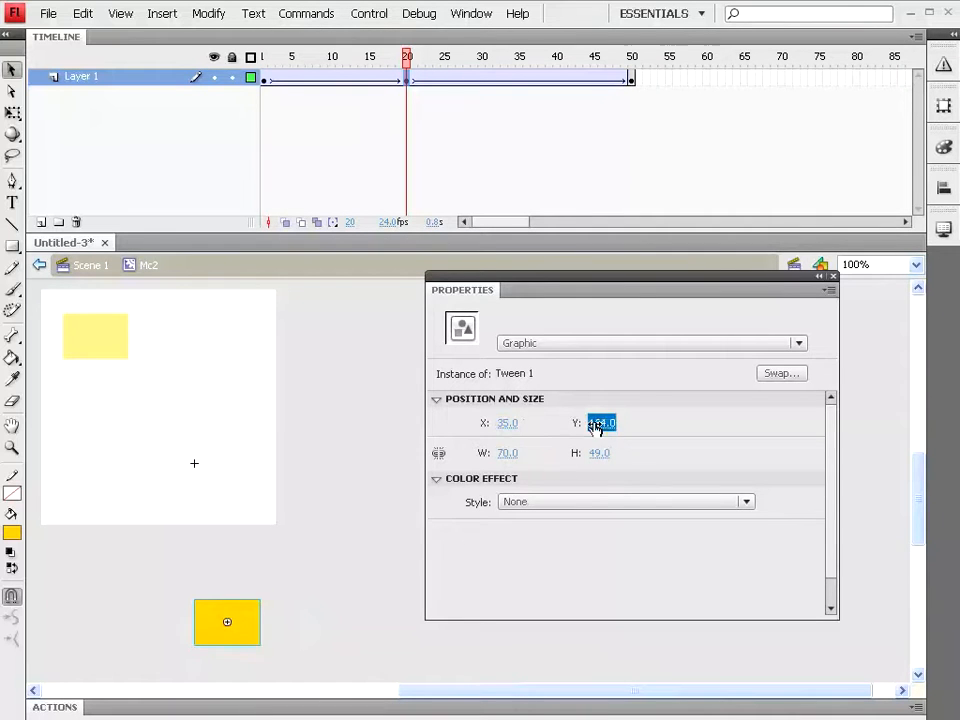
type("22")
key("Return")
left_click_drag(453, 425, 320, 427)
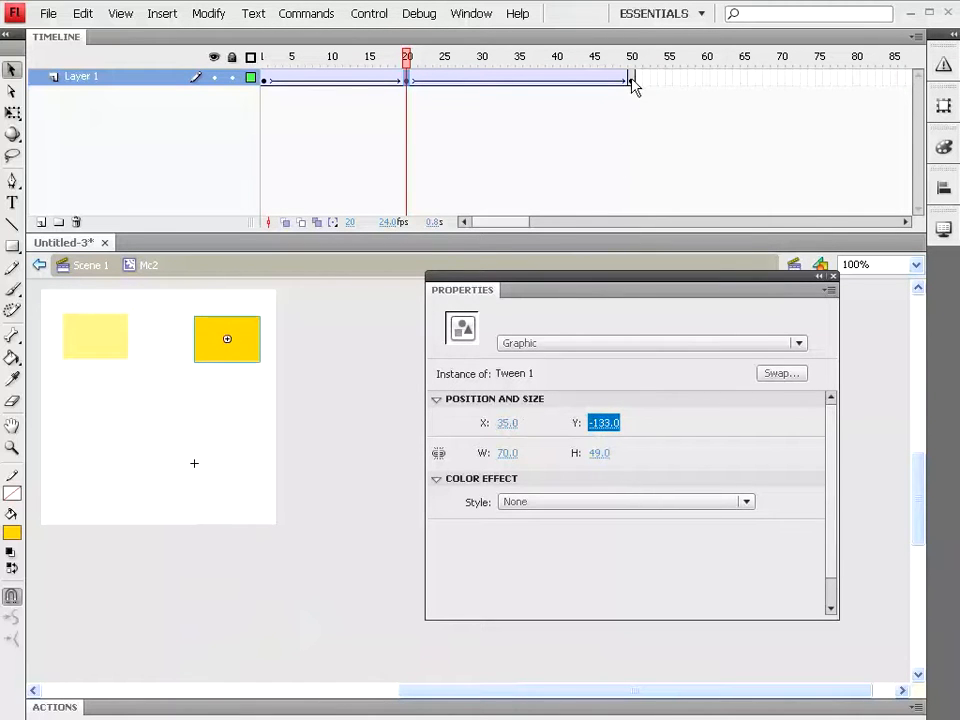
Move the rectangle in frame 50 of Mc2 to X -104, Y -137, over the stage's upper-left corner
left_click(632, 80)
left_click(365, 633)
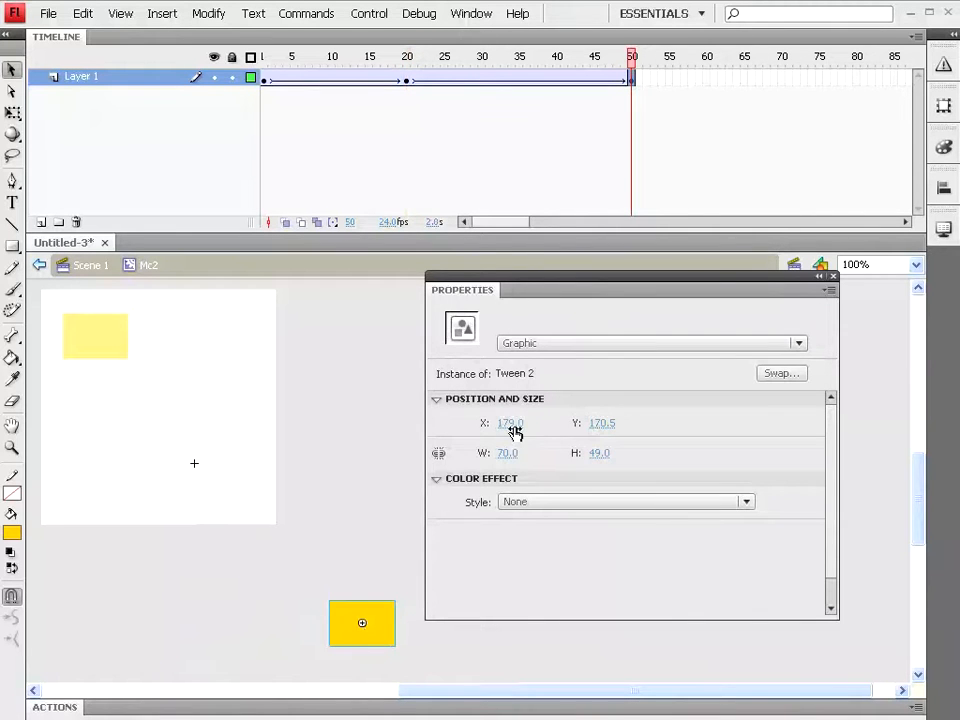
left_click(602, 424)
type("15")
key("Return")
left_click_drag(447, 422, 325, 431)
left_click_drag(508, 423, 253, 431)
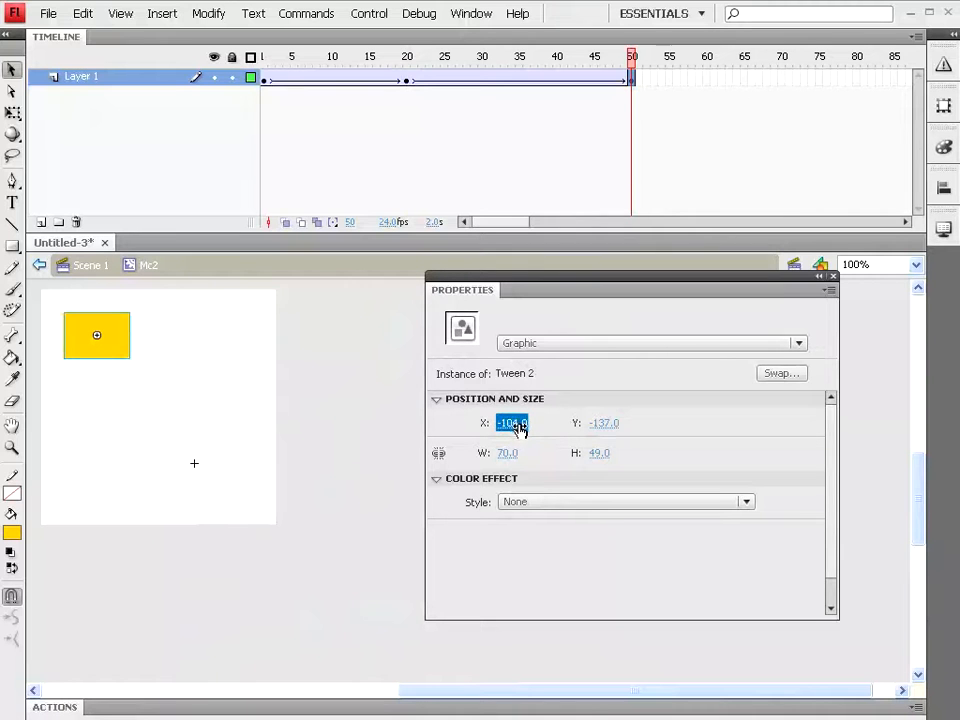
Return to Scene 1, check which symbol each rectangle instance uses, and test the movie with both clips
left_click(88, 266)
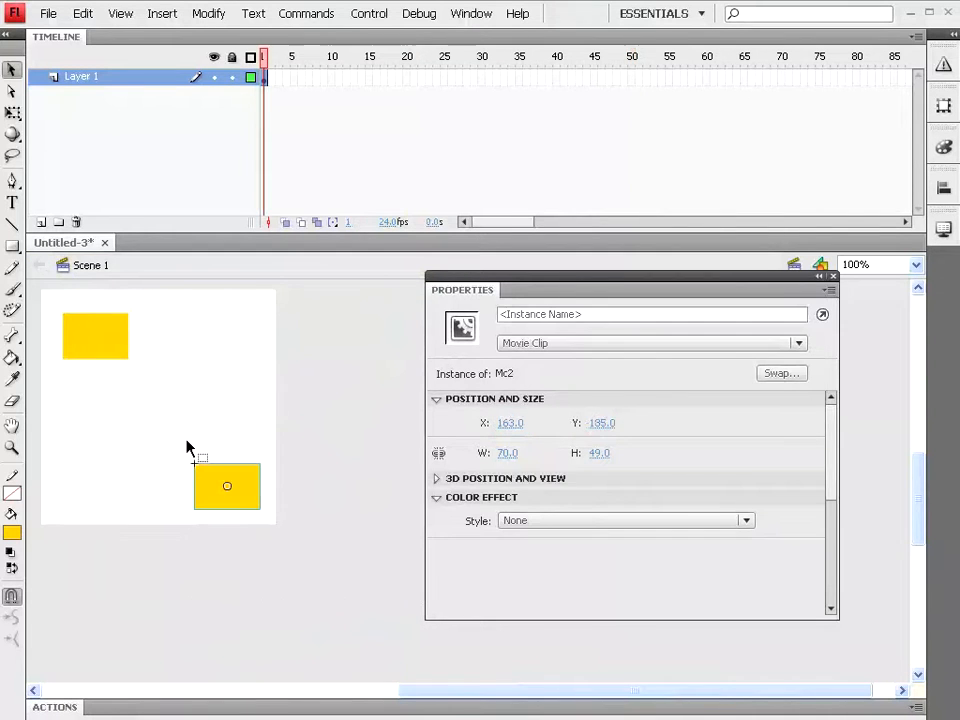
left_click(88, 334)
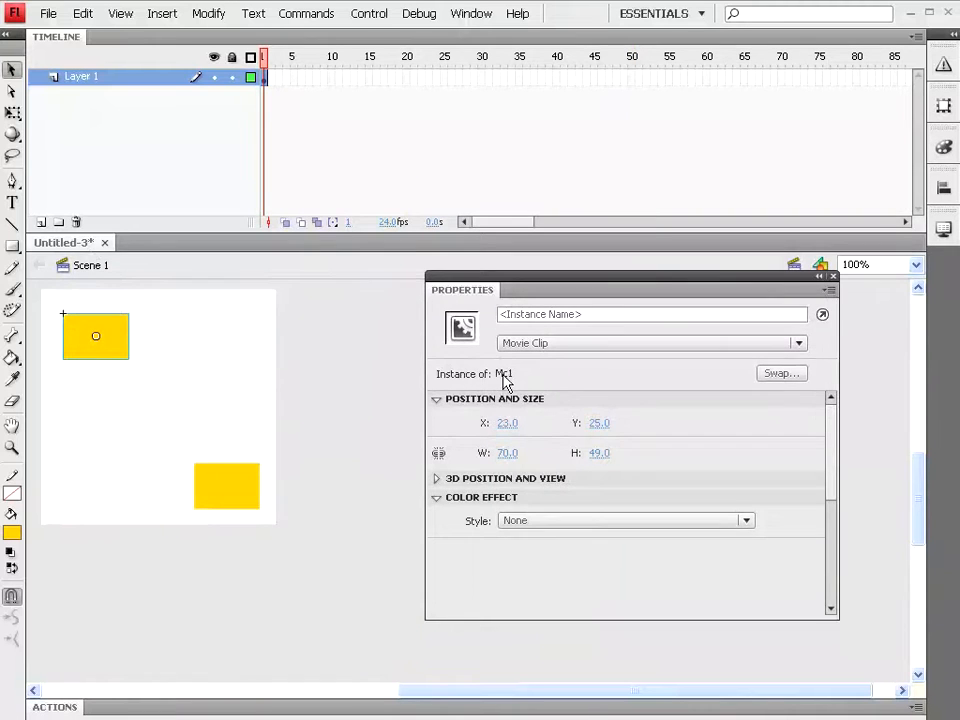
left_click(222, 500)
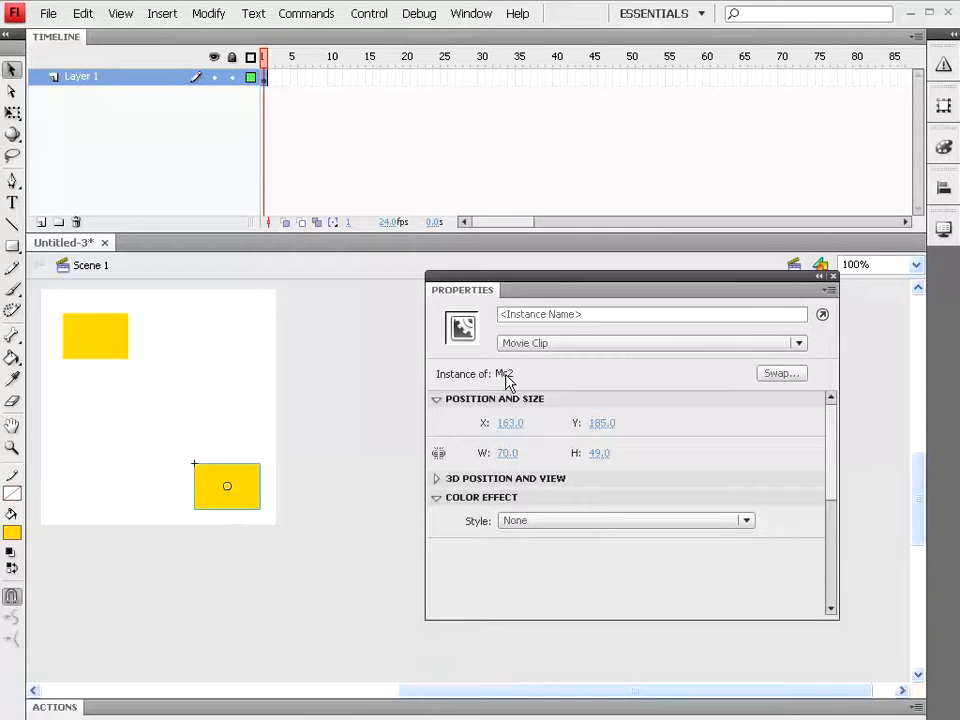
left_click(370, 16)
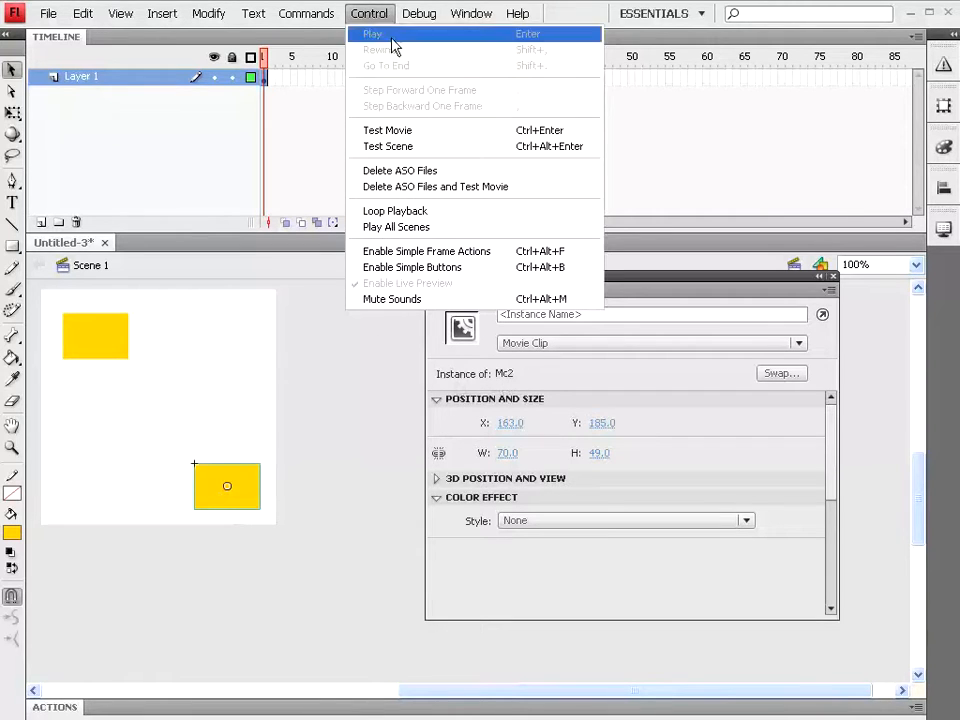
left_click(395, 136)
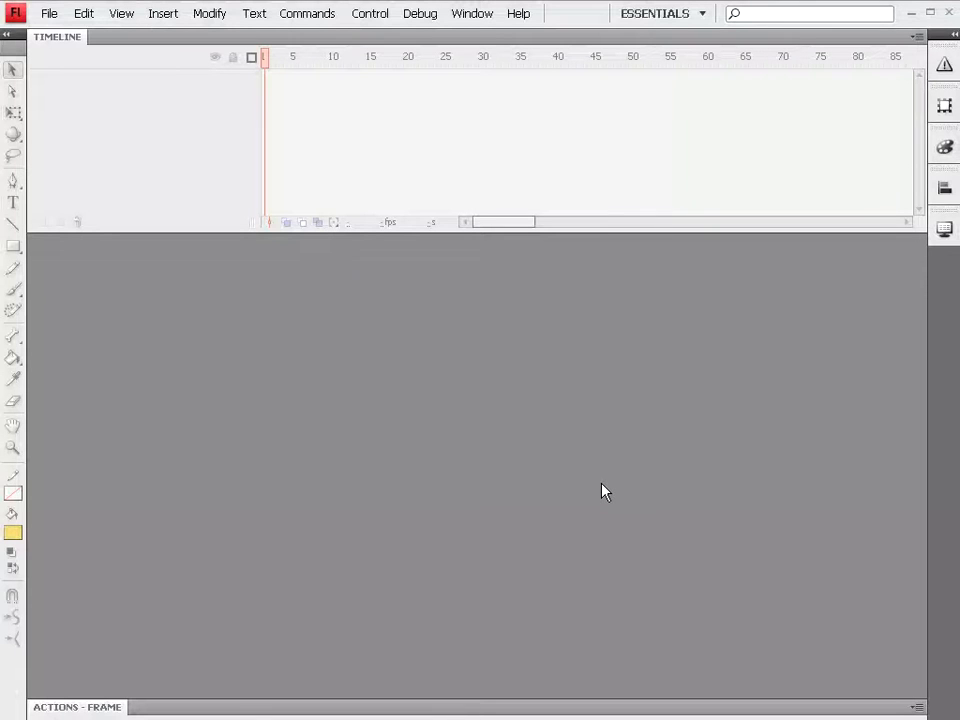
Create a new document from the 250 x 250 Square Pop-Up Banner advertising template
left_click(49, 14)
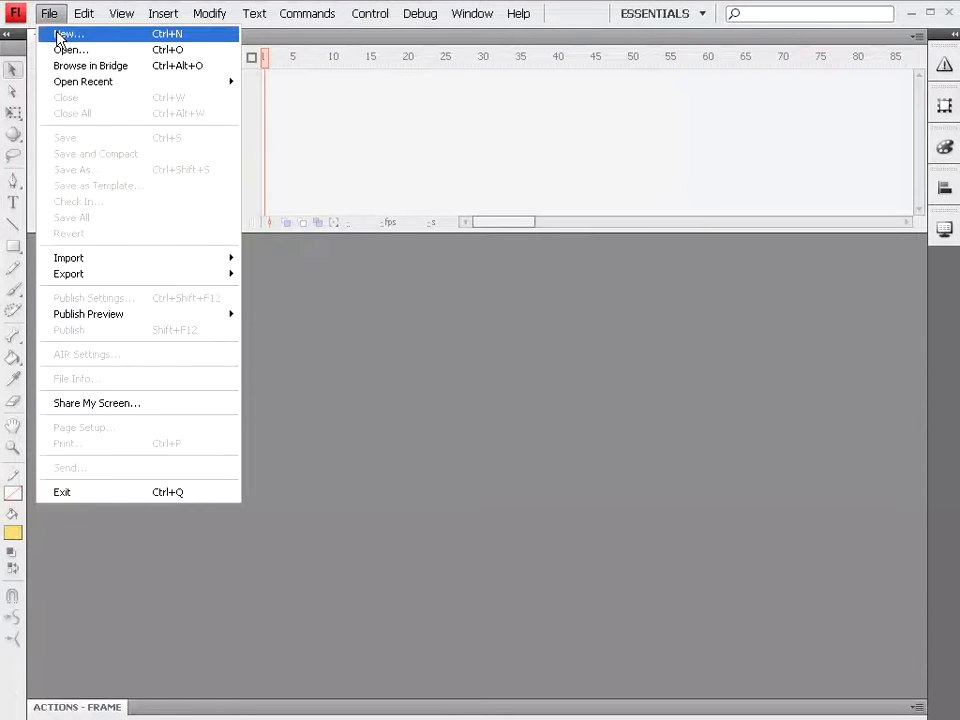
left_click(60, 34)
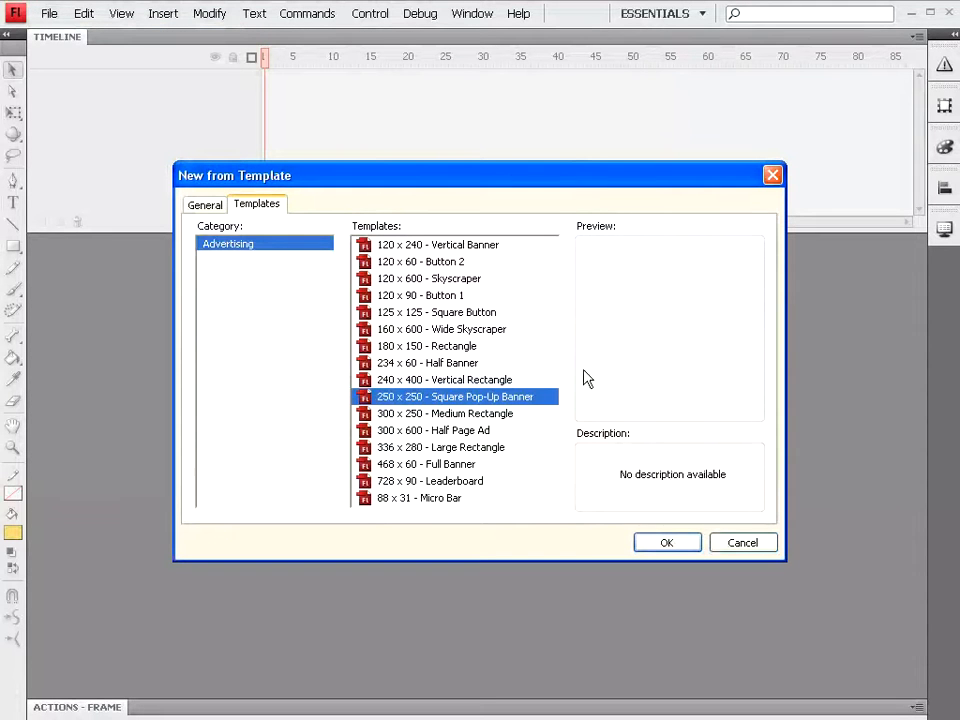
left_click(668, 542)
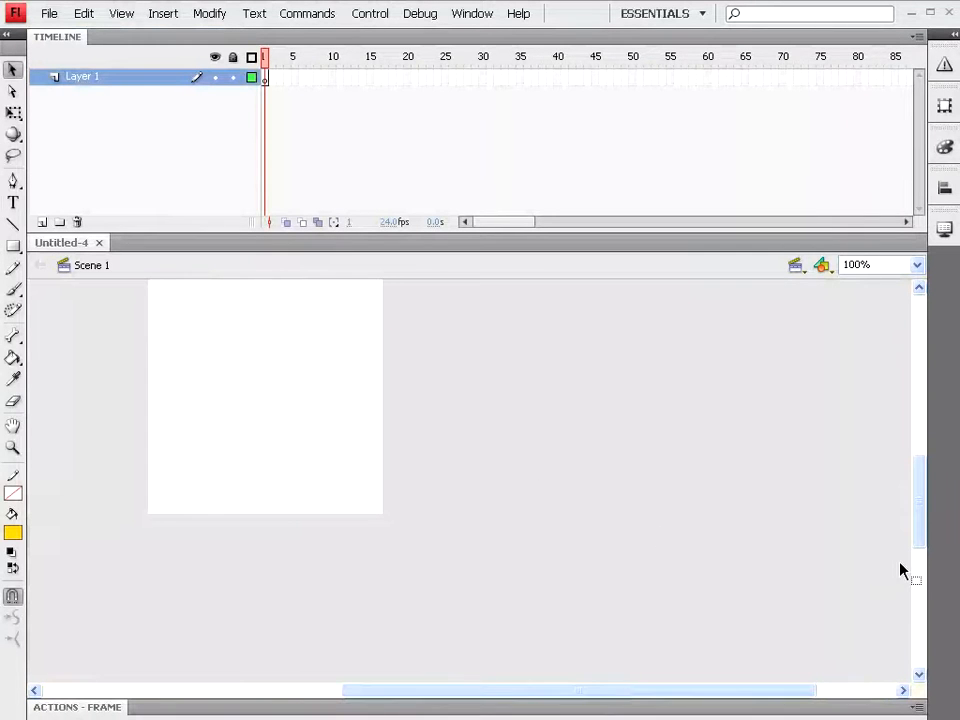
mouse_move(921, 540)
left_mouse_down()
mouse_move(923, 525)
mouse_move(925, 540)
left_mouse_up()
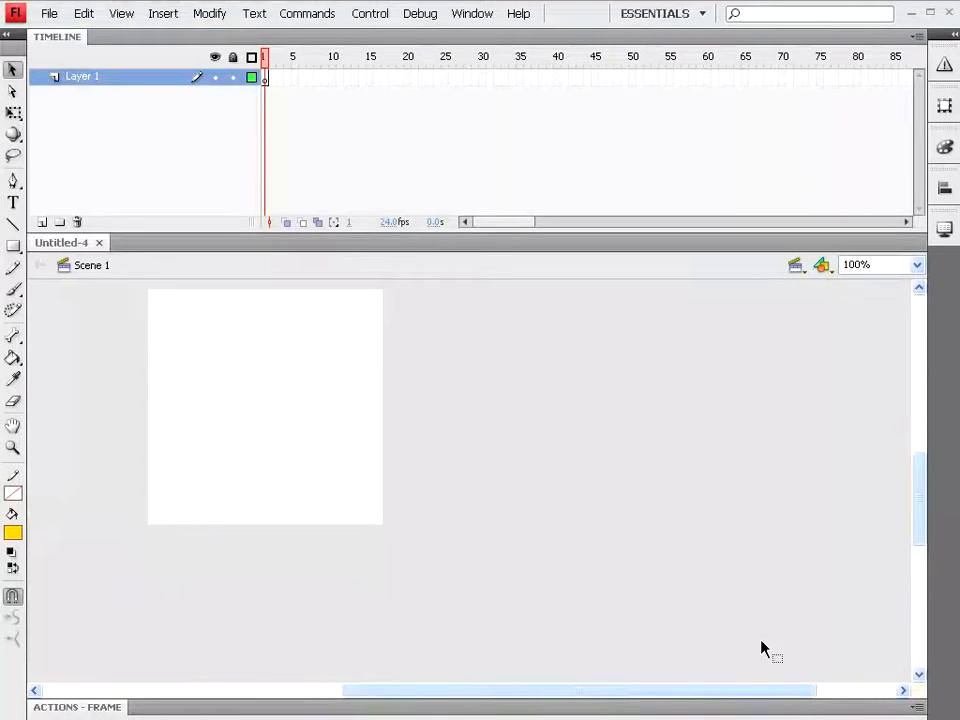
left_click_drag(660, 691, 718, 691)
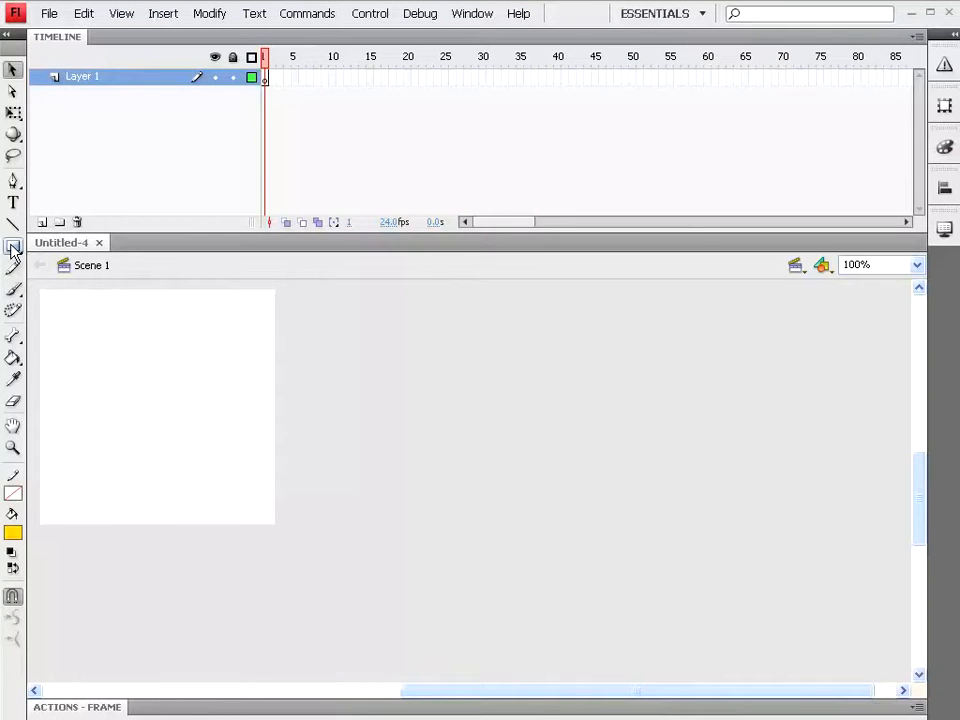
Place a Button component from the User Interface components near the stage's upper-left corner, at about X 13, Y 25
left_click(471, 15)
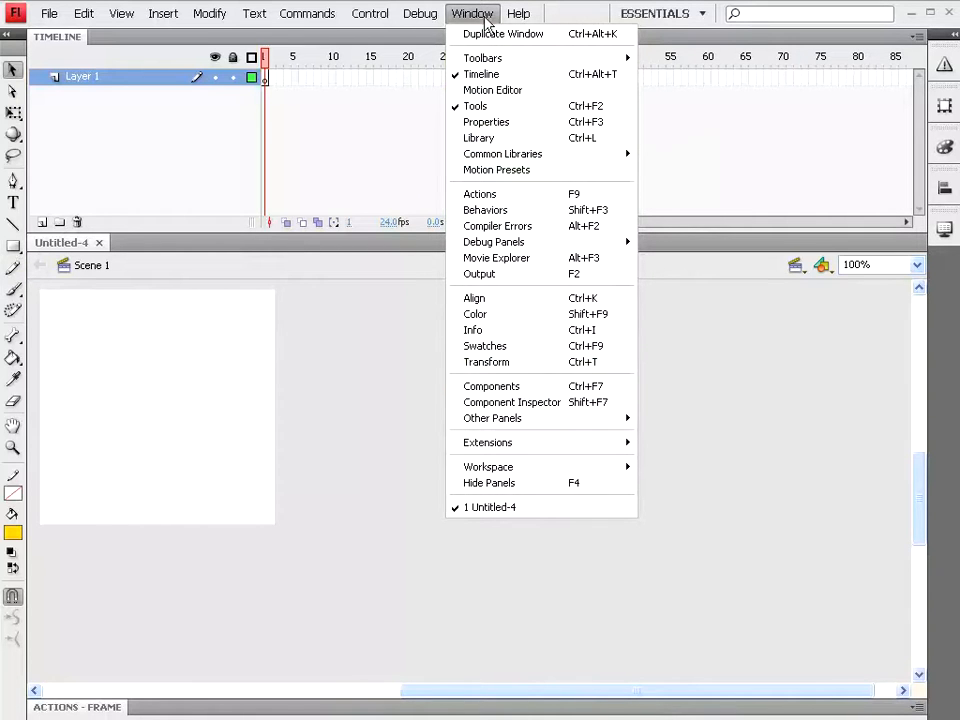
left_click(496, 389)
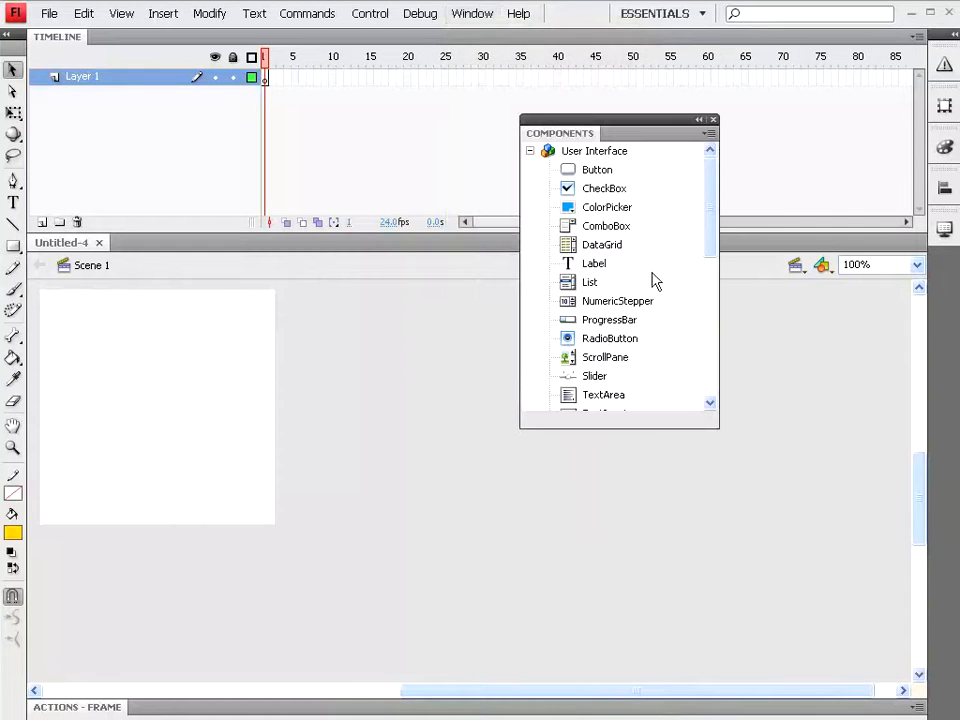
left_click(577, 176)
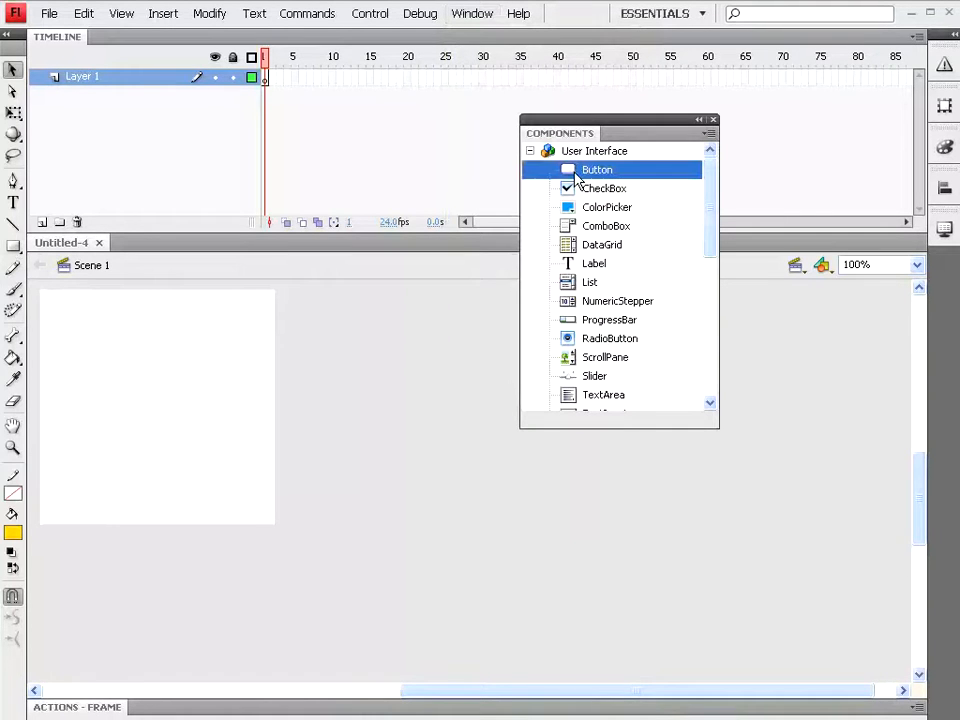
key("ctrl+F7")
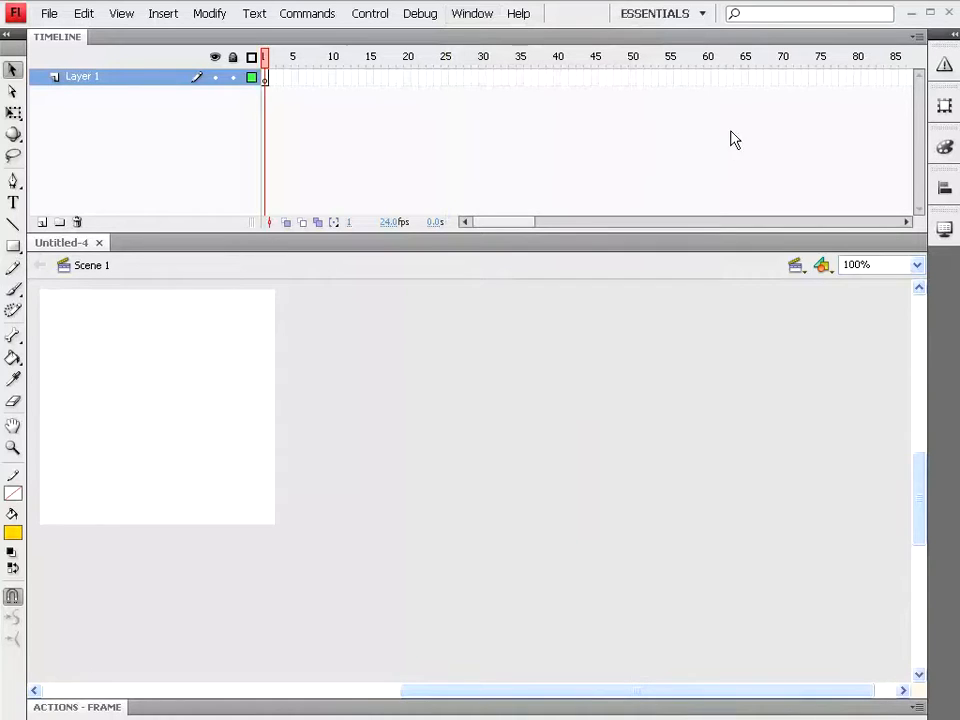
key("ctrl+F7")
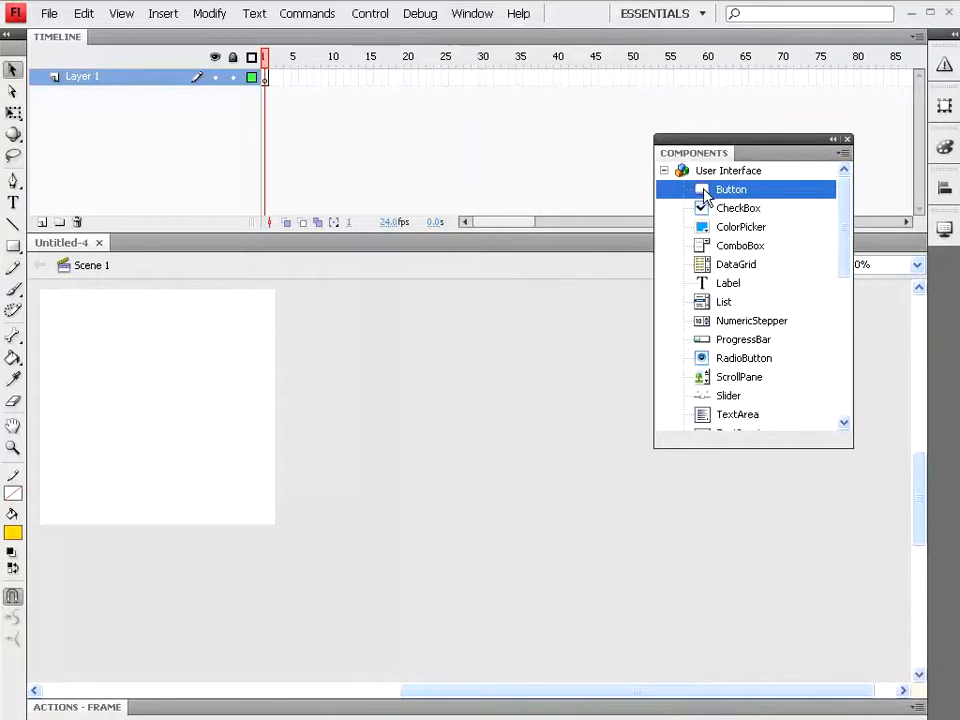
left_click_drag(330, 318, 100, 328)
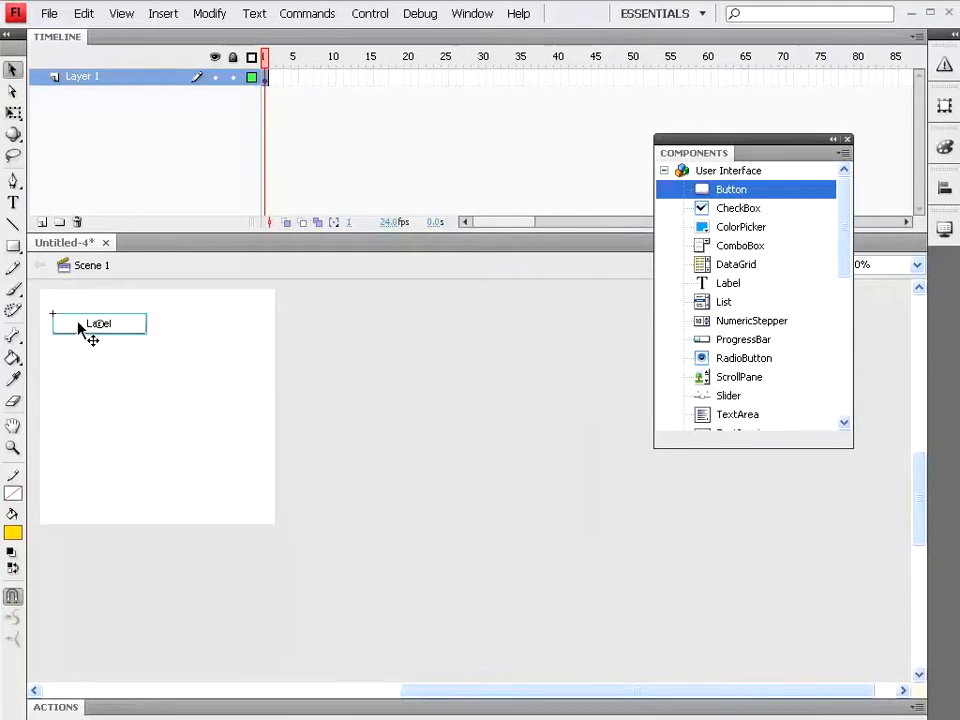
Show the properties of the placed Button component, checking the document's properties in between
left_click(474, 14)
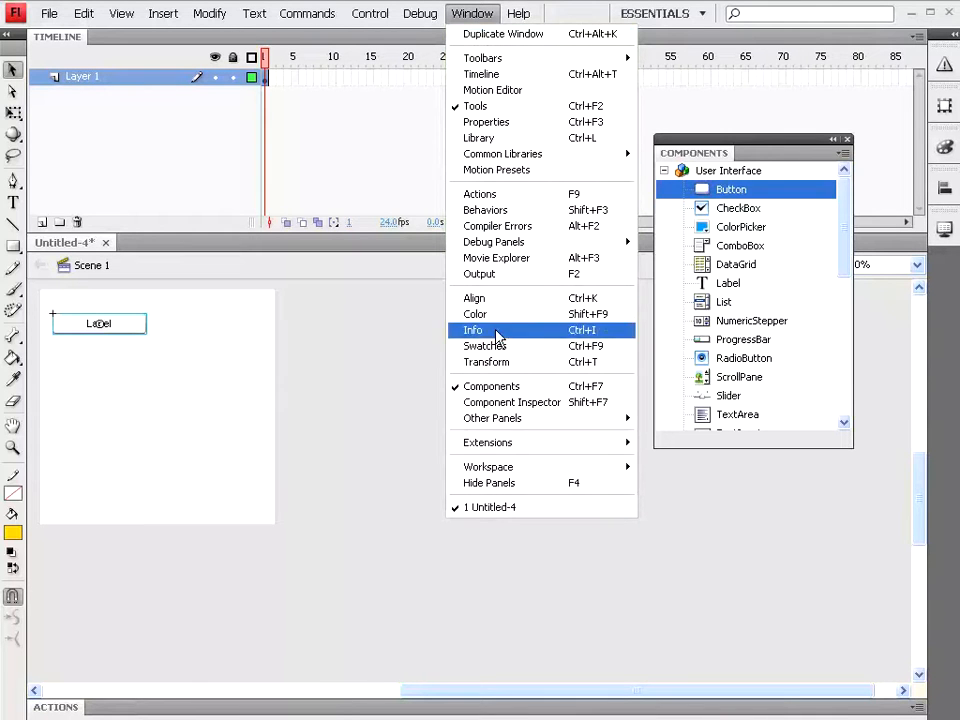
left_click(505, 123)
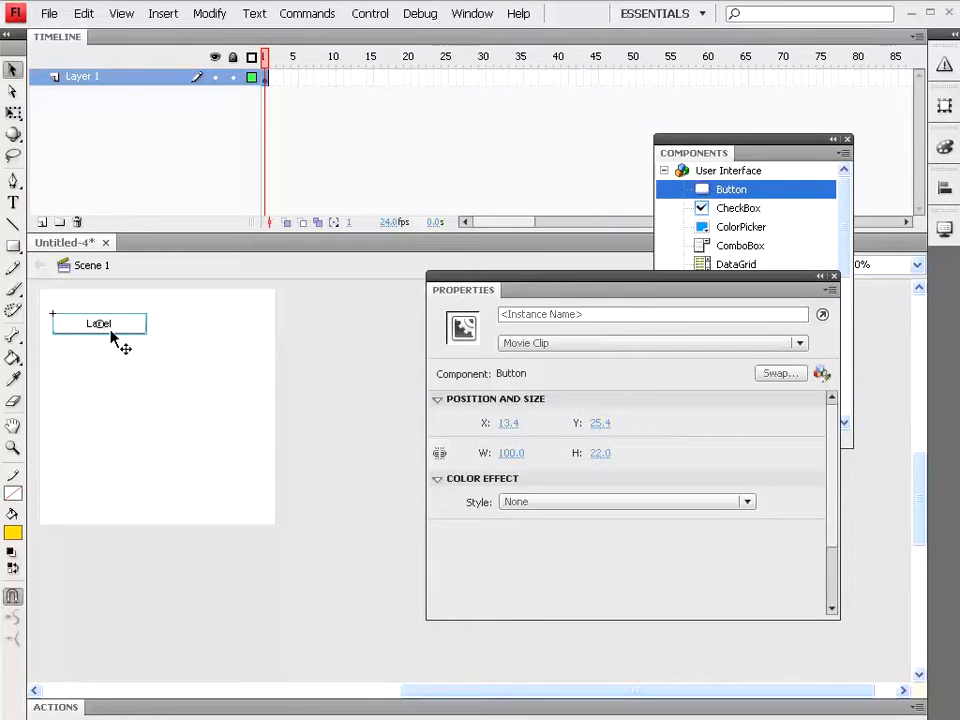
left_click(124, 383)
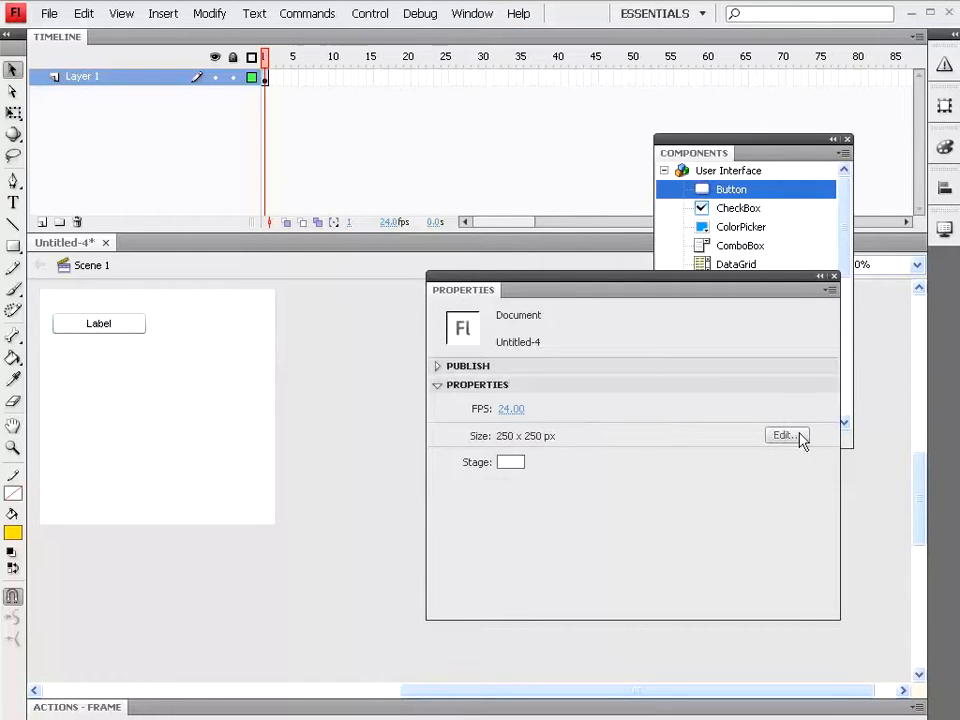
left_click(100, 328)
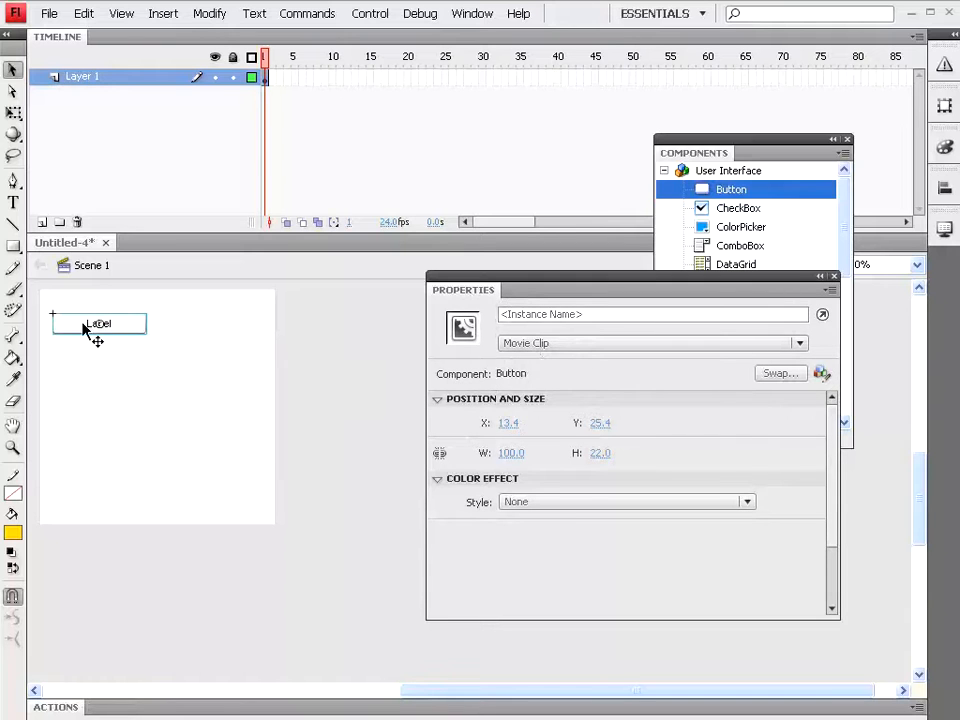
Inspect the Button component's parameters and set its label to Go To My Web Site
left_click(821, 374)
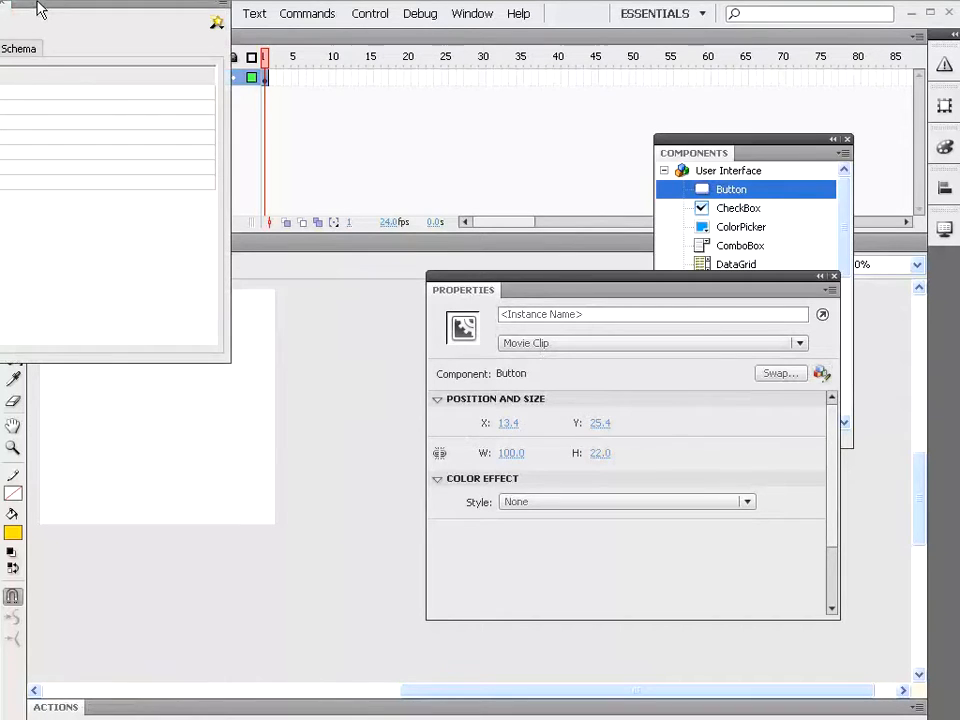
left_click_drag(36, 4, 86, 24)
left_click_drag(255, 129, 349, 169)
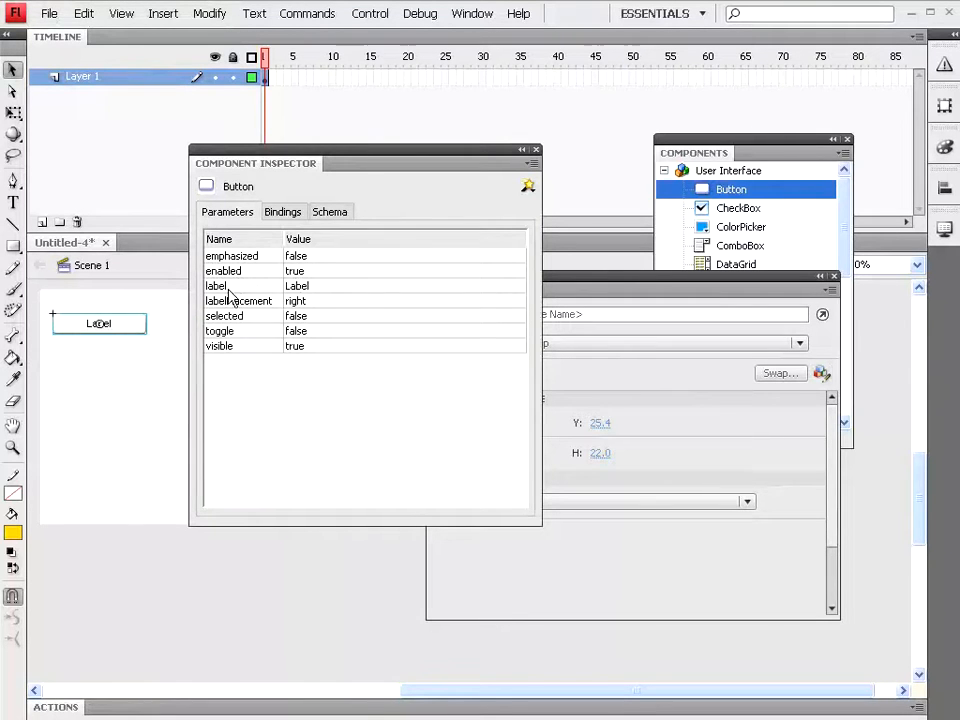
left_click(340, 286)
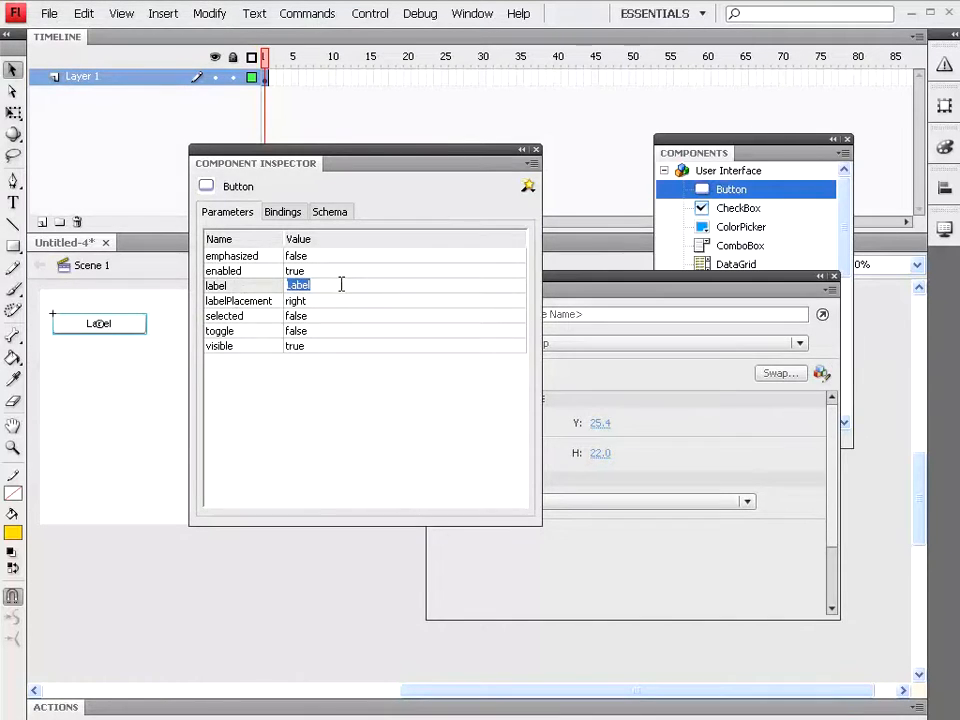
type("Go To My Web Site")
key("Return")
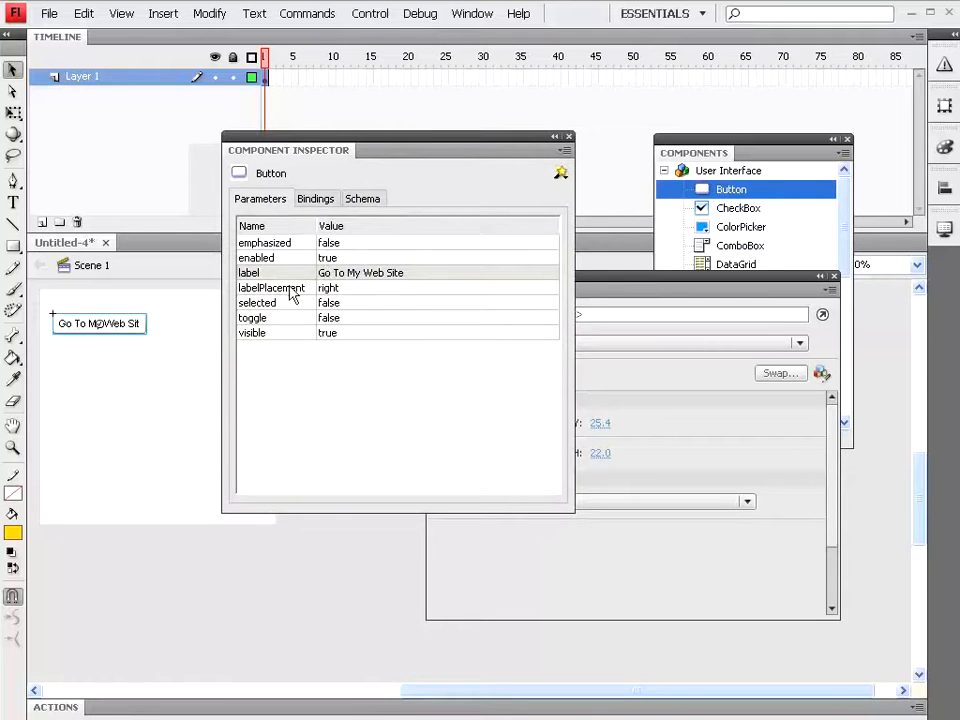
Set the button's labelPlacement parameter to top
left_click(330, 288)
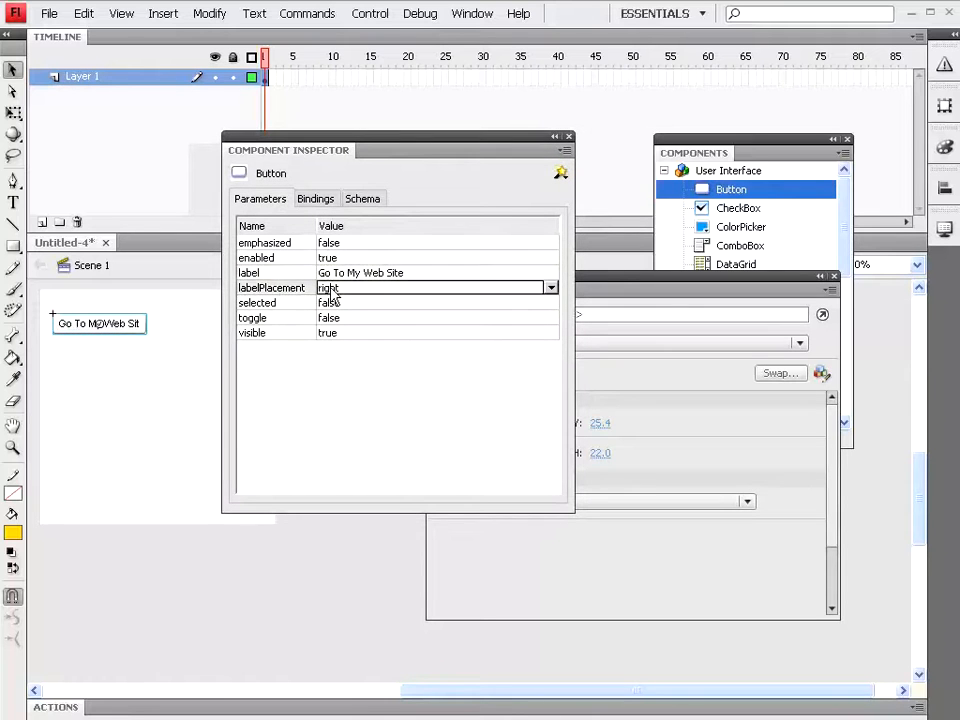
left_click(554, 288)
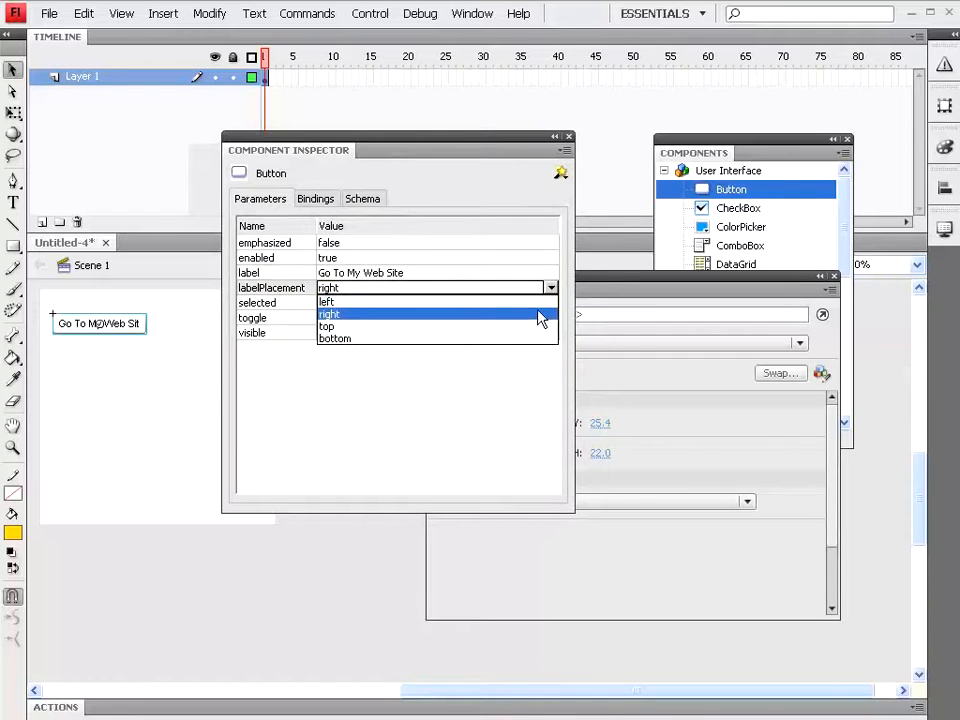
left_click(538, 326)
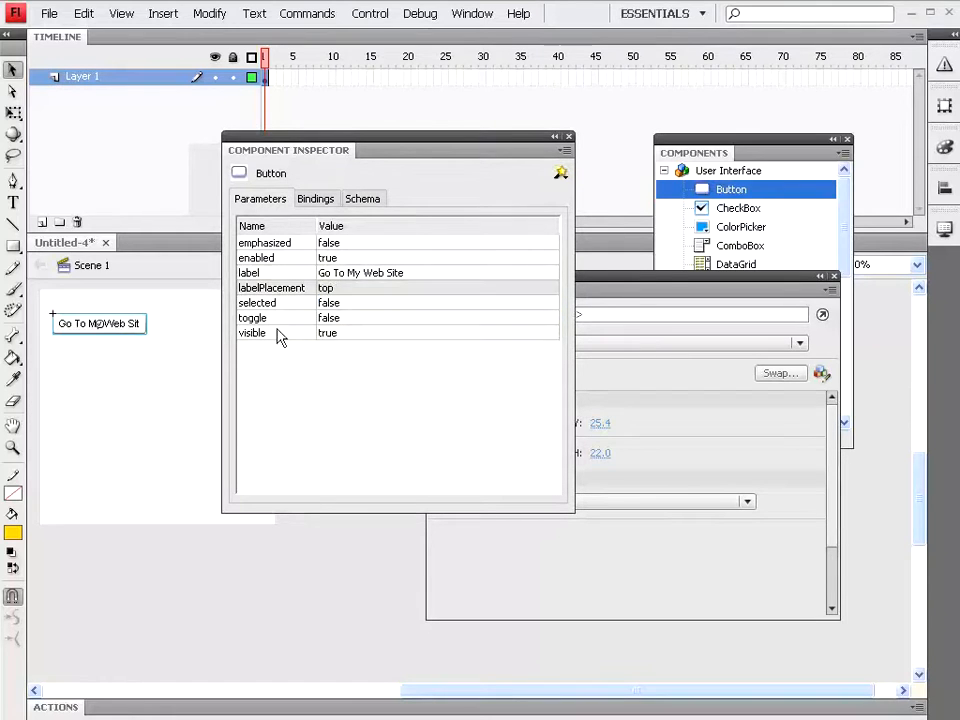
Set the button's visible parameter to false, and restore it to true
left_click(349, 338)
left_click(551, 333)
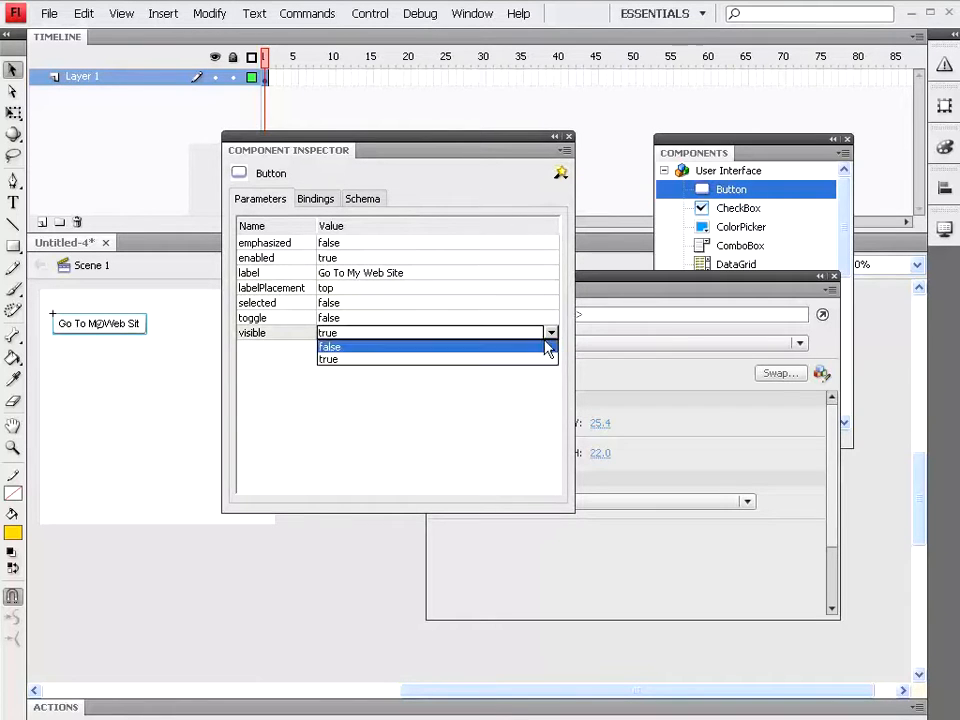
left_click(535, 347)
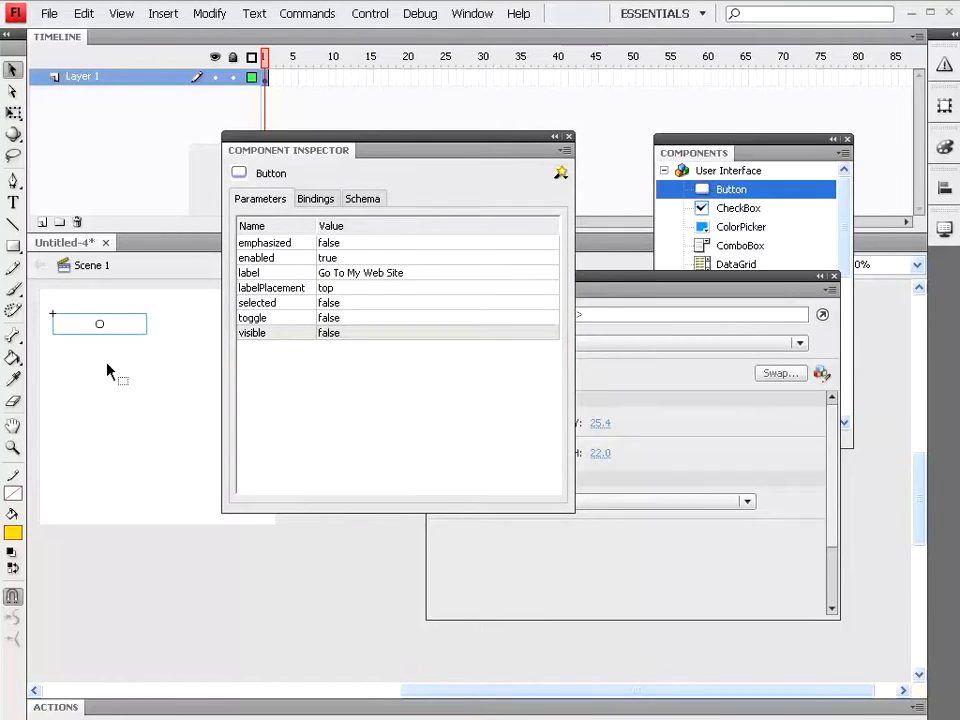
left_click(490, 335)
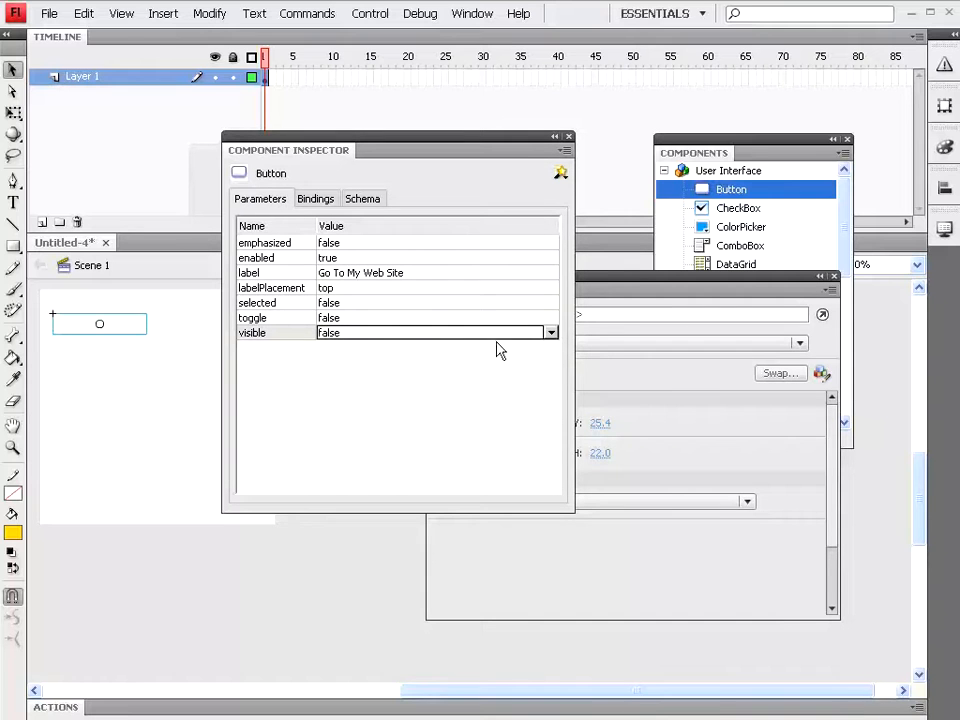
left_click(551, 333)
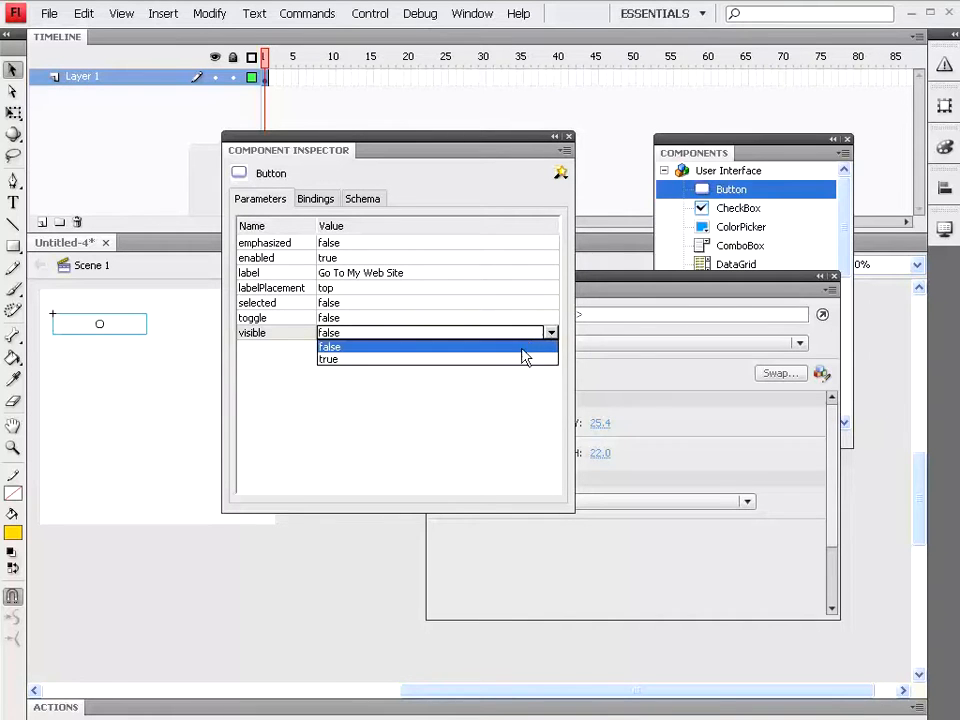
left_click(530, 359)
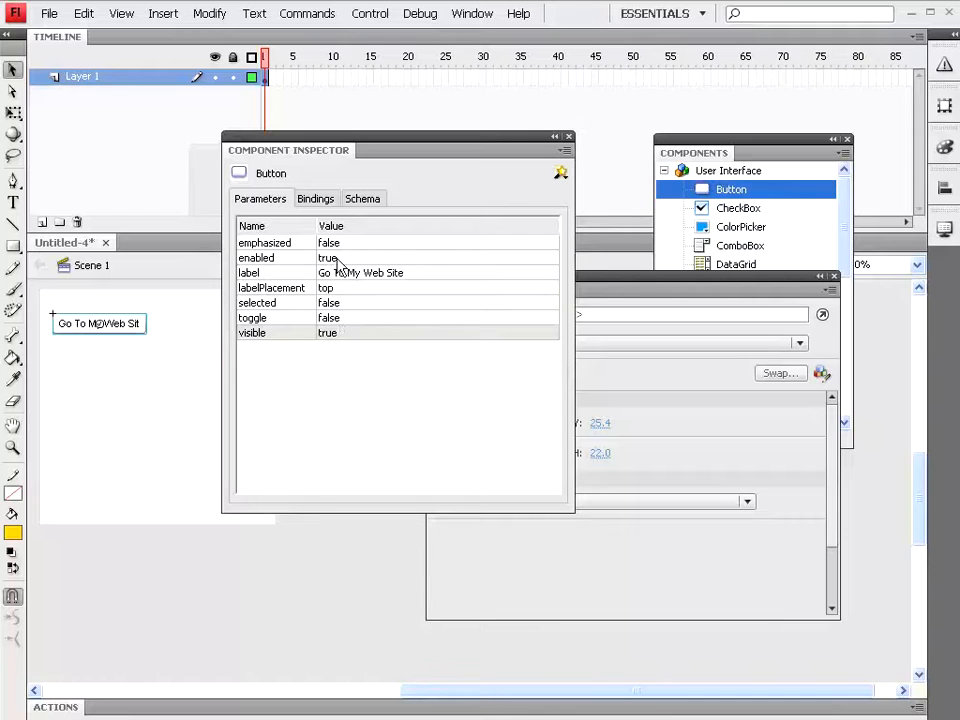
Look over the button's bindings and schema, return to its parameters and close the Component Inspector
left_click(317, 200)
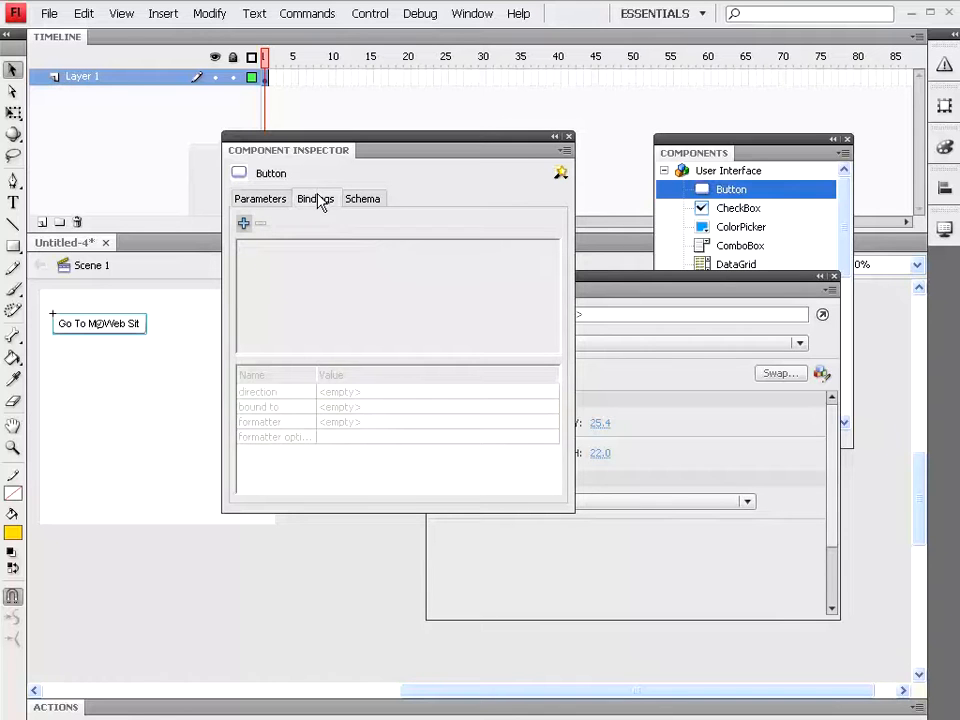
left_click(364, 199)
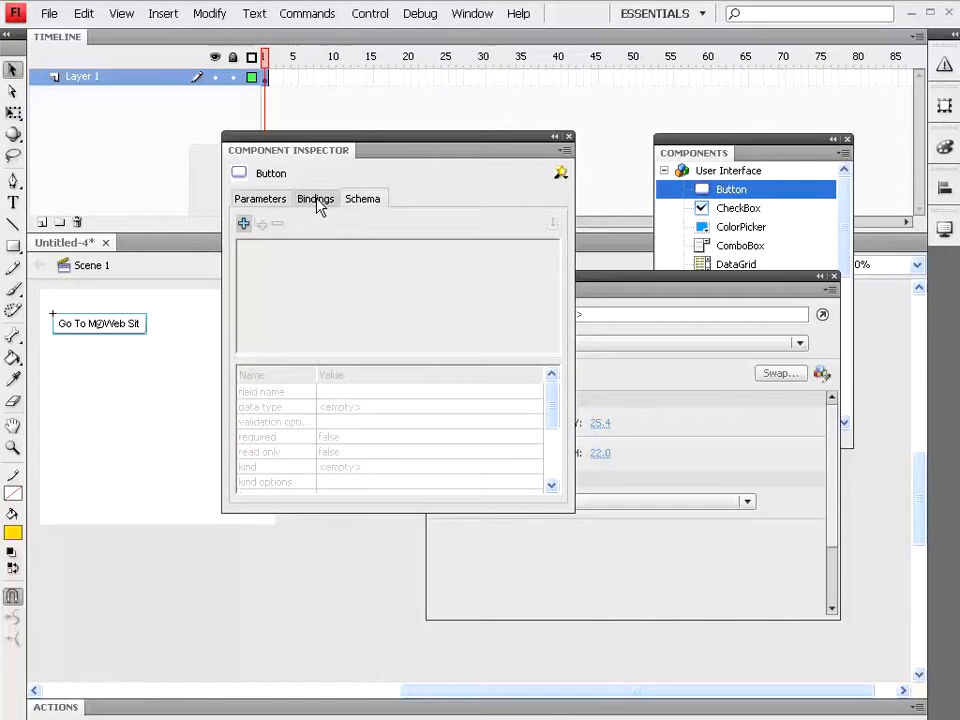
left_click(270, 202)
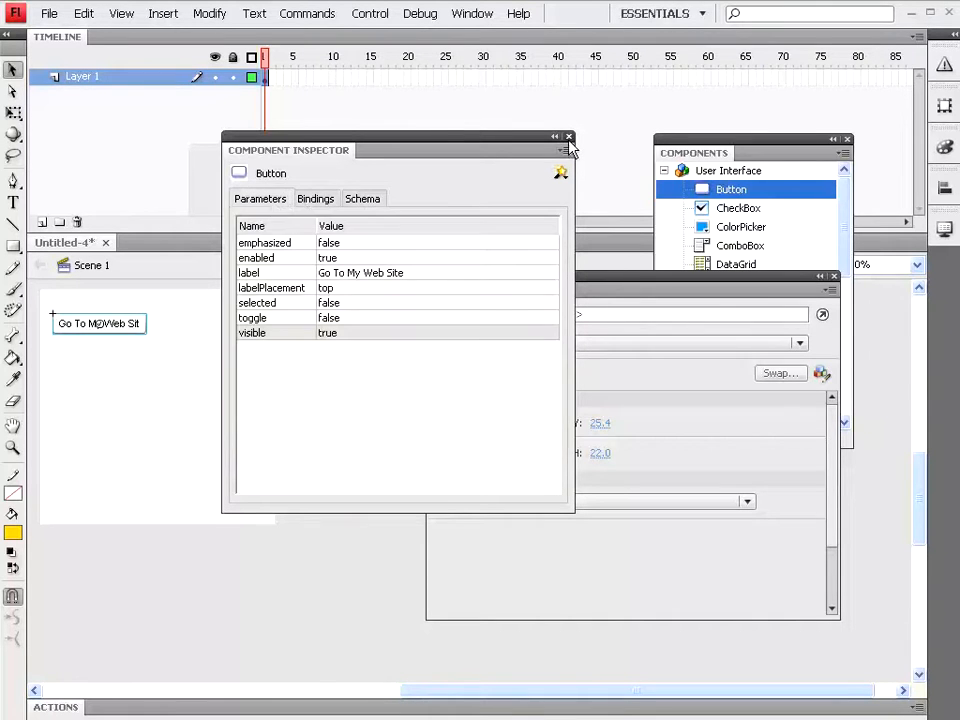
left_click(568, 139)
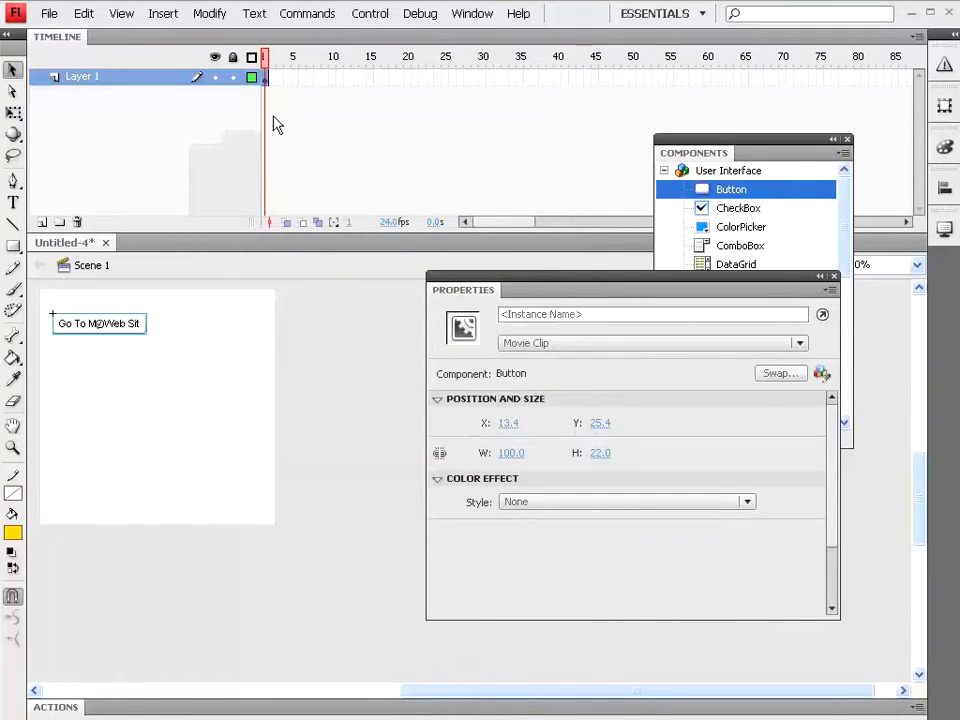
Test the movie to preview the labelled button, and close the preview
left_click(388, 18)
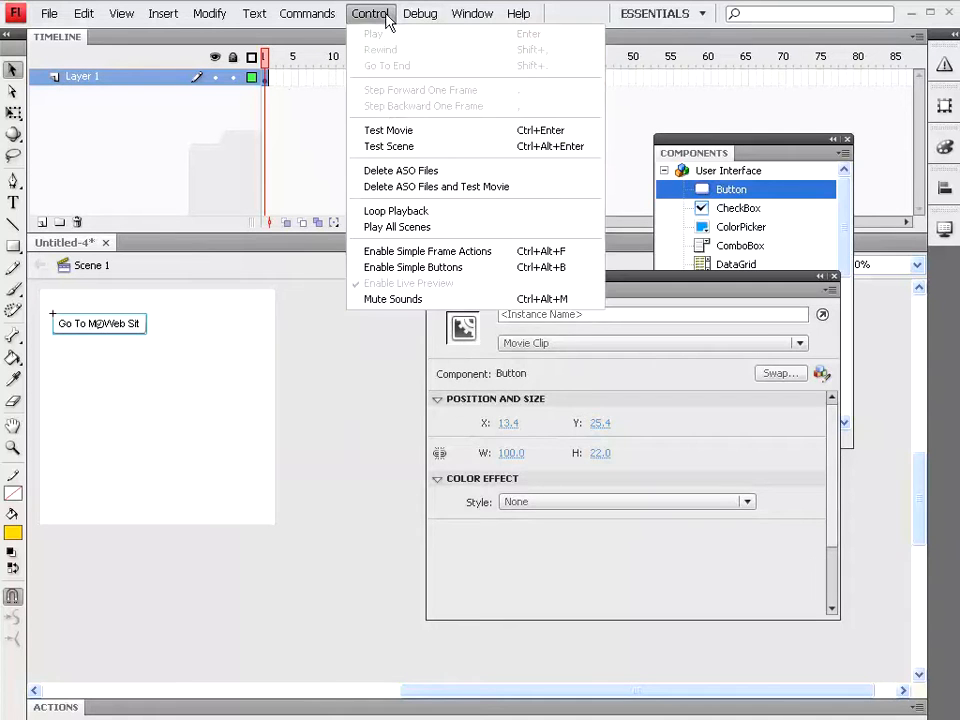
left_click(390, 133)
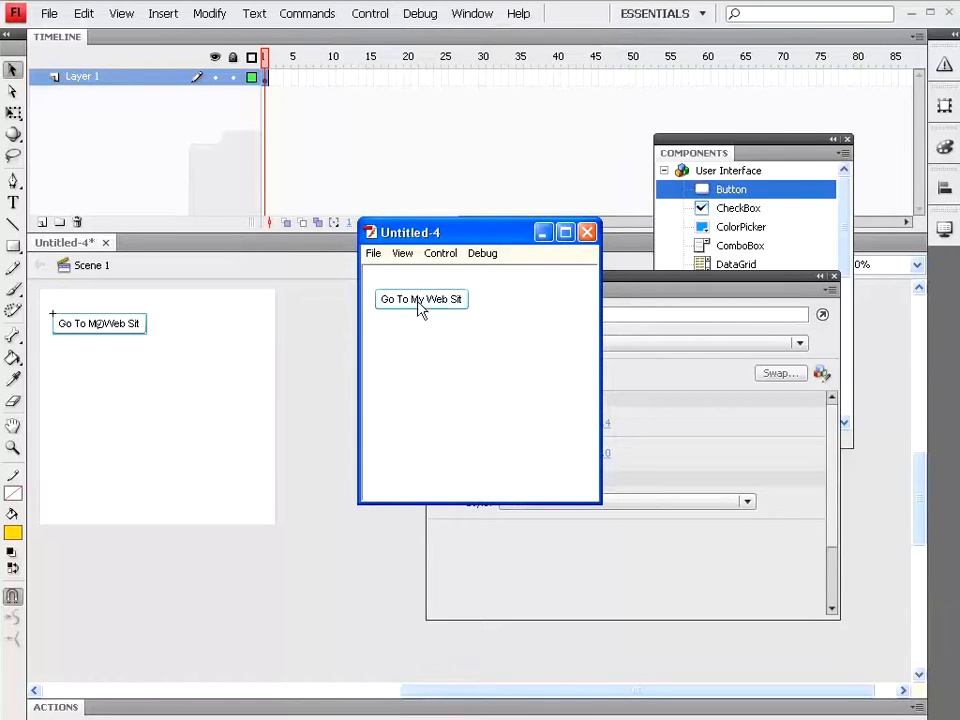
left_click(587, 233)
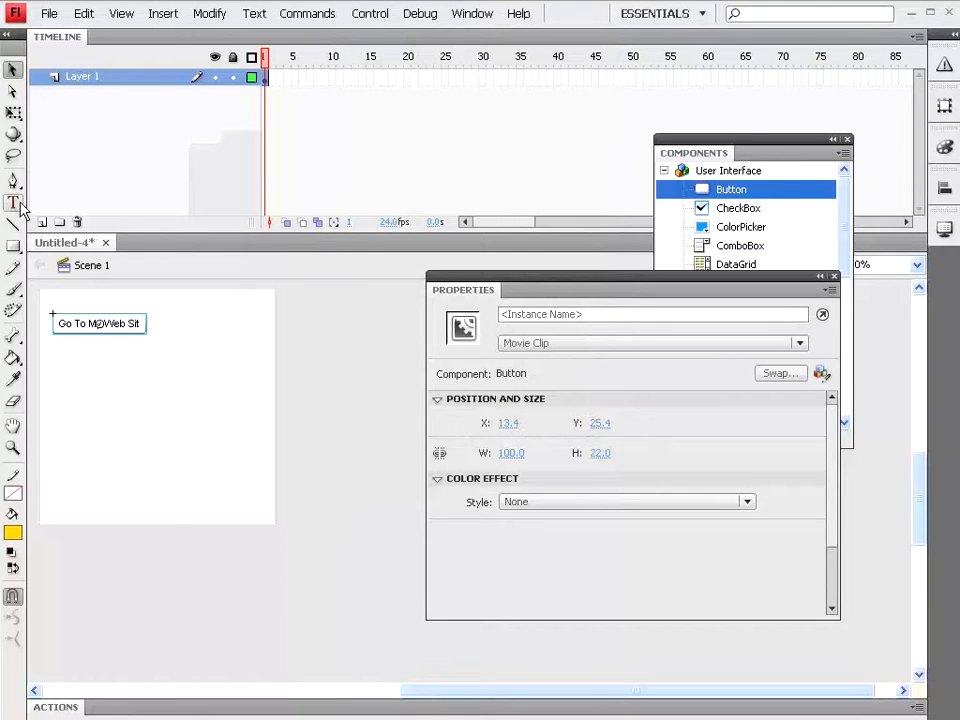
Draw a yellow rectangle without stroke, about 182 x 33 px, on the stage below the Go To My Web Sit button
left_click(13, 246)
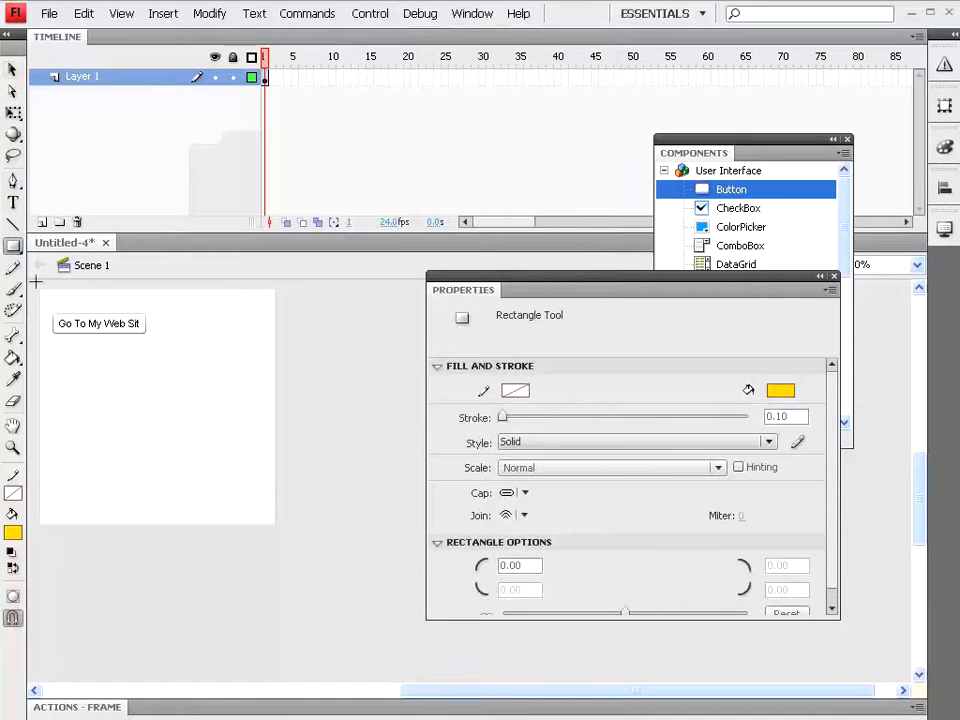
left_click(14, 250)
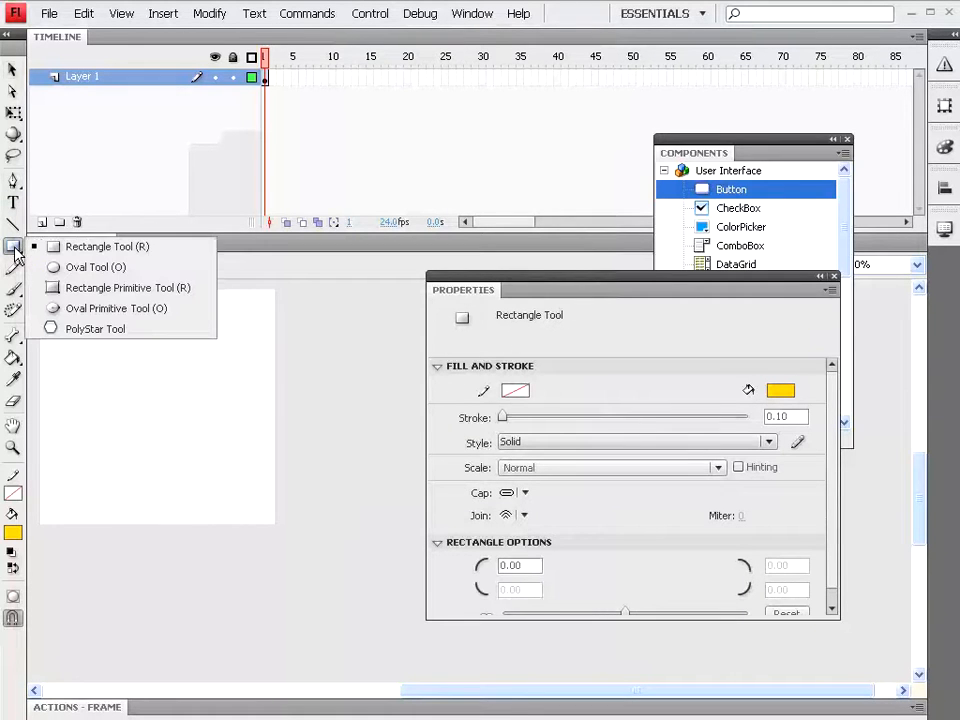
key("Escape")
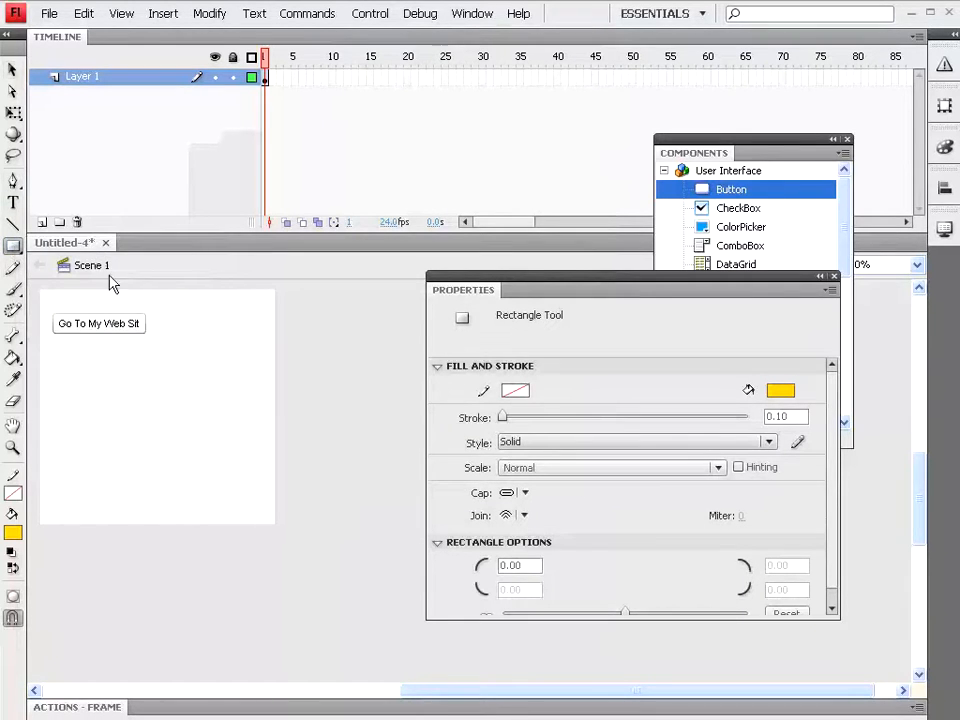
left_click_drag(71, 384, 240, 413)
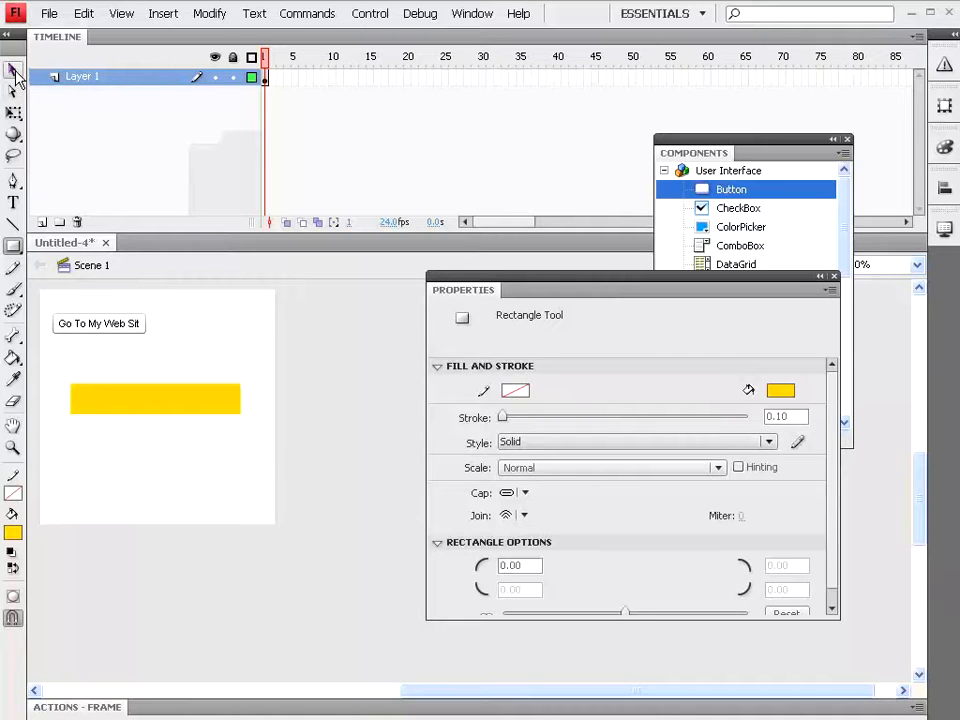
left_click(13, 70)
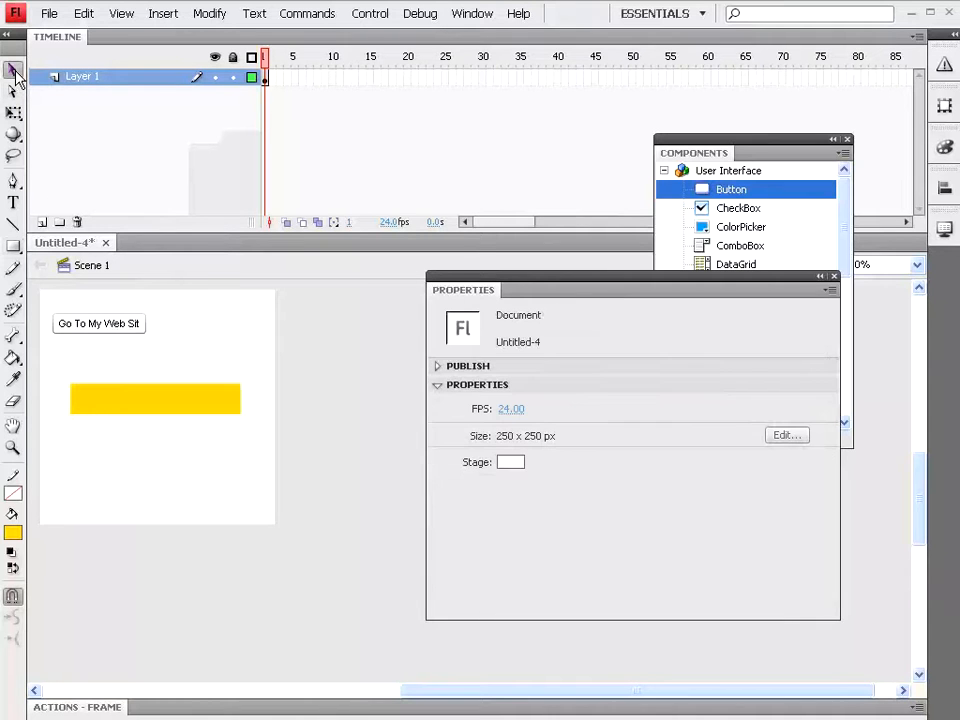
Convert the yellow rectangle to a Button symbol named Btn1
left_click(163, 409)
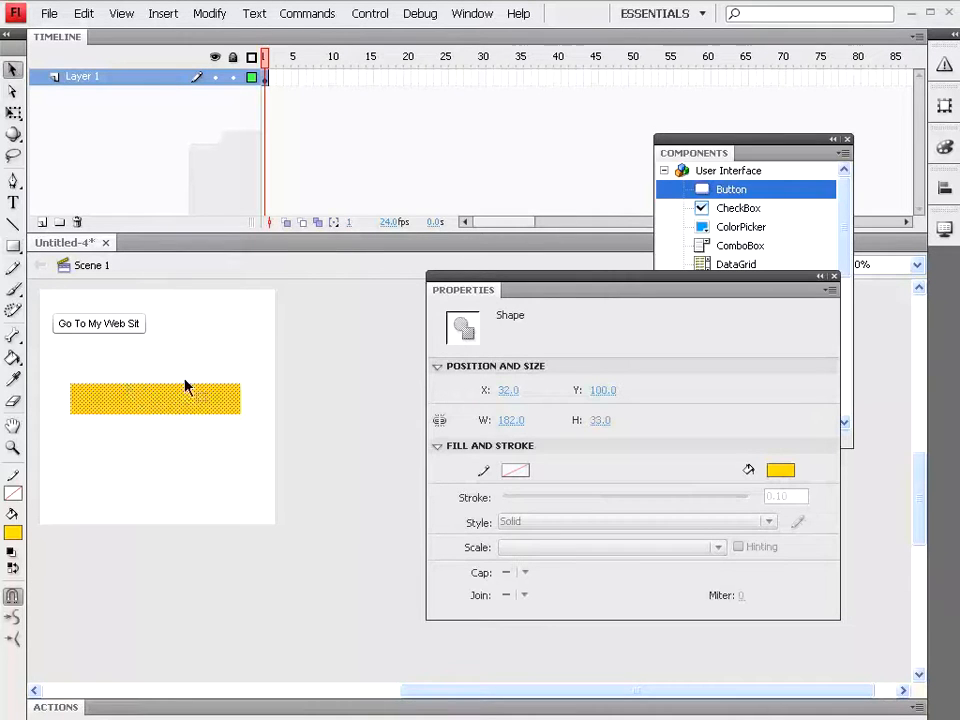
left_click(212, 14)
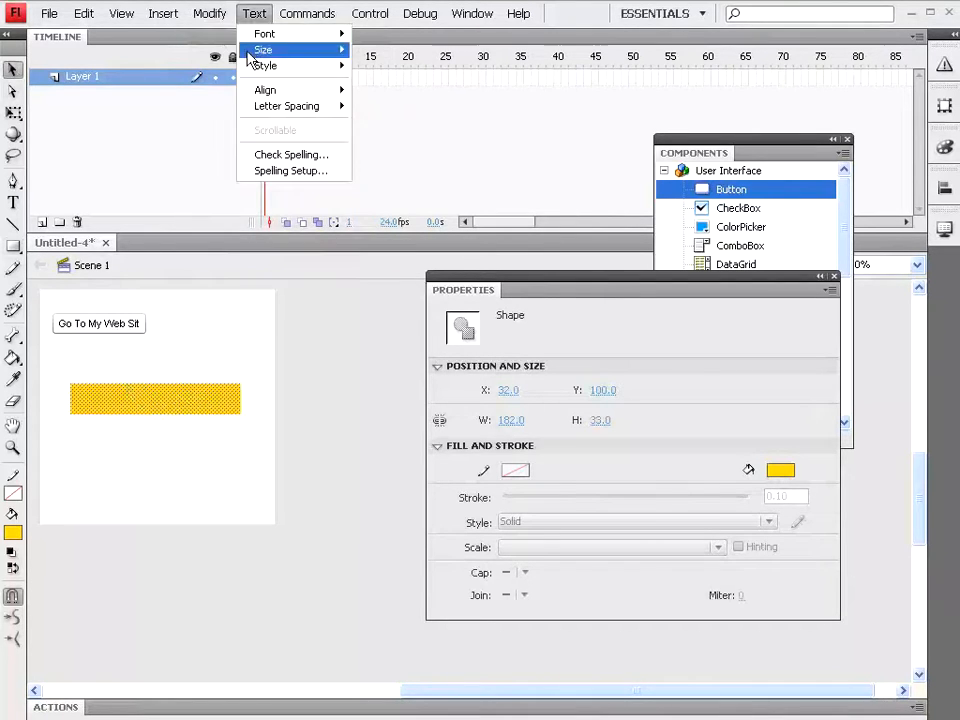
left_click(218, 60)
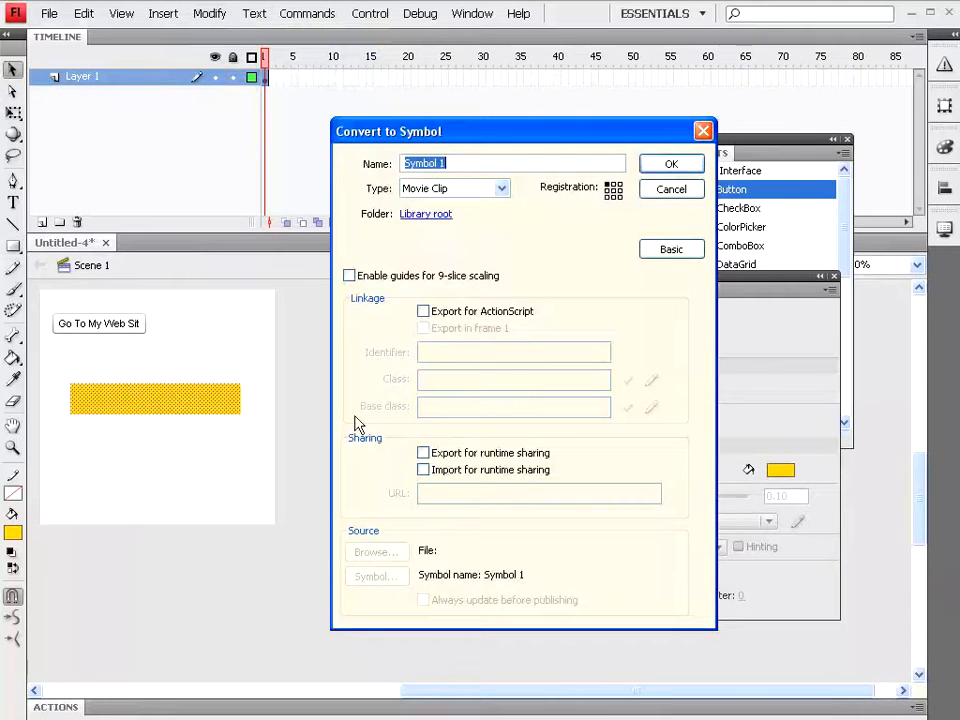
left_click(502, 189)
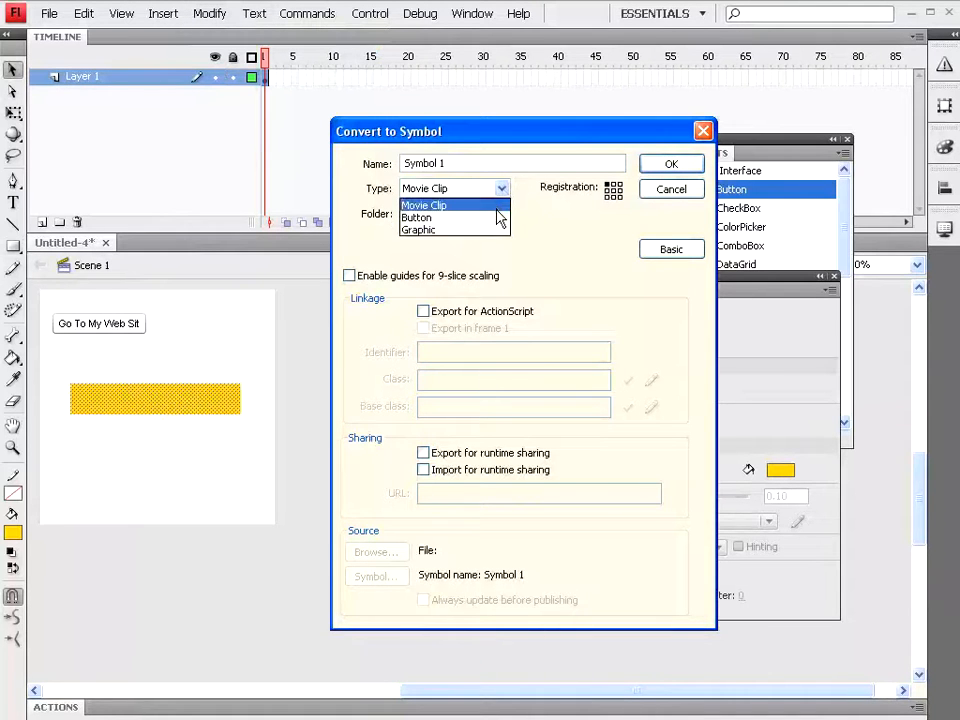
left_click(500, 217)
left_click_drag(456, 163, 338, 175)
type("Btn1")
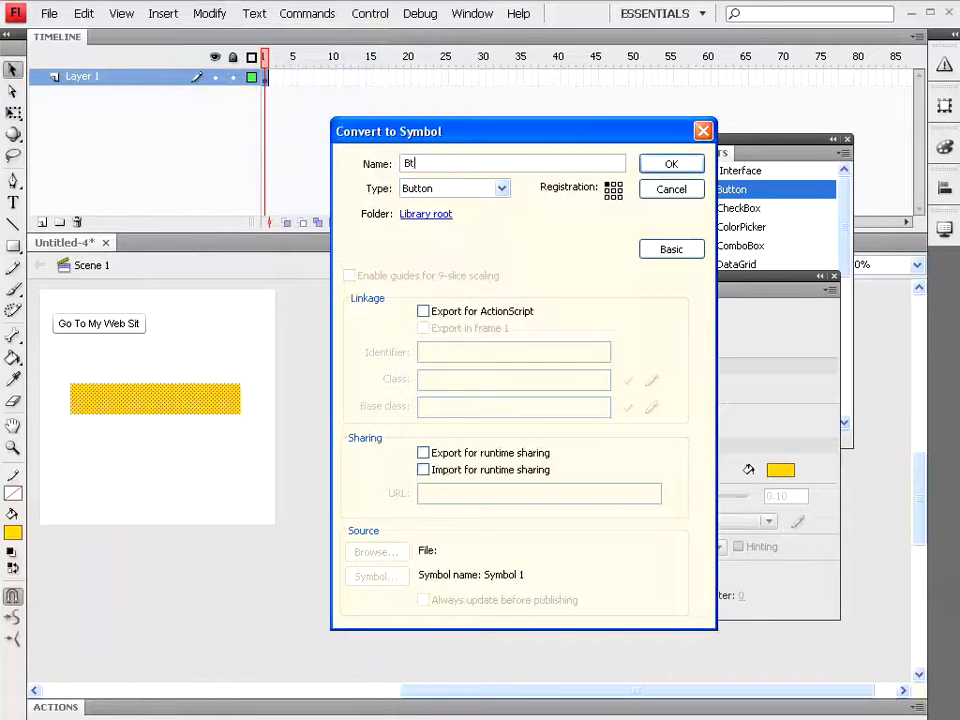
left_click(673, 167)
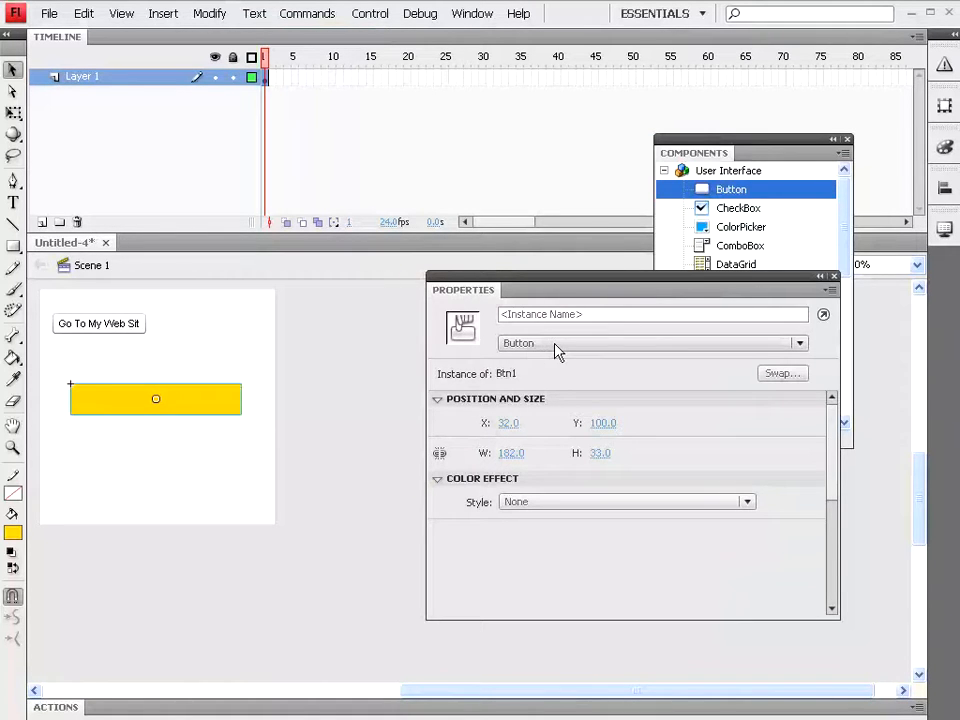
Open the Btn1 symbol for editing and insert a keyframe in its Over frame
double_click(152, 401)
left_click(312, 77)
left_click(343, 78)
left_click(311, 78)
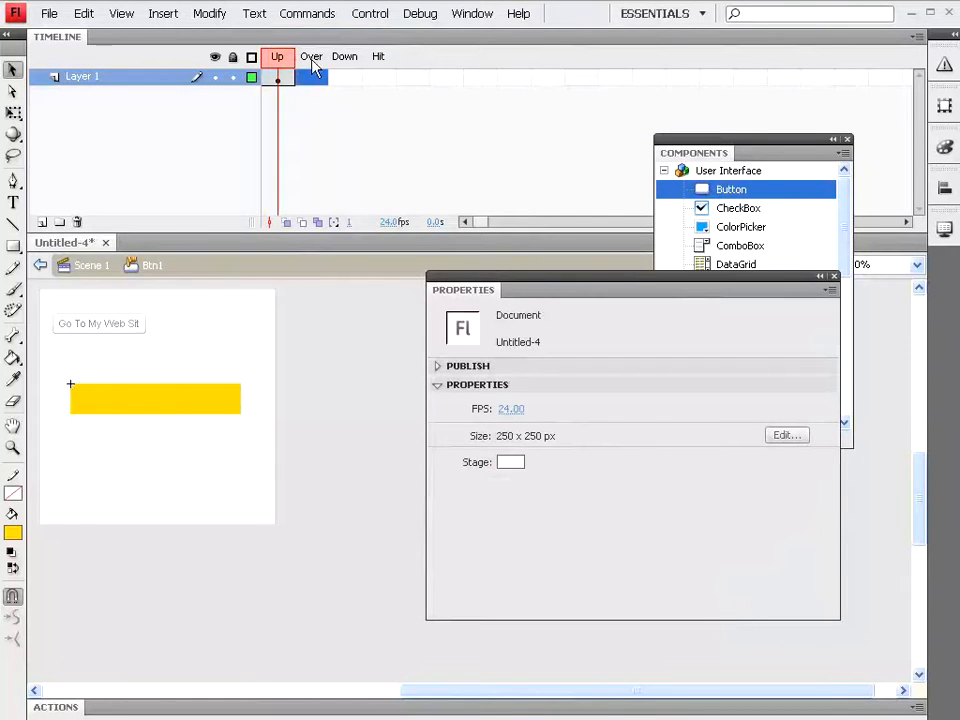
left_click(160, 14)
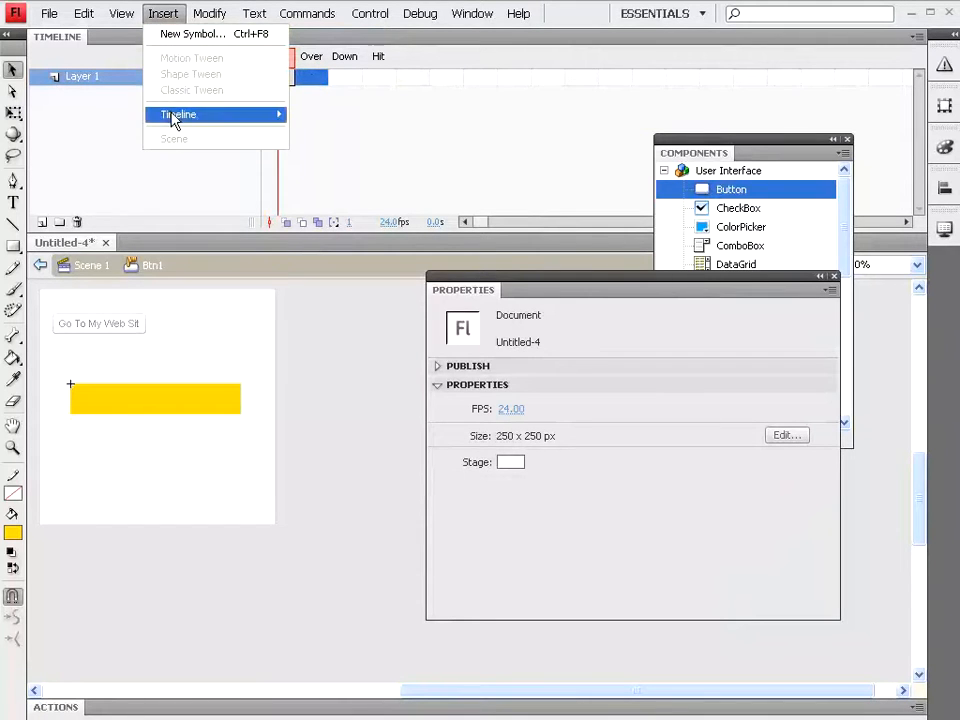
mouse_move(175, 118)
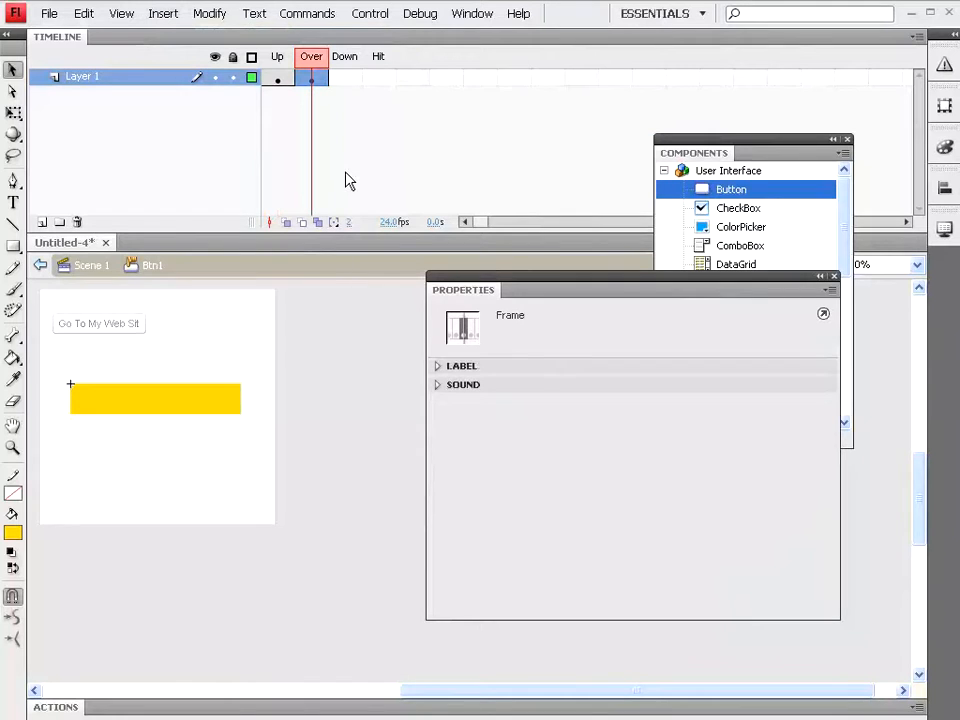
Change the rectangle's fill to orange in the Over frame
left_click(160, 408)
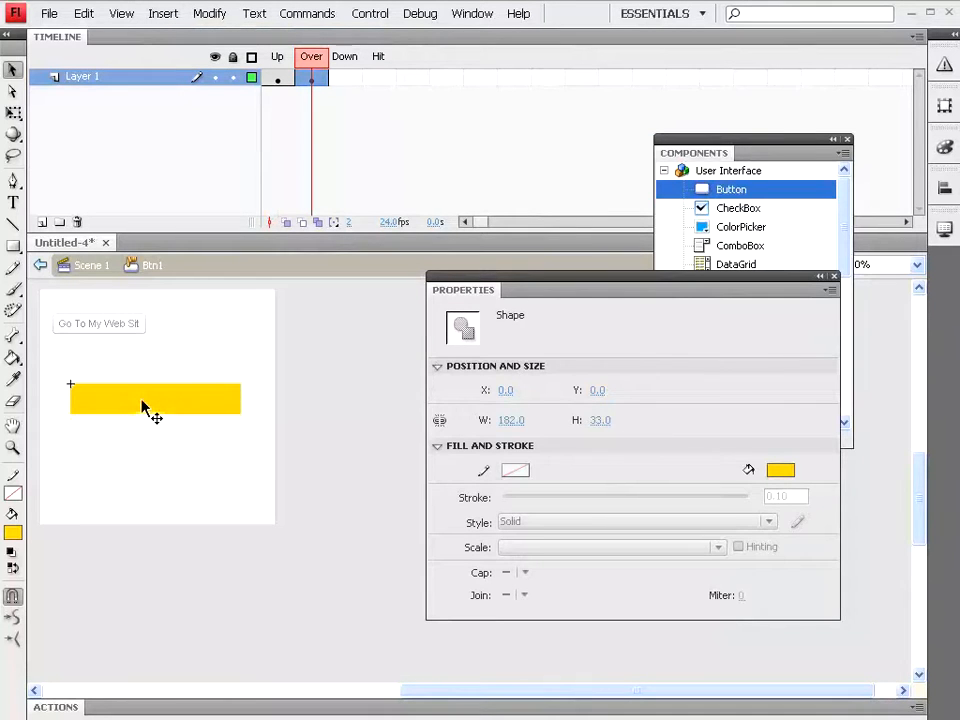
left_click(785, 472)
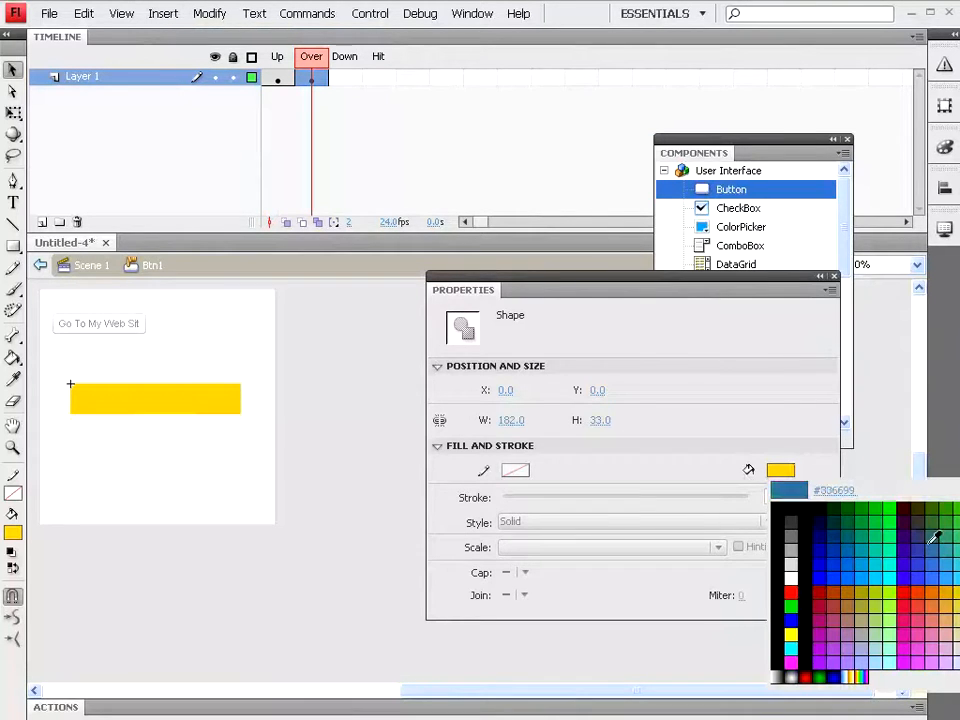
left_click(931, 593)
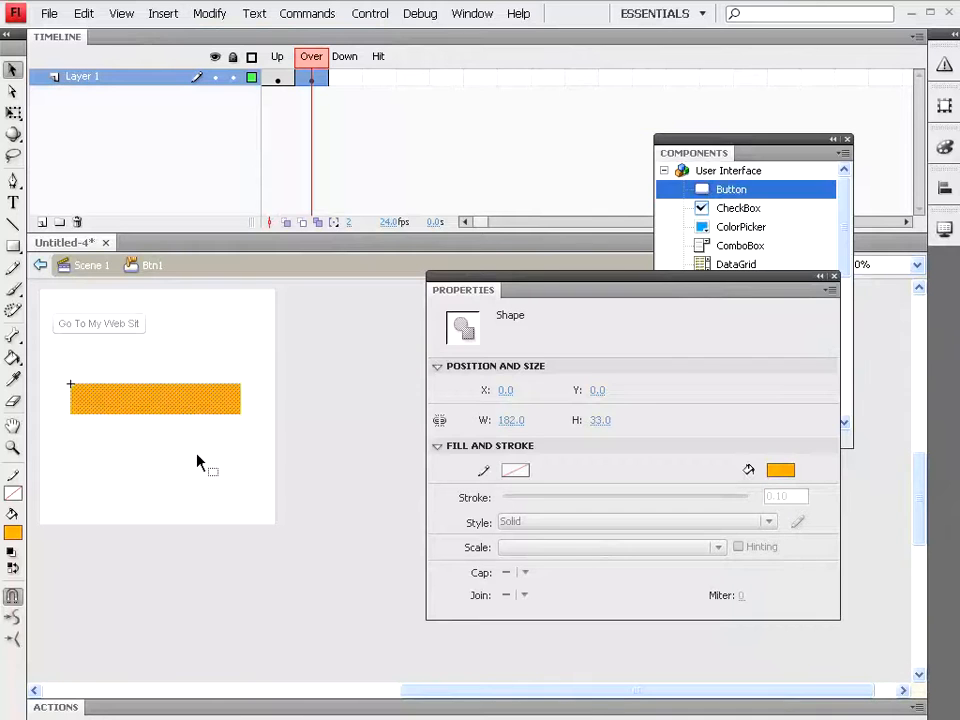
Insert a keyframe in the Down frame and set the rectangle's fill to #666666 there
left_click(350, 78)
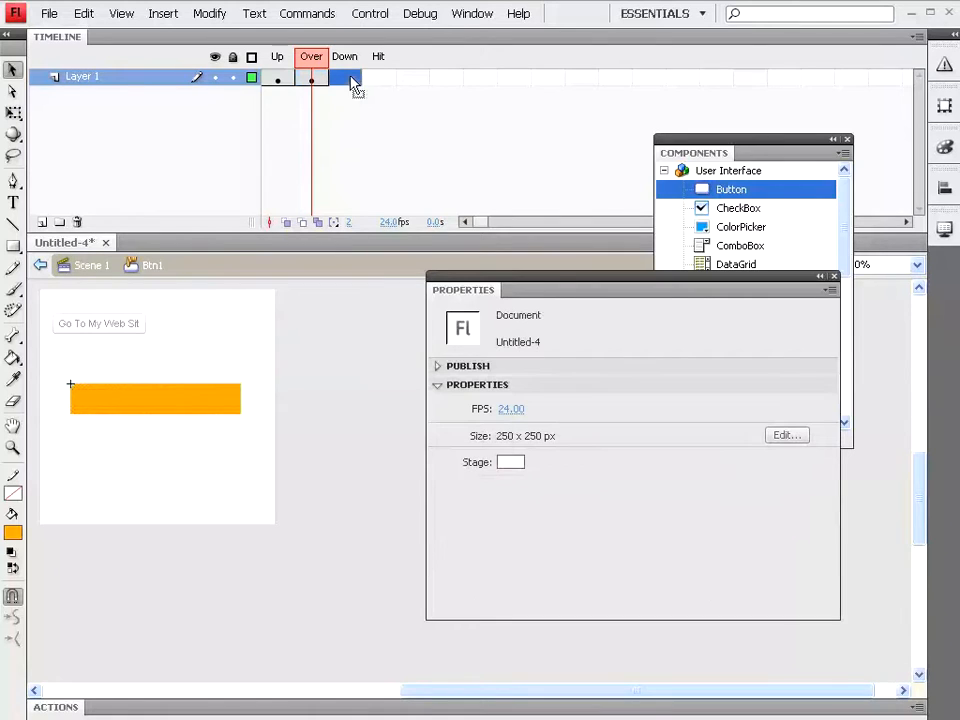
left_click(160, 16)
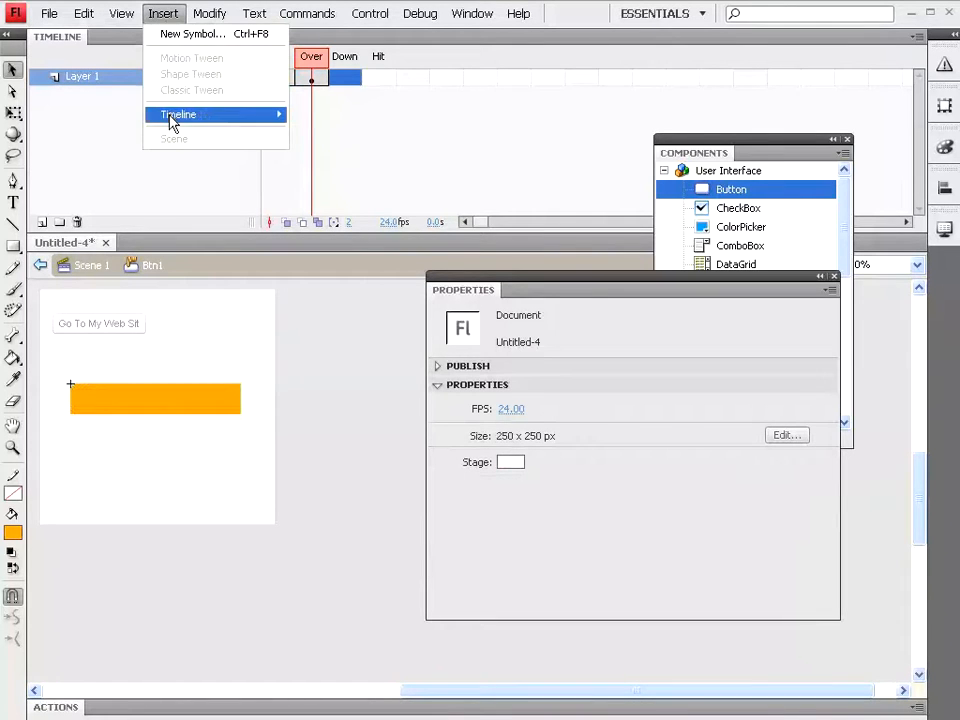
mouse_move(172, 120)
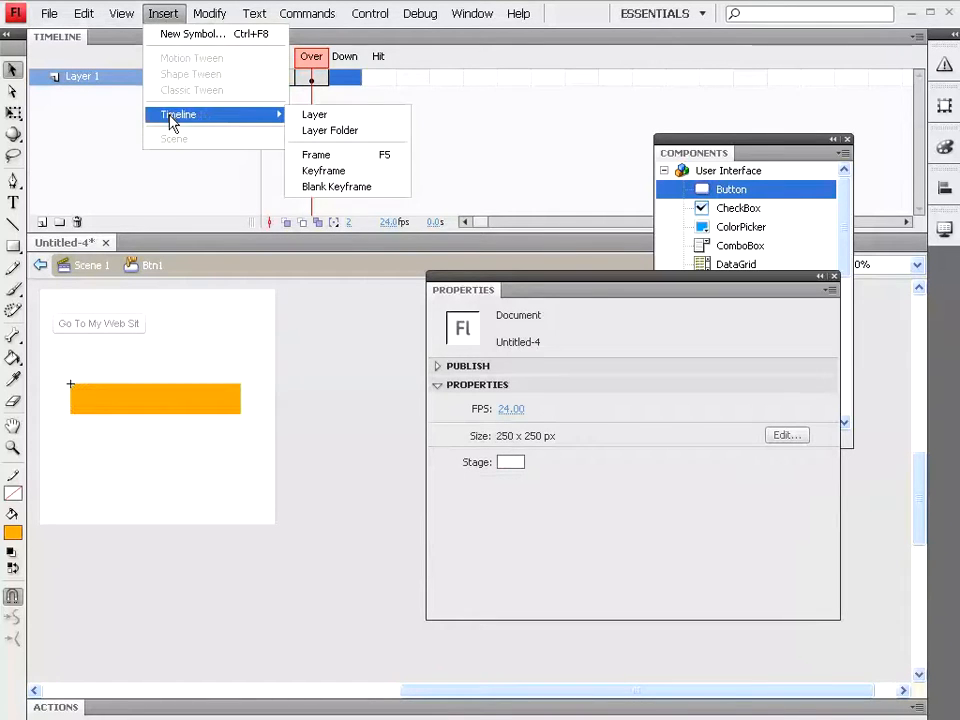
left_click(349, 172)
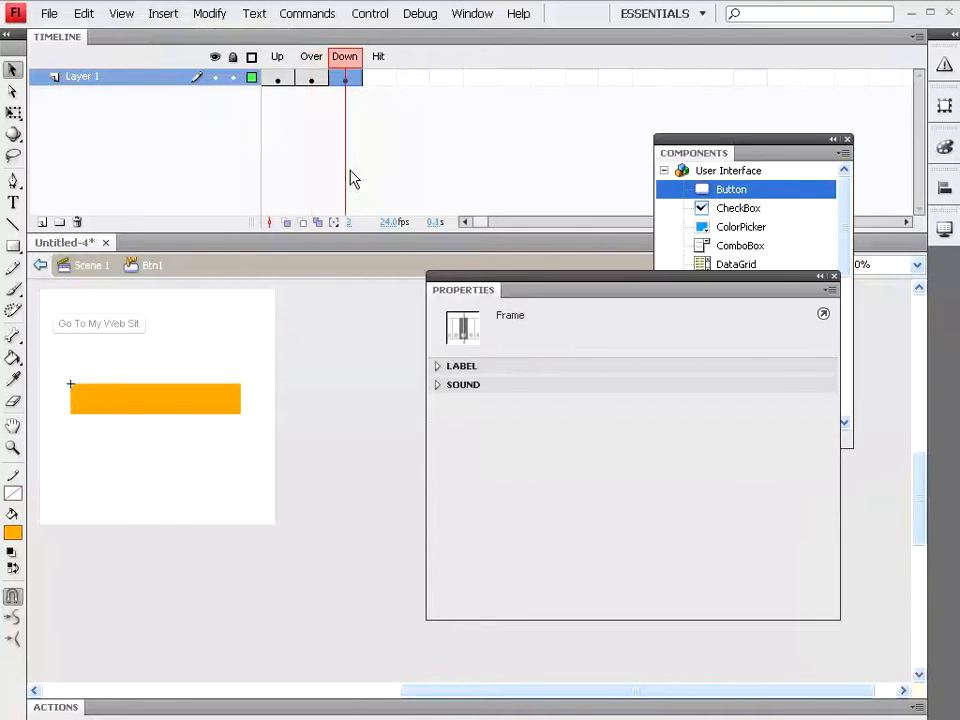
left_click(172, 410)
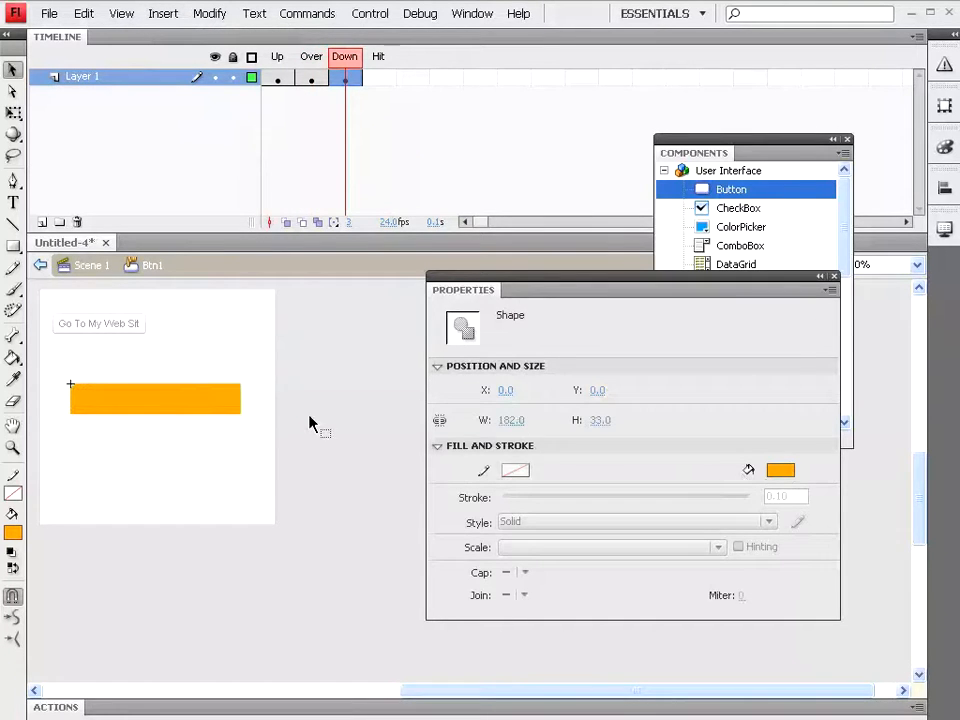
left_click(781, 473)
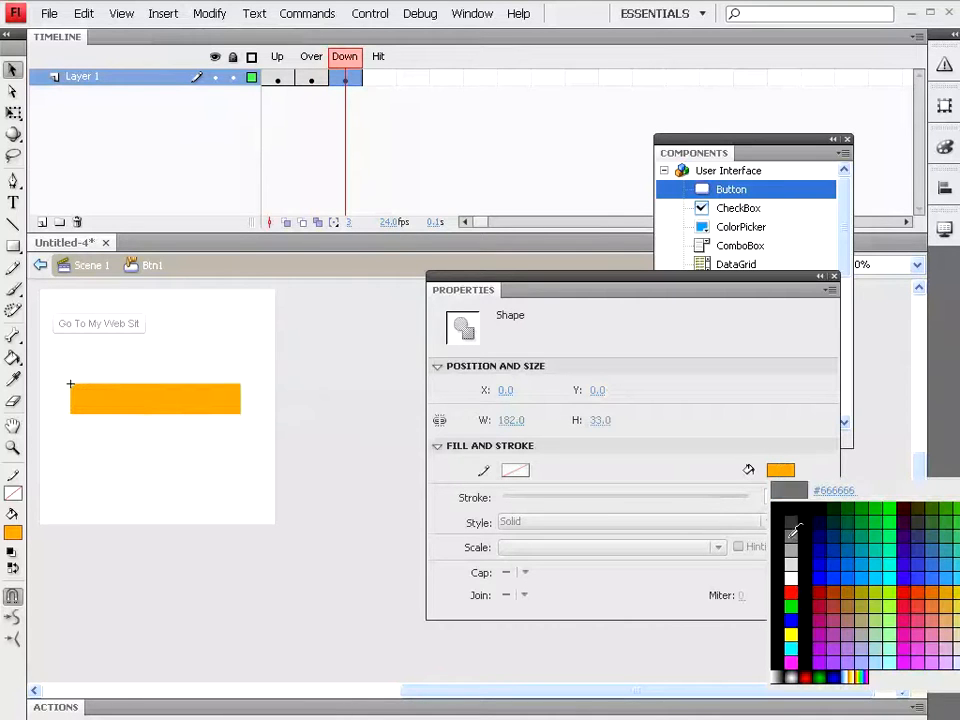
left_click(789, 540)
Compare the button's Up, Over and Down frames
left_click(311, 57)
left_click(278, 57)
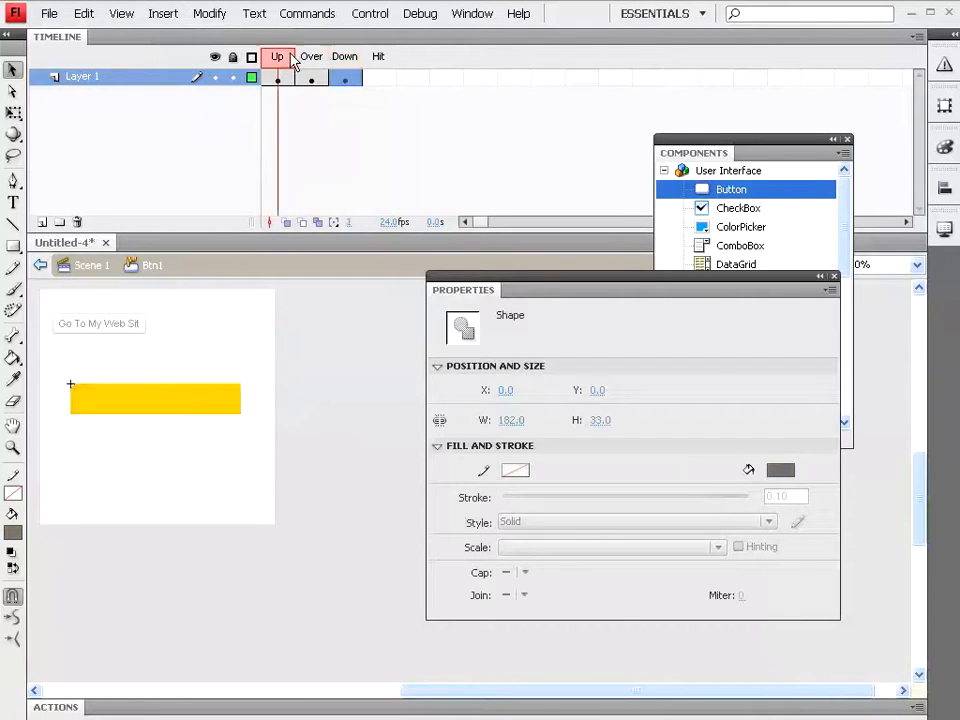
left_click(311, 57)
left_click(344, 57)
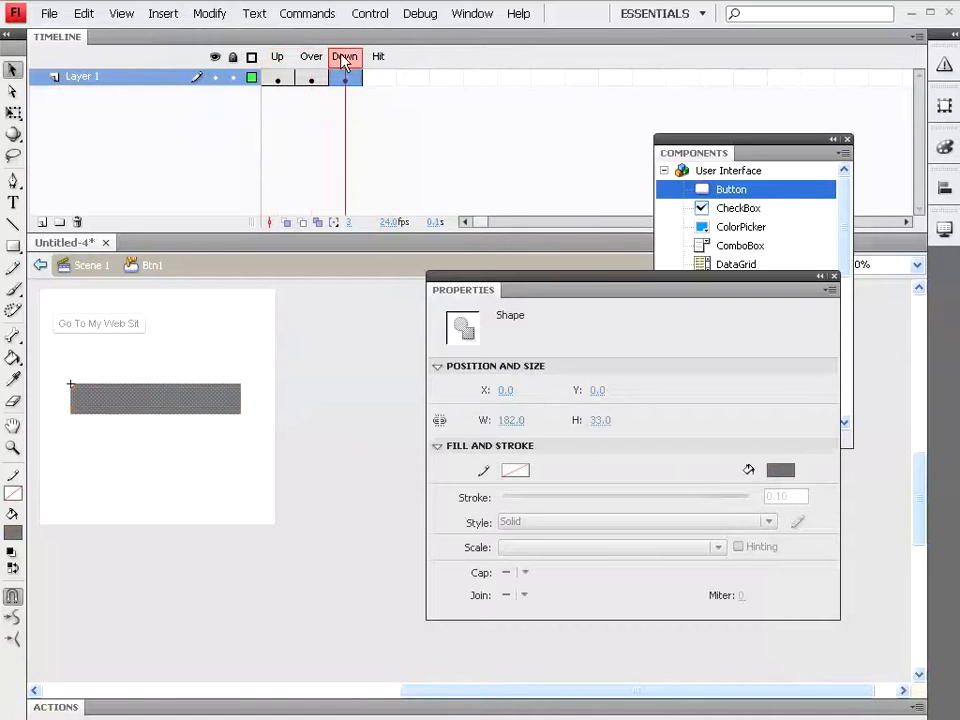
Test the movie and try the rectangle button's rollover and pressed states in the preview
left_click(371, 14)
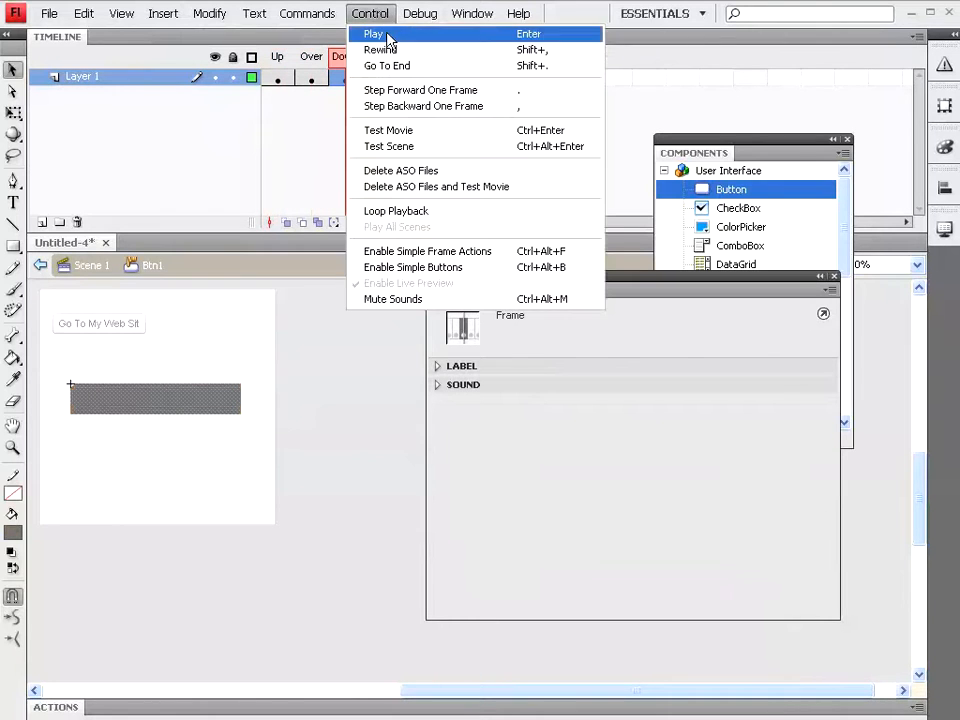
left_click(389, 131)
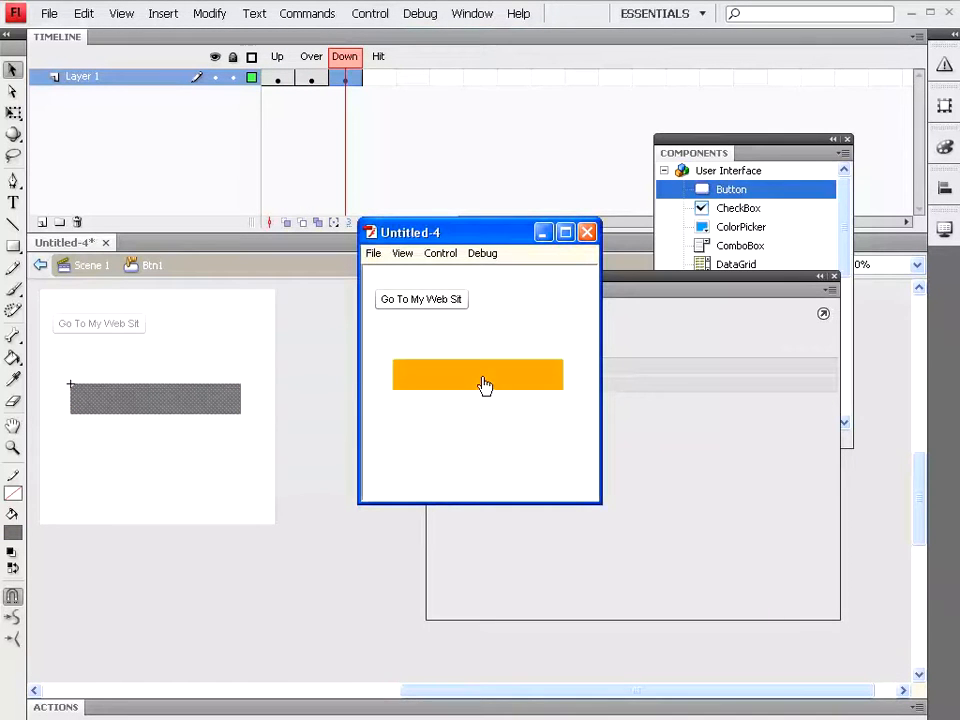
left_click(484, 385)
left_click(453, 376)
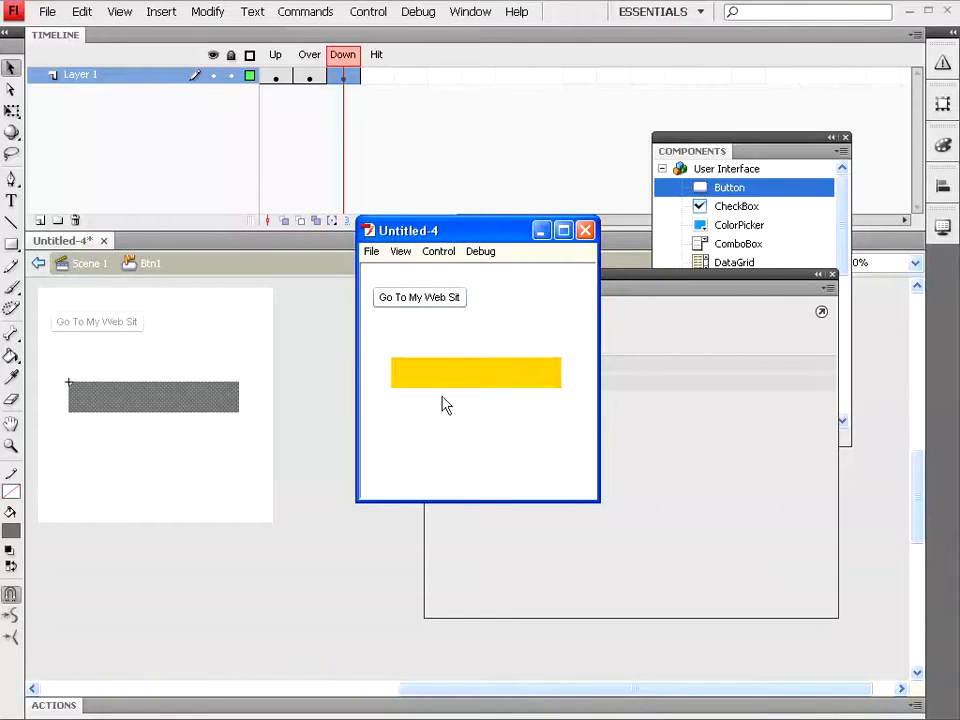
left_click_drag(488, 233, 276, 138)
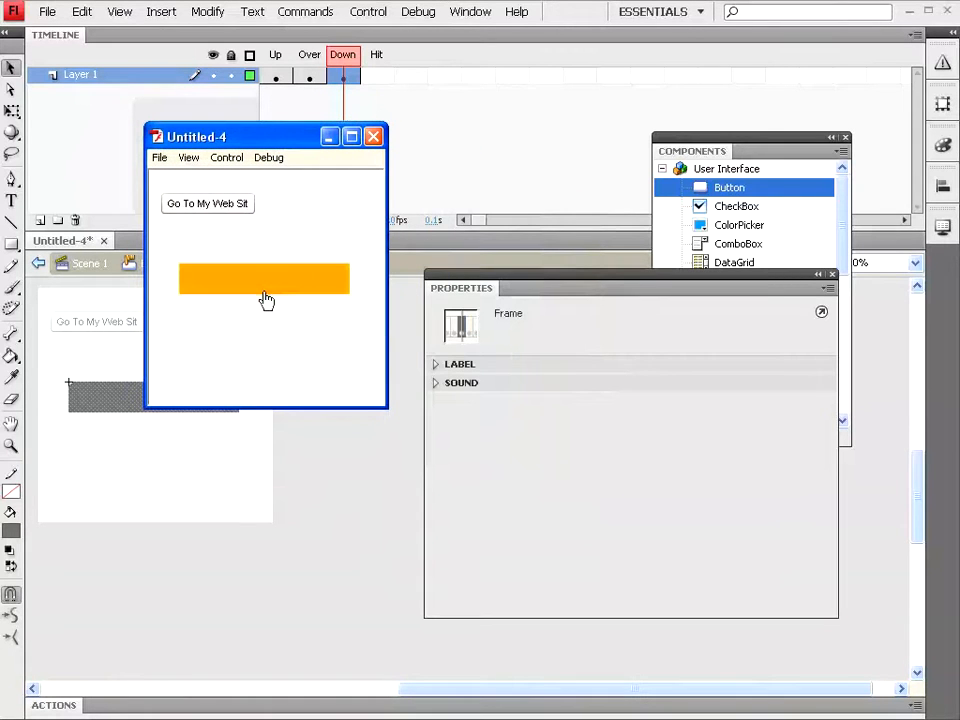
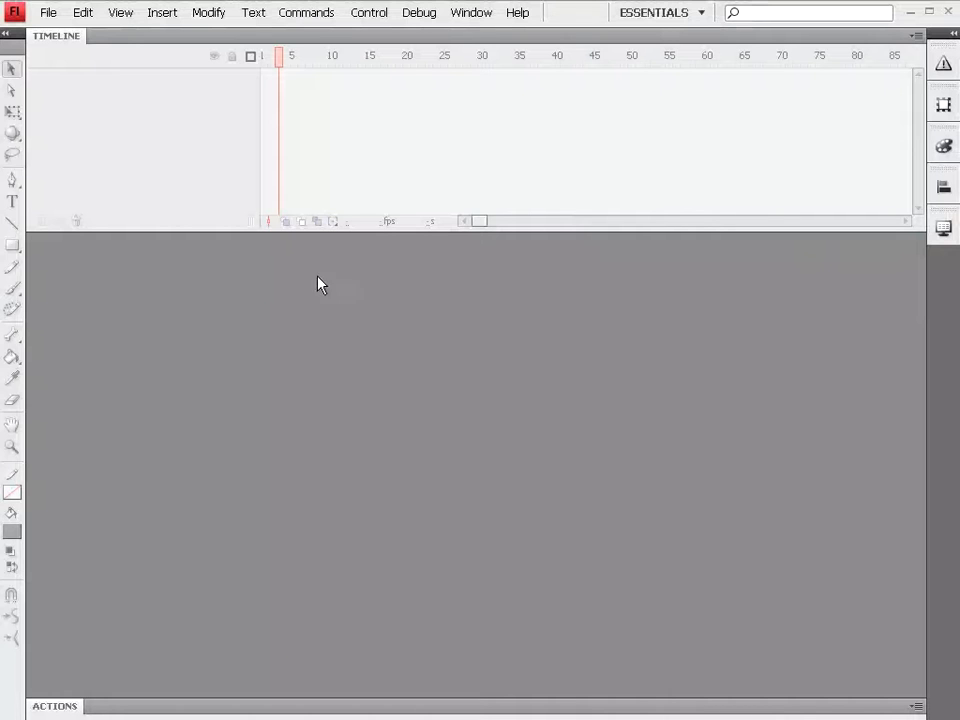
Create a new document from the 250 x 250 - Square Pop-Up Banner advertising template
left_click(45, 14)
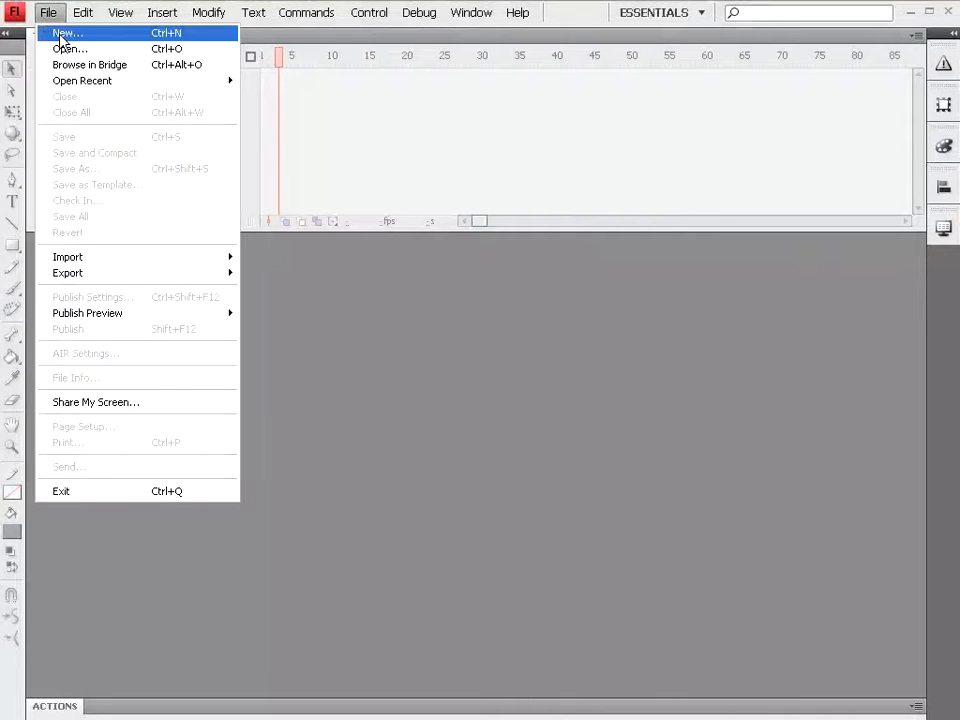
left_click(60, 34)
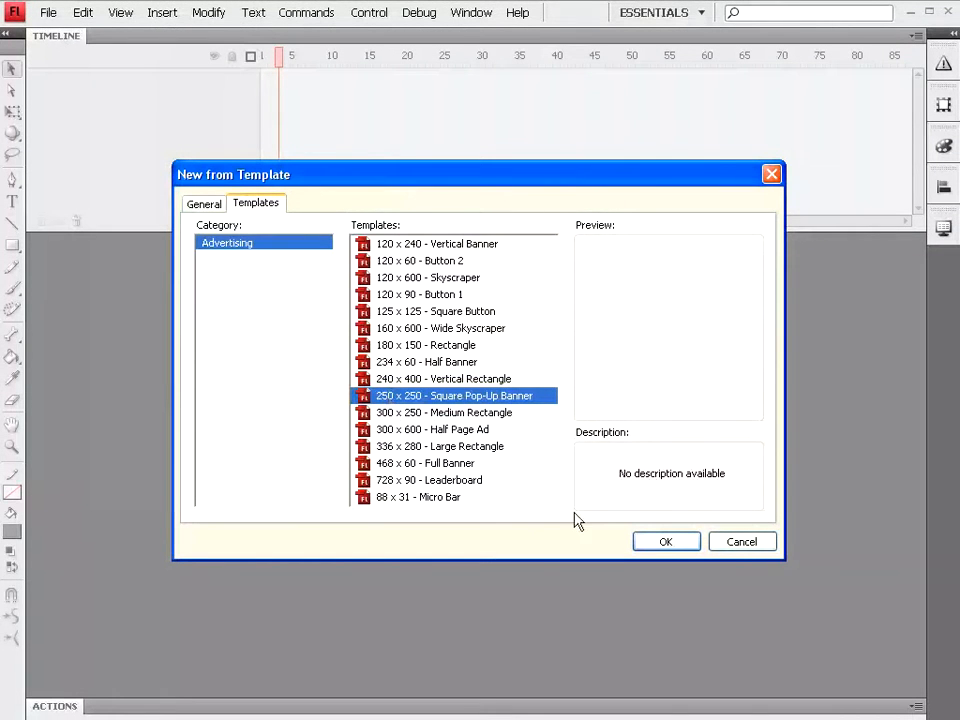
left_click(670, 548)
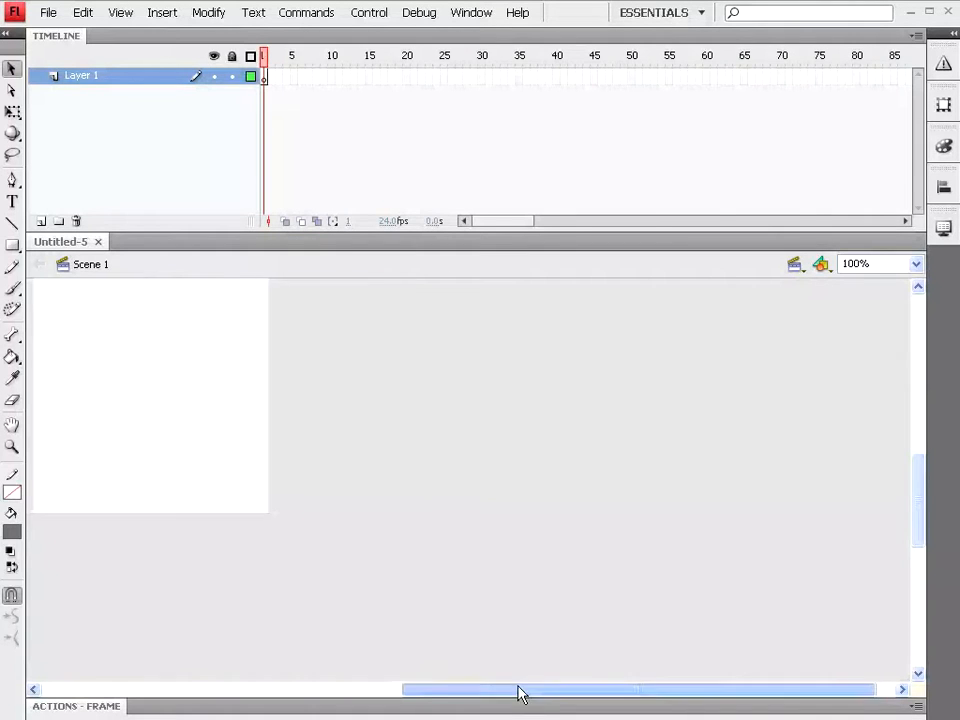
left_click_drag(523, 690, 437, 685)
scroll(596, 688, "up", 1)
left_click_drag(596, 688, 655, 688)
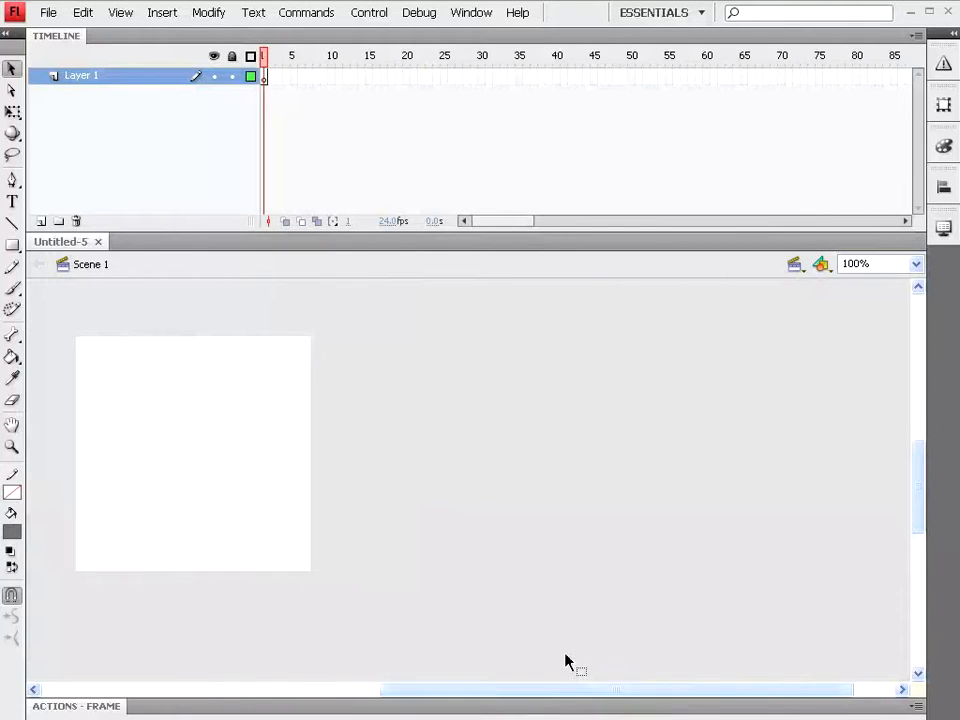
Draw a grey rectangle without a stroke, about 125 x 27 px, in the lower half of the banner stage
left_click(12, 245)
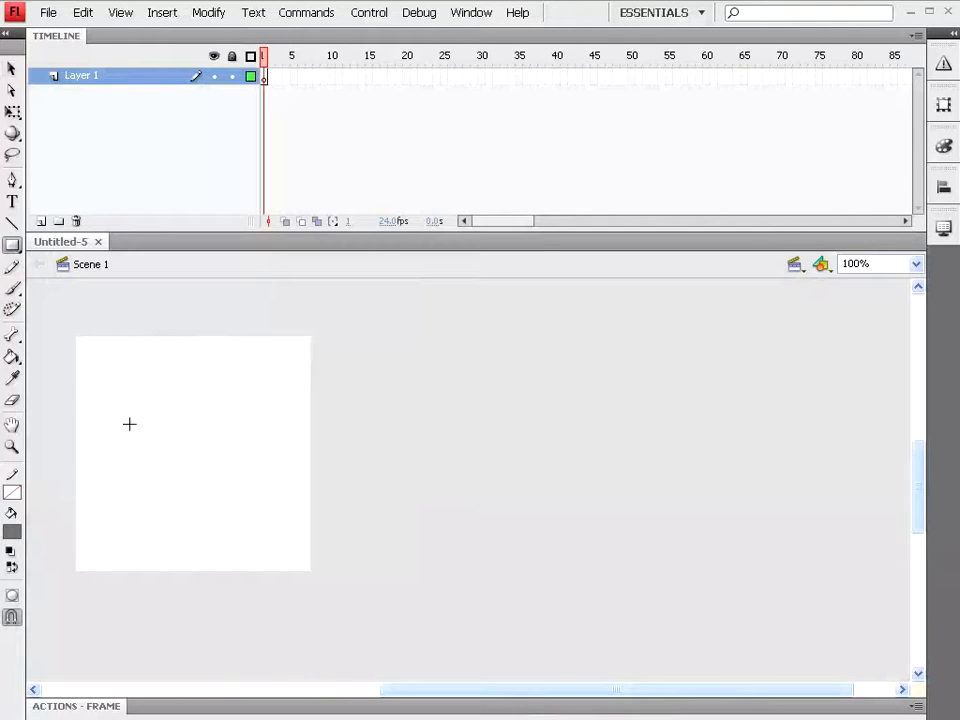
left_click_drag(116, 466, 233, 491)
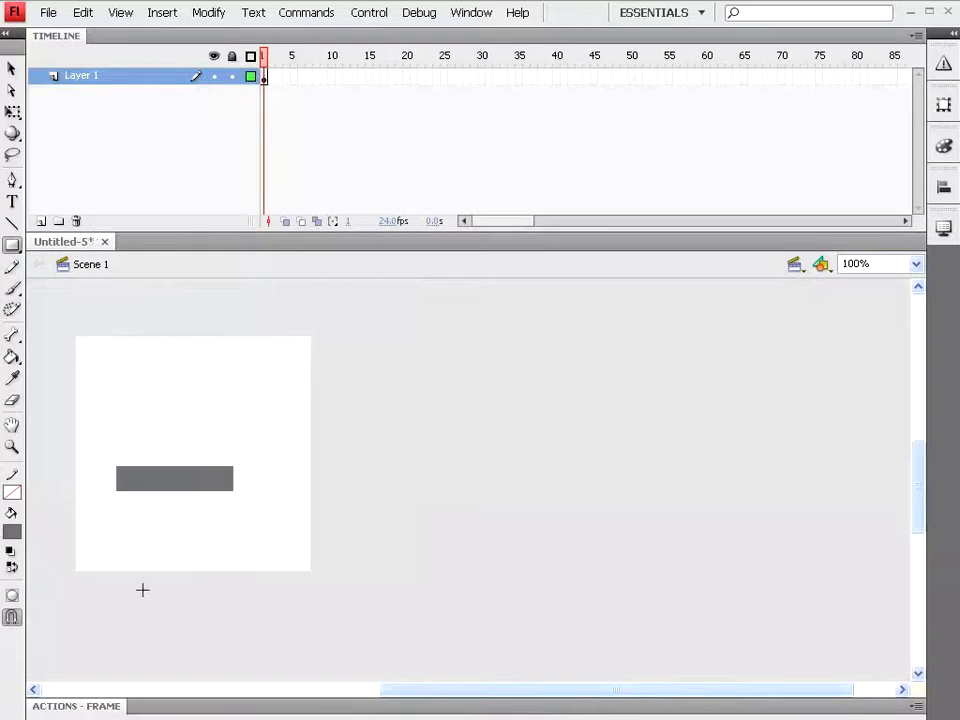
left_click(12, 70)
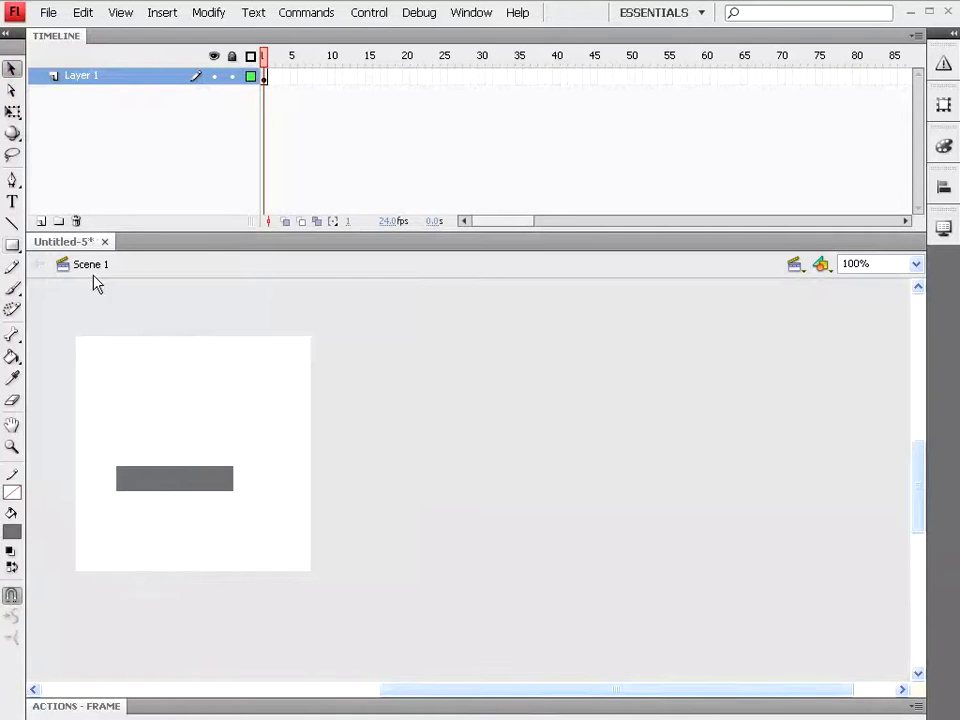
Convert the grey rectangle to a Graphic symbol named Graphic1 and move it lower on the stage
right_click(154, 488)
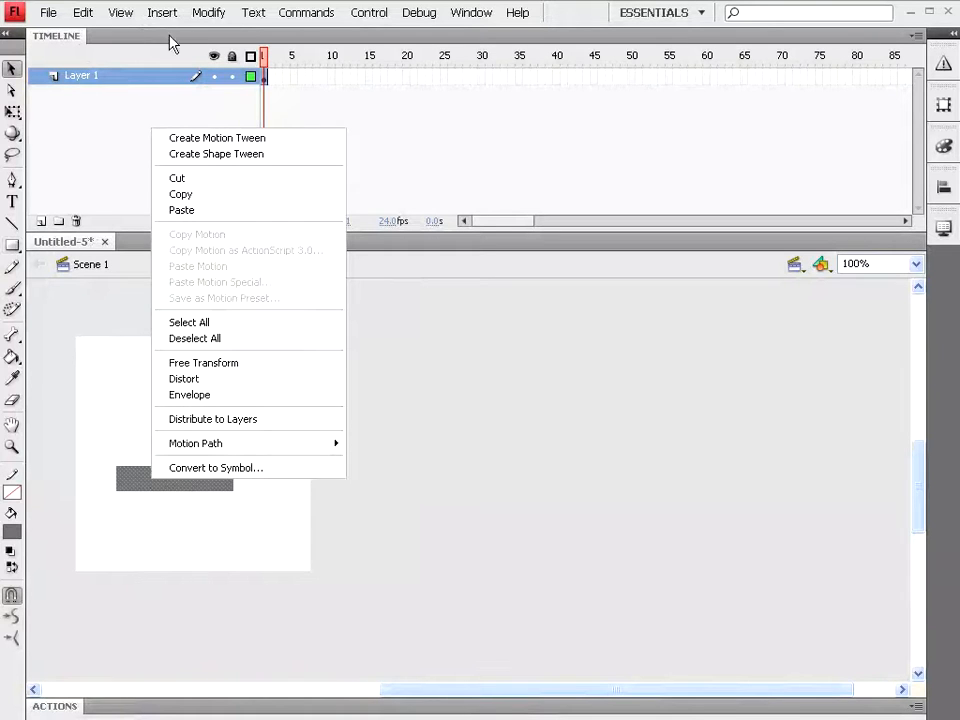
left_click(208, 14)
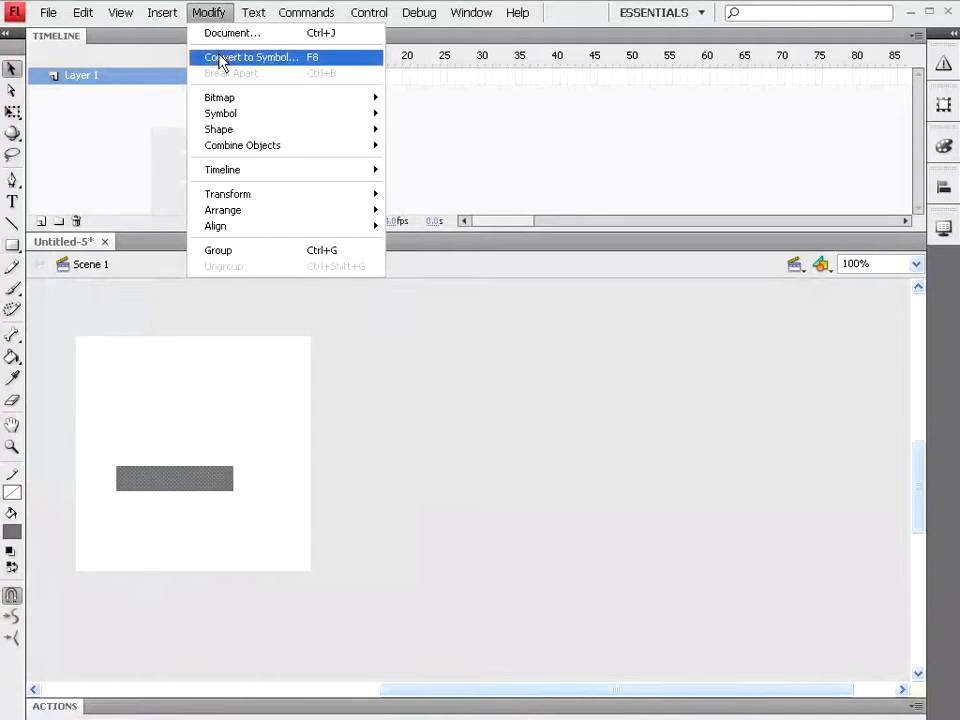
right_click(163, 486)
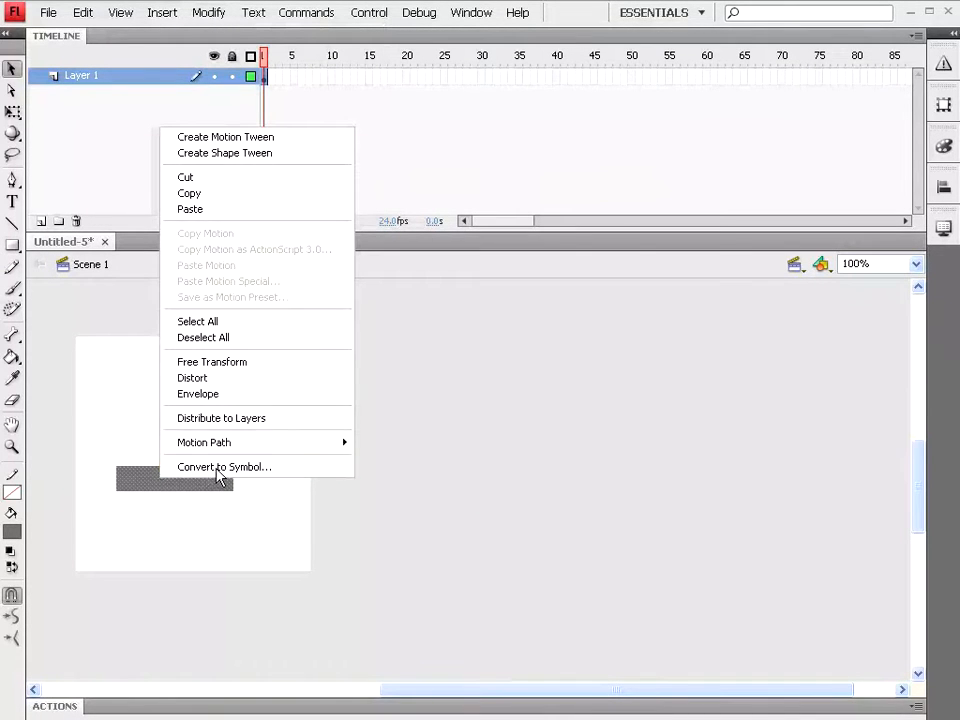
left_click(218, 467)
left_click_drag(562, 140, 520, 137)
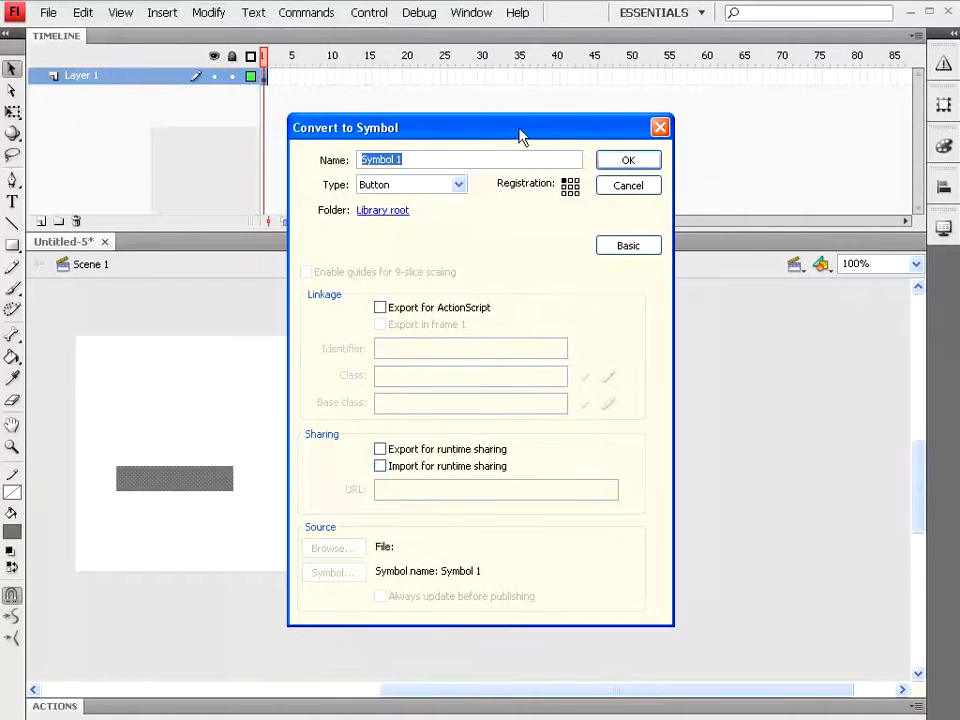
left_click(460, 186)
left_click(380, 208)
left_click(423, 158)
left_click_drag(423, 158, 289, 165)
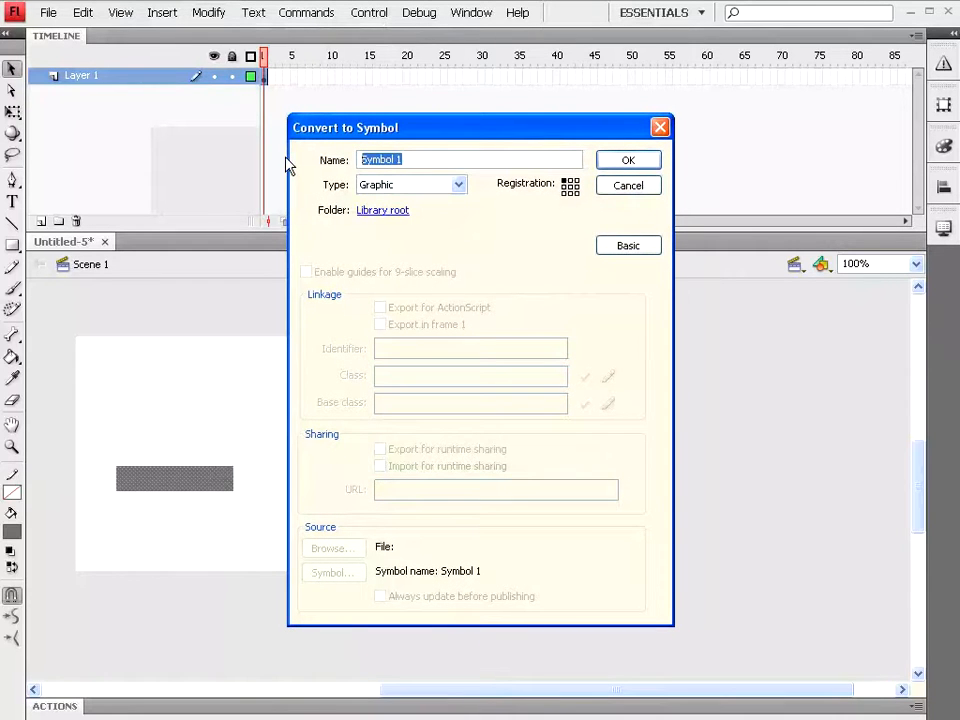
type("Graphic1")
left_click(619, 172)
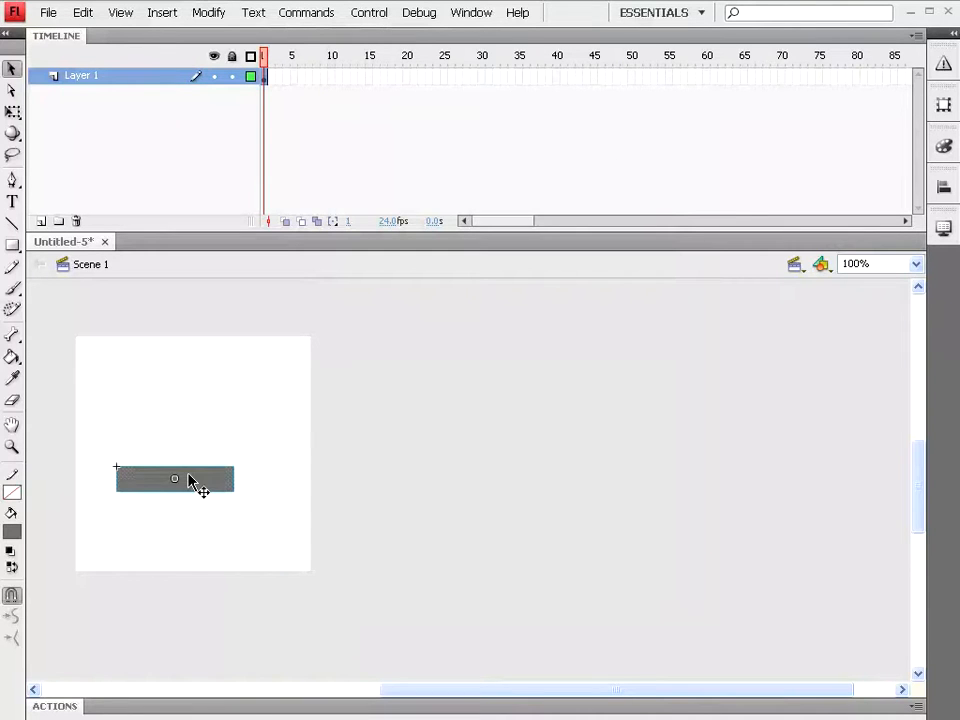
left_click_drag(200, 484, 182, 521)
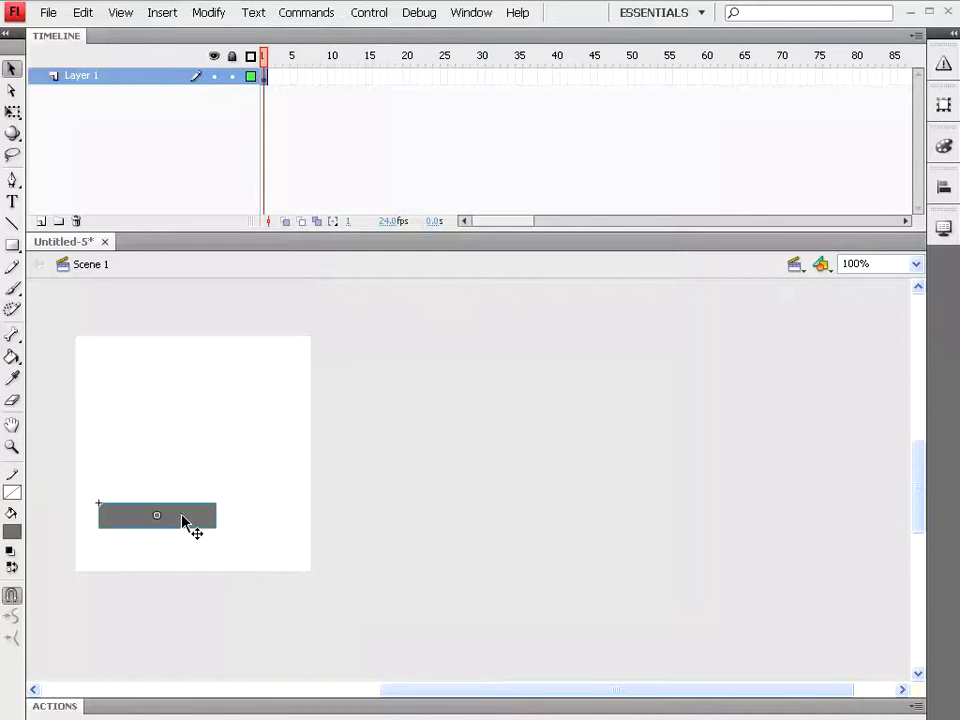
Draw a small blue circle without a stroke in the upper-right area of the banner stage
left_click(13, 246)
left_click_drag(13, 246, 68, 266)
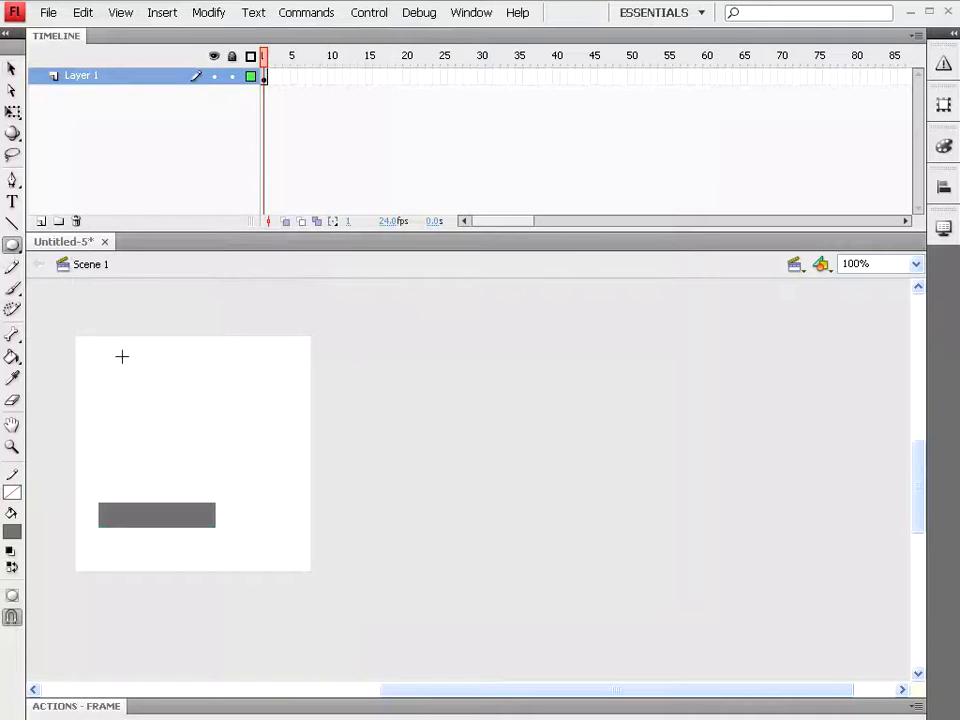
left_click(10, 538)
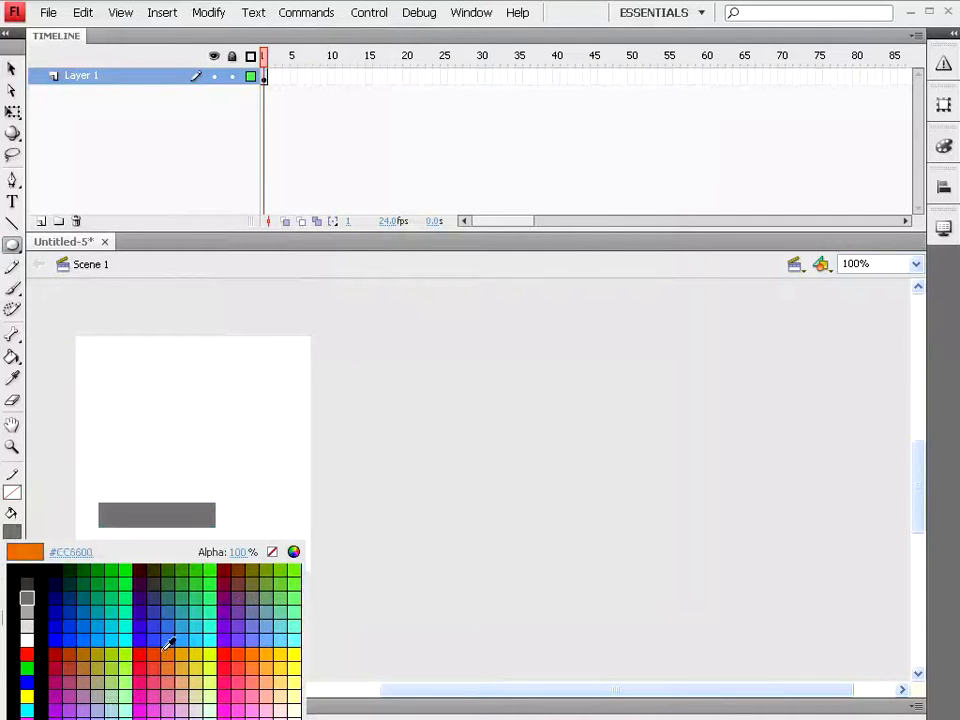
left_click(88, 637)
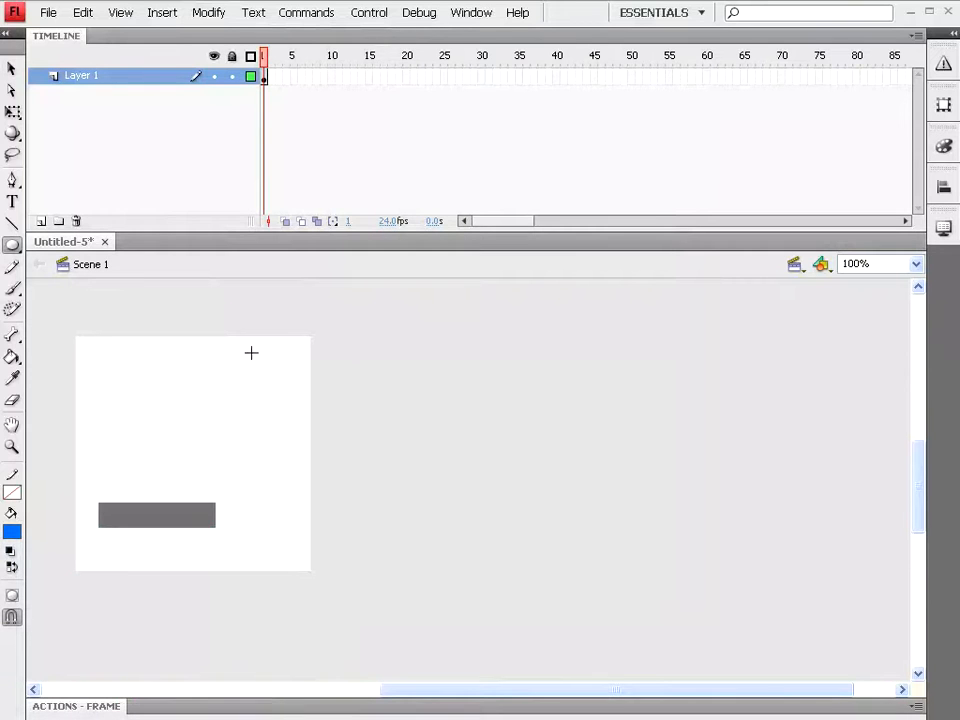
left_click_drag(239, 357, 277, 394)
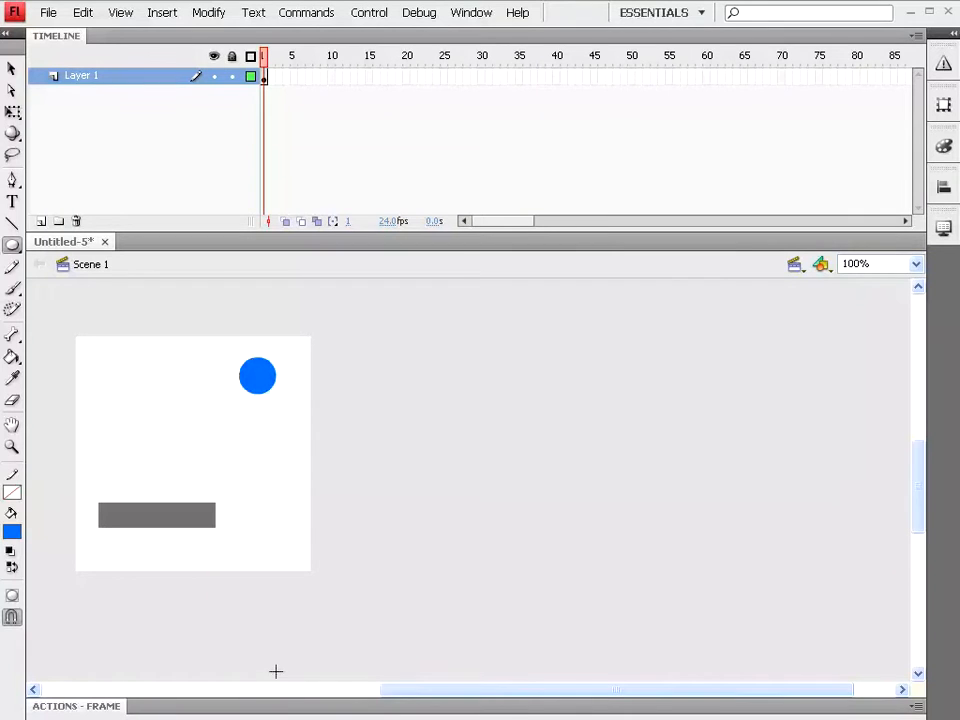
Convert the blue circle to a Graphic symbol named Graphic2
left_click(9, 74)
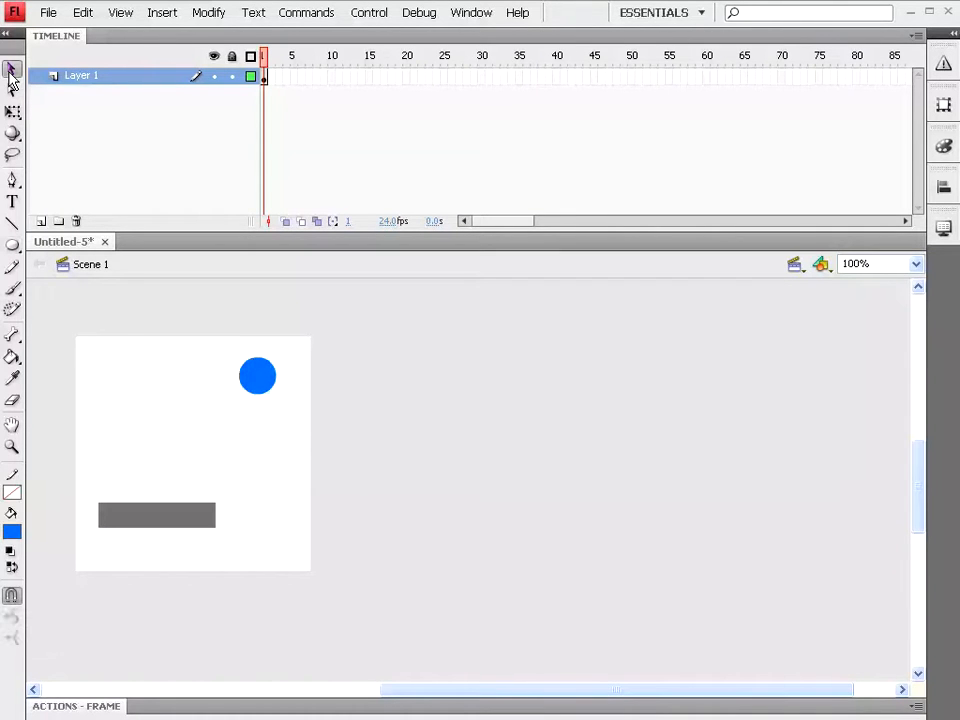
left_click(257, 380)
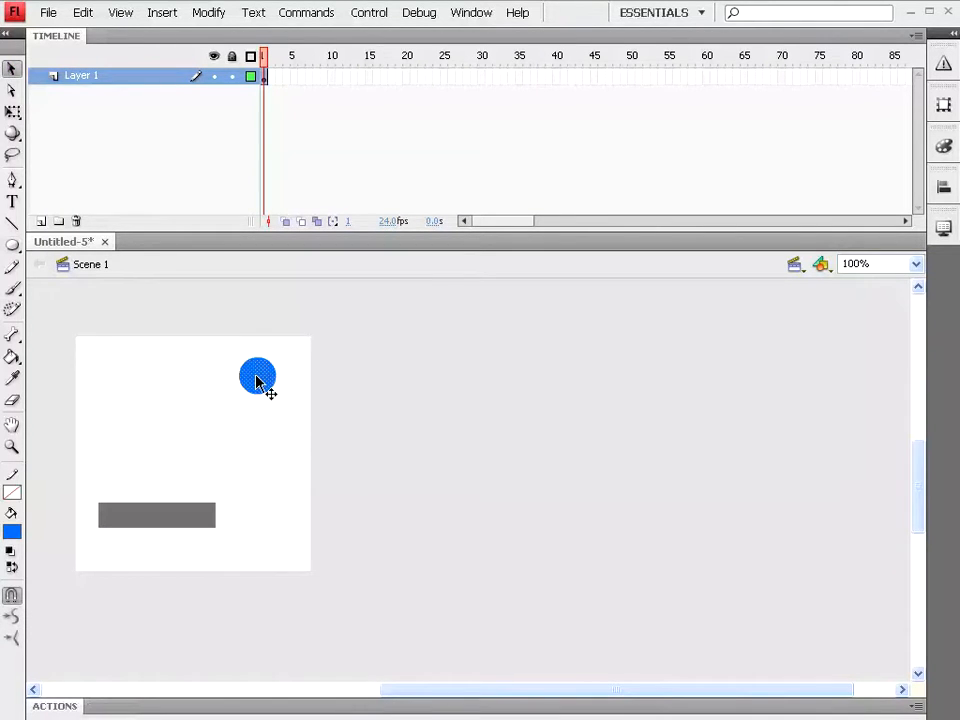
left_click(209, 13)
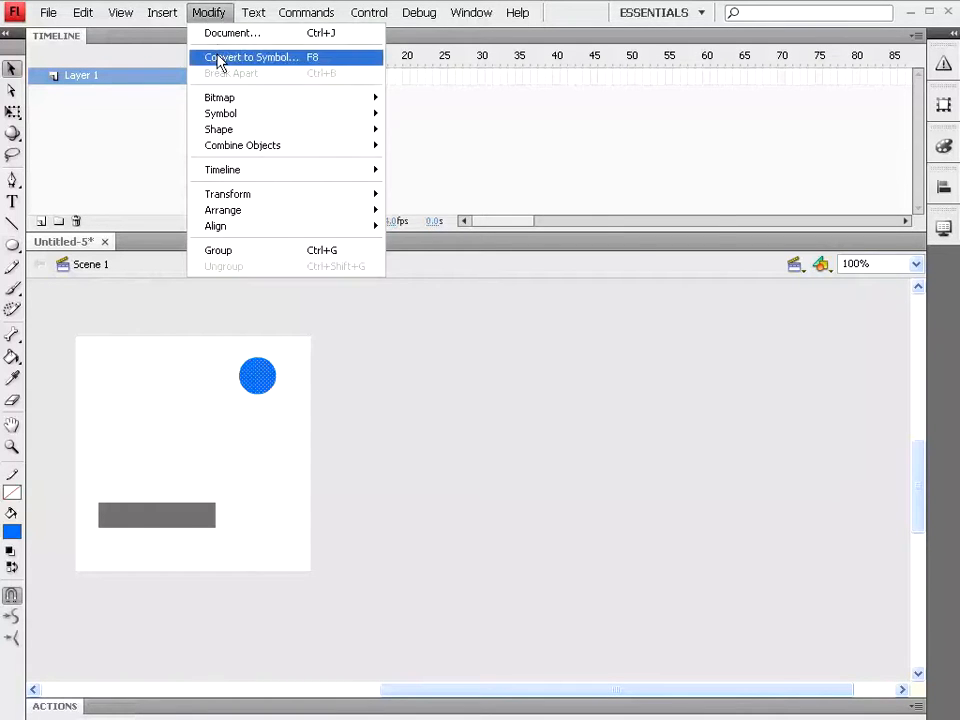
left_click(222, 58)
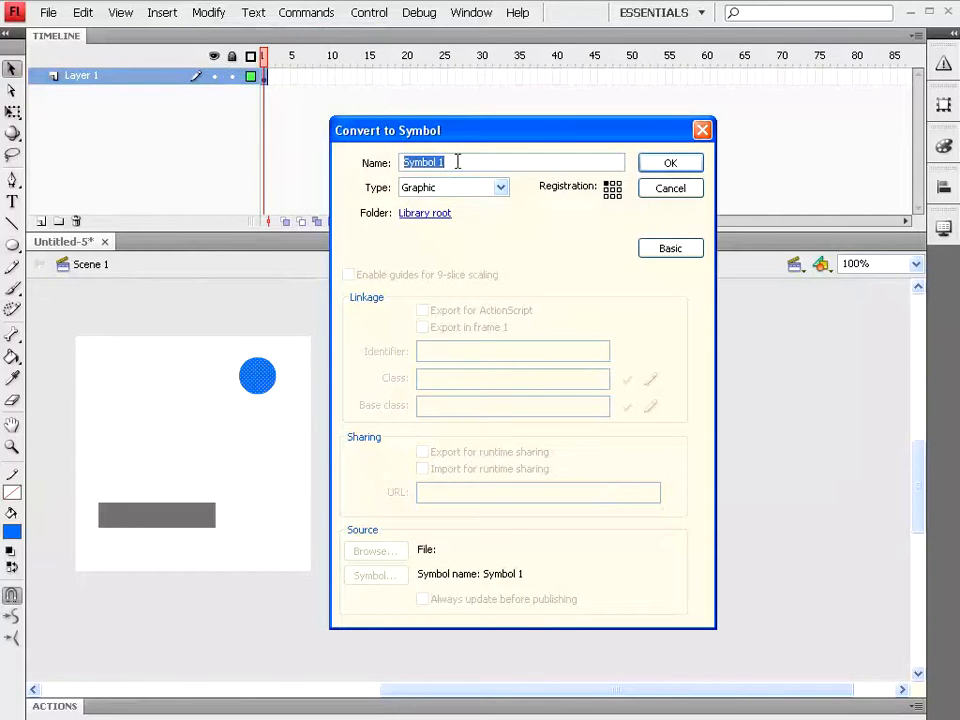
type("Graphic2")
left_click(672, 164)
Move the grey rectangle to the bottom centre of the stage and convert it to a Button symbol named Btn1
left_click(160, 518)
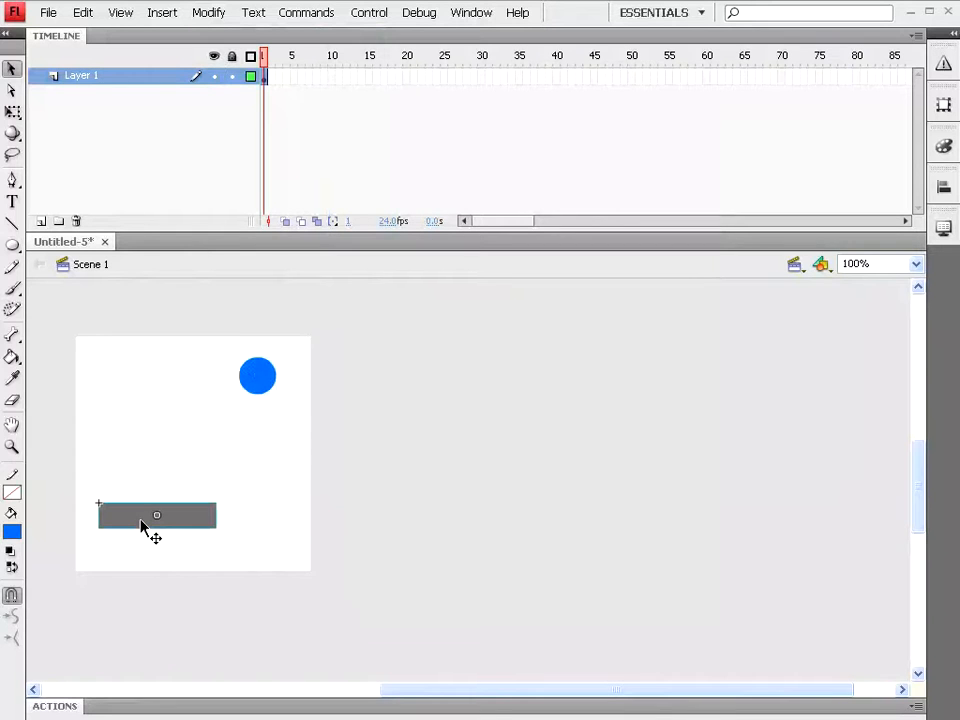
left_click_drag(141, 524, 181, 552)
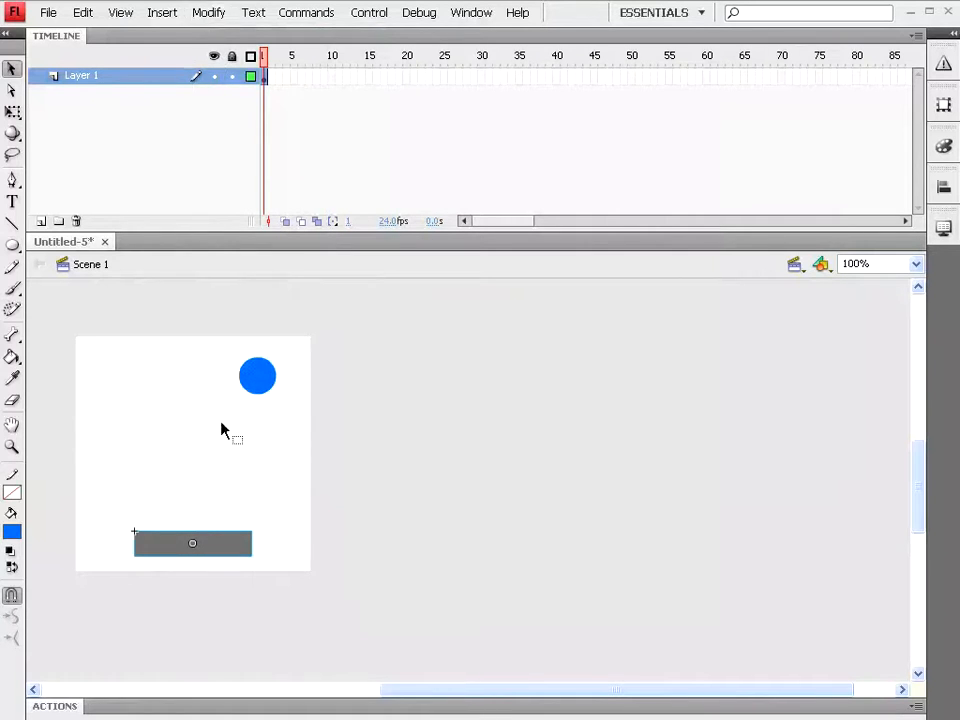
left_click(210, 16)
left_click(224, 58)
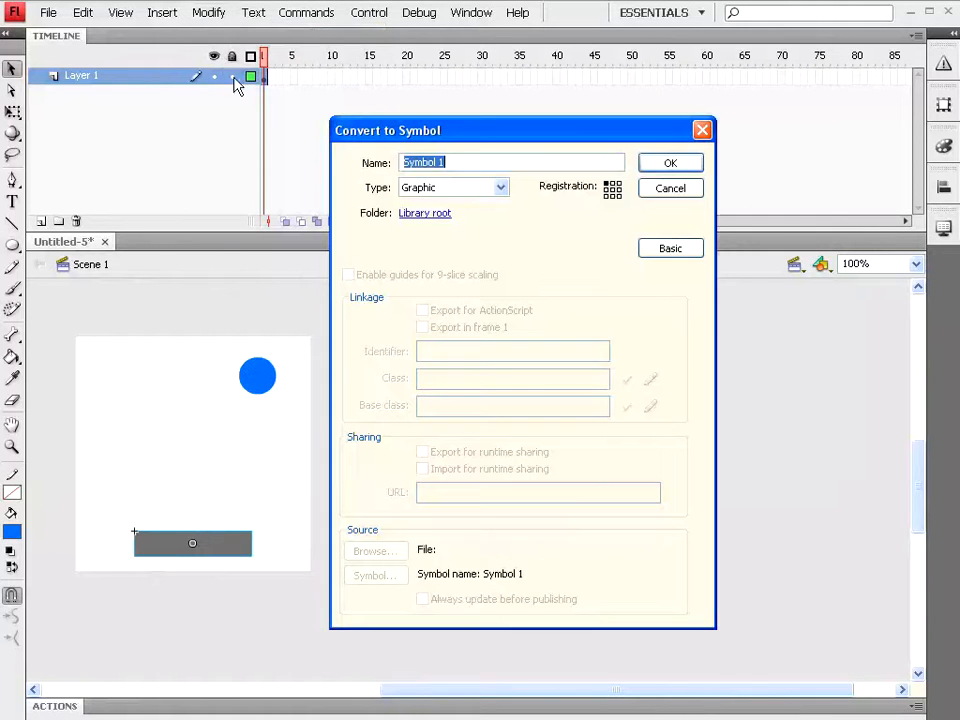
left_click(498, 190)
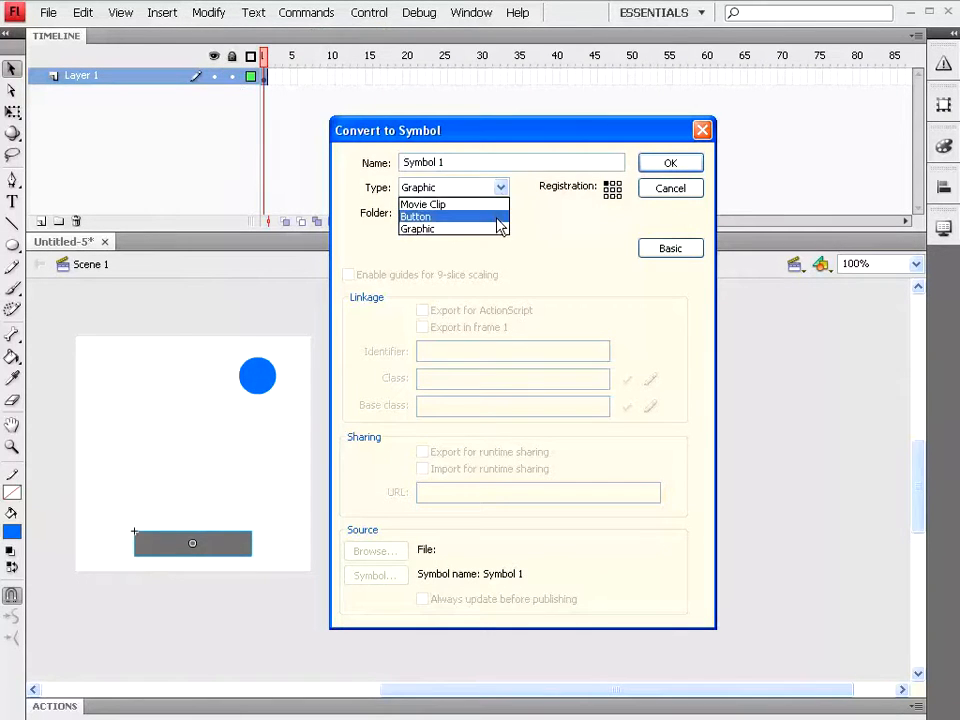
left_click(500, 217)
left_click_drag(444, 163, 320, 174)
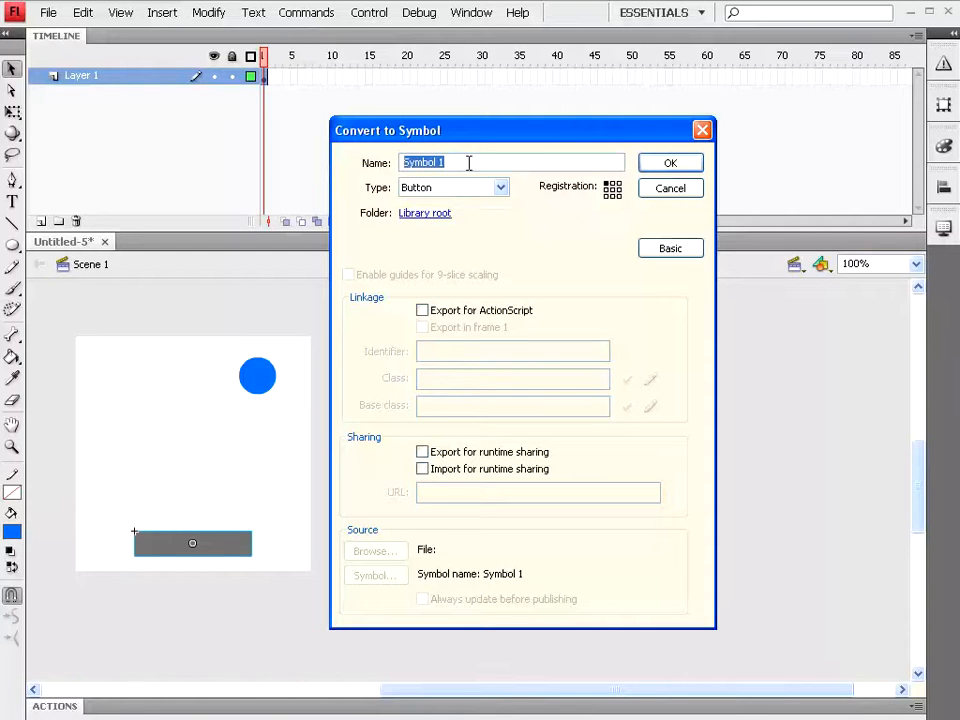
type("Btn1")
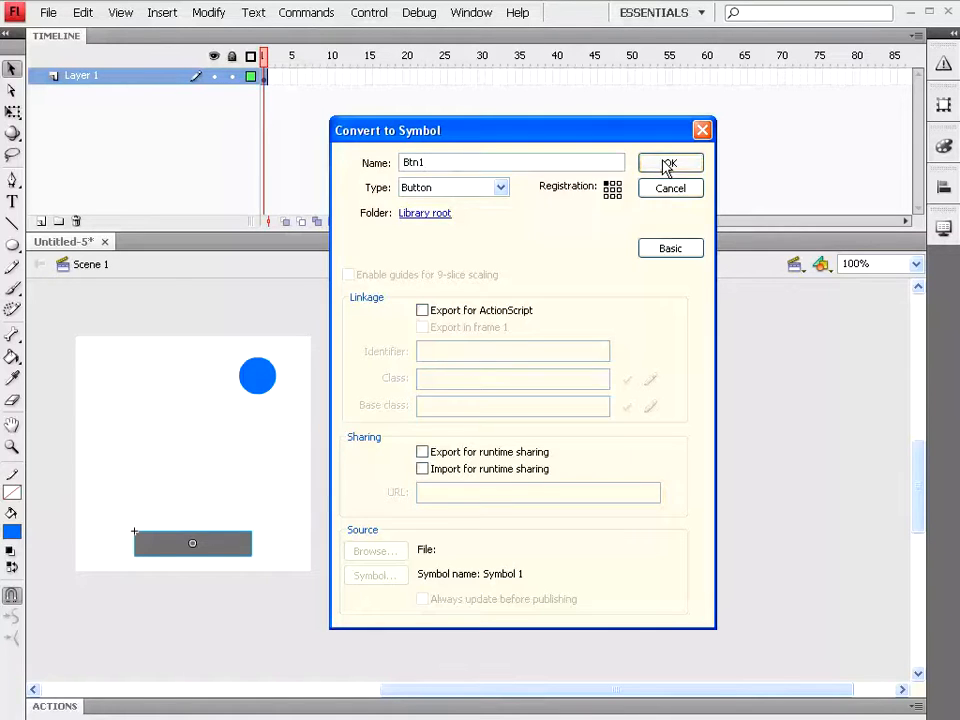
left_click(668, 168)
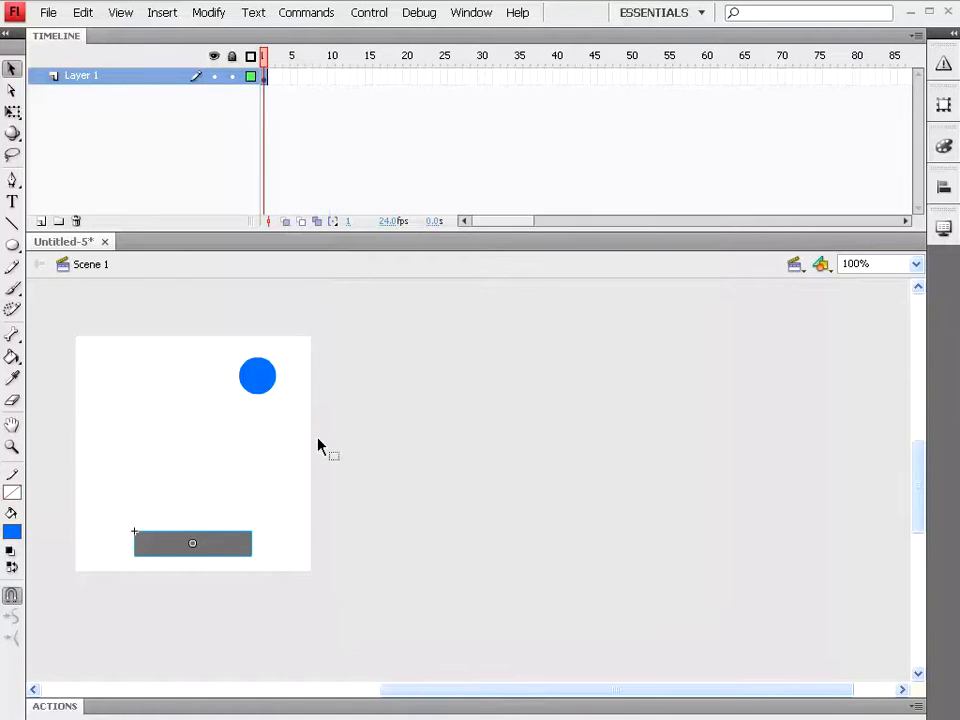
Open Btn1 for editing in place and insert a keyframe in its Over frame
double_click(167, 550)
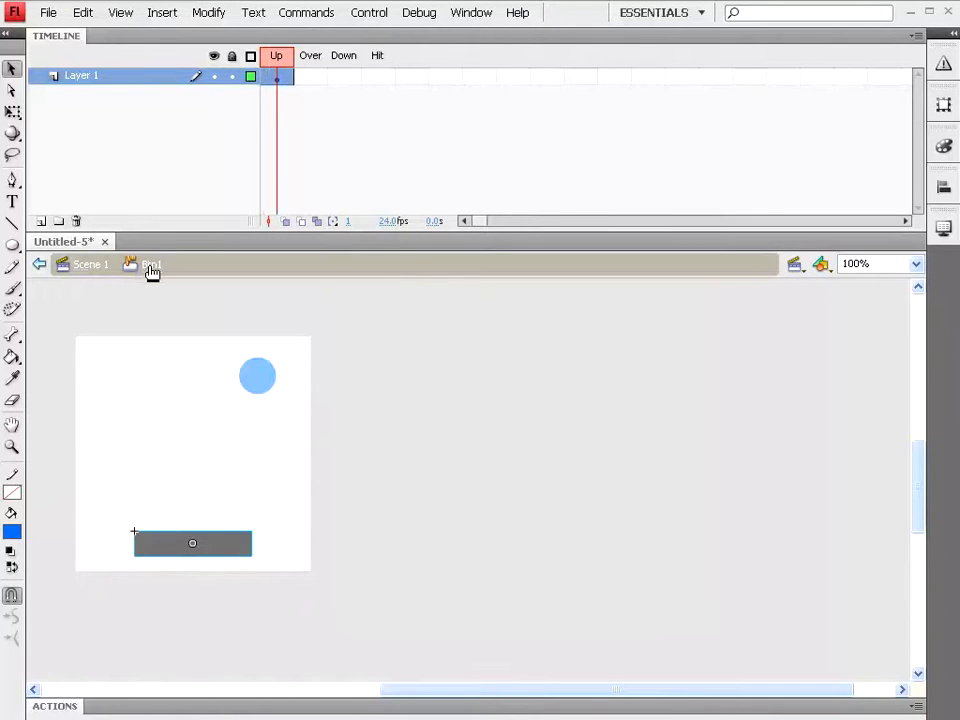
left_click(313, 80)
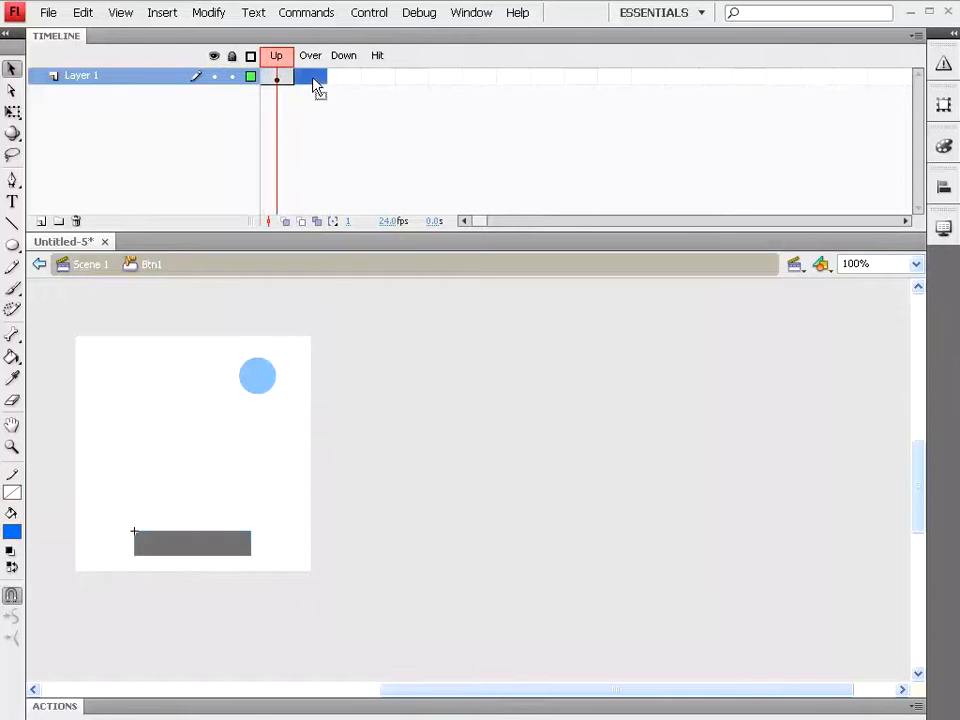
left_click(164, 15)
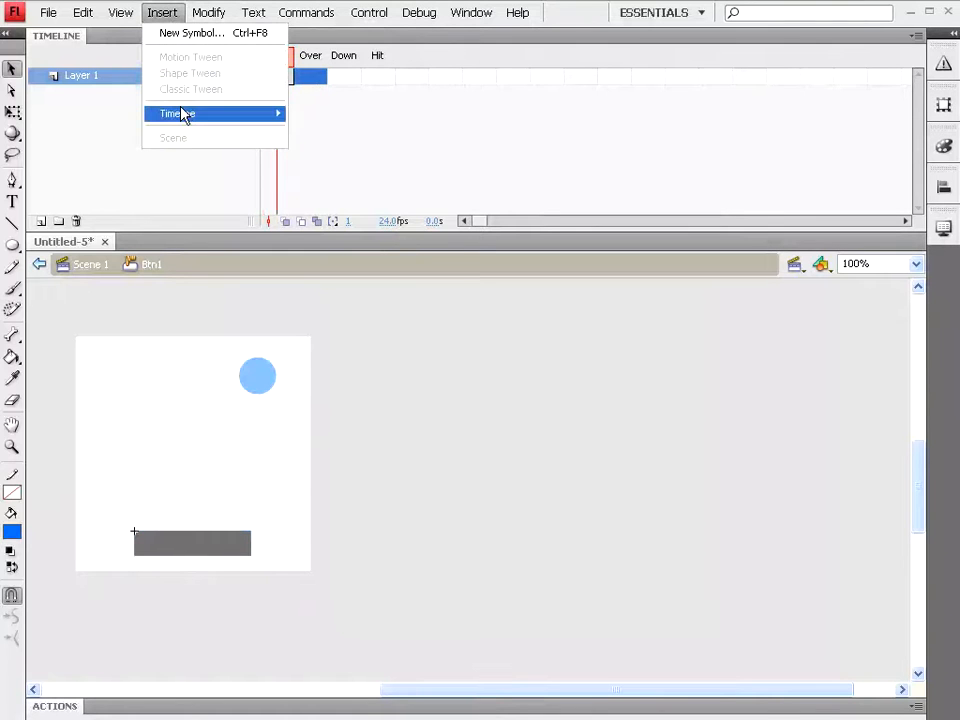
mouse_move(249, 119)
left_click(354, 171)
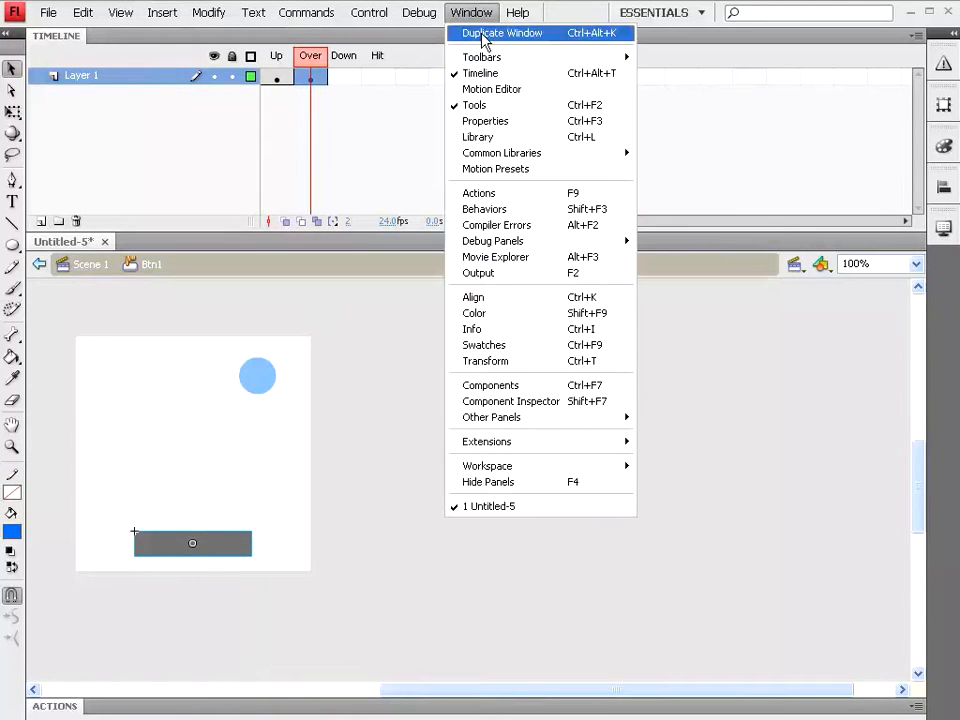
Give the Graphic1 instance in the Over frame an Alpha color effect of 49% in its properties
left_click(488, 121)
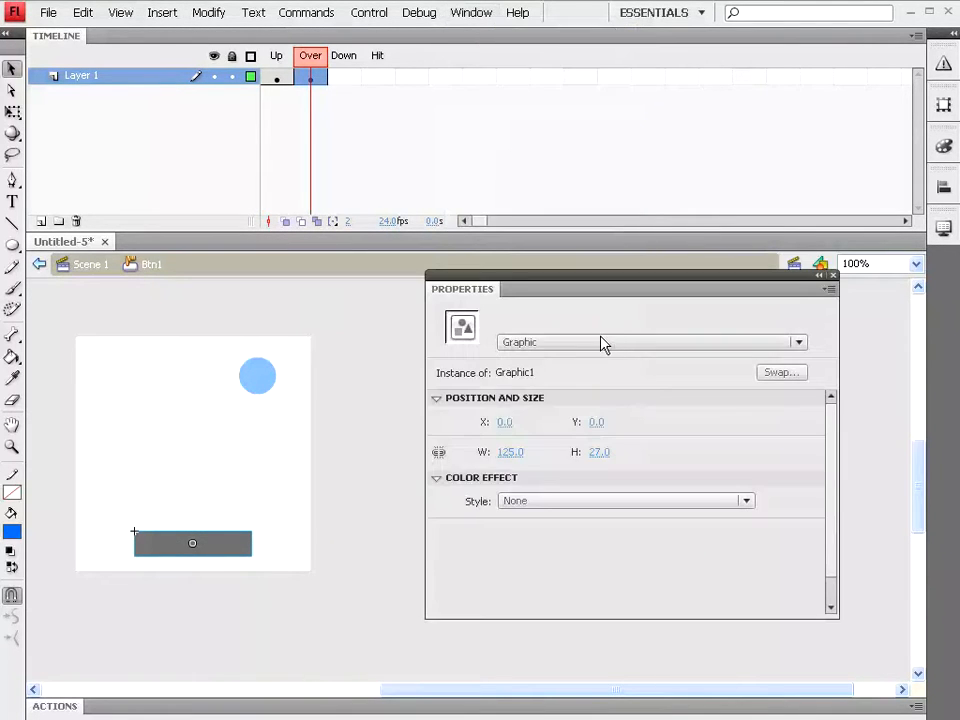
left_click_drag(589, 292, 647, 257)
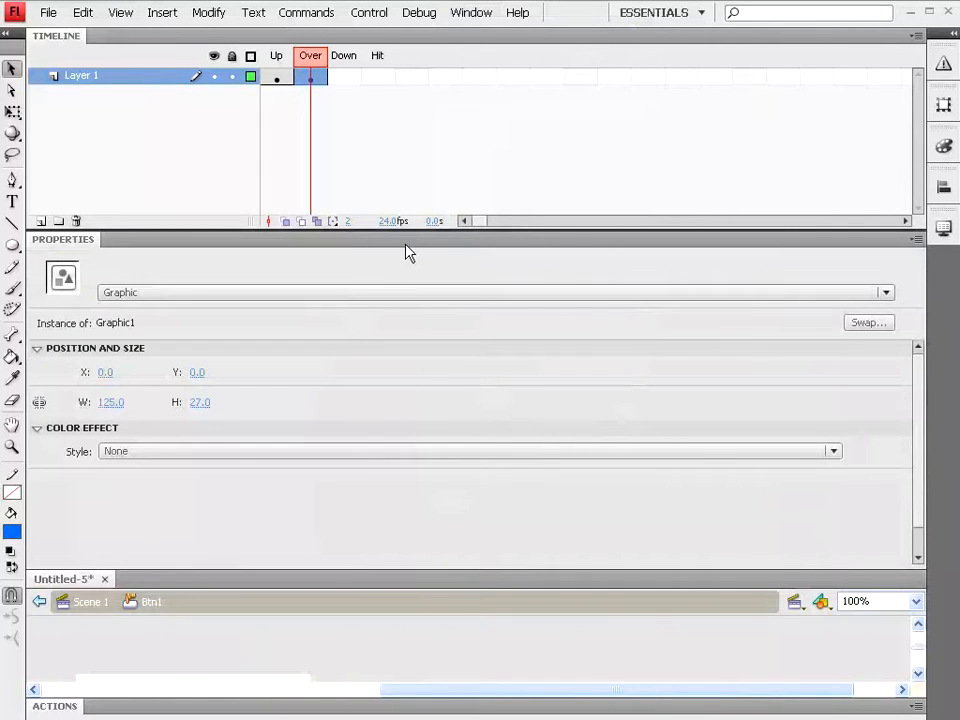
left_click_drag(411, 243, 501, 198)
left_click_drag(430, 200, 731, 186)
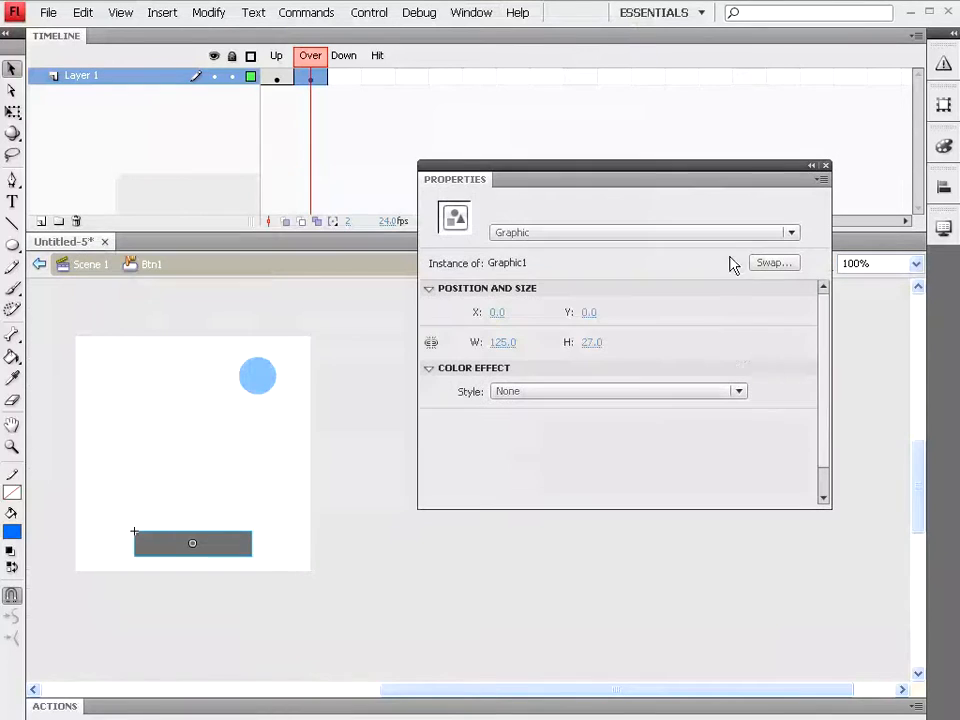
left_click(556, 392)
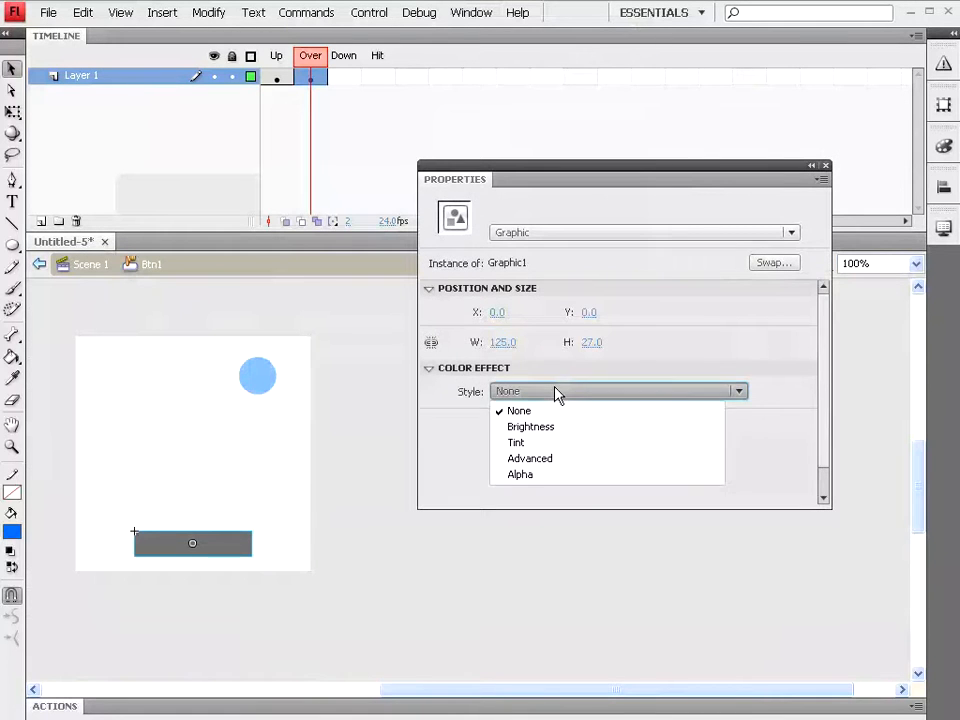
left_click(536, 474)
left_click_drag(642, 421, 617, 434)
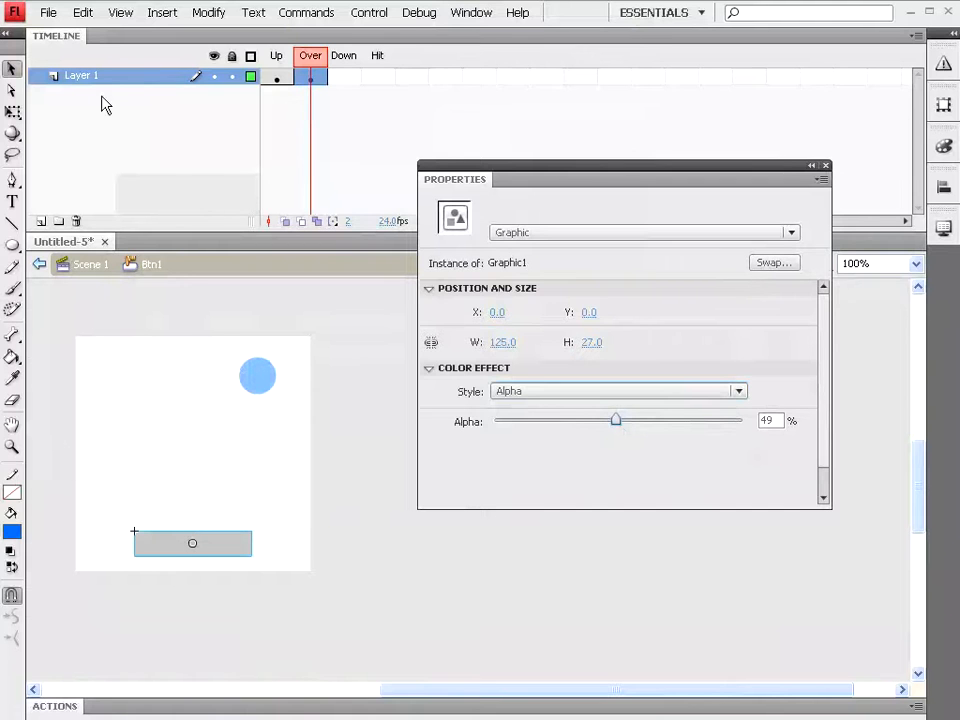
Add a new layer to the Btn1 timeline and place it beneath Layer 1
left_click(72, 82)
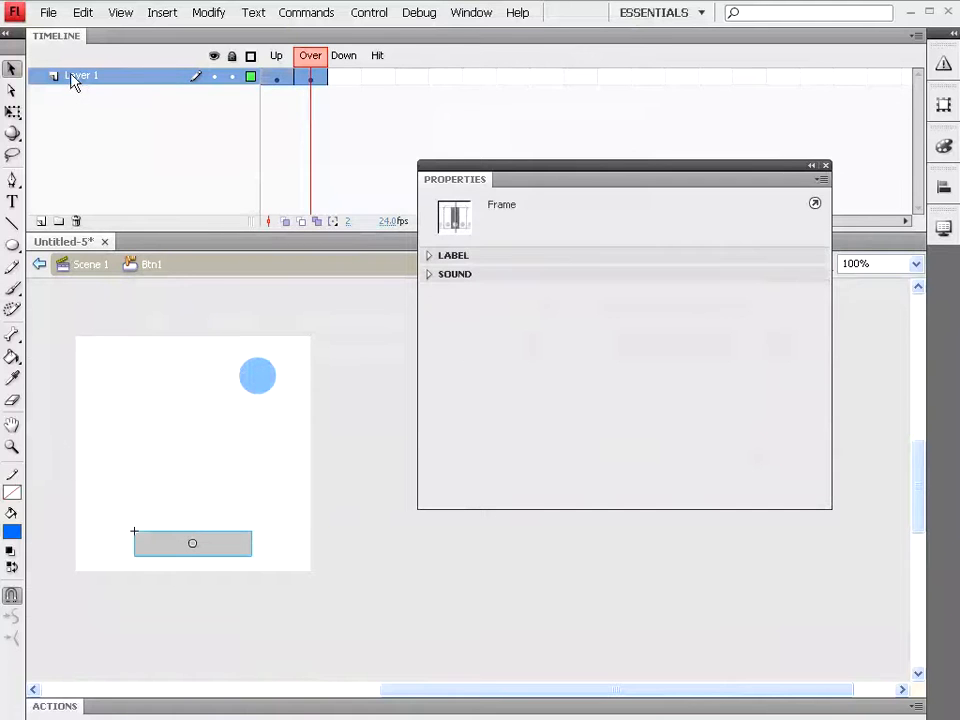
left_click(40, 221)
left_click_drag(77, 82, 77, 104)
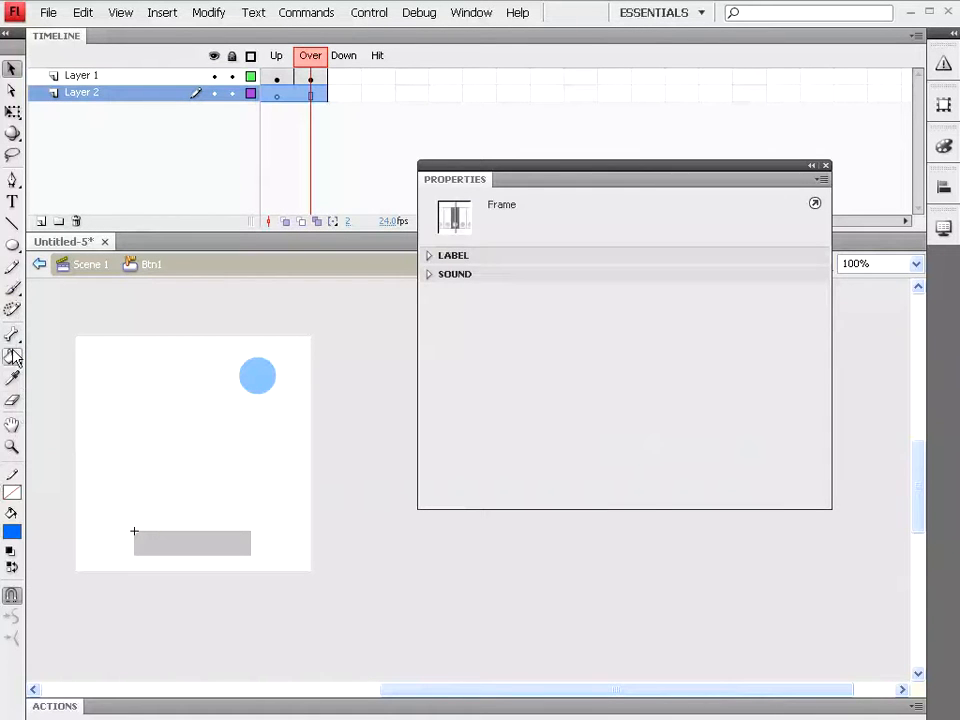
Add the dynamic text "Go To My Web Site" over the grey rectangle on Layer 2, widening its text box to fit one line
left_click(12, 202)
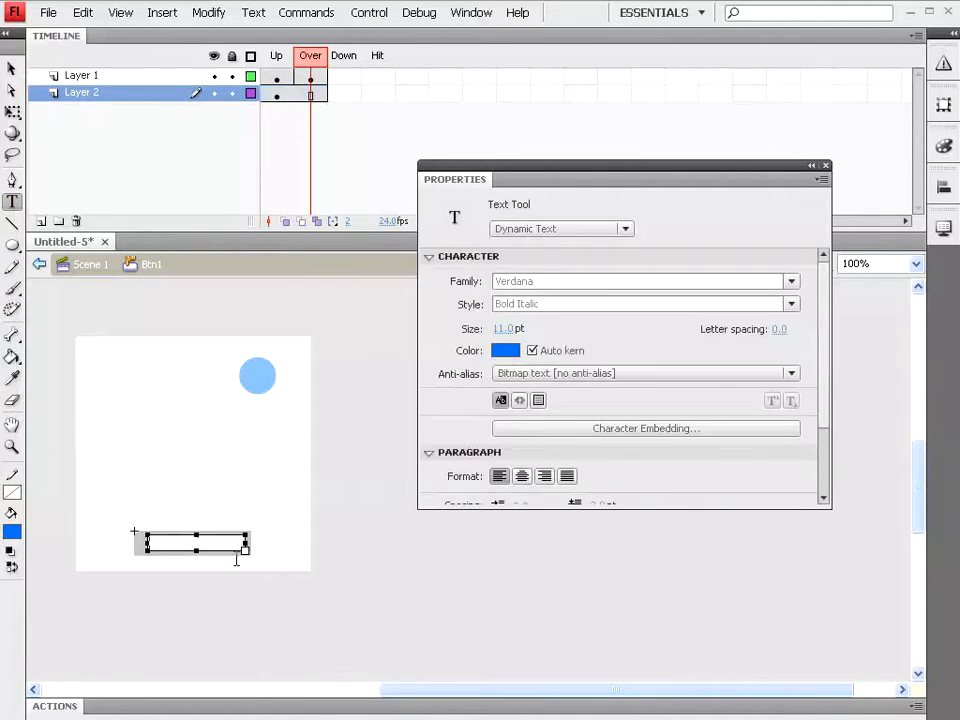
left_click_drag(149, 547, 251, 565)
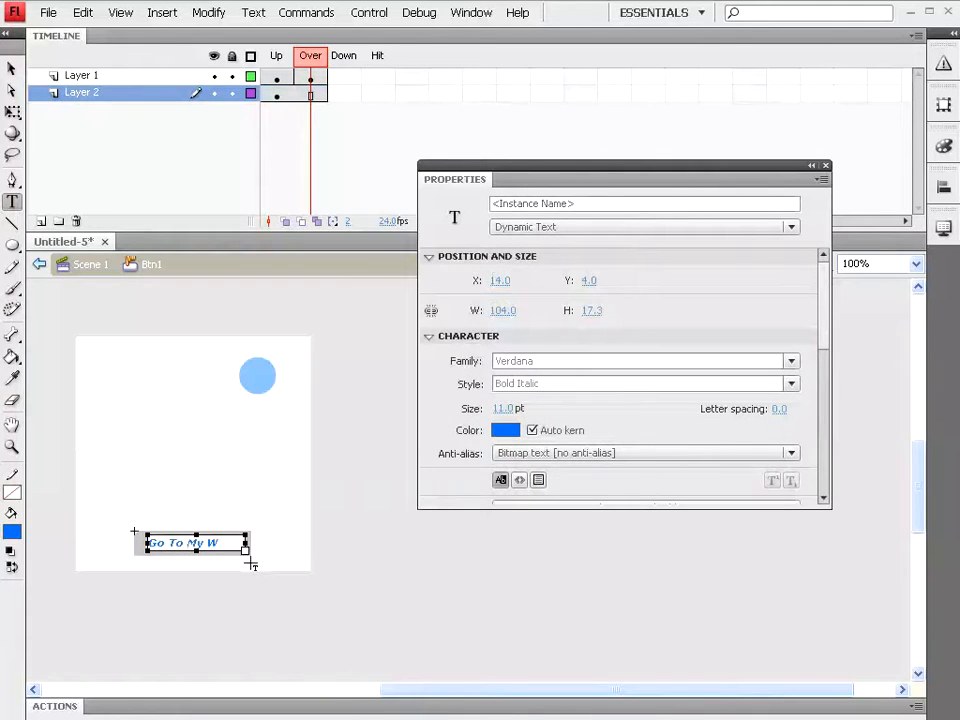
type("Go To My Web Site")
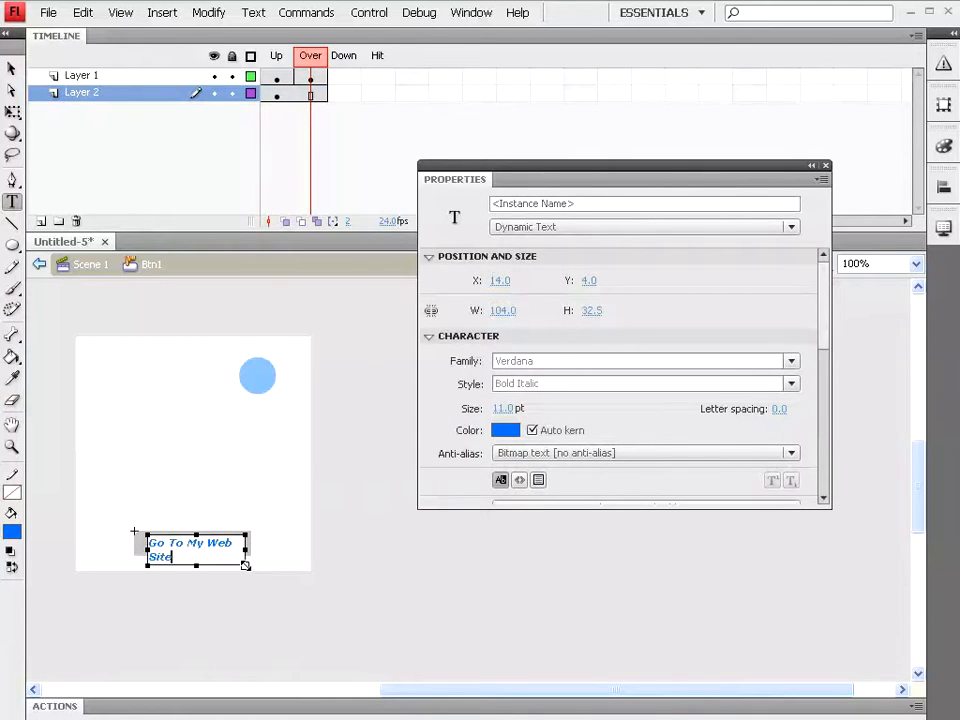
left_click_drag(245, 566, 272, 556)
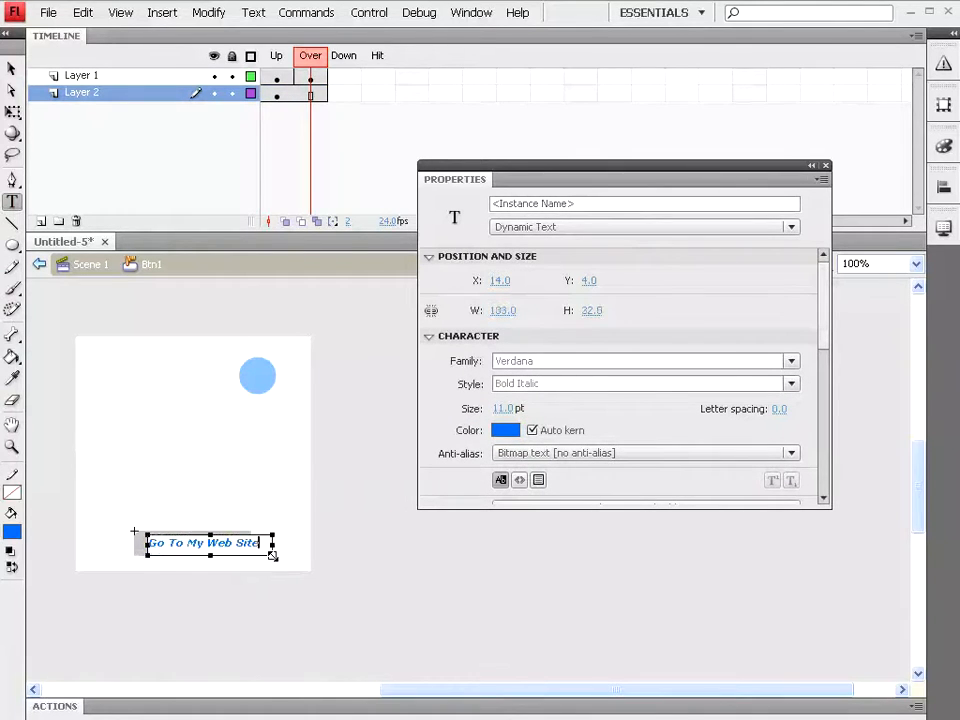
key("Escape")
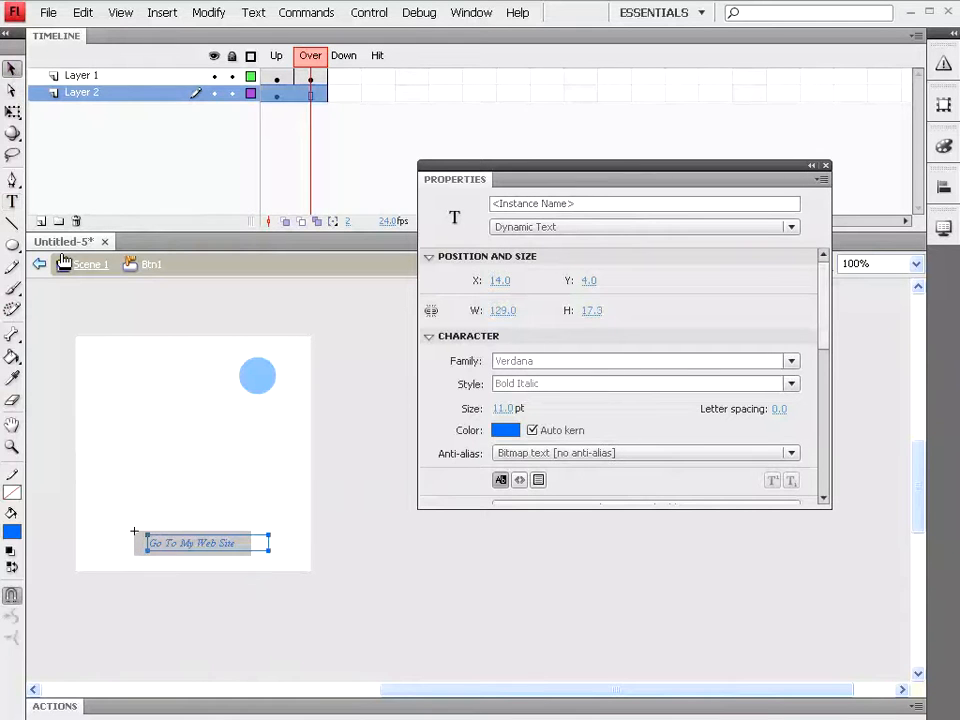
Nudge the "Go To My Web Site" text slightly down to centre it vertically on the grey rectangle
left_click_drag(259, 546, 260, 552)
key("Down")
key("Down")
key("Right")
key("Right")
key("Right")
Give the Graphic1 instance in Layer 1's Up frame an Alpha color effect of 30%
left_click(310, 77)
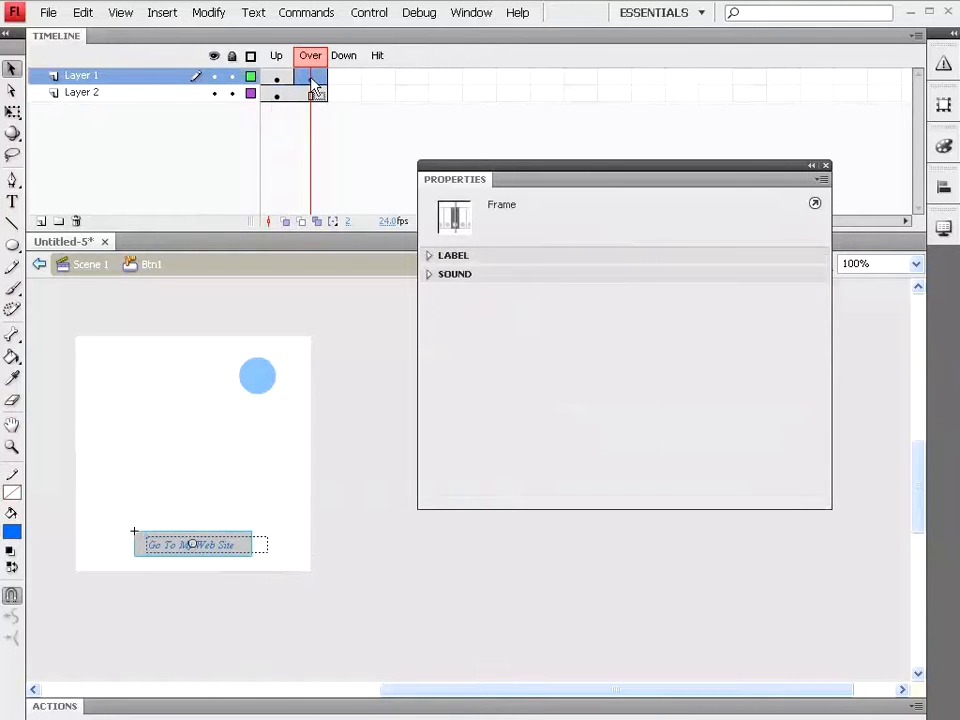
left_click(277, 78)
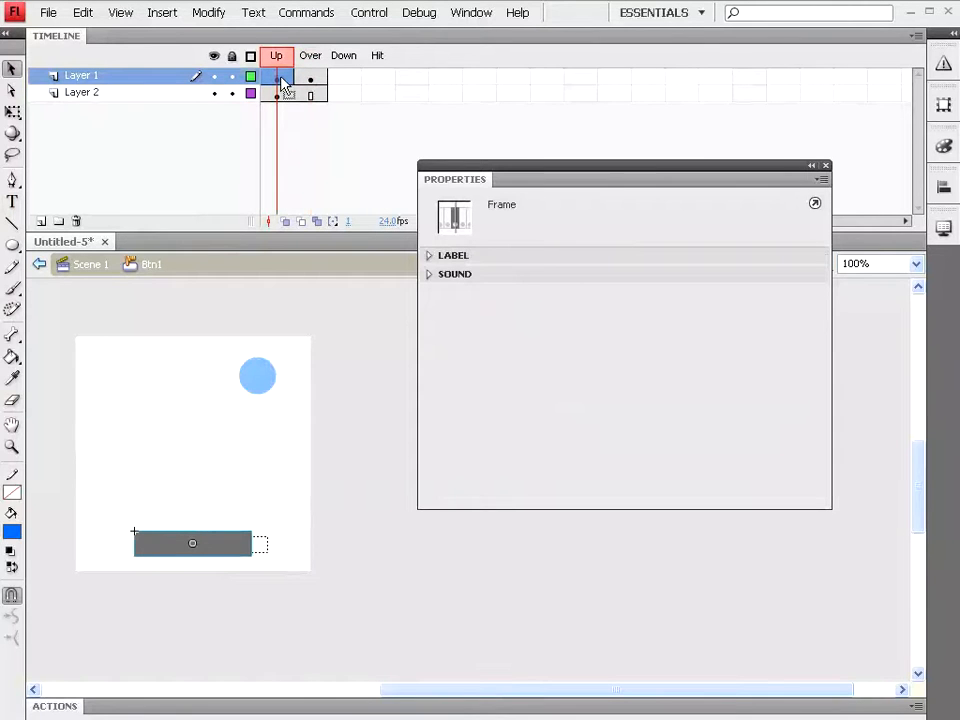
left_click(220, 552)
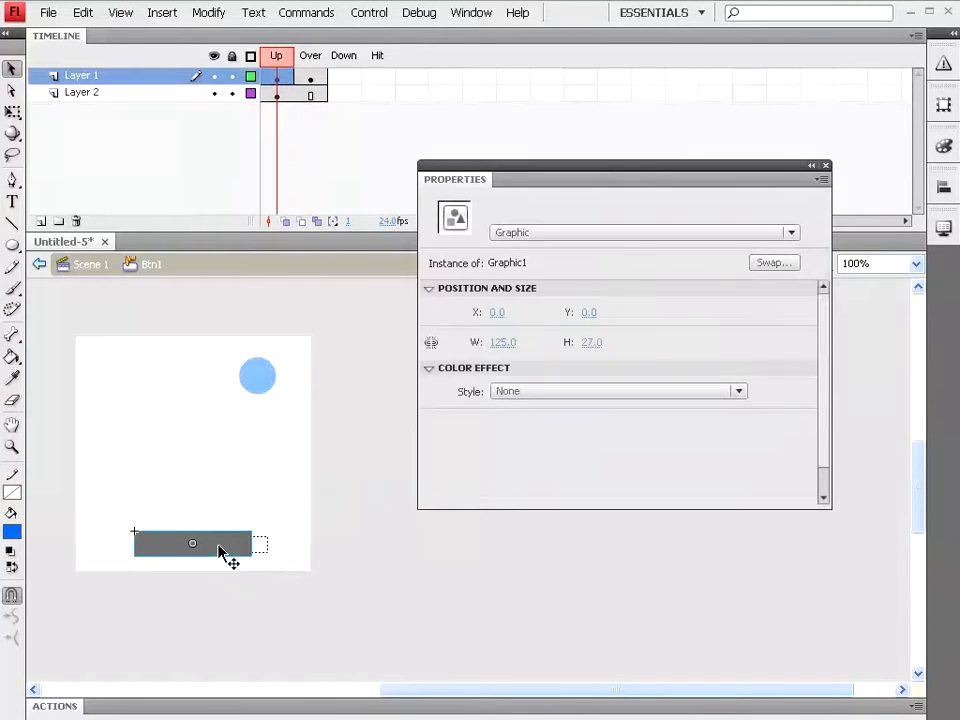
left_click(601, 392)
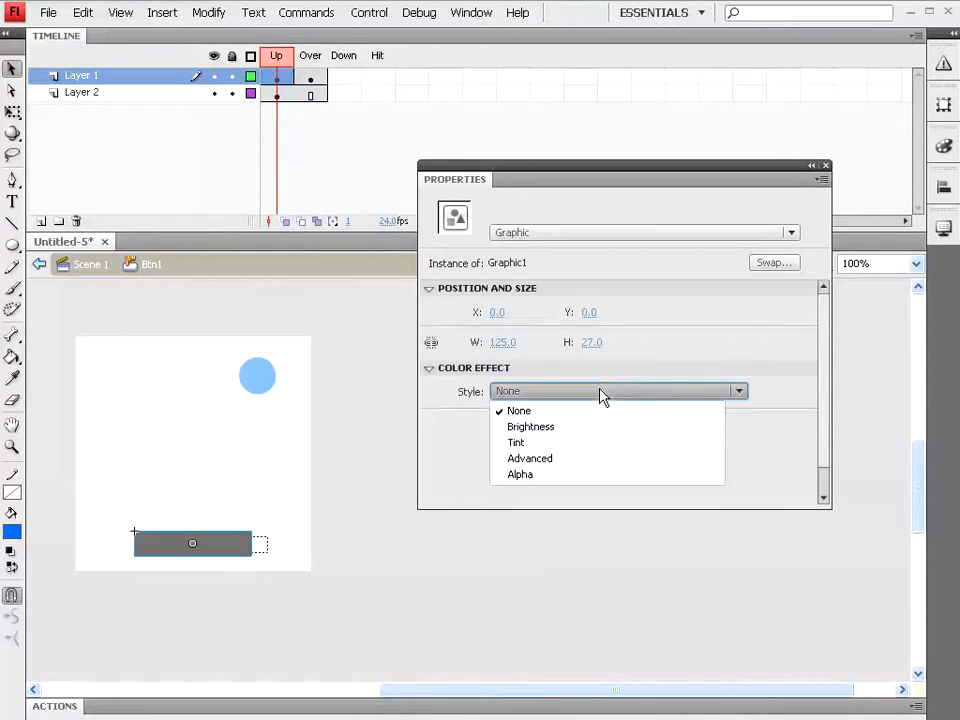
left_click(578, 474)
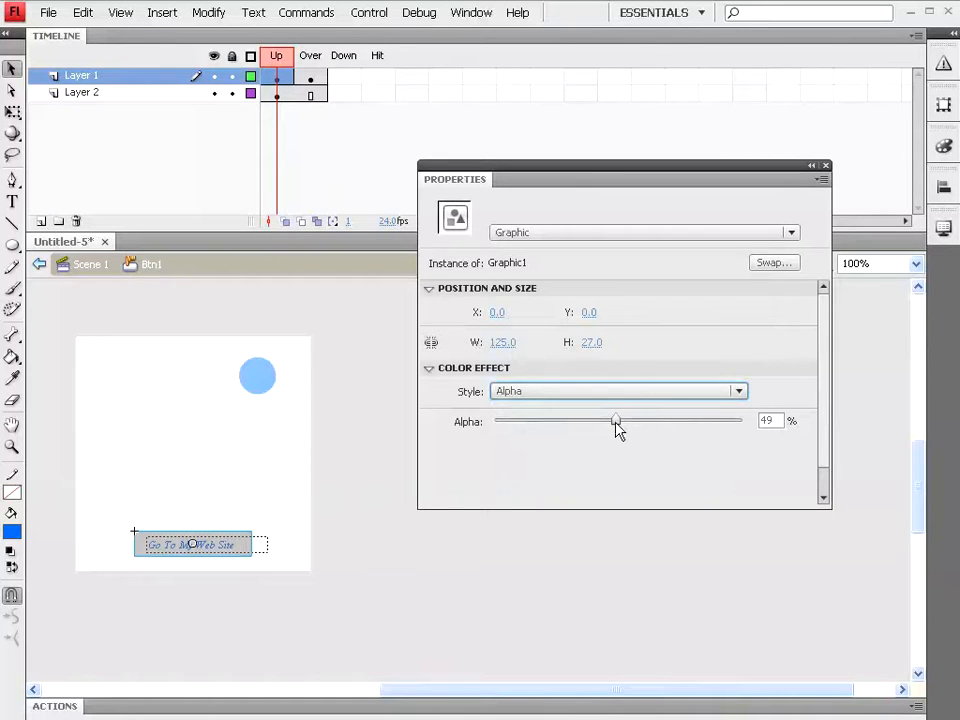
left_click_drag(615, 422, 566, 394)
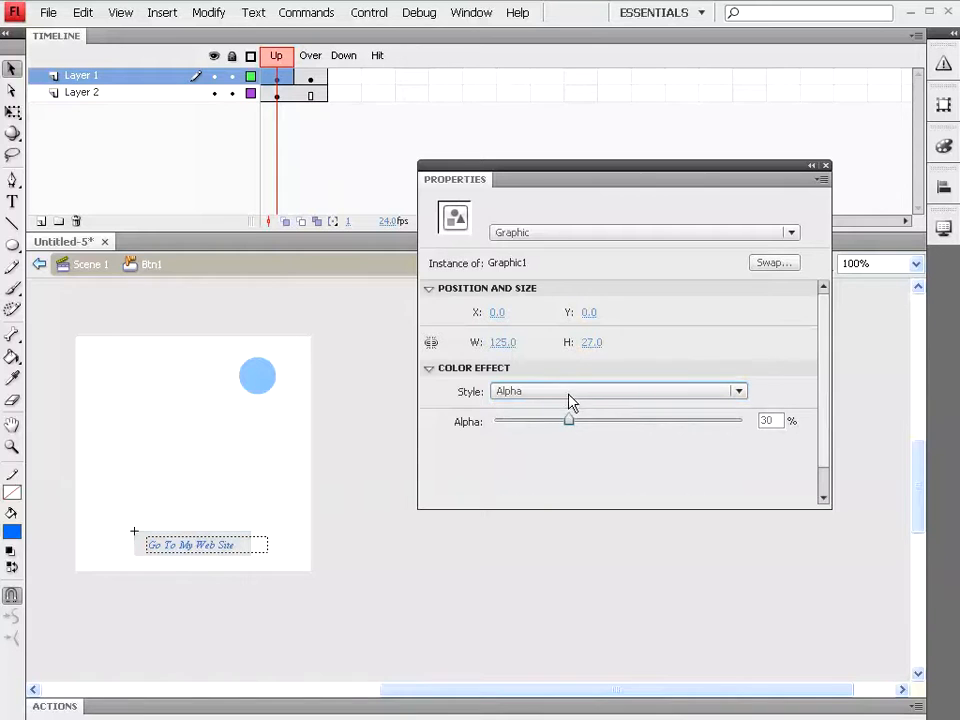
Set the Alpha of the Graphic1 instance in Layer 1's Over frame to 50%
left_click(311, 78)
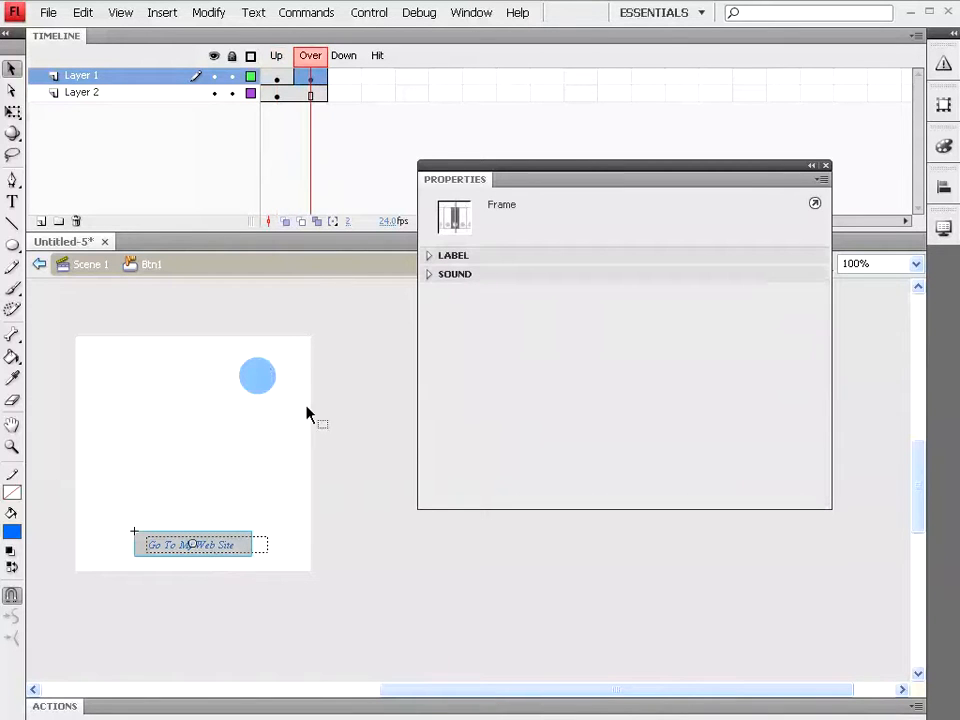
left_click(241, 552)
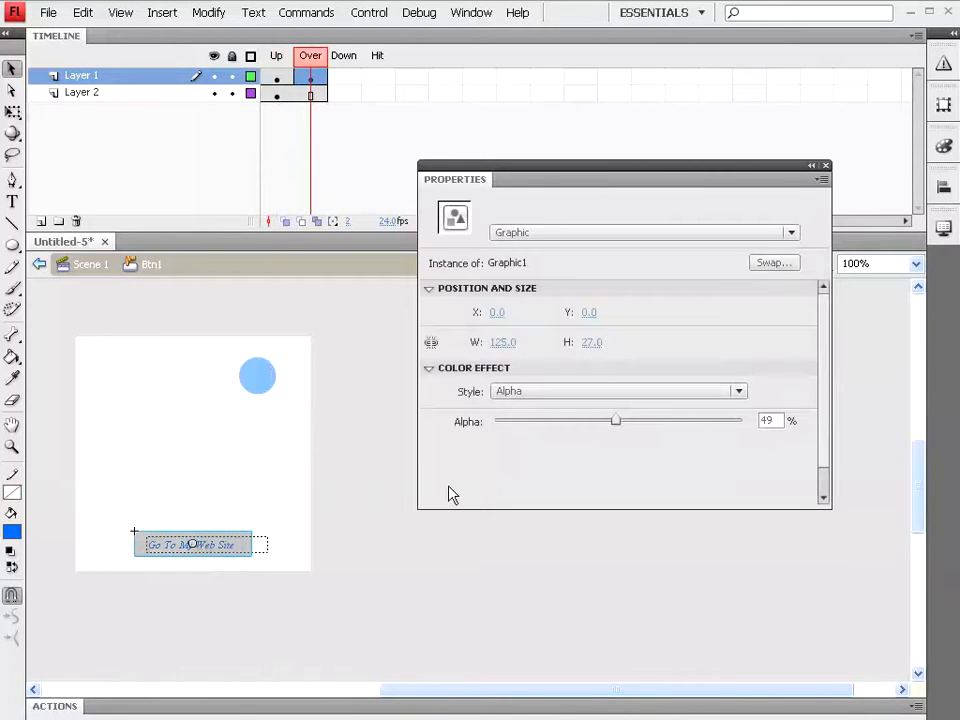
left_click(768, 420)
type("50")
key("Return")
Insert a keyframe in Layer 1's Down frame and select its Graphic1 instance
left_click(344, 78)
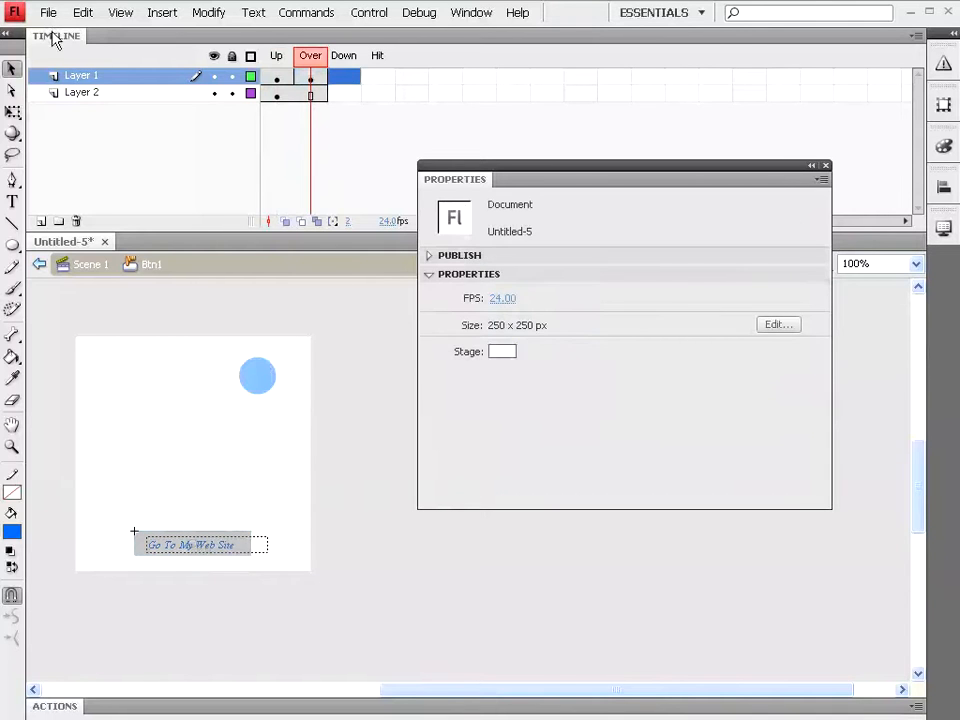
left_click(168, 14)
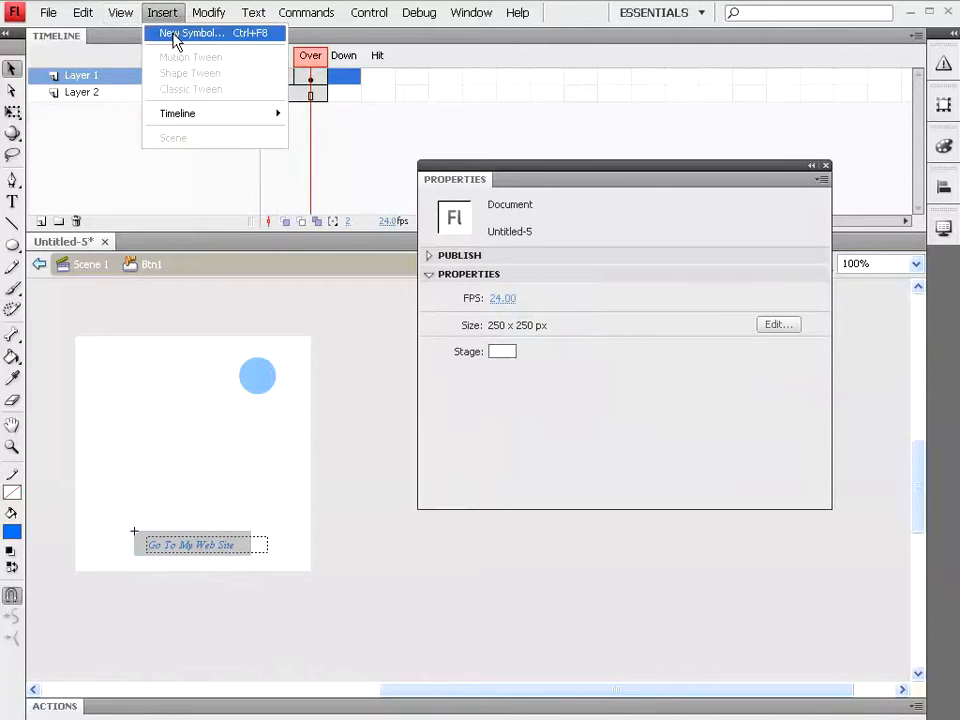
mouse_move(212, 116)
left_click(340, 170)
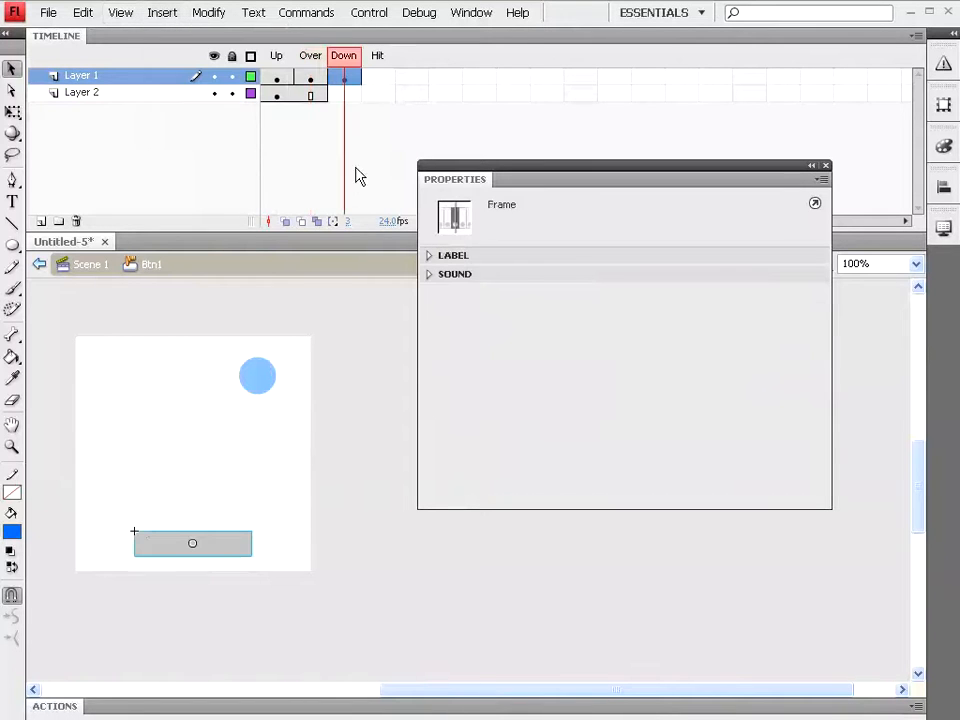
left_click(240, 555)
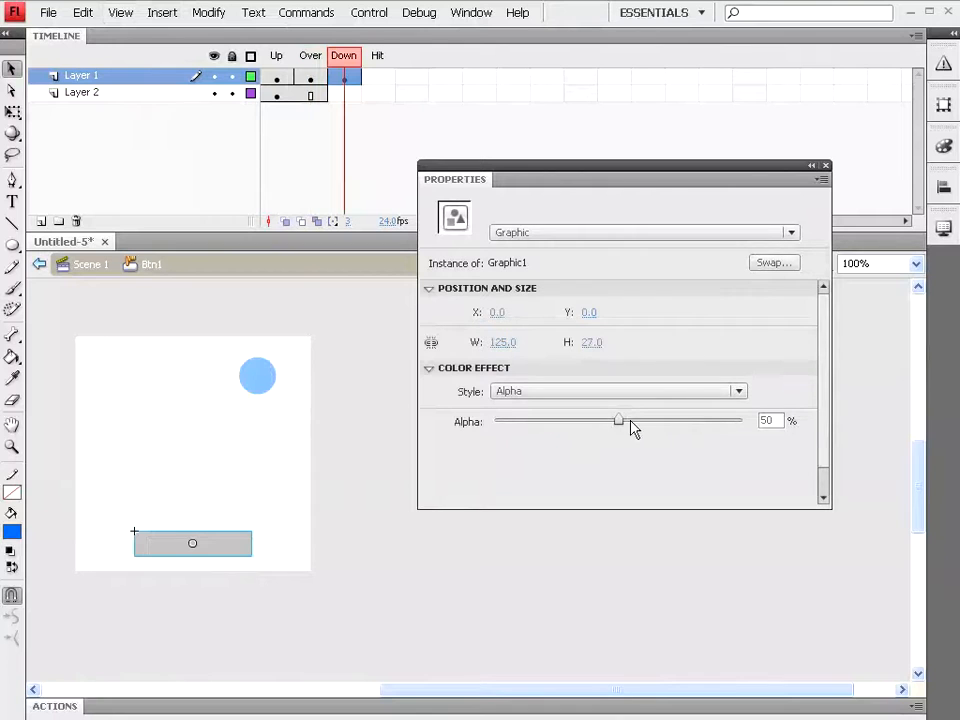
Set the alpha of the button rectangle in the Down state to 75%
left_click(776, 420)
type("75")
key("Return")
Insert a frame on Layer 2 in the Down state to extend the button text through it
left_click(347, 95)
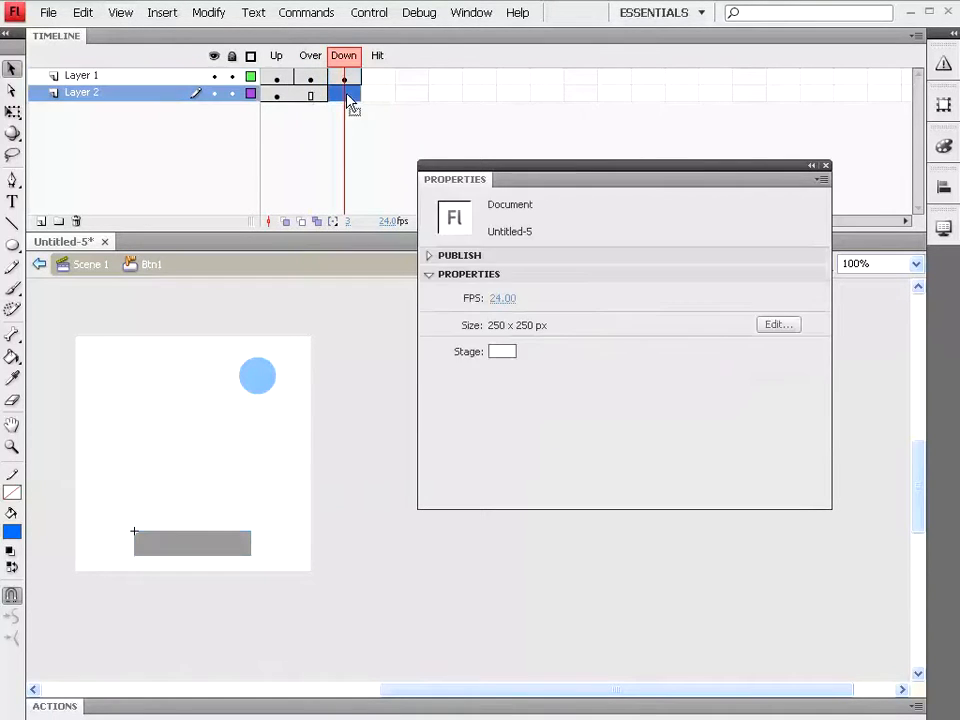
left_click(161, 14)
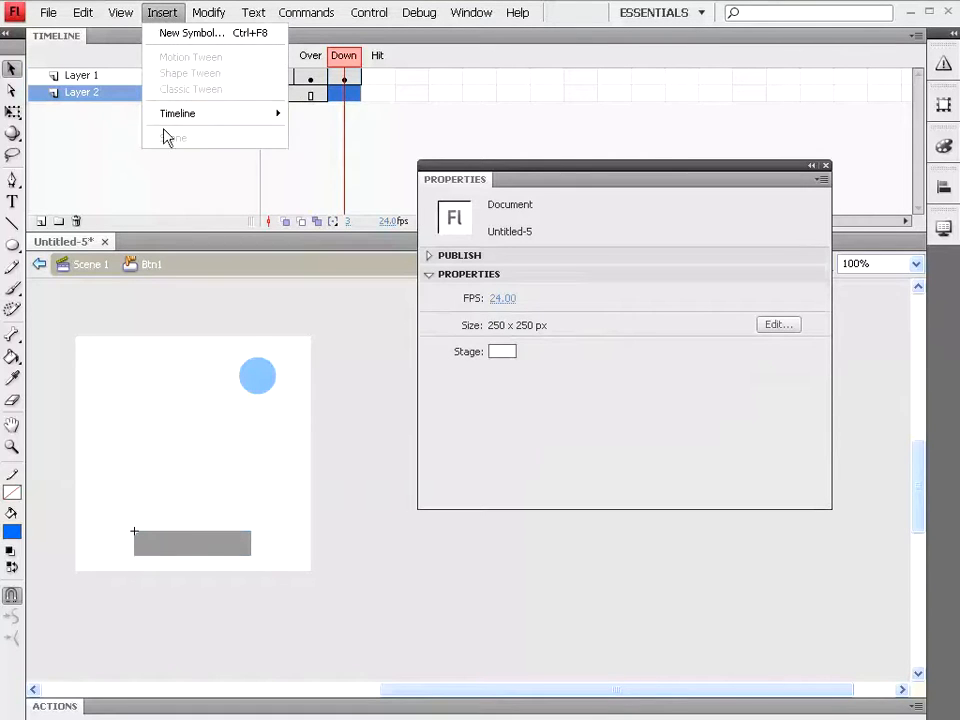
mouse_move(236, 120)
left_click(358, 155)
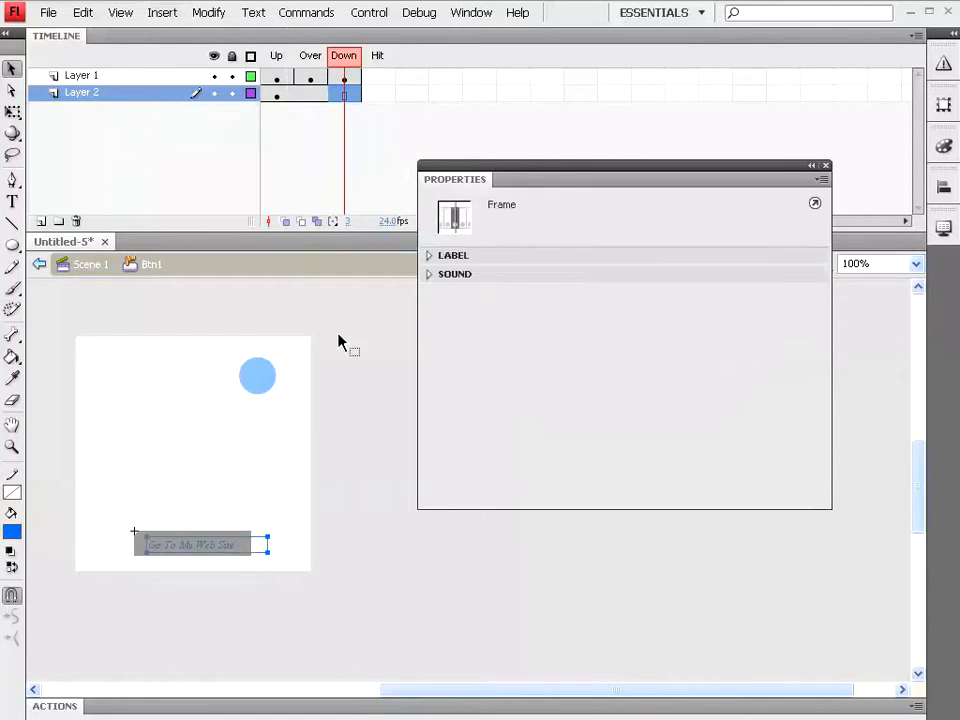
Test the movie, try the Go To My Web Site button in the preview, and close the preview
key("Return")
key("Return")
key("Return")
left_click(369, 12)
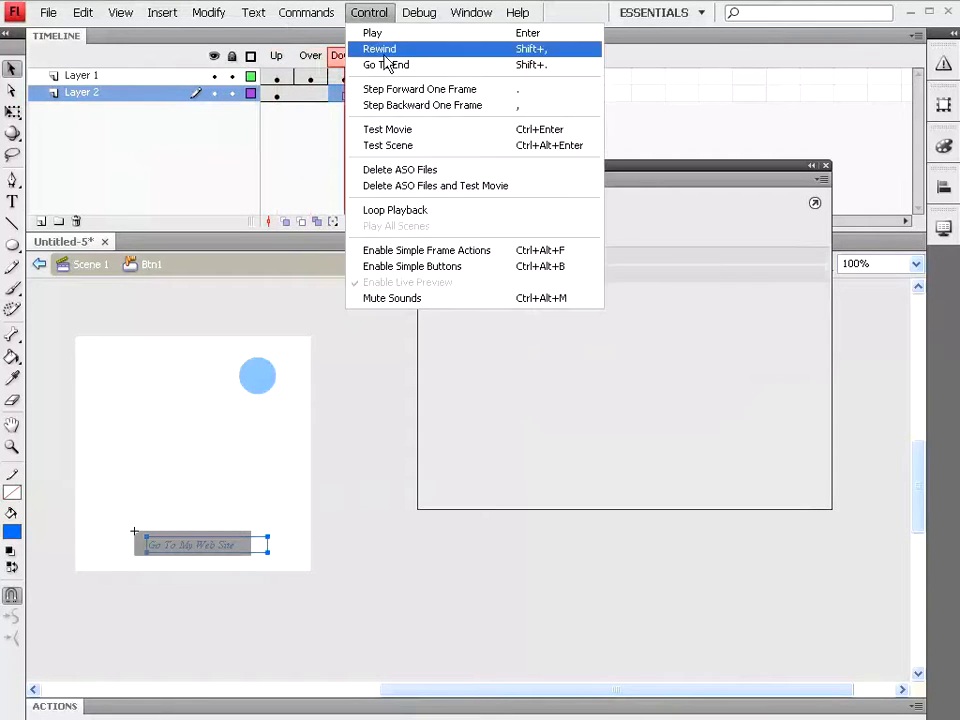
left_click(390, 130)
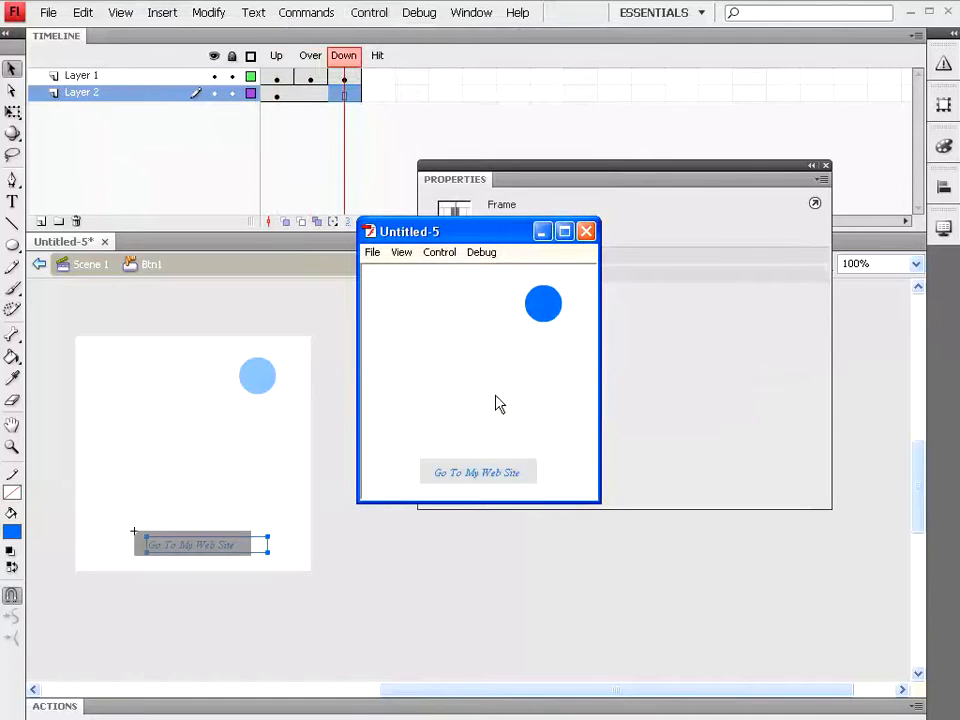
left_click(476, 479)
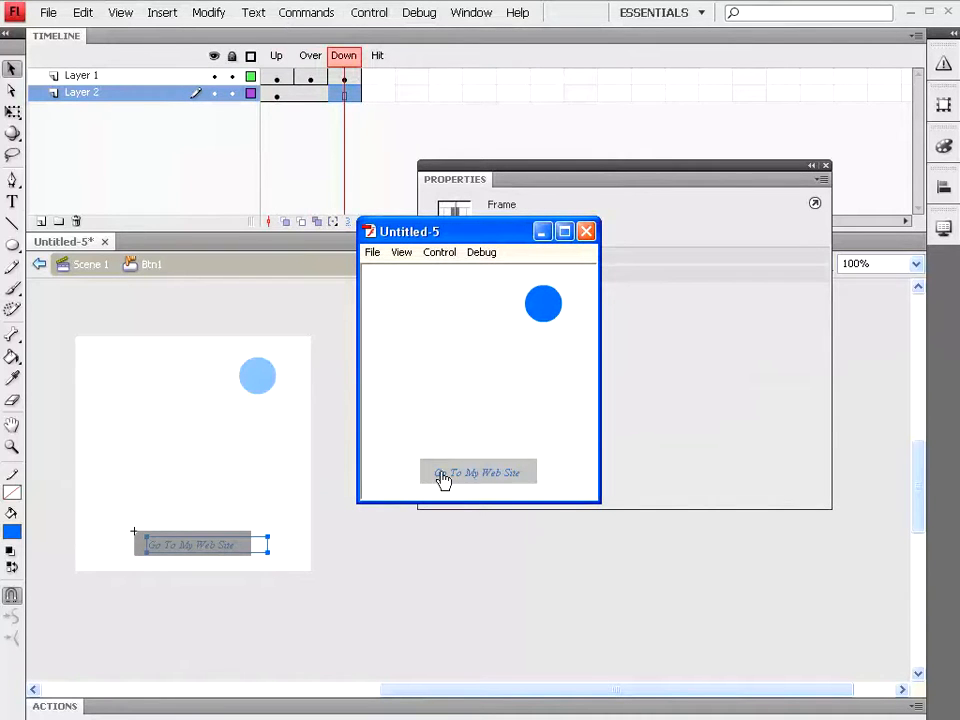
left_click(589, 232)
Return to Scene 1 and convert the blue circle to a Movie Clip symbol named Mc1
left_click(88, 264)
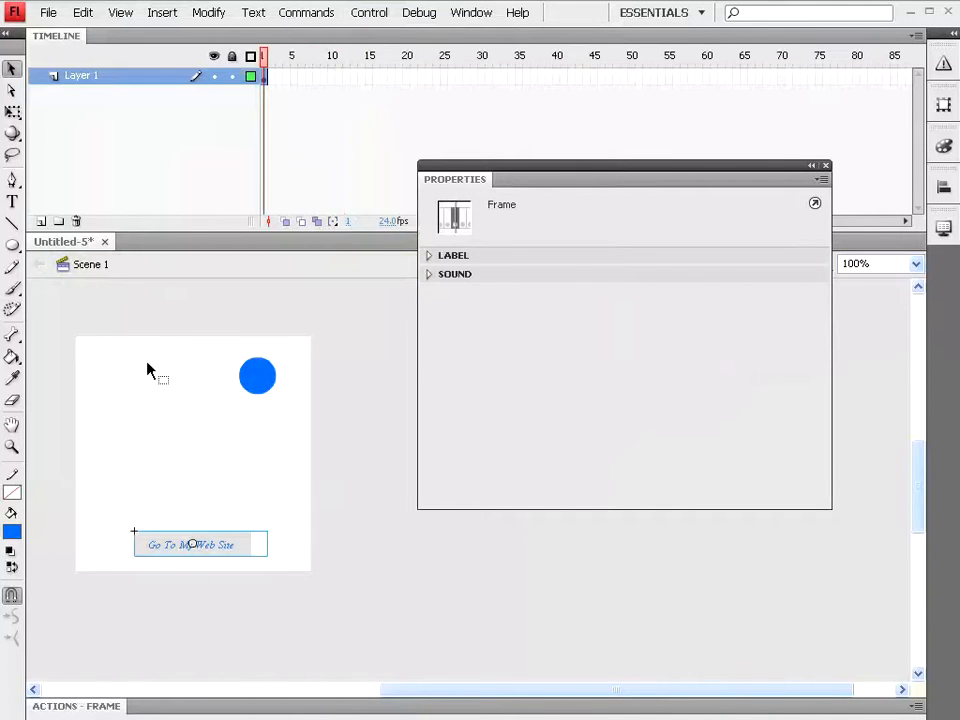
left_click(259, 386)
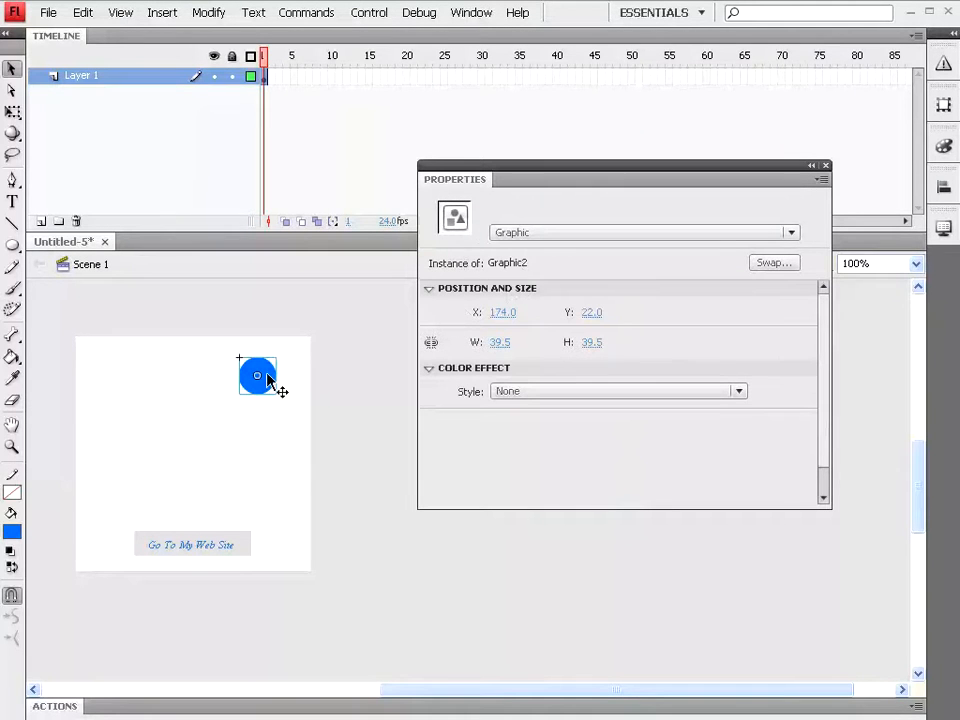
right_click(268, 379)
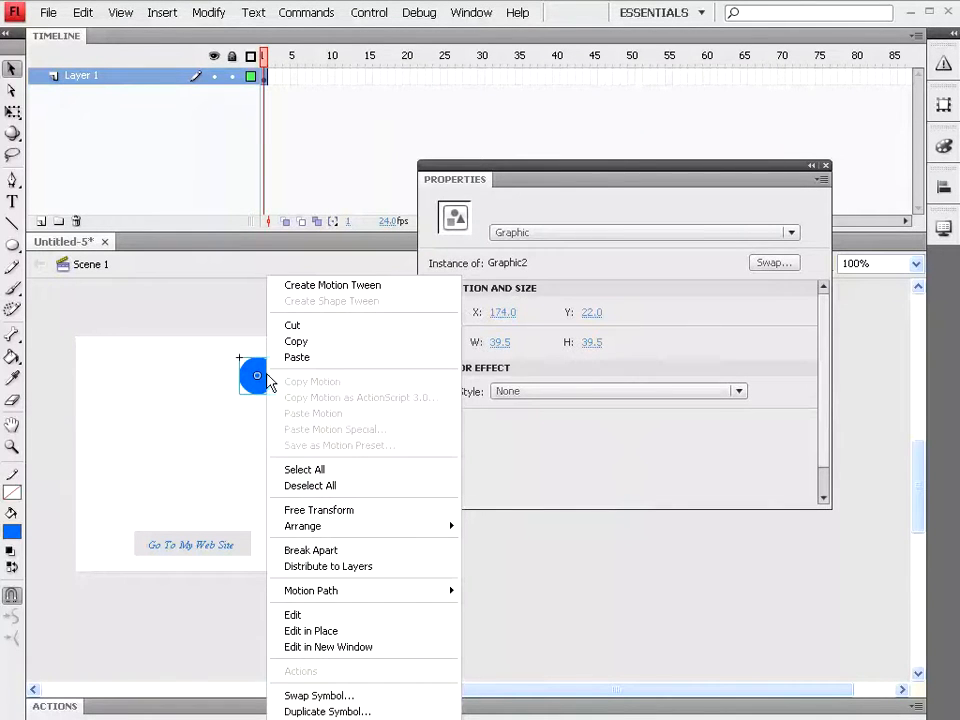
left_click(209, 12)
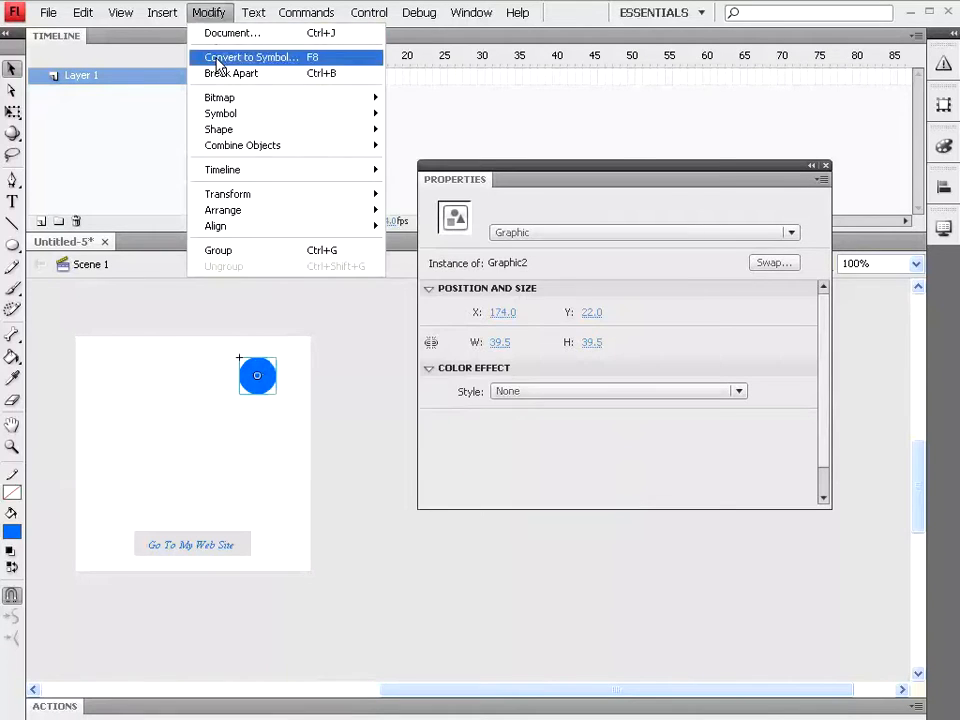
left_click(220, 58)
left_click(498, 188)
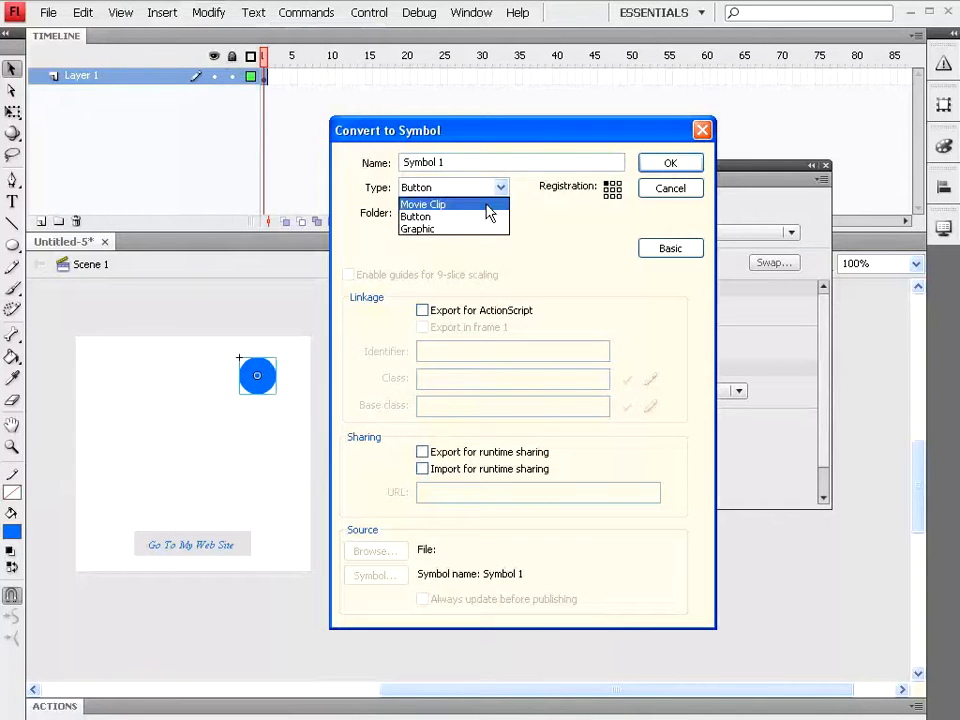
left_click(470, 204)
key("shift+Tab")
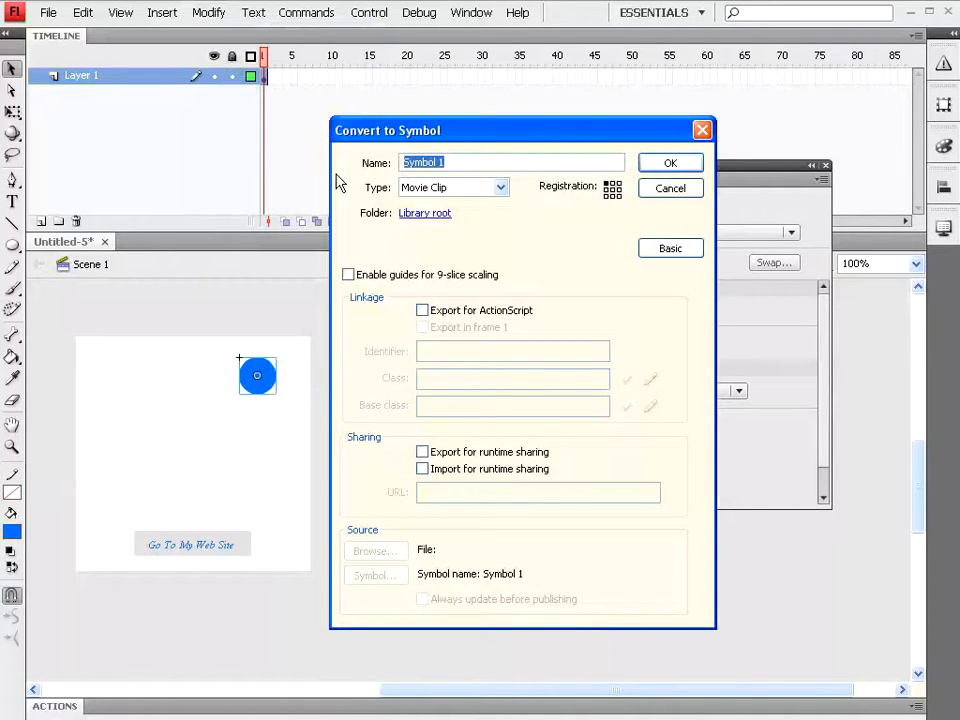
type("Mc1")
left_click(670, 163)
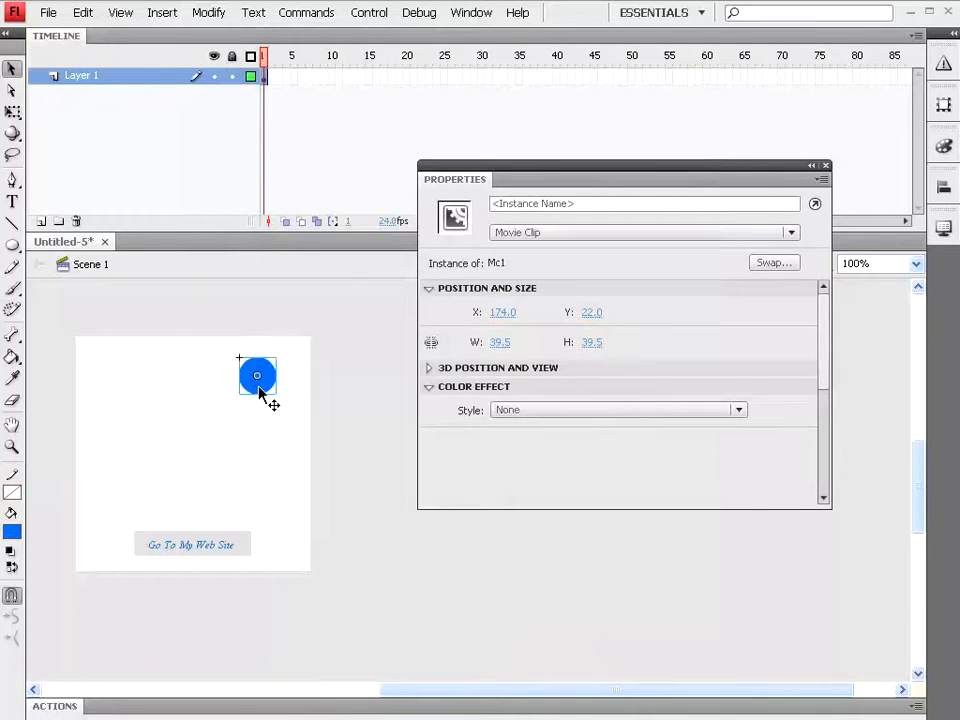
Open the Mc1 movie clip for editing and insert a keyframe at frame 20 of Layer 1
double_click(259, 389)
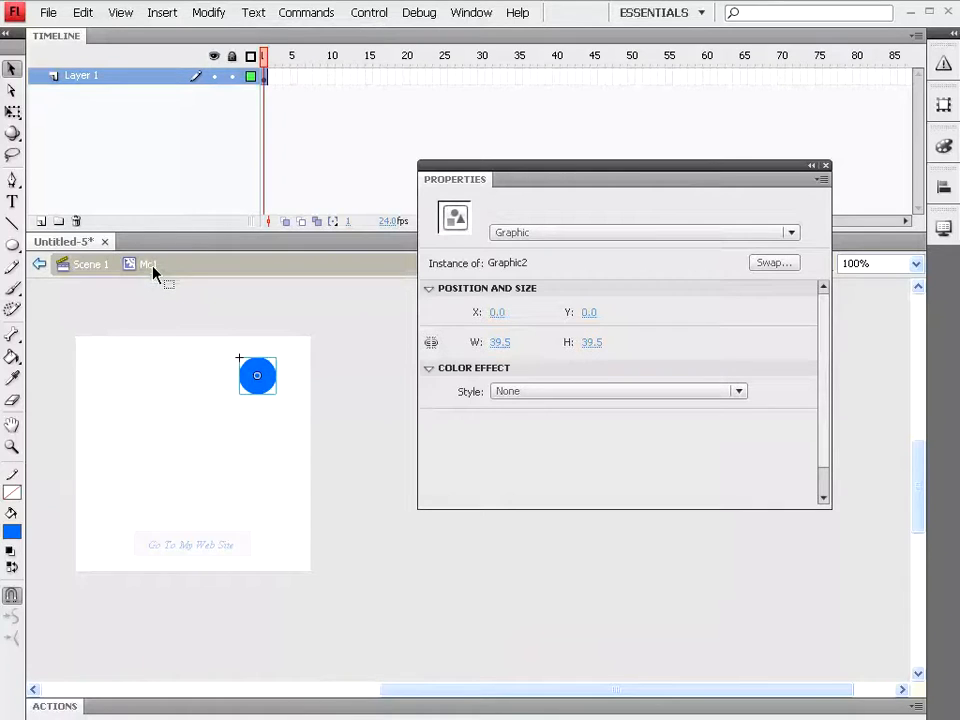
left_click(407, 77)
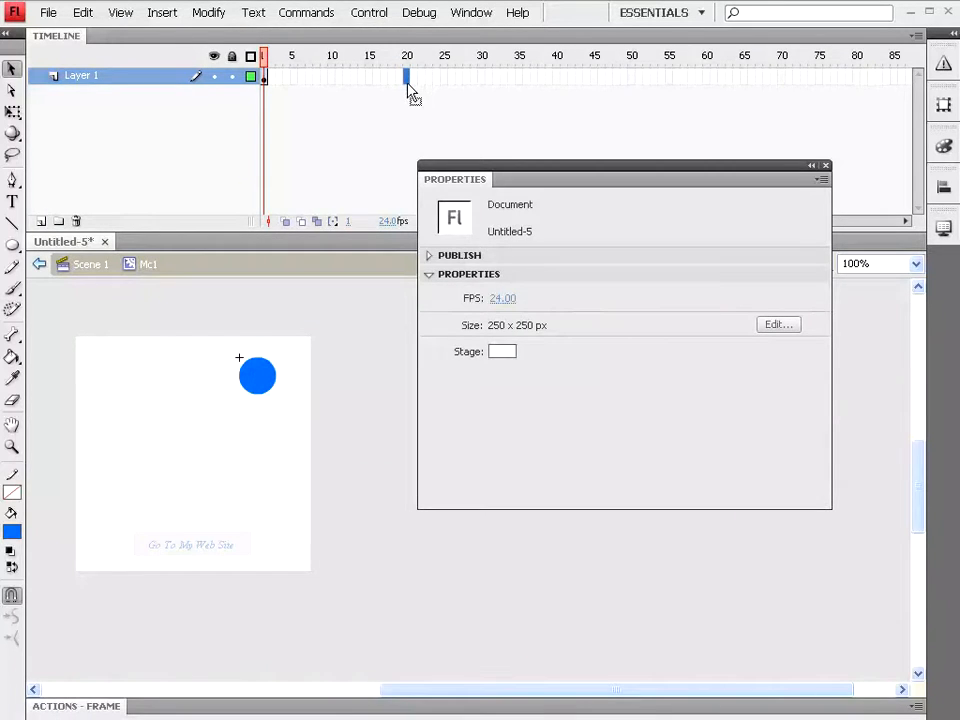
left_click(163, 13)
mouse_move(180, 114)
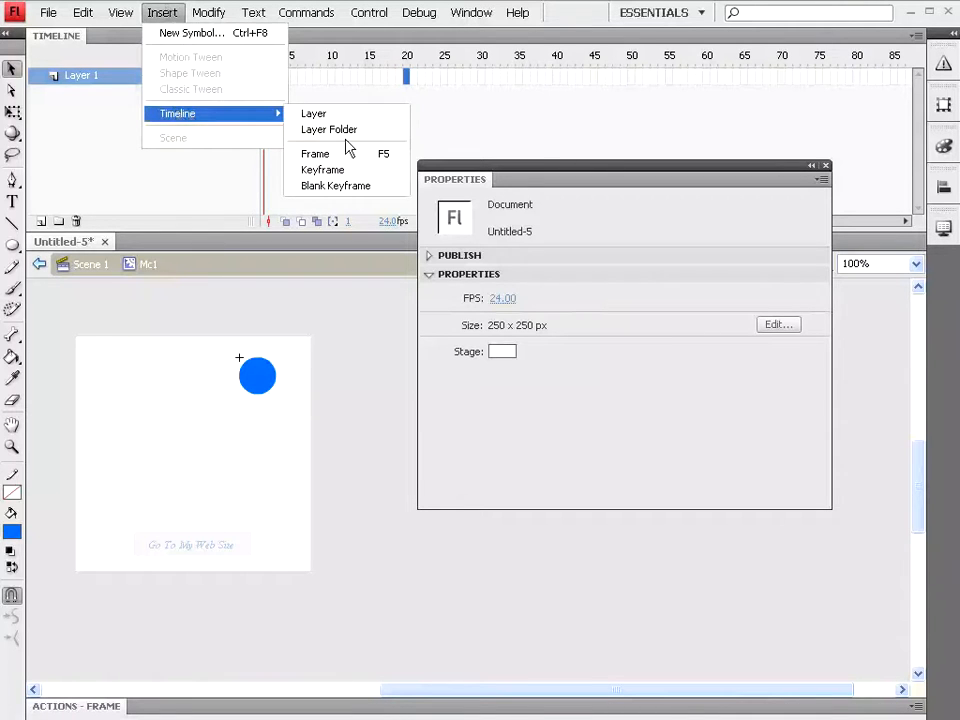
left_click(347, 170)
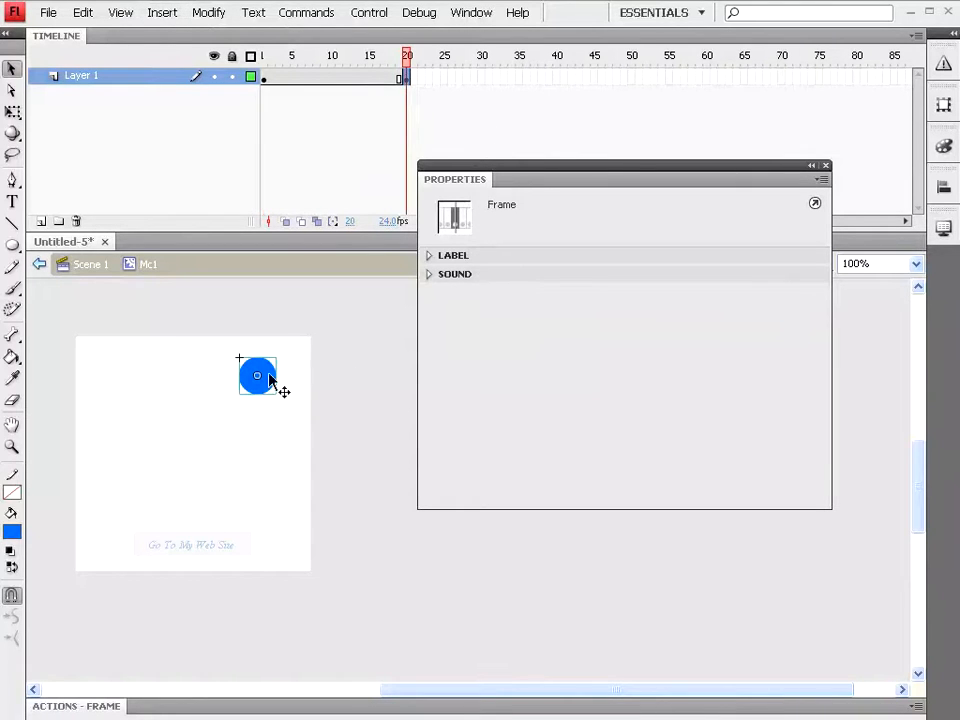
Set the circle's X position to -148 at frame 20 and add a classic tween between frames 1 and 20
left_click_drag(504, 312, 353, 321)
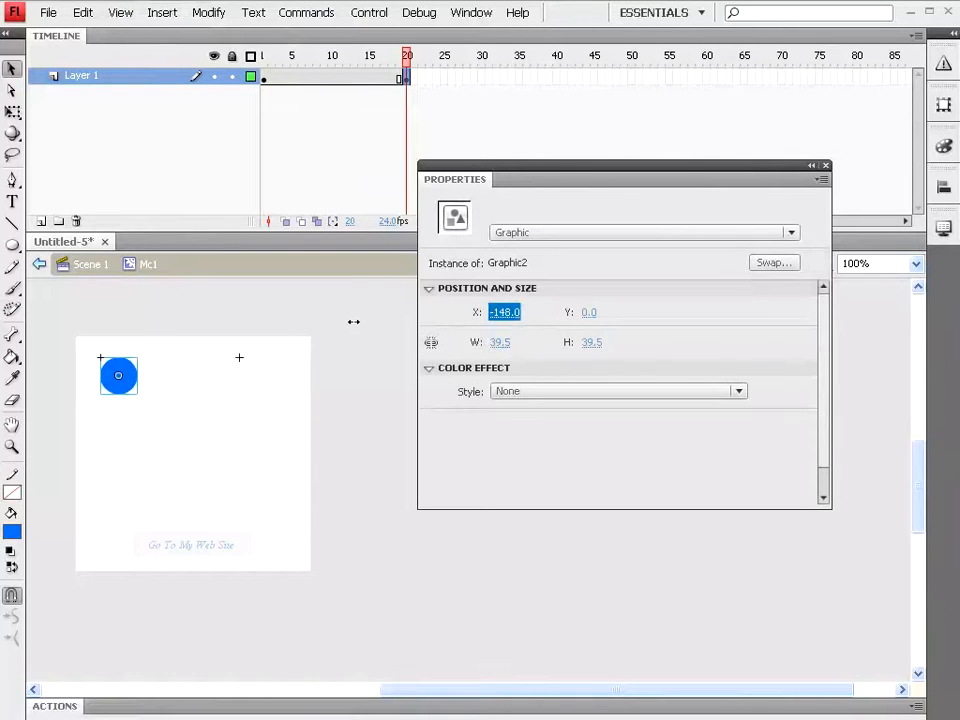
left_click(326, 78)
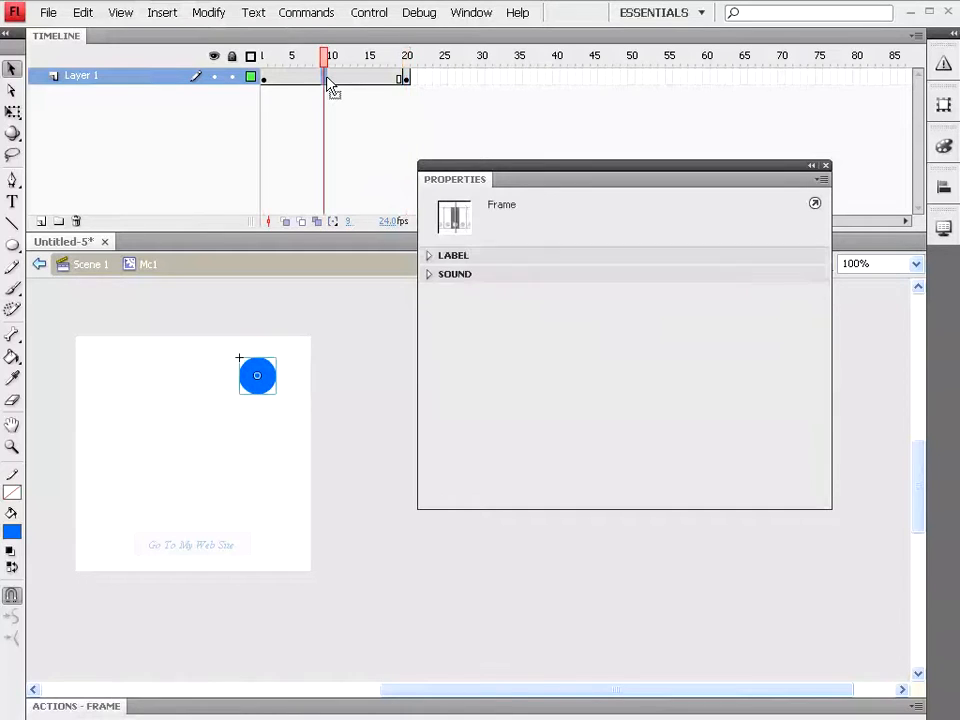
left_click(166, 14)
left_click(186, 92)
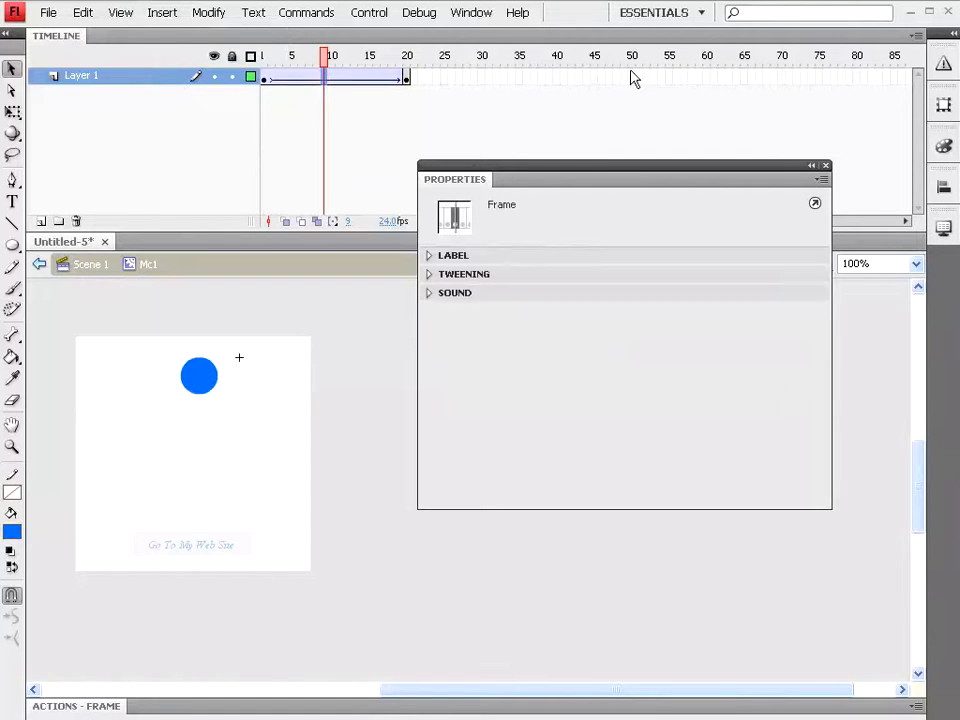
Insert a keyframe at frame 40 and set the circle's Y position to 181 there
left_click(558, 78)
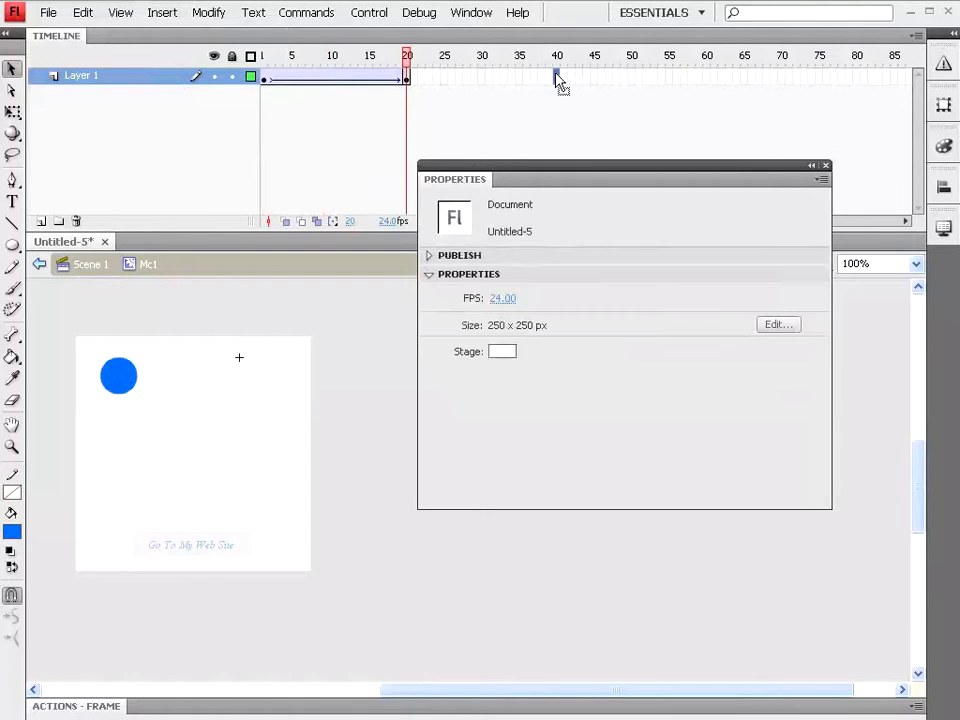
left_click(155, 14)
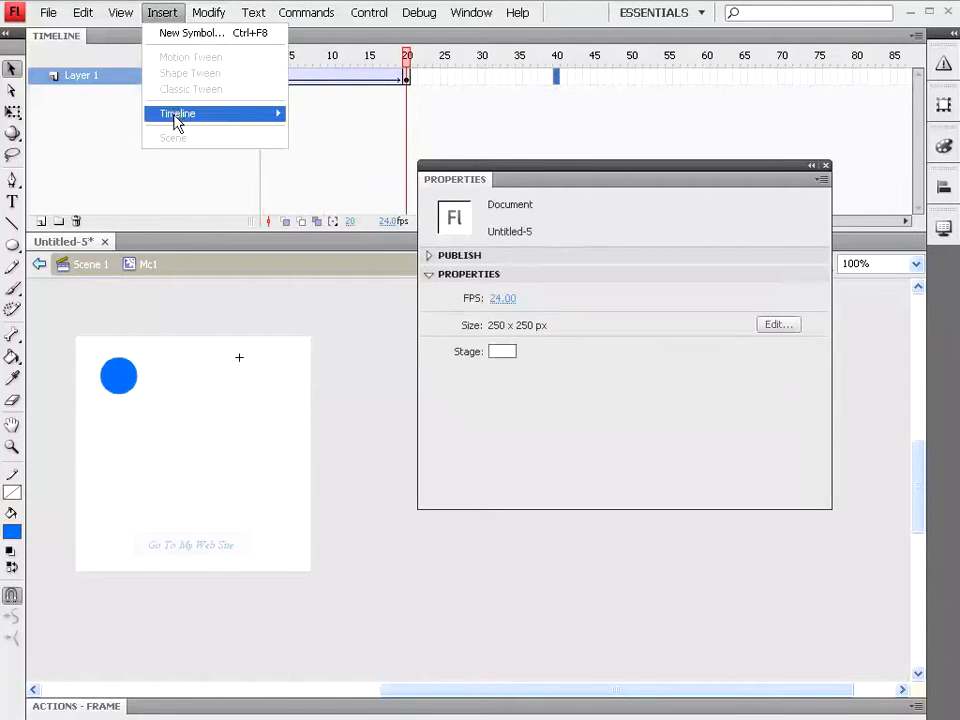
mouse_move(182, 114)
left_click(330, 169)
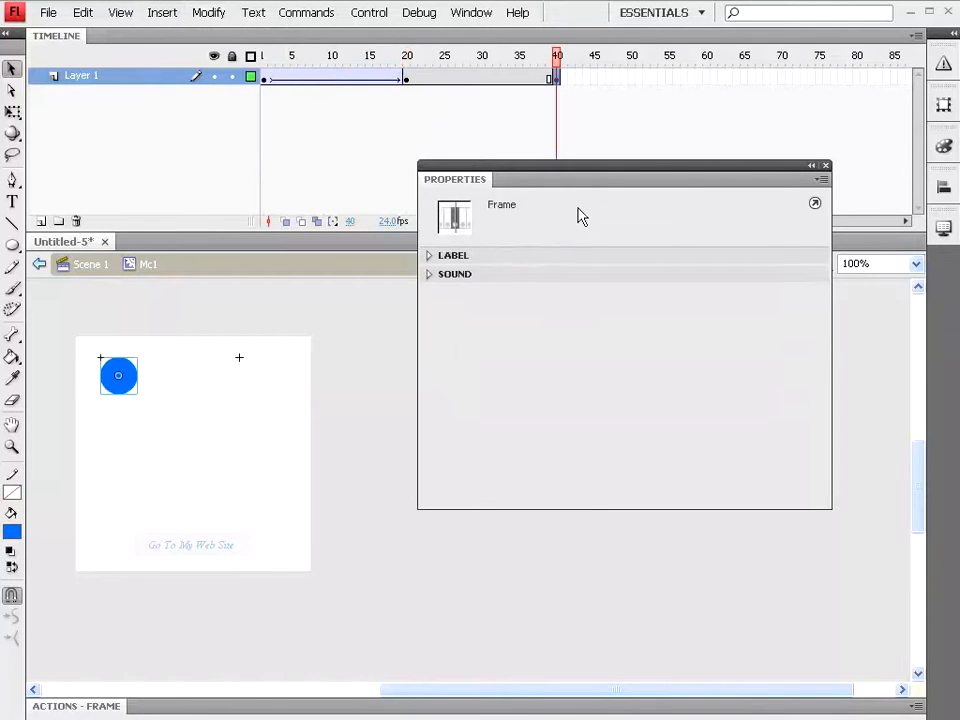
left_click(129, 394)
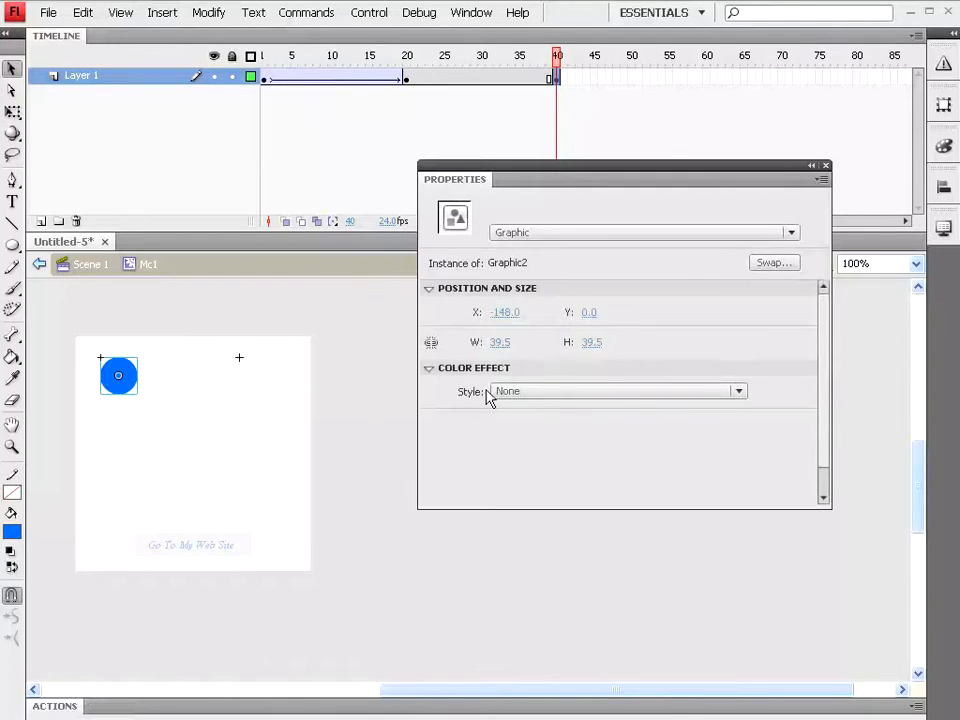
left_click_drag(585, 315, 760, 315)
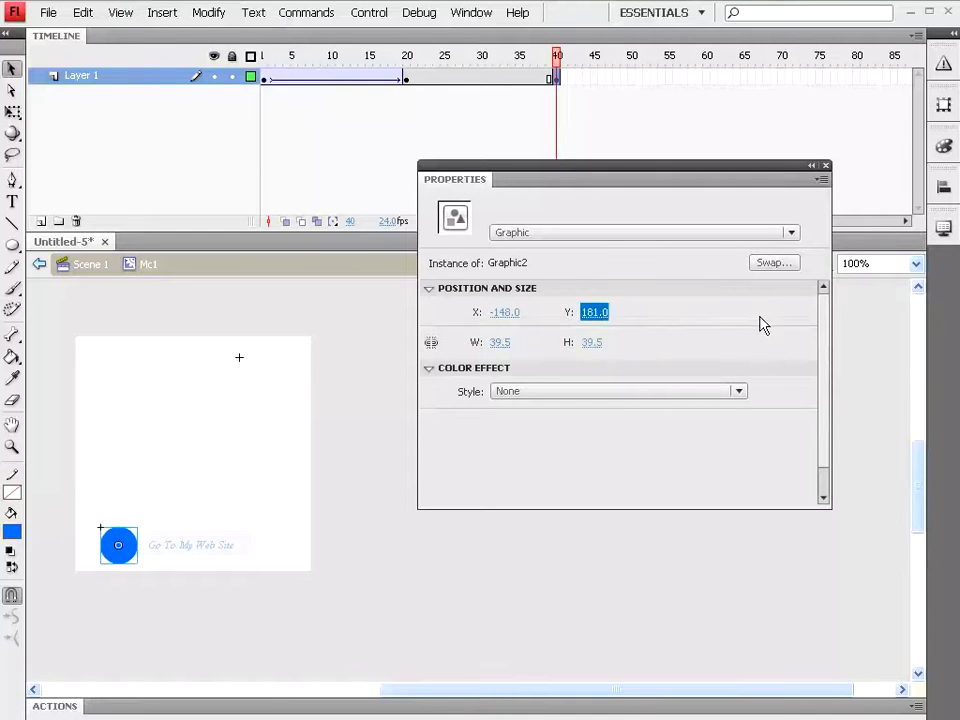
Add a classic tween between frames 20 and 40 and scrub the playhead back to frame 1 to preview the motion
left_click(482, 80)
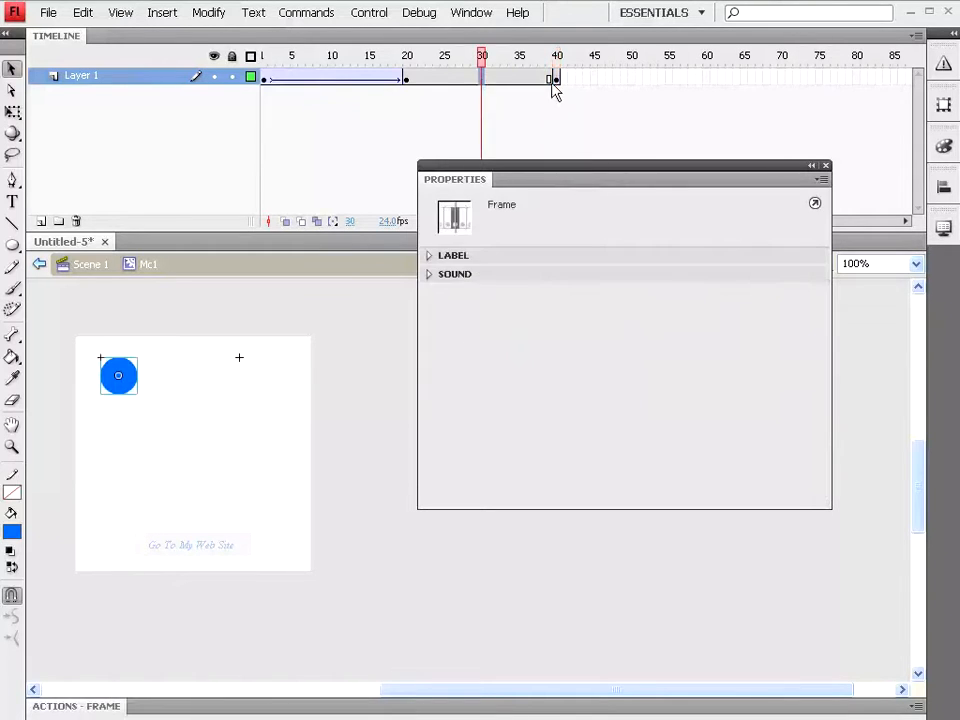
left_click(160, 13)
left_click(176, 89)
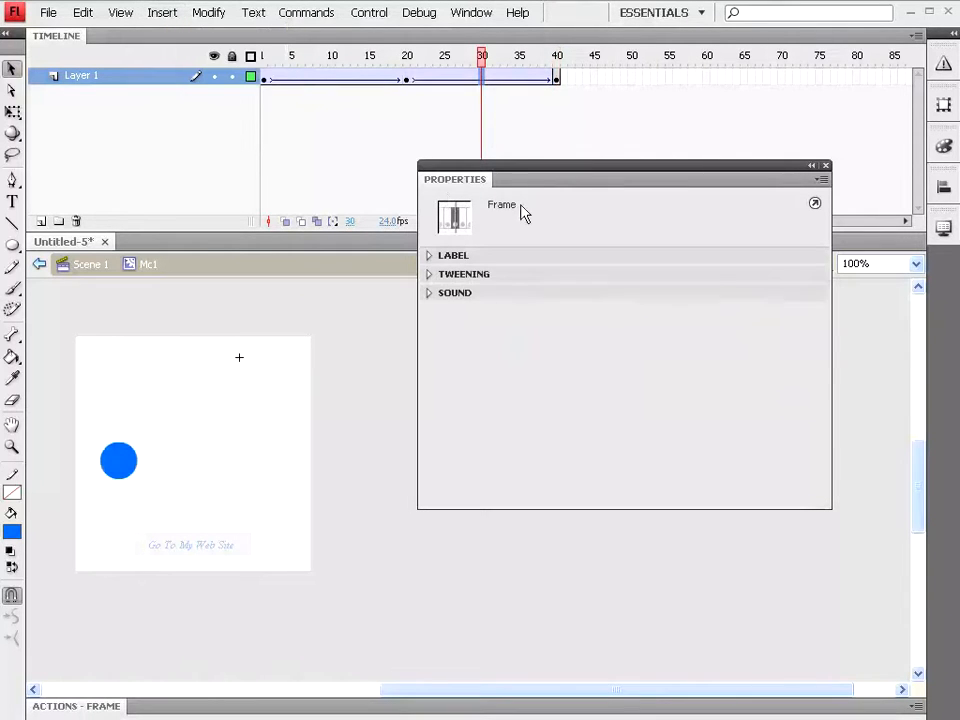
left_click_drag(482, 70, 255, 80)
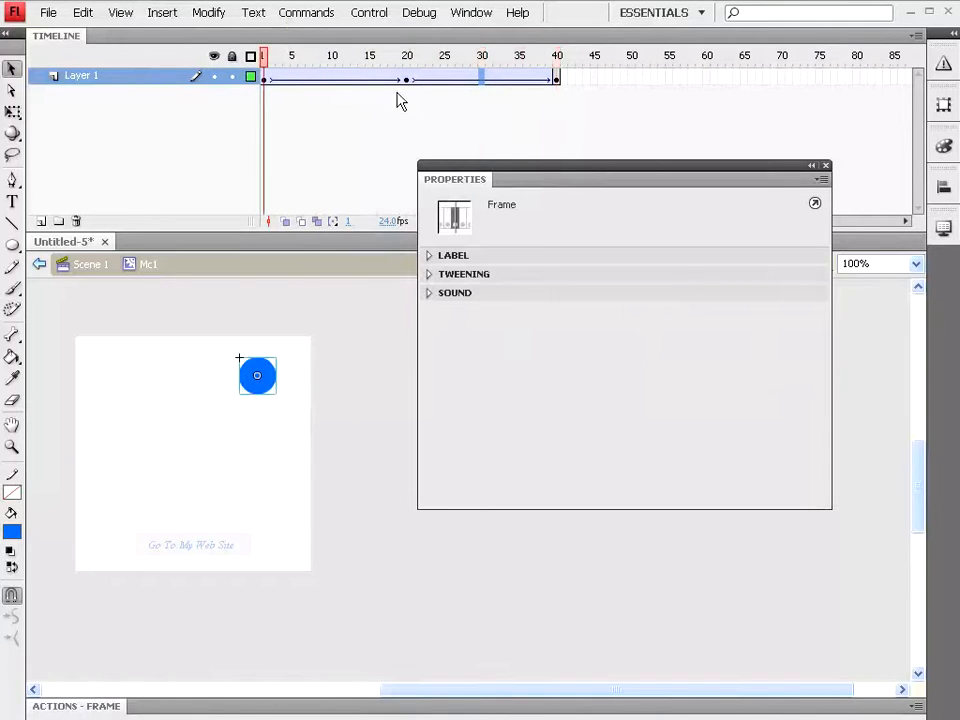
Apply a 100% orange tint (red 255, green 102, blue 0) to the circle at frame 20
left_click(410, 87)
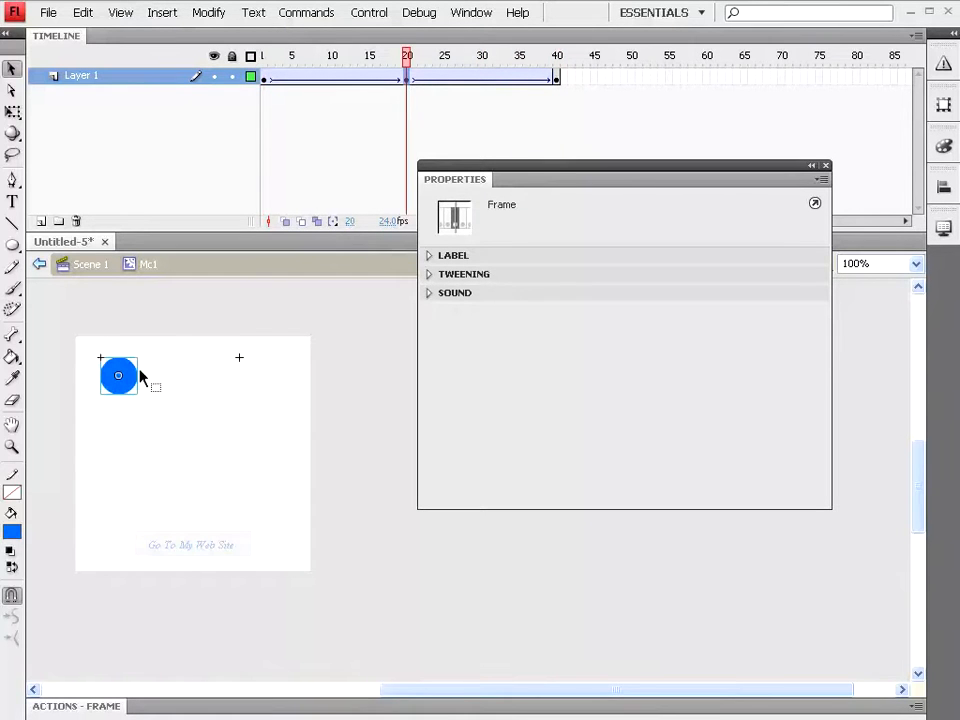
left_click(140, 384)
left_click(529, 391)
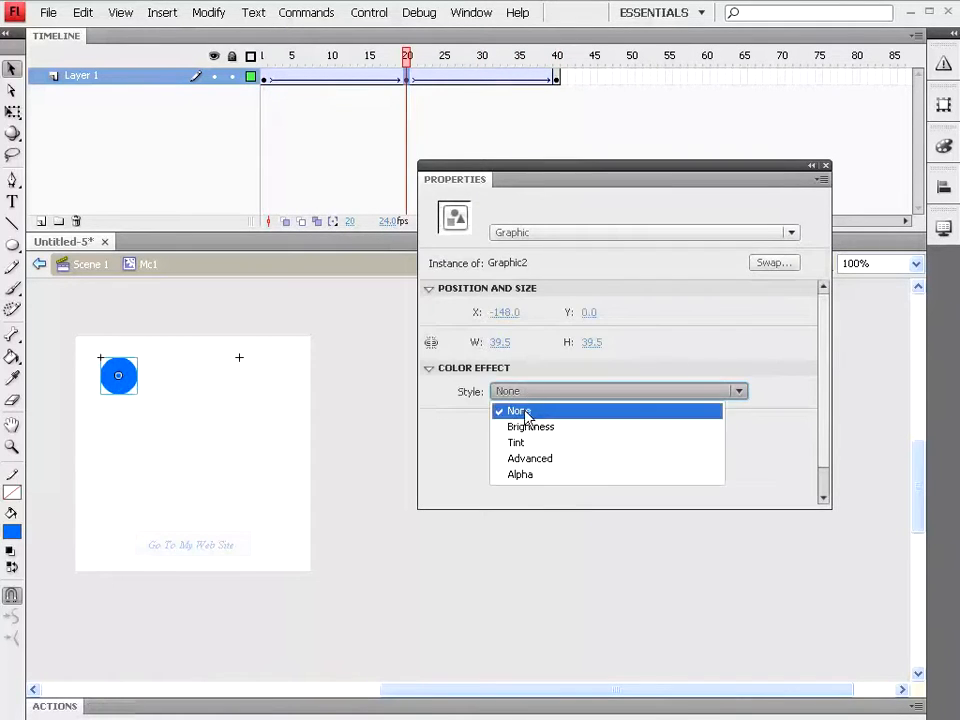
left_click(547, 445)
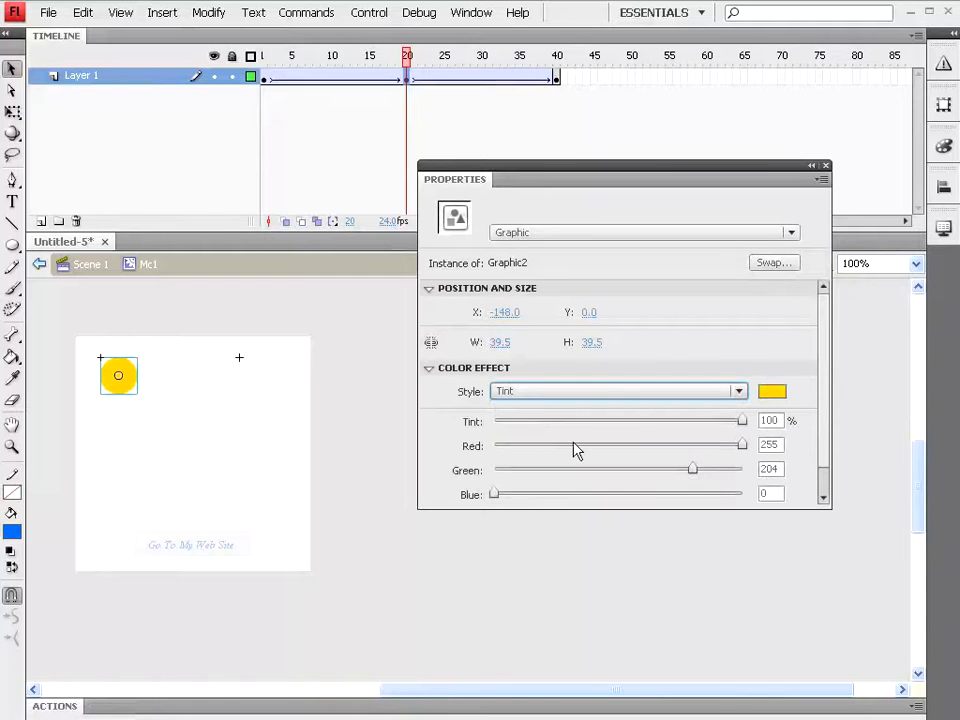
left_click(772, 391)
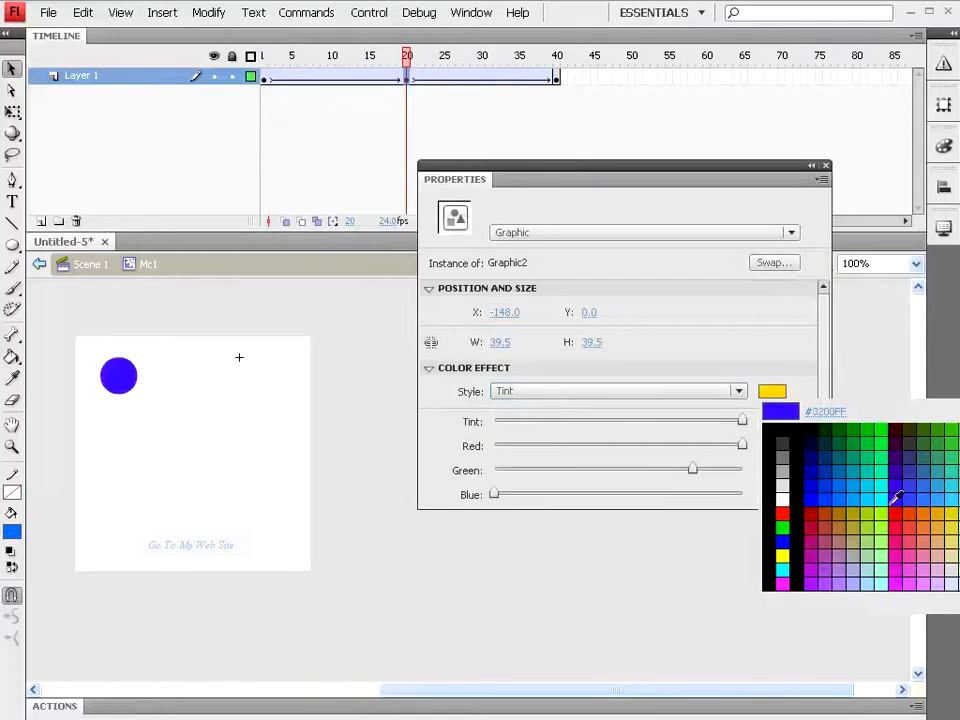
left_click(922, 511)
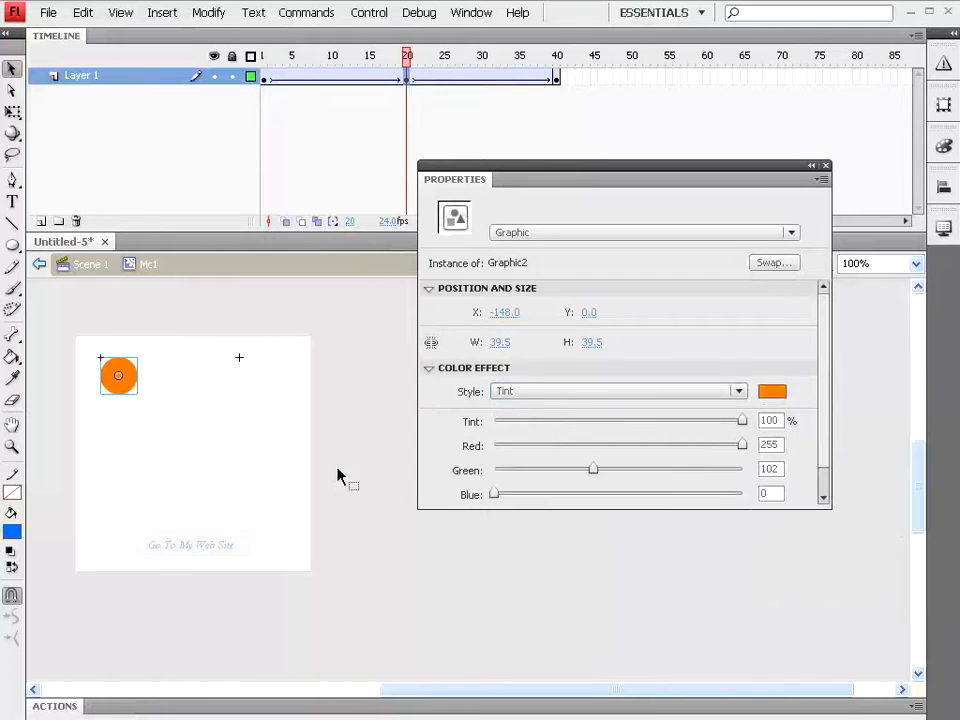
Scrub the playhead from frame 40 back to frame 1 to preview the circle's motion and color change
left_click(557, 80)
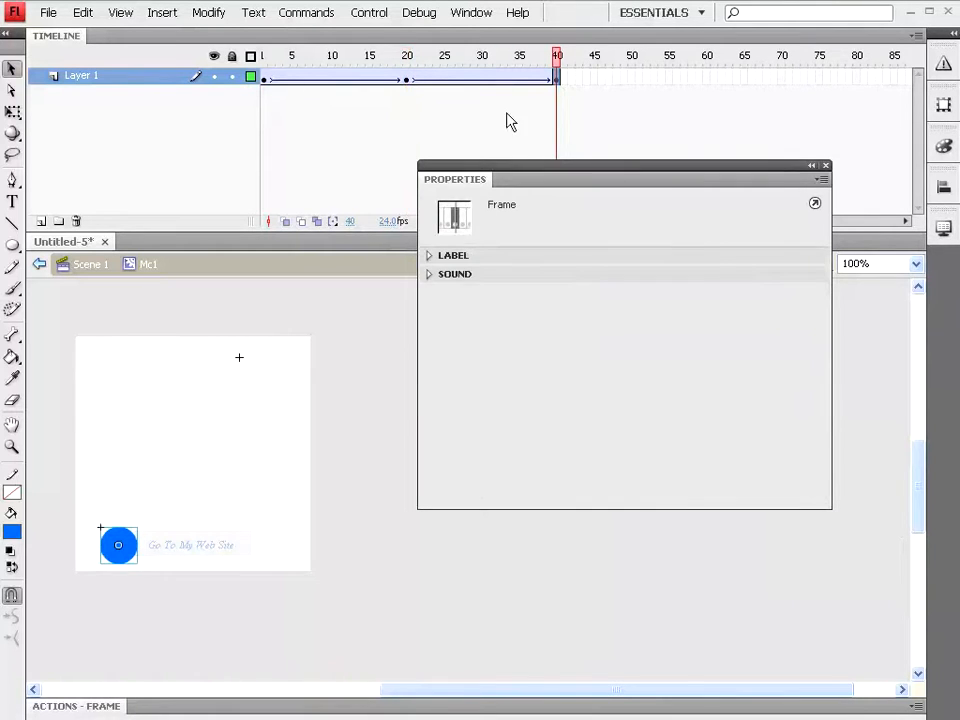
left_click_drag(557, 70, 262, 58)
left_click_drag(349, 58, 200, 60)
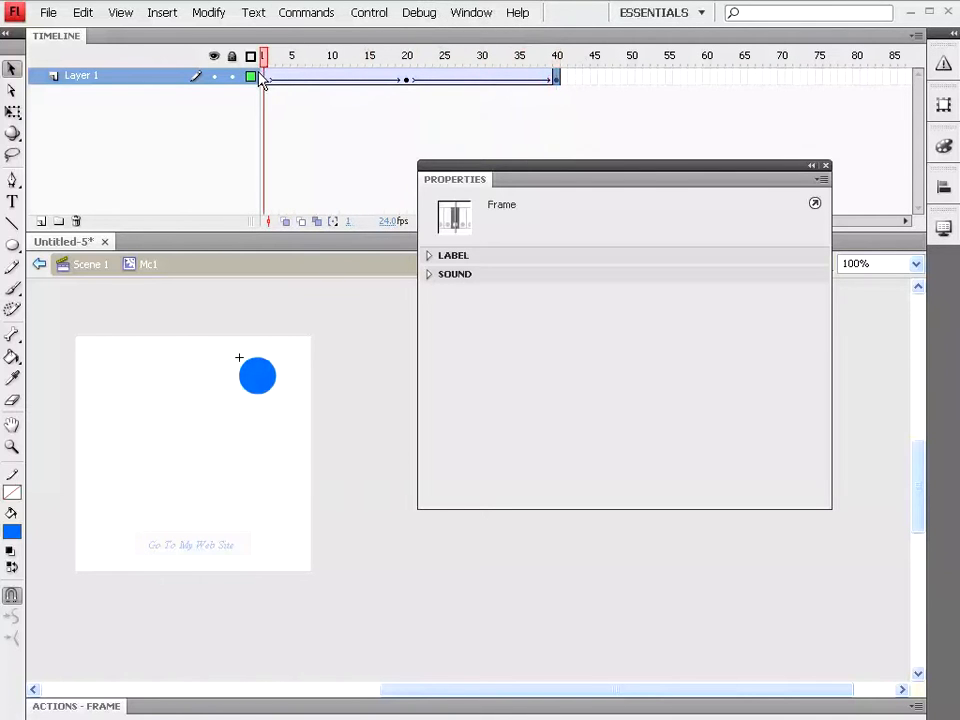
Test the movie to preview the animated circle alongside the web site button, and close the preview
left_click(369, 12)
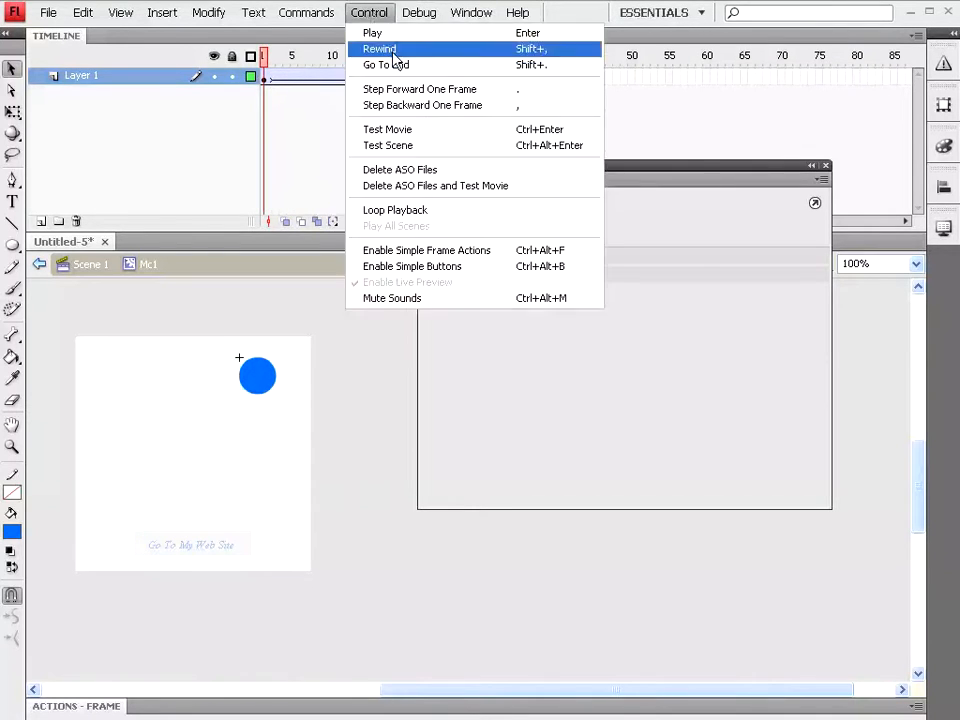
left_click(396, 130)
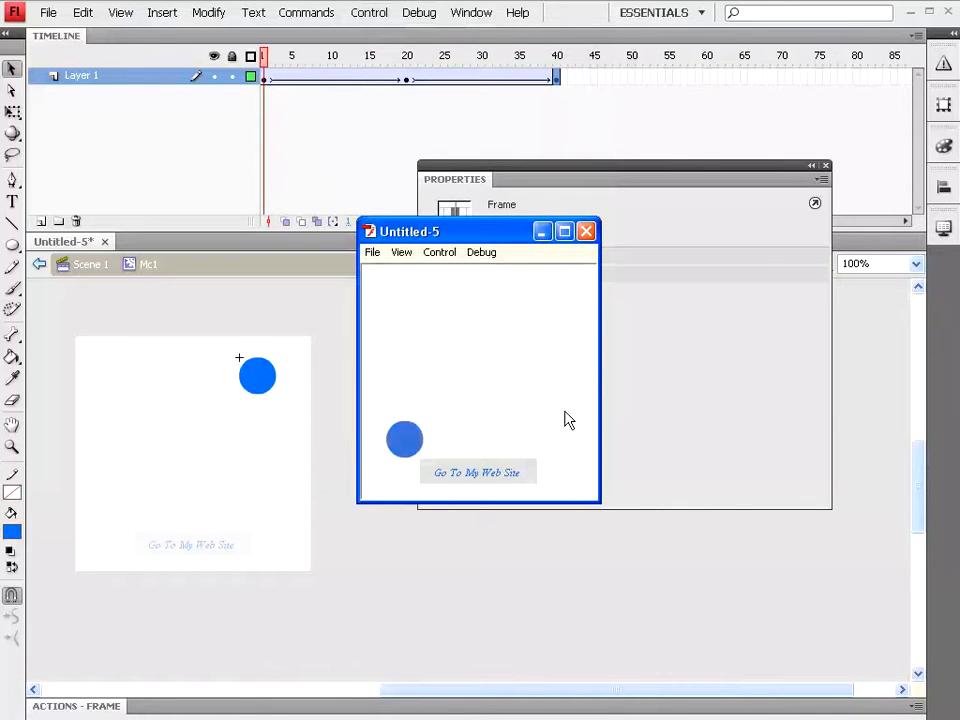
left_click(586, 231)
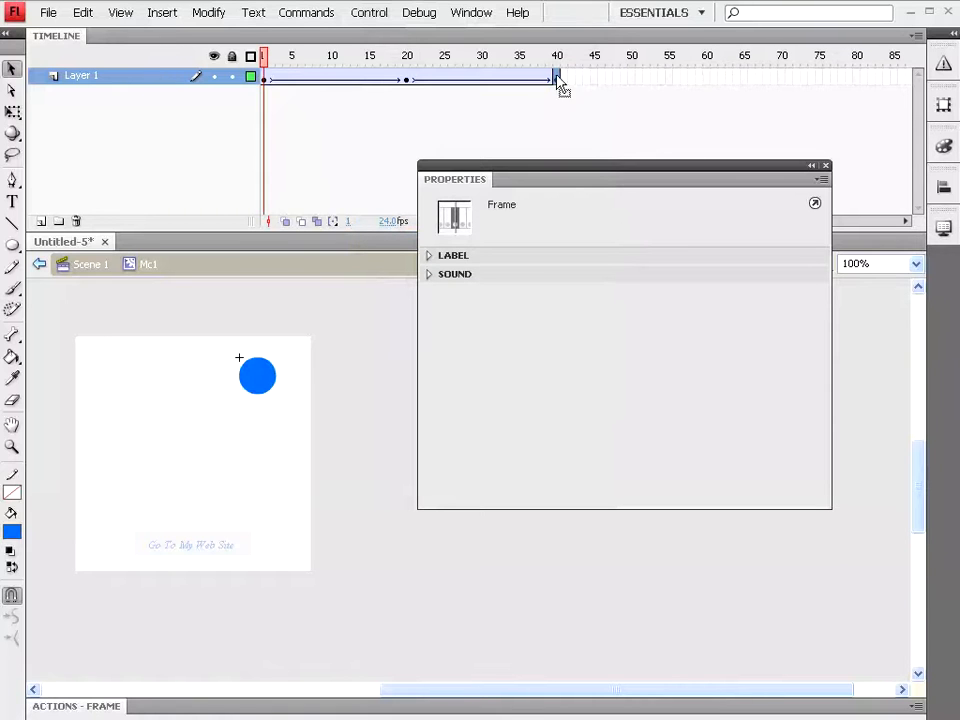
Insert a keyframe at frame 60 on the Mc1 movie clip's layer
left_click(707, 78)
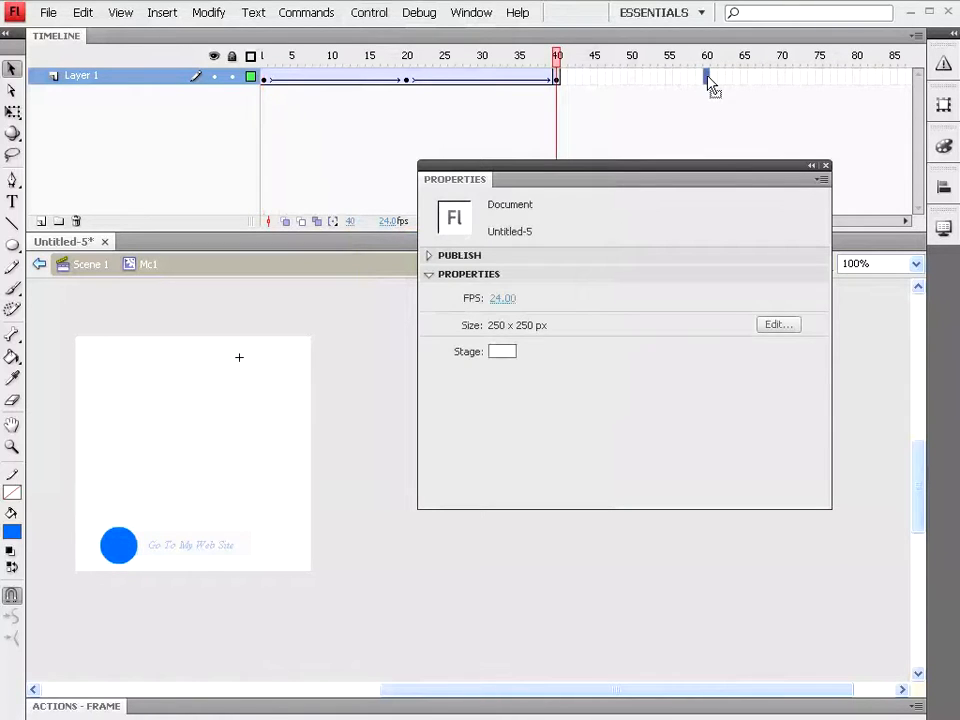
left_click(163, 14)
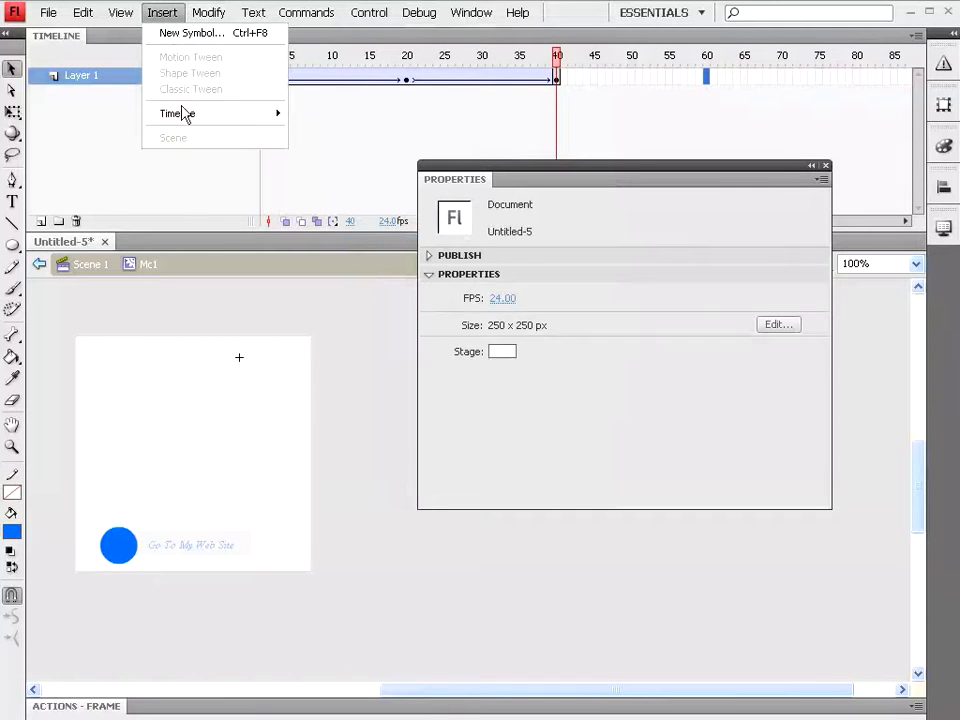
mouse_move(184, 118)
left_click(371, 171)
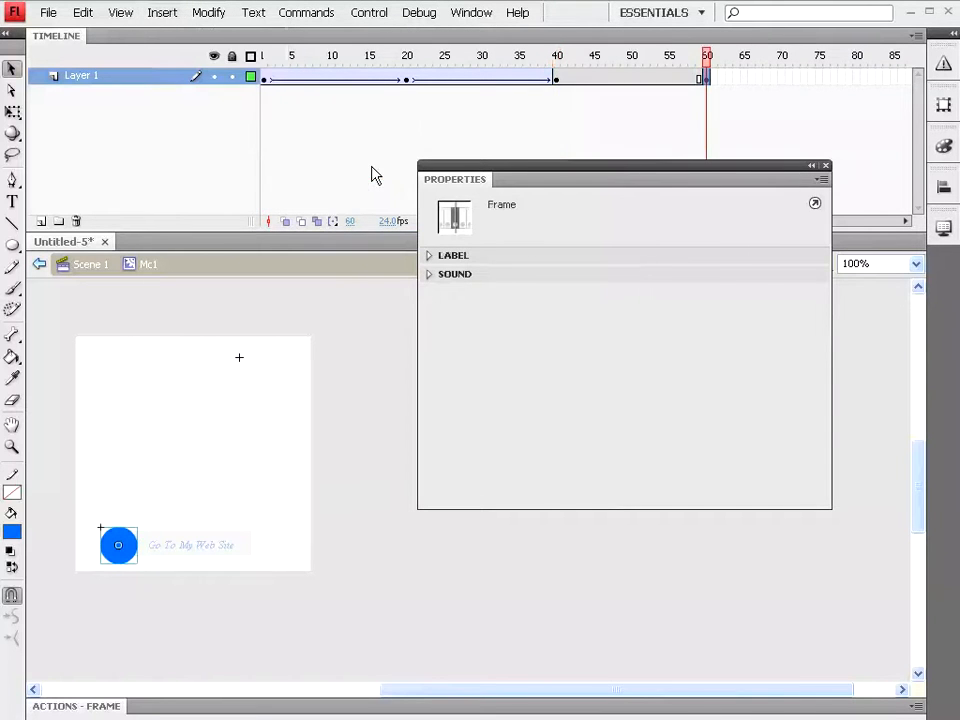
Copy the keyframe at frame 1 and paste it at frame 60 so the circle ends at its starting position
left_click(265, 82)
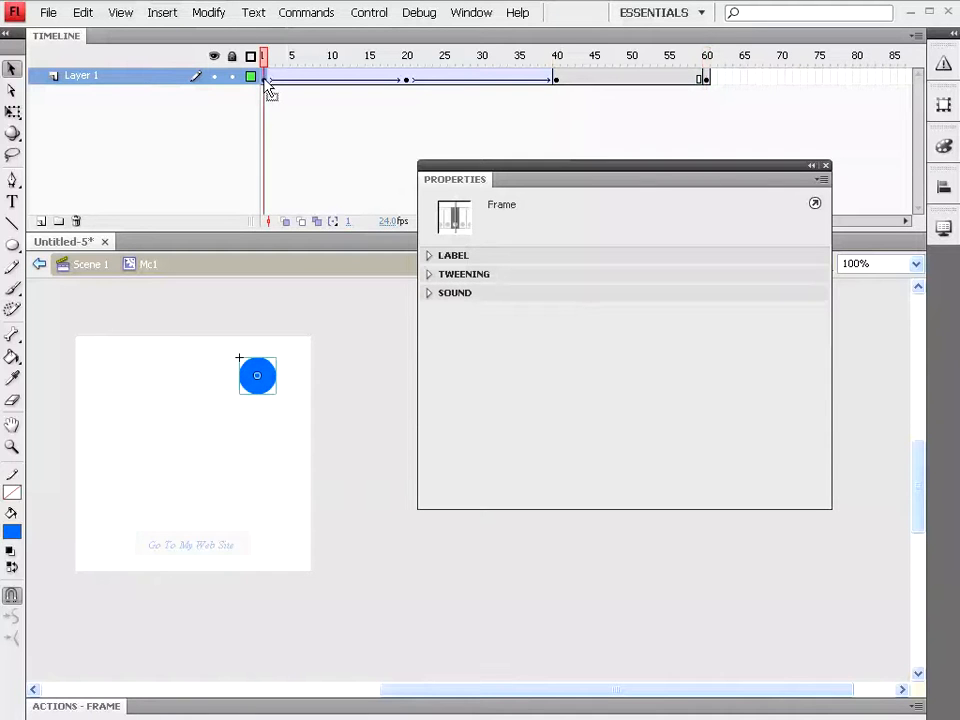
right_click(266, 86)
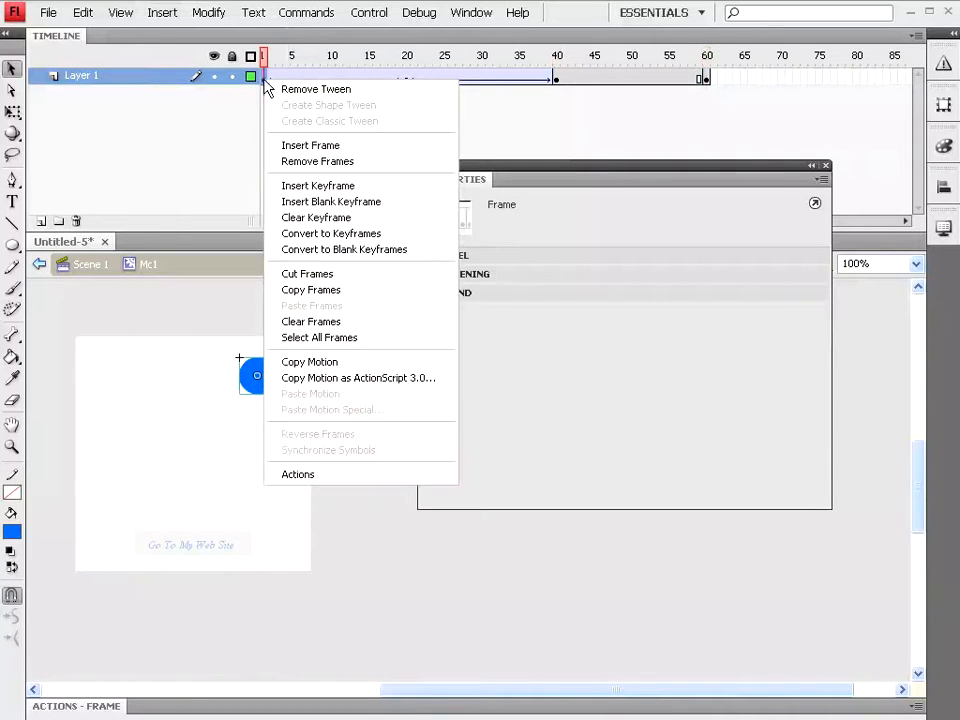
left_click(352, 290)
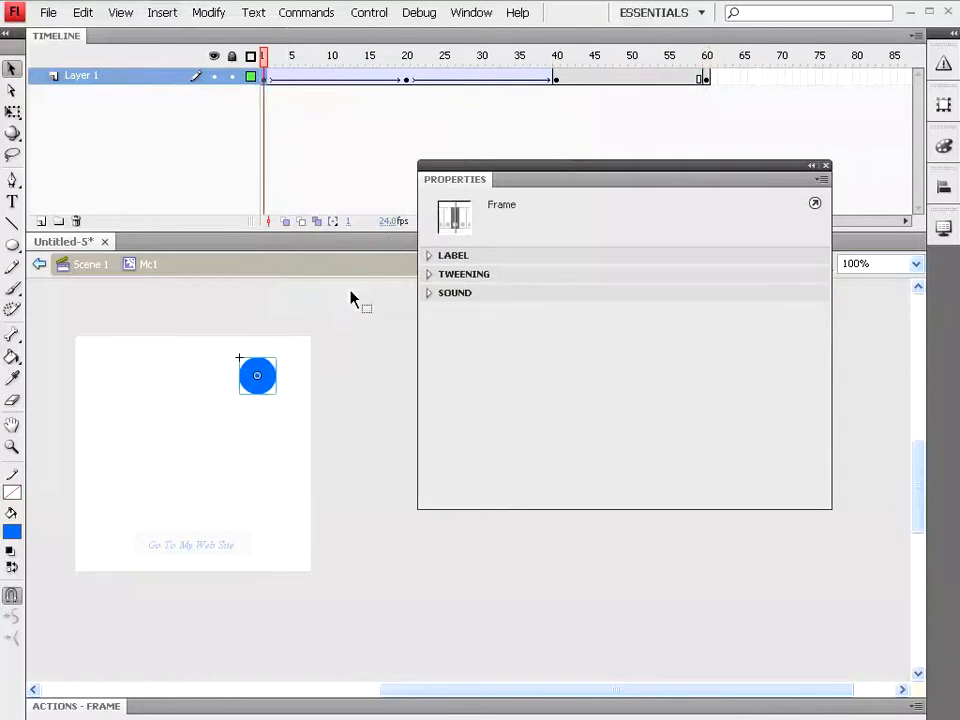
left_click(707, 79)
right_click(709, 80)
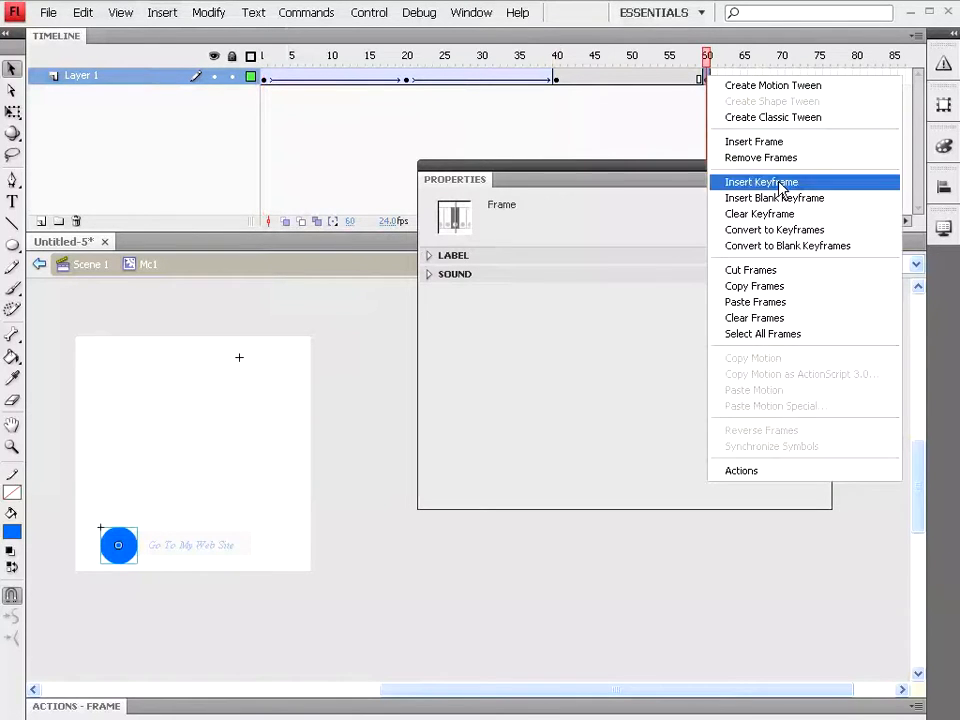
left_click(756, 302)
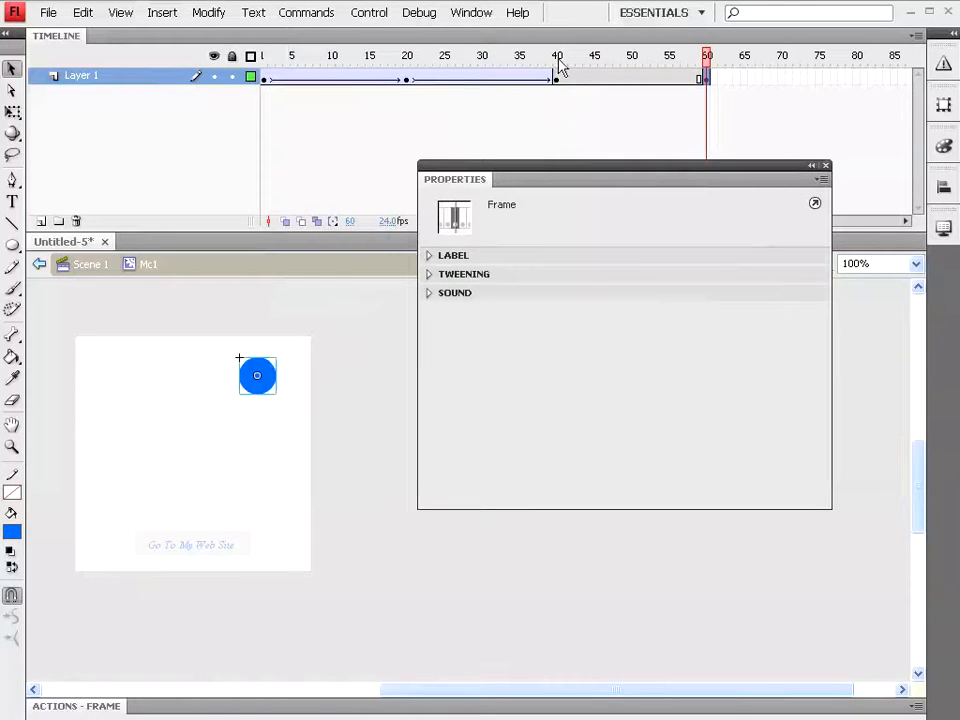
Add a classic tween between frames 40 and 60
left_click(617, 80)
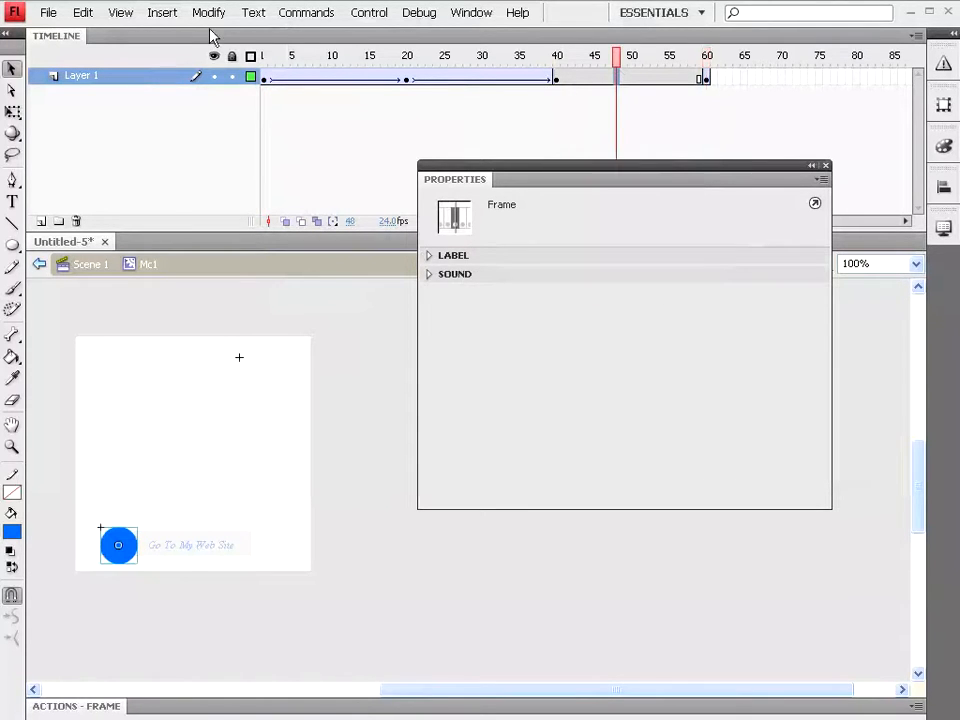
left_click(163, 13)
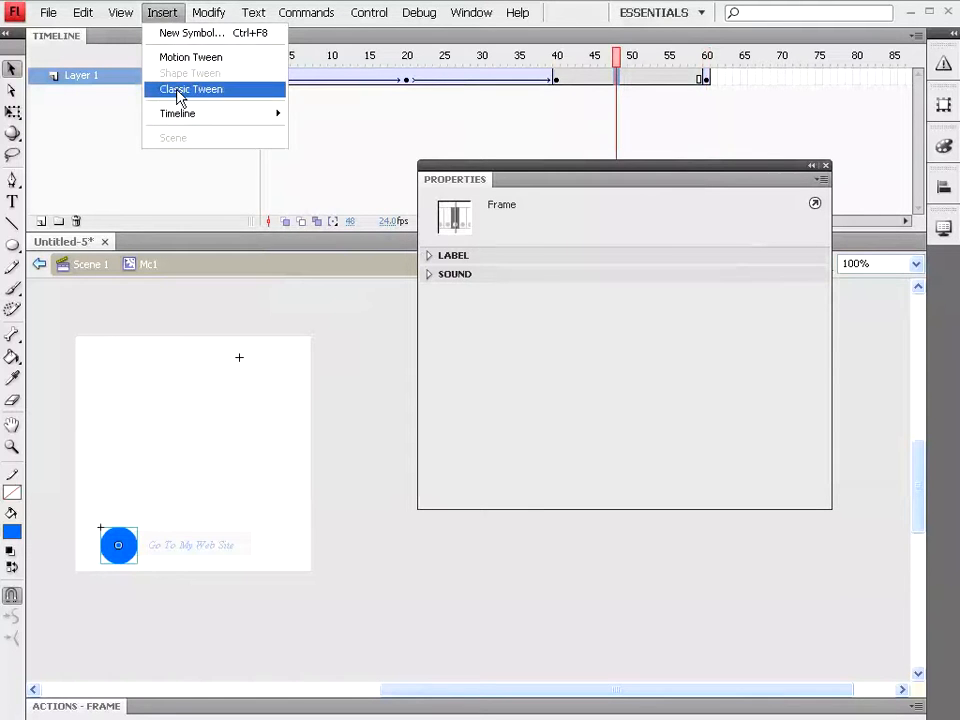
left_click(180, 89)
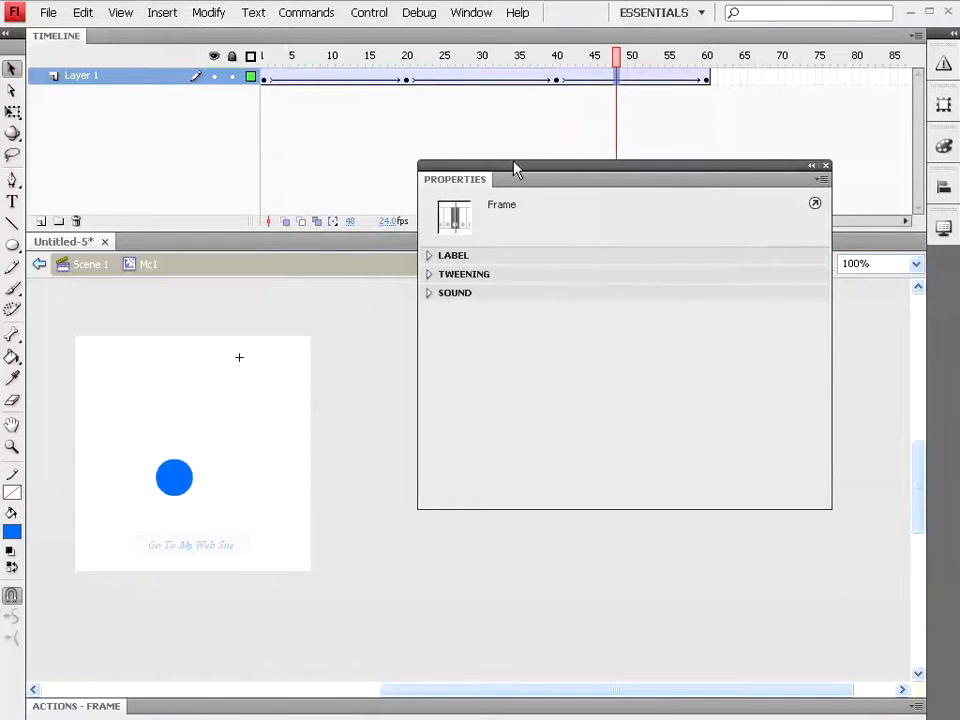
Test the movie to check the circle's full motion loop, close the preview and return the playhead to frame 1
left_click(362, 13)
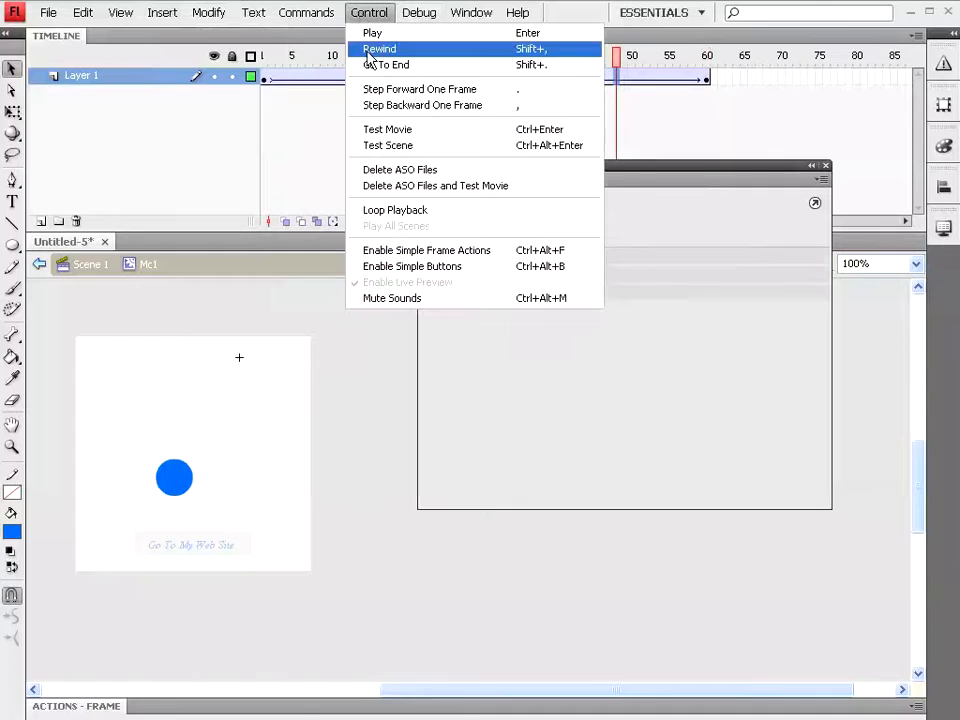
left_click(379, 129)
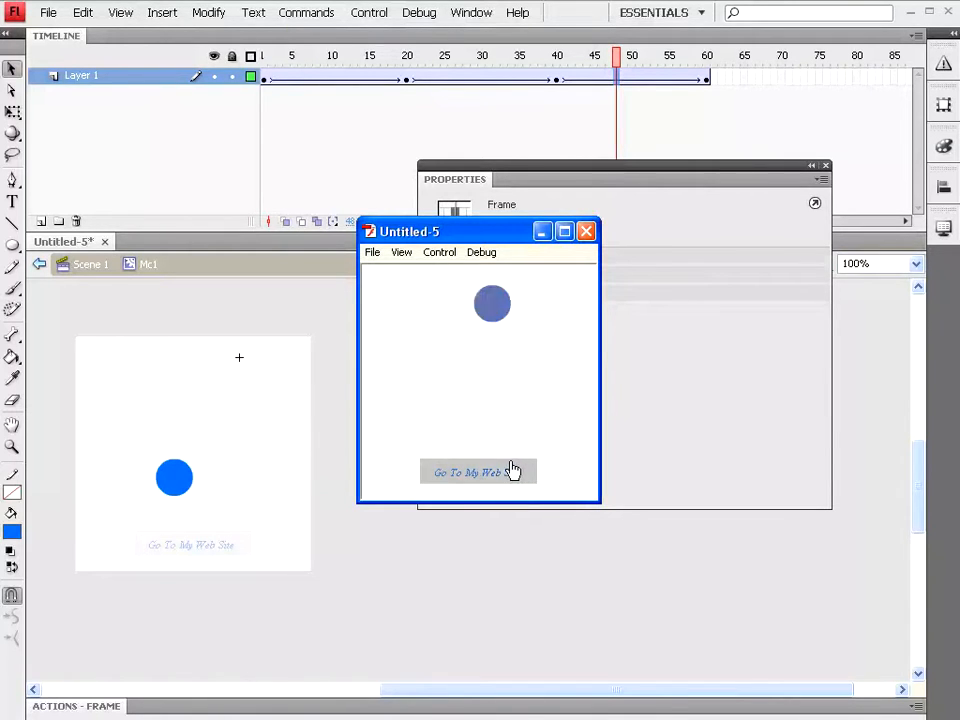
left_click(586, 231)
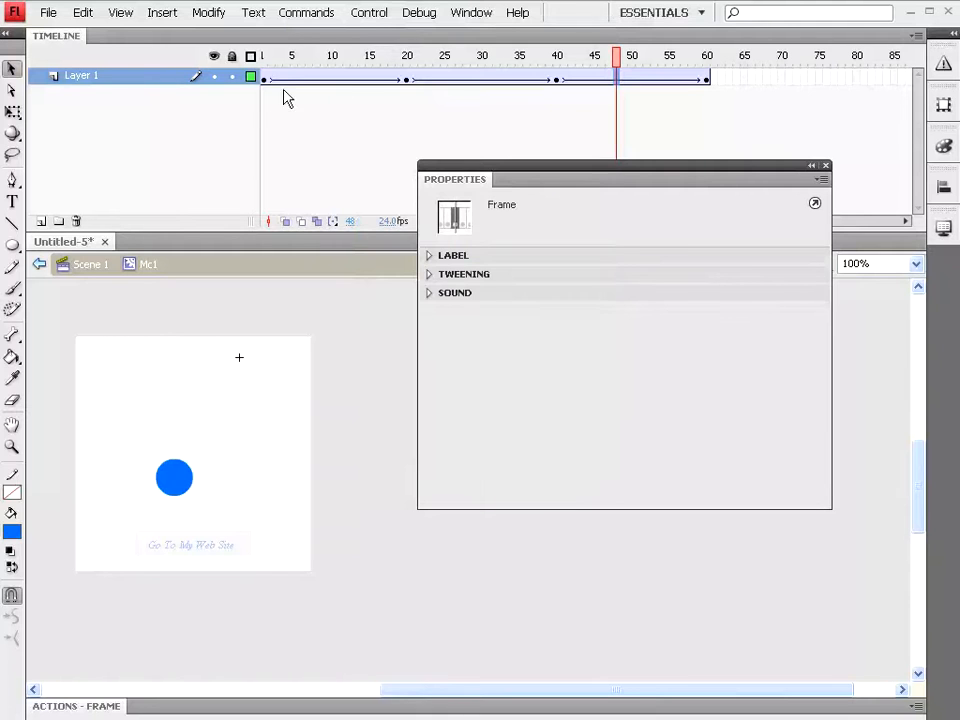
left_click_drag(620, 73, 166, 220)
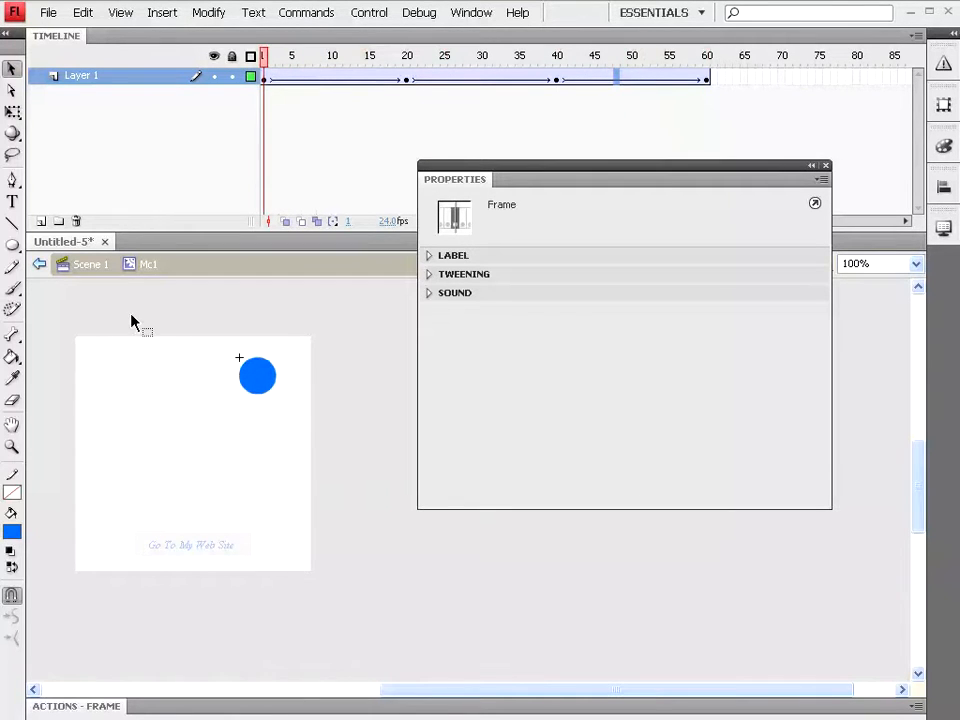
Return to Scene 1 and draw a blue rectangle of about 113 × 20 px just above the web site button
left_click(90, 265)
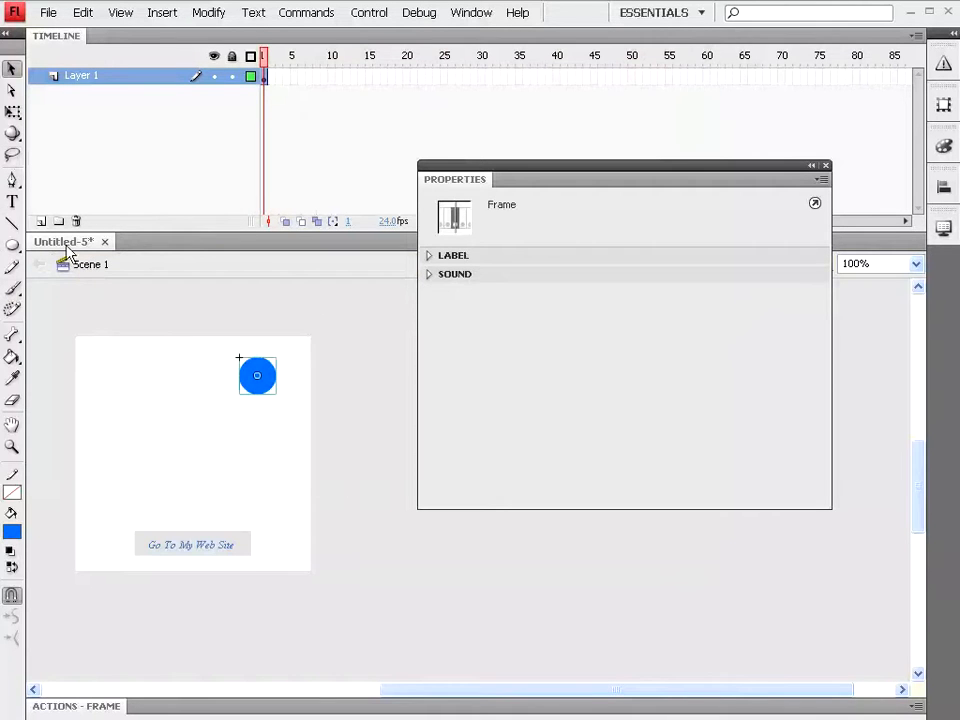
left_click(11, 248)
left_click(80, 245)
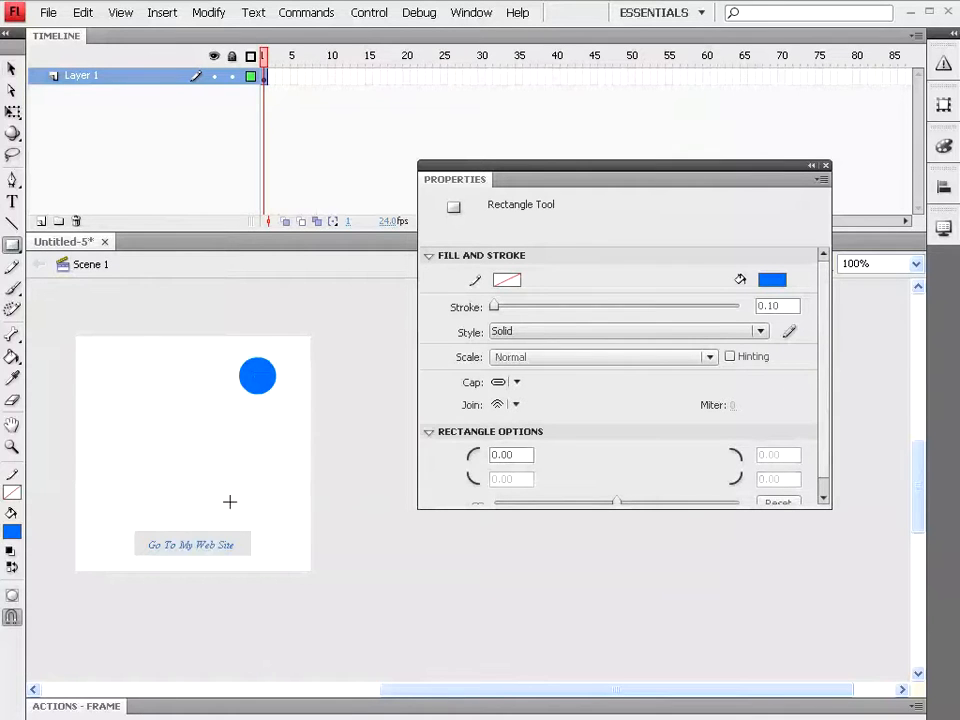
left_click_drag(199, 501, 305, 520)
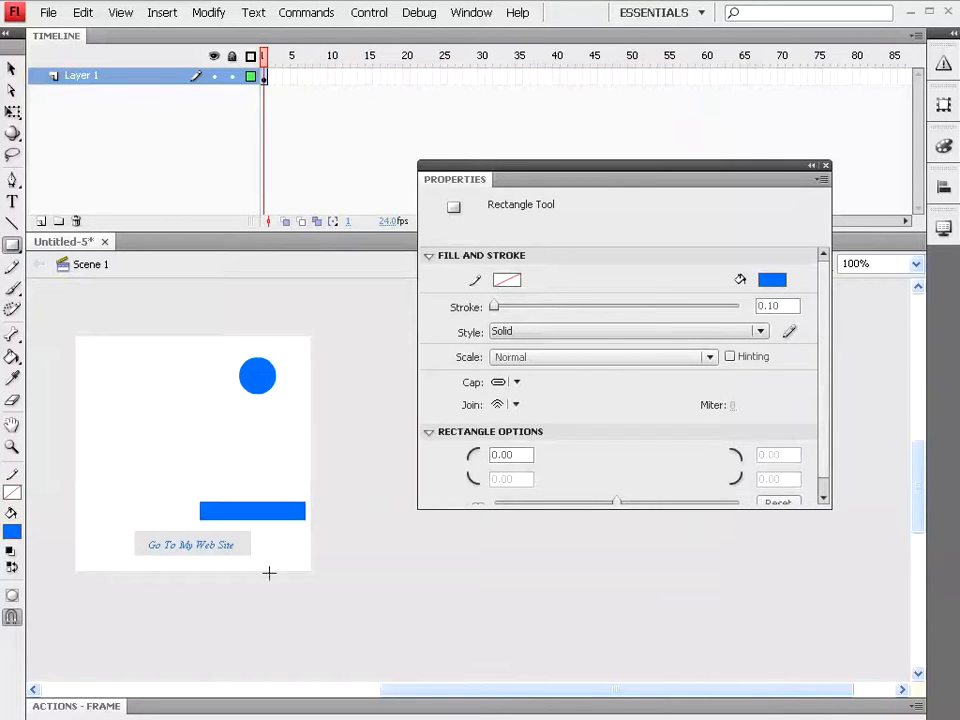
Convert the blue rectangle to a graphic symbol named grap2
left_click(11, 67)
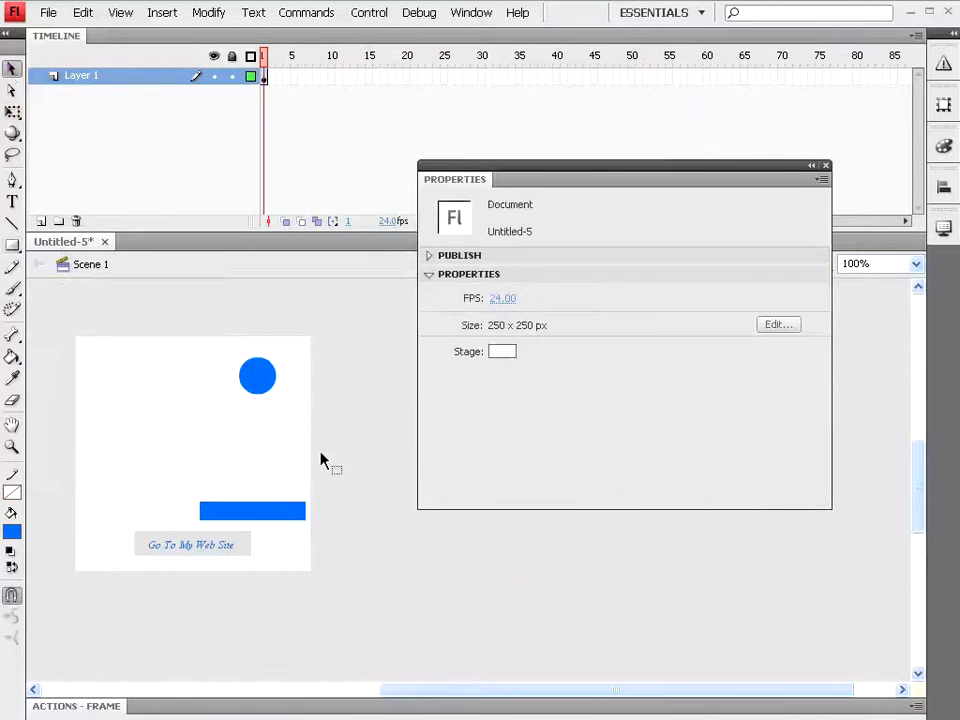
left_click(268, 514)
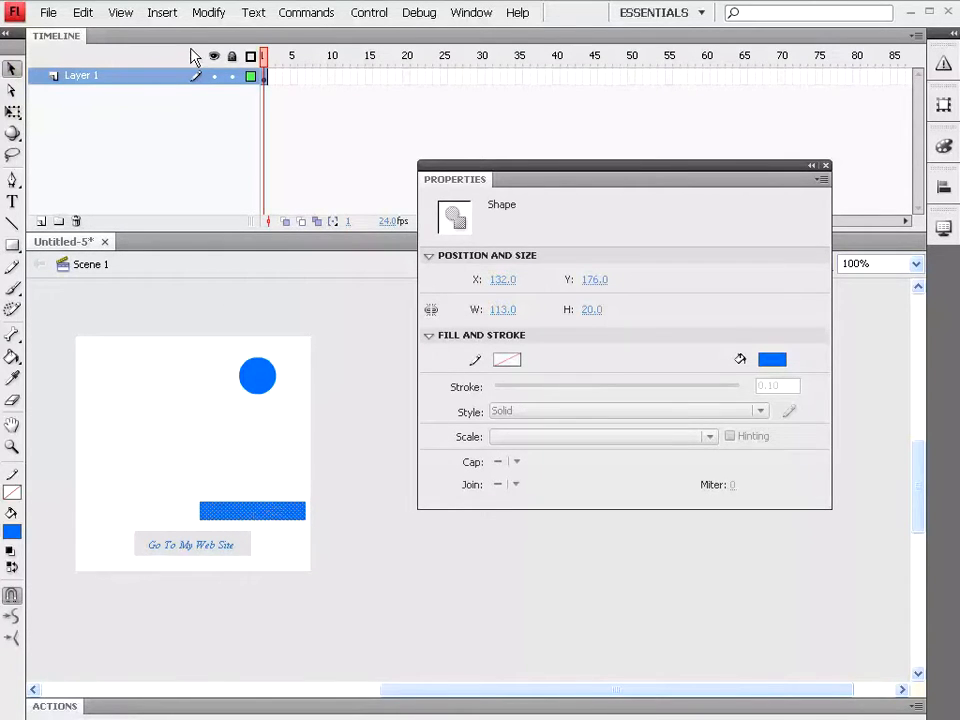
left_click(209, 12)
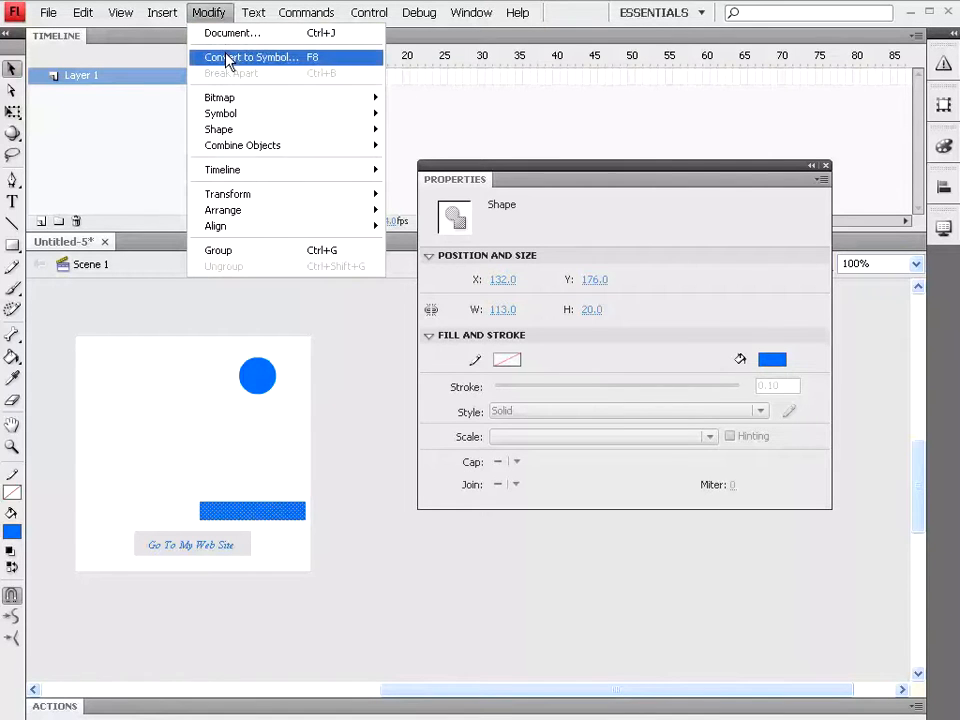
left_click(228, 57)
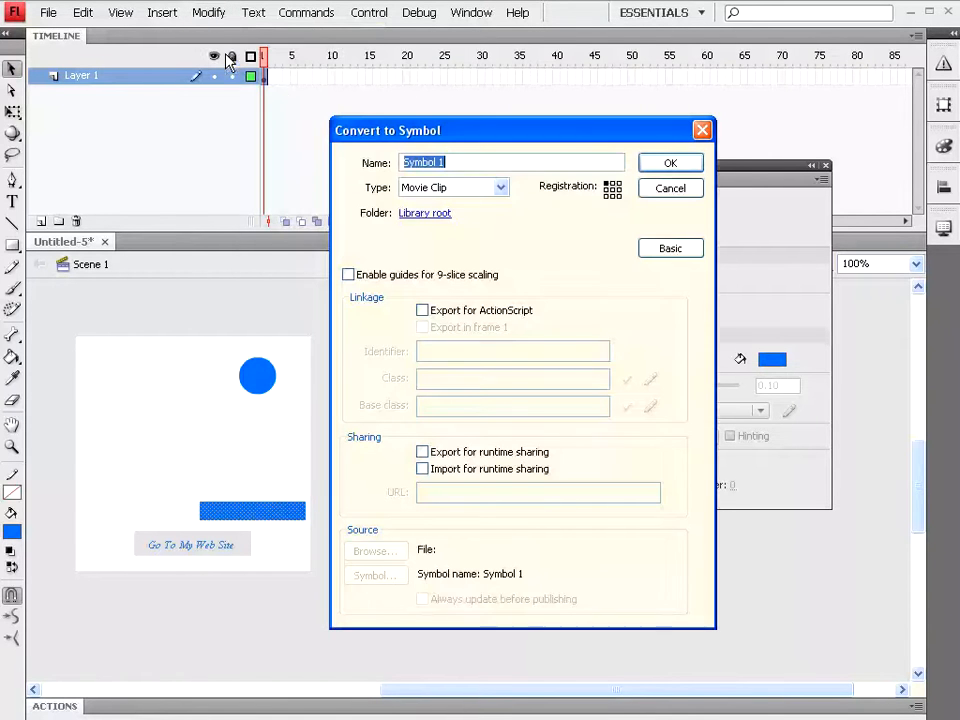
left_click(501, 188)
left_click(497, 229)
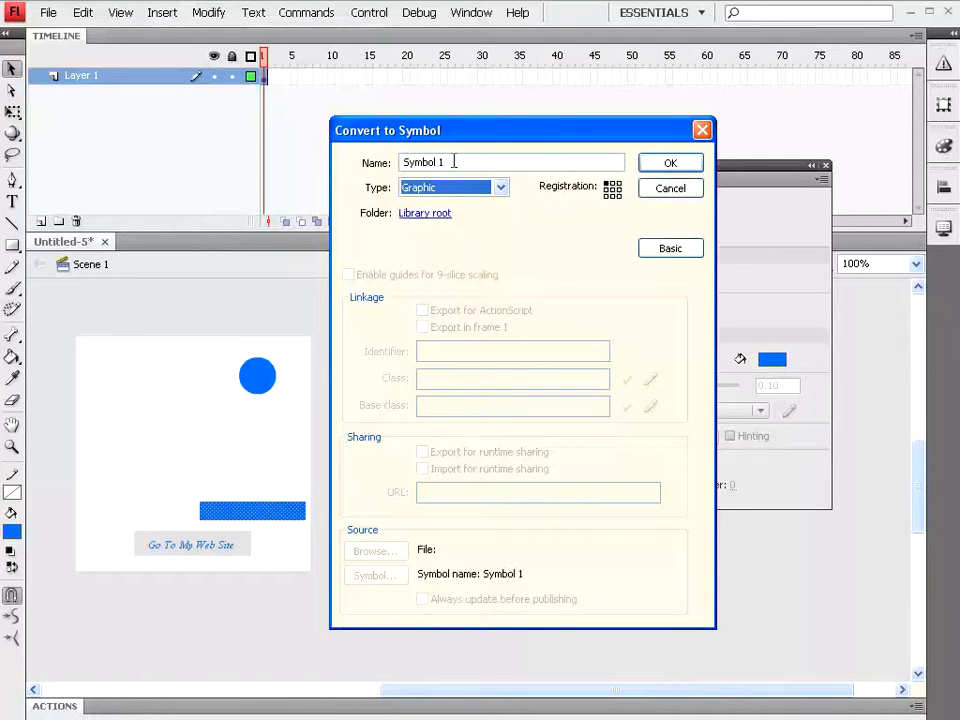
left_click_drag(453, 161, 310, 167)
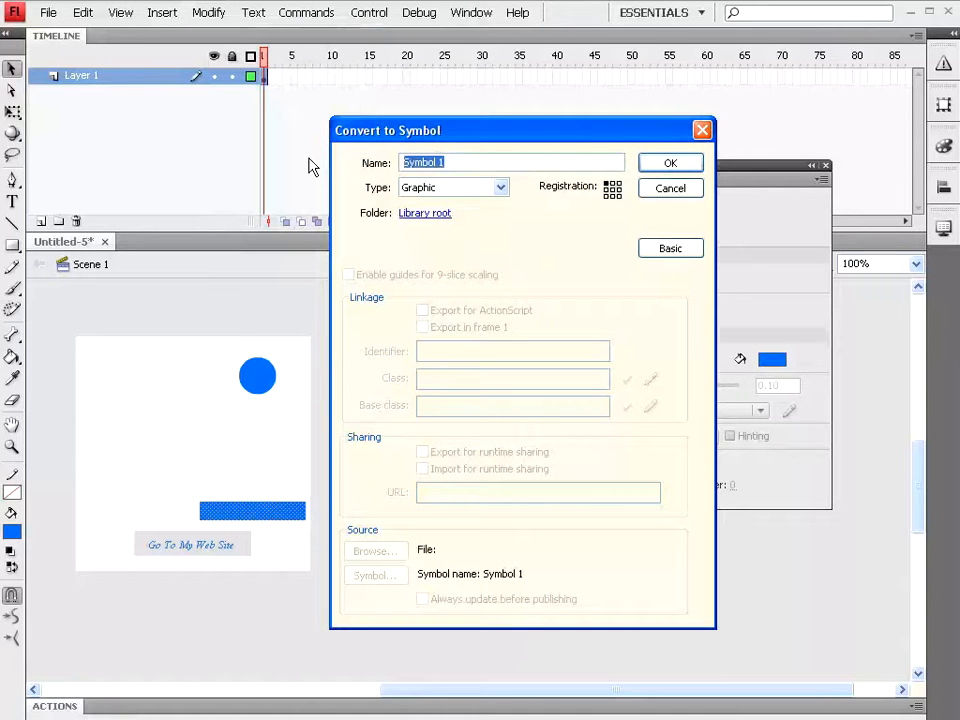
type("grap2")
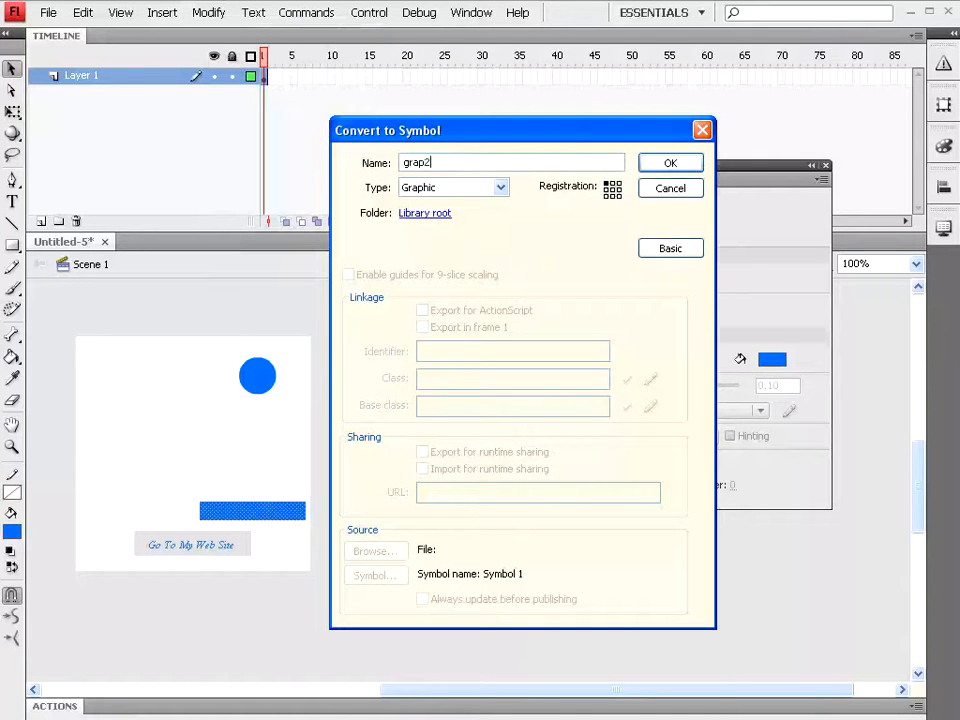
left_click(681, 169)
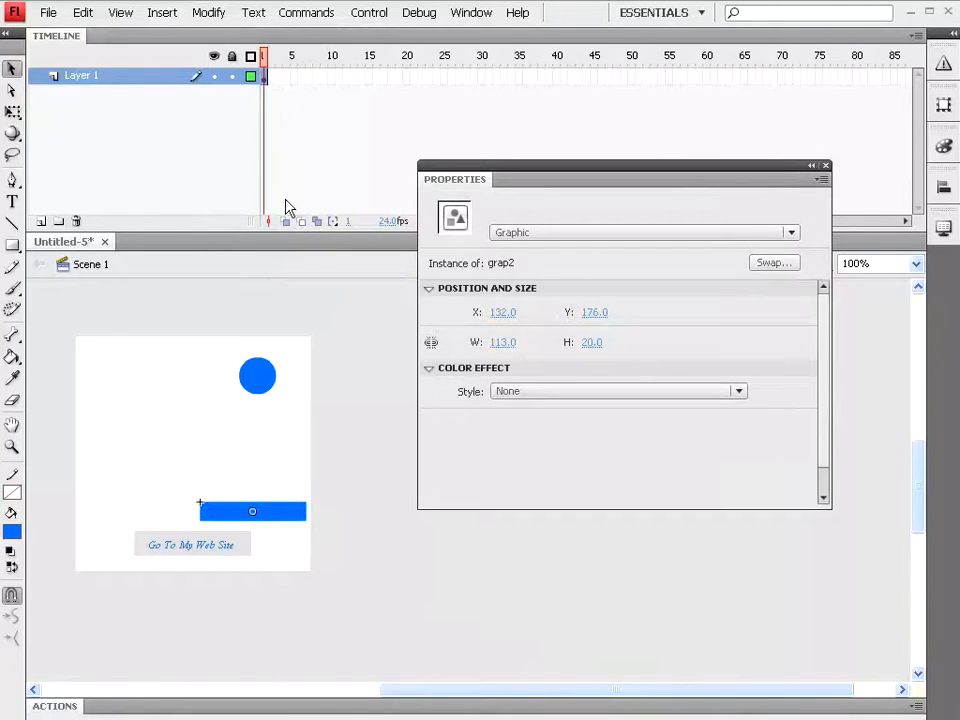
Convert the grap2 instance to a movie clip symbol named Mc2
left_click(209, 14)
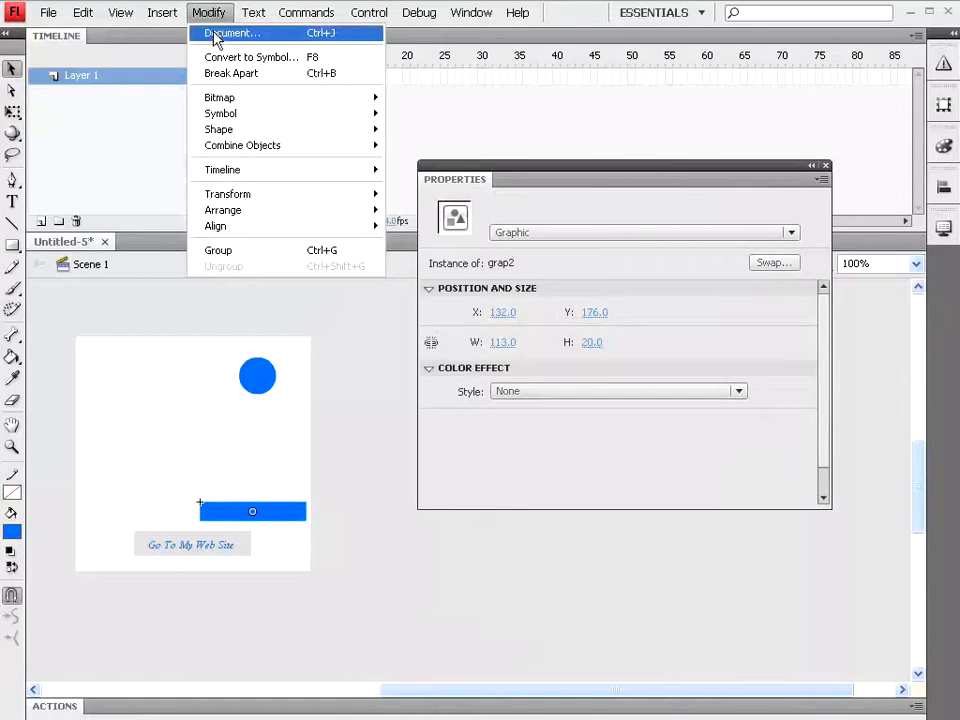
left_click(215, 60)
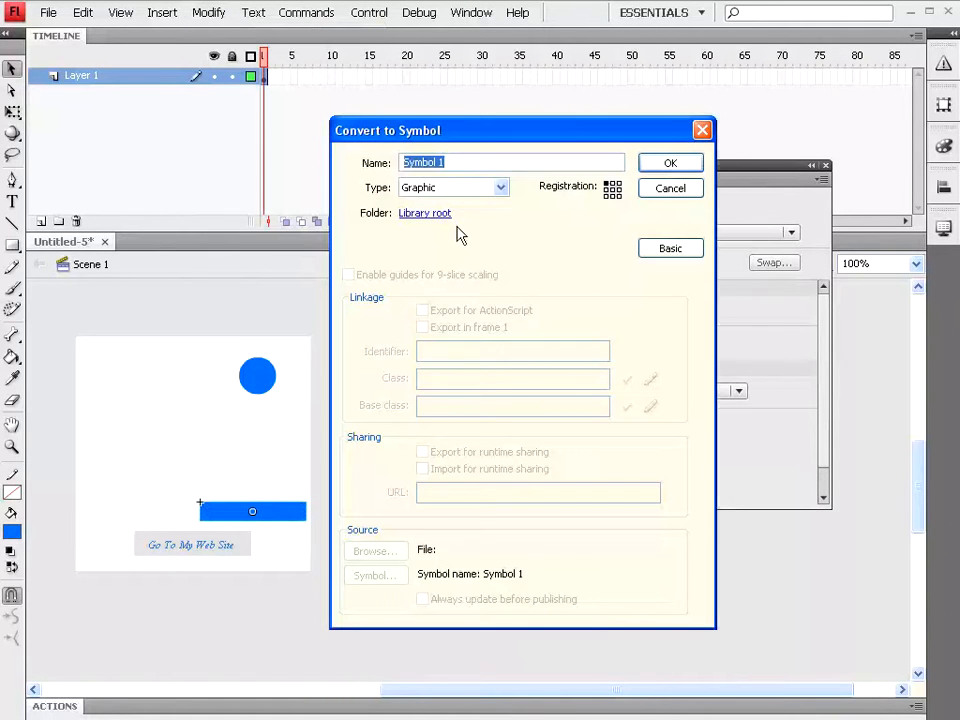
left_click(499, 188)
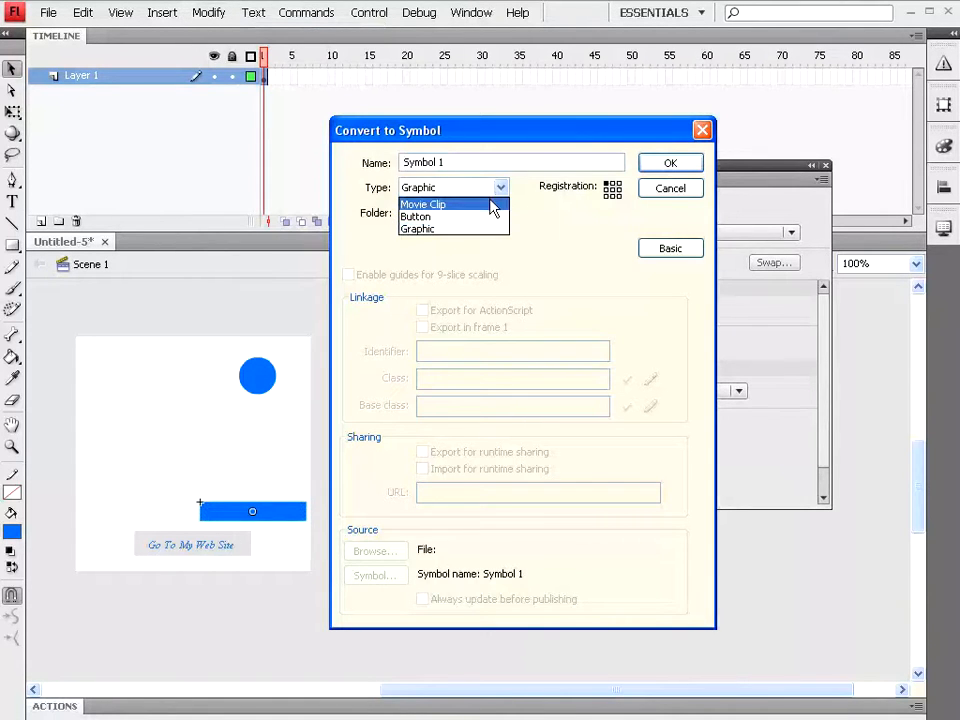
left_click(497, 204)
left_click_drag(455, 167, 341, 162)
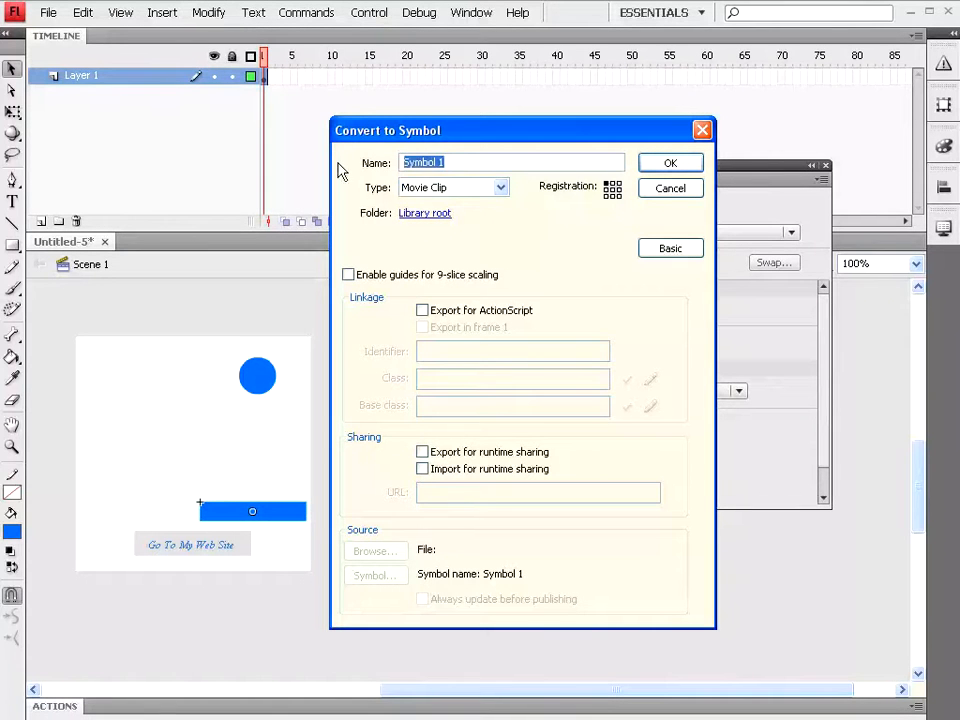
type("Mc2")
left_click(670, 164)
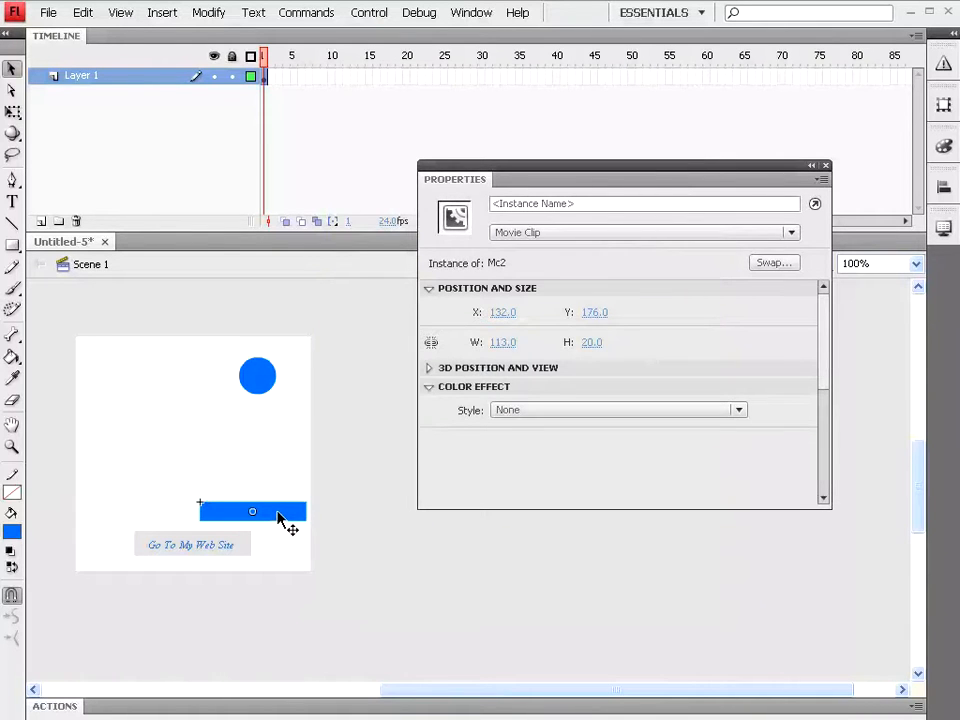
Convert the Mc2 instance on the stage to a button symbol named btn2
left_click(208, 13)
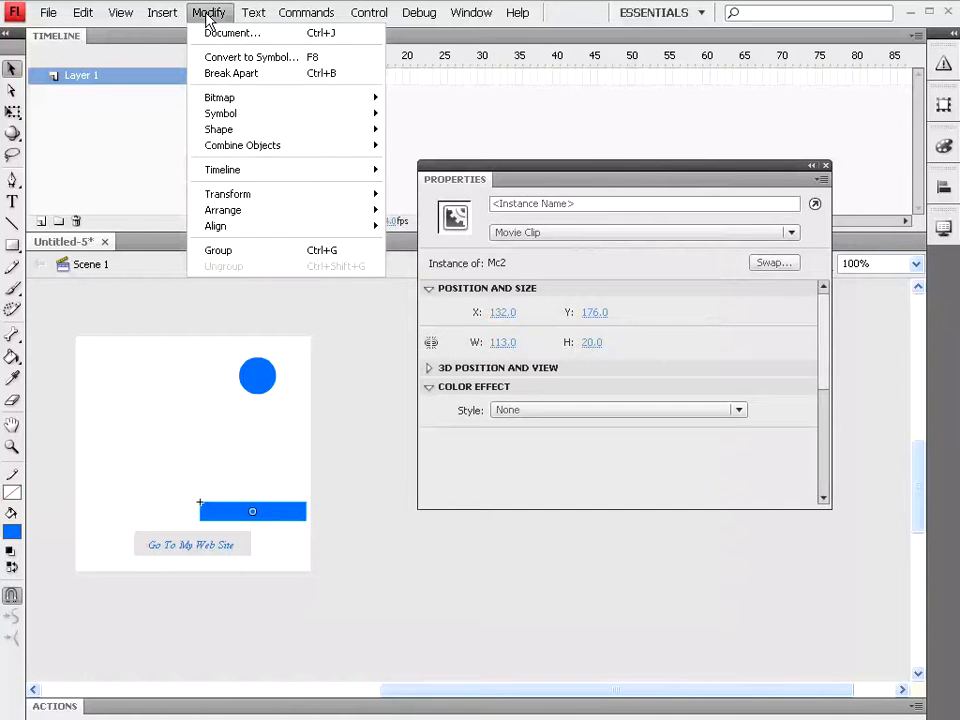
left_click(215, 58)
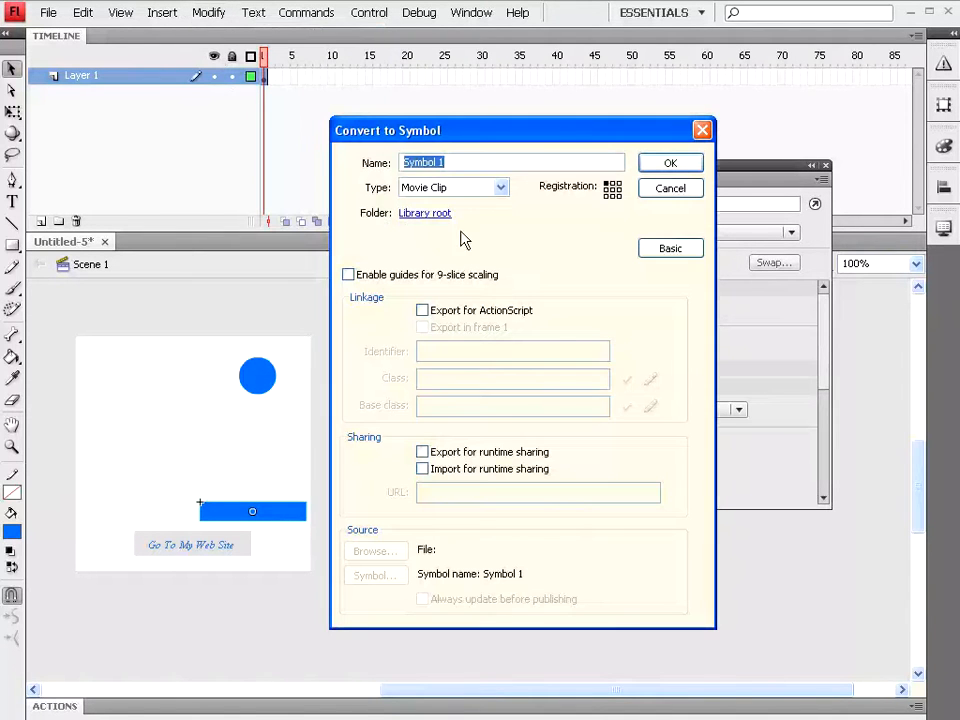
left_click(500, 188)
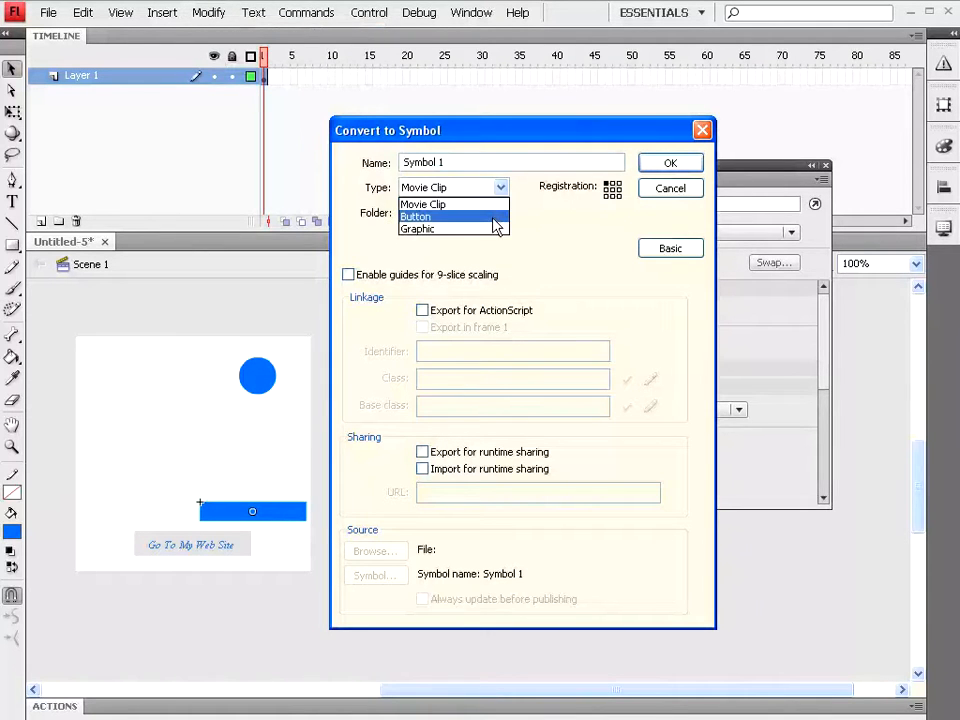
left_click(497, 227)
left_click_drag(467, 161, 335, 180)
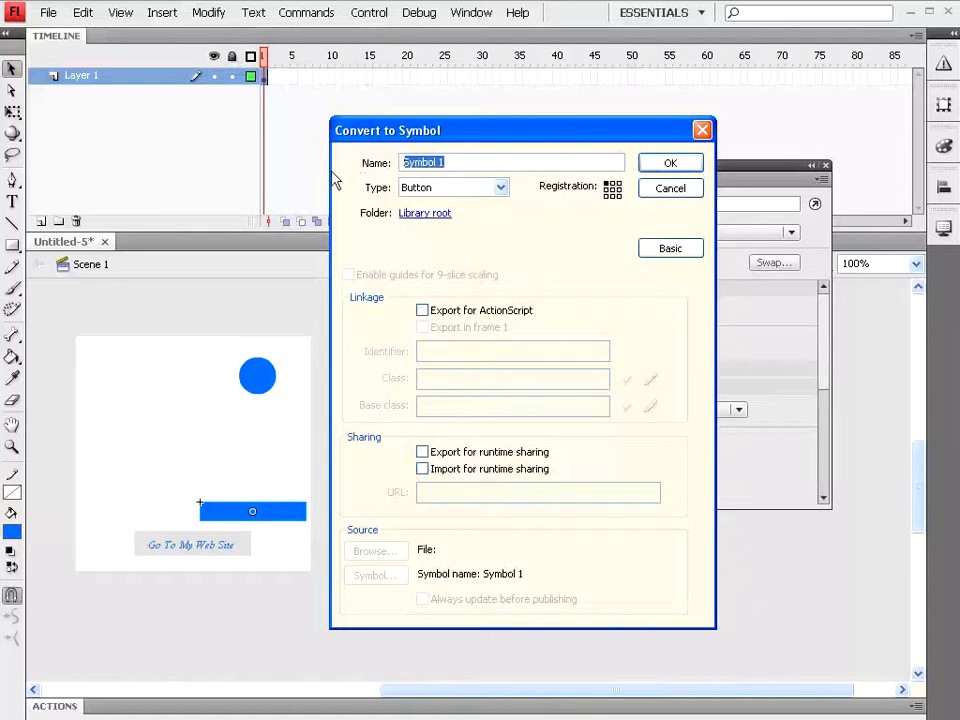
type("btn2")
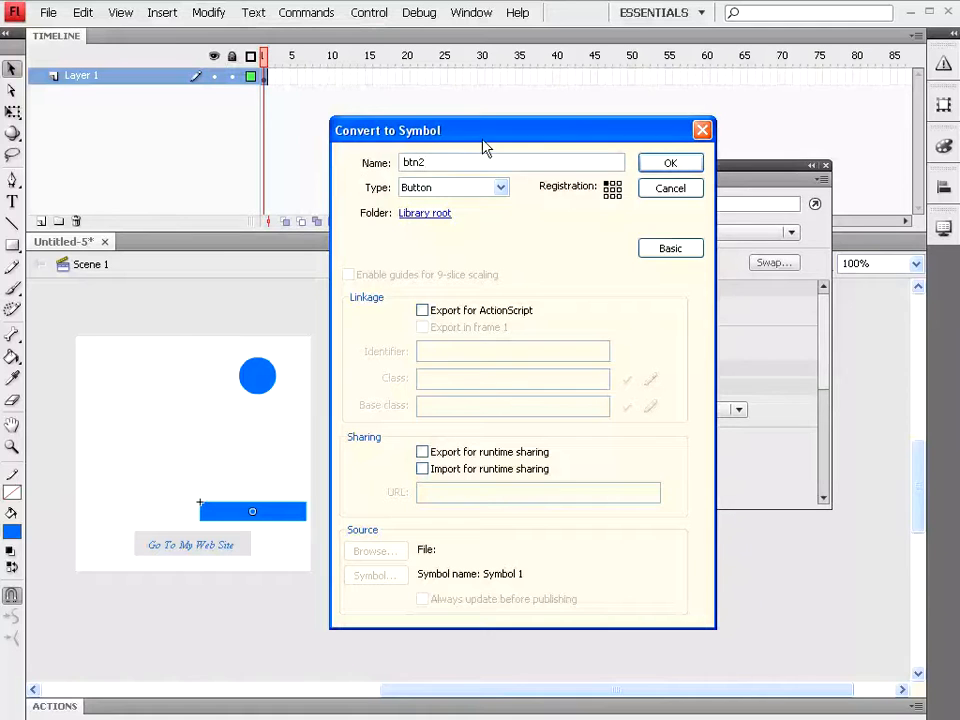
left_click(692, 165)
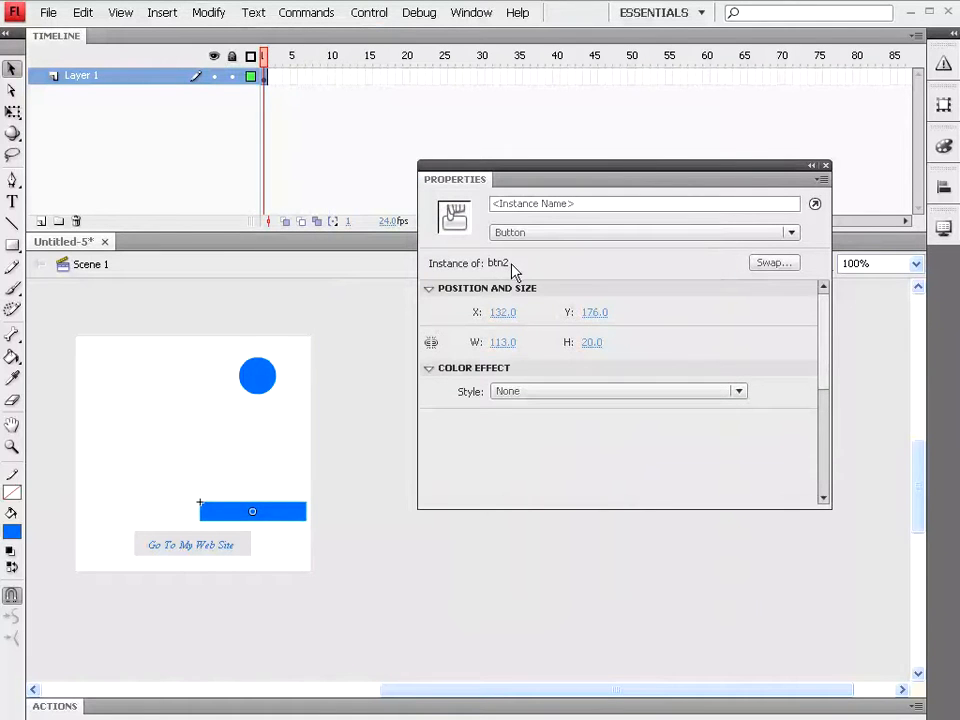
Open the Mc2 movie clip inside btn2 for editing and insert a keyframe at frame 10
double_click(222, 517)
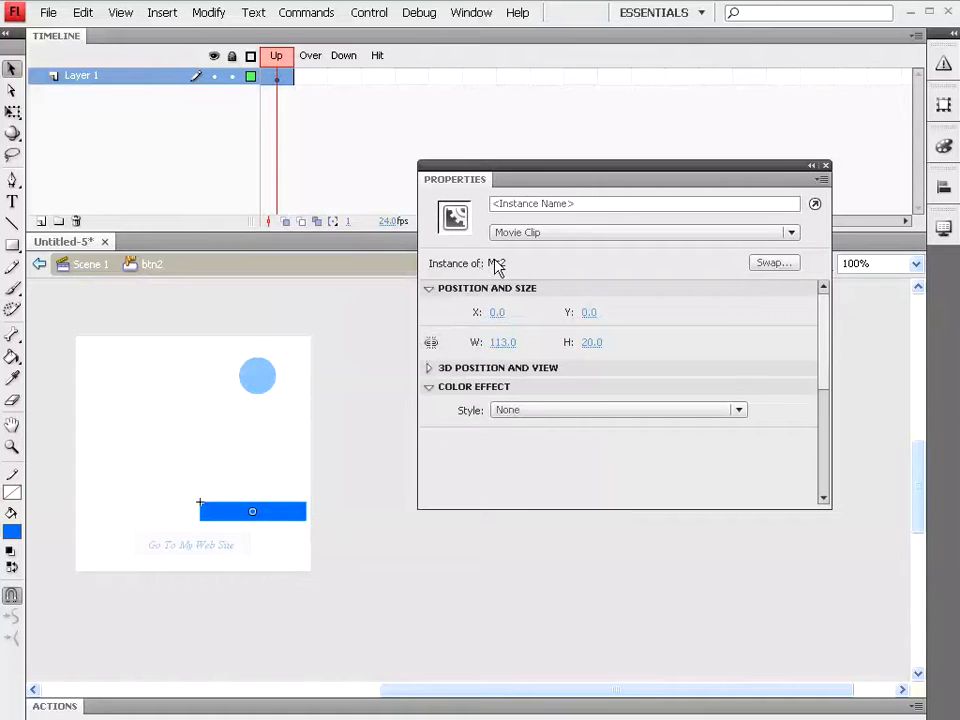
double_click(277, 515)
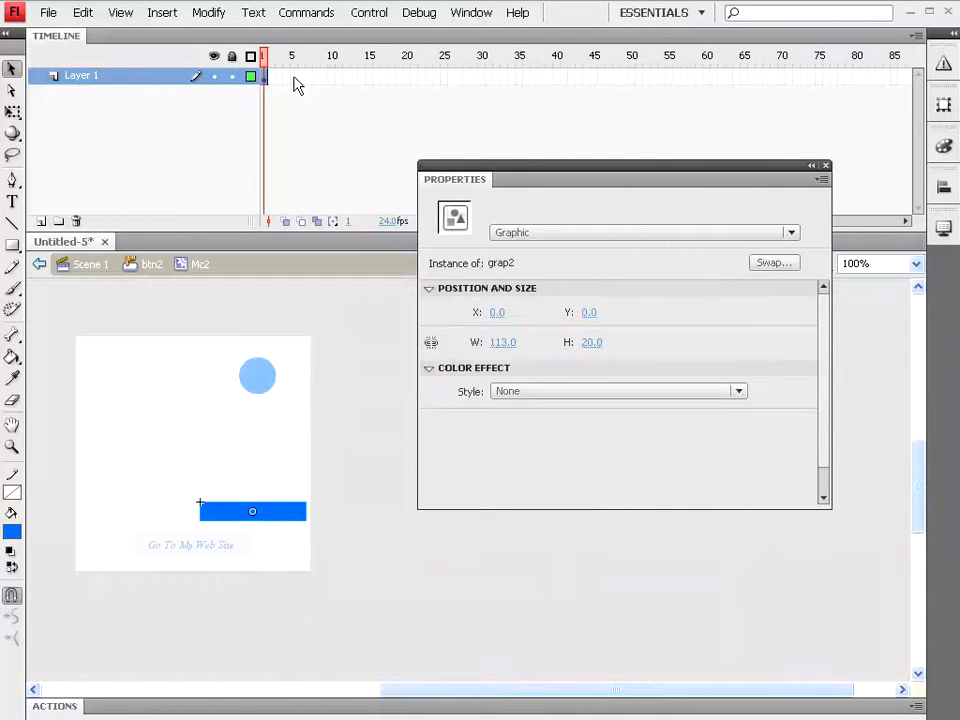
left_click(333, 76)
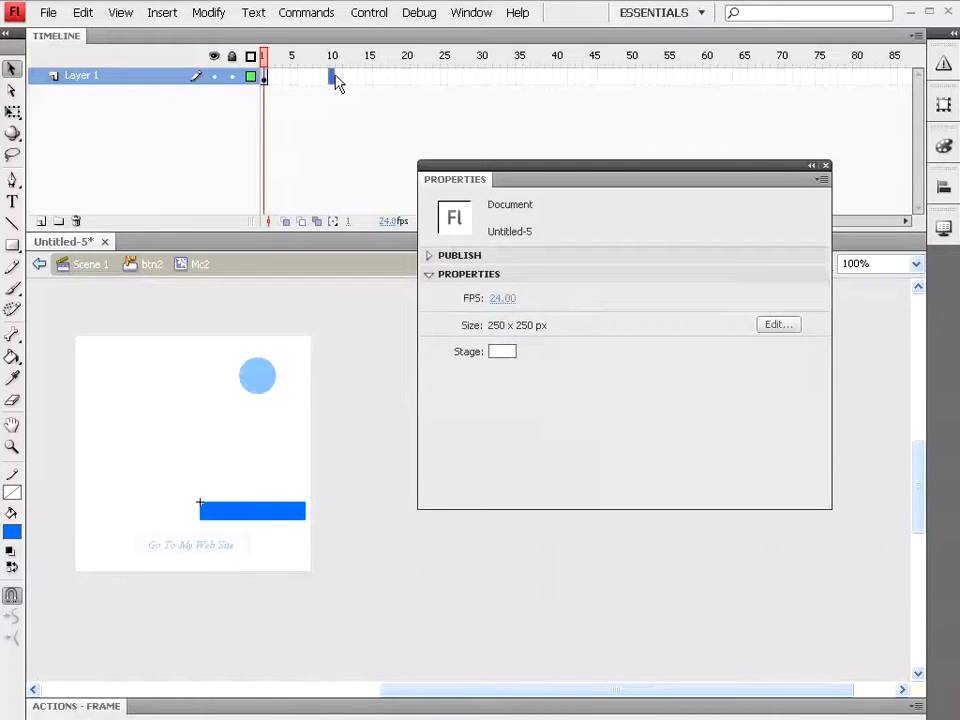
left_click(168, 14)
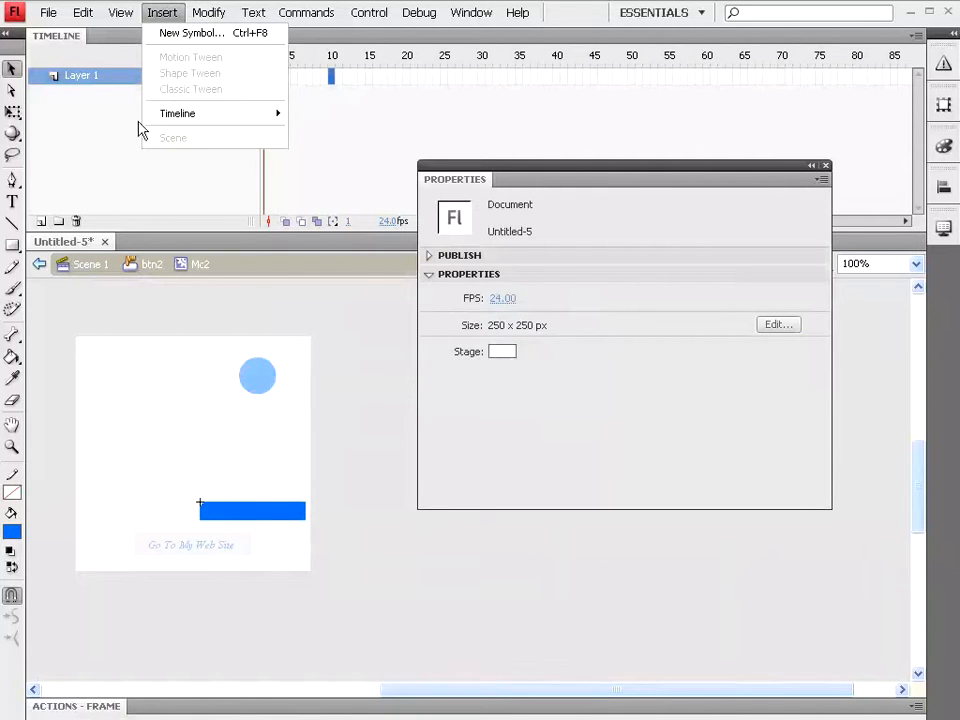
mouse_move(281, 117)
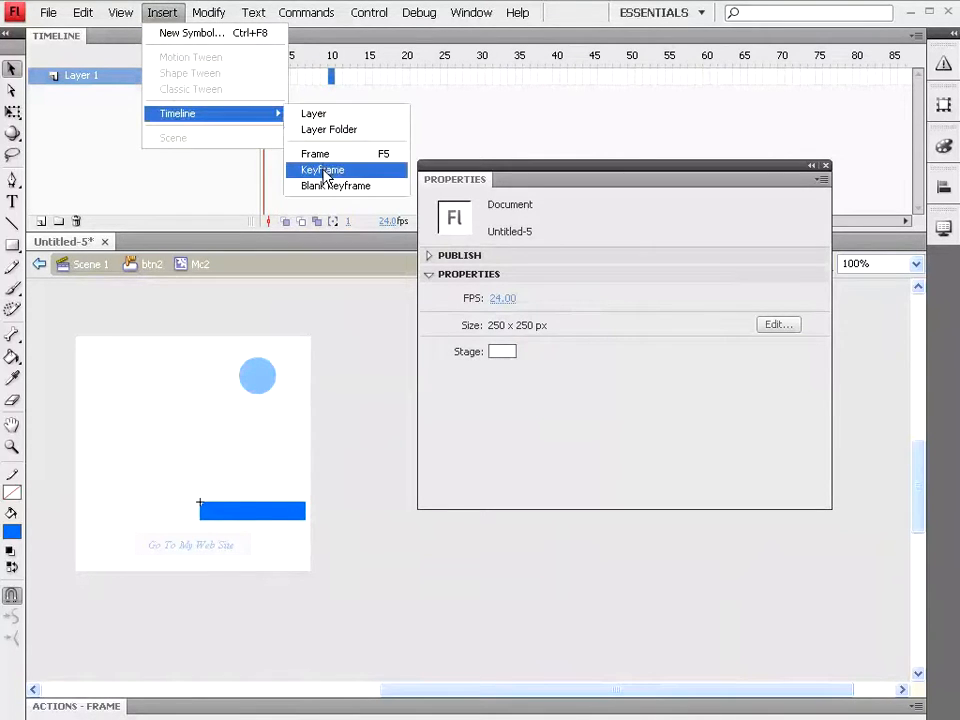
left_click(326, 172)
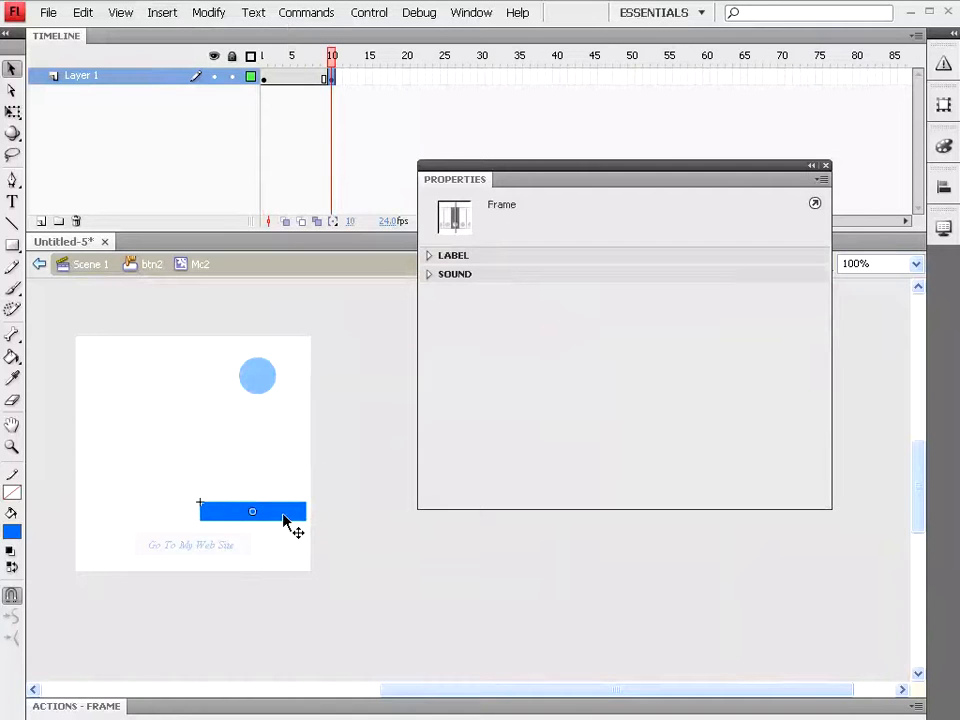
Apply a 100% cyan tint (red 51, green 255, blue 255) to the grap2 rectangle at frame 10
left_click(285, 517)
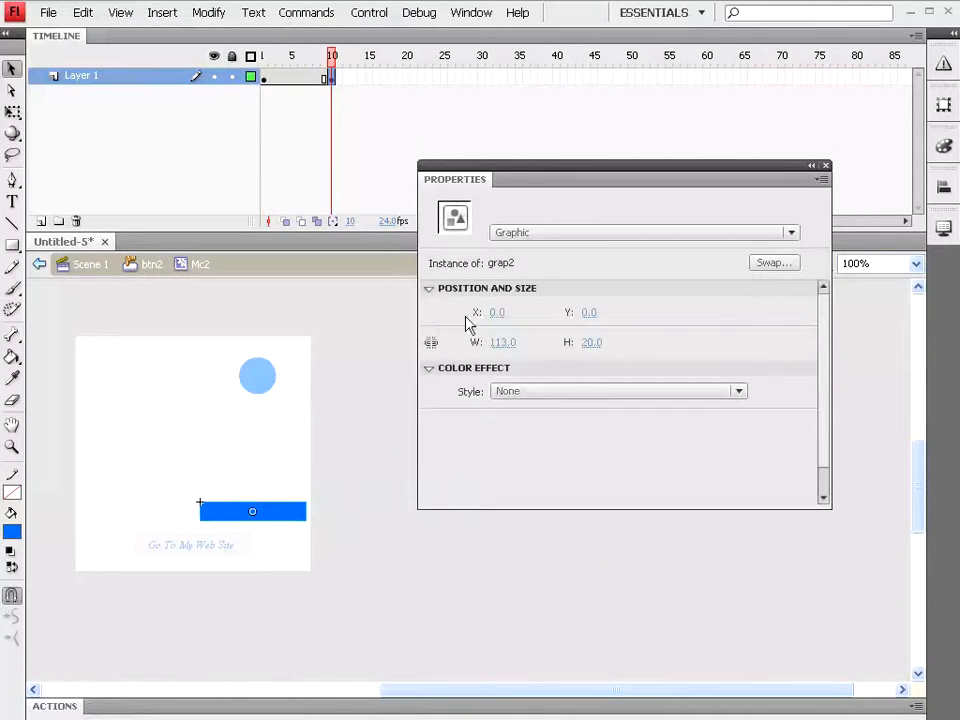
left_click(546, 398)
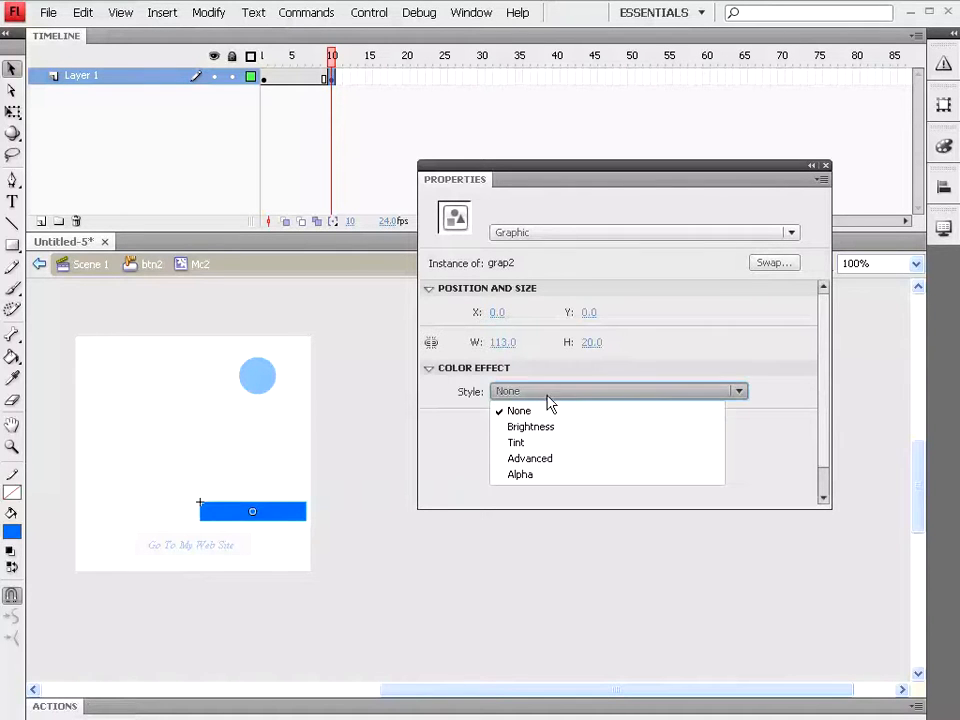
left_click(551, 446)
left_click(772, 391)
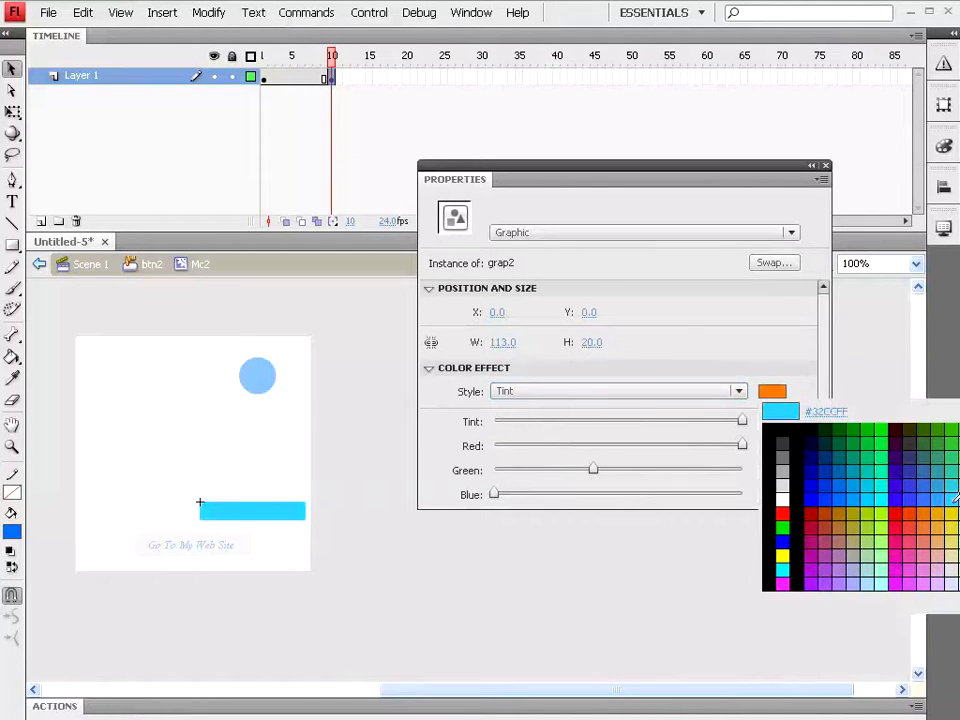
left_click(883, 519)
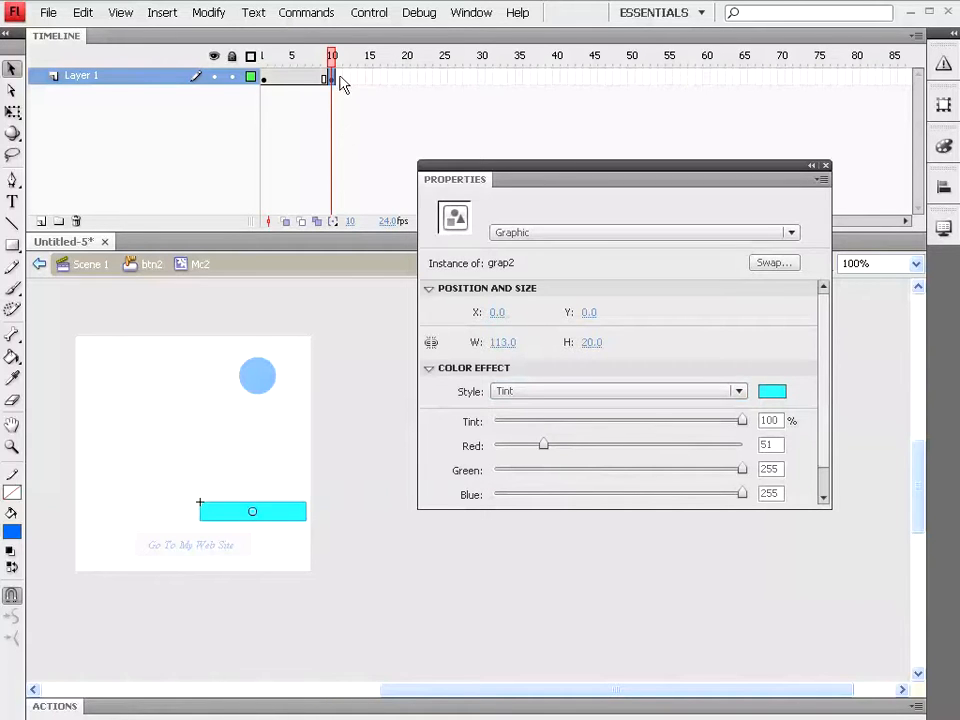
Create a classic tween between frames 1 and 10 of Mc2
left_click(297, 80)
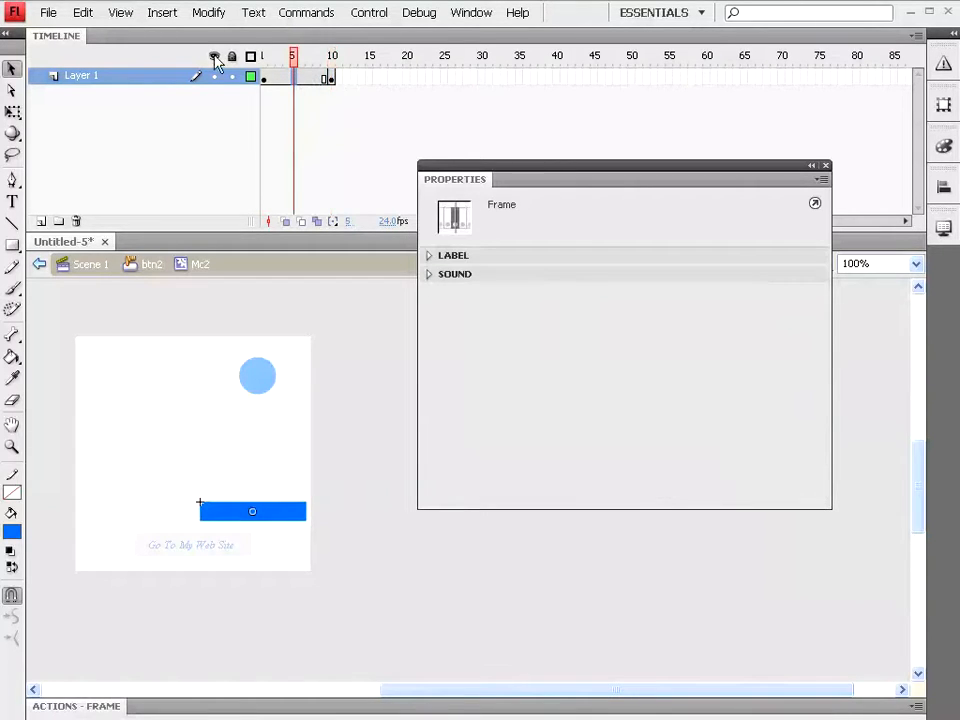
left_click(160, 15)
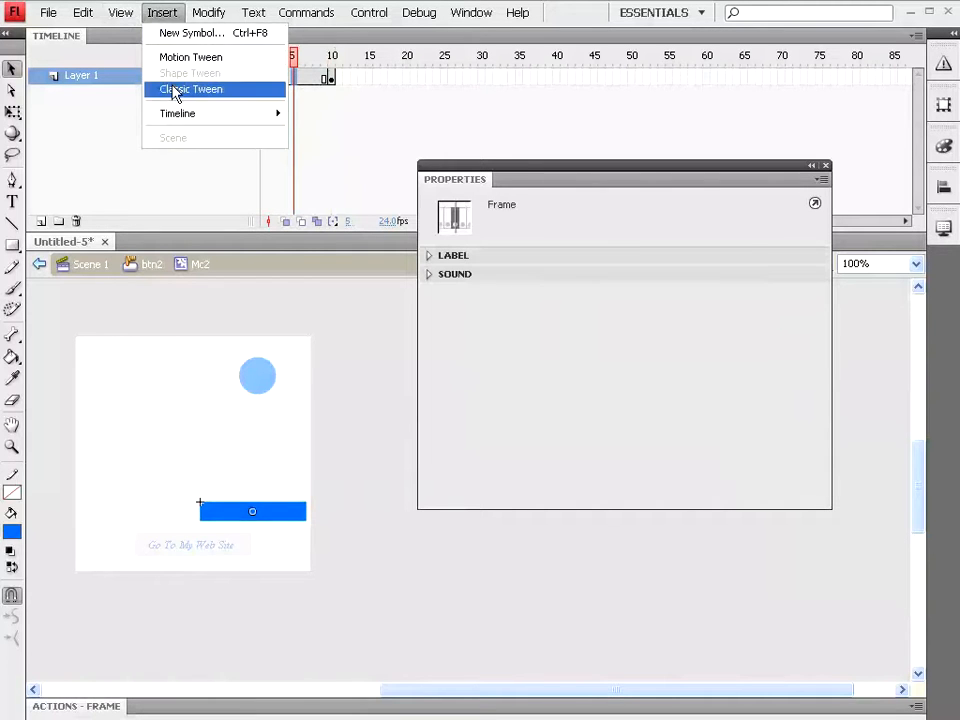
left_click(175, 90)
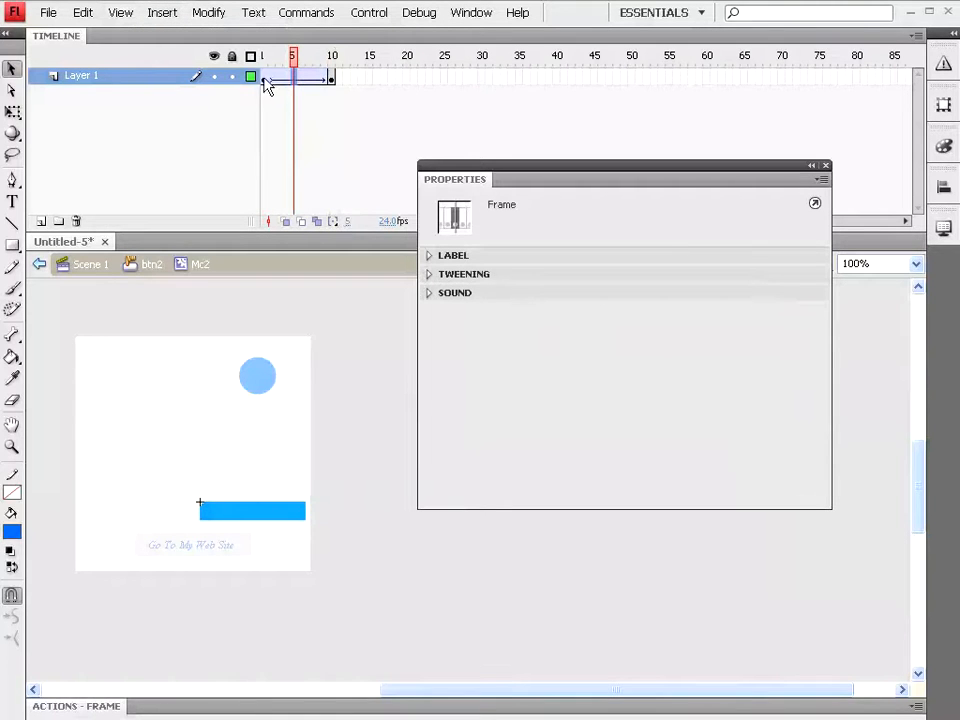
Copy the blue rectangle's keyframe from frame 1 and paste it at frame 20
left_click(265, 80)
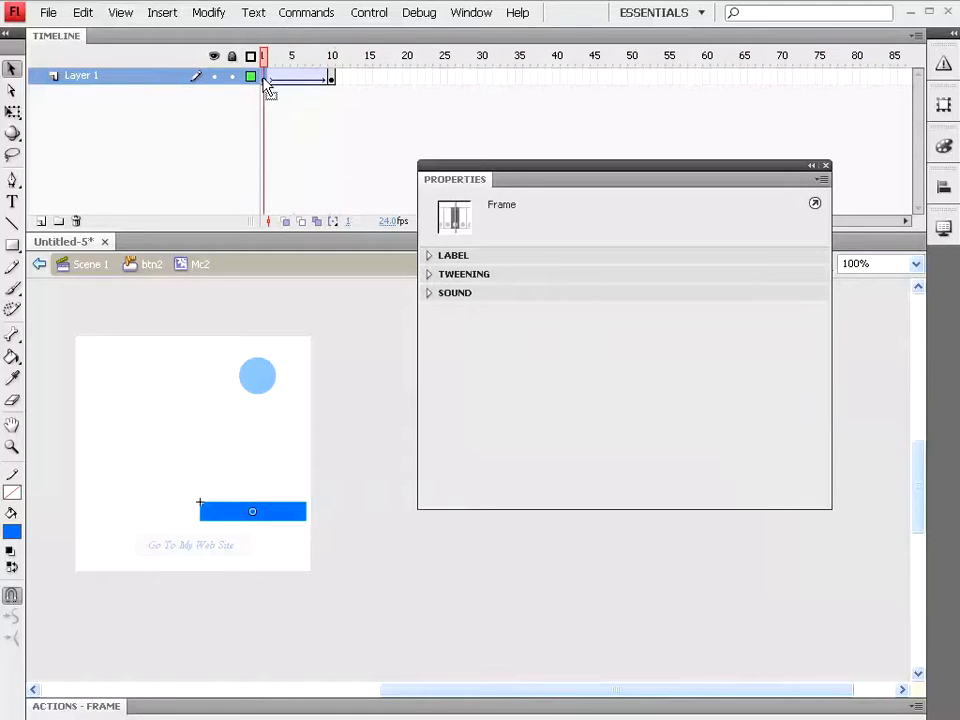
right_click(265, 80)
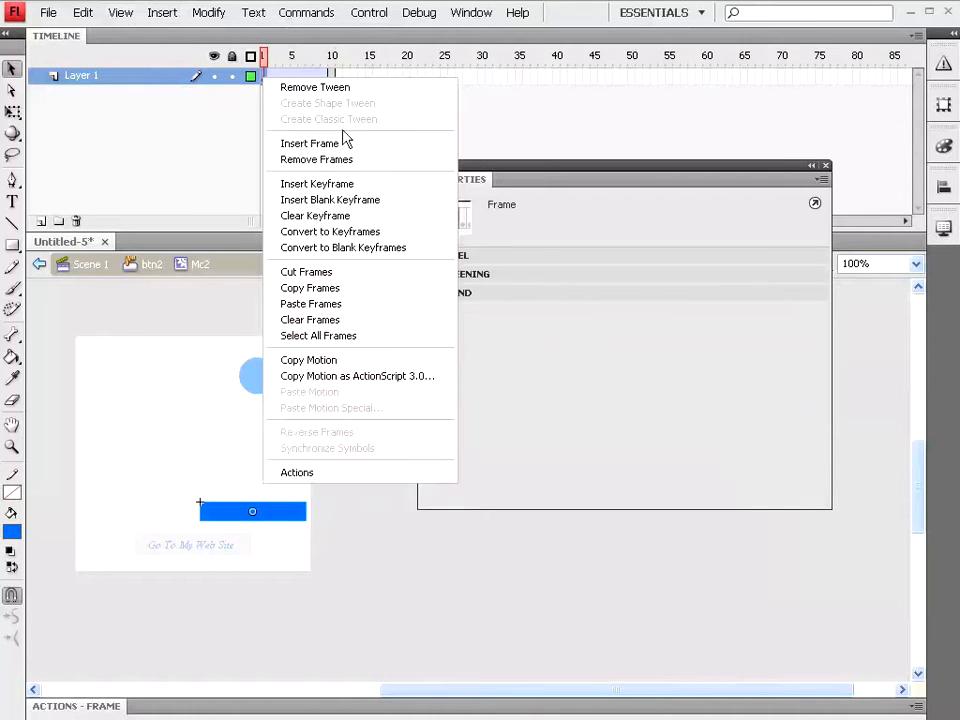
left_click(357, 296)
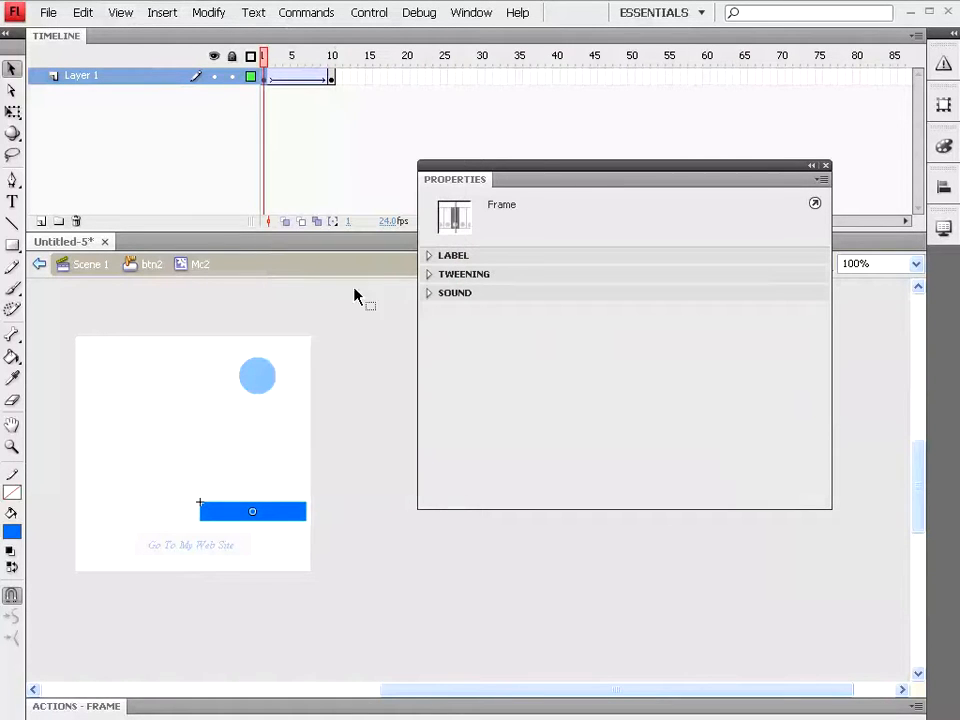
left_click(407, 78)
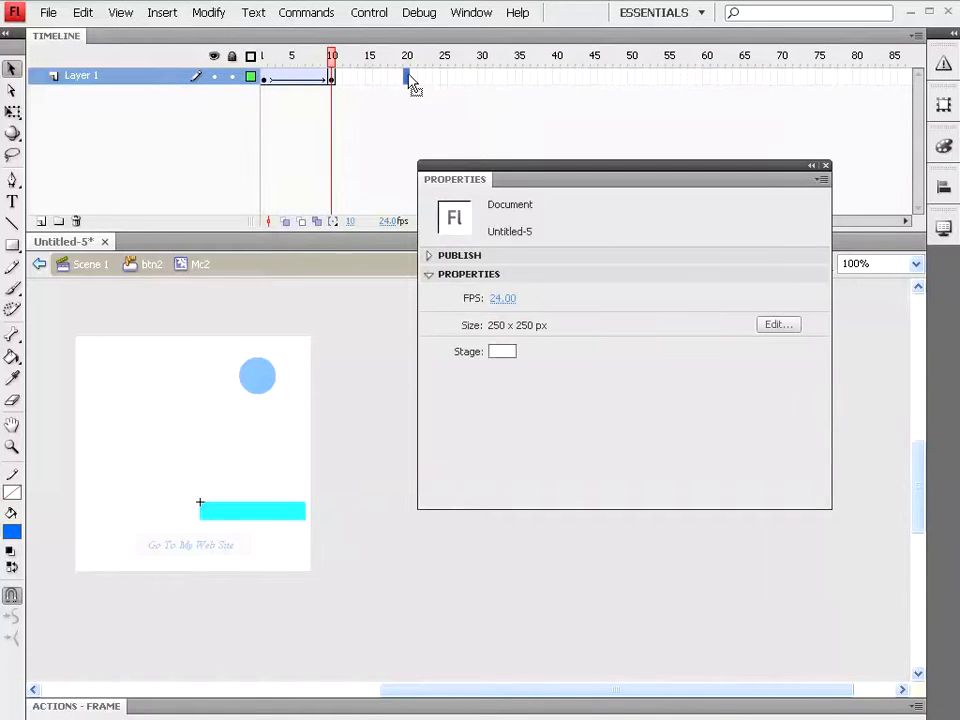
left_click(450, 301)
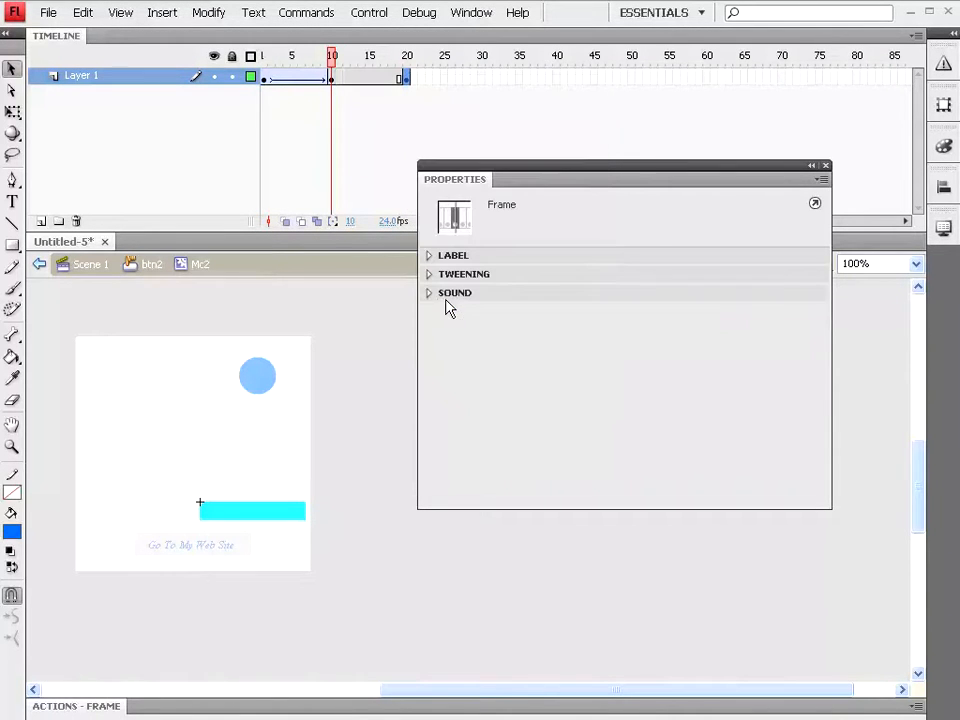
Create a classic tween between frames 10 and 20, then play the Mc2 animation from frame 1
left_click(364, 79)
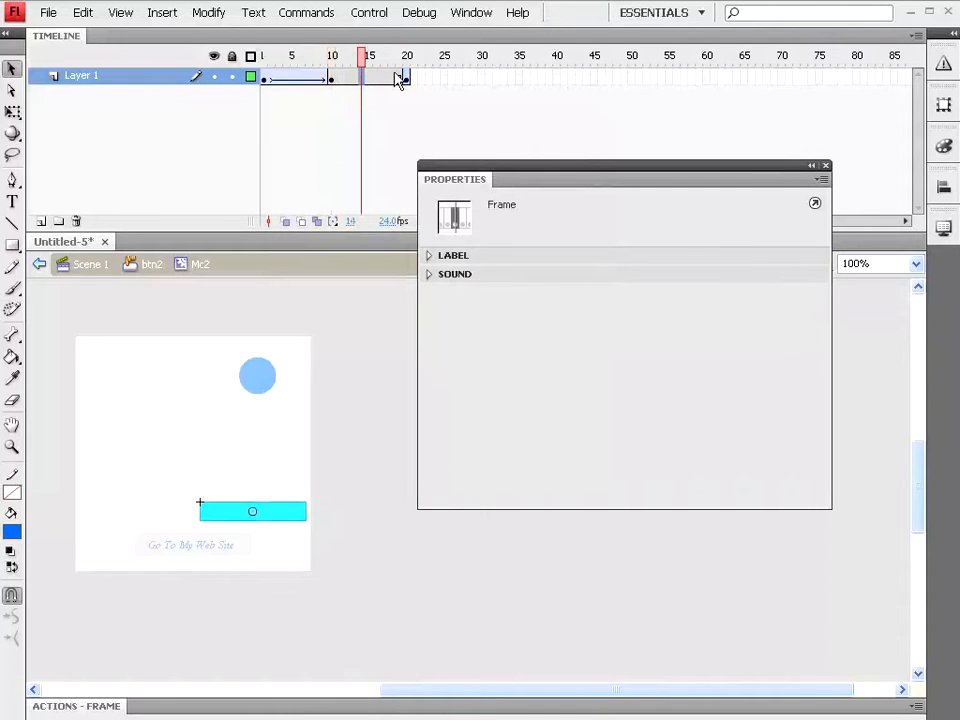
left_click(147, 16)
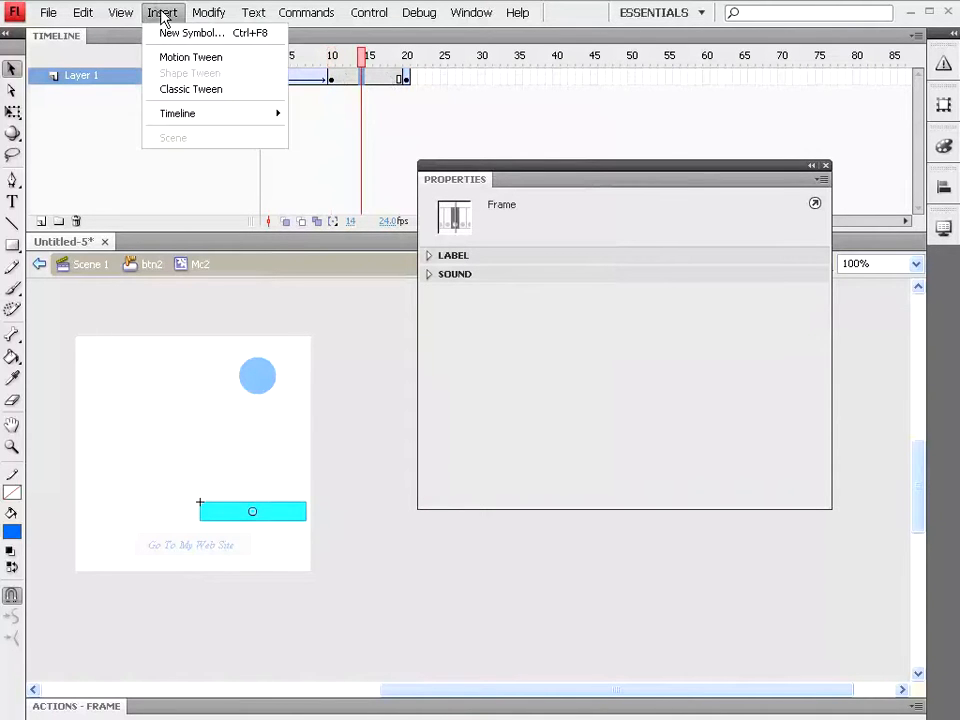
left_click(183, 90)
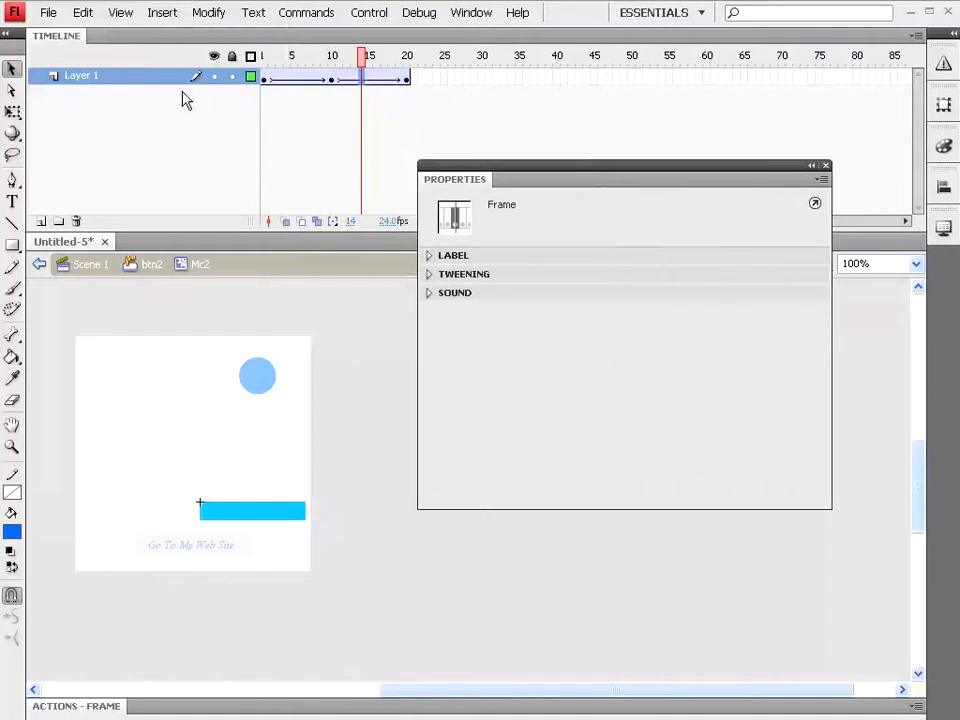
left_click_drag(293, 58, 262, 57)
key("Return")
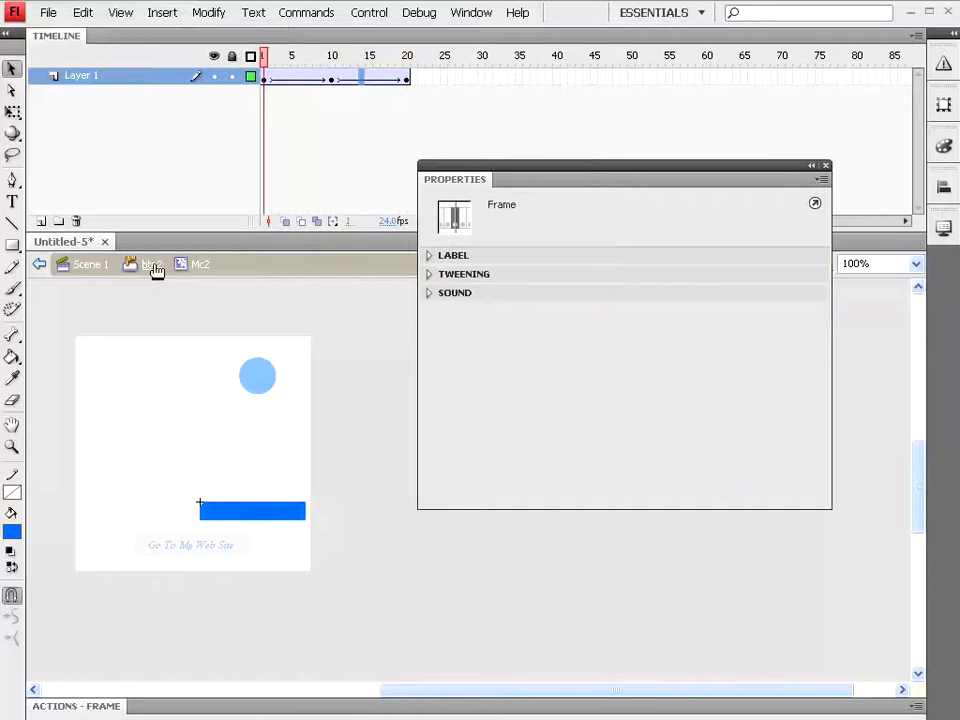
Return to the btn2 timeline and insert a keyframe in its Over state
double_click(171, 433)
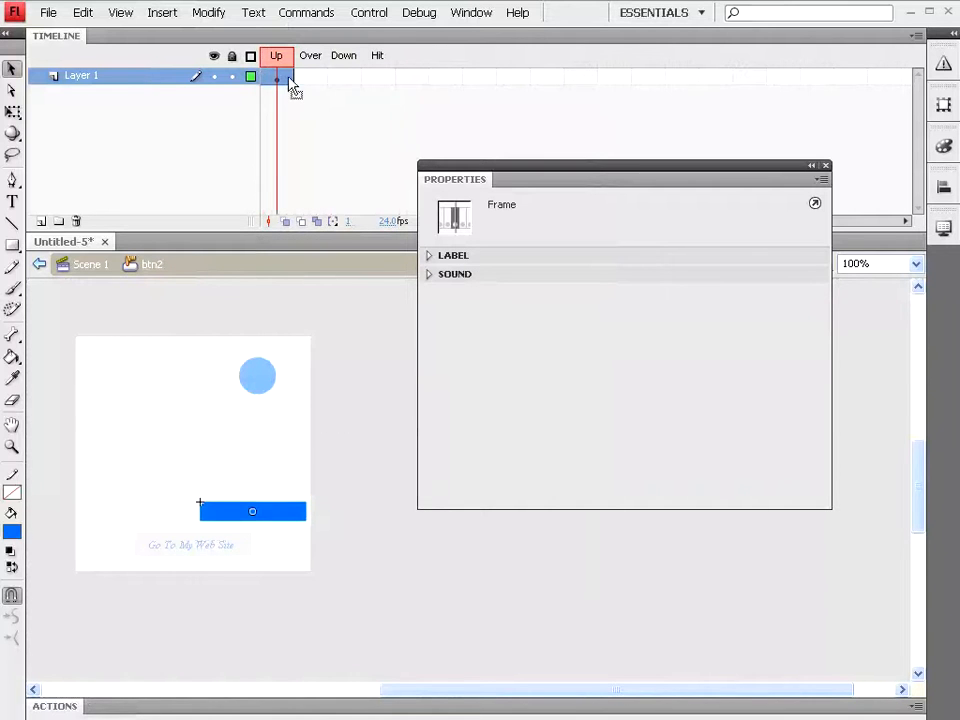
left_click(309, 77)
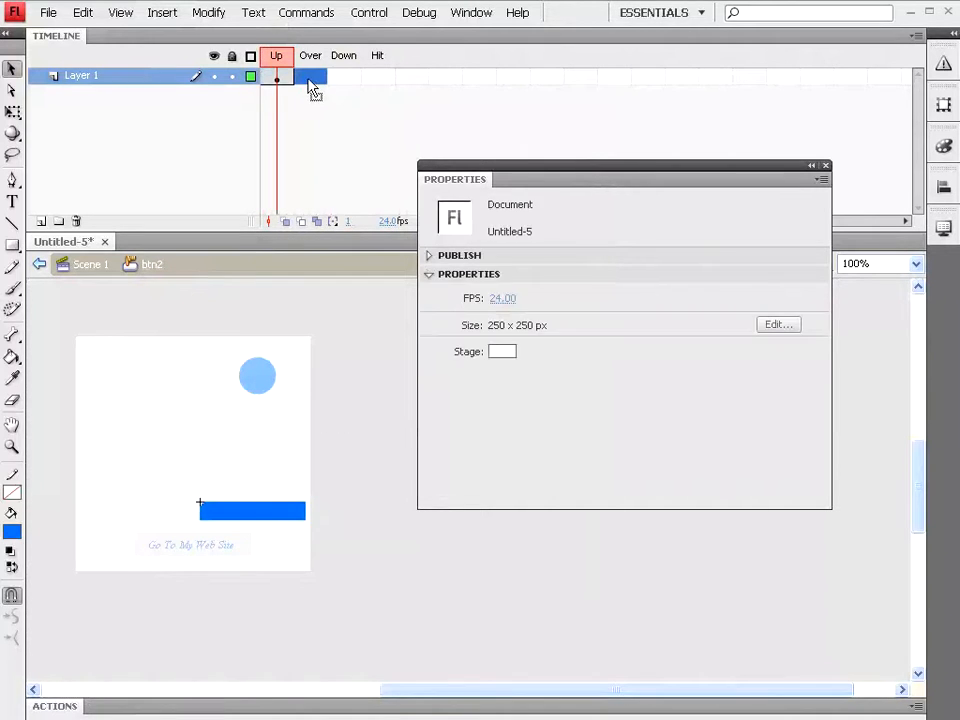
left_click(161, 14)
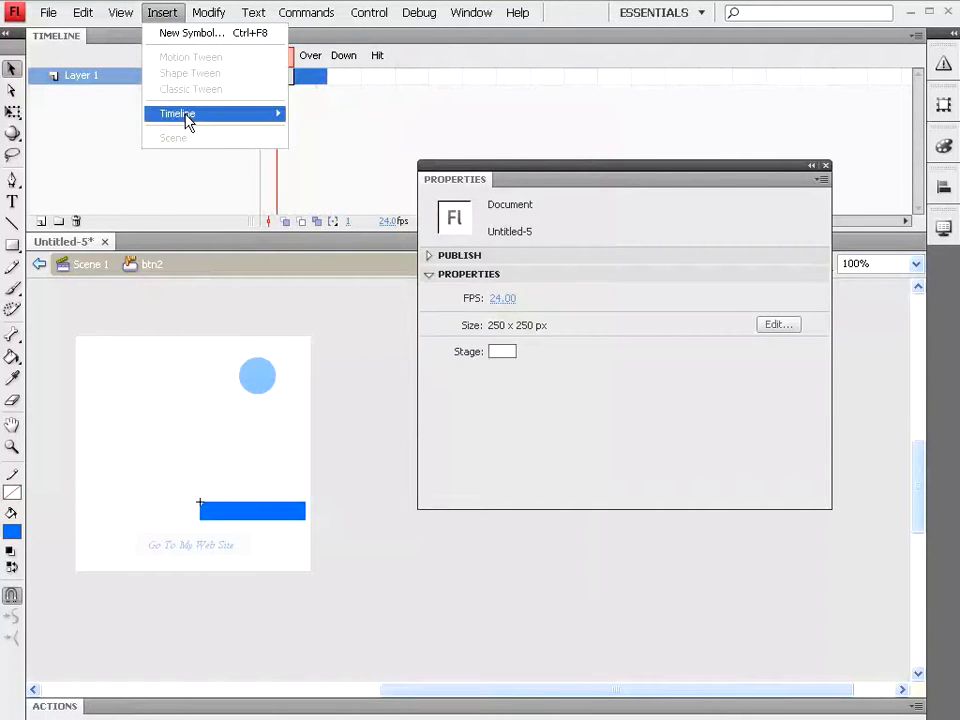
mouse_move(186, 114)
left_click(359, 172)
Place a grap2 instance from the library directly above the existing rectangle in btn2's Over state
left_click_drag(311, 79, 316, 492)
left_click(470, 12)
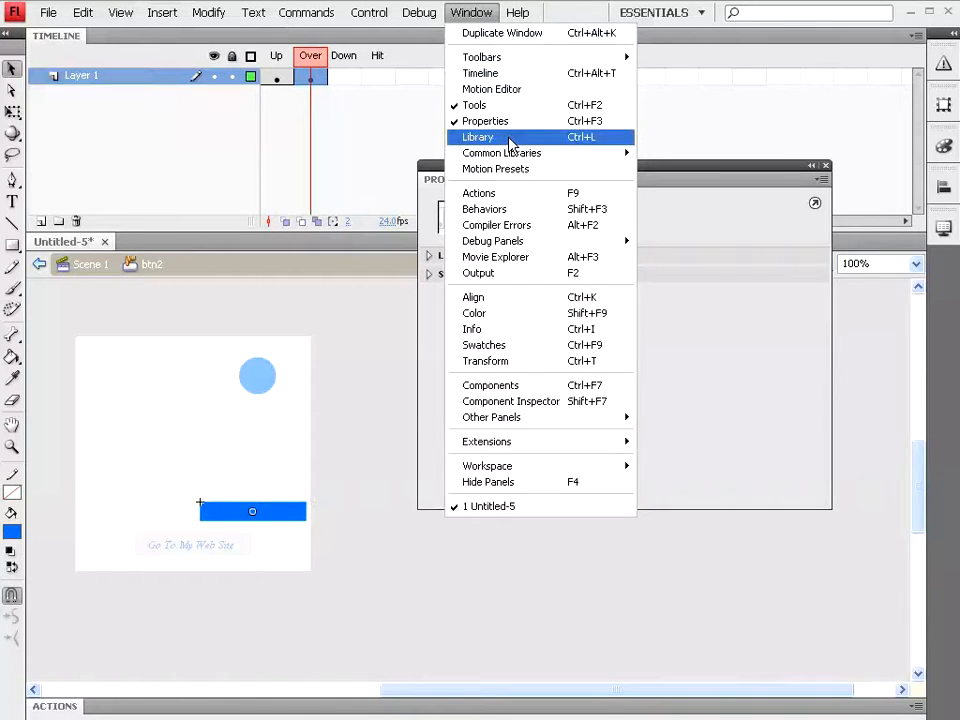
left_click(510, 141)
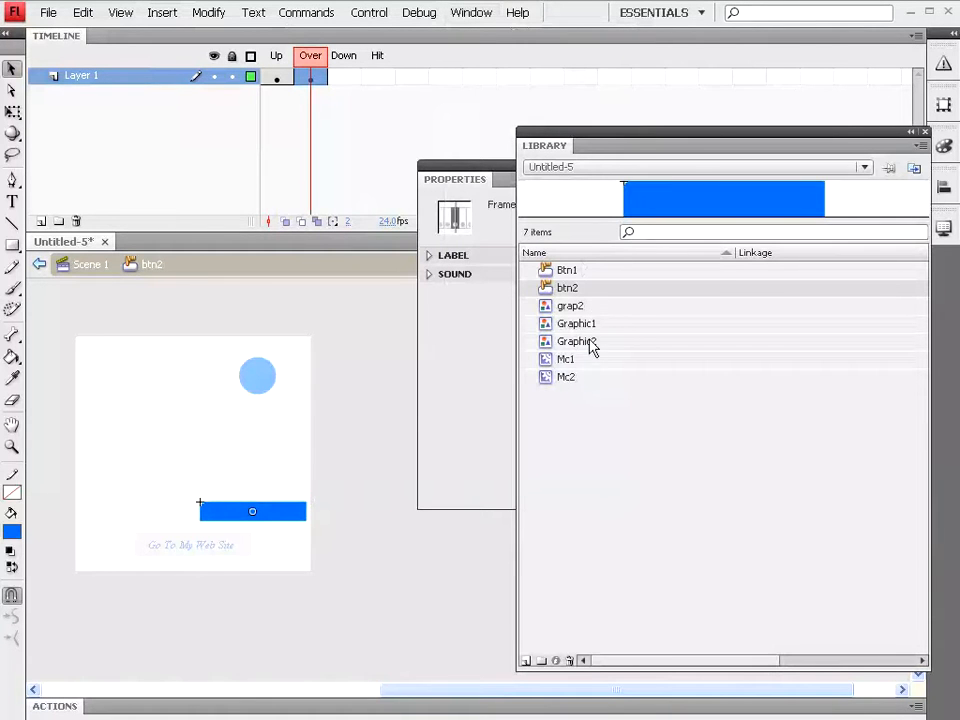
left_click(567, 306)
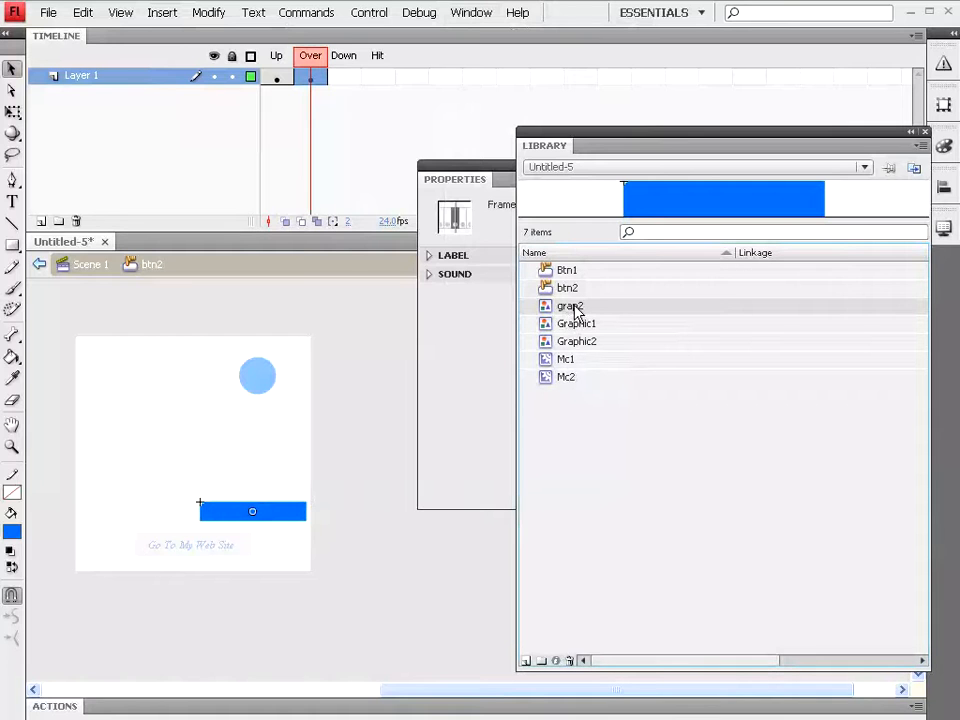
left_click_drag(575, 309, 255, 495)
left_click(313, 79)
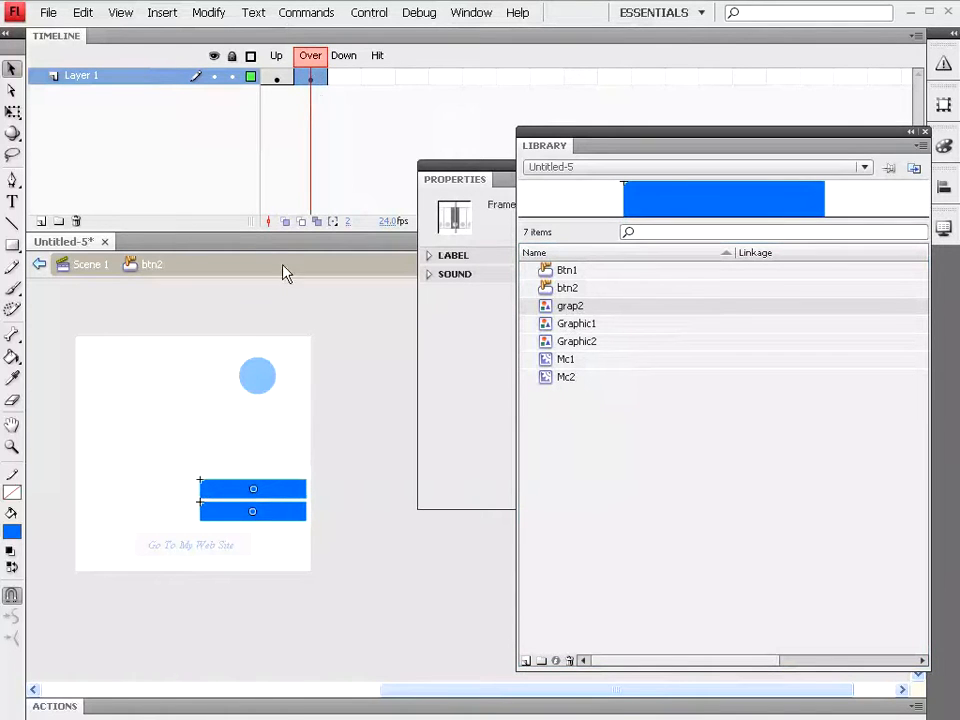
Delete the original Mc2 rectangle instance from btn2's Over state, keeping the grap2 instance above it
left_click(276, 466)
left_click(262, 514)
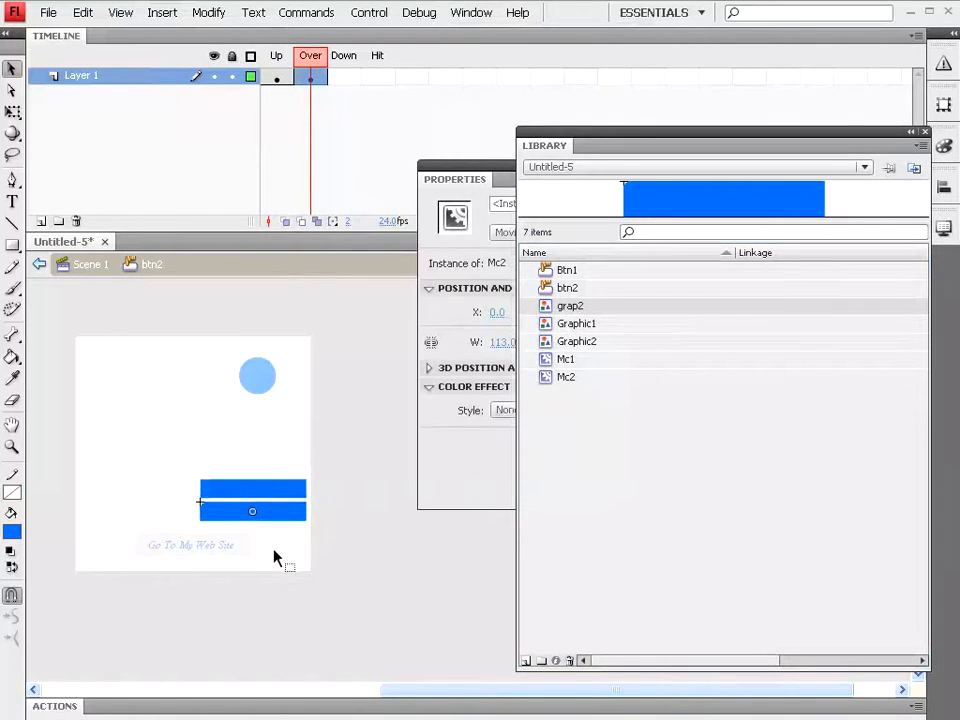
key("Delete")
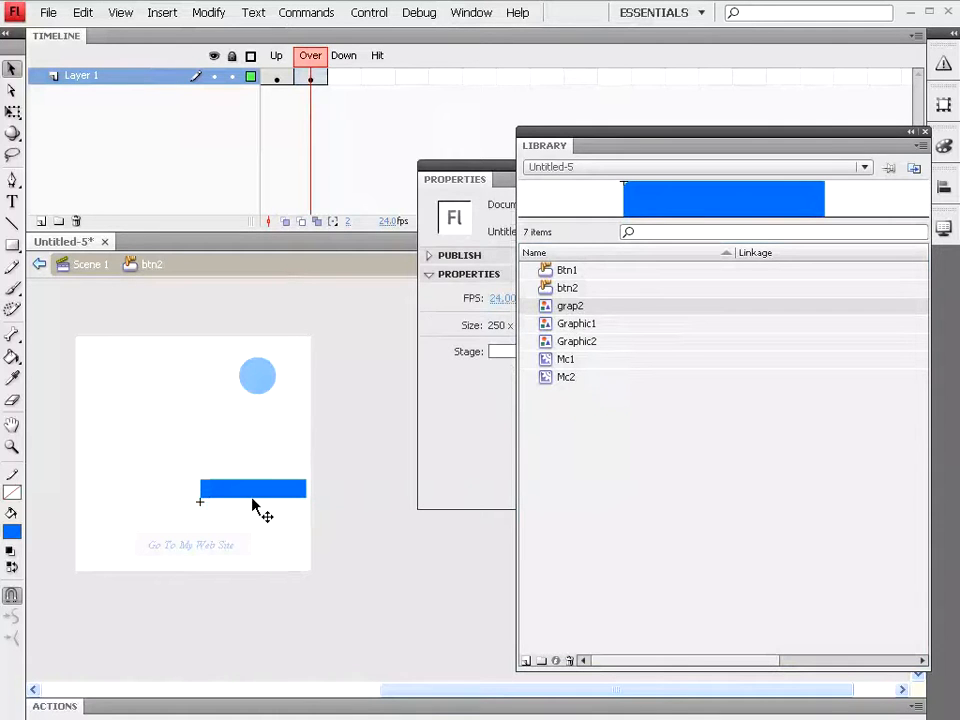
Nudge the grap2 rectangle down into the deleted instance's place, to about X 0.8, Y -0.7
left_click(253, 500)
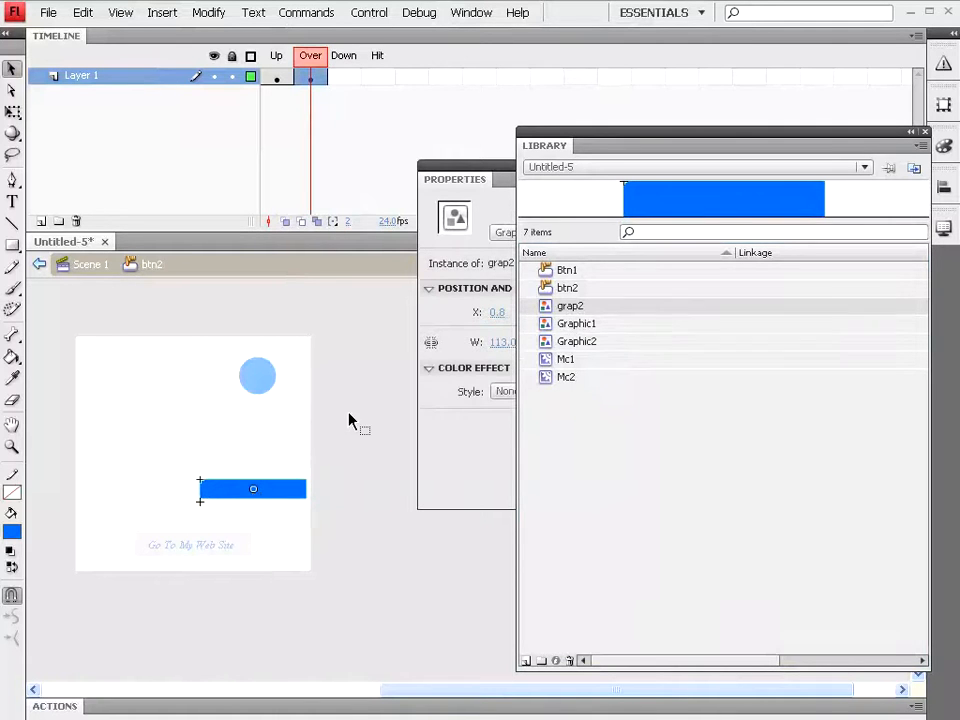
key("Down")
key("Down")
key("Down")
key("Down")
key("Down")
key("Down")
key("Down")
key("Down")
key("Down")
key("Down")
key("Down")
key("Down")
key("Down")
key("Down")
key("Down")
key("Down")
key("Down")
key("Down")
key("Down")
key("Down")
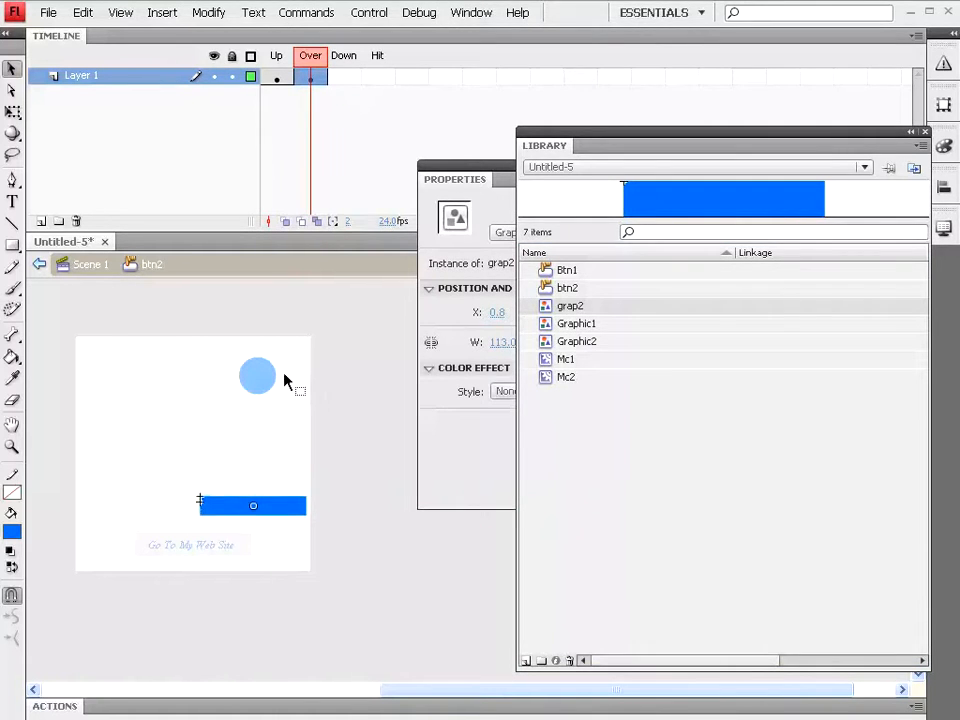
key("Down")
key("Down")
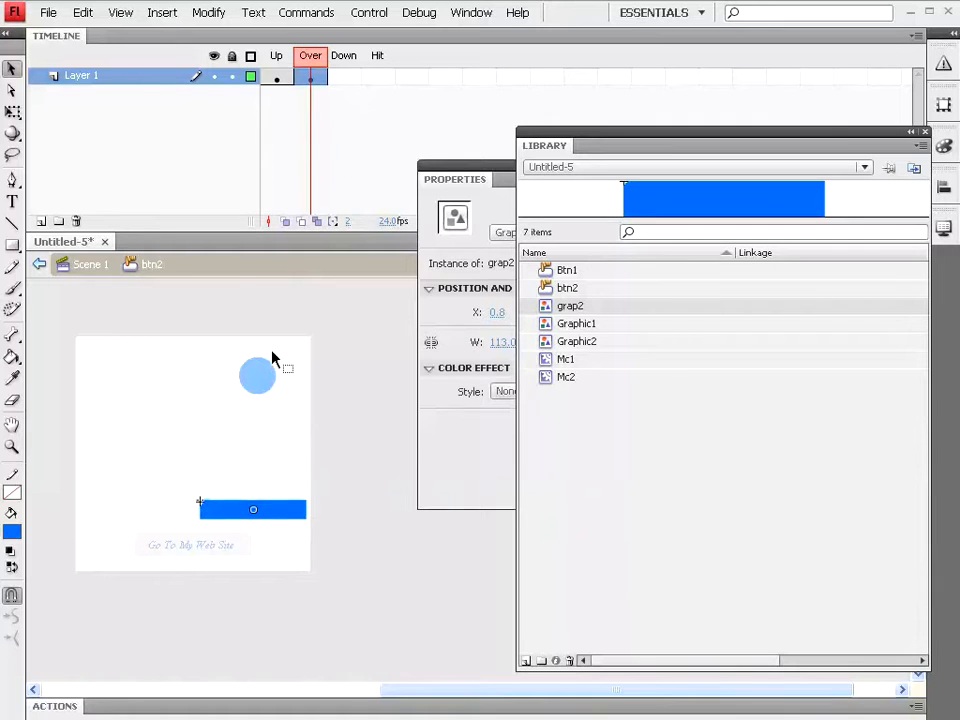
left_click(491, 216)
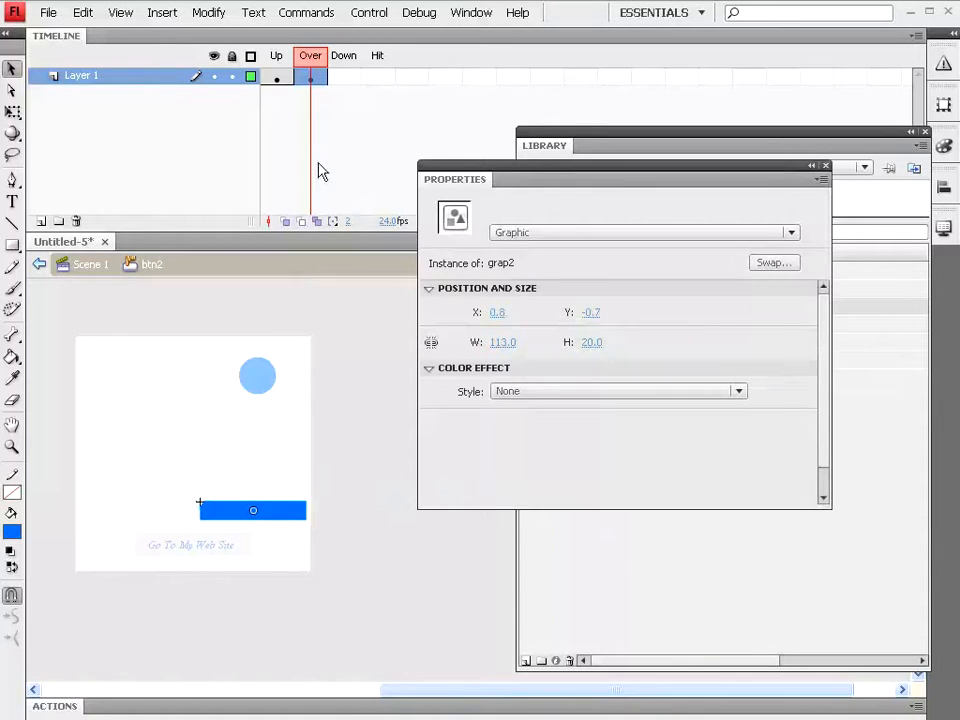
Return to Scene 1 and test the movie
left_click(90, 265)
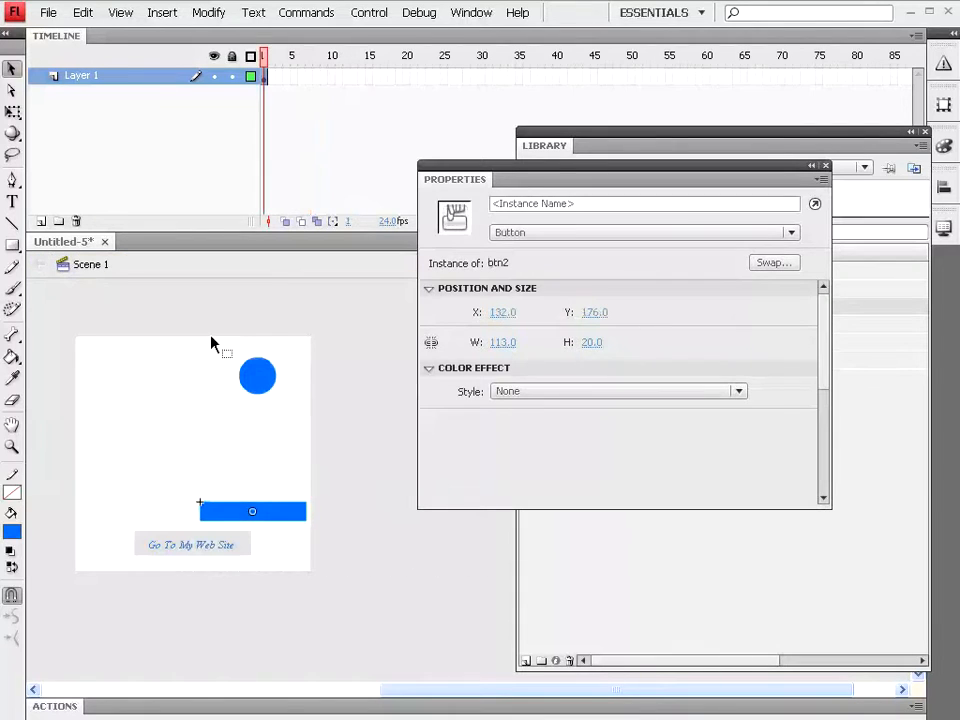
left_click(370, 14)
left_click(386, 132)
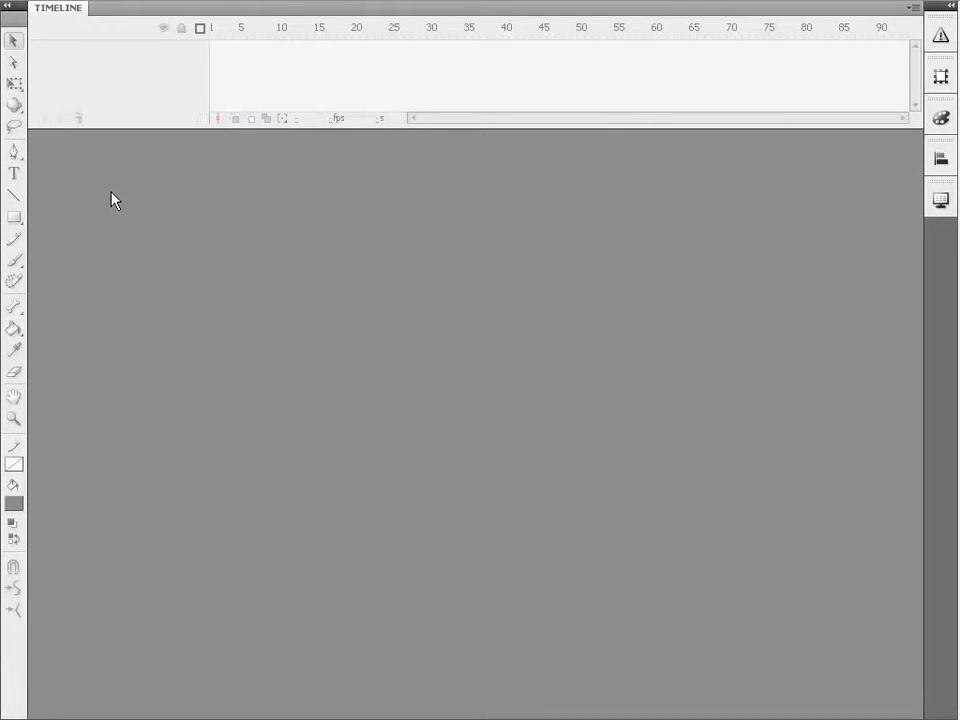
Create a new blank Flash document
left_click(57, 3)
left_click(59, 8)
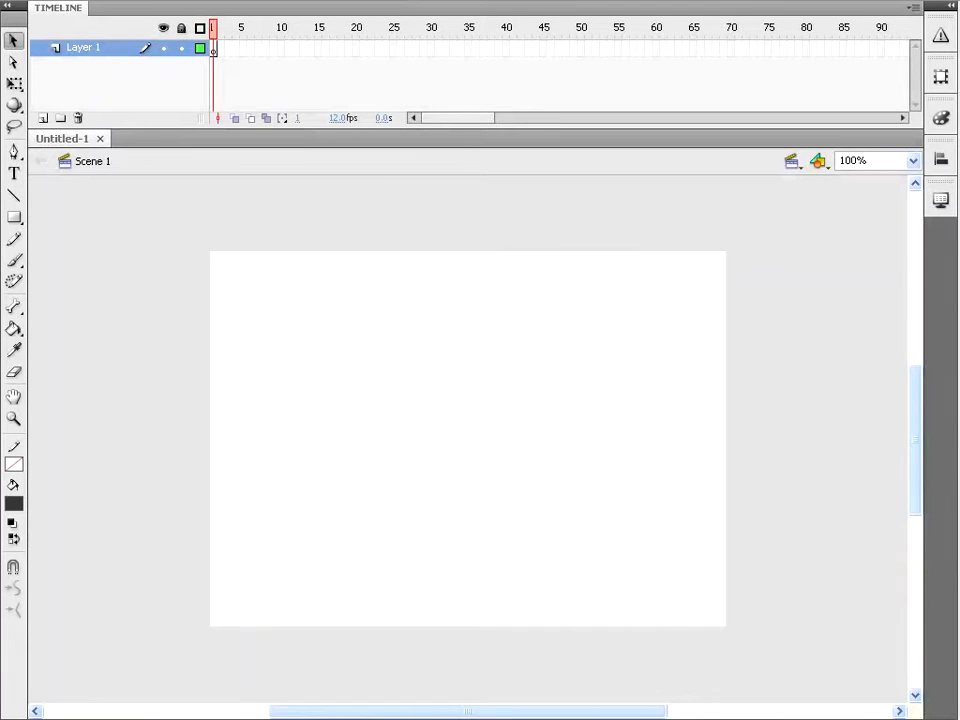
mouse_move(439, 714)
left_mouse_down()
mouse_move(439, 694)
mouse_move(439, 703)
left_mouse_up()
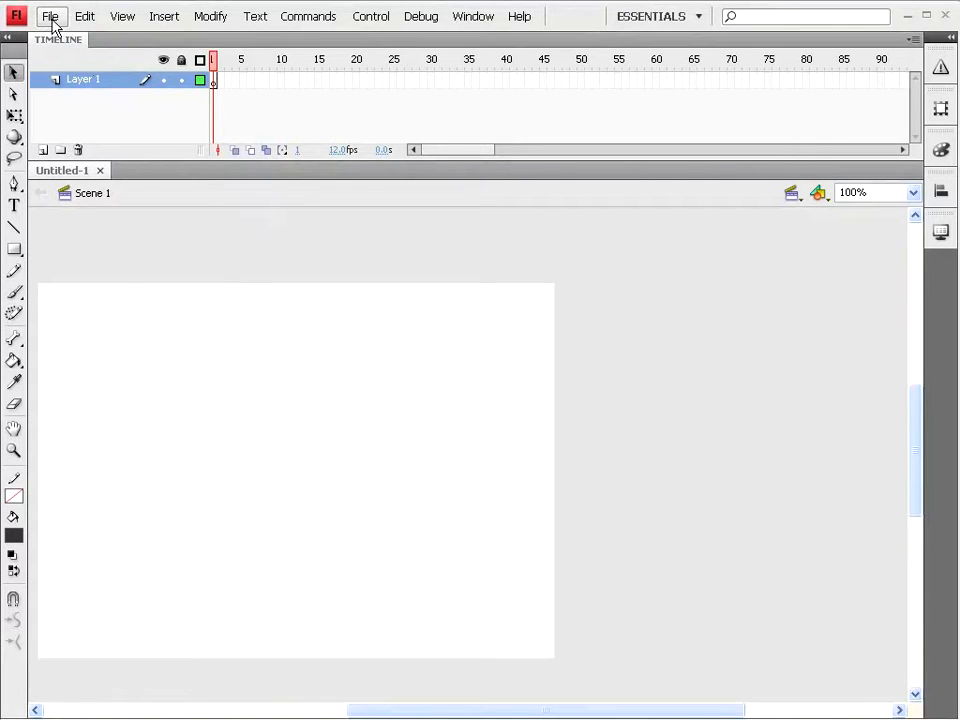
Save the new document in the FLASH folder as ImportAudio2, in Flash CS4 Document format
left_click(50, 17)
left_click(70, 170)
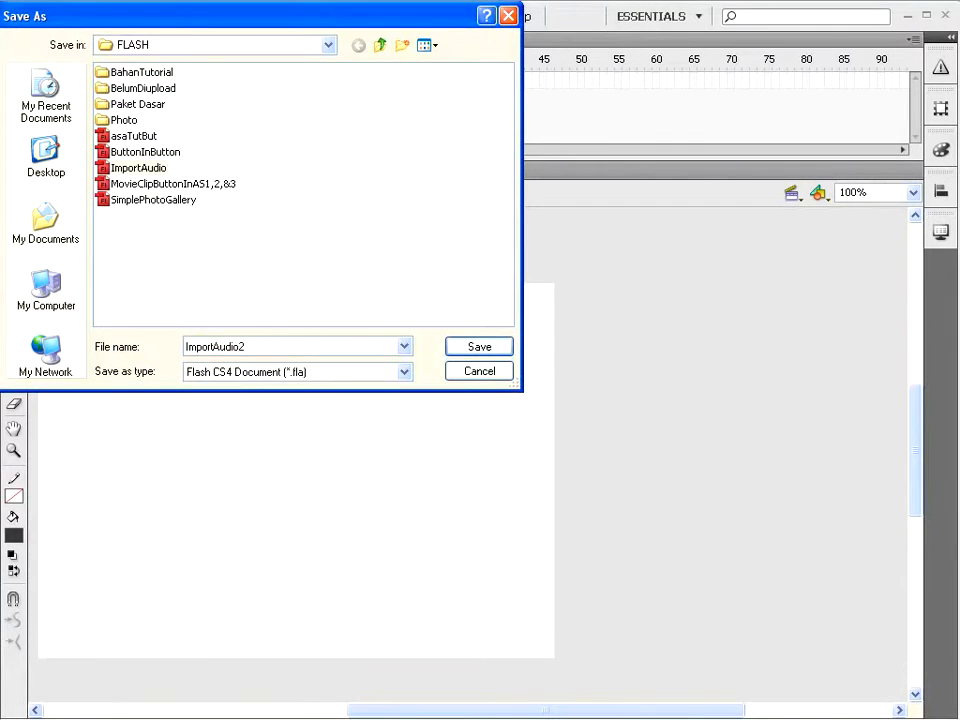
type("2")
left_click(473, 352)
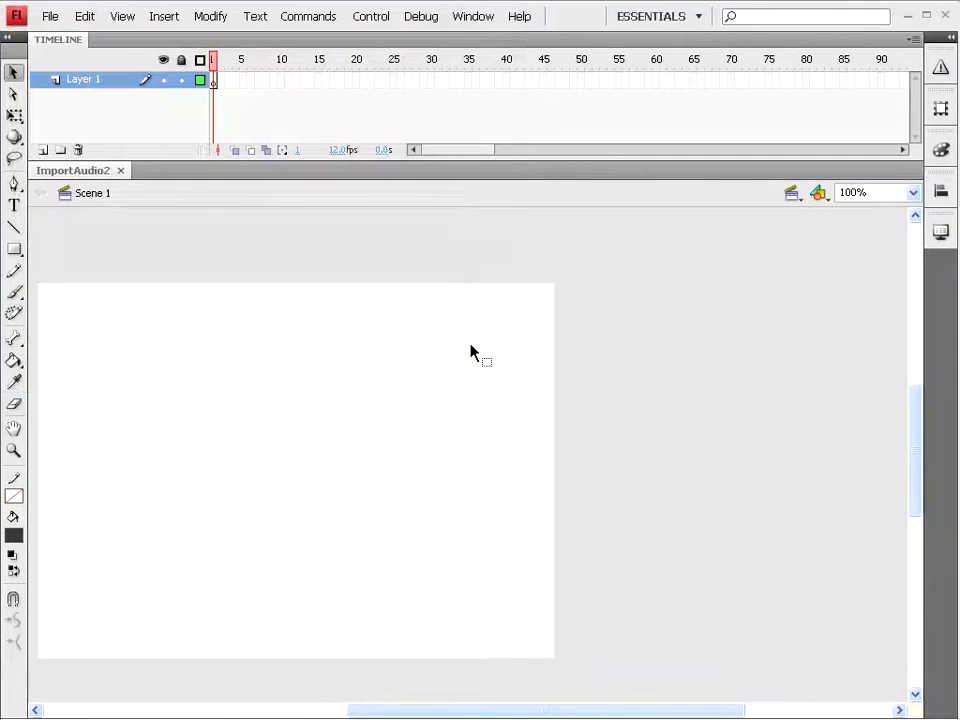
Import BahasaJiwa, IdontWant, kerinduan, pastikan and TandaCinta mp3 files from MATERI KURSUS/FLASH/BahanTutorial into the library
left_click(50, 17)
mouse_move(72, 262)
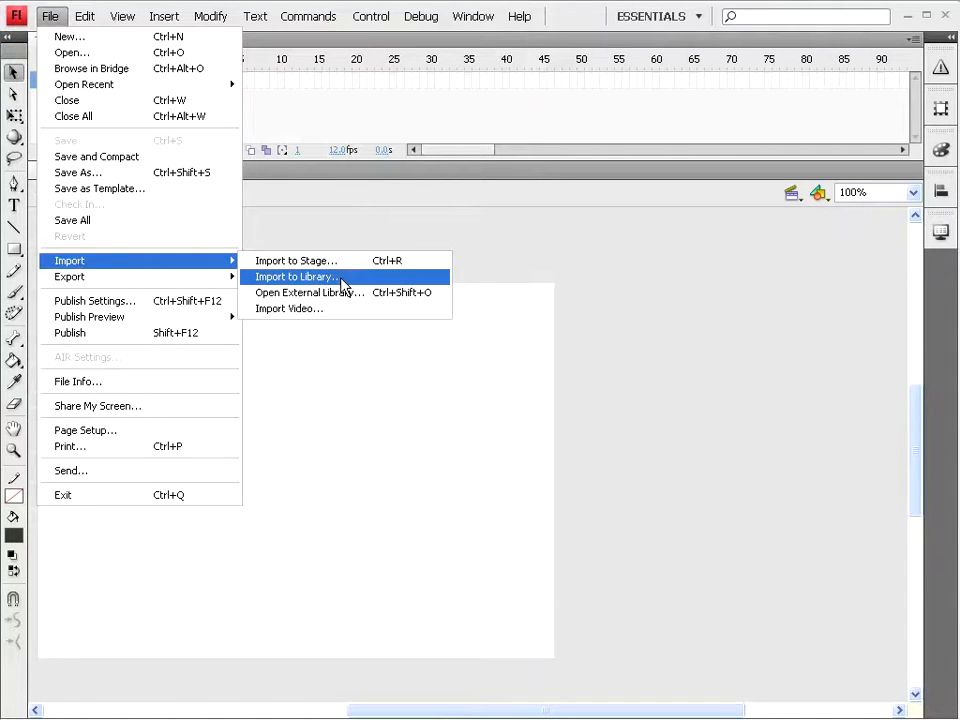
left_click(352, 278)
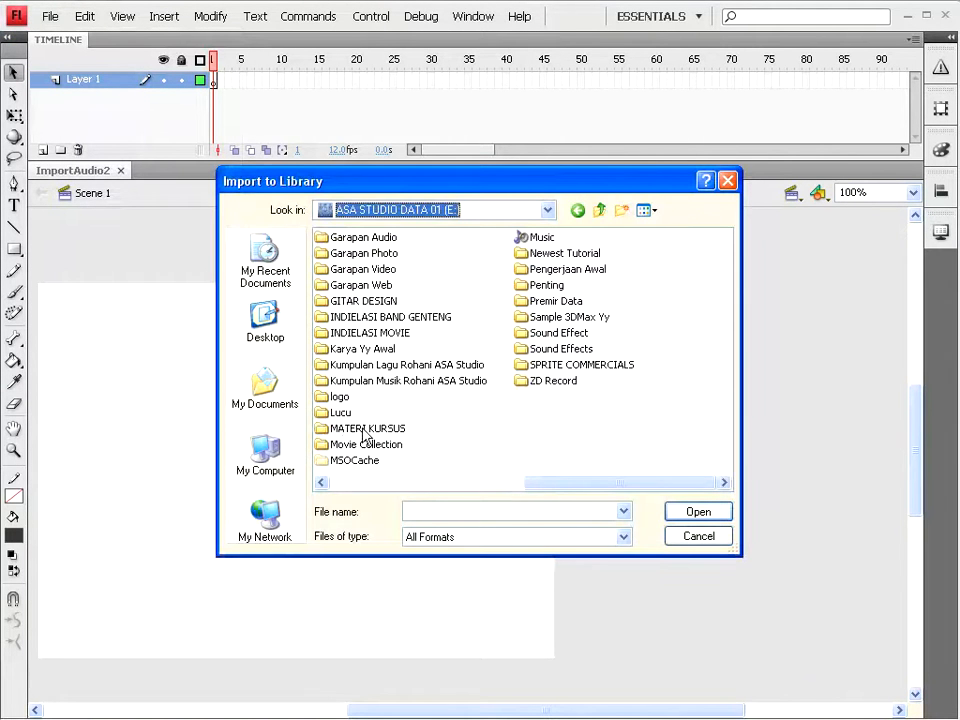
double_click(364, 430)
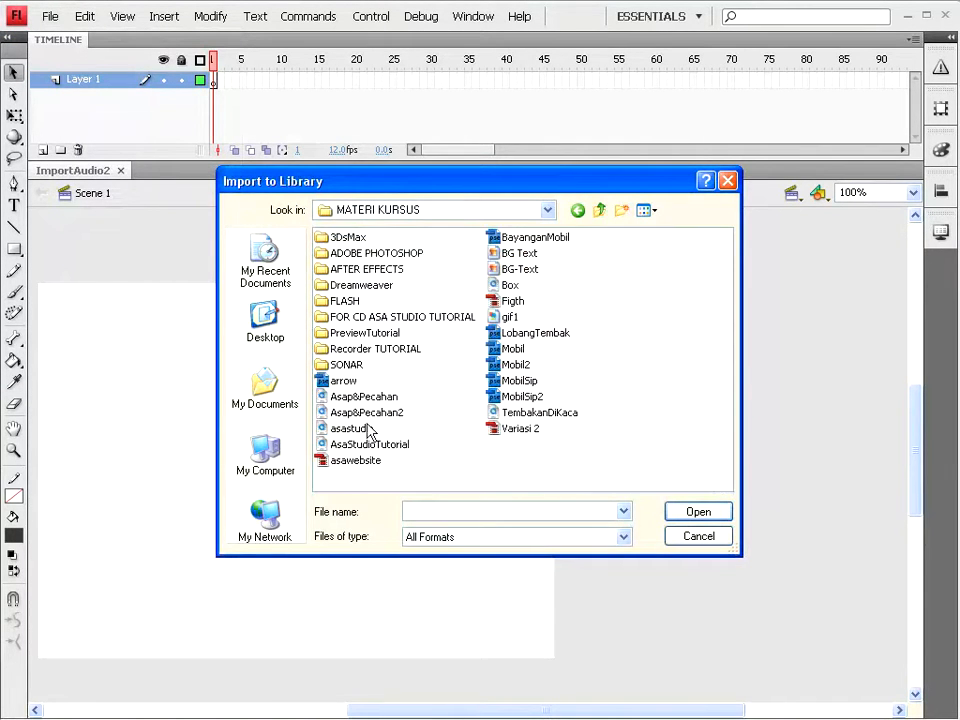
double_click(340, 301)
double_click(356, 238)
left_click_drag(490, 259, 418, 340)
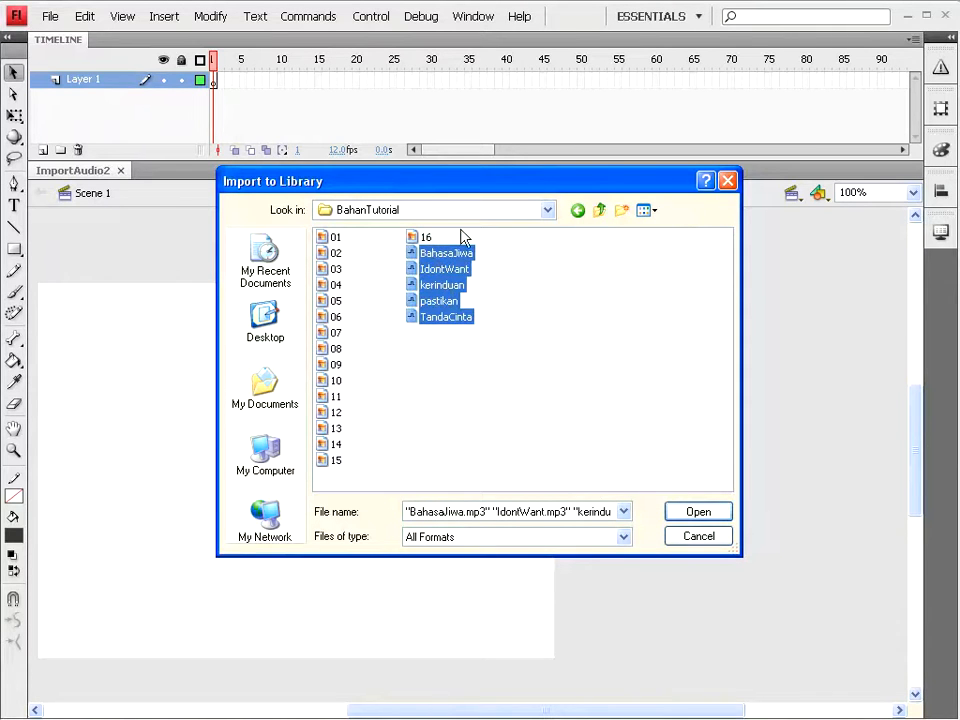
left_click(699, 513)
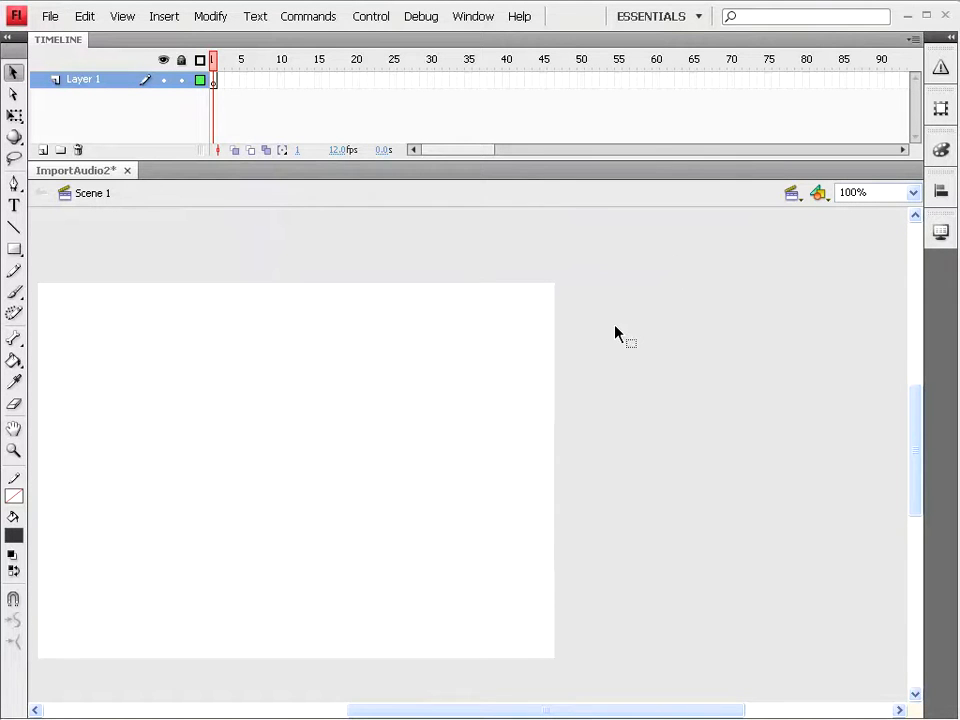
Open the library and examine the waveform preview of each of the five imported sounds
left_click(471, 20)
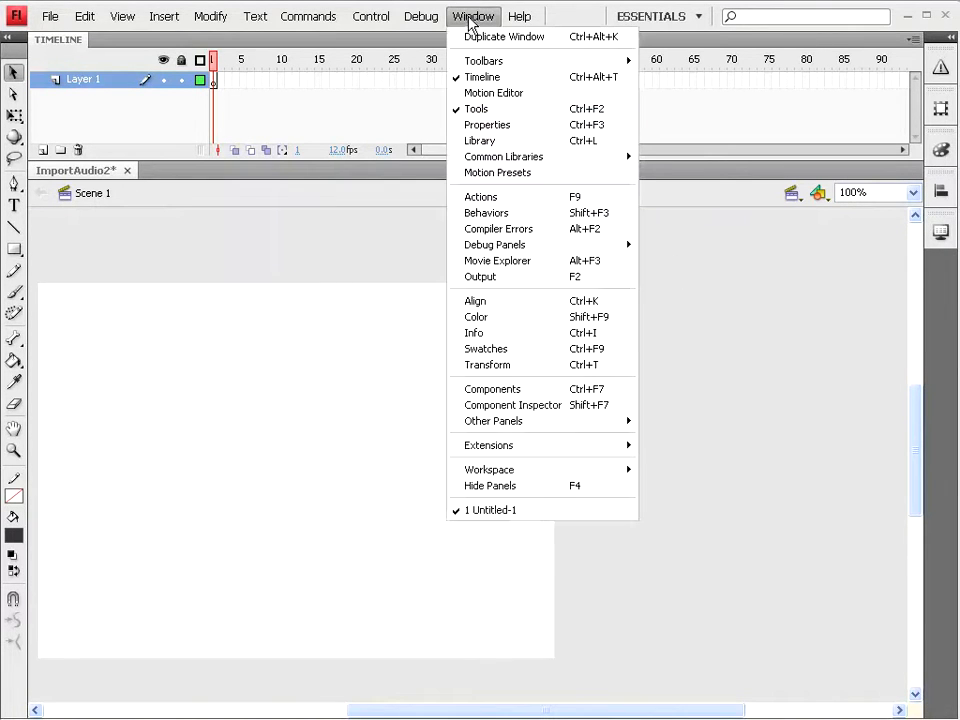
left_click(494, 146)
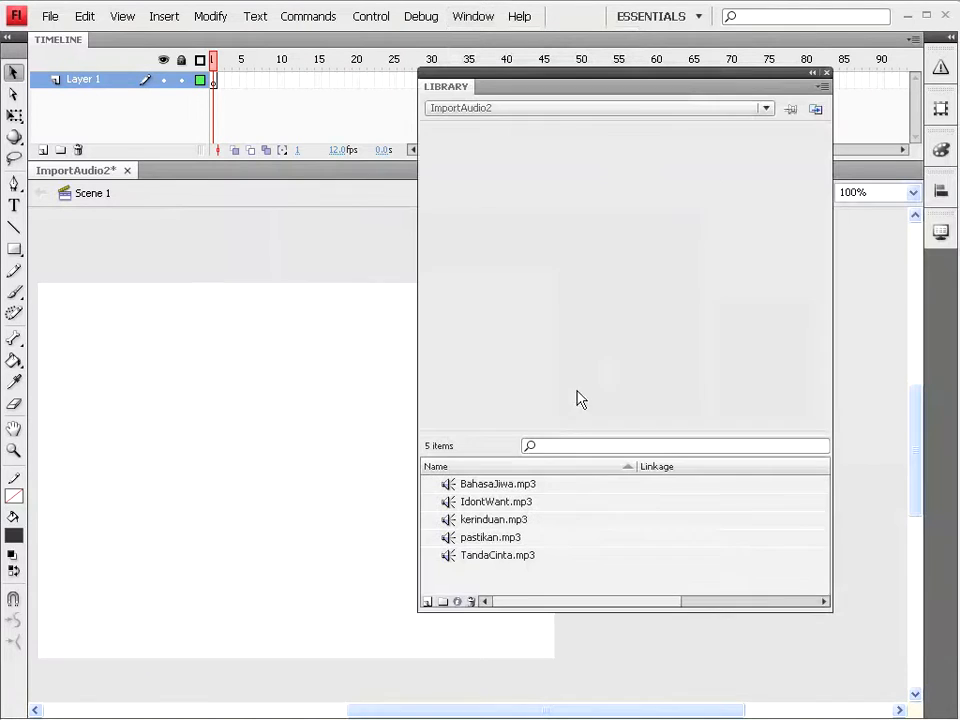
left_click(507, 490)
left_click(486, 502)
left_click(485, 520)
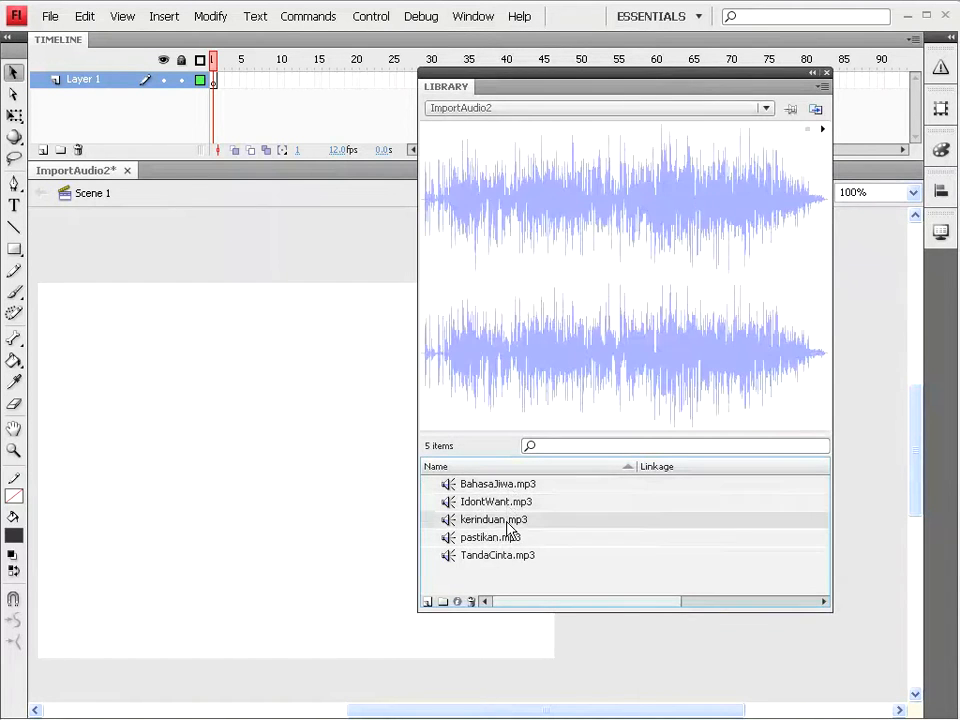
left_click(499, 541)
left_click(499, 557)
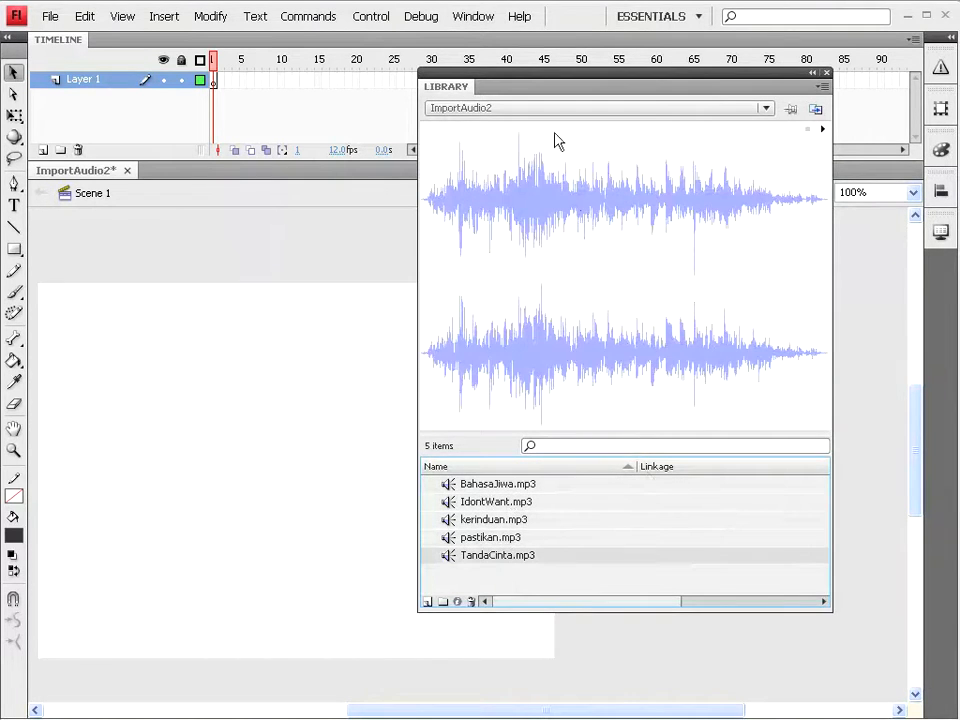
key("ctrl+l")
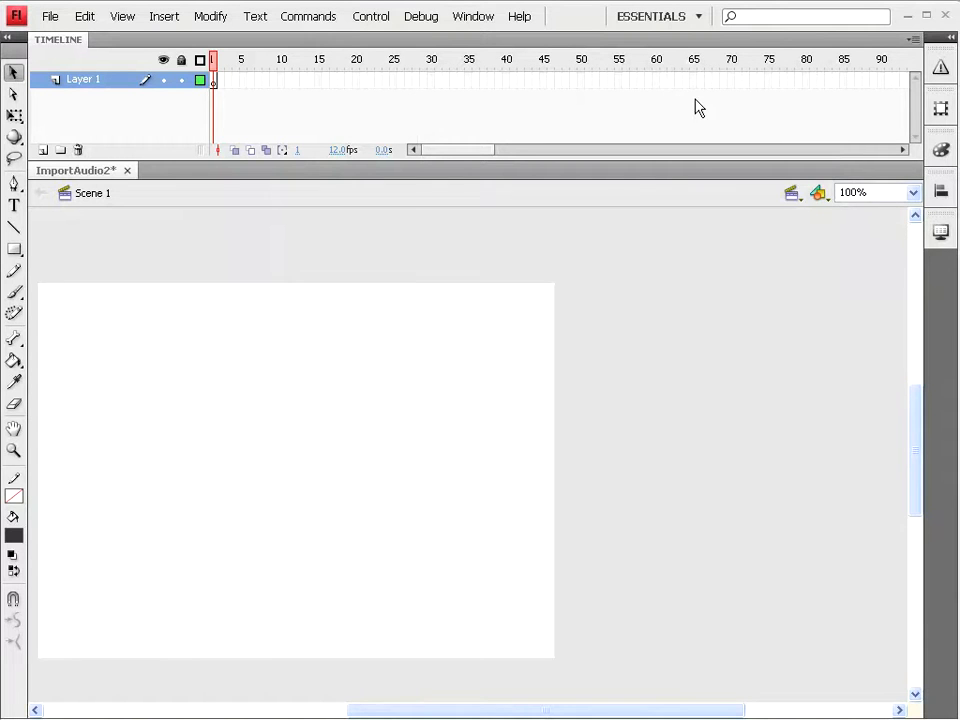
key("ctrl+l")
Try to add the pastikan.mp3 sound to frame 1 of Layer 1 from the library
double_click(70, 82)
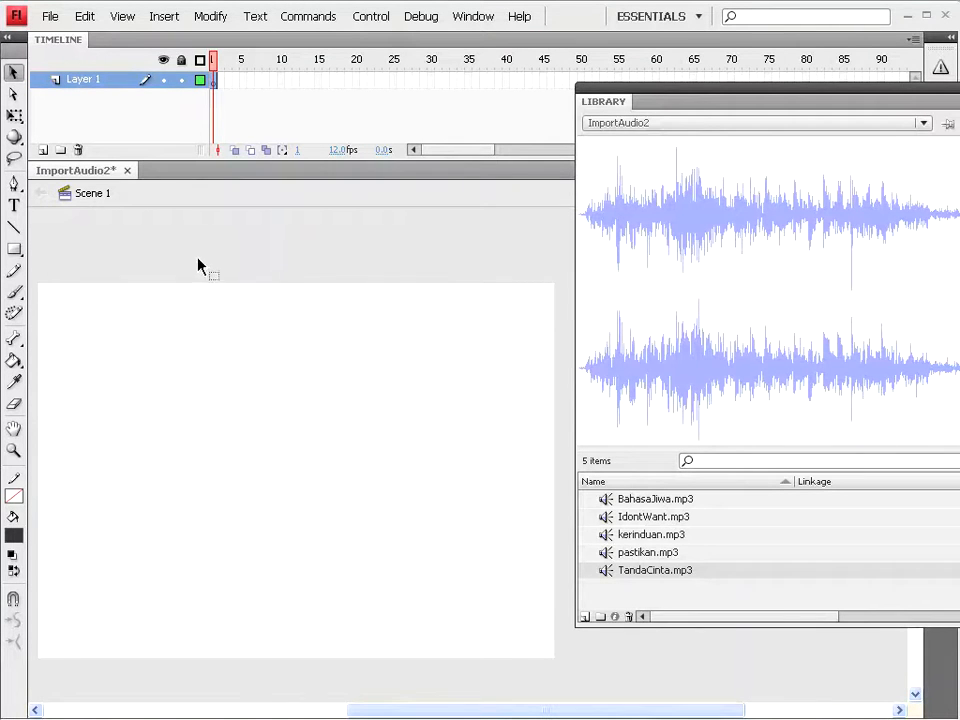
left_click(641, 553)
left_click_drag(650, 560, 221, 90)
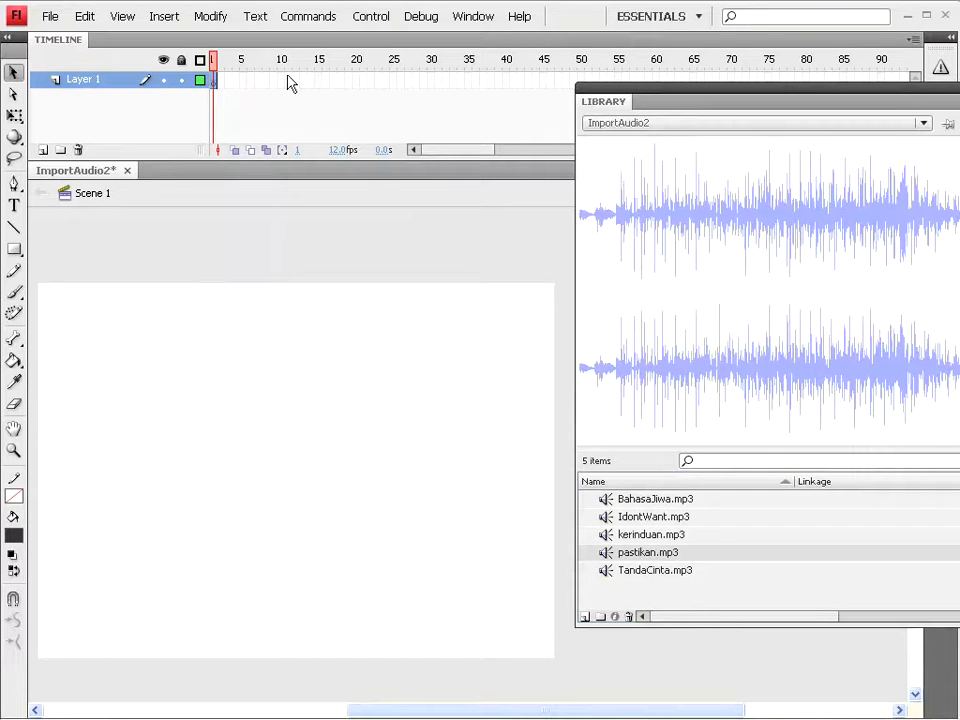
Extend Layer 1 by inserting a frame at frame 30
left_click(433, 82)
right_click(432, 84)
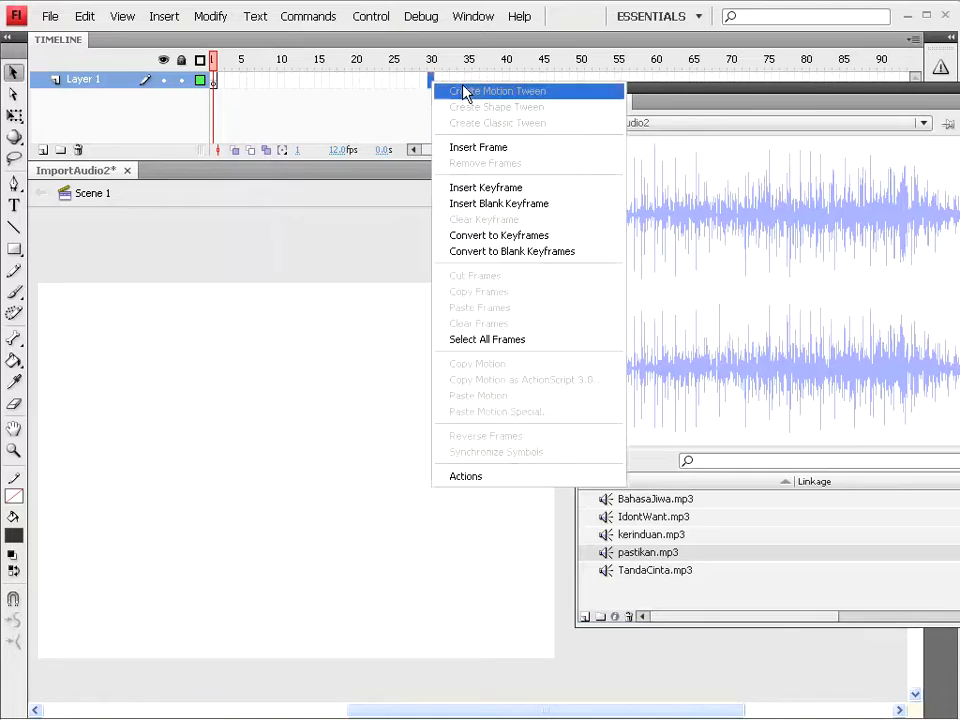
left_click(480, 148)
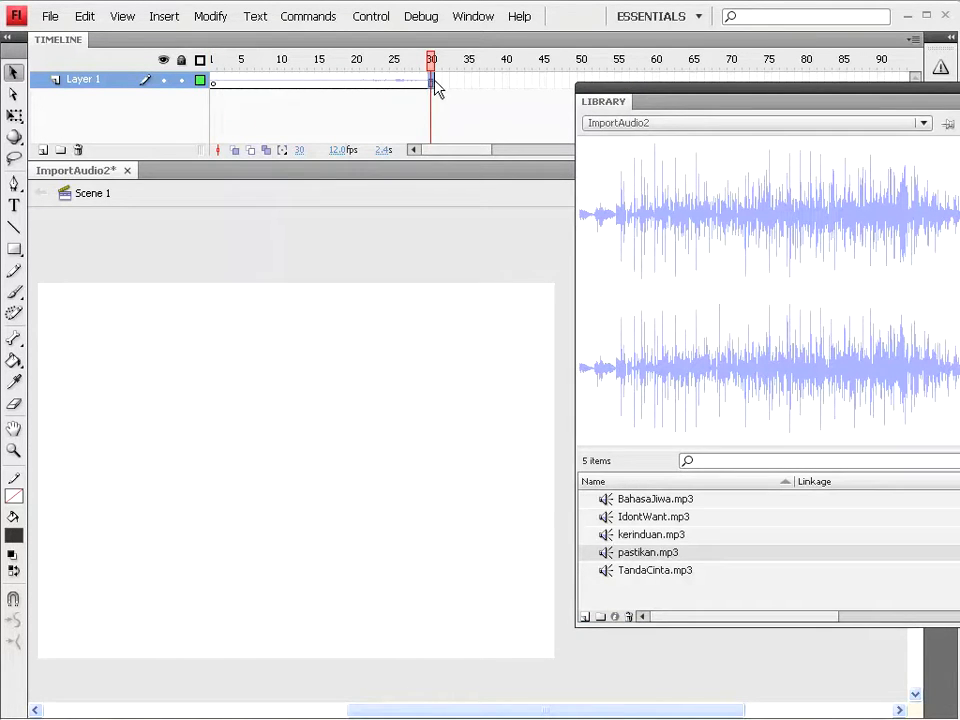
Extend Layer 1 further by inserting a frame at frame 125
left_click_drag(452, 154, 520, 156)
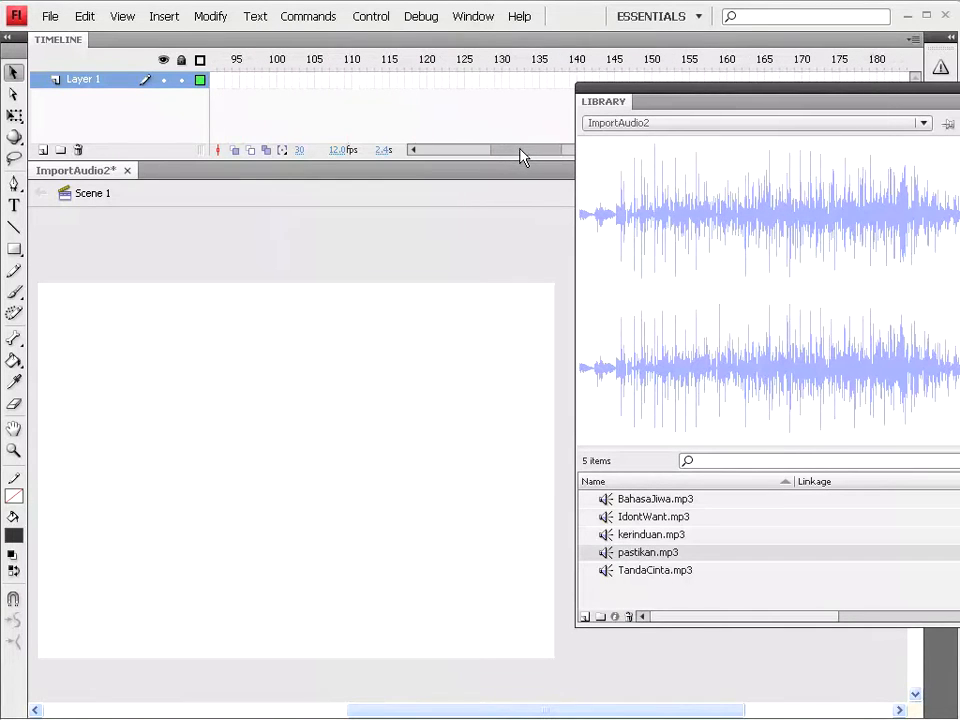
right_click(462, 86)
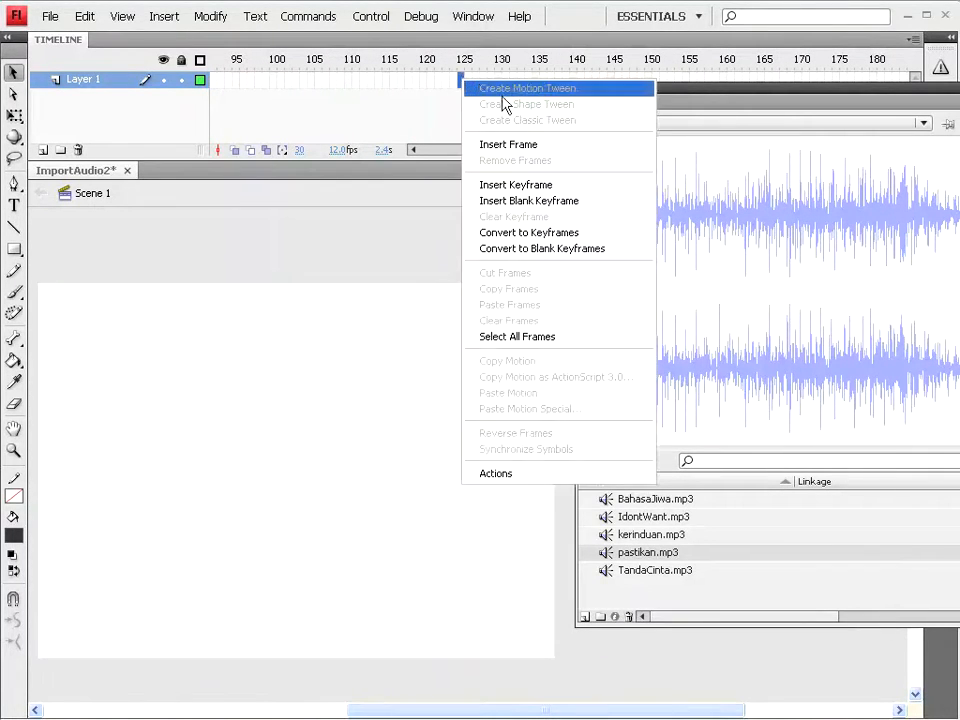
left_click(505, 143)
Complete the frame insertion at frame 125 and show the sound properties of Layer 1's frame 1
left_click_drag(521, 152, 223, 92)
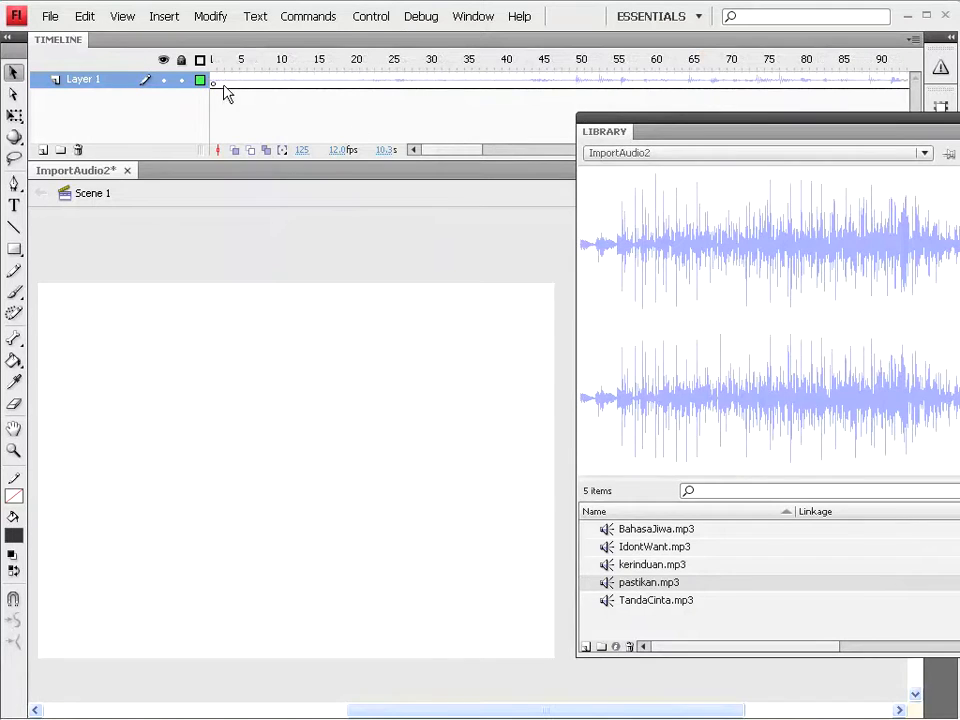
left_click(214, 84)
left_click(473, 16)
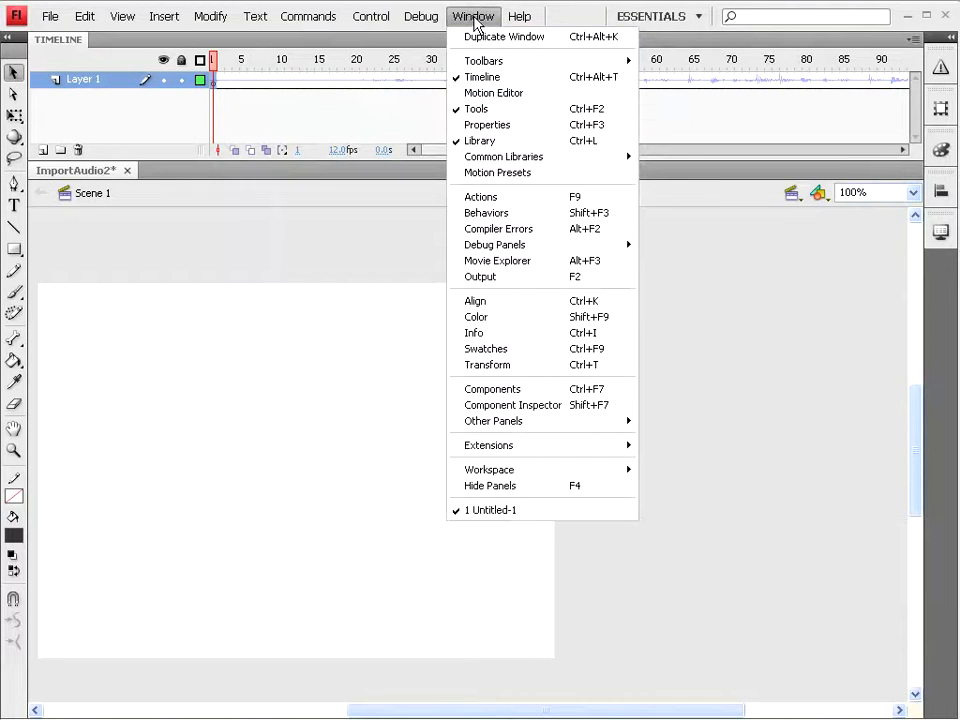
left_click(474, 19)
left_click(473, 16)
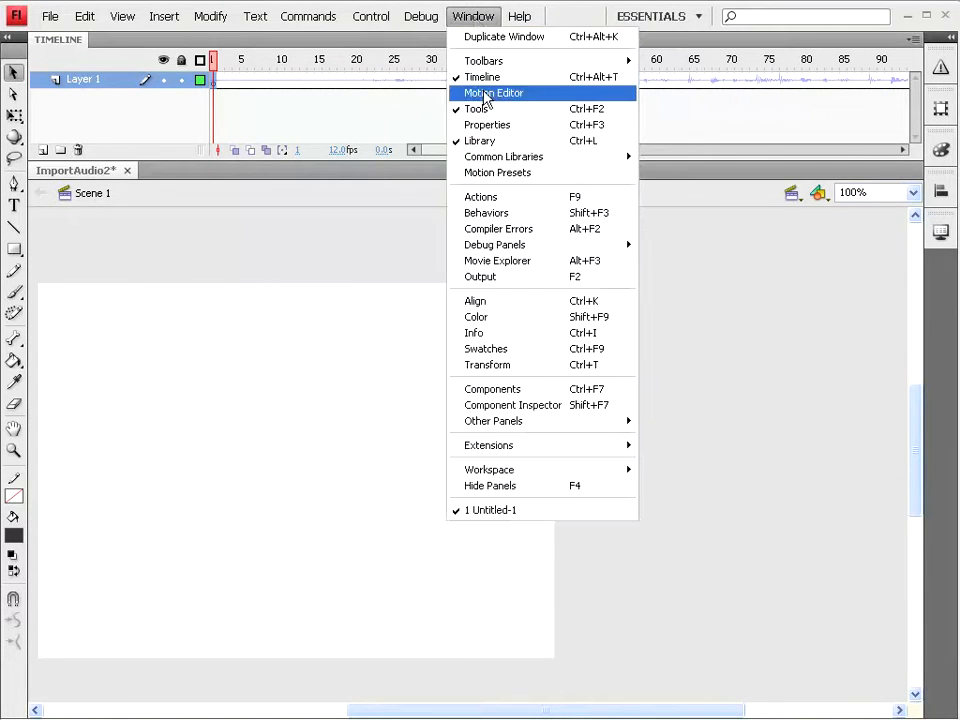
left_click(478, 125)
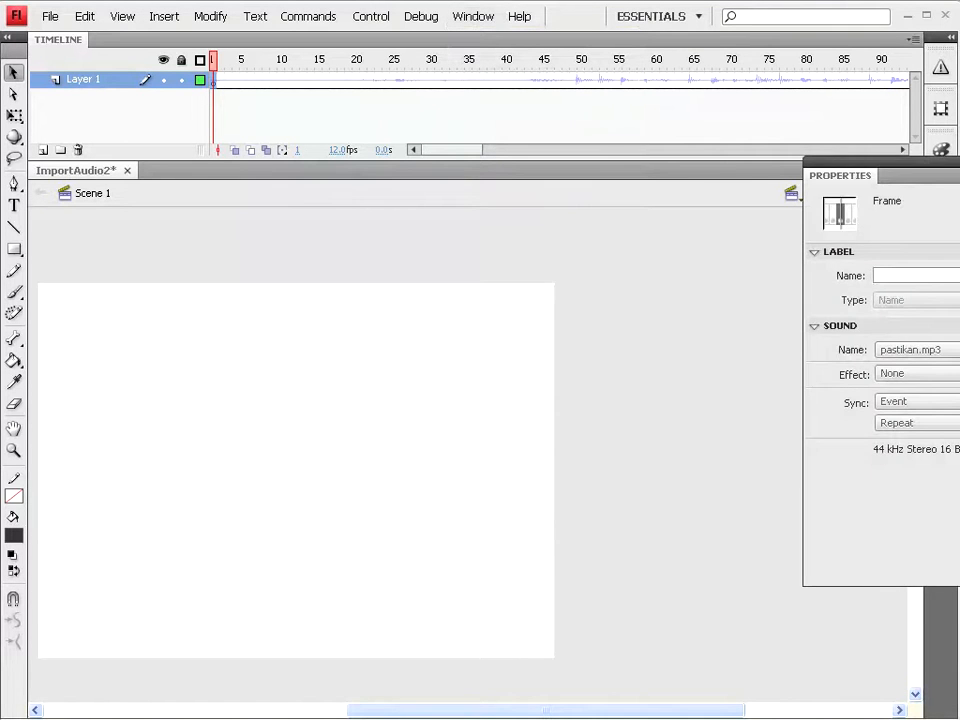
left_click(709, 195)
scroll(673, 221, "up", 5)
scroll(673, 221, "down", 5)
key("ctrl+F3")
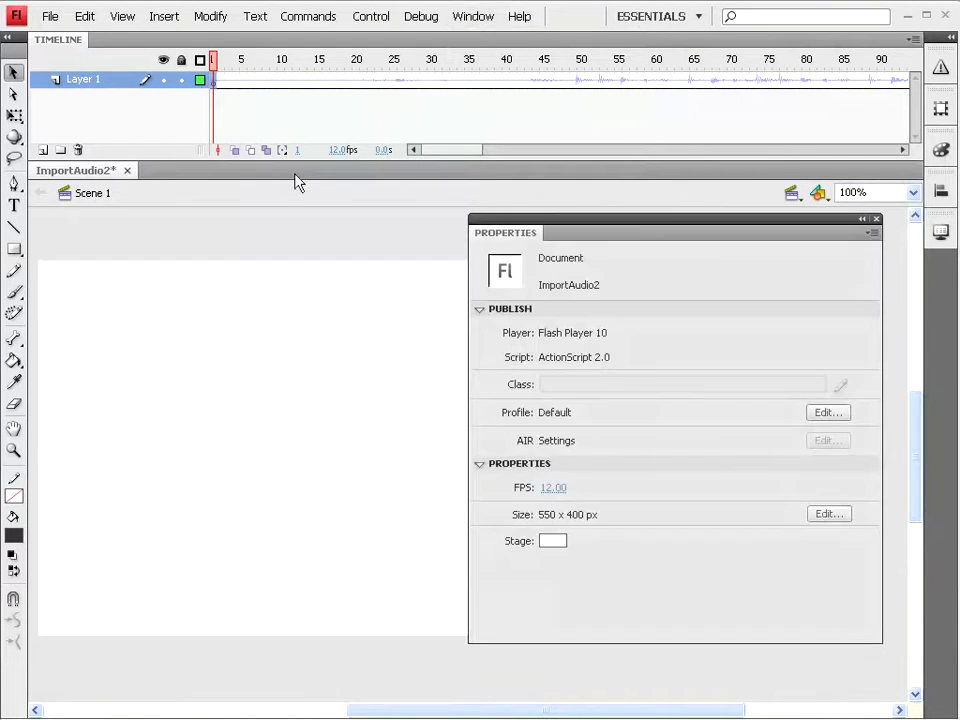
left_click(215, 84)
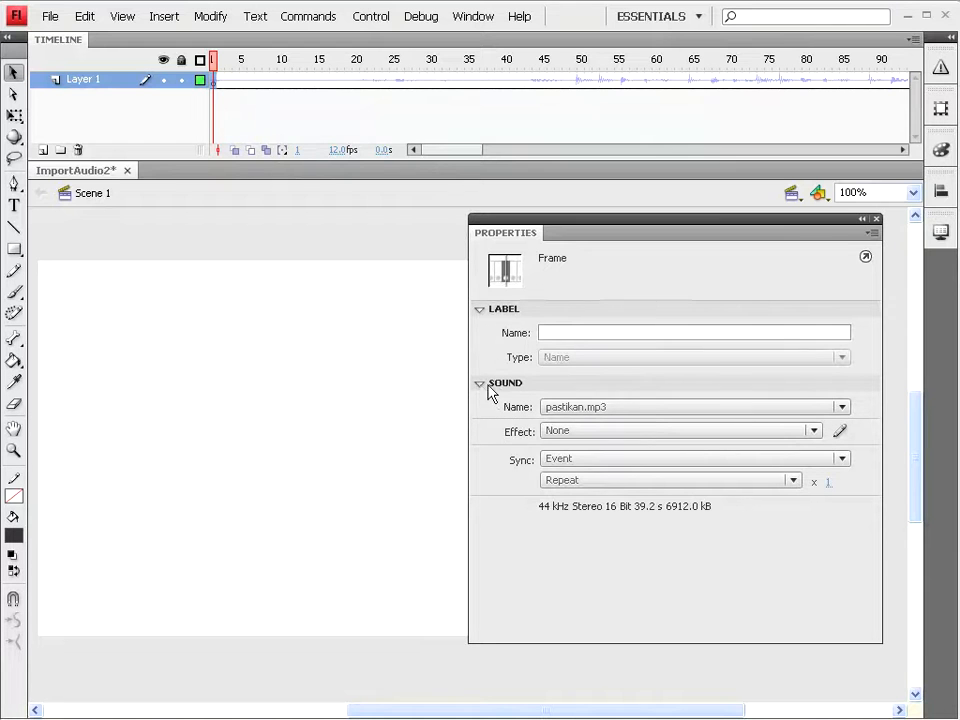
Switch the sound on frame 1 to TandaCinta.mp3 and back to pastikan.mp3
left_click(688, 412)
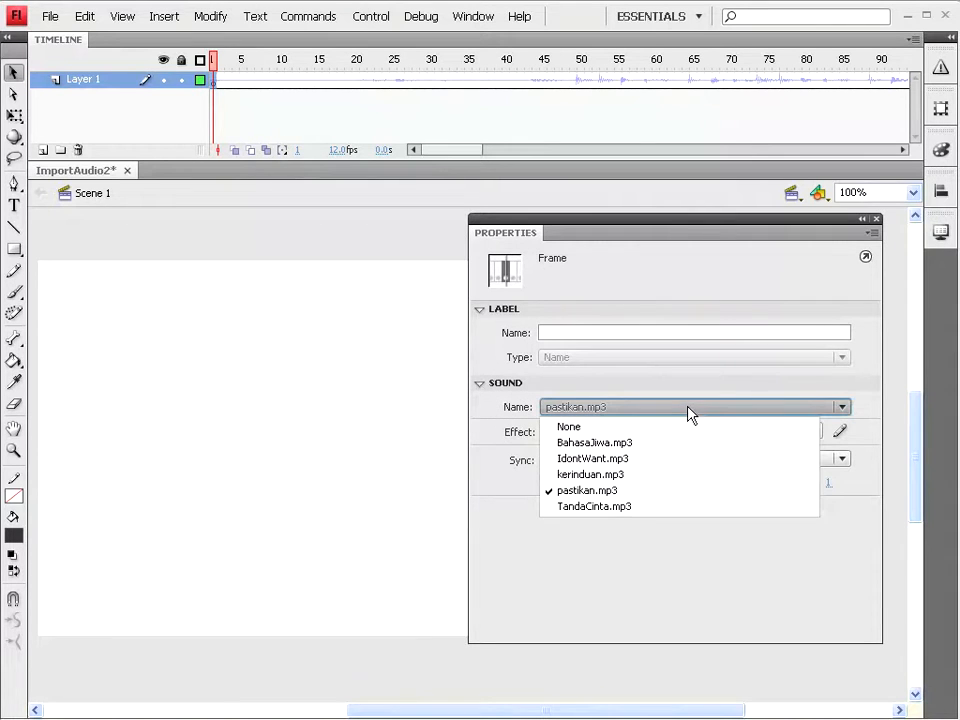
left_click(591, 508)
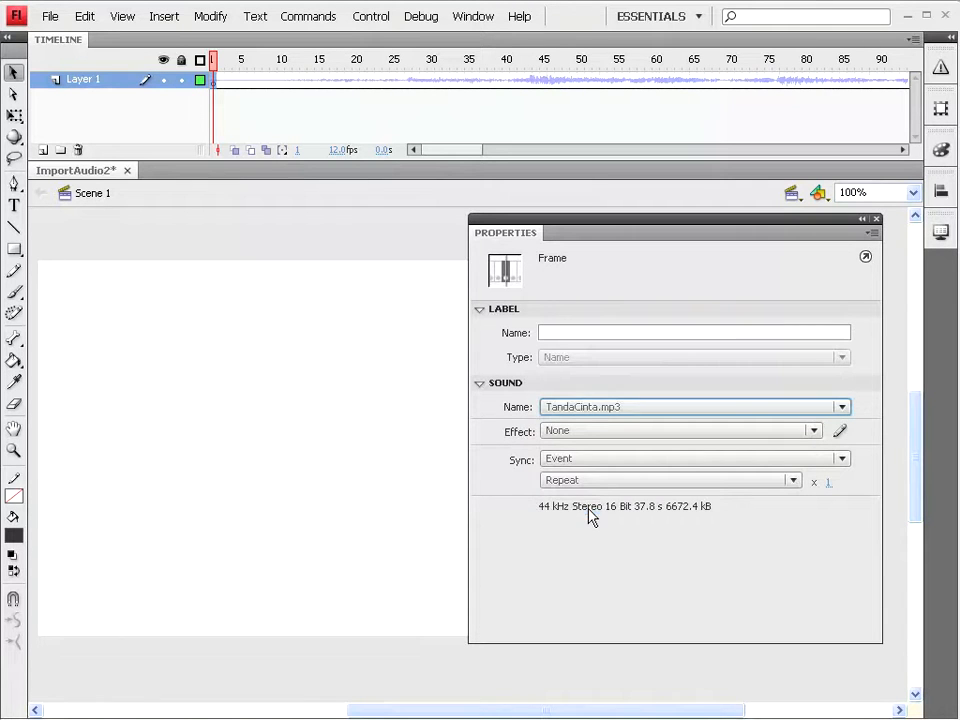
left_click(632, 408)
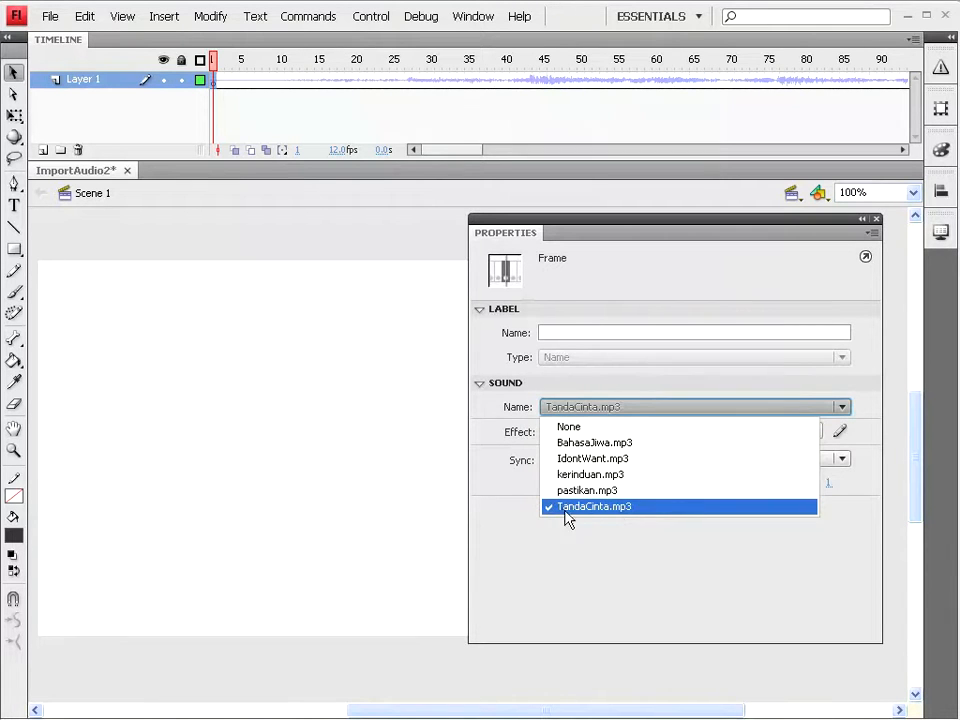
left_click(616, 496)
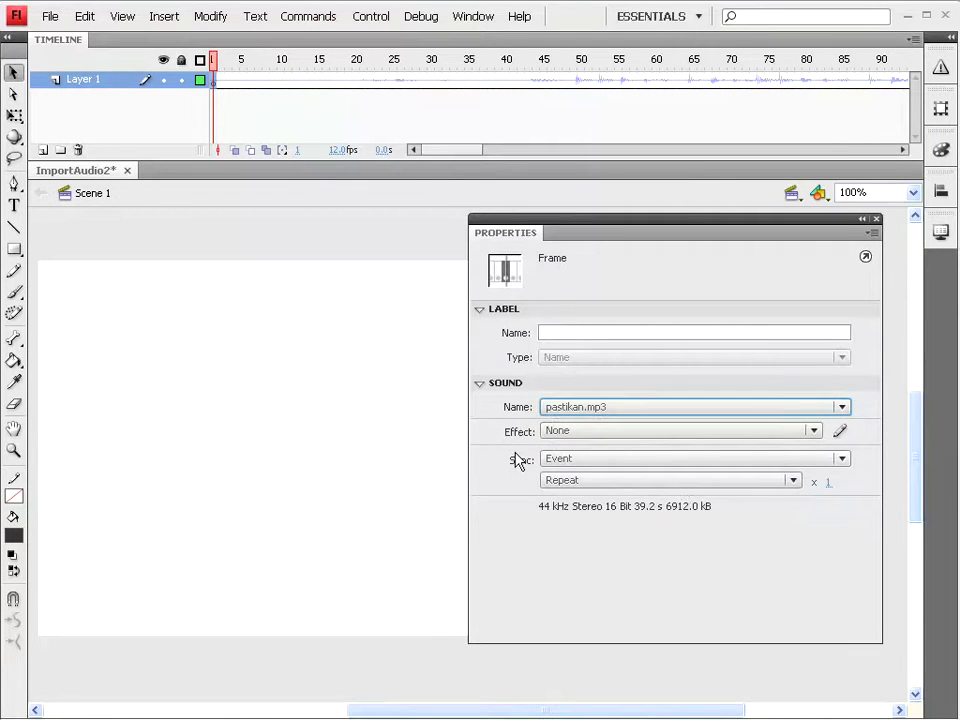
Apply a Custom effect to the pastikan.mp3 sound, lowering both channel envelopes to silence at about 0.25 seconds
left_click(814, 431)
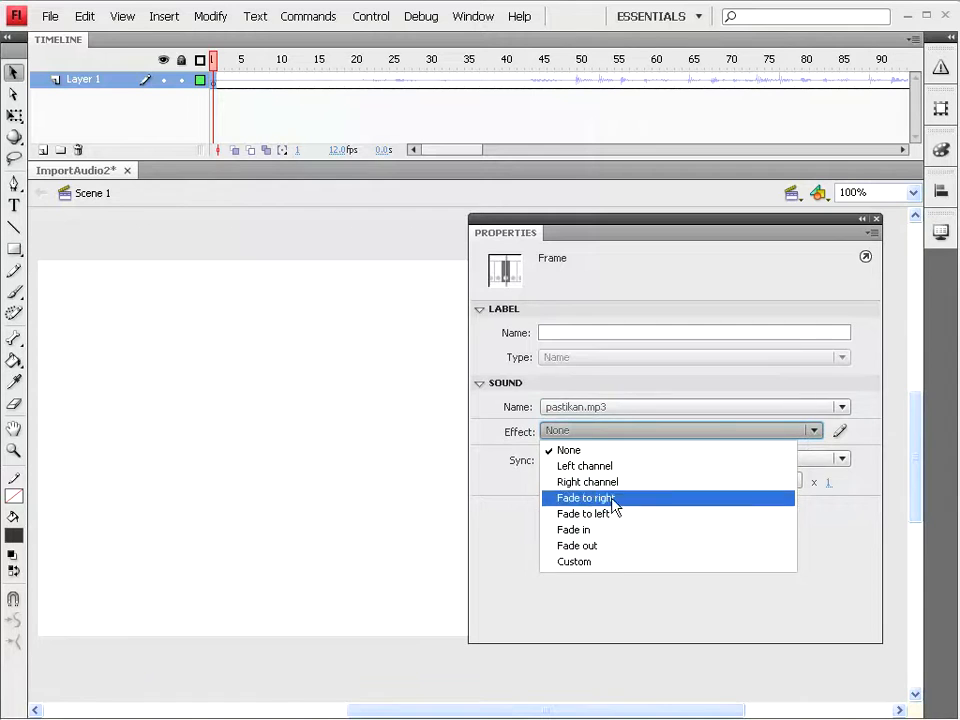
left_click(611, 562)
left_click_drag(701, 261, 437, 194)
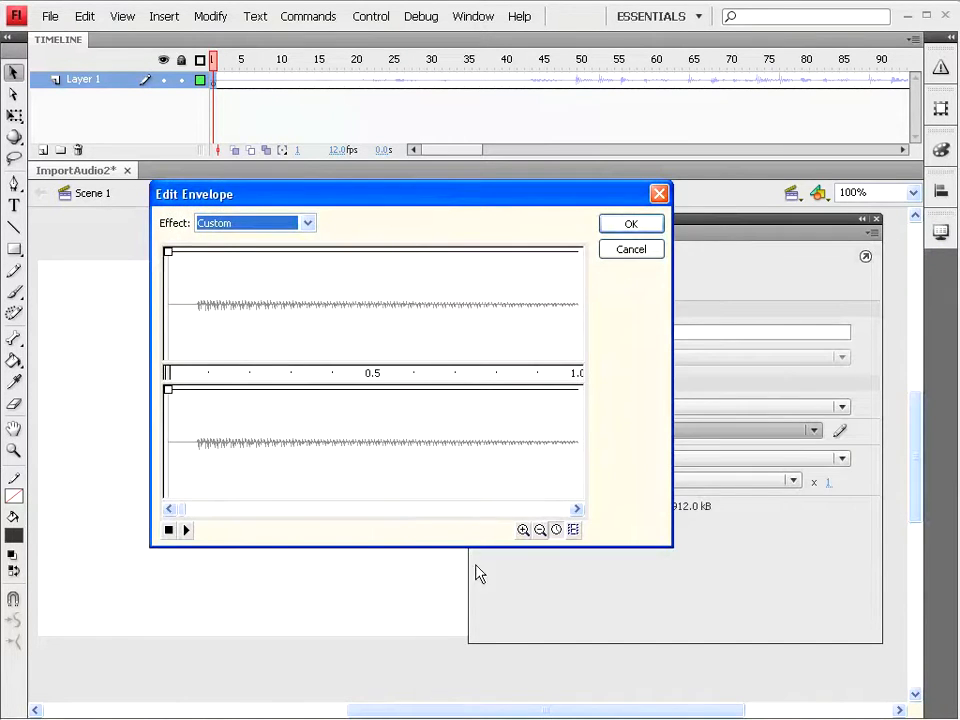
left_click(225, 251)
left_click_drag(225, 251, 276, 511)
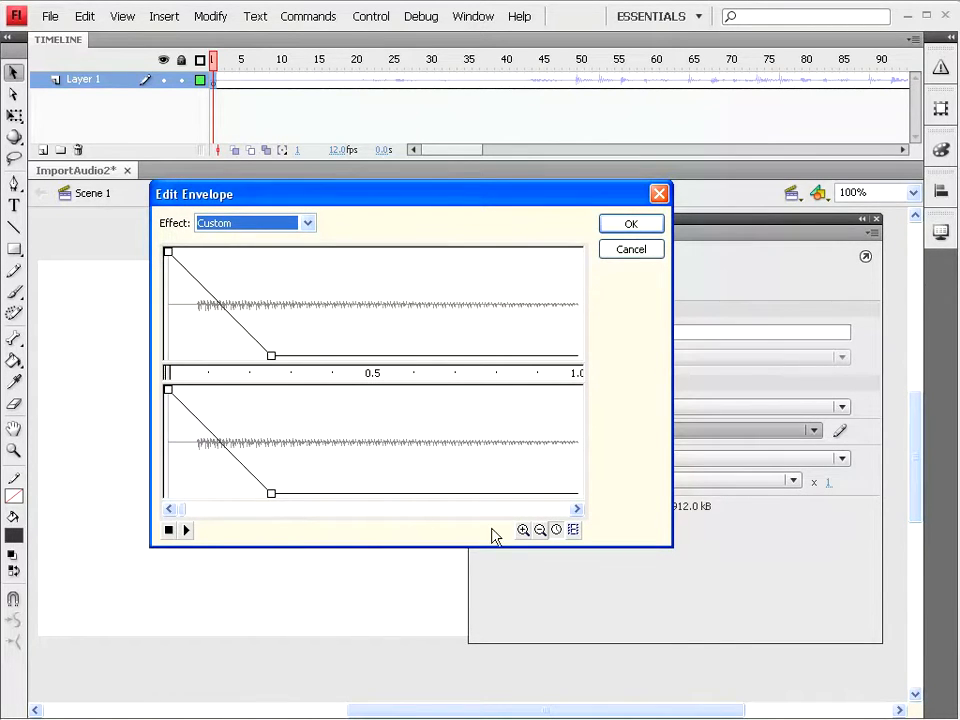
left_click(630, 224)
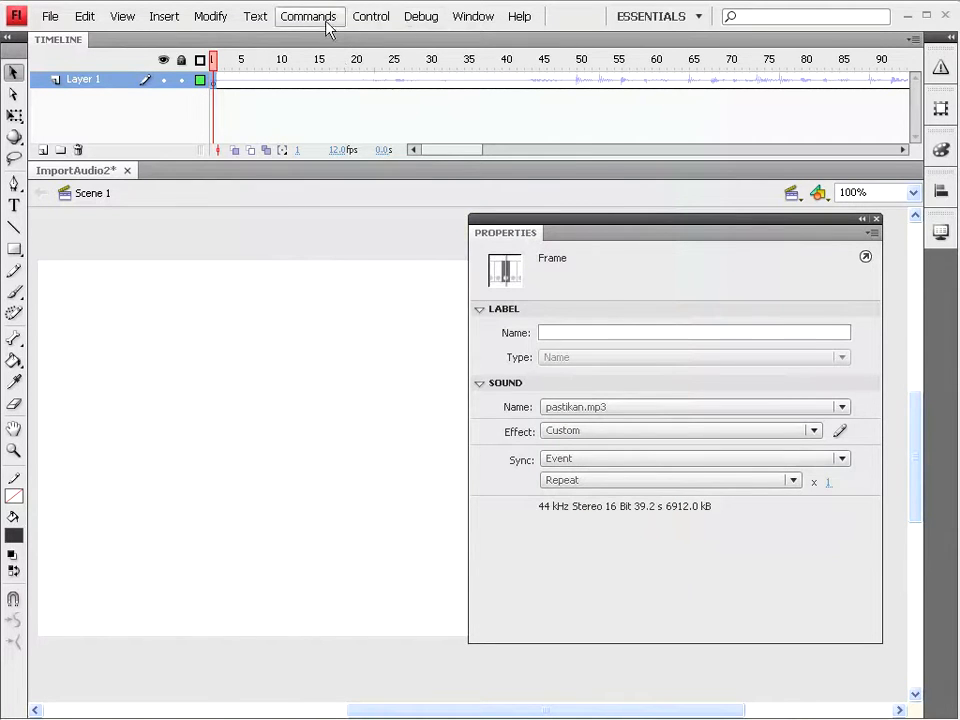
Test the movie to hear the custom sound envelope, and close the preview
left_click(376, 17)
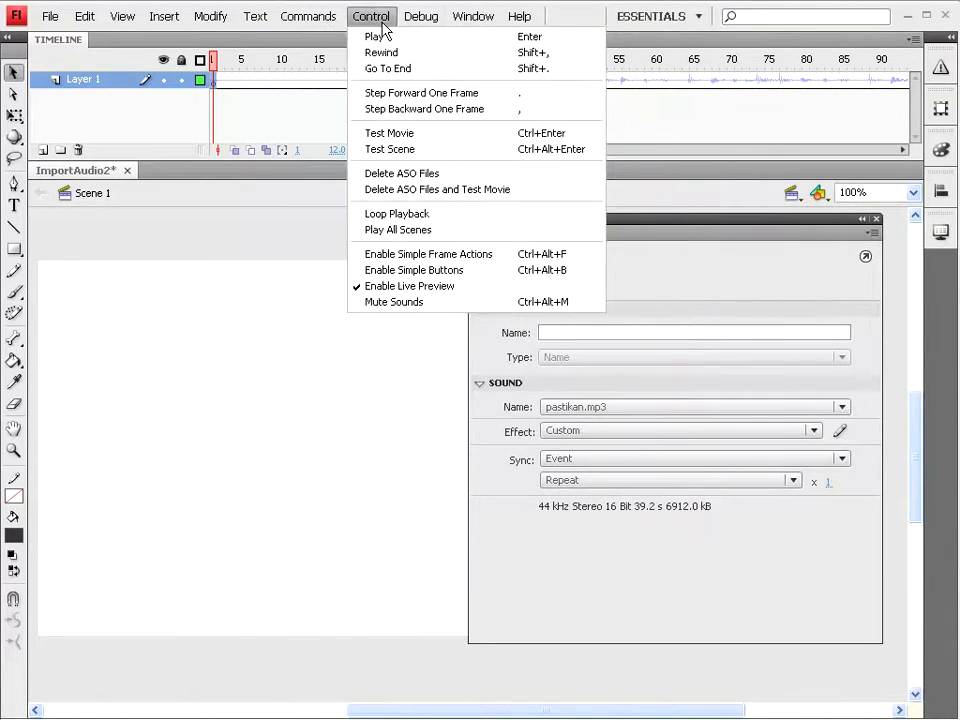
left_click(400, 133)
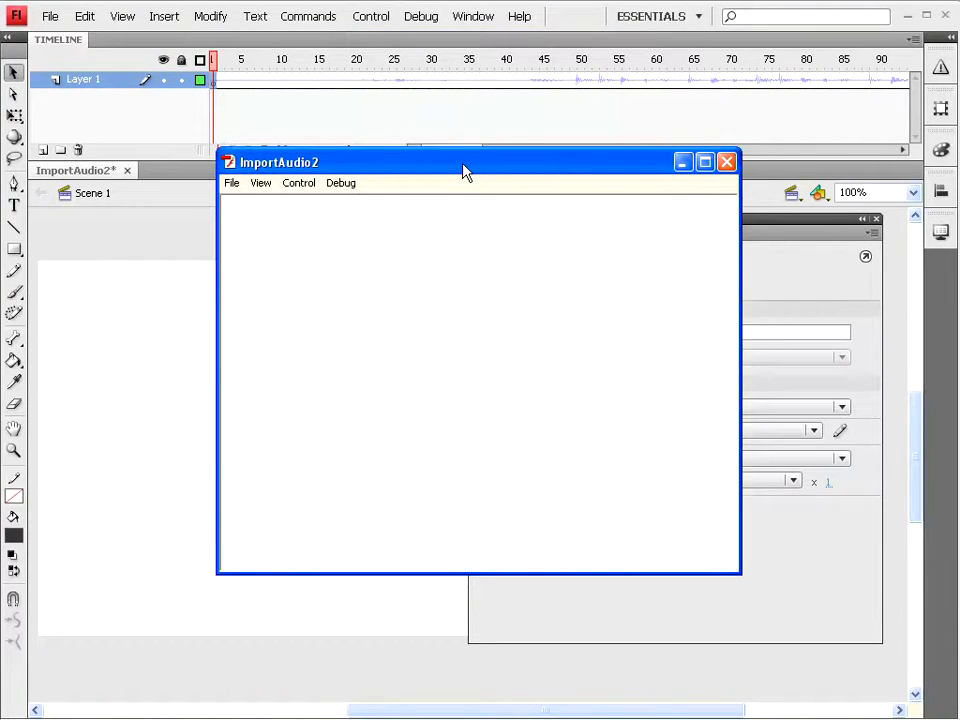
left_click(727, 163)
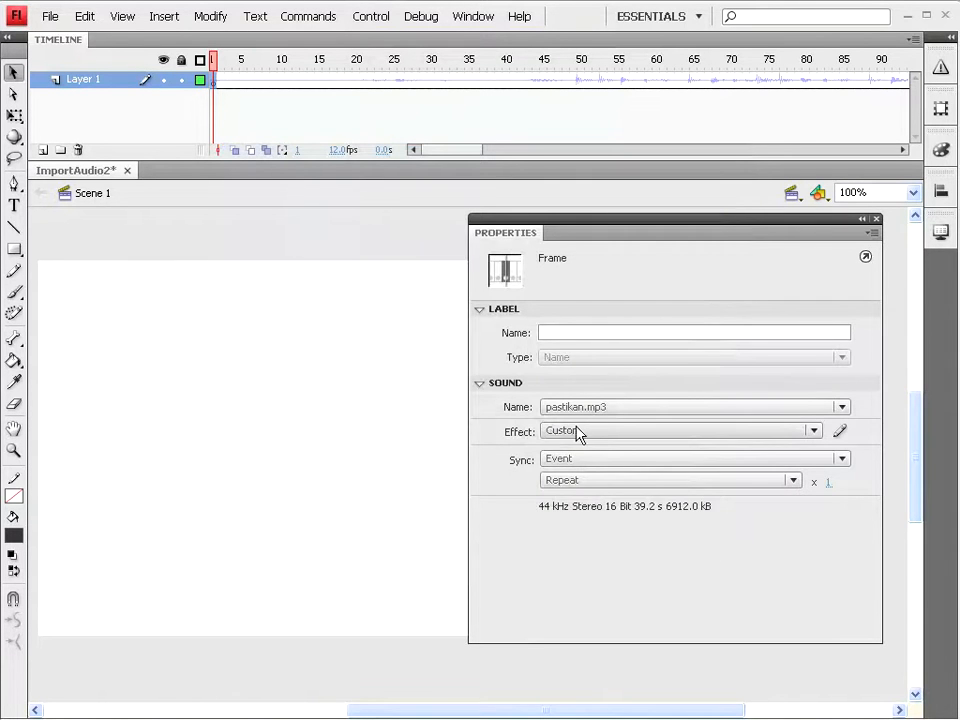
Set the sound effect on frame 1 to None, test-play the movie and close the preview
left_click(577, 432)
left_click(575, 451)
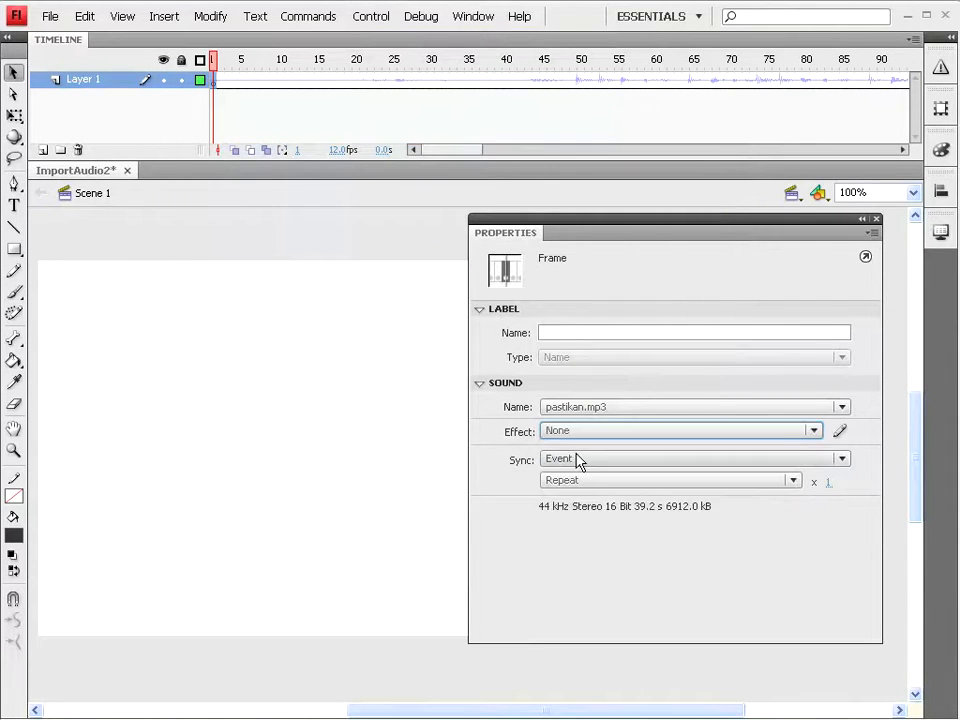
left_click(371, 17)
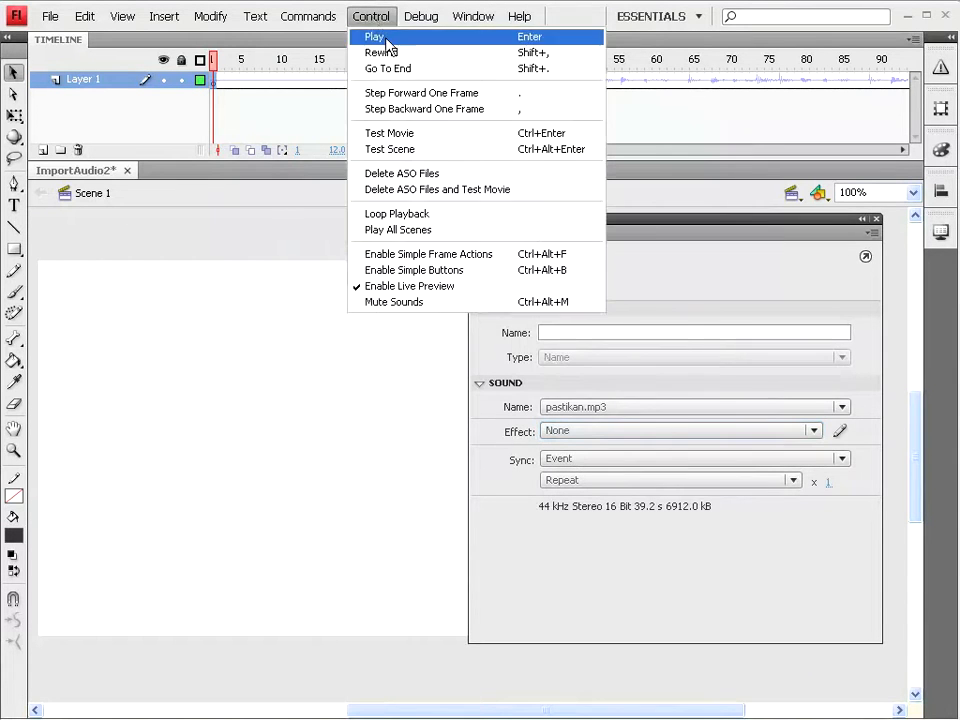
left_click(392, 151)
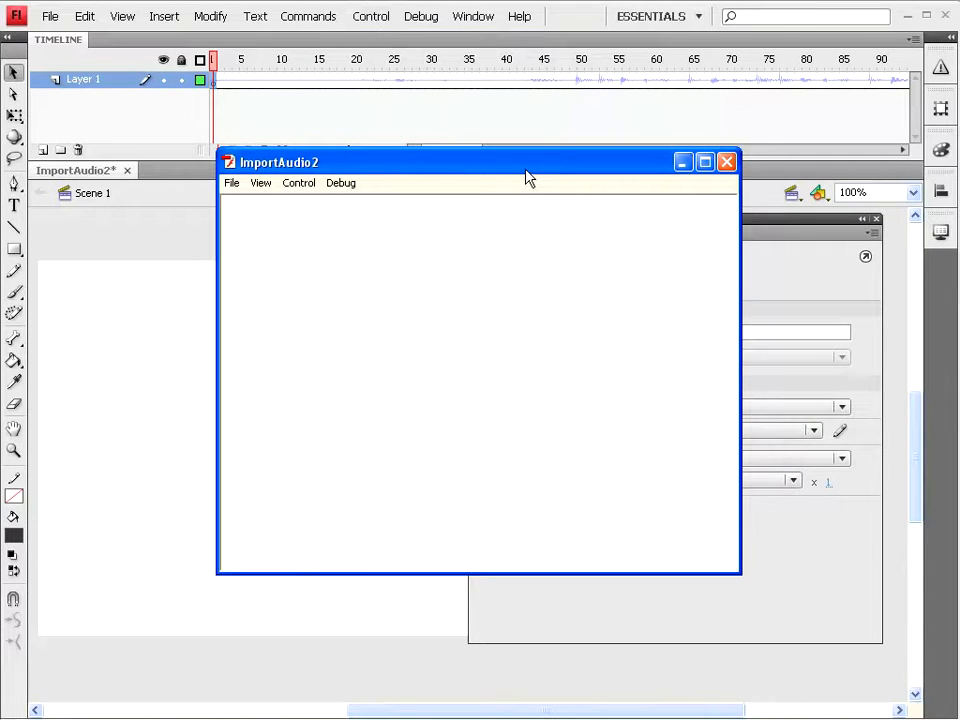
left_click_drag(534, 176, 372, 149)
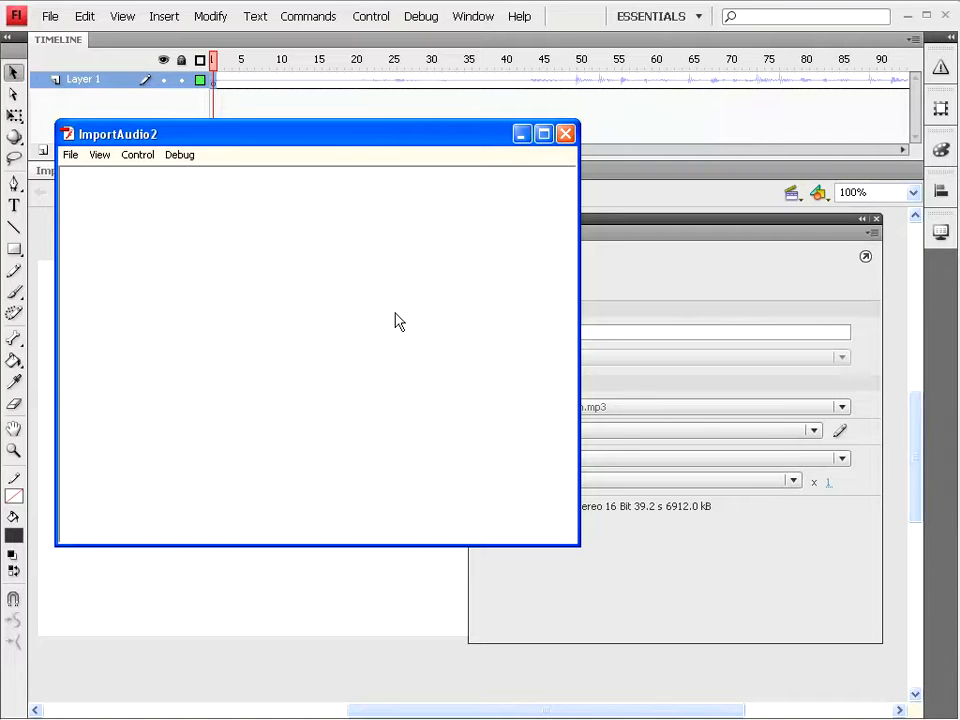
left_click_drag(364, 142, 609, 230)
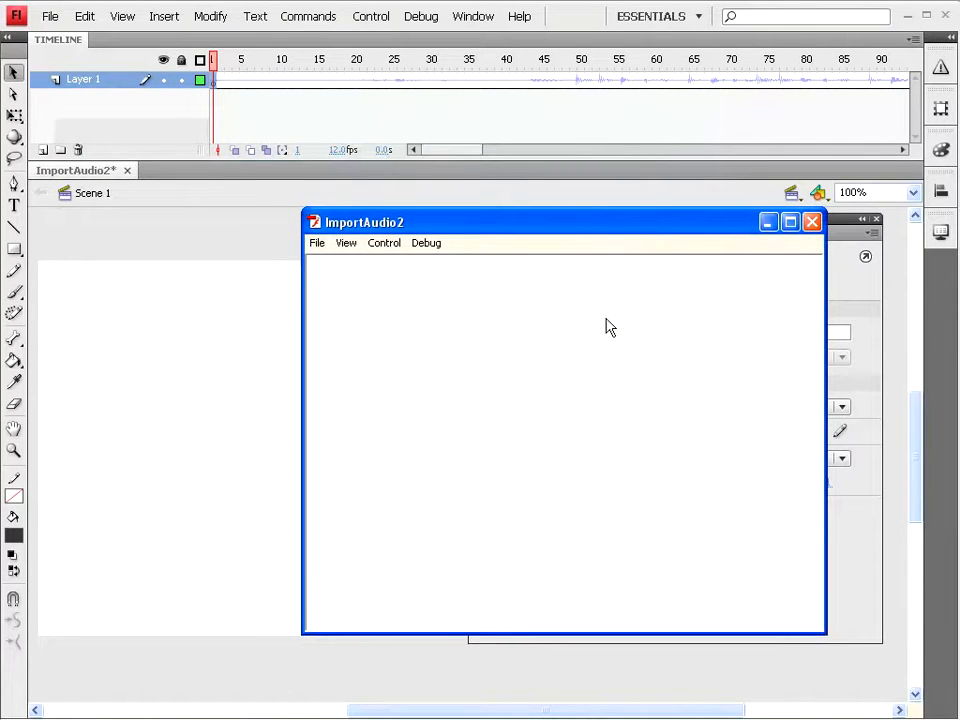
left_click_drag(598, 227, 410, 213)
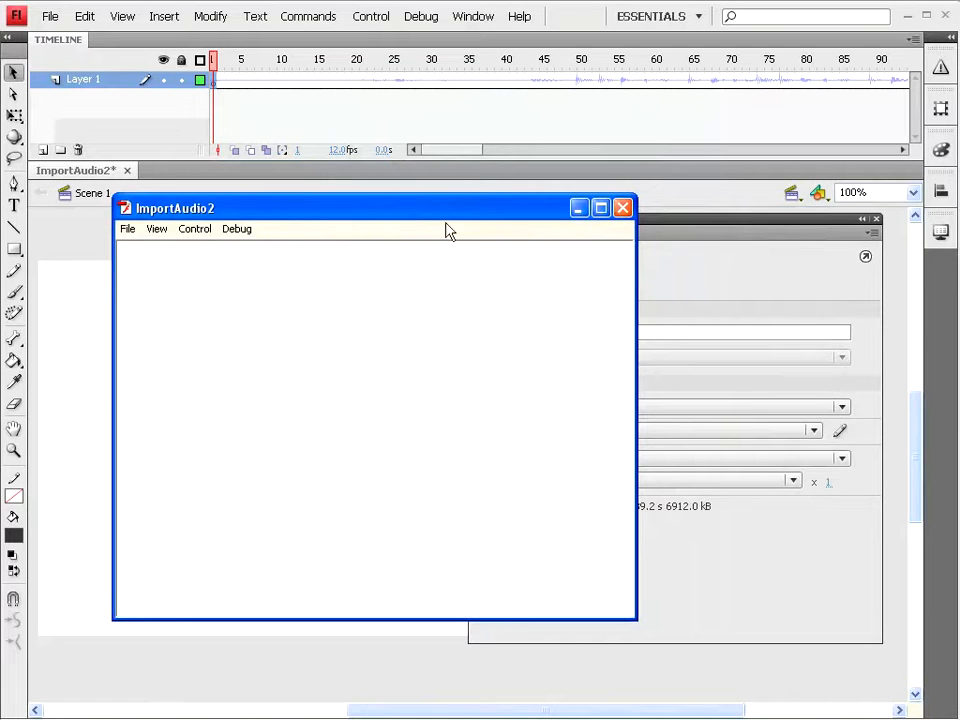
left_click(622, 208)
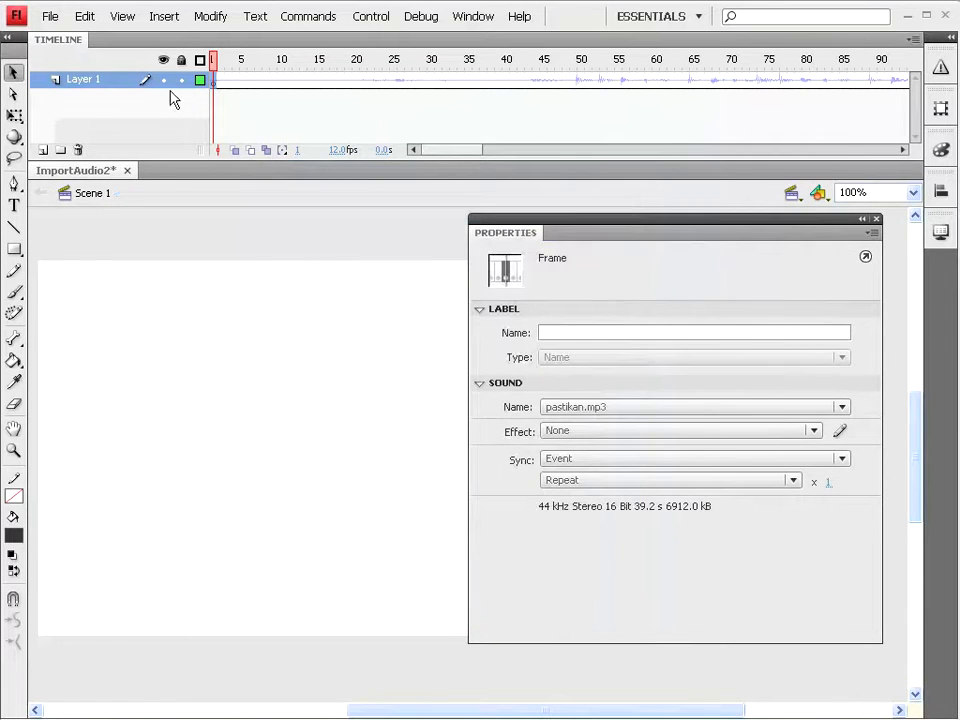
Add a new layer named Script above Layer 1 and rename Layer 1 to Audio
left_click(43, 150)
left_click(216, 81)
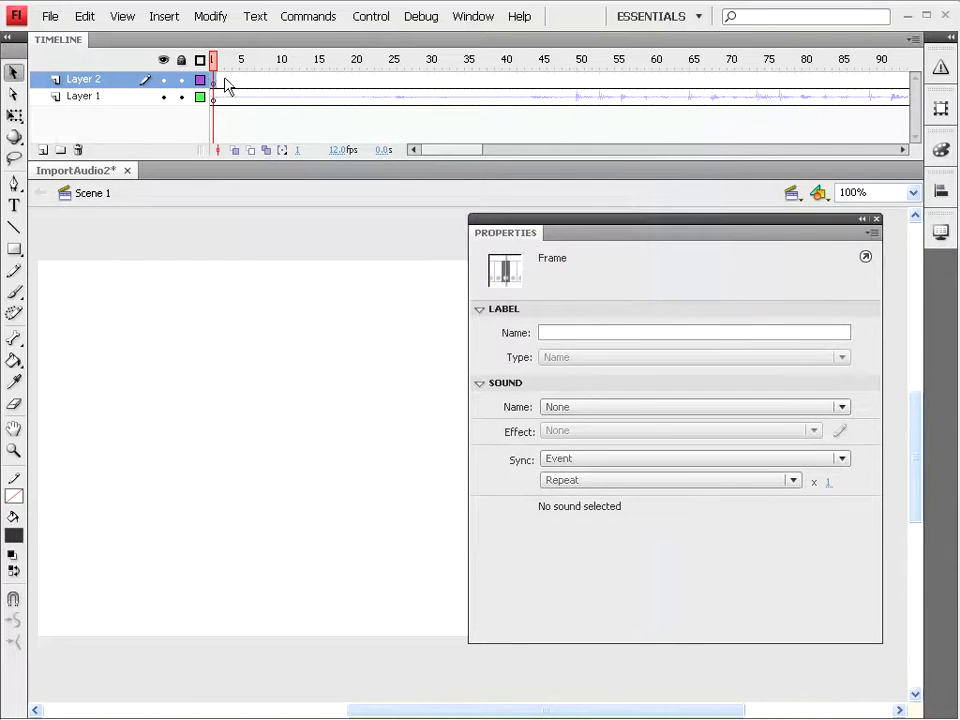
double_click(86, 79)
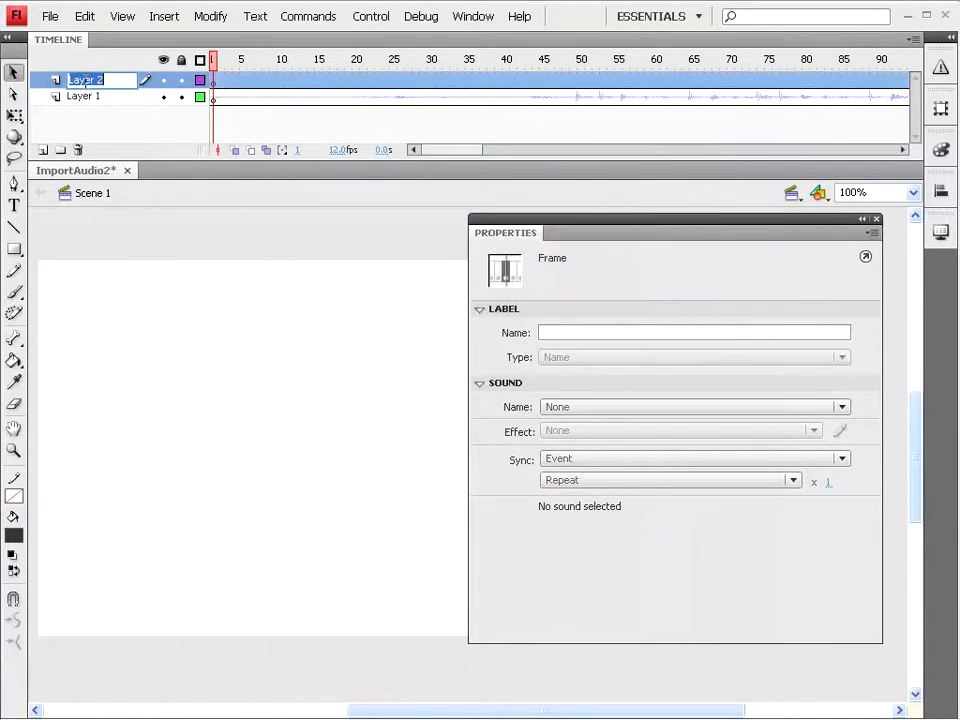
type("Script")
left_click(86, 97)
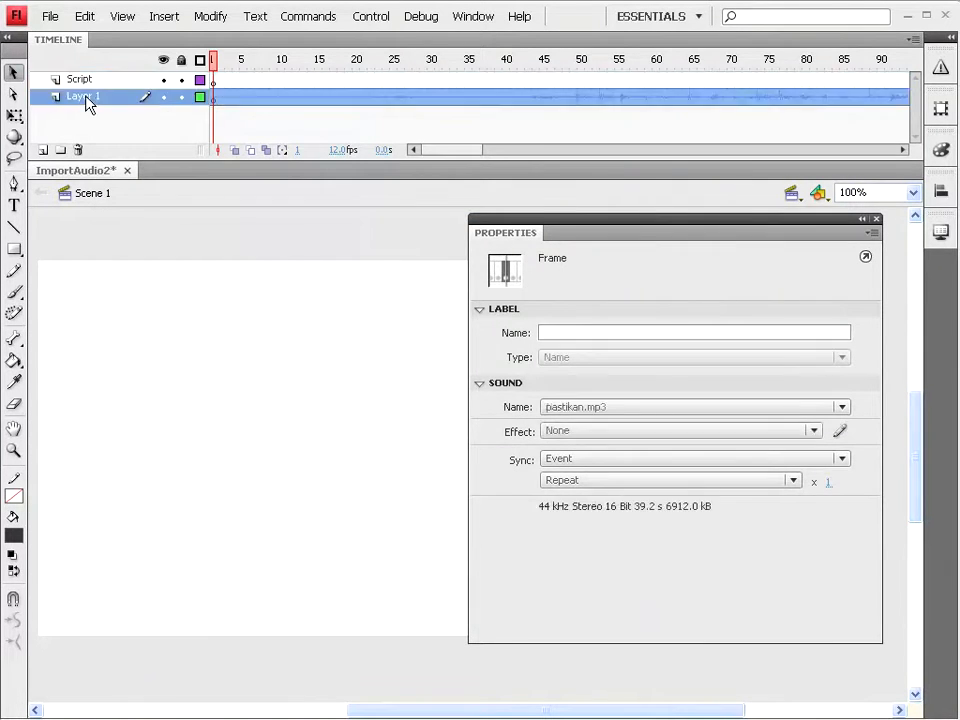
double_click(84, 97)
type("Audio")
Add the action stop(); to frame 1 of the Script layer and close the script editor
left_click(92, 80)
left_click(218, 84)
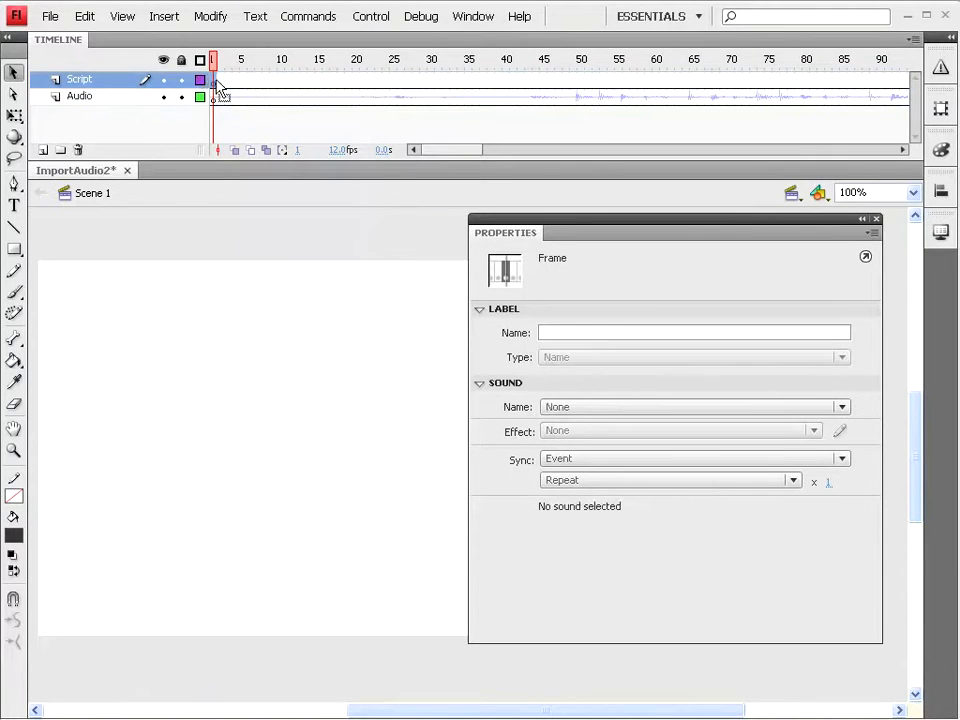
left_click(474, 17)
left_click(500, 197)
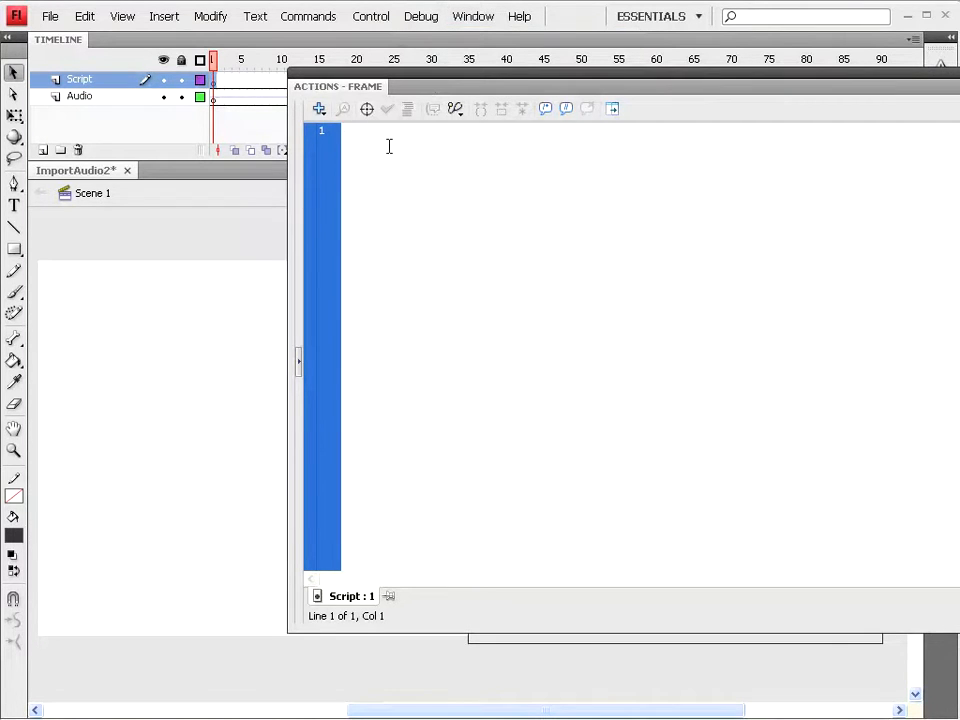
type("s")
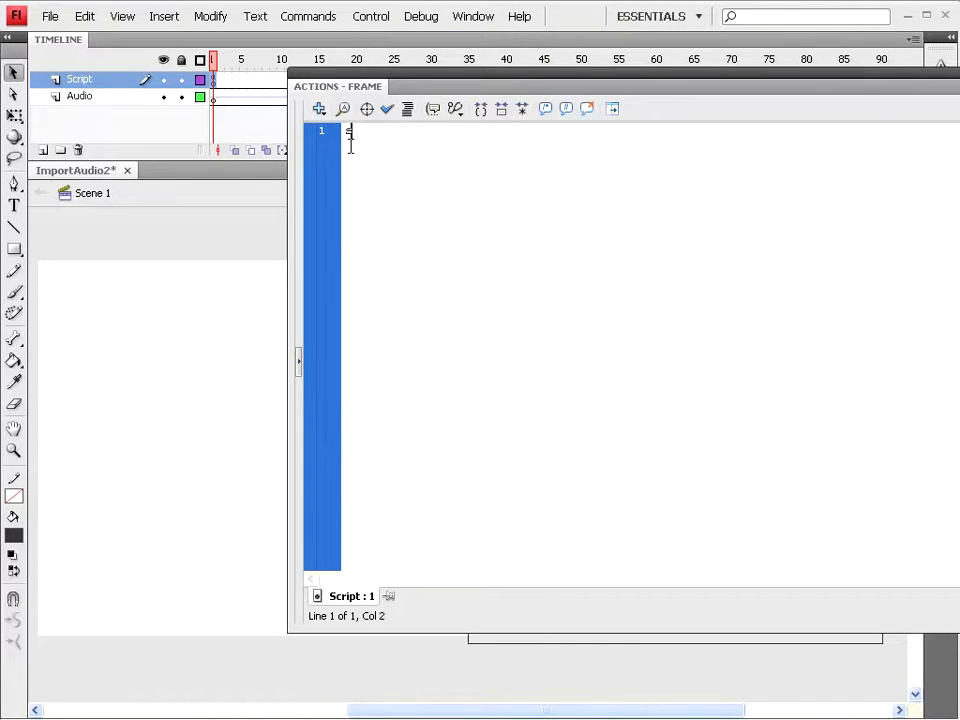
type("top();")
key("F9")
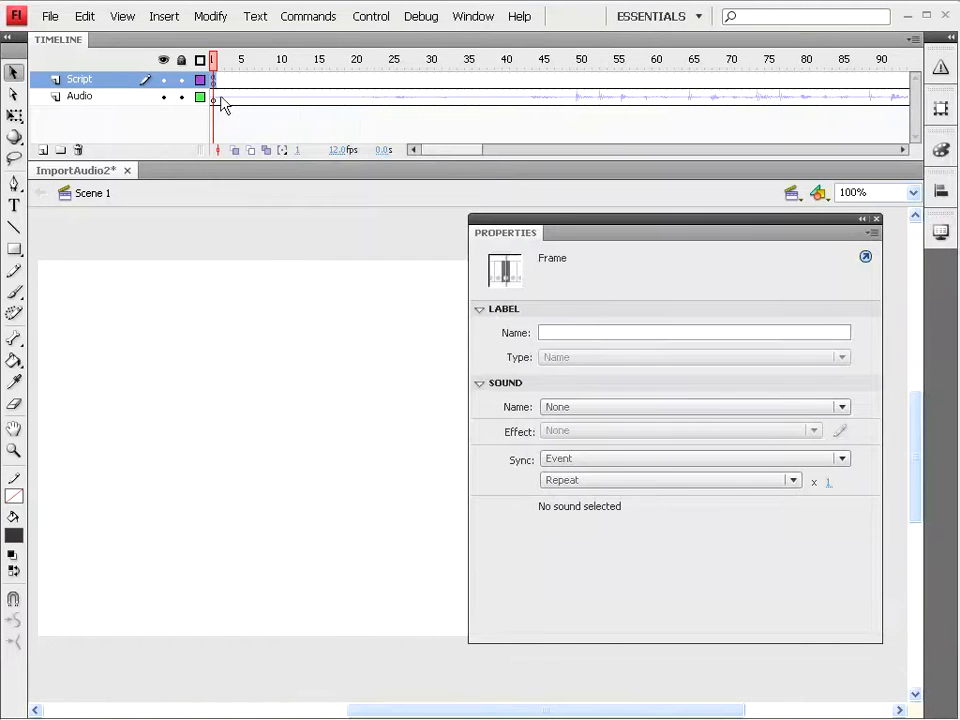
Test the movie to hear the sound playing with the timeline stopped
left_click(371, 17)
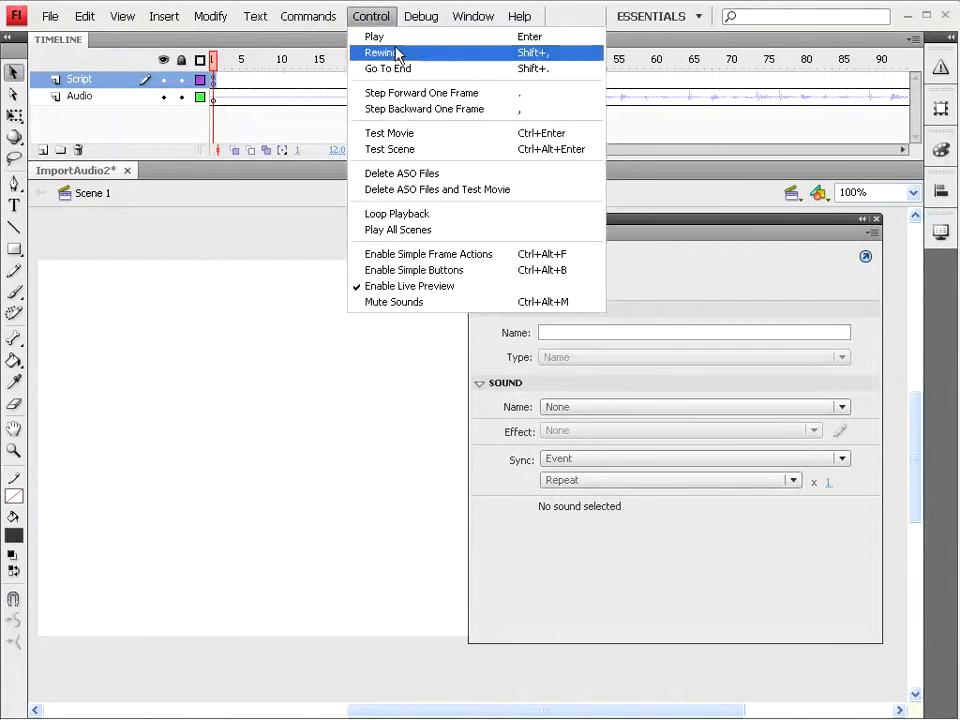
left_click(395, 133)
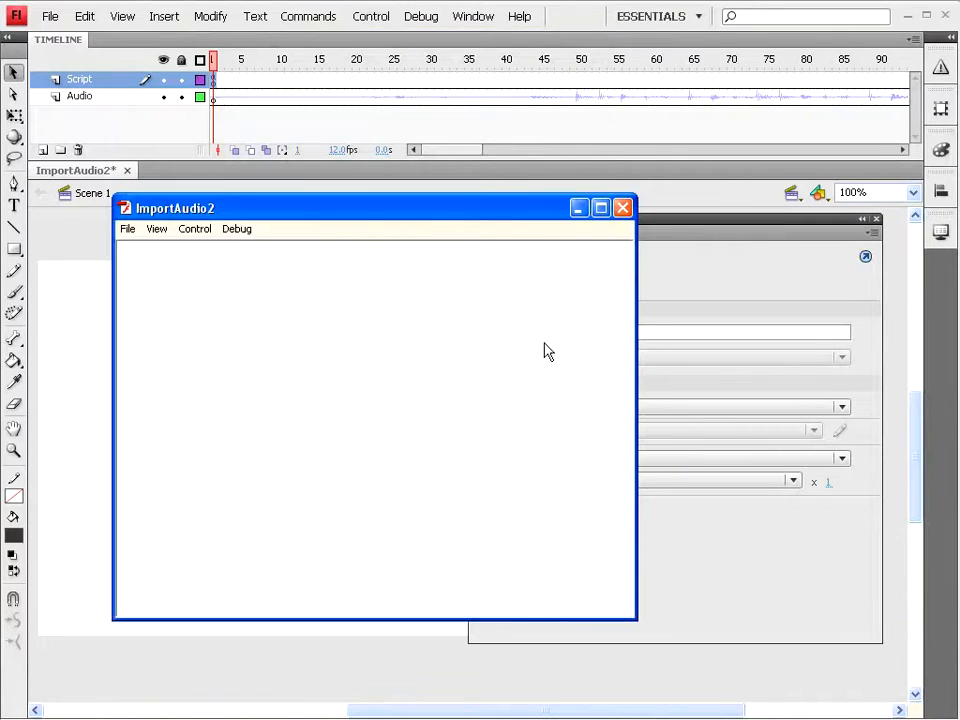
left_click_drag(395, 215, 383, 169)
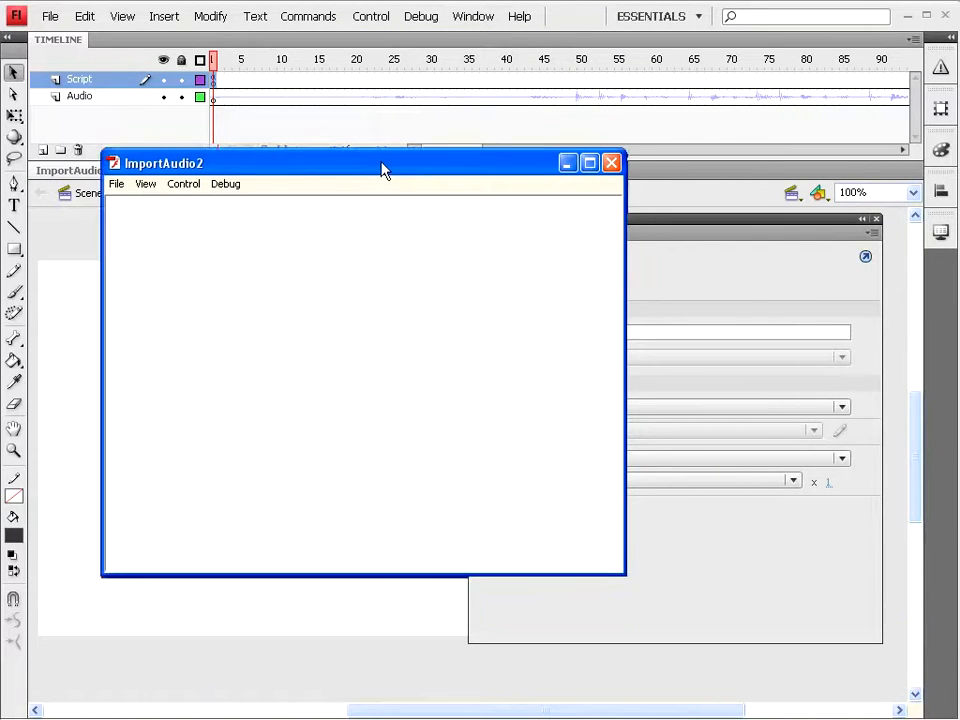
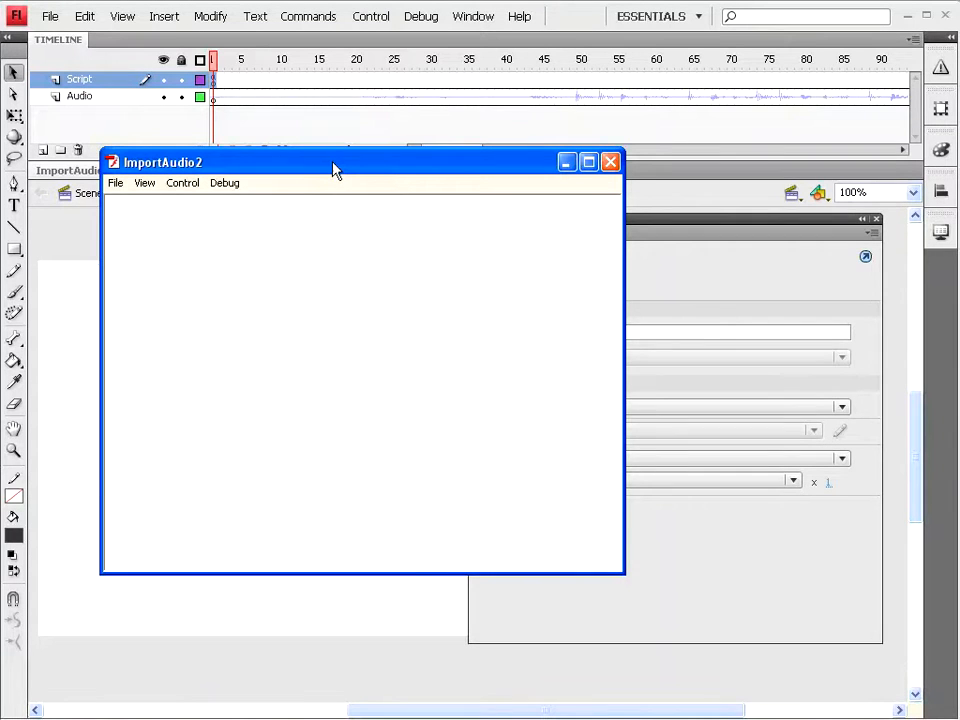
Close the movie preview and set the sync of the sound on frame 1 of the Audio layer to Start
left_click_drag(380, 176, 384, 195)
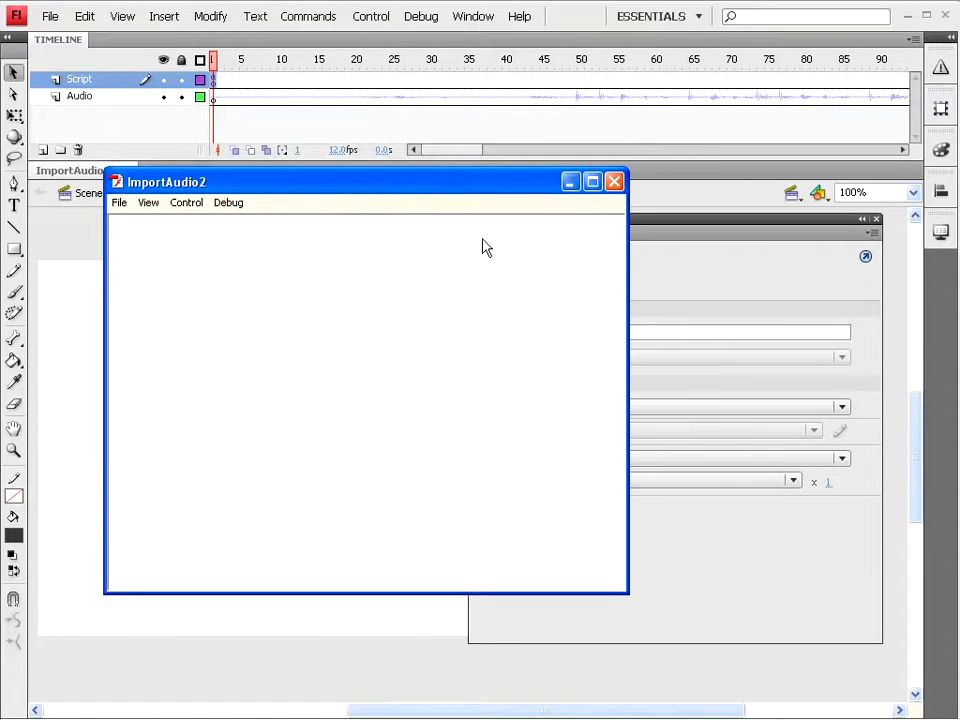
left_click(614, 182)
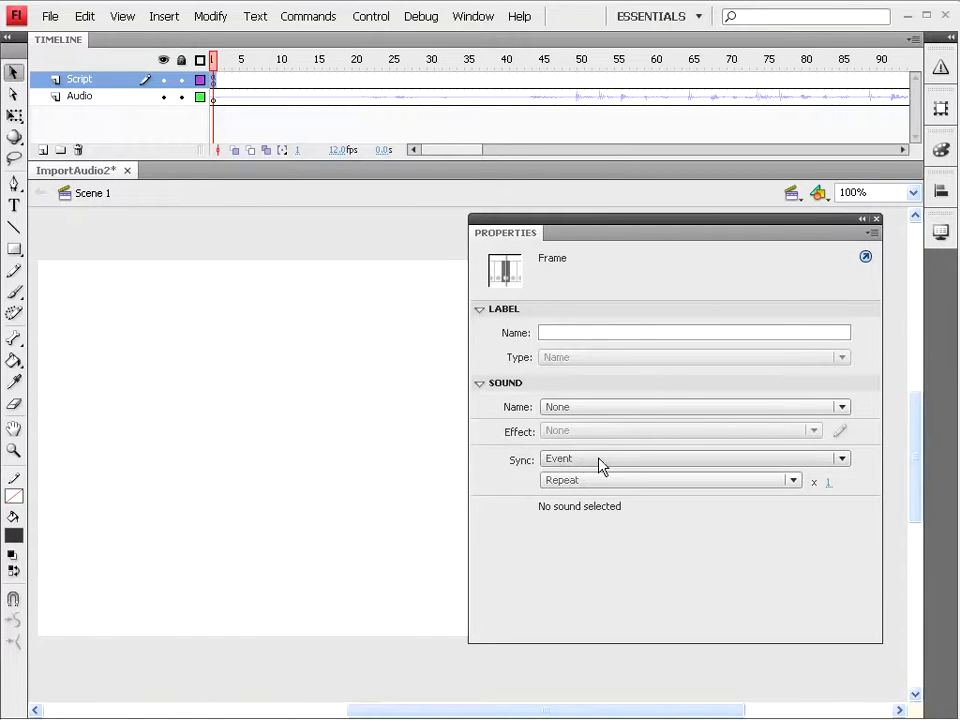
left_click(216, 97)
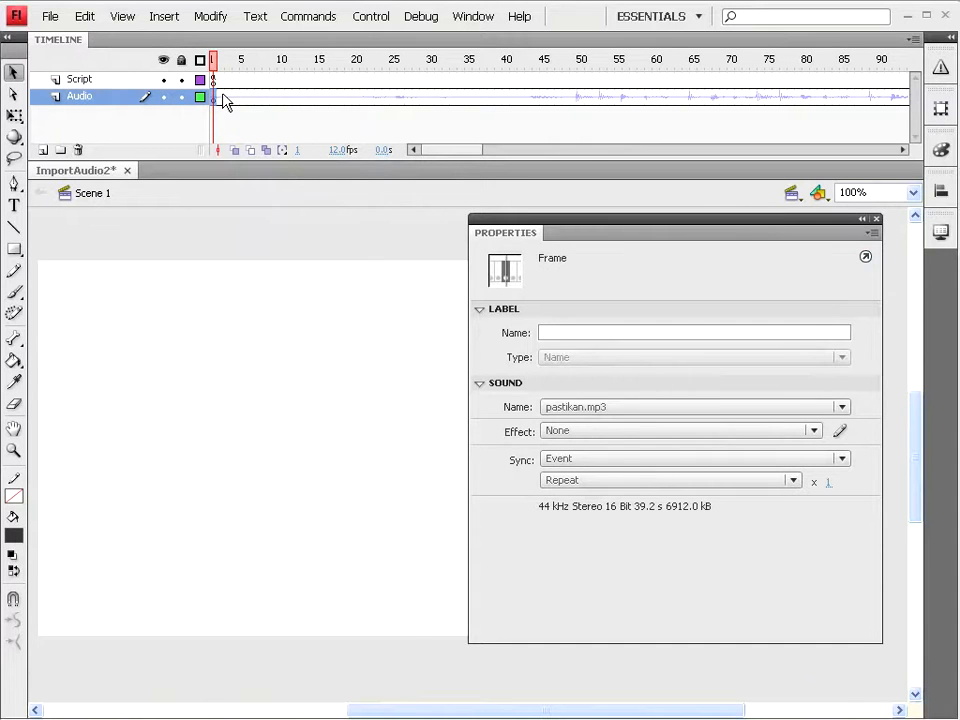
left_click(667, 459)
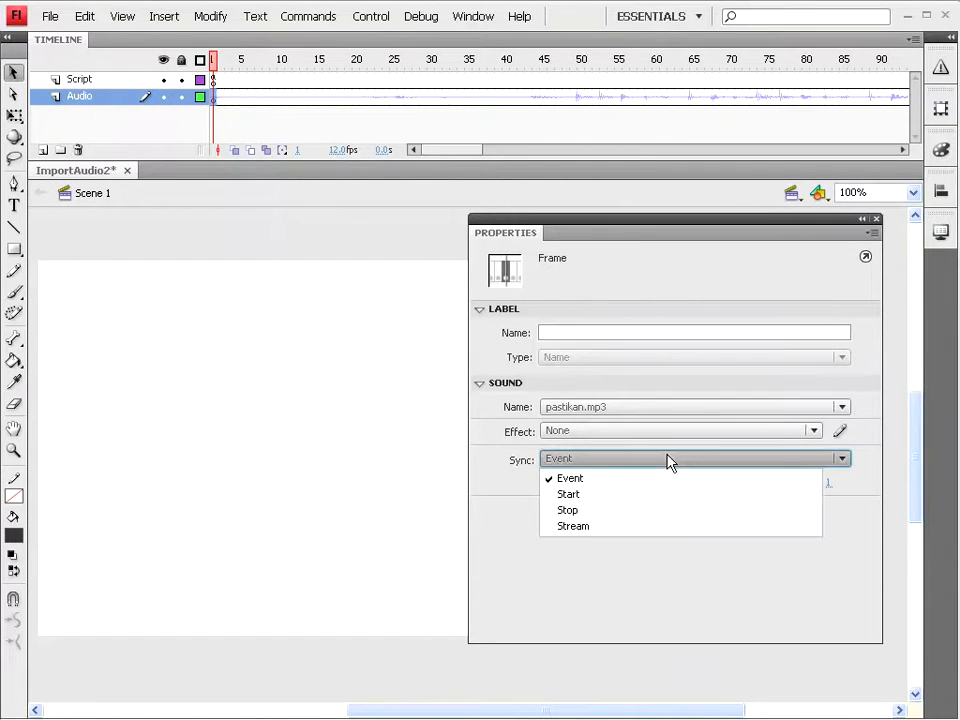
left_click(591, 495)
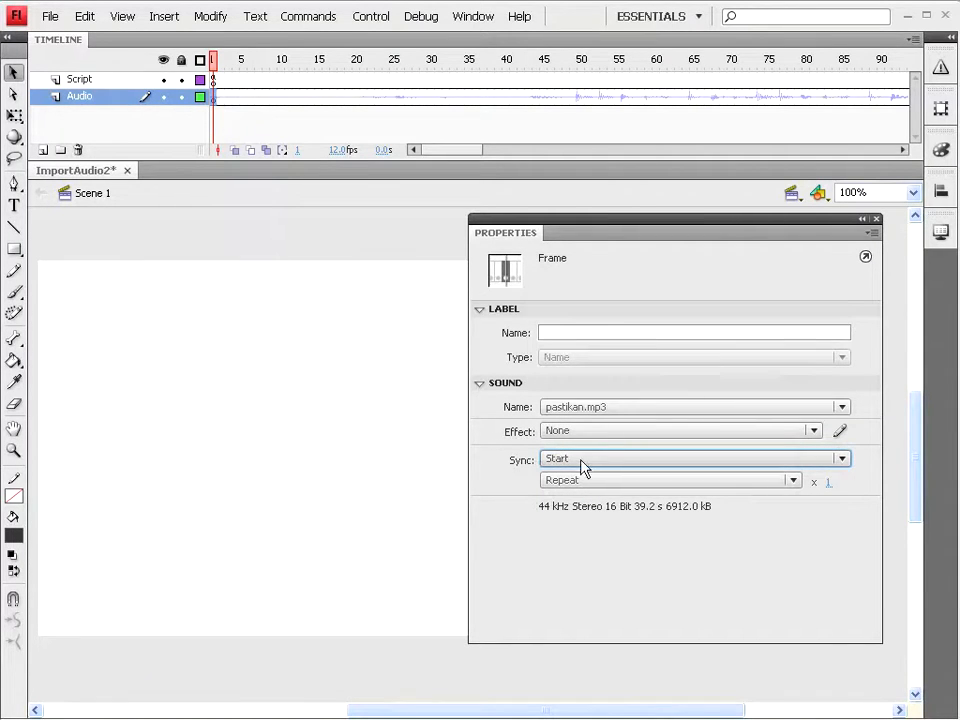
Keep the sound on Repeat and enter a repeat count of 1
left_click(690, 481)
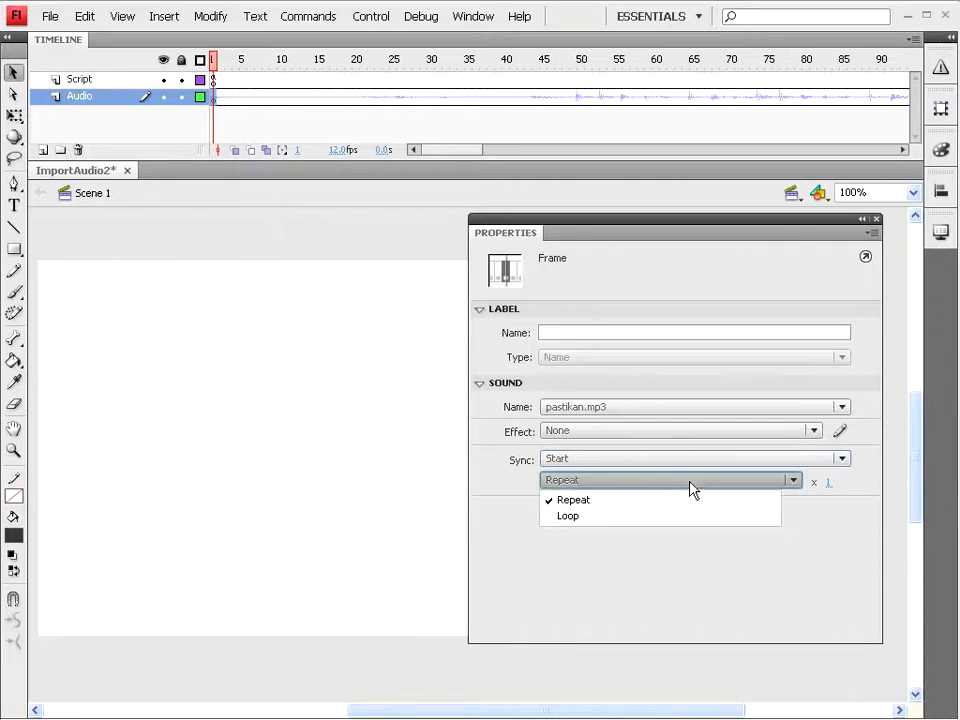
left_click(573, 502)
left_click(828, 482)
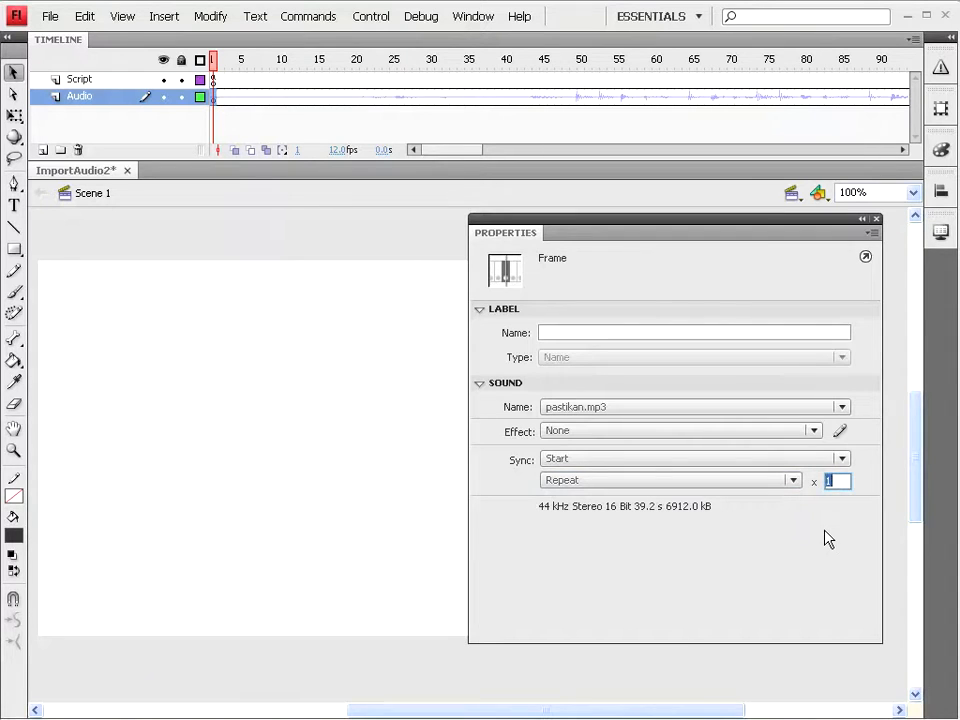
type("21")
key("Return")
type("1")
Set the sync of the Audio layer's sound to Stream and check the end of its waveform in the timeline
left_click(636, 460)
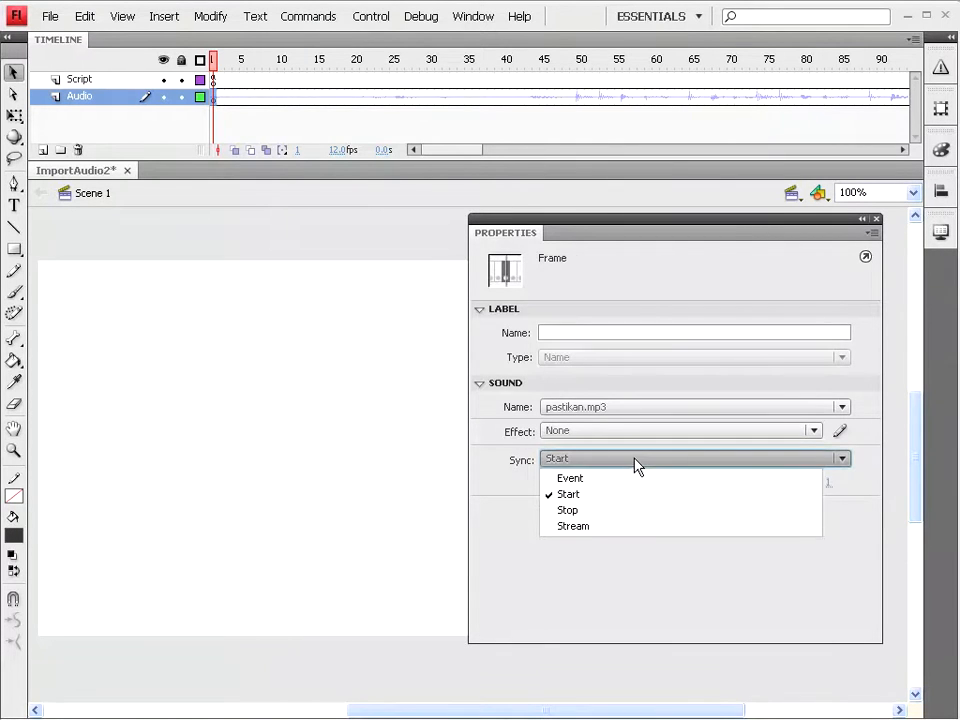
left_click(628, 528)
left_click_drag(436, 150, 486, 160)
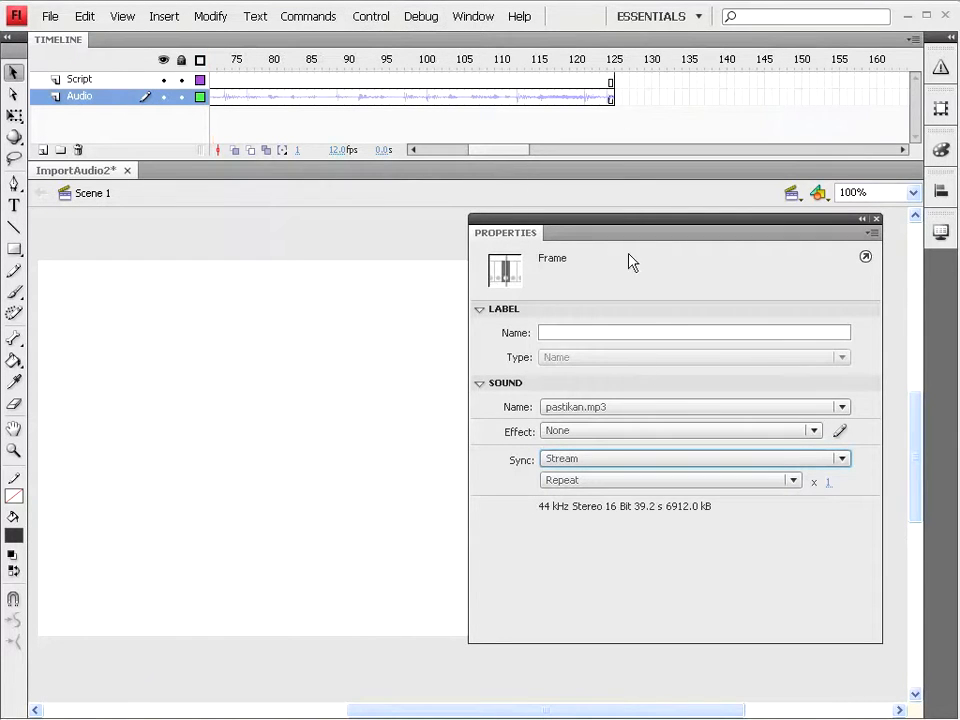
left_click(589, 460)
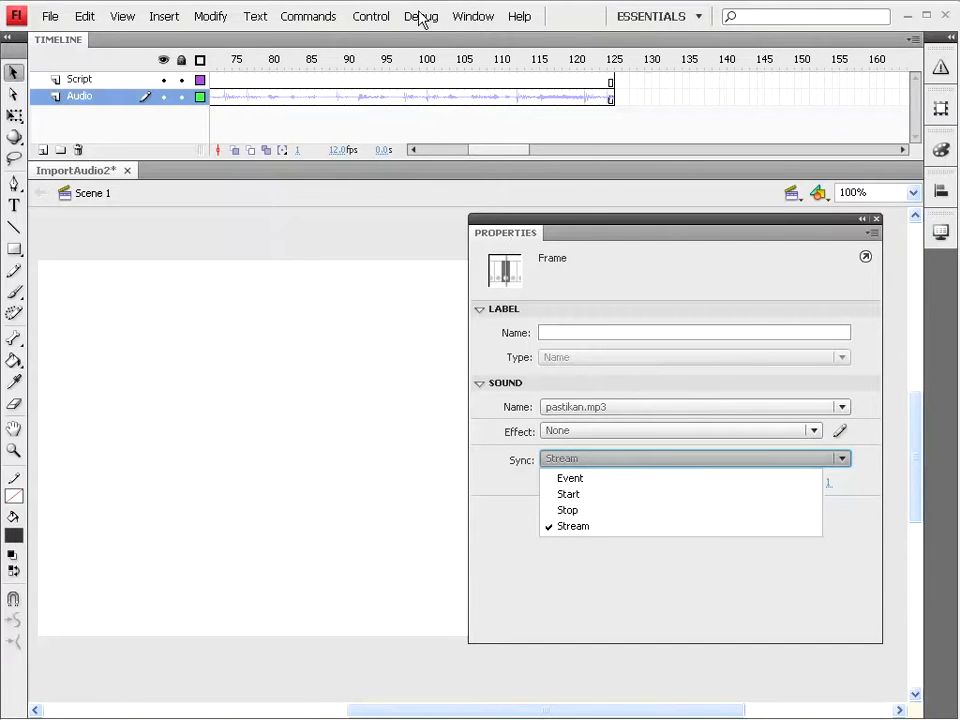
Test the movie with the streamed sound and start playback in the preview
left_click(370, 20)
left_click(370, 17)
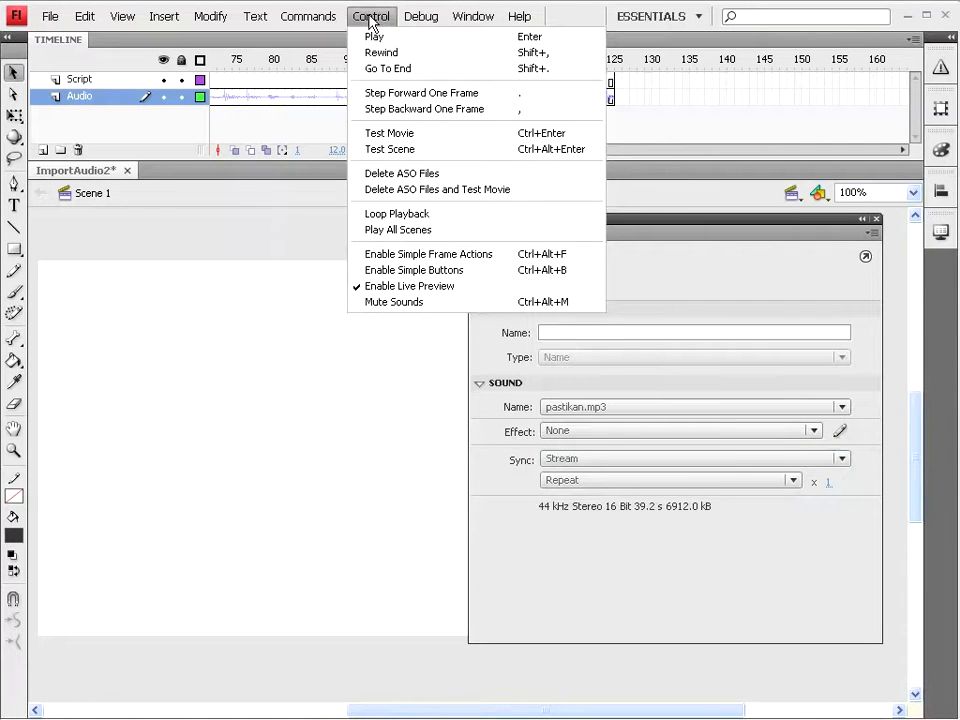
left_click(389, 133)
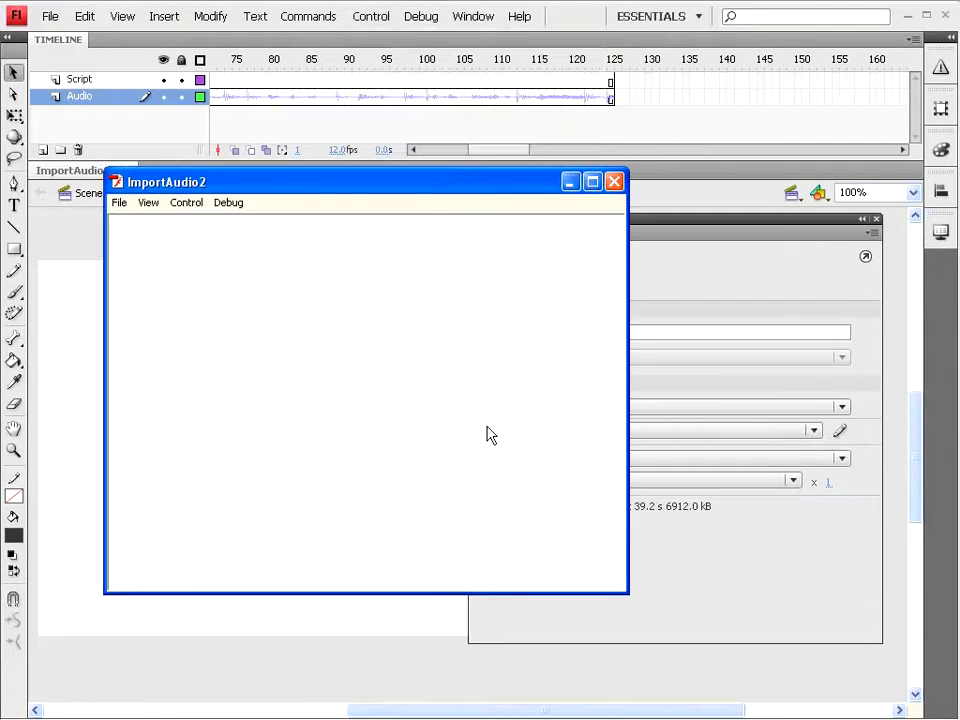
mouse_move(453, 191)
left_mouse_down()
mouse_move(557, 191)
mouse_move(436, 193)
left_mouse_up()
left_click(170, 206)
left_click(178, 224)
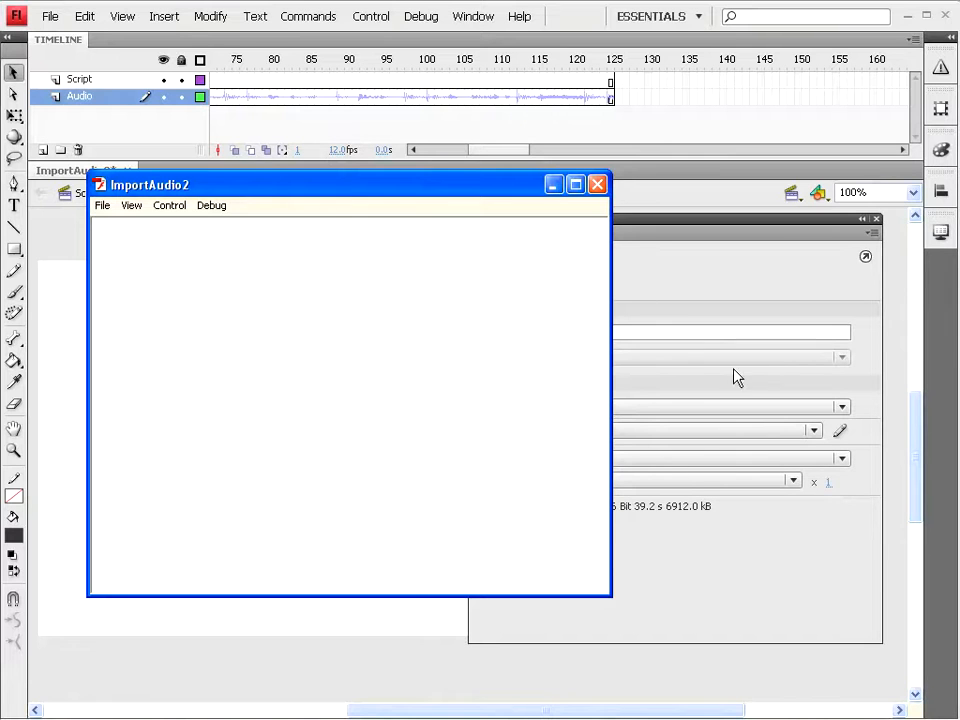
Set the streamed sound's repeat count to 2, then test-play the movie and close the preview
left_click(827, 485)
type("2")
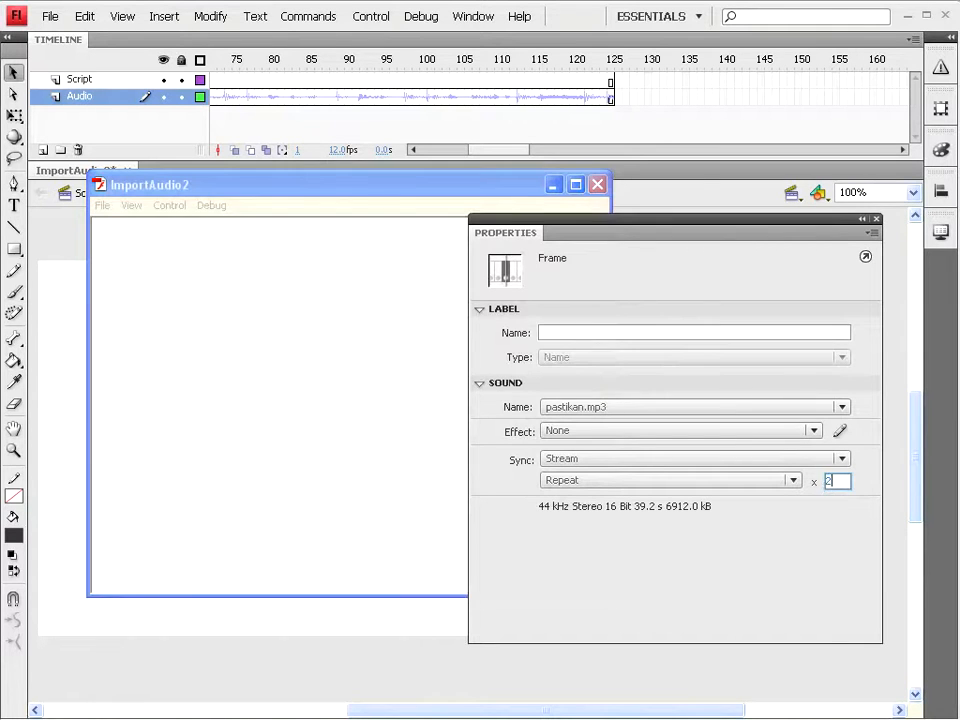
left_click(370, 17)
left_click(399, 133)
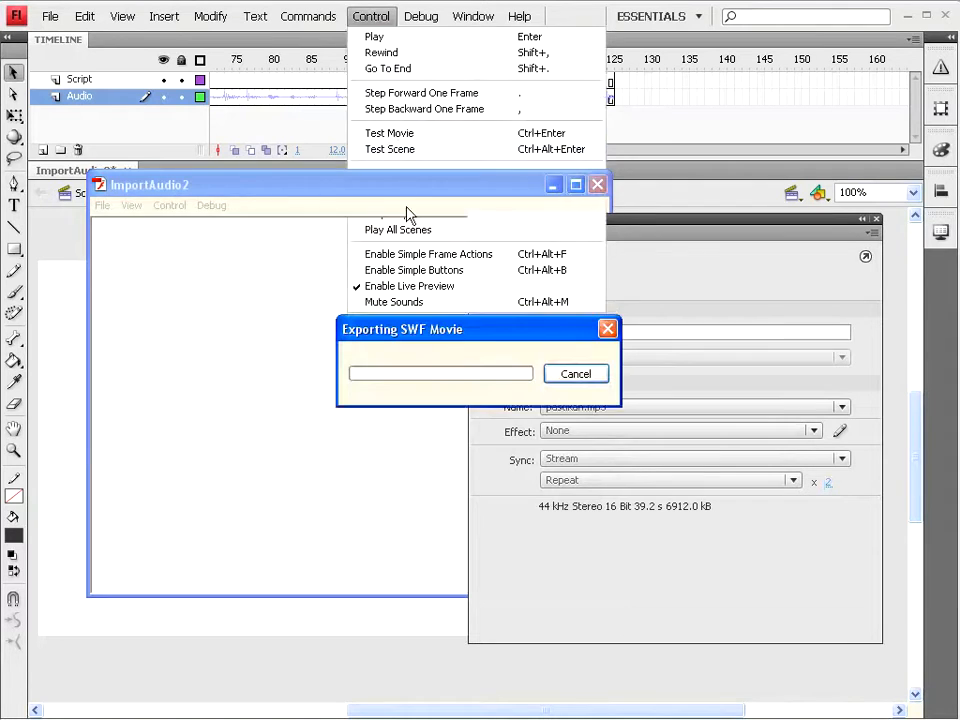
left_click(182, 212)
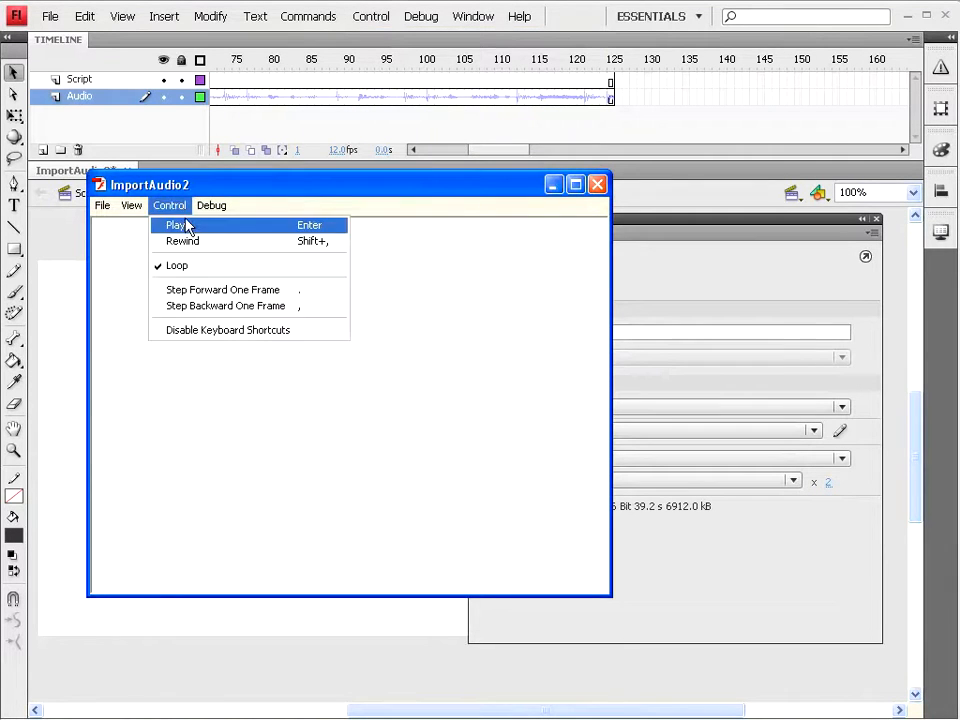
left_click(185, 225)
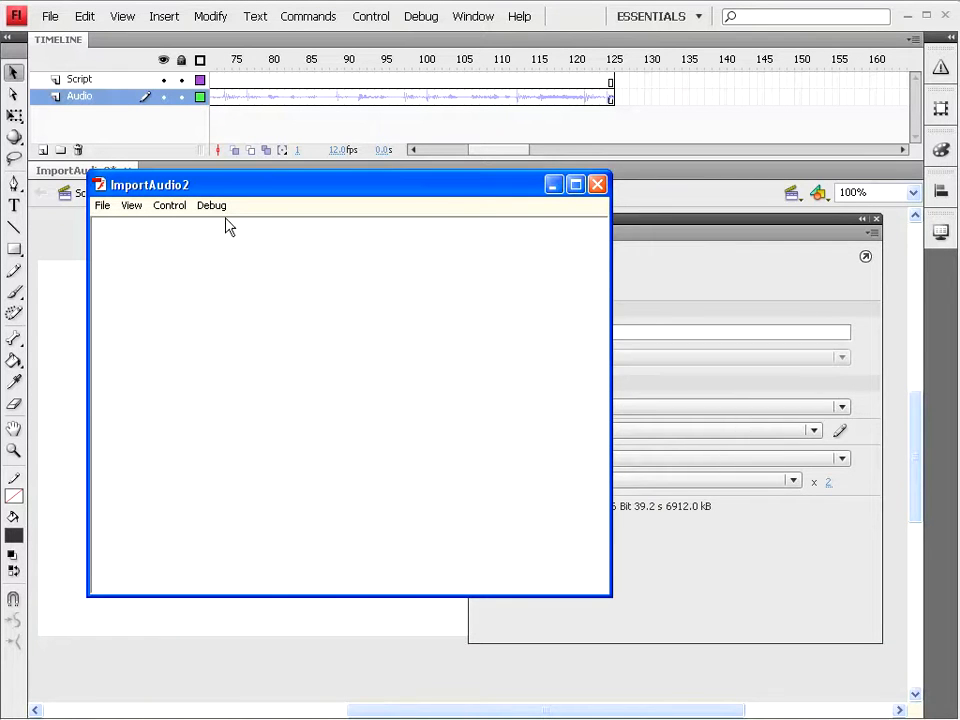
left_click(597, 184)
Delete the stop(); action from frame 1 of the Script layer and close the script editor
left_click_drag(500, 156, 454, 156)
left_click(213, 80)
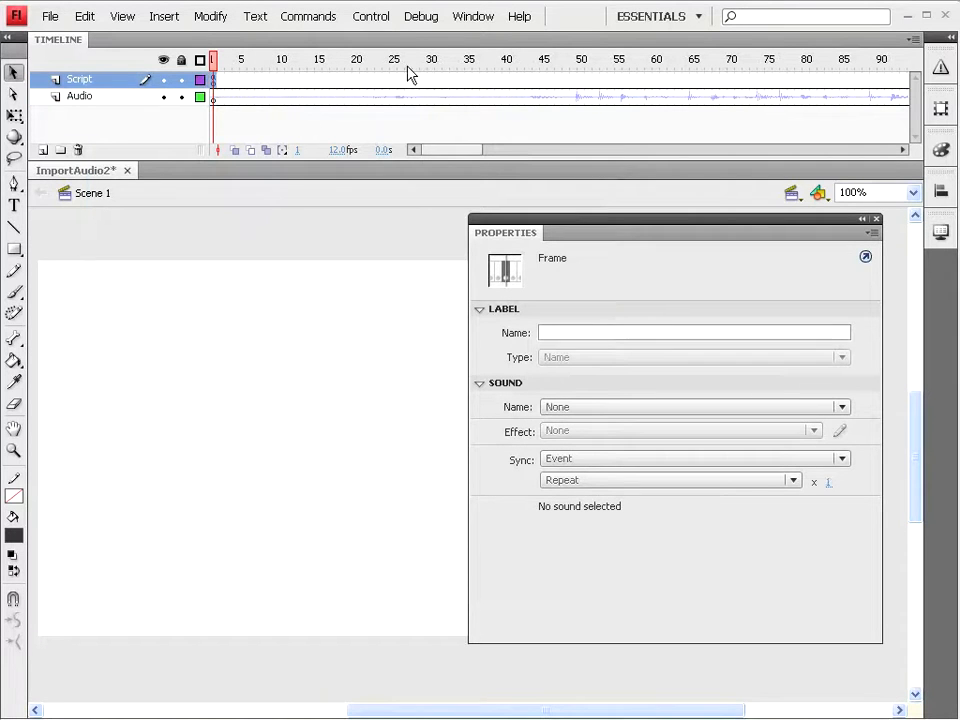
left_click(483, 17)
left_click(502, 195)
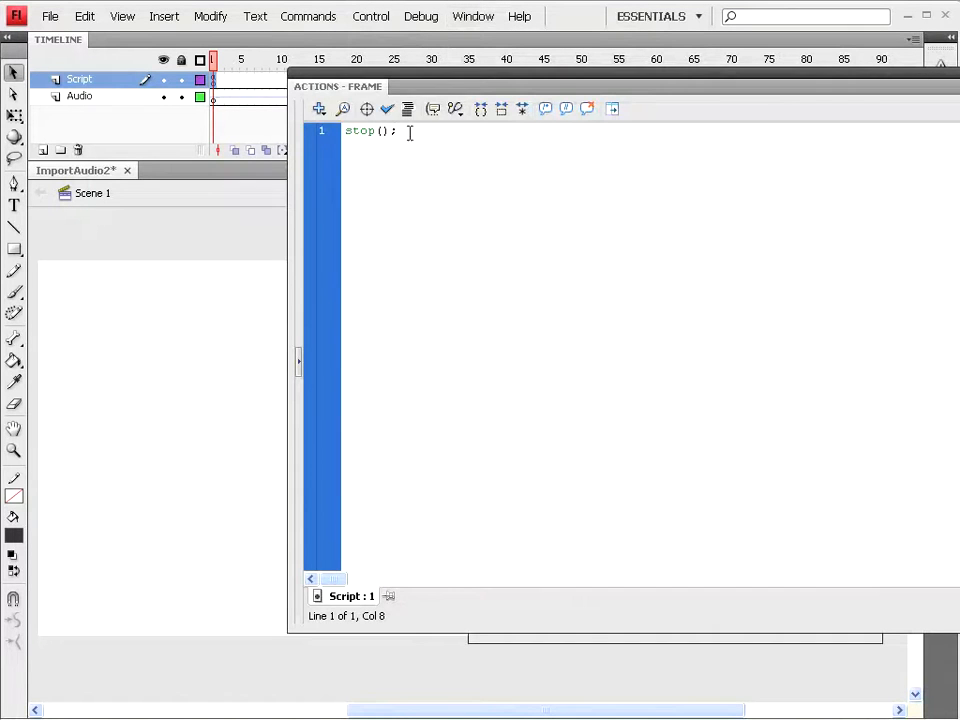
left_click_drag(409, 133, 305, 130)
key("BackSpace")
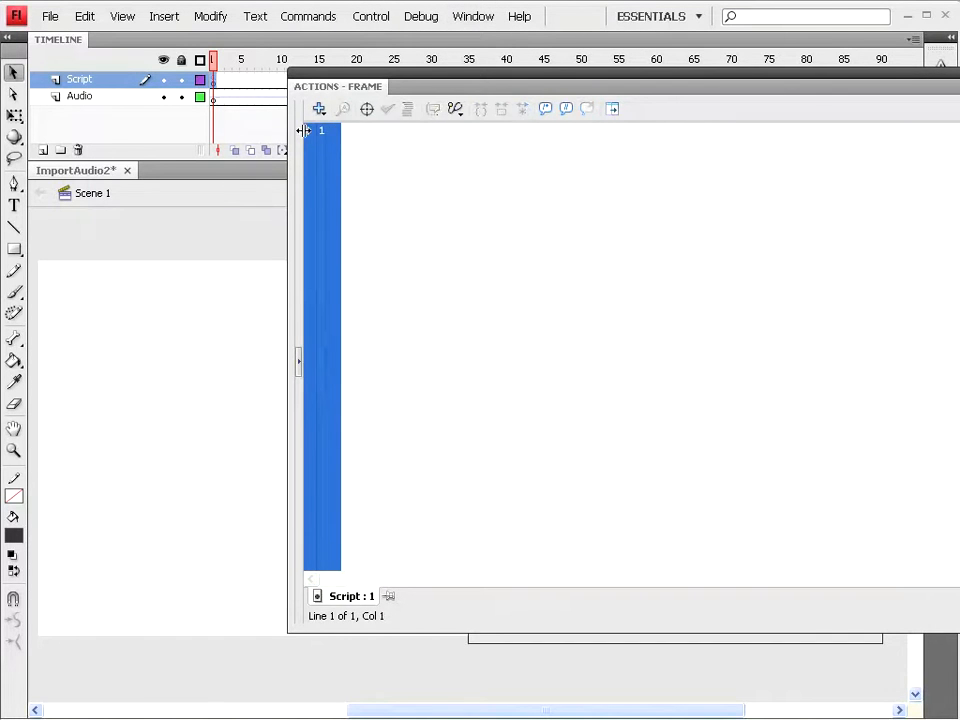
key("F9")
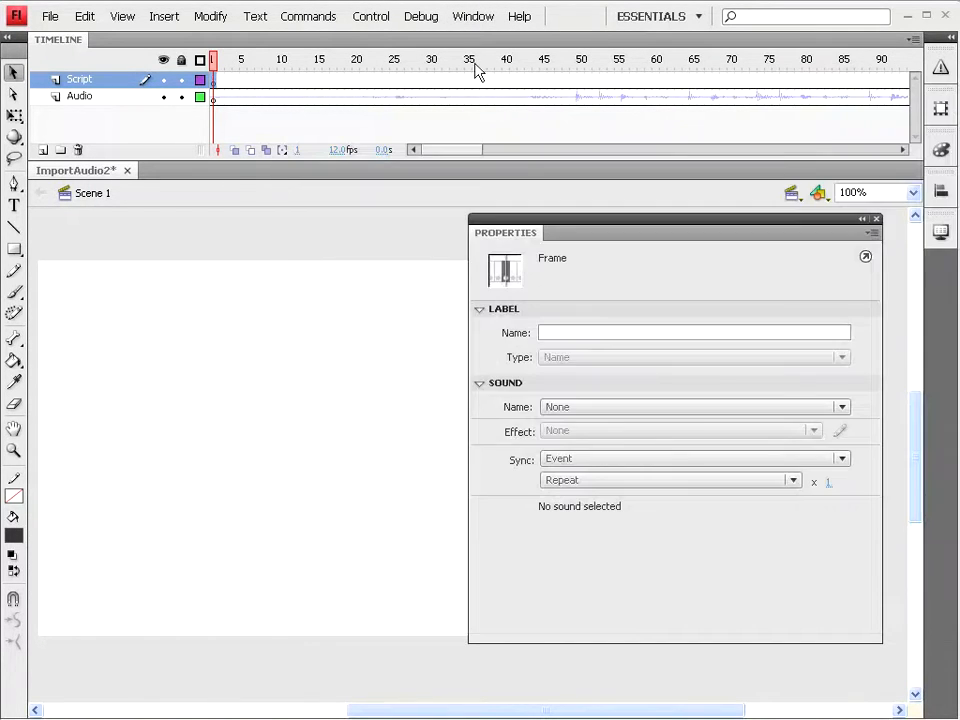
Test the movie without the stop action, locate the Audio layer's last frame in the timeline, and close the preview
left_click(375, 17)
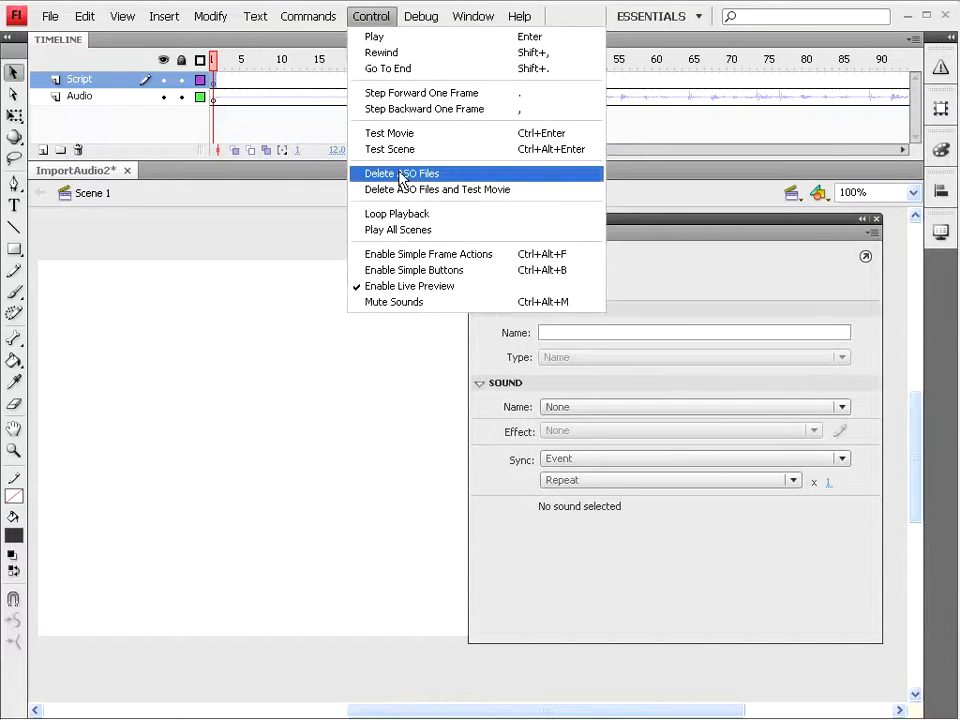
left_click(400, 133)
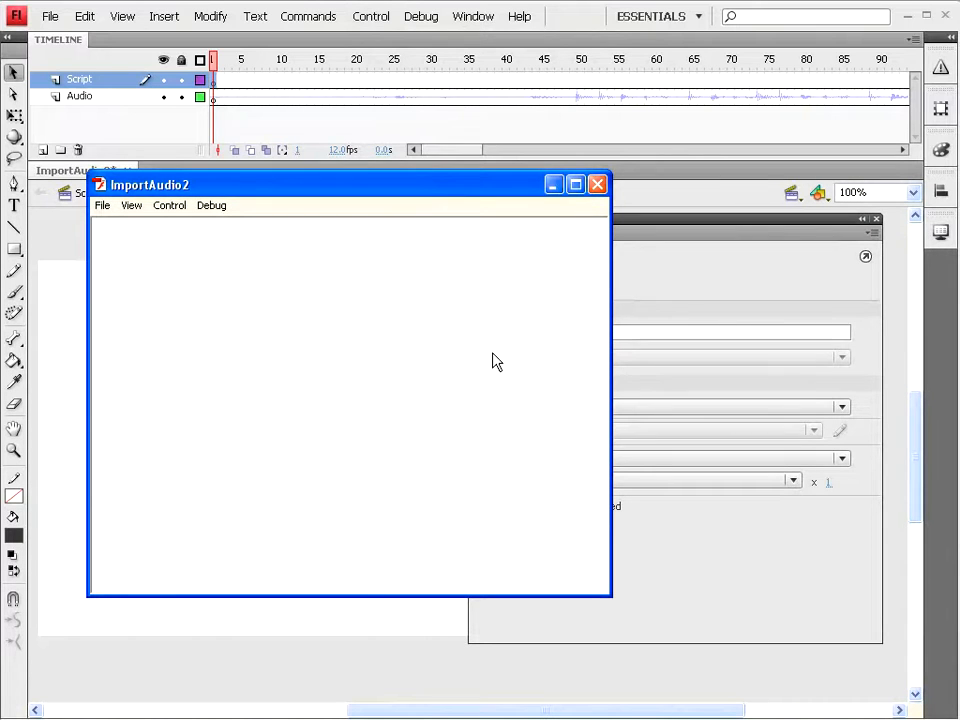
left_click_drag(431, 193, 369, 191)
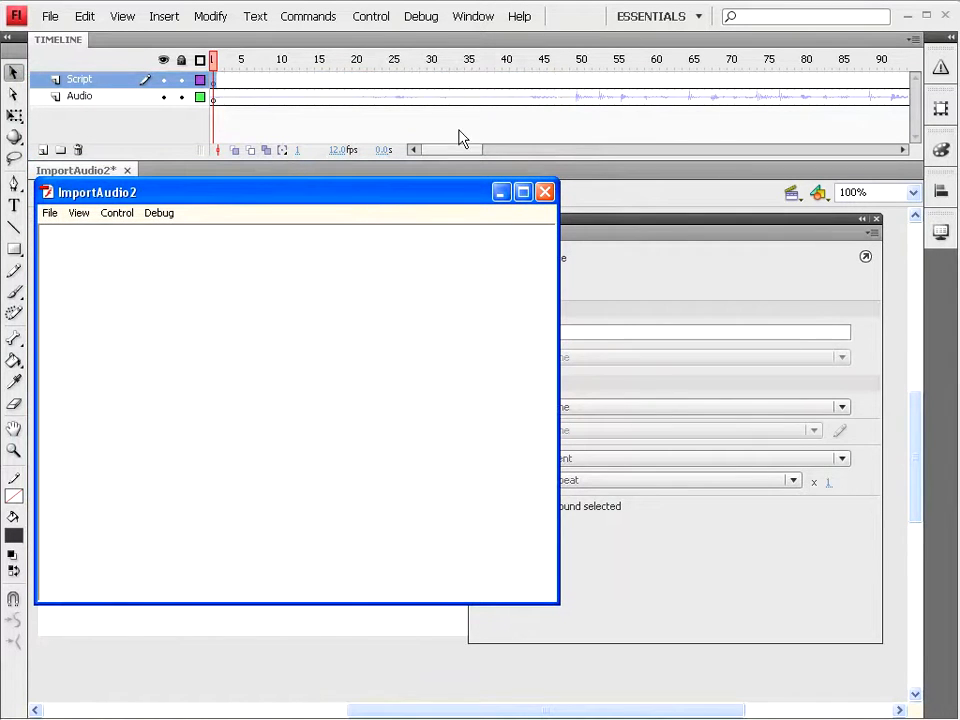
left_click_drag(463, 158, 508, 159)
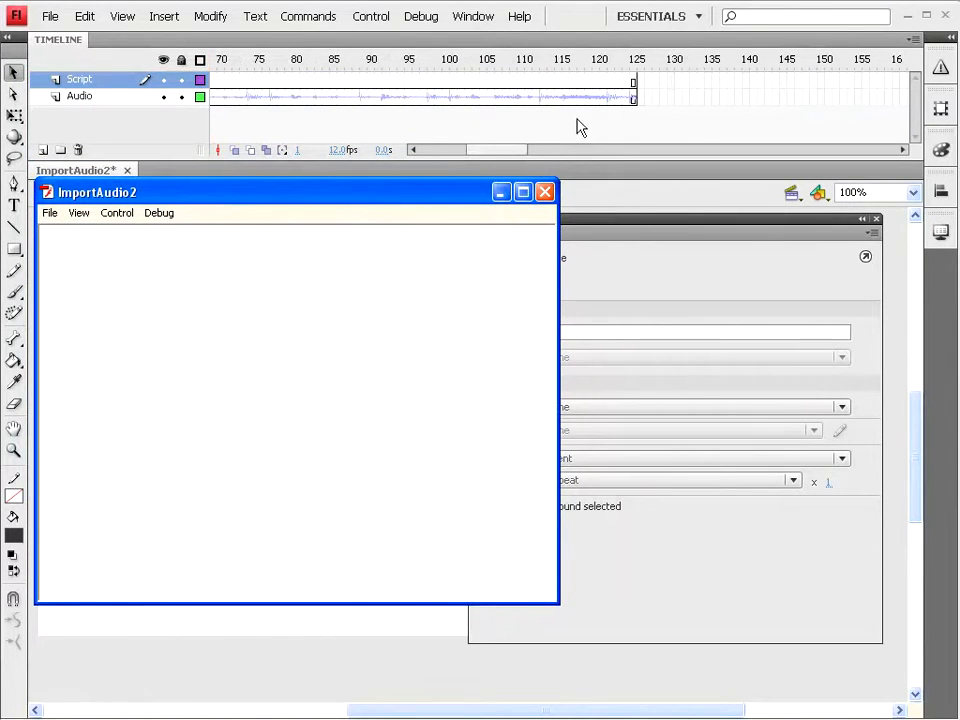
left_click(634, 98)
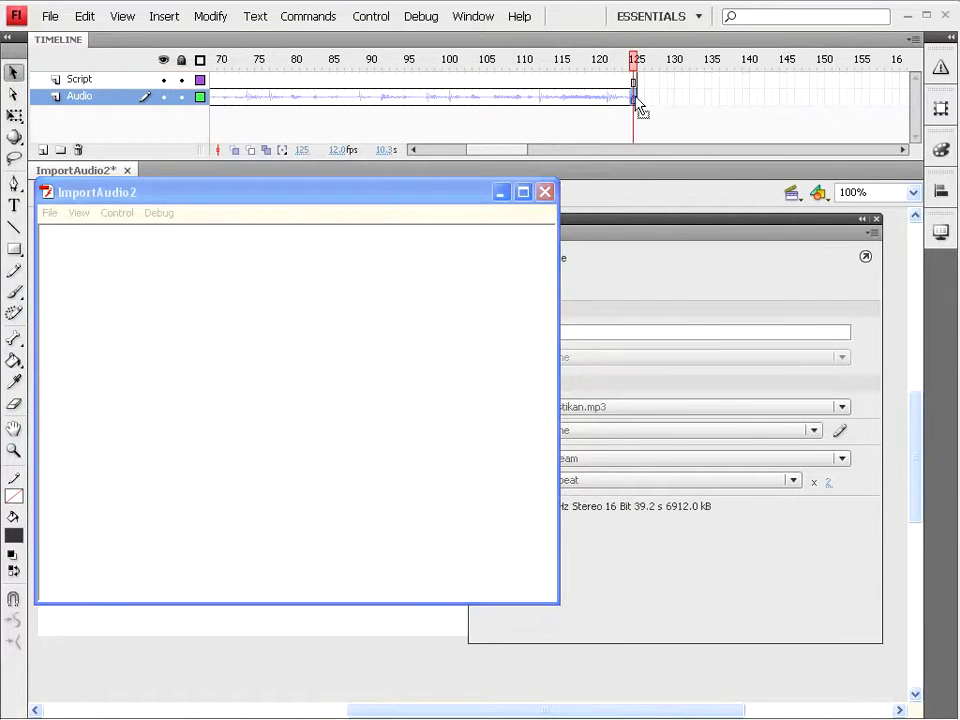
left_click_drag(506, 159, 508, 156)
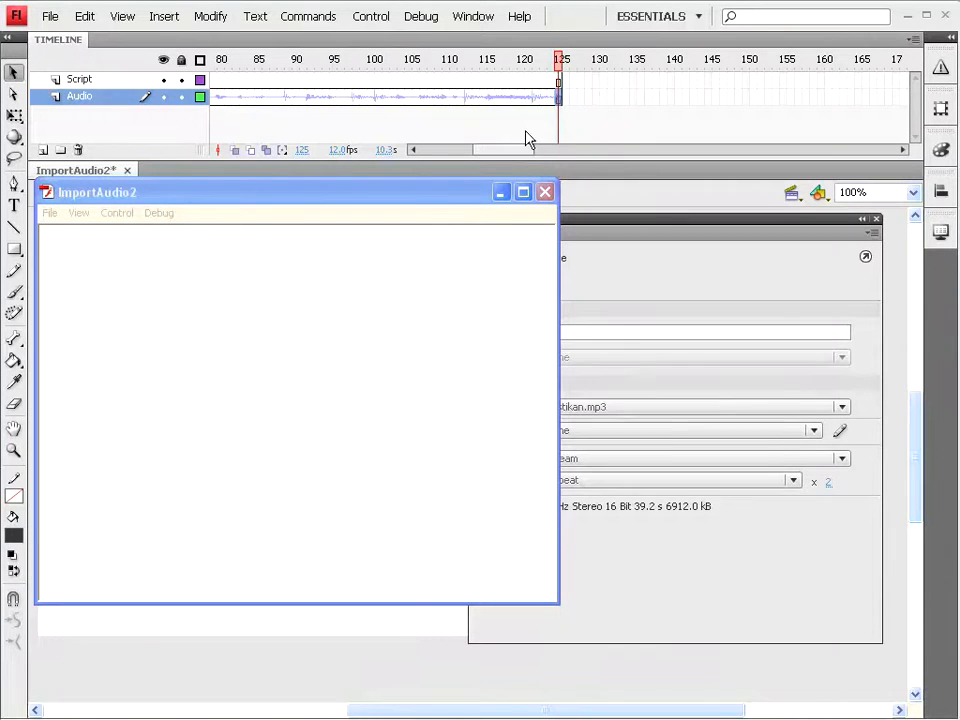
mouse_move(521, 150)
left_mouse_down()
mouse_move(457, 158)
mouse_move(510, 154)
left_mouse_up()
left_click(545, 192)
Insert a keyframe at frame 125 of the Script layer
left_click(679, 79)
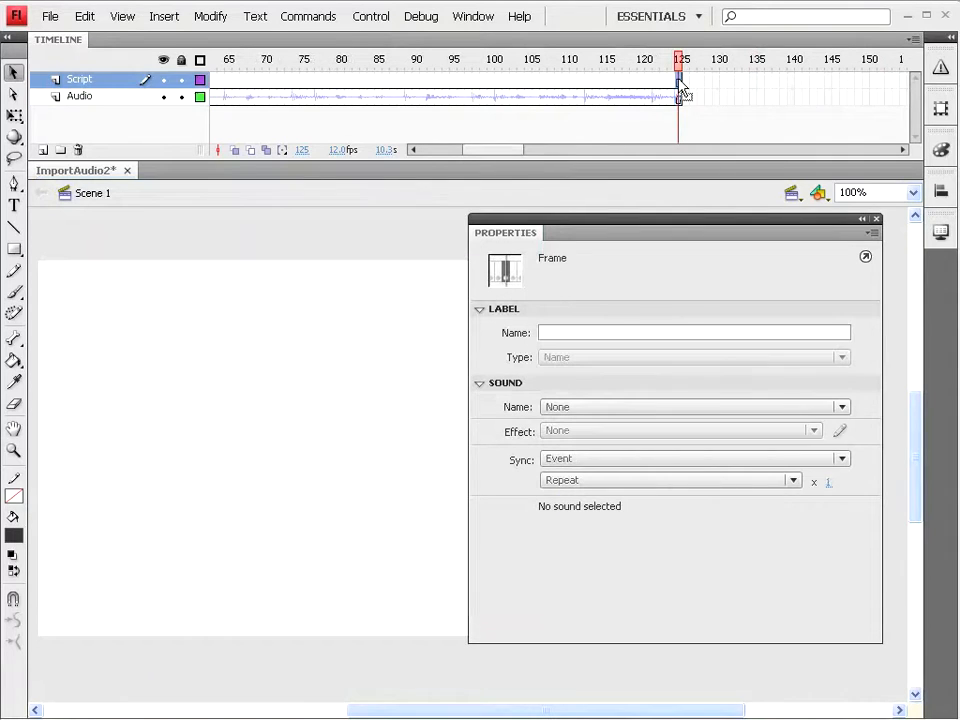
right_click(679, 84)
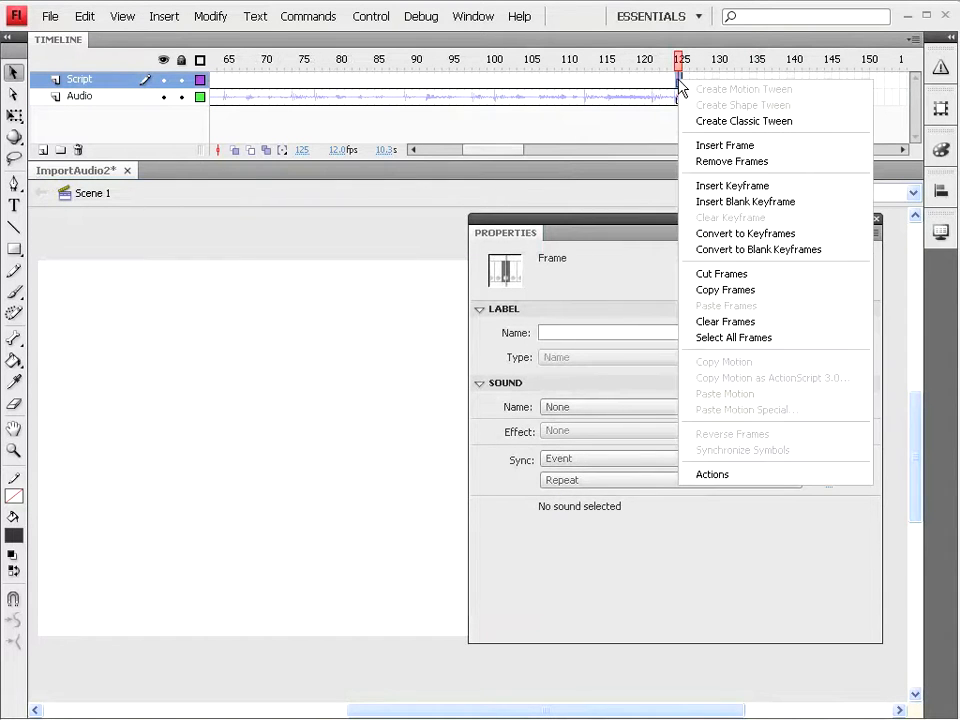
left_click(747, 191)
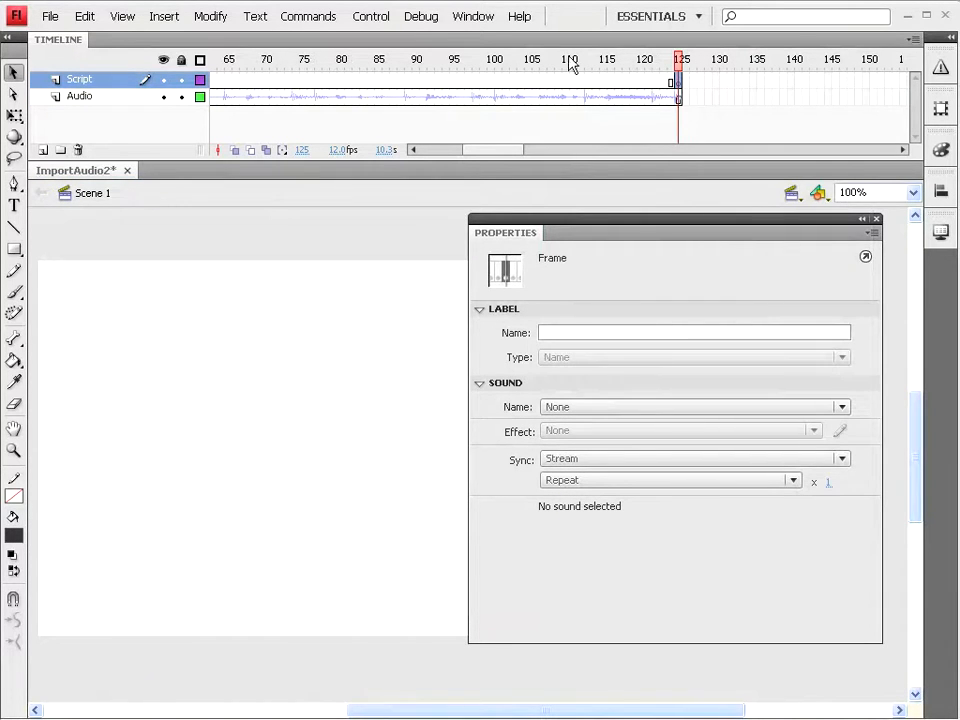
Add the action stop(); to frame 125 of the Script layer and test the movie
left_click(476, 18)
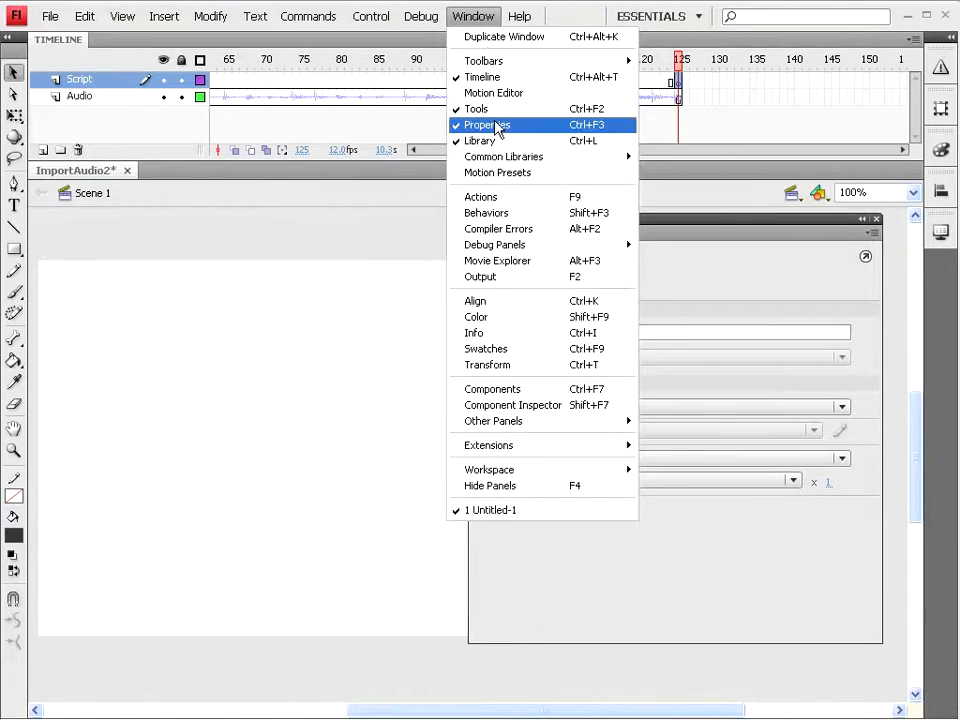
left_click(480, 197)
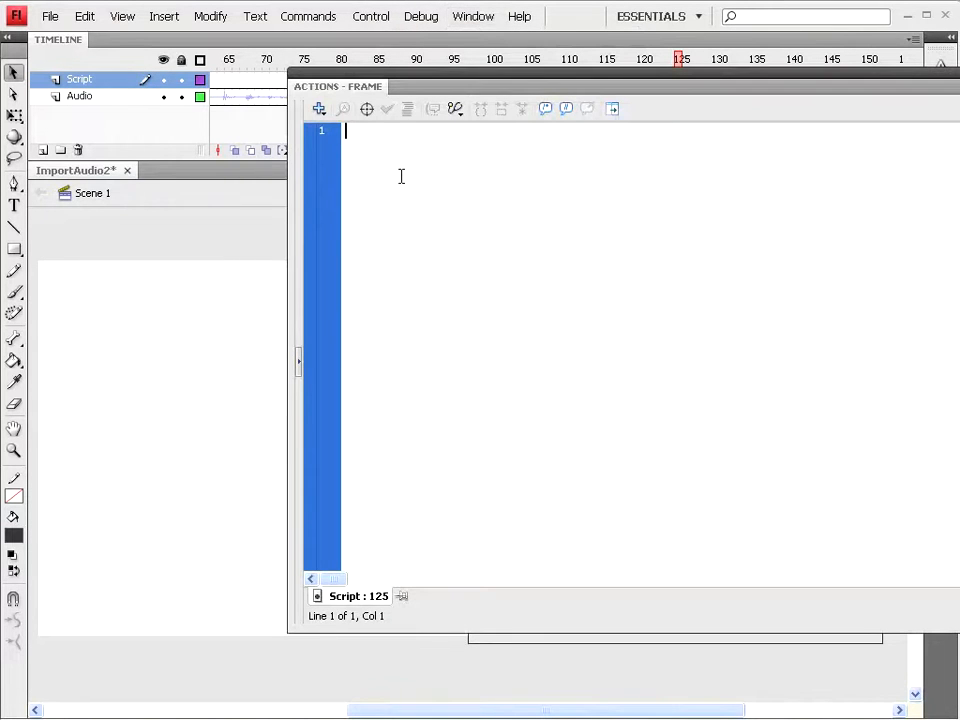
type("st")
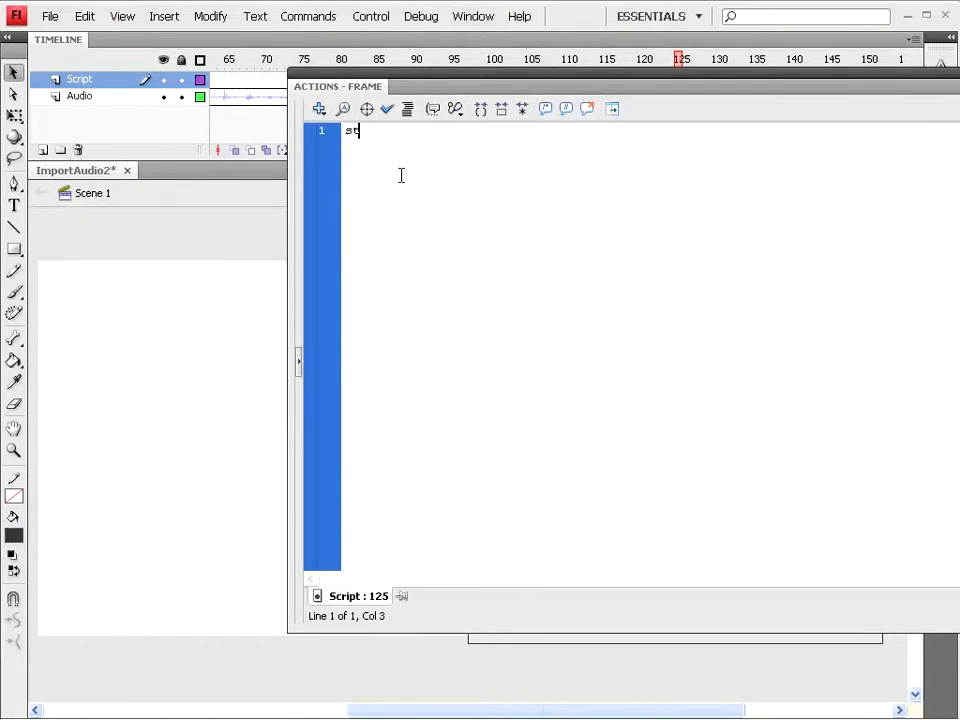
type("op();")
key("F9")
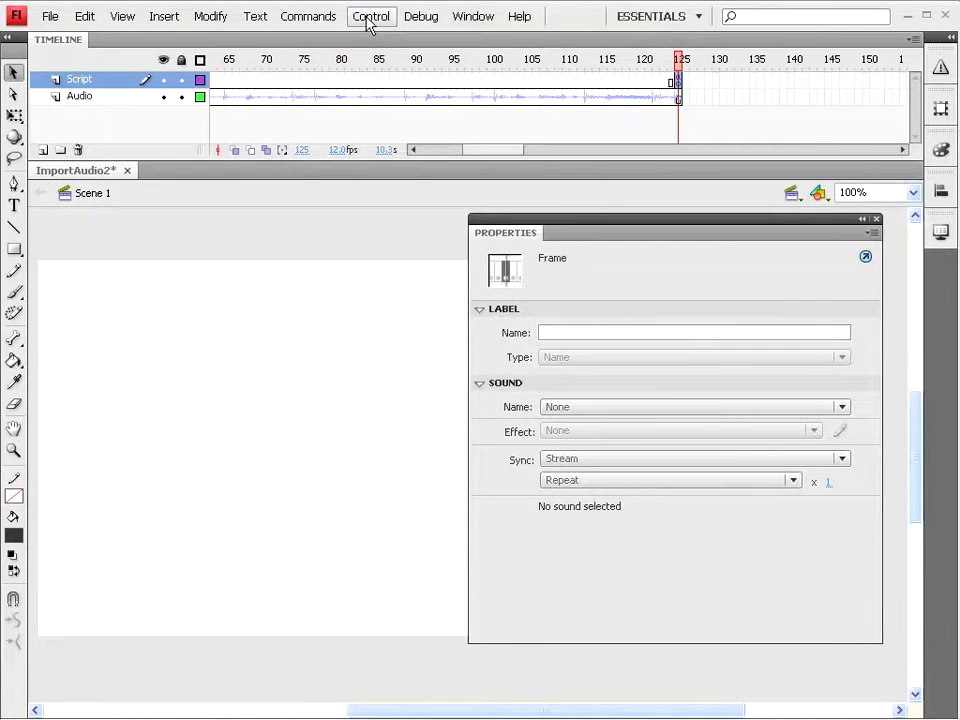
left_click(370, 17)
left_click(372, 133)
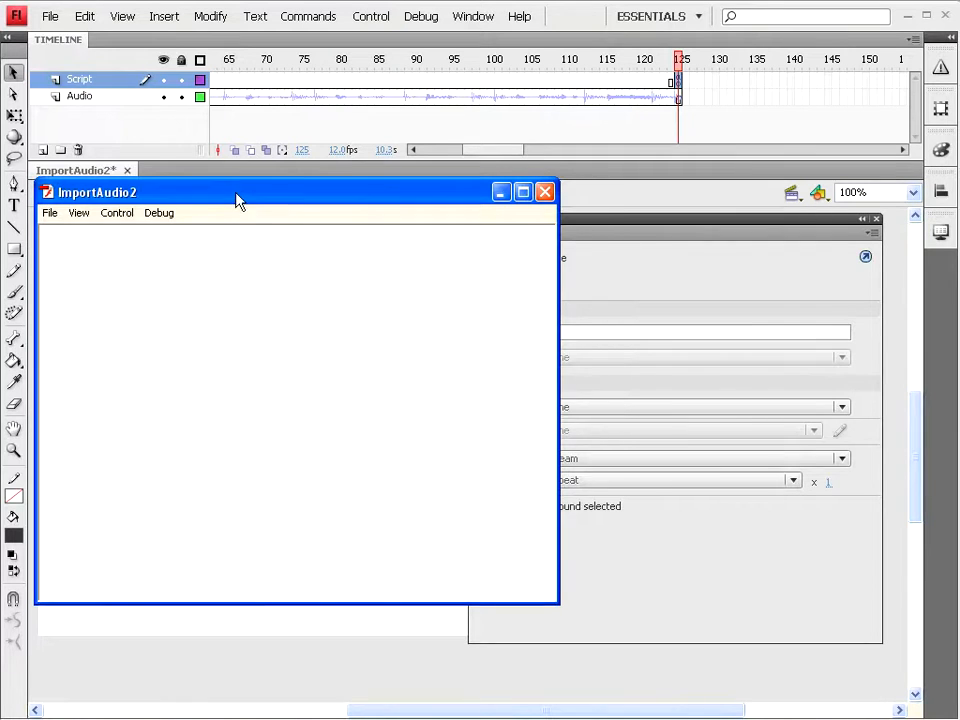
Check the first and last frames of the Script and Audio layers beside the movie preview, and close the preview
left_click_drag(238, 200, 300, 184)
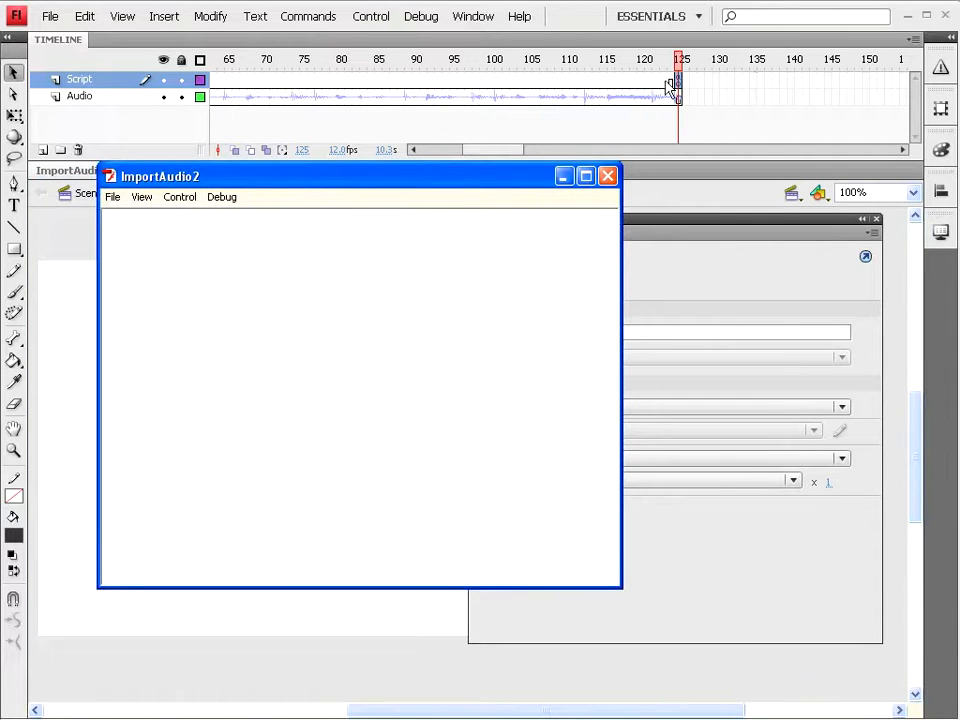
left_click(683, 87)
left_click_drag(510, 153, 468, 152)
left_click_drag(375, 190, 327, 205)
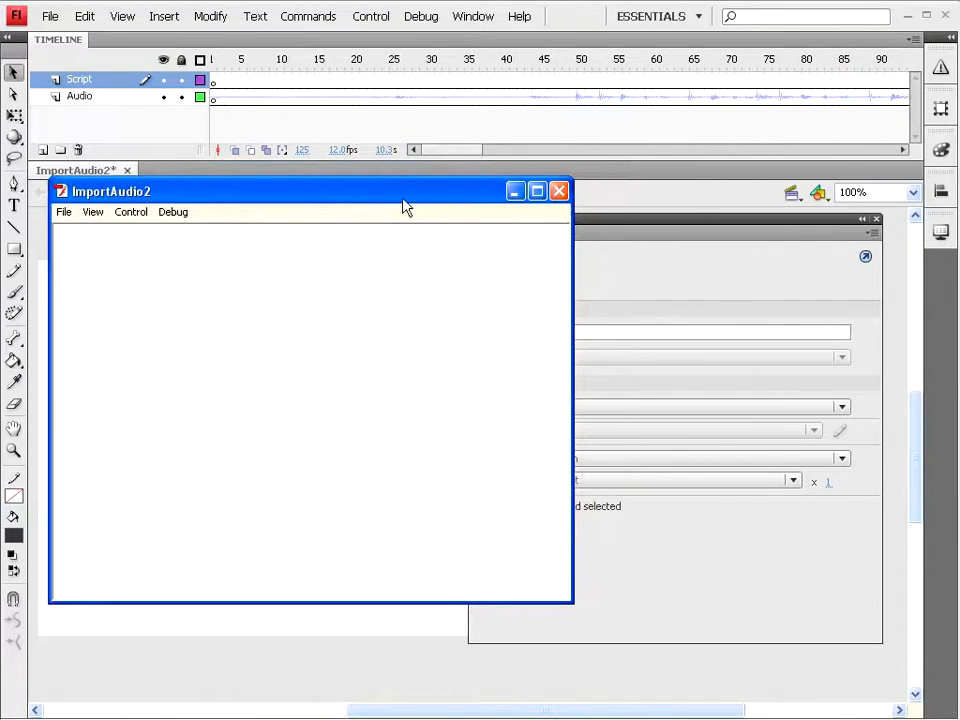
left_click(559, 192)
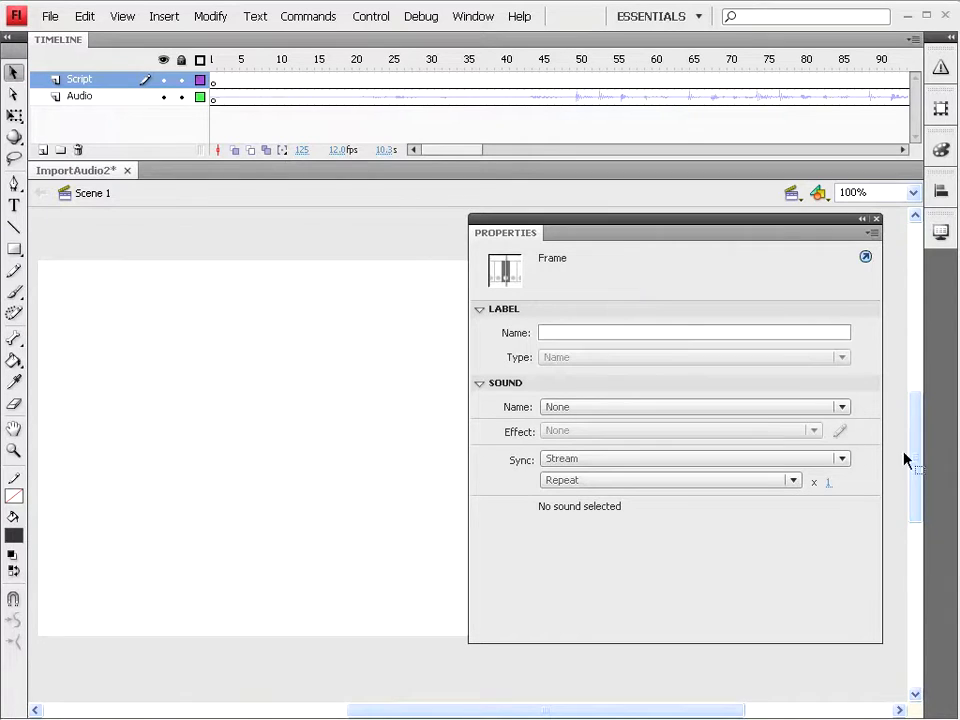
Review the sound sync options of the selected Script frame, keep Stream, and move the Properties panel aside
left_click(757, 462)
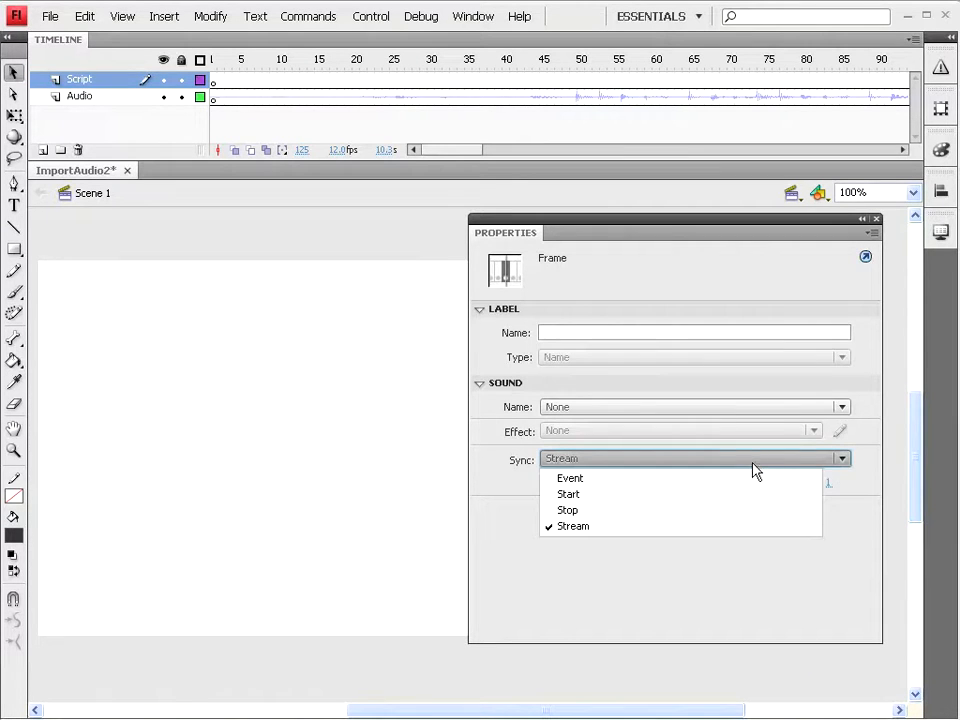
left_click(580, 528)
left_click_drag(605, 237, 635, 247)
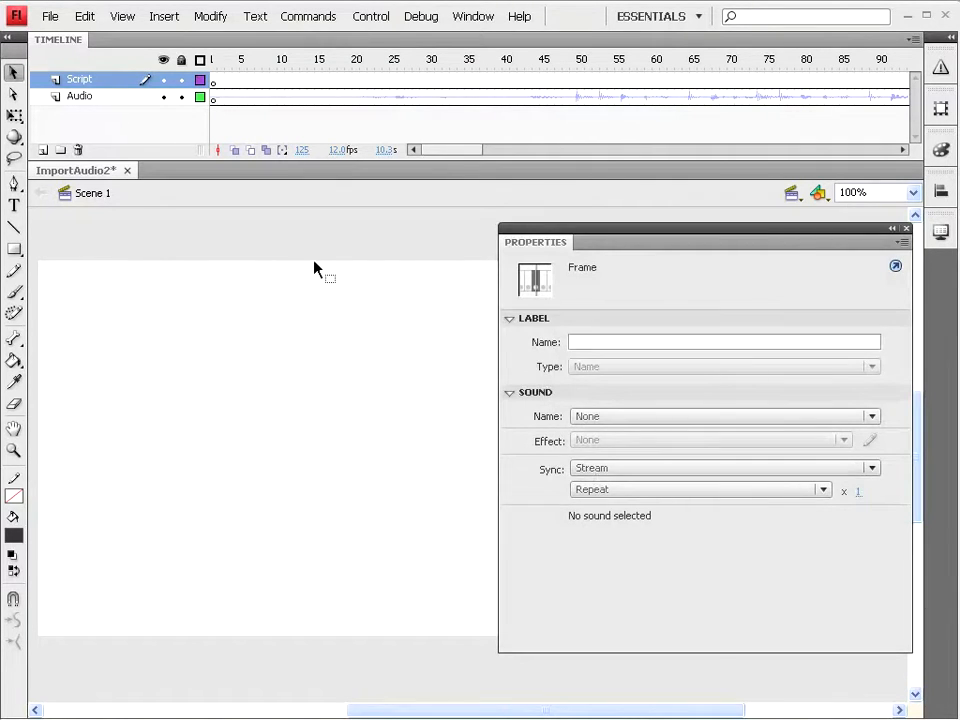
Add keyframes with the pastikan.mp3 sound at frames 10 and 20 of the Audio layer
left_click_drag(458, 155, 488, 156)
left_click(813, 97)
left_click_drag(817, 105, 360, 114)
left_click(271, 100)
left_click(214, 104)
left_click(279, 103)
left_click(215, 104)
Assign BahasaJiwa.mp3 to the Audio keyframe at frame 10 and TandaCinta.mp3 to the one at frame 20
left_click(281, 103)
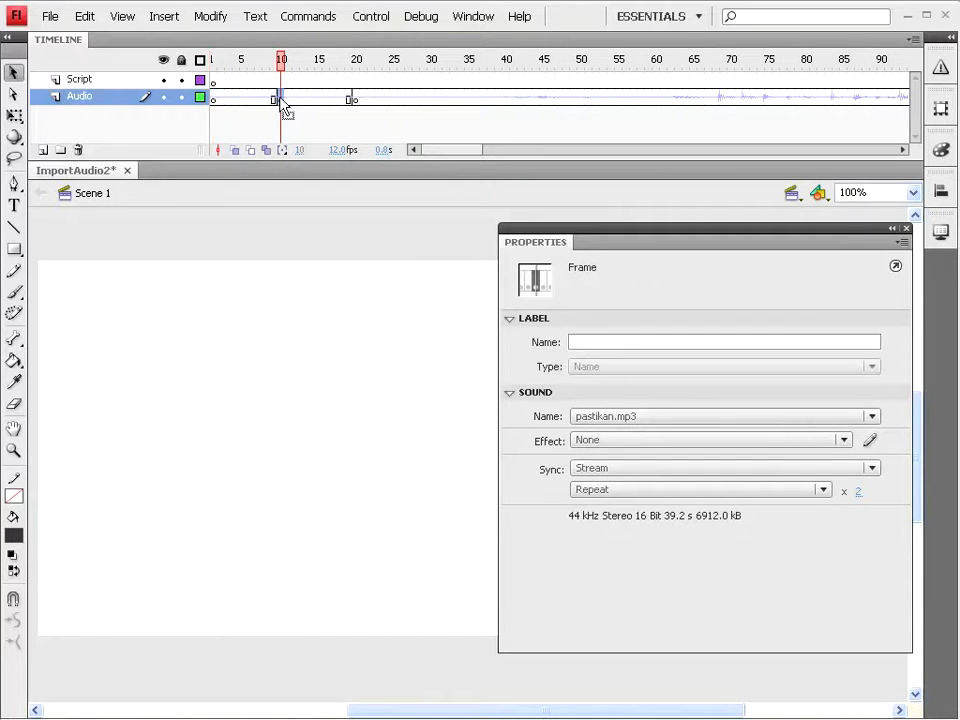
left_click(737, 424)
left_click(606, 452)
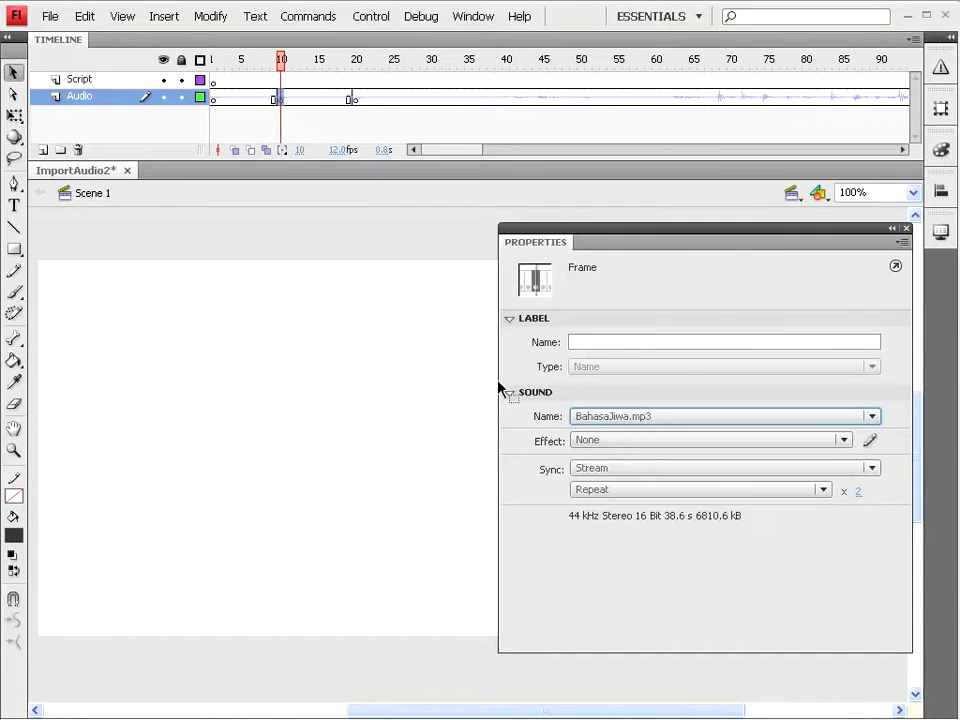
left_click(358, 99)
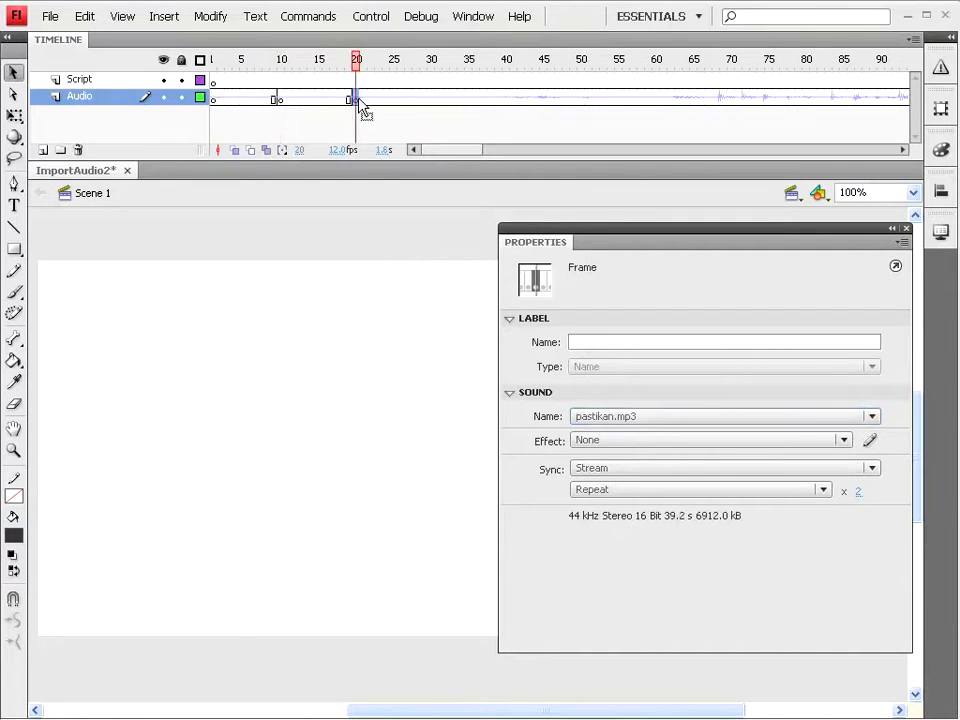
left_click(666, 418)
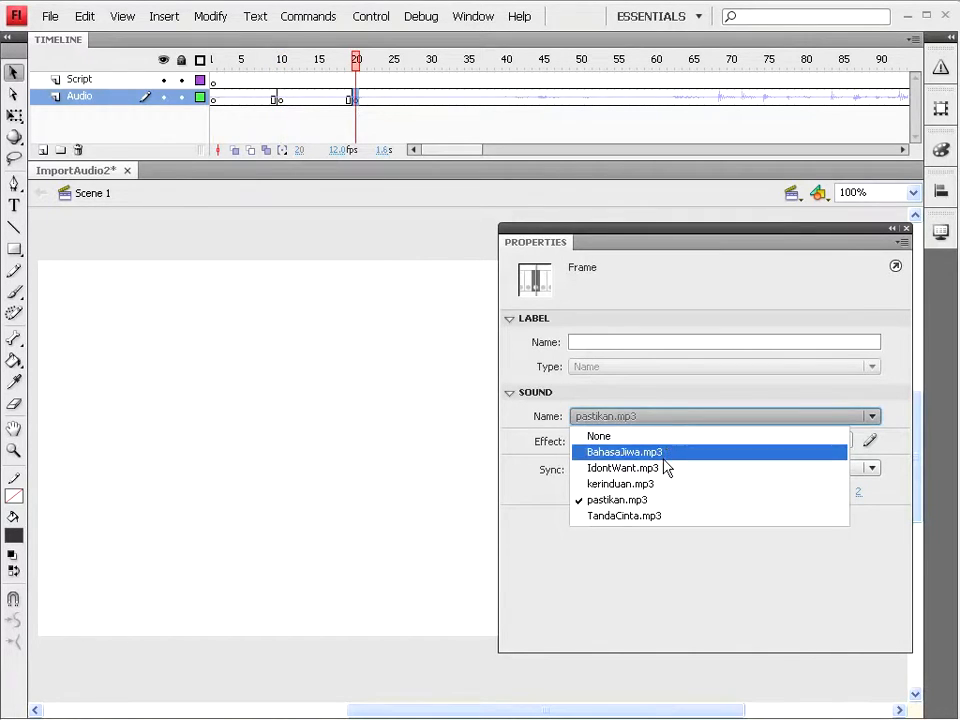
left_click(664, 518)
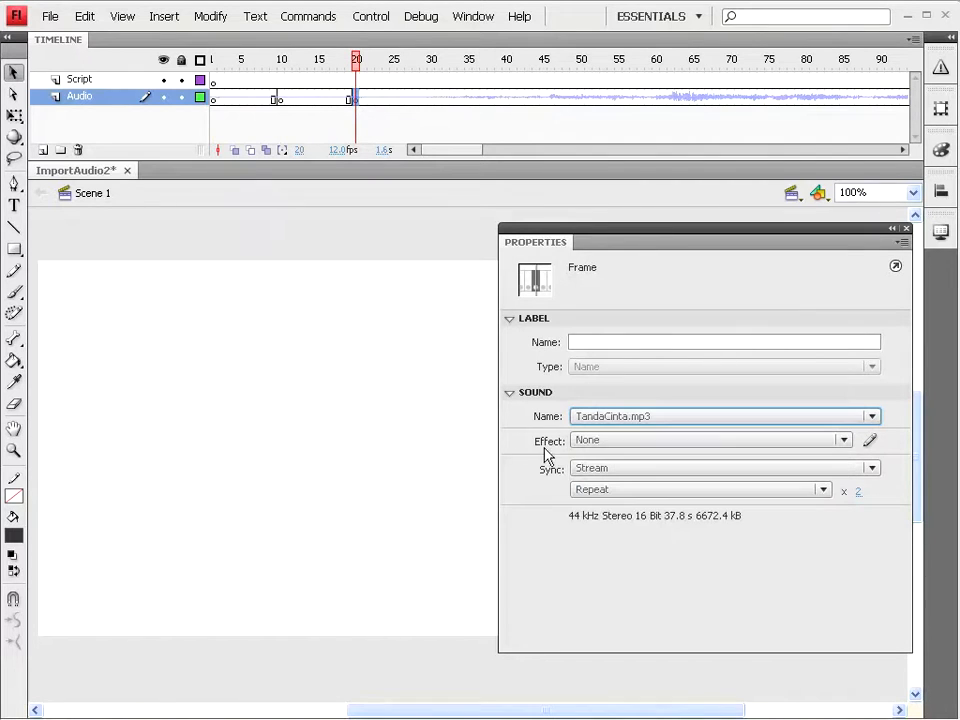
Insert a keyframe at frame 30 of the Audio layer and assign the sound kerinduan.mp3 to it
left_click(433, 99)
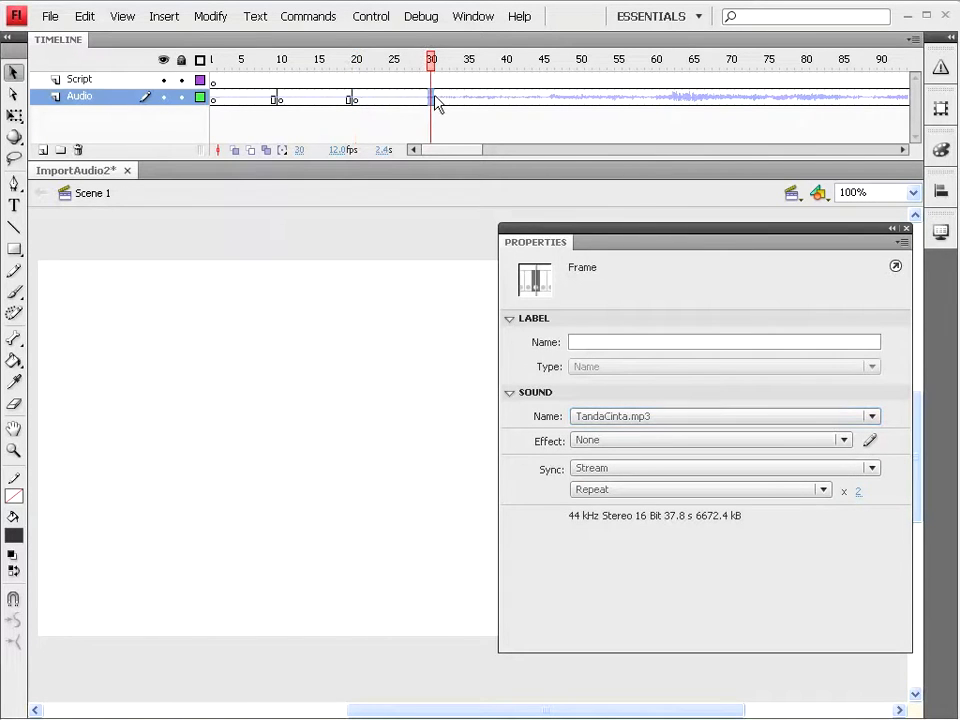
right_click(434, 100)
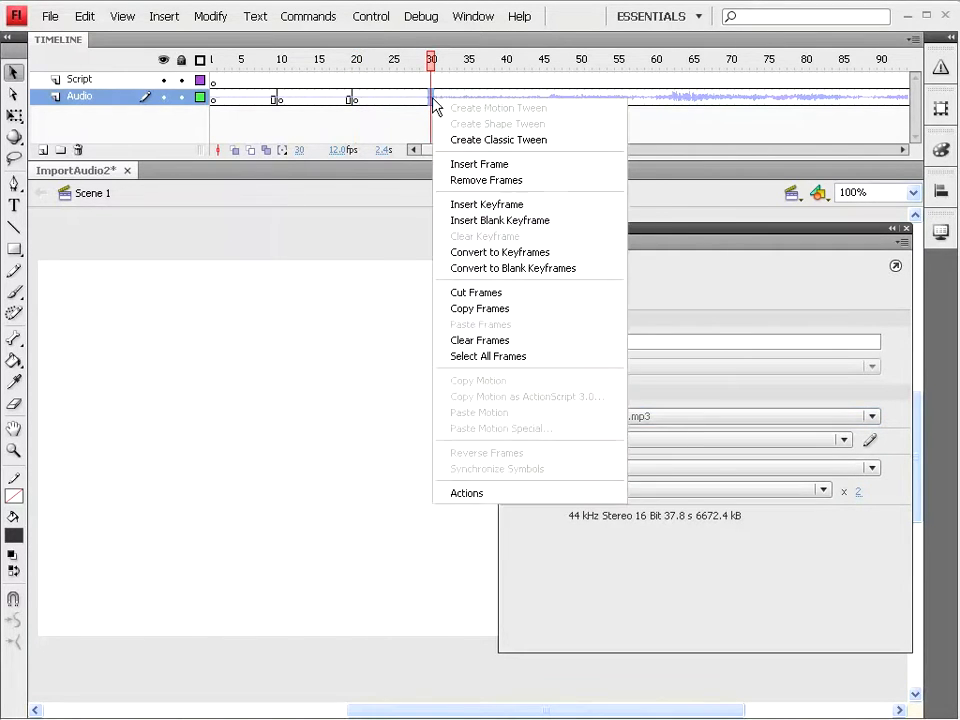
left_click(486, 205)
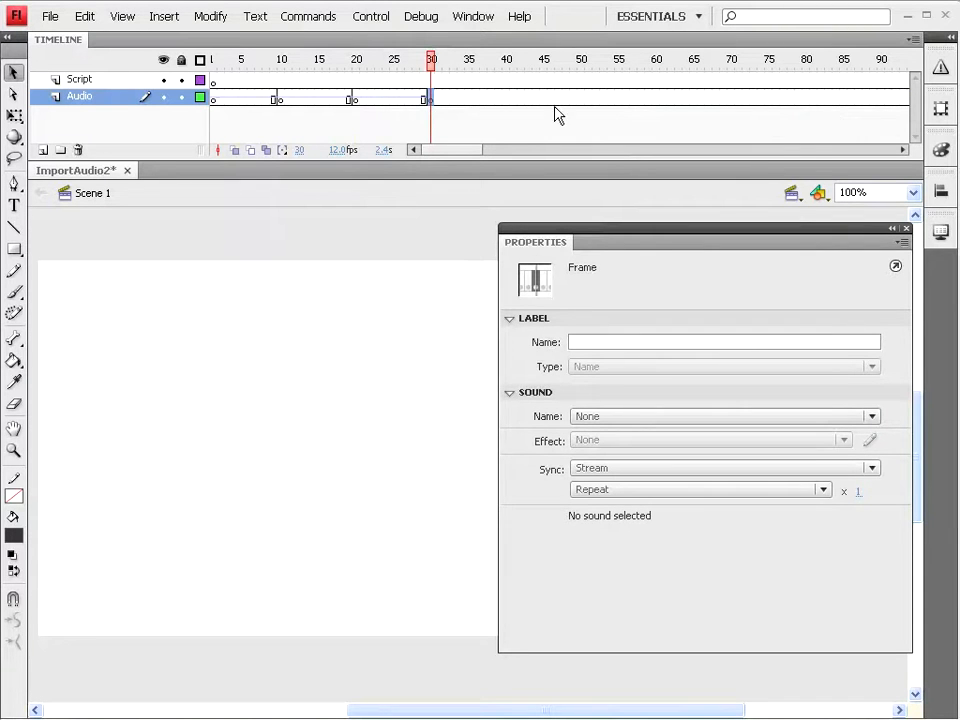
left_click(700, 416)
left_click(676, 484)
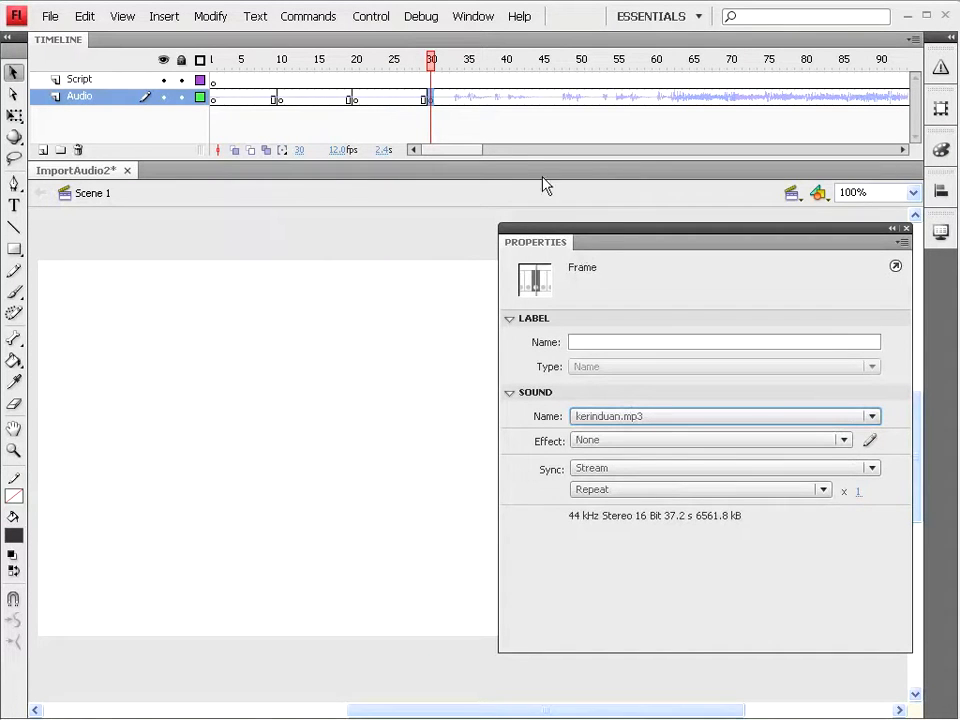
Insert a keyframe at frame 40 of the Audio layer and assign the sound IdontWant.mp3 to it
left_click(507, 97)
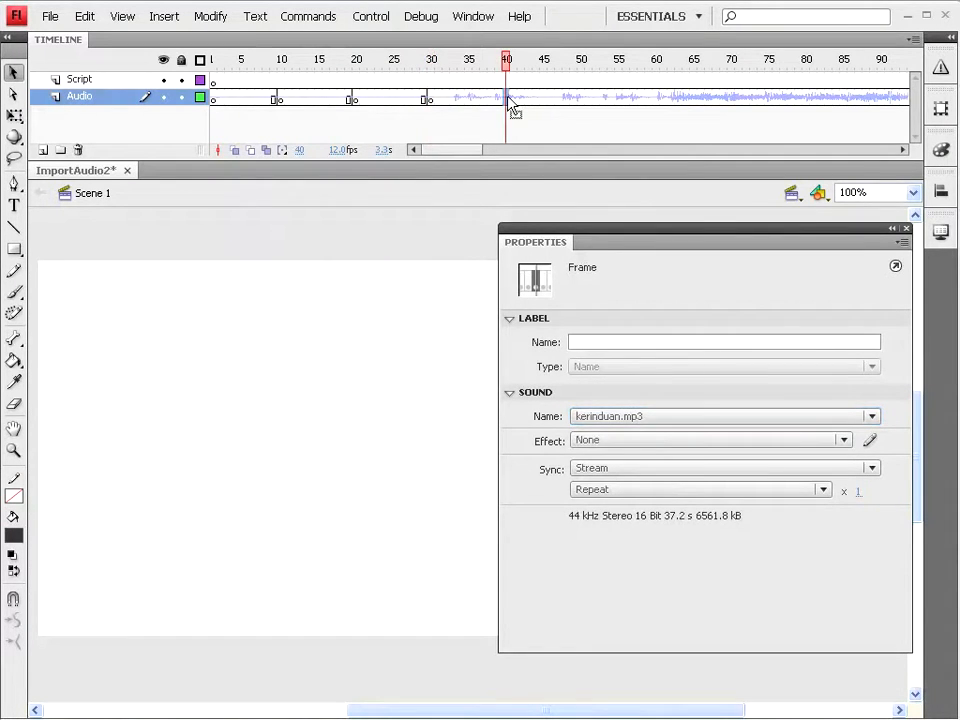
right_click(508, 97)
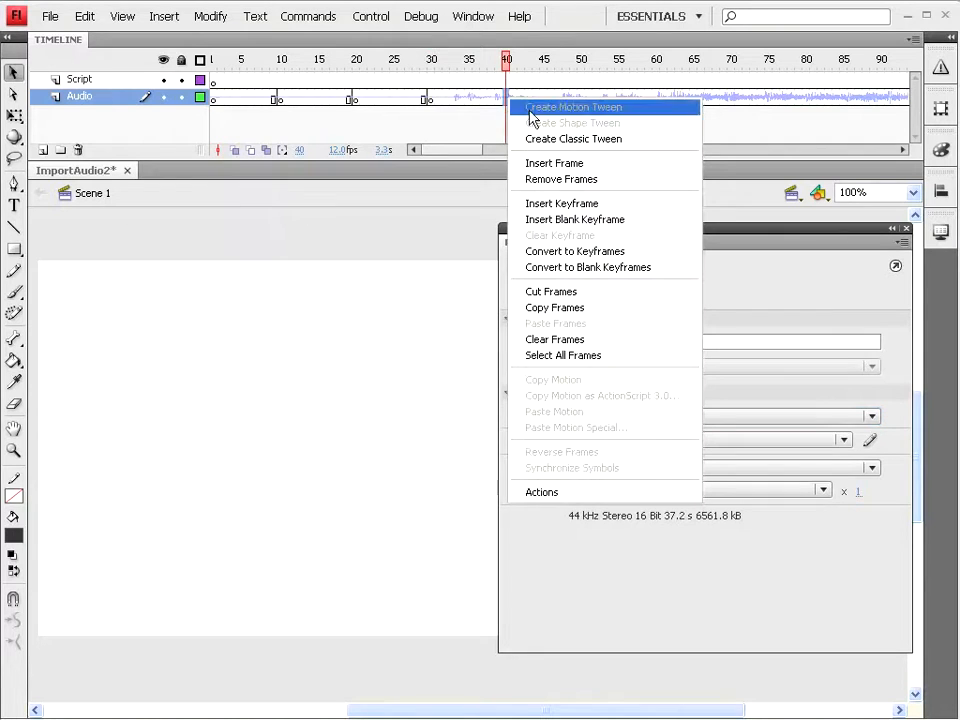
left_click(553, 205)
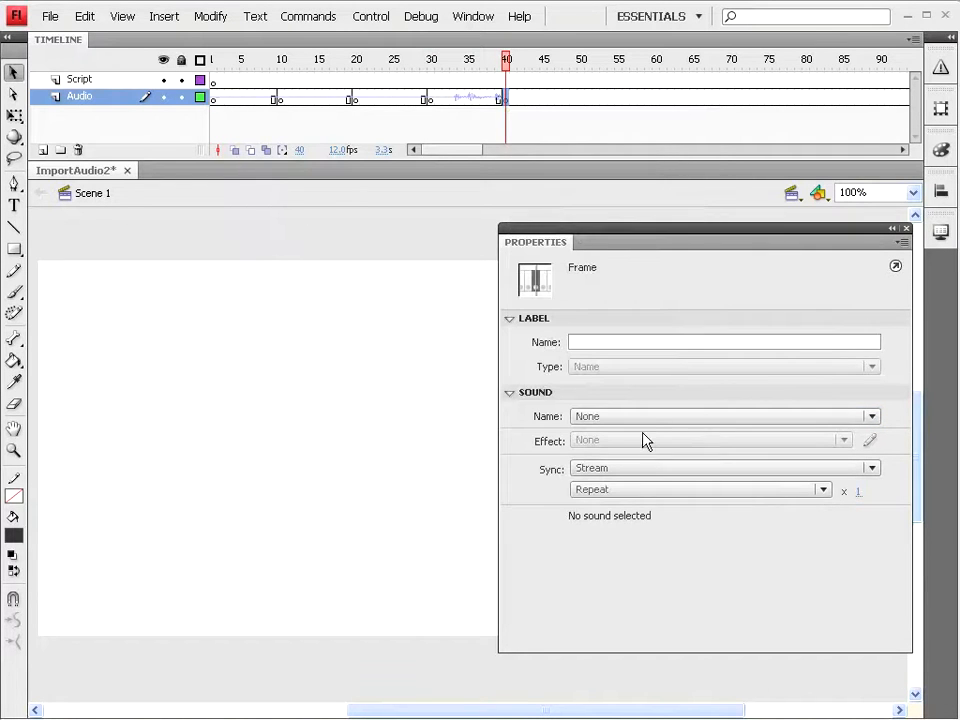
left_click(649, 418)
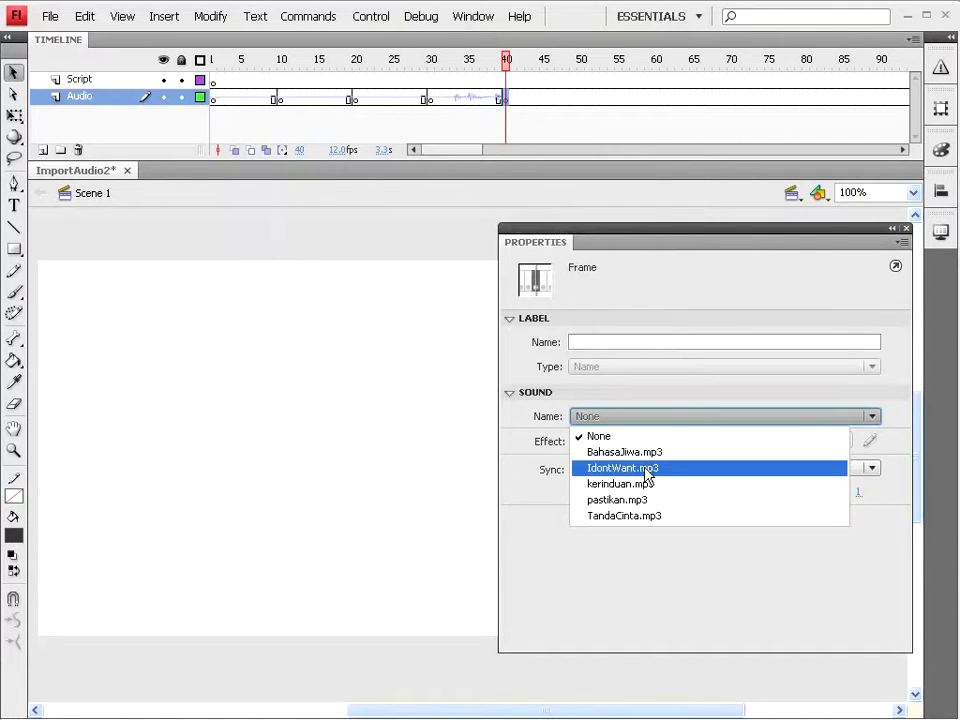
left_click(647, 470)
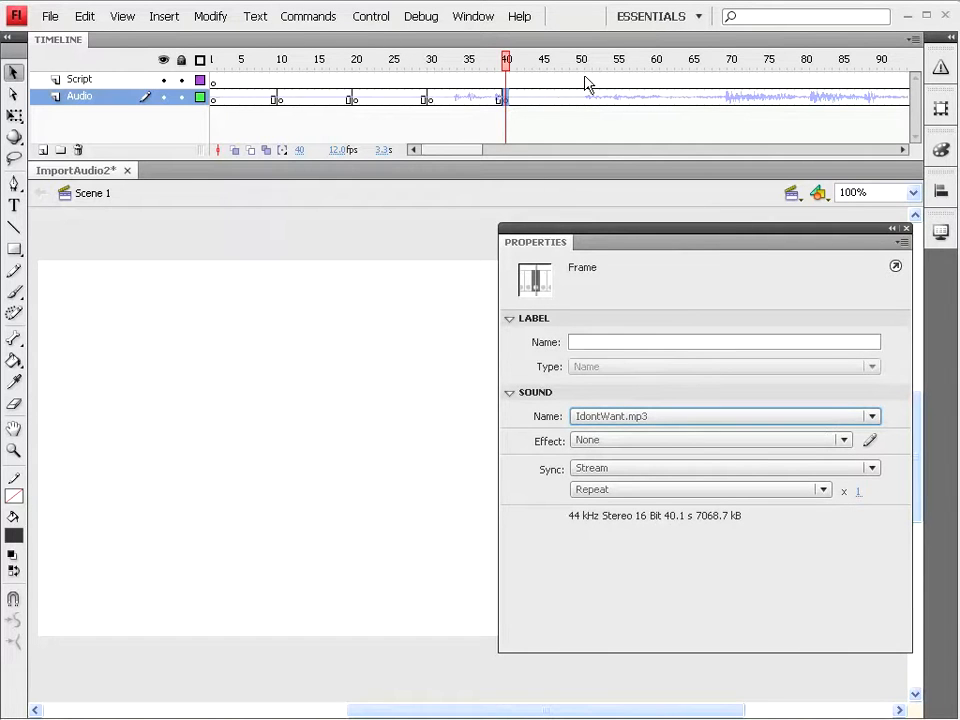
Remove all frames from frame 50 onward on both the Script and Audio layers
left_click_drag(582, 84, 626, 100)
right_click(399, 88)
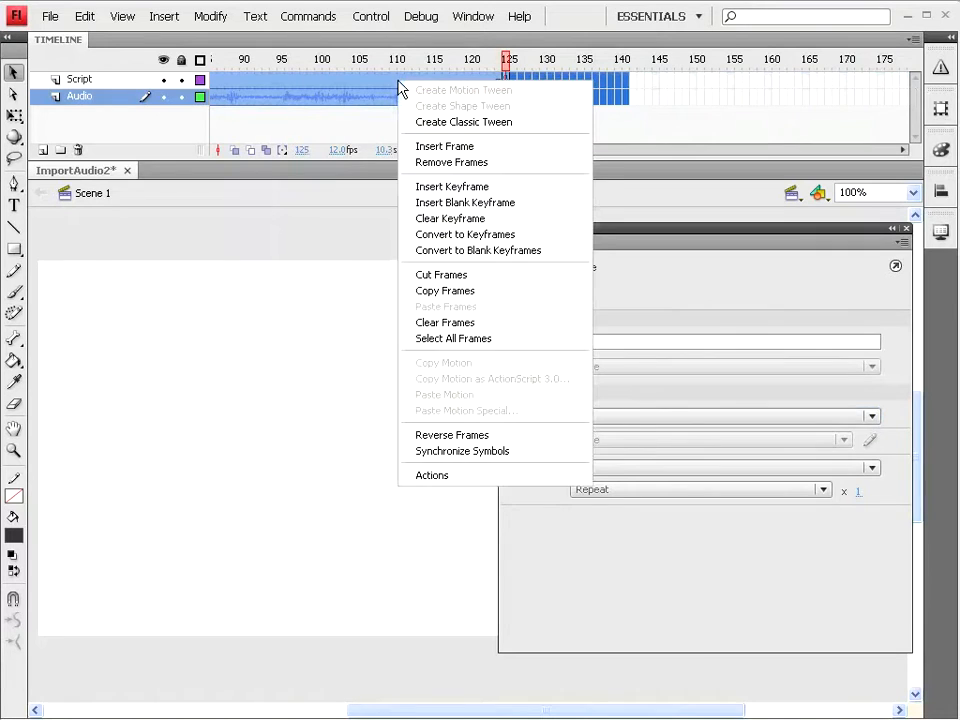
left_click(474, 162)
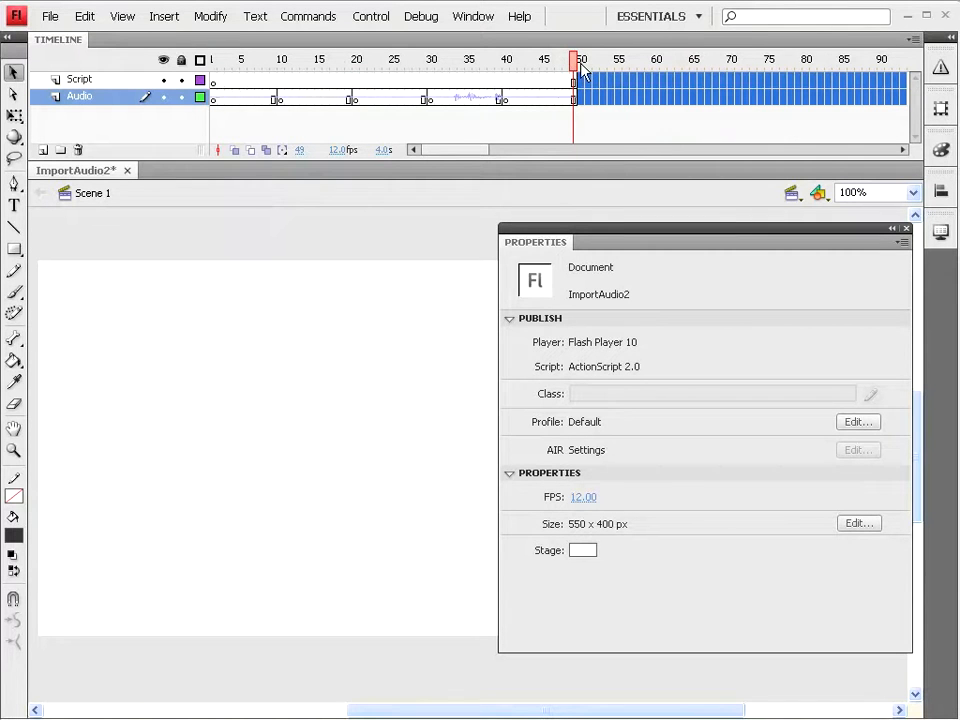
Set the sound sync to Event for the Audio keyframes at frames 40 and 30
left_click(506, 100)
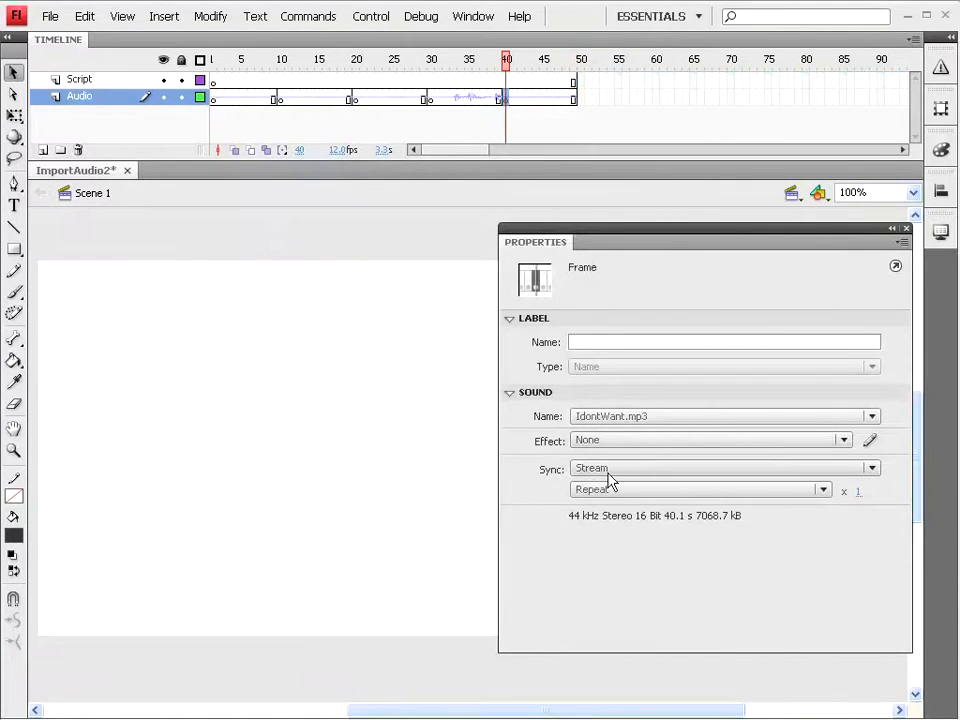
left_click(664, 470)
left_click(663, 488)
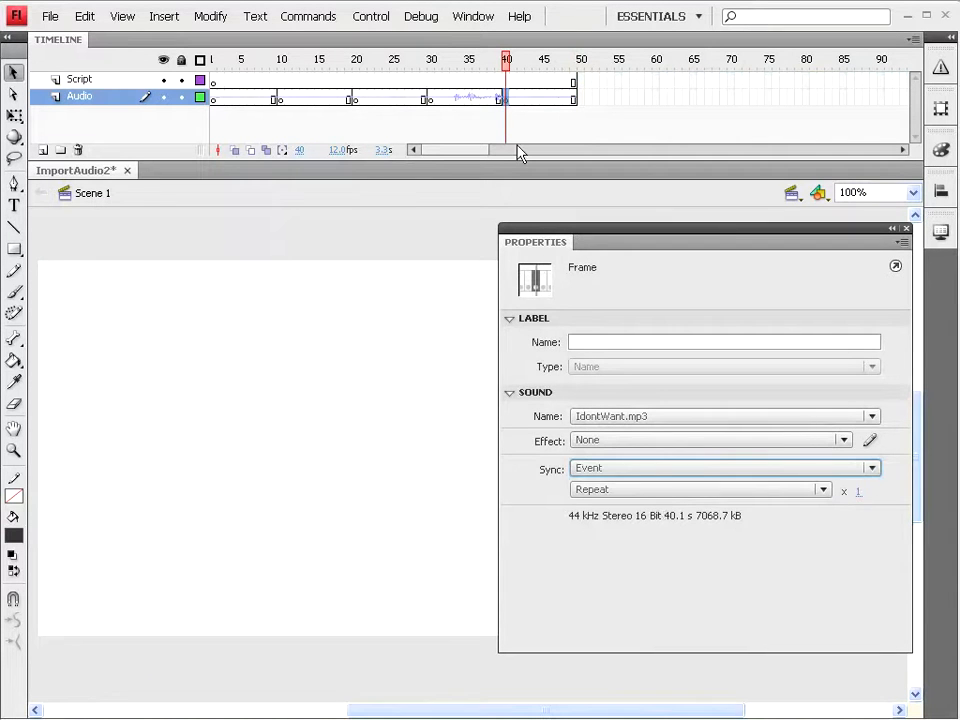
left_click(433, 100)
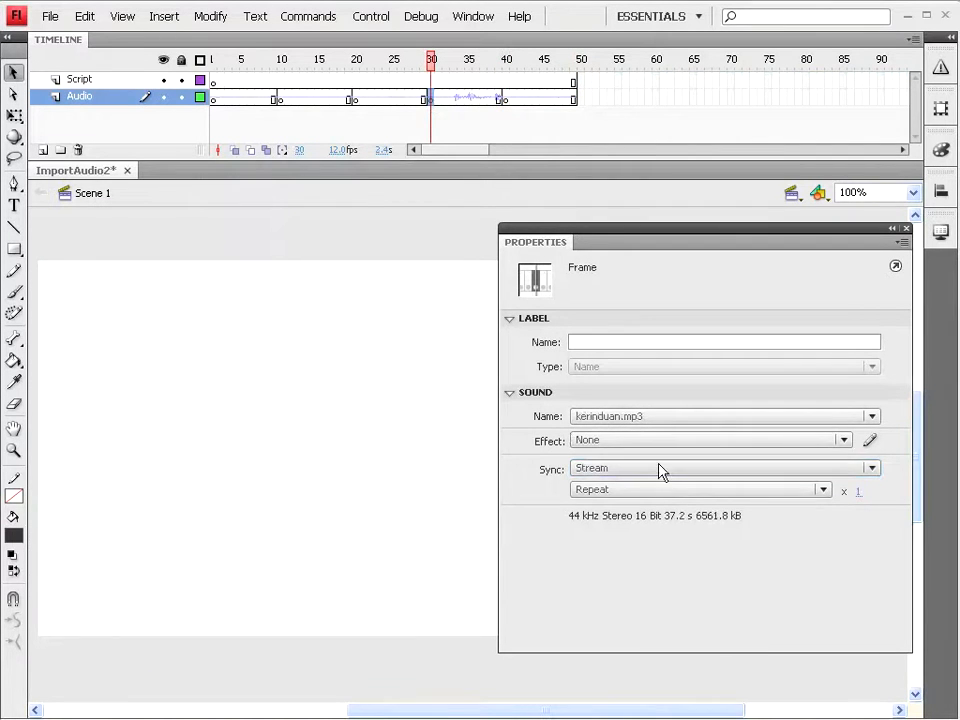
left_click(660, 470)
left_click(663, 489)
Set the sound sync to Event for the Audio keyframes at frames 20, 10 and 1
left_click(357, 99)
left_click(700, 470)
left_click(665, 487)
left_click(280, 100)
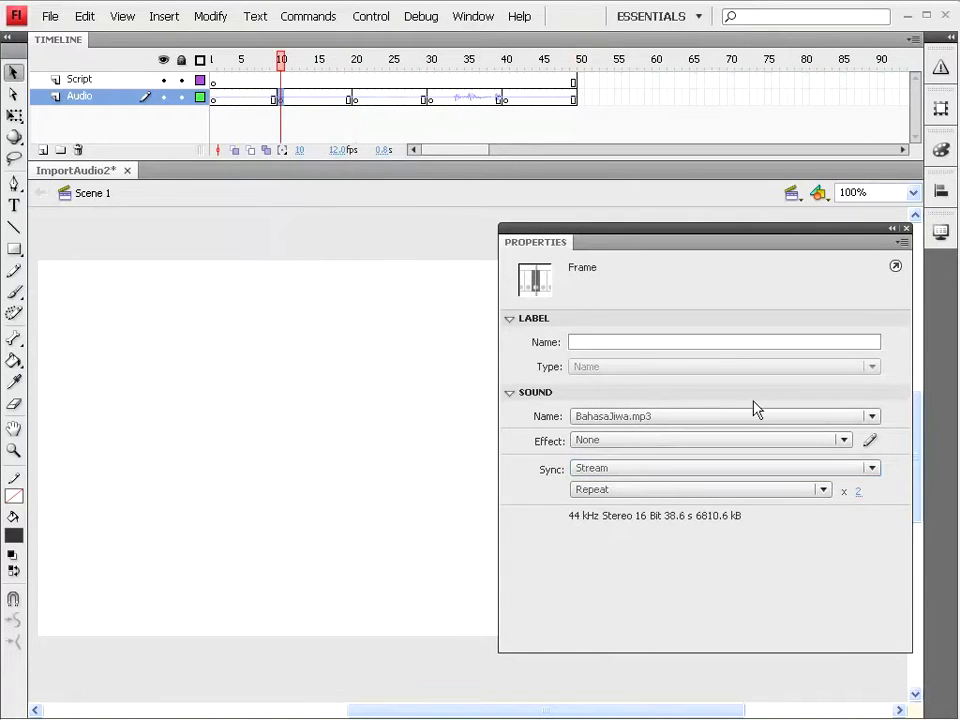
left_click(666, 467)
left_click(658, 487)
left_click(214, 100)
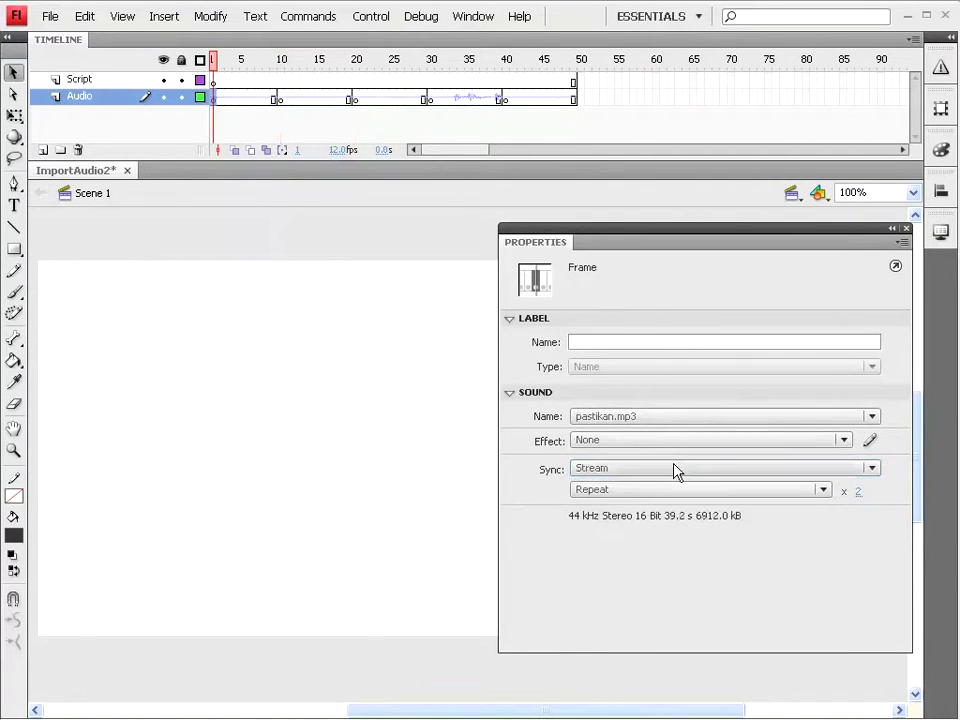
left_click(675, 469)
left_click(668, 490)
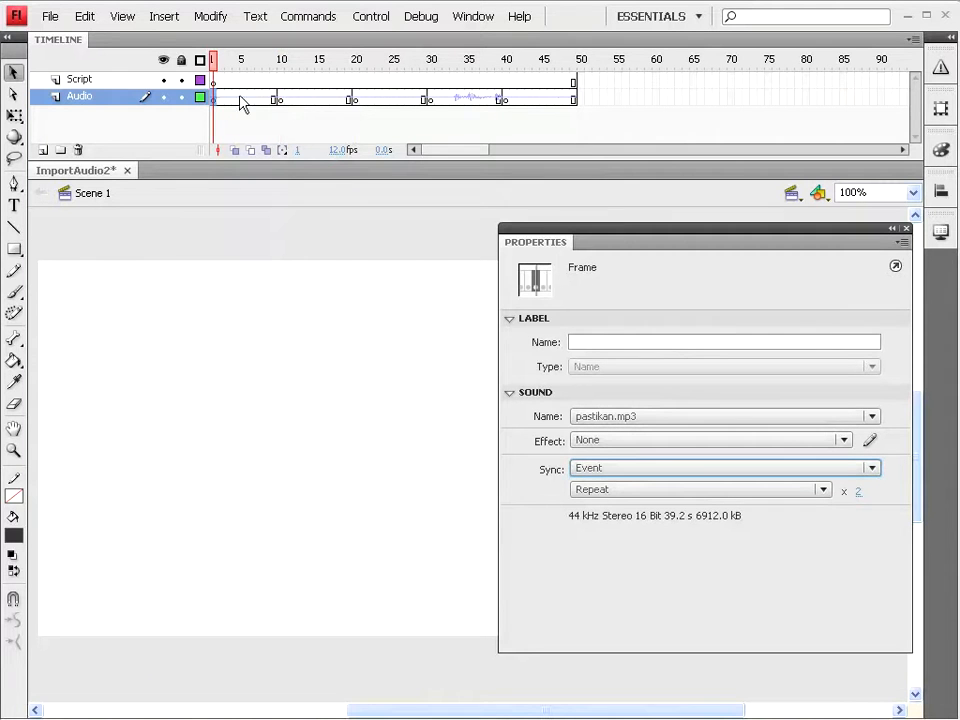
Add the action stop(); to frame 1 of the Script layer and move the script editor aside
left_click(213, 81)
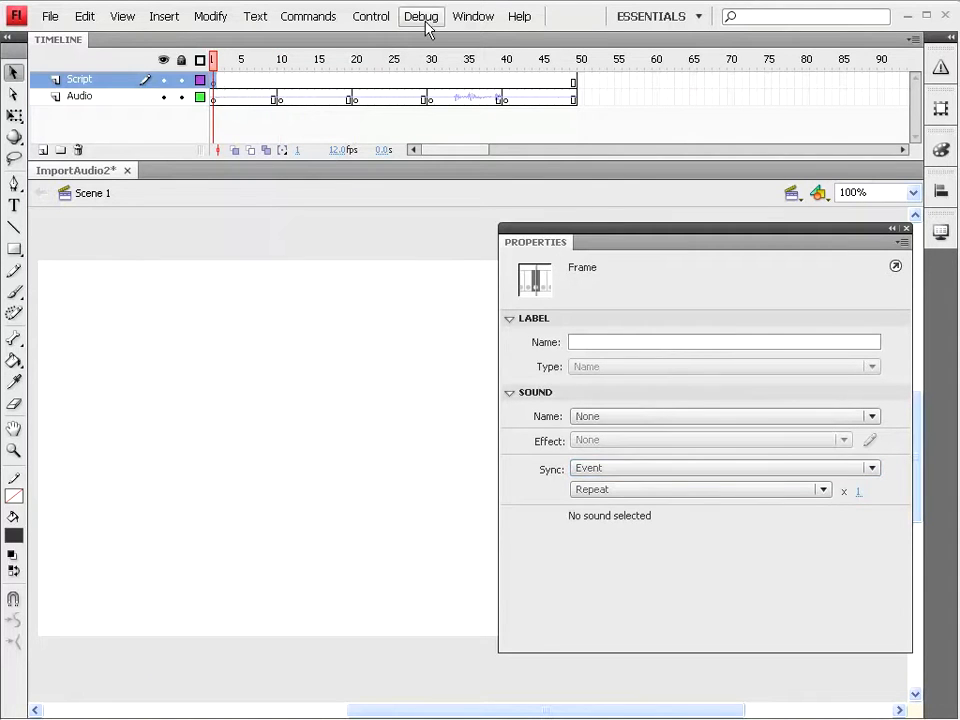
left_click(476, 16)
left_click(510, 197)
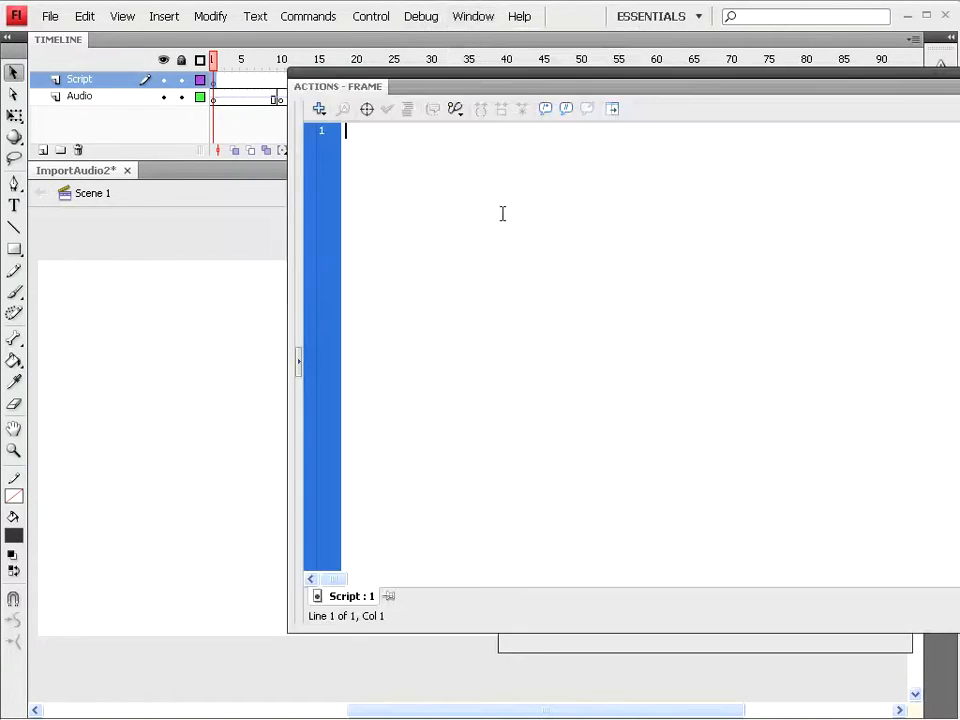
left_click(320, 110)
left_click(330, 131)
mouse_move(486, 133)
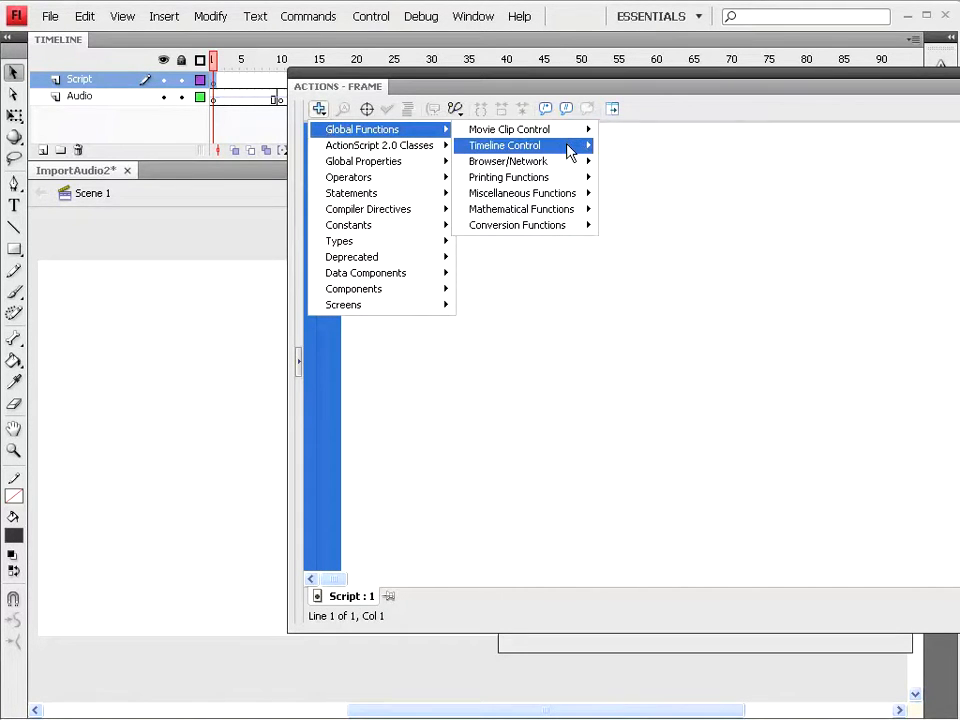
mouse_move(570, 150)
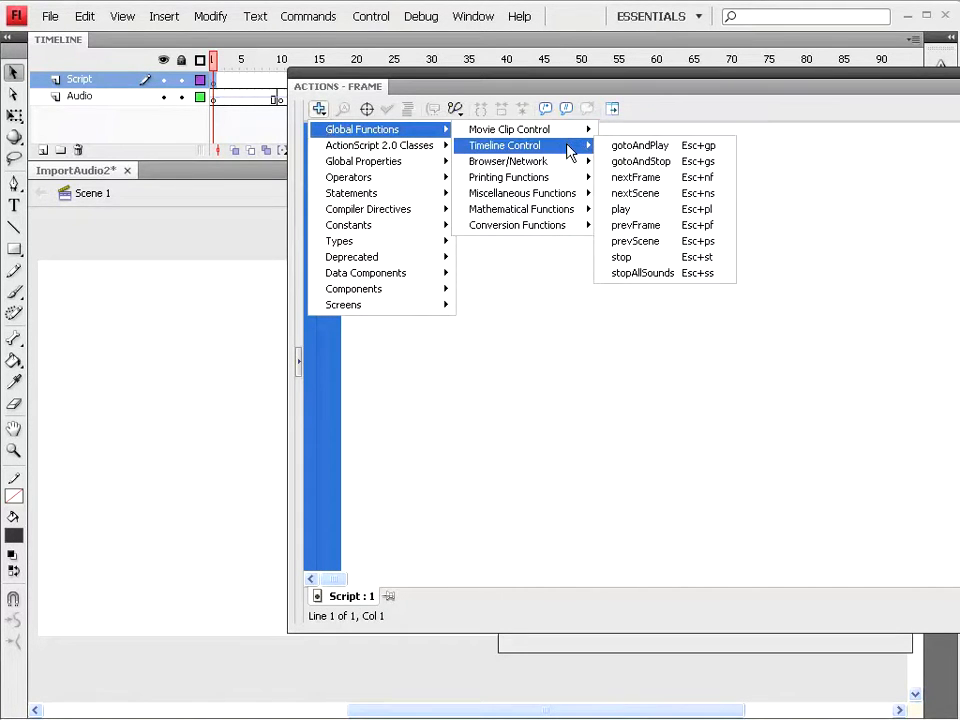
left_click(657, 258)
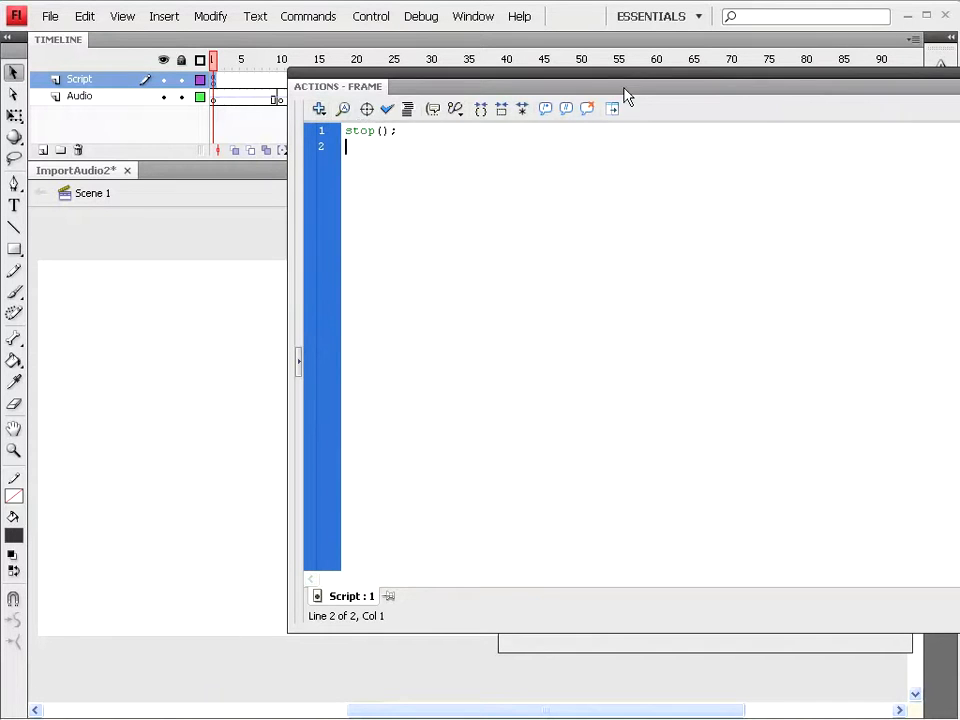
key("F9")
key("F9")
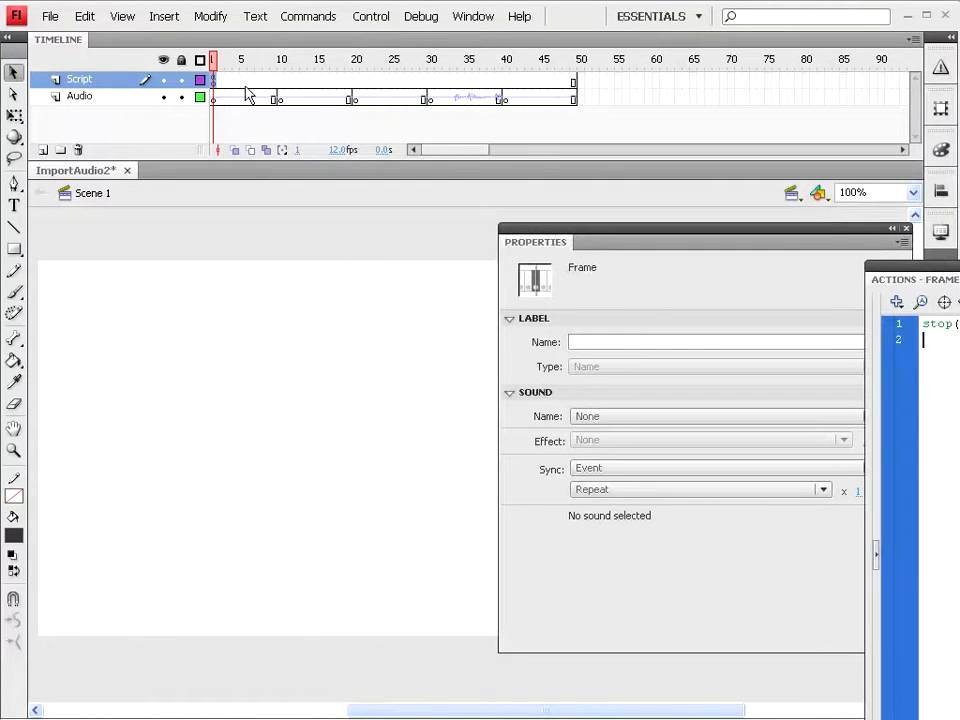
Test the movie with the stop action on frame 1 and move the preview window clear of its position
left_click(371, 16)
left_click(398, 135)
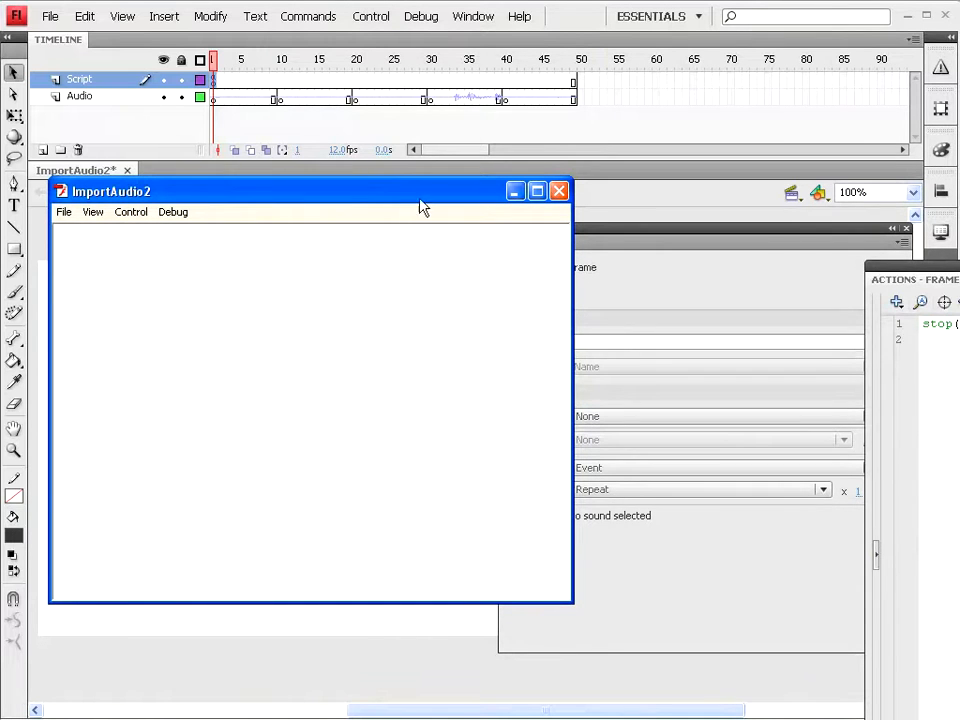
left_click_drag(299, 198, 322, 167)
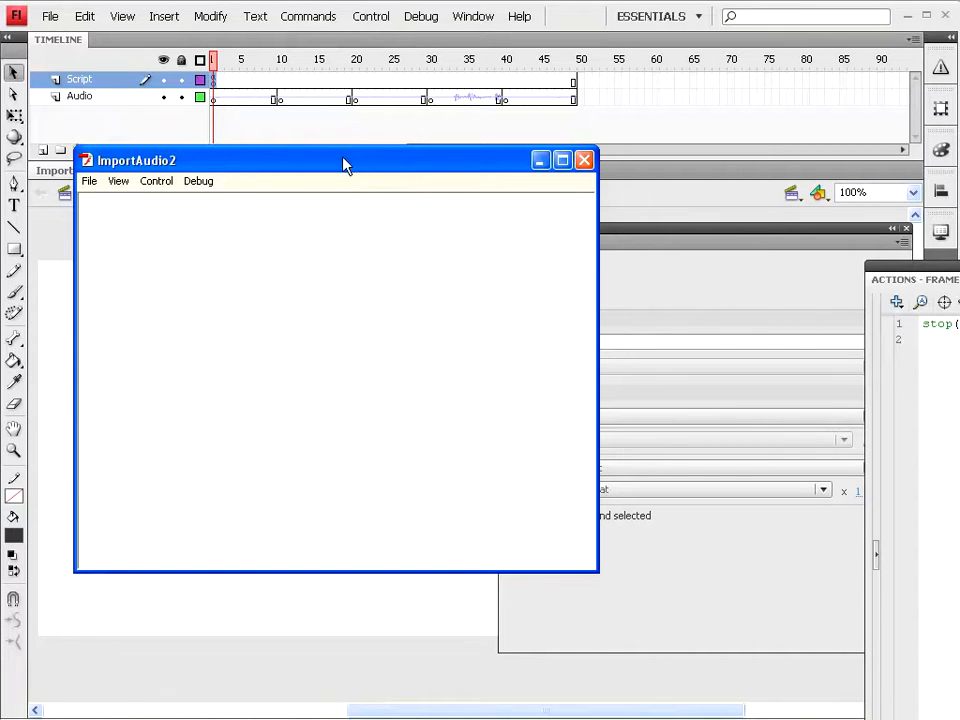
Close the movie preview and insert a keyframe at frame 10 of the Script layer with the action stop();
left_click(584, 160)
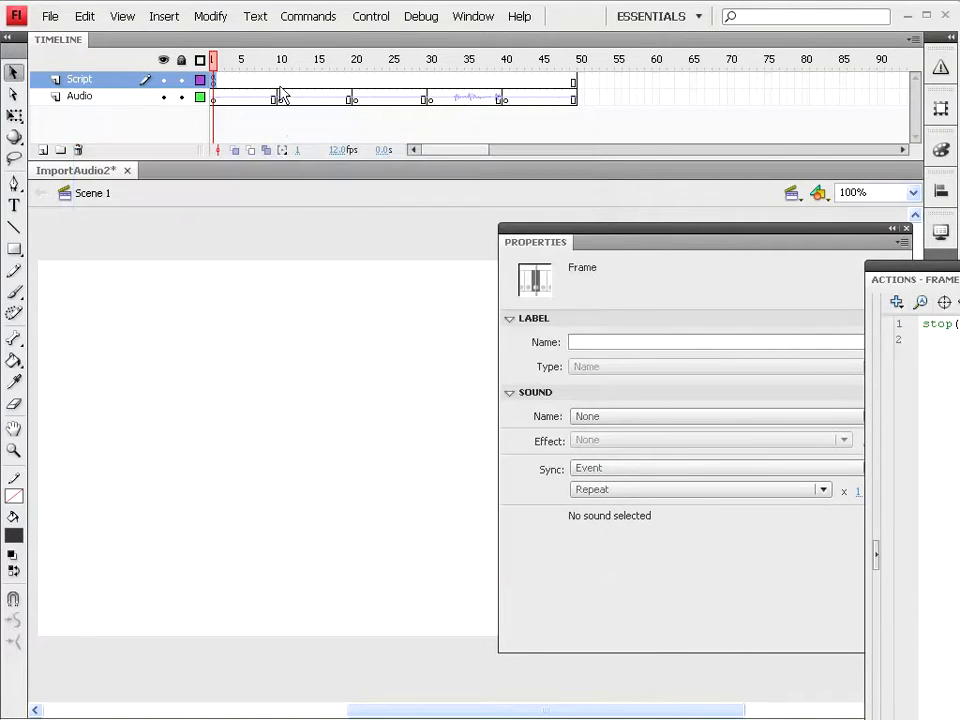
left_click(281, 81)
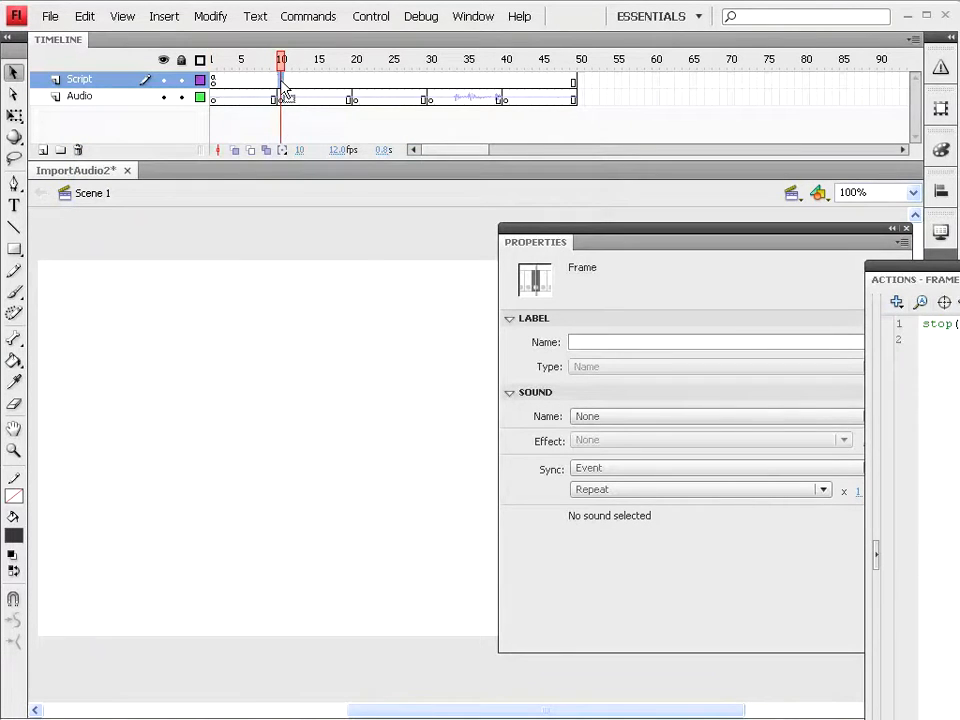
right_click(284, 90)
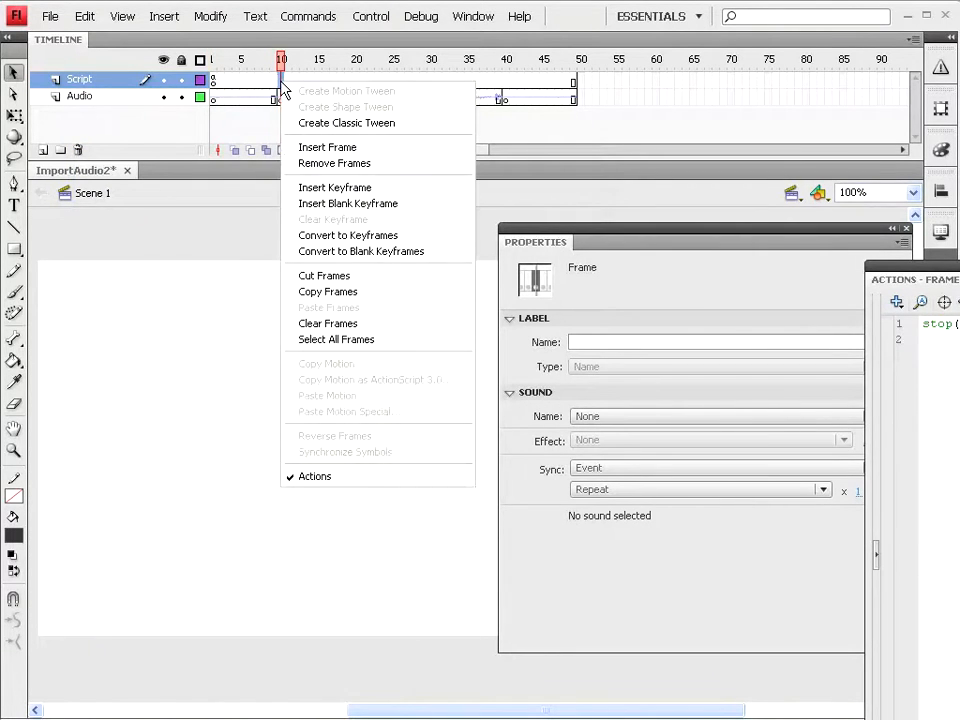
left_click(317, 188)
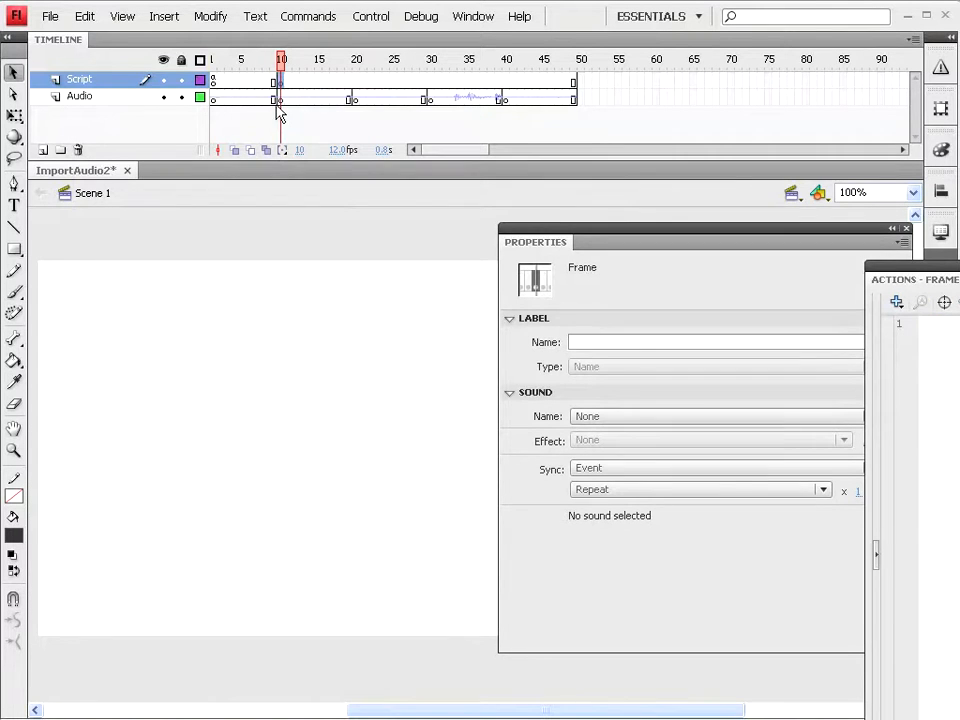
key("F9")
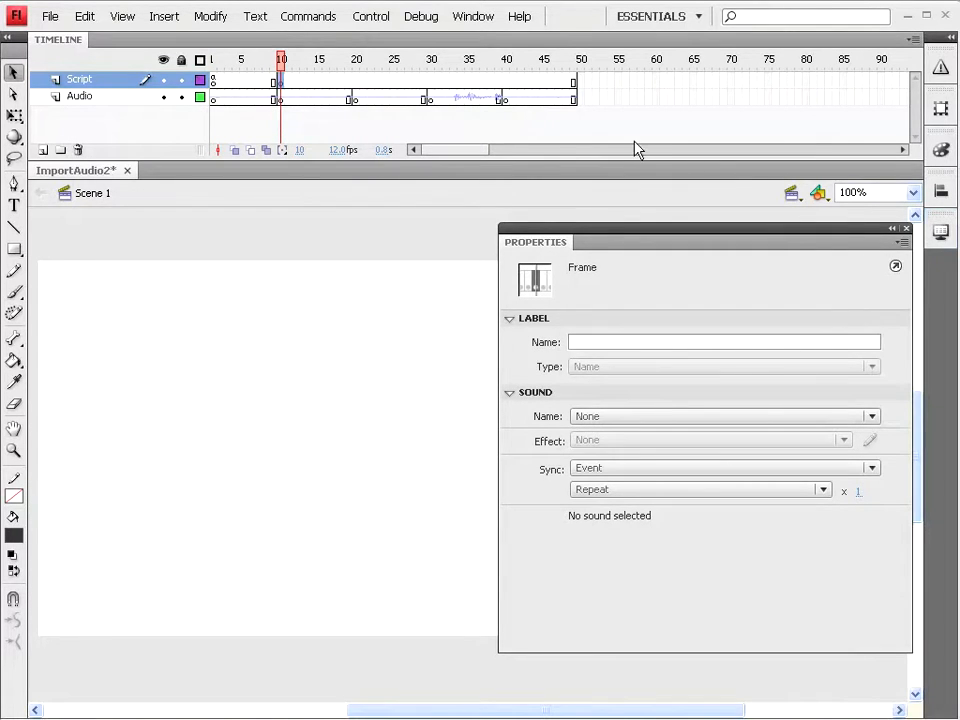
key("F9")
left_click(208, 164)
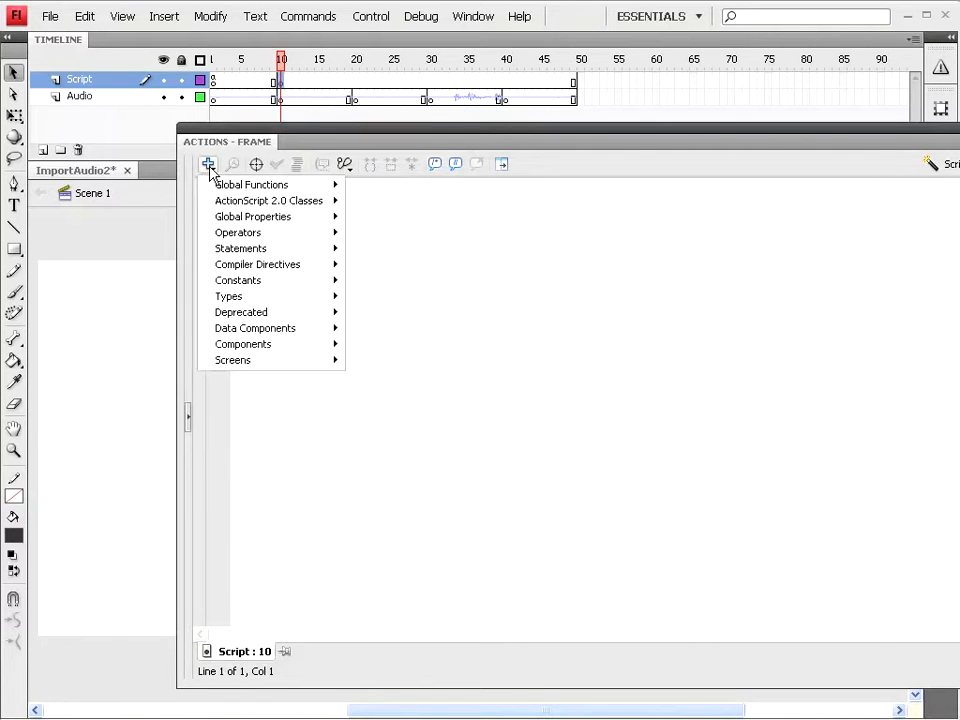
mouse_move(228, 188)
mouse_move(400, 202)
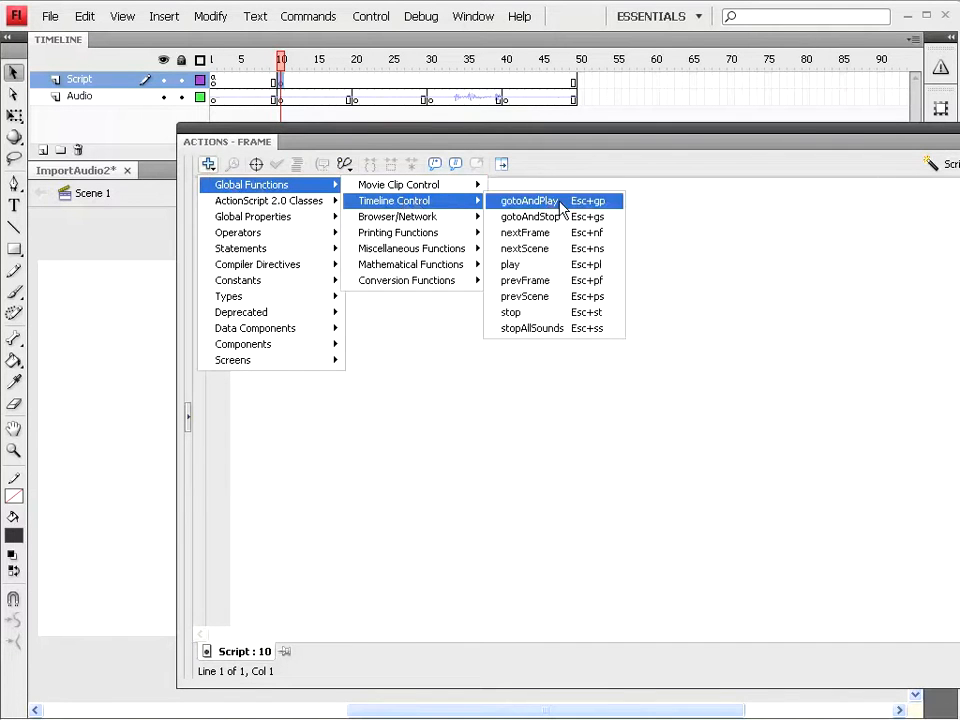
left_click(546, 316)
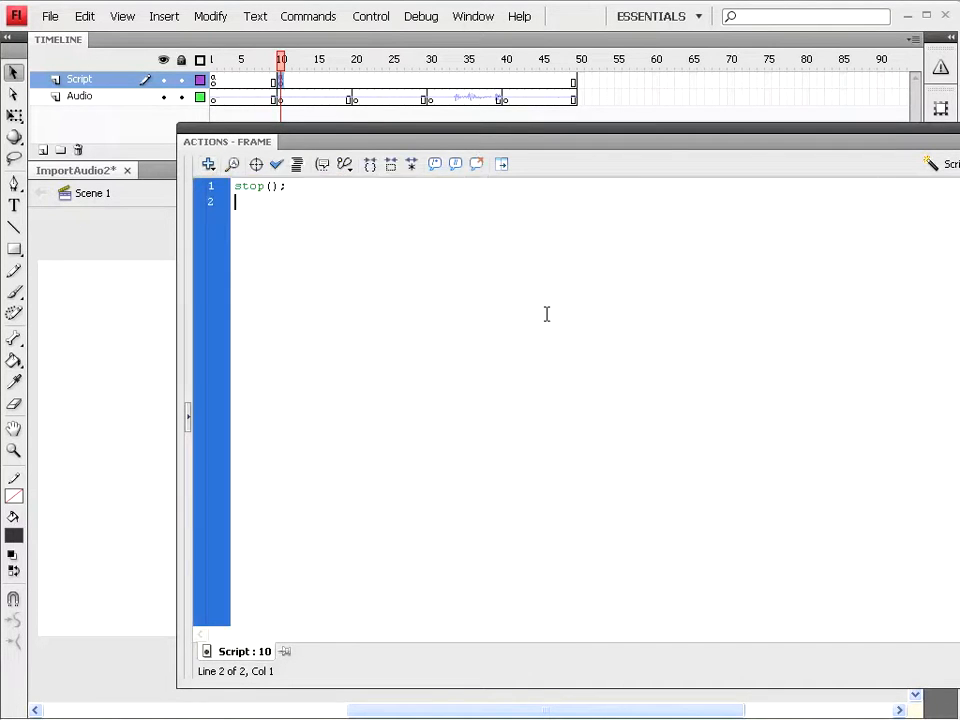
Insert a keyframe at frame 20 of the Script layer and give it the action stop();
right_click(356, 81)
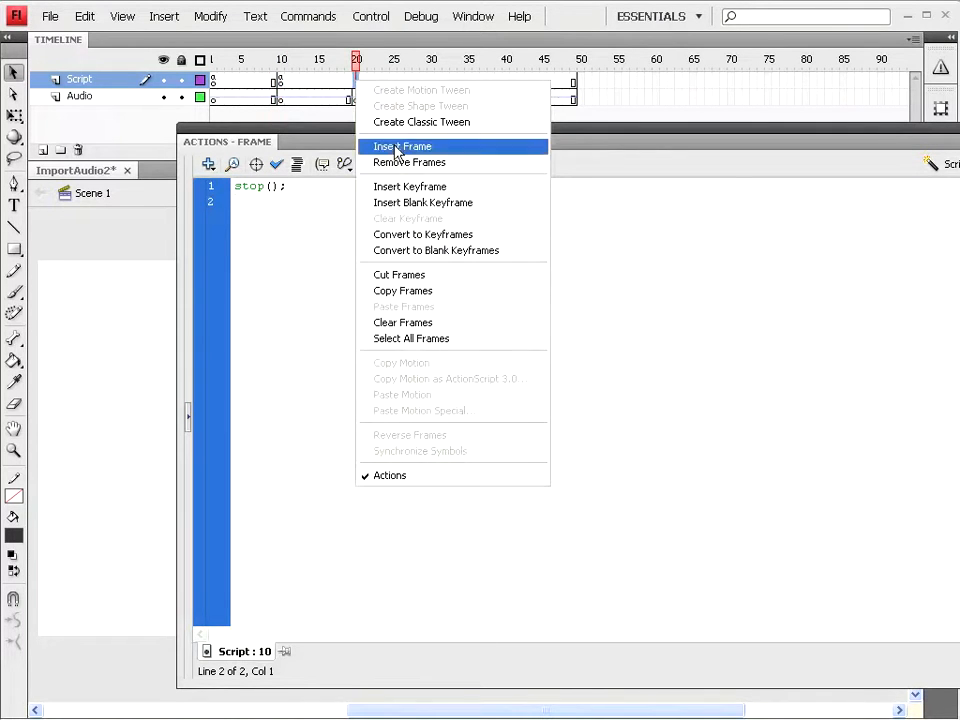
left_click(394, 185)
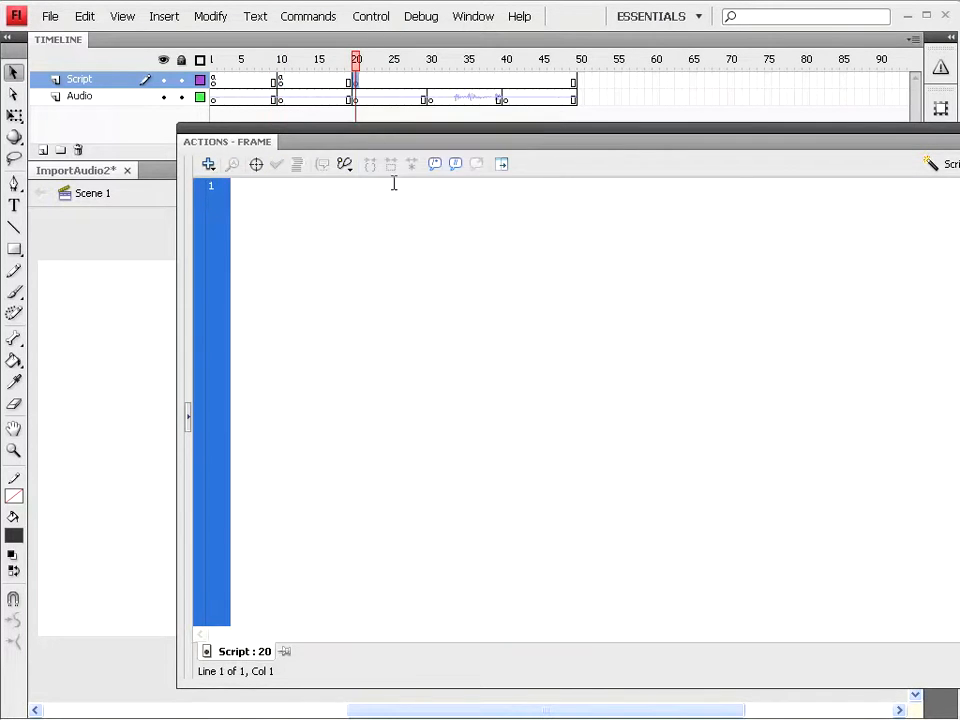
left_click(208, 164)
mouse_move(255, 185)
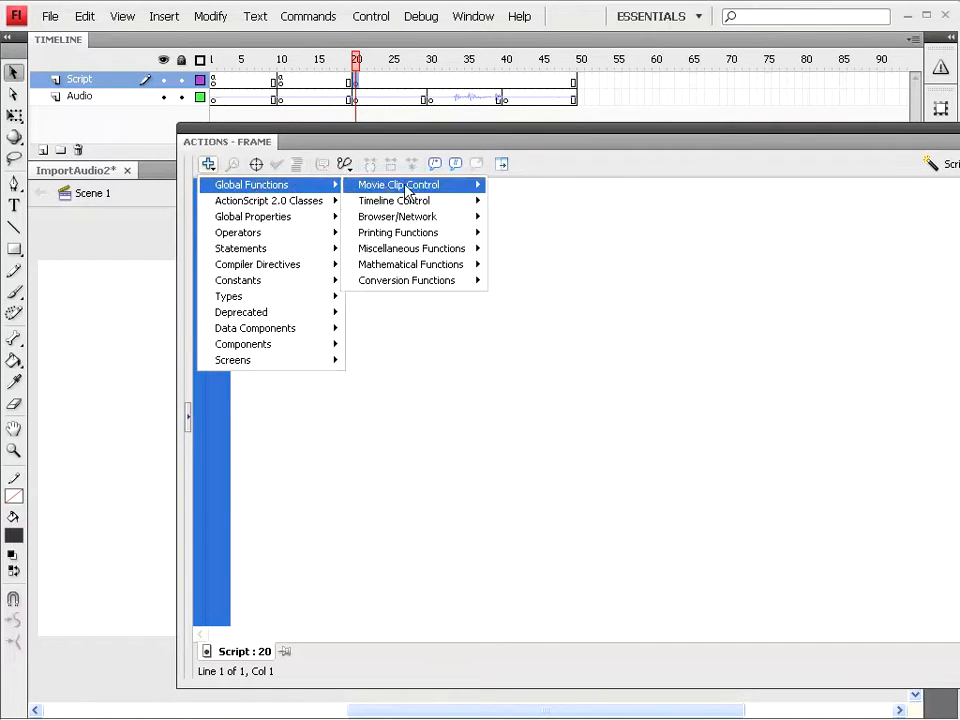
mouse_move(395, 201)
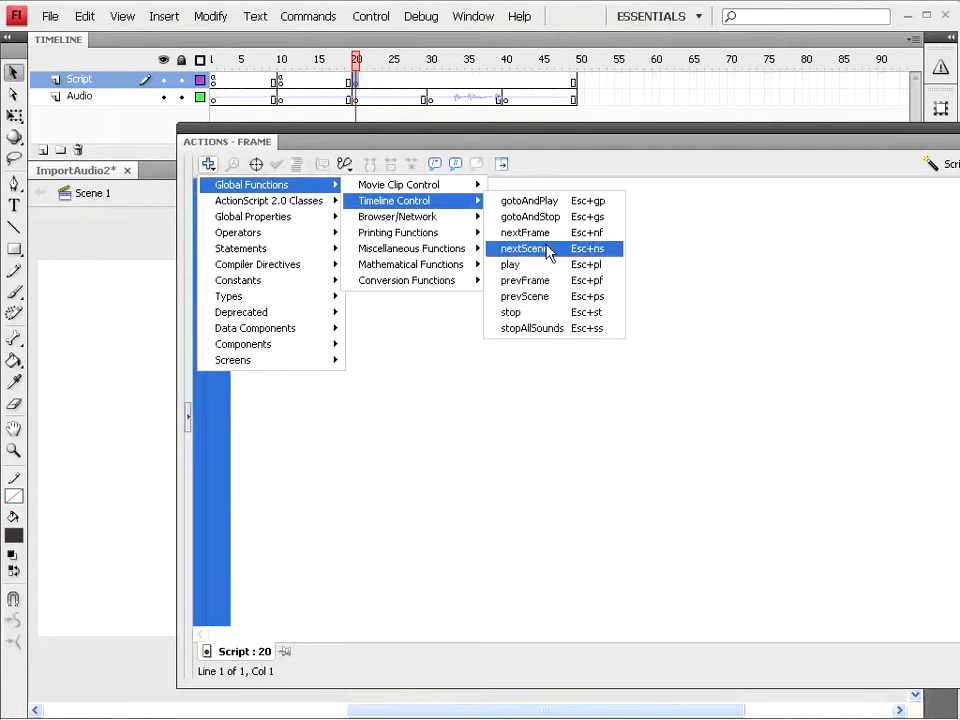
left_click(537, 313)
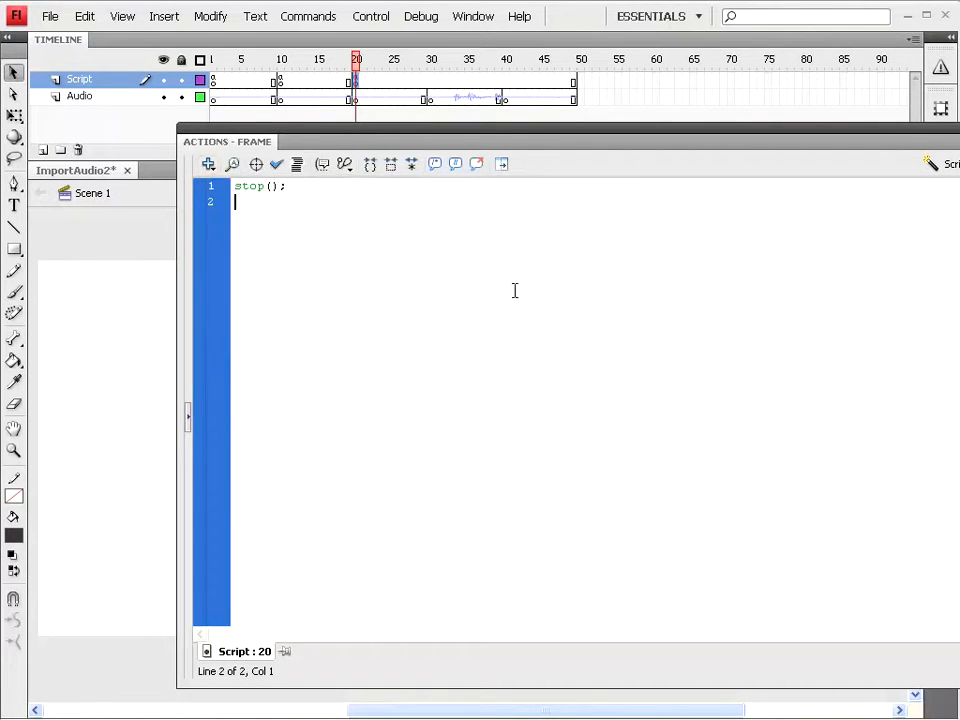
Insert a keyframe at frame 30 of the Script layer and give it the action stop();
right_click(431, 88)
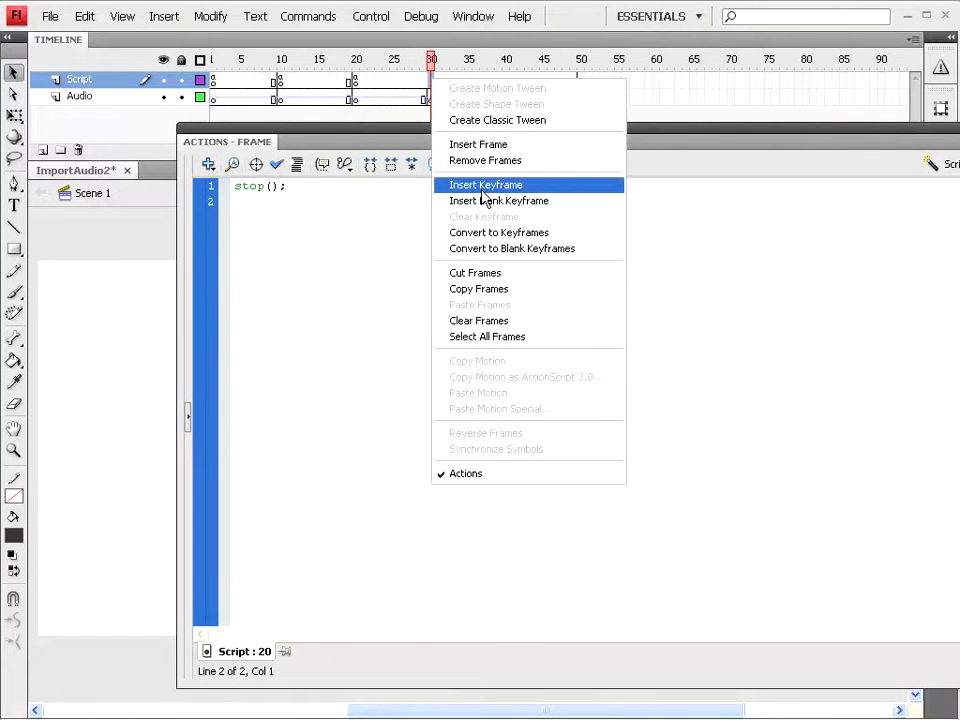
left_click(483, 188)
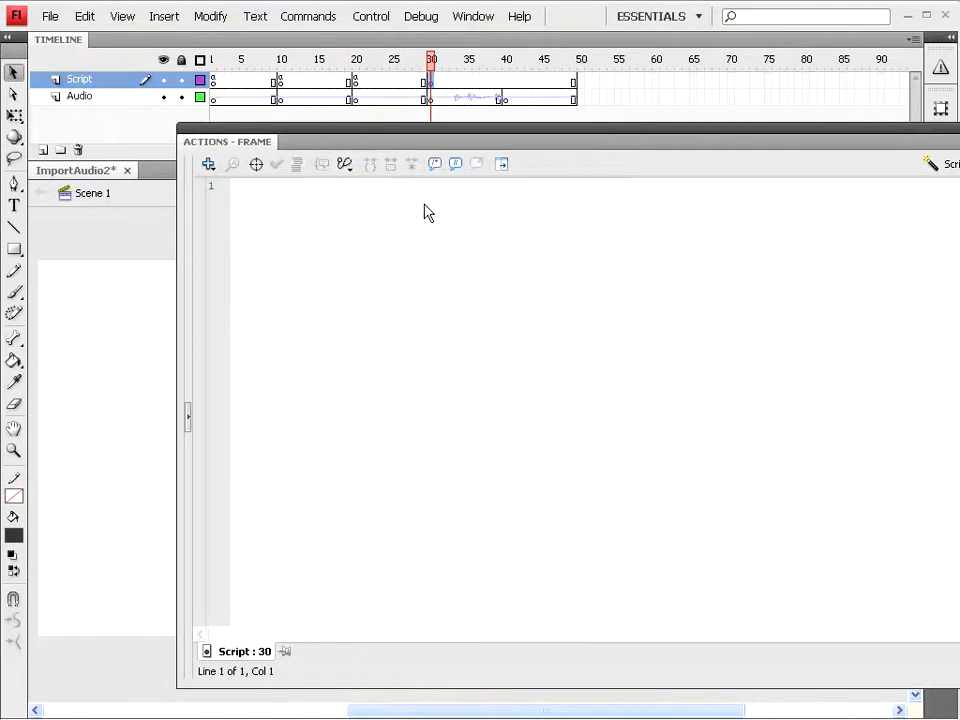
left_click(208, 164)
mouse_move(323, 190)
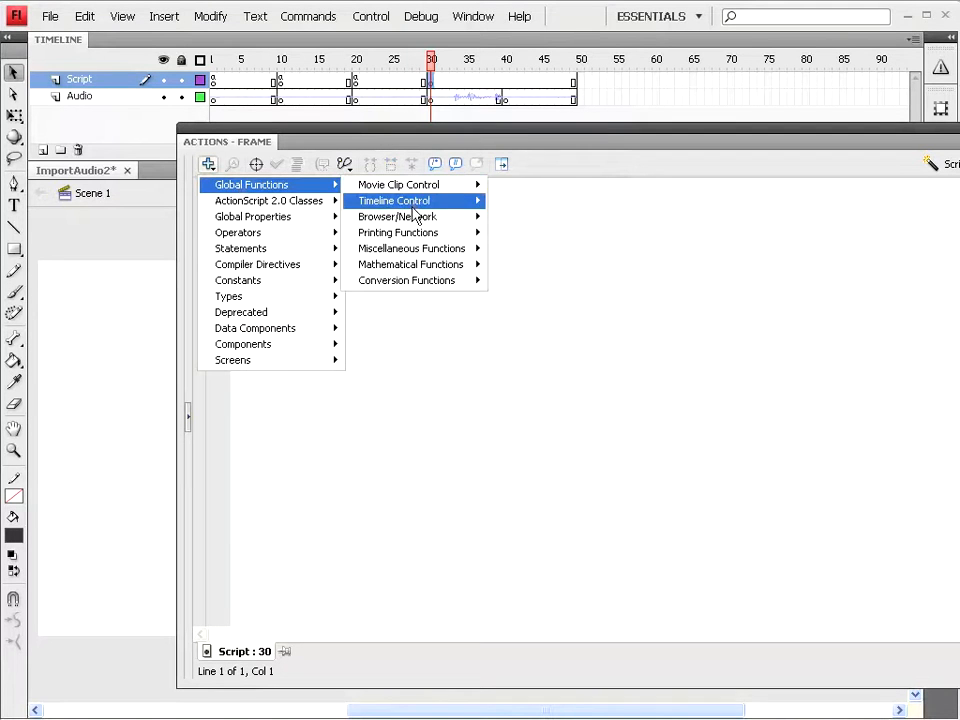
mouse_move(400, 200)
left_click(527, 312)
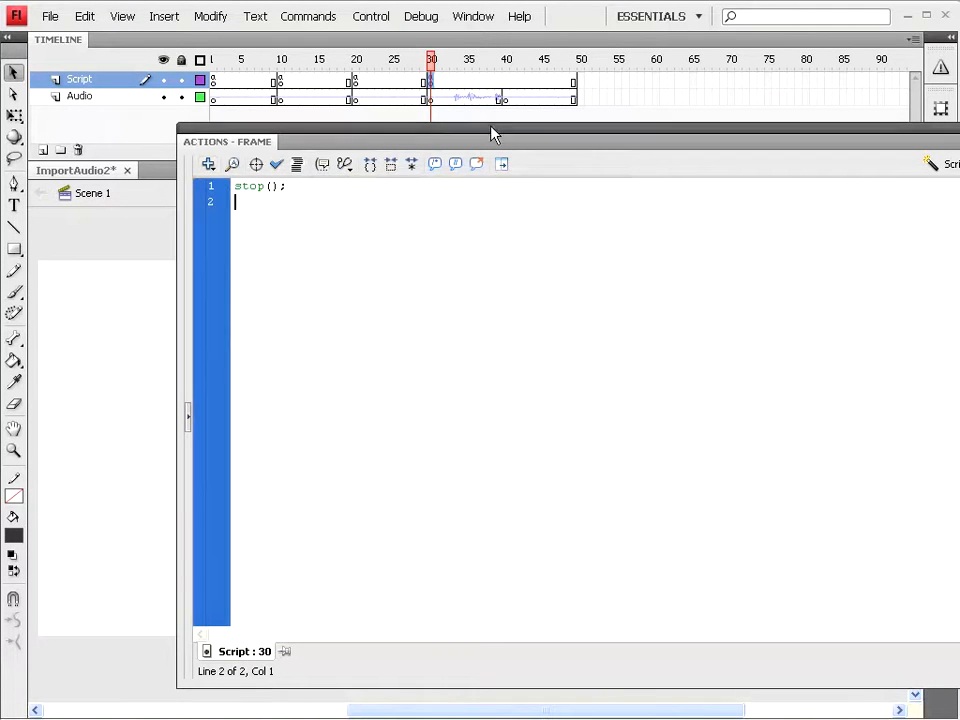
Insert a keyframe at frame 40 of the Script layer with the action stop(); and move the script editor aside
right_click(507, 80)
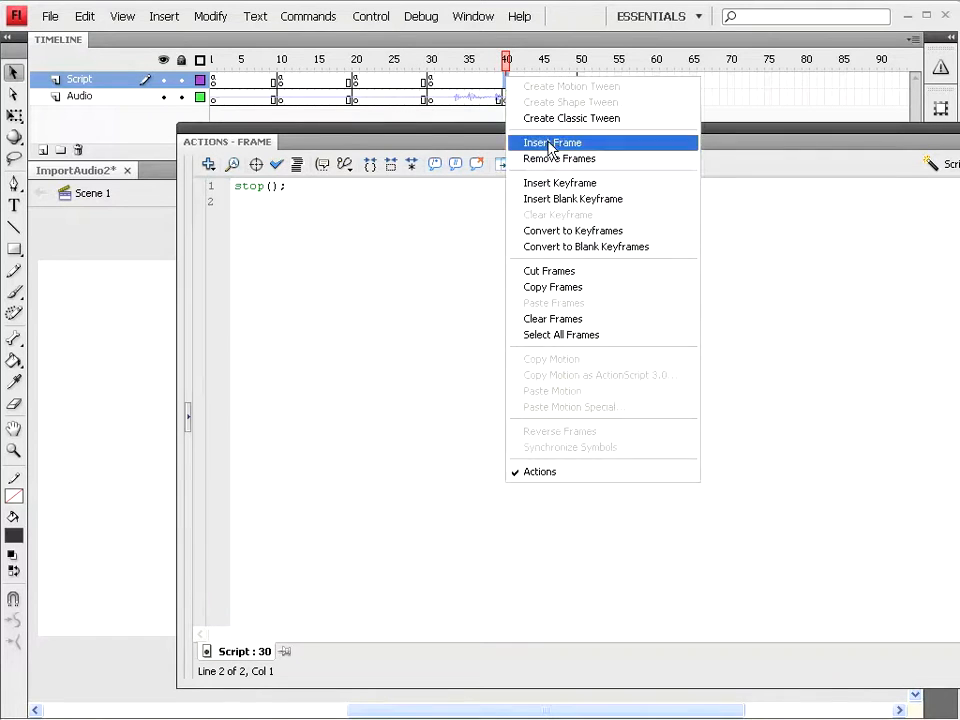
left_click(540, 183)
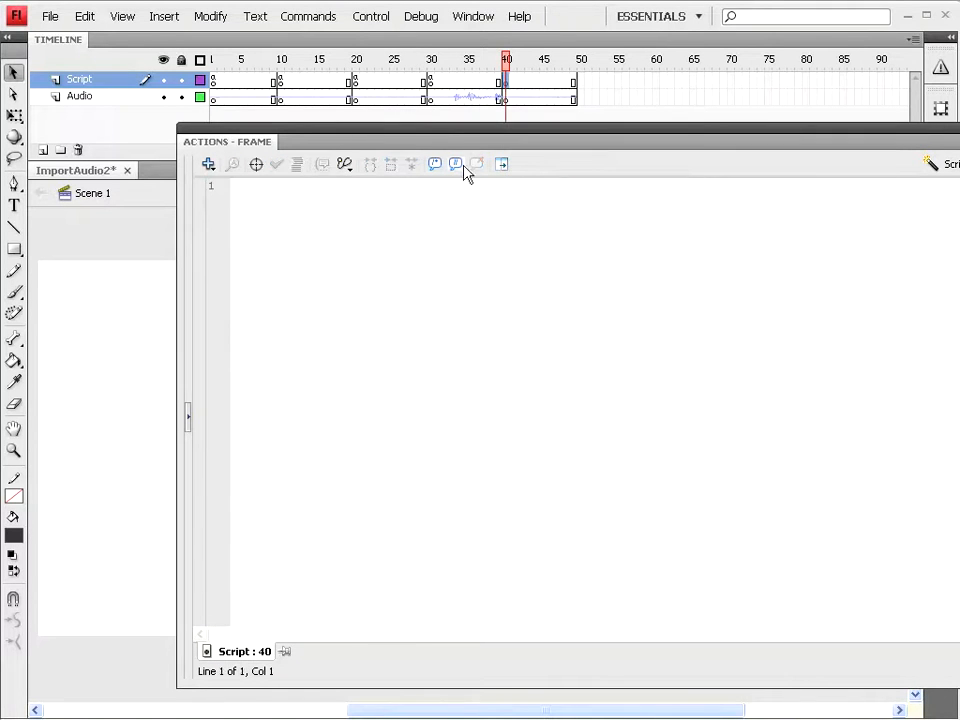
left_click(209, 164)
mouse_move(279, 186)
mouse_move(416, 206)
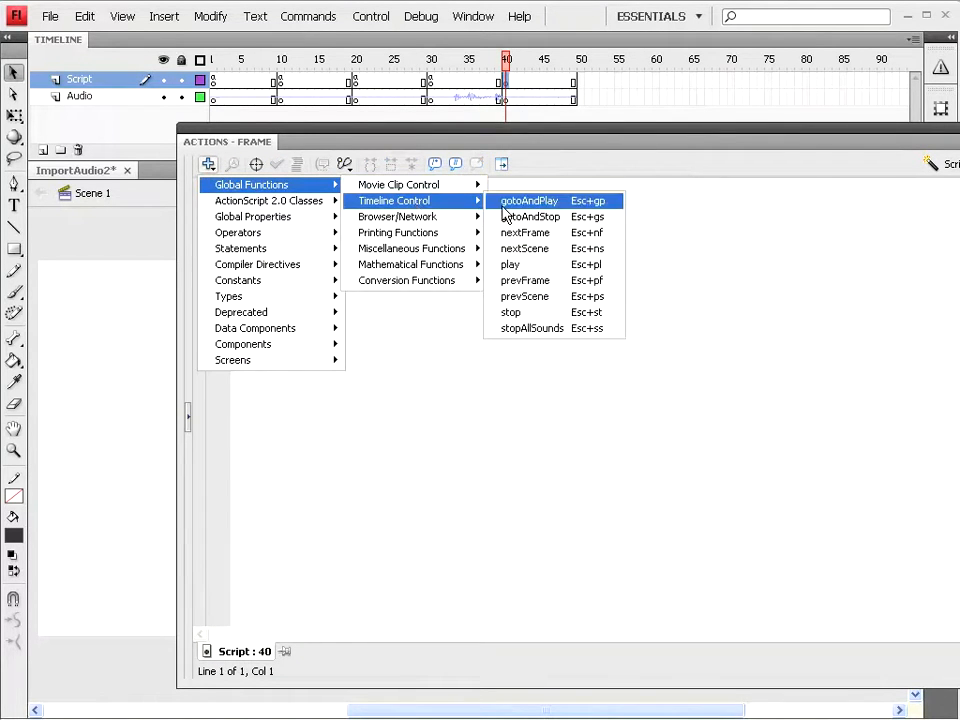
left_click(512, 310)
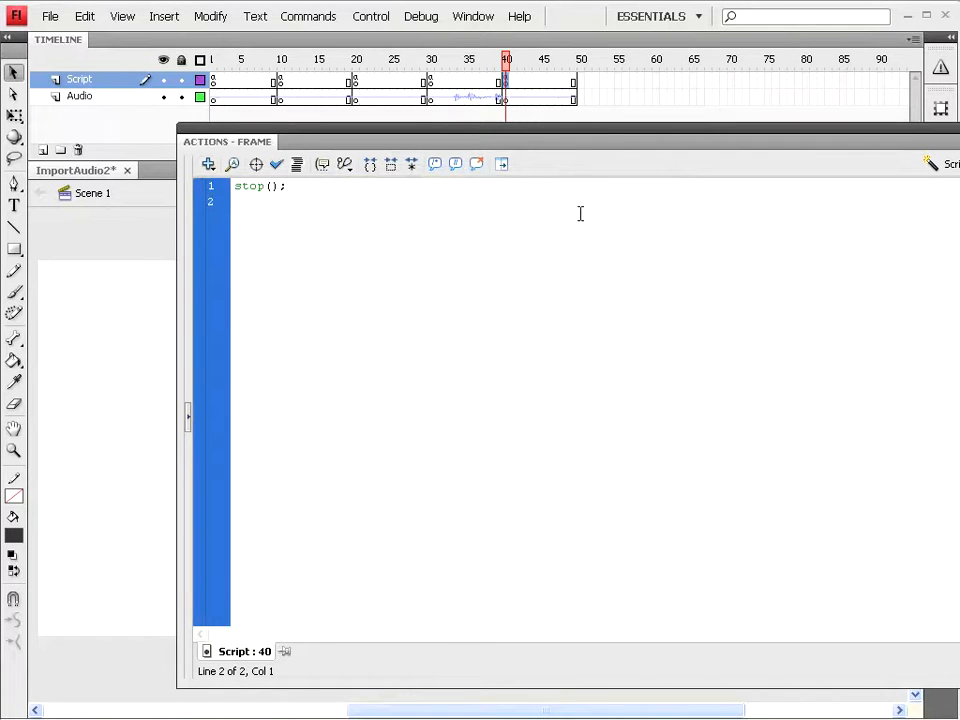
key("F9")
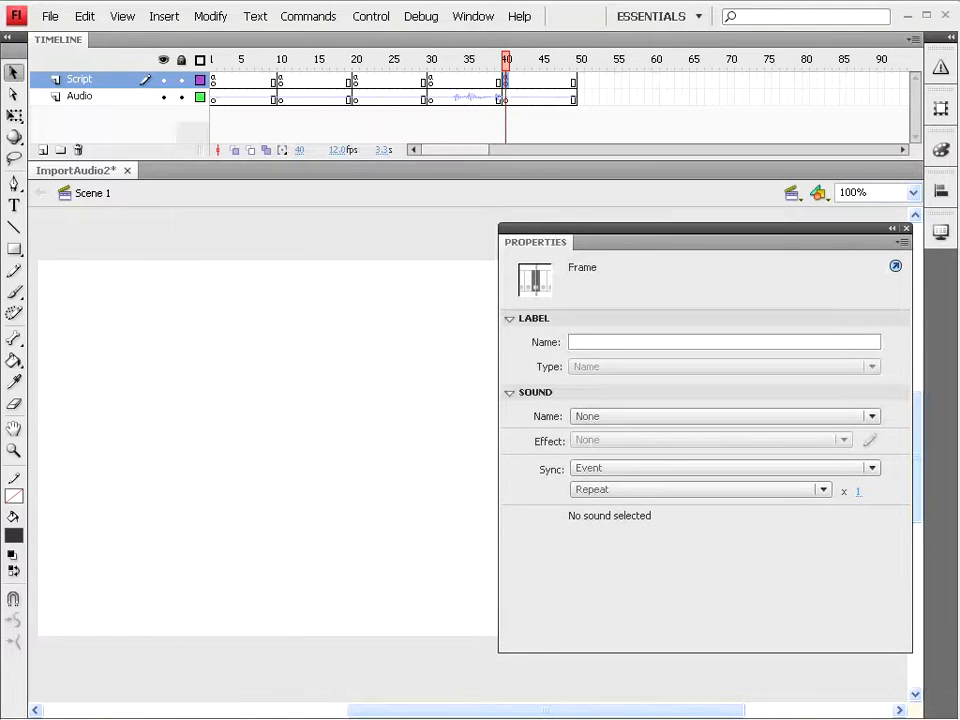
key("F9")
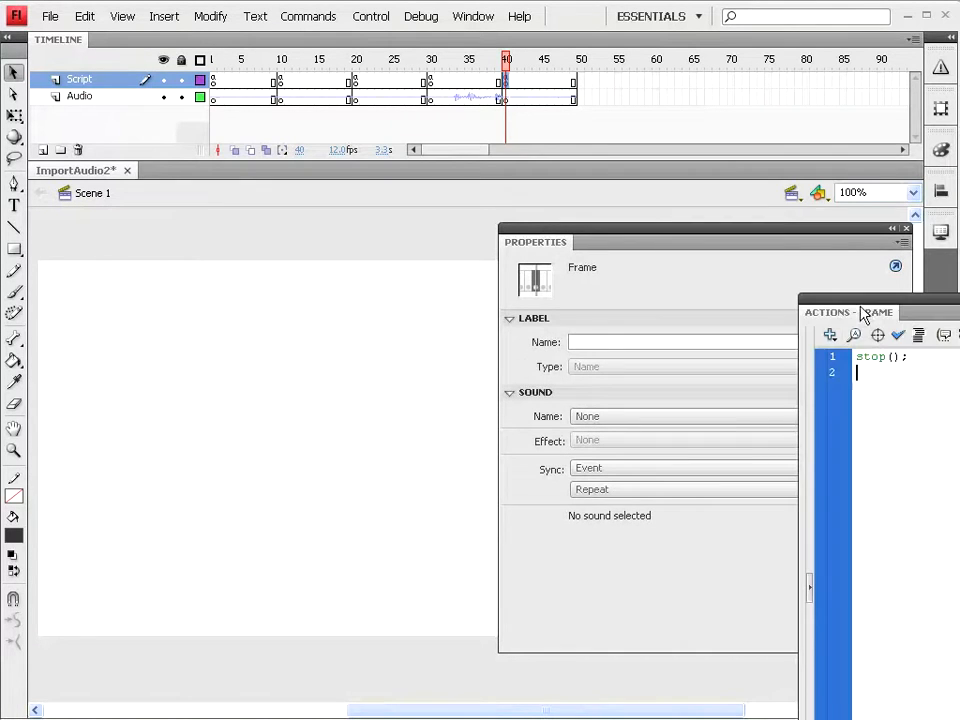
Test the movie with stop actions on all Script keyframes, then close the preview
left_click(371, 18)
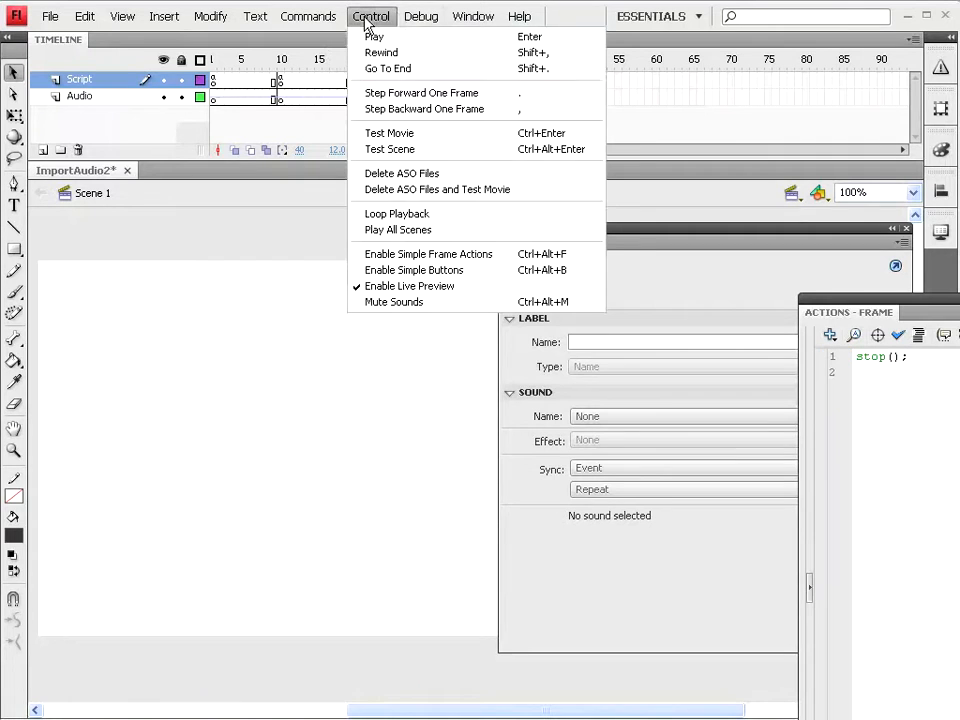
left_click(390, 134)
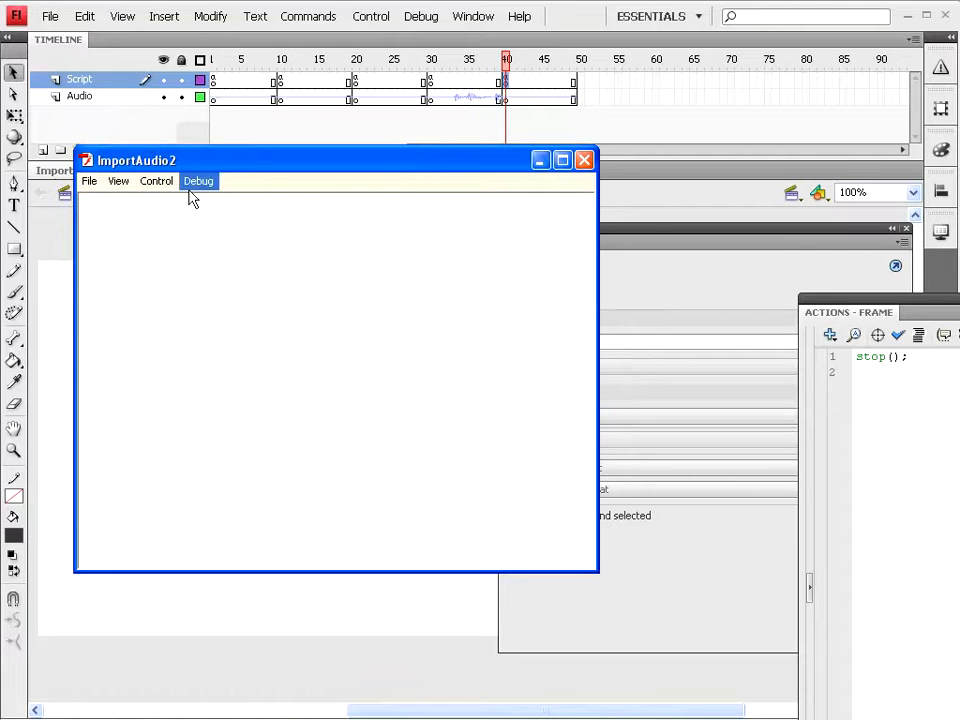
left_click(587, 161)
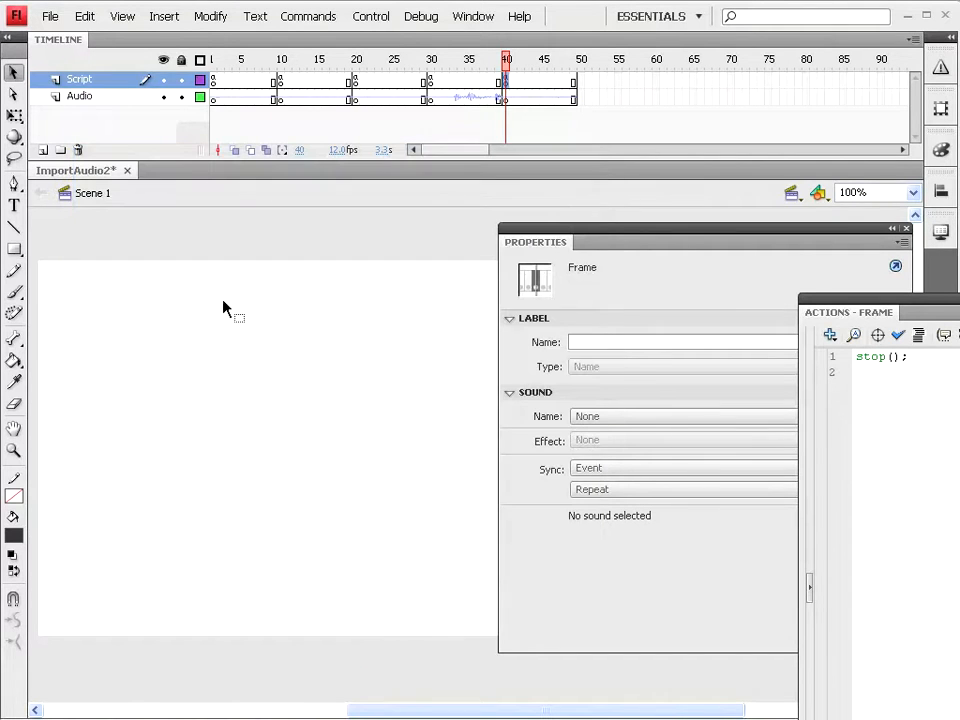
Draw a dark filled rectangle about 330 by 58 px near the stage's upper-left corner on the Script layer at frame 40
left_click(14, 249)
mouse_move(47, 270)
left_mouse_down()
mouse_move(229, 345)
mouse_move(294, 319)
mouse_move(332, 336)
mouse_move(356, 324)
left_mouse_up()
left_click(16, 74)
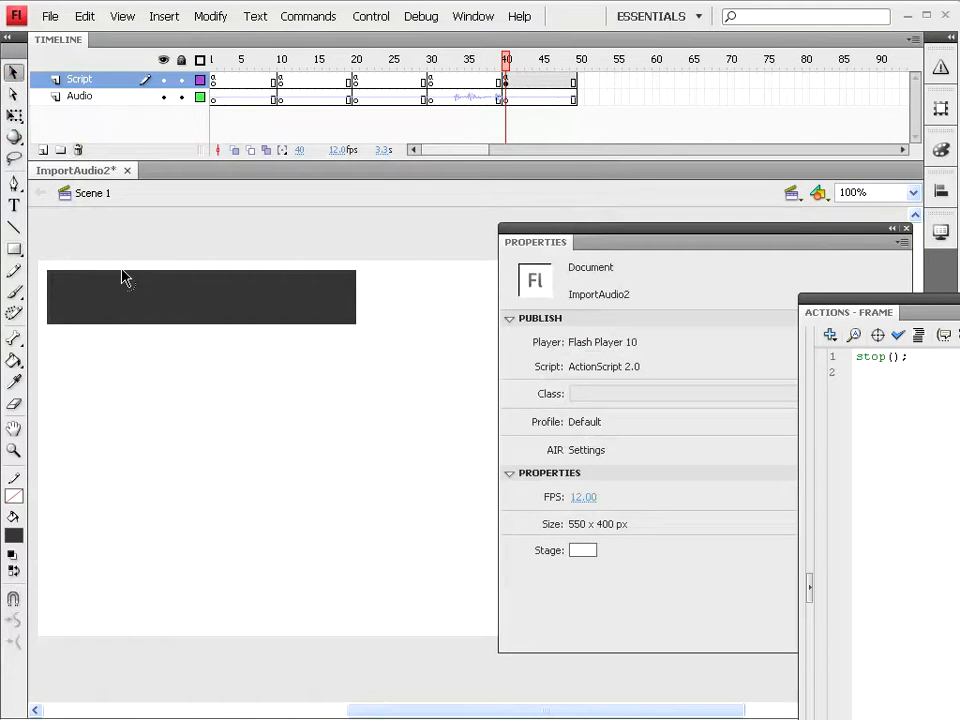
Convert the dark rectangle to a Button symbol named pastikan
left_click(126, 297)
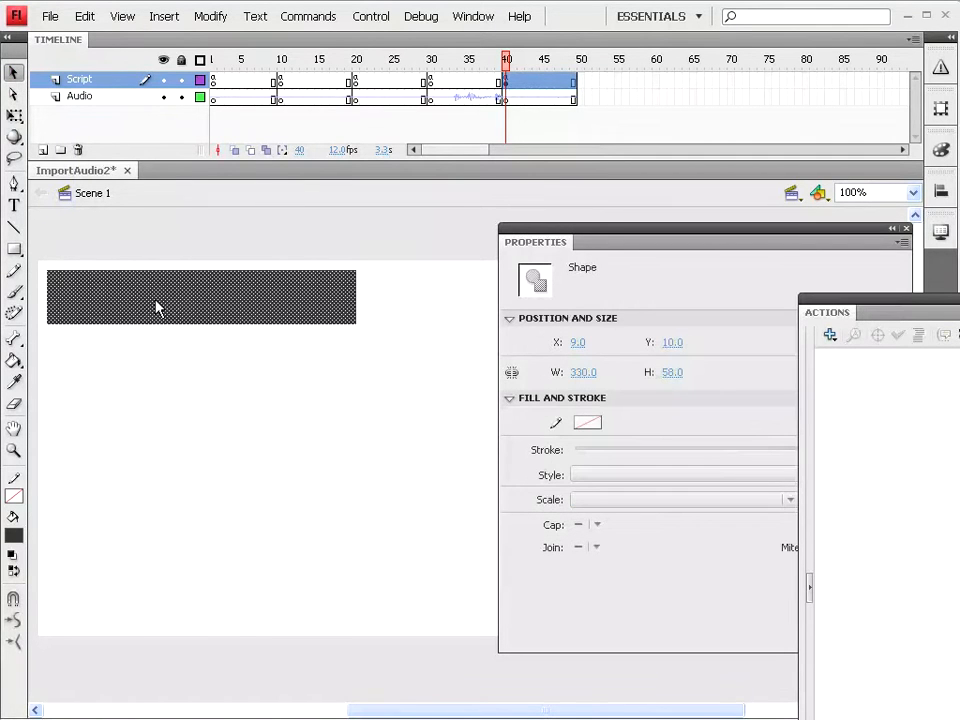
right_click(157, 307)
left_click(272, 640)
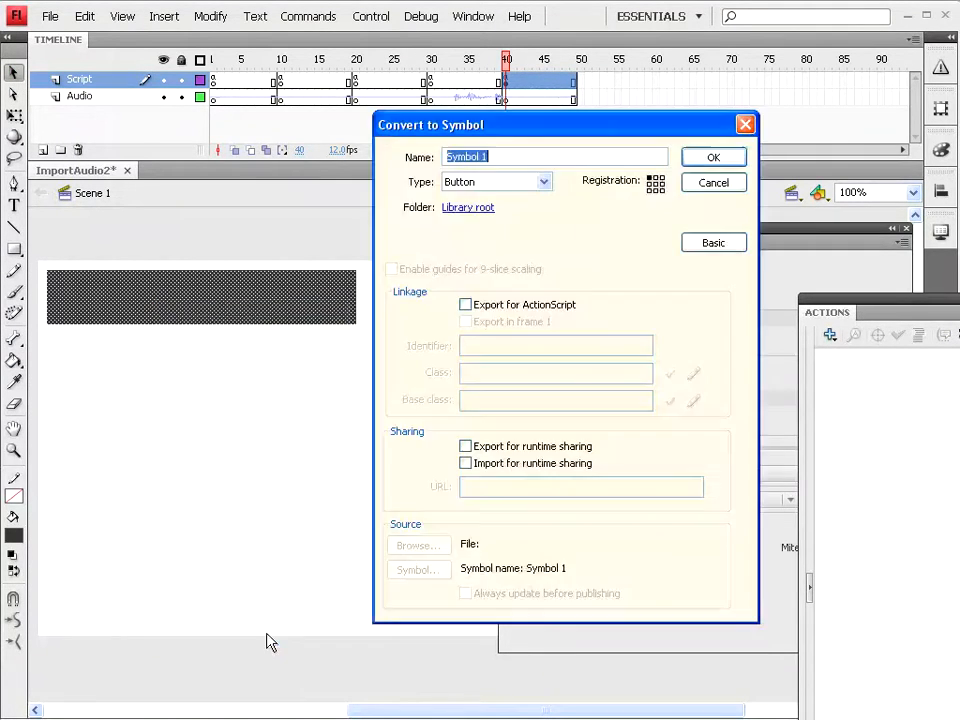
left_click_drag(534, 129, 379, 126)
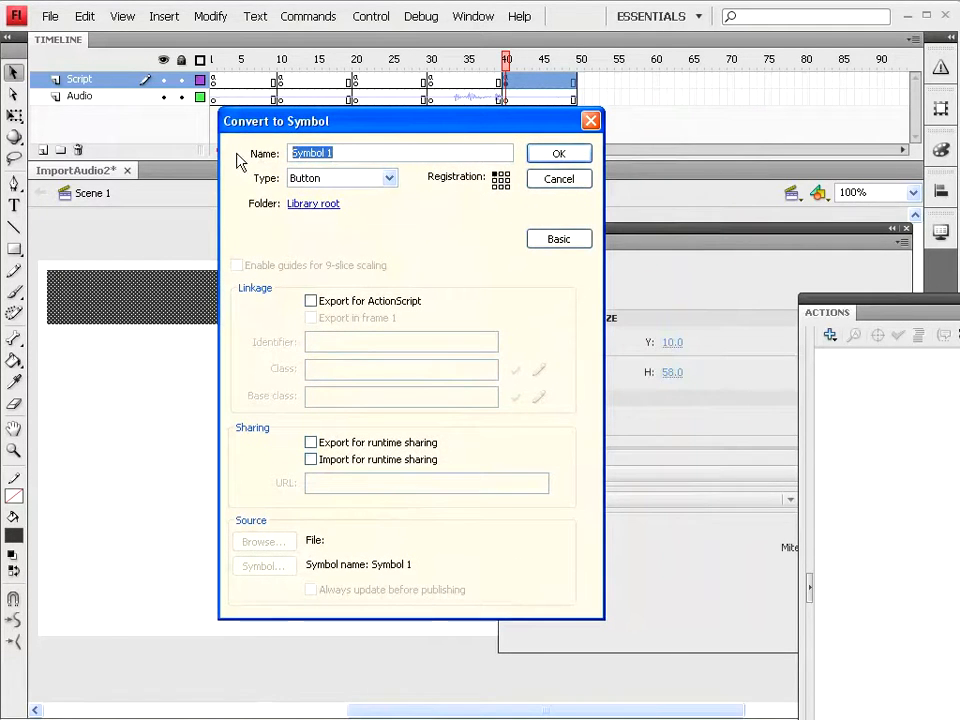
type("pastikan")
left_click(560, 155)
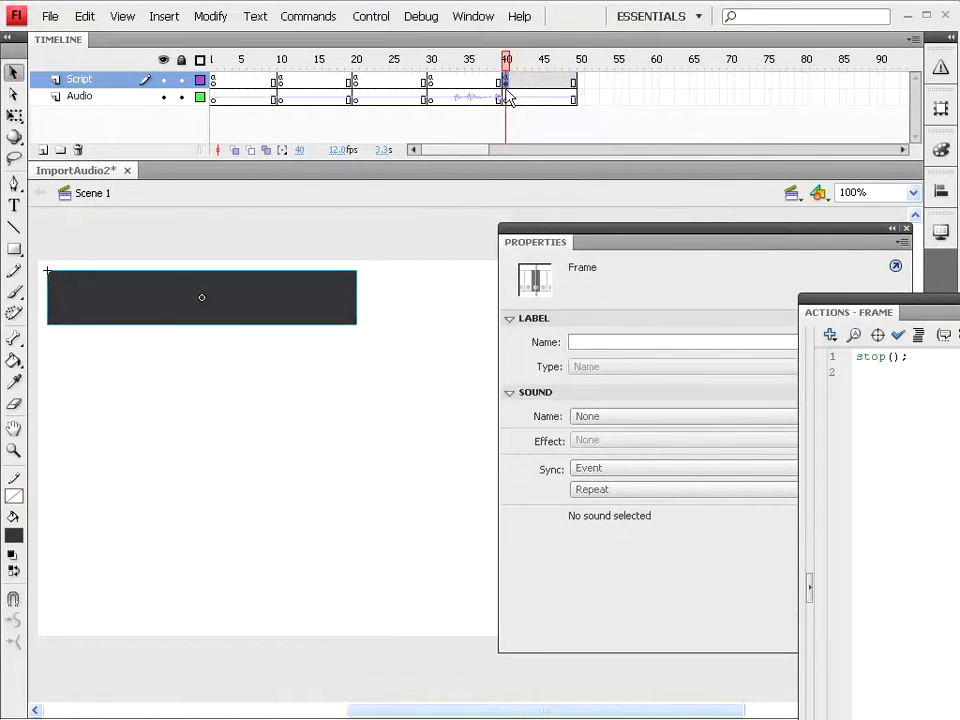
Cut the button from frame 40 of the Script layer and add a new layer above Script, selecting its frame 1
left_click(84, 17)
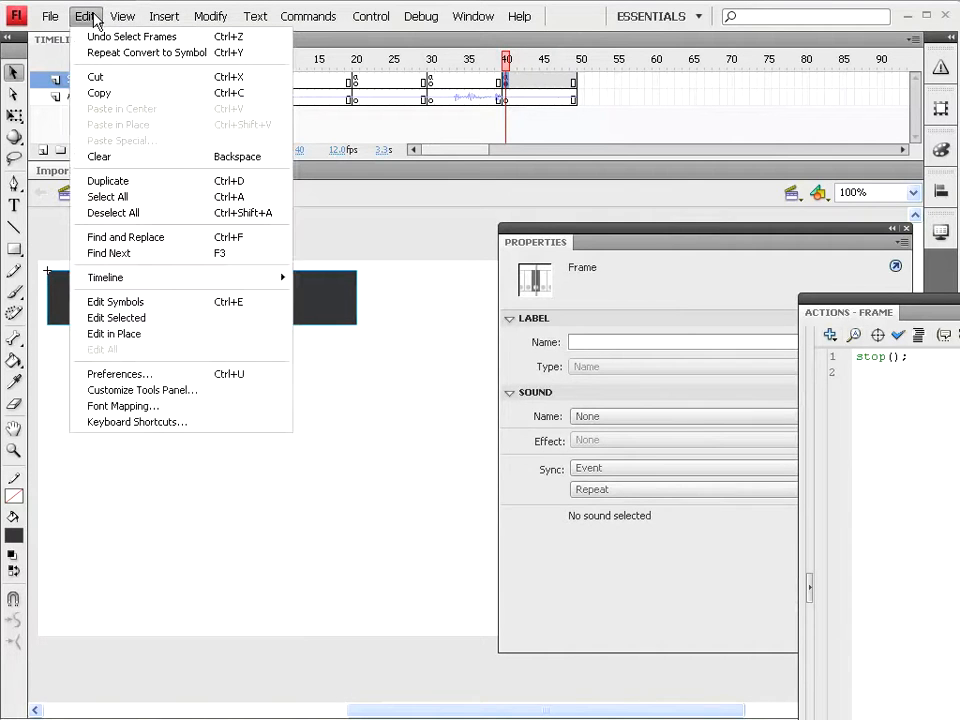
left_click(95, 75)
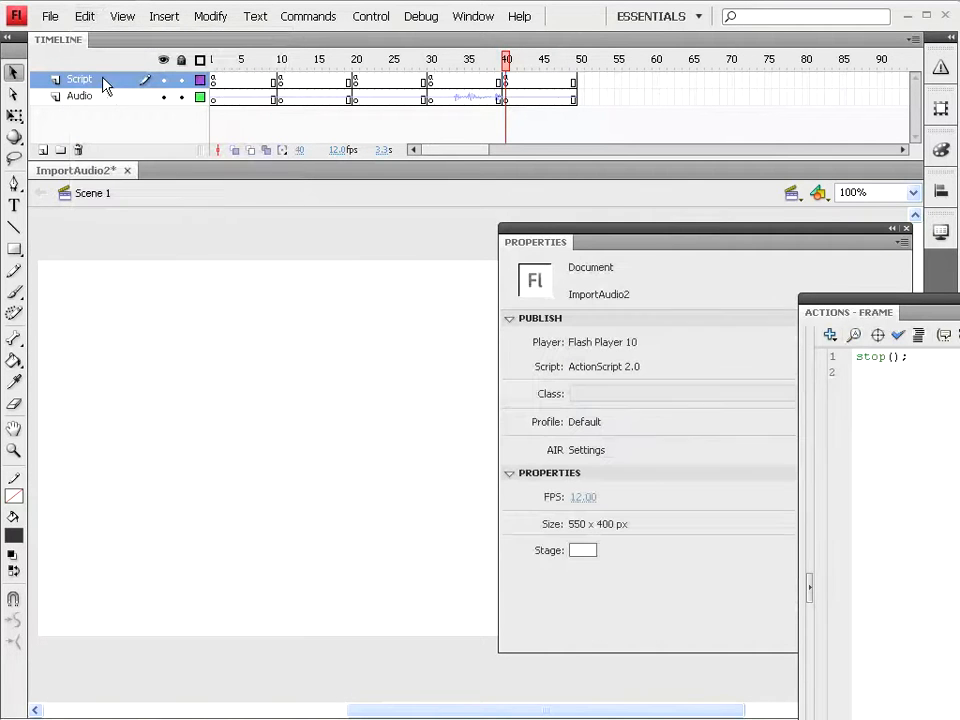
left_click(42, 150)
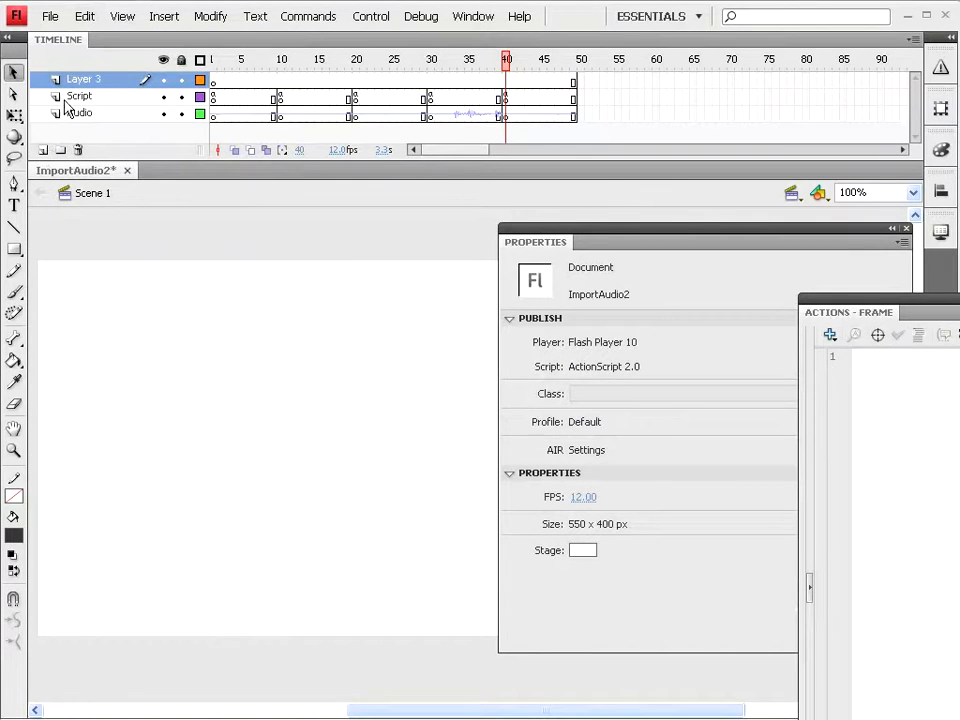
left_click(216, 84)
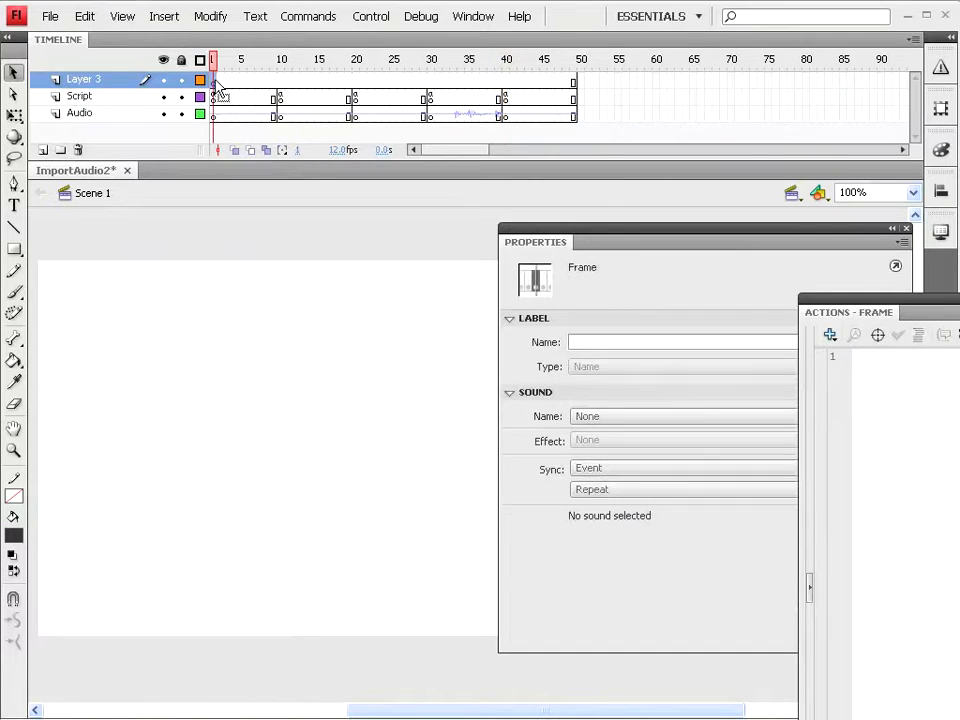
Rename Layer 3 as Button and paste the cut button in place at its frame 1
double_click(90, 79)
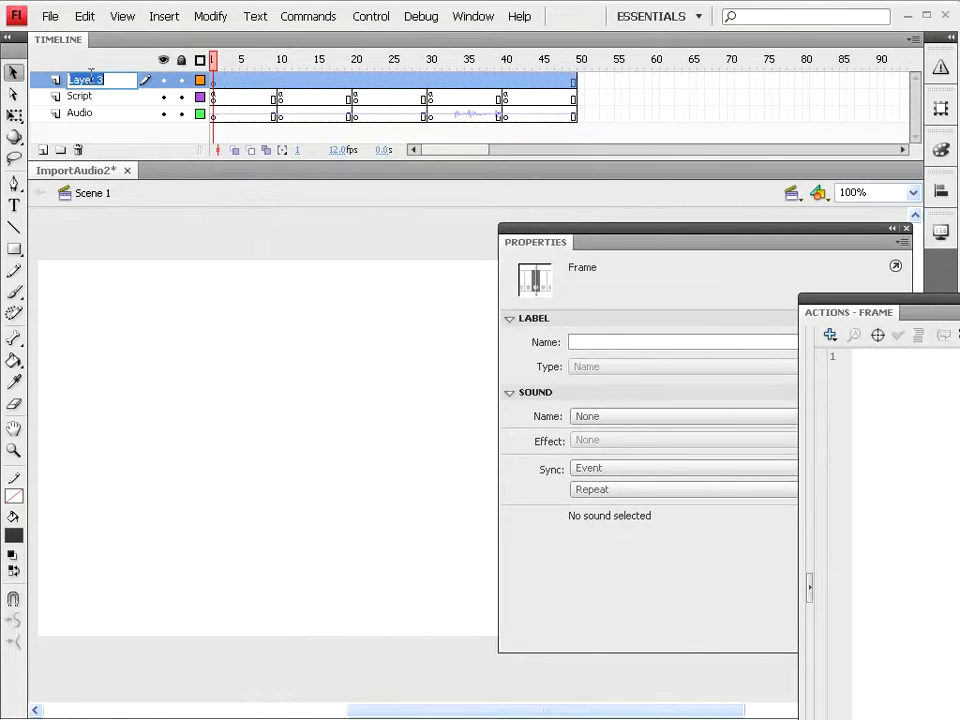
type("Button")
left_click(218, 86)
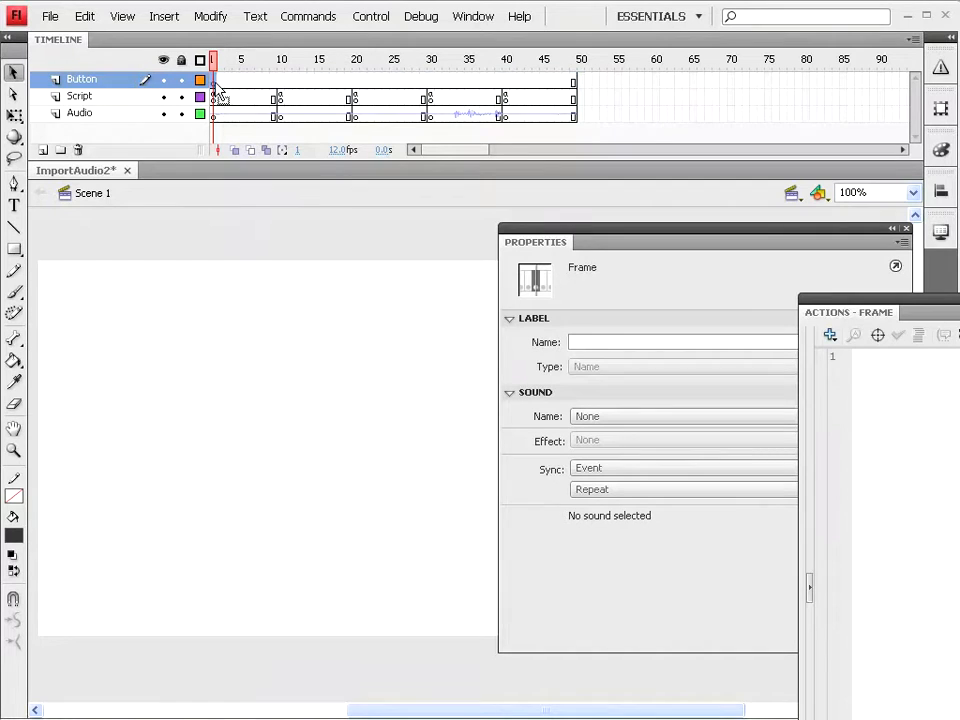
left_click(85, 16)
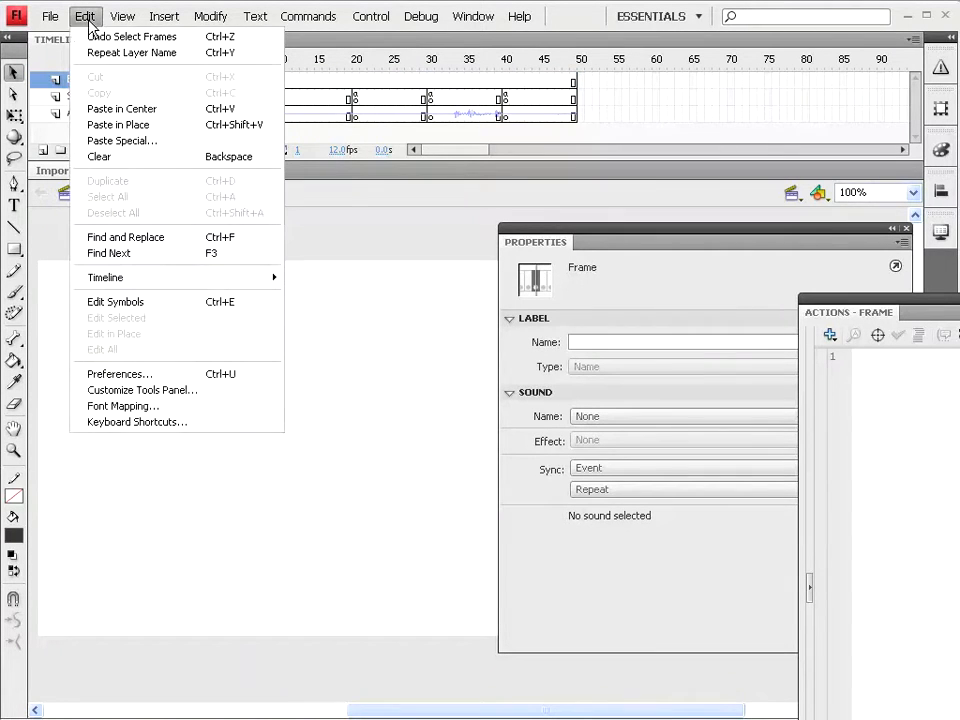
left_click(116, 126)
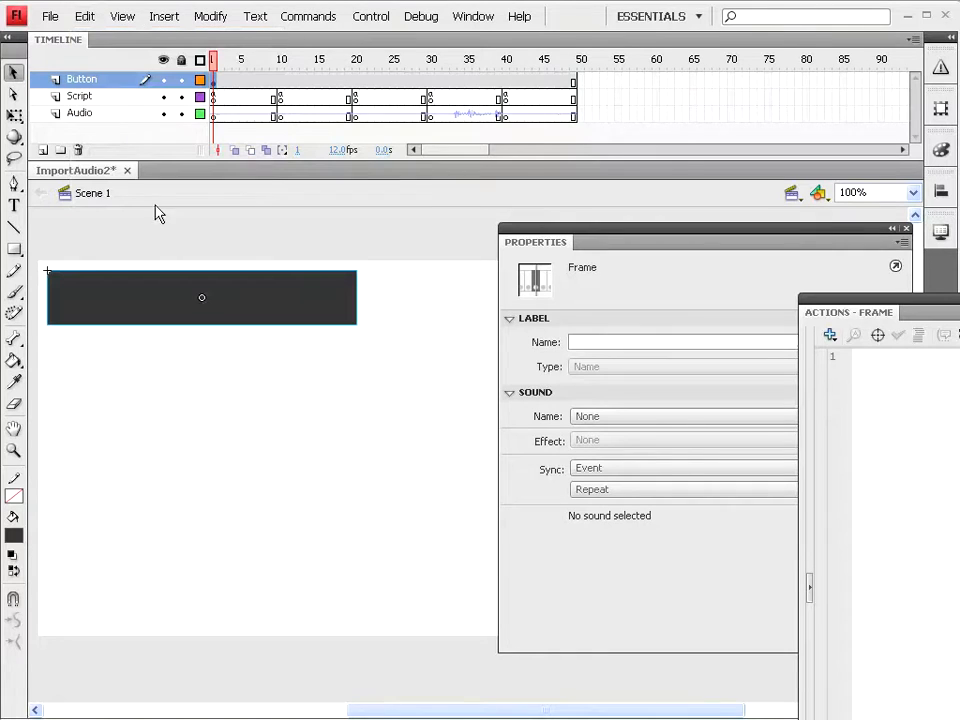
Edit the pastikan symbol, adding a keyframe in its Over state and filling the rectangle with orange
double_click(126, 312)
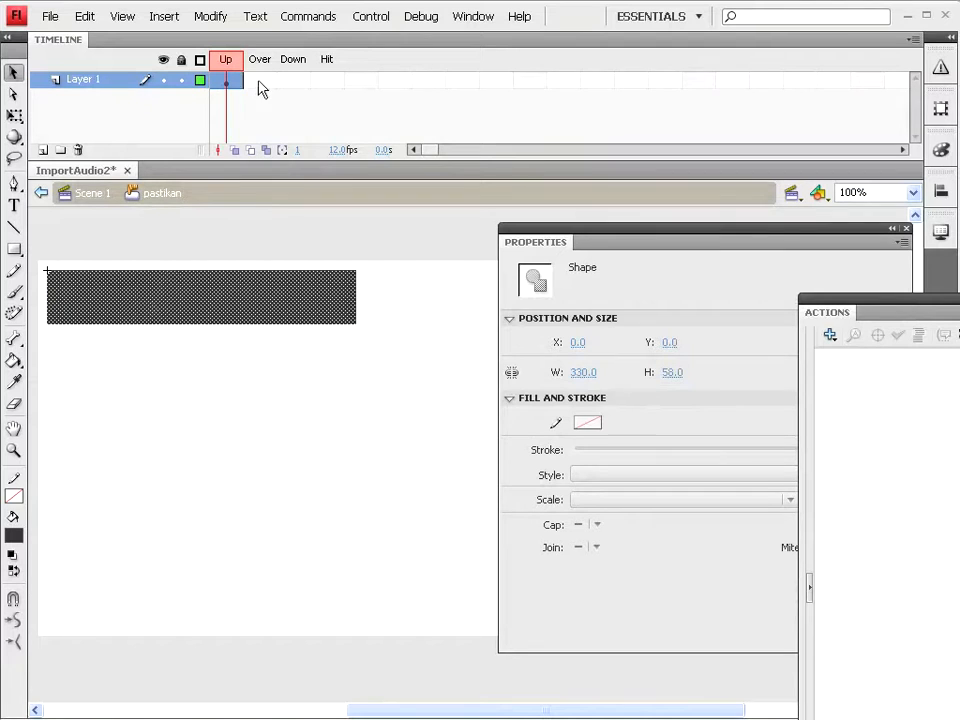
left_click(228, 82)
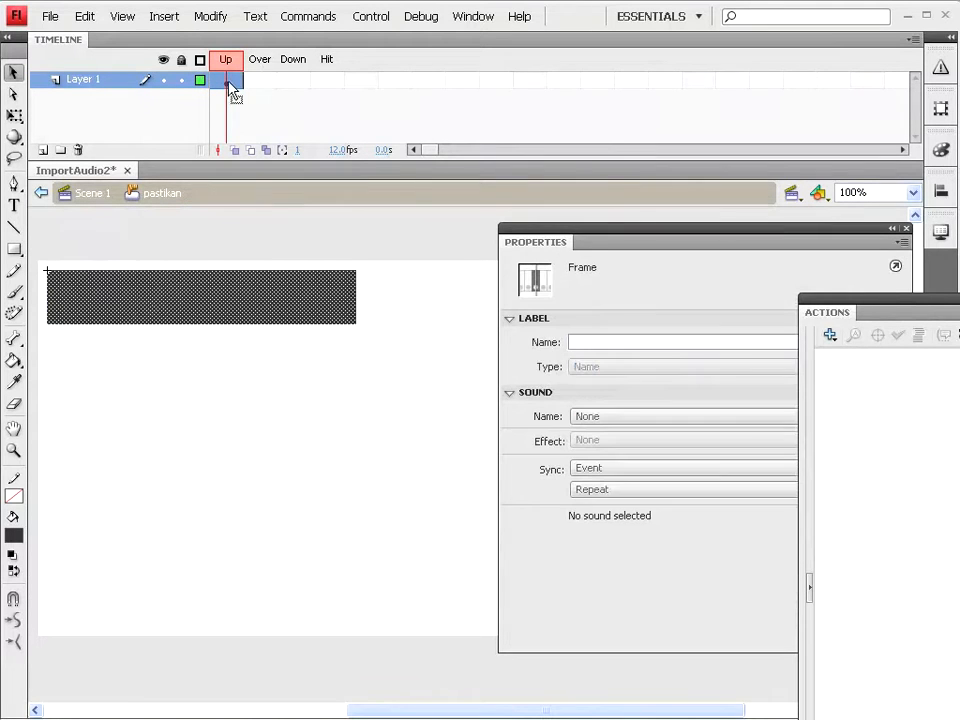
left_click(264, 82)
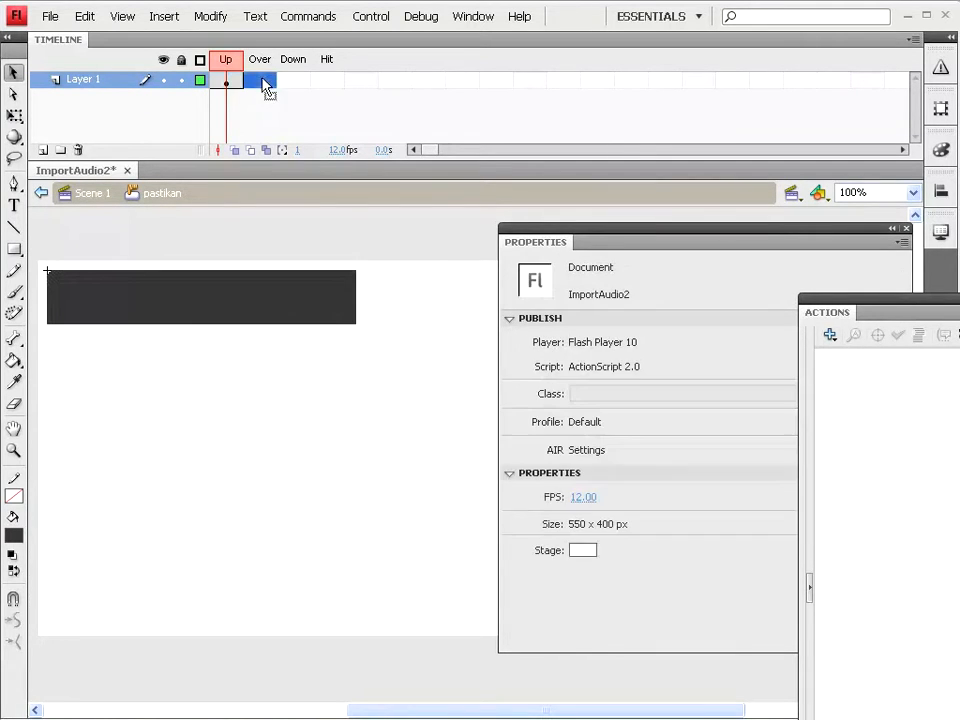
right_click(262, 80)
left_click(362, 186)
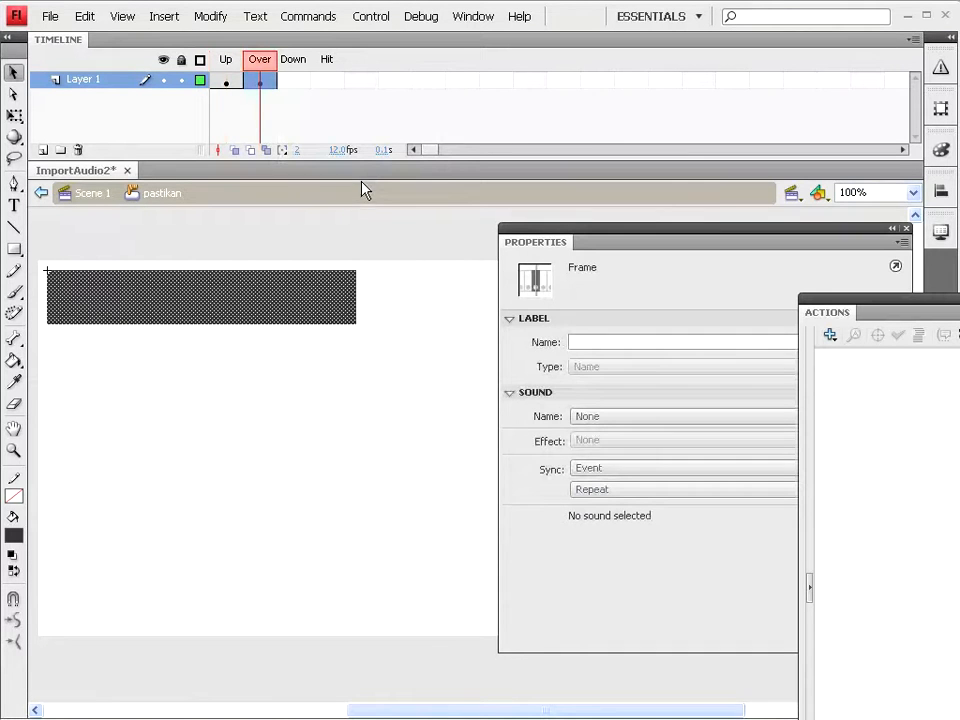
left_click(185, 300)
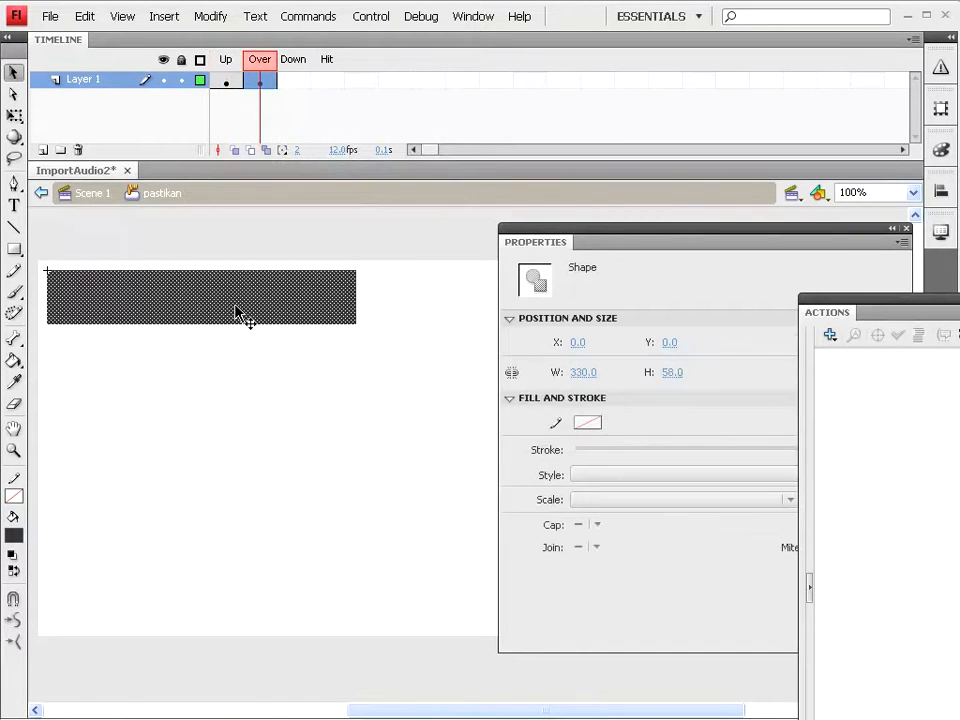
left_click(756, 244)
left_click(852, 422)
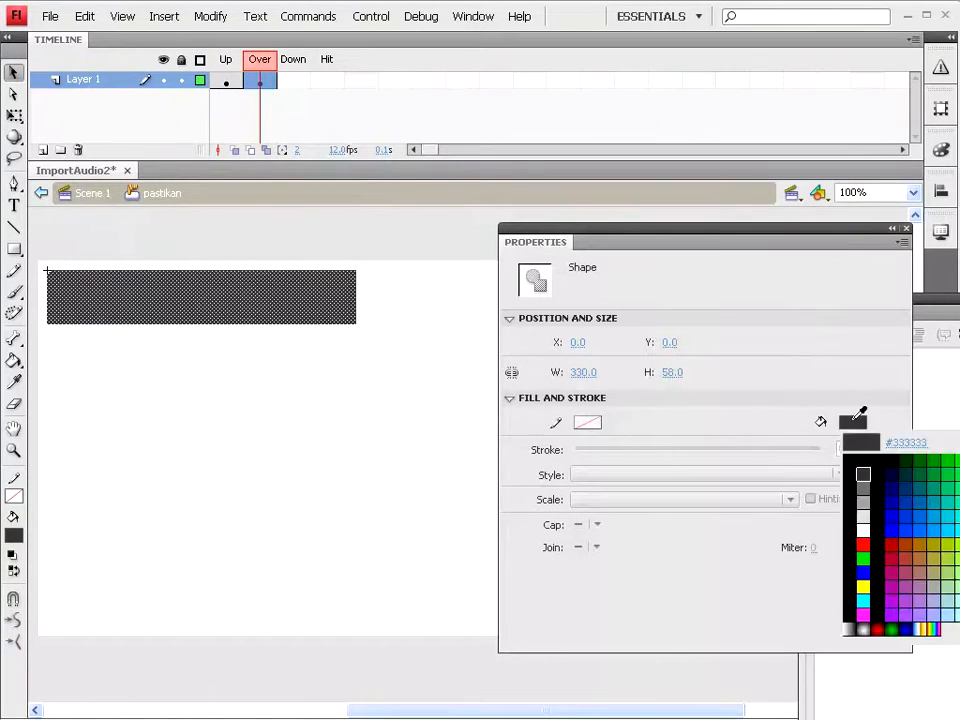
left_click(900, 560)
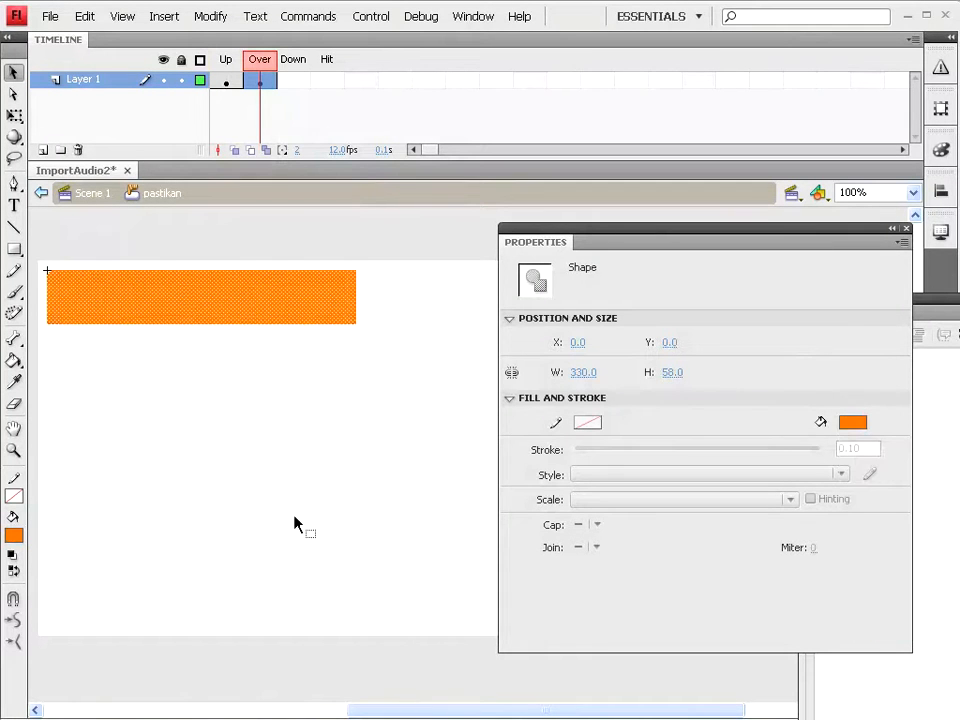
Add a keyframe in the pastikan symbol's Down state, fill the rectangle with blue, and return to Scene 1
left_click(303, 91)
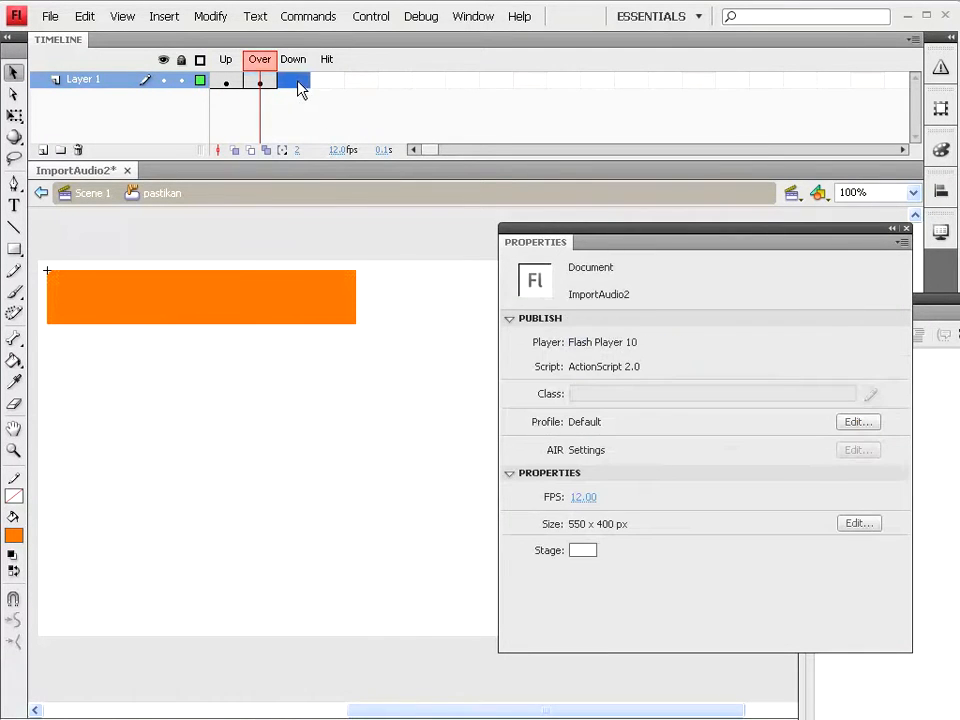
right_click(306, 91)
left_click(364, 188)
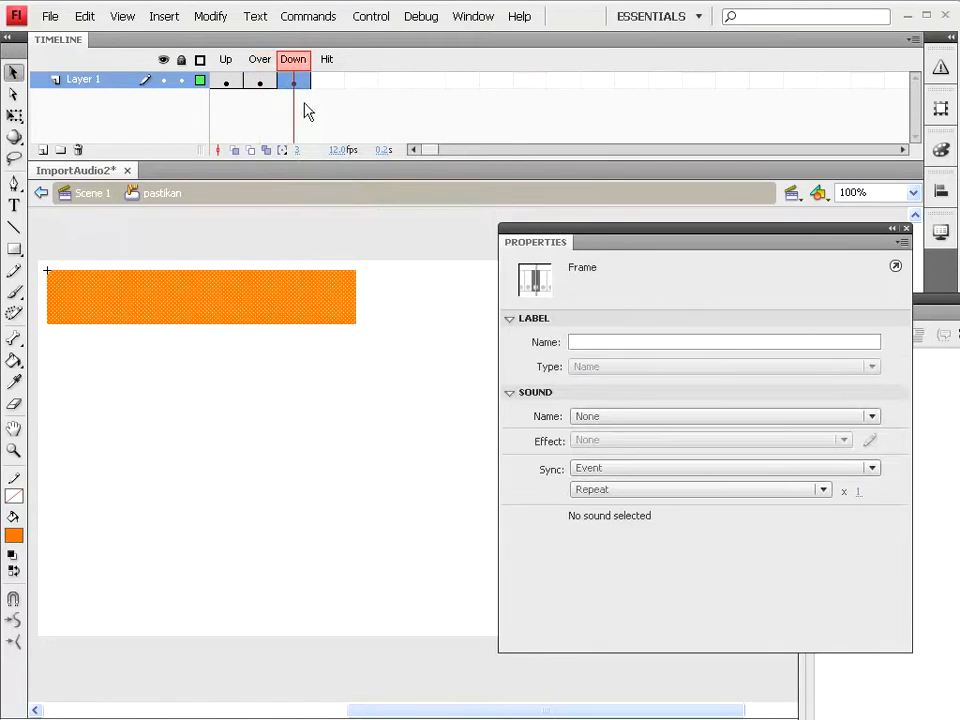
left_click(285, 312)
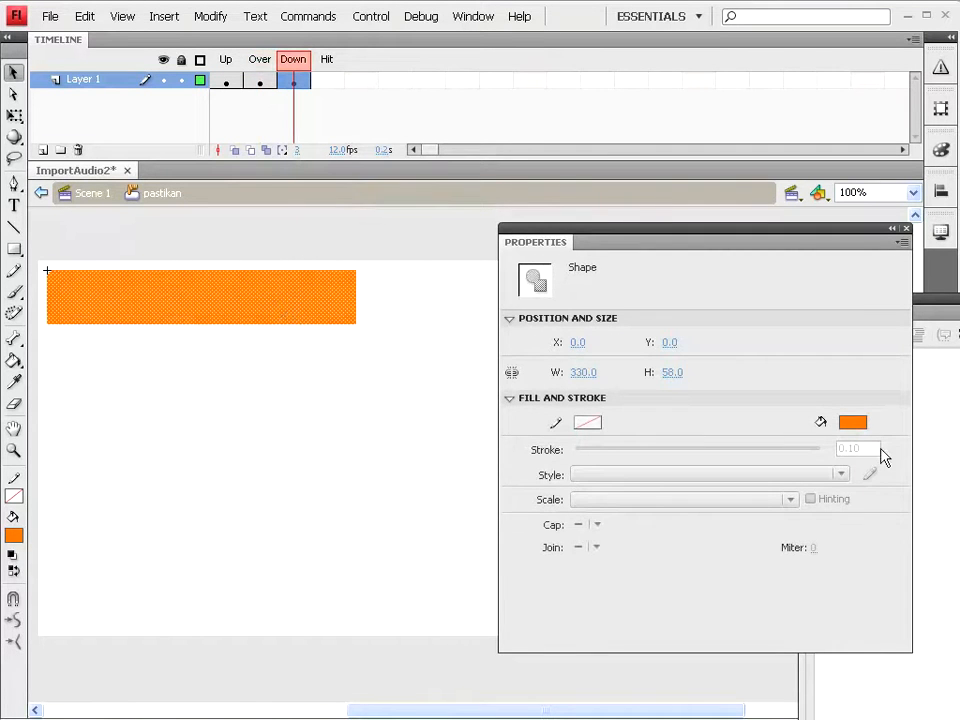
left_click(855, 421)
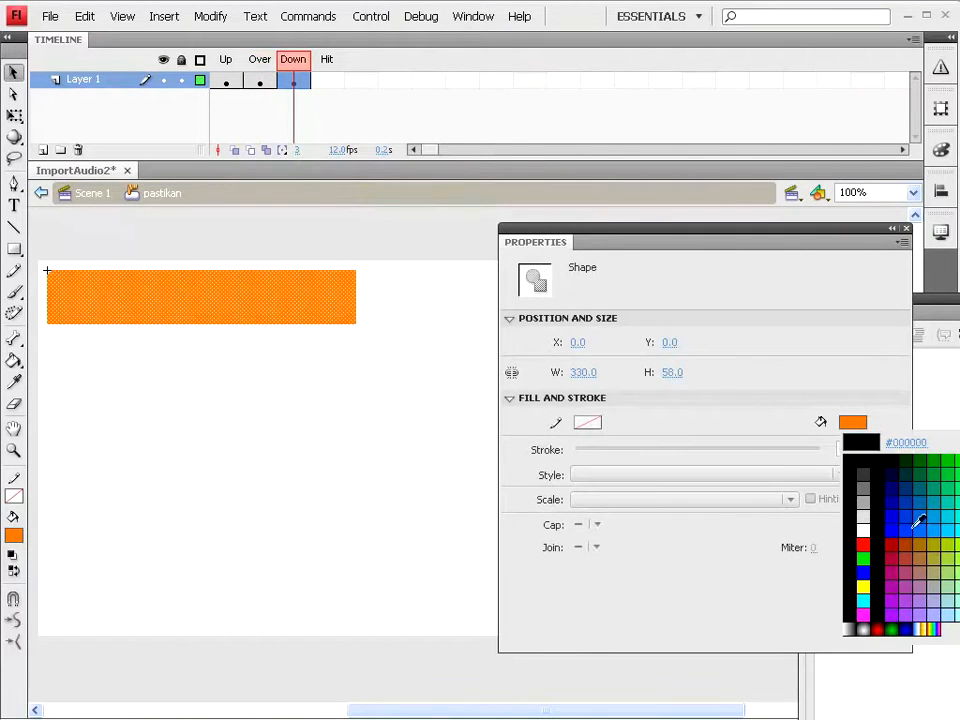
left_click(909, 523)
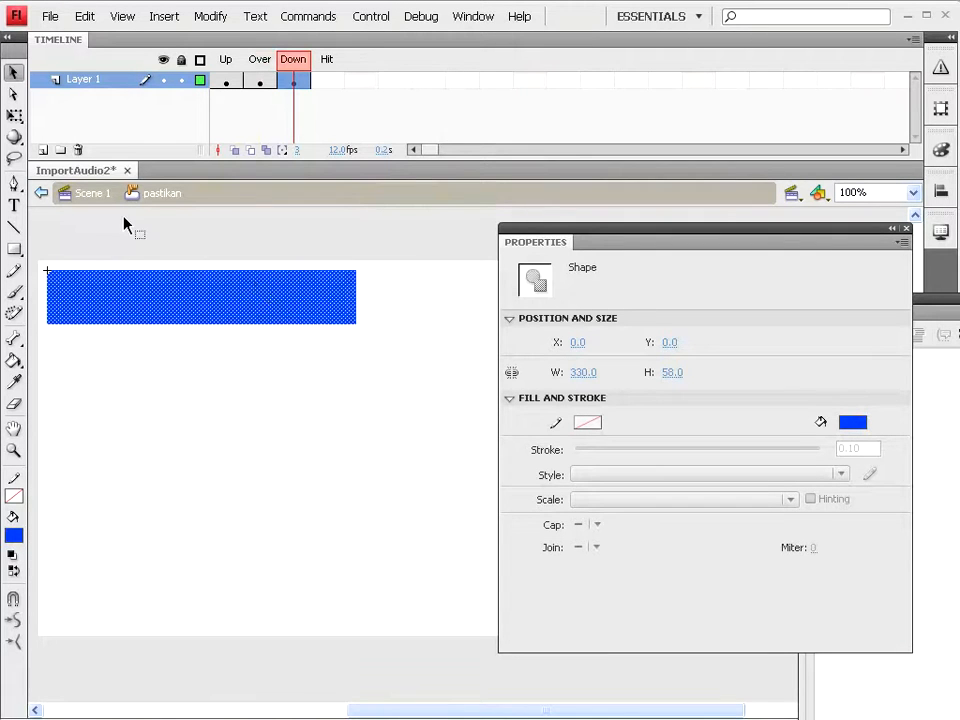
left_click(89, 200)
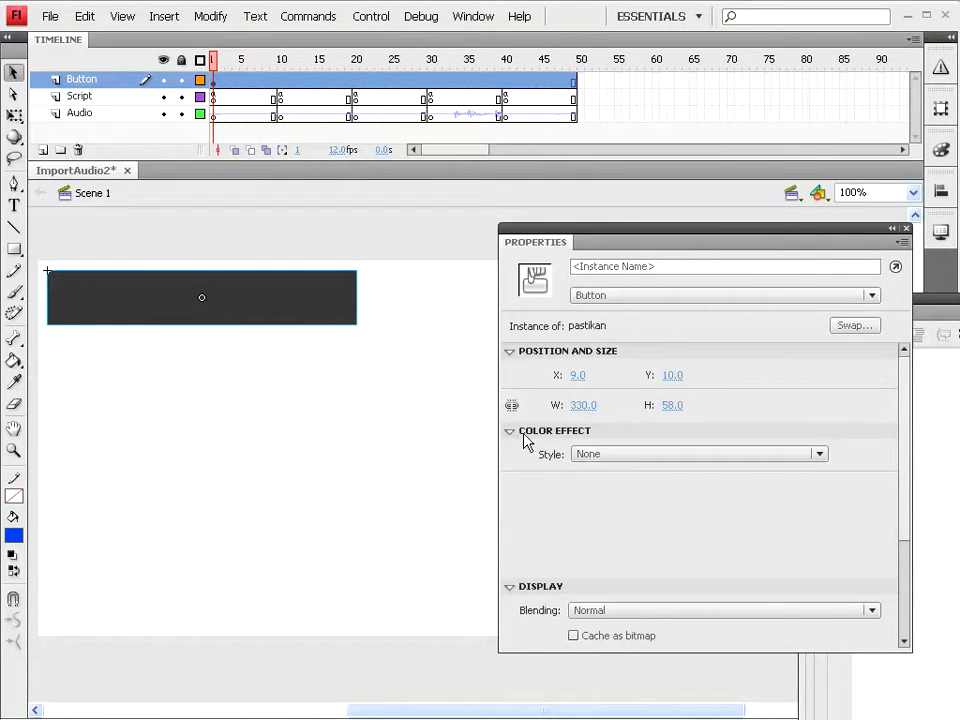
Apply an Alpha color effect of 14% to the pastikan button instance
left_click(581, 453)
left_click(603, 538)
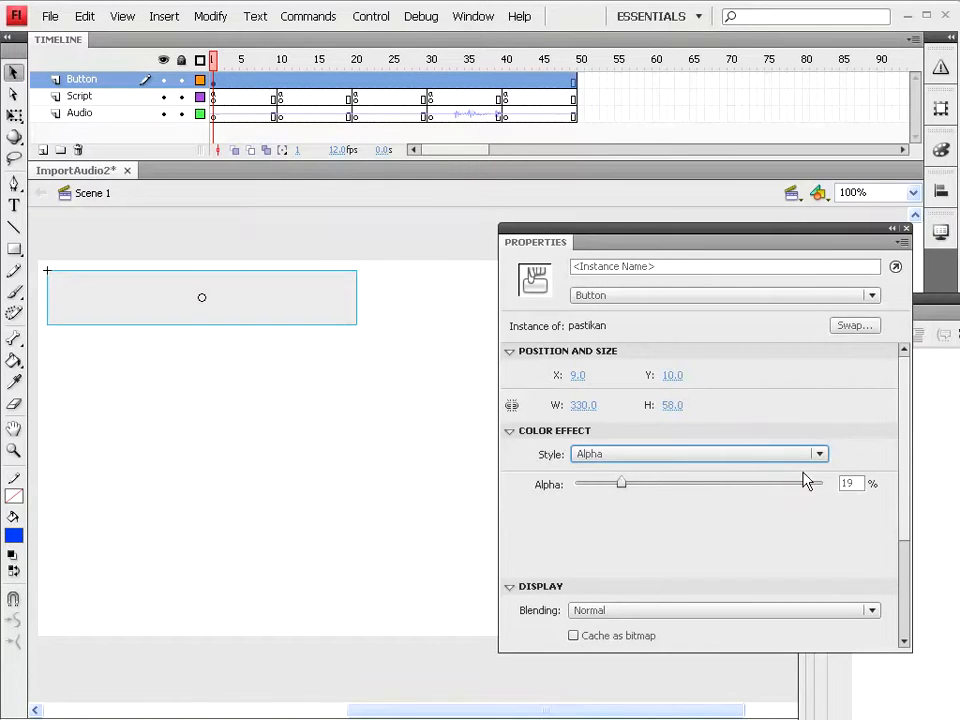
left_click(852, 483)
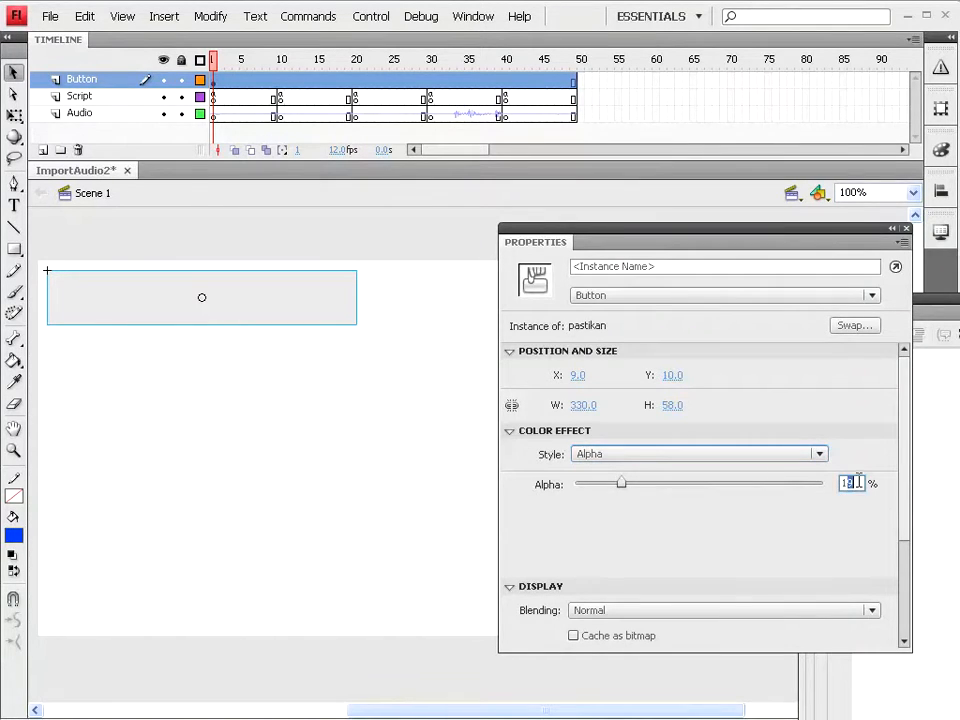
key("Return")
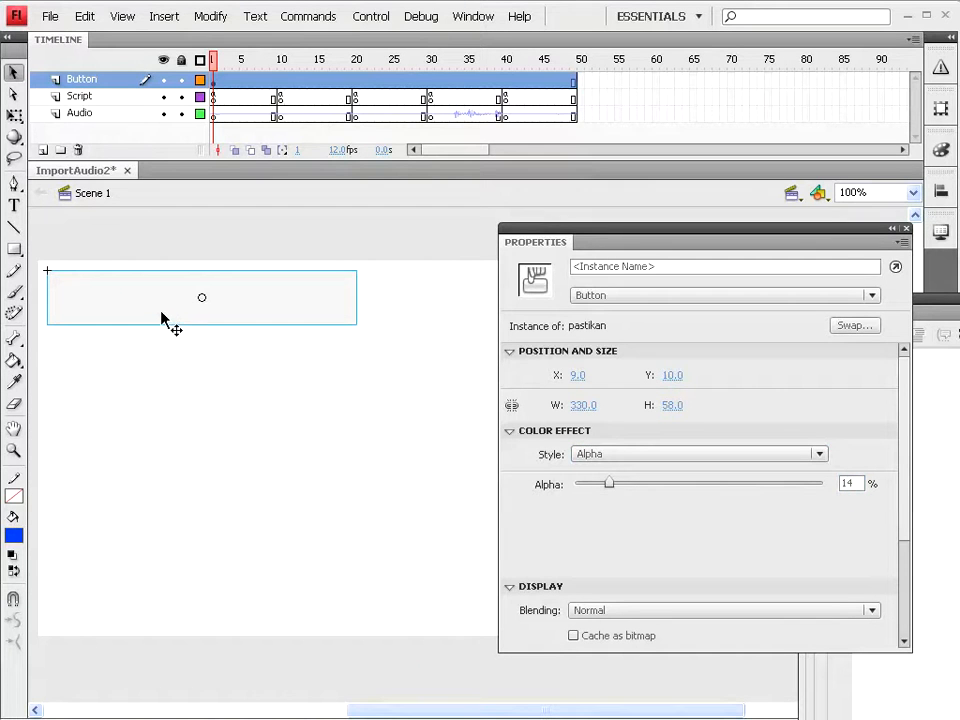
Add a two-line text box about 333 px wide below the button with the Pastikan song title, singer and music credits, and "ASA STUDIO - Growing Up"
left_click(14, 205)
mouse_move(79, 326)
left_mouse_down()
mouse_move(178, 345)
mouse_move(392, 345)
left_mouse_up()
type("Pastikan -")
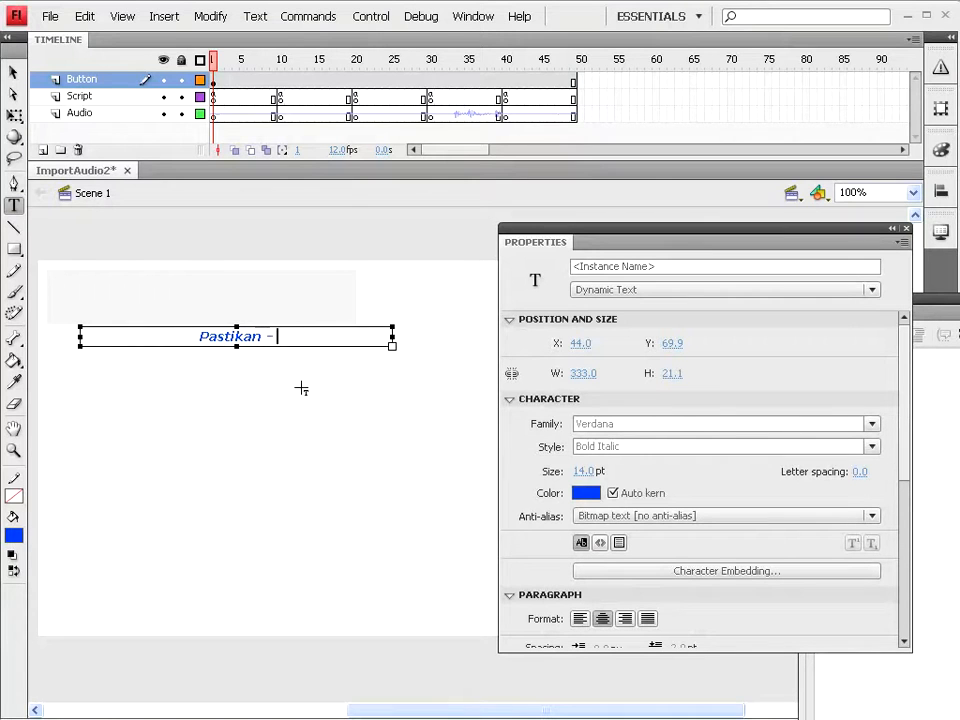
type(" H")
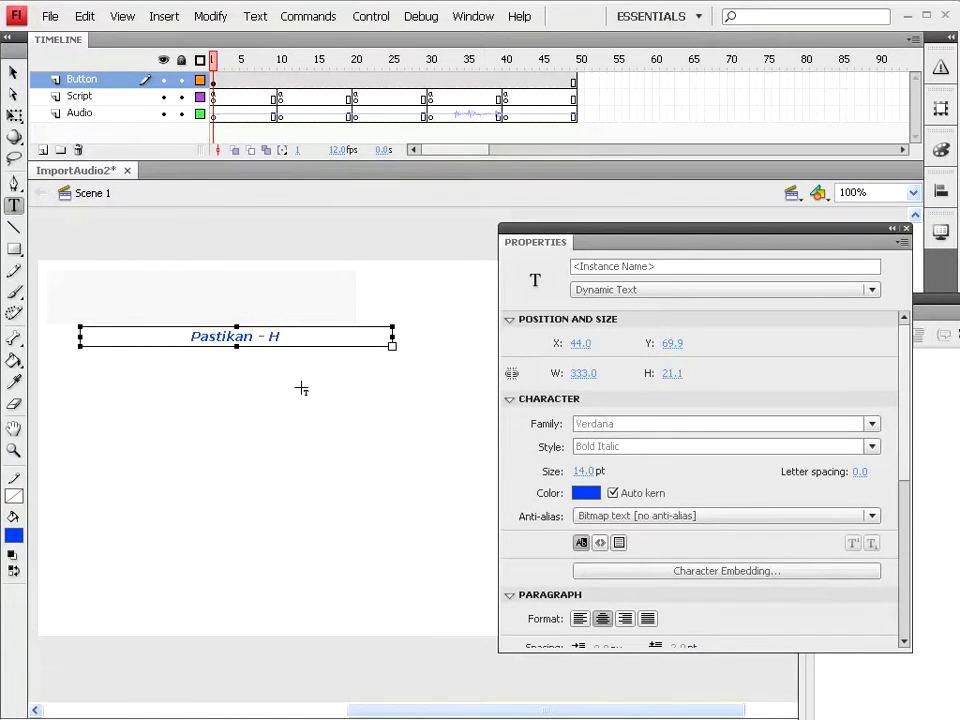
type("adi M")
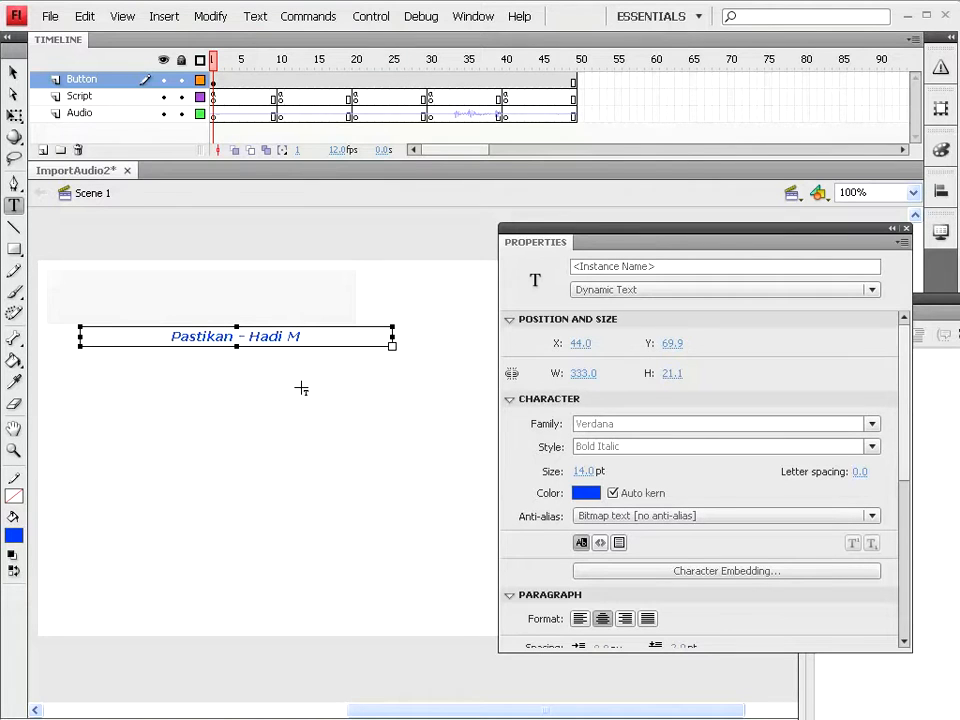
type("usic, abem")
key("Return")
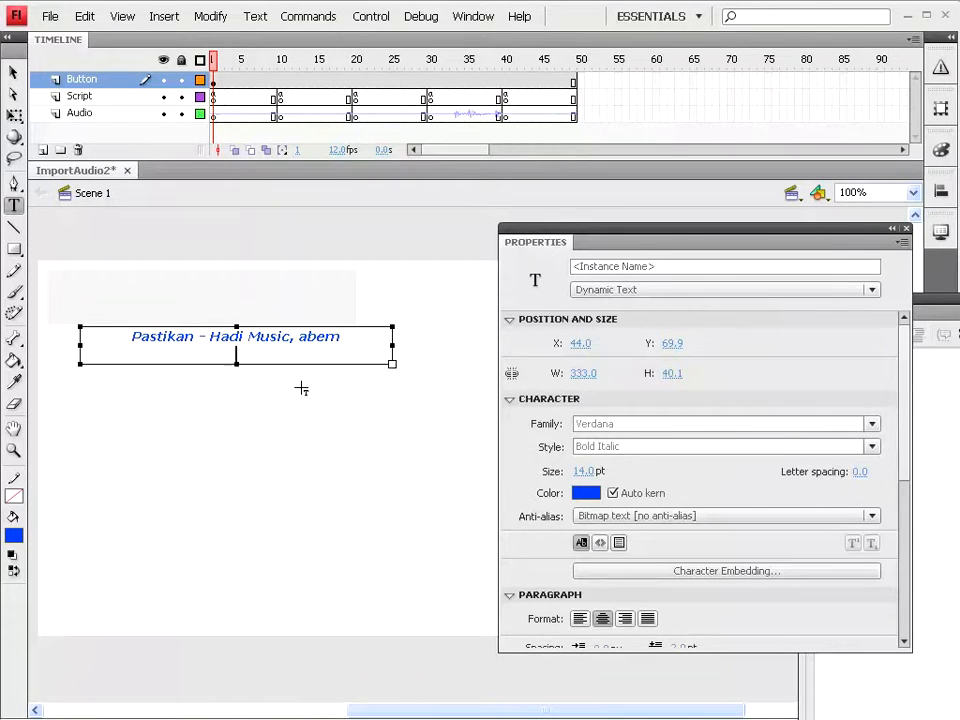
type("ASA STUDIO - Growing Up")
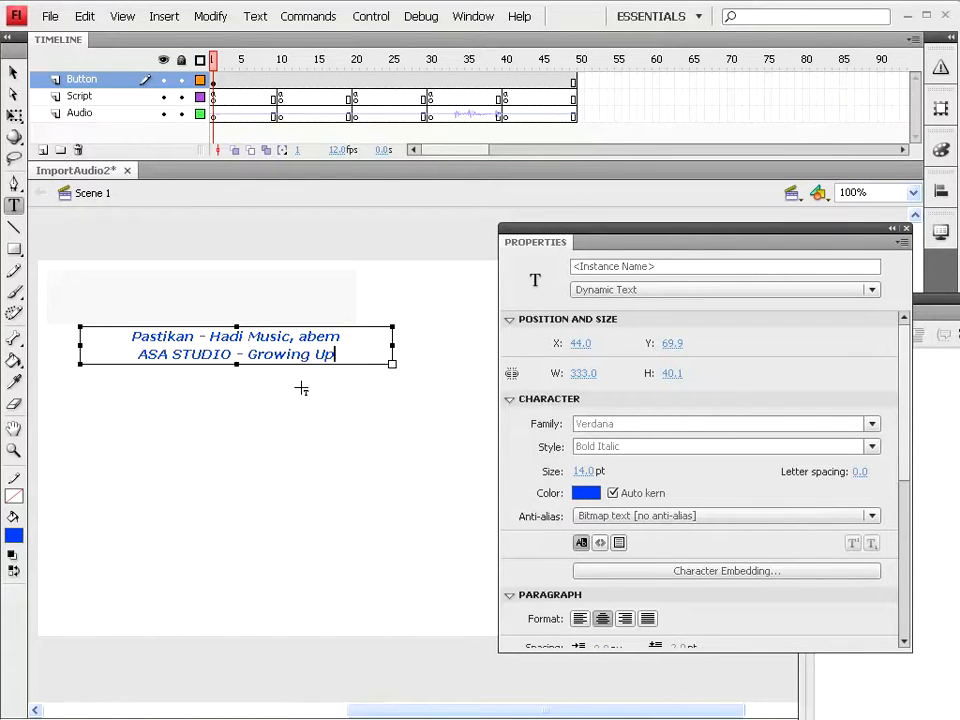
type(",")
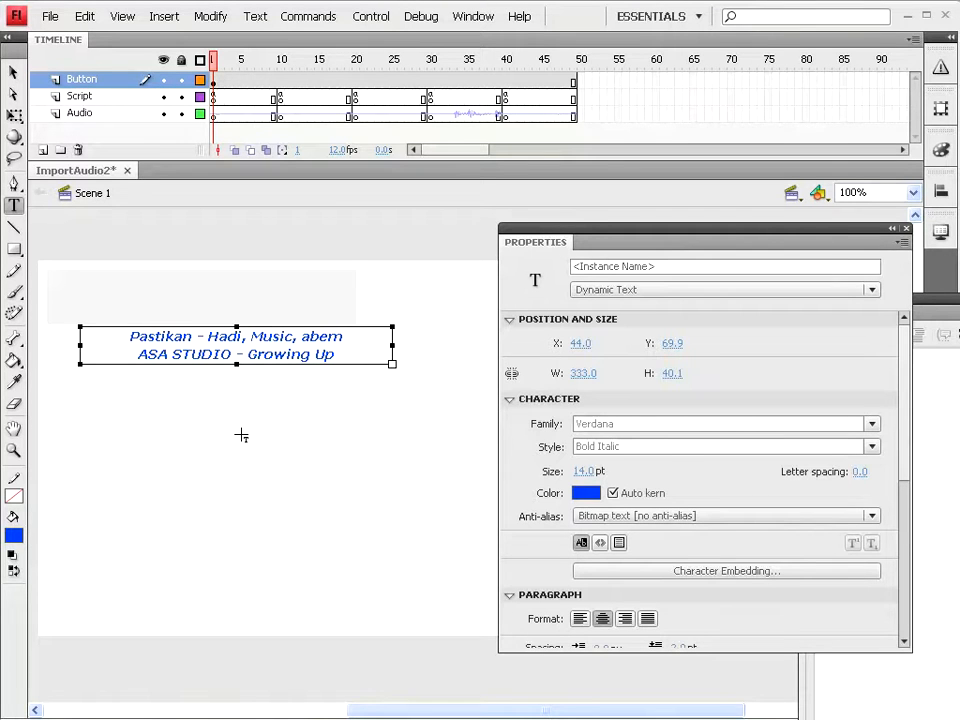
key("BackSpace")
type(":")
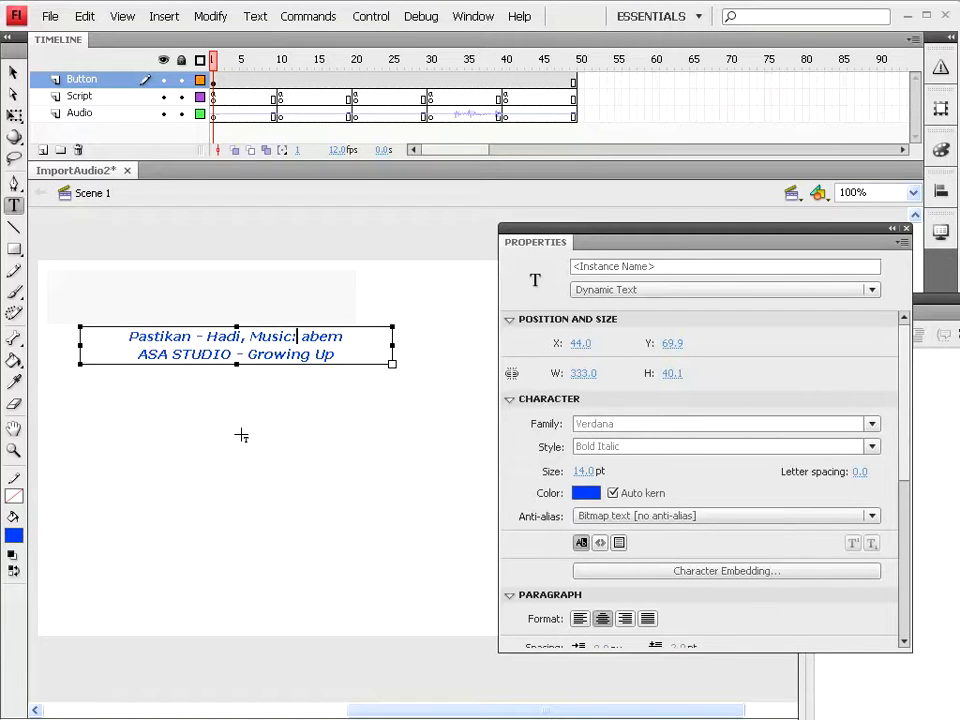
Move the credits text box onto the pastikan button, at about X 7 and Y 17.9
left_click(13, 71)
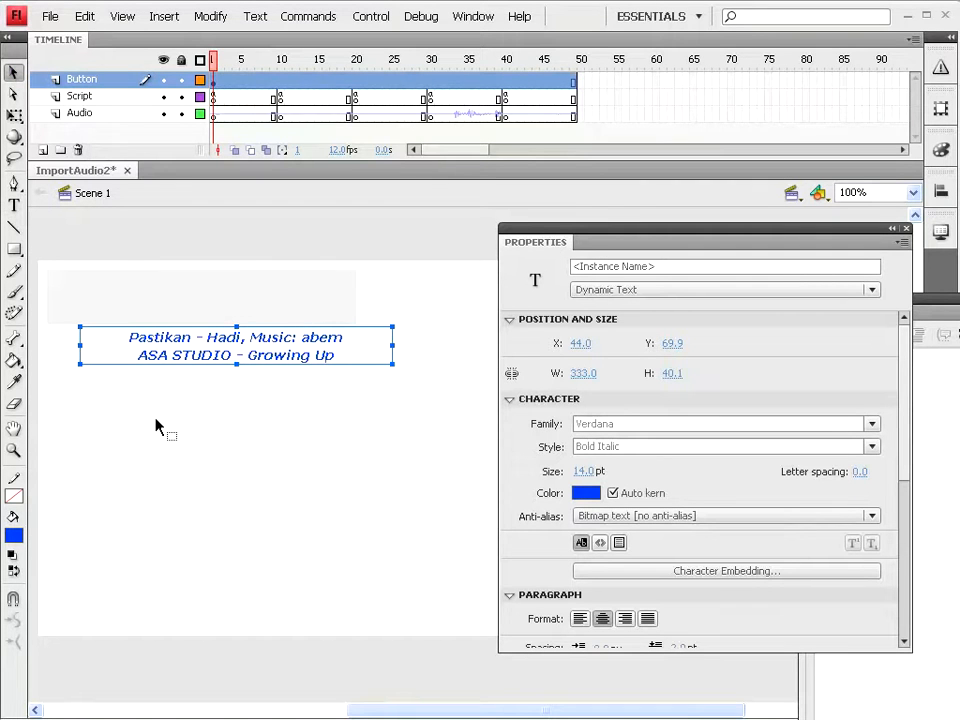
key("shift+Up")
key("shift+Up")
key("shift+Up")
key("shift+Up")
key("shift+Up")
key("shift+Up")
key("Down")
key("Down")
key("Down")
key("Down")
key("Down")
key("Down")
key("Down")
key("Down")
key("shift+Left")
key("shift+Left")
key("shift+Left")
key("Left")
key("Left")
key("Left")
key("Left")
key("Left")
key("Left")
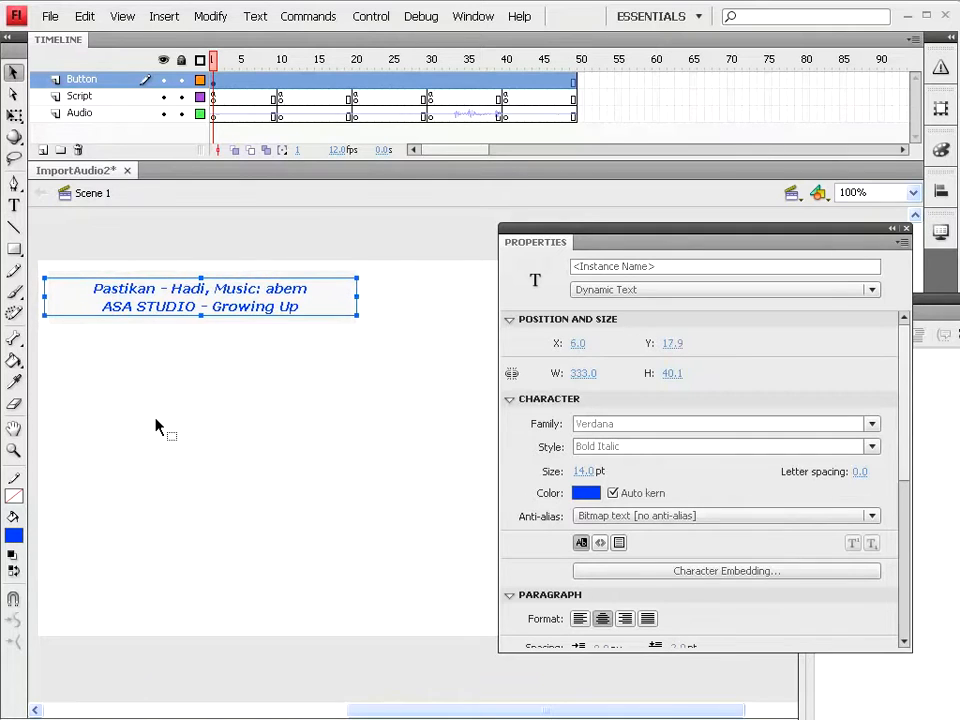
key("Left")
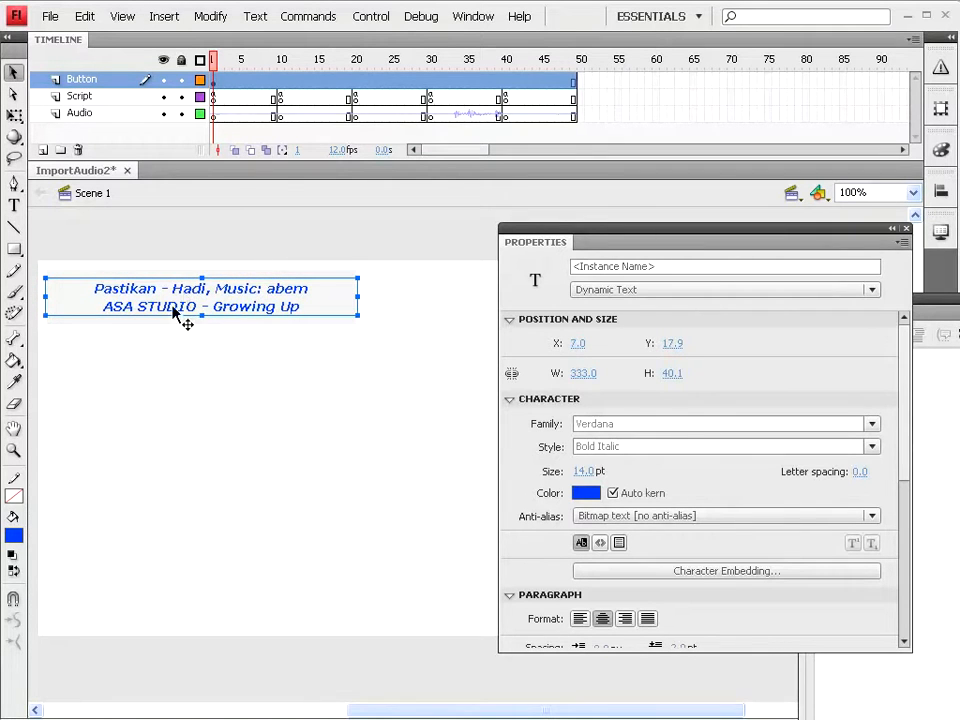
Move the credits text box from the Button layer to the same position on a new layer named Text, placed directly below Button
left_click(92, 19)
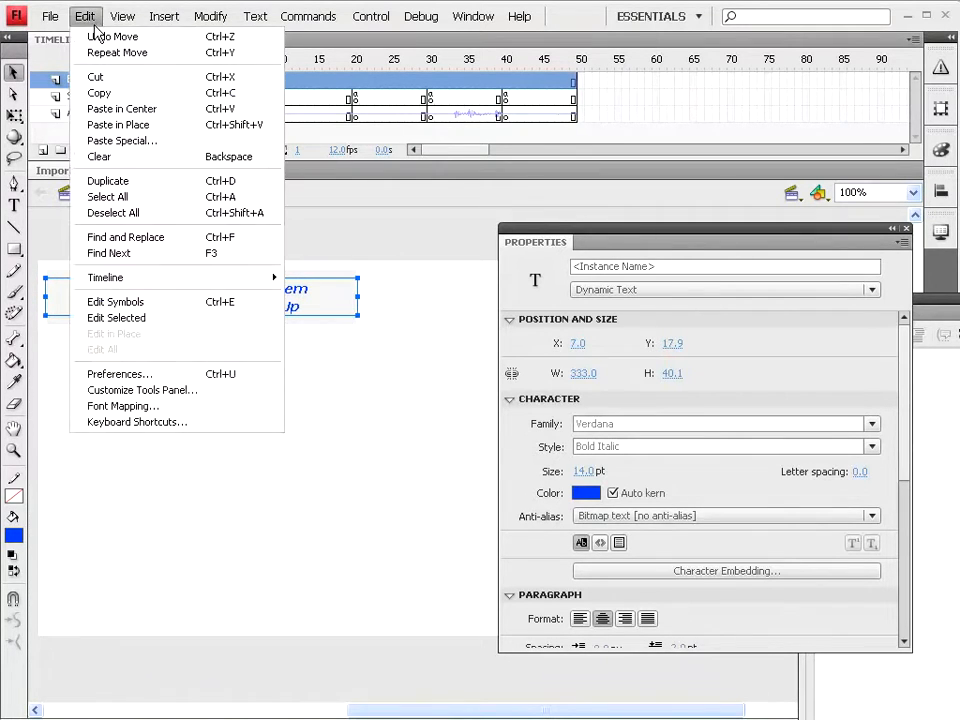
left_click(100, 79)
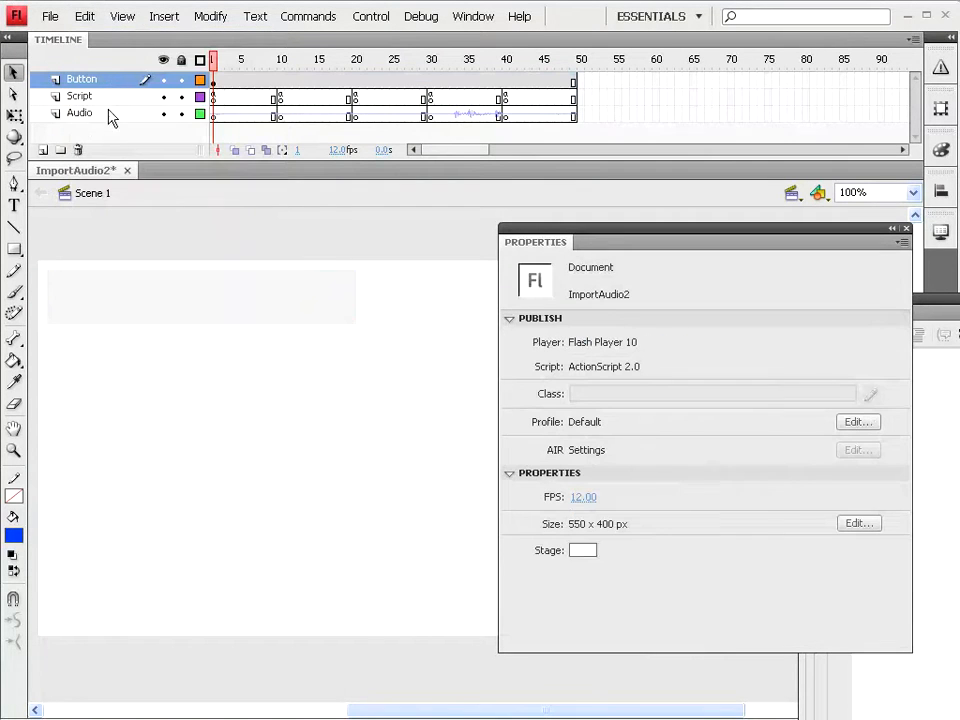
left_click(42, 150)
left_click_drag(60, 84, 60, 108)
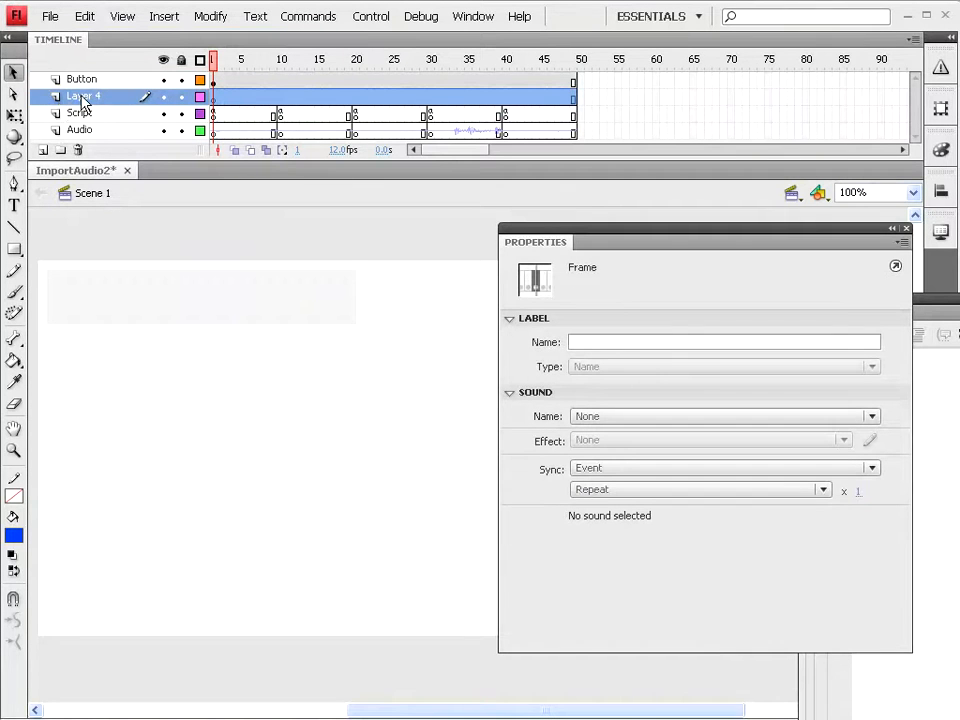
double_click(80, 95)
type("T")
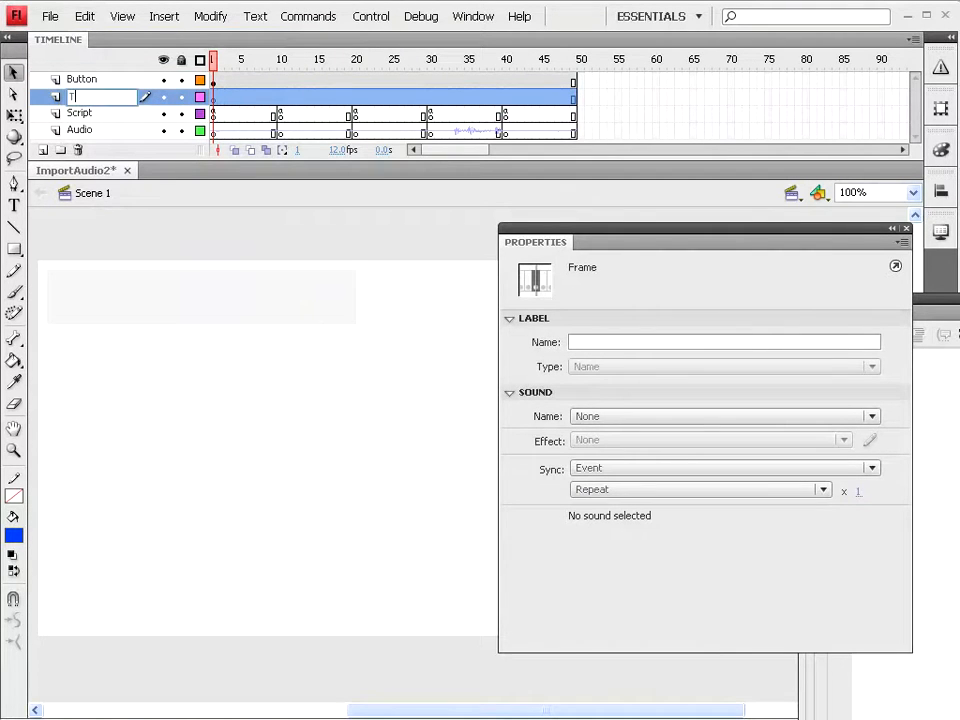
type("ext")
left_click(84, 16)
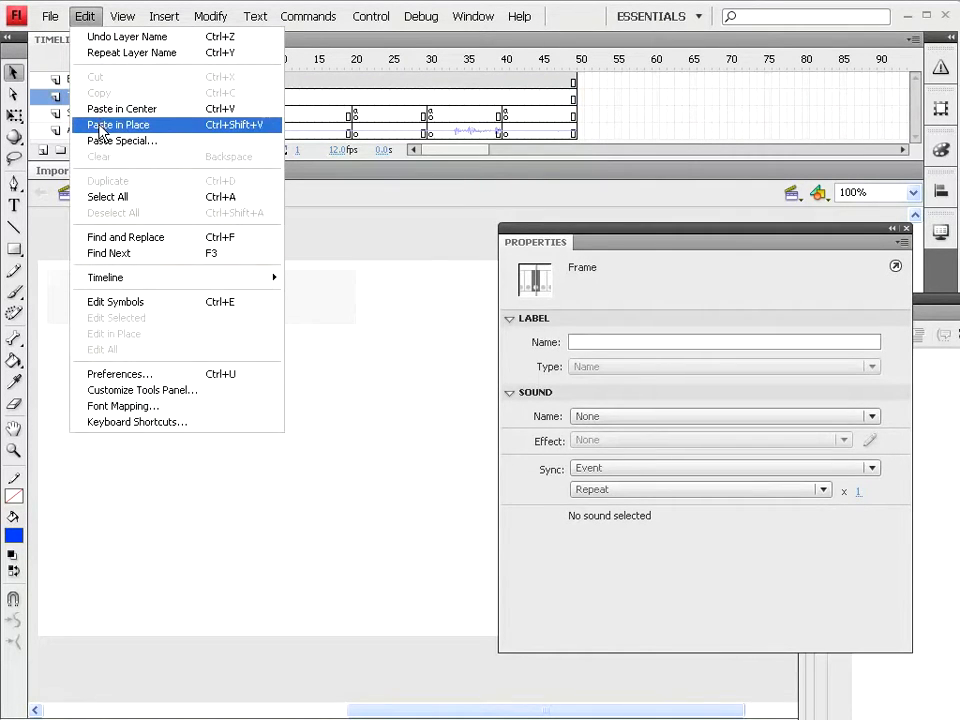
left_click(100, 126)
Add an on (release) event handler to the pastikan button instance's script
left_click(328, 306)
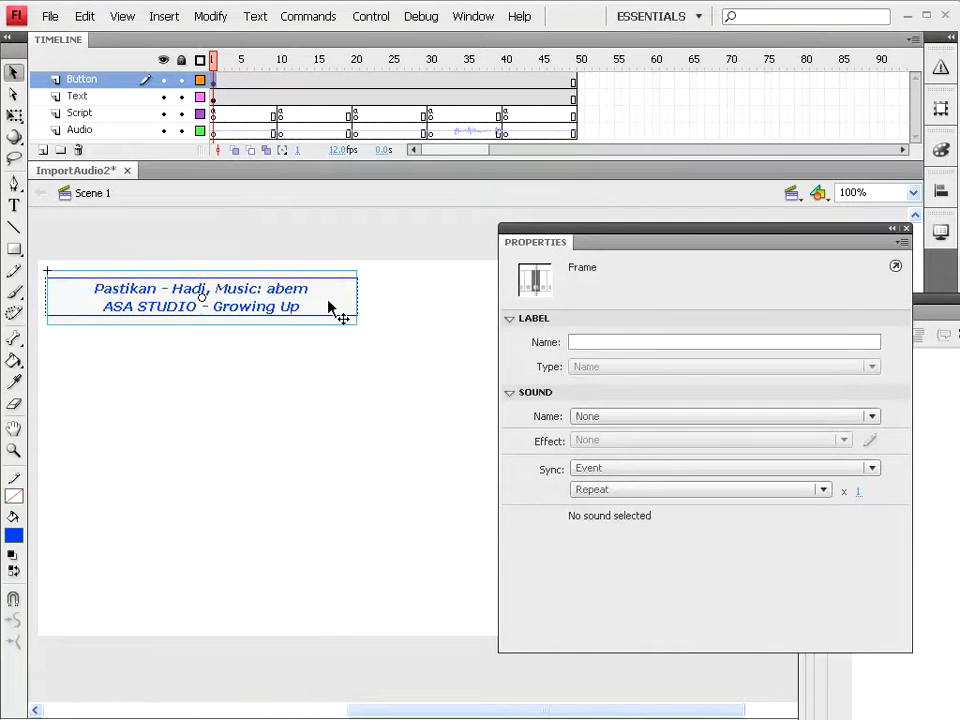
left_click(333, 306)
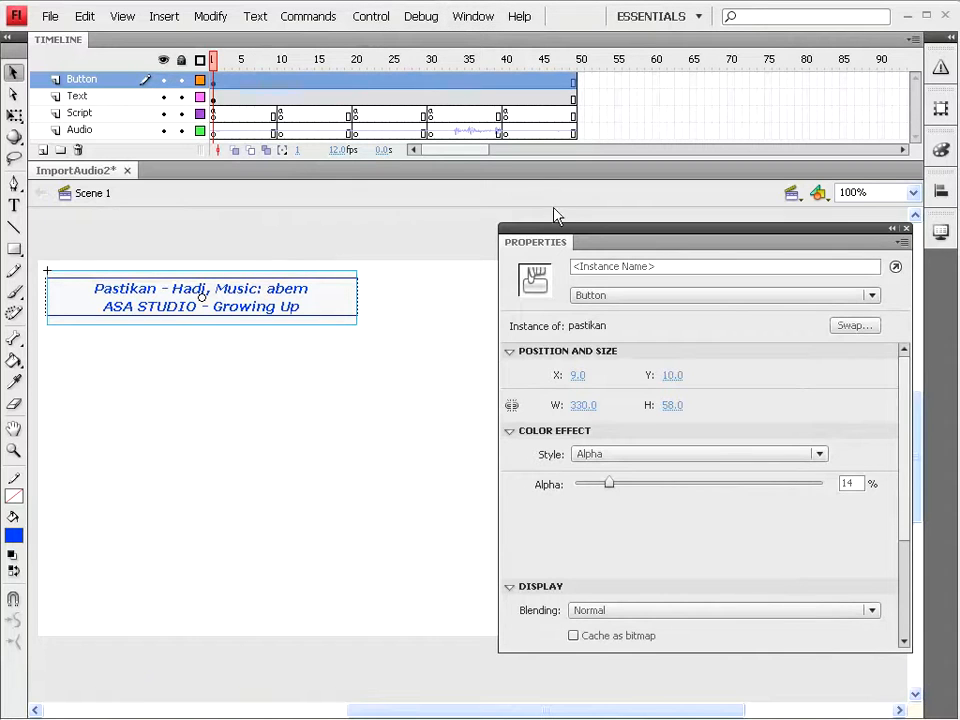
key("F9")
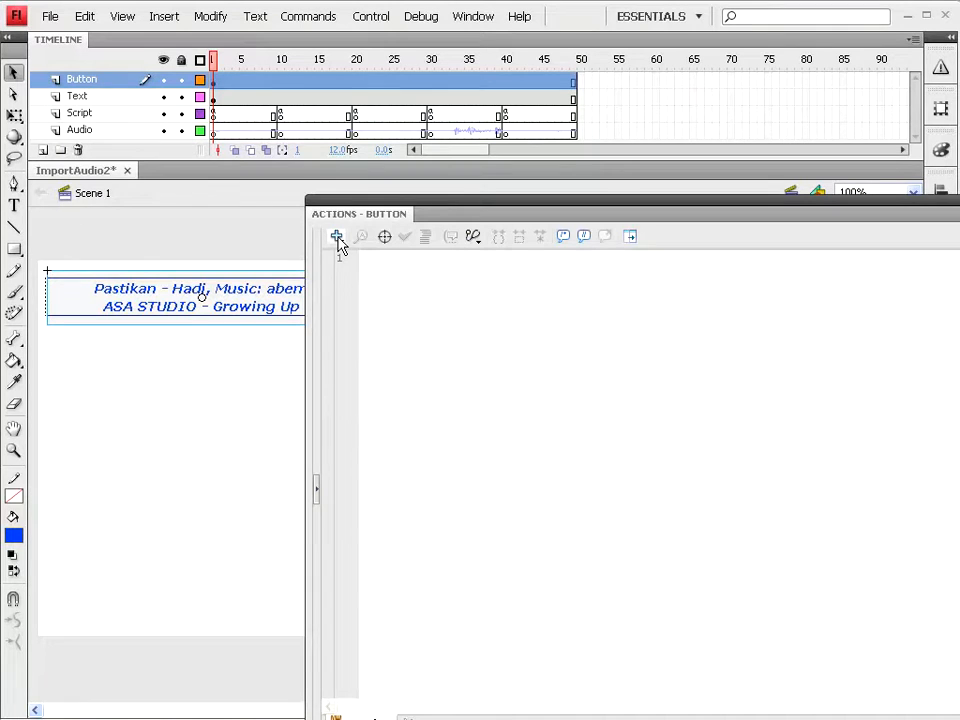
left_click(338, 238)
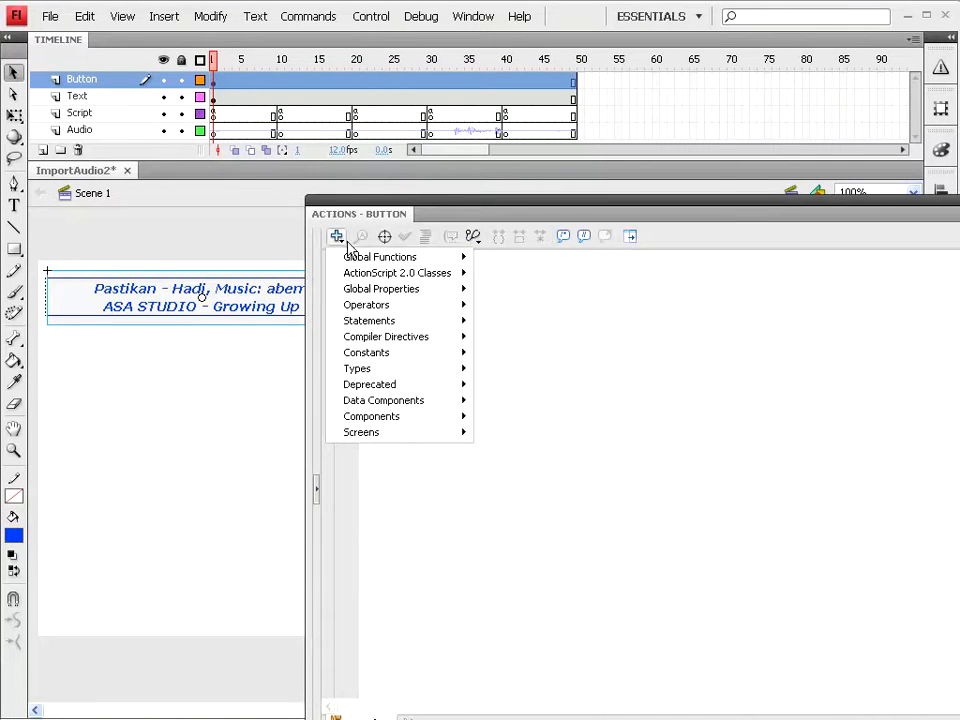
mouse_move(355, 259)
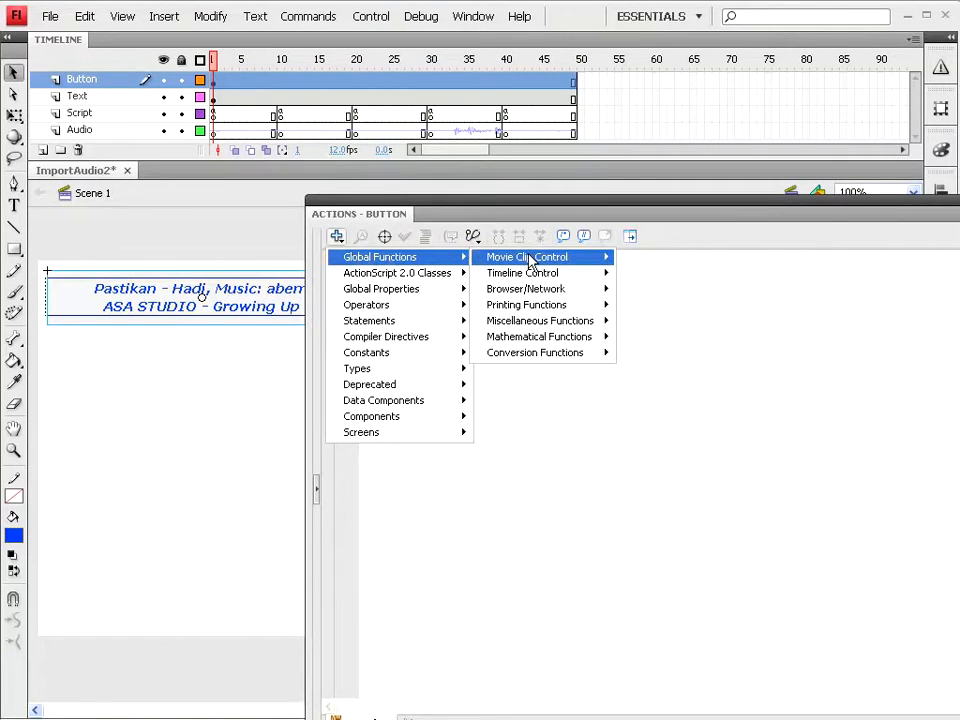
mouse_move(530, 262)
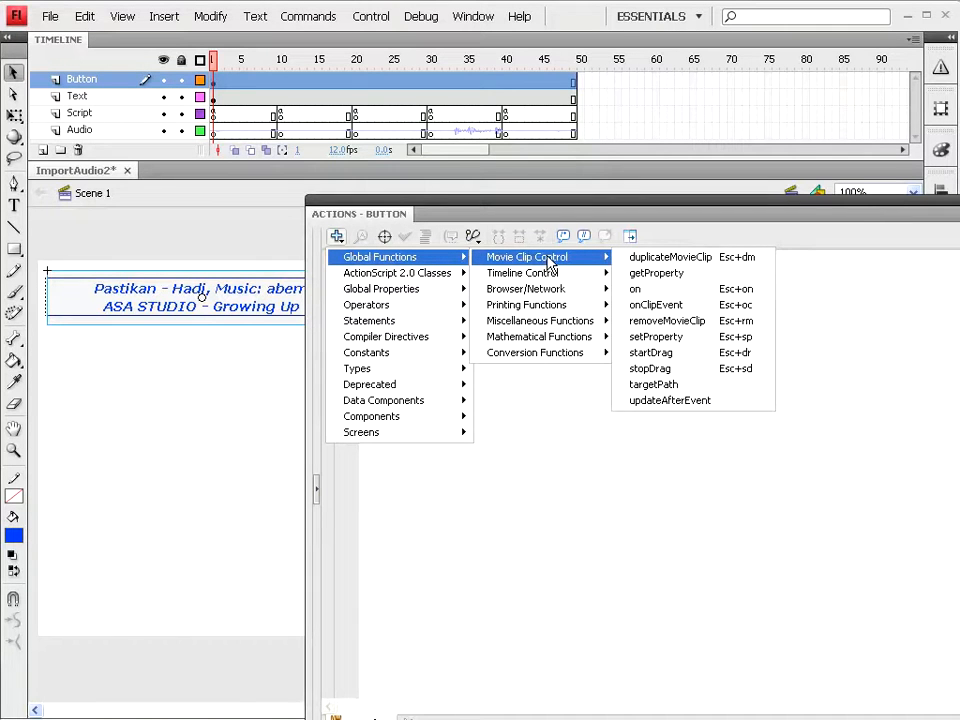
left_click(660, 292)
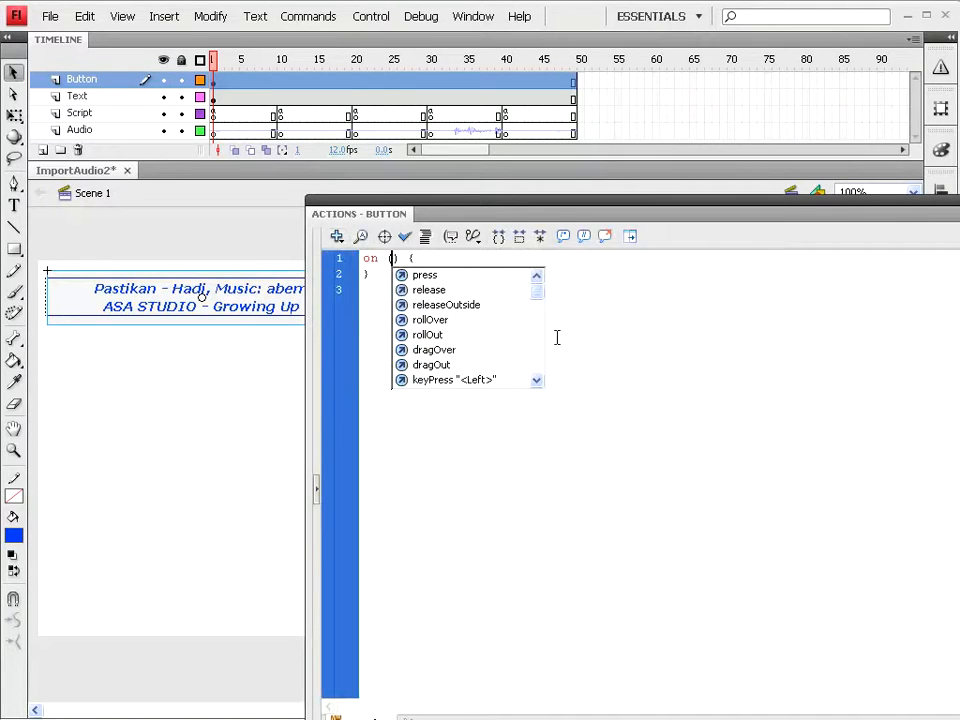
double_click(427, 291)
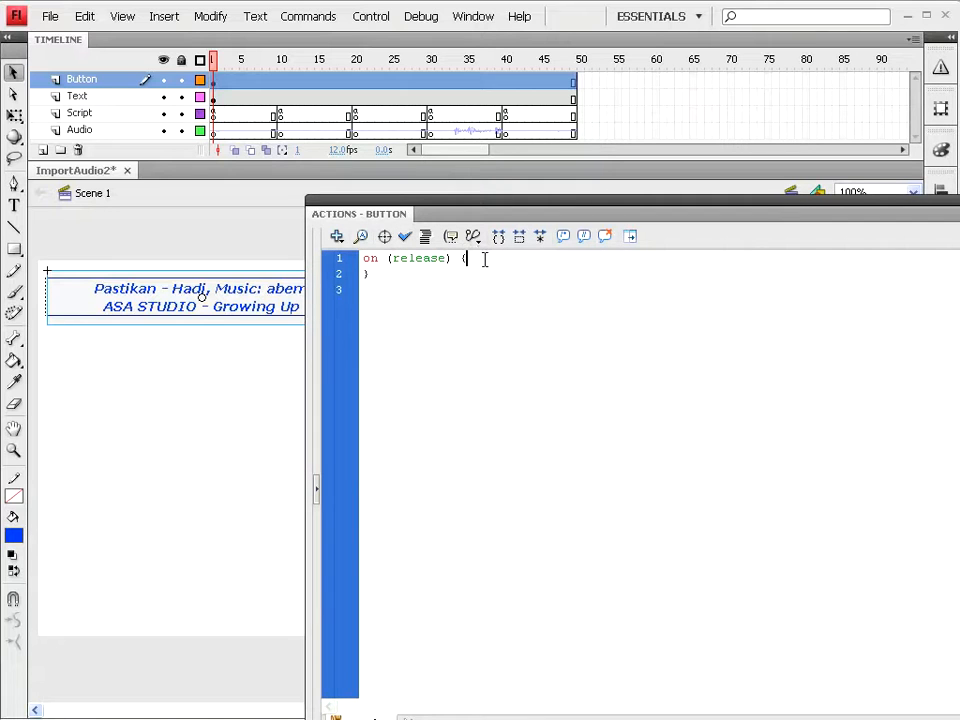
Insert gotoAndStop(1) inside the pastikan button's release handler
left_click(340, 238)
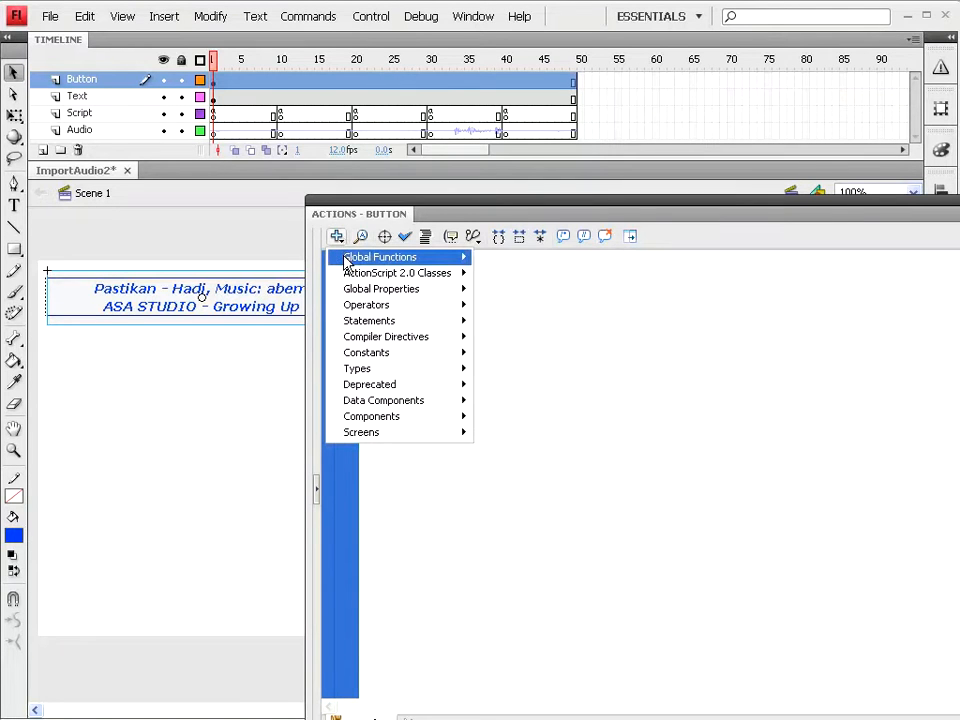
mouse_move(439, 259)
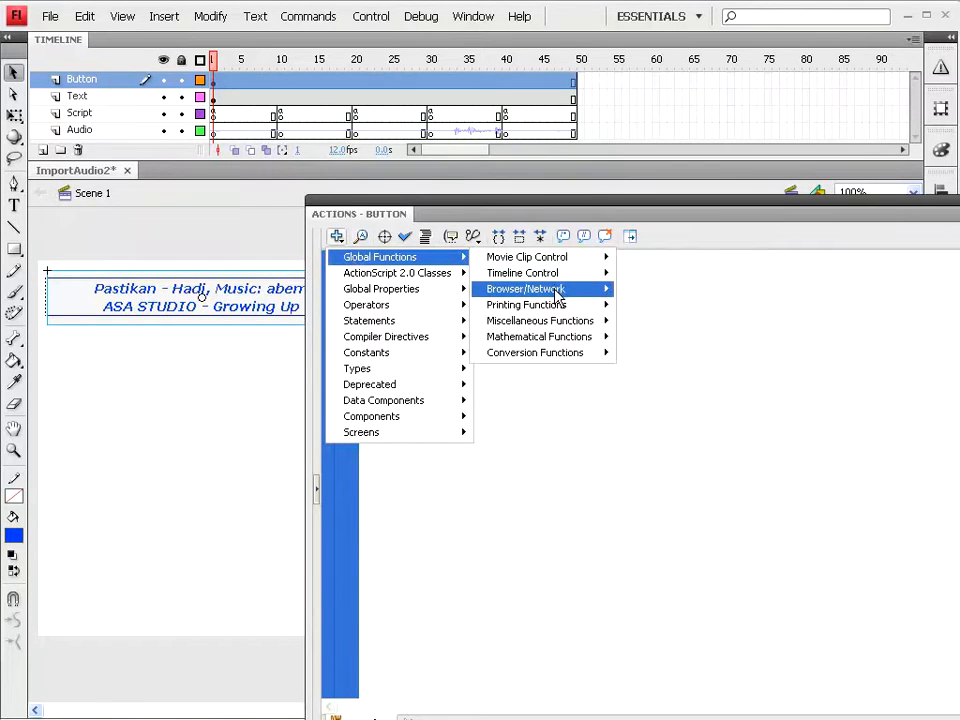
mouse_move(554, 277)
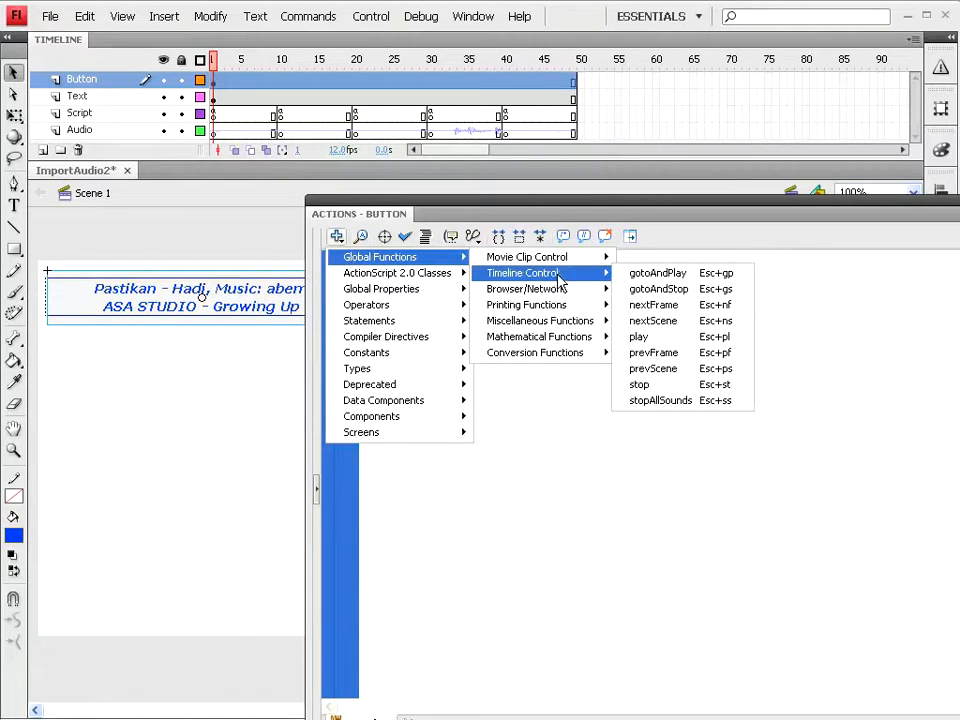
left_click(660, 289)
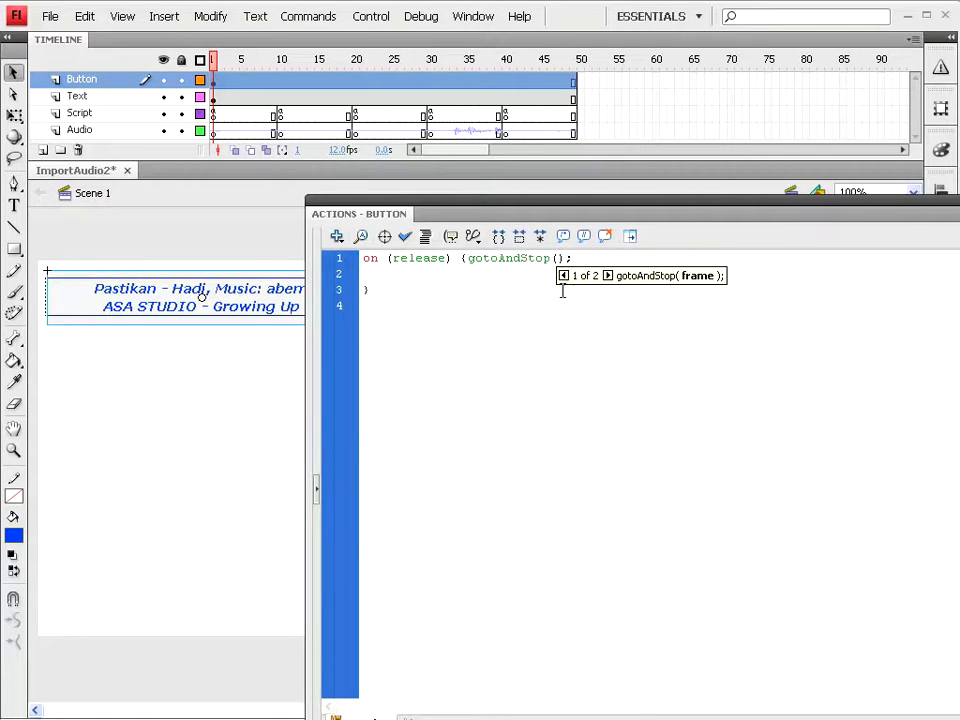
type("1")
left_click(593, 258)
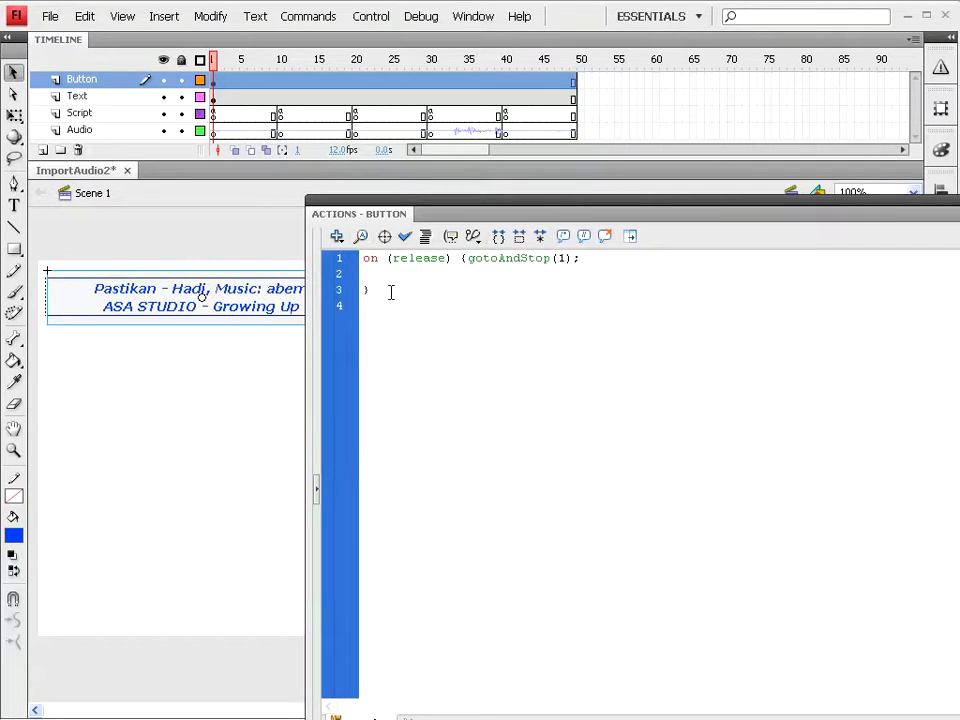
Insert another on event handler below the release handler in the pastikan button's script
key("Return")
left_click(339, 241)
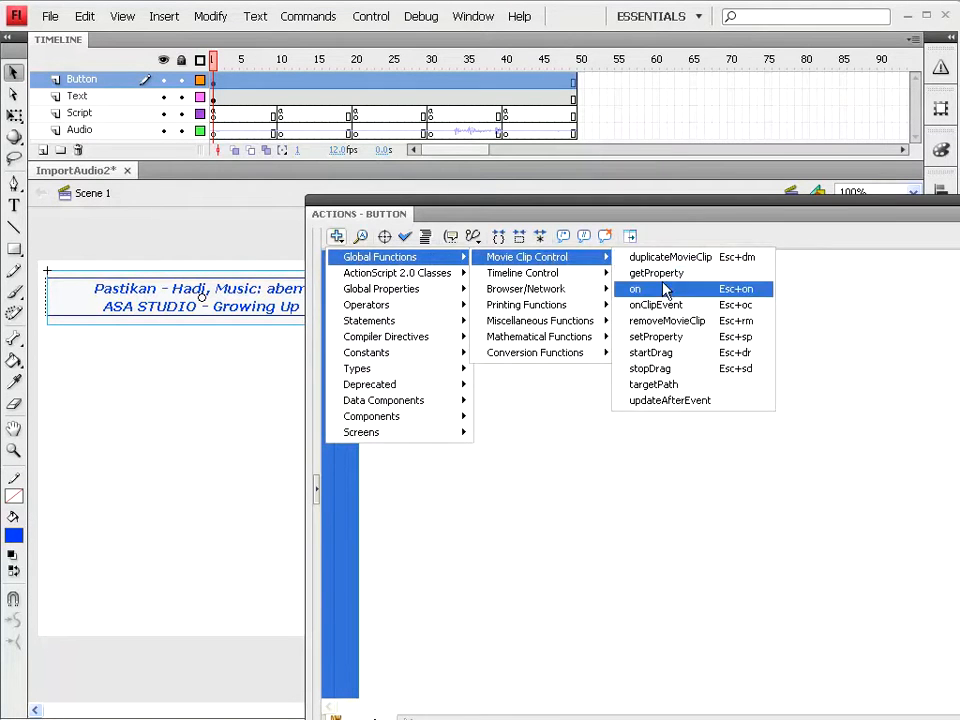
Add an on (press) handler that calls stopAllSounds() below the release handler in the button's script
left_click(662, 290)
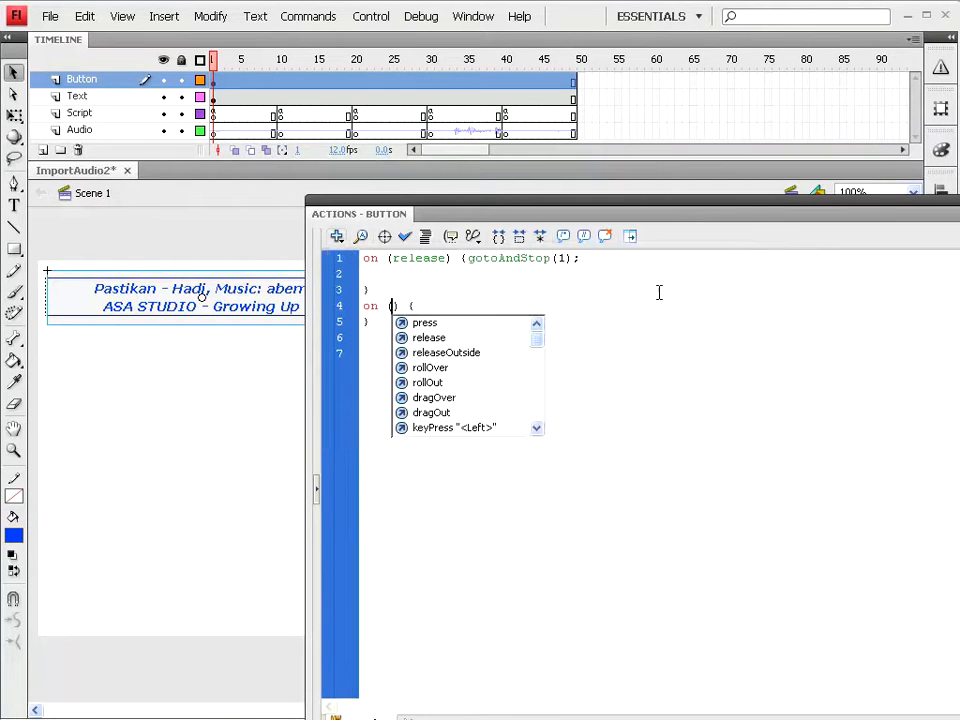
double_click(424, 324)
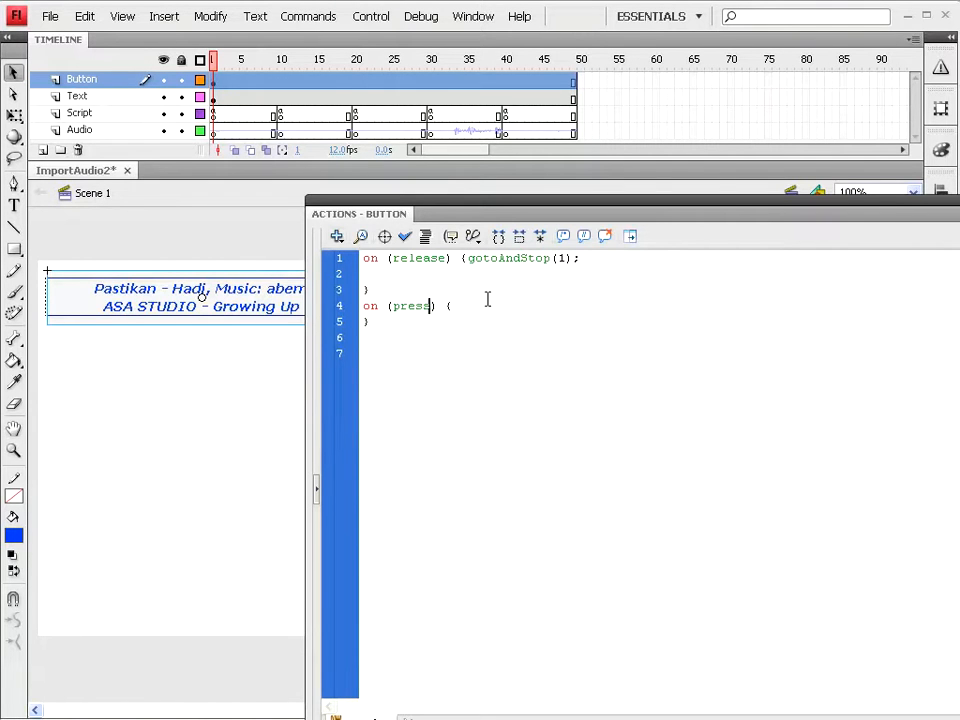
left_click(337, 240)
mouse_move(334, 259)
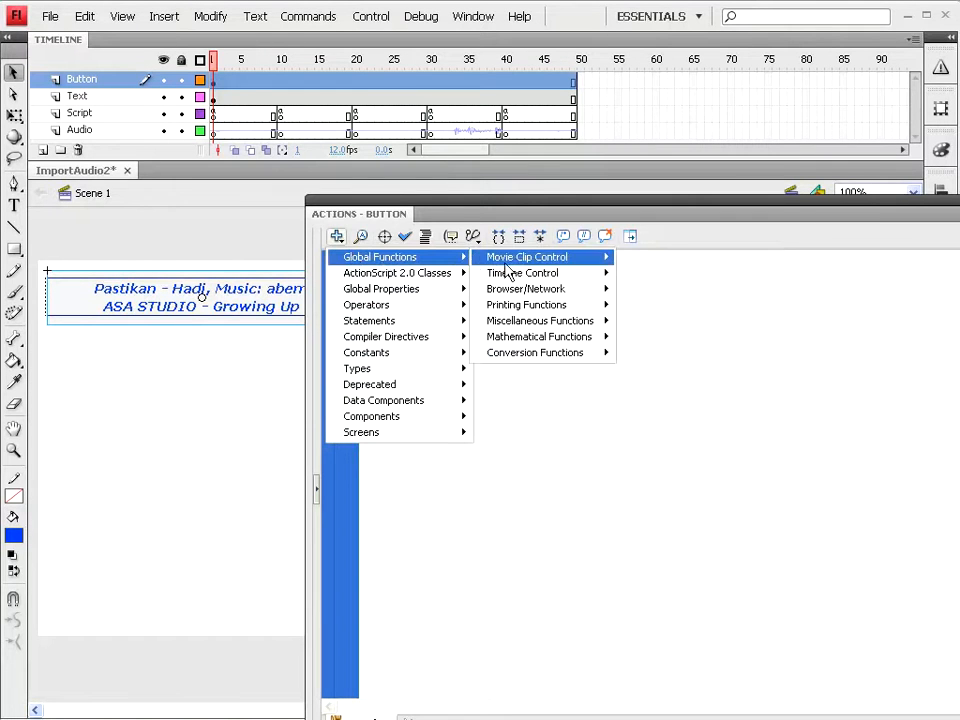
mouse_move(517, 280)
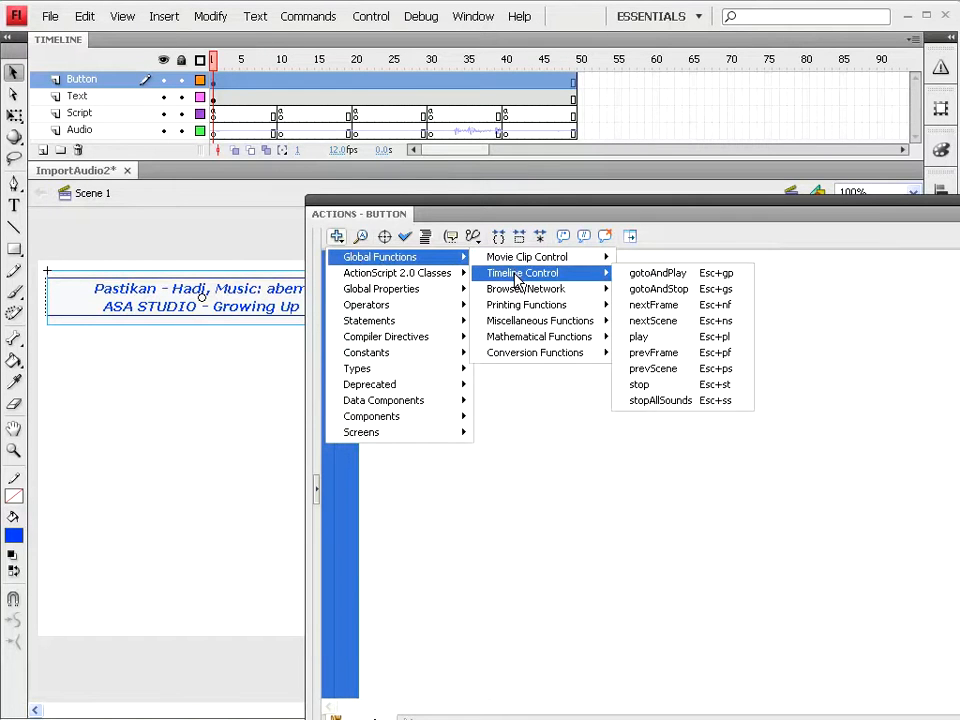
left_click(660, 400)
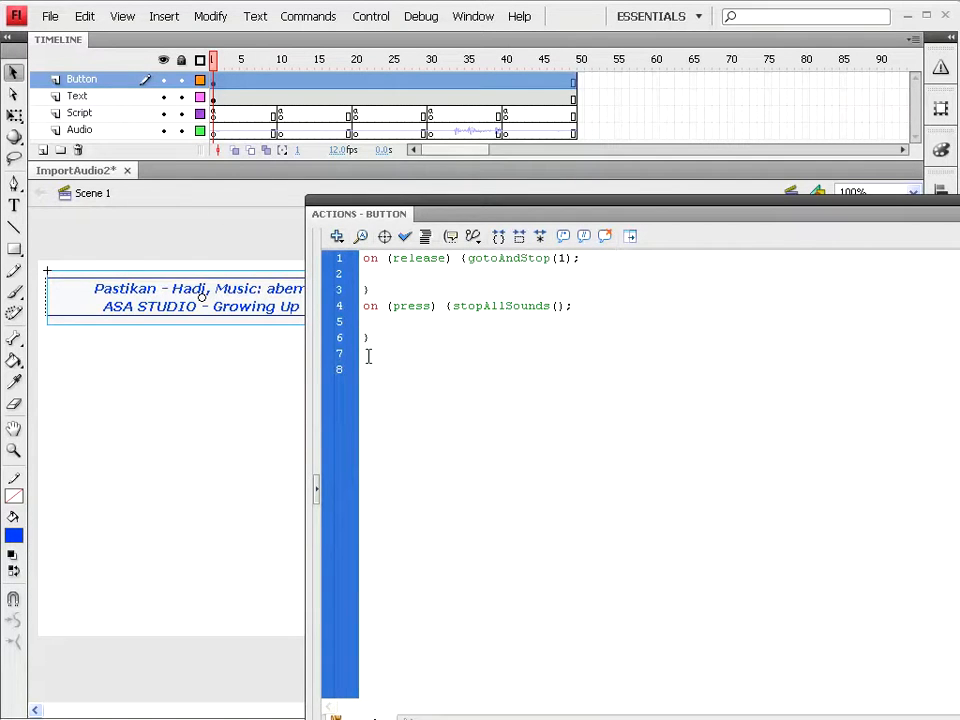
Copy the pastikan button instance and paste the copy in place on the Button layer
left_click(169, 317)
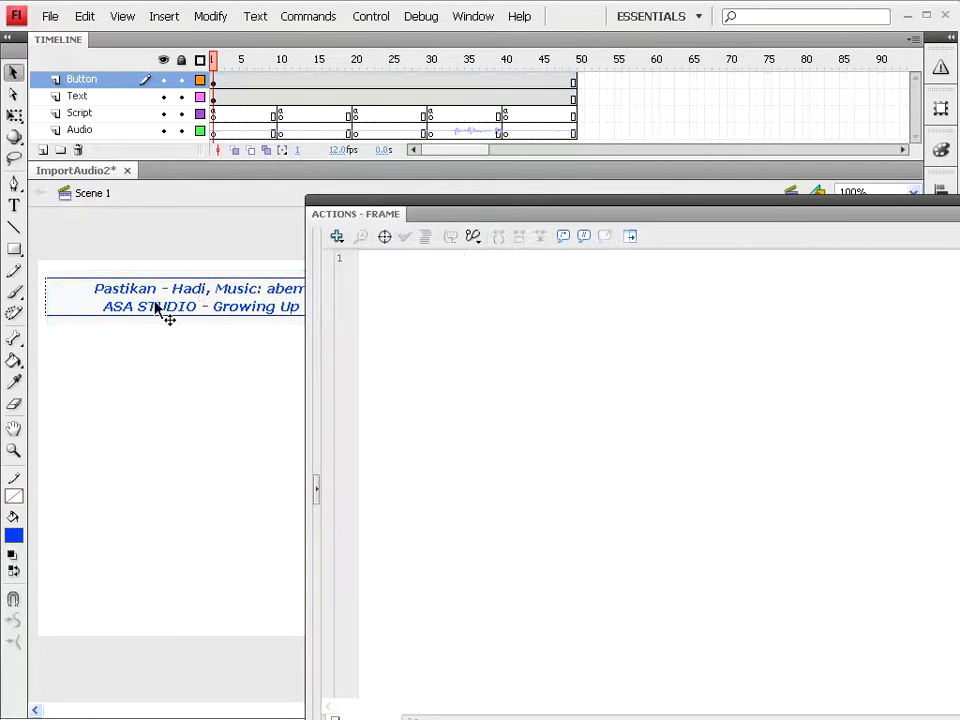
double_click(521, 216)
left_click(340, 300)
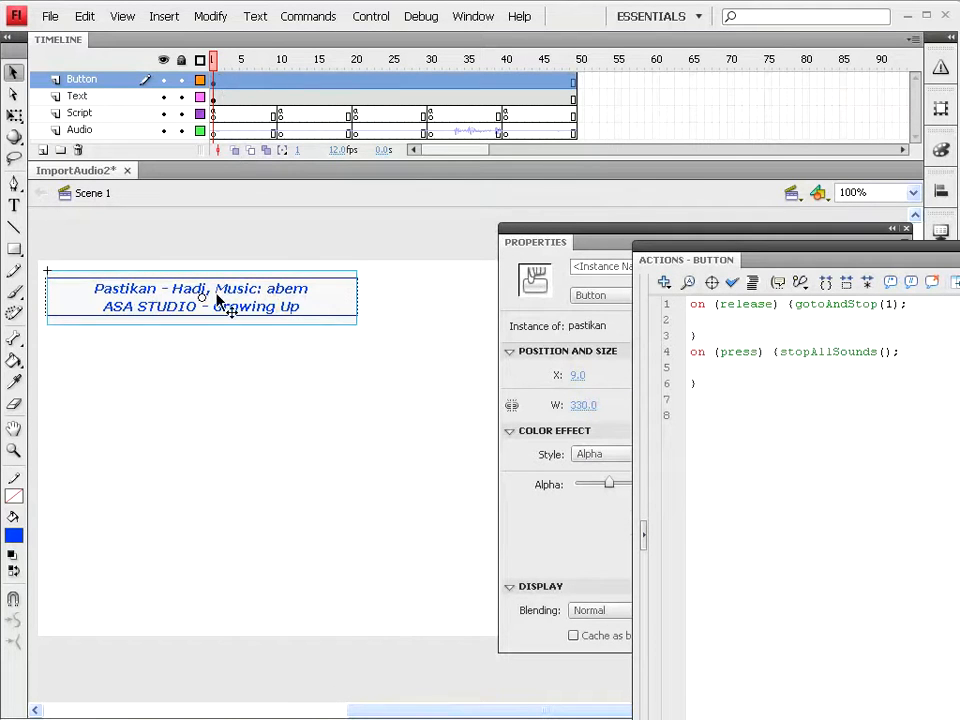
left_click(604, 250)
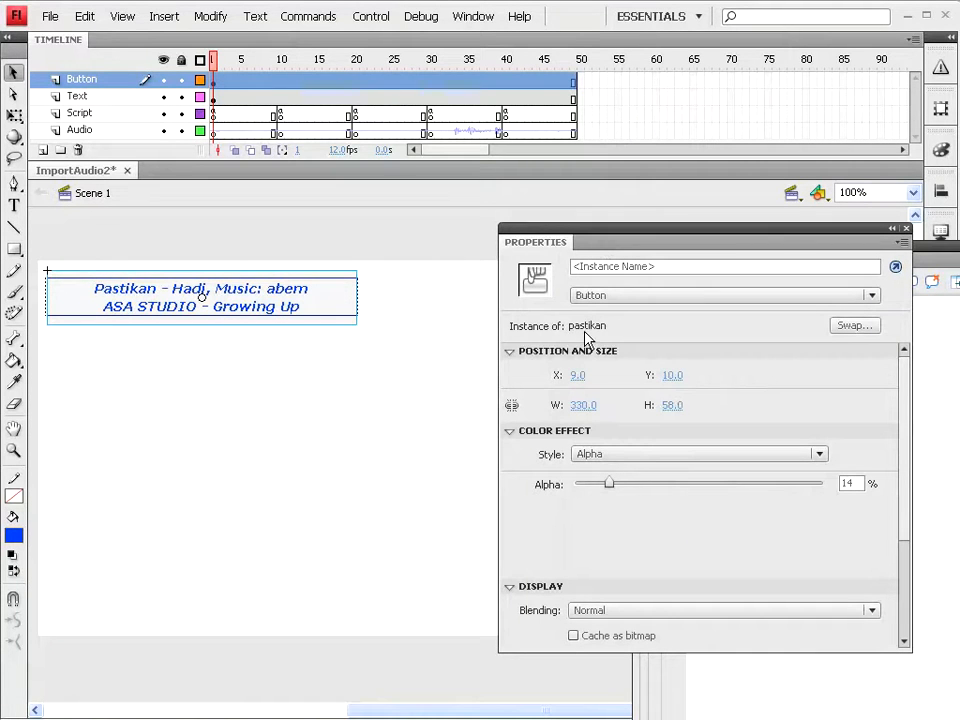
left_click(86, 18)
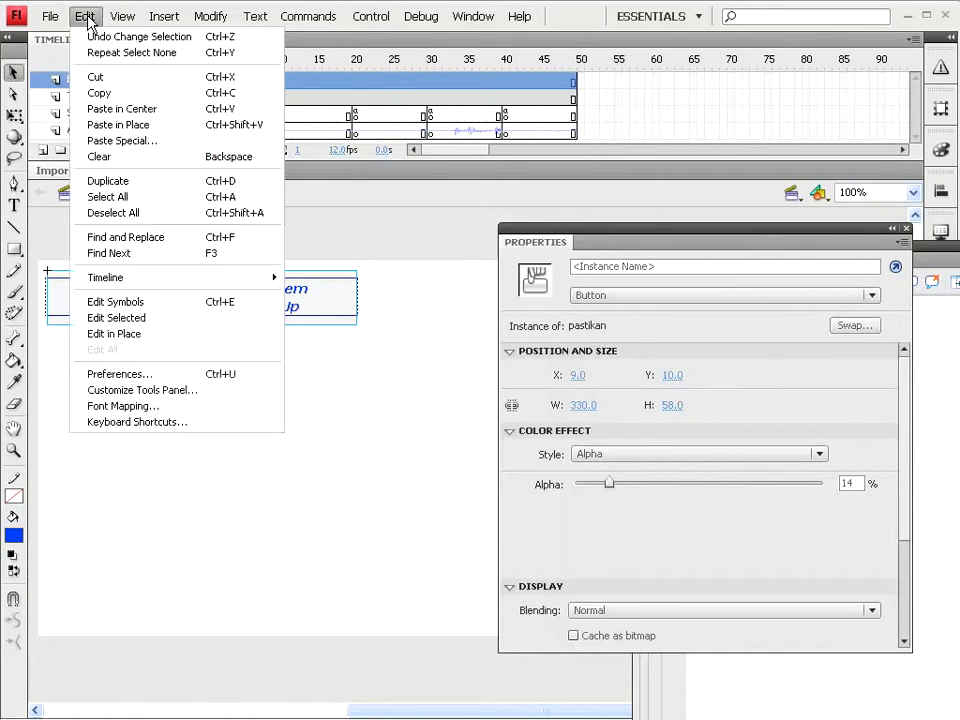
left_click(119, 93)
left_click(84, 16)
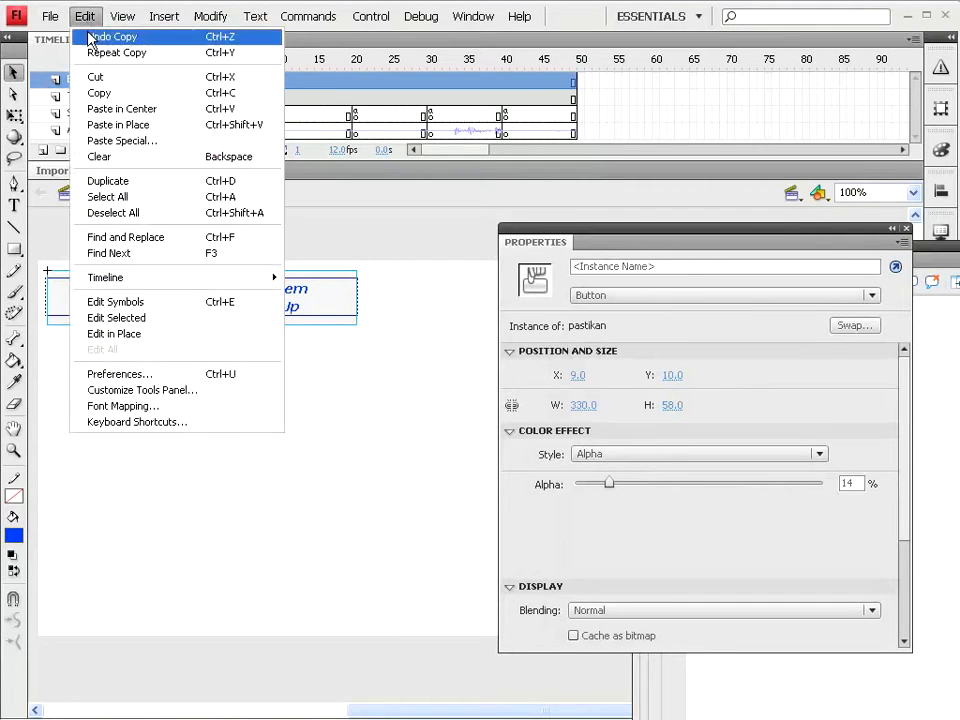
left_click(106, 126)
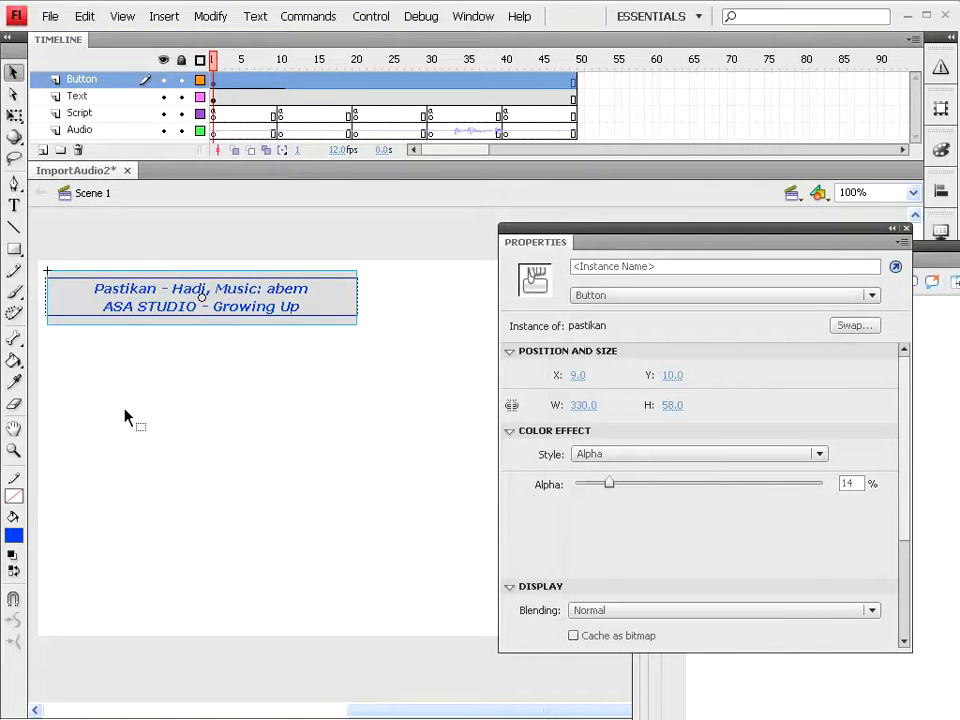
Move the pasted button copy straight down below the first title, to Y 73
key("Down")
key("Down")
key("Down")
key("Down")
key("Down")
key("Down")
key("Down")
key("Down")
key("Down")
key("Down")
key("Down")
key("Down")
key("Down")
key("Down")
key("Down")
key("Down")
key("Down")
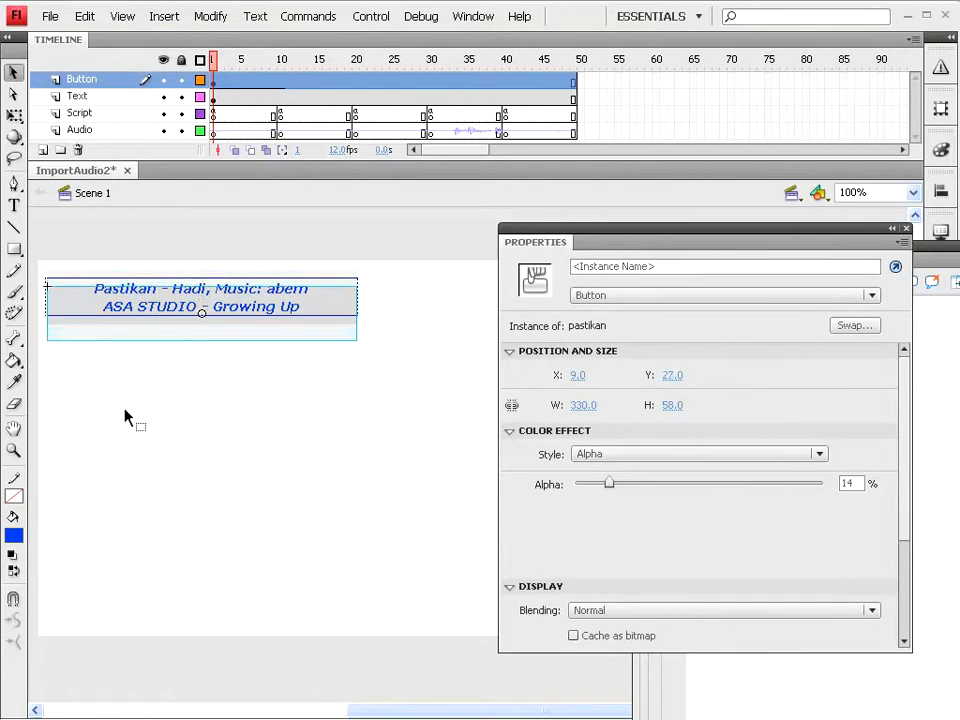
key("Down")
key("Down")
key("Down")
key("Down")
key("Down")
key("Down")
key("Down")
key("Down")
key("Down")
key("Down")
key("Down")
key("Down")
key("Down")
key("Down")
key("Down")
key("Down")
key("Down")
key("Down")
key("Down")
key("Down")
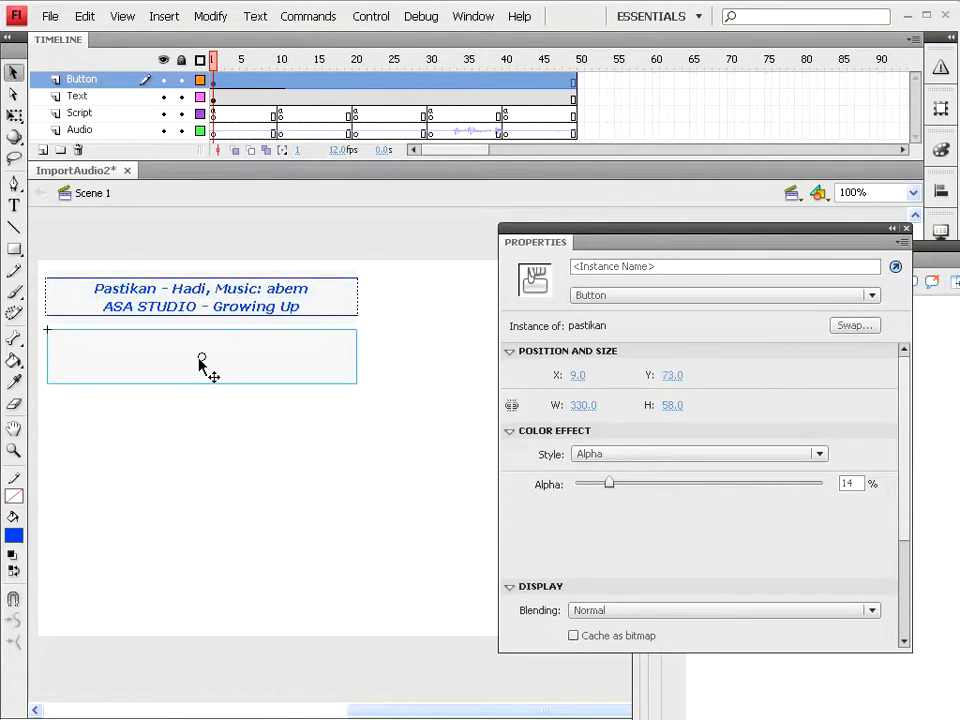
Duplicate the lower button's symbol under the name kerinduan
left_click(211, 17)
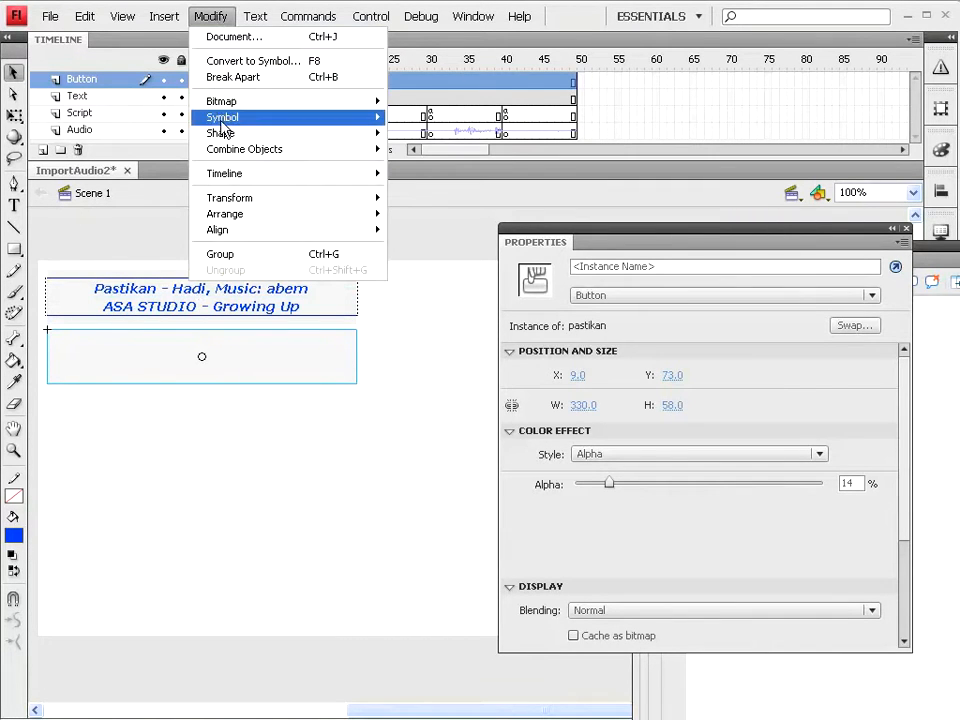
mouse_move(224, 120)
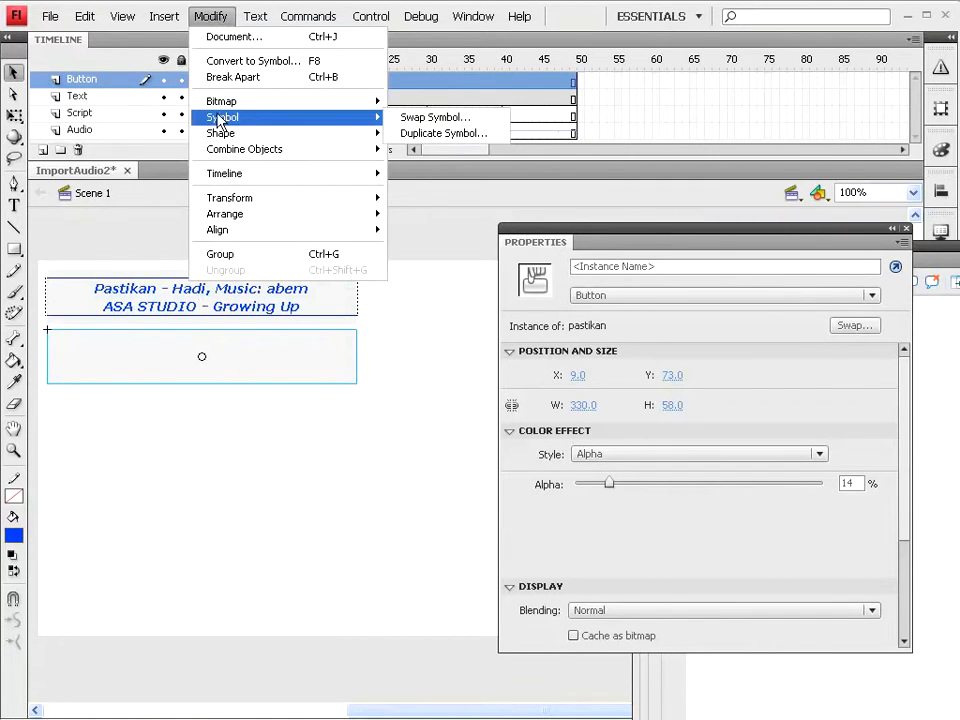
left_click(447, 136)
left_click_drag(525, 344, 312, 368)
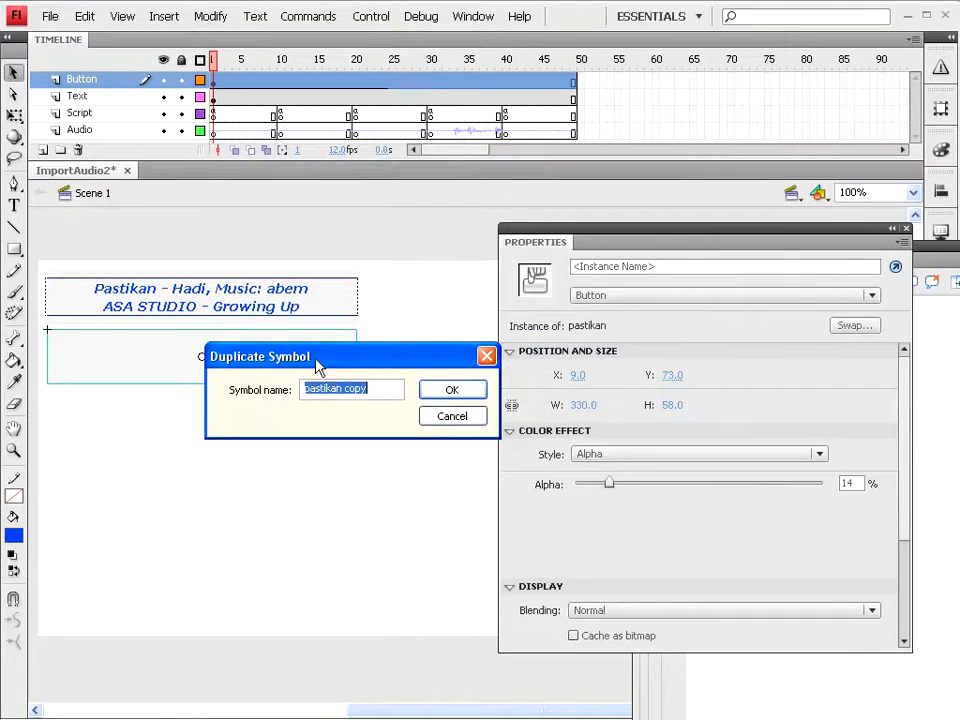
left_click_drag(340, 392, 235, 394)
type("kerinduan")
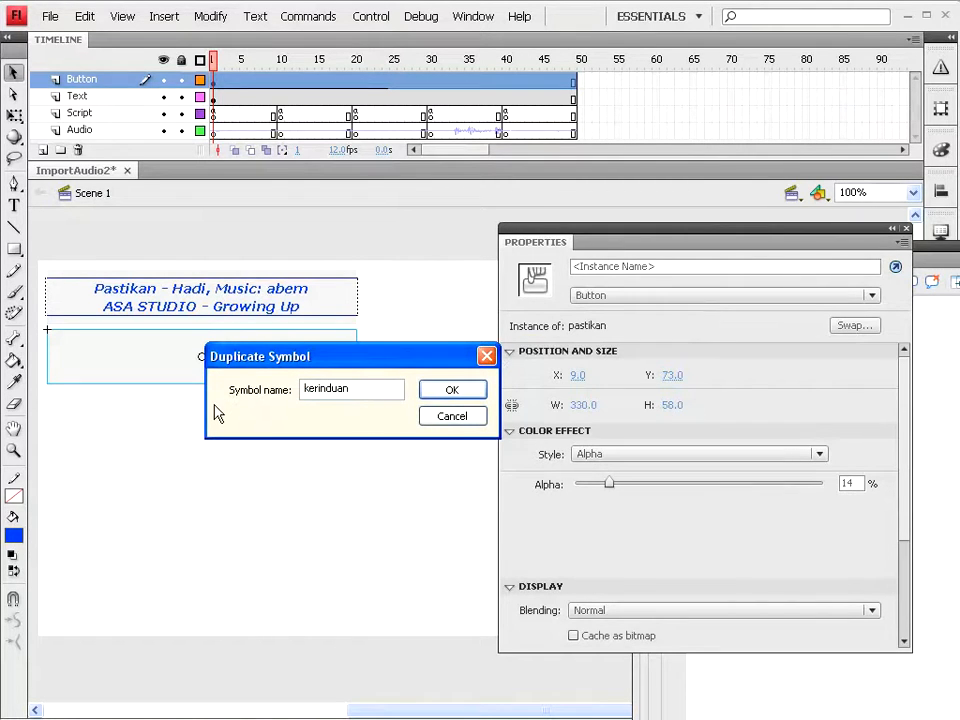
left_click(439, 391)
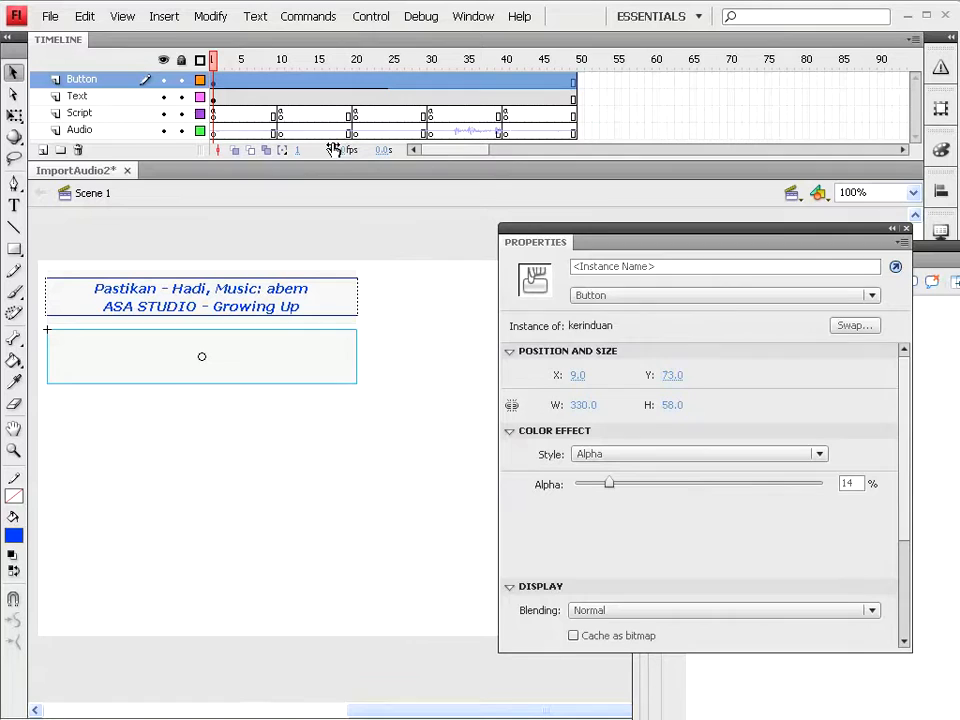
Find the frame where kerinduan.mp3 starts and set the kerinduan button's release action to gotoAndStop(30)
left_click(279, 117)
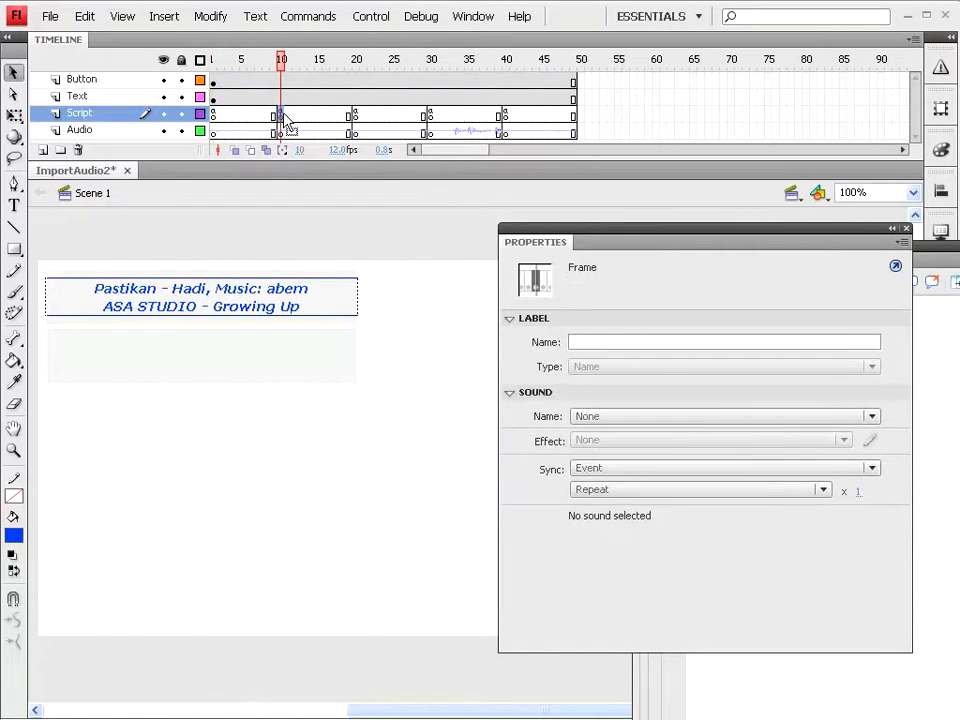
left_click(282, 133)
left_click(358, 134)
left_click(431, 135)
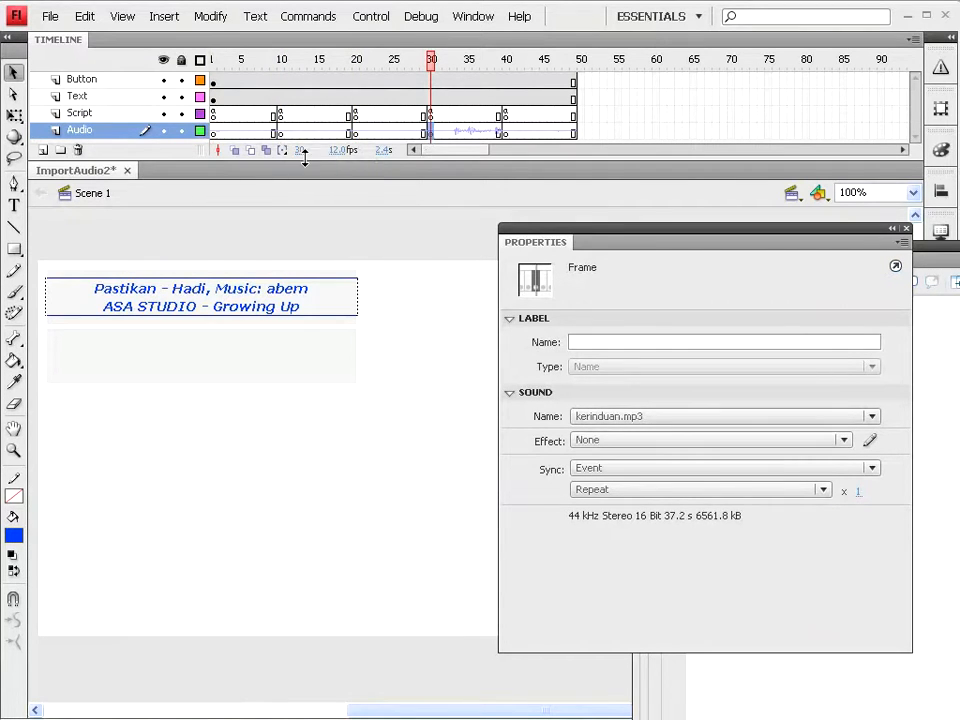
left_click(240, 355)
key("F9")
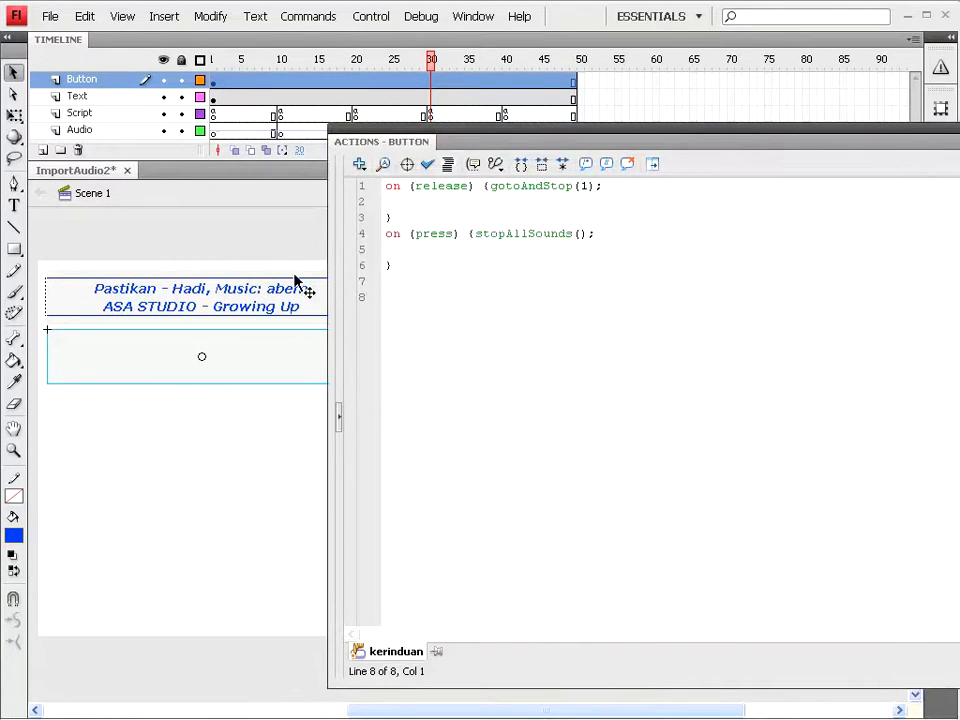
double_click(585, 186)
type("3")
key("F9")
key("F9")
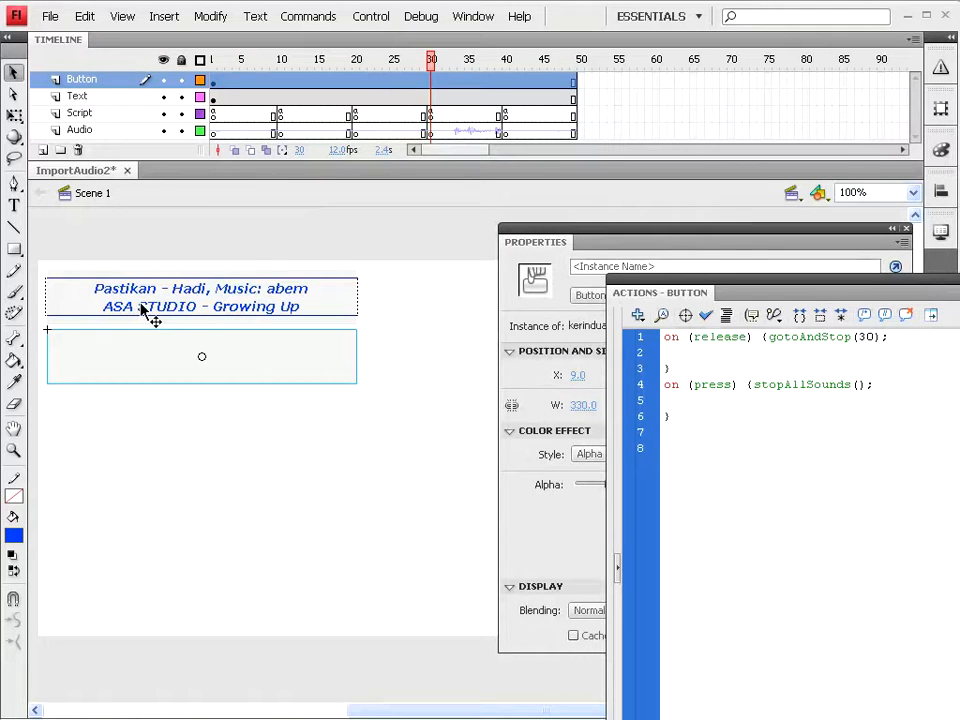
Copy the title text on the Text layer, paste it in place and move the copy over the lower button
left_click(213, 97)
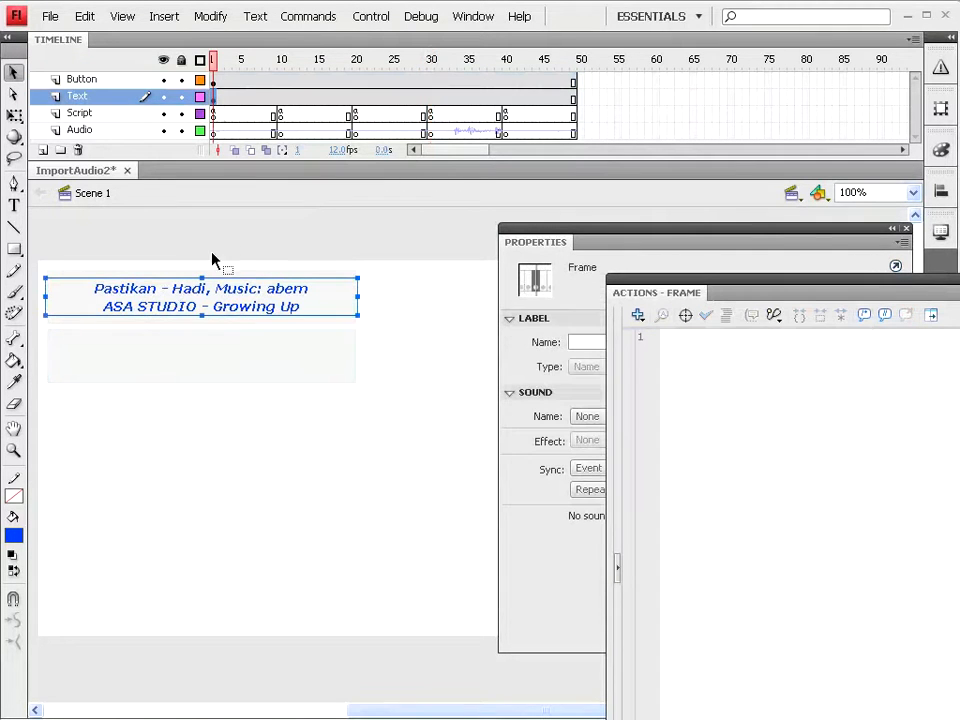
left_click(84, 17)
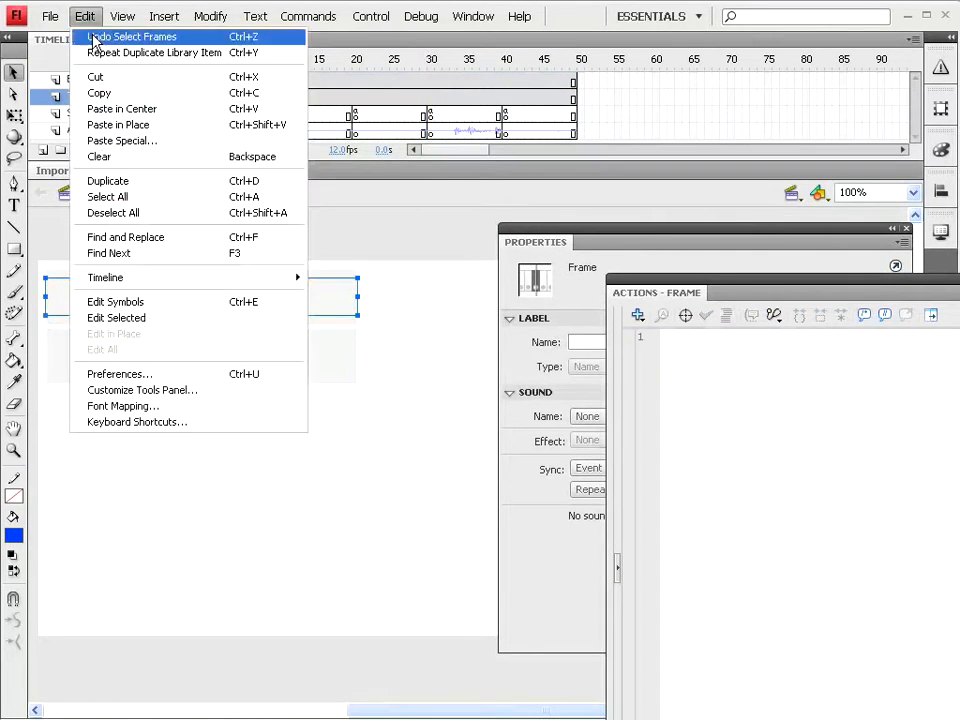
left_click(97, 93)
left_click(84, 17)
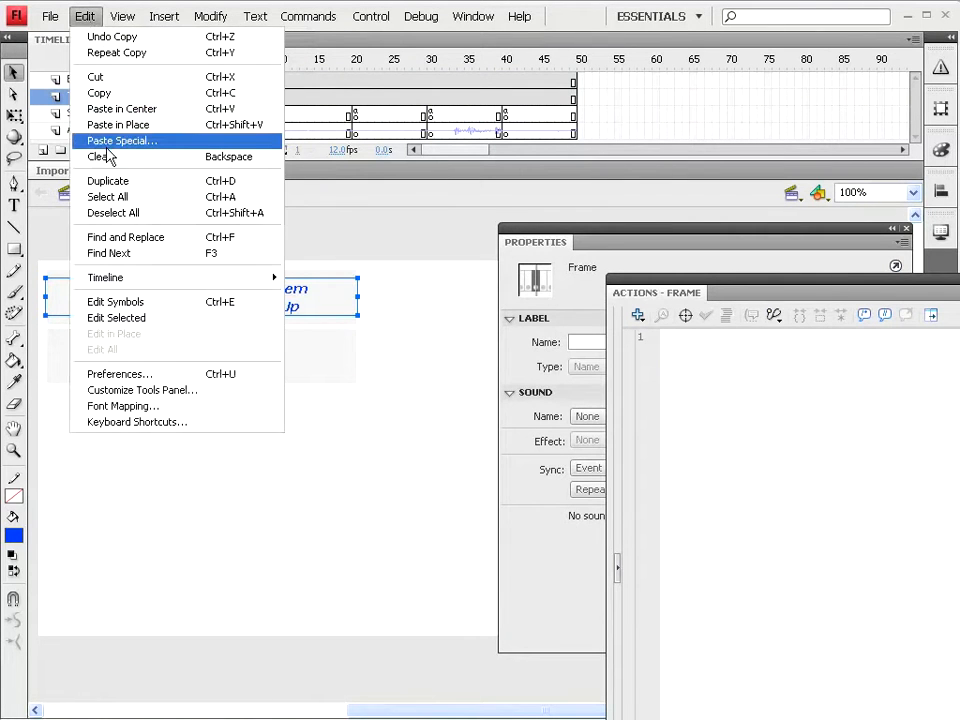
left_click(116, 124)
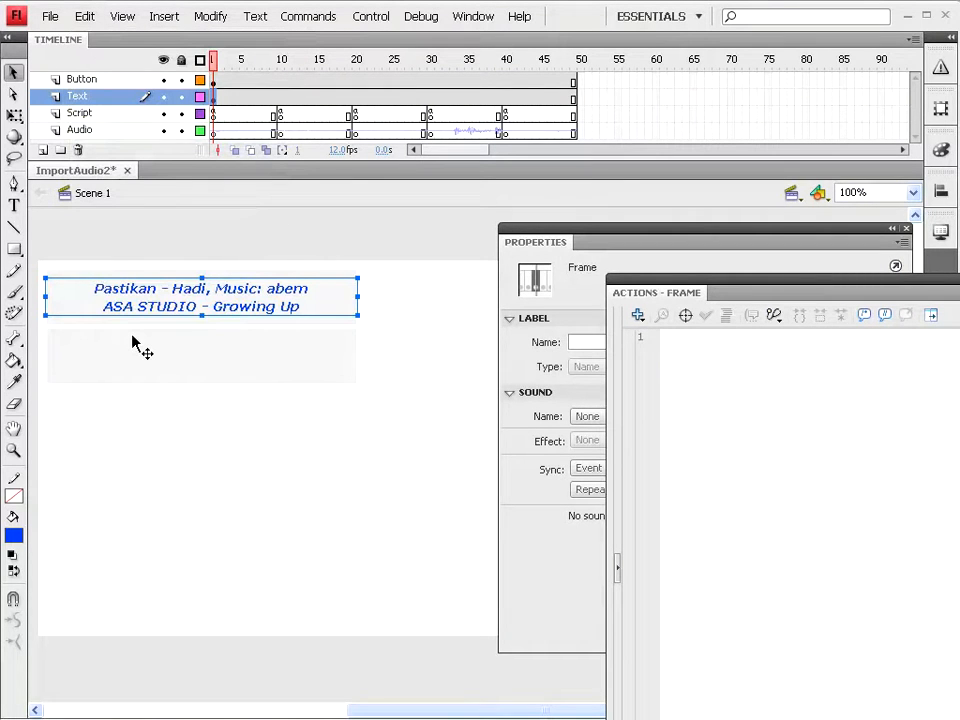
left_click_drag(133, 343, 133, 338)
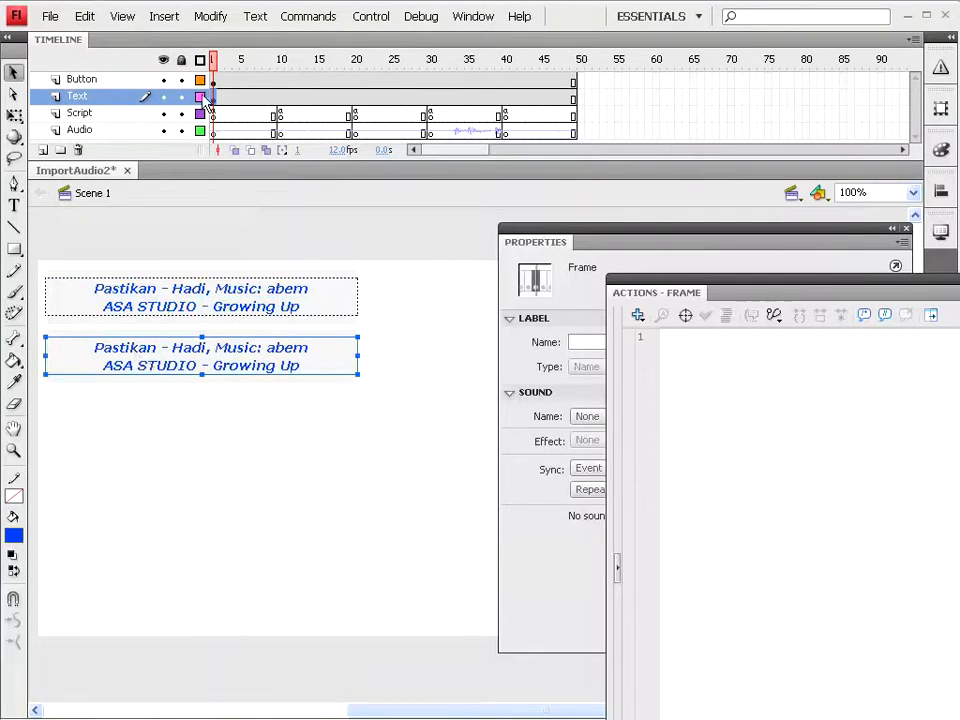
Change the first line of the lower title to "Kerinduan - As Band"
double_click(134, 349)
type("Kerinduan")
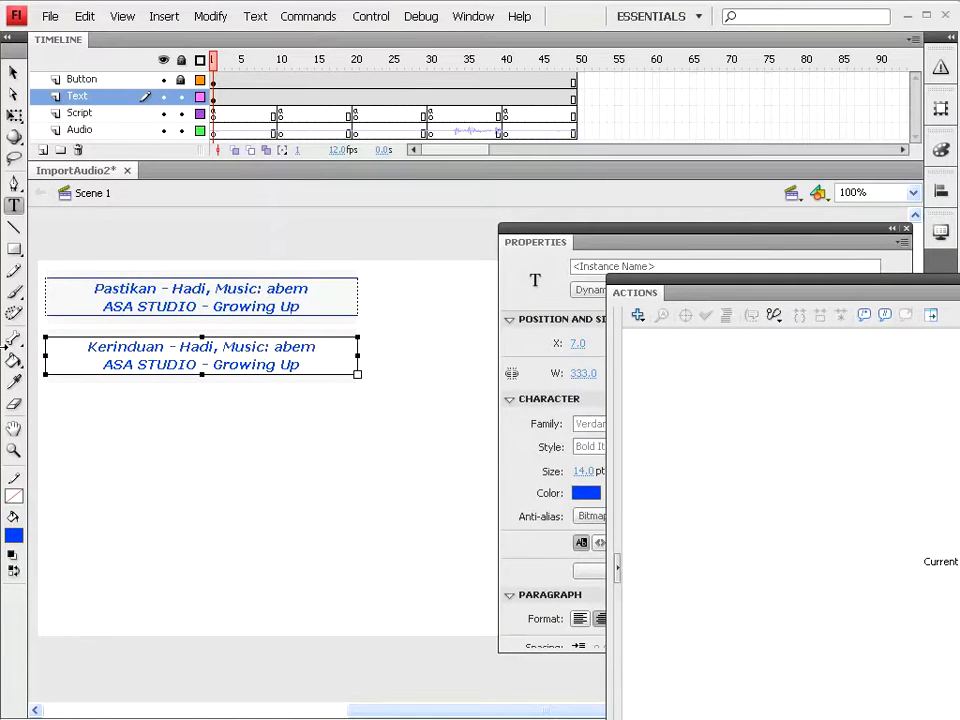
left_click_drag(179, 346, 315, 346)
type("As")
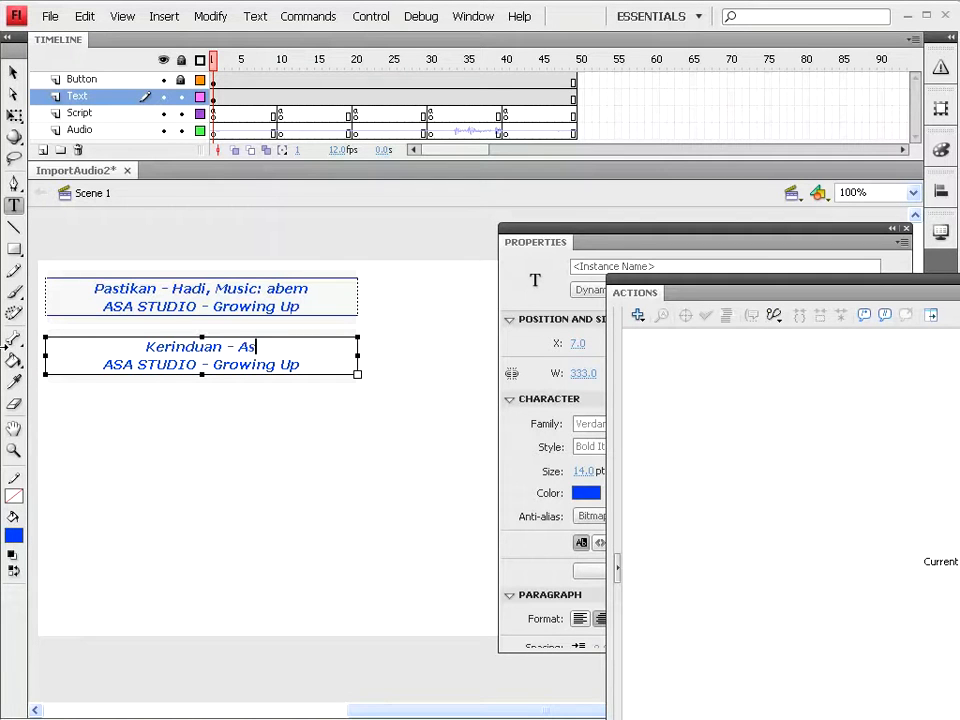
type(" Band")
Replace the second line of the lower title with "SOSIALIS"
key("Down")
key("Right")
key("Right")
key("Right")
key("shift+Left")
key("shift+Left")
key("shift+Left")
key("shift+Left")
key("shift+Left")
key("shift+Left")
key("shift+Left")
key("shift+Left")
key("shift+Left")
key("shift+Left")
key("shift+Left")
key("shift+Left")
key("shift+Left")
key("shift+Left")
key("shift+Left")
key("shift+Left")
key("shift+Left")
key("shift+Left")
key("shift+Left")
key("shift+Left")
key("shift+Left")
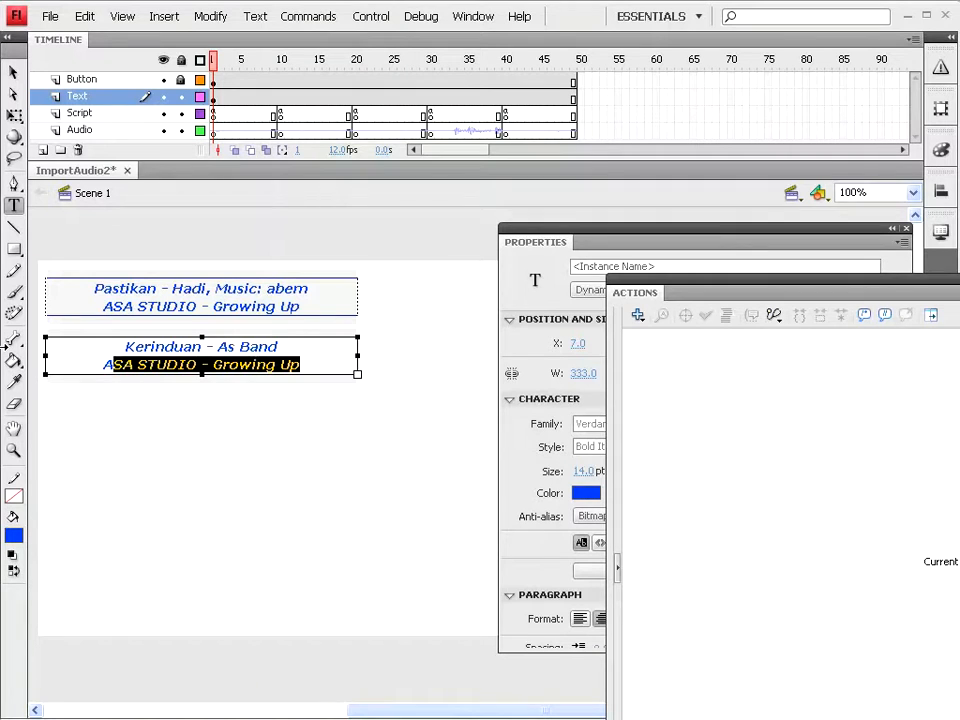
type("SOSIALIS")
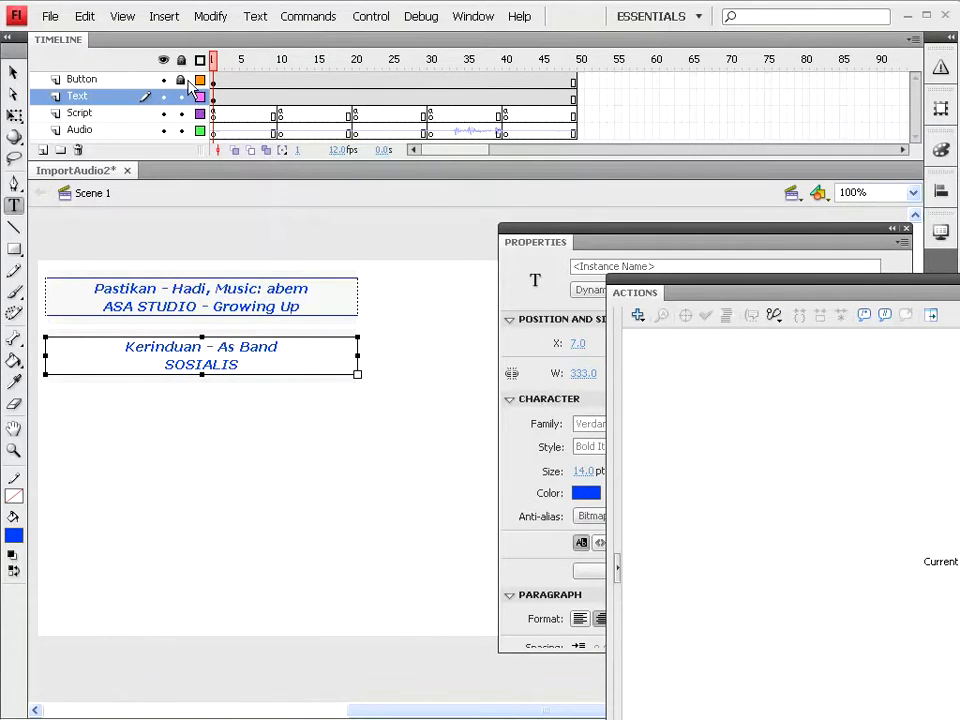
Test the movie to check both song buttons, close the preview and return to the Selection tool
left_click(375, 17)
left_click(400, 133)
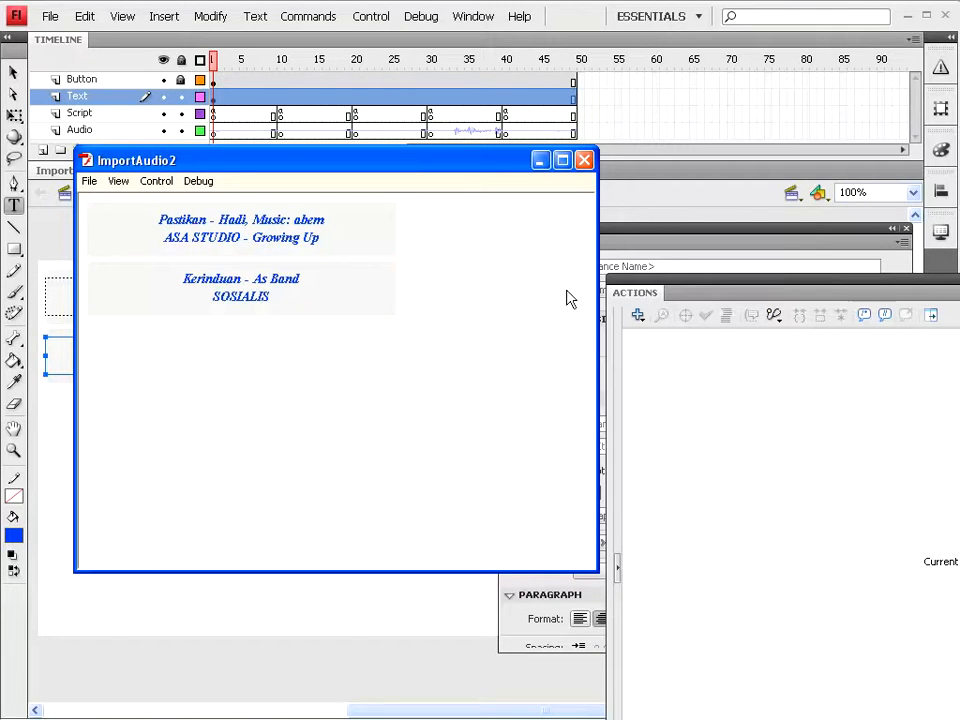
left_click(586, 161)
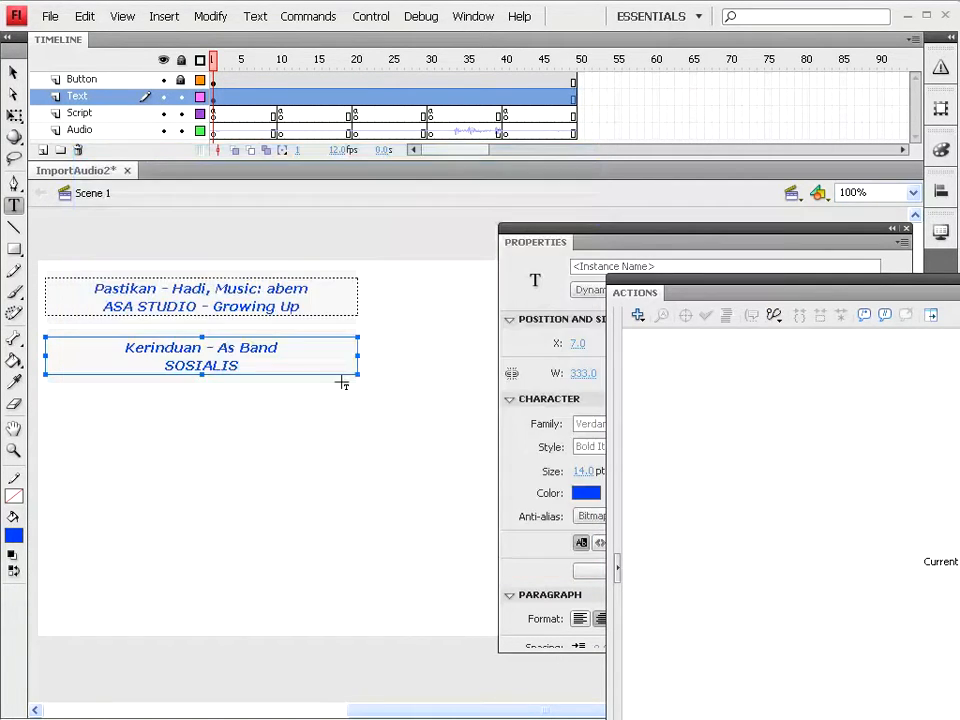
key("Escape")
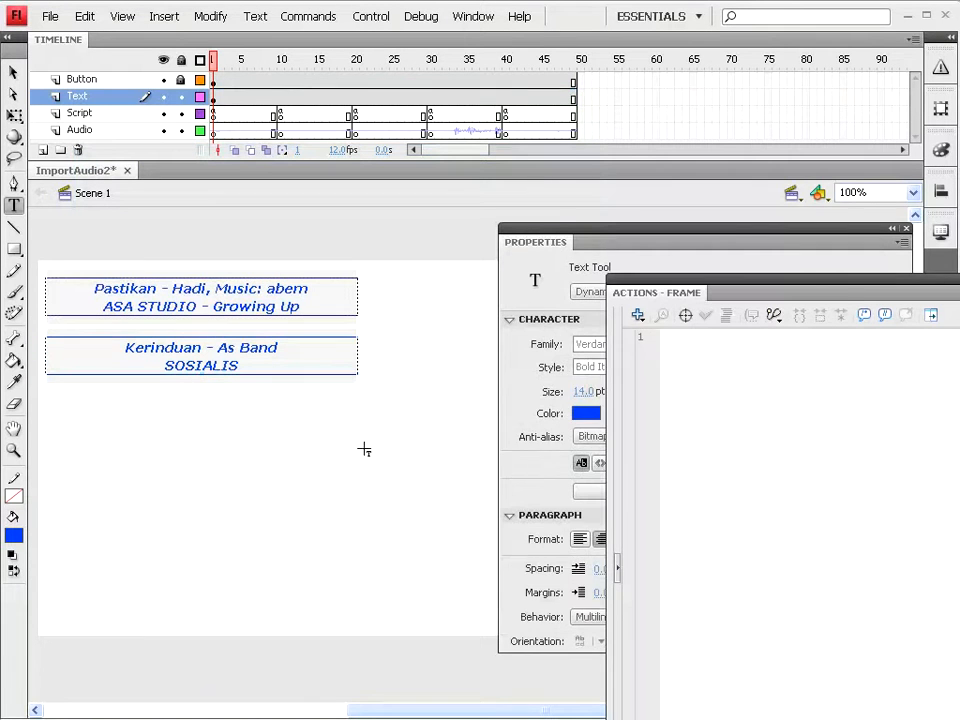
key("v")
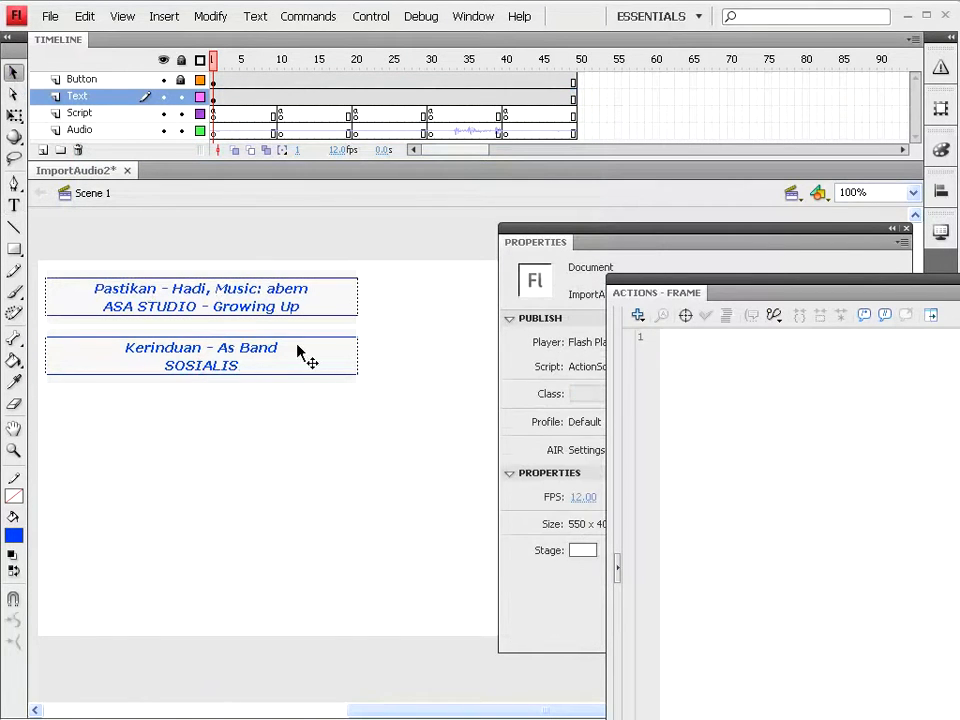
Lock the Text layer, copy the second song button on the Button layer, paste it in place and move the copy directly below
left_click(190, 96)
left_click(265, 372)
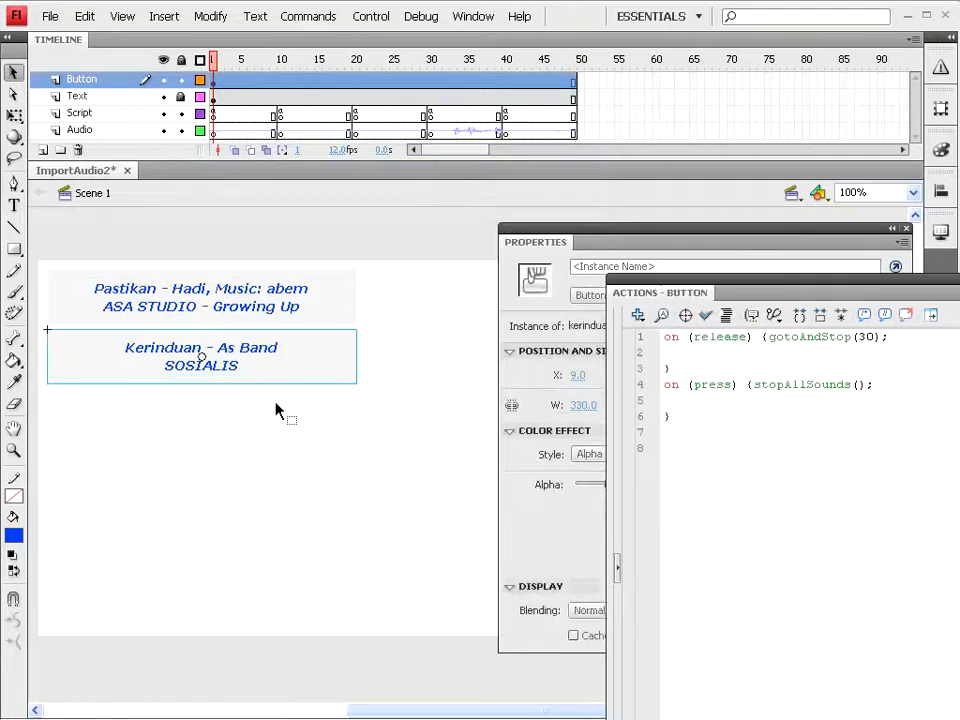
left_click(82, 16)
left_click(96, 92)
left_click(84, 16)
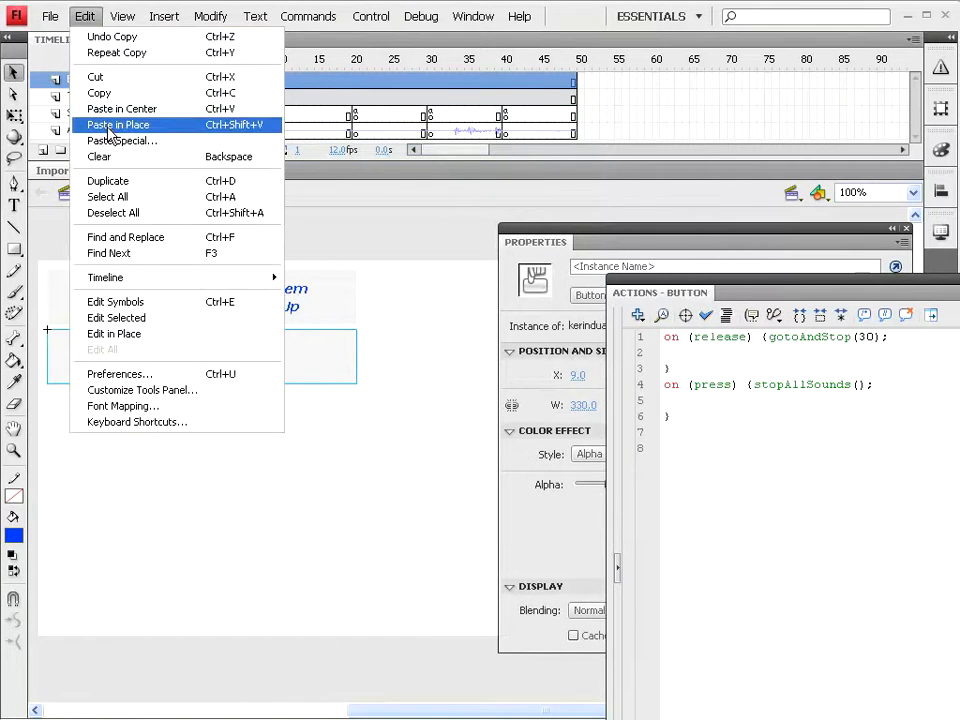
left_click(112, 125)
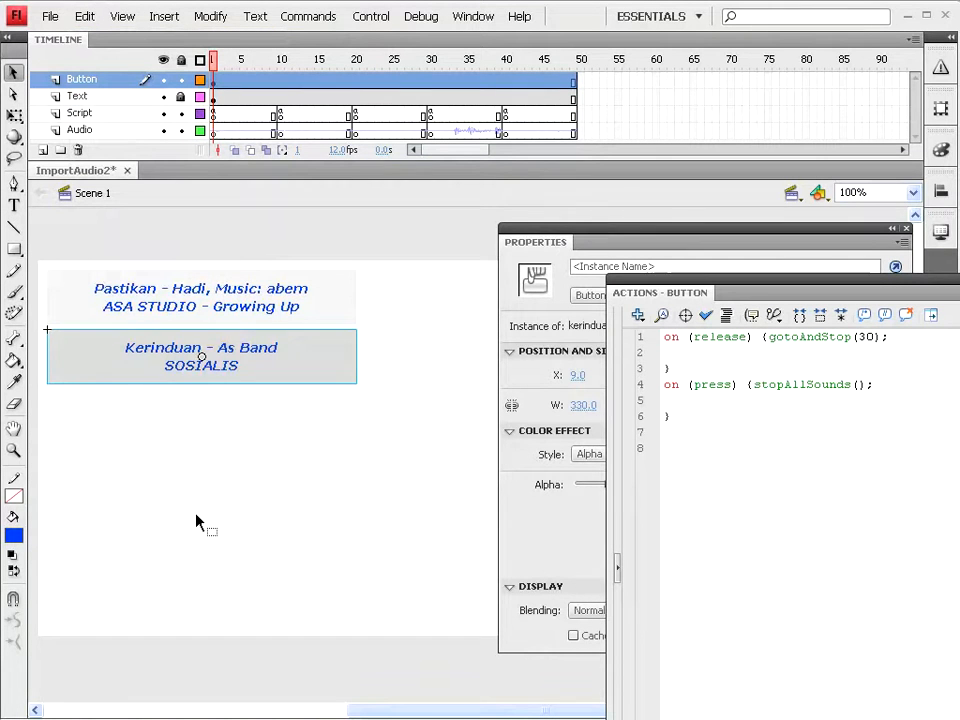
key("shift+Down")
key("shift+Down")
key("shift+Down")
key("shift+Down")
key("shift+Down")
key("shift+Down")
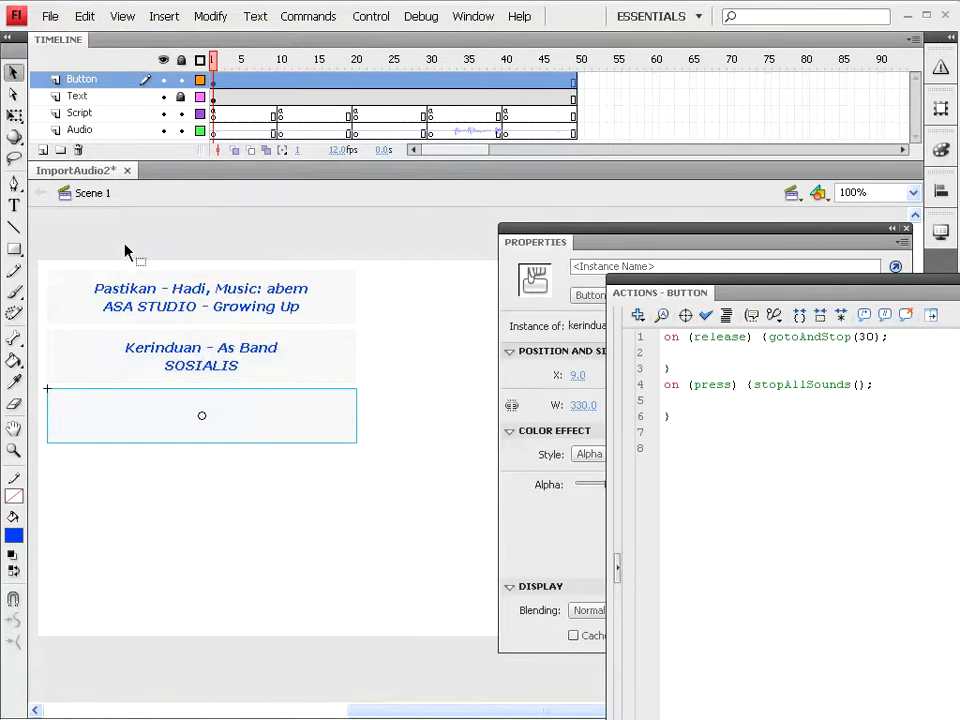
Copy the third button, paste it in place and move the copy below it as a fourth button
left_click(86, 16)
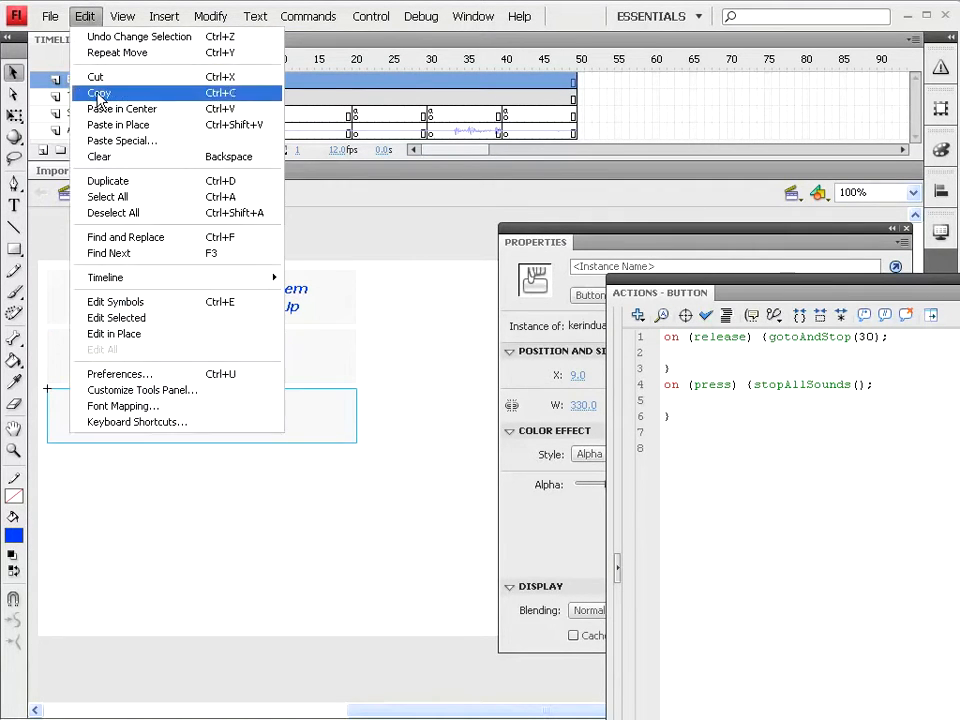
left_click(99, 94)
left_click(86, 16)
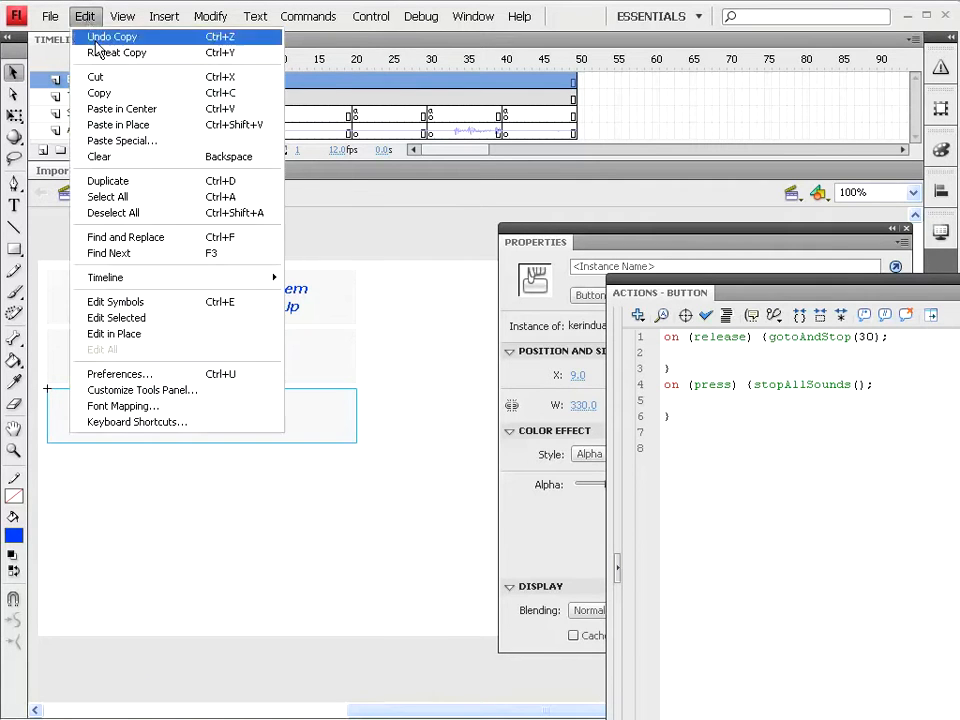
left_click(115, 125)
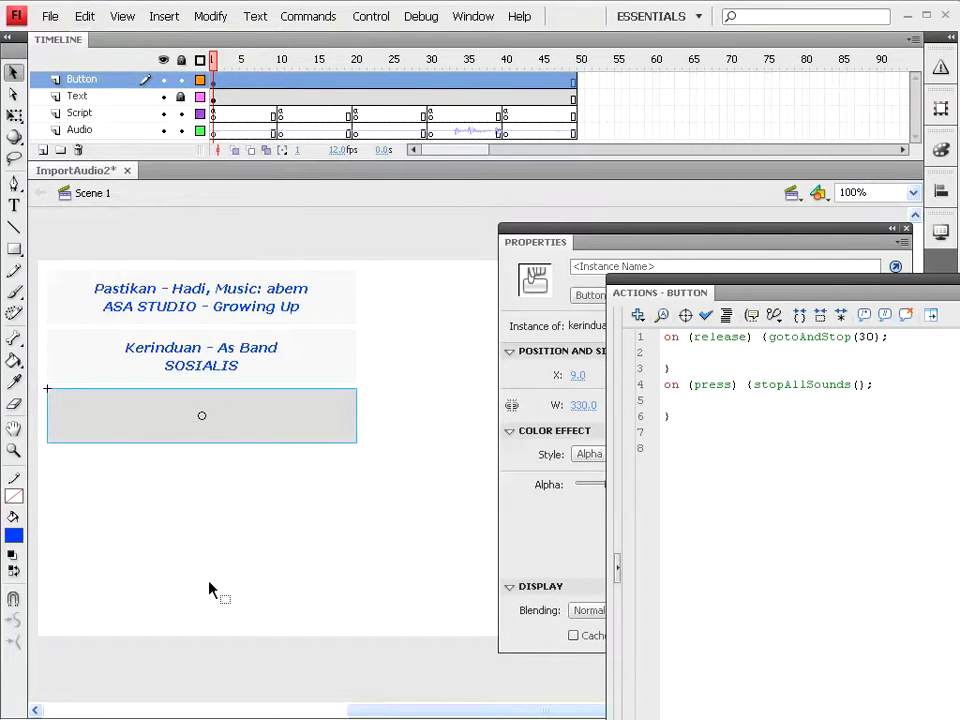
key("shift+Down")
key("shift+Down")
key("shift+Down")
key("shift+Down")
key("shift+Down")
key("shift+Down")
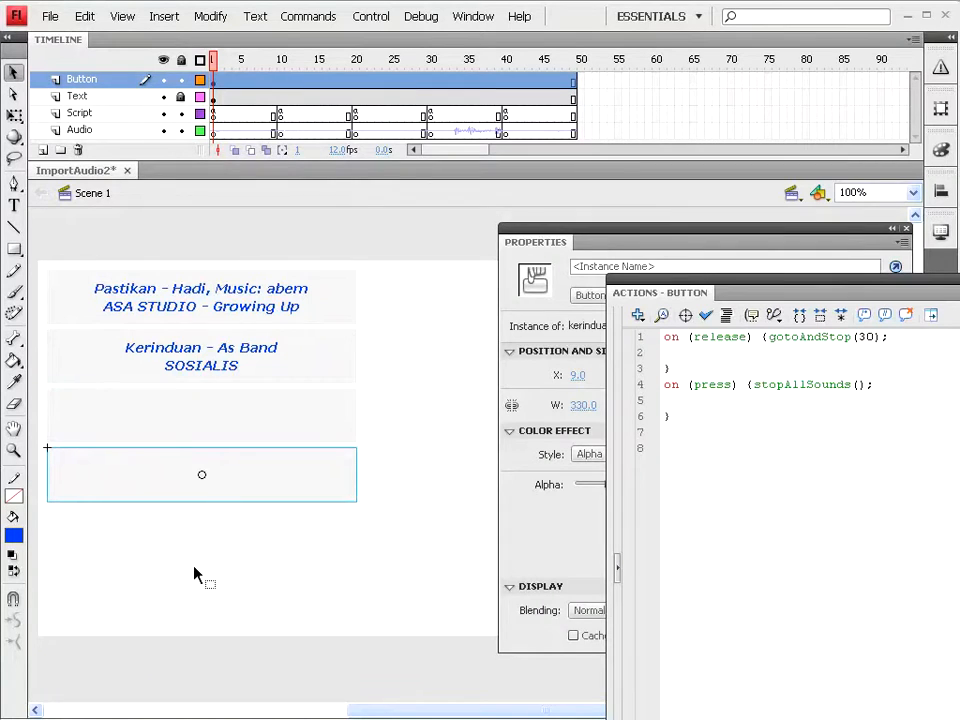
Duplicate the fourth button in place and shift the copy down to form a fifth button, keeping the even spacing
left_click(86, 16)
left_click(99, 92)
left_click(85, 18)
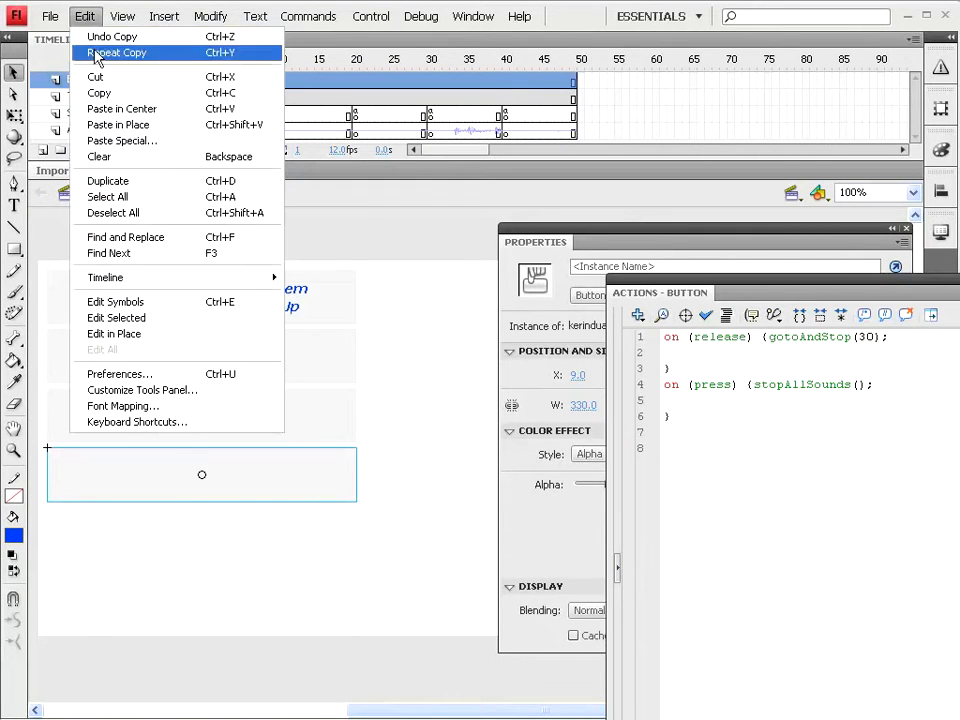
left_click(115, 125)
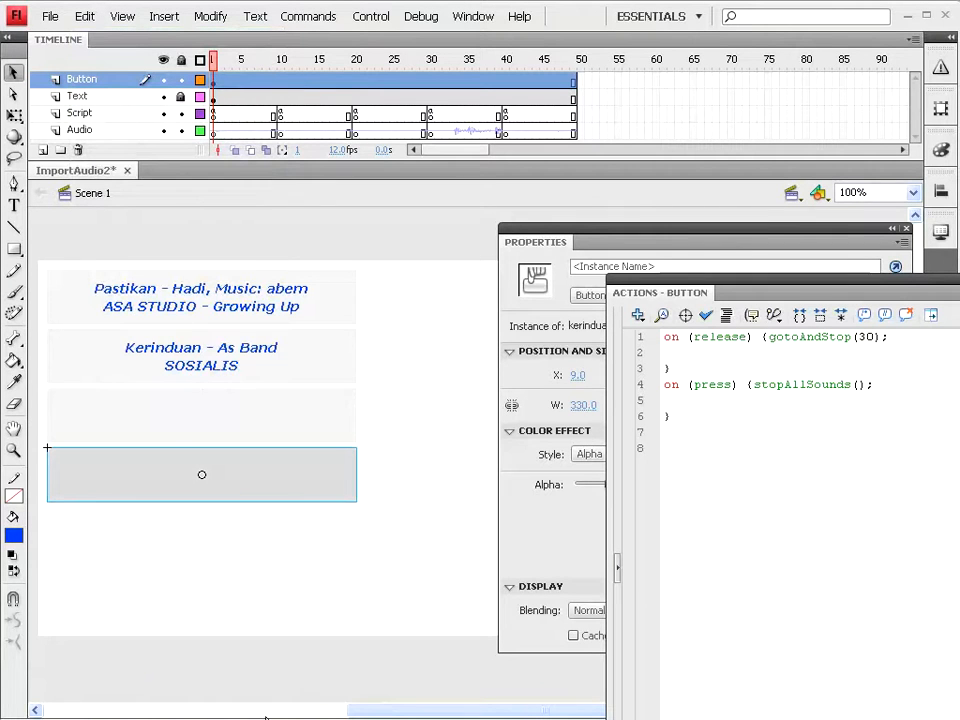
key("Down")
key("Down")
key("Down")
key("Down")
key("Down")
key("shift+Down")
key("shift+Down")
key("shift+Down")
key("shift+Down")
key("shift+Down")
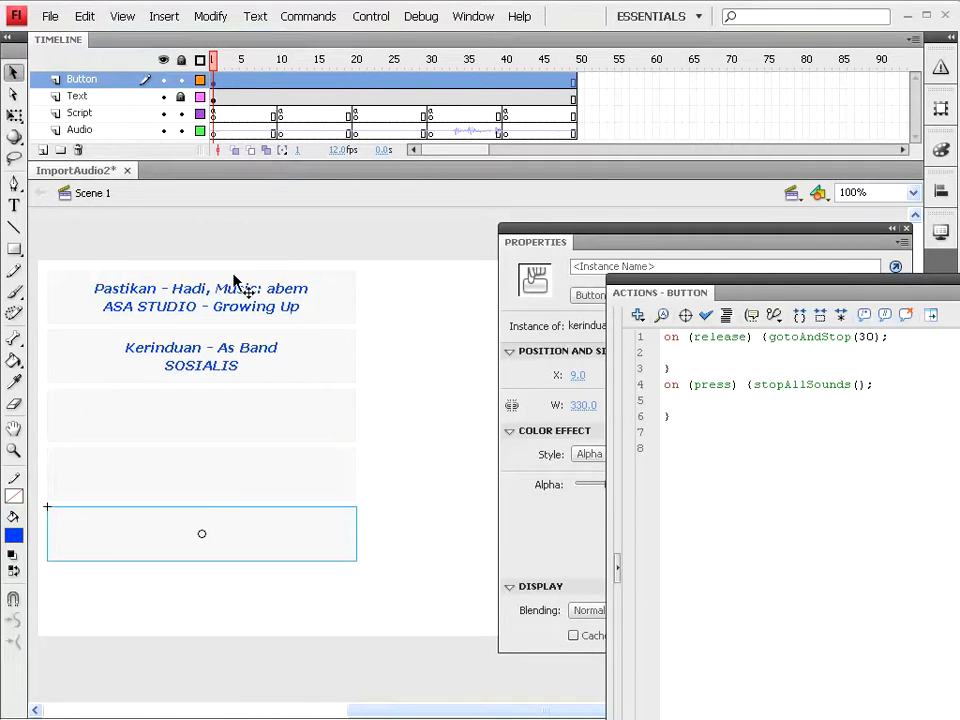
Duplicate the third button's symbol under the name "BahasaJiwa"
left_click(182, 426)
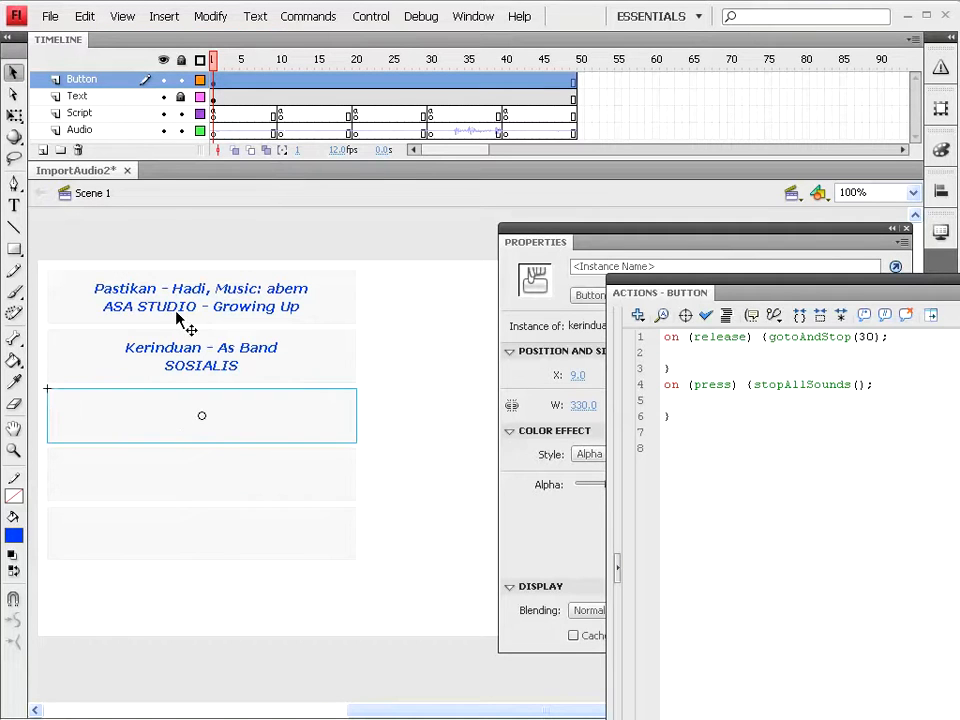
left_click(210, 16)
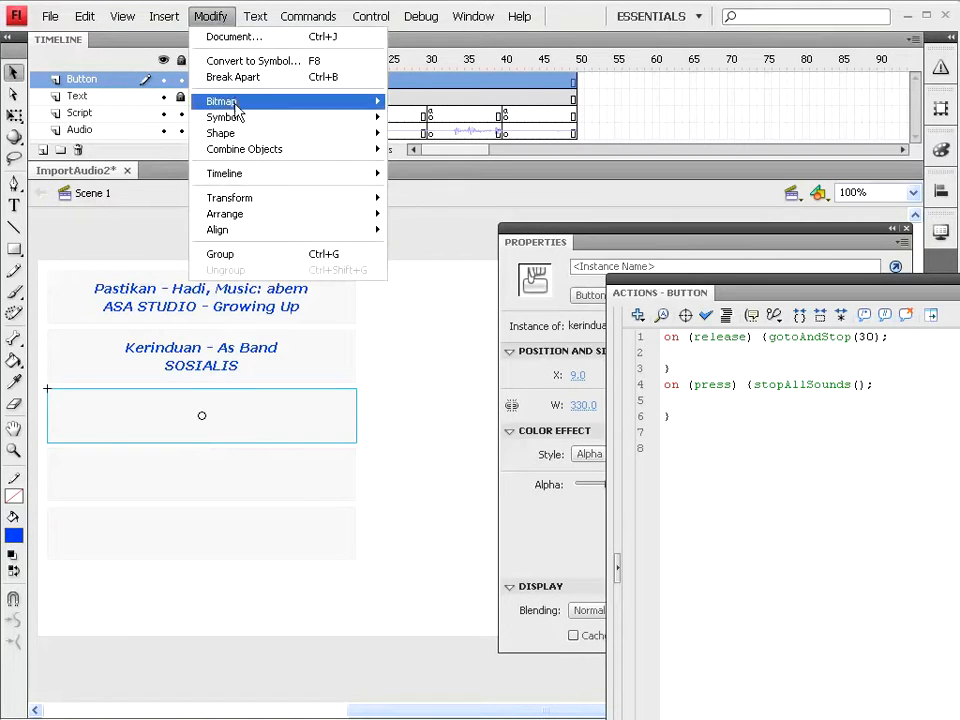
mouse_move(236, 119)
left_click(430, 133)
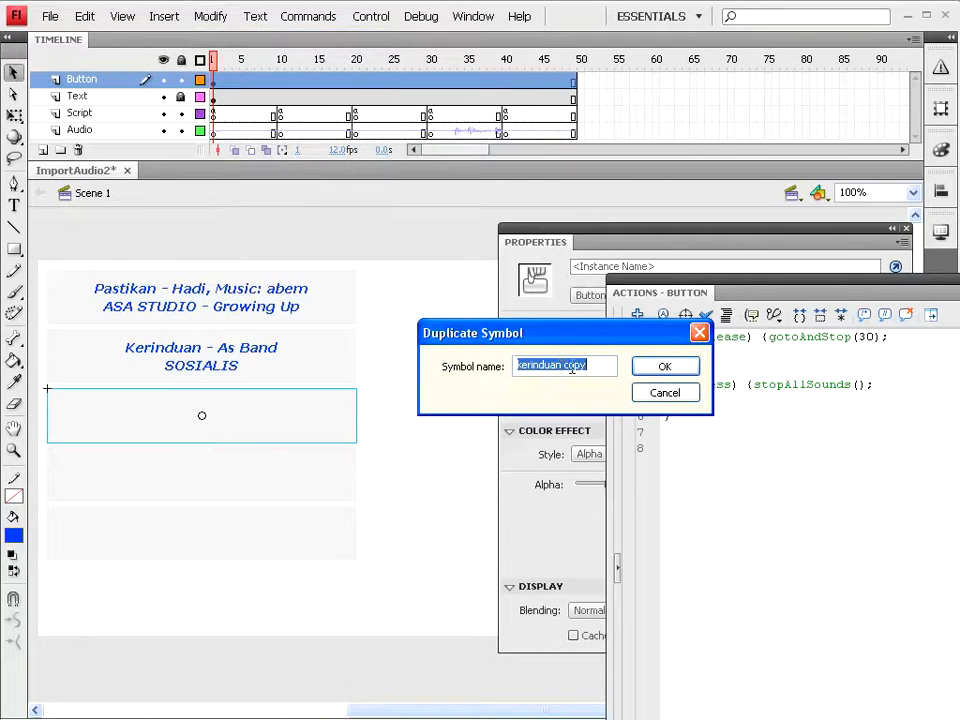
type("BahasaJiwa")
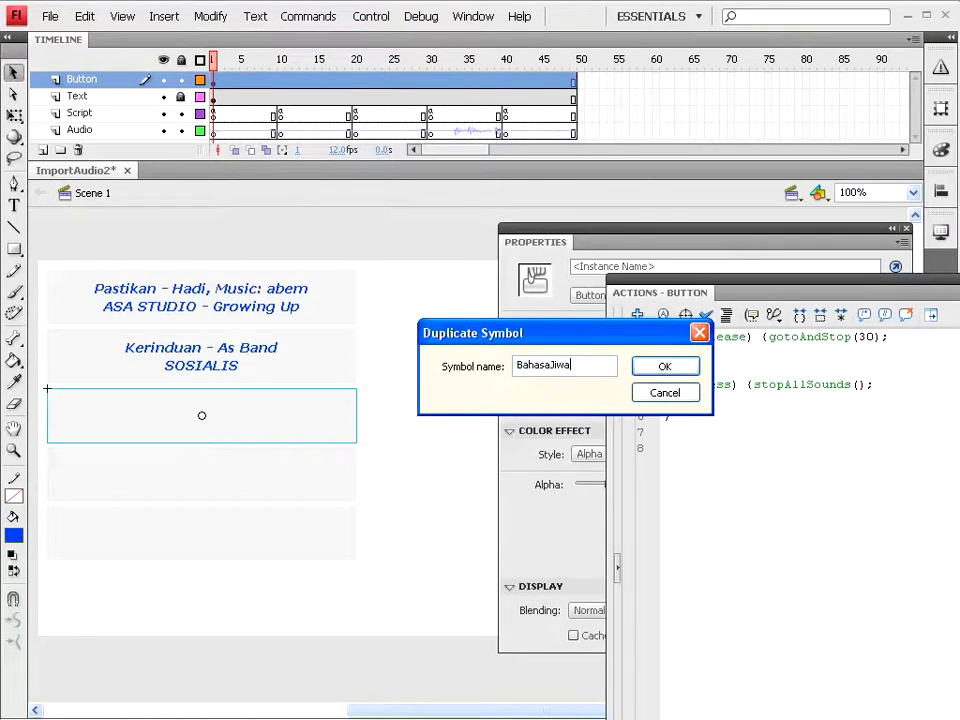
left_click(660, 370)
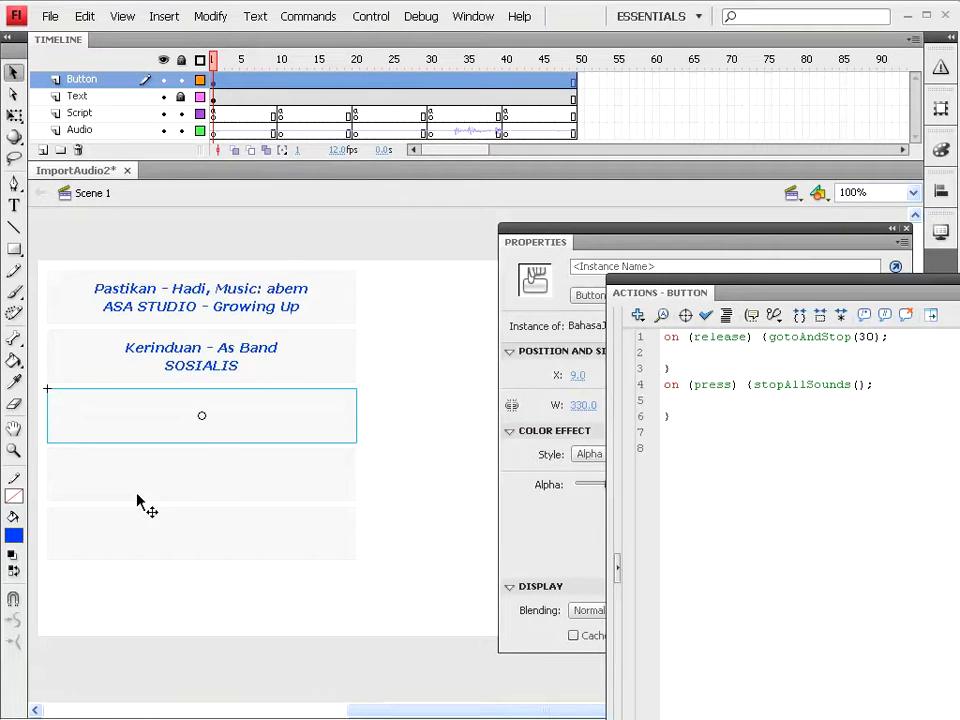
Duplicate the fourth button's symbol under the name "TandaCinta"
left_click(175, 483)
left_click(211, 17)
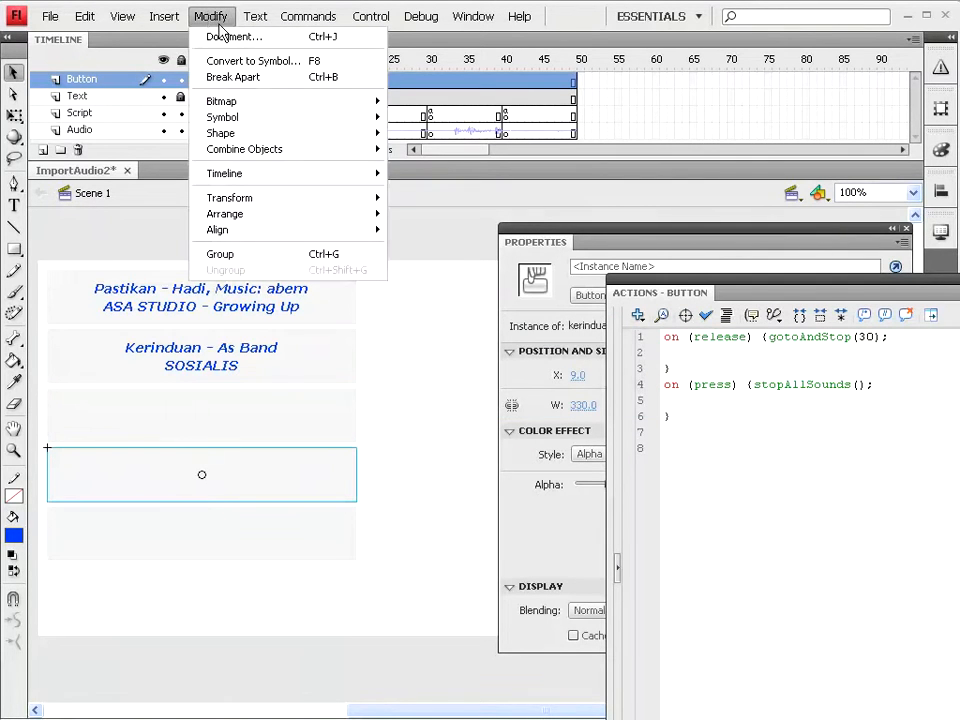
mouse_move(250, 118)
left_click(439, 133)
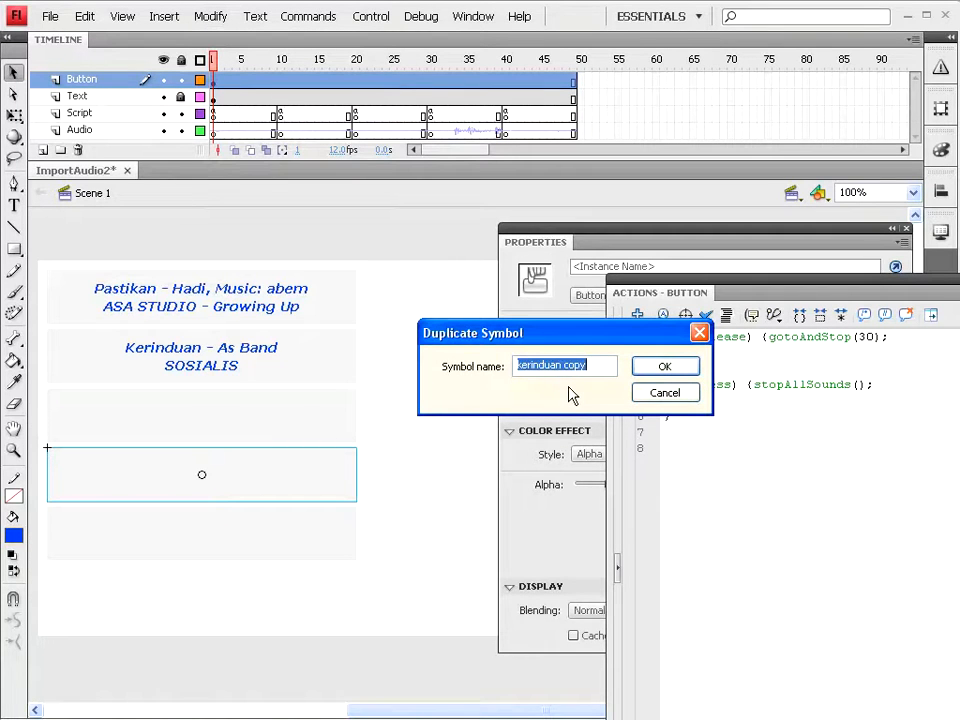
type("TandaCinta")
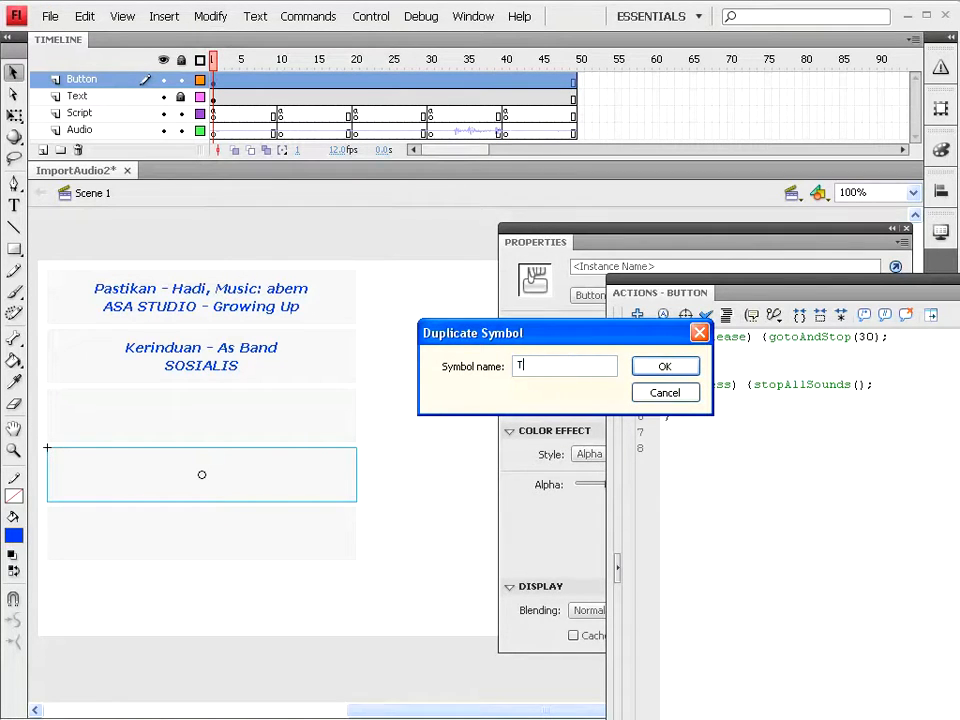
left_click(690, 368)
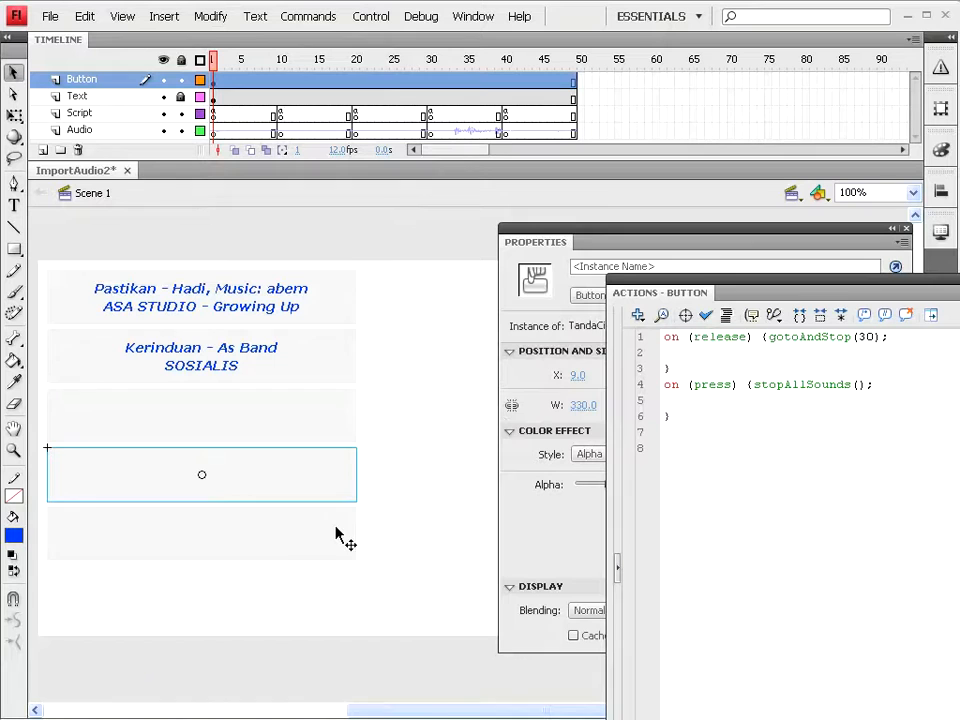
Duplicate the fifth button's symbol under the name "IdontWant" and deselect it
left_click(268, 546)
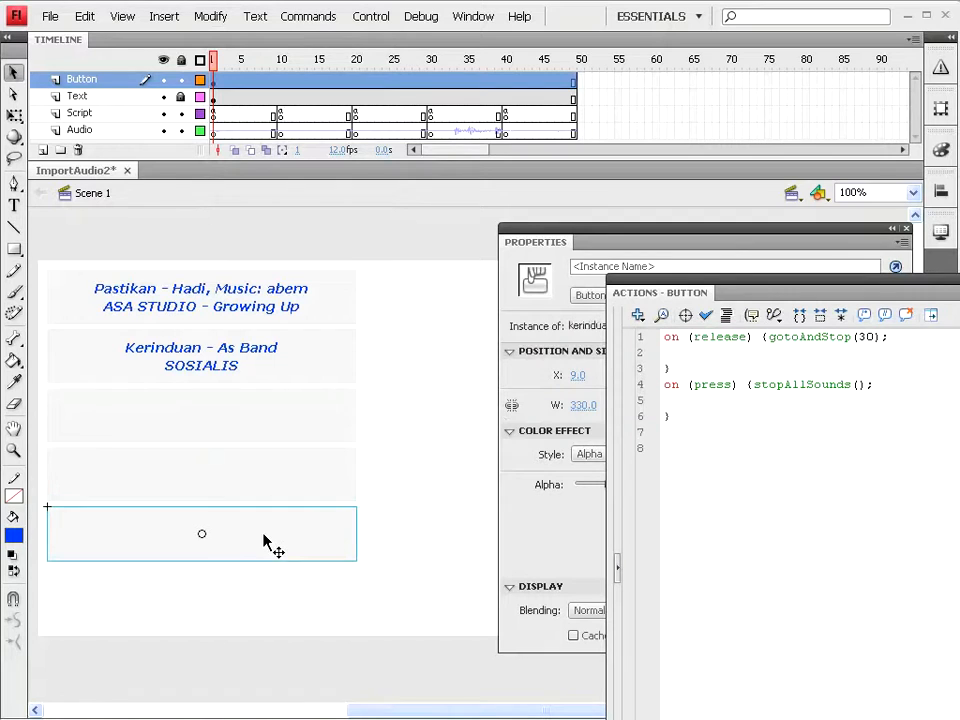
left_click(212, 17)
mouse_move(237, 120)
left_click(435, 137)
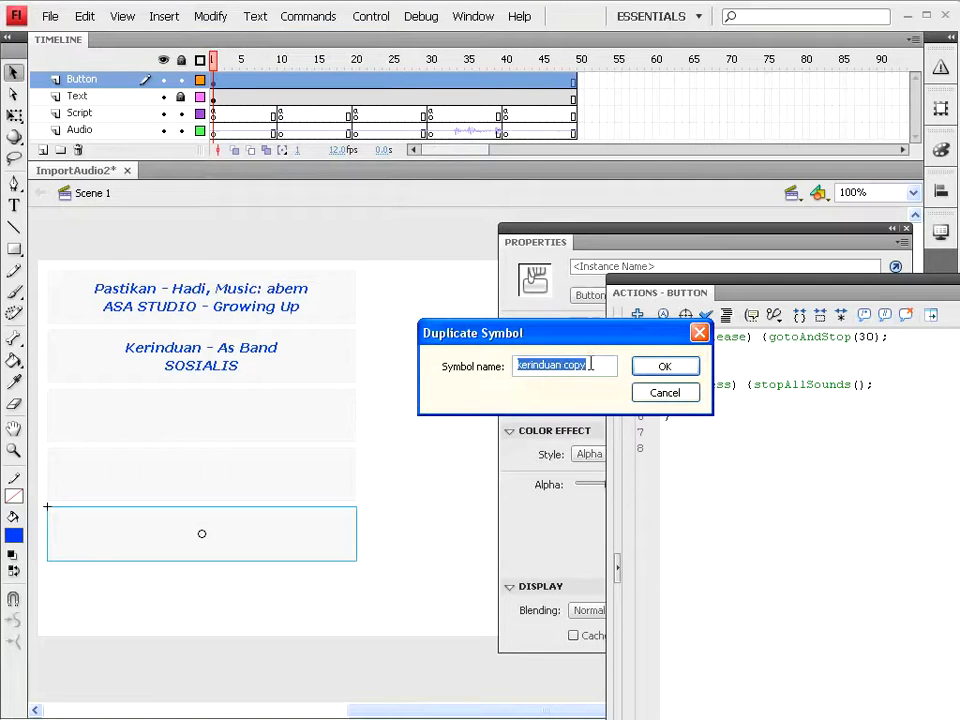
left_click_drag(585, 335, 465, 345)
type("IdontWant")
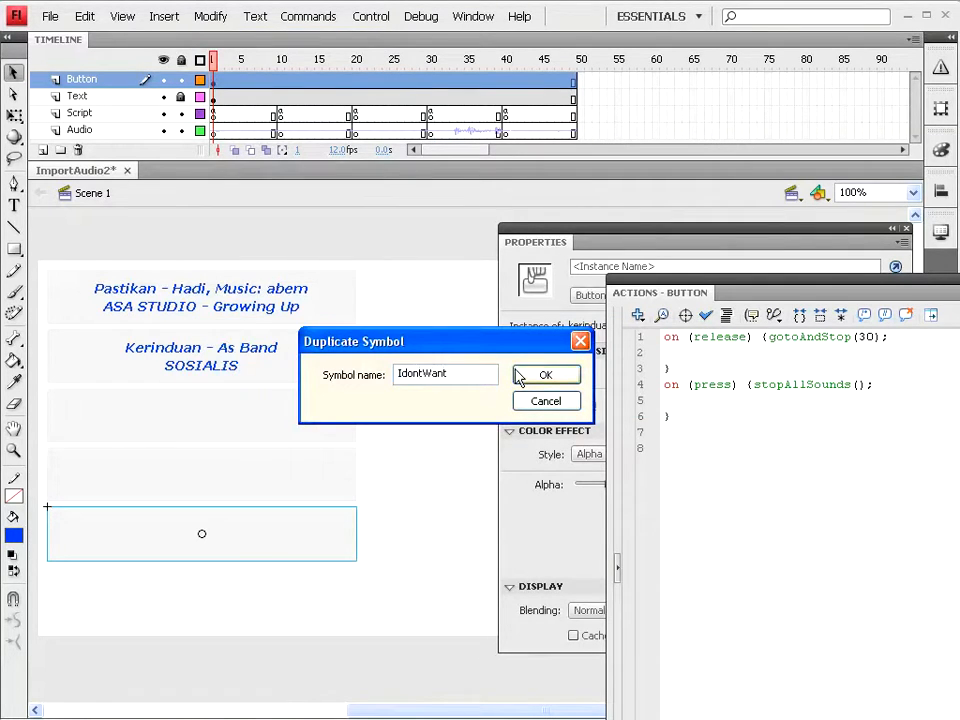
left_click(520, 377)
left_click(396, 493)
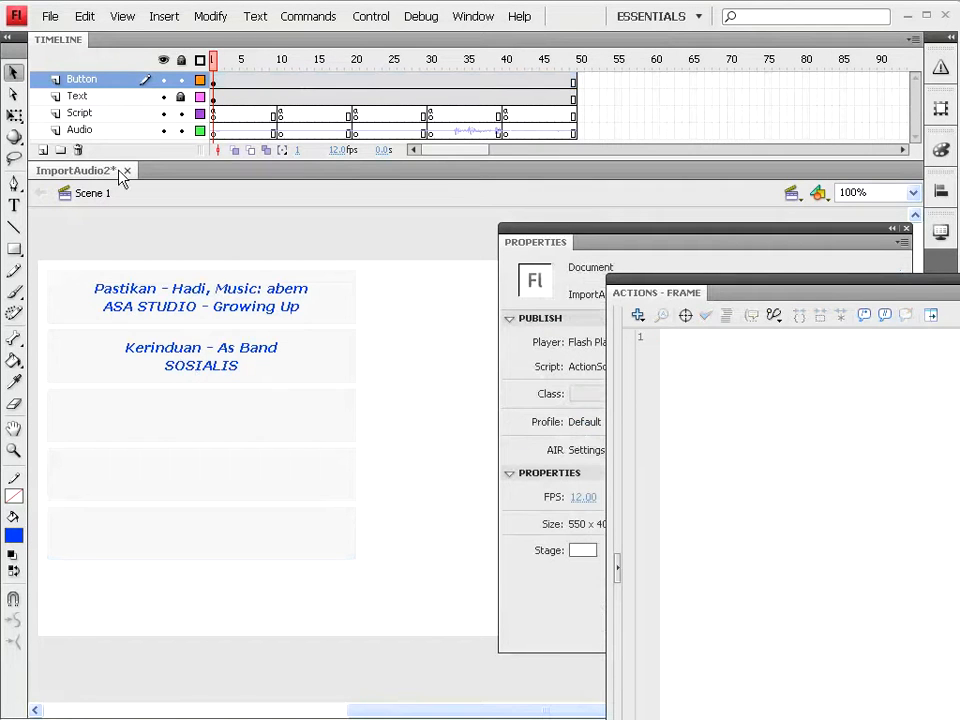
Lock the Button layer, copy the "Kerinduan - As Band" title on the Text layer, paste it in place and move the copy over the third button
left_click(140, 79)
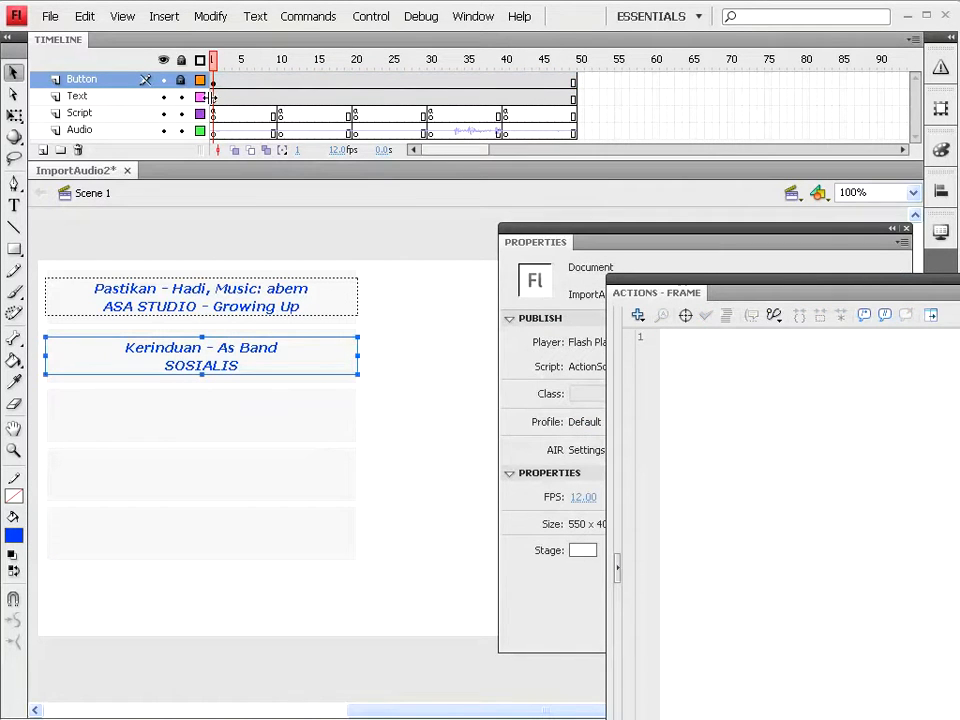
left_click(186, 362)
left_click(84, 16)
left_click(99, 92)
left_click(84, 16)
left_click(118, 125)
key("Down")
key("Down")
key("Down")
key("Down")
key("Down")
key("Down")
key("Down")
key("Down")
key("Down")
key("Down")
key("Down")
key("Down")
key("Down")
key("Down")
key("Down")
key("Down")
key("Down")
key("Down")
key("Down")
key("Down")
key("Down")
key("Down")
key("Down")
key("Down")
key("Down")
key("Down")
key("Down")
key("Down")
key("Down")
key("Down")
key("Down")
key("Down")
key("Down")
key("Down")
key("Down")
key("Down")
key("Down")
key("Down")
key("Down")
key("Down")
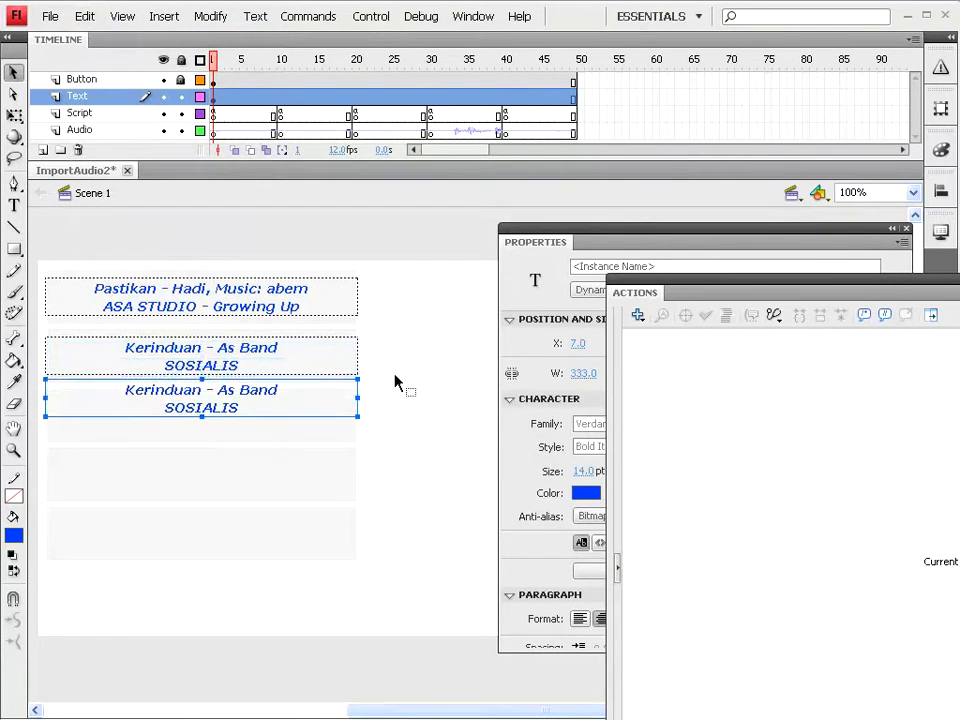
Copy the third button's title, paste it in place and move the copy down over the fourth button
left_click(84, 16)
left_click(94, 93)
left_click(84, 16)
left_click(110, 124)
key("Down")
key("Down")
key("Down")
key("Down")
key("Down")
key("Down")
key("Down")
key("Down")
key("Down")
key("Down")
key("Down")
key("Down")
key("Down")
key("Down")
key("Down")
key("Down")
key("Down")
key("Down")
key("Down")
key("Down")
key("Down")
key("Down")
key("Down")
key("Down")
key("Down")
key("Down")
key("Down")
key("Down")
key("Down")
key("Down")
key("Down")
key("Down")
key("Down")
key("Down")
key("Down")
key("Down")
key("Down")
key("Down")
key("Down")
key("Down")
Copy the fourth button's title, paste it in place, move the copy down over the fifth button and deselect it
left_click(84, 16)
left_click(94, 93)
left_click(84, 16)
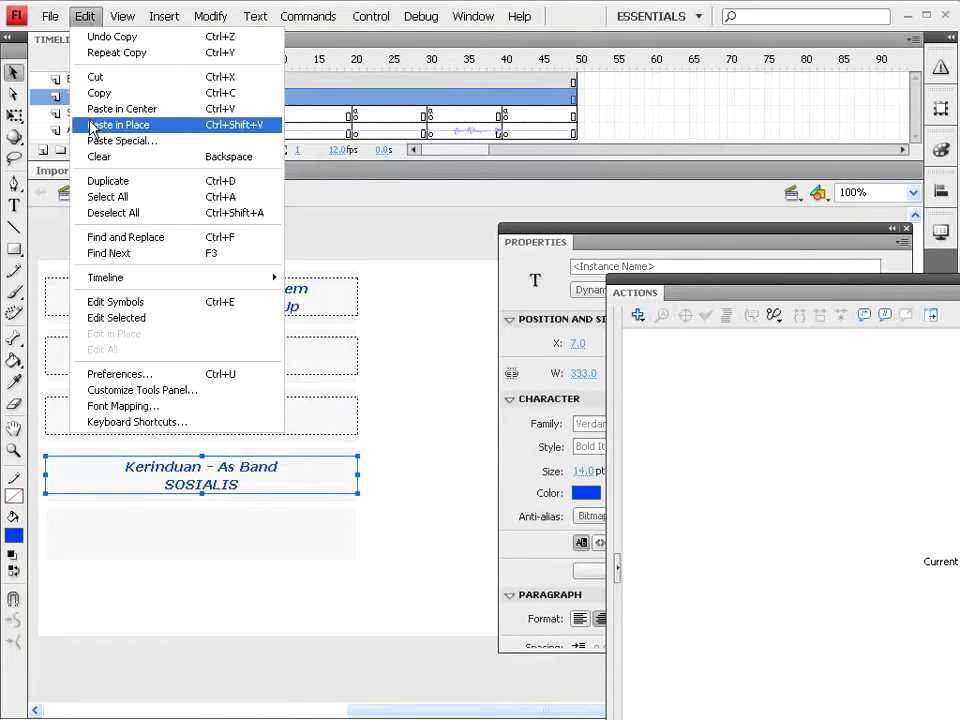
left_click(95, 124)
key("Down")
key("Down")
key("Down")
key("Down")
key("Down")
key("Down")
key("Down")
key("Down")
key("Down")
key("Down")
key("Down")
key("Down")
key("Down")
key("Down")
key("Down")
key("Down")
key("Down")
key("Down")
key("Down")
key("Down")
key("Down")
key("Down")
key("Down")
key("Down")
key("Down")
key("Down")
key("Down")
key("Down")
key("Down")
key("Down")
key("Down")
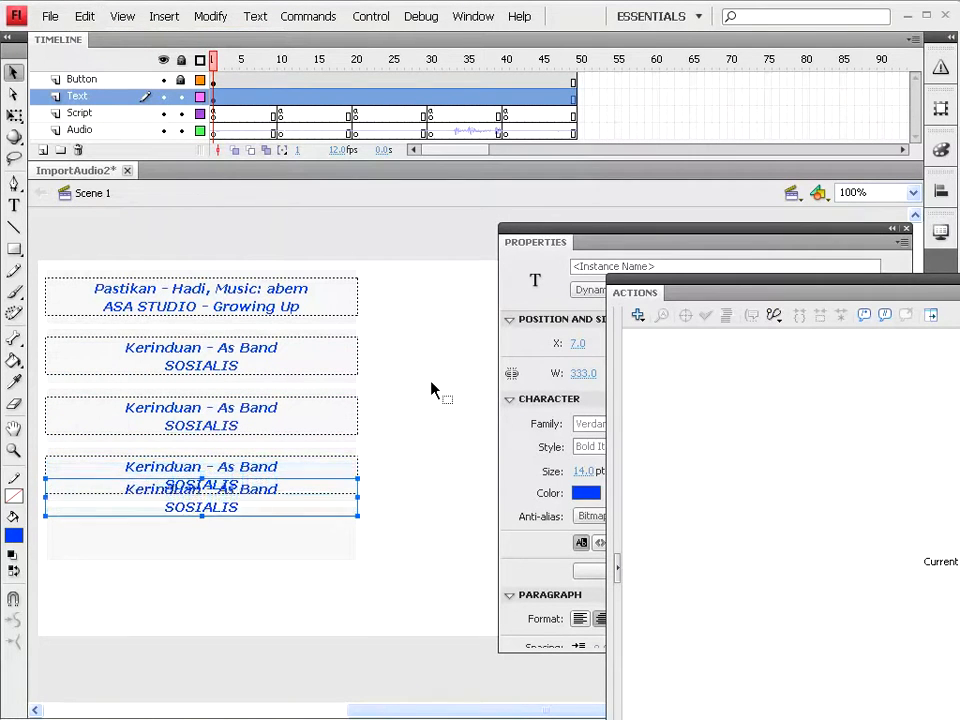
left_click(432, 388)
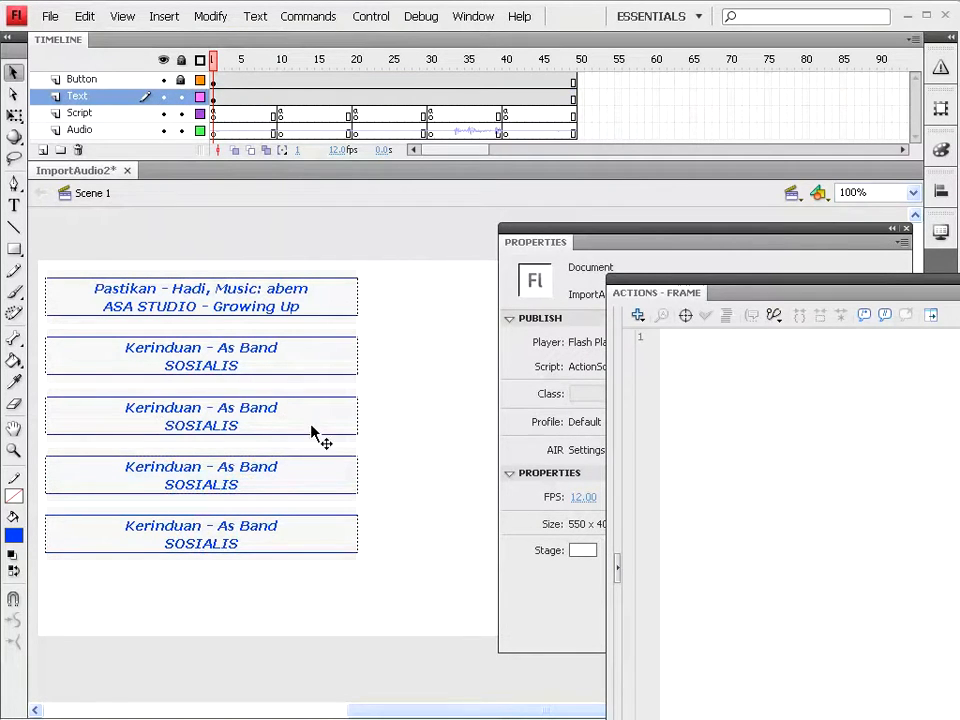
Change the fifth button's title to "I don't Want to be Your Stories" with "As2Firlo - EVOLUTION" on the second line
left_click(183, 538)
double_click(168, 538)
left_click_drag(182, 524, 96, 525)
type("I don't ")
type("Want to be Your Stories")
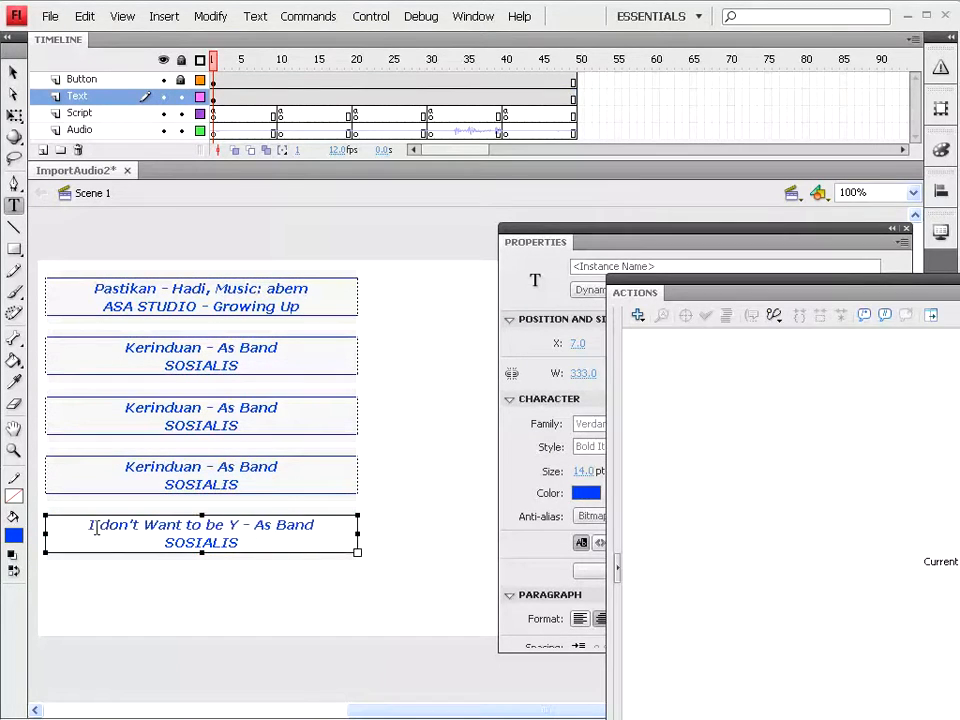
key("Delete")
key("Delete")
key("Delete")
key("Delete")
key("Delete")
key("Delete")
key("Delete")
key("Delete")
key("Delete")
key("Delete")
key("shift+End")
type("As2Firlo - EVOLUTION")
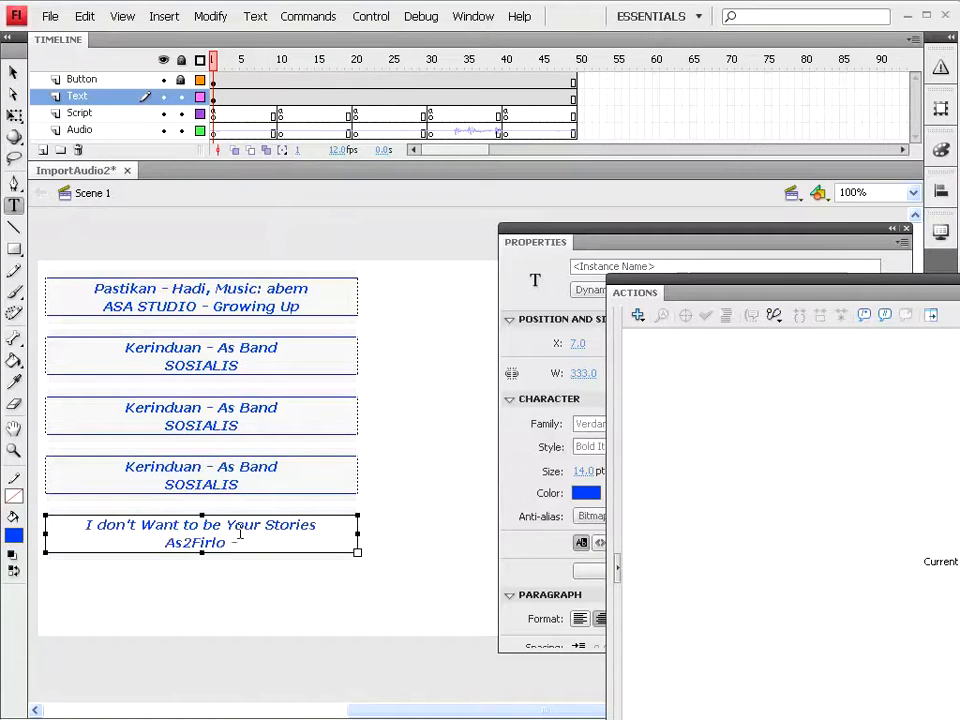
Reuse the fifth title's text for the fourth button, changing it to "Tanda Cinta" with "As2Firlo - AsKusTik" on the second line
left_click(220, 79)
left_click(320, 488)
left_click(181, 79)
double_click(270, 540)
left_click_drag(288, 545, 71, 521)
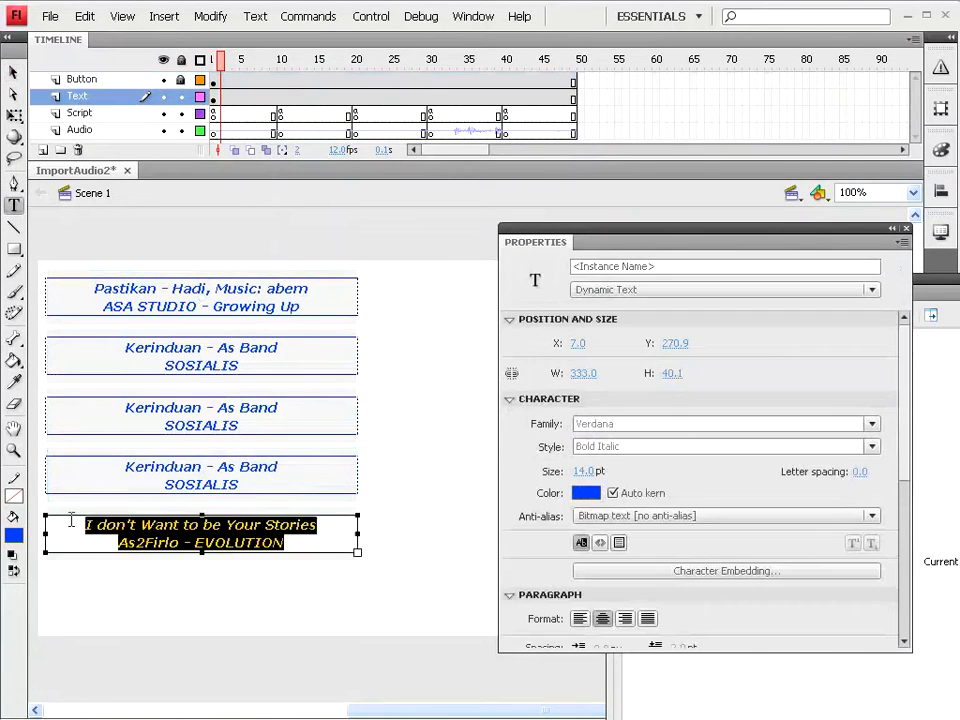
left_click_drag(245, 486, 100, 466)
key("ctrl+v")
type("Tanda Cinta")
double_click(280, 488)
type("AsKusTik")
Change the third button's title to "Bahasa Jiwa" with "abem - FEATURING" on the second line and finish text editing
left_click(200, 410)
left_click_drag(125, 407, 465, 407)
type("Bahasa Jiwa")
double_click(200, 426)
type("abem - FEATURING")
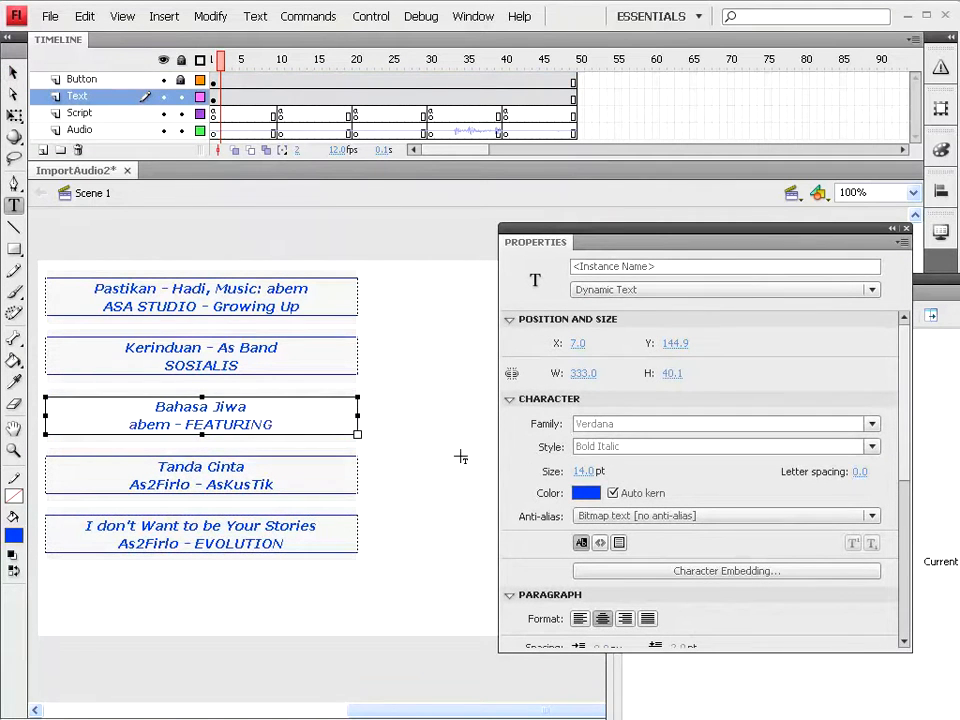
left_click(13, 74)
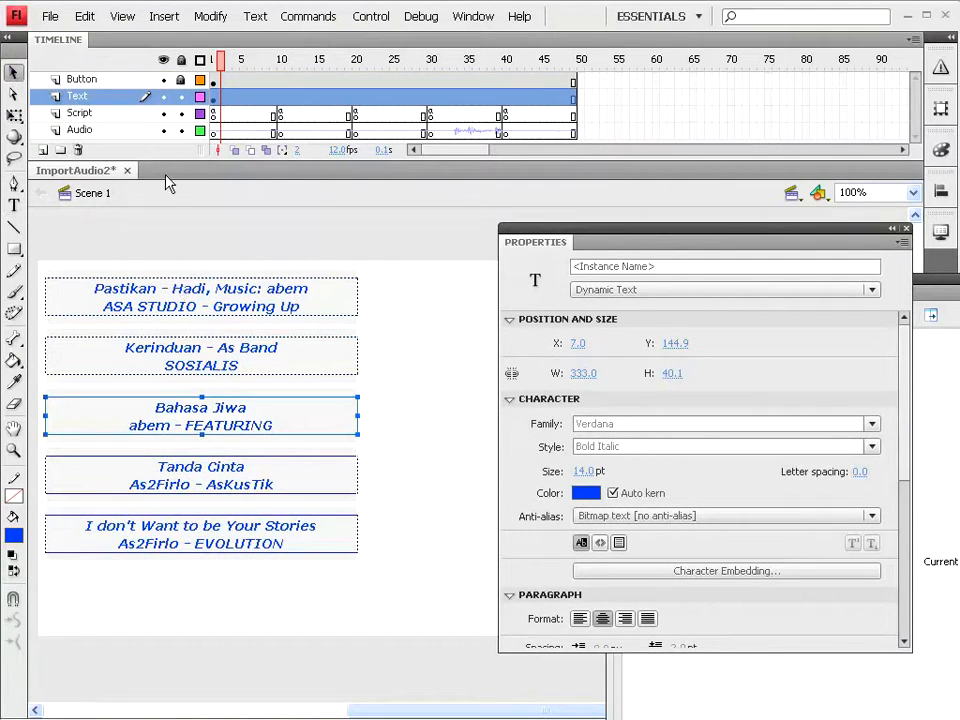
Unlock the Button layer, check the BahasaJiwa.mp3 frame and set the Bahasa Jiwa button's release action to gotoAndStop(10)
left_click(187, 88)
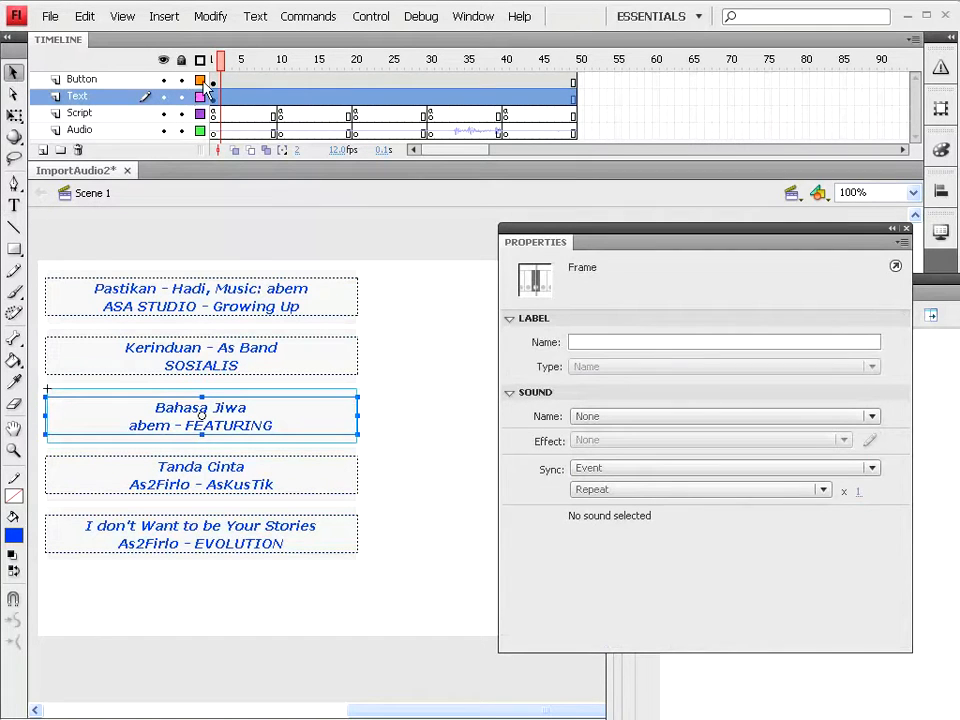
left_click(366, 387)
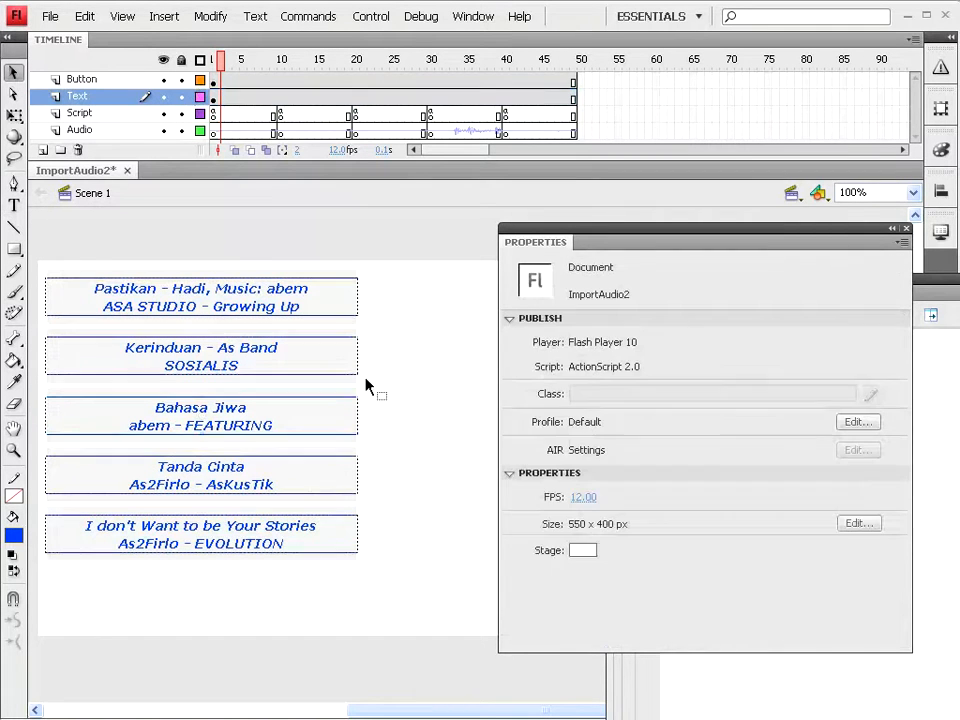
left_click(294, 420)
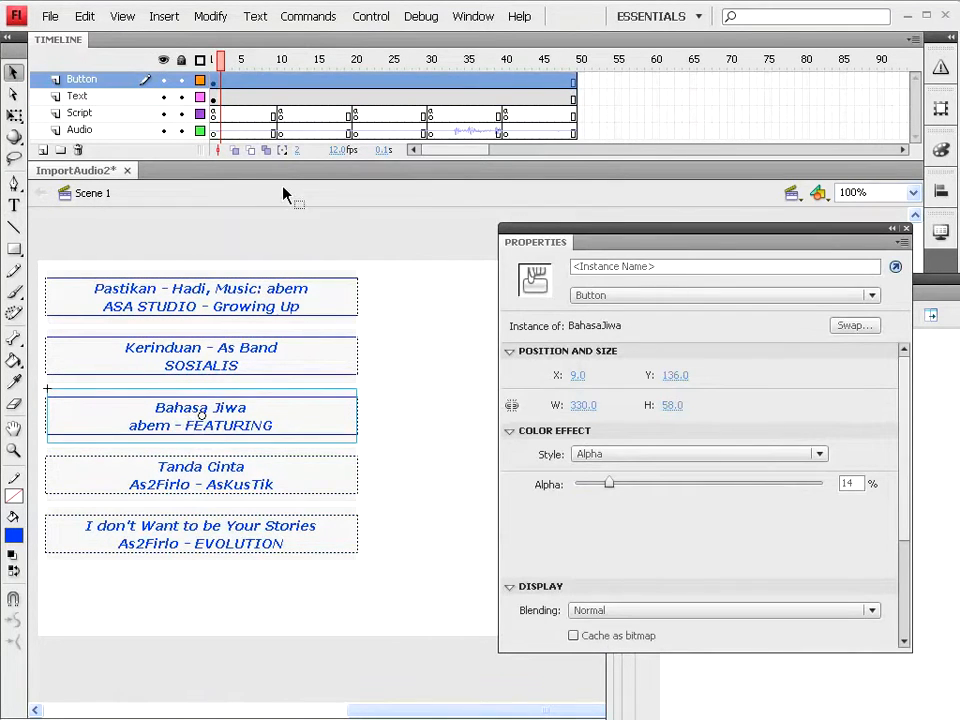
left_click(280, 131)
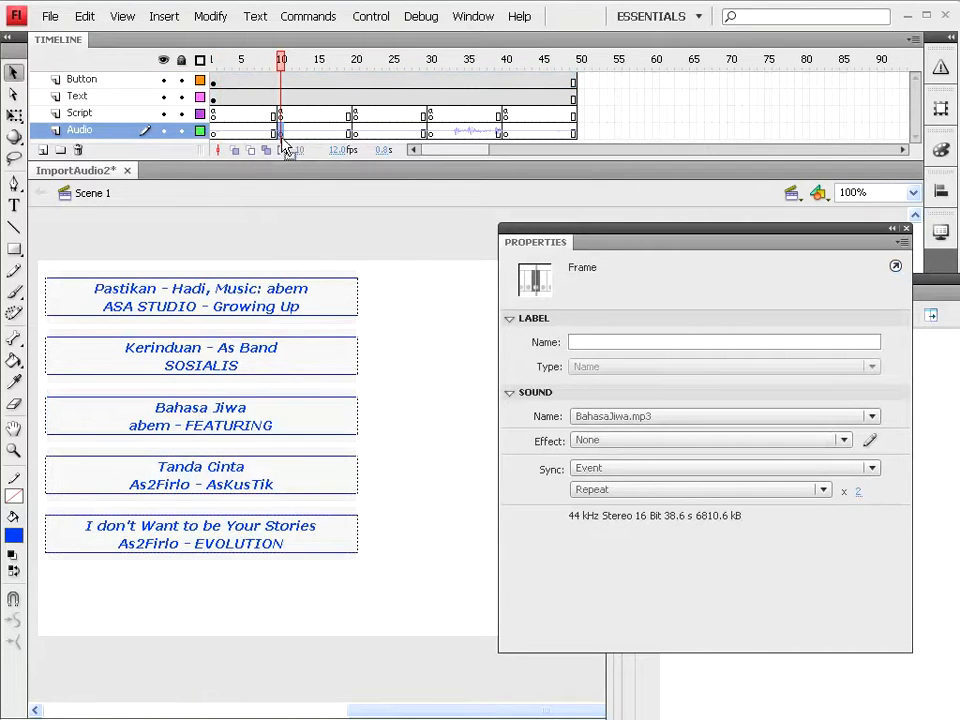
left_click(297, 424)
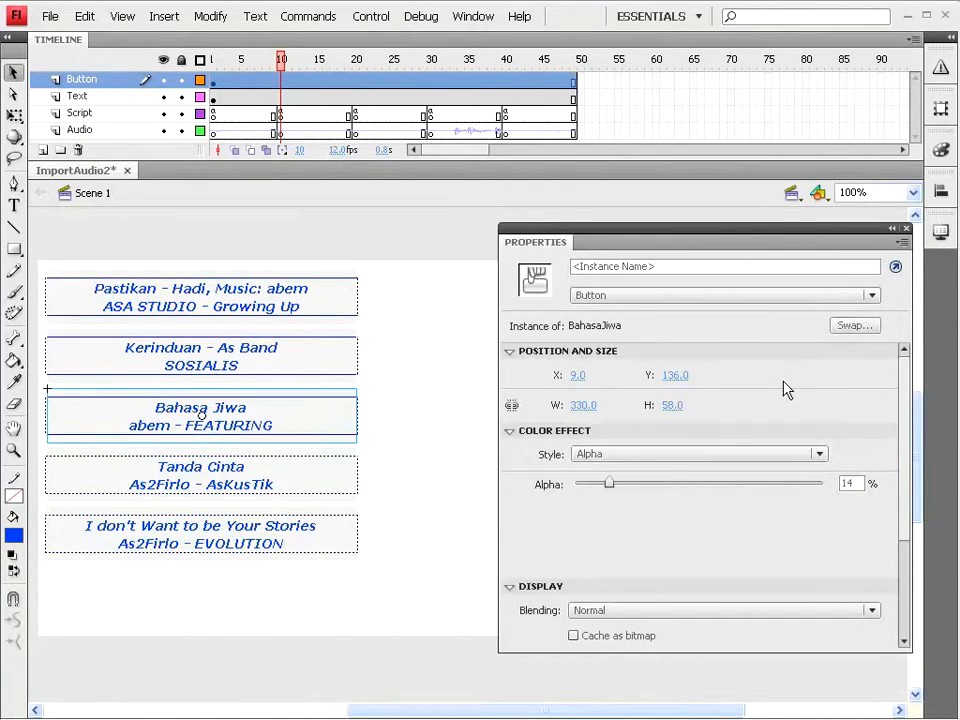
key("F9")
left_click_drag(591, 429, 600, 431)
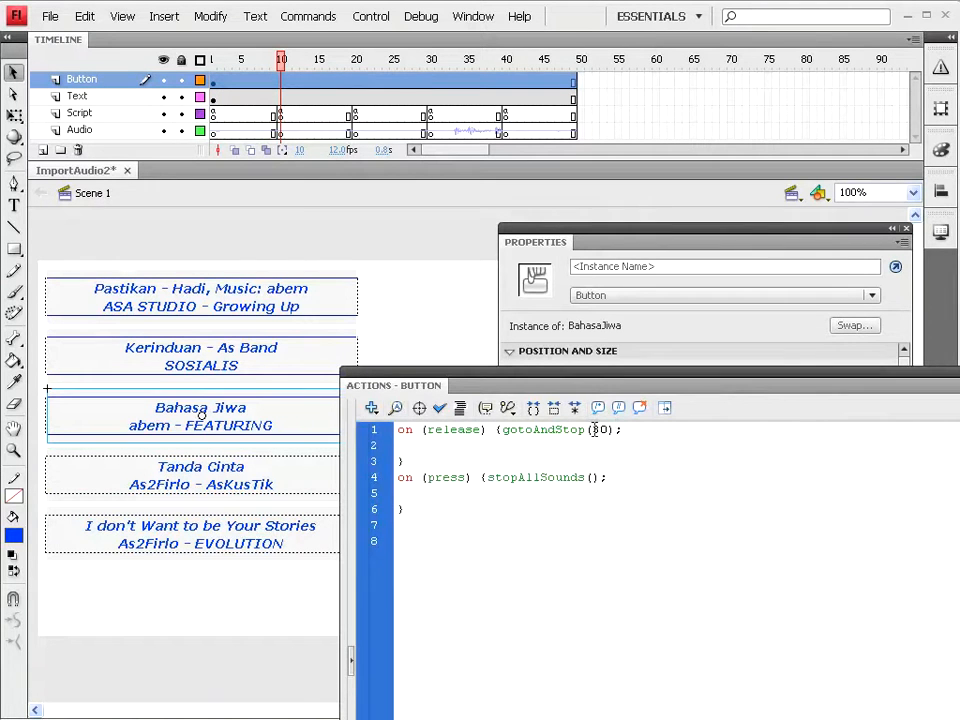
type("1")
Check the TandaCinta.mp3 frame on the Audio layer and set the Tanda Cinta button's release action to gotoAndStop(20)
left_click(270, 473)
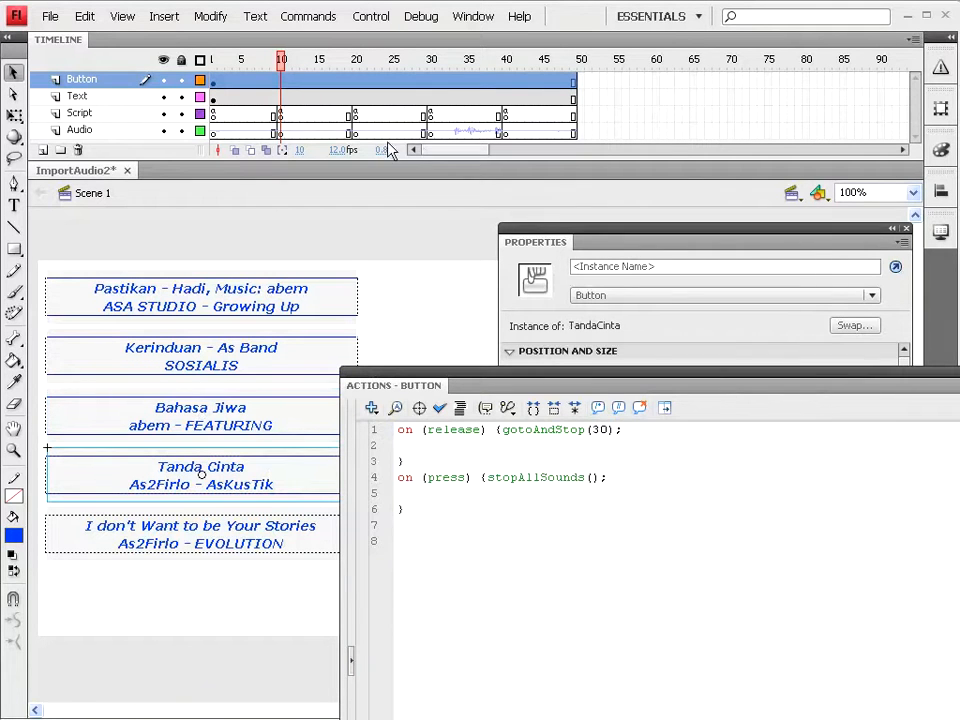
left_click(357, 131)
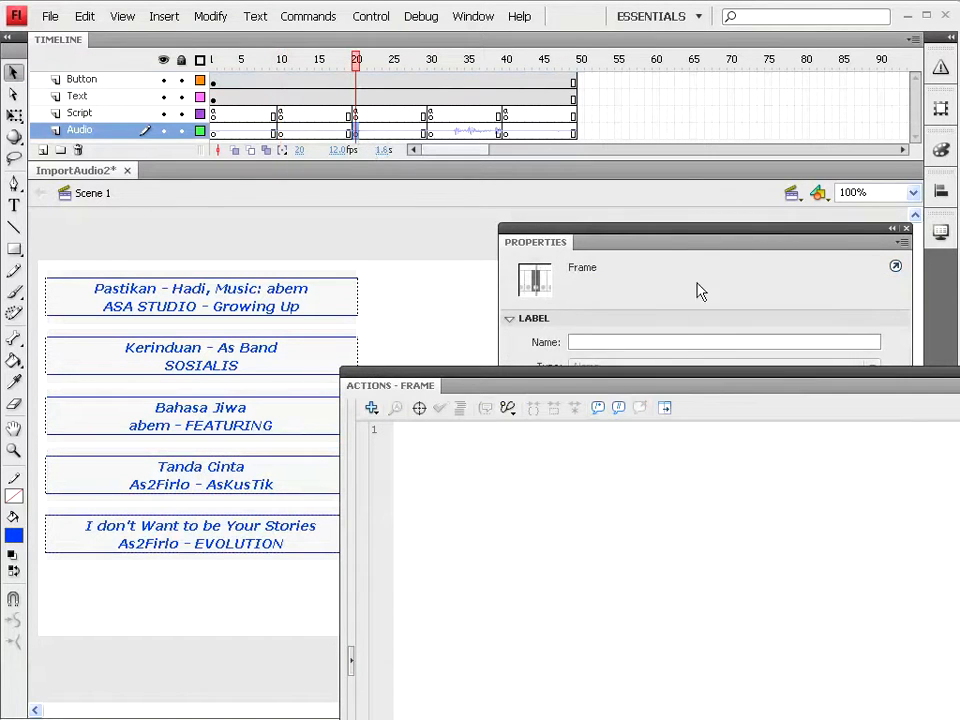
left_click_drag(688, 243, 714, 128)
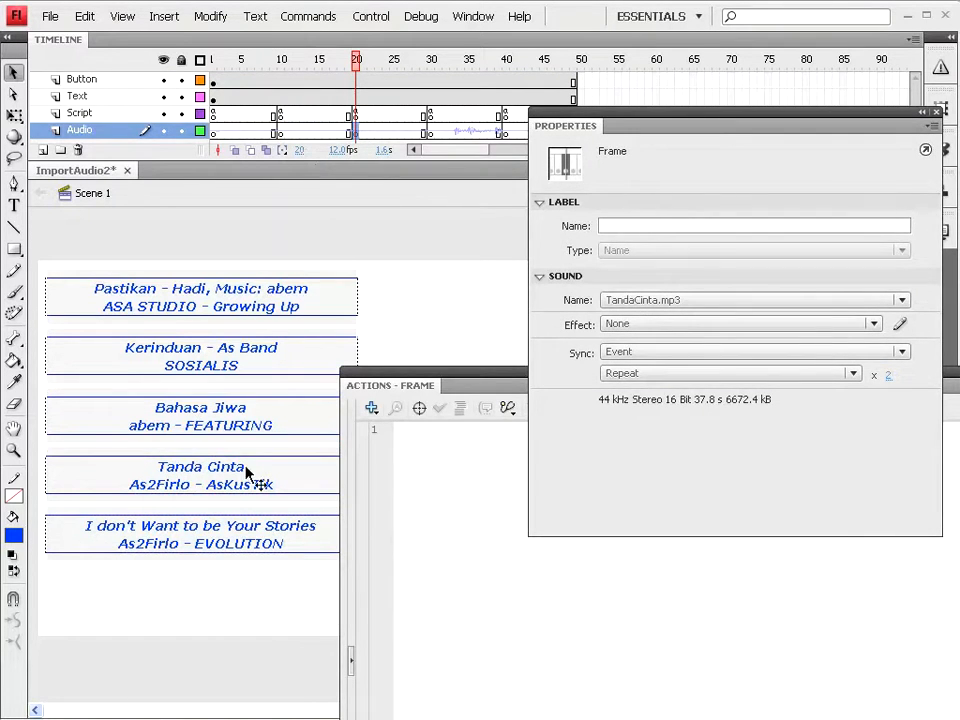
left_click(147, 483)
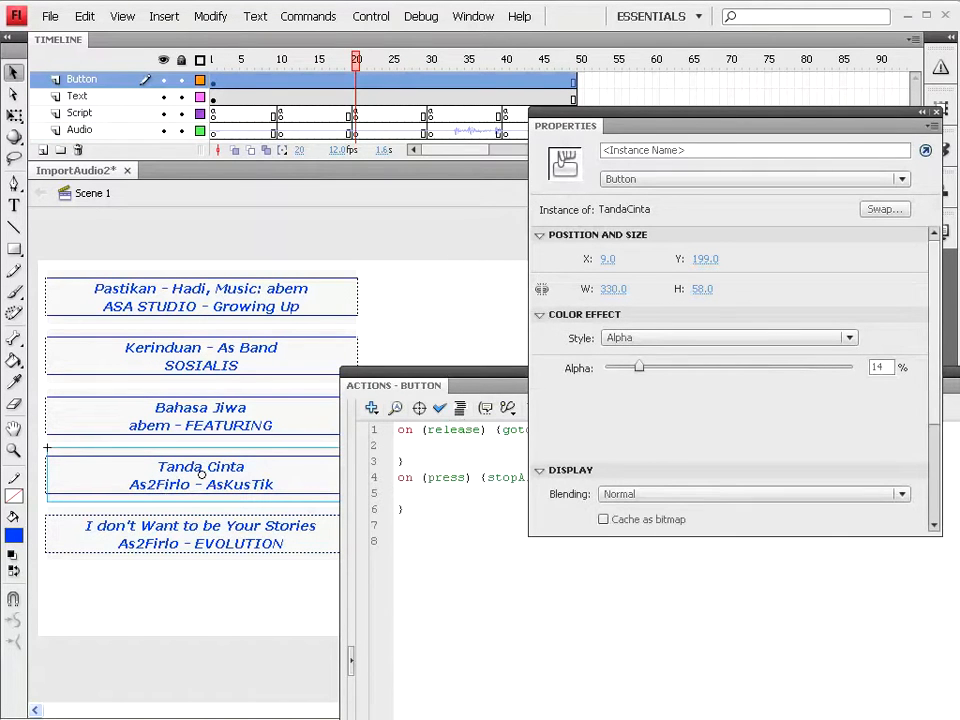
left_click(420, 493)
left_click_drag(591, 429, 598, 429)
type("20);")
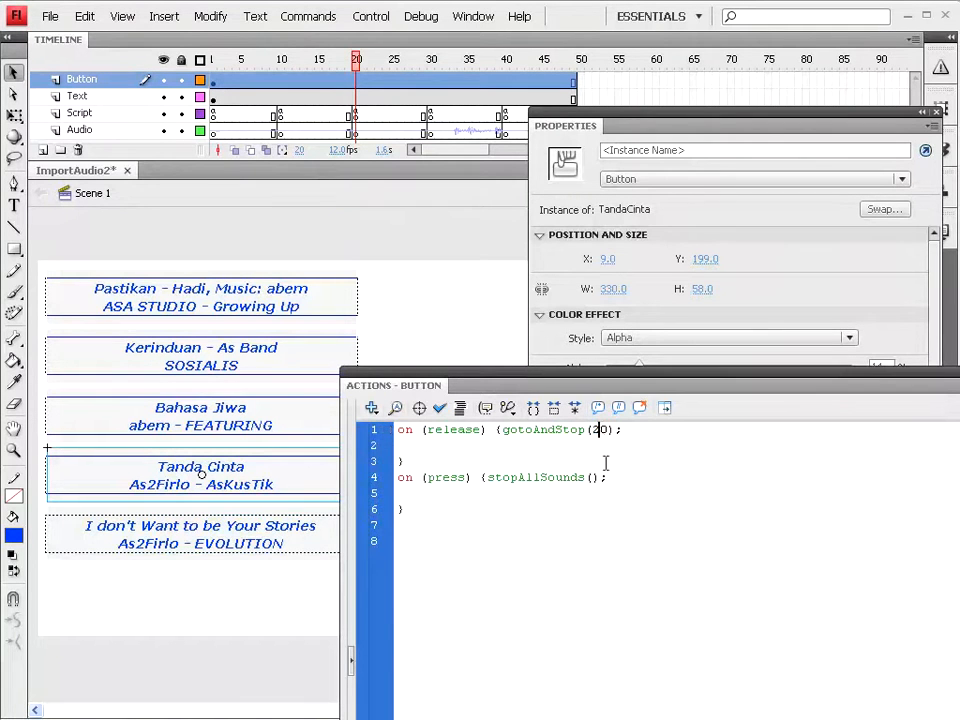
Check the IdontWant.mp3 frame on the Audio layer and set the fifth button's release action to gotoAndStop(40)
left_click(95, 547)
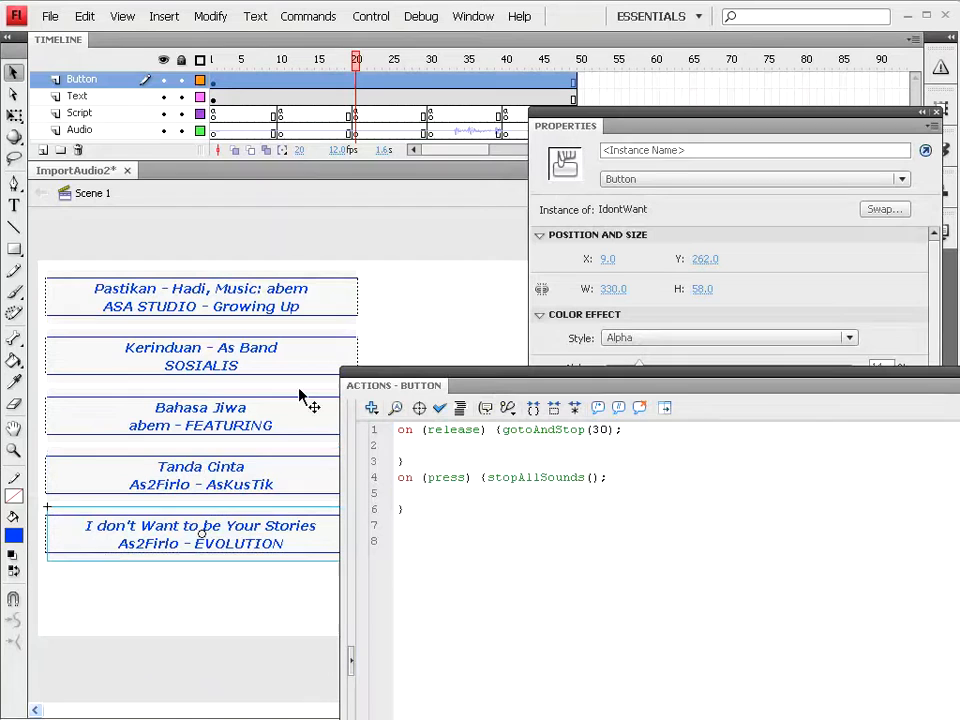
left_click(505, 130)
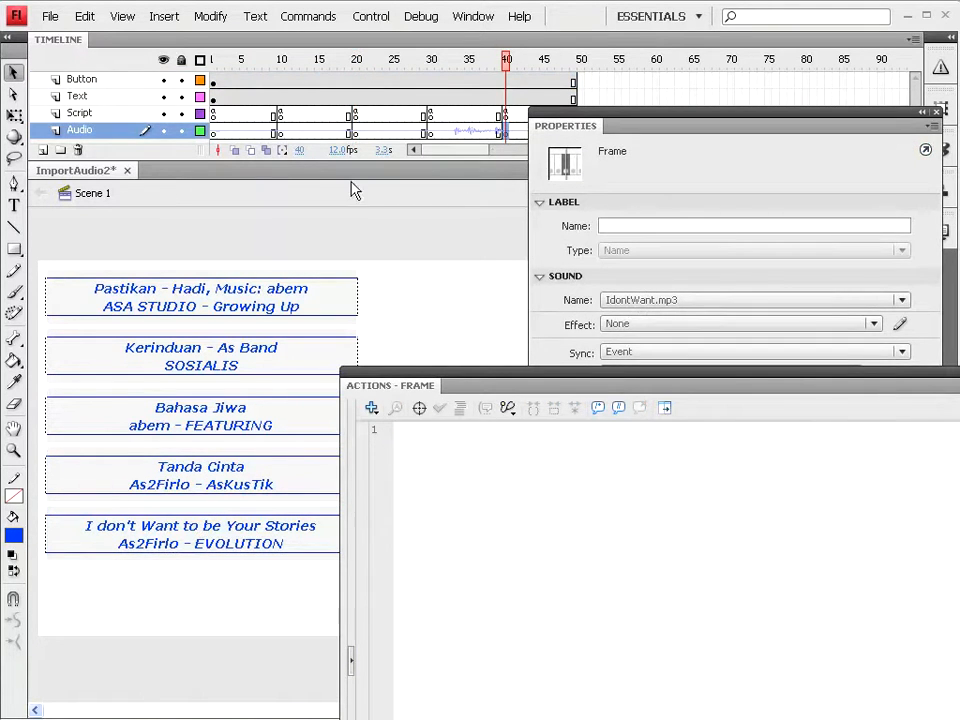
left_click(197, 547)
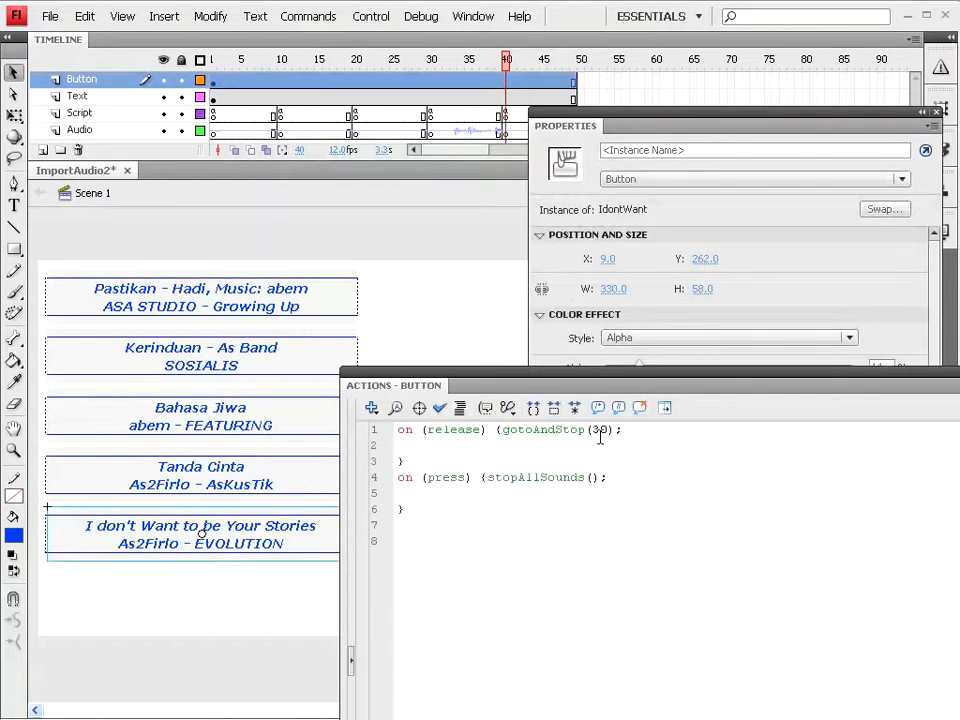
left_click_drag(593, 430, 598, 431)
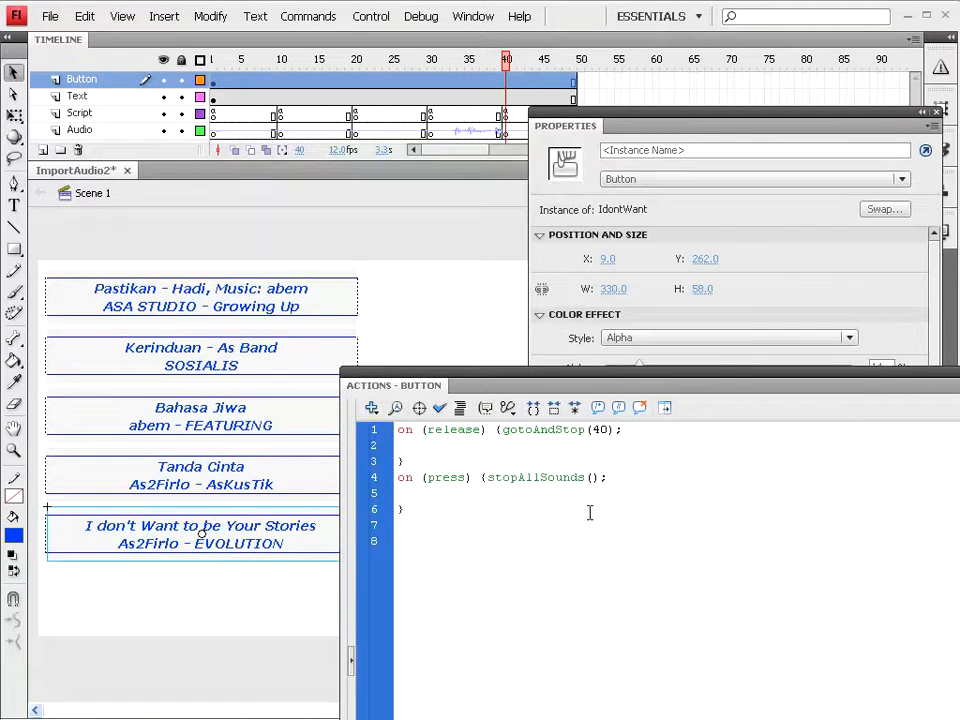
Rearrange the floating script editor and properties windows so they leave the song buttons on the stage uncovered
double_click(589, 389)
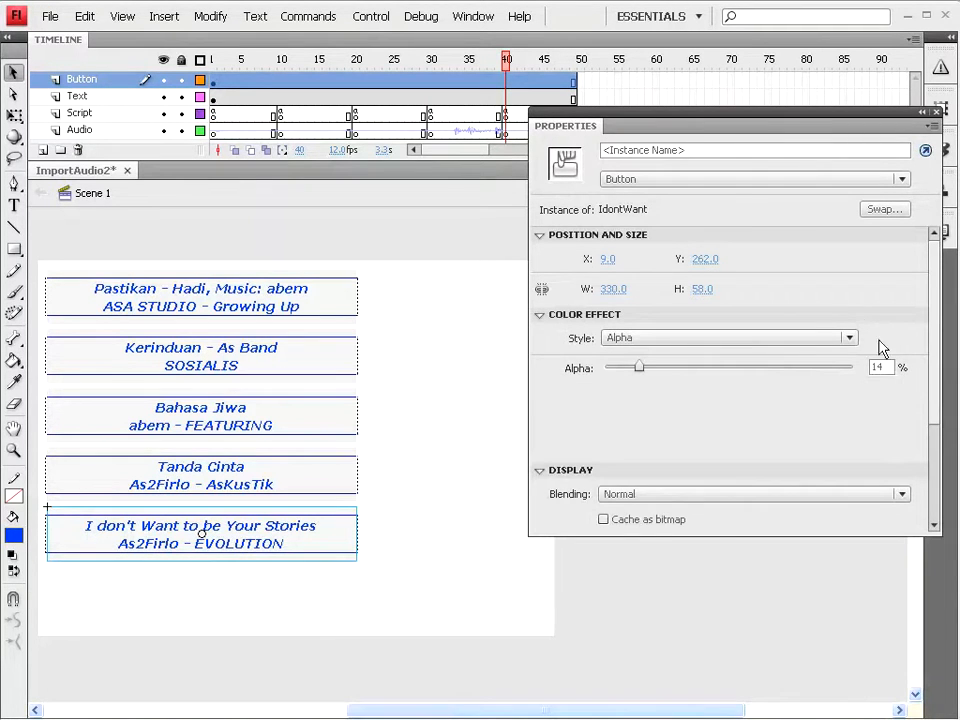
key("F9")
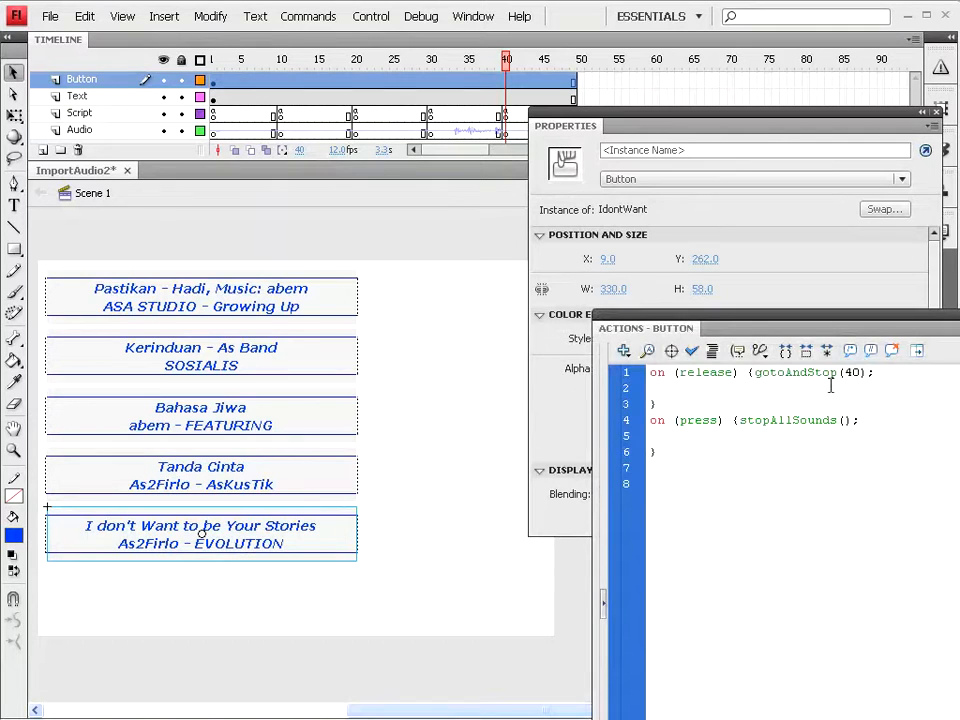
left_click_drag(948, 330, 917, 330)
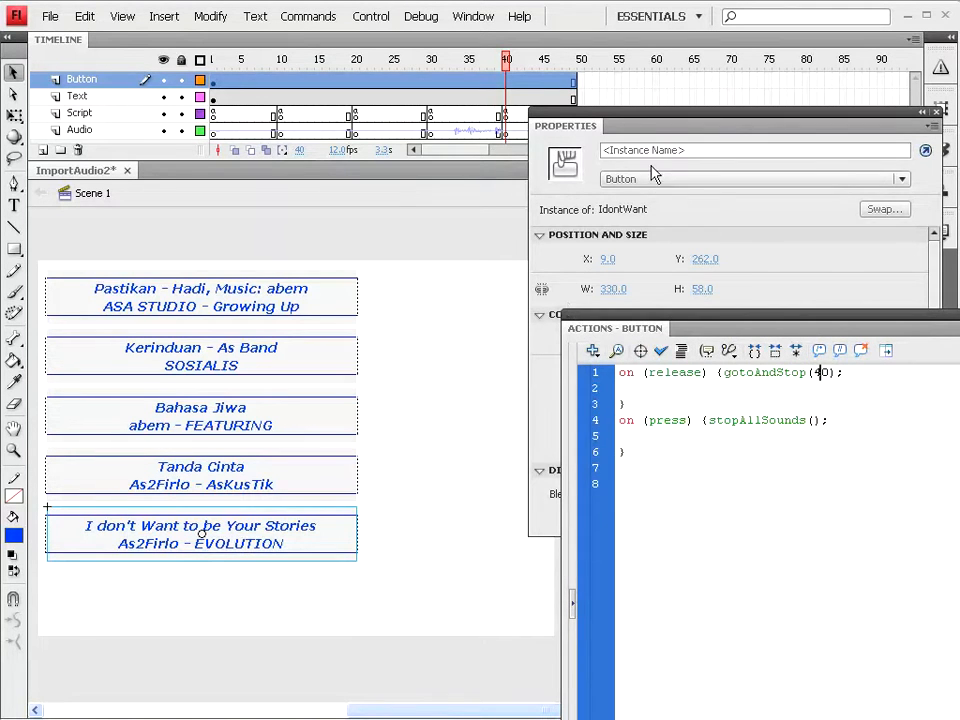
double_click(662, 131)
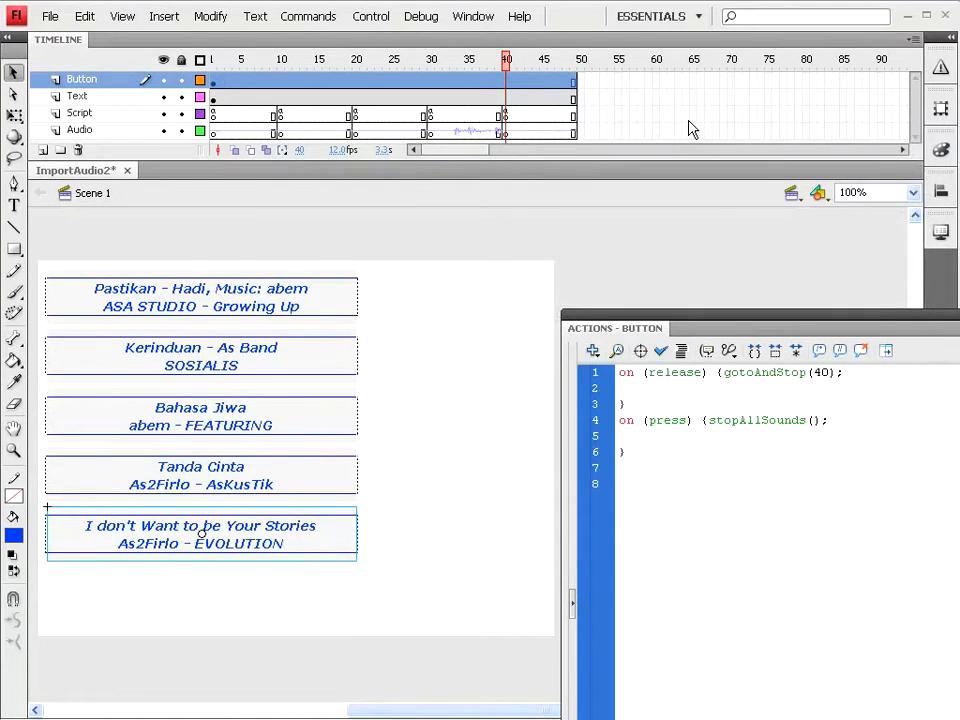
key("ctrl+F3")
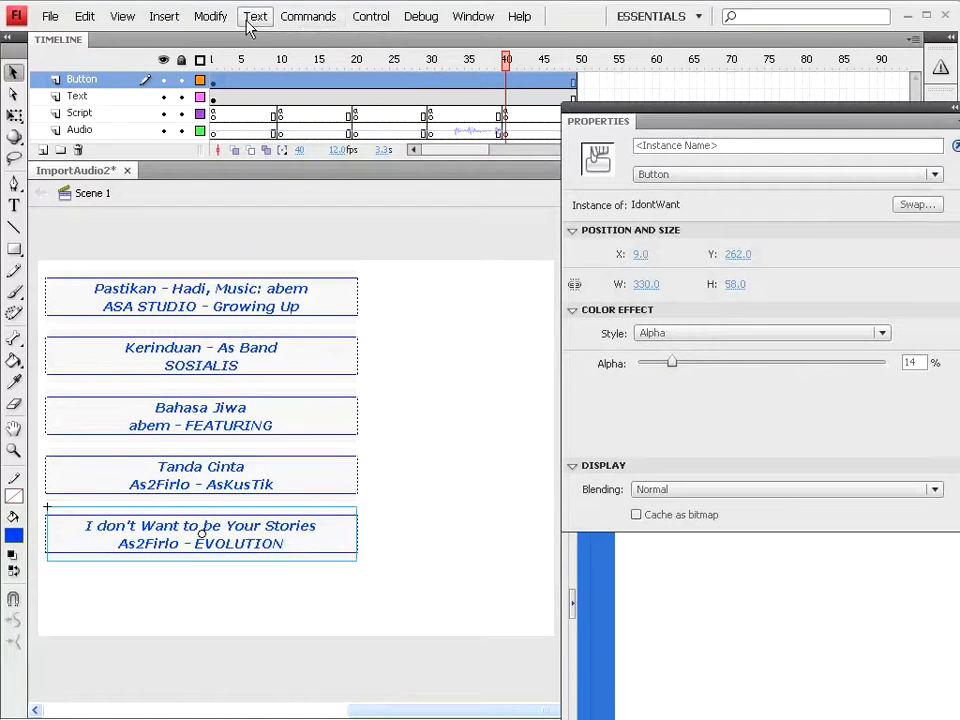
Test the movie, place the preview beside the fifth button's script and play the first song, "Pastikan"
left_click(370, 20)
left_click(392, 134)
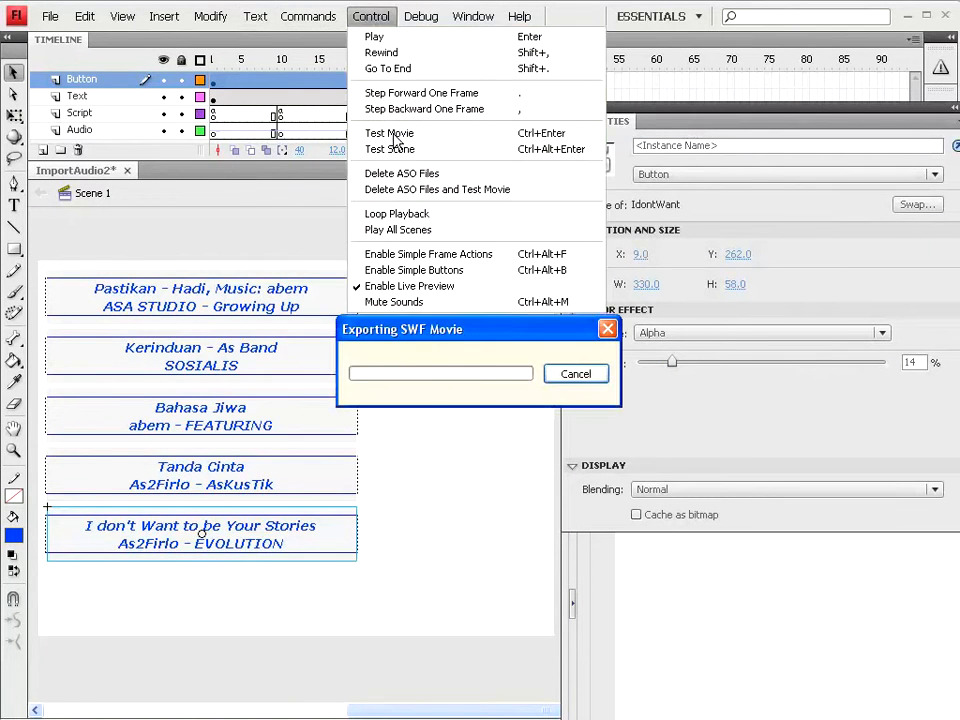
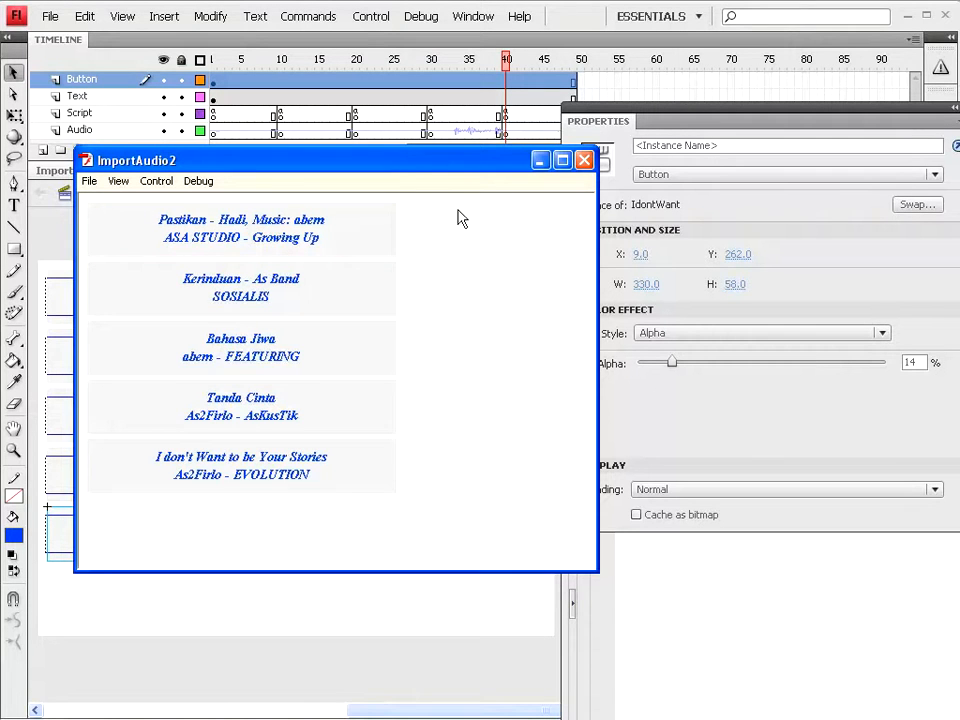
left_click_drag(434, 166, 389, 174)
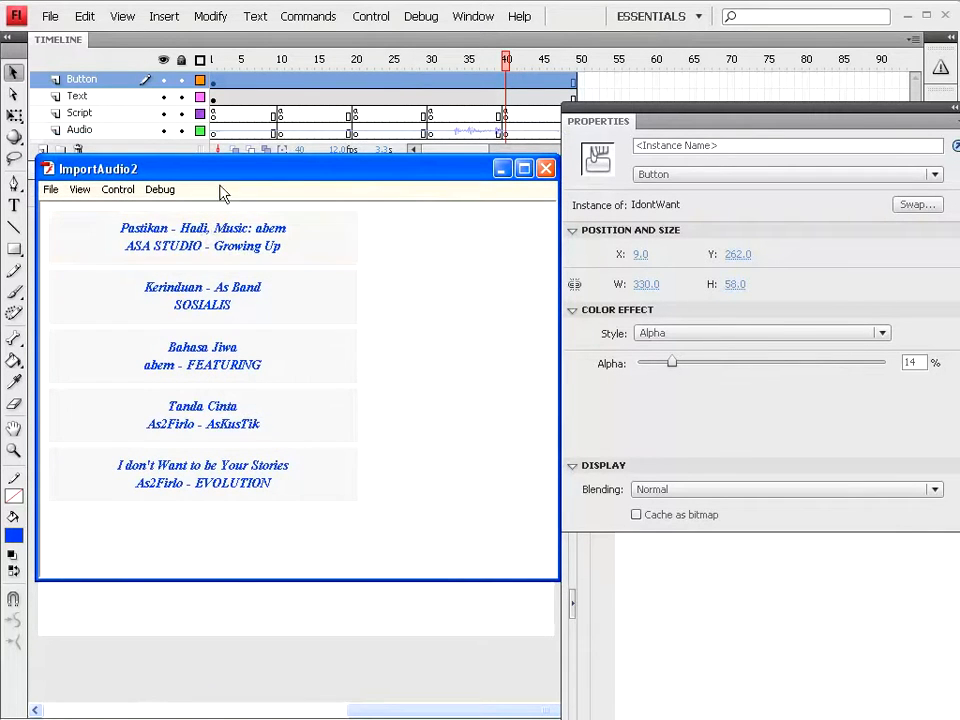
left_click_drag(304, 171, 308, 190)
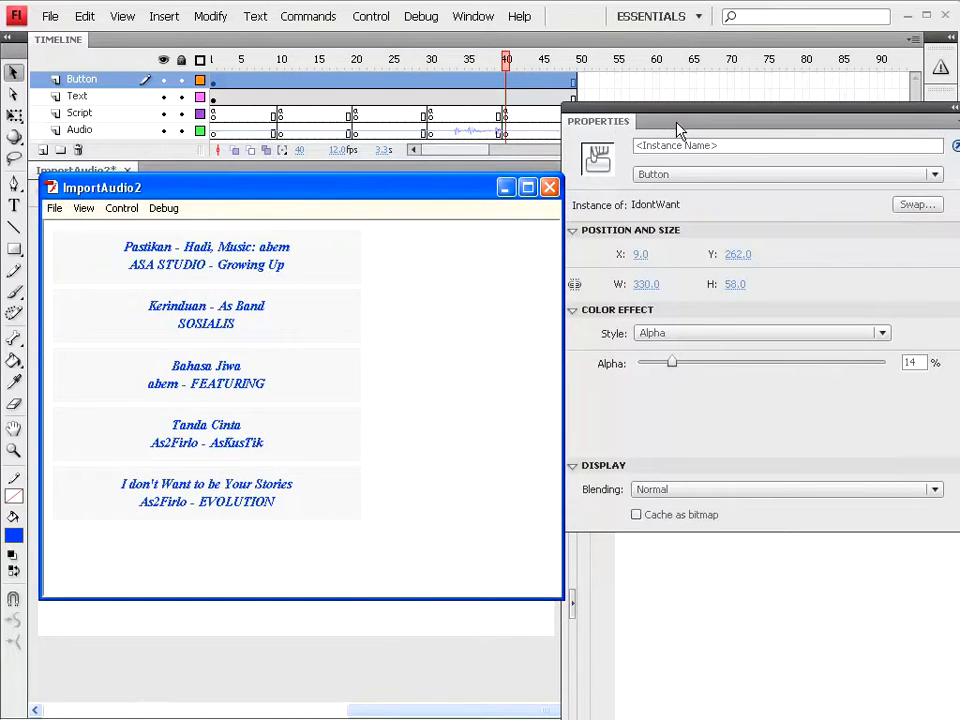
key("ctrl+F3")
key("ctrl+F3")
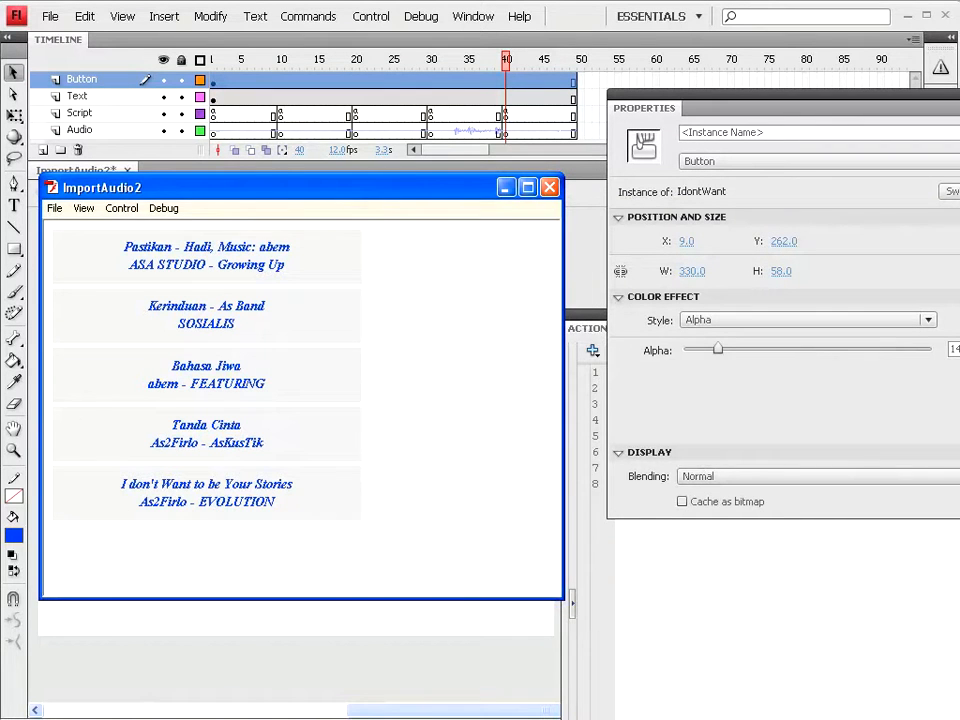
left_click(698, 454)
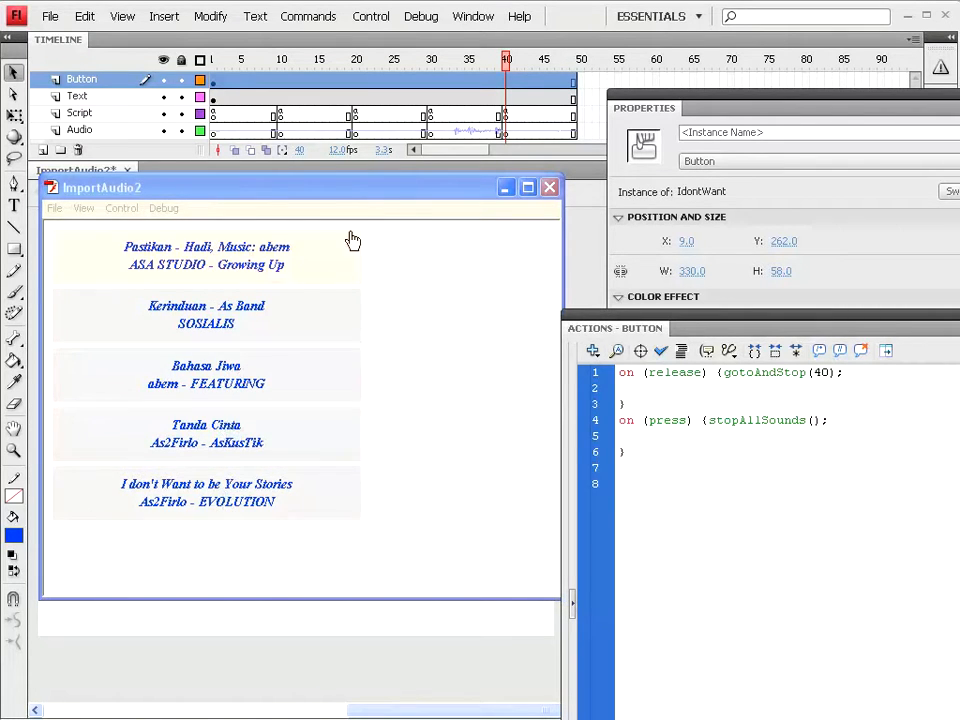
left_click(217, 268)
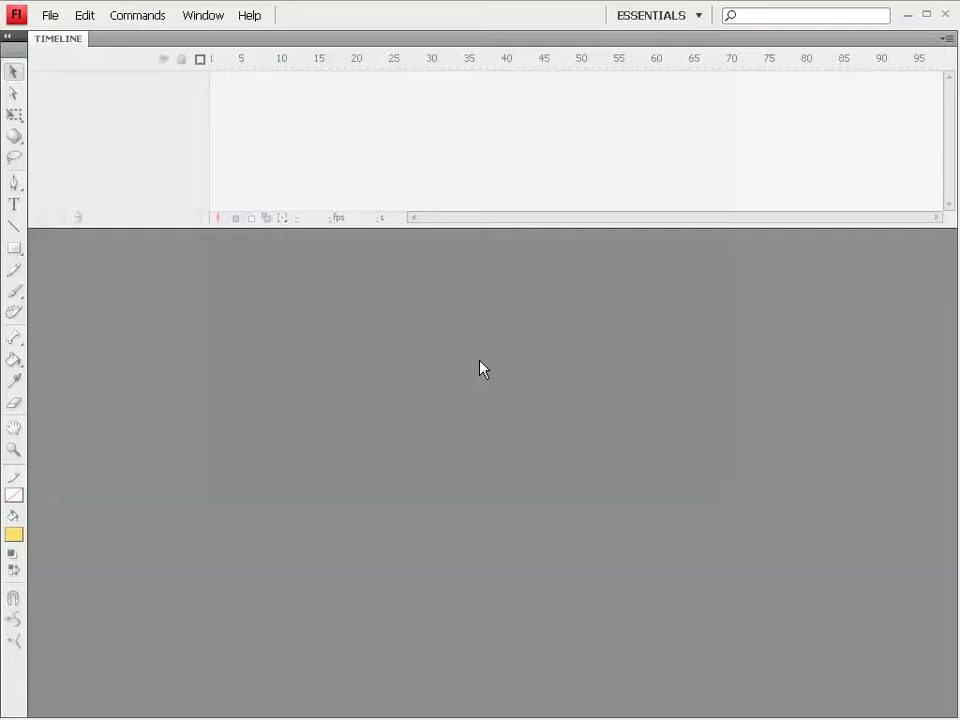
Create a new Flash File (ActionScript 2.0) document
left_click(50, 17)
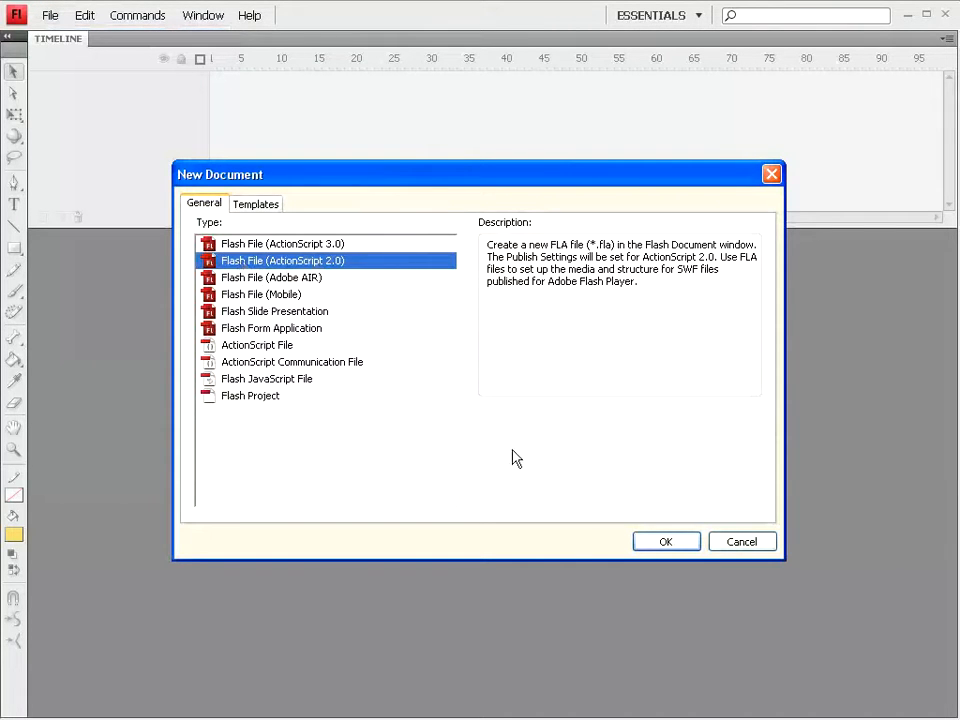
left_click(664, 542)
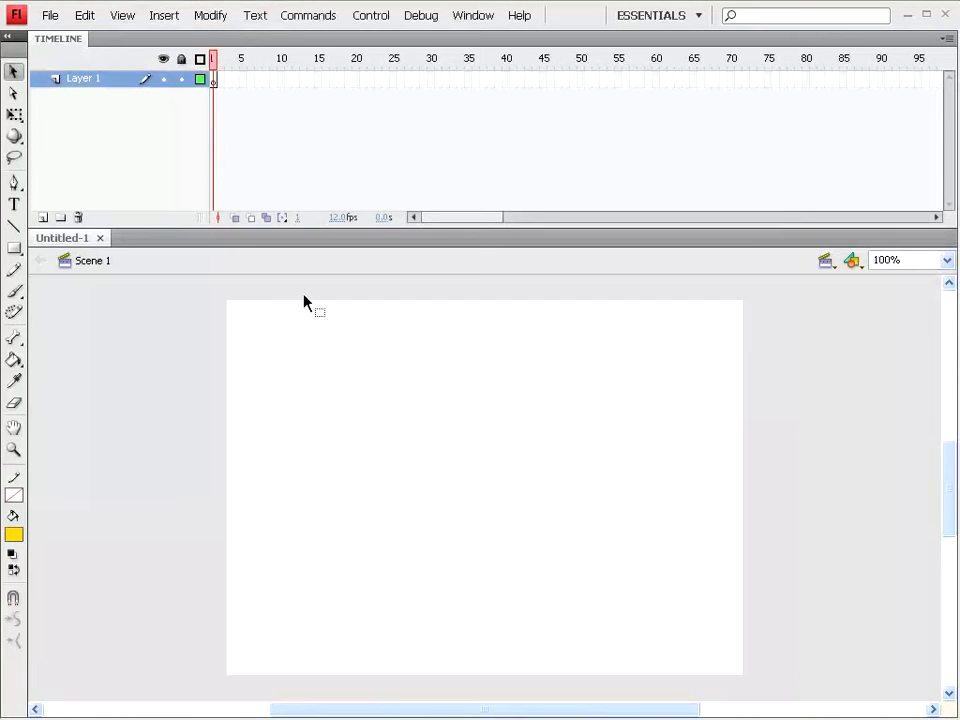
left_click_drag(501, 709, 590, 710)
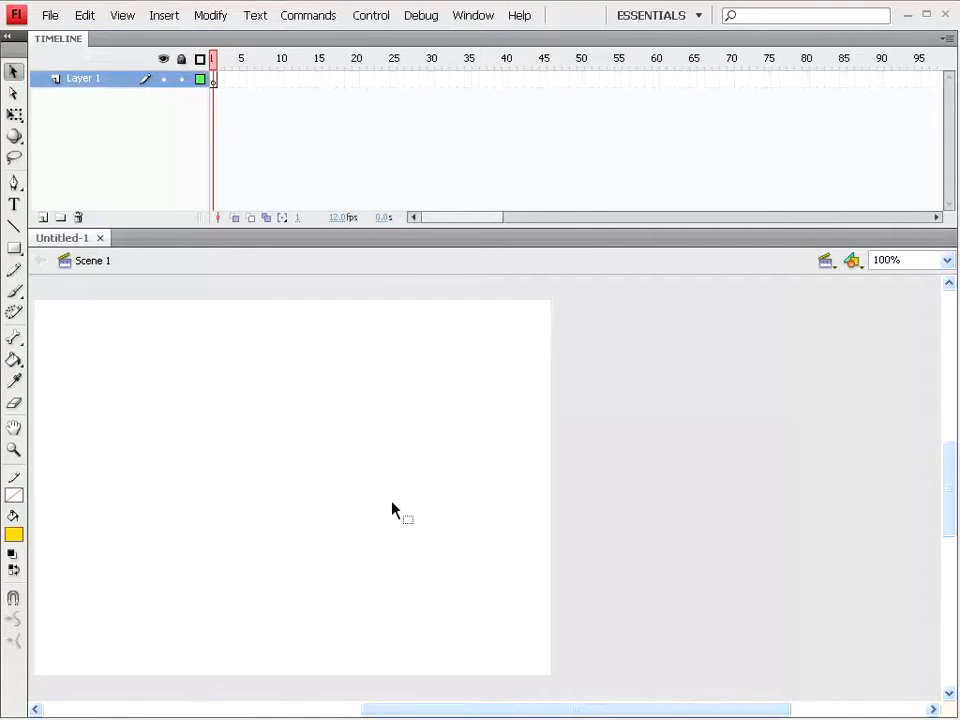
Import the asaOpening QuickTime movie from the BahanTutorial folder to the library, viewing the file list as details
left_click(55, 20)
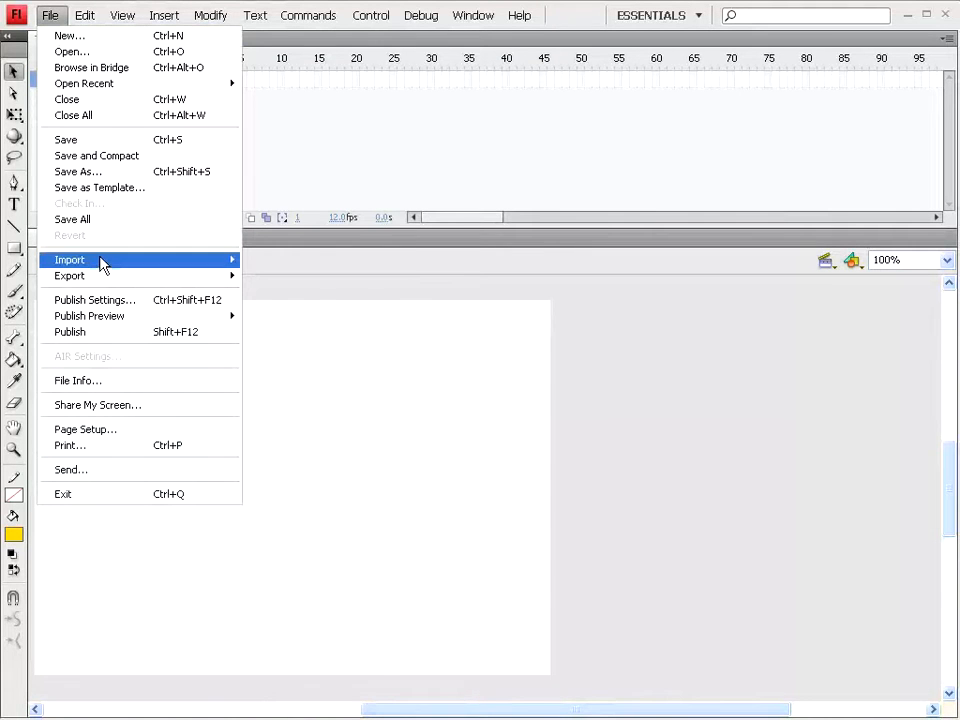
mouse_move(101, 261)
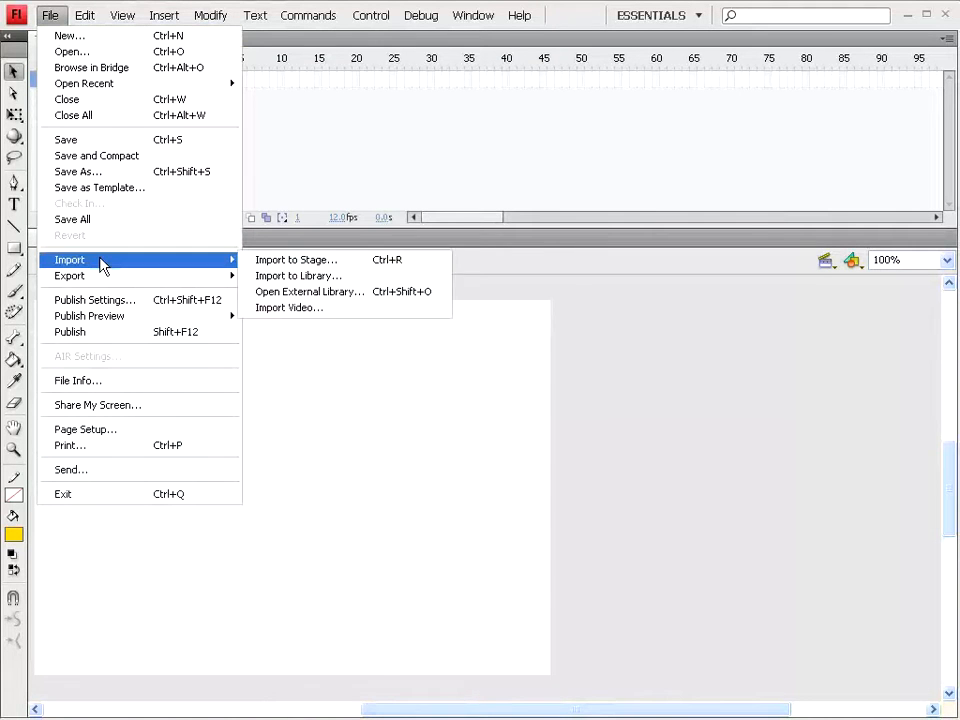
left_click(368, 278)
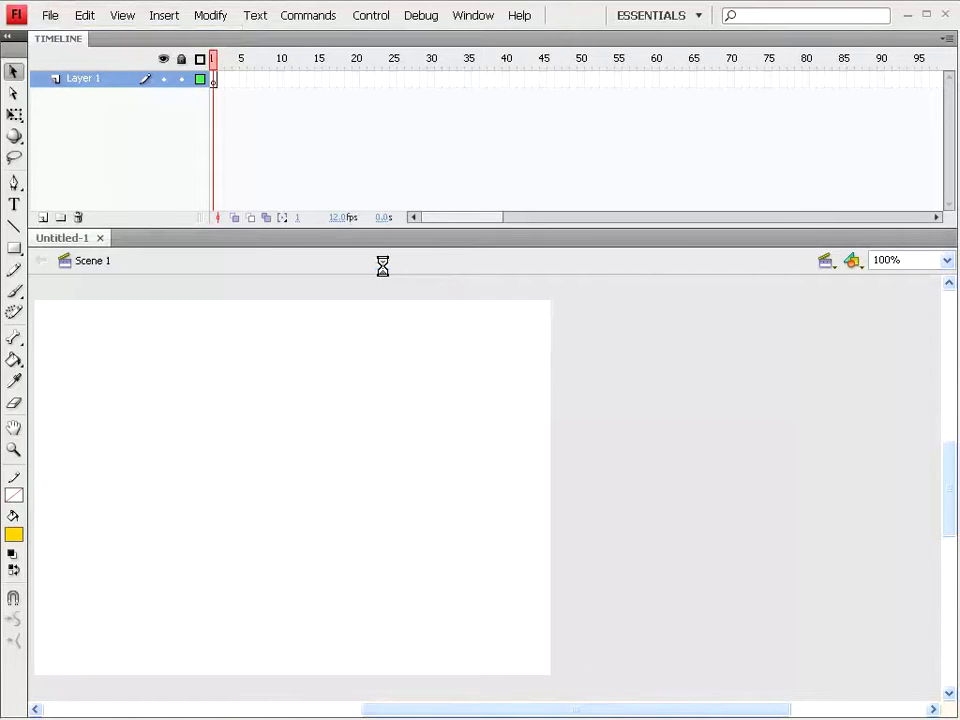
left_click_drag(197, 32, 234, 88)
left_click(262, 168)
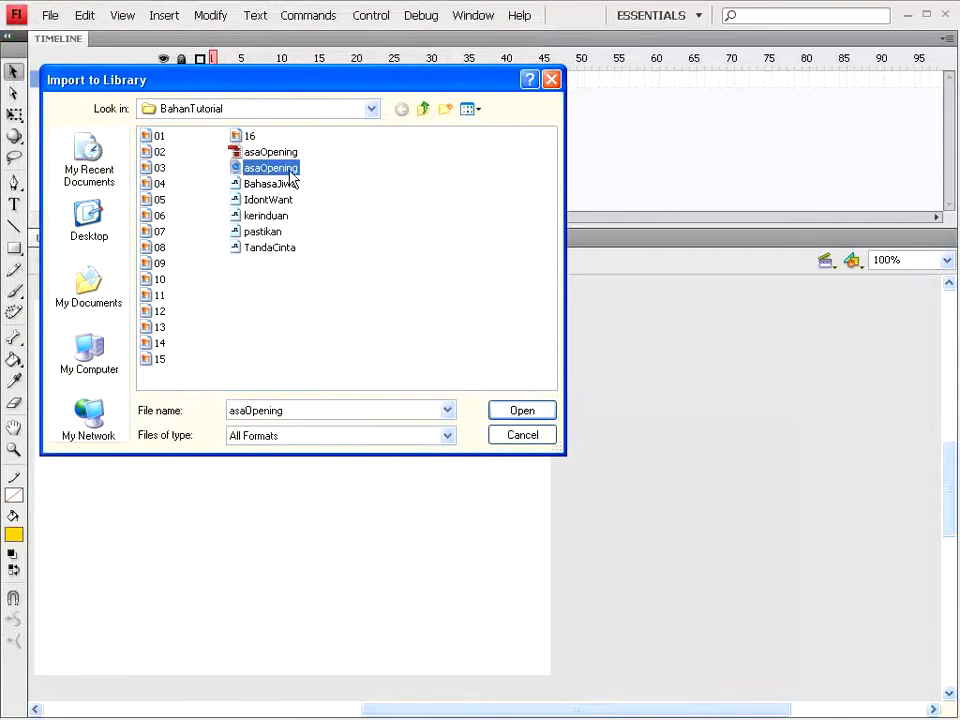
left_click(470, 109)
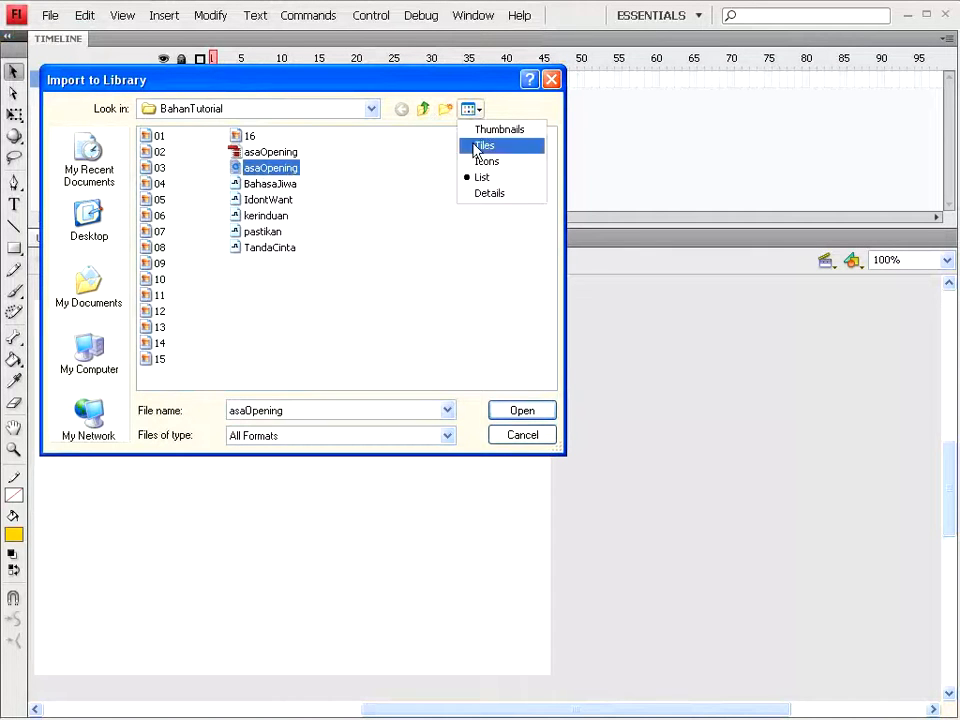
left_click(477, 195)
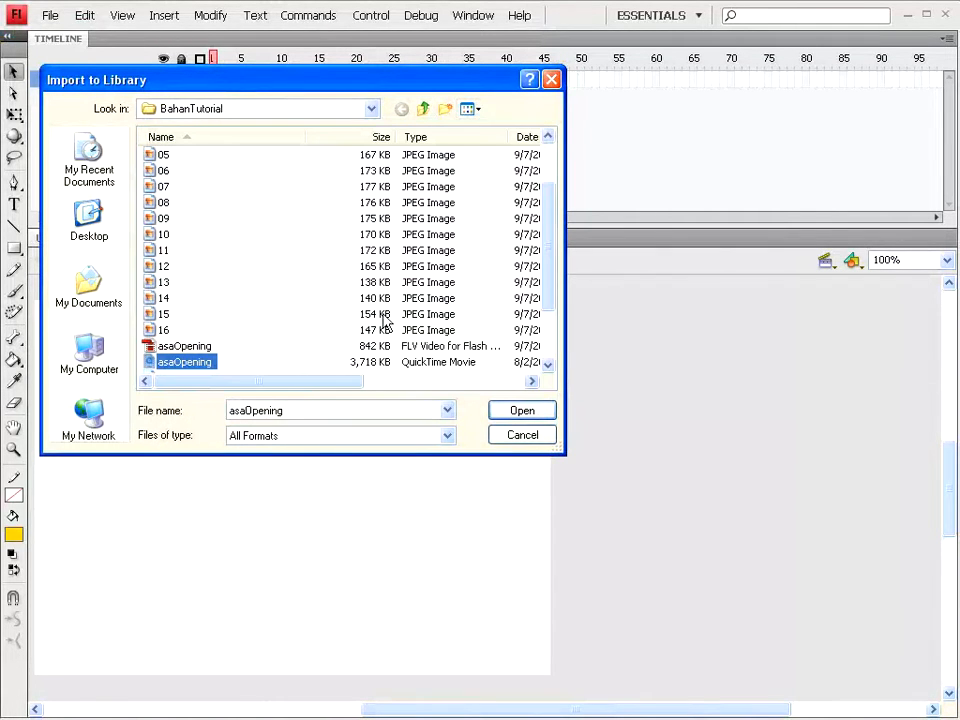
left_click_drag(552, 284, 524, 330)
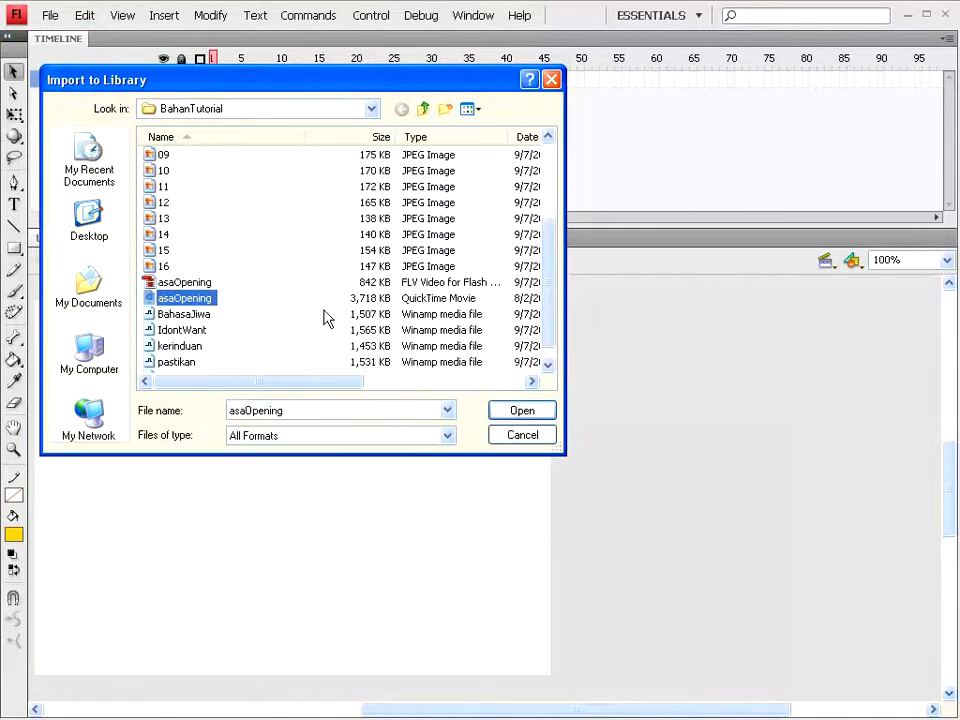
left_click(520, 414)
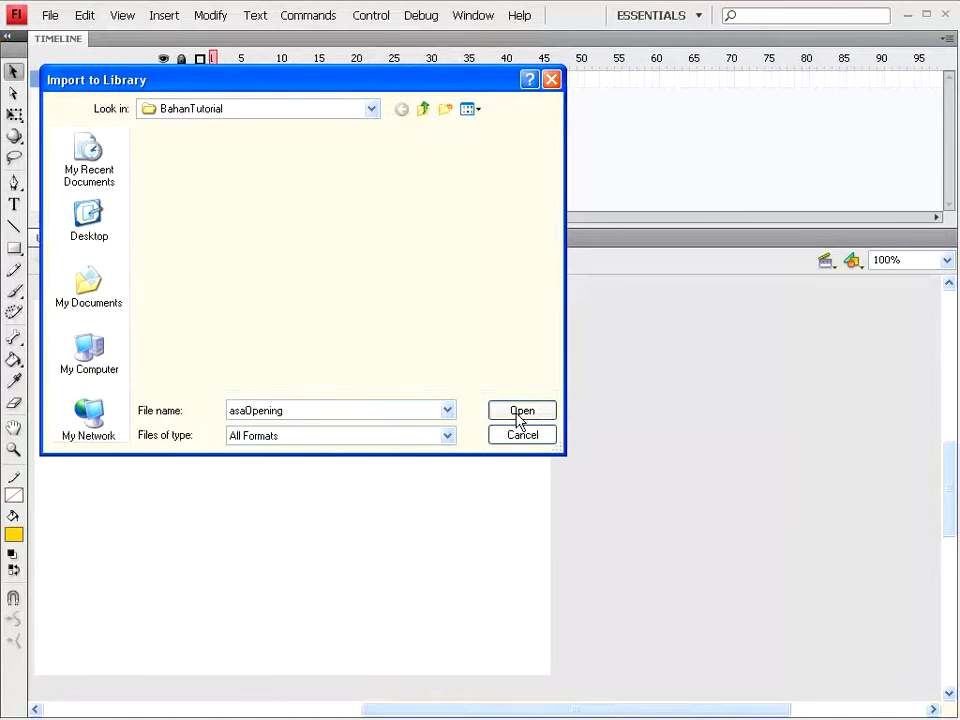
left_click_drag(489, 306, 311, 281)
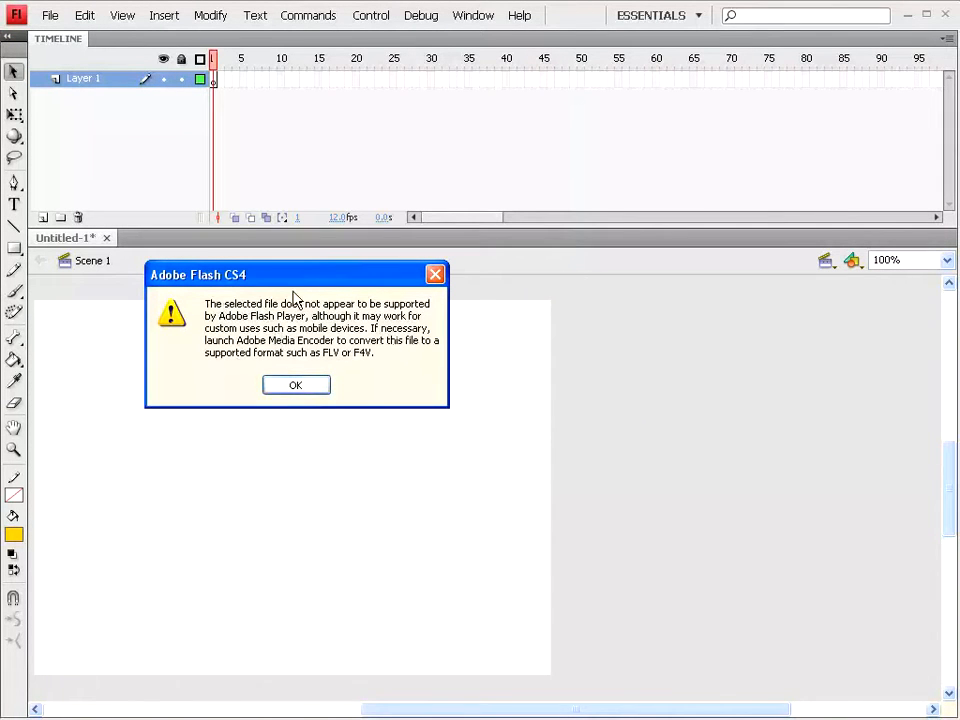
left_click_drag(297, 284, 326, 271)
left_click(326, 374)
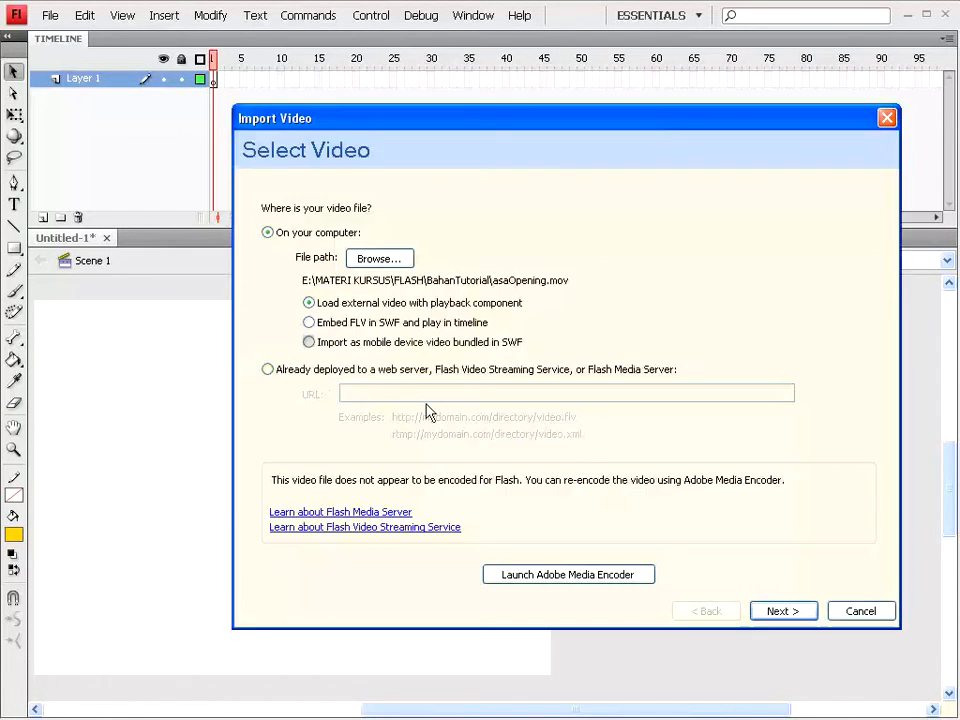
Try embedding the video in the SWF timeline, then return to loading external video with a playback component and proceed to skinning
left_click_drag(552, 125, 360, 75)
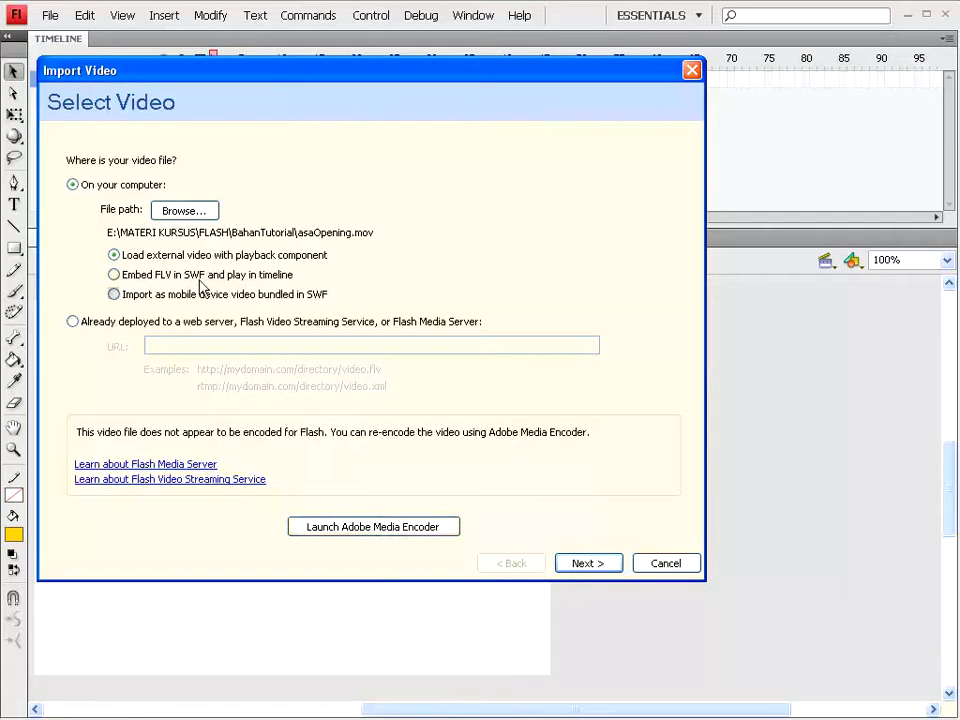
left_click(115, 275)
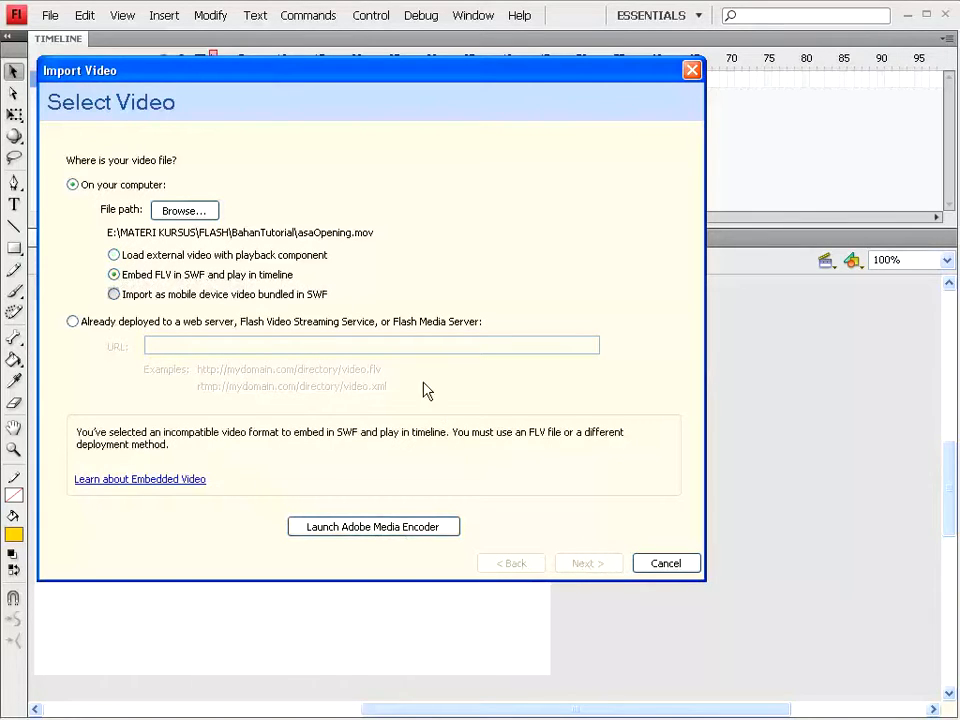
left_click(124, 256)
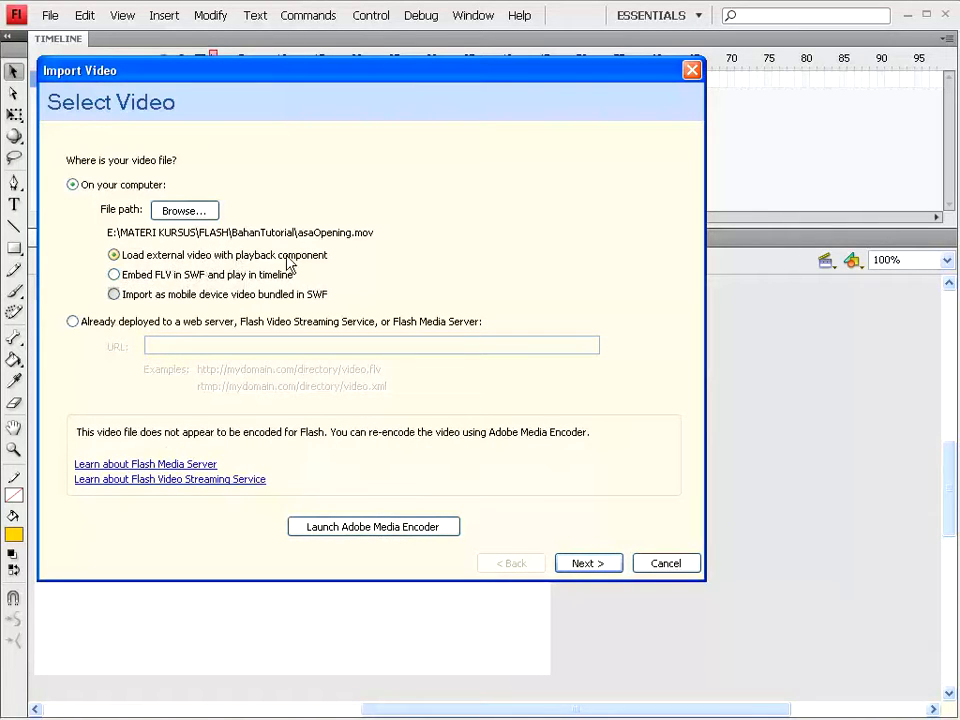
left_click(588, 564)
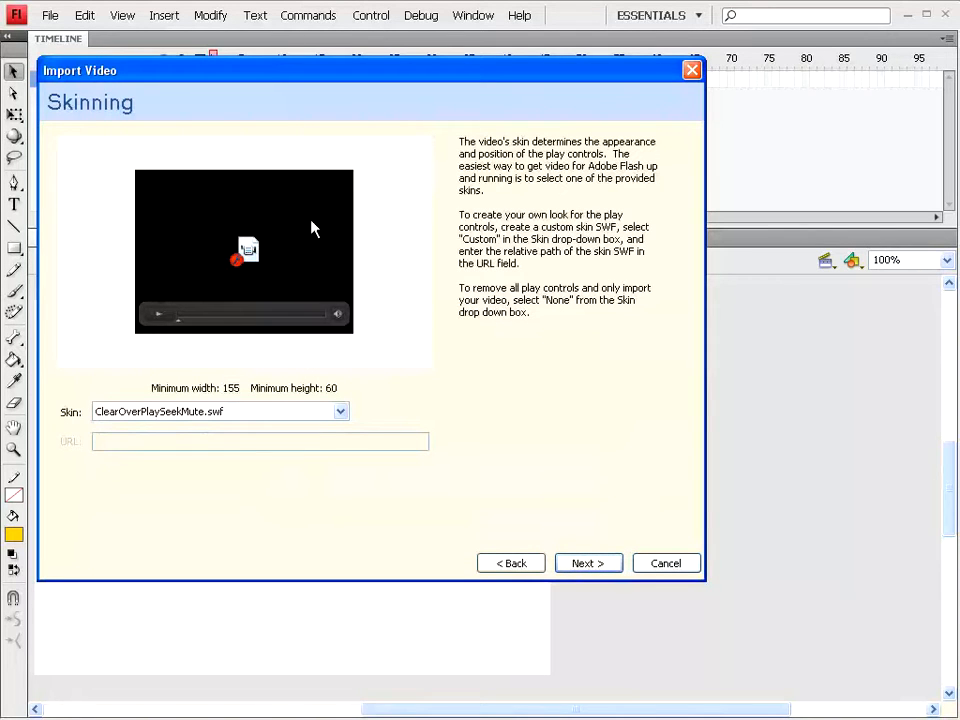
Preview the ArcticOverNoVol.swf skin, choose ClearExternalNoVol.swf instead and finish importing the QuickTime video
left_click(339, 412)
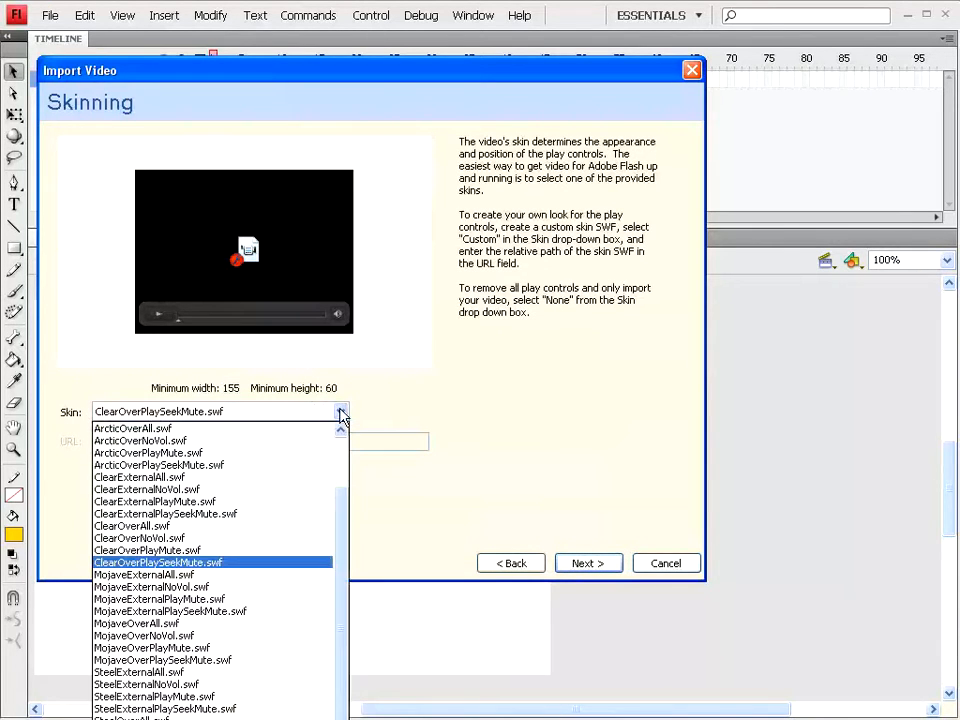
left_click(291, 455)
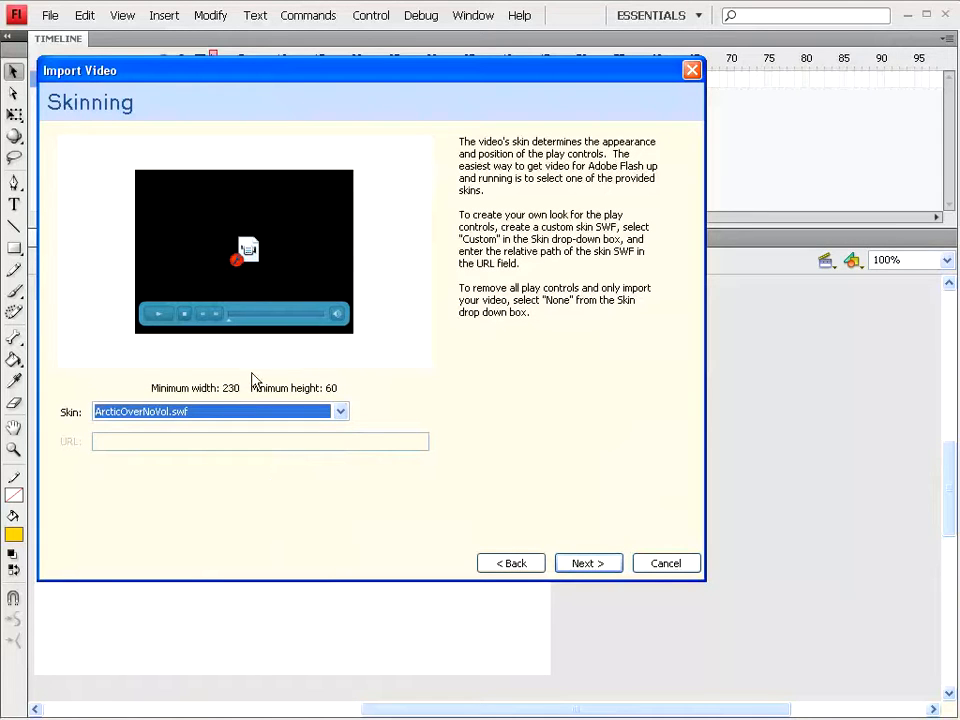
left_click(339, 413)
left_click(311, 489)
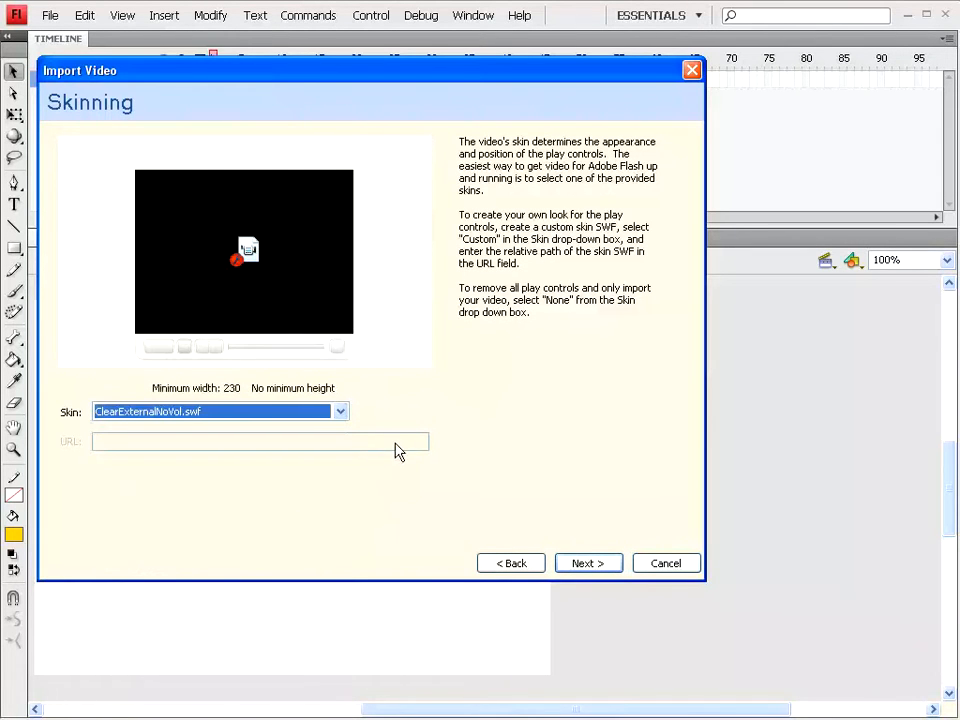
left_click(588, 564)
left_click(587, 565)
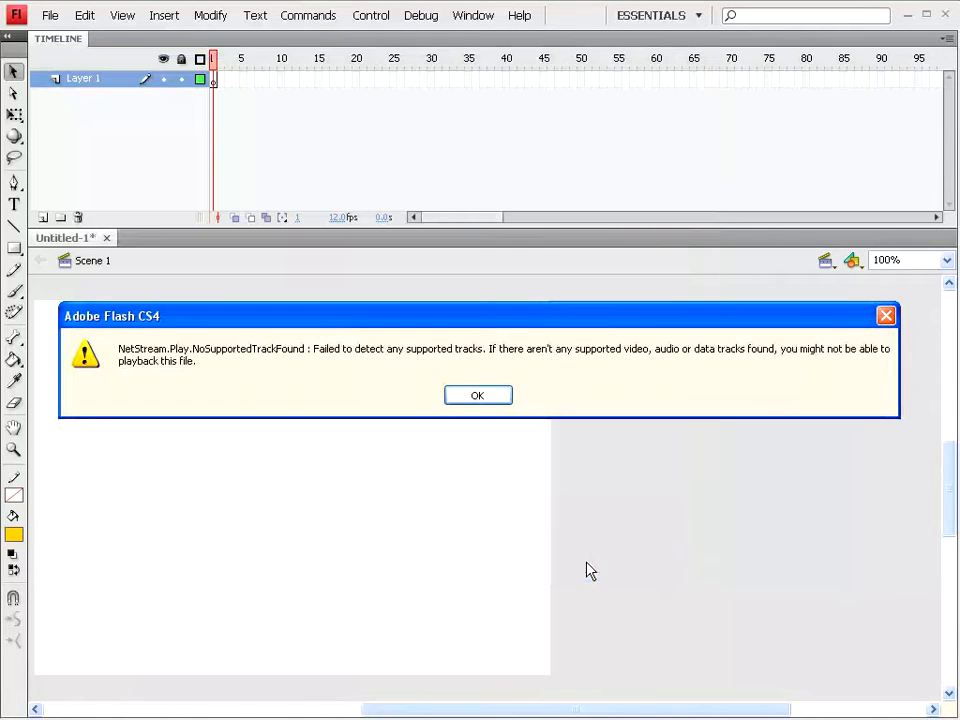
left_click_drag(351, 322, 347, 222)
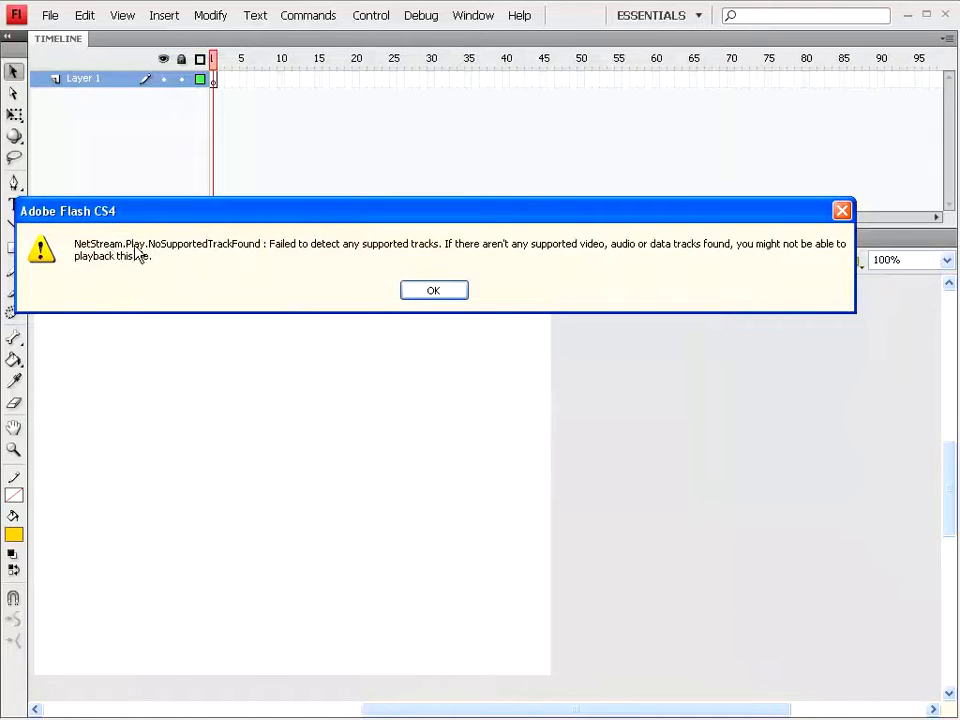
left_click(432, 292)
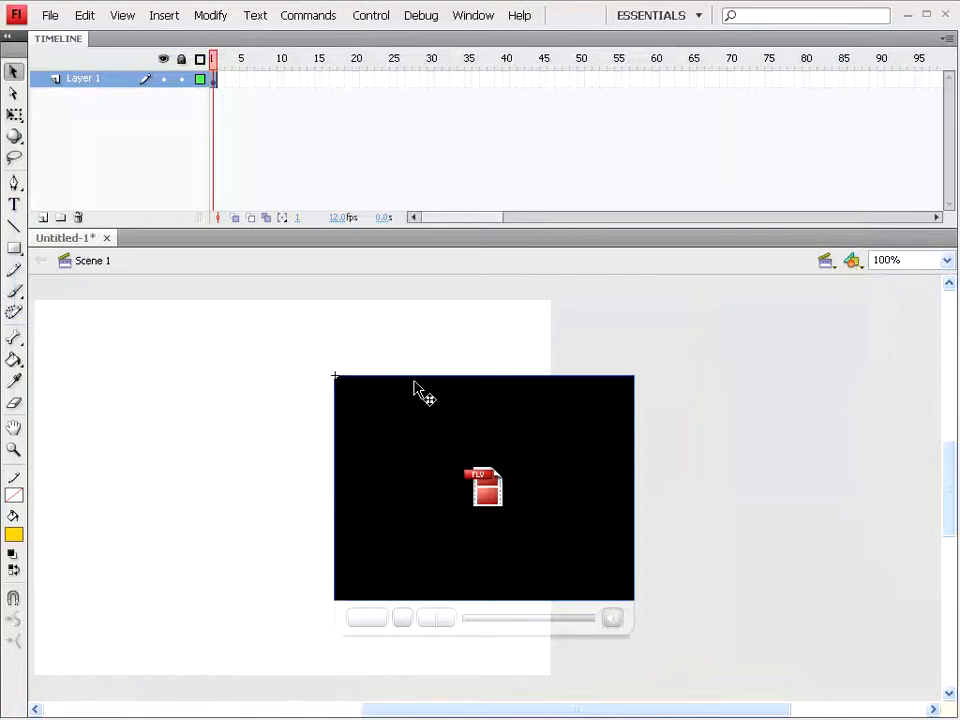
Test the movie with the placed QuickTime video and minimise the preview window
left_click(370, 16)
left_click(397, 132)
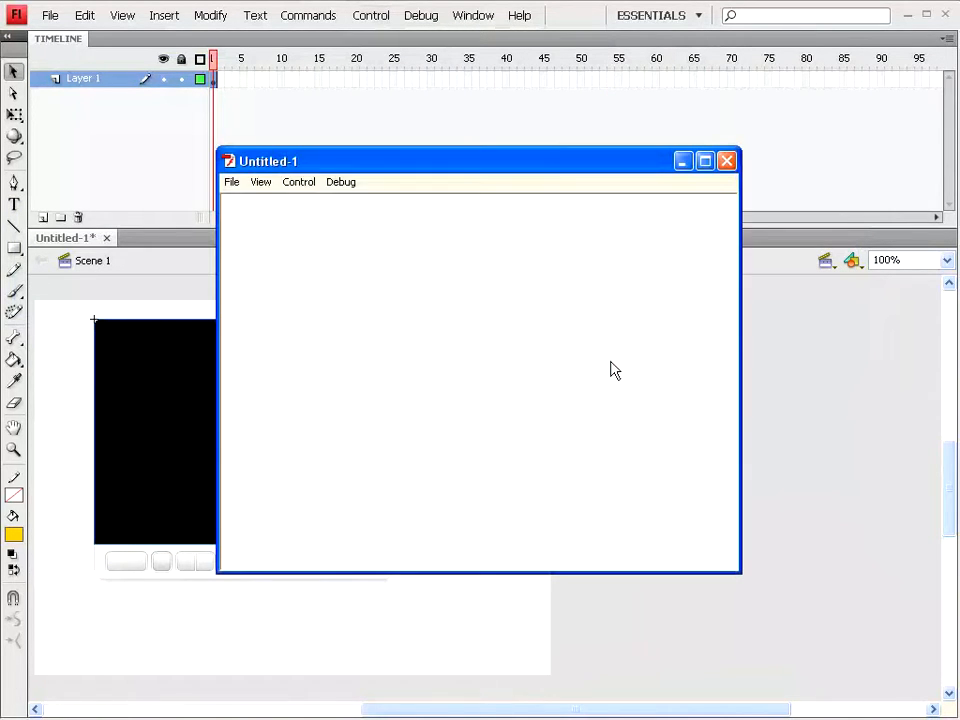
left_click(683, 162)
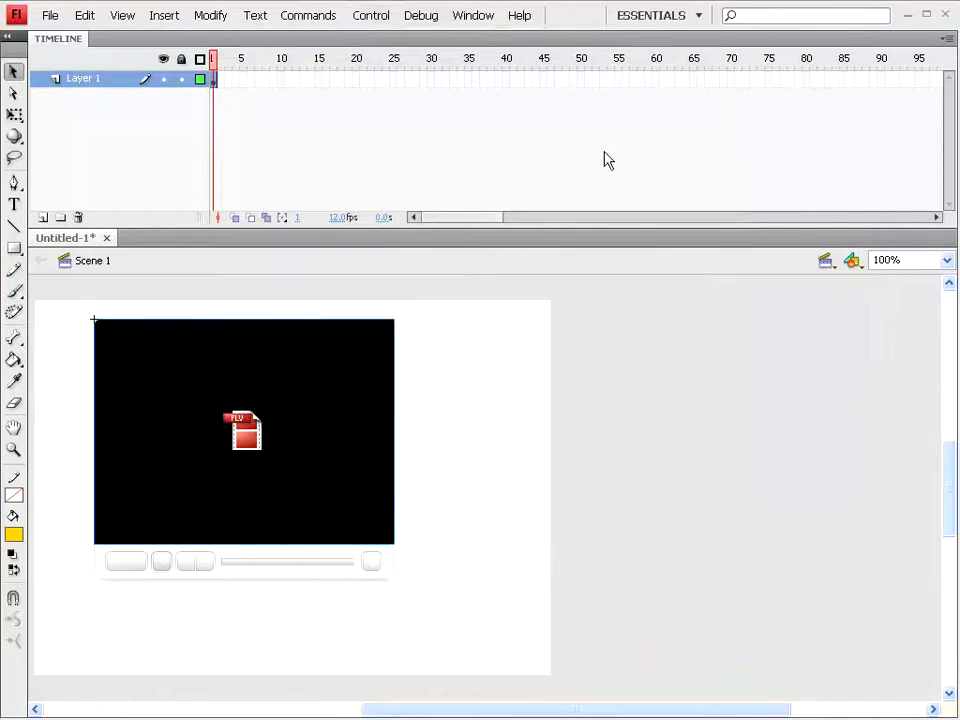
Delete the QuickTime video's playback component from the stage
left_click(474, 16)
left_click(227, 411)
key("Delete")
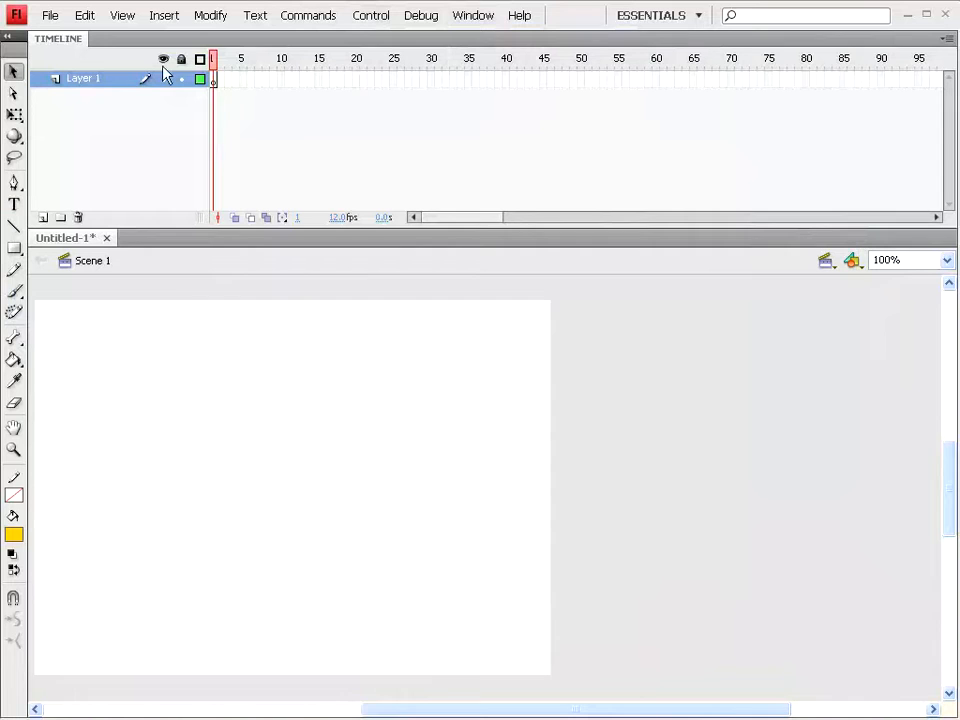
Import the asaOpening FLV video from the BahanTutorial folder to the library, viewing the file list as details
left_click(50, 16)
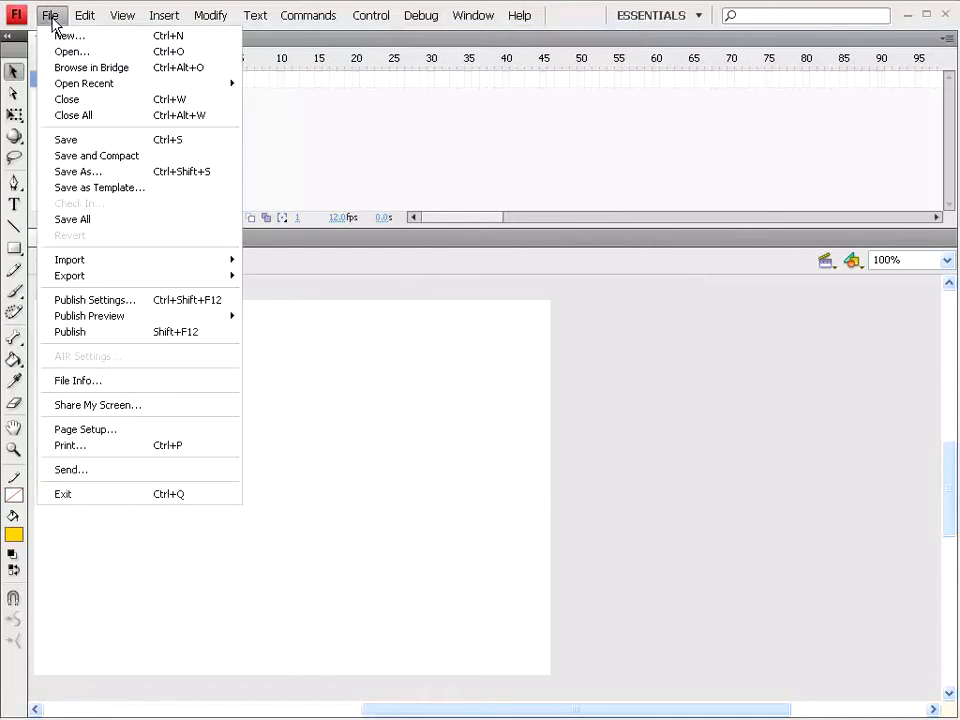
mouse_move(80, 264)
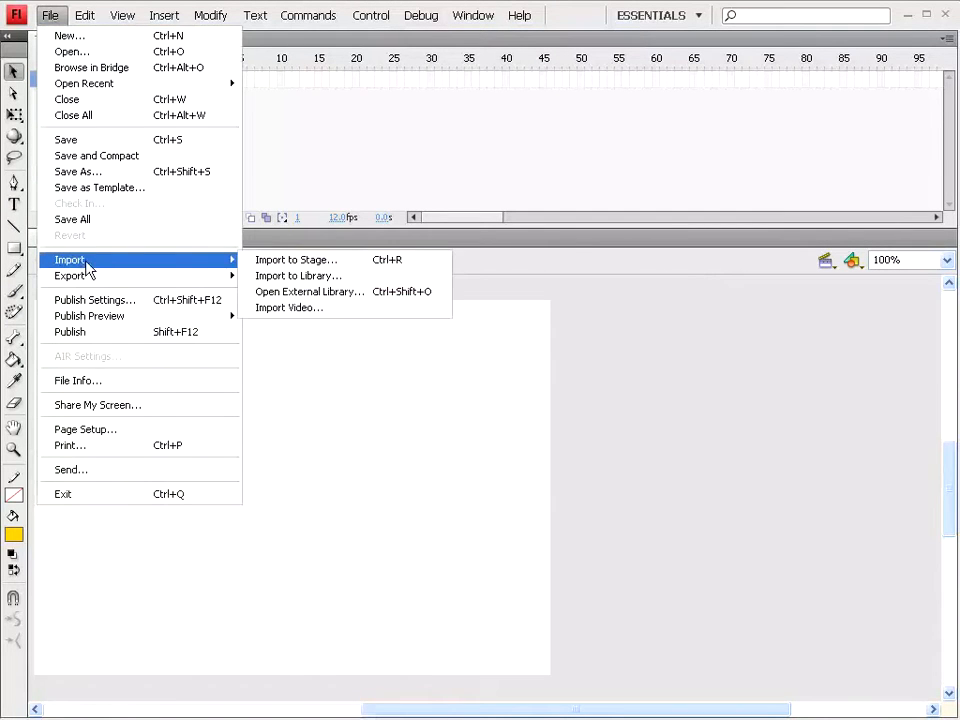
left_click(316, 278)
left_click(250, 152)
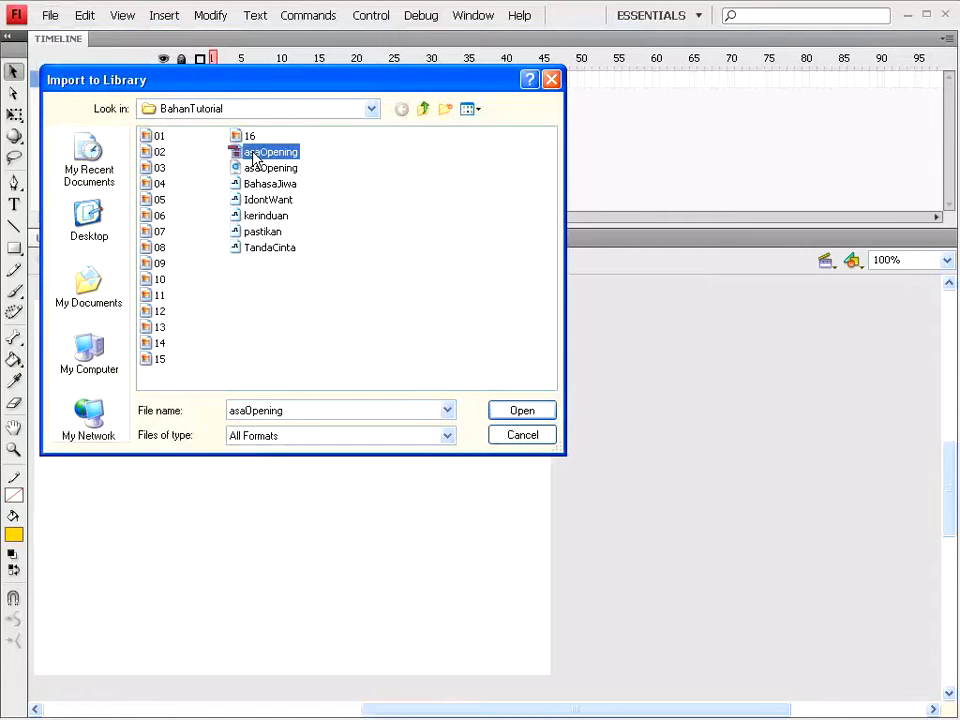
left_click(472, 116)
left_click(482, 197)
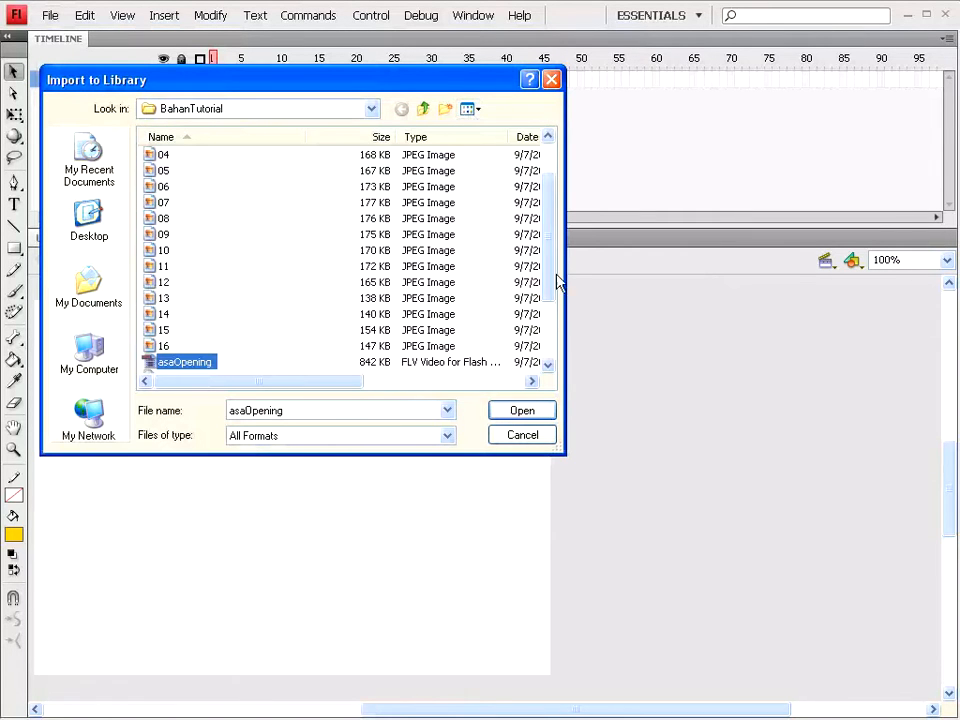
left_click_drag(553, 279, 553, 347)
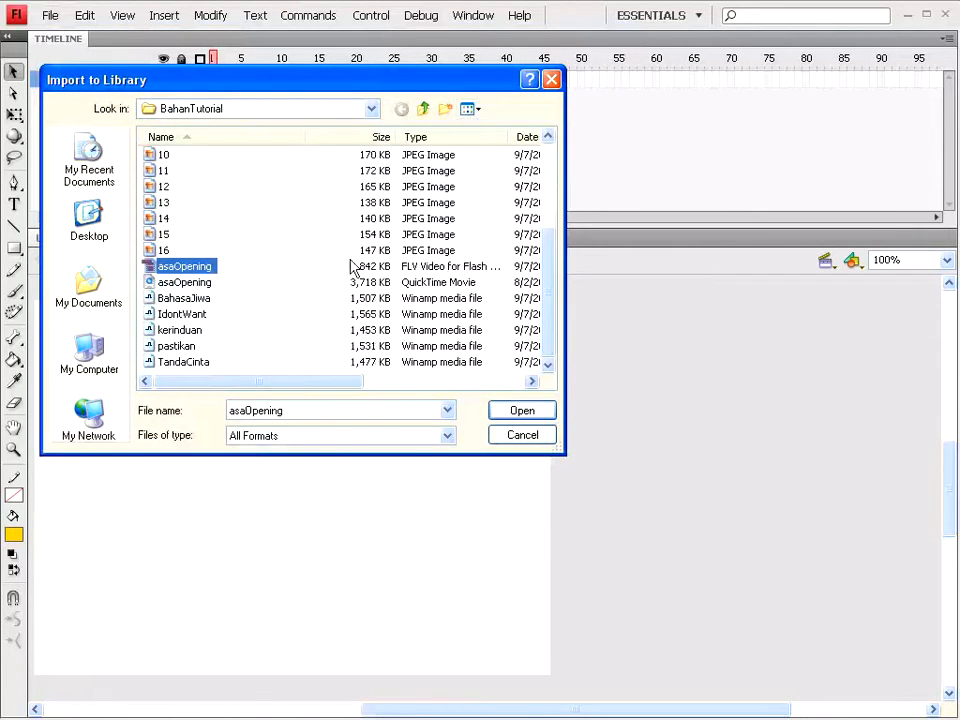
left_click(505, 413)
Finish the FLV import as external video with a playback component, keeping the ClearExternalNoVol.swf skin
left_click_drag(580, 122, 388, 73)
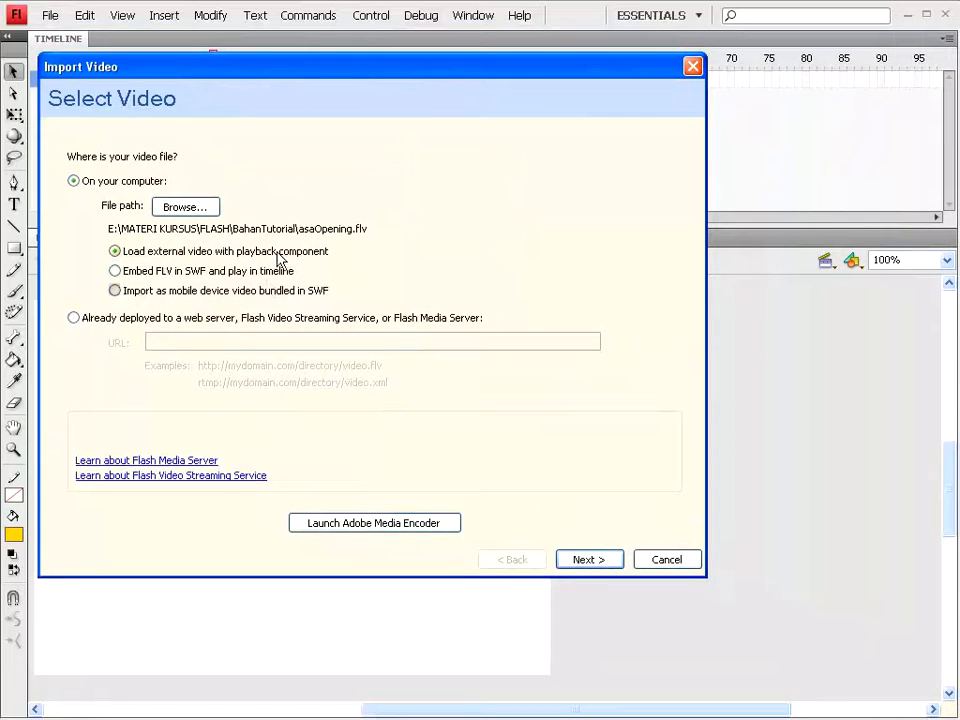
left_click(590, 560)
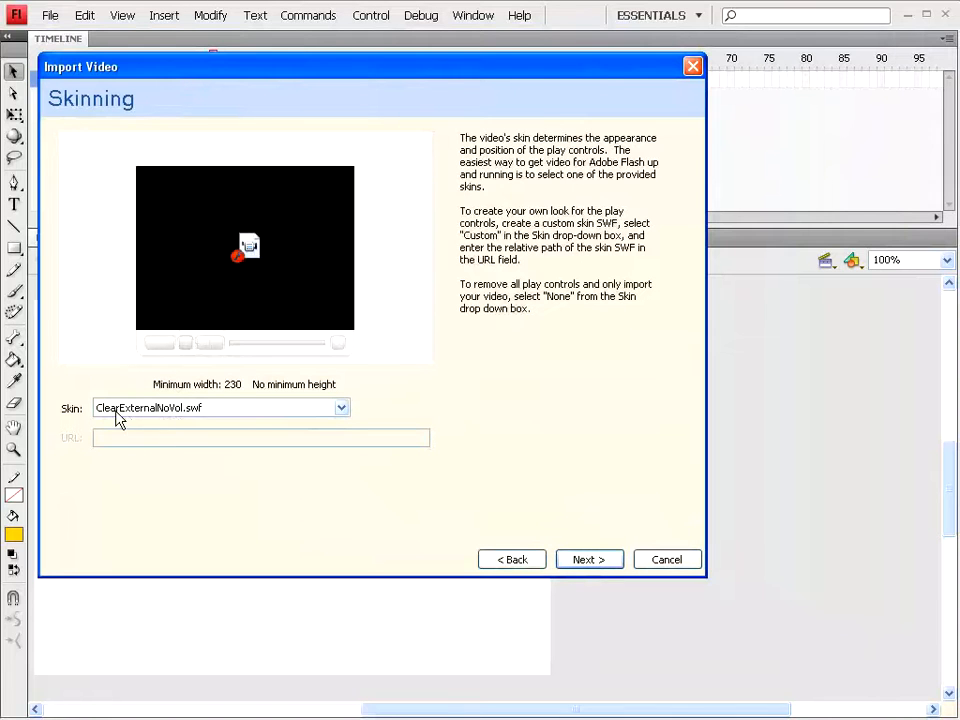
left_click(601, 563)
left_click(589, 560)
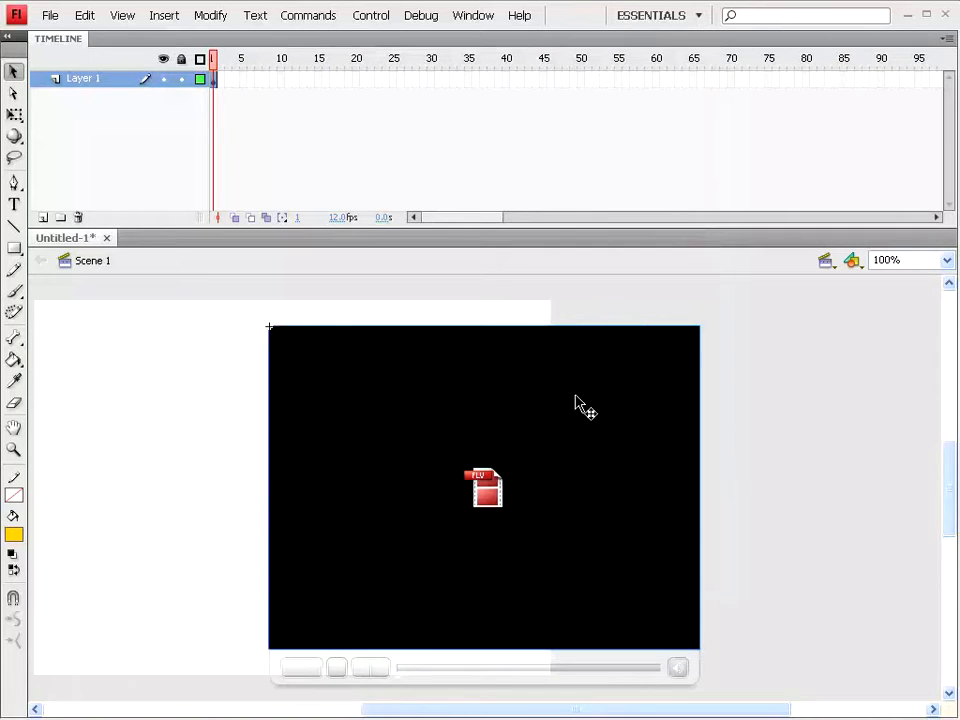
Centre the FLV playback component horizontally on the stage with the Align options, then close them
left_click(472, 16)
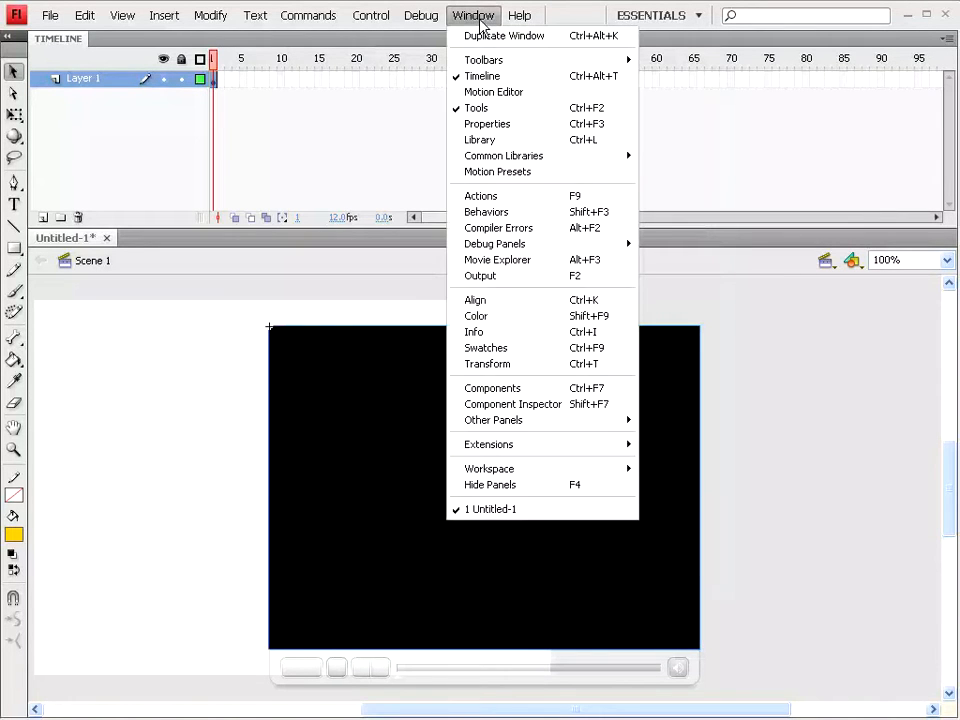
left_click(499, 301)
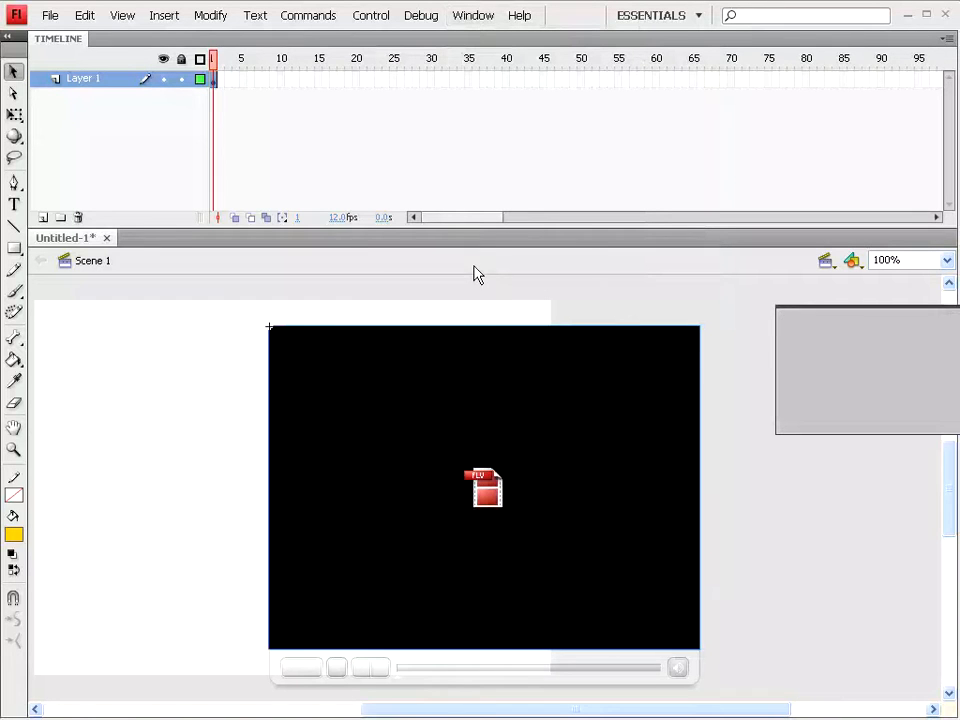
left_click(416, 336)
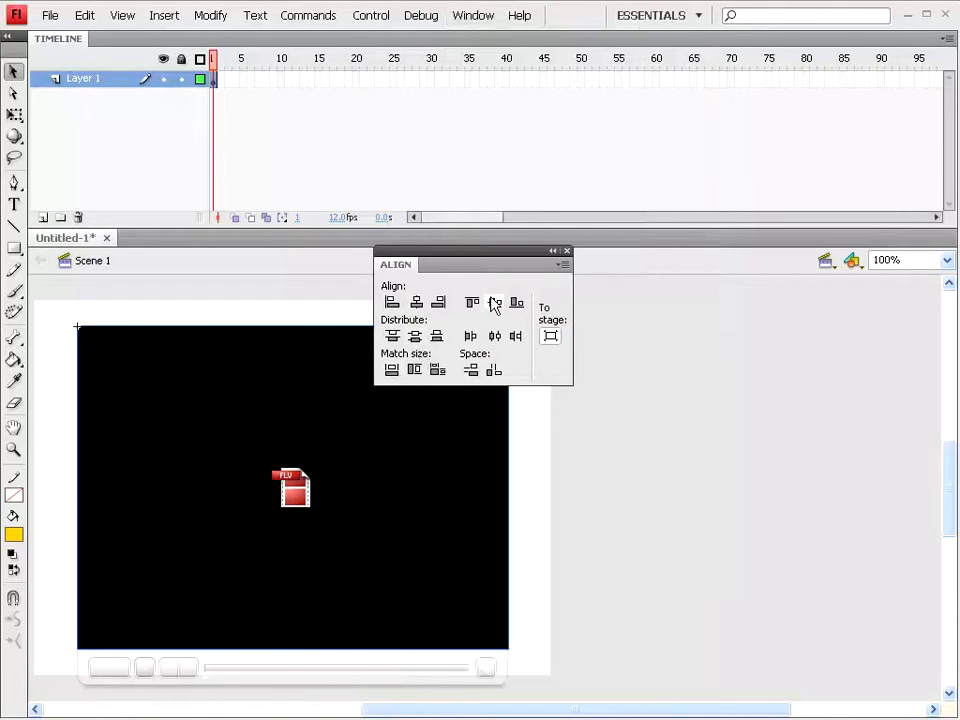
left_click_drag(565, 264, 724, 258)
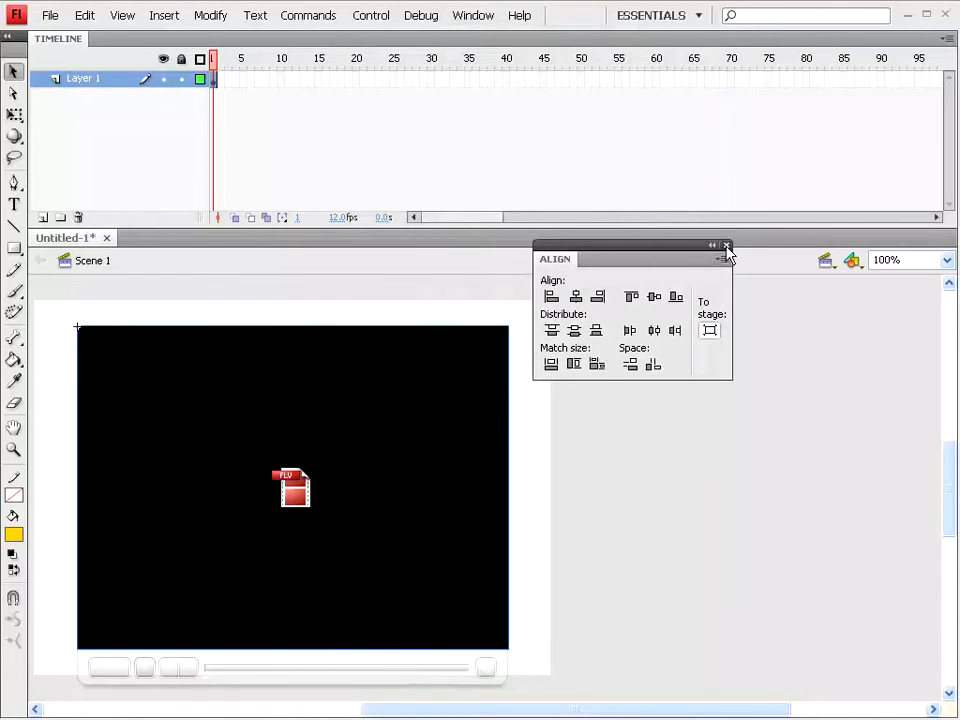
left_click(727, 246)
Nudge the FLV playback component up until its playback controls fit inside the stage
key("Up")
key("Up")
key("Up")
key("Up")
key("Up")
key("Up")
key("Up")
key("Up")
key("Up")
key("Up")
key("Up")
key("Up")
key("Up")
key("Up")
key("Up")
key("Up")
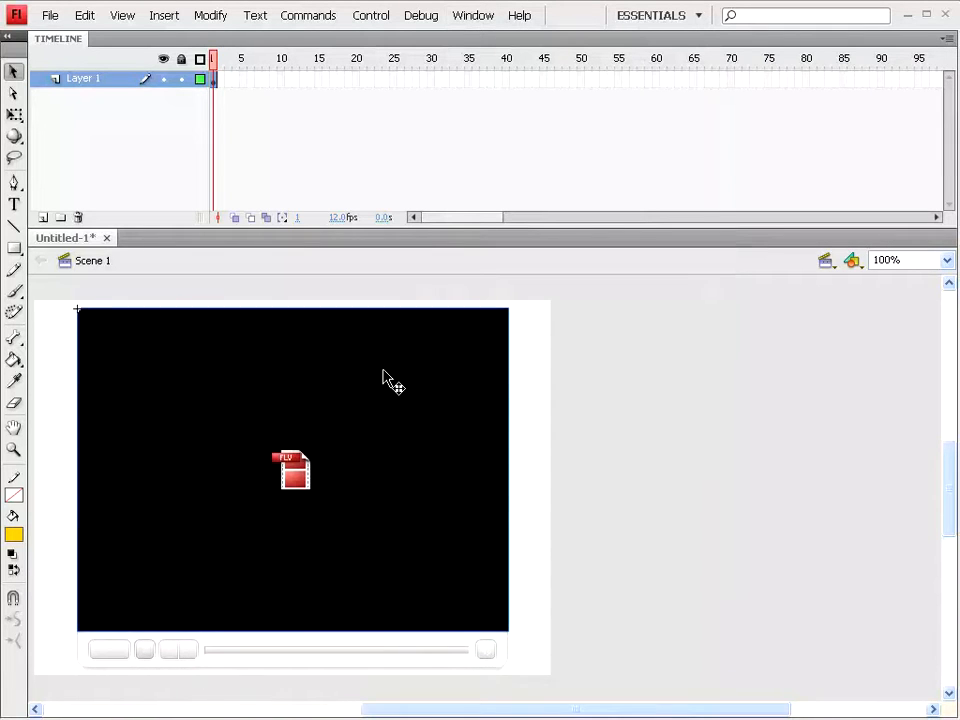
Test the movie, replay the video with the skin's play control and close the preview window
left_click(366, 16)
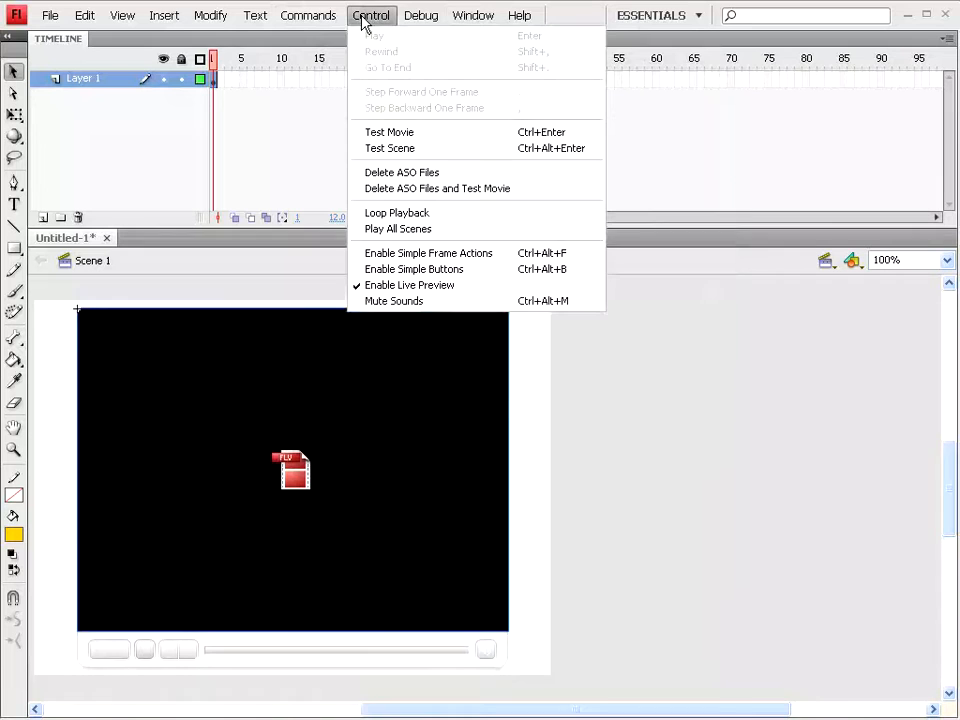
left_click(390, 132)
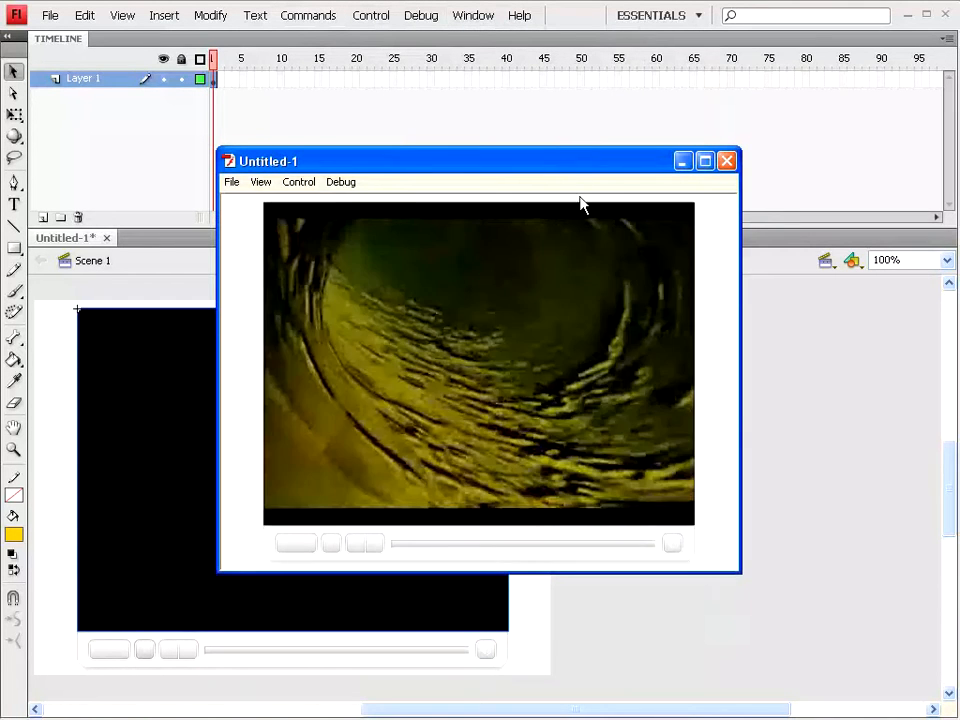
left_click_drag(581, 168, 418, 120)
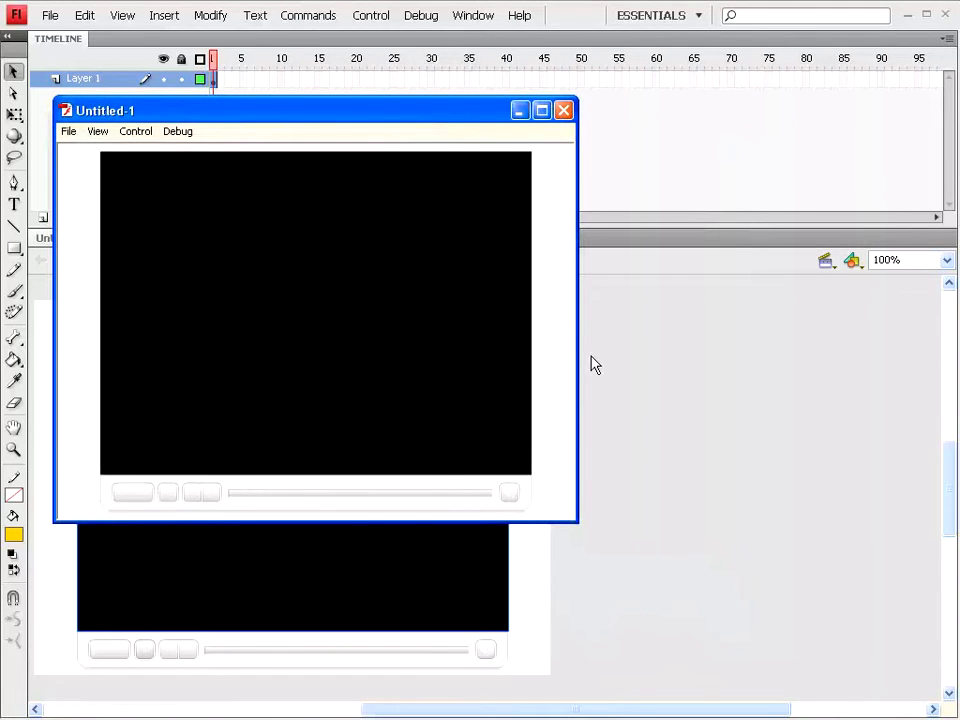
left_click(133, 493)
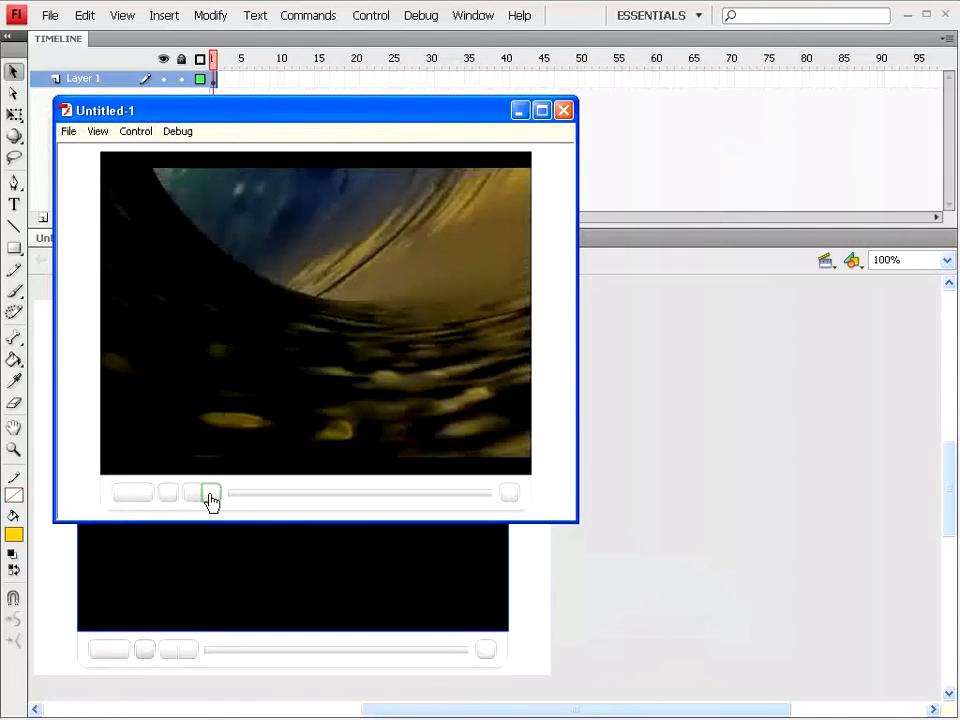
left_click(565, 112)
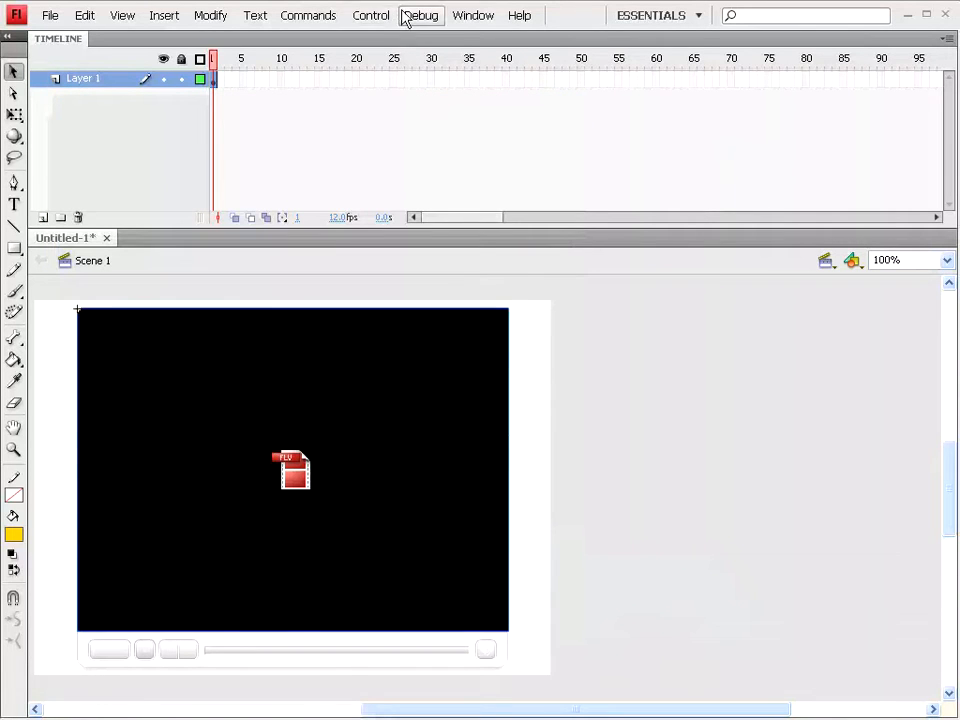
Deselect the component, change the stage colour from the document properties to medium grey and test the scene
left_click(472, 16)
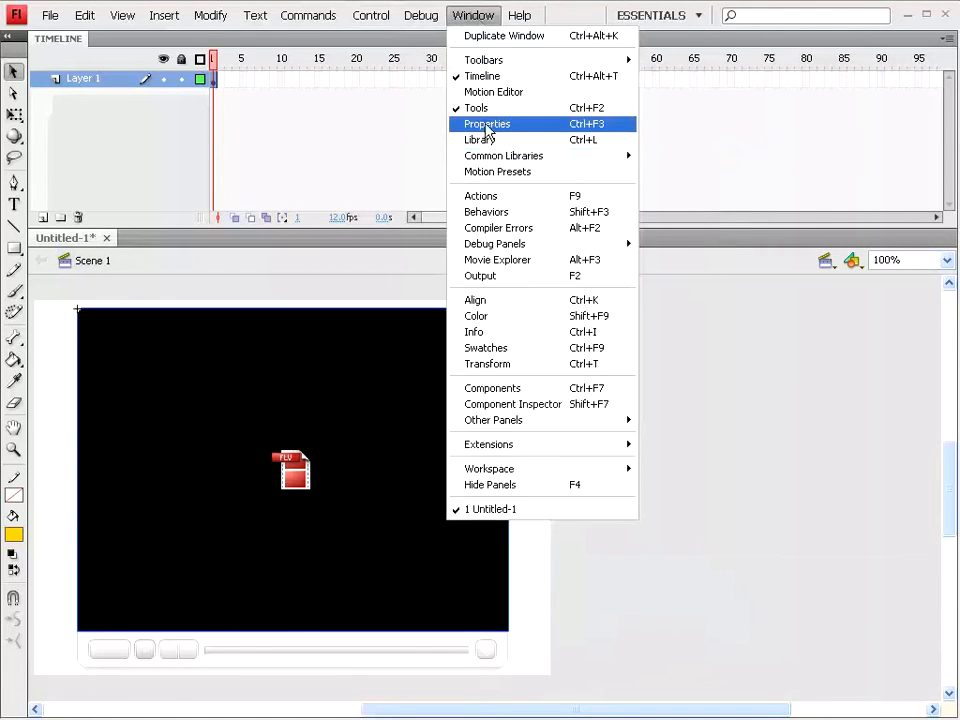
left_click(480, 124)
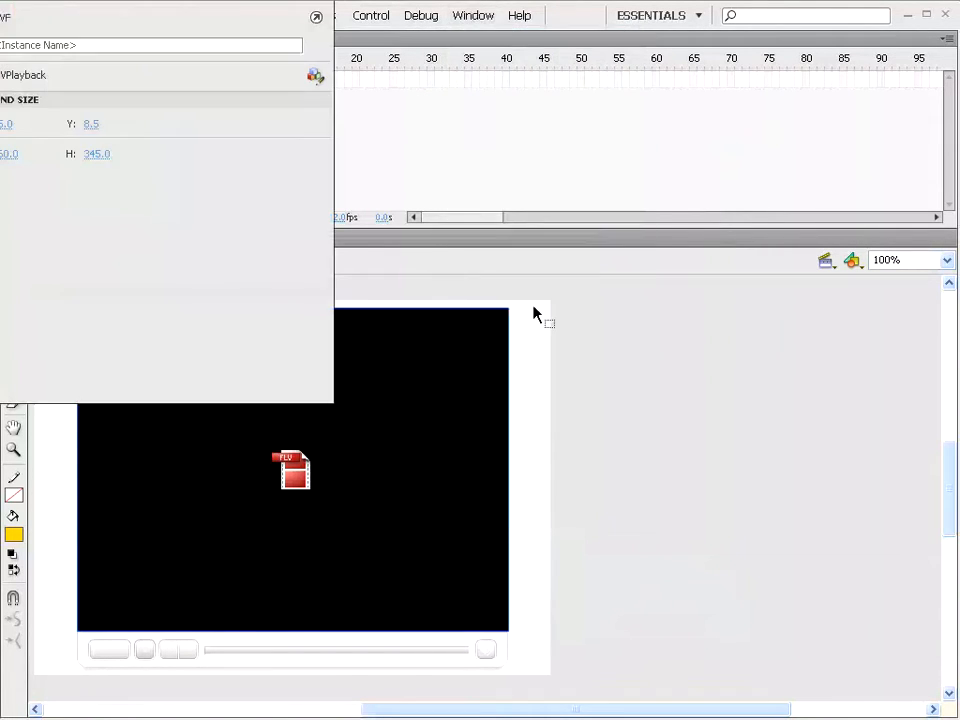
left_click_drag(85, 5, 411, 144)
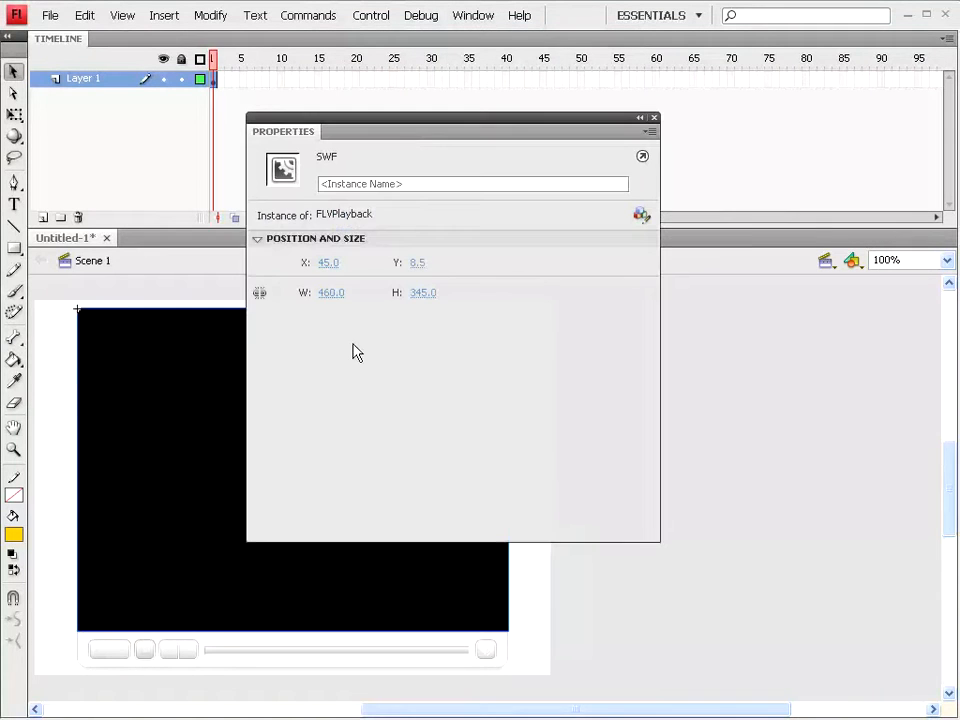
key("ctrl+shift+a")
left_click(330, 439)
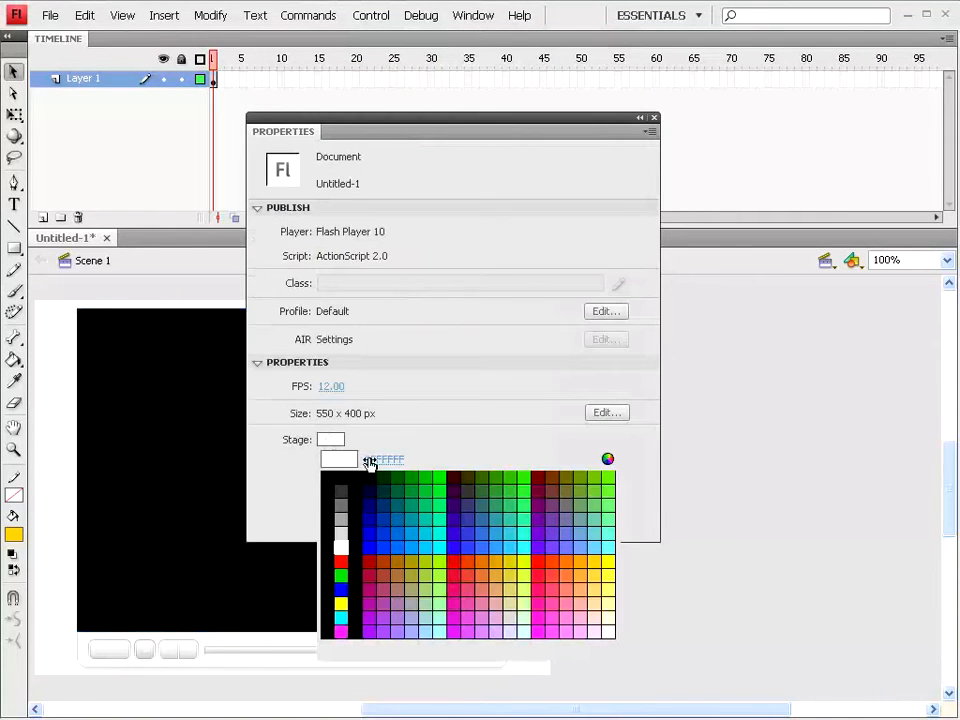
left_click(340, 516)
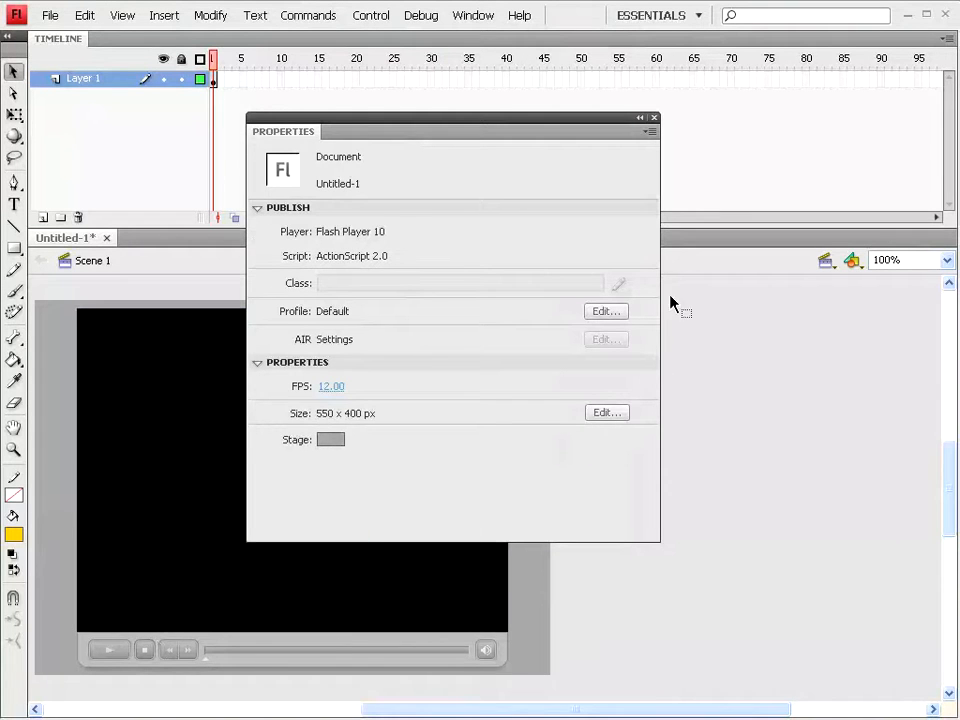
left_click(654, 118)
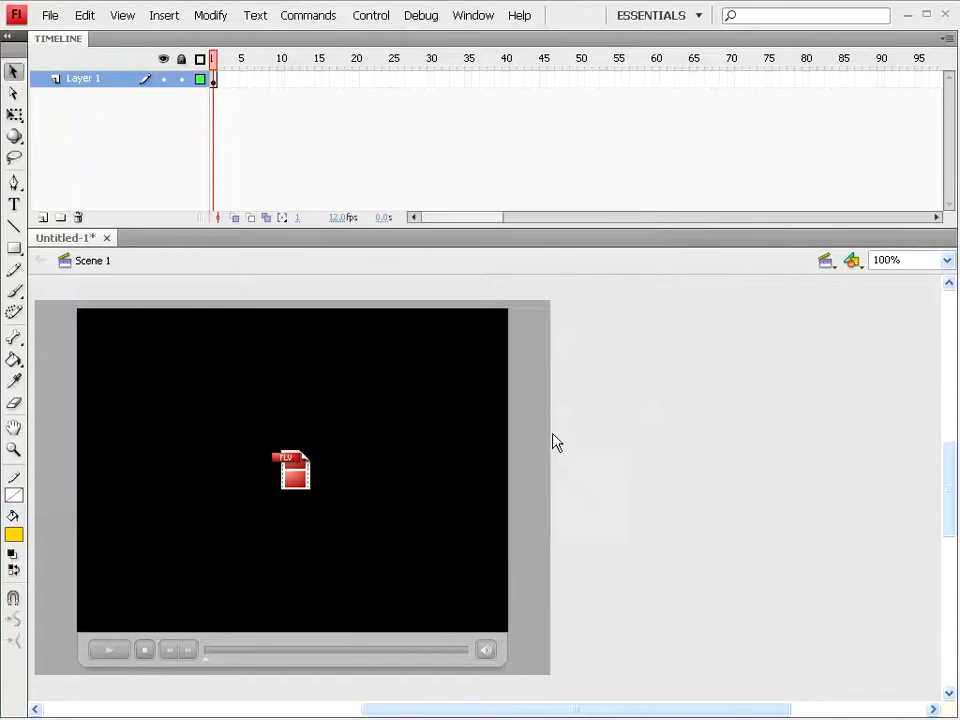
left_click(371, 16)
left_click(420, 148)
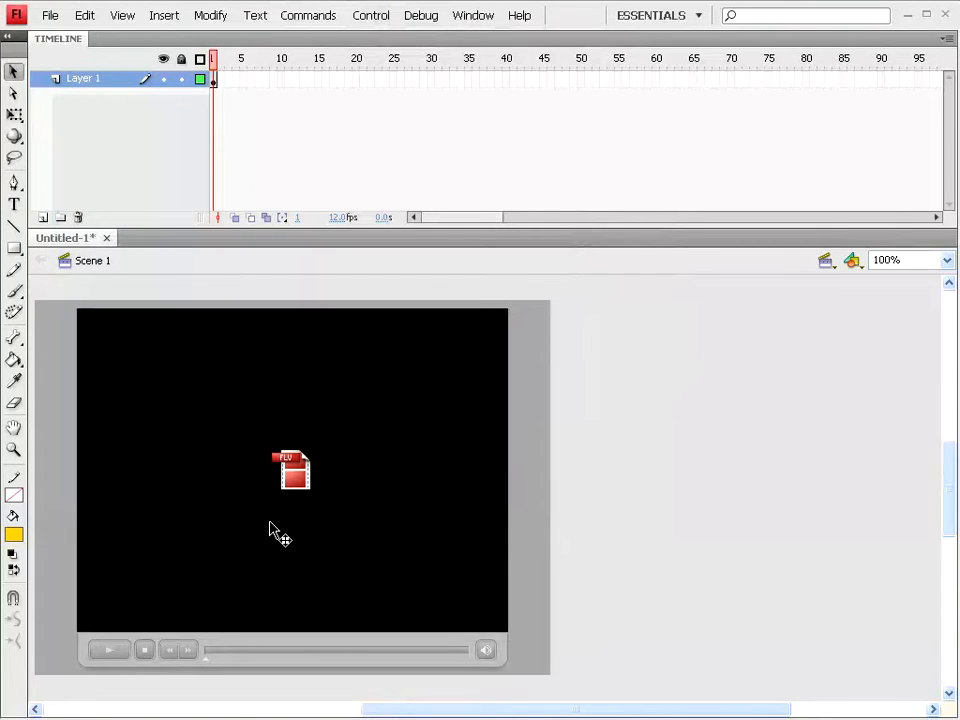
Delete the FLV playback component from the grey stage
left_click(266, 493)
key("Delete")
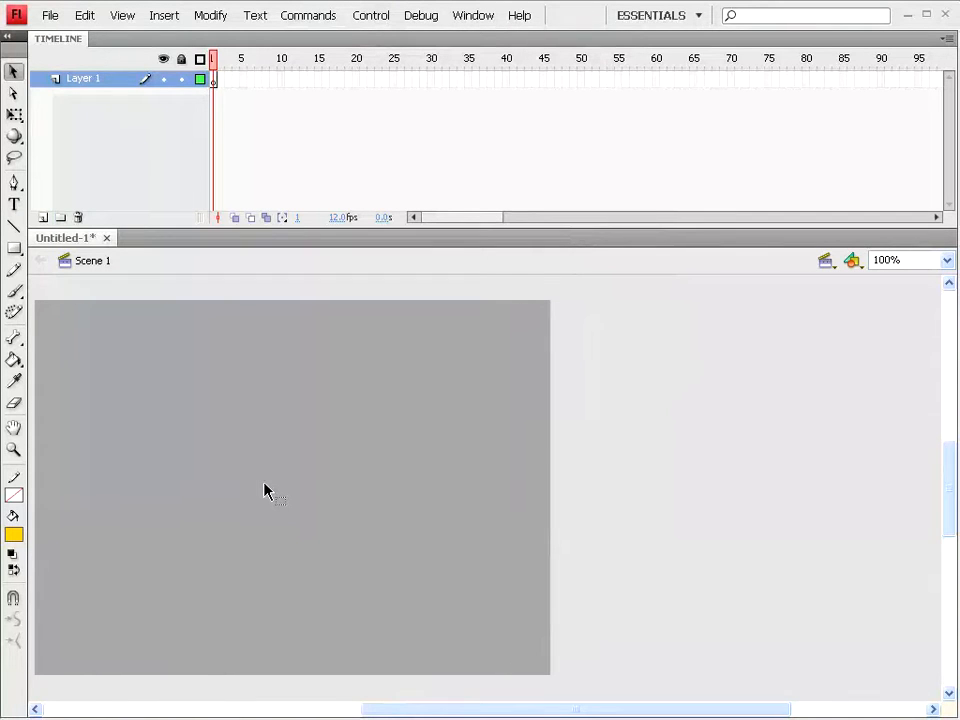
Import the asaOpening FLV video from BahanTutorial to the library again, checking its type in the details view
left_click(55, 16)
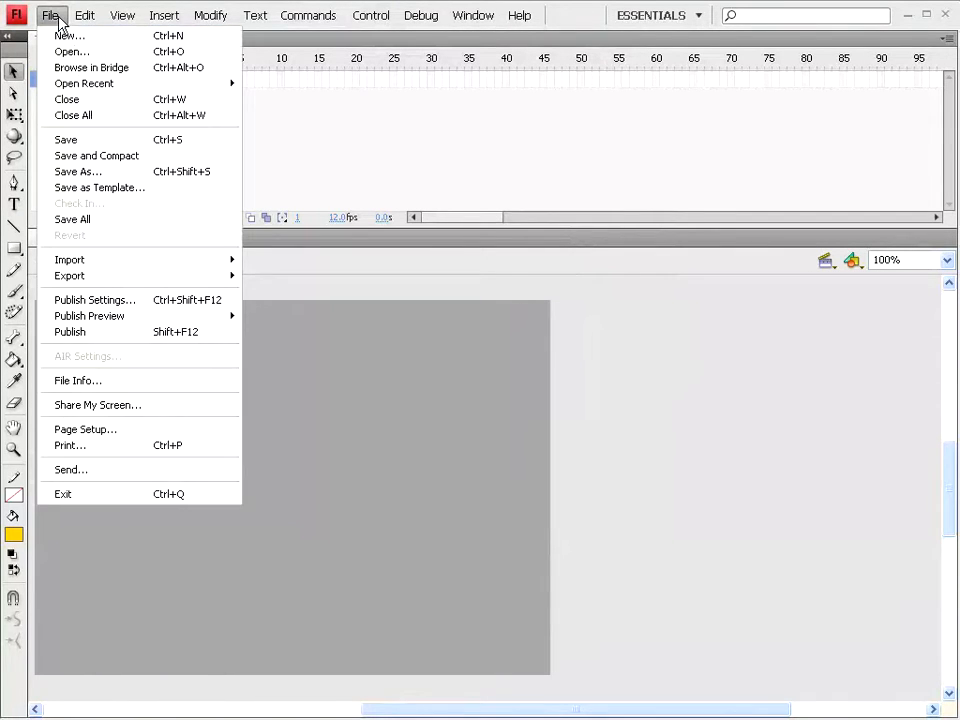
mouse_move(86, 261)
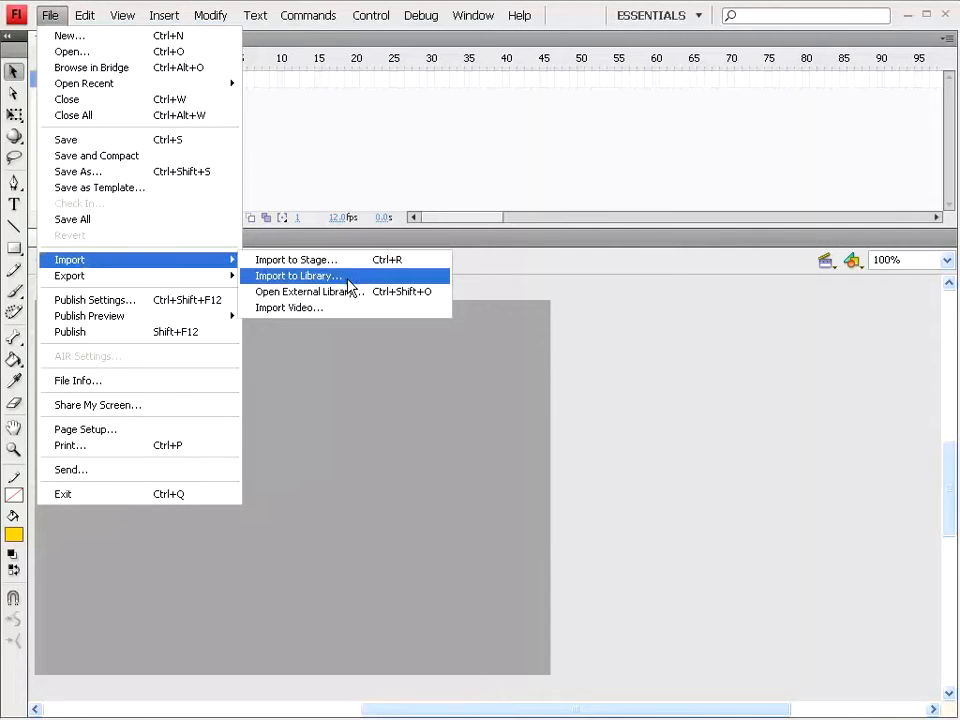
left_click(311, 278)
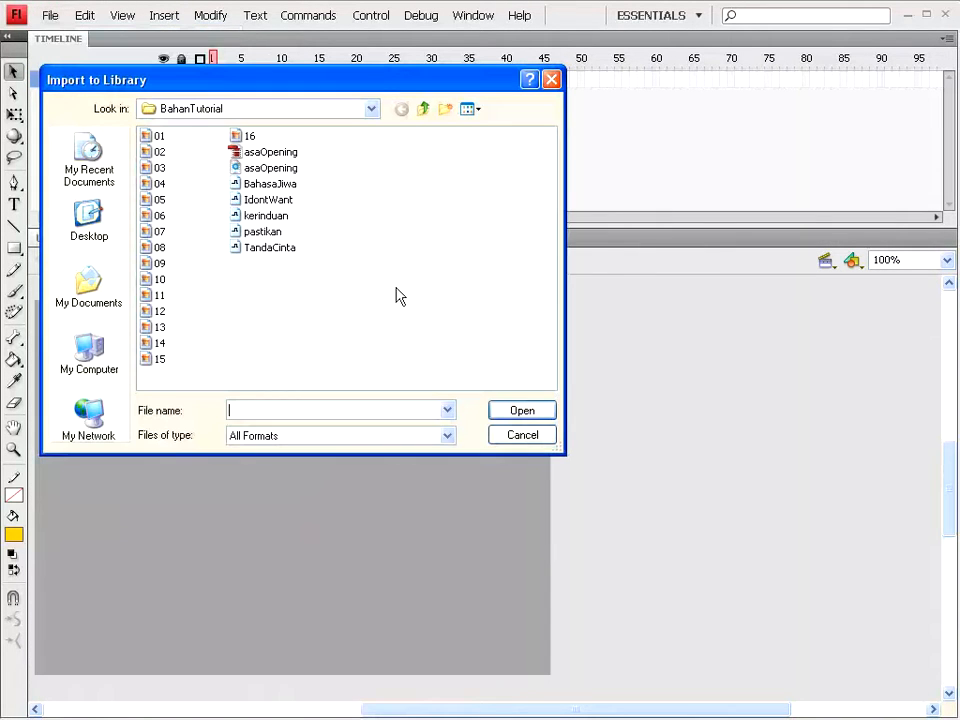
left_click(262, 152)
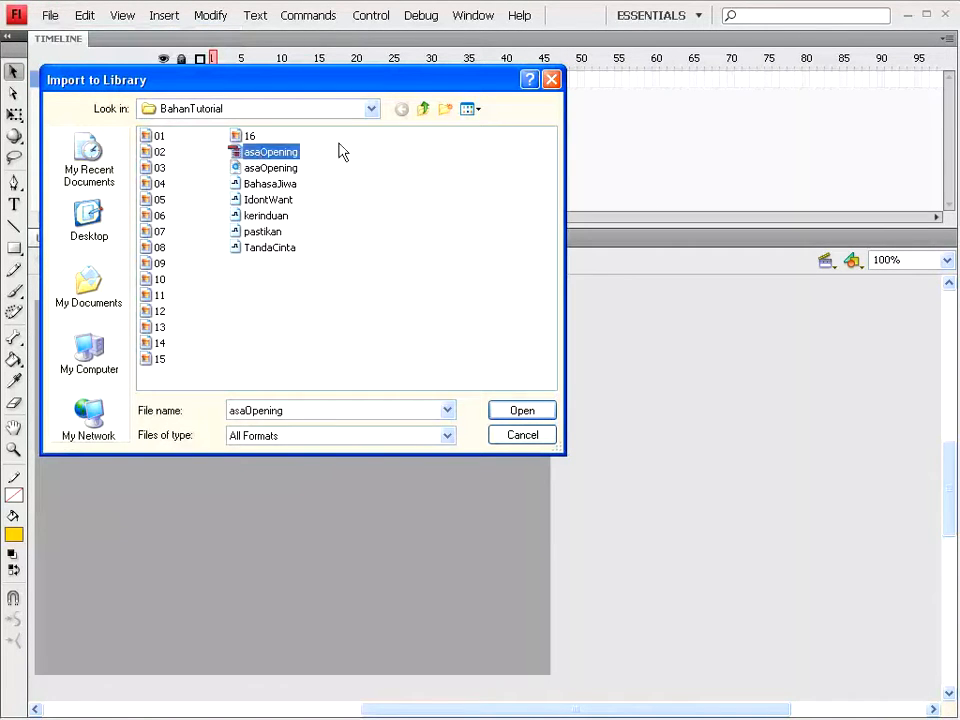
left_click(472, 109)
left_click(483, 194)
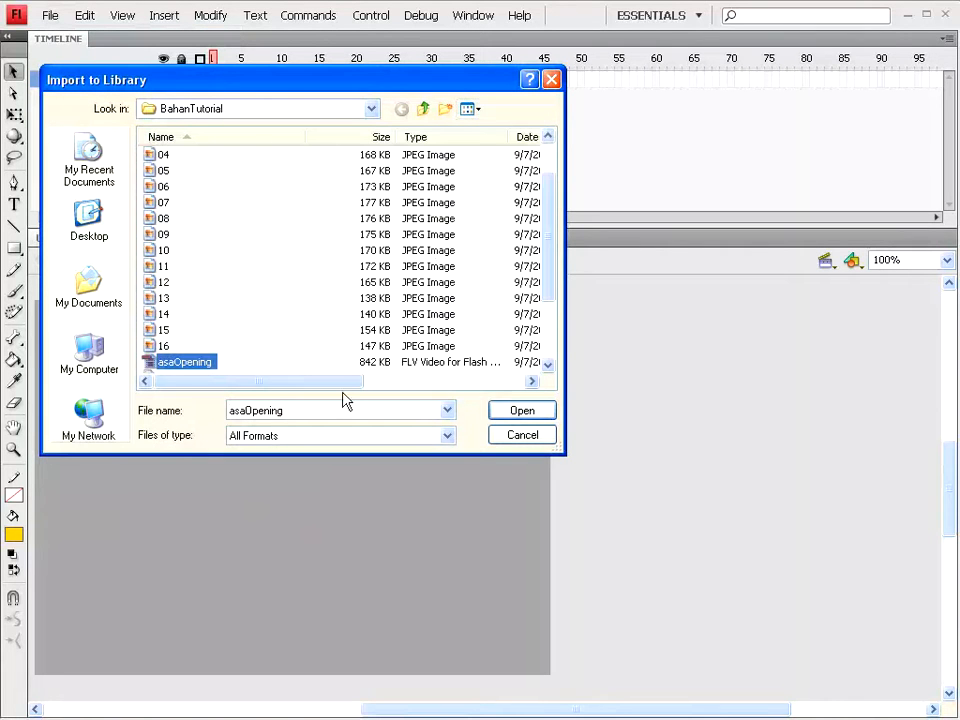
left_click_drag(549, 291, 549, 349)
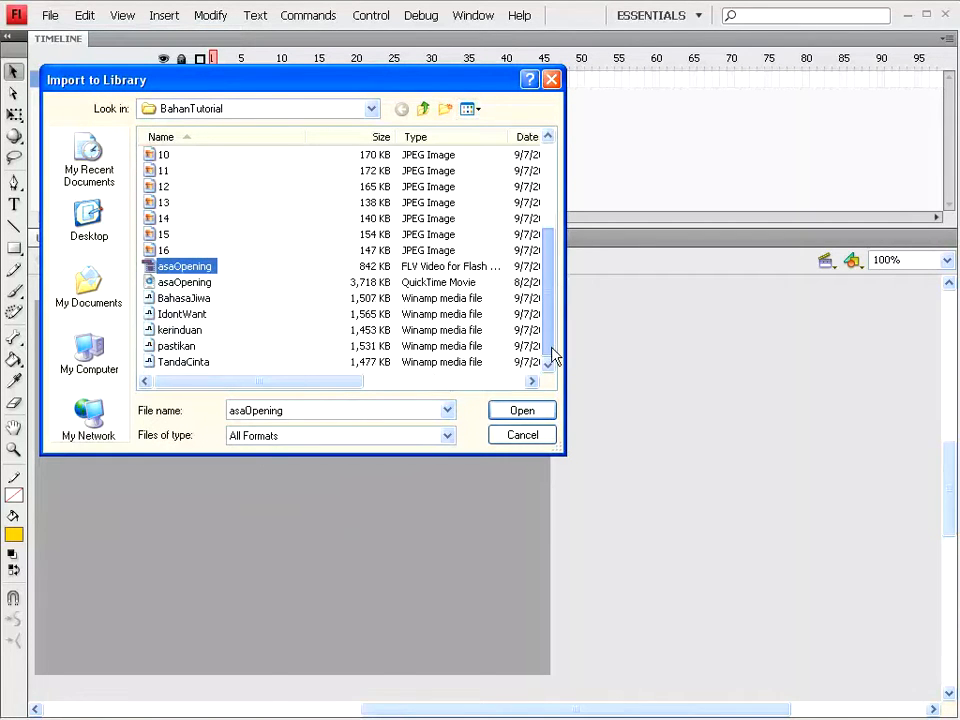
left_click(522, 412)
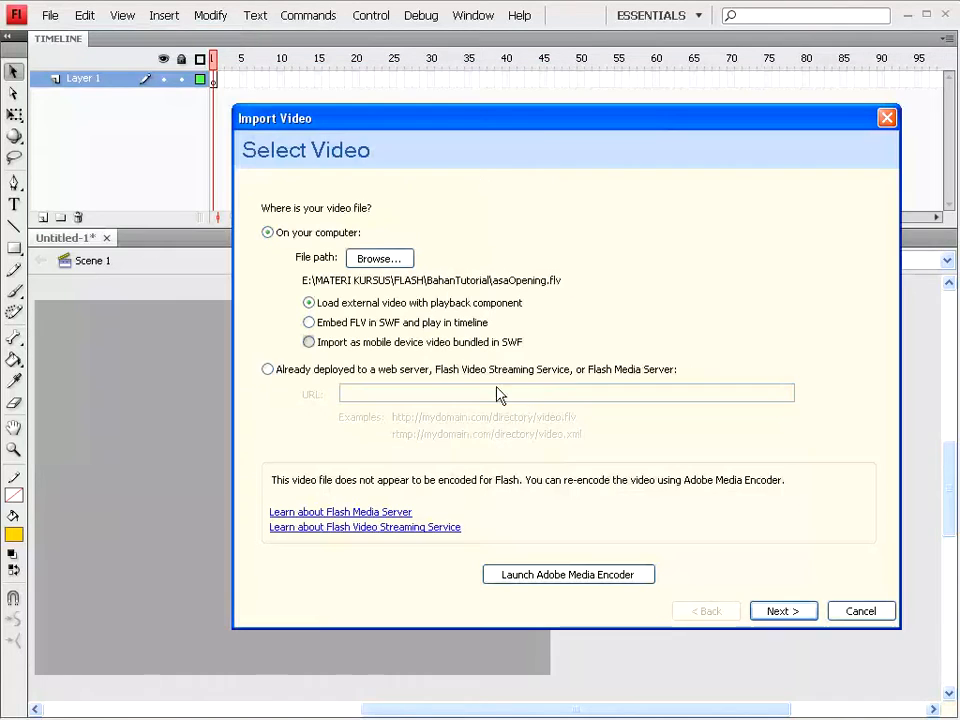
Finish the import with the FLV embedded in the SWF to play in the timeline, using the Embedded video symbol type
left_click_drag(527, 121, 339, 51)
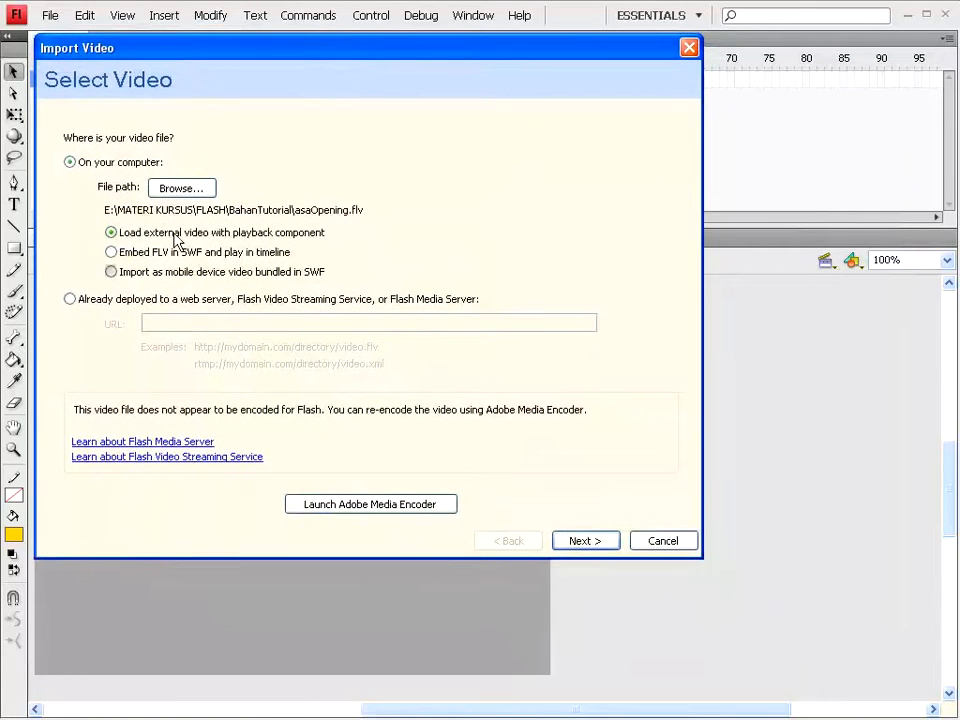
left_click(111, 253)
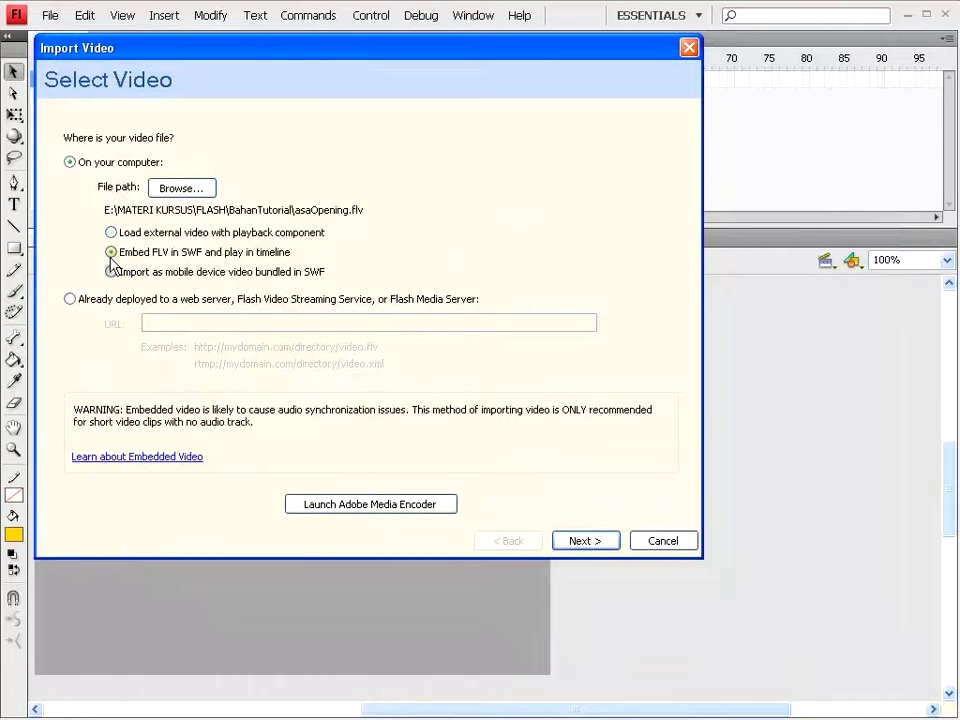
left_click(583, 541)
mouse_move(242, 54)
left_mouse_down()
mouse_move(242, 71)
mouse_move(239, 55)
left_mouse_up()
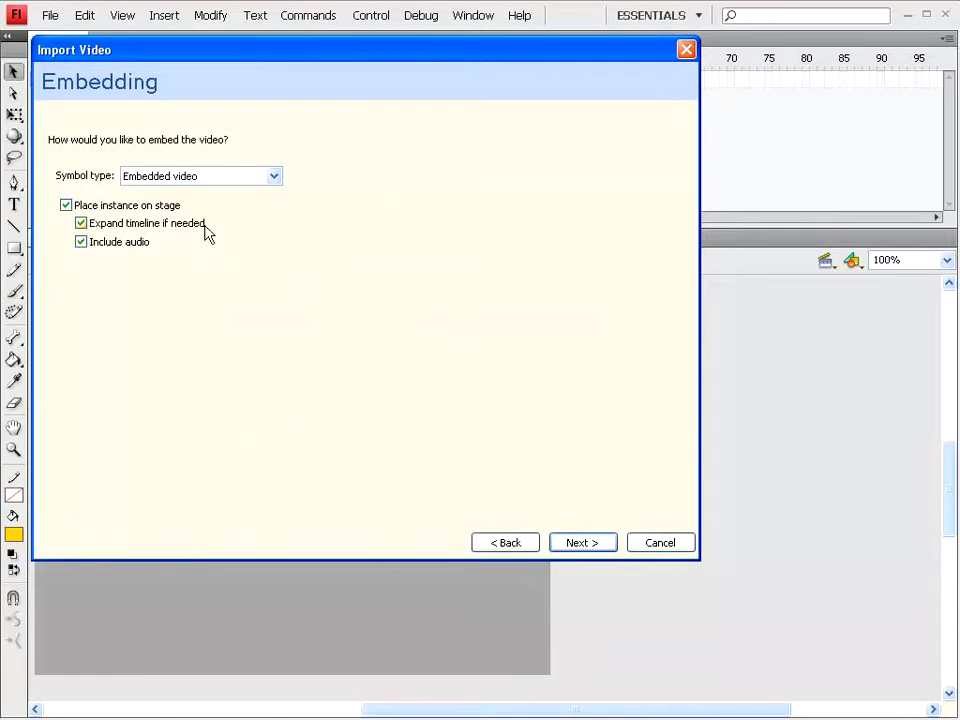
left_click(275, 178)
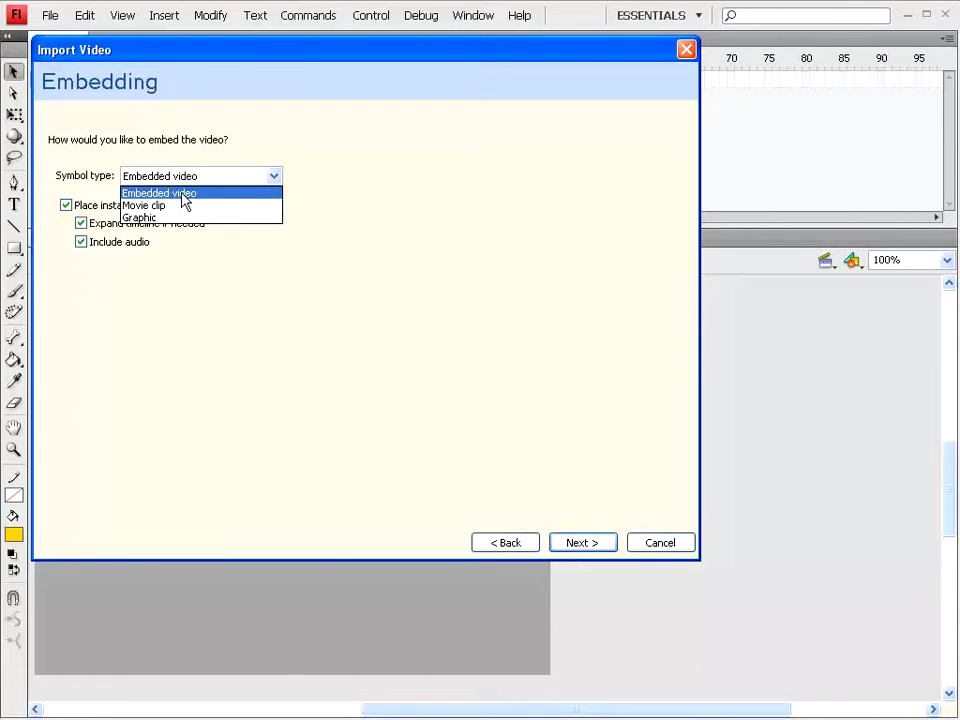
left_click(184, 202)
left_click(590, 545)
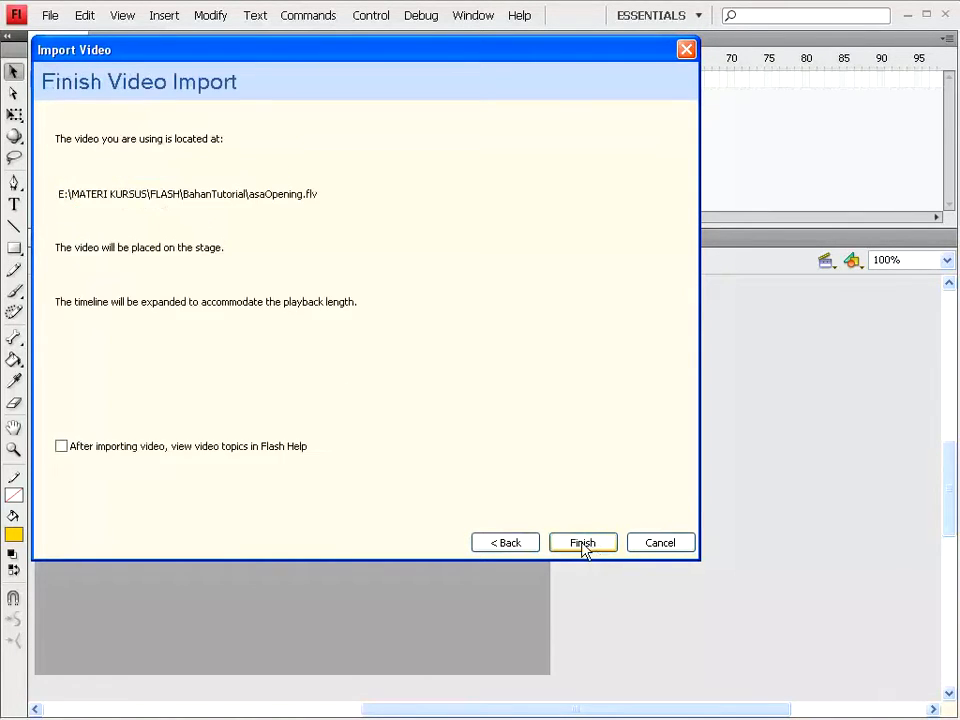
left_click(584, 546)
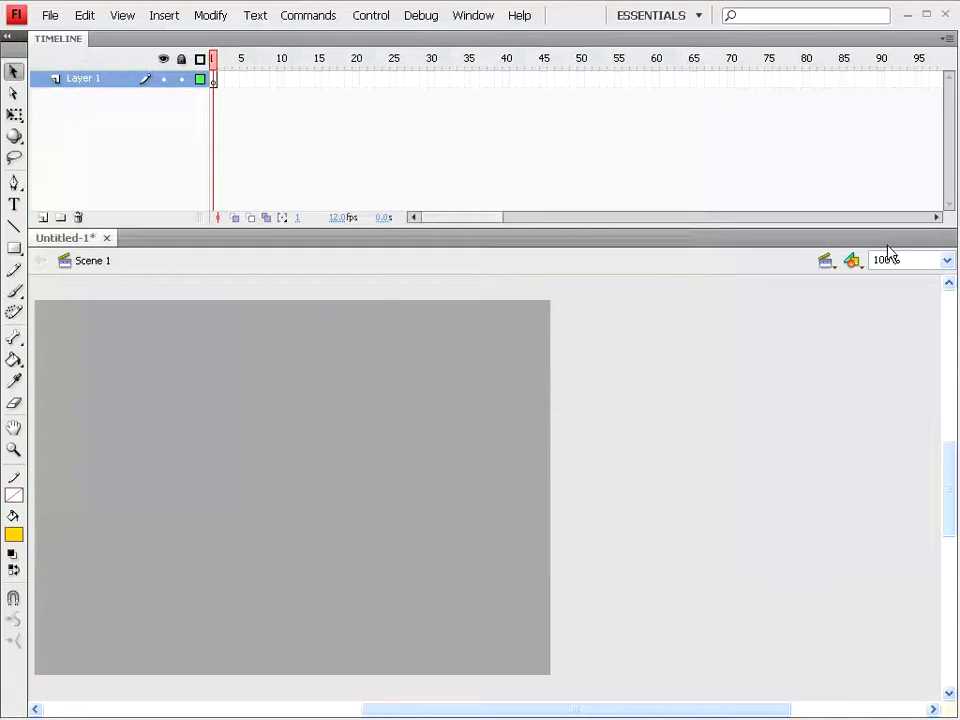
Place the embedded asaOpening video from the library on the stage, expanding the timeline to fit it
left_click(472, 18)
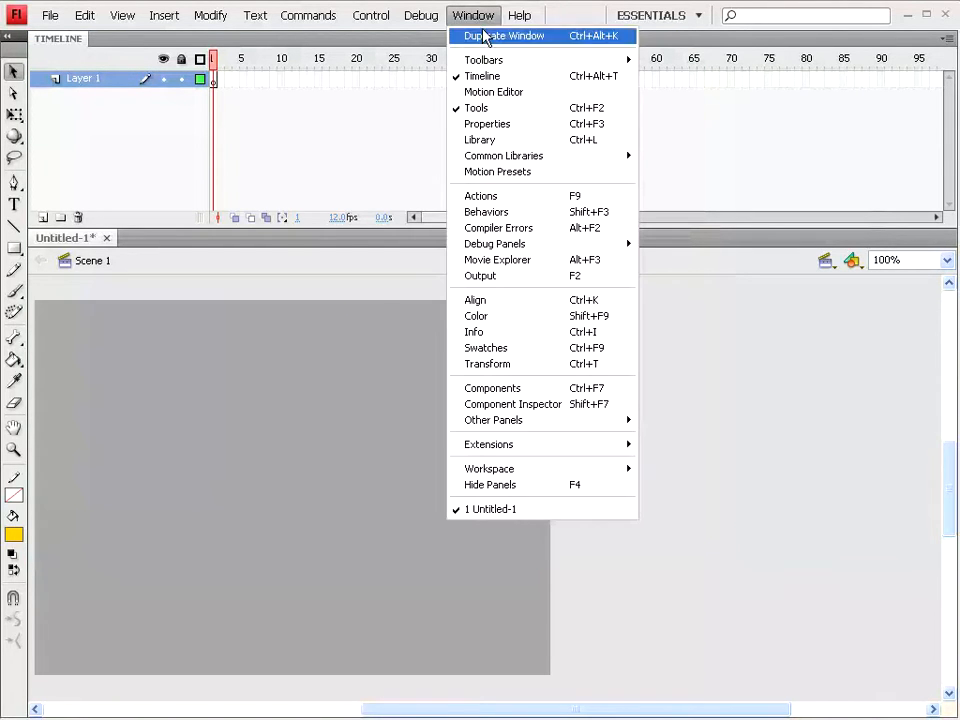
left_click(510, 140)
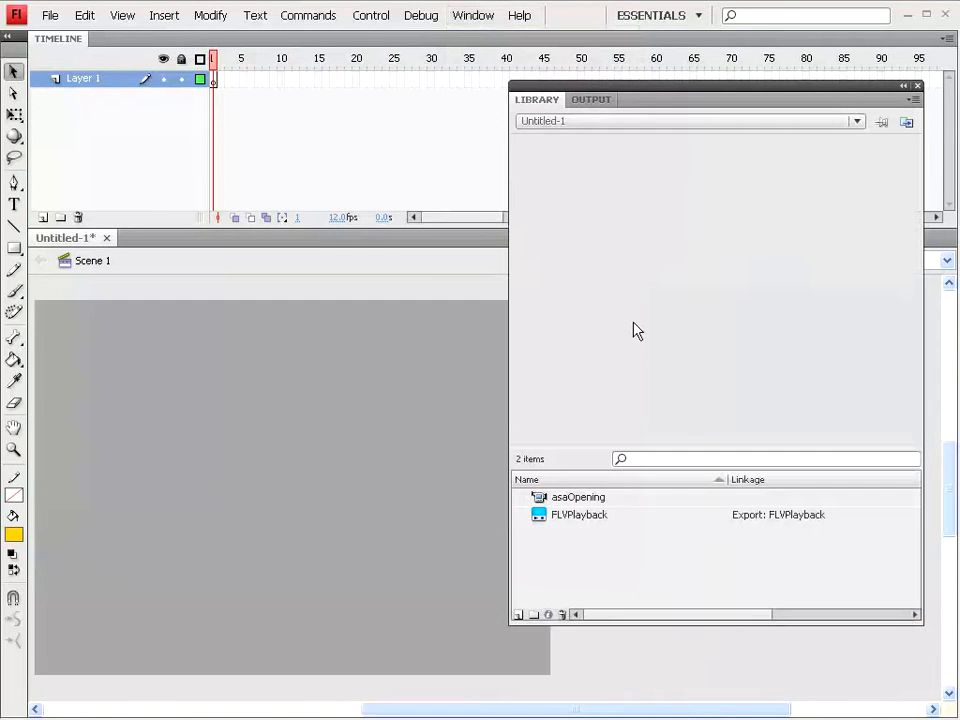
left_click(566, 498)
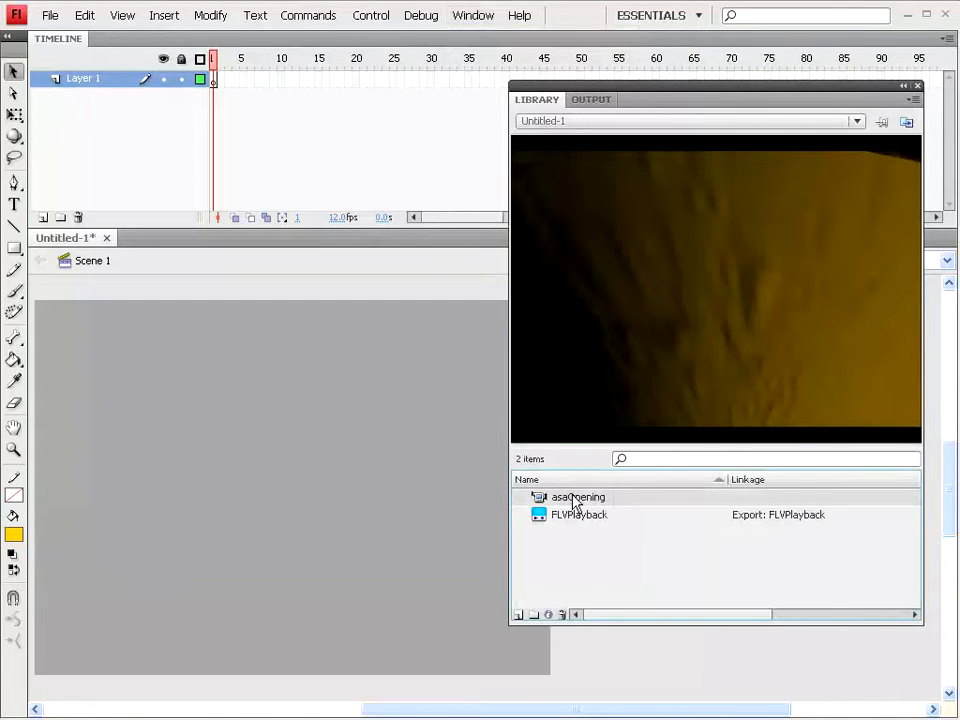
left_click_drag(580, 502, 276, 474)
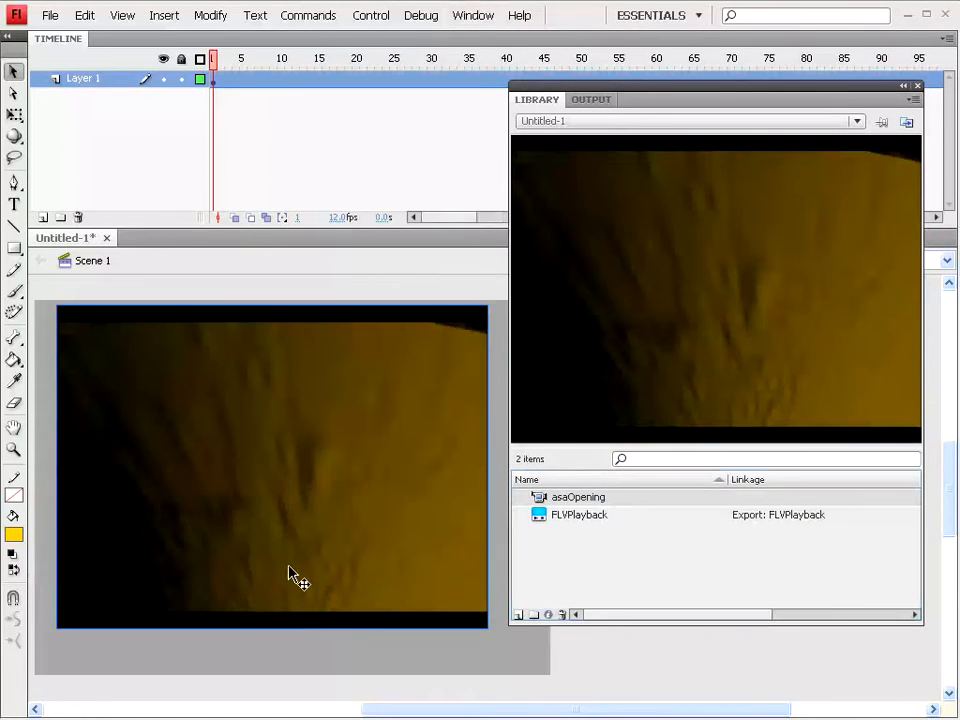
Close the library and go to the last frame of the embedded video on Layer 1
key("ctrl+l")
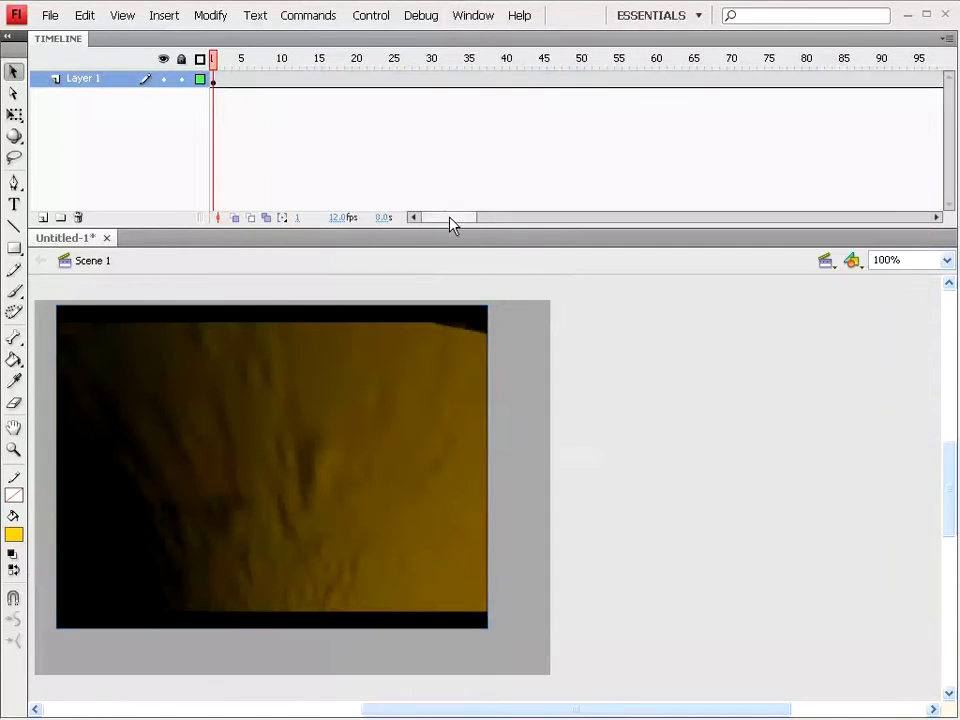
left_click_drag(450, 223, 600, 224)
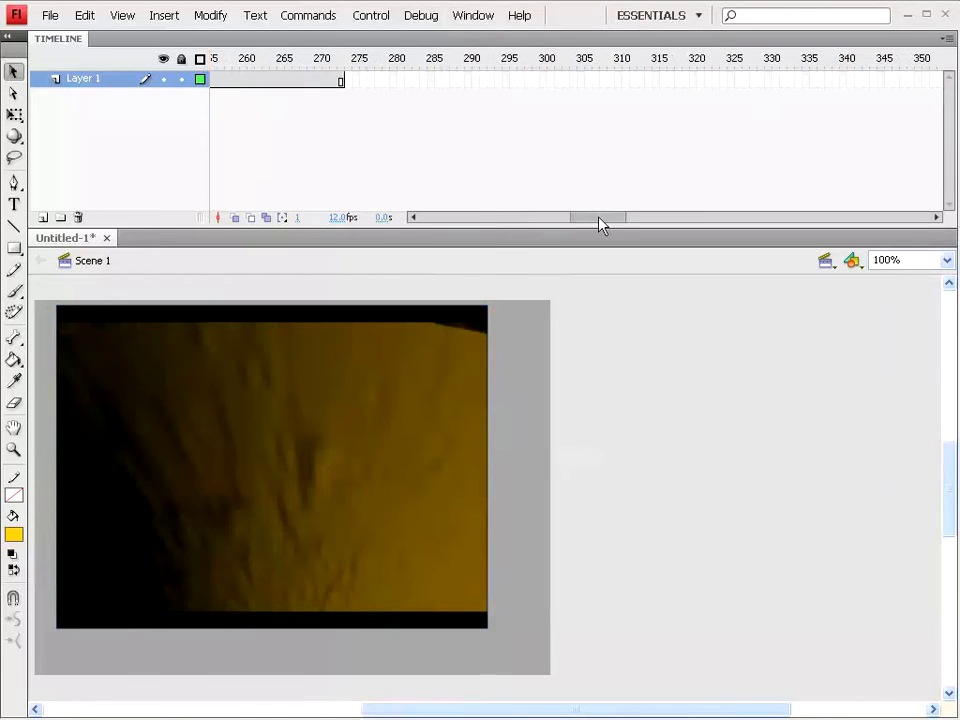
left_click(341, 82)
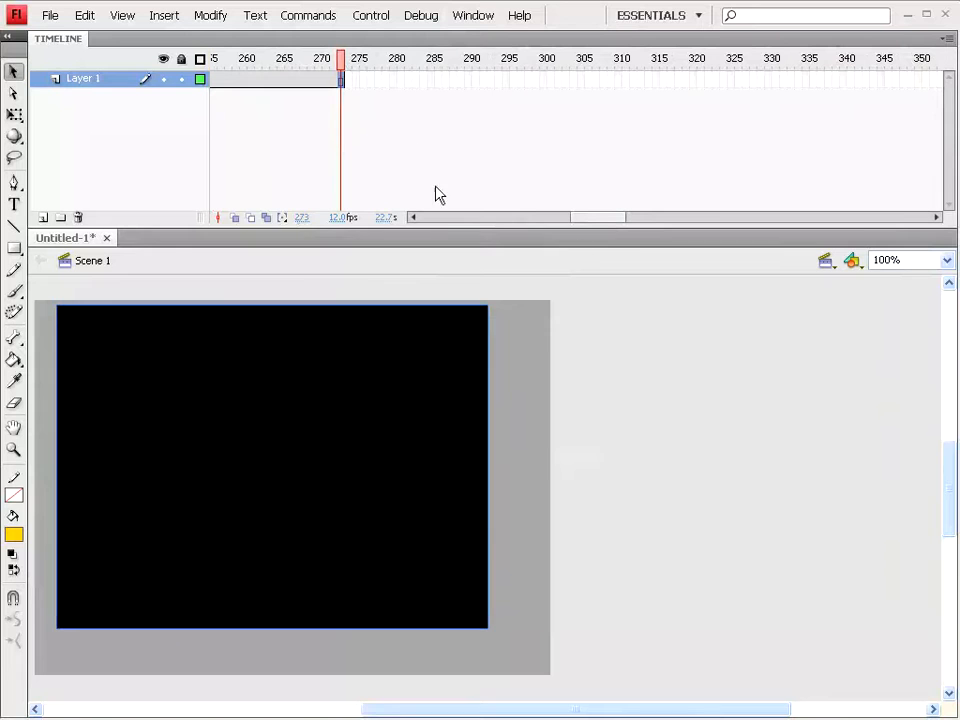
Test the movie to preview the embedded video's playback, and close the preview
left_click(383, 20)
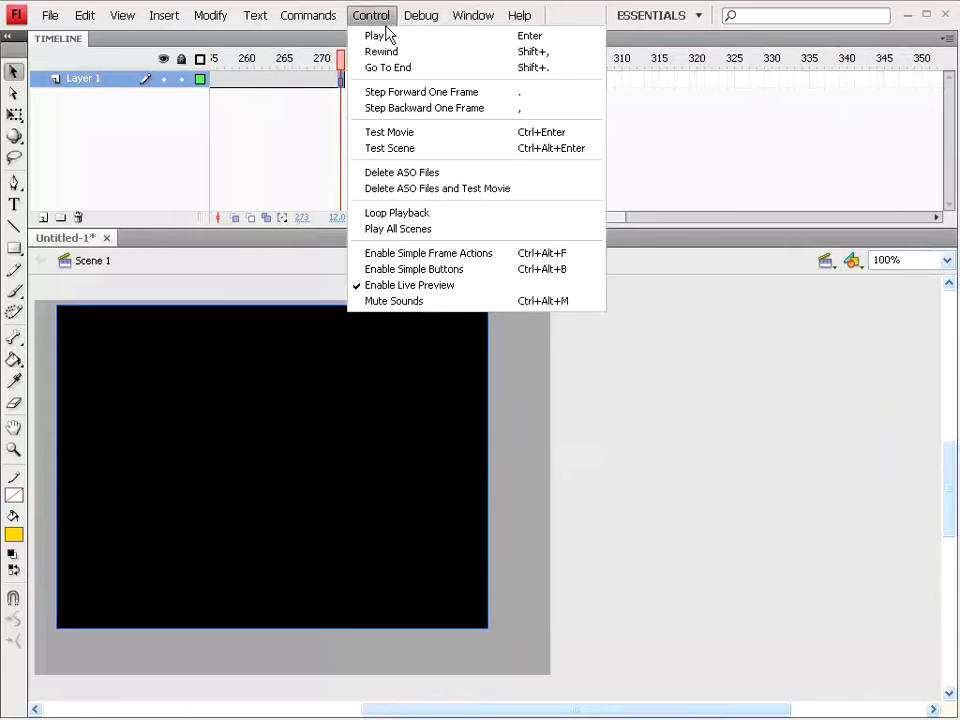
left_click(387, 140)
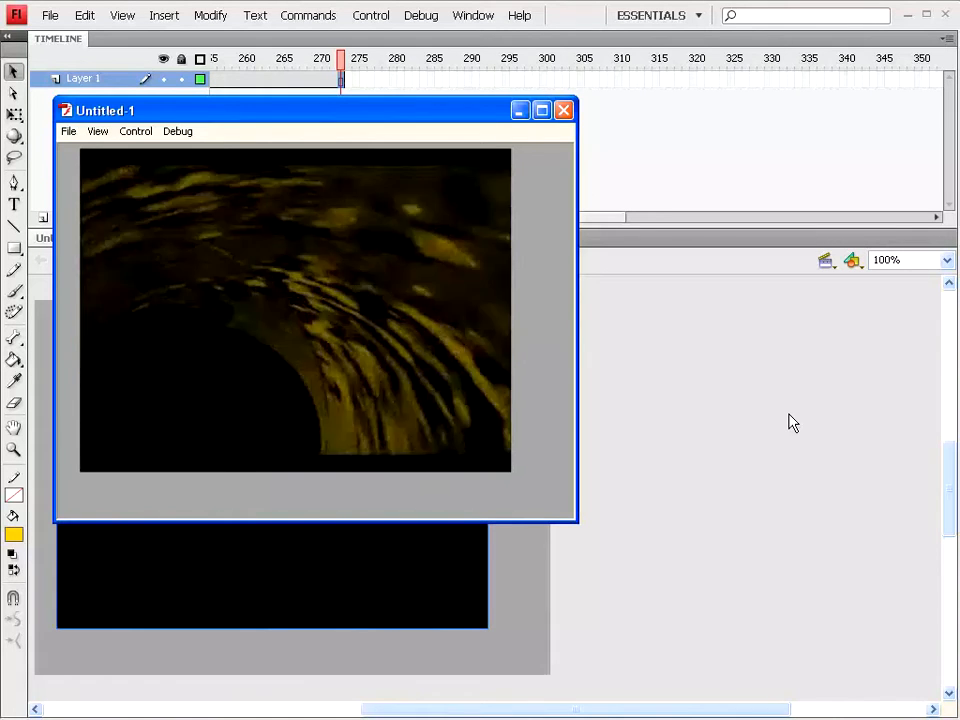
left_click_drag(349, 113, 531, 184)
left_click(741, 178)
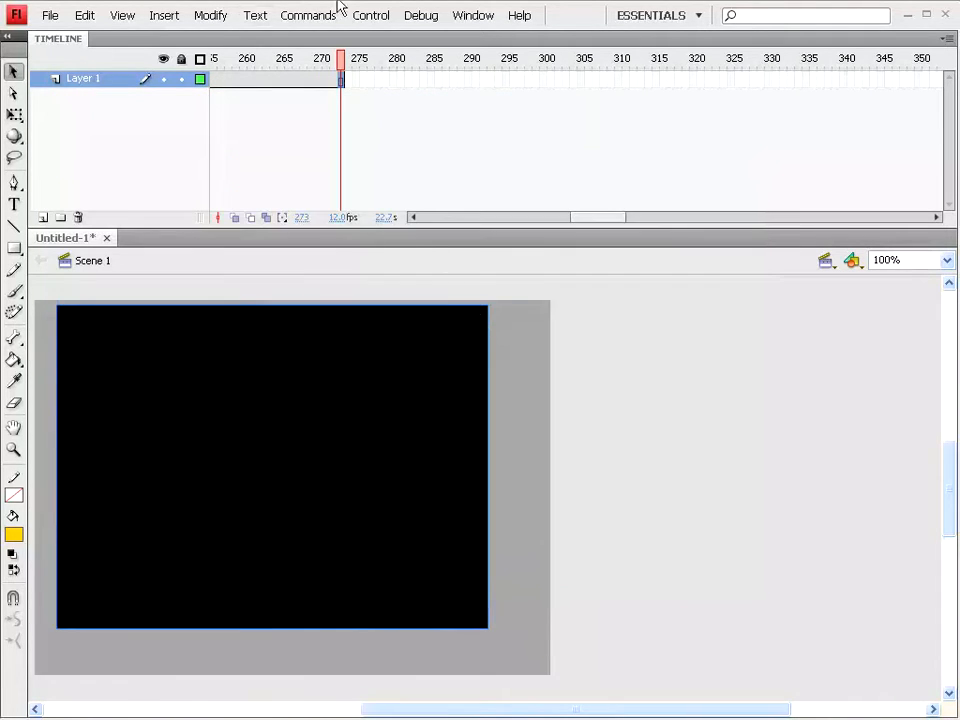
Set the document's frame rate to 25 fps in the document properties
left_click(462, 17)
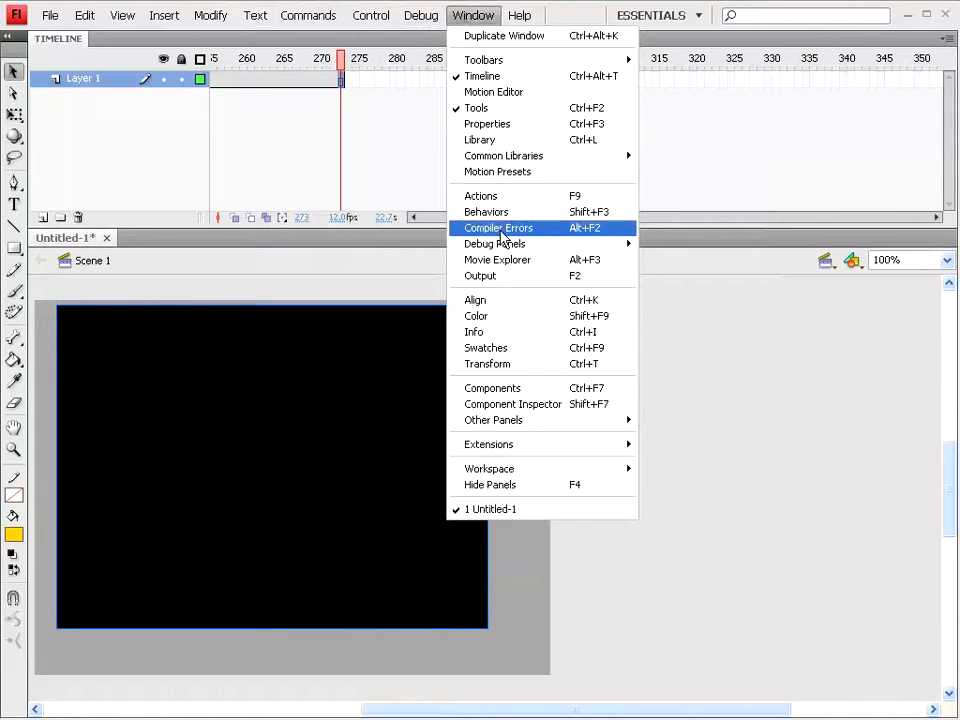
left_click(505, 124)
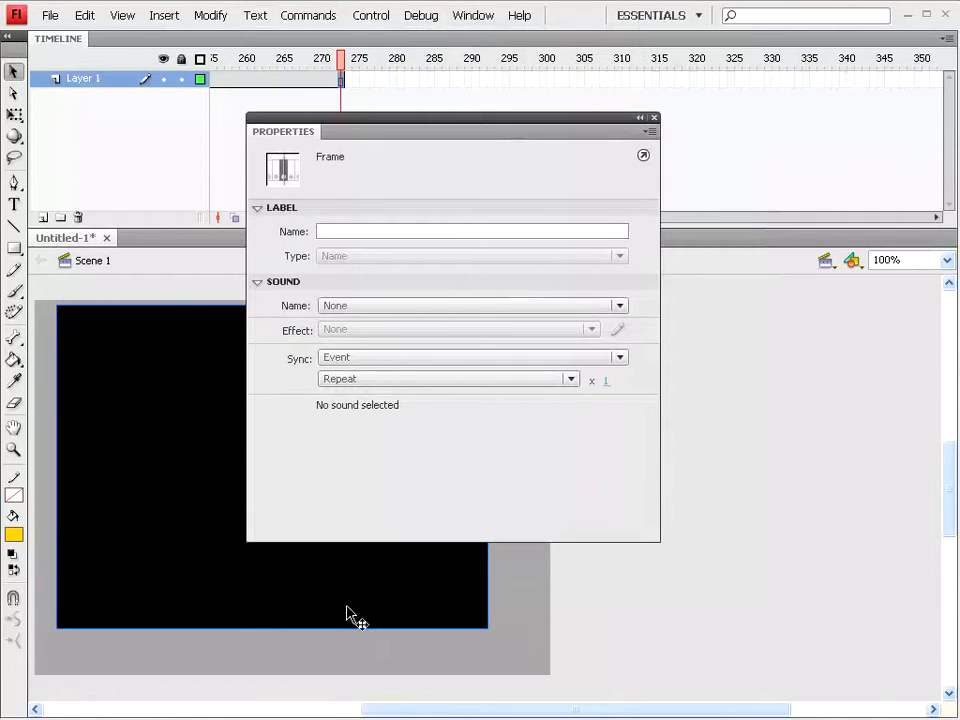
left_click(437, 615)
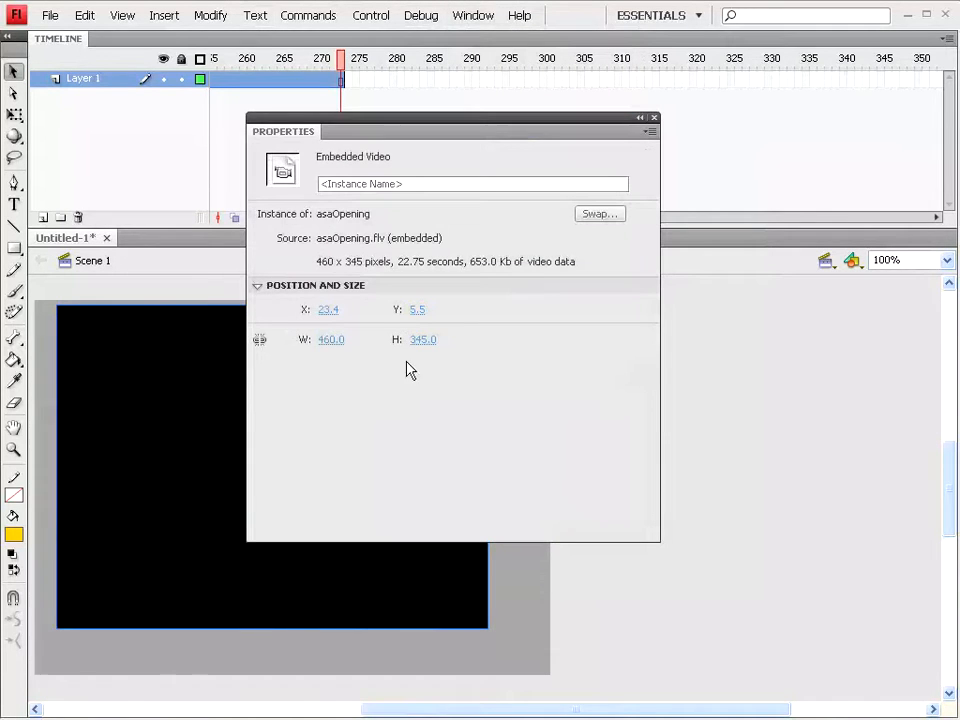
left_click(510, 583)
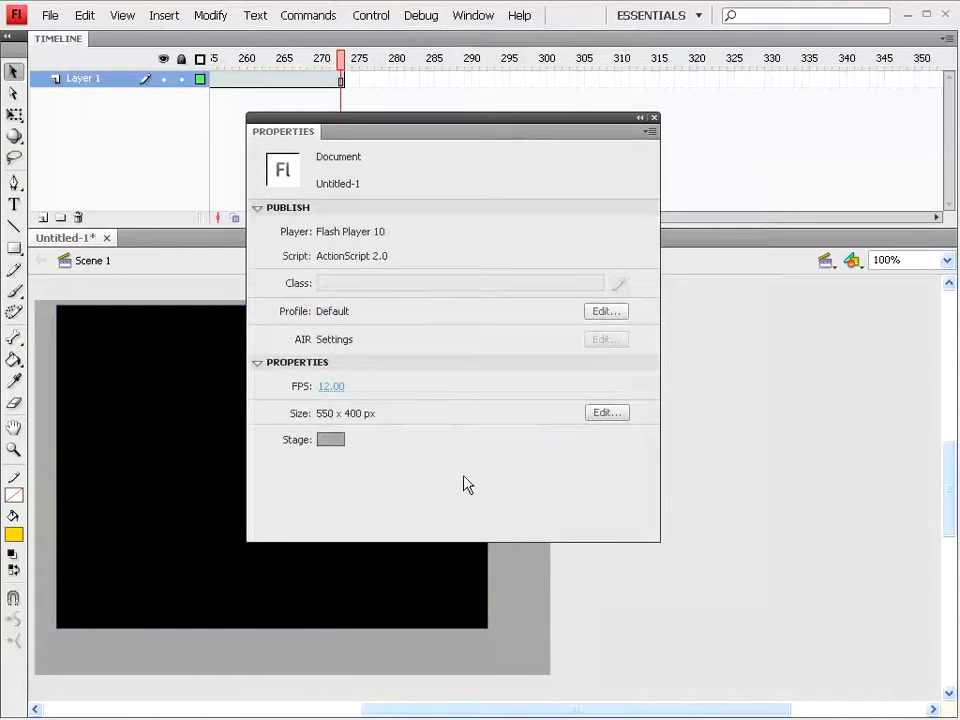
left_click(588, 416)
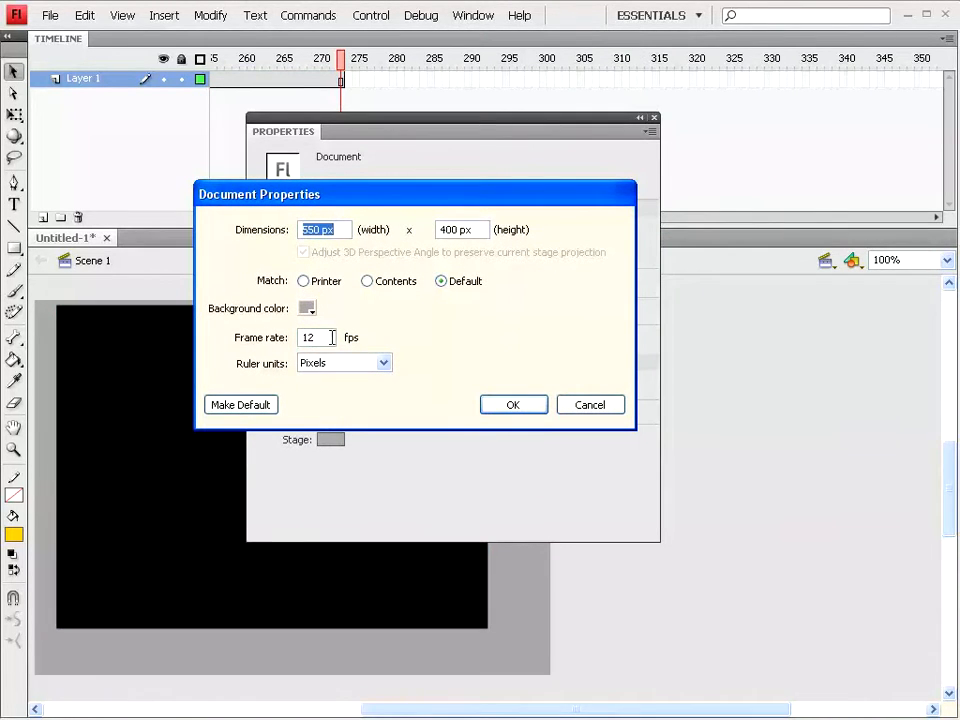
left_click_drag(326, 336, 283, 333)
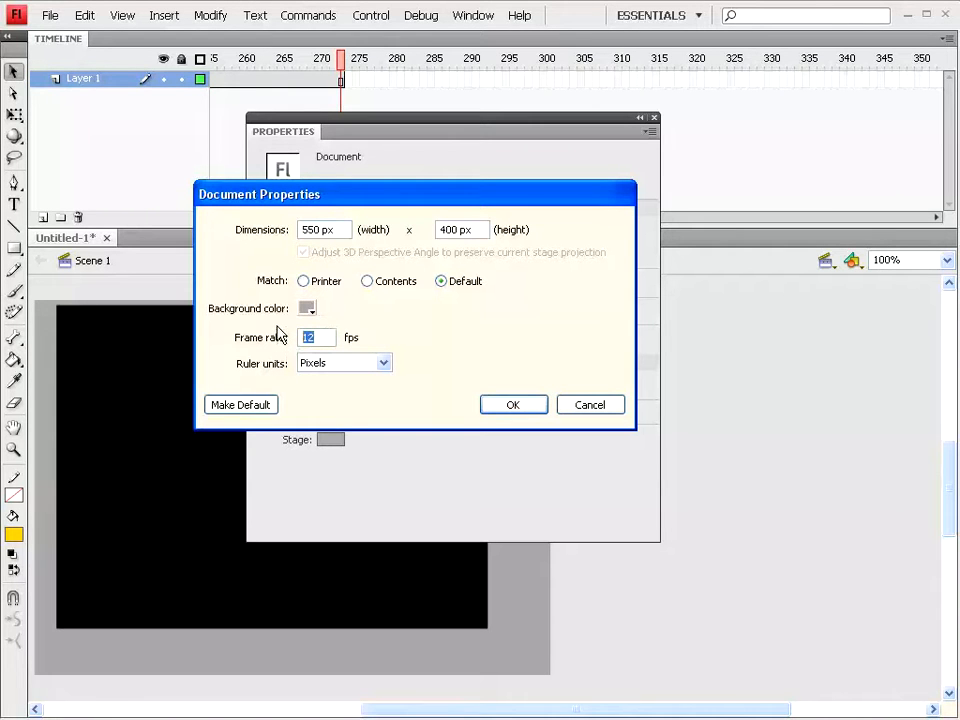
type("2")
left_click(513, 405)
left_click(654, 118)
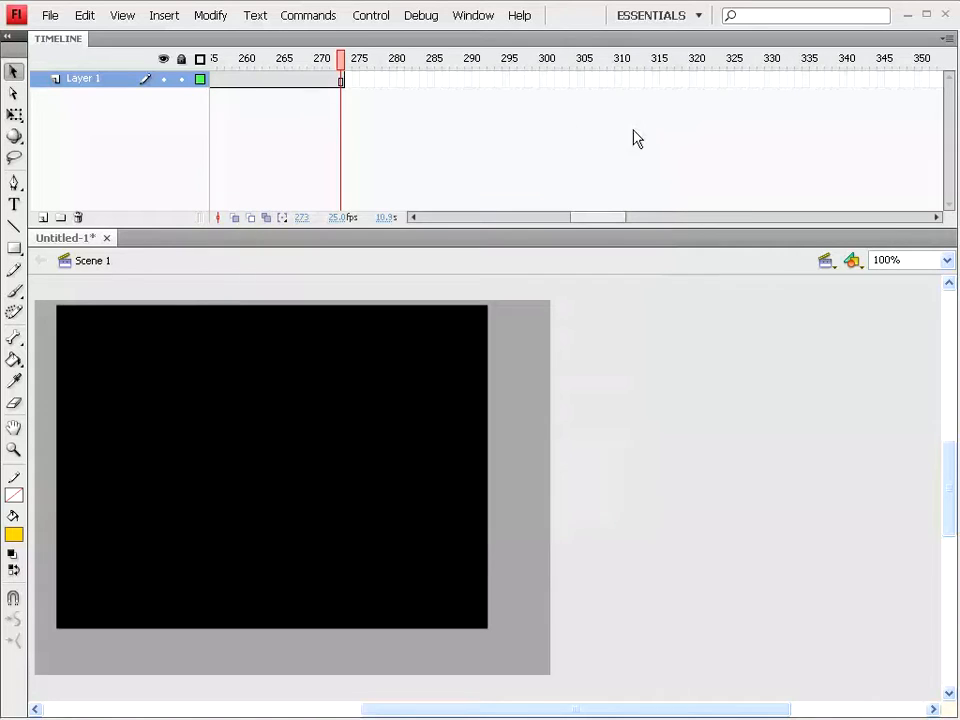
Test the movie again to check the embedded video at the new frame rate, and close the preview
left_click(367, 18)
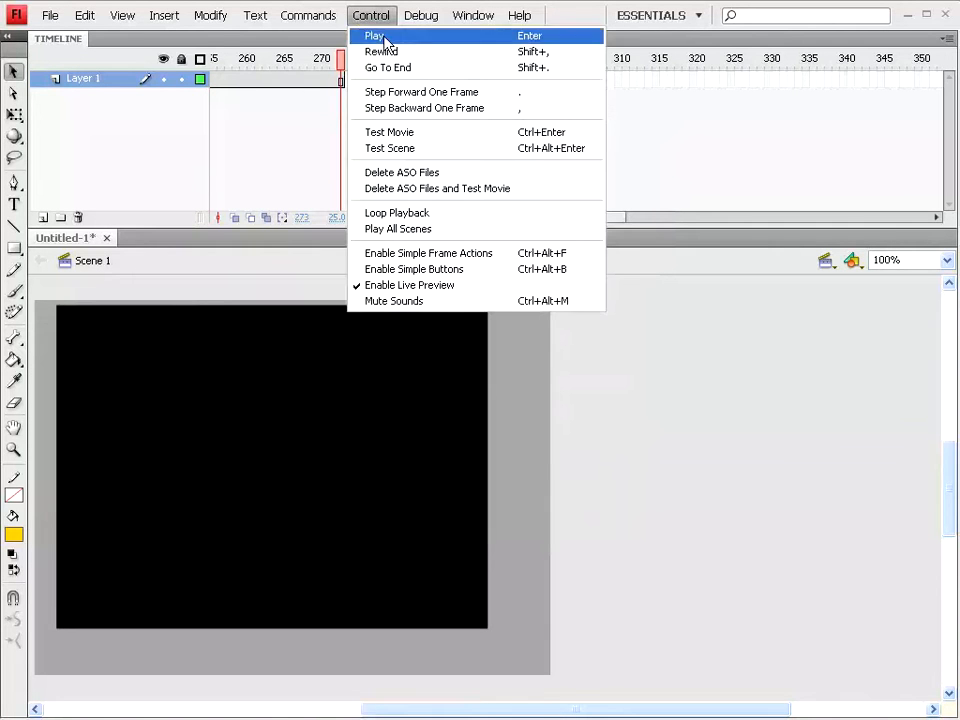
left_click(390, 130)
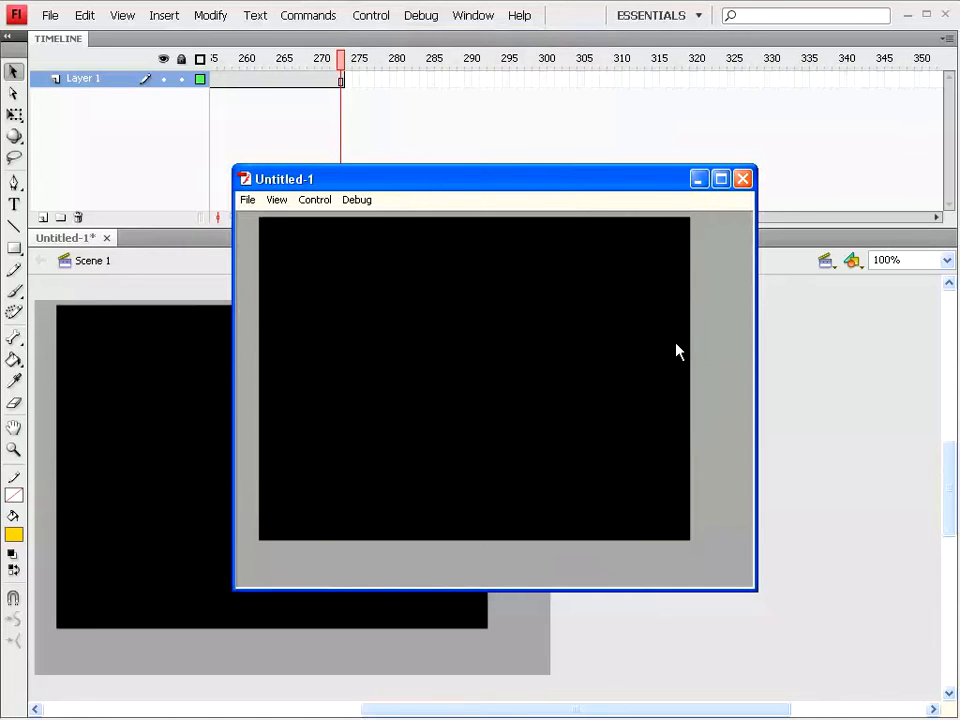
left_click_drag(548, 182, 465, 168)
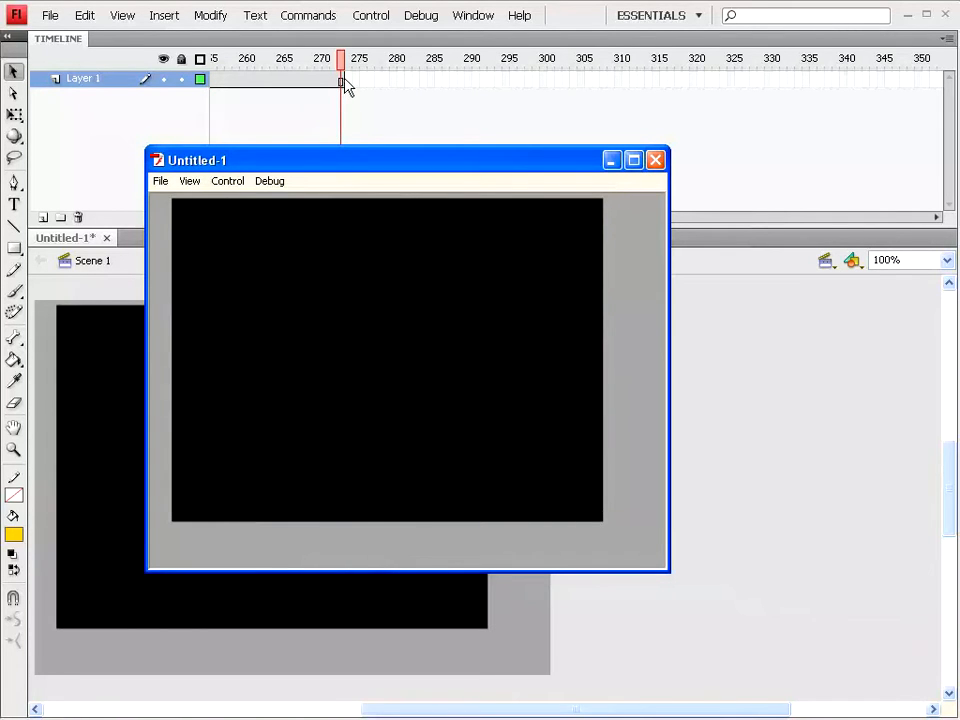
left_click(656, 160)
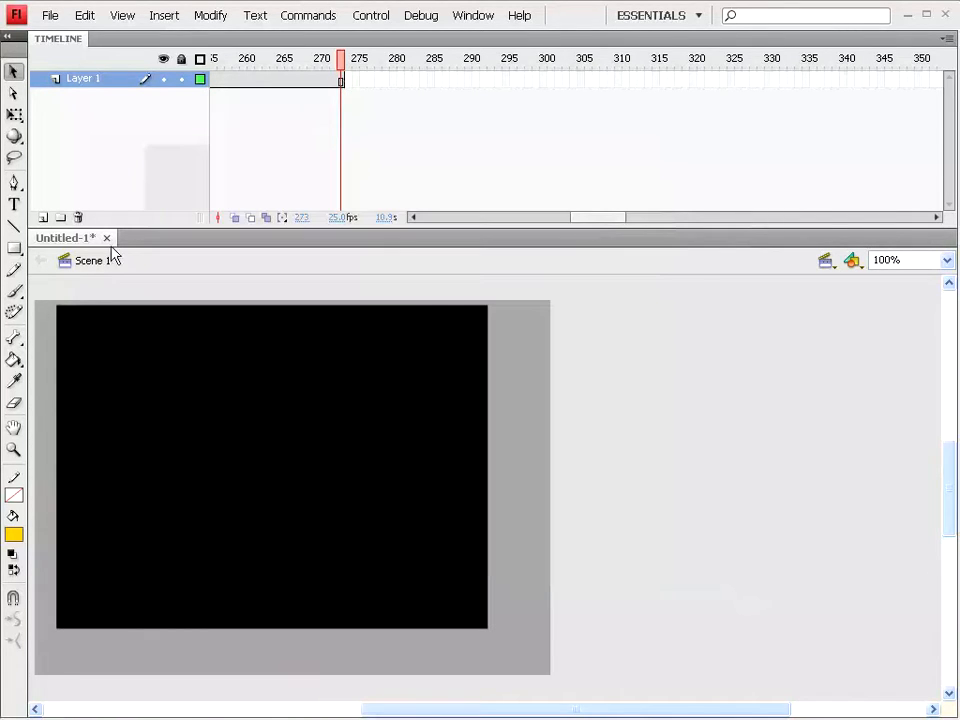
Delete the embedded video from the stage and replace Layer 1's leftover frames with a single new keyframe at frame 1
left_click(246, 408)
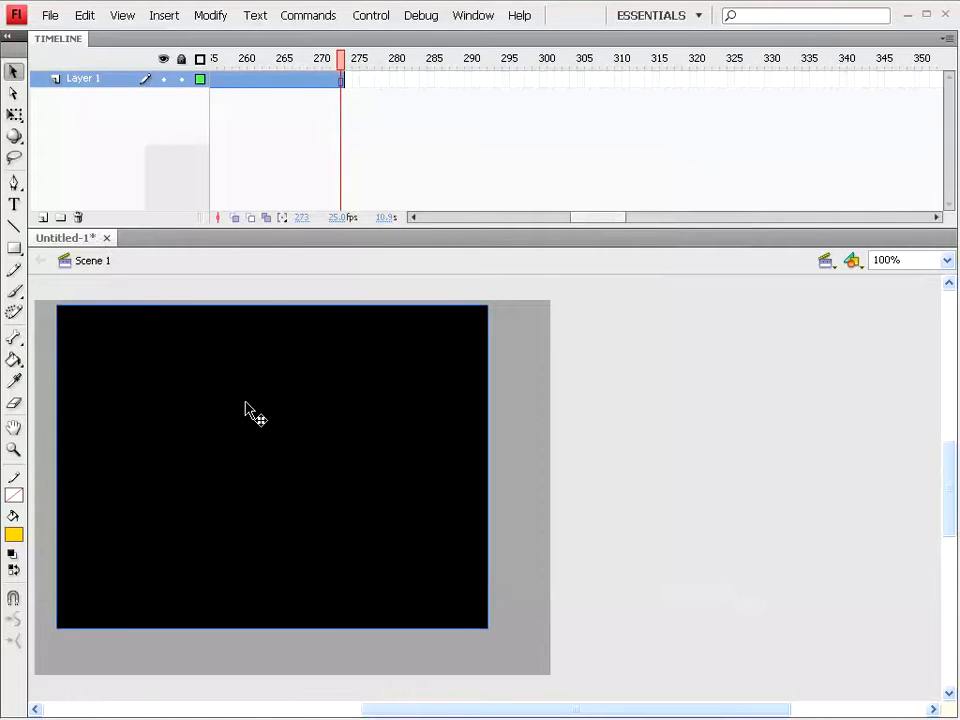
key("Delete")
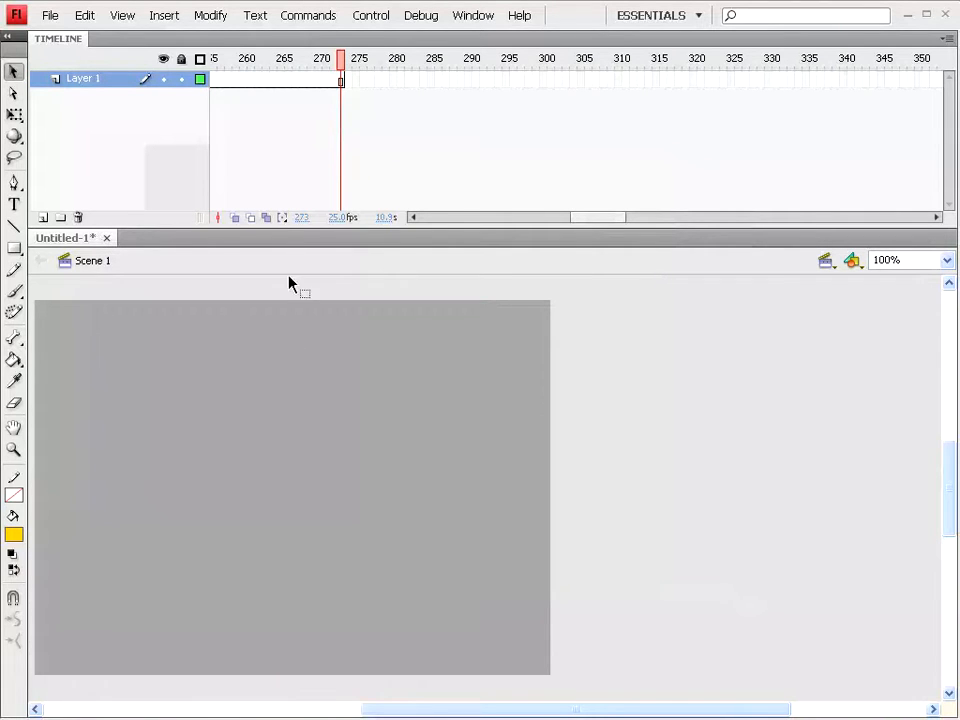
left_click_drag(599, 218, 448, 222)
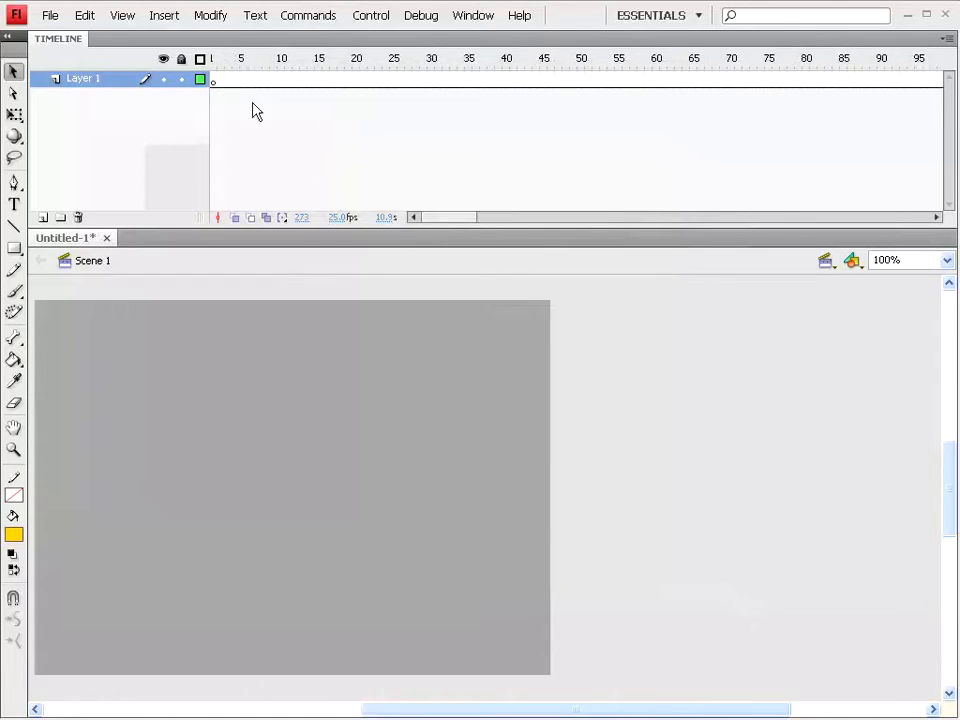
left_click(216, 82)
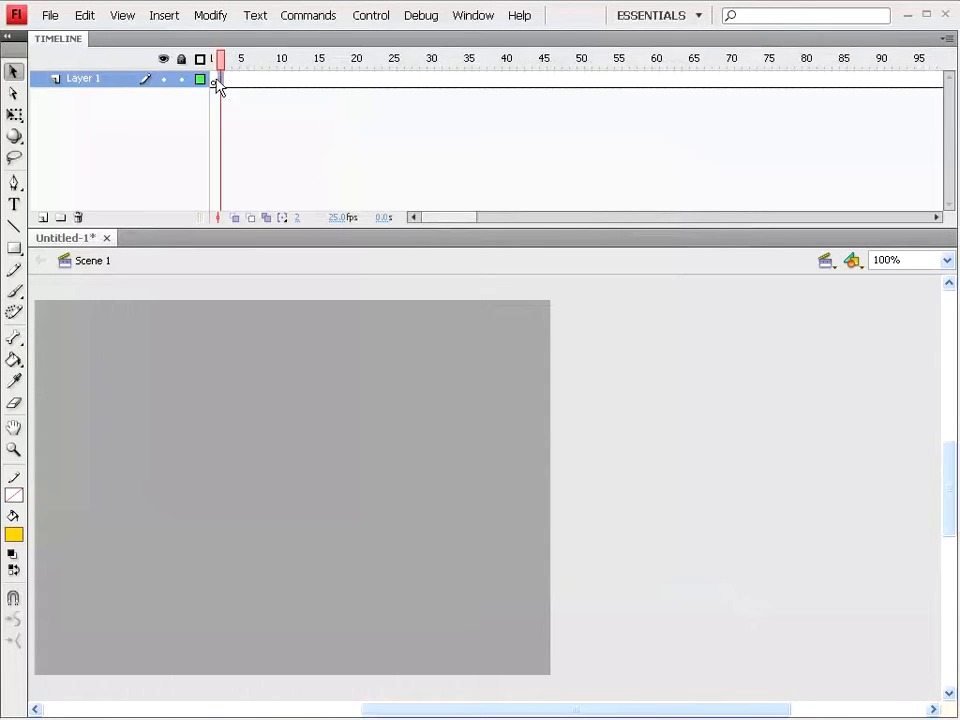
right_click(216, 80)
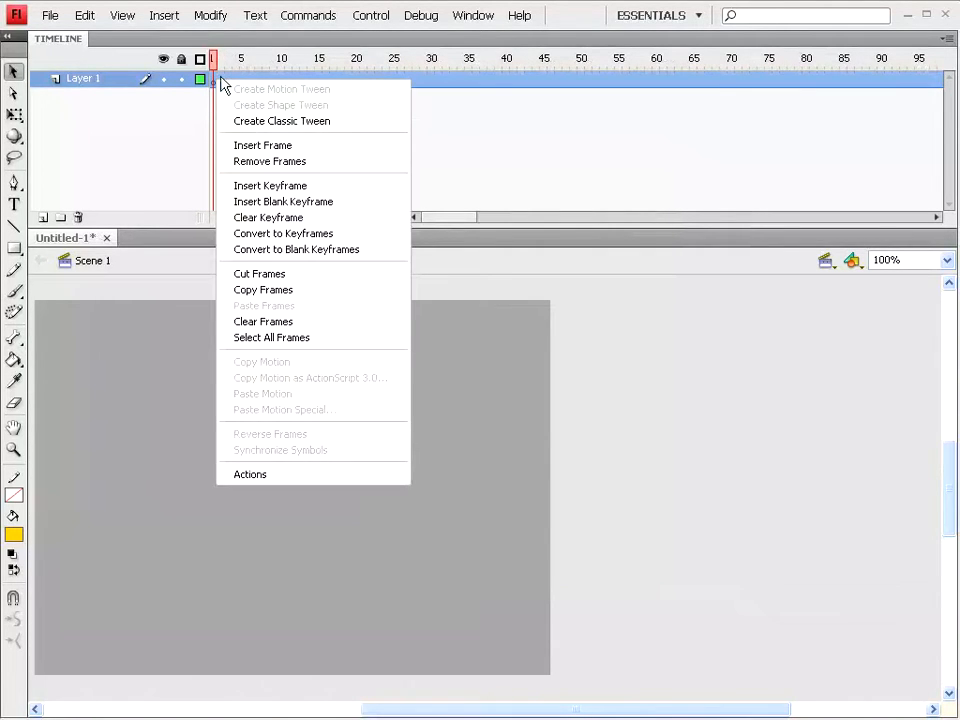
left_click(258, 162)
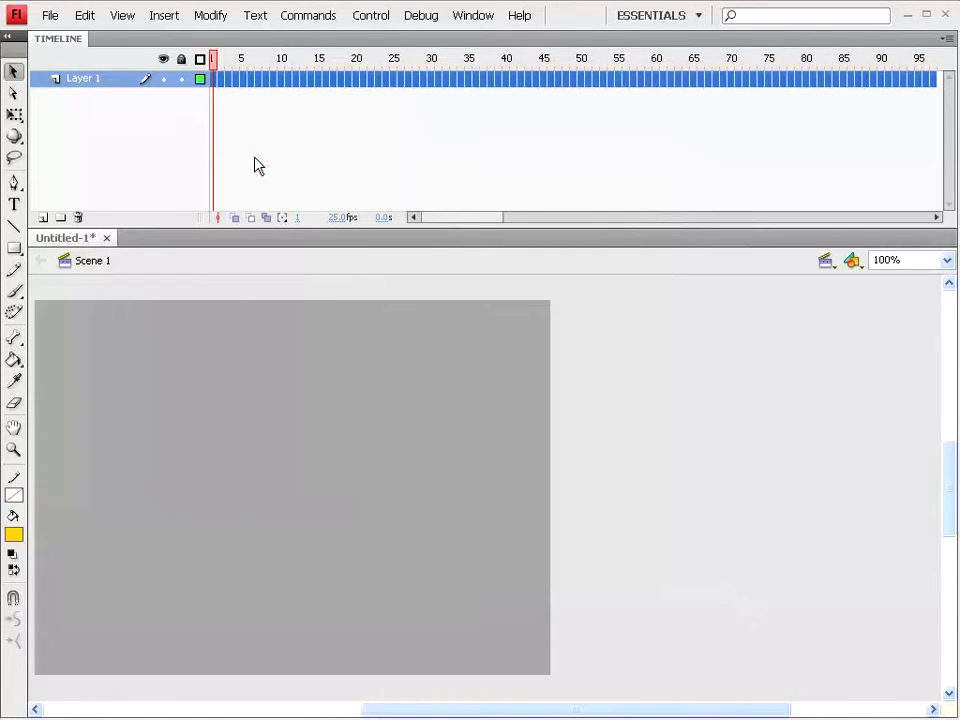
right_click(214, 80)
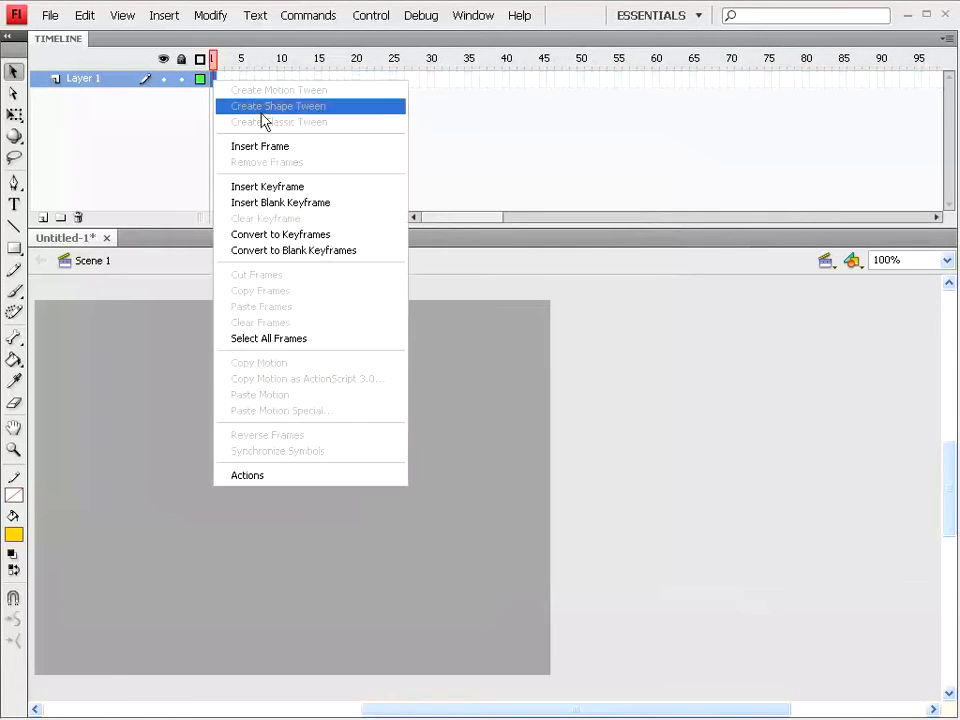
left_click(266, 187)
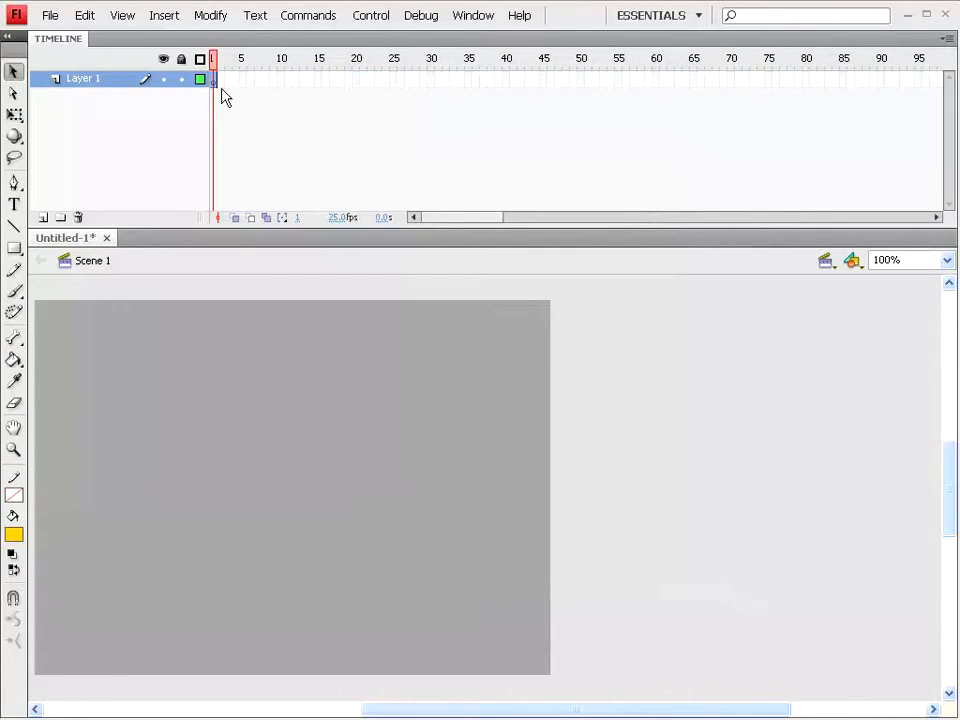
Import the asaOpening FLV video from the BahanTutorial folder to the library once more
left_click(48, 15)
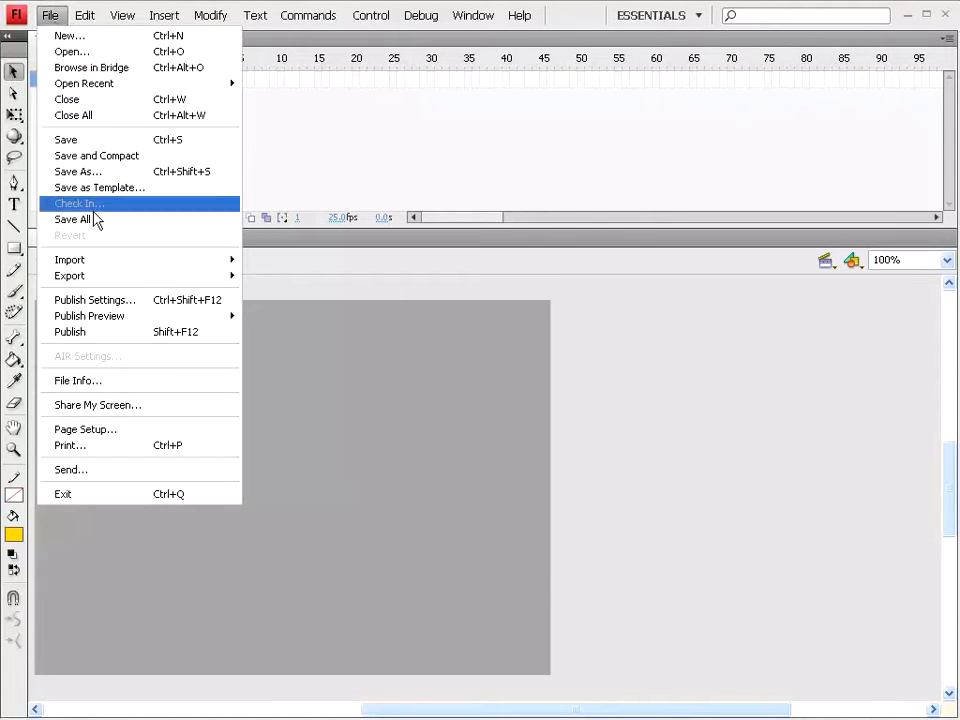
mouse_move(214, 257)
left_click(321, 279)
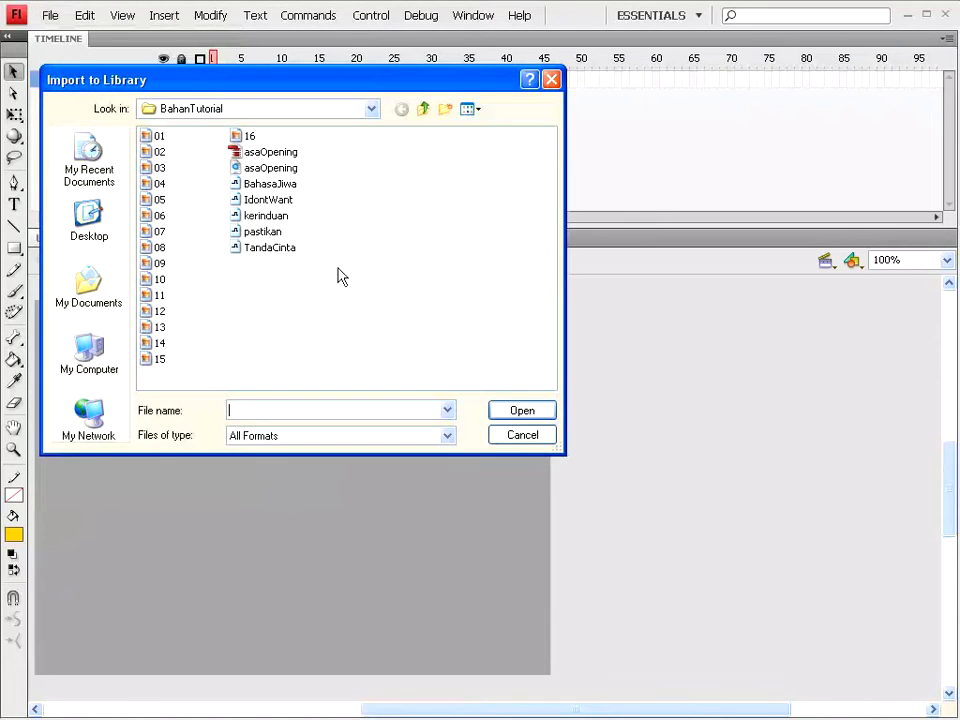
left_click(270, 155)
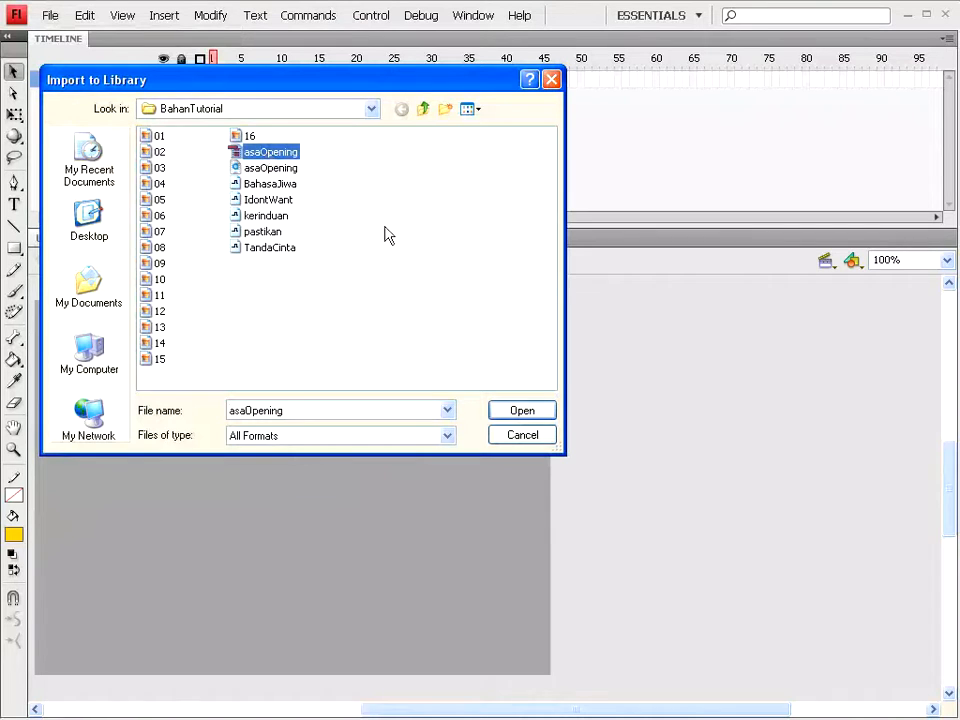
left_click(542, 413)
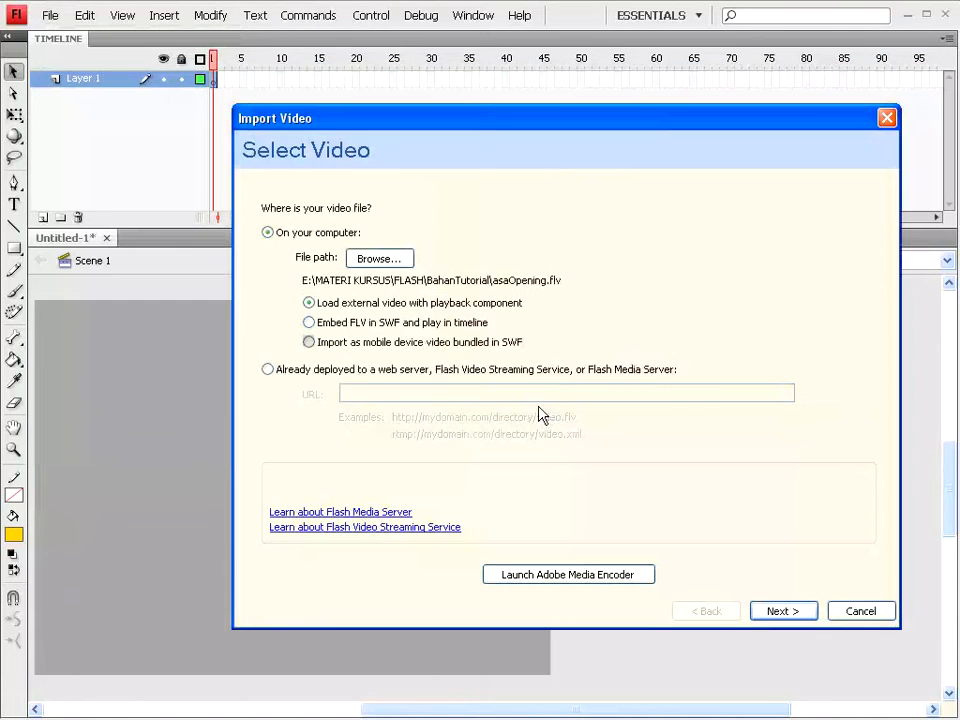
Finish the import with the FLV embedded in the SWF to play in the timeline, using the Movie clip symbol type
left_click(310, 323)
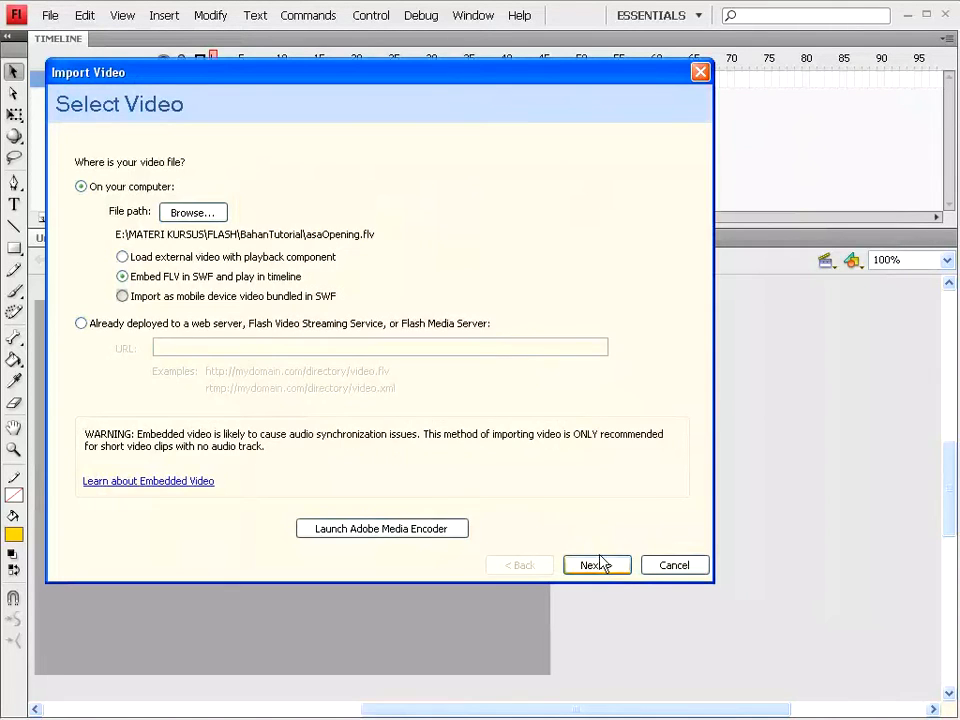
left_click(598, 565)
left_click(251, 201)
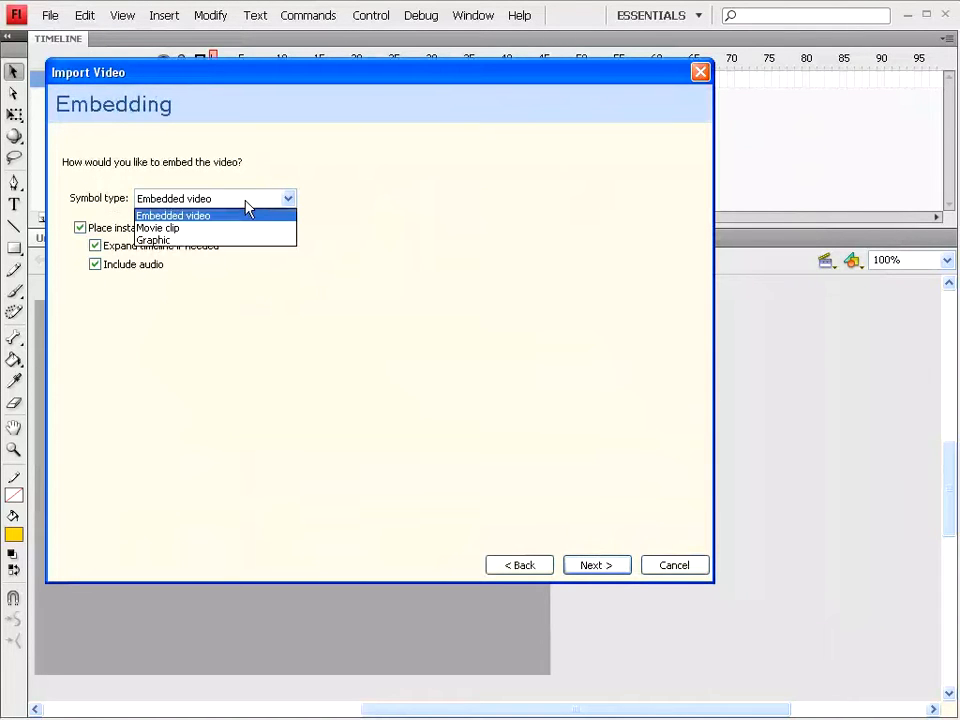
left_click(234, 229)
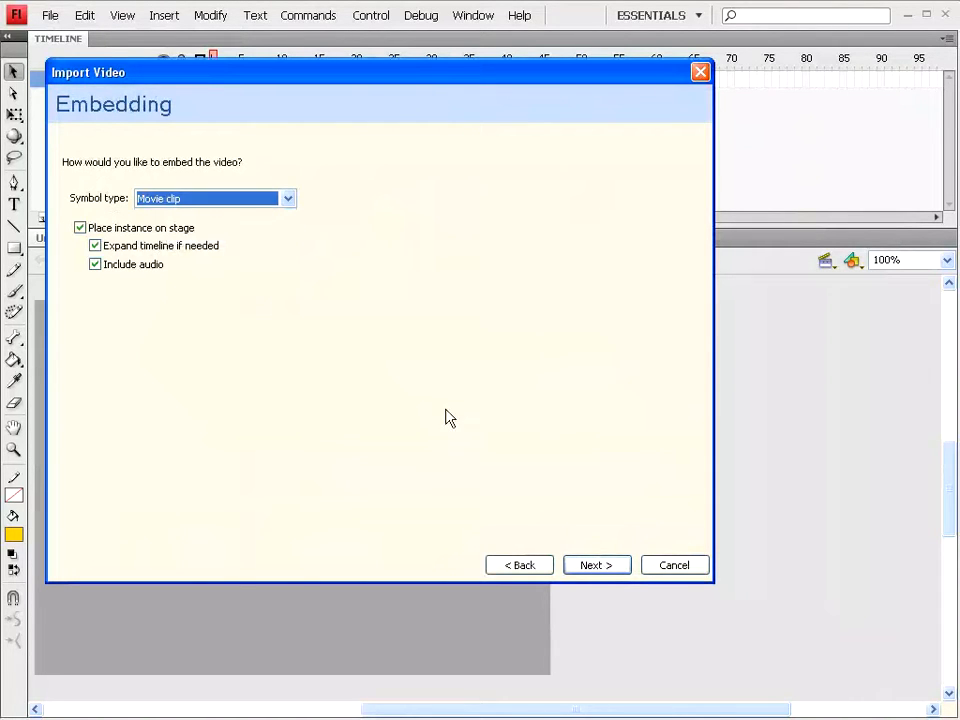
left_click(596, 567)
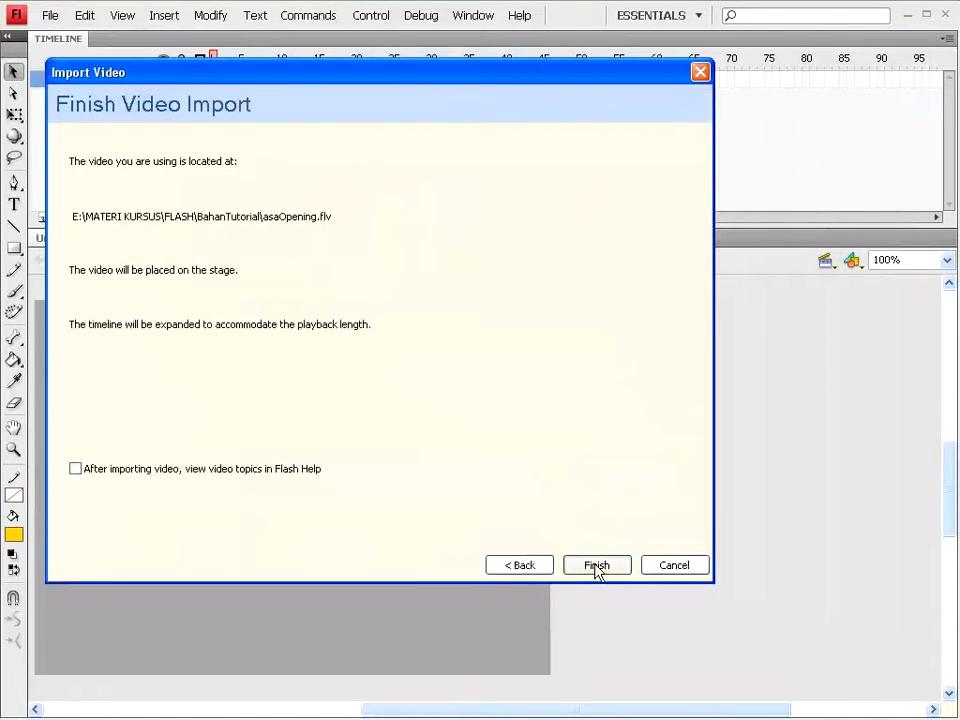
left_click(596, 566)
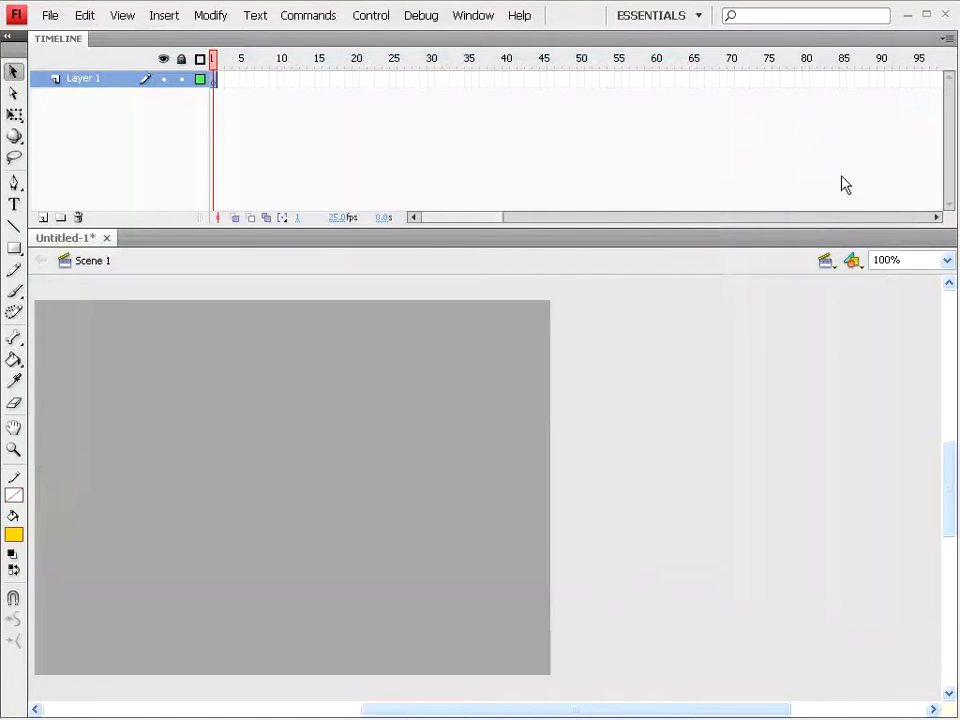
Open the document's library and place an instance of the asaOpening 1 movie clip on the stage
left_click(473, 15)
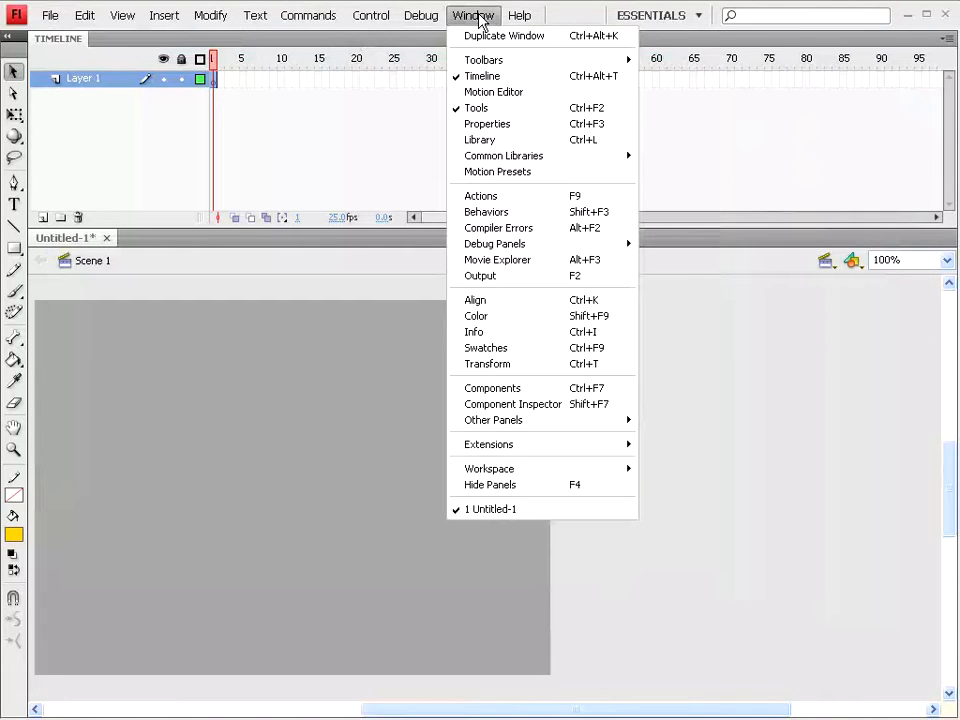
left_click(494, 143)
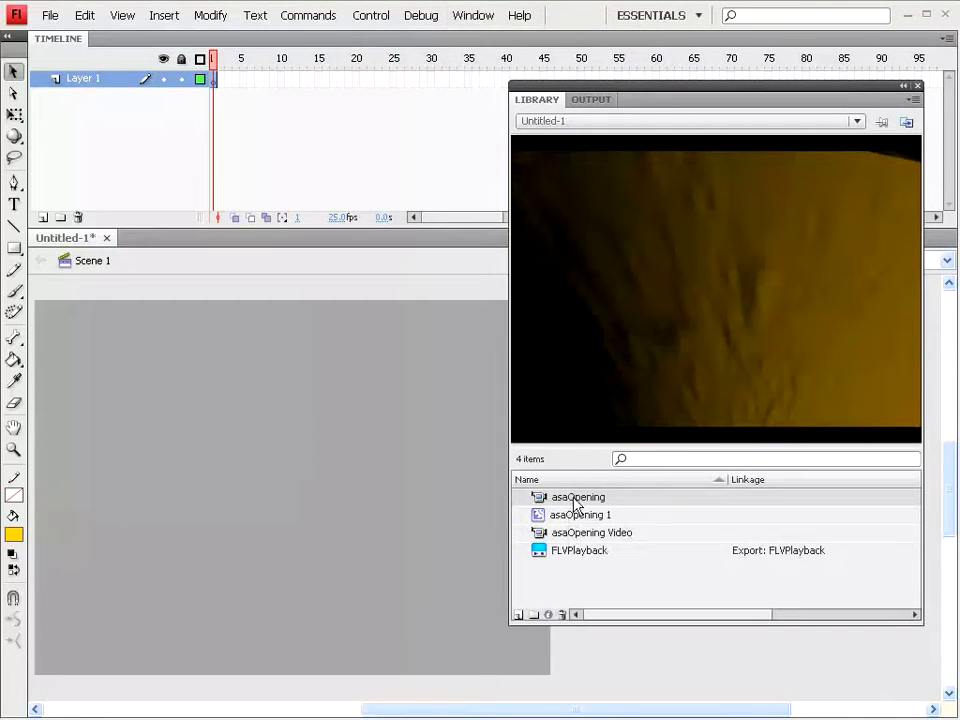
left_click(540, 516)
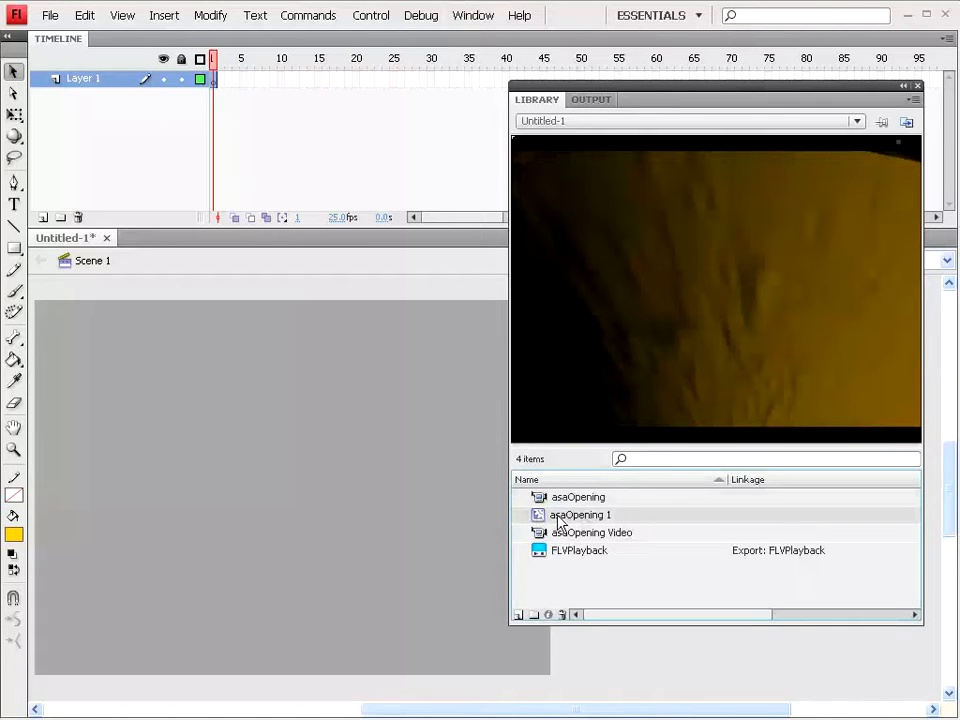
left_click(577, 503)
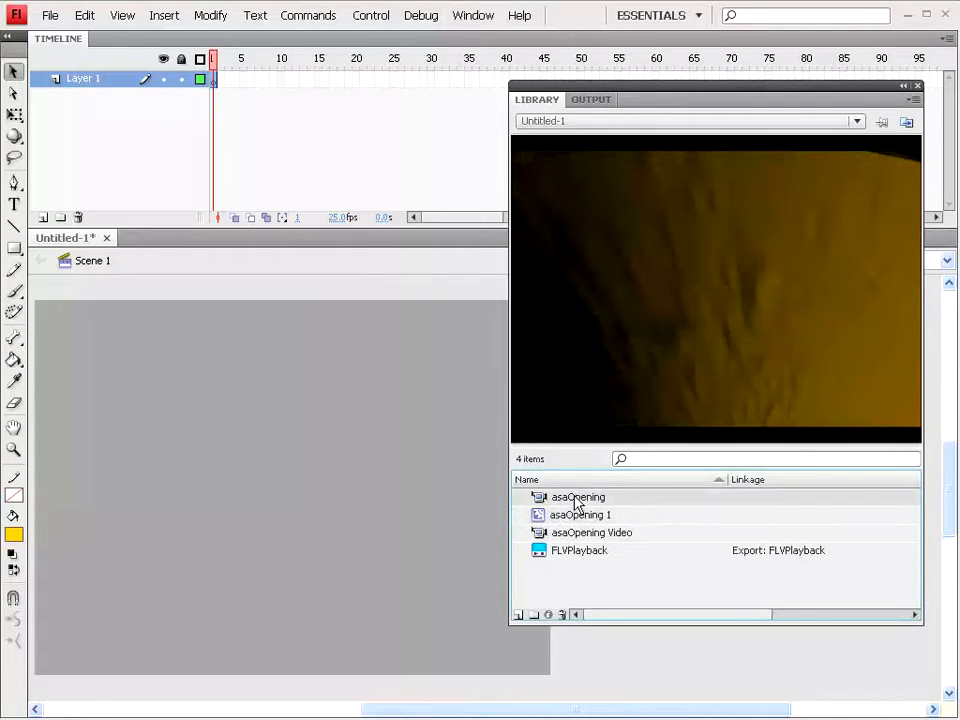
left_click(573, 520)
left_click_drag(581, 516, 280, 486)
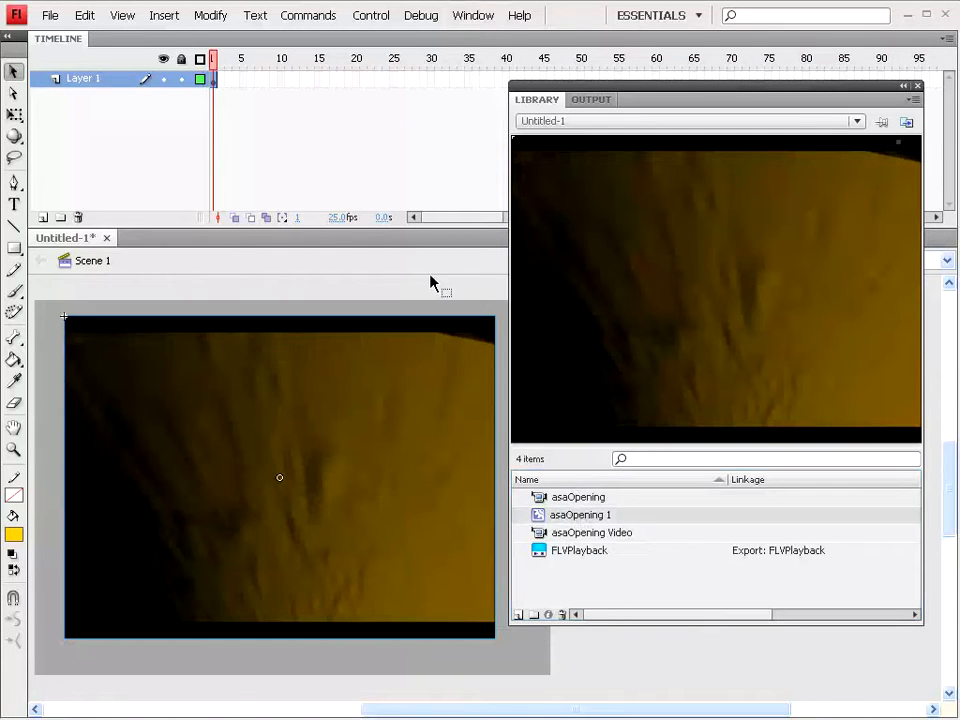
Enter the asaOpening 1 movie clip on the stage and scrub through the video frames on its internal timeline
left_click(228, 111)
left_click(214, 84)
double_click(250, 450)
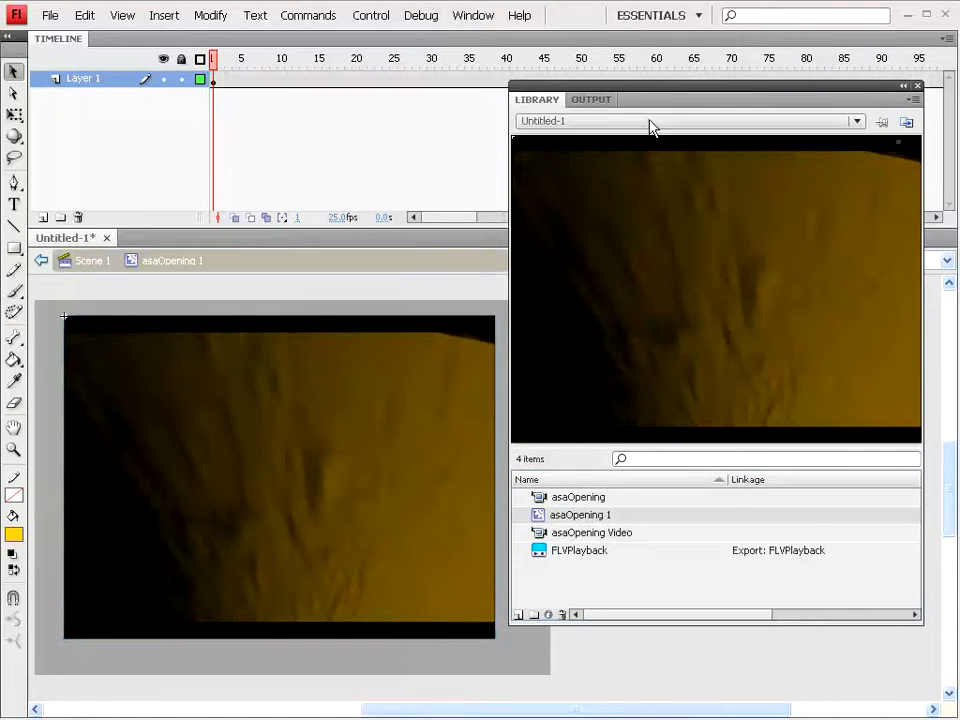
key("ctrl+l")
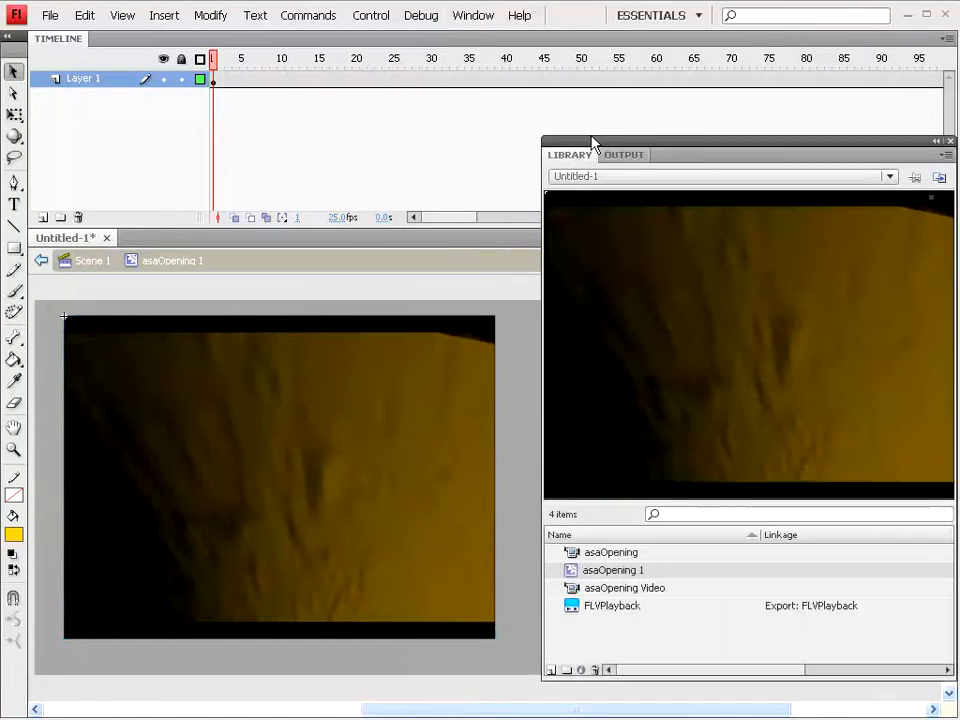
left_click_drag(214, 60, 513, 104)
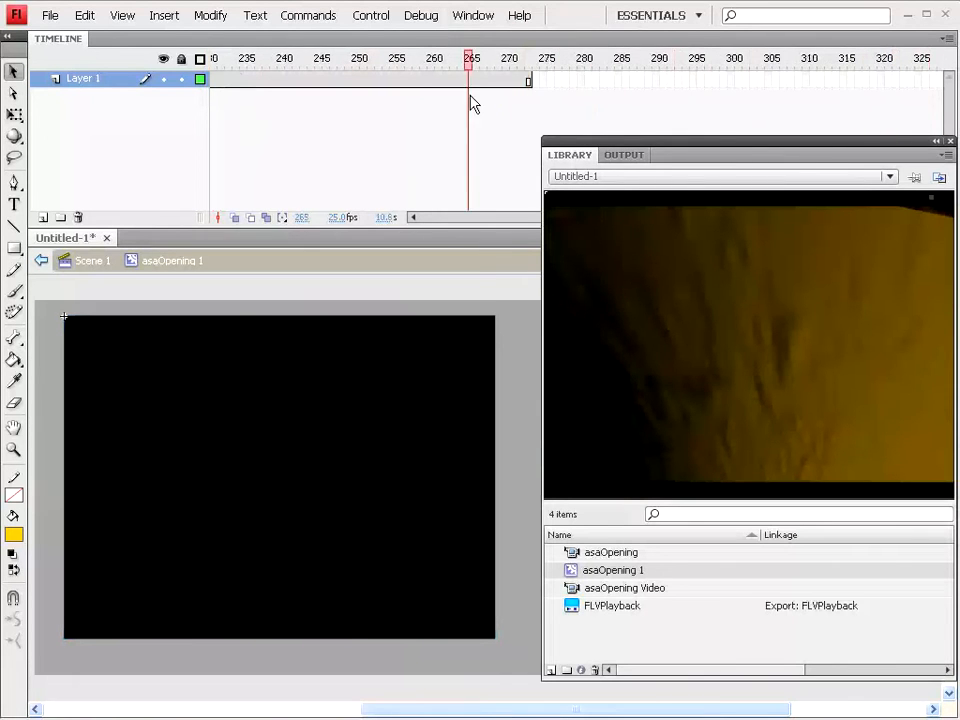
left_click(356, 58)
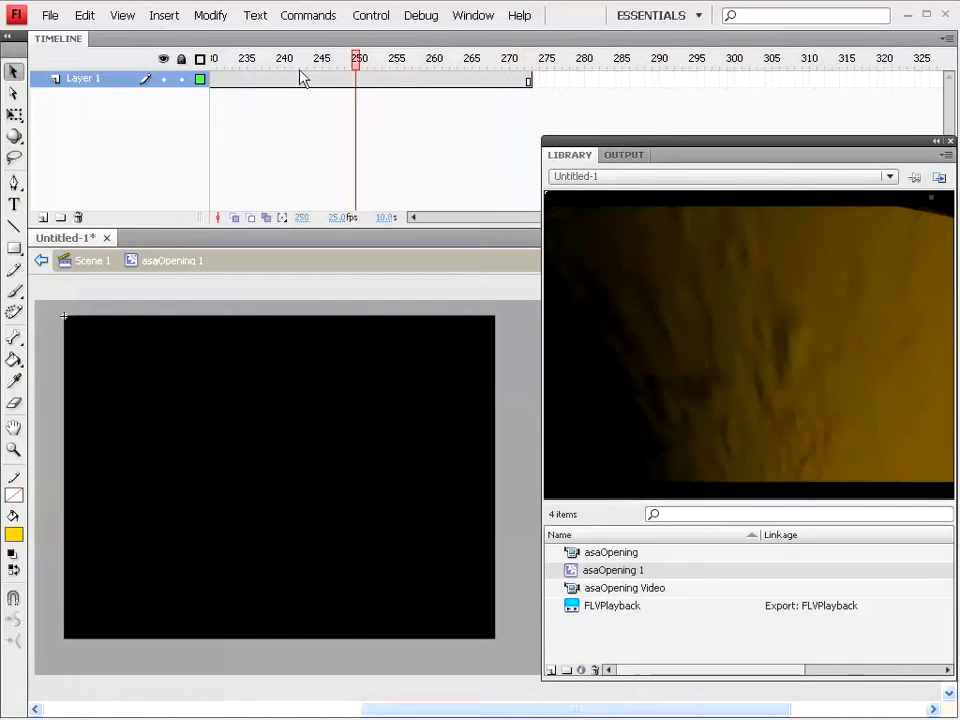
Test the movie to check how the asaOpening 1 movie clip plays, and close the preview
left_click(370, 15)
left_click(403, 131)
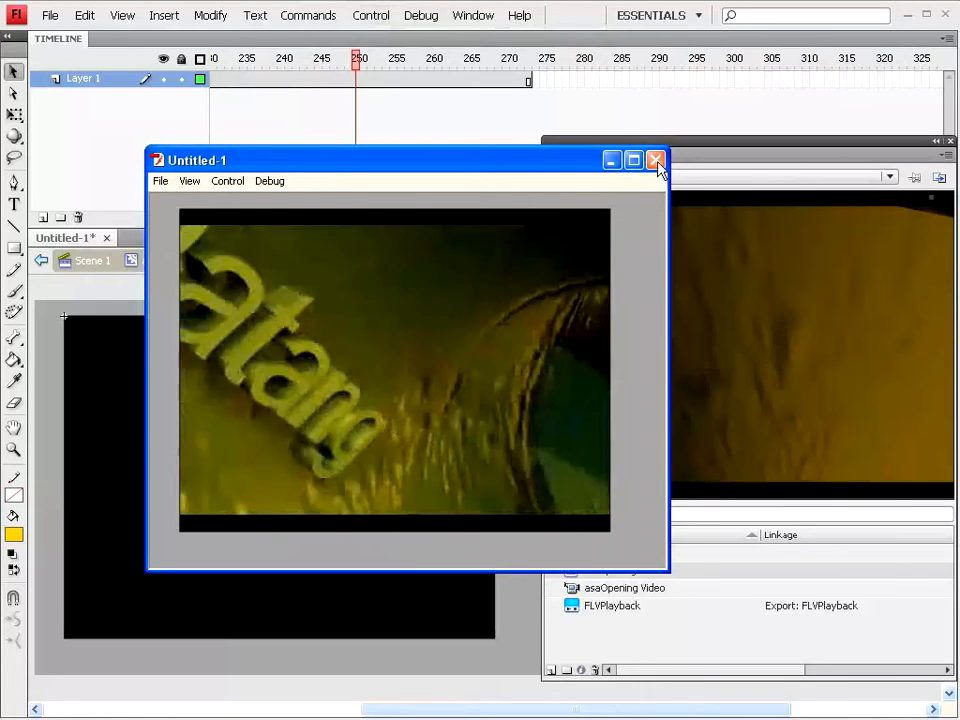
left_click(656, 161)
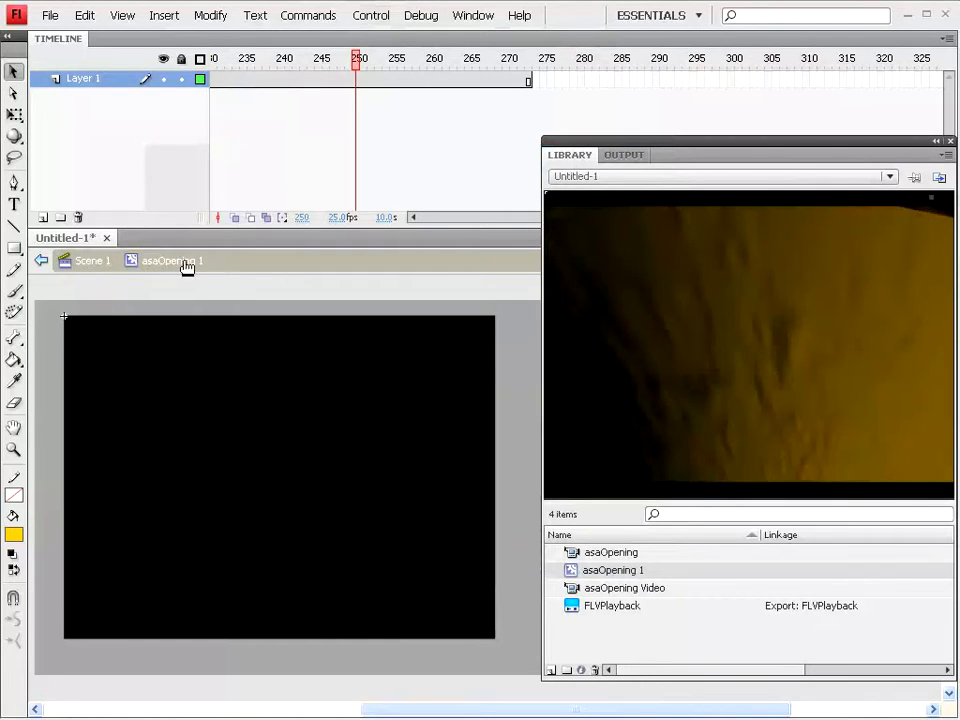
Delete the movie clip instance from Scene 1 and import the asaOpening FLV from the BahanTutorial folder to the stage
left_click(93, 263)
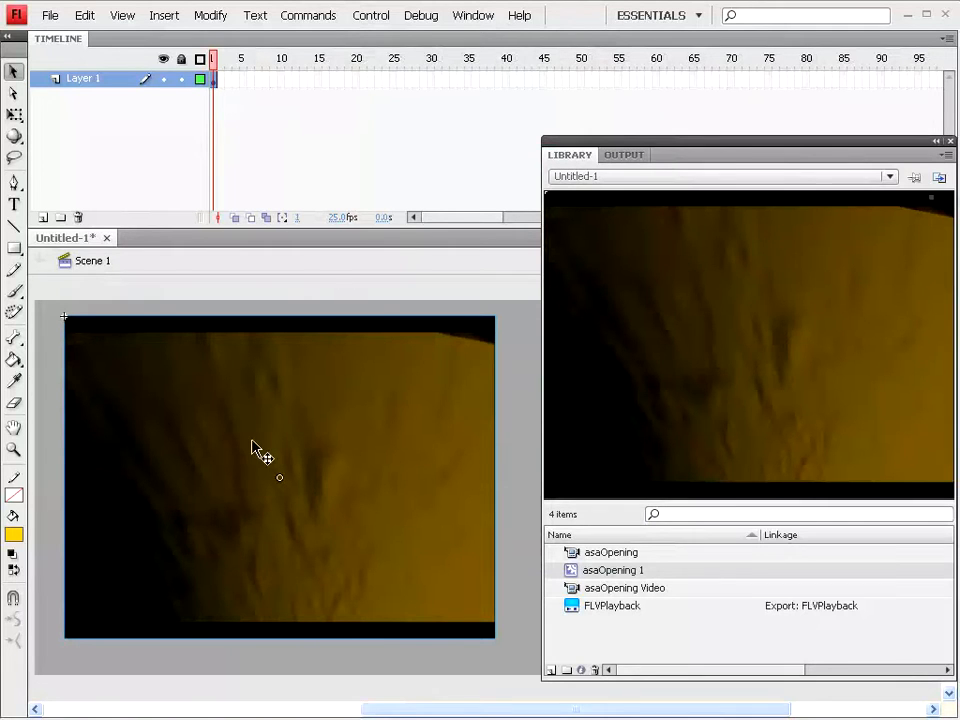
key("Delete")
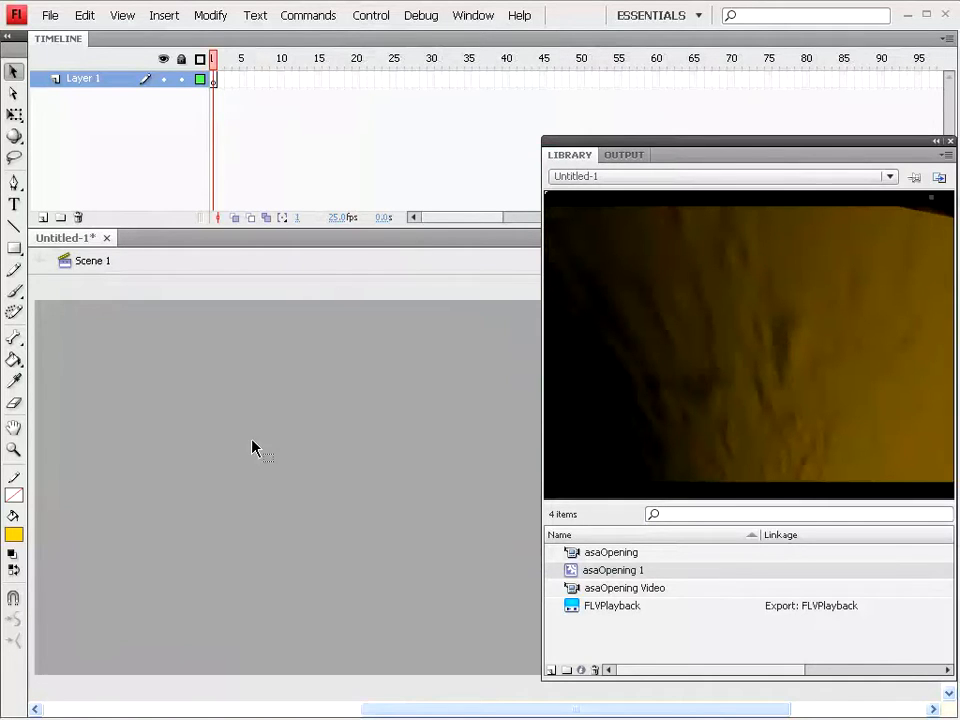
left_click(50, 15)
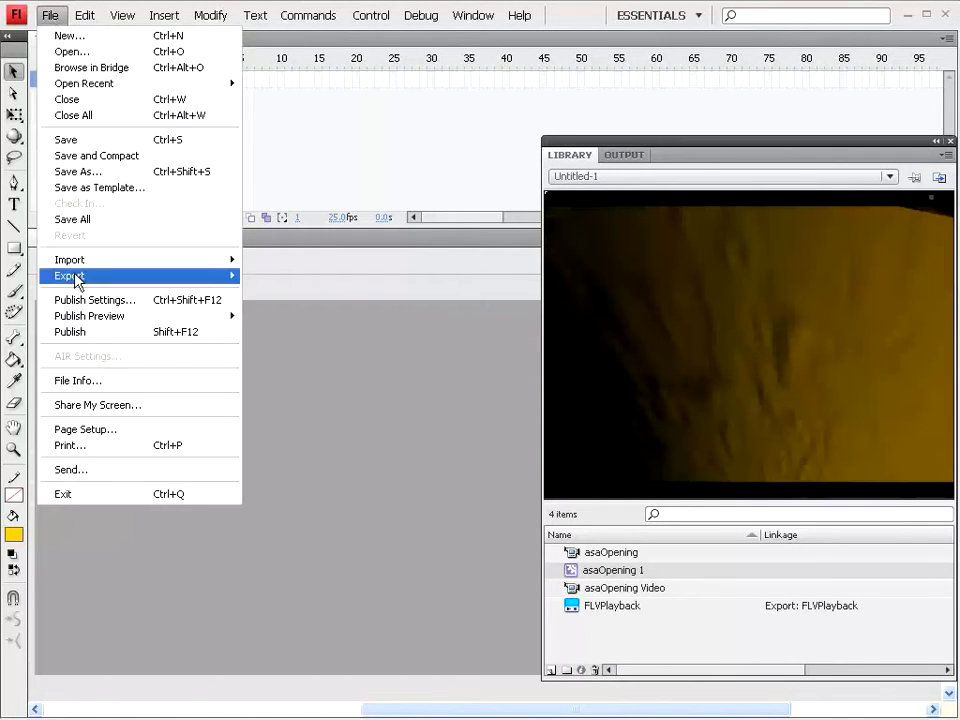
mouse_move(93, 262)
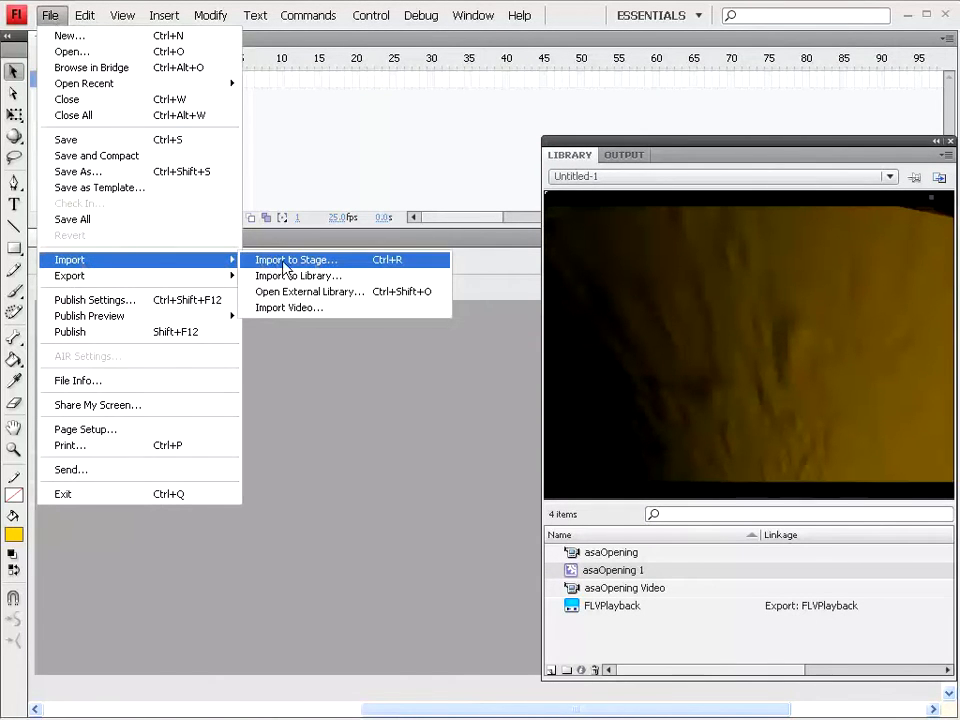
left_click(312, 262)
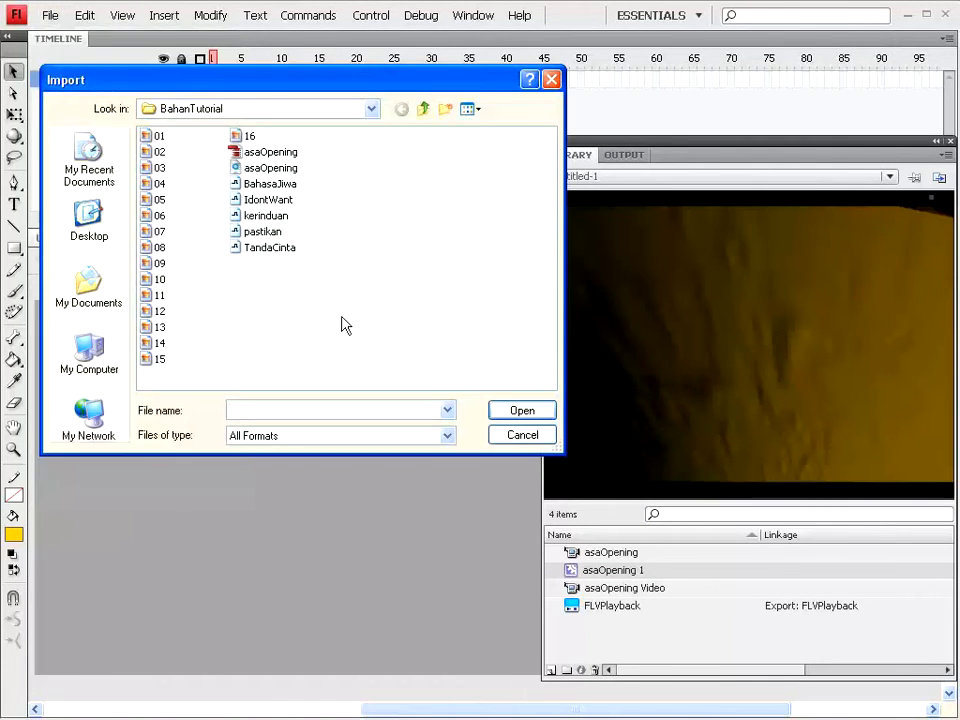
left_click(265, 152)
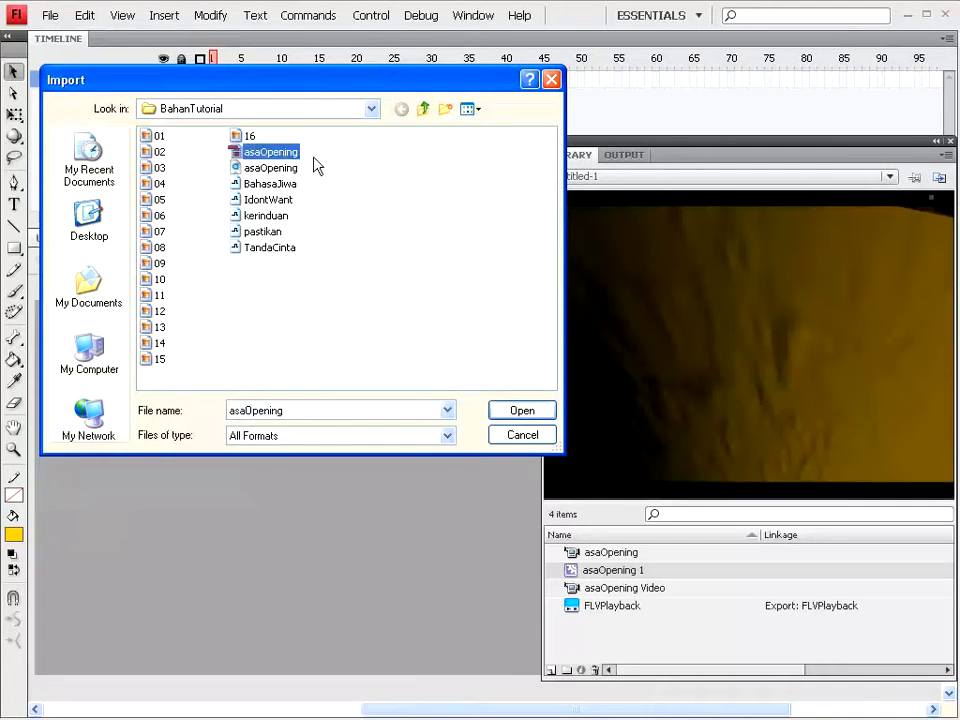
left_click(515, 412)
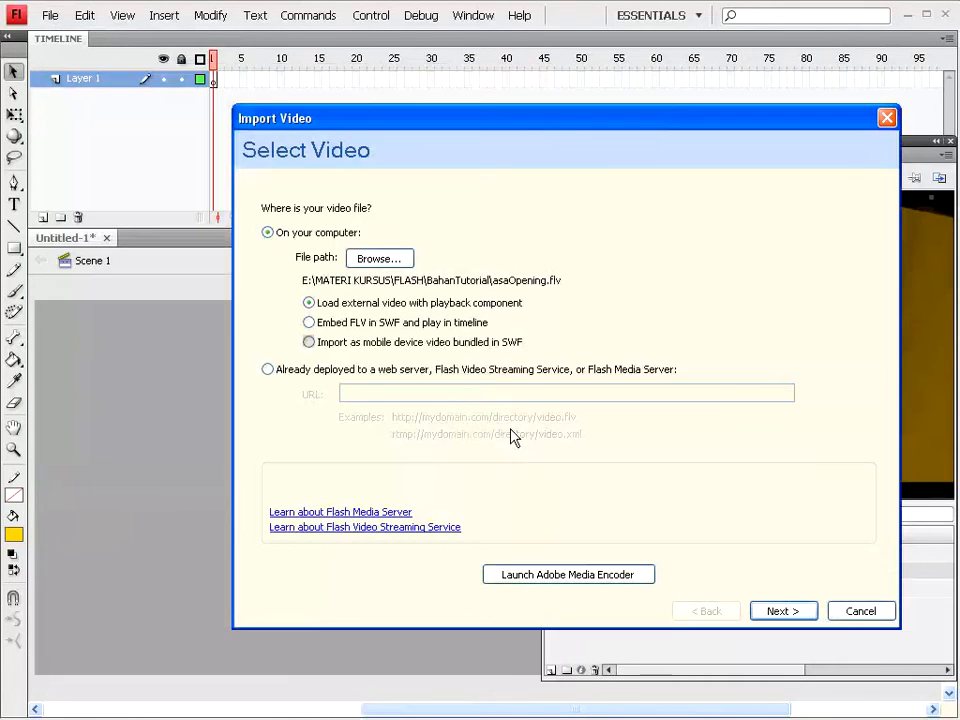
Embed the FLV in the SWF with the Graphic symbol type, and move the placed instance to roughly the middle of the stage
left_click(310, 323)
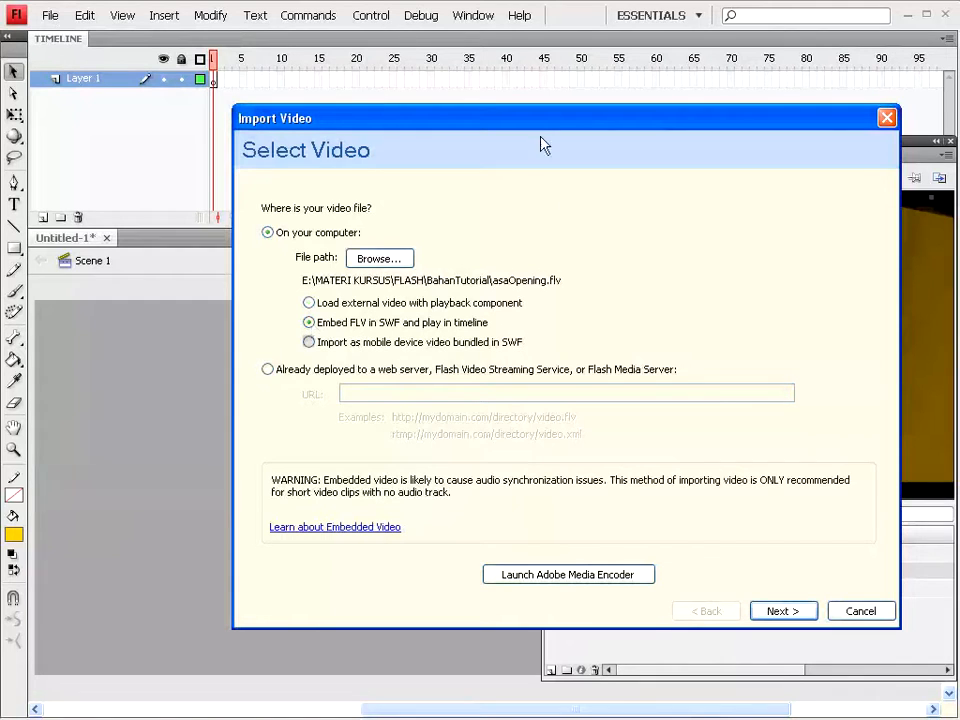
left_click(787, 611)
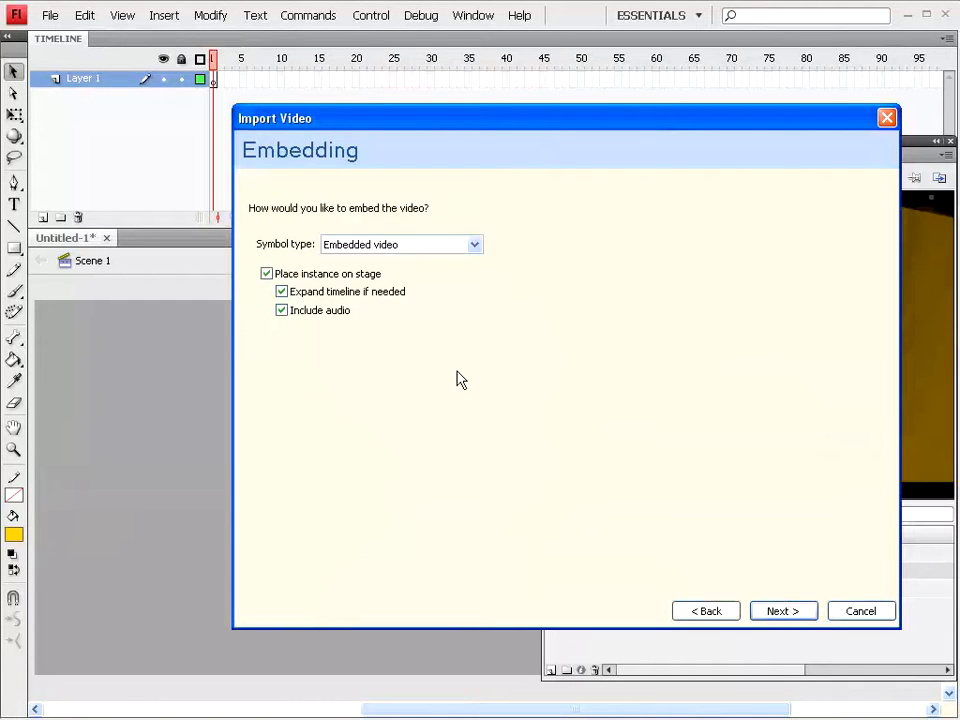
left_click(410, 250)
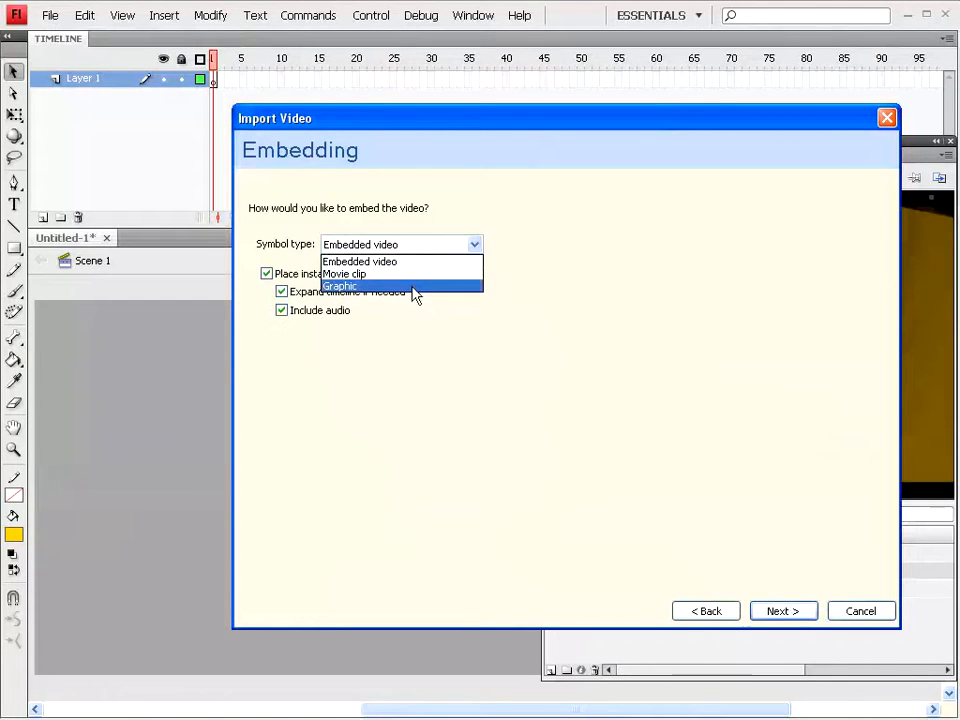
left_click(412, 287)
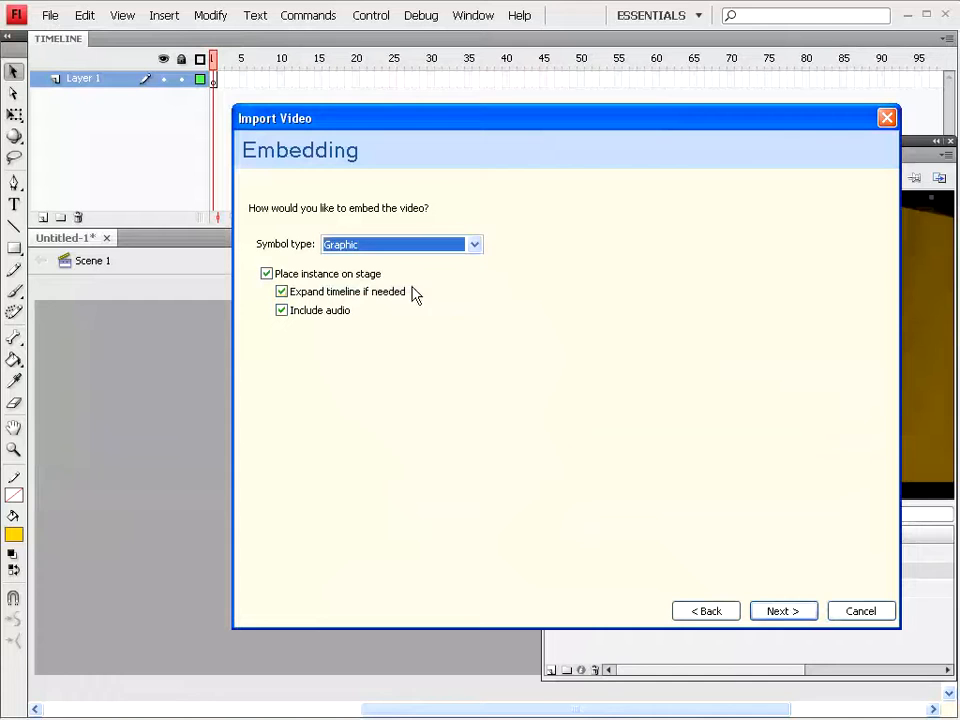
left_click(783, 613)
left_click(793, 613)
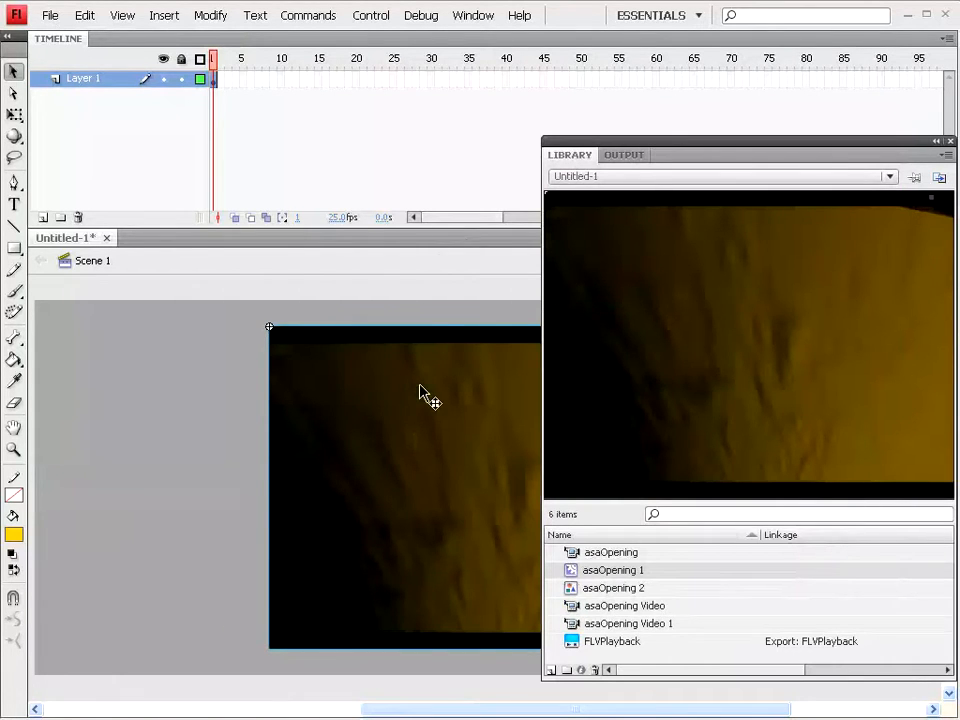
left_click_drag(421, 393, 218, 414)
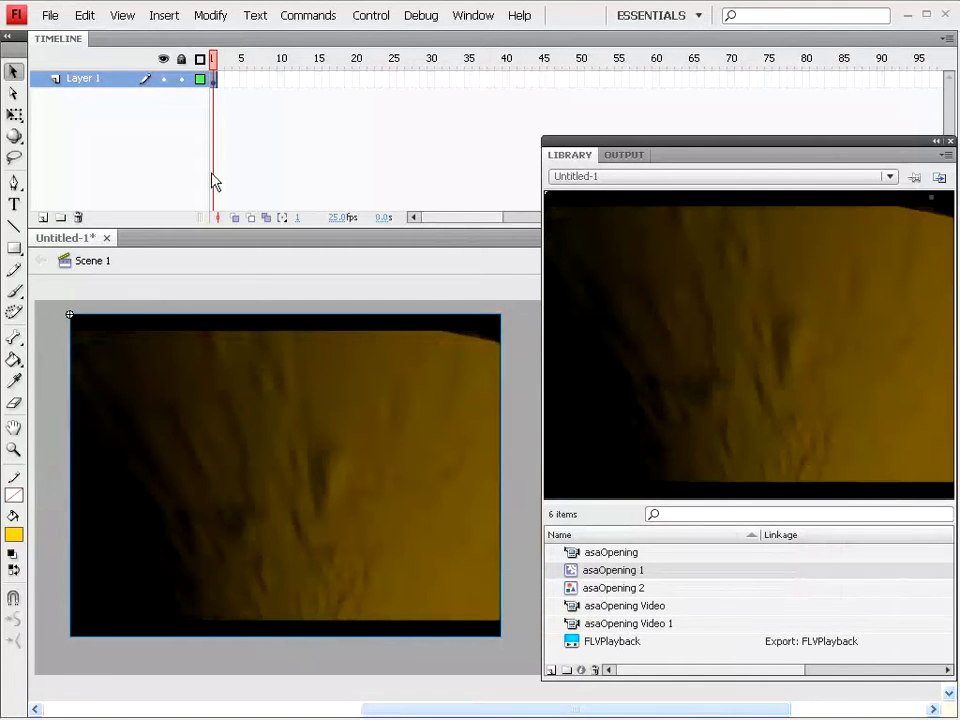
Inspect the asaOpening 2 graphic symbol's internal timeline up to its last frame, and return to Scene 1
double_click(255, 470)
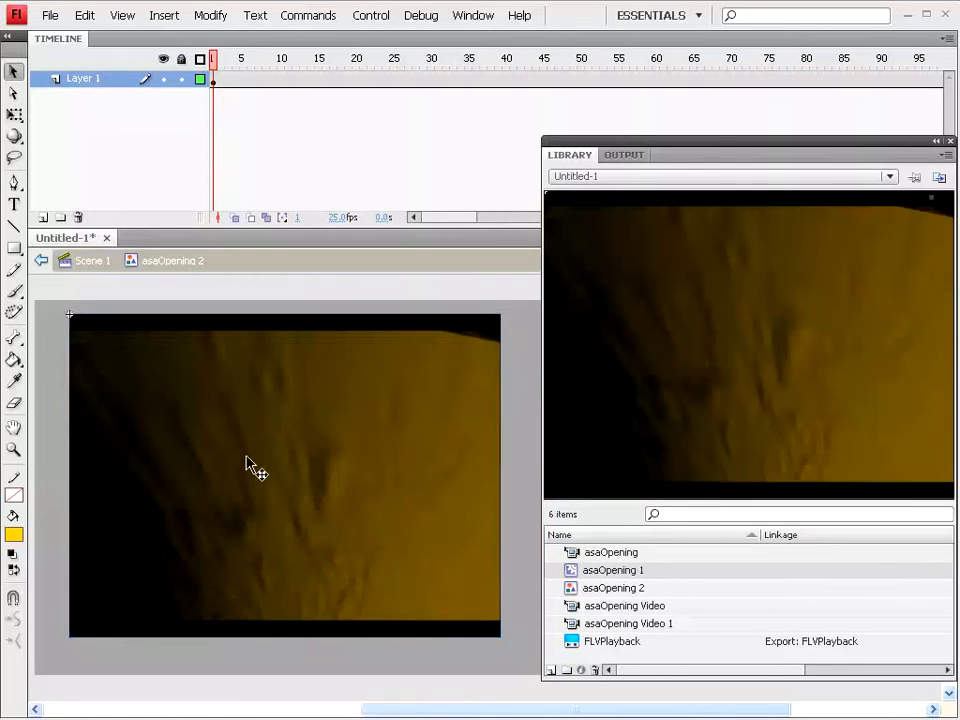
left_click_drag(445, 225, 580, 225)
left_click_drag(505, 78, 545, 72)
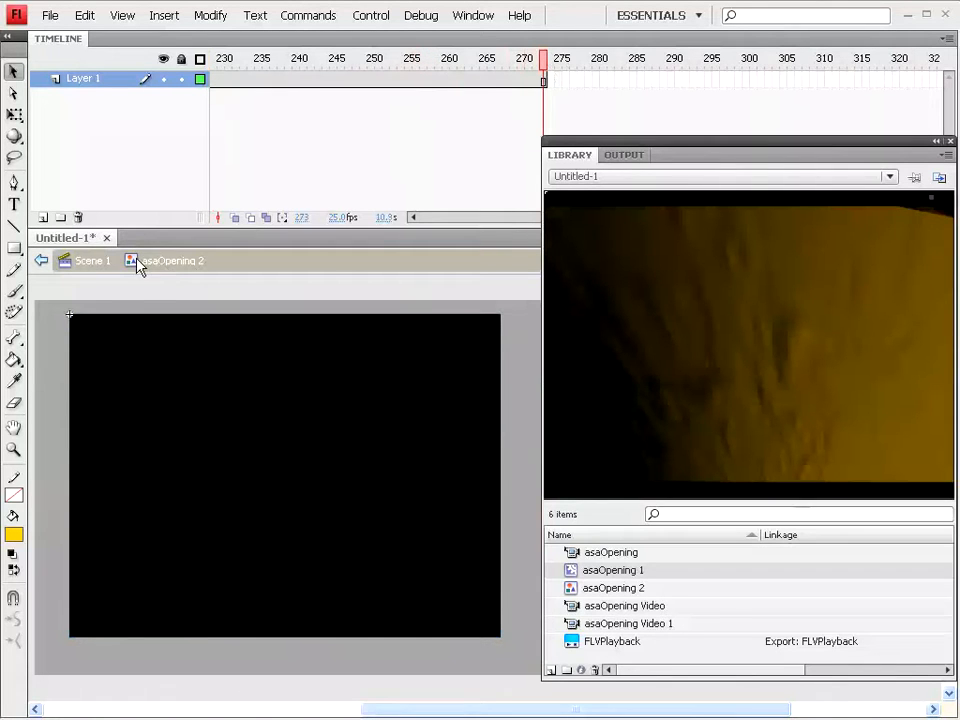
left_click(92, 264)
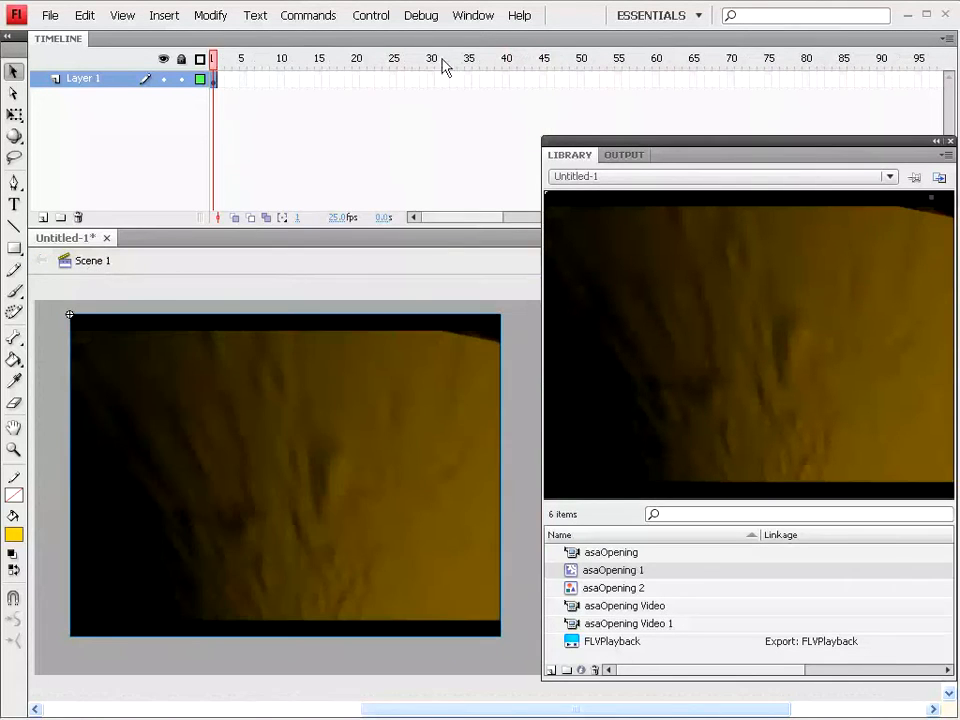
Test the movie to check how the video behaves as a graphic symbol, and close the preview
left_click(375, 16)
left_click(407, 134)
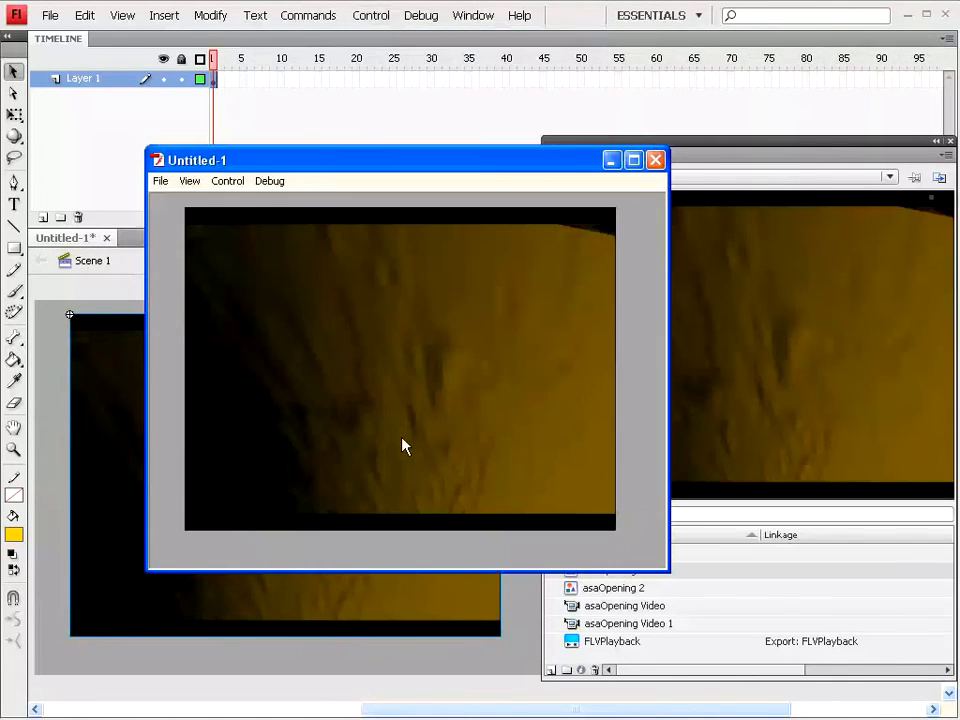
left_click_drag(373, 163, 432, 155)
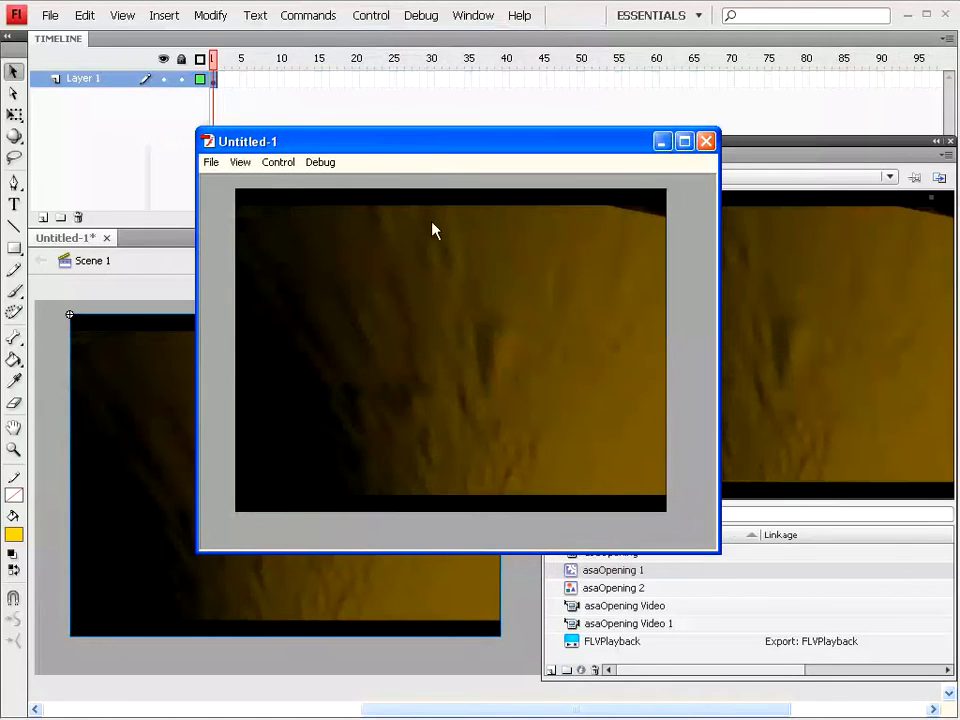
left_click(707, 142)
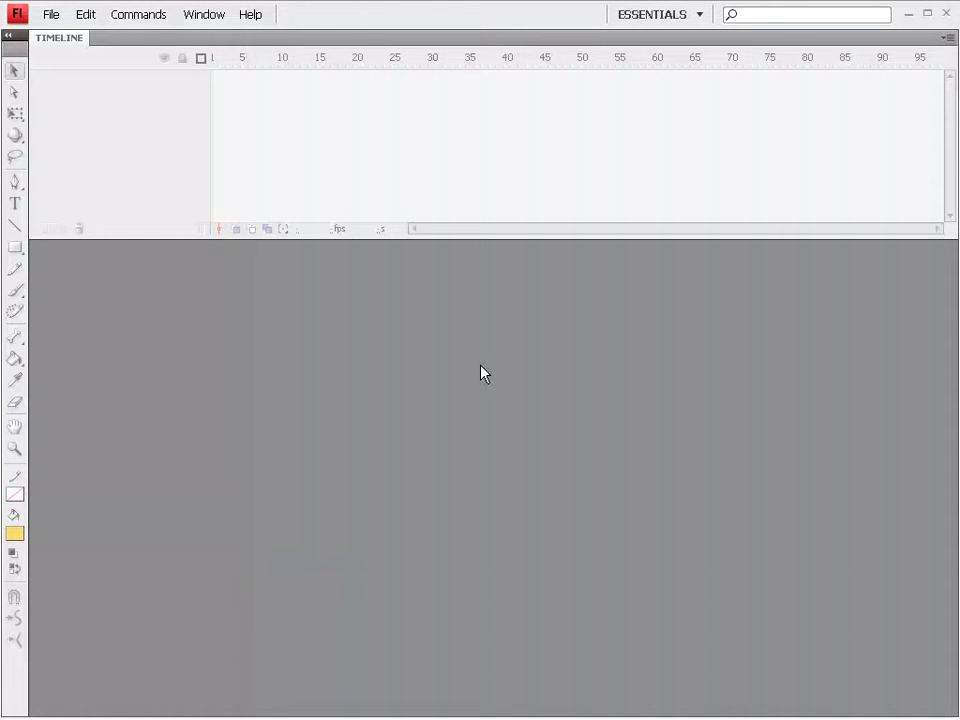
Create a new Flash File (ActionScript 2.0) document
left_click(52, 15)
left_click(62, 32)
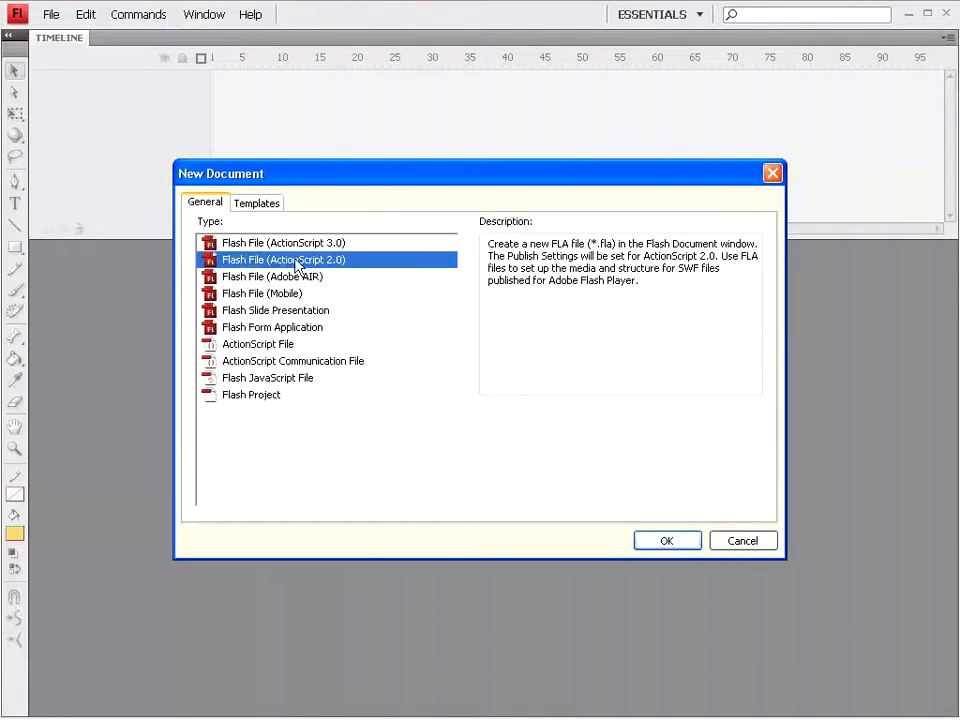
left_click(668, 541)
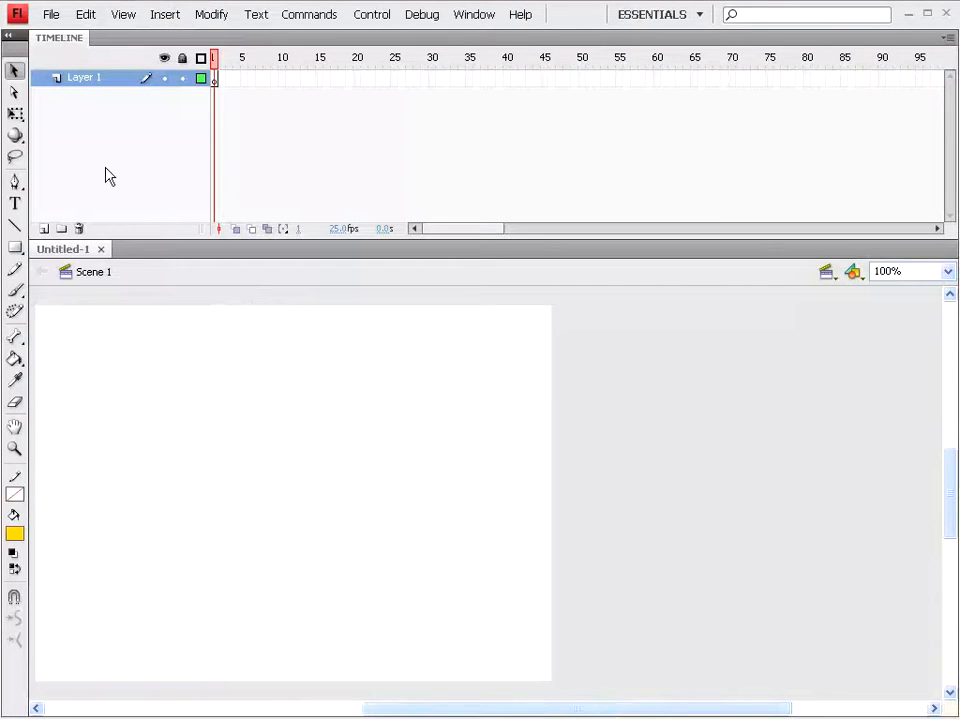
Import the AS, bg1, bg2 and PTDG images from the FORanimasi folder into the library
left_click(52, 16)
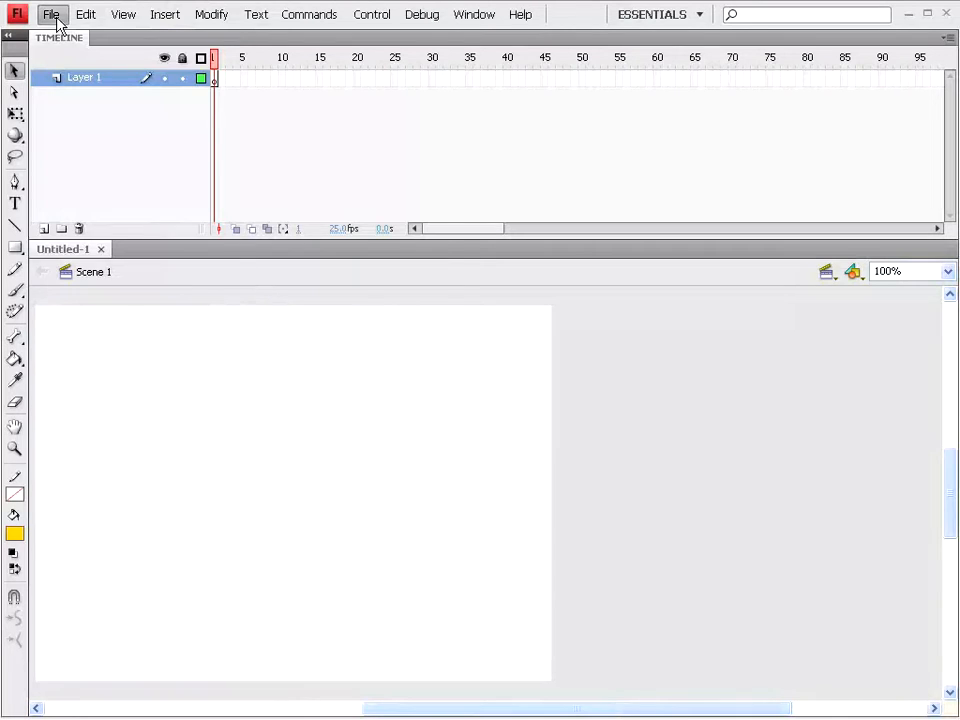
mouse_move(200, 258)
left_click(301, 275)
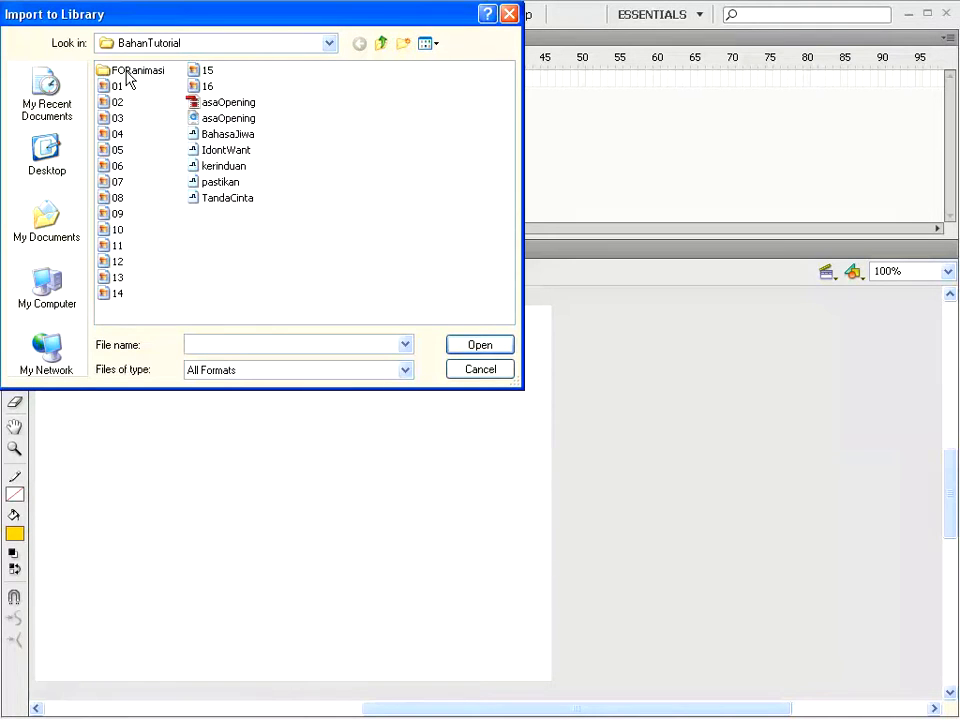
double_click(128, 72)
left_click_drag(150, 70, 102, 135)
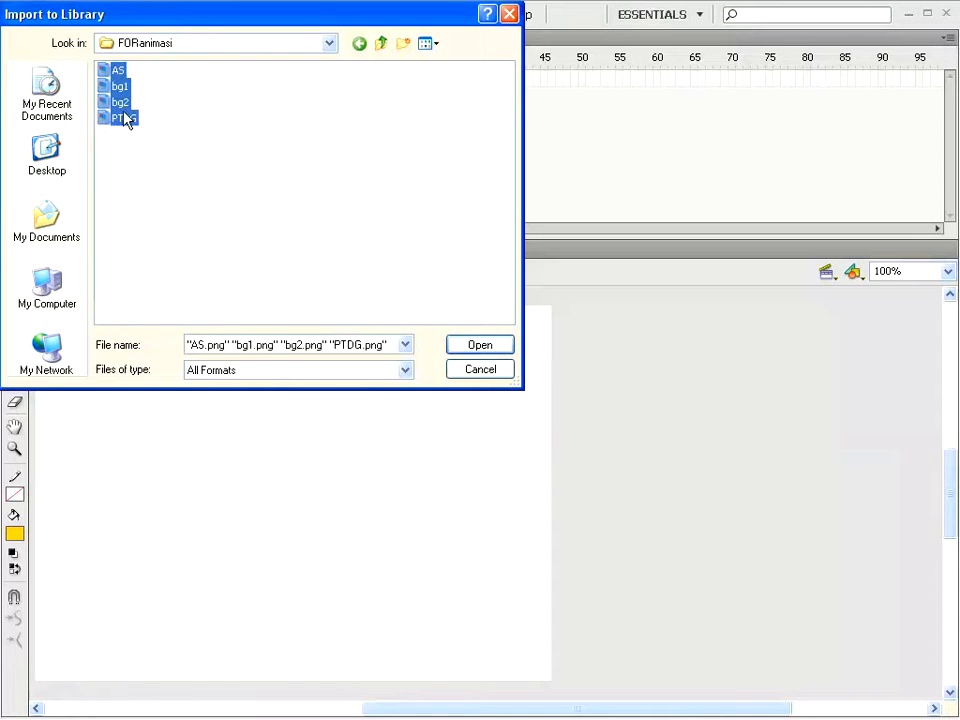
left_click(480, 345)
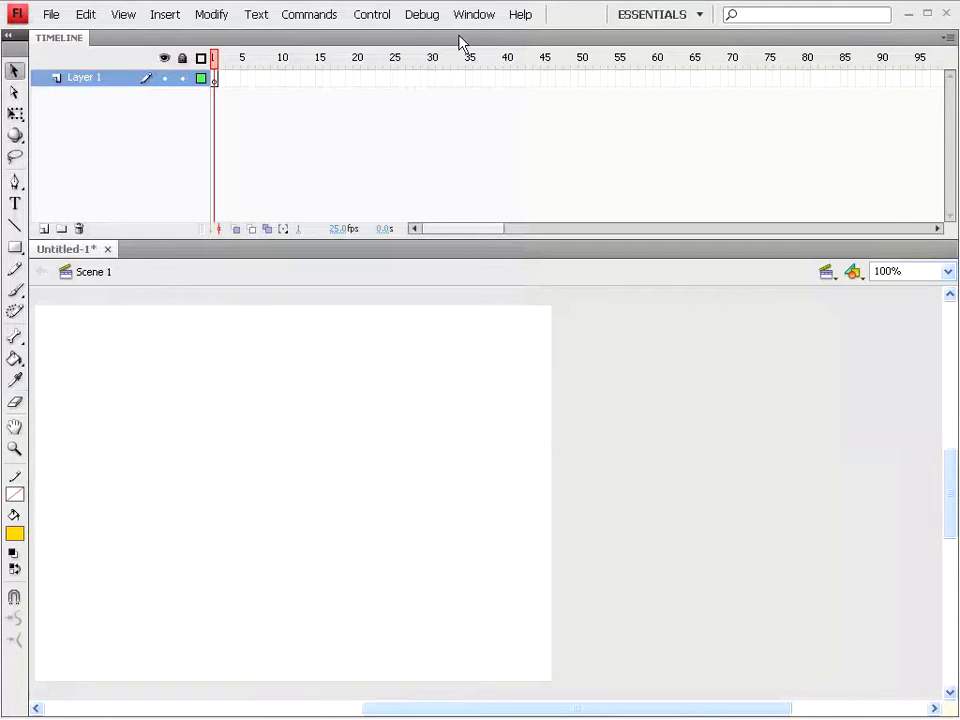
Open the library and preview the imported PNG images and the graphic symbols Symbol 1 to Symbol 4
left_click(474, 16)
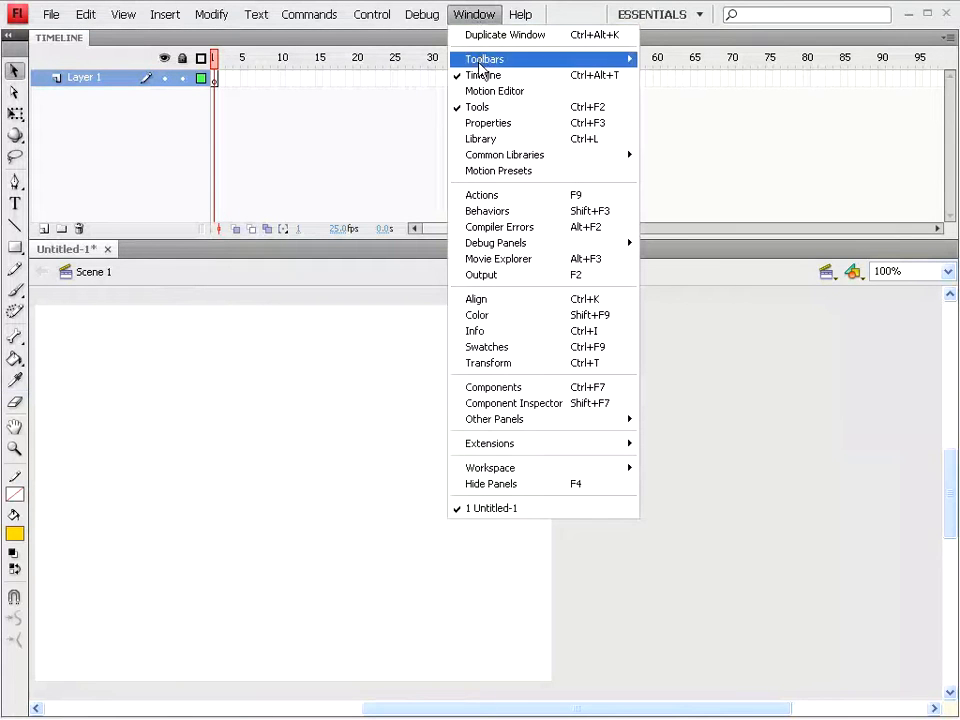
left_click(476, 140)
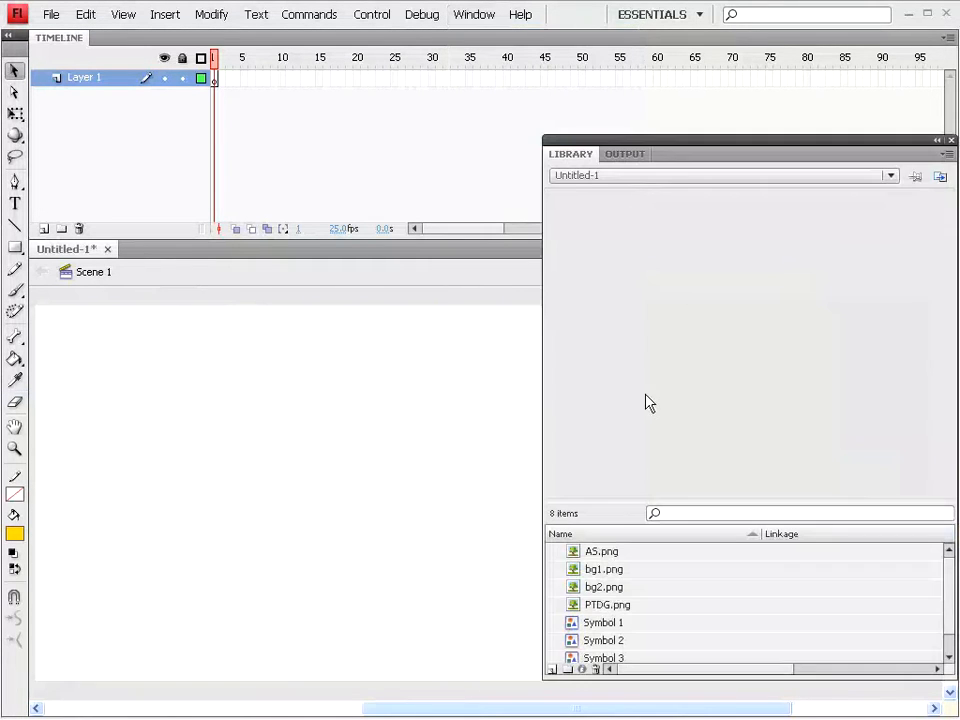
left_click_drag(761, 161, 752, 86)
left_click(593, 480)
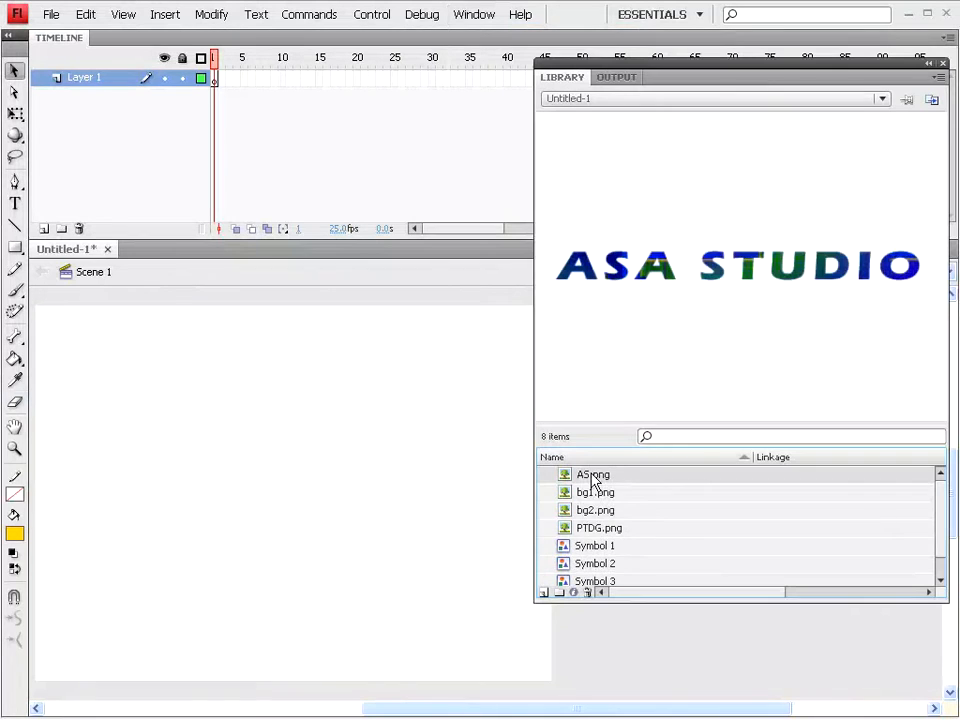
left_click(592, 494)
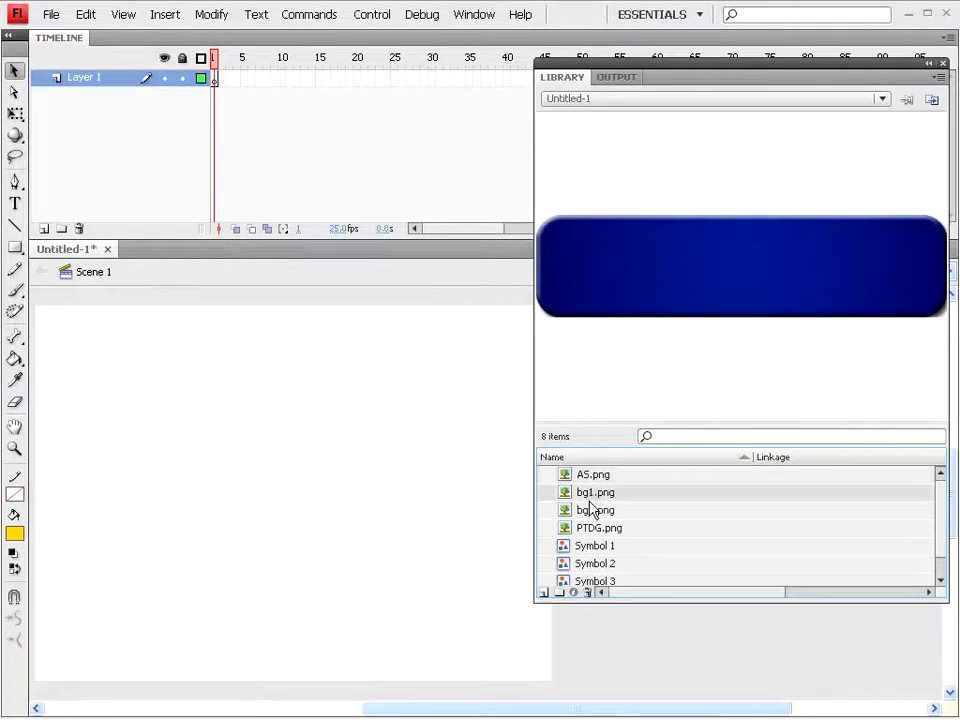
left_click(591, 511)
left_click(590, 528)
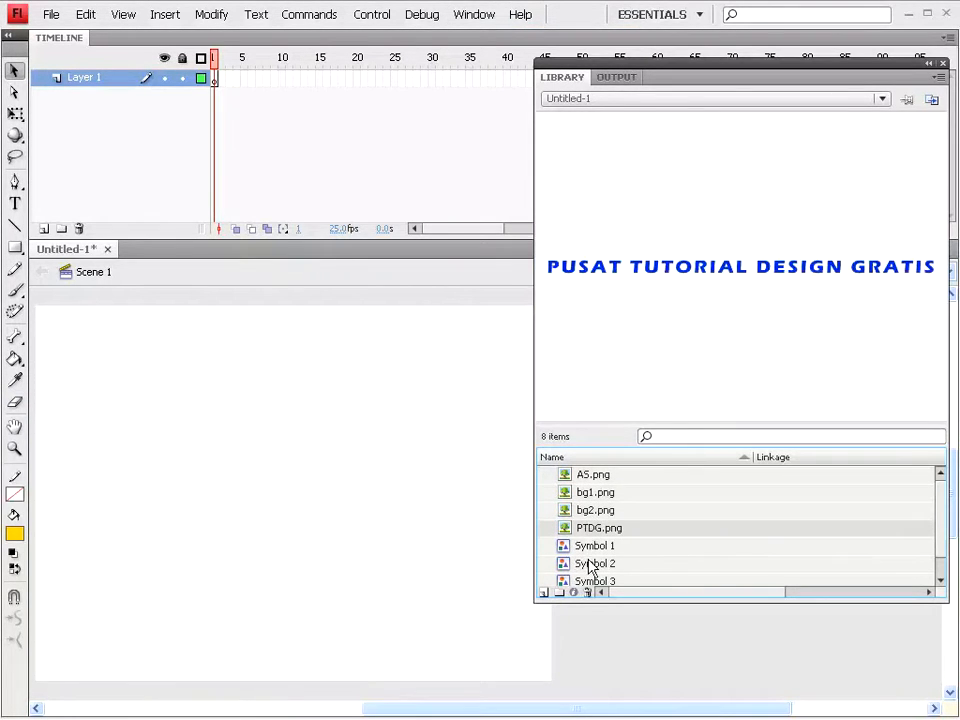
left_click_drag(941, 531, 936, 553)
left_click(582, 526)
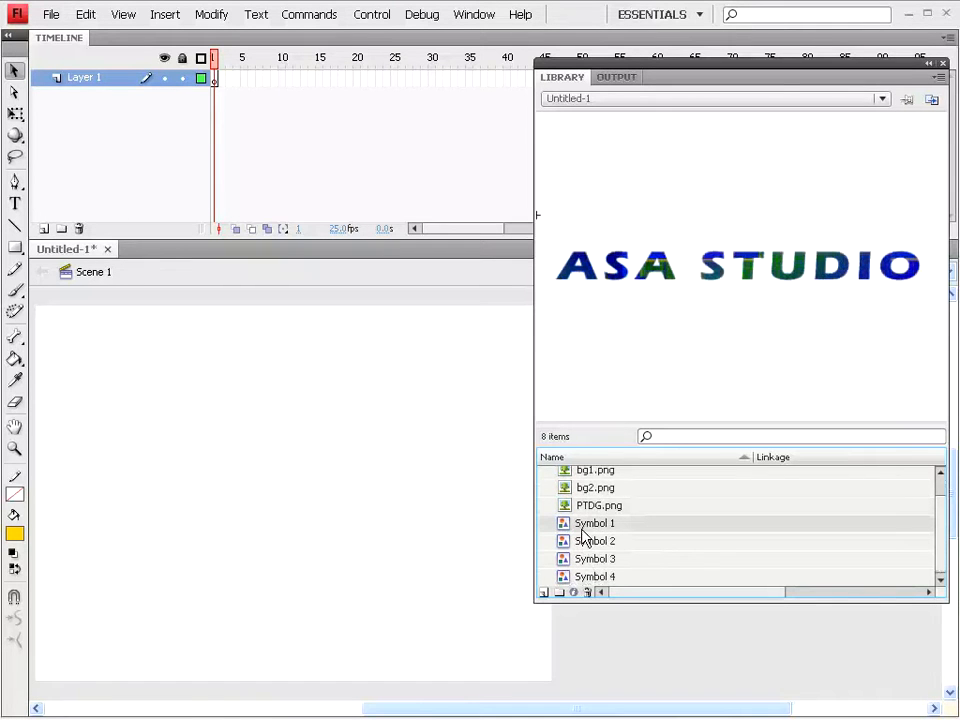
left_click(586, 542)
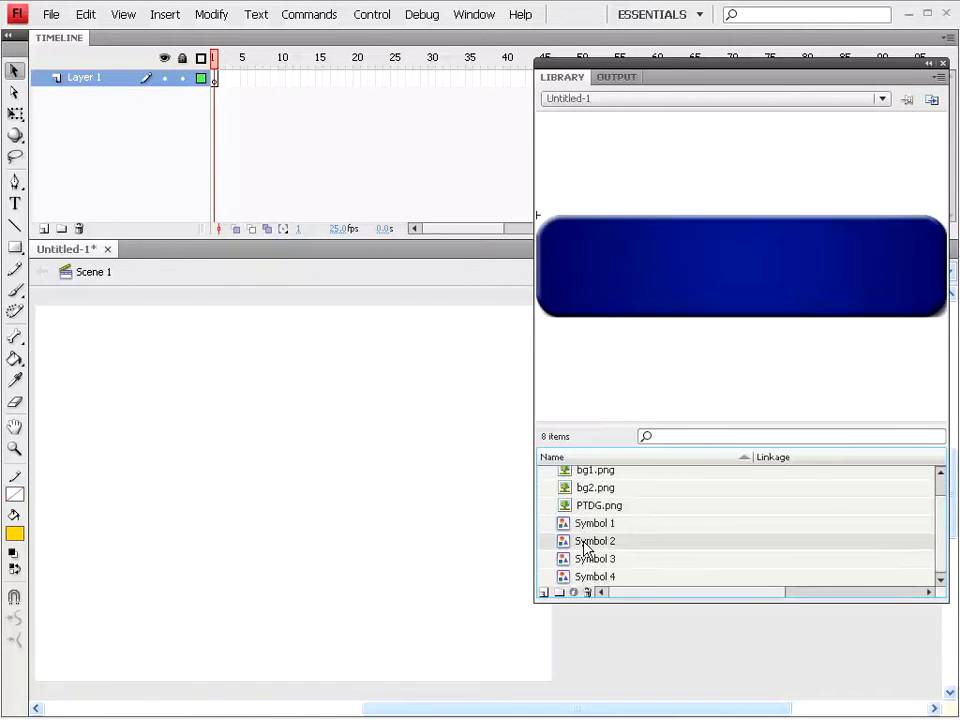
left_click(583, 524)
left_click(585, 543)
left_click(581, 561)
left_click(586, 578)
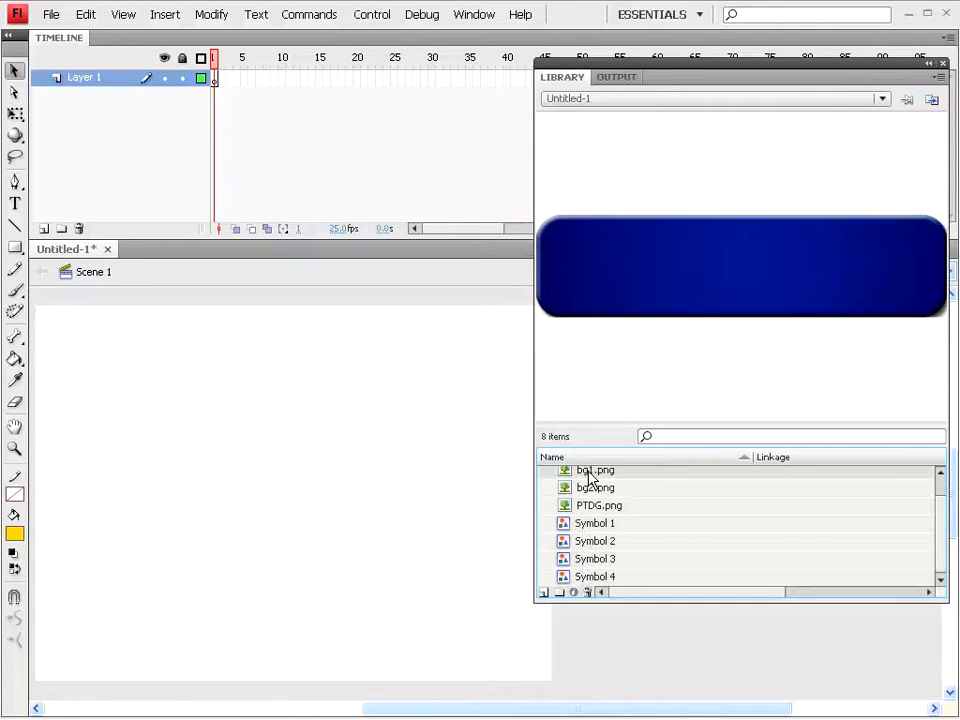
Place Symbol 2 on the stage and align it to the stage's left and top edges
left_click(592, 541)
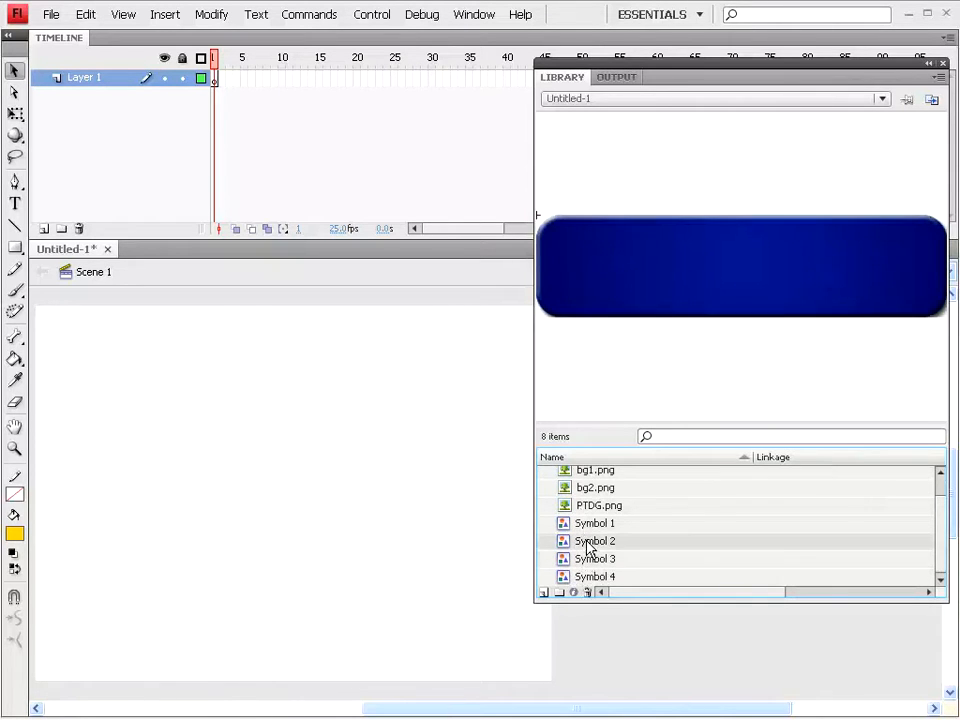
left_click_drag(599, 545, 257, 422)
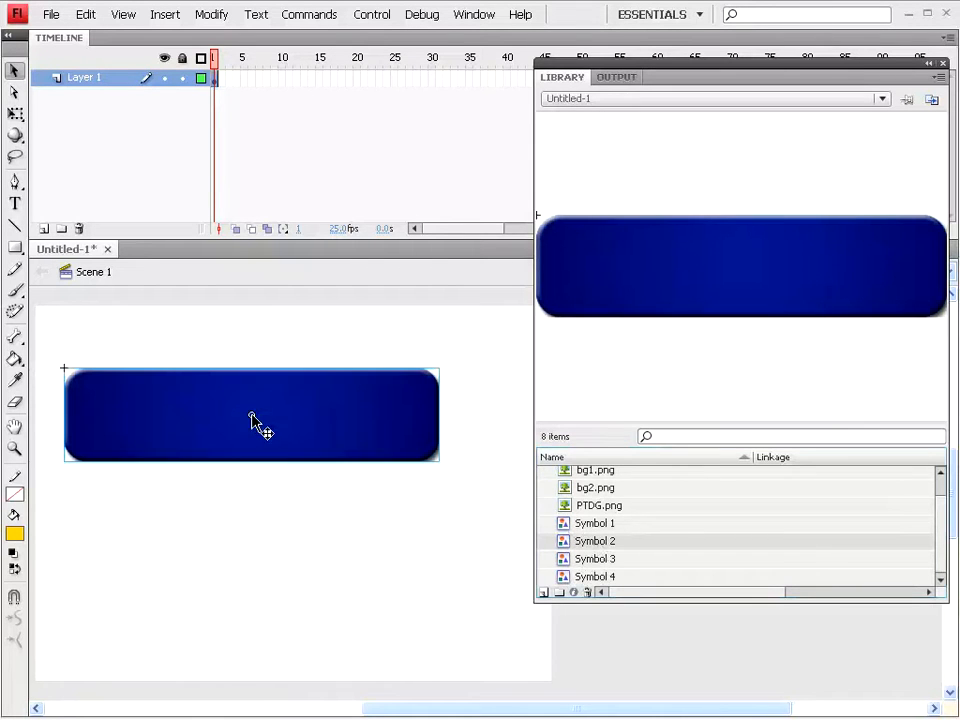
left_click(470, 16)
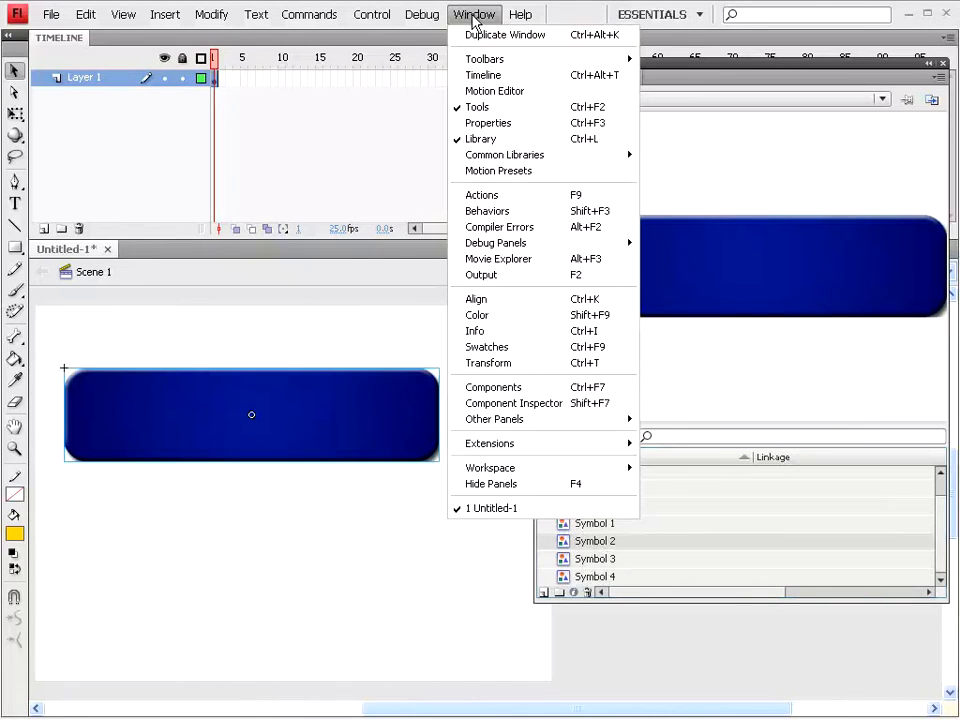
left_click(476, 301)
left_click_drag(50, 1, 431, 108)
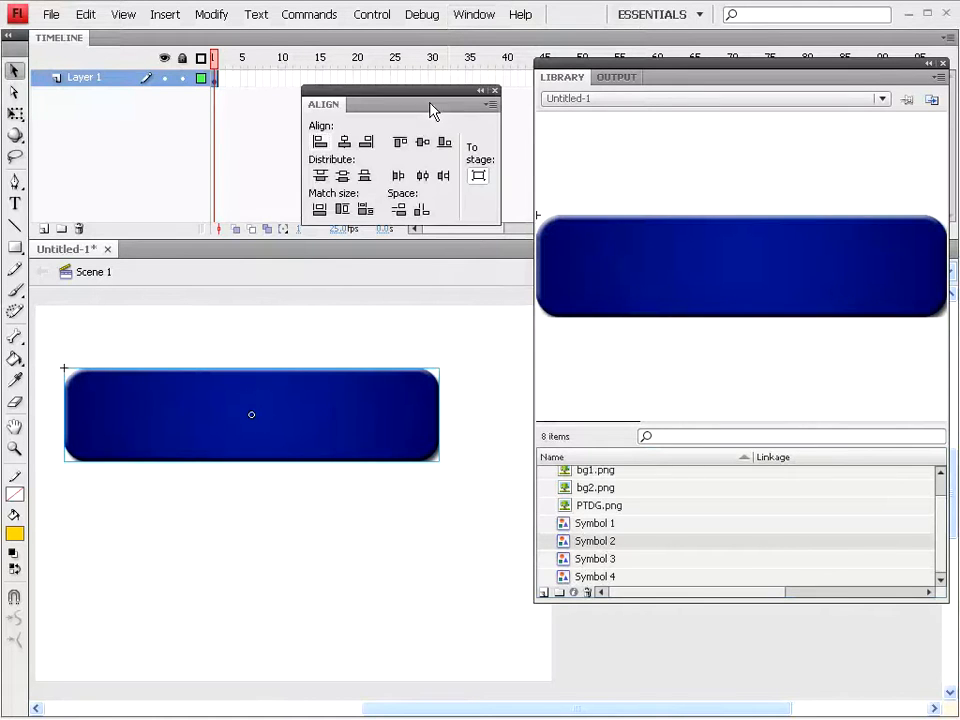
left_click(321, 143)
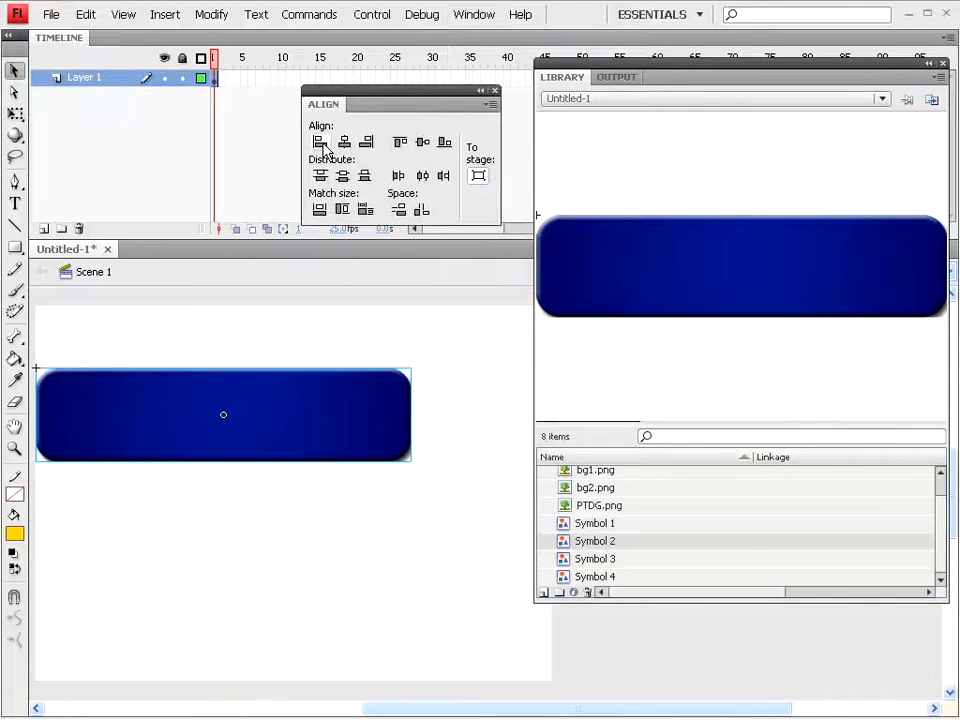
left_click(400, 145)
left_click(494, 90)
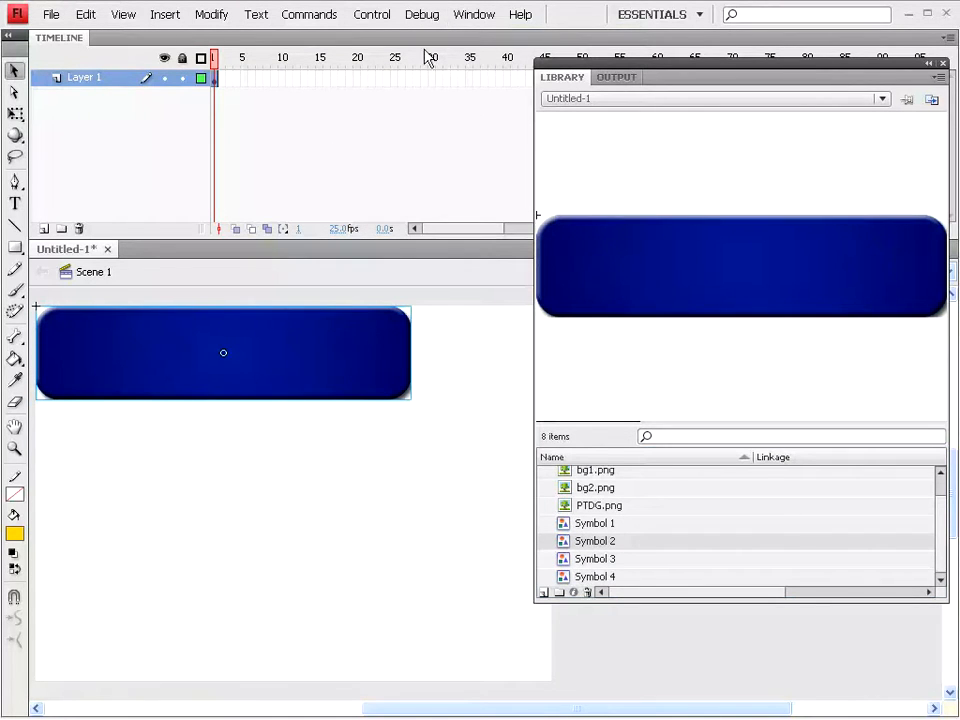
Check the placed Symbol 2 instance's size, and set the document dimensions to 400 by 100 px
left_click(475, 18)
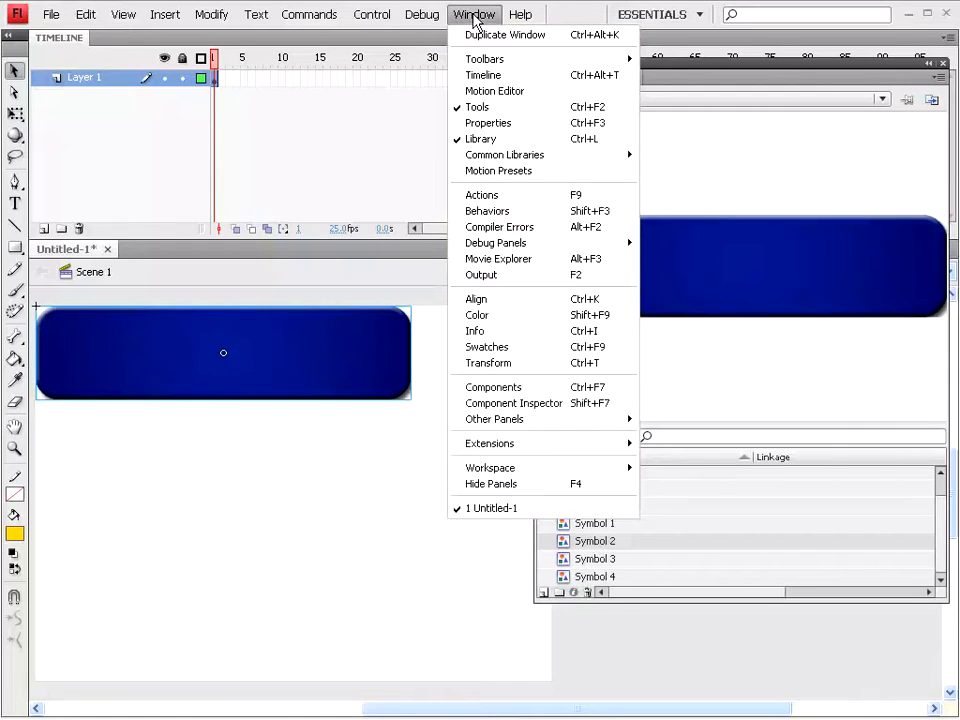
left_click(495, 122)
mouse_move(155, 5)
left_mouse_down()
mouse_move(416, 96)
mouse_move(426, 115)
left_mouse_up()
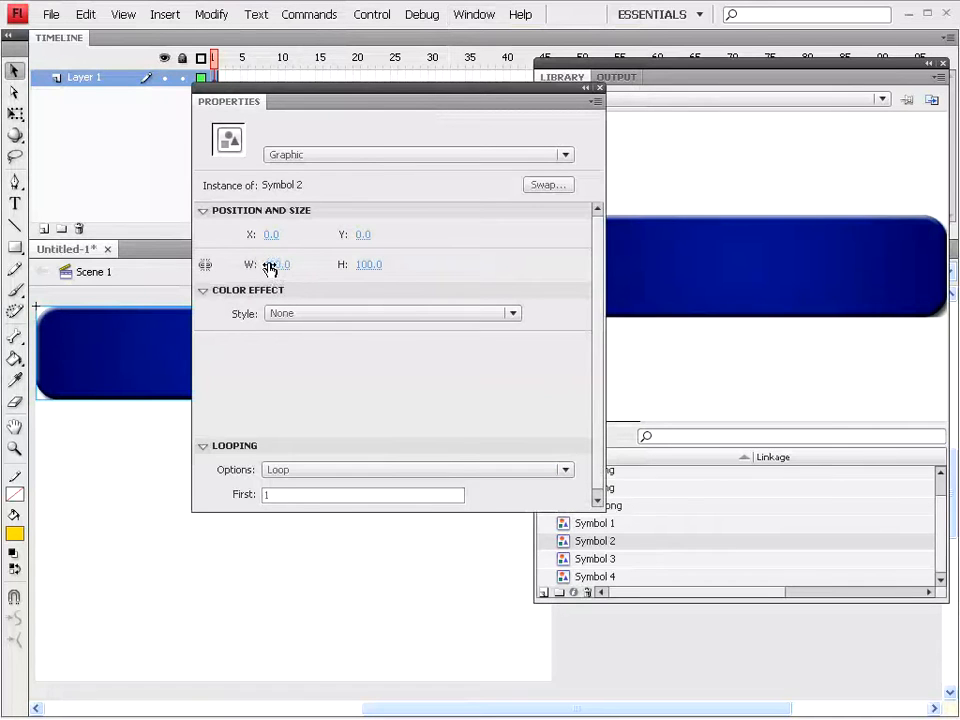
left_click(600, 90)
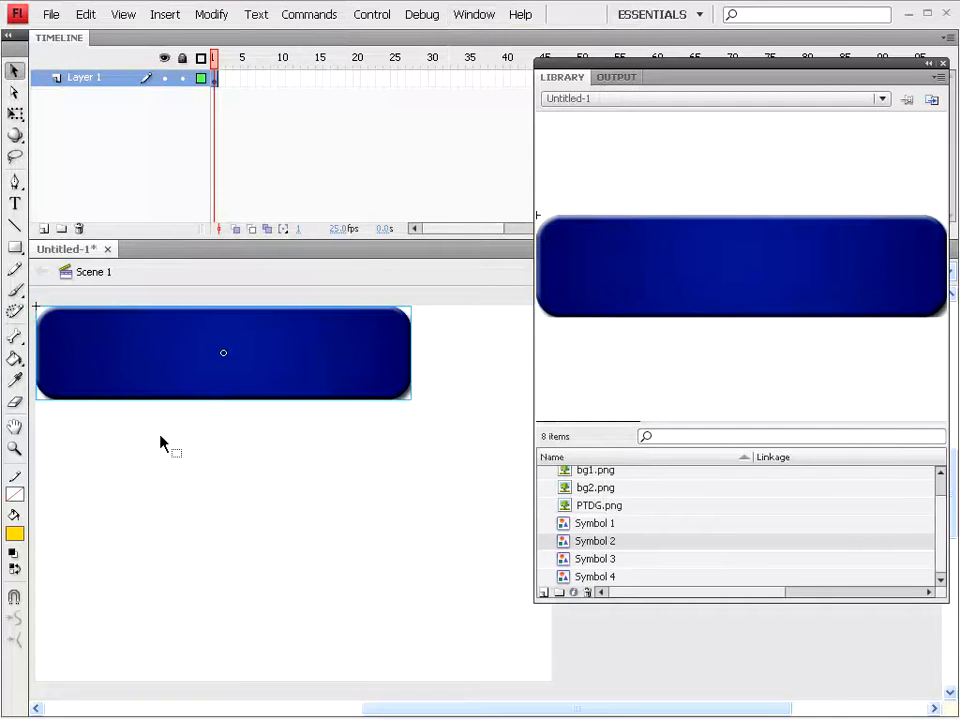
left_click(222, 447)
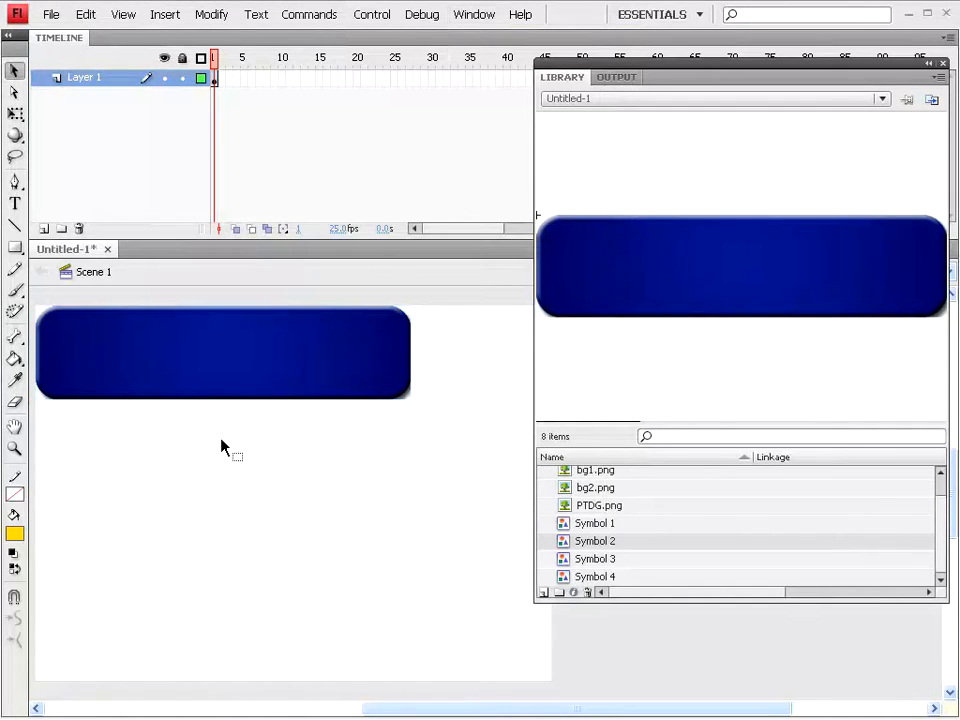
left_click(475, 22)
left_click(477, 124)
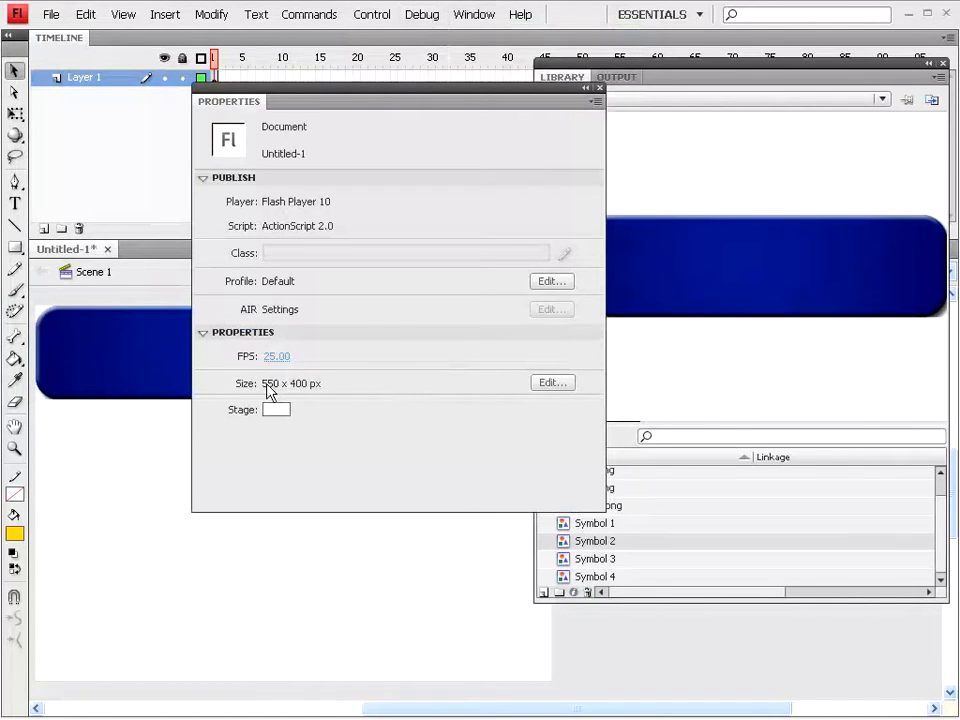
left_click(547, 386)
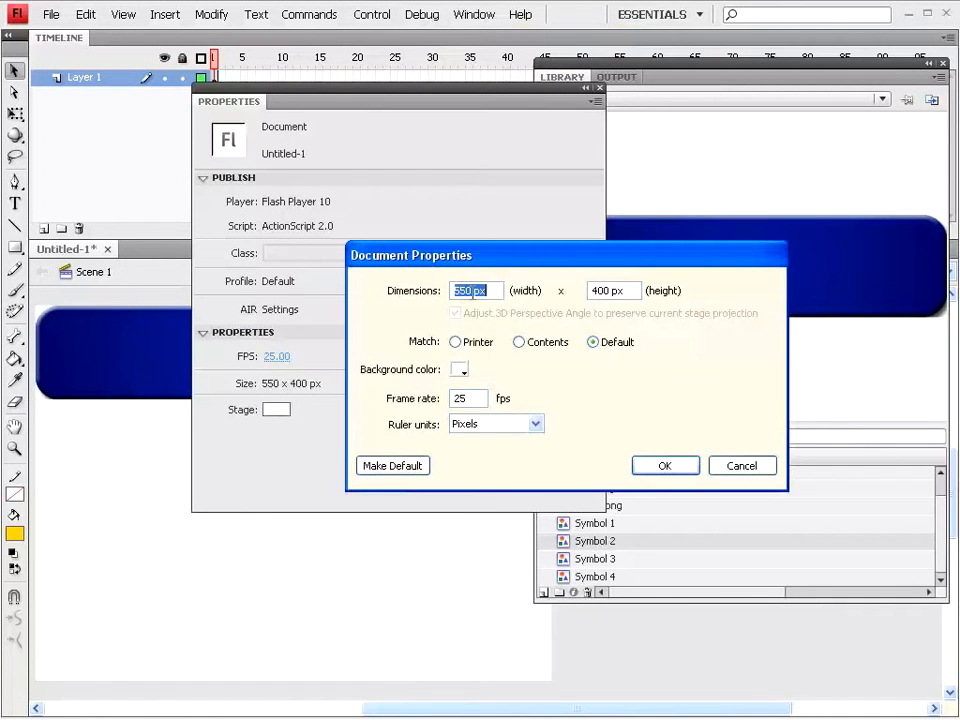
type("40")
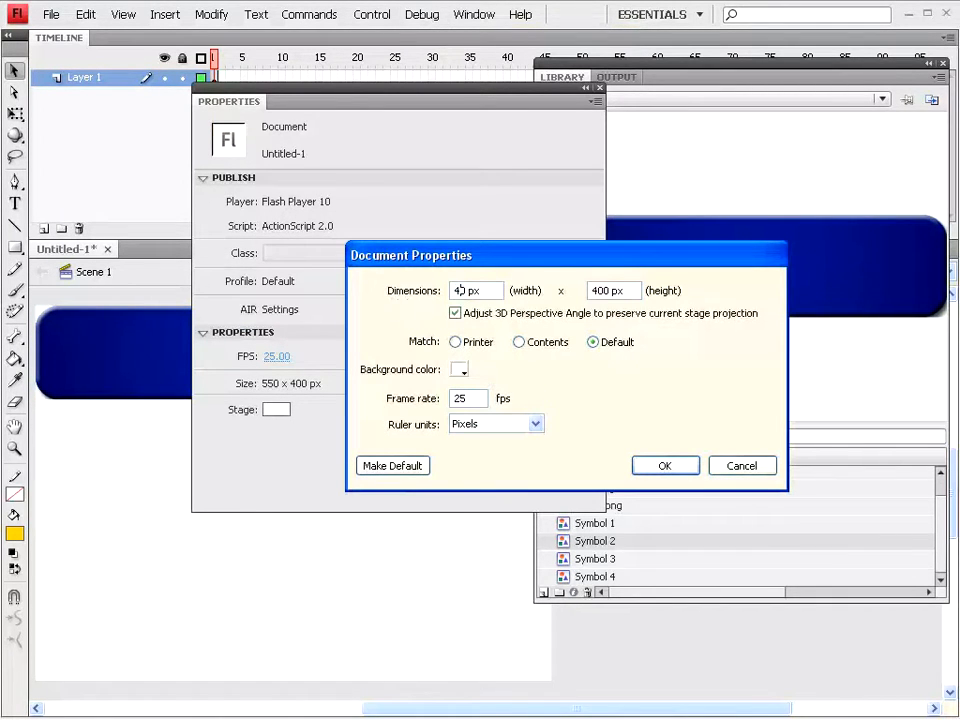
type("0")
left_click_drag(599, 290, 517, 312)
type("1")
left_click(665, 466)
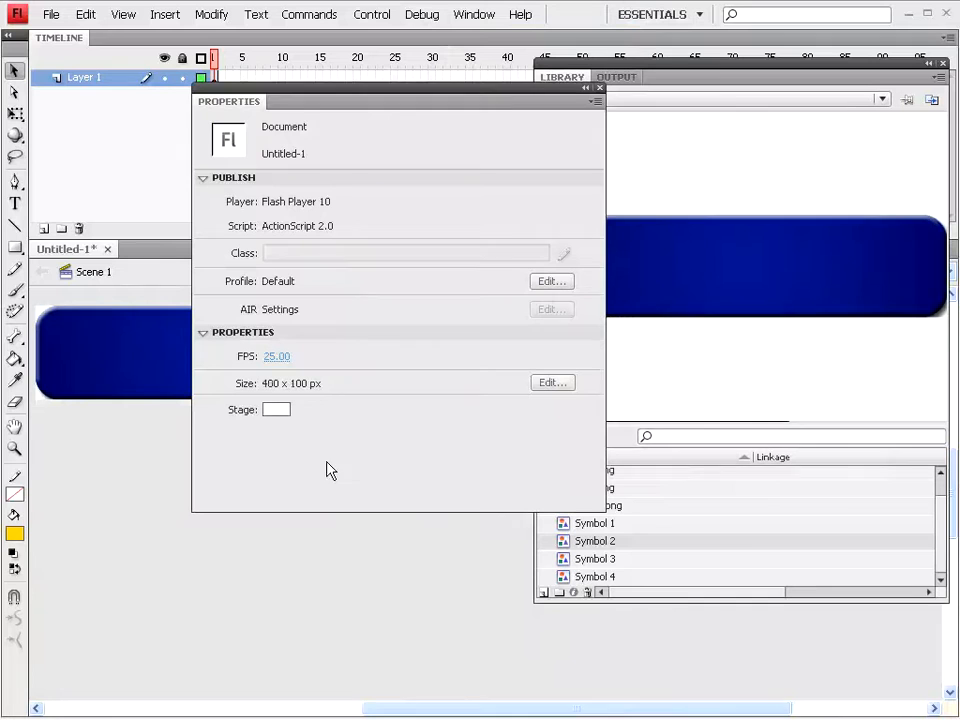
left_click(601, 89)
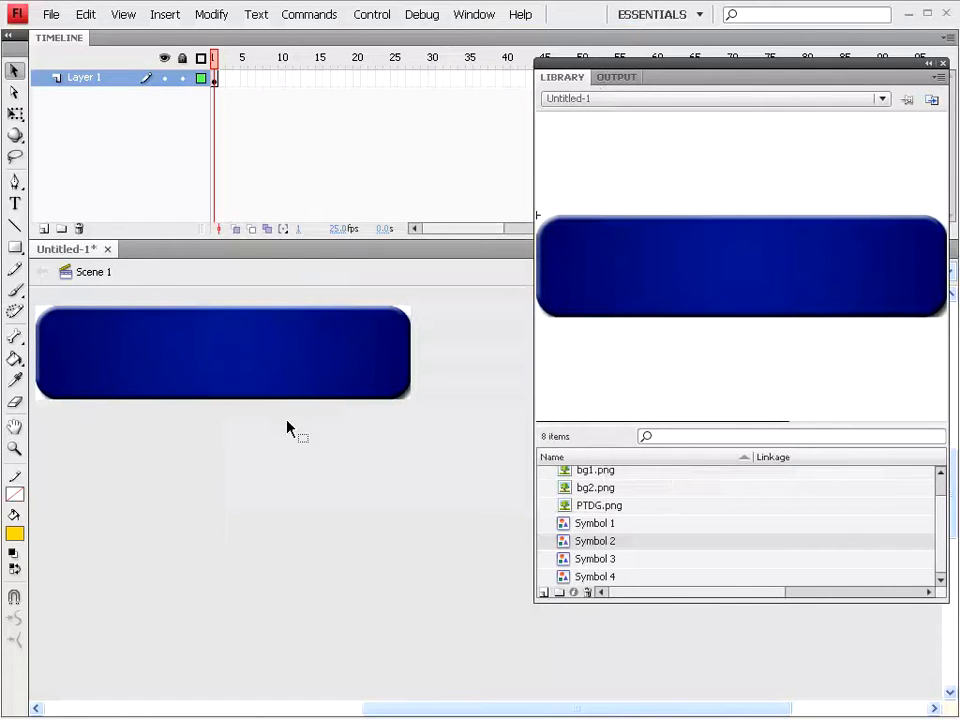
Convert the blue Symbol 2 instance on the stage to a Button symbol named ASAbutton
left_click(220, 367)
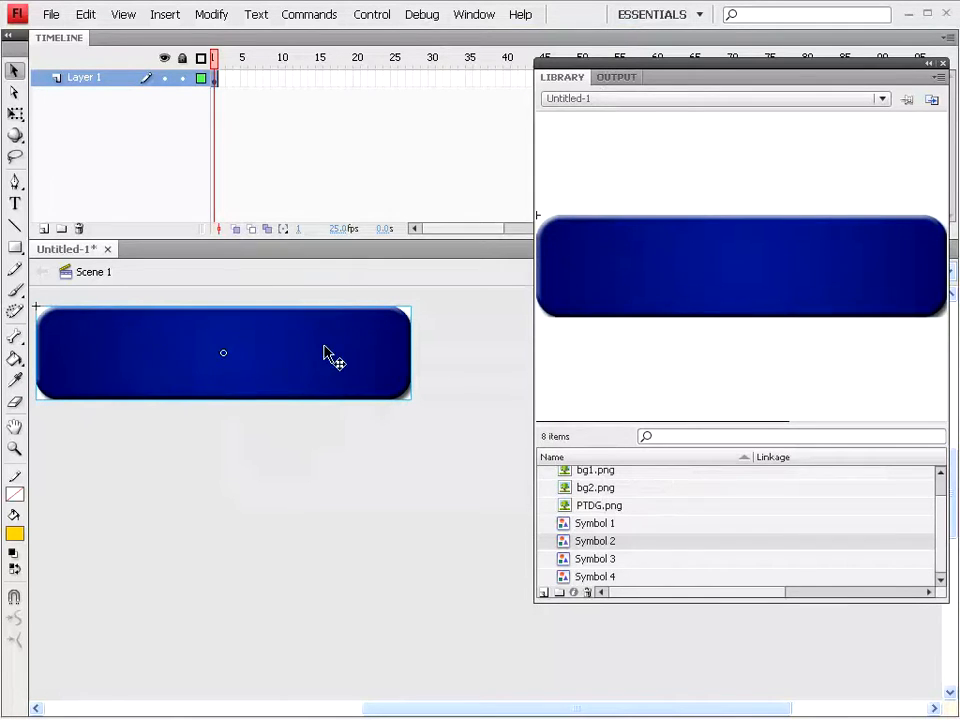
left_click(212, 15)
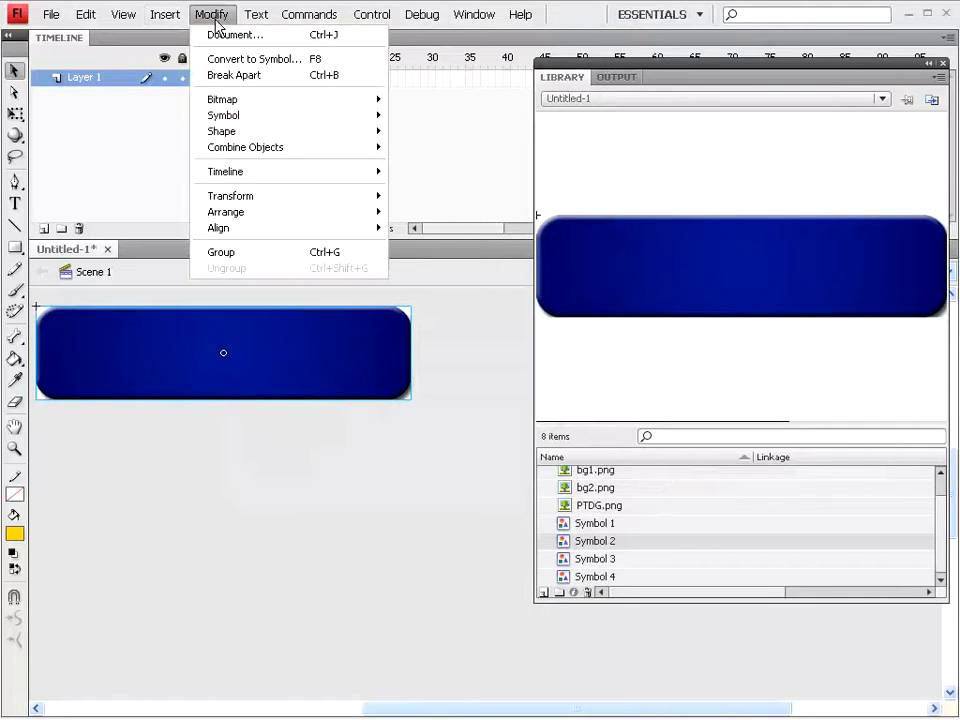
left_click(217, 62)
left_click_drag(588, 127, 506, 114)
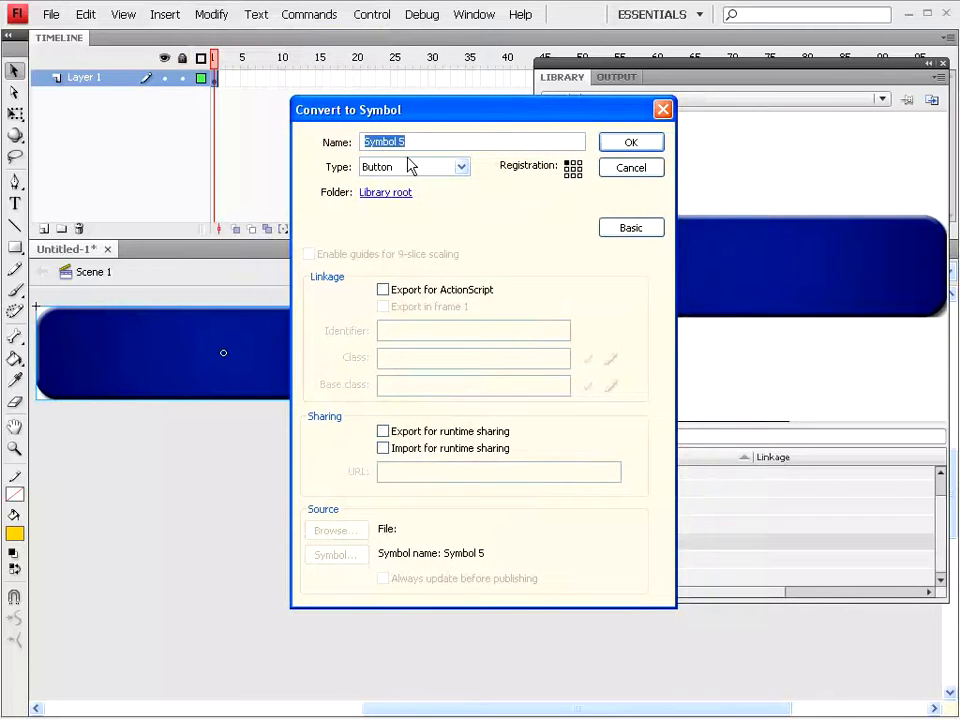
type("button")
key("Home")
type("ASA")
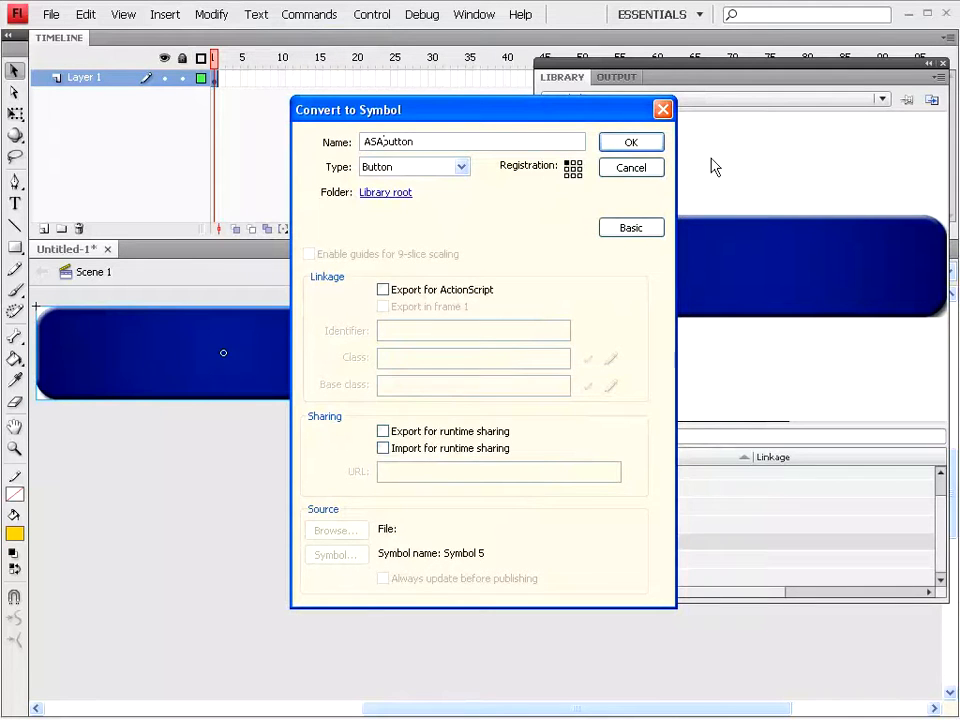
left_click(645, 146)
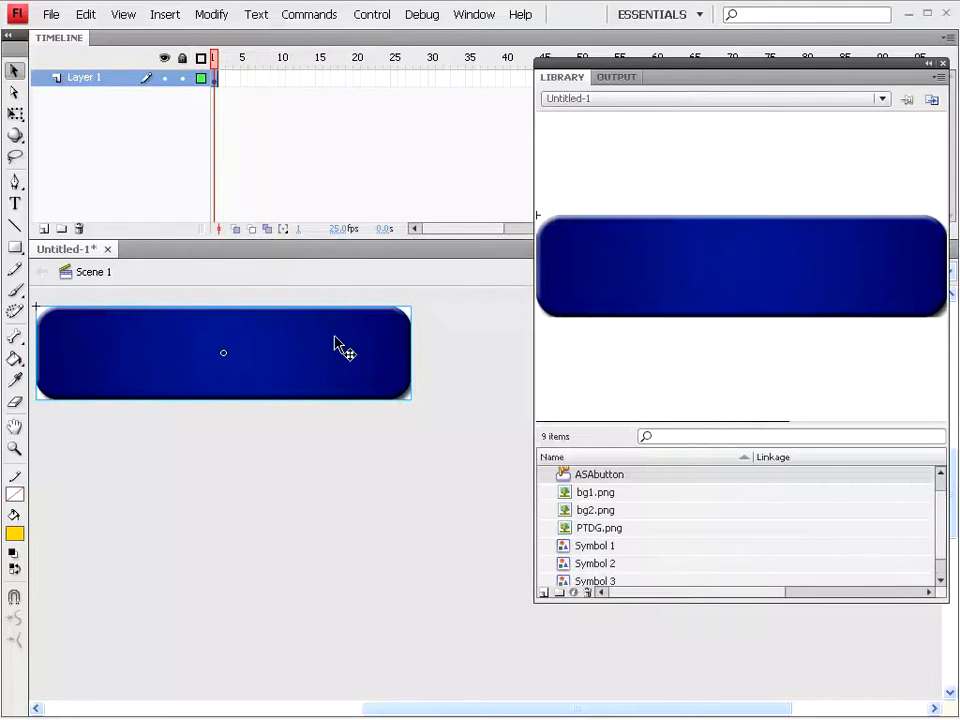
Open ASAbutton for editing and insert a keyframe in its Over state
double_click(145, 364)
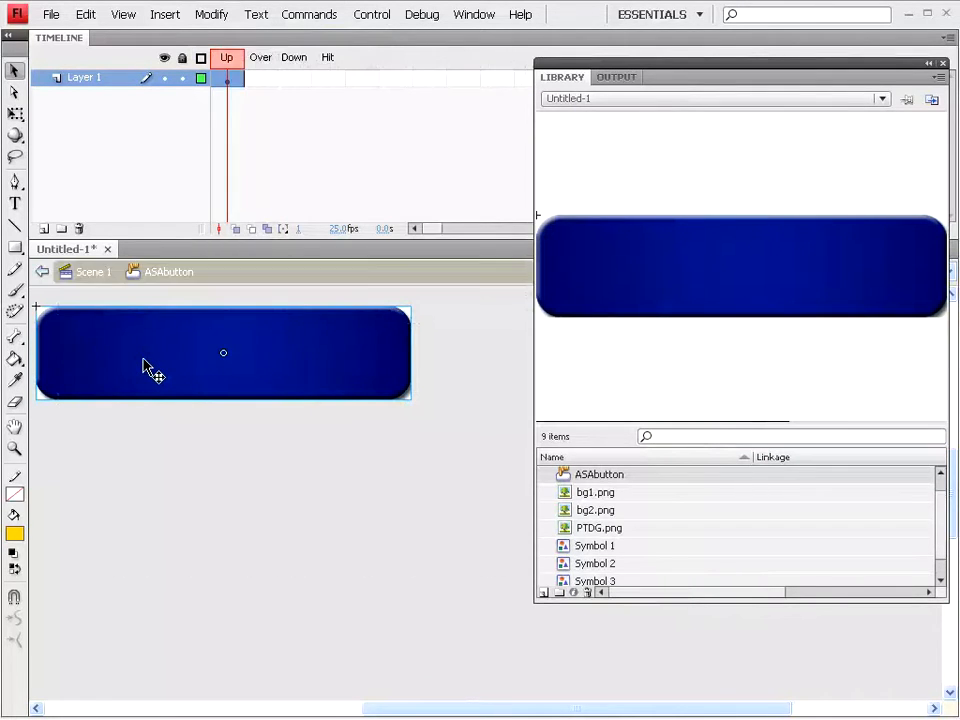
left_click(229, 64)
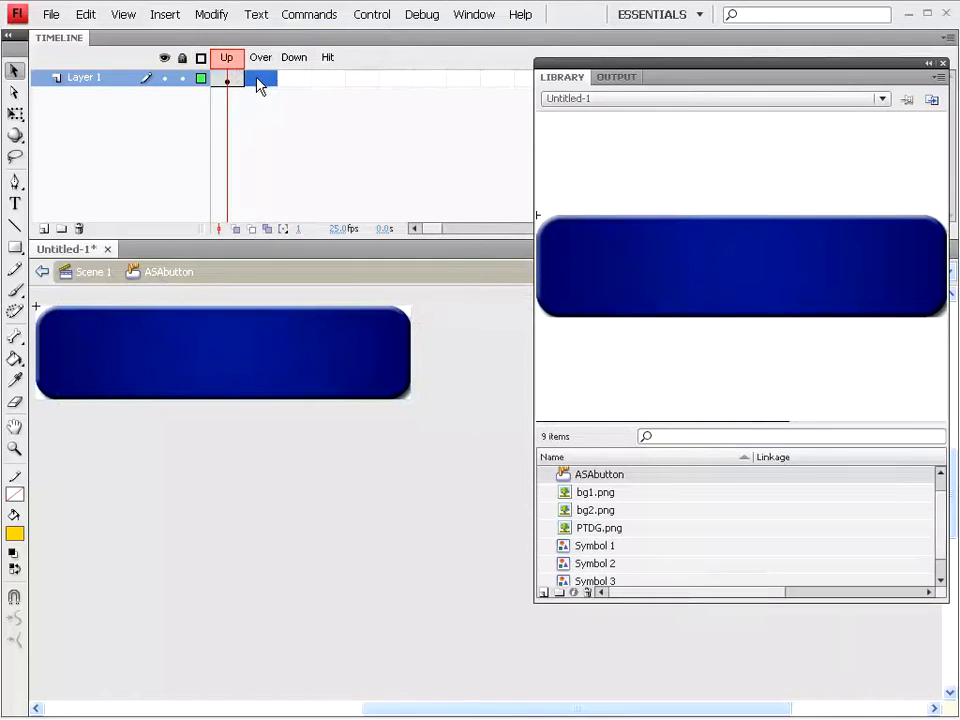
right_click(257, 79)
left_click(305, 185)
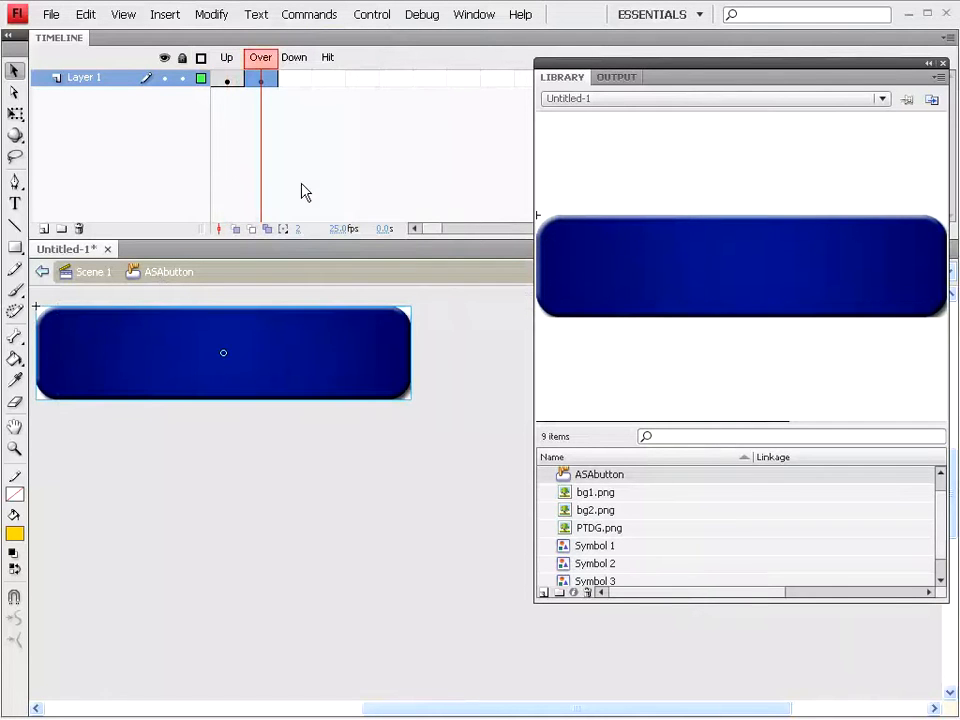
Replace the blue graphic in the button's Over state with Symbol 3 from the library
left_click(276, 452)
left_click(276, 364)
key("Delete")
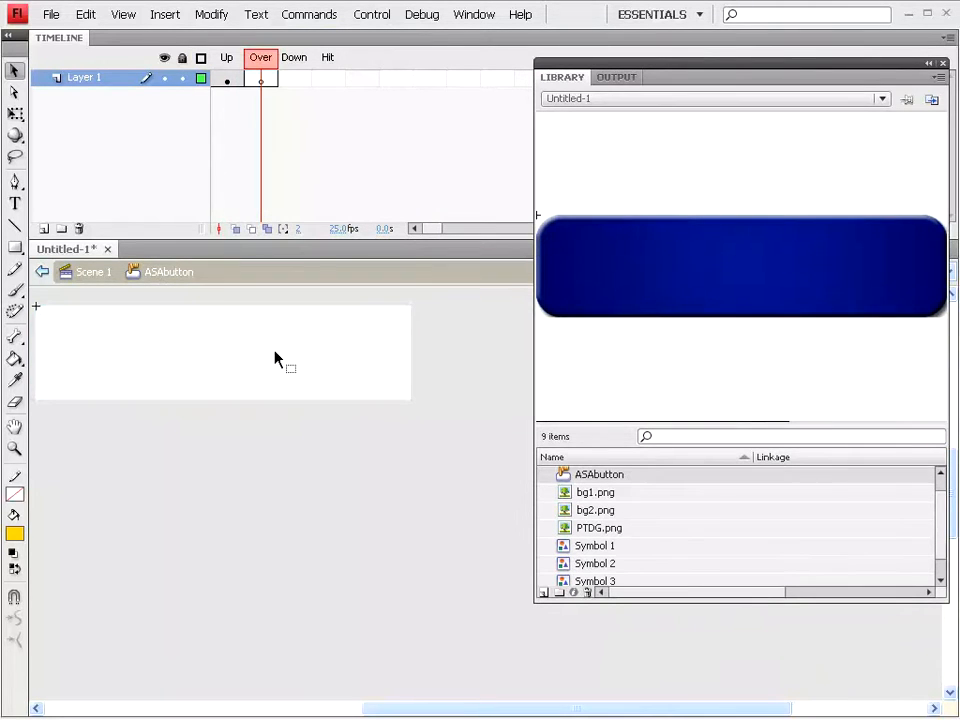
left_click(593, 582)
left_click_drag(593, 585, 227, 369)
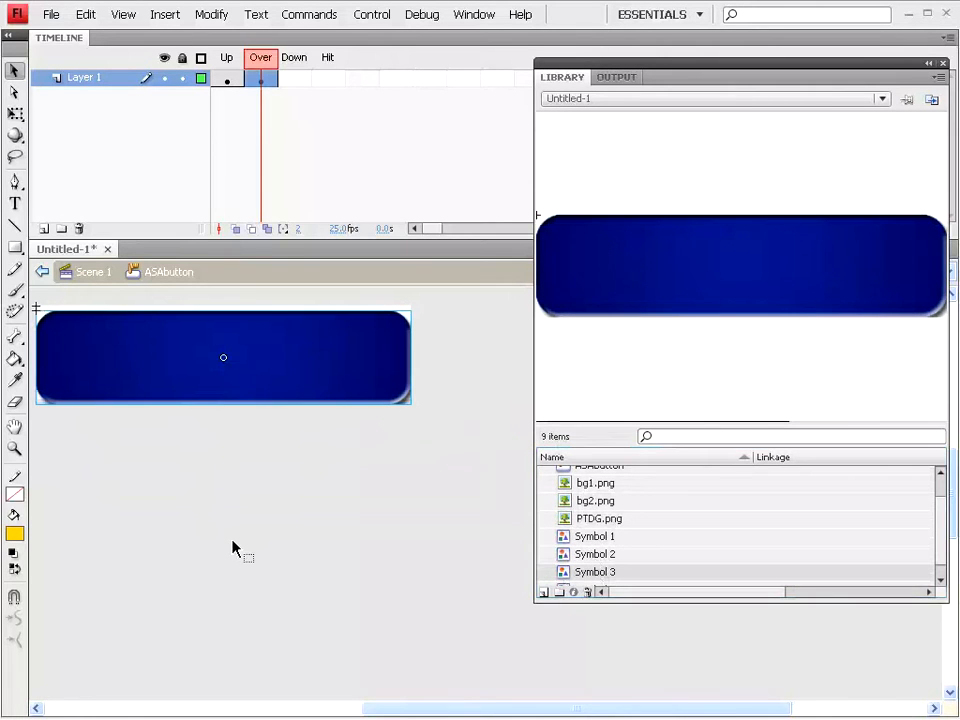
Align the Symbol 3 instance in the Over state to the stage's top edge
left_click(475, 15)
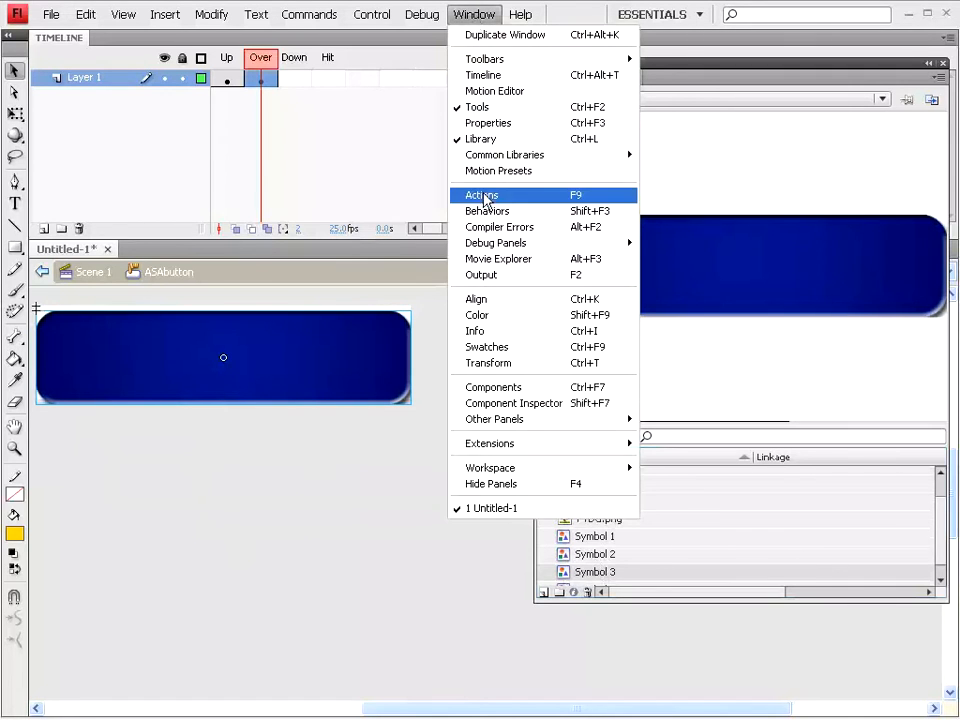
left_click(474, 300)
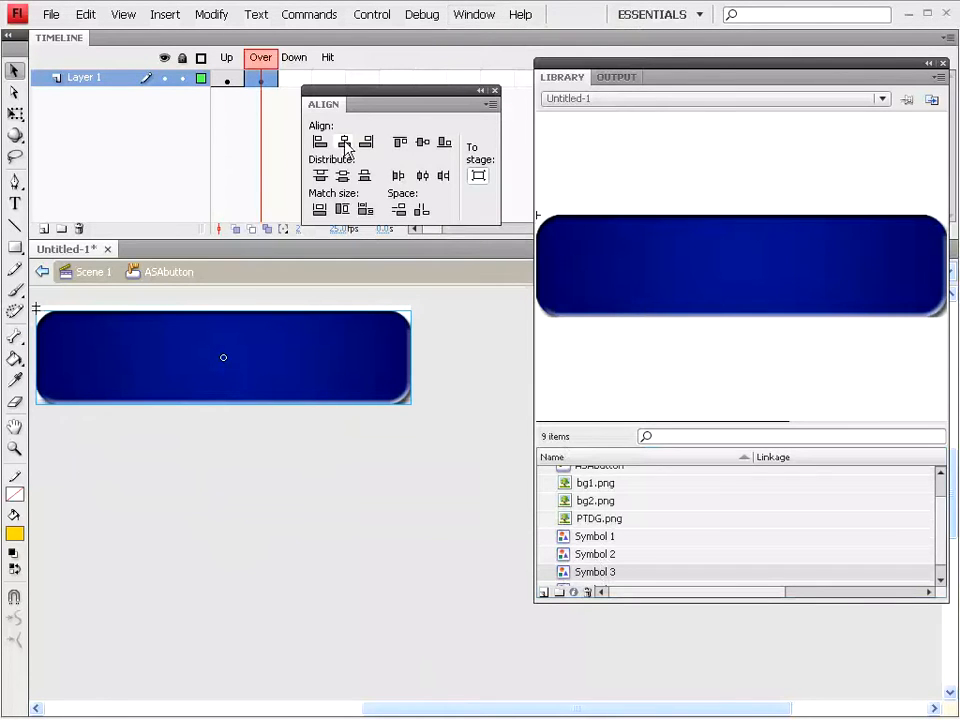
left_click(401, 144)
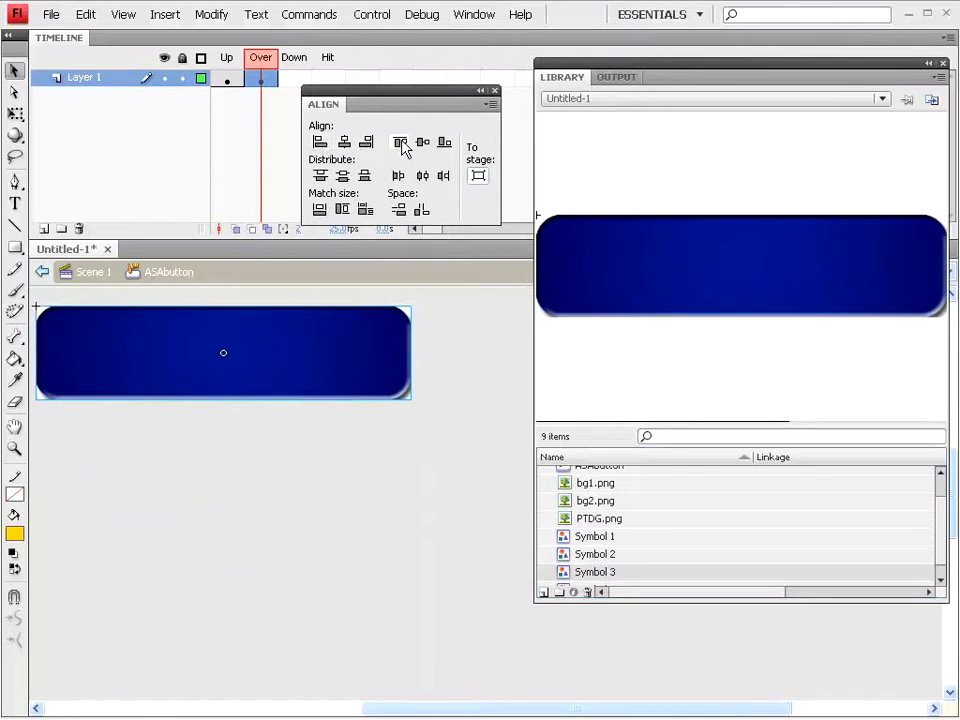
left_click(494, 91)
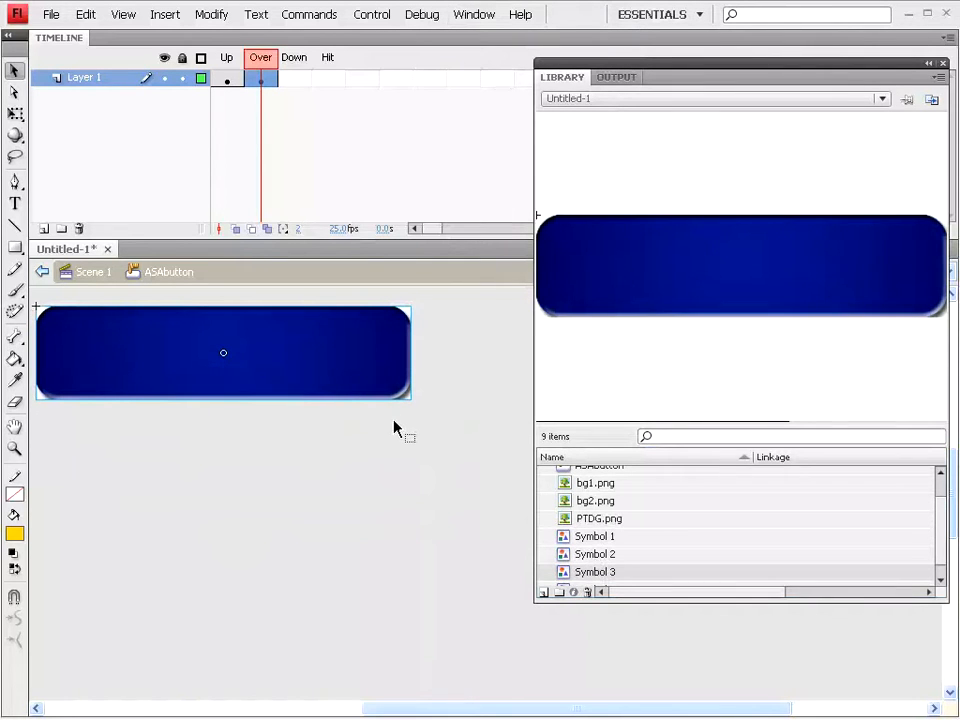
Test the movie to check the button's Over state, and close the preview
left_click(372, 14)
left_click(399, 131)
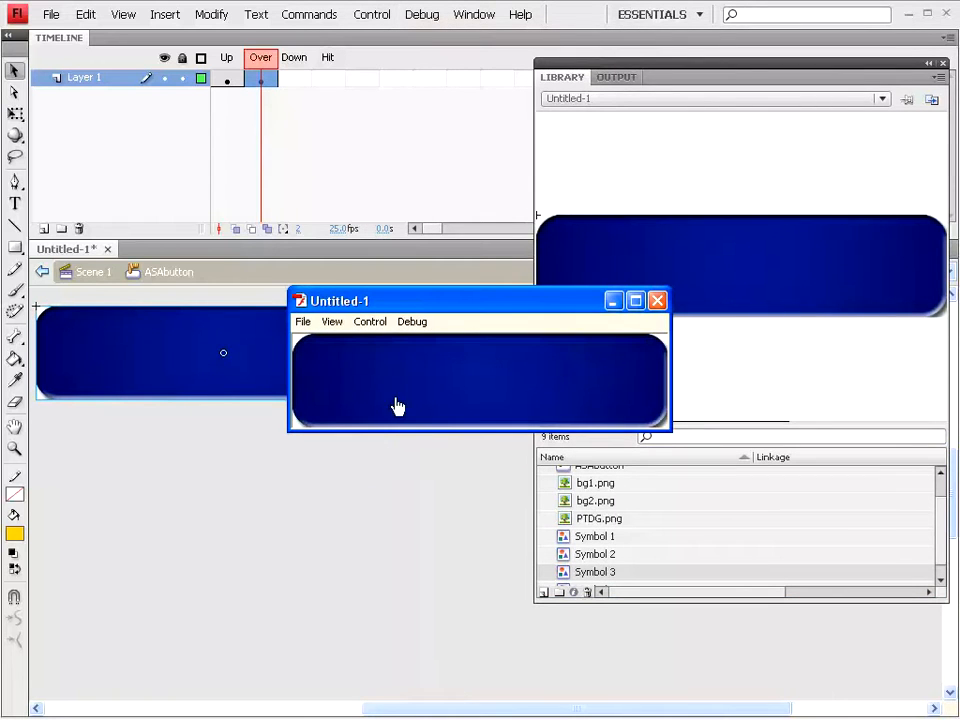
left_click(659, 301)
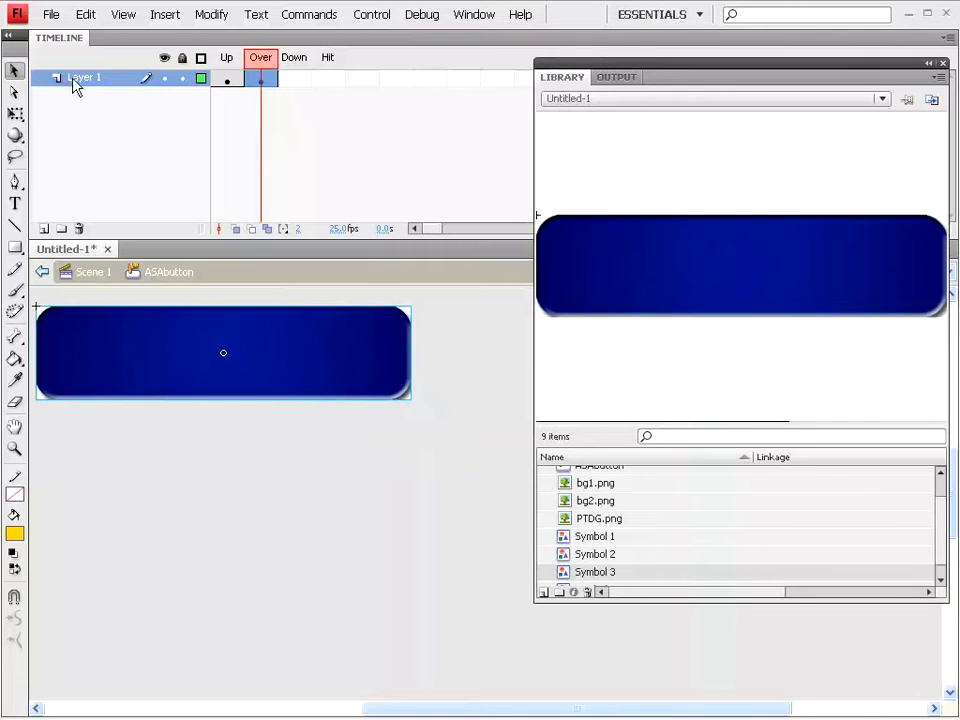
Add a new layer inside ASAbutton, rename Layer 1 as BG and name the new layer Text1
left_click(43, 228)
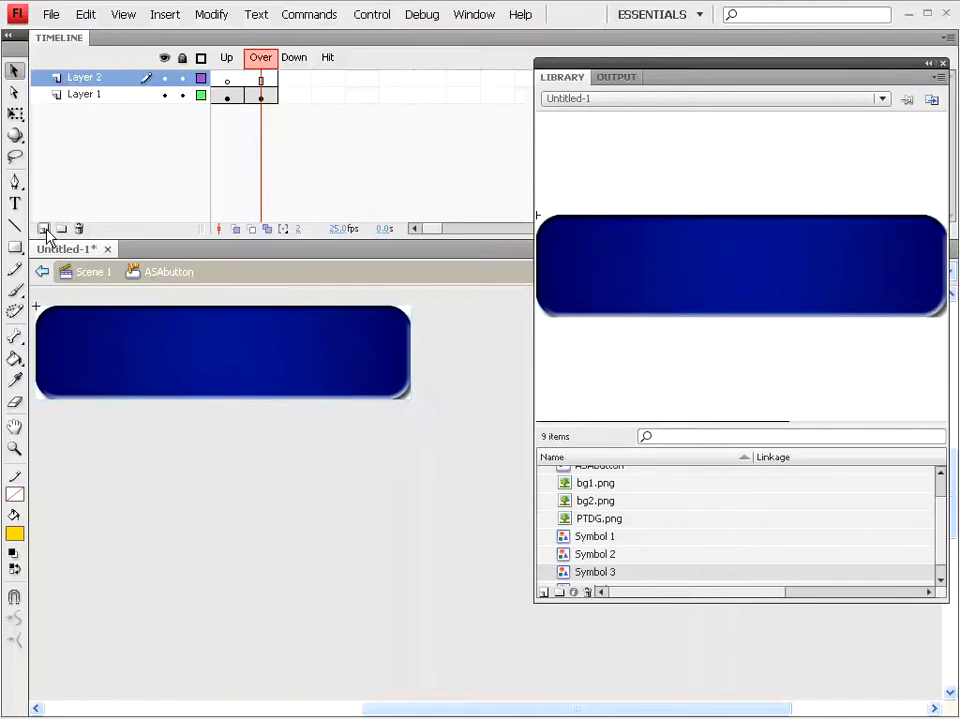
left_click(86, 96)
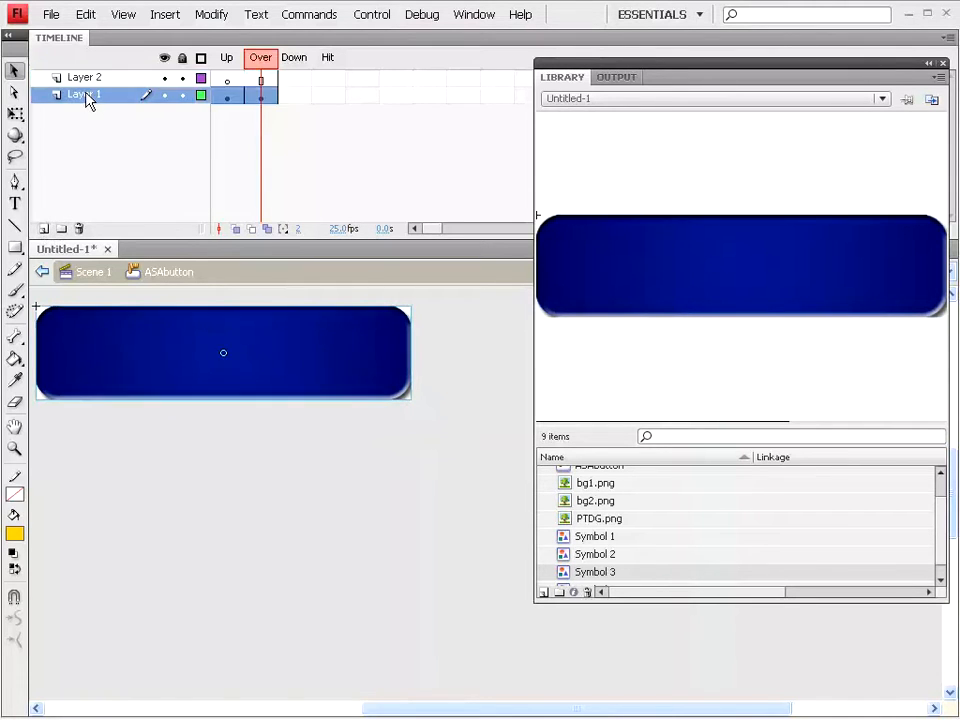
double_click(90, 94)
type("BG")
left_click(115, 136)
double_click(91, 79)
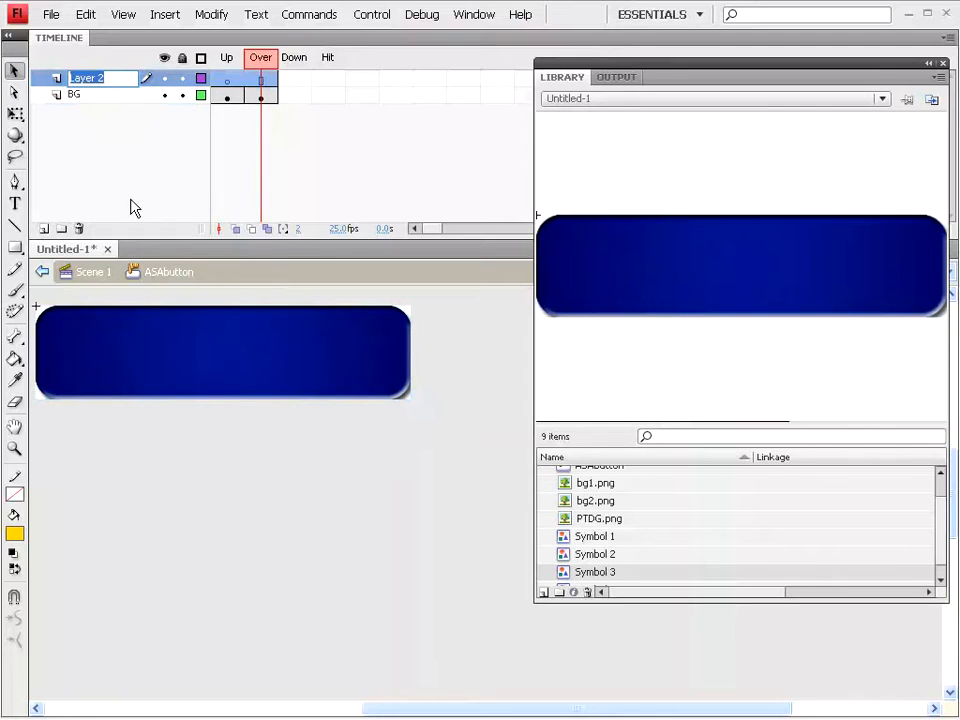
type("Text1")
key("Return")
Remove the Over frame from the Text1 layer
left_click(226, 96)
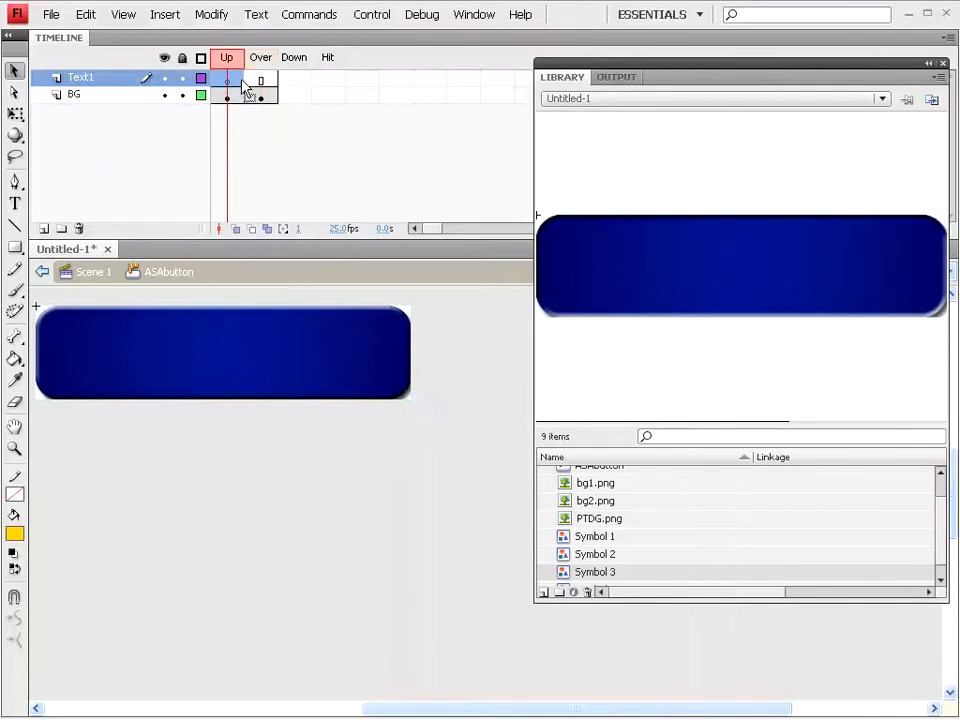
left_click(257, 80)
right_click(257, 80)
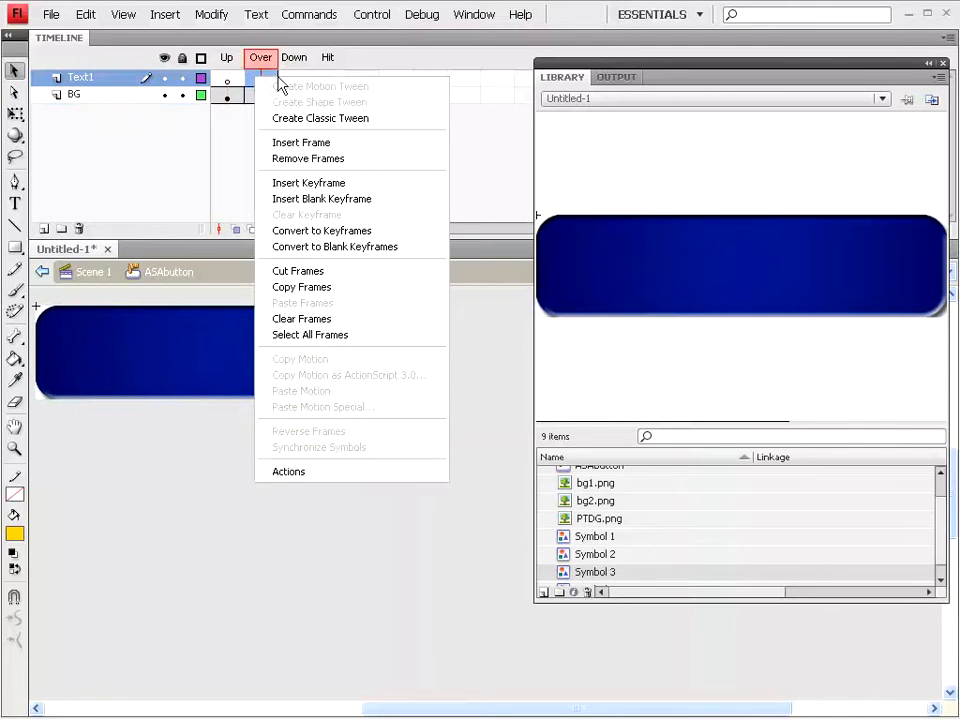
left_click(301, 159)
Place Symbol 1 in the Up frame of Text1 and align it to the stage's left and top edges
left_click(229, 80)
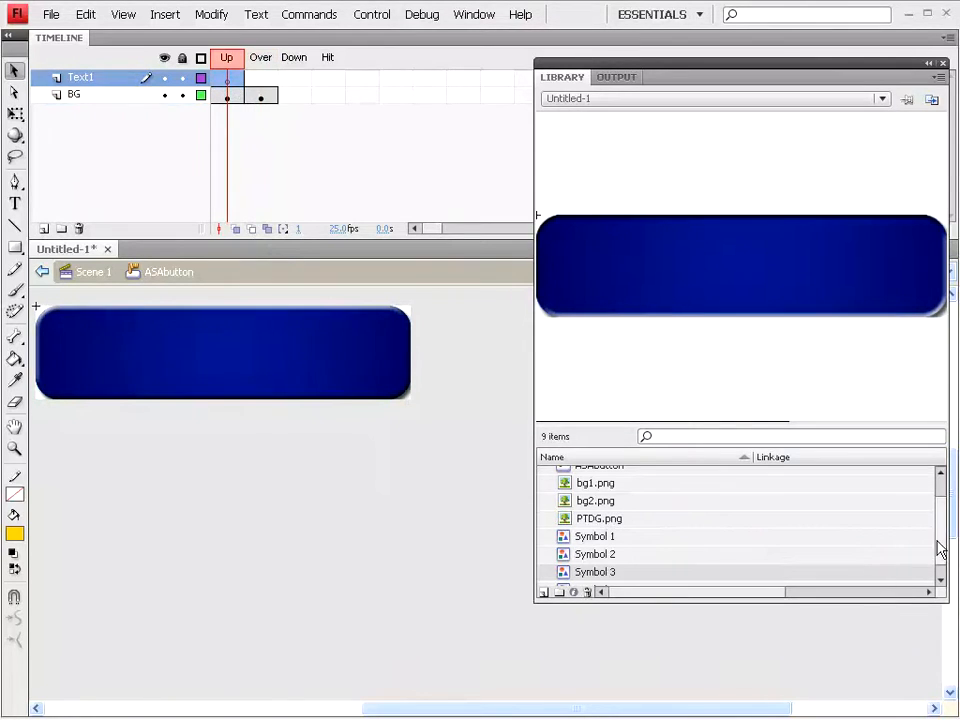
left_click(588, 539)
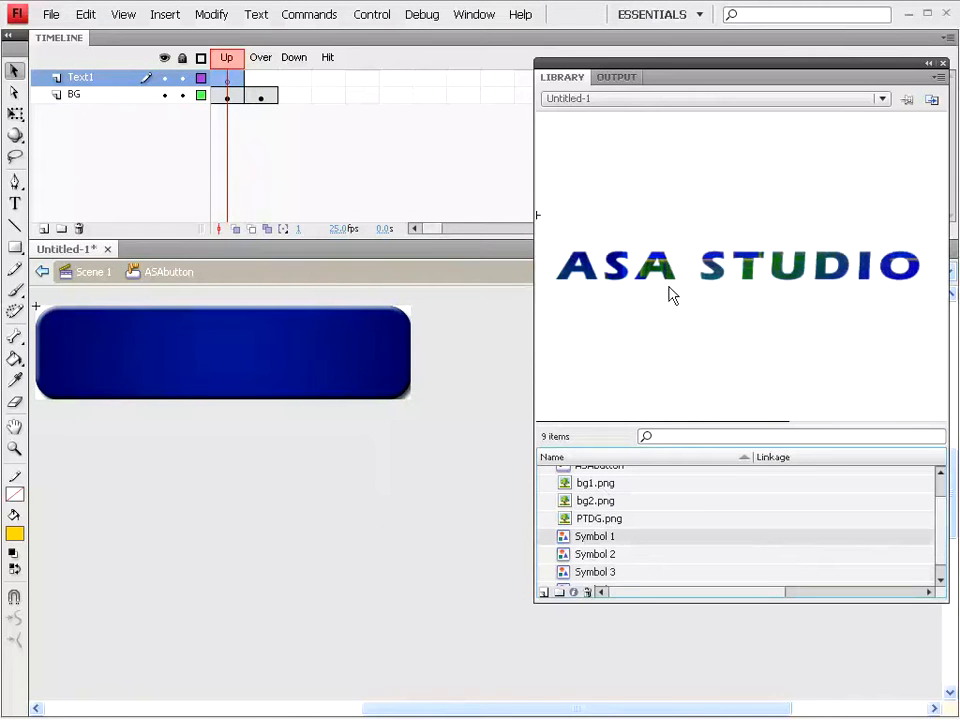
left_click_drag(597, 541, 225, 364)
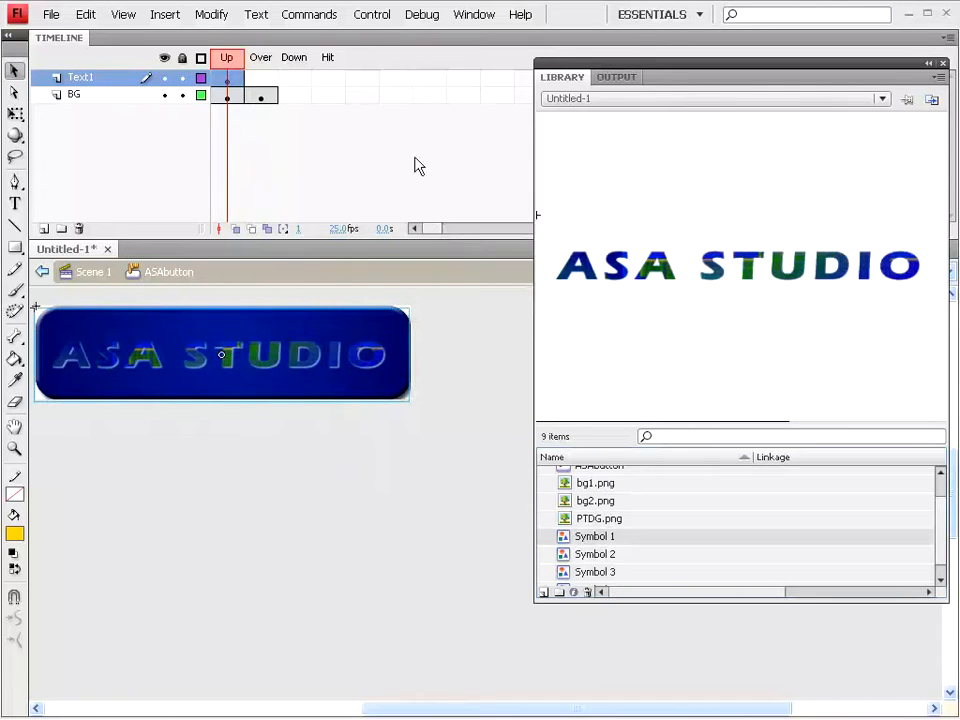
left_click(471, 16)
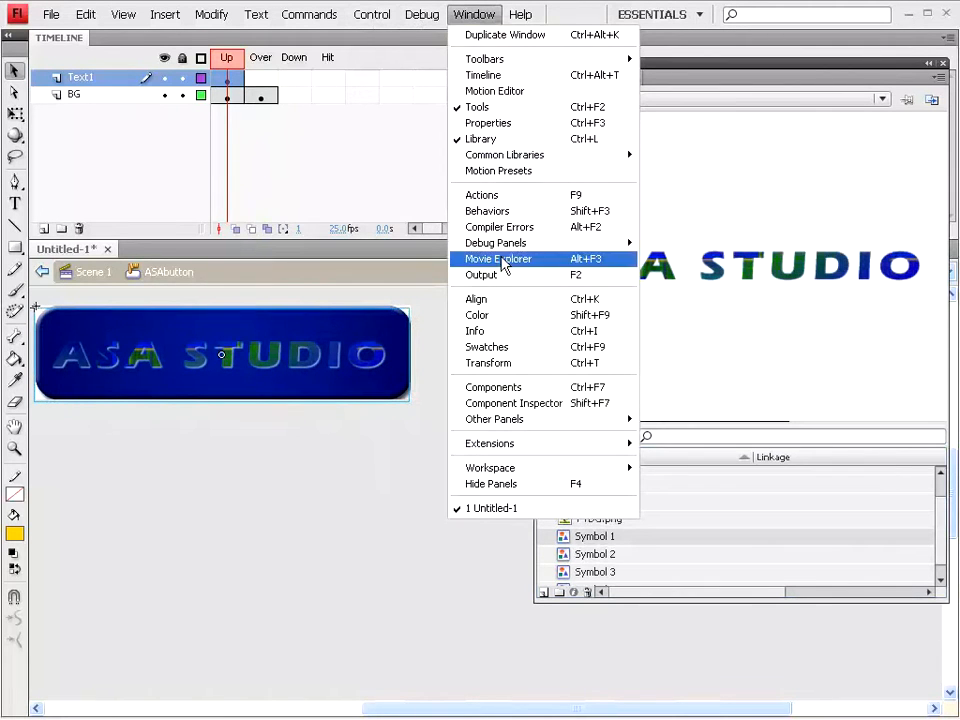
left_click(480, 299)
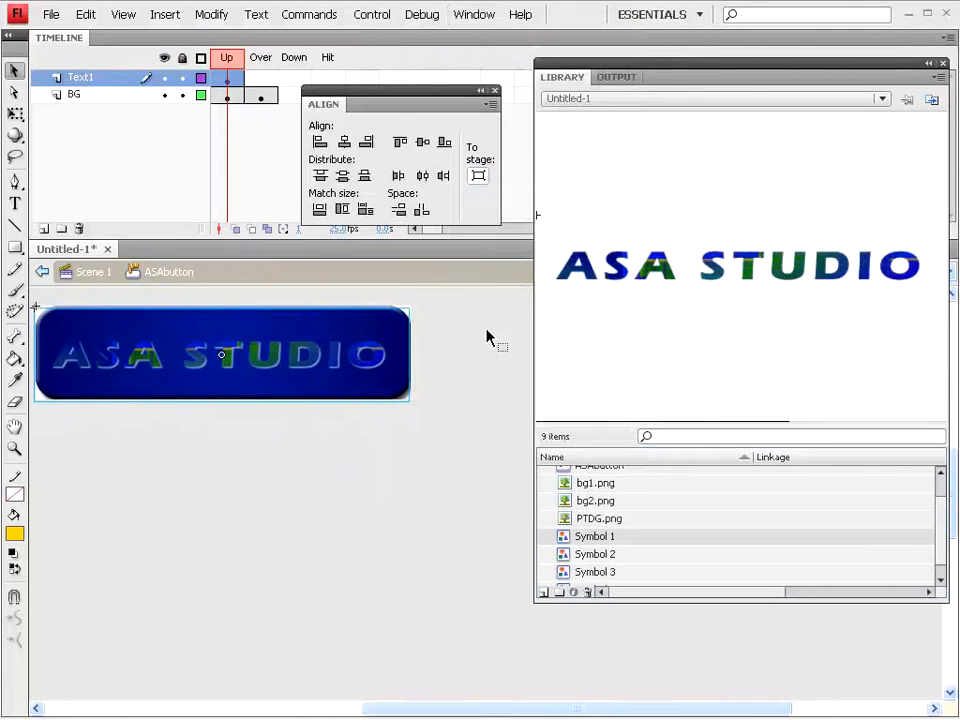
left_click(320, 142)
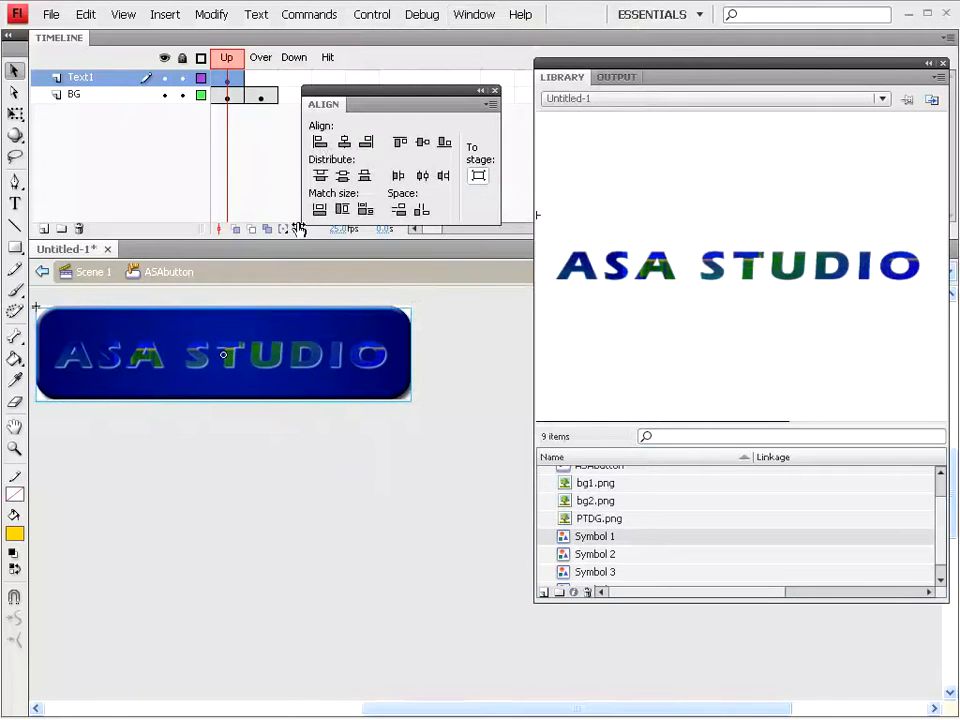
left_click(401, 142)
left_click(494, 90)
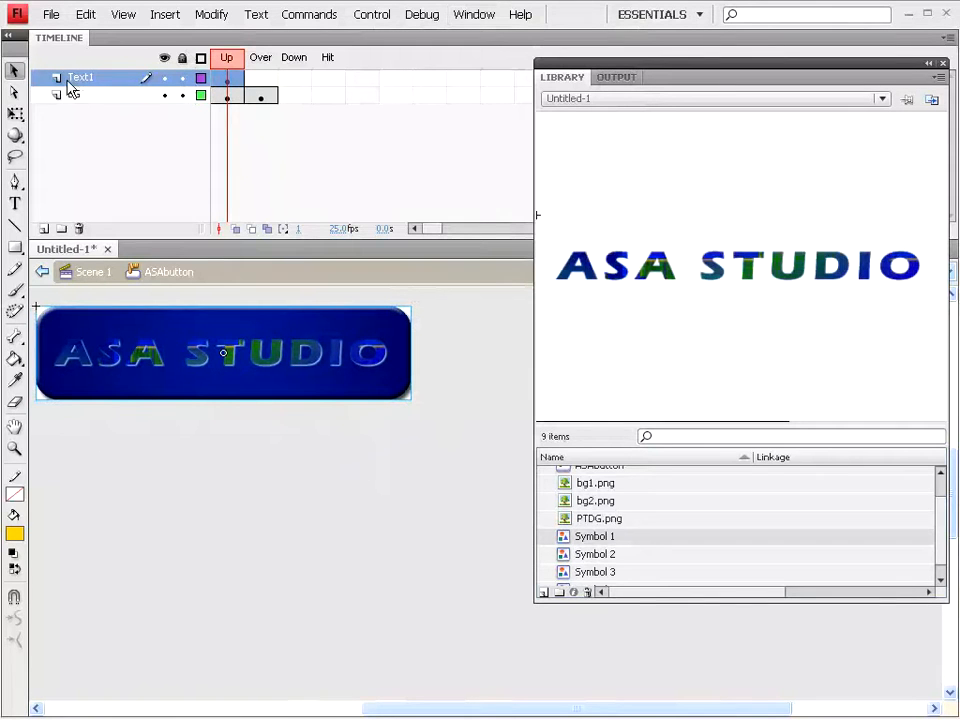
Lock the BG layer and convert the ASA STUDIO text instance to a Movie Clip symbol named asMc
left_click(183, 96)
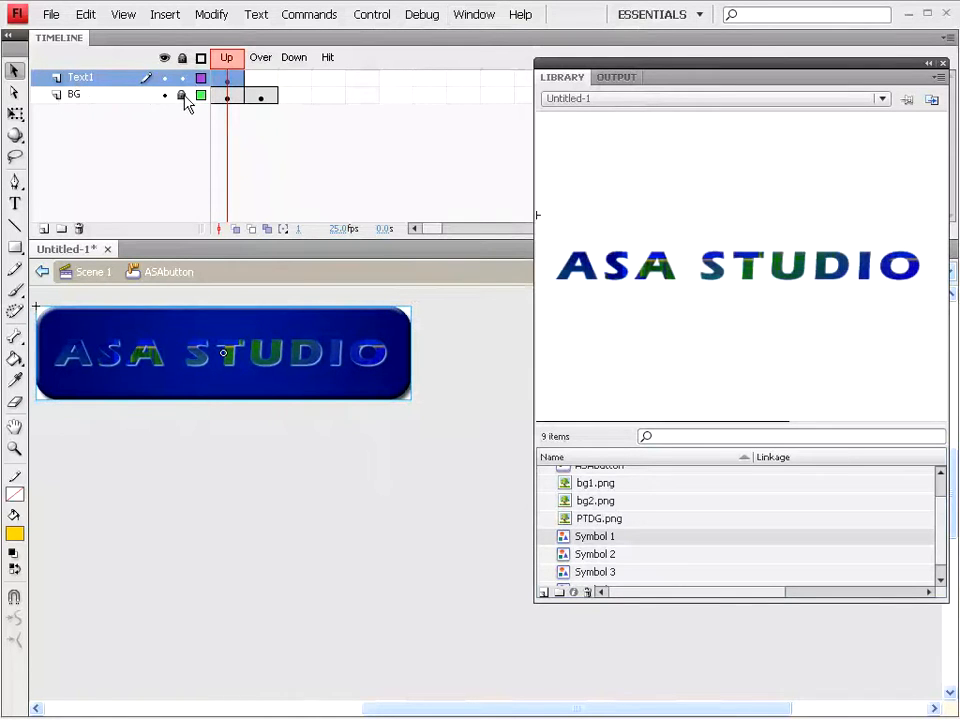
left_click(377, 456)
left_click(277, 356)
left_click(211, 14)
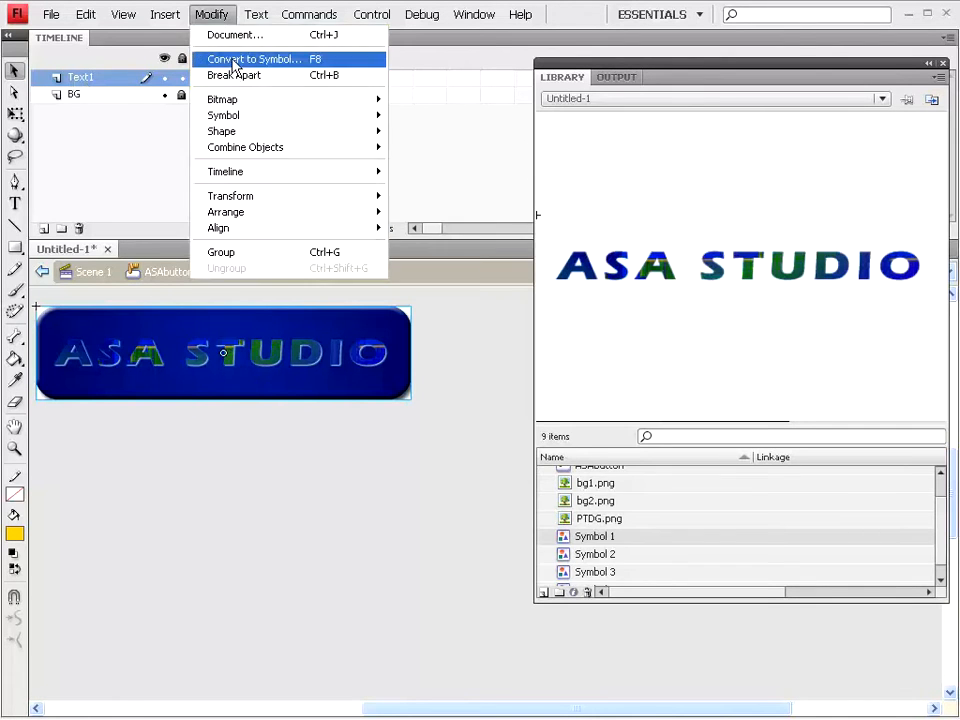
left_click(233, 60)
left_click(519, 184)
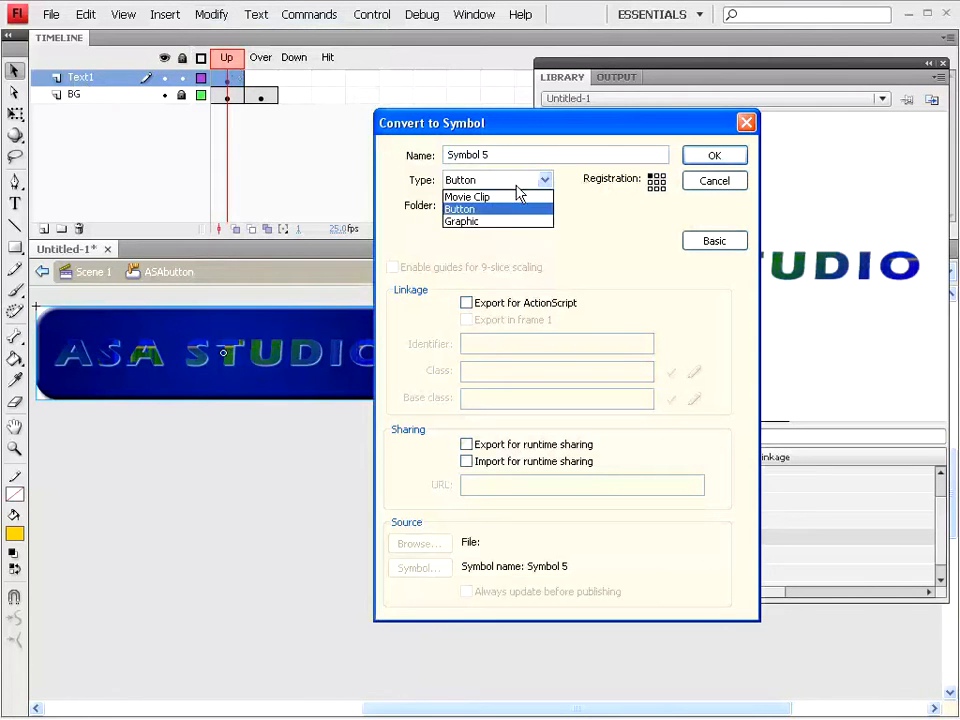
left_click(512, 197)
triple_click(495, 154)
type("as")
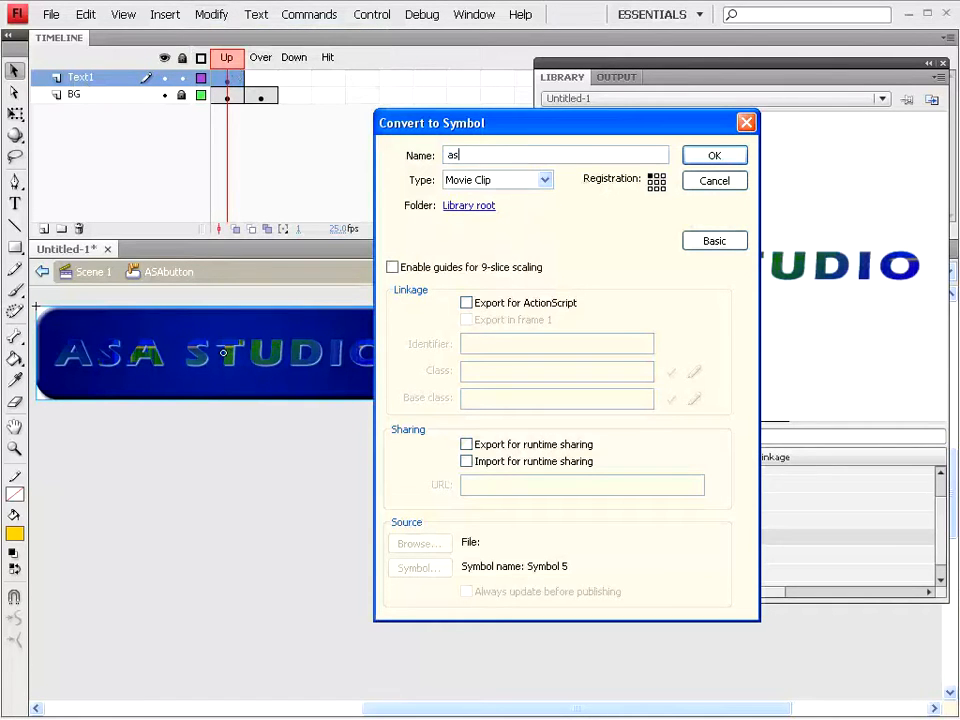
type("Mc")
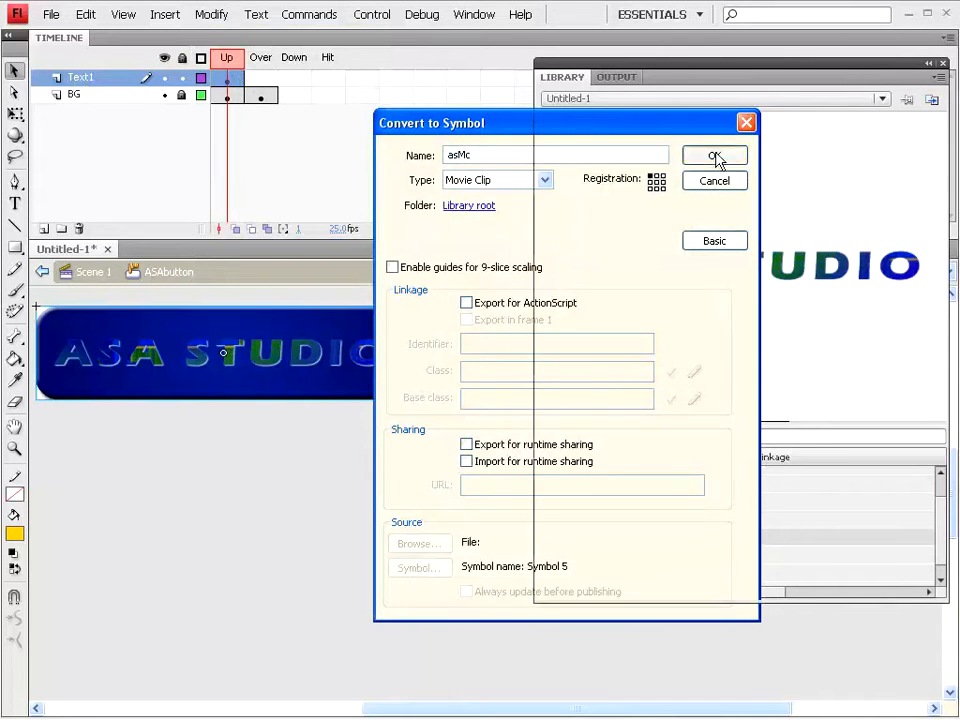
left_click(716, 157)
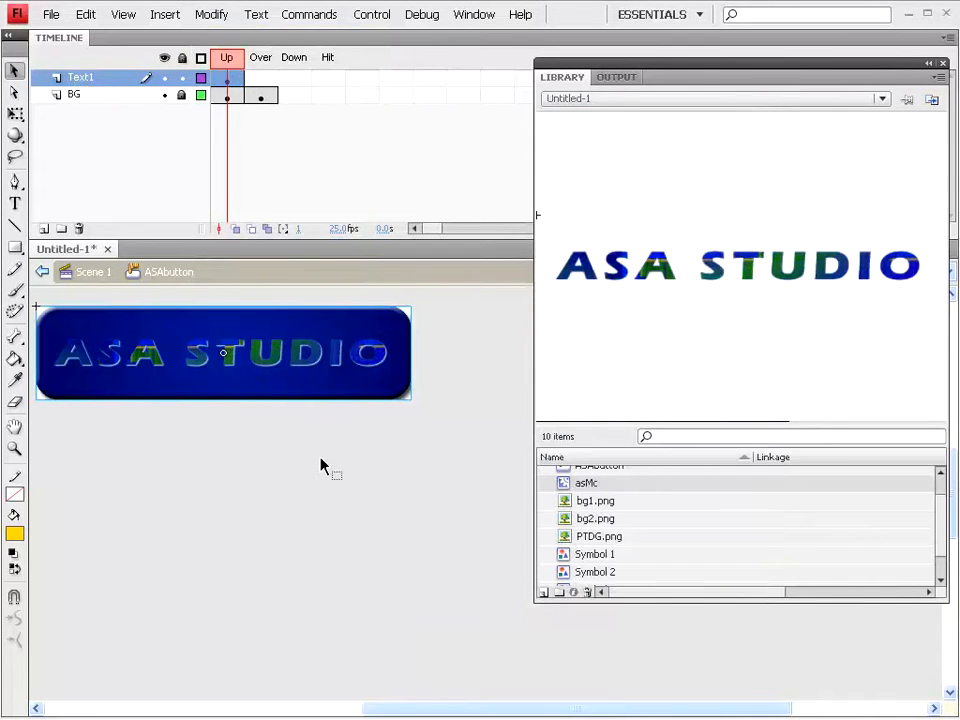
Open asMc for editing and insert a keyframe at frame 10 of Layer 1
double_click(262, 358)
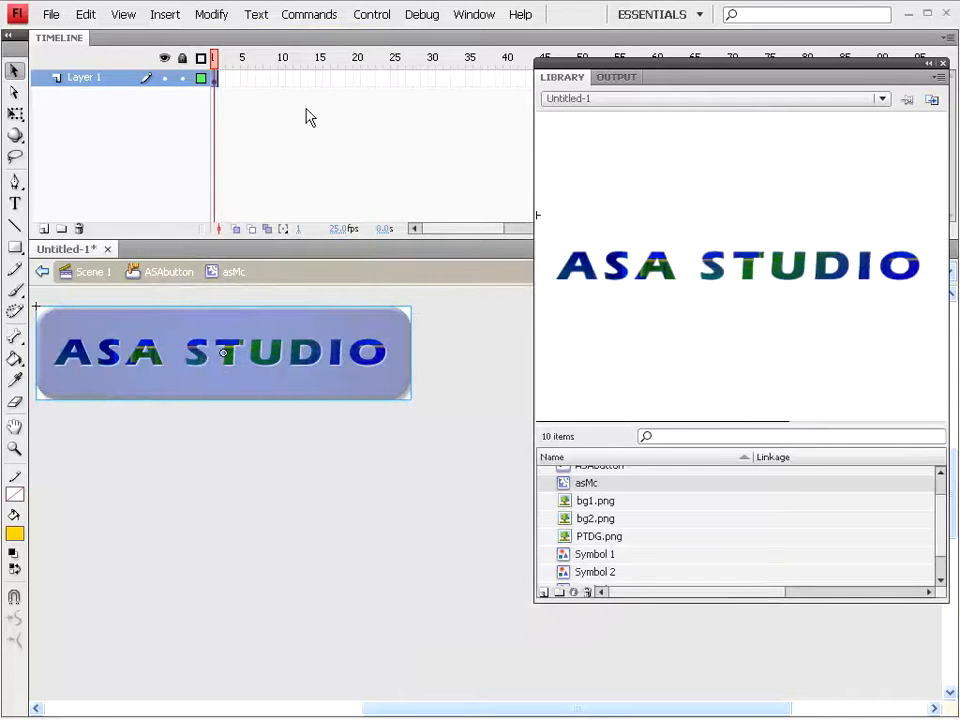
left_click(281, 77)
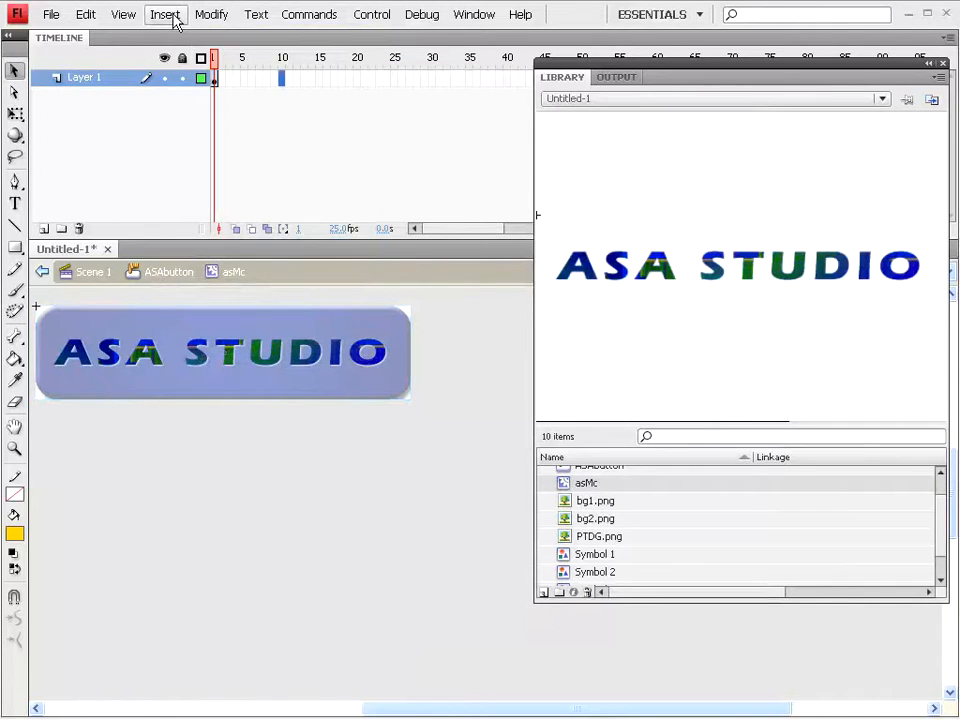
left_click(168, 15)
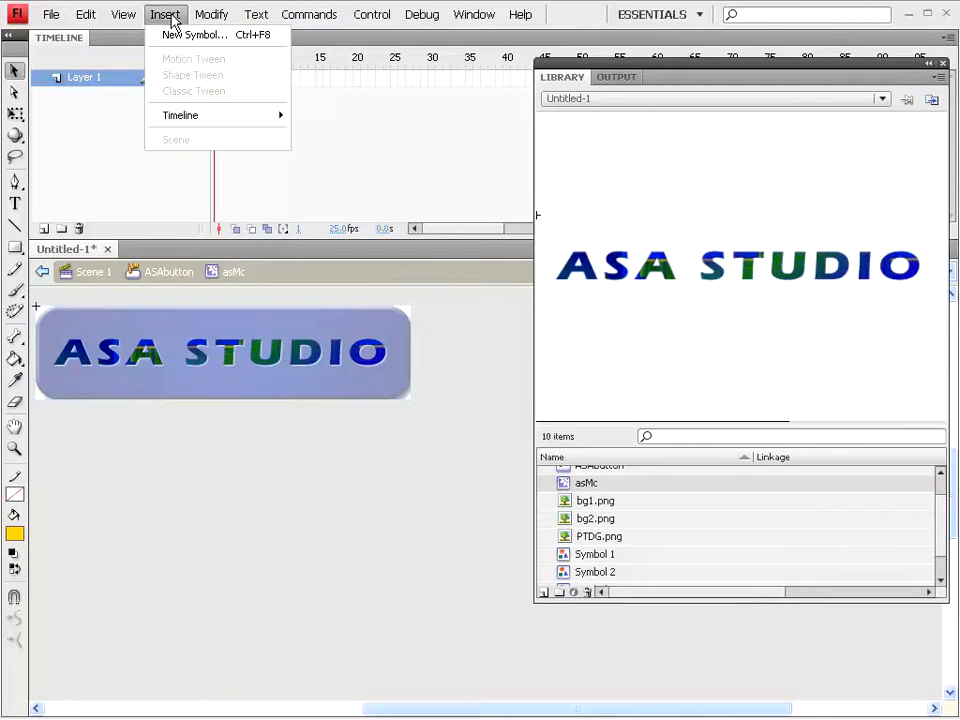
mouse_move(222, 123)
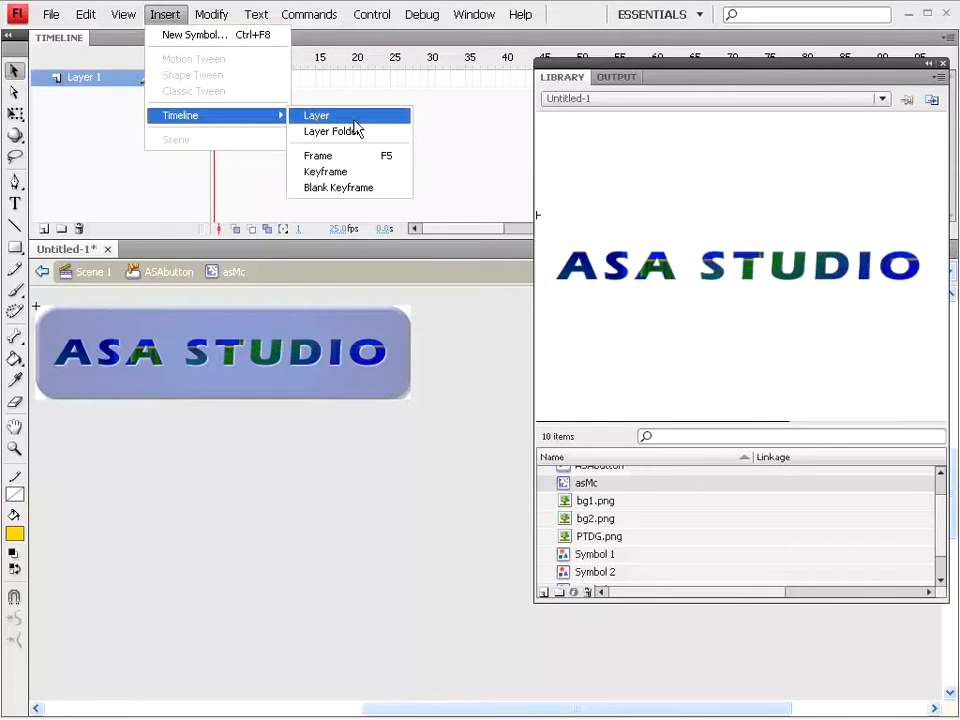
left_click(350, 172)
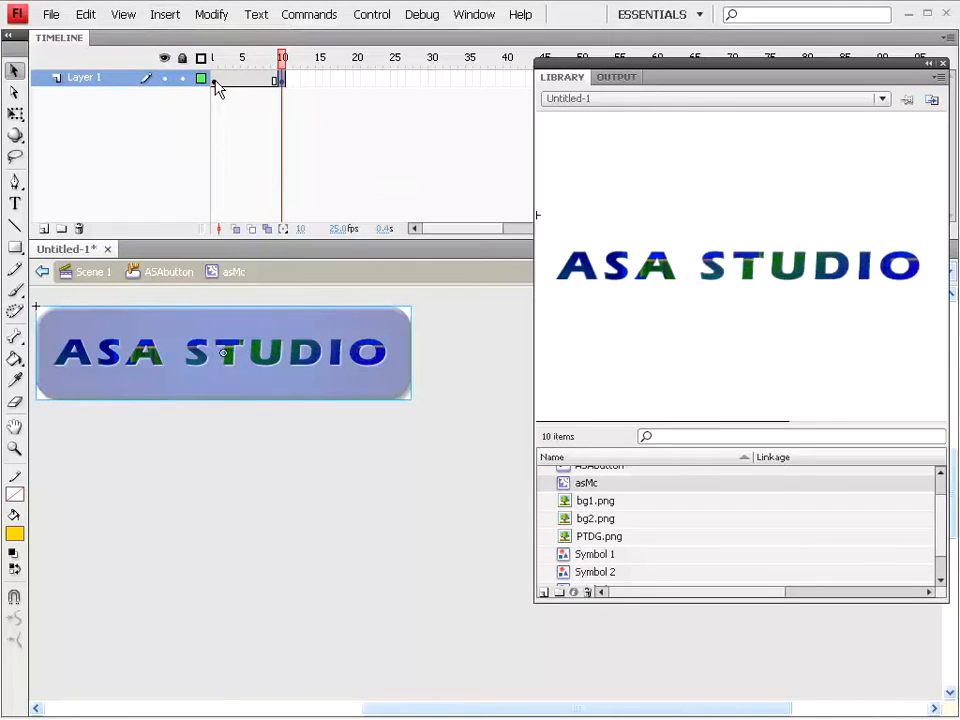
Create a classic tween from frame 1 to the keyframe at frame 10, and select frame 10
left_click(215, 80)
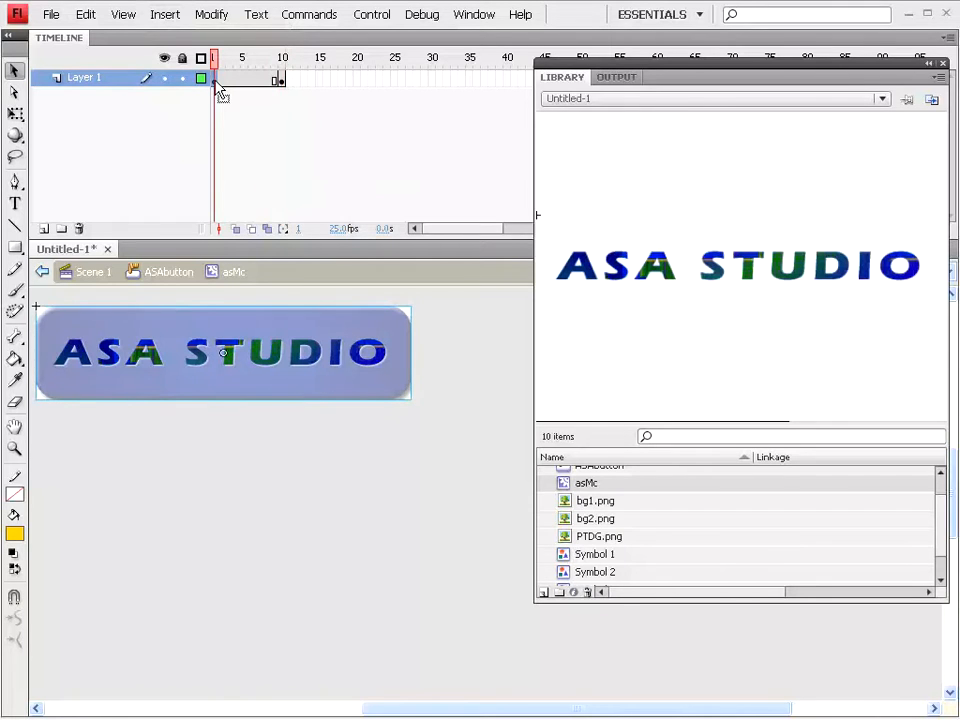
left_click(164, 15)
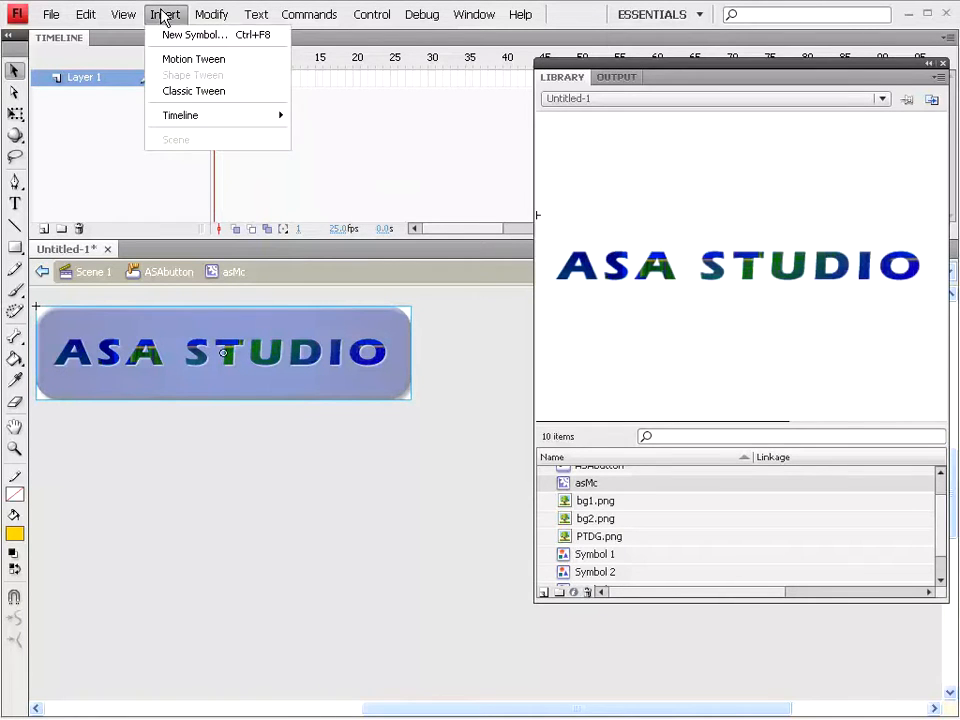
left_click(181, 92)
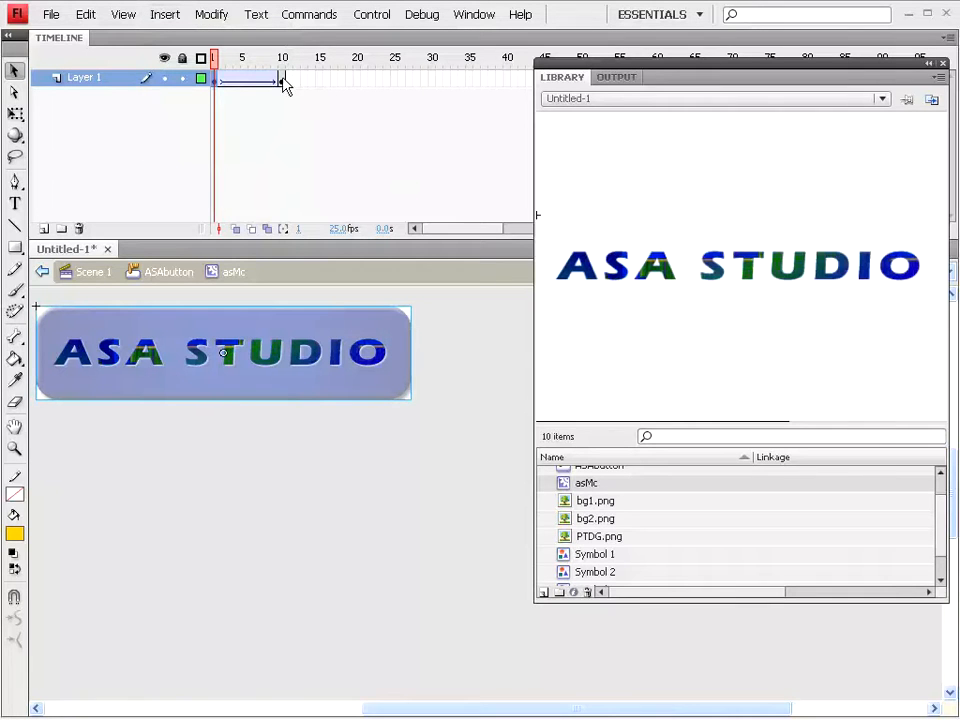
left_click(284, 84)
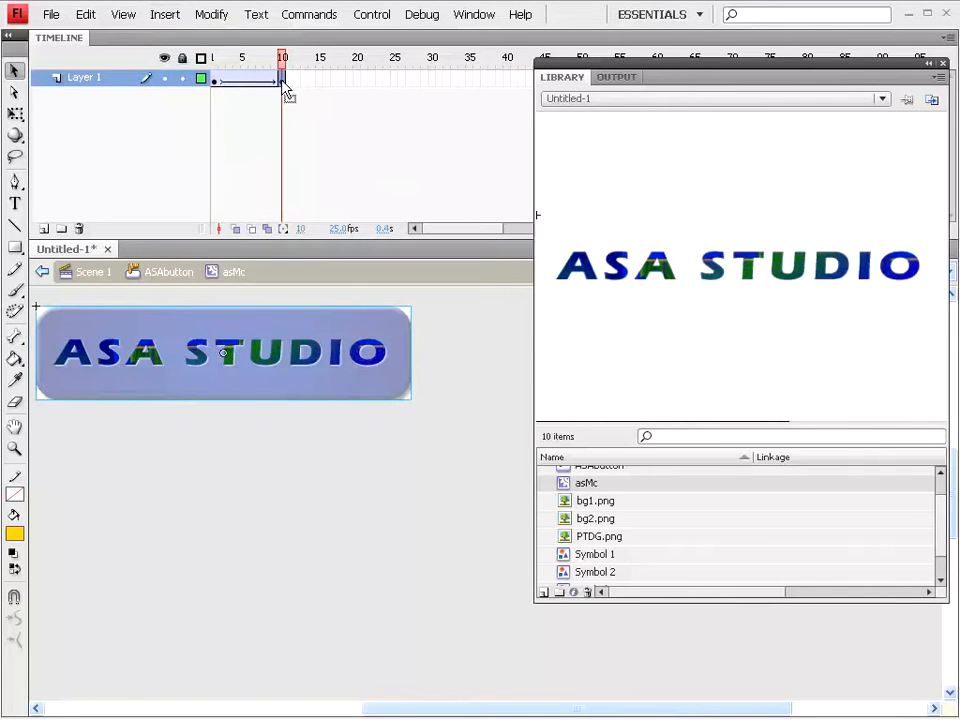
Give the ASA STUDIO instance in frame 1 of asMc an Alpha colour effect of 0%
left_click(471, 20)
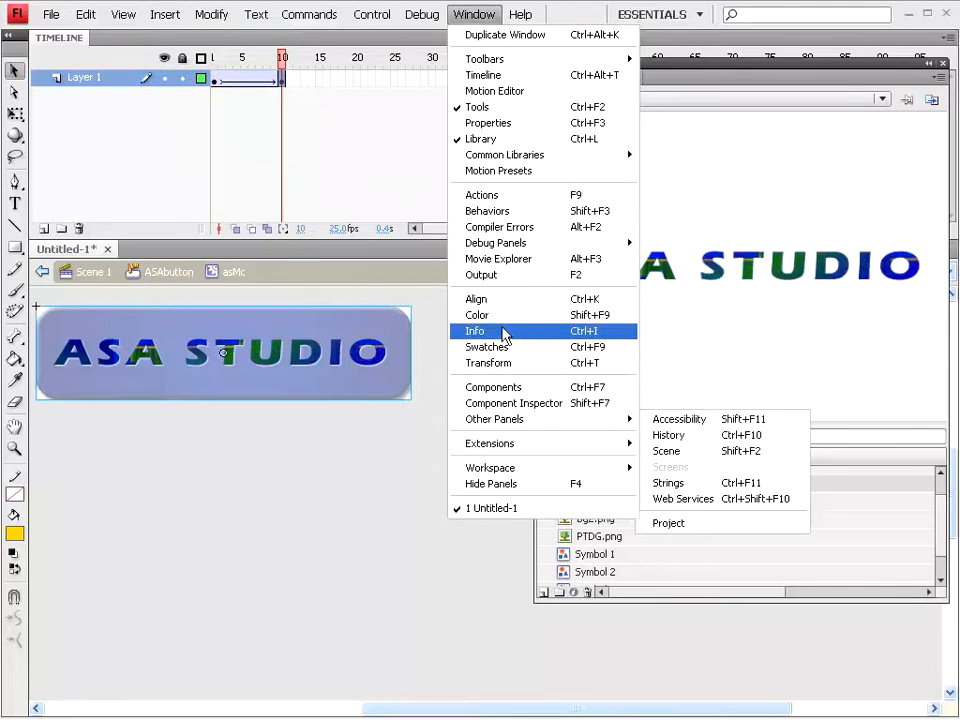
left_click(503, 122)
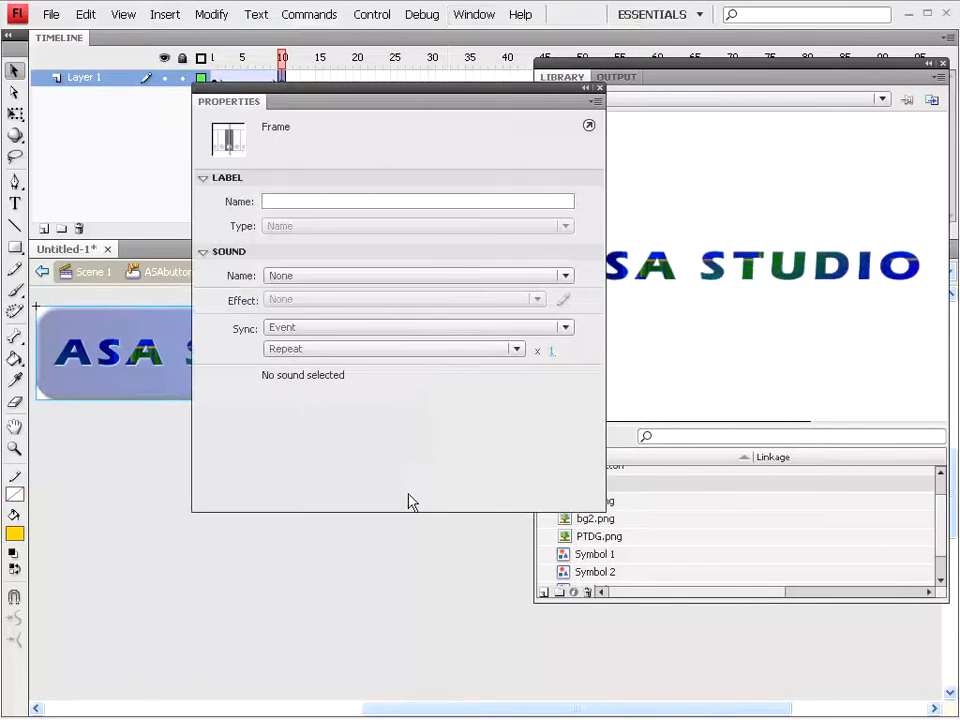
left_click(215, 80)
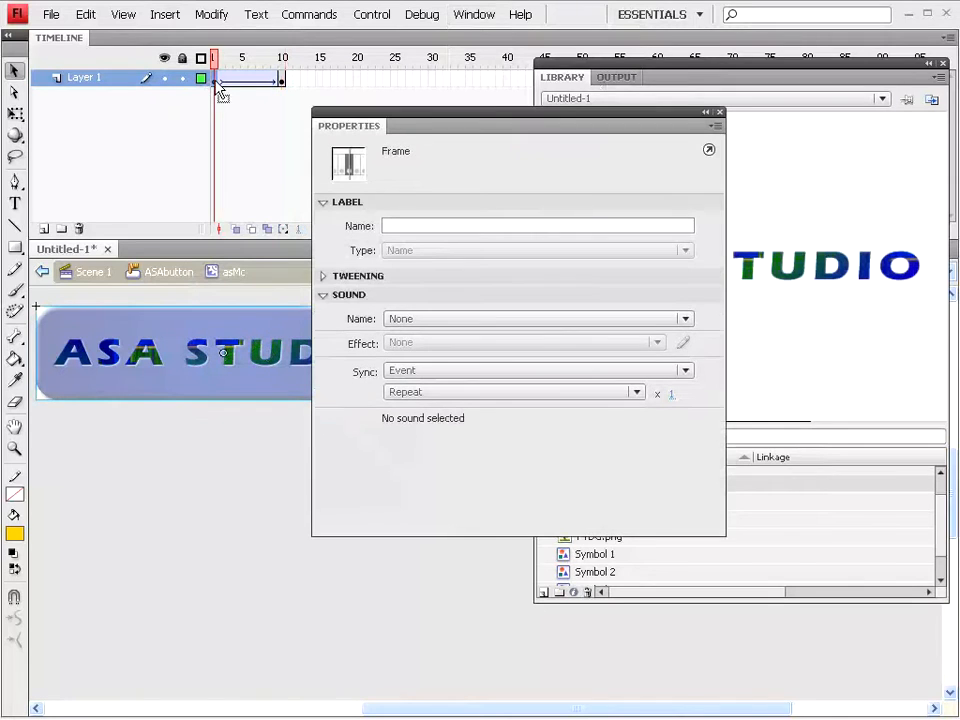
left_click(155, 362)
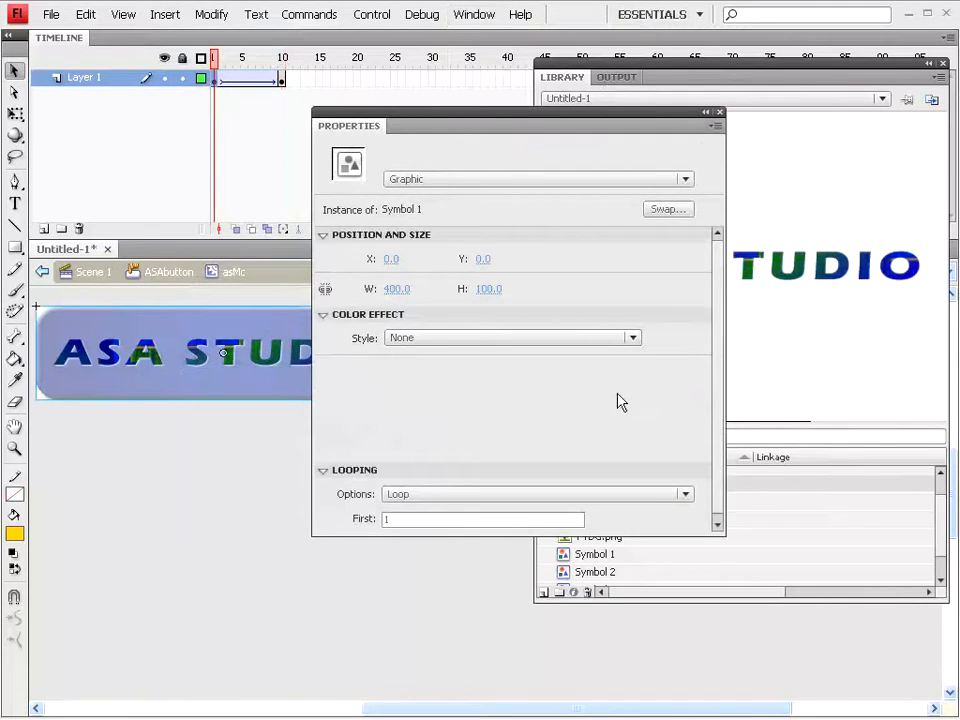
left_click(441, 338)
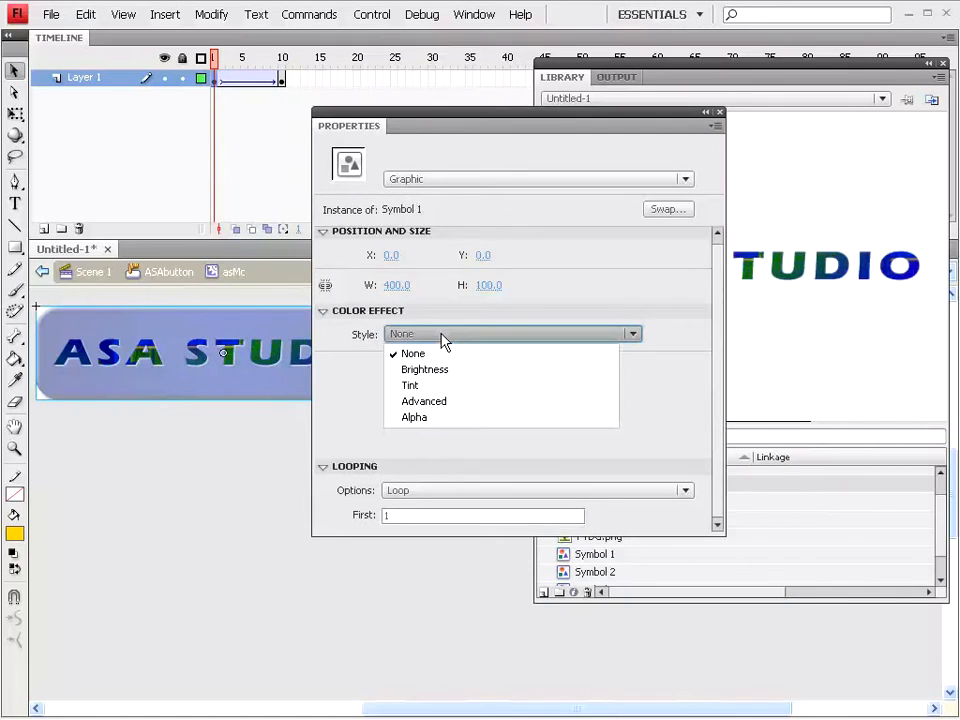
left_click(441, 418)
left_click_drag(422, 368, 349, 368)
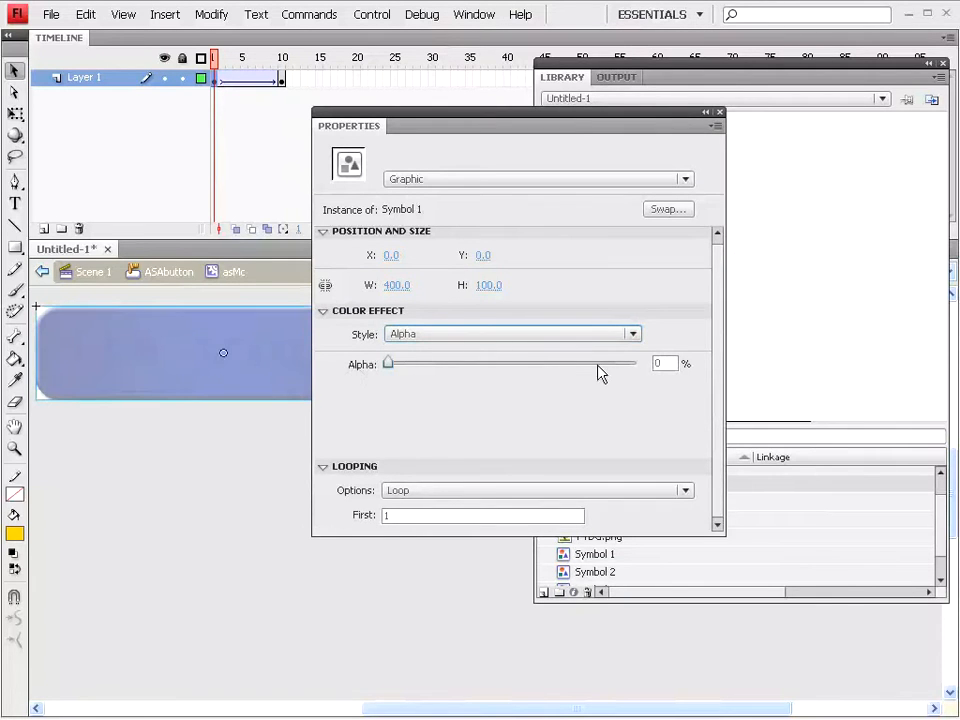
left_click(719, 115)
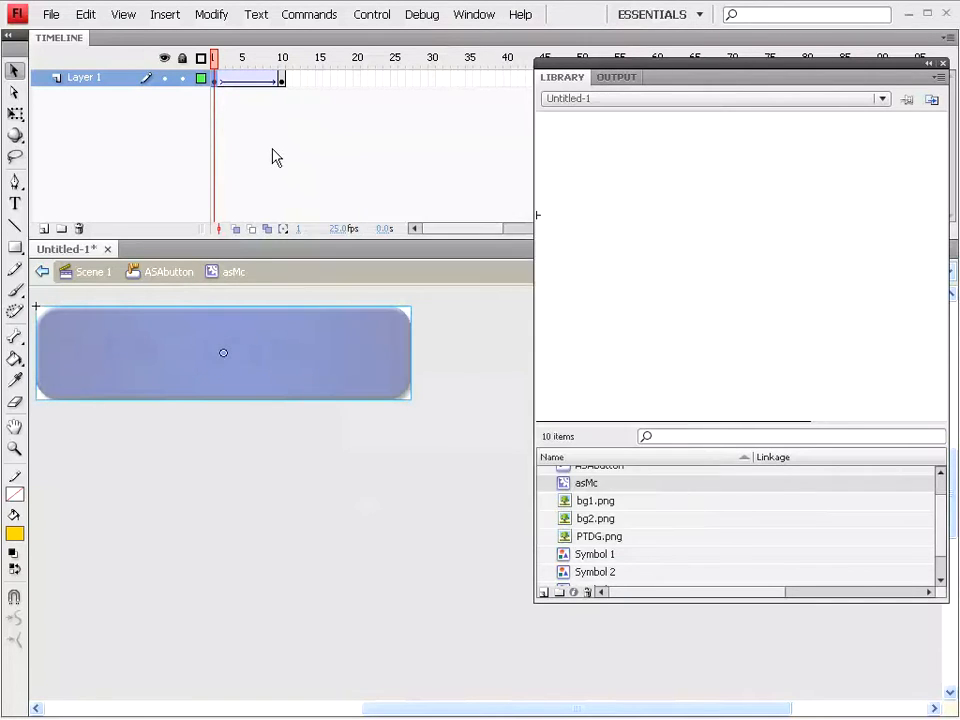
Test the movie to check the text's fade-in over the button, and close the preview
left_click(378, 16)
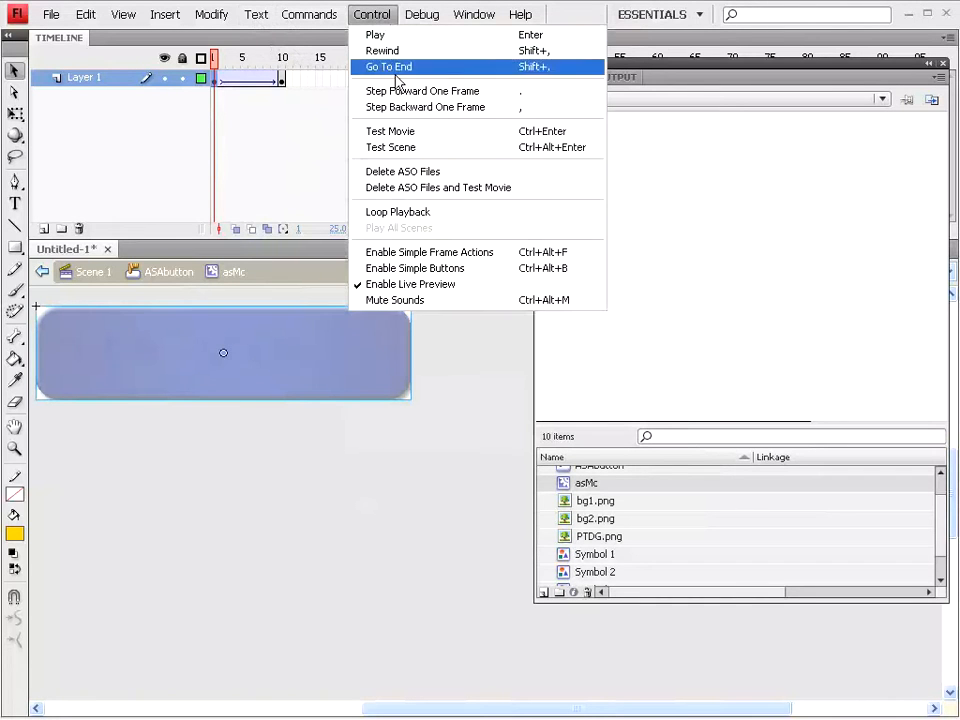
left_click(406, 131)
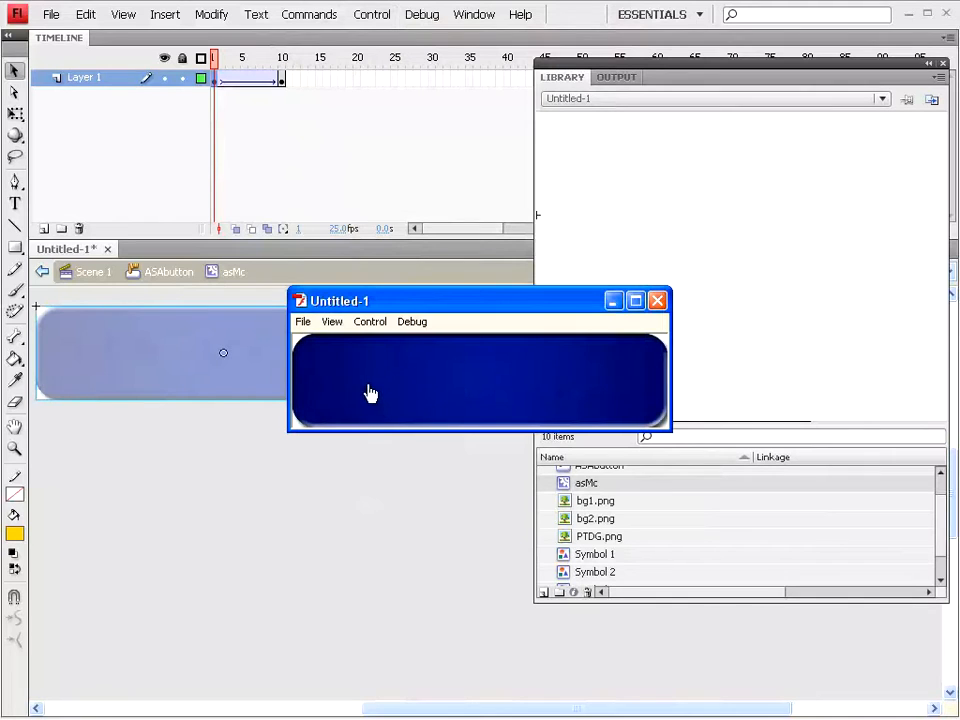
left_click(657, 300)
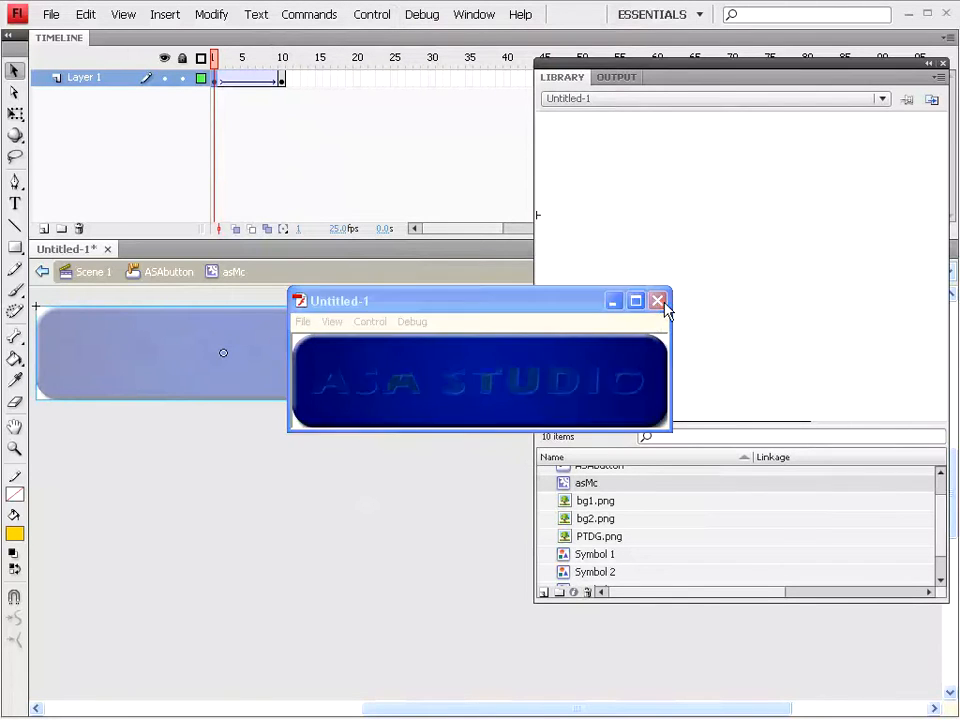
Insert keyframes at frames 40 and 50 of Layer 1 in asMc
left_click(284, 81)
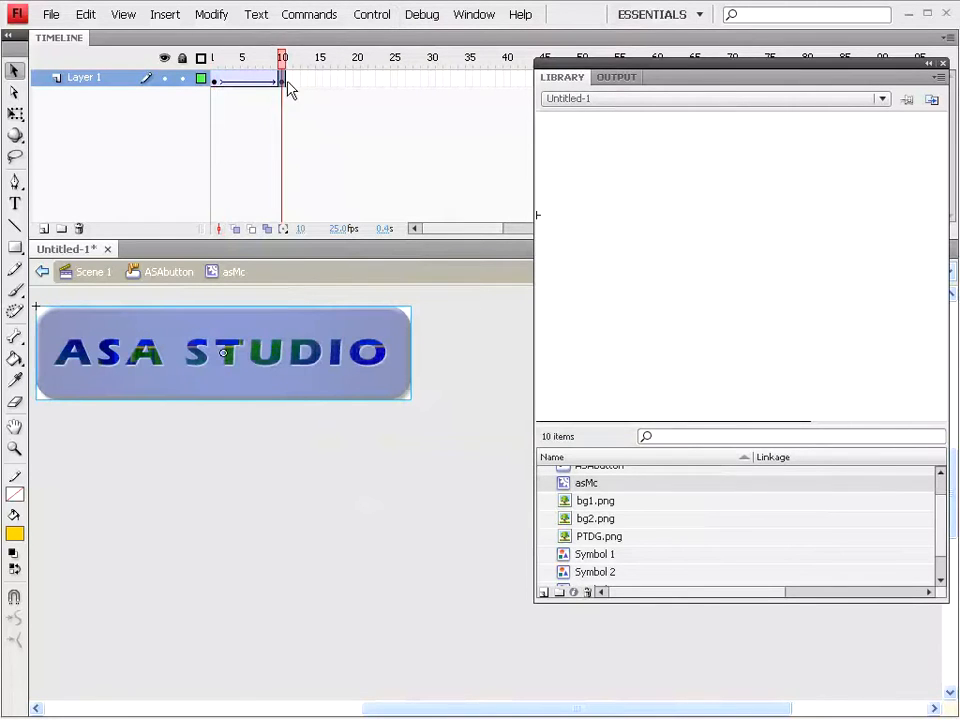
left_click(506, 78)
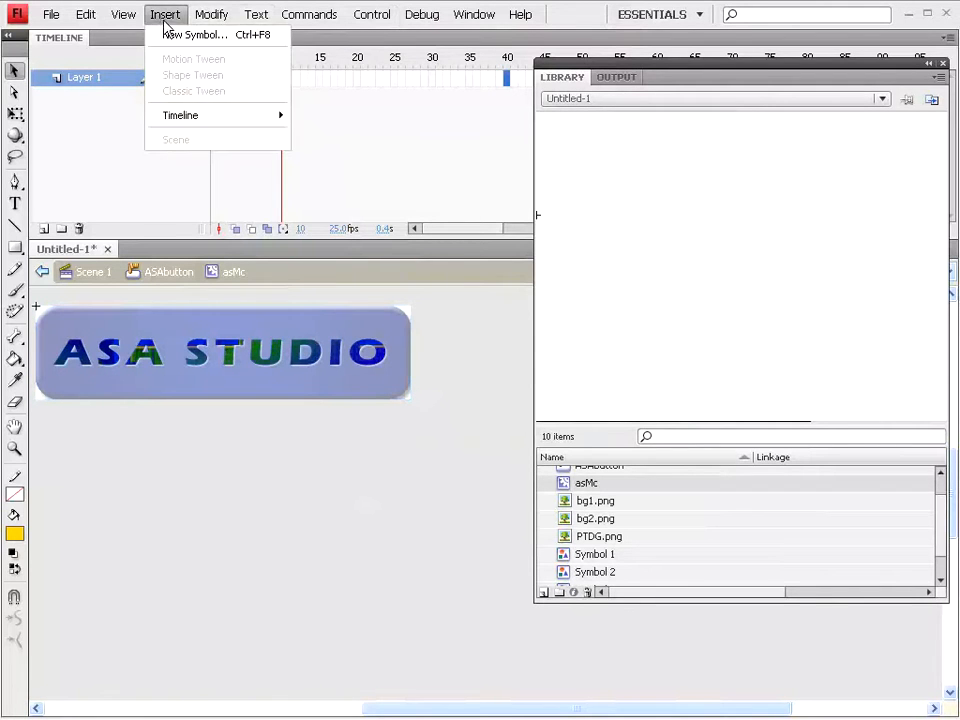
mouse_move(178, 122)
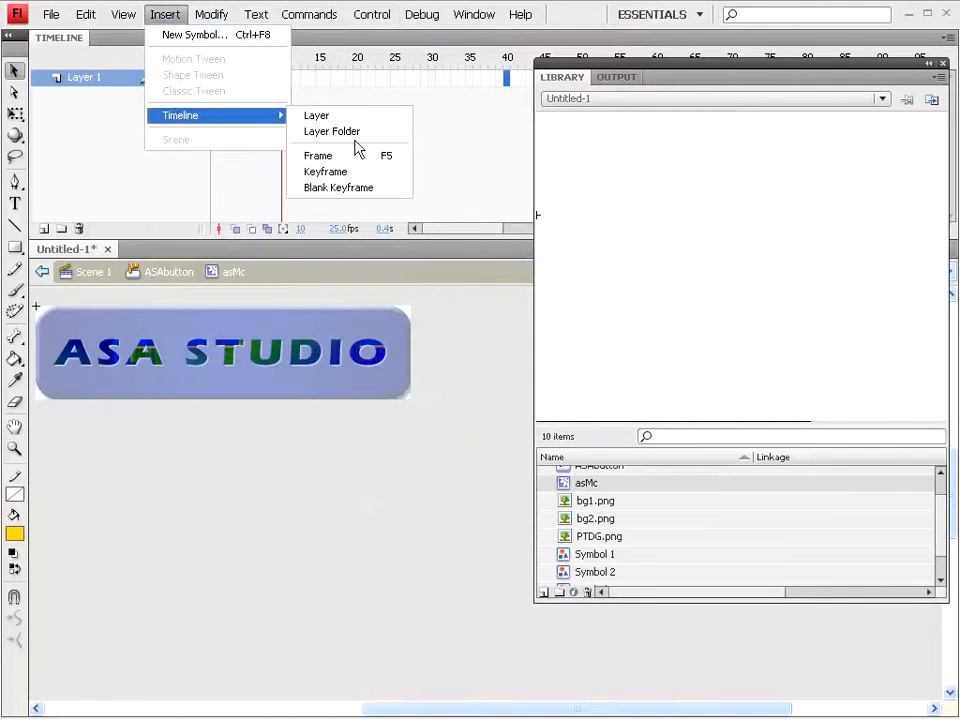
left_click(357, 174)
left_click_drag(464, 231, 482, 231)
left_click(432, 78)
left_click(164, 14)
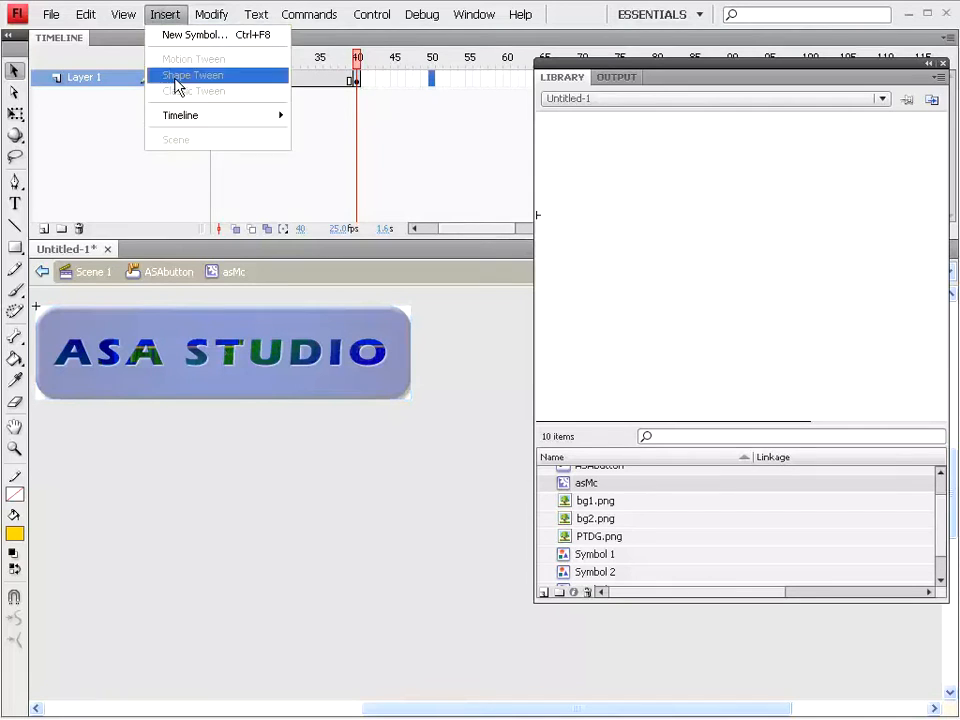
mouse_move(274, 118)
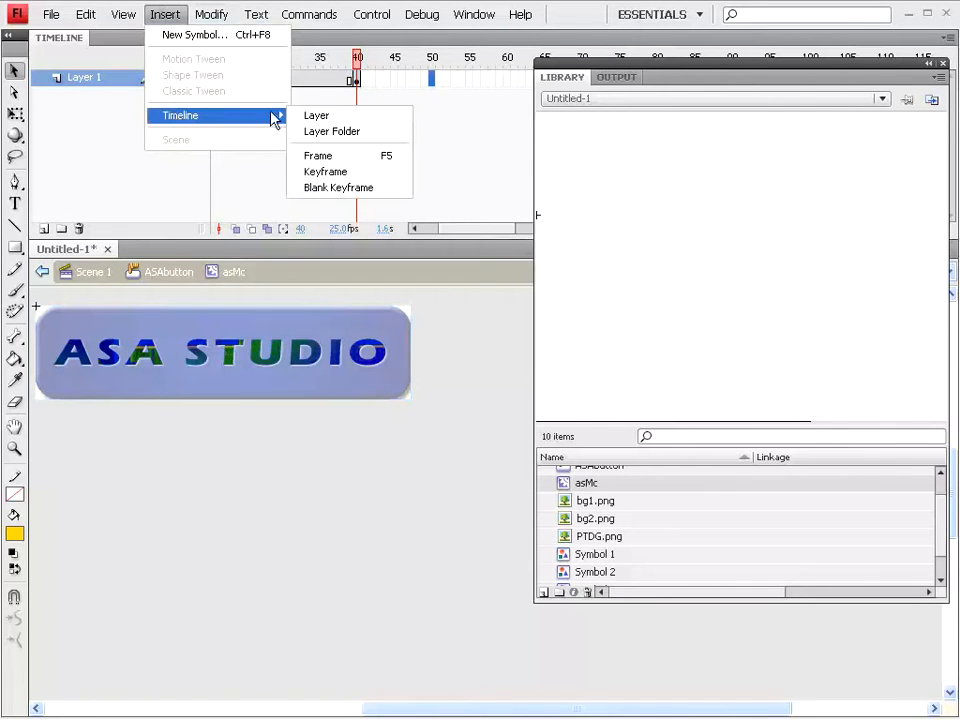
left_click(345, 176)
Copy the transparent frame 1 of Layer 1 and paste it onto frame 50
mouse_move(454, 235)
left_mouse_down()
mouse_move(473, 238)
mouse_move(450, 236)
left_mouse_up()
left_click(214, 81)
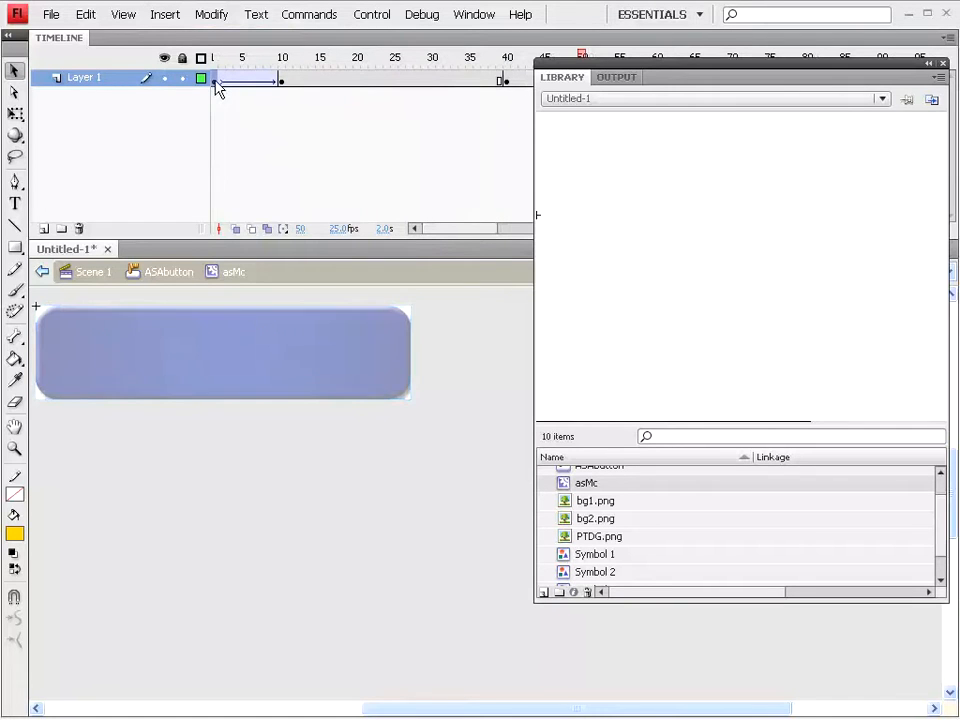
right_click(216, 81)
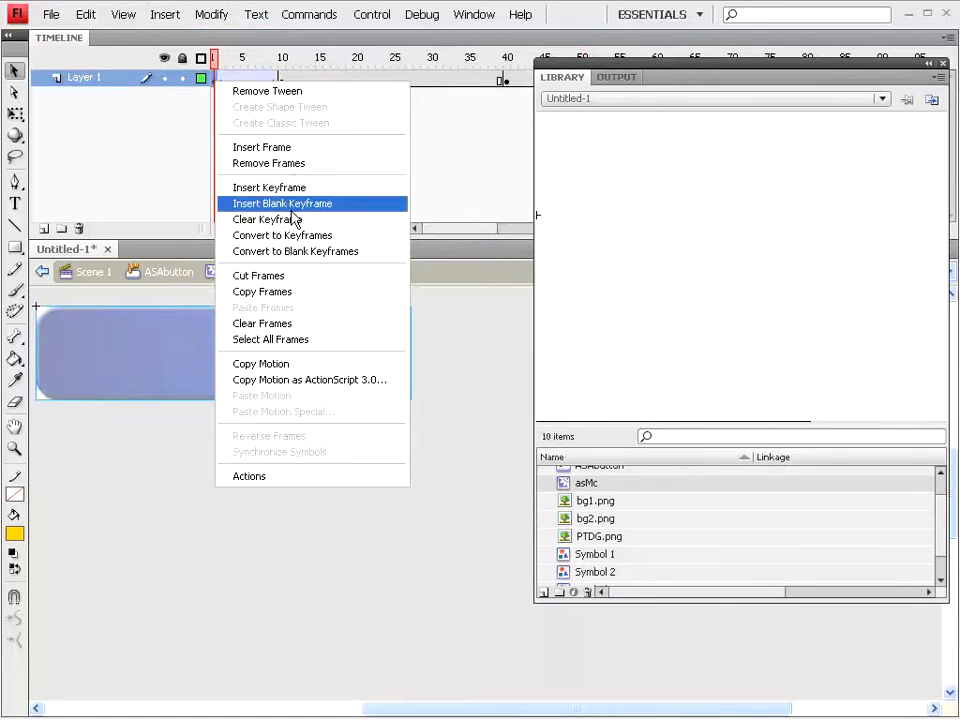
left_click(288, 292)
left_click_drag(447, 232, 474, 236)
left_click(350, 80)
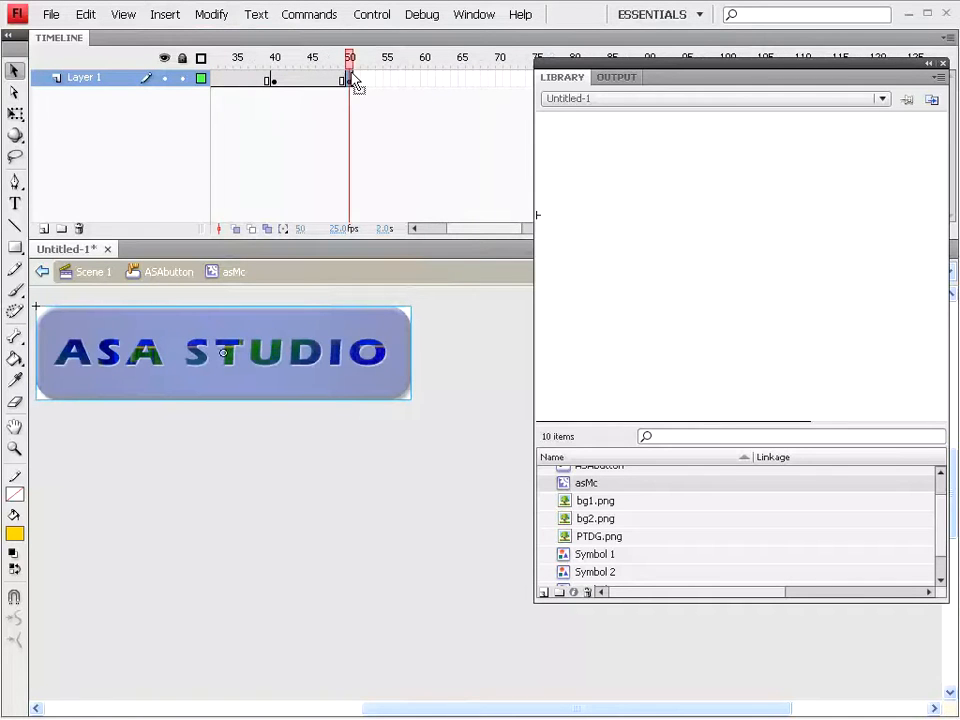
right_click(353, 86)
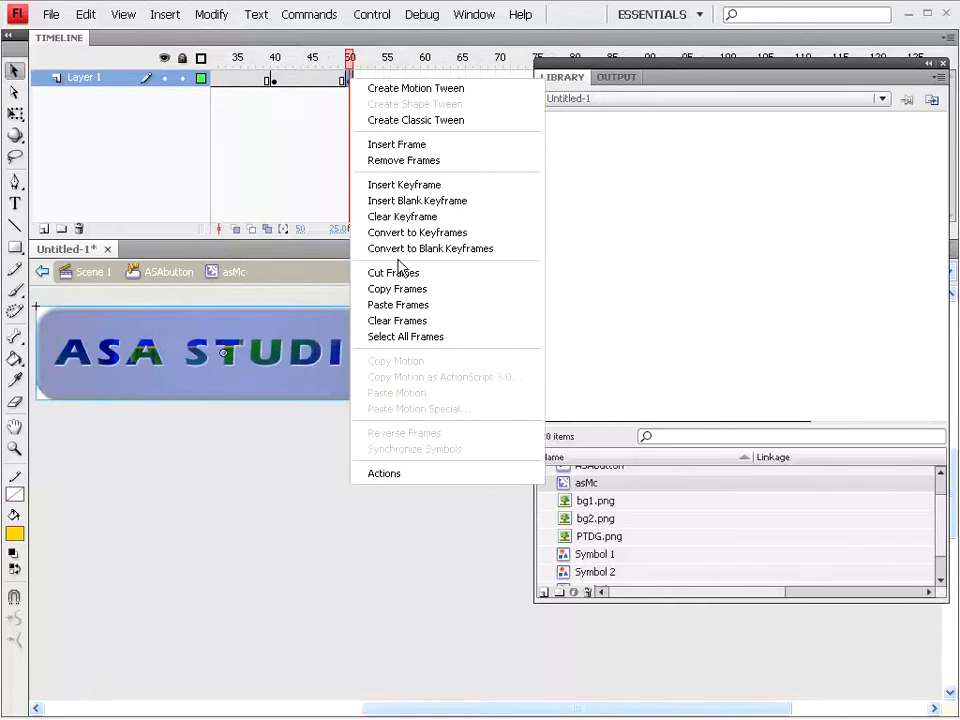
left_click(395, 304)
Insert a tween between the keyframes at frames 40 and 50 of Layer 1
left_click(309, 80)
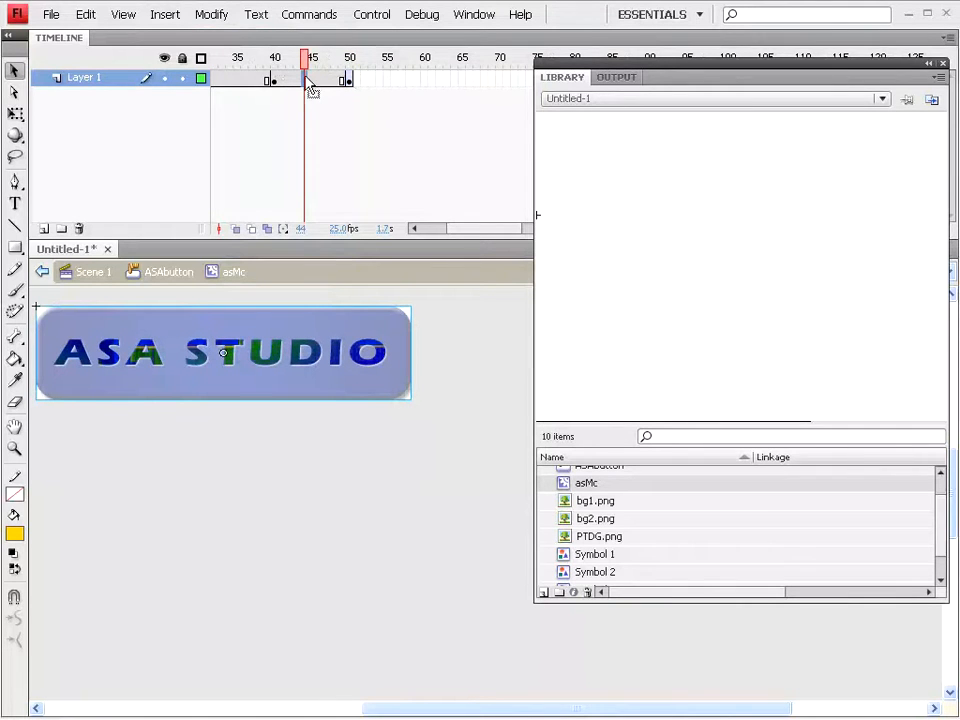
left_click(165, 14)
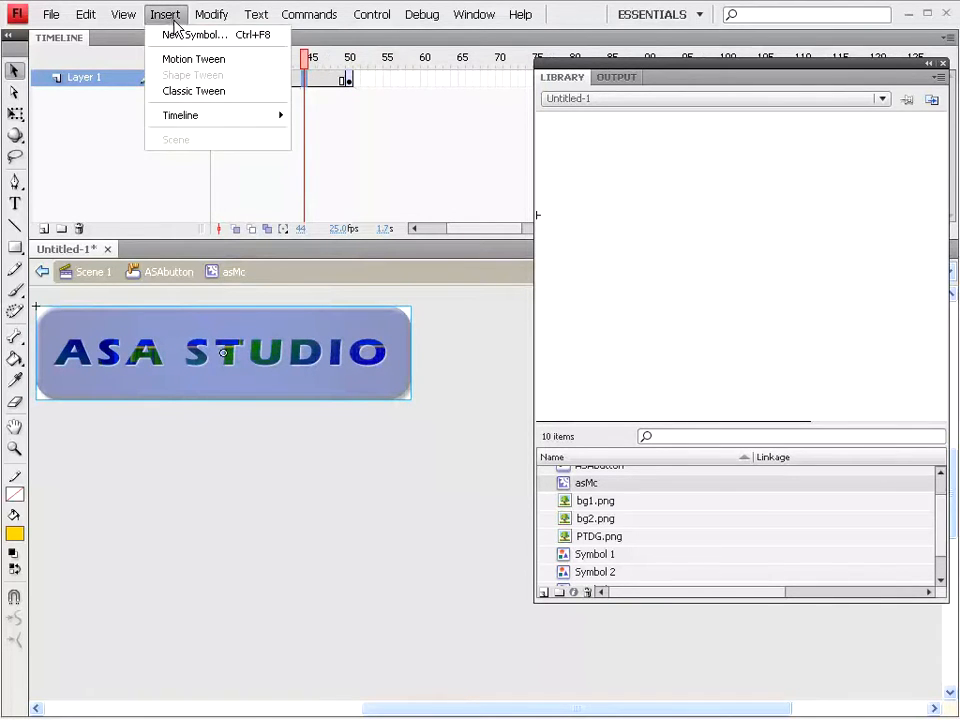
Apply a classic tween between frames 40 and 50 of the asMc clip and test the movie
left_click(177, 90)
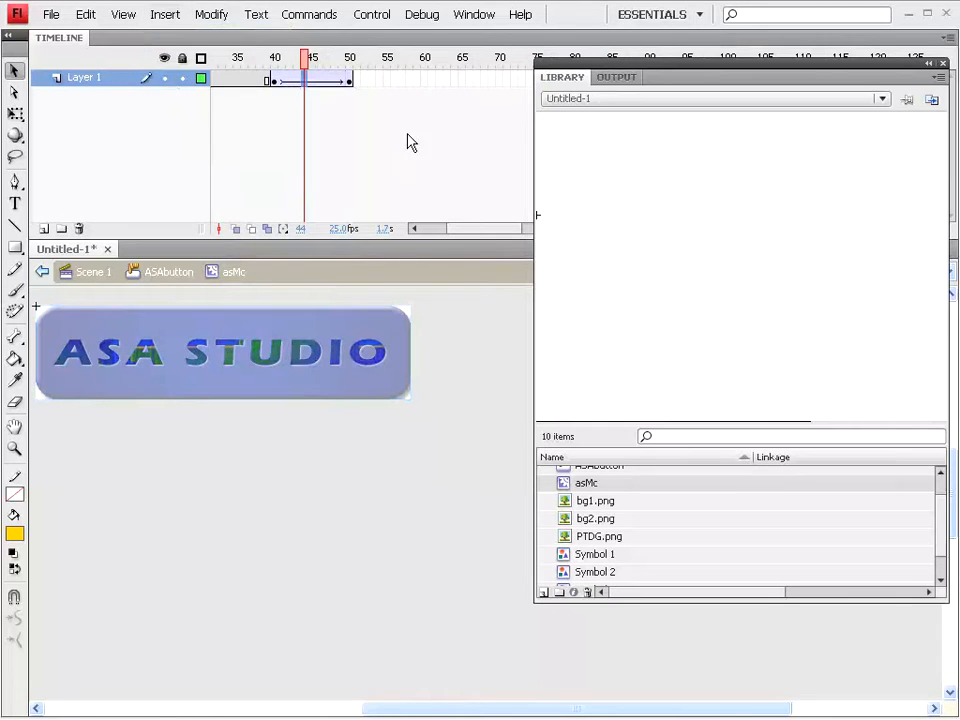
left_click(372, 16)
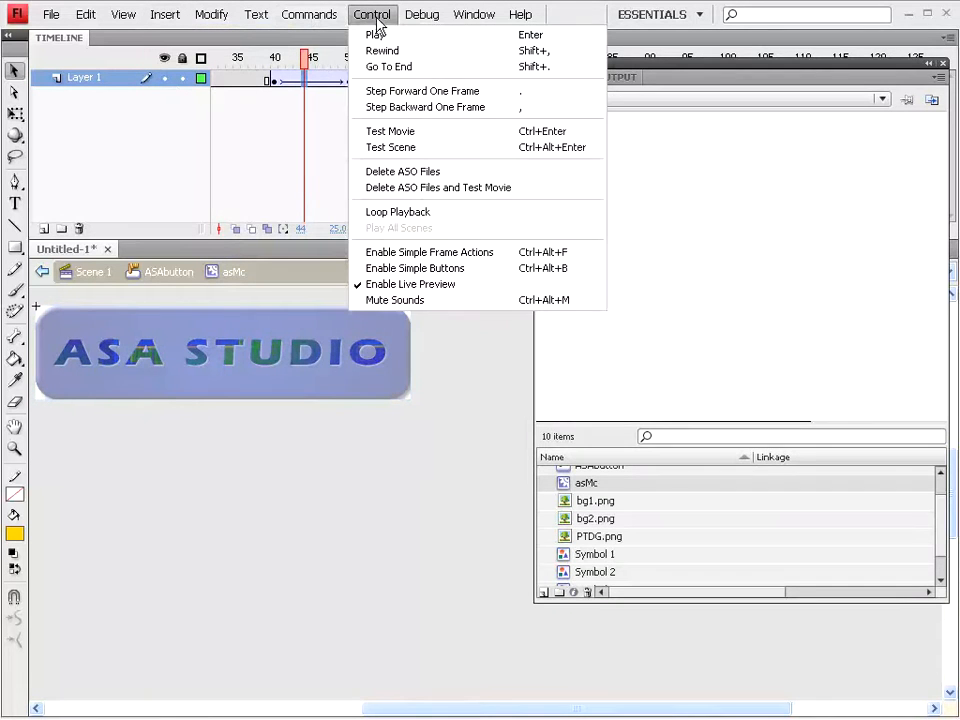
left_click(411, 133)
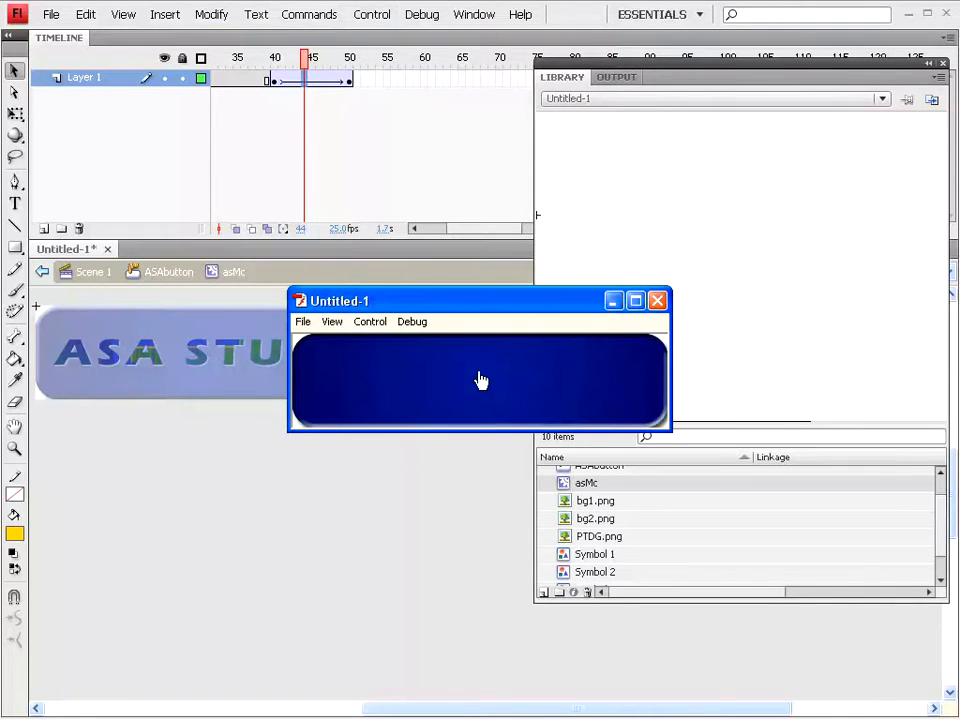
left_click(139, 284)
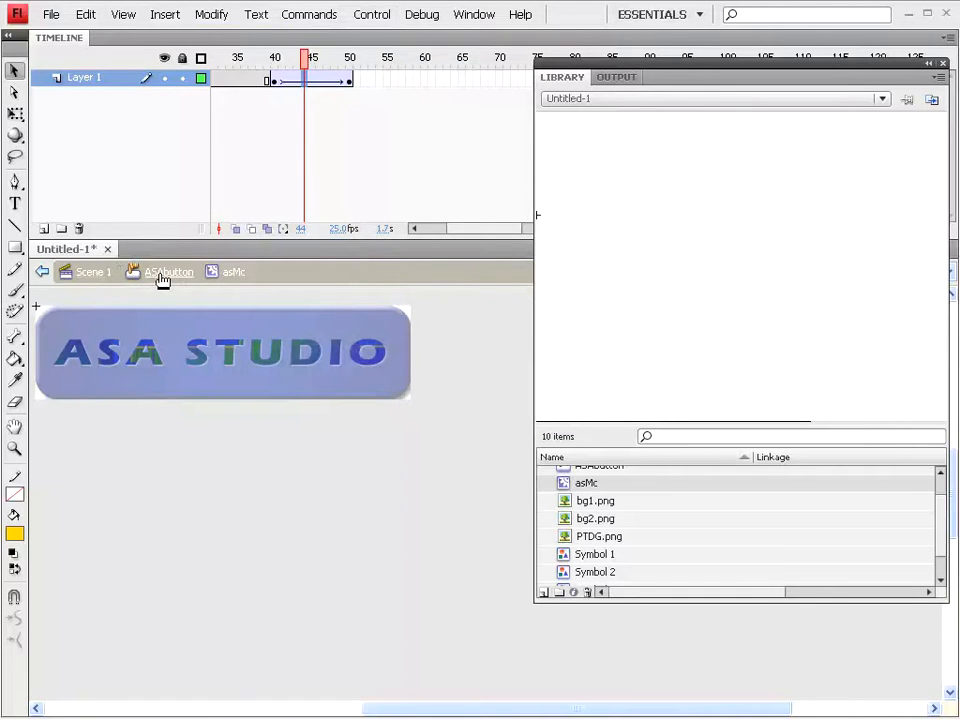
Return to the ASAbutton symbol and insert a keyframe in the Over state of the Text1 layer
left_click(162, 280)
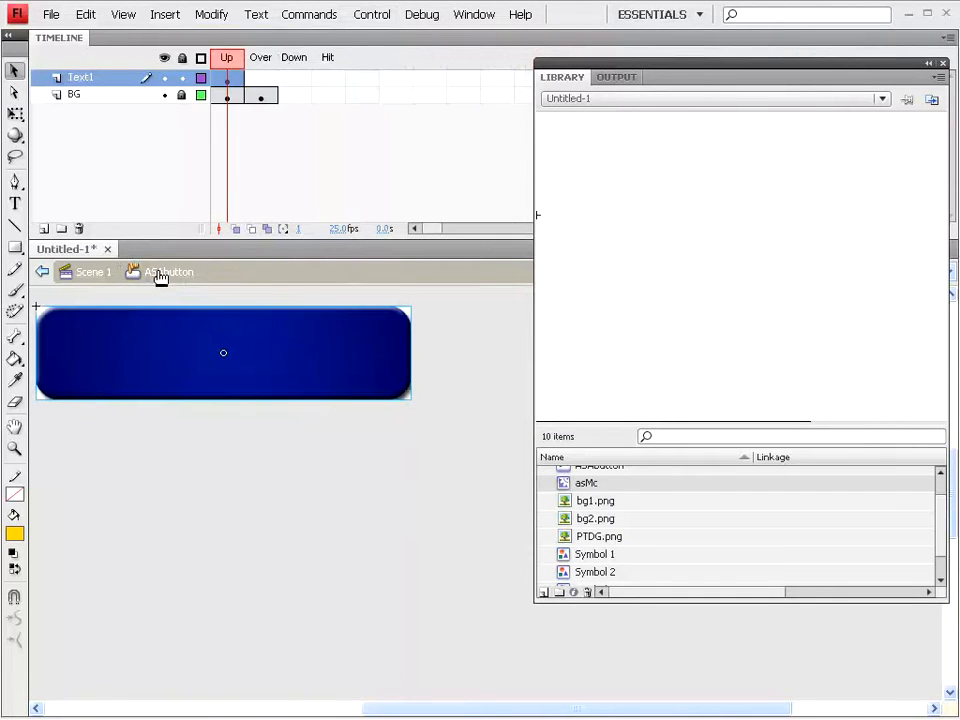
left_click(266, 80)
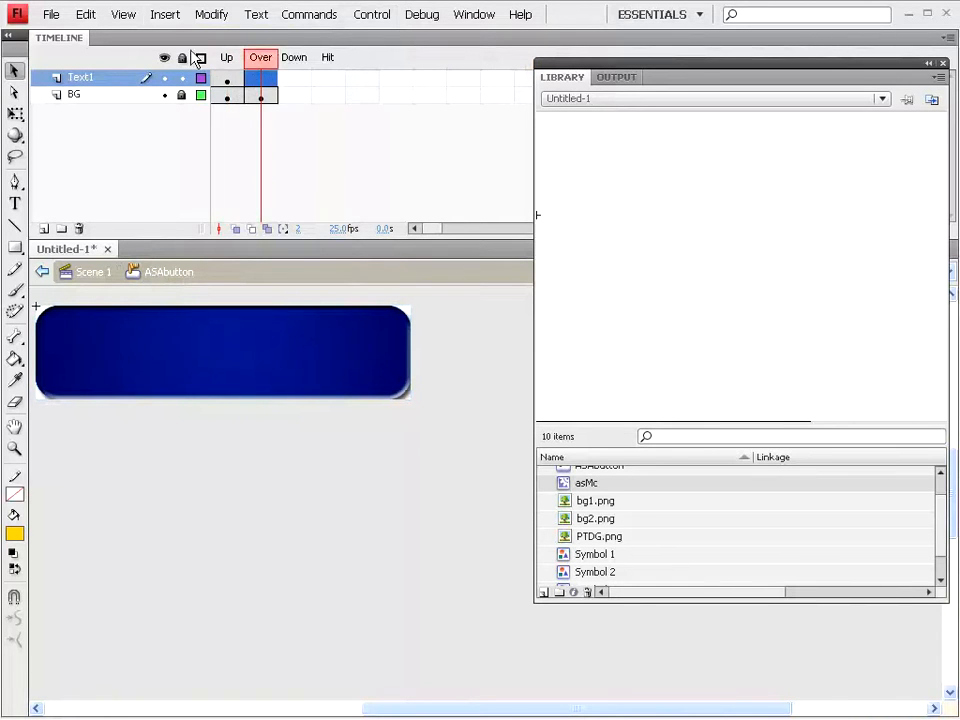
left_click(166, 16)
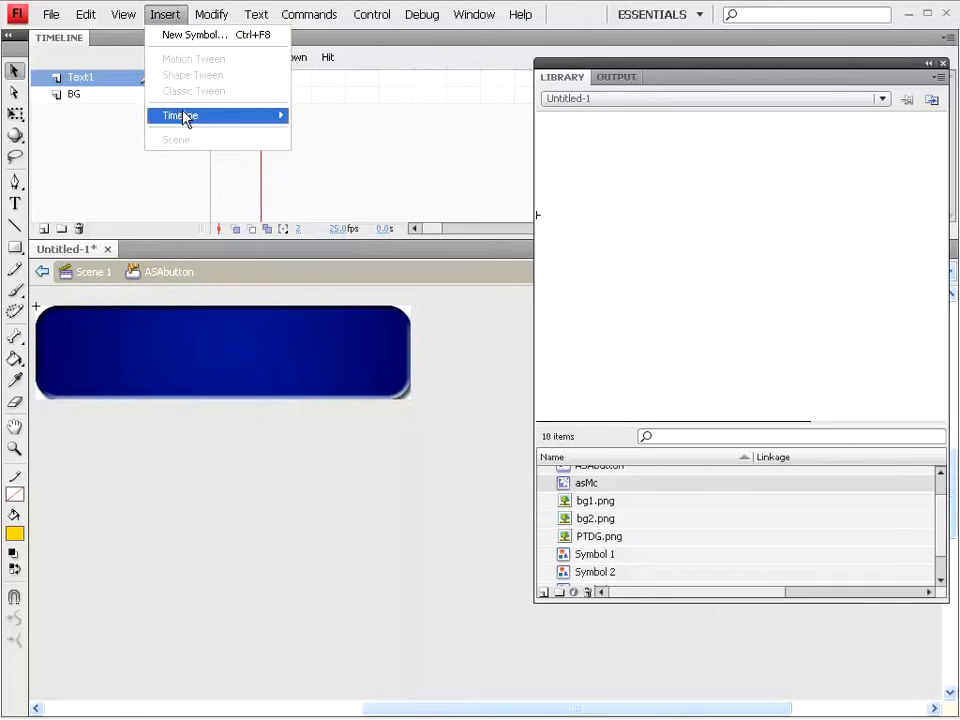
mouse_move(183, 117)
left_click(350, 177)
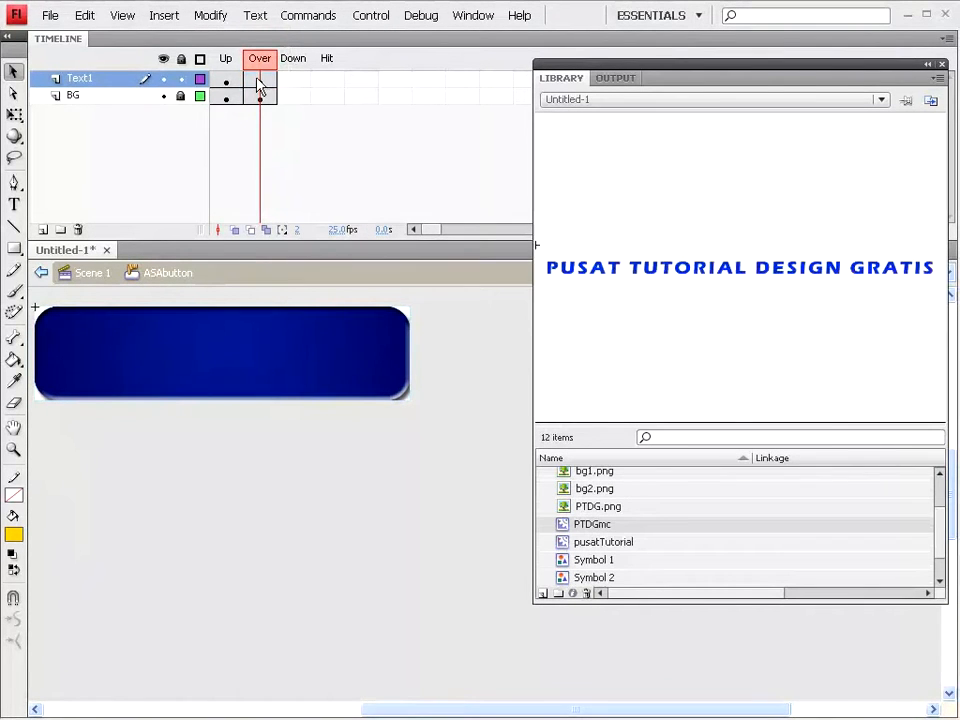
left_click(285, 336)
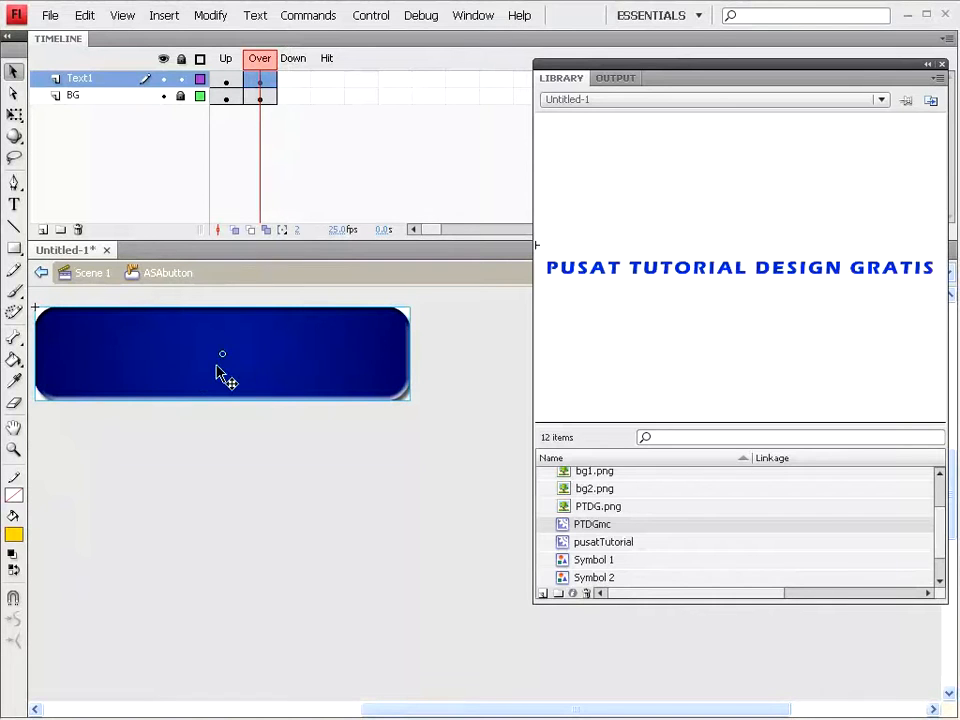
Test the movie to preview the button's rollover, and close the preview
left_click(370, 15)
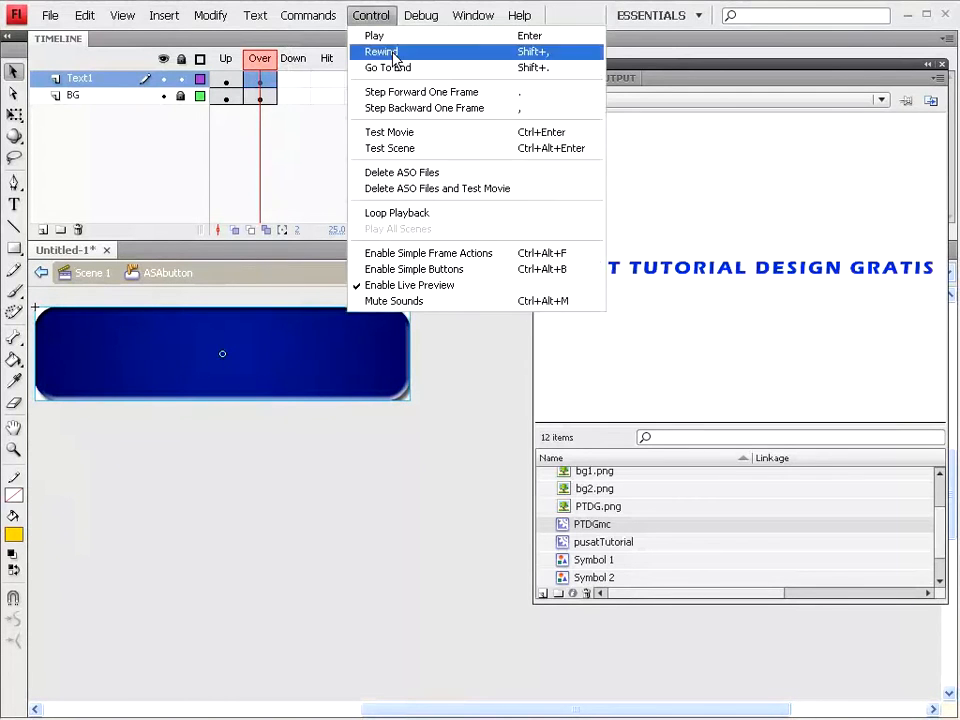
left_click(400, 133)
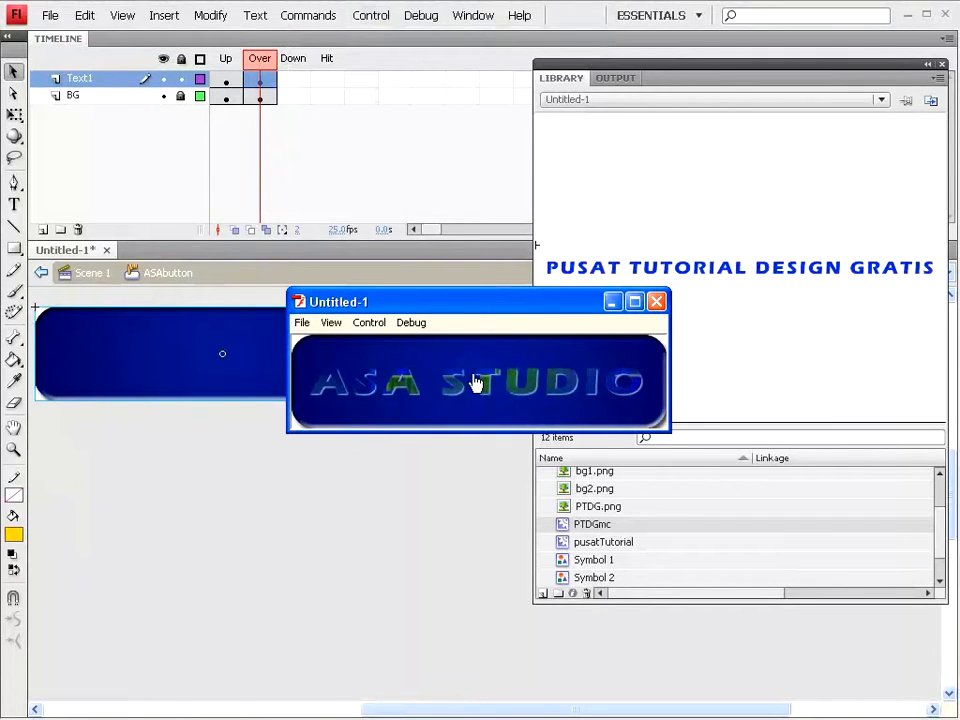
left_click(656, 301)
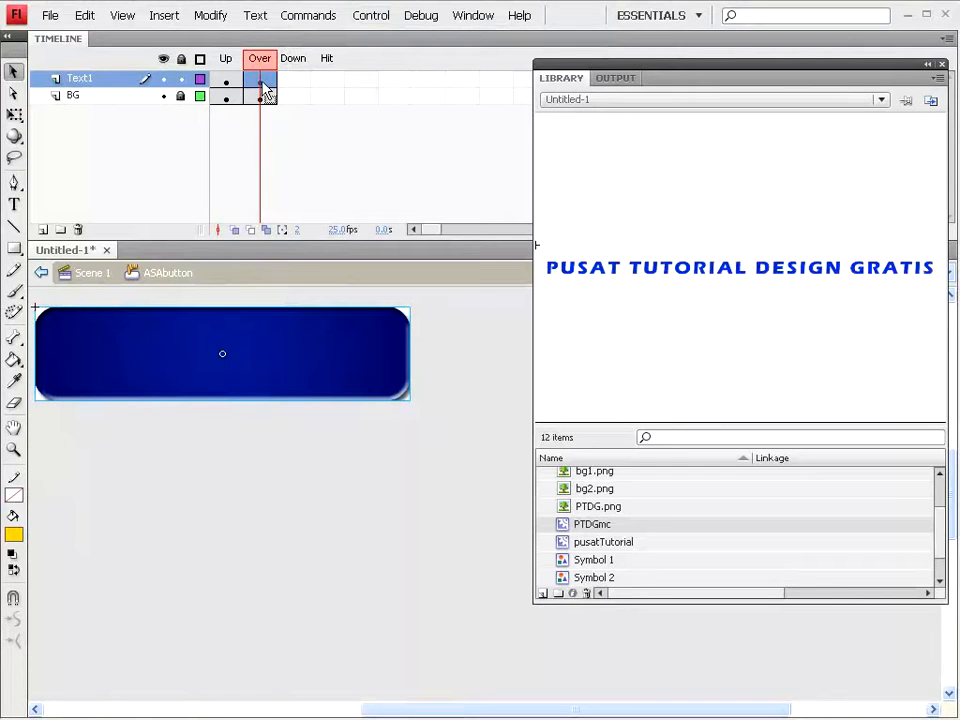
Delete the ASA Studio clip from the Over state of the Text1 layer and test the movie
key("Delete")
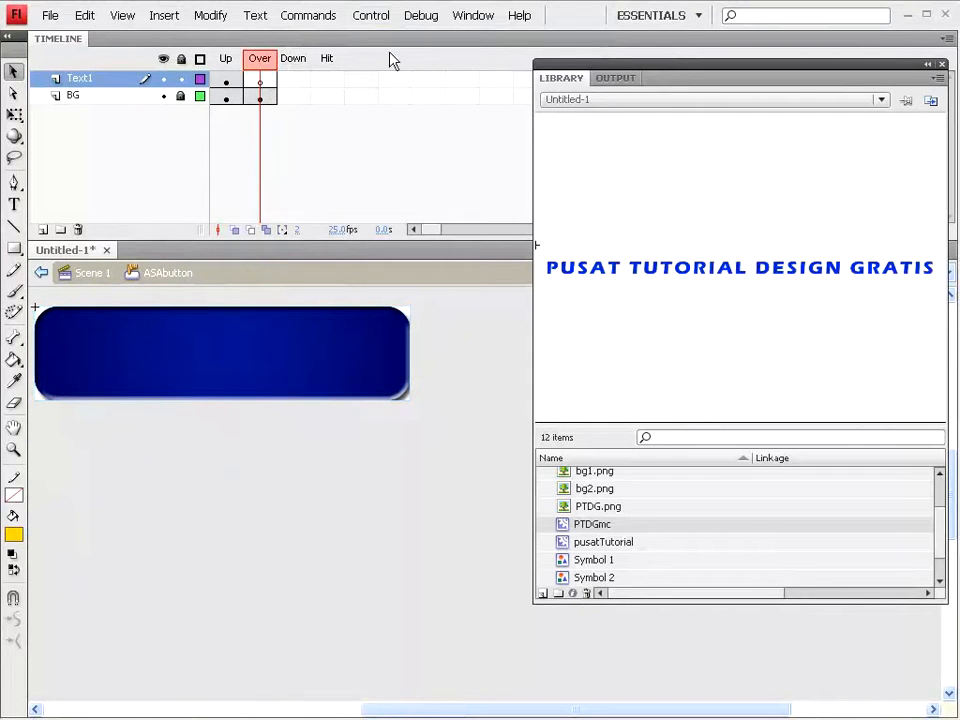
left_click(371, 15)
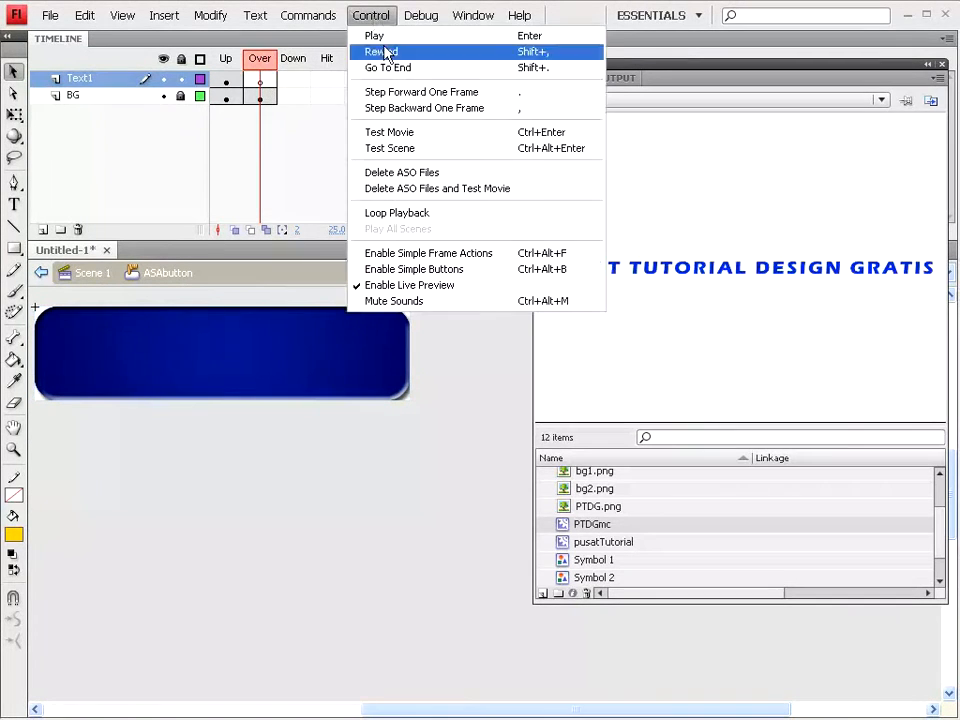
left_click(400, 132)
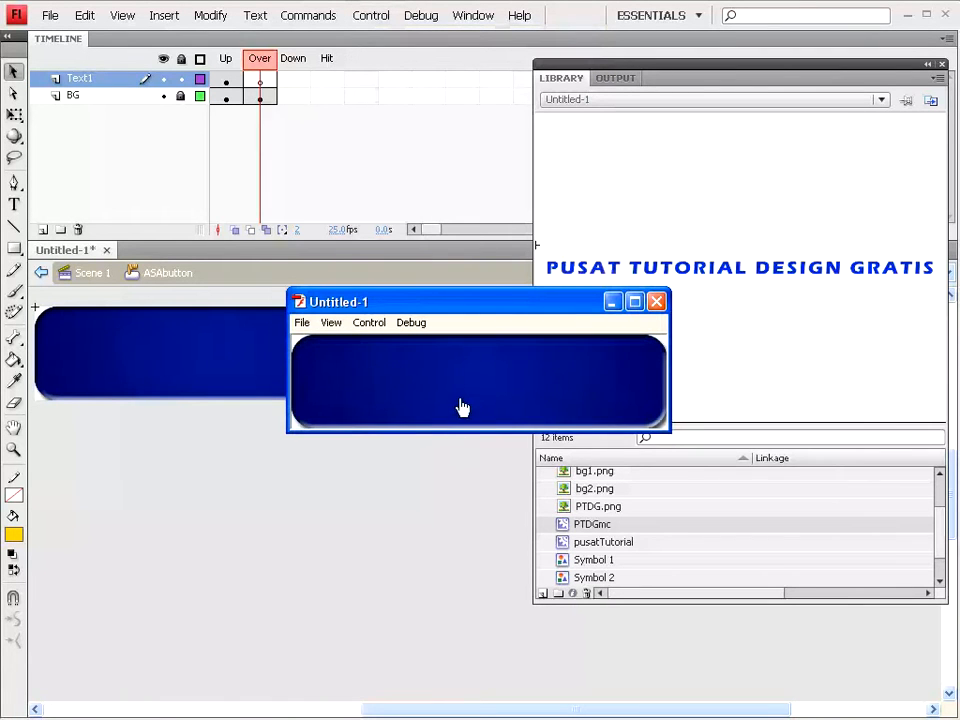
left_click(656, 301)
Place Symbol 4 from the library in the Text1 Over state and align it to the stage's left and top edges
scroll(601, 580, "down", 1)
left_click_drag(601, 585, 291, 420)
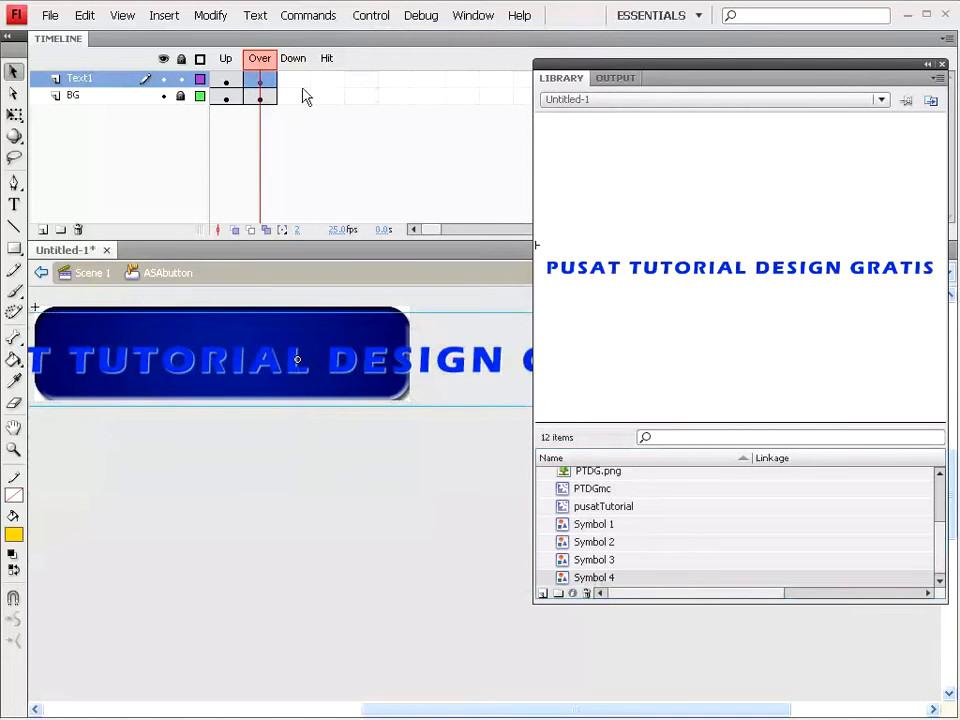
left_click(480, 18)
left_click(480, 300)
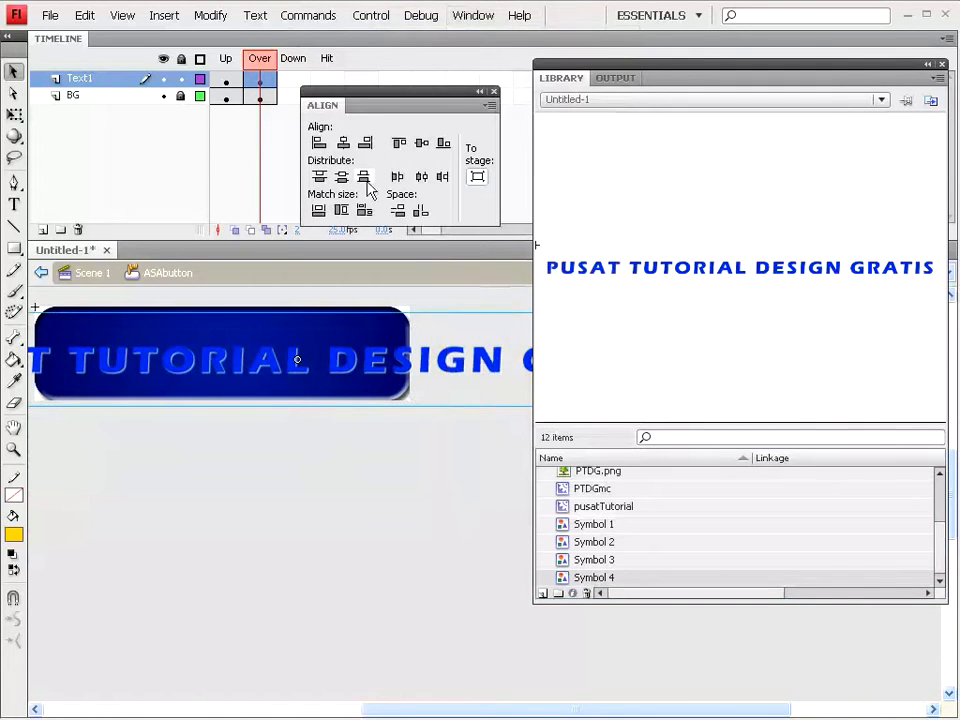
left_click(318, 143)
left_click(400, 144)
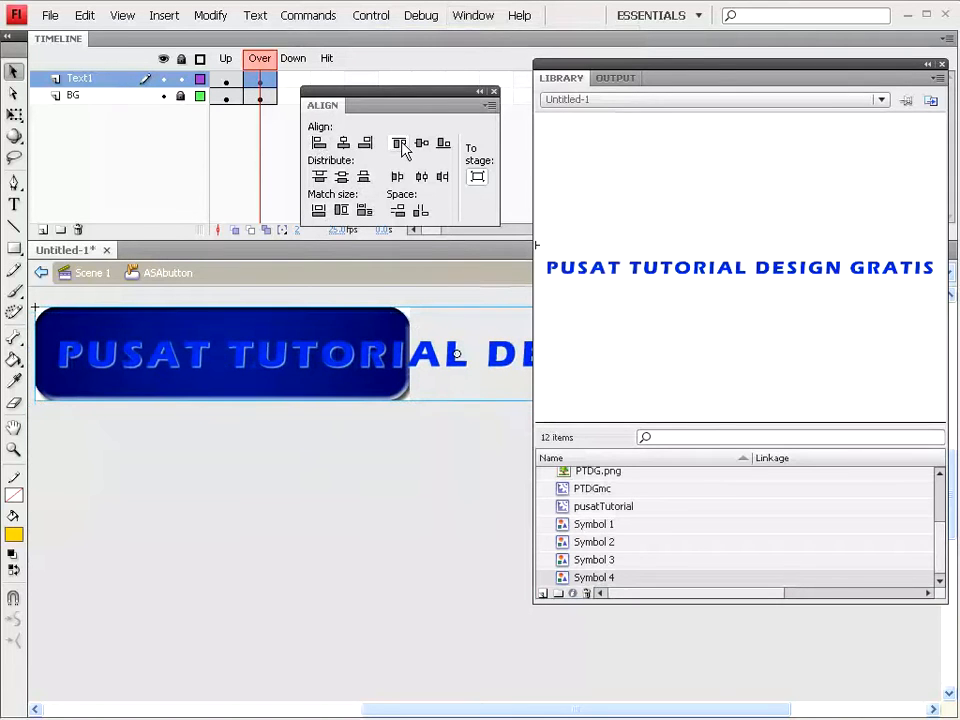
left_click(493, 92)
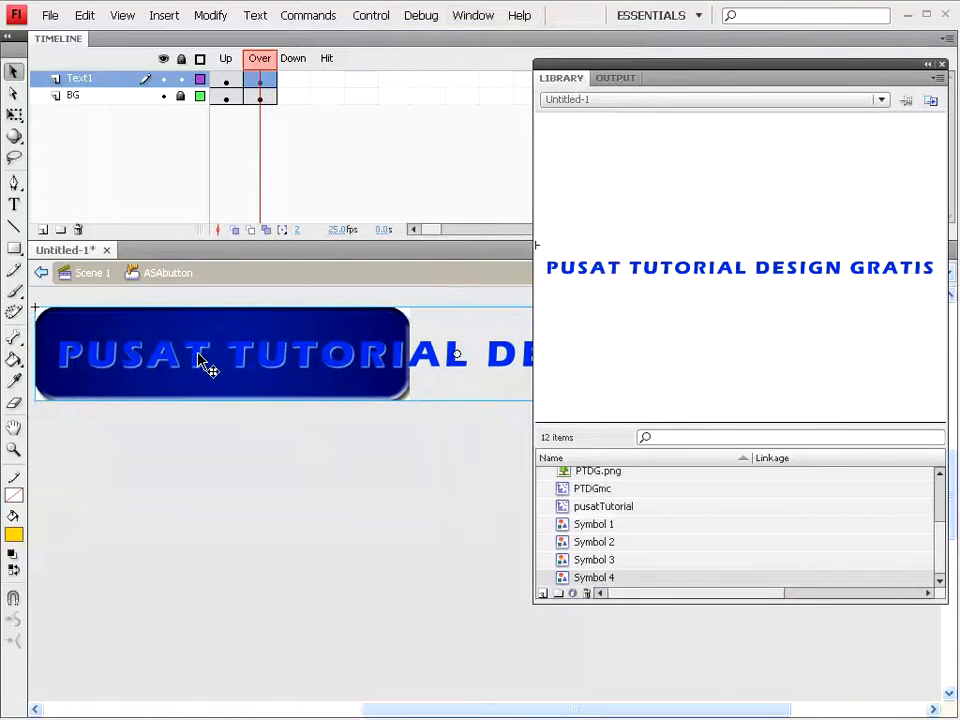
Convert the placed PUSAT TUTORIAL DESIGN GRATIS text to a movie clip symbol named ptdgMcAnimasi
left_click(164, 15)
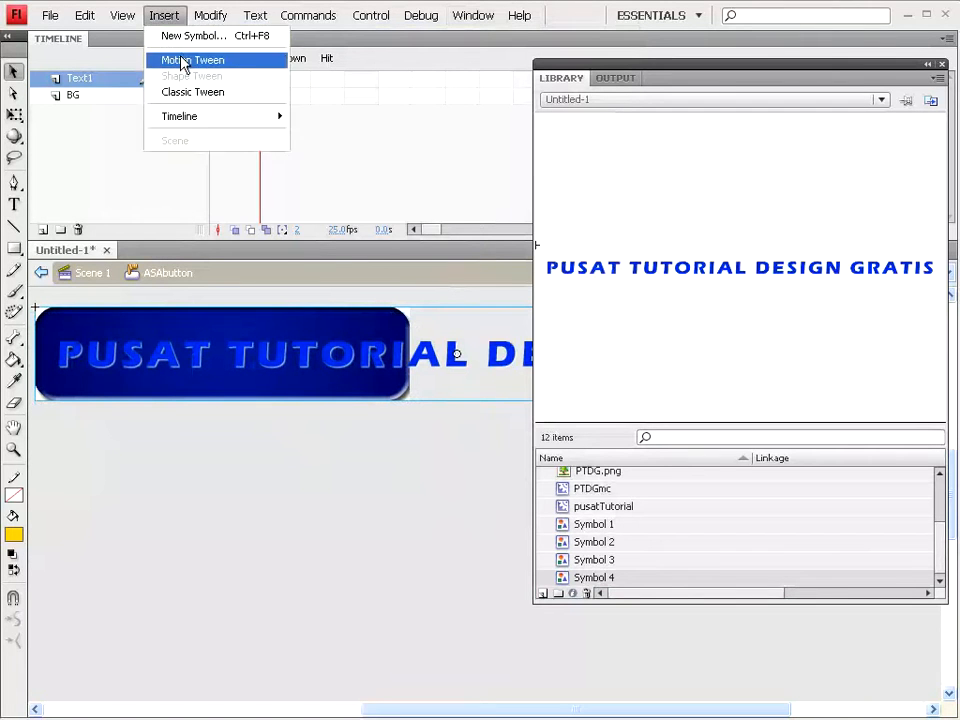
mouse_move(212, 16)
left_click(232, 62)
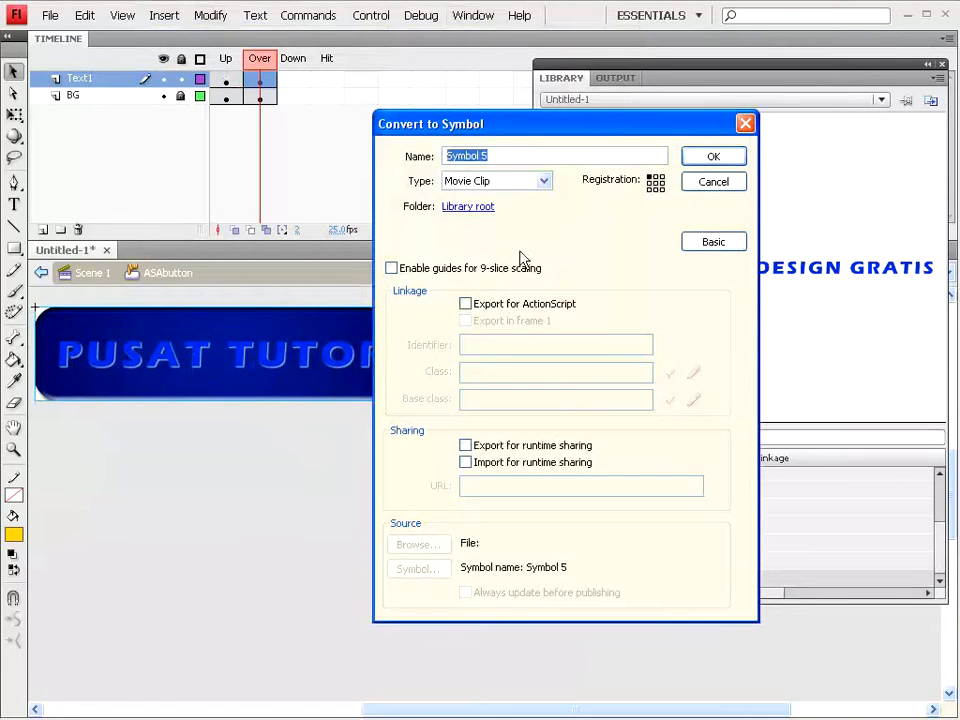
type("ptdgMcAnimasi")
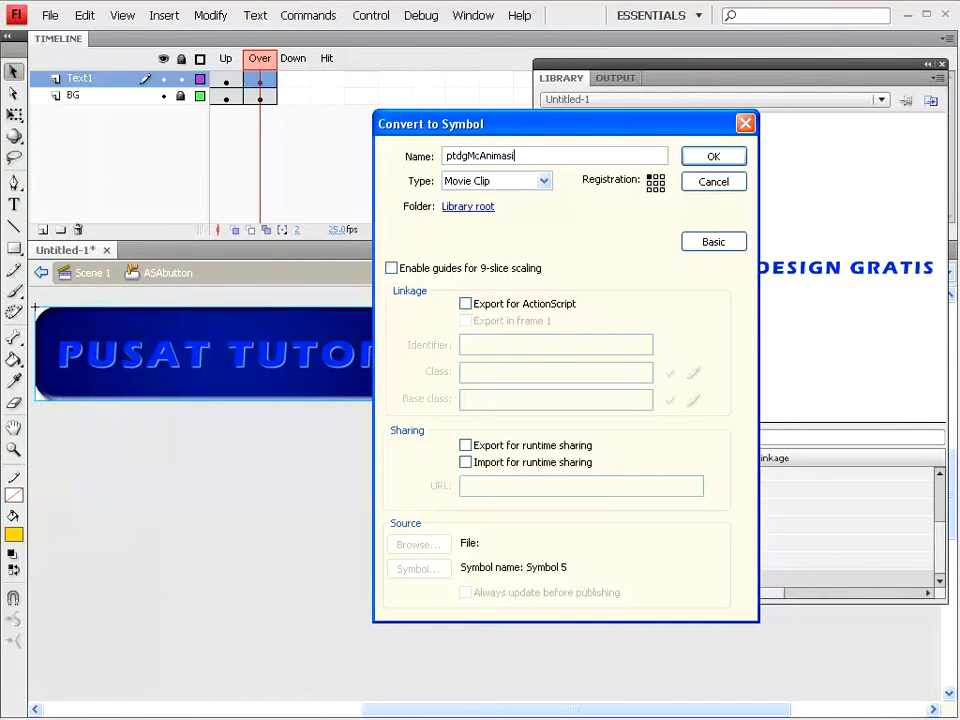
left_click(711, 158)
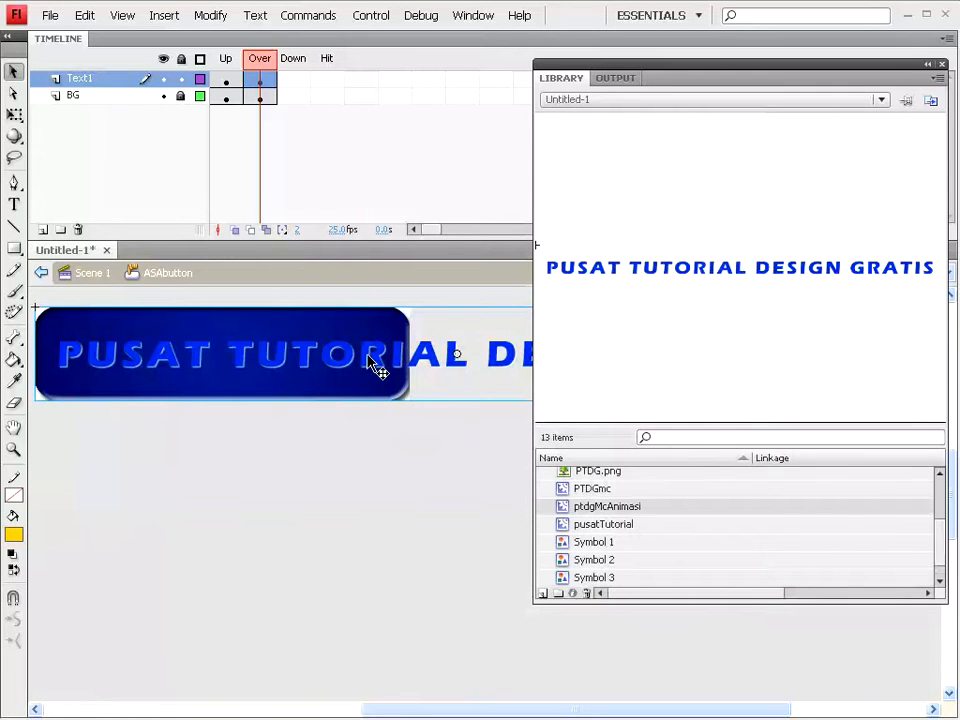
Wrap the ptdgMcAnimasi instance in another movie clip symbol named PusatTutorialDesign
left_click(210, 15)
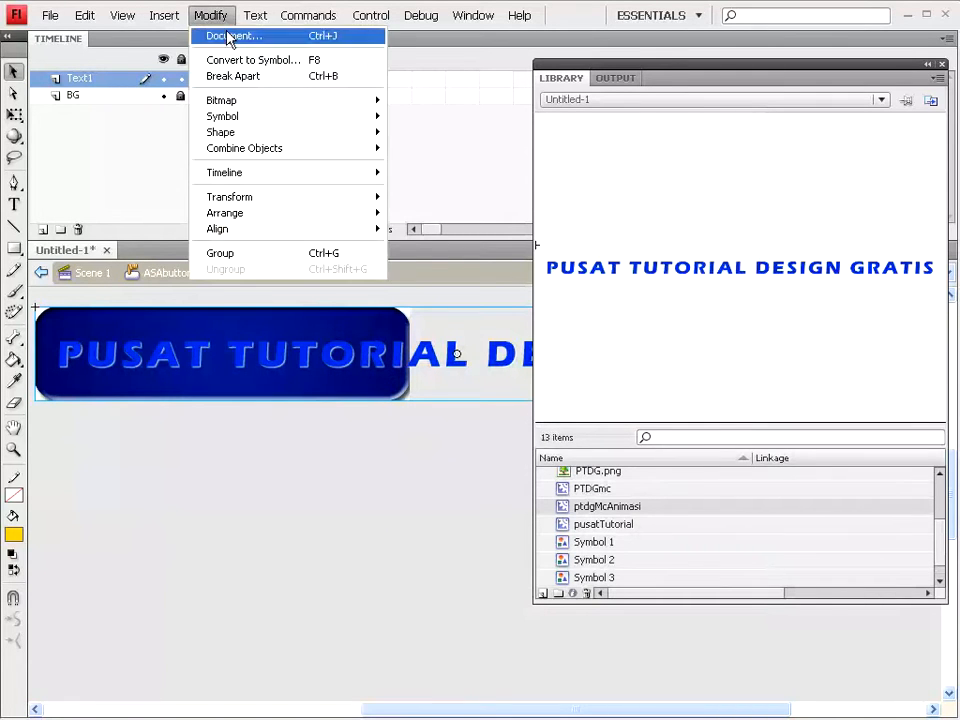
left_click(240, 60)
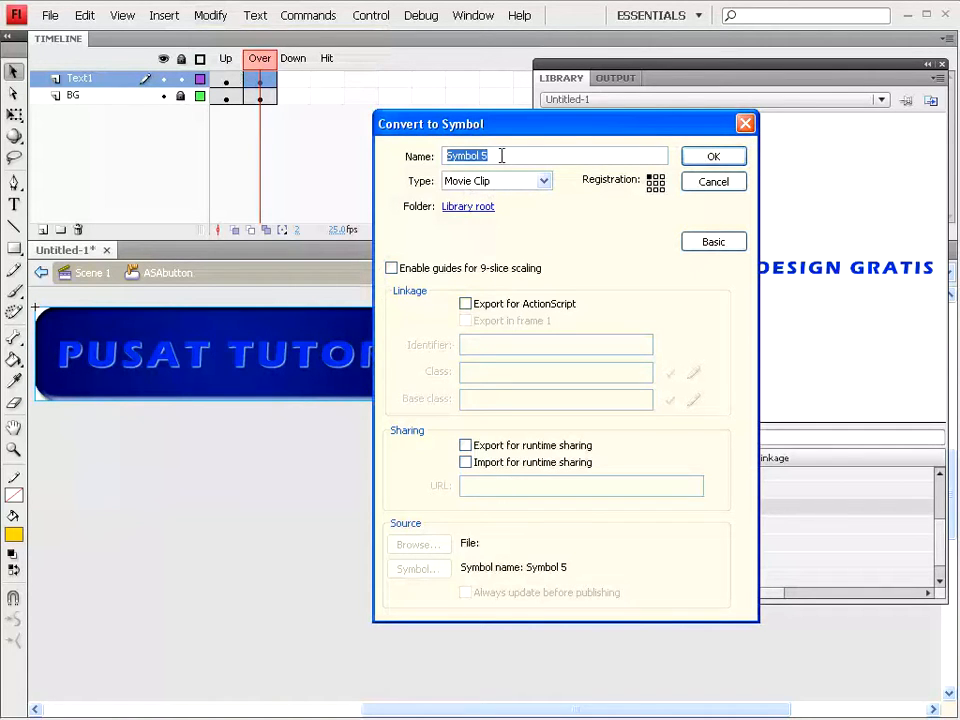
type("PusatTutorialDesign")
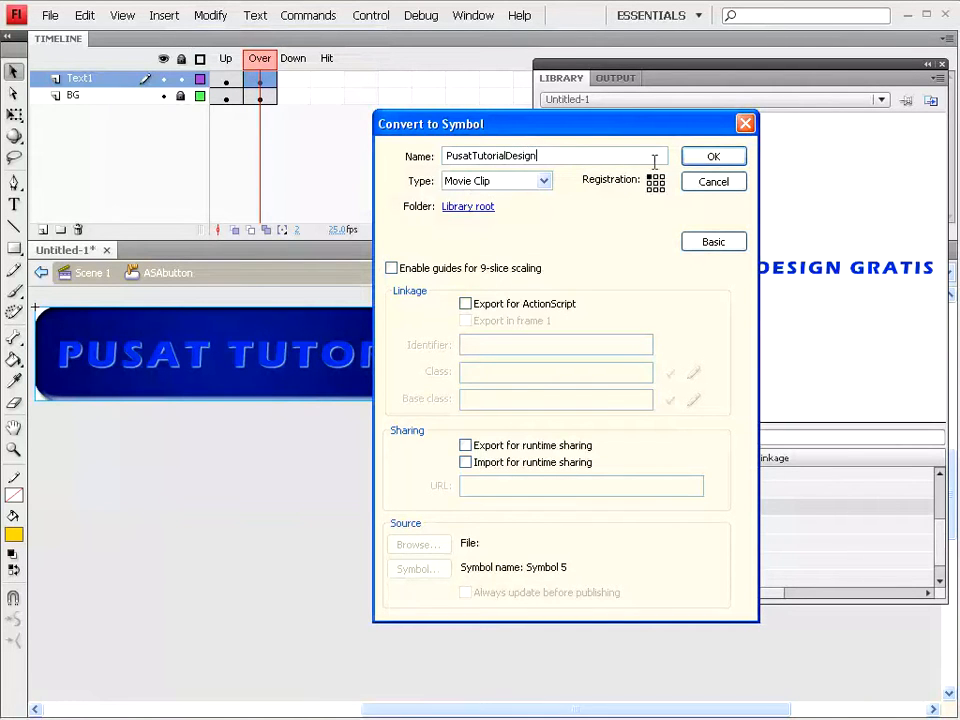
left_click(704, 160)
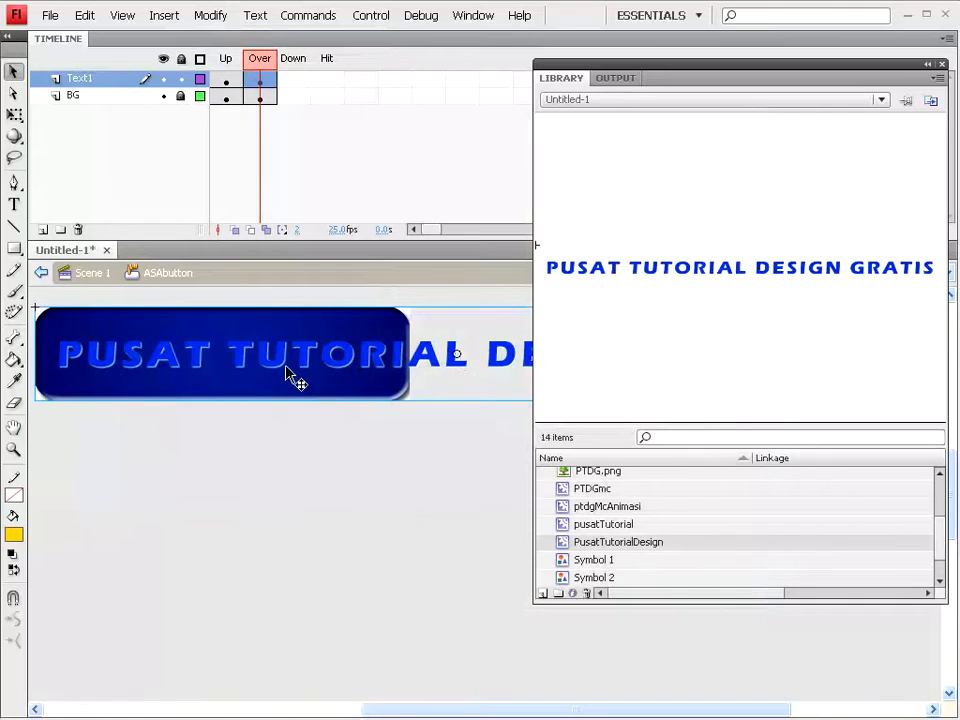
Open the PusatTutorialDesign clip for editing in place and apply a classic tween to frame 1 of Layer 1
double_click(137, 368)
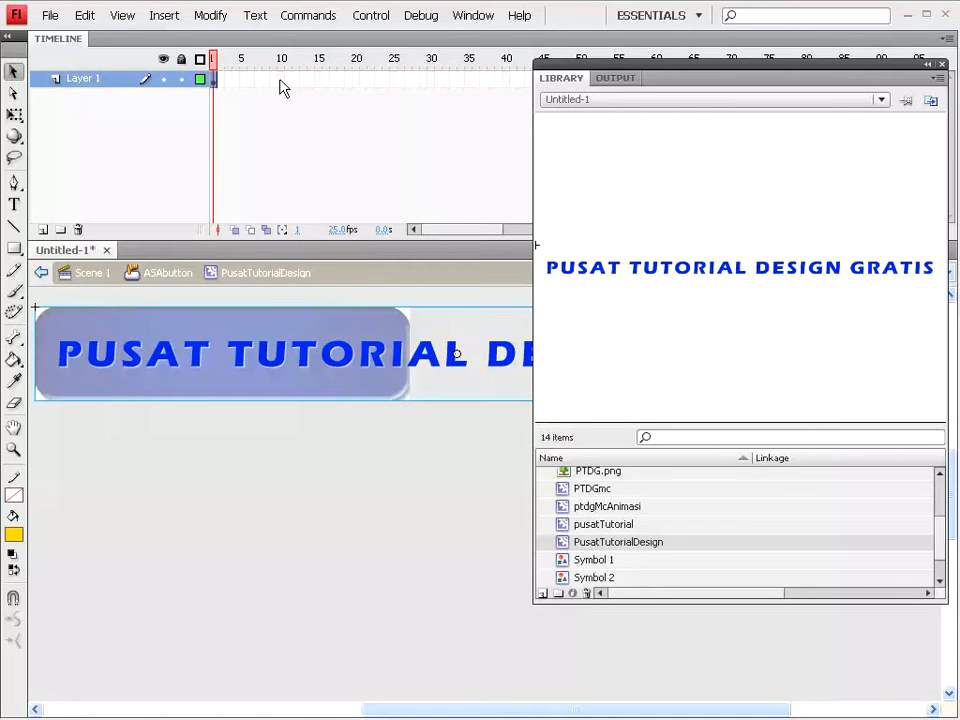
left_click(214, 80)
left_click(165, 15)
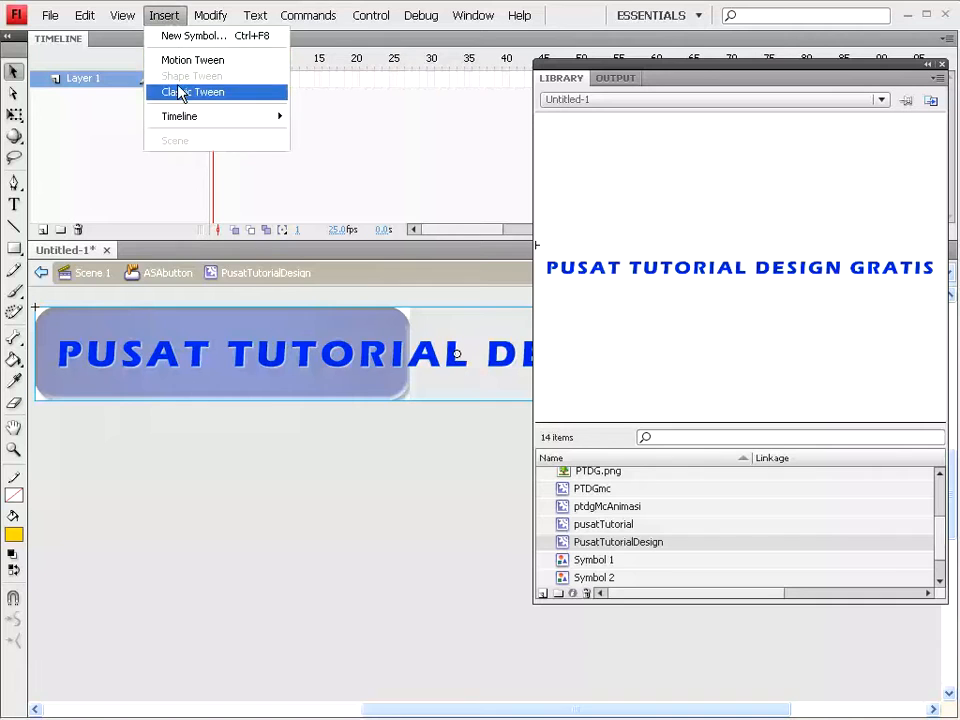
left_click(182, 92)
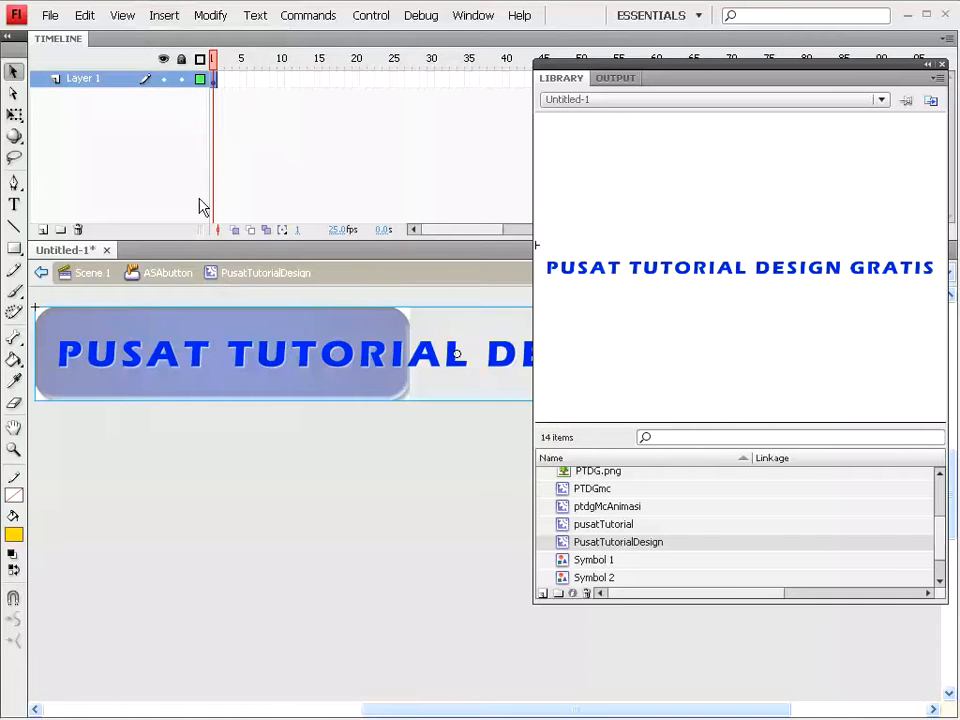
Insert a keyframe at frame 10 of Layer 1 in the PusatTutorialDesign clip
left_click(281, 80)
left_click(175, 18)
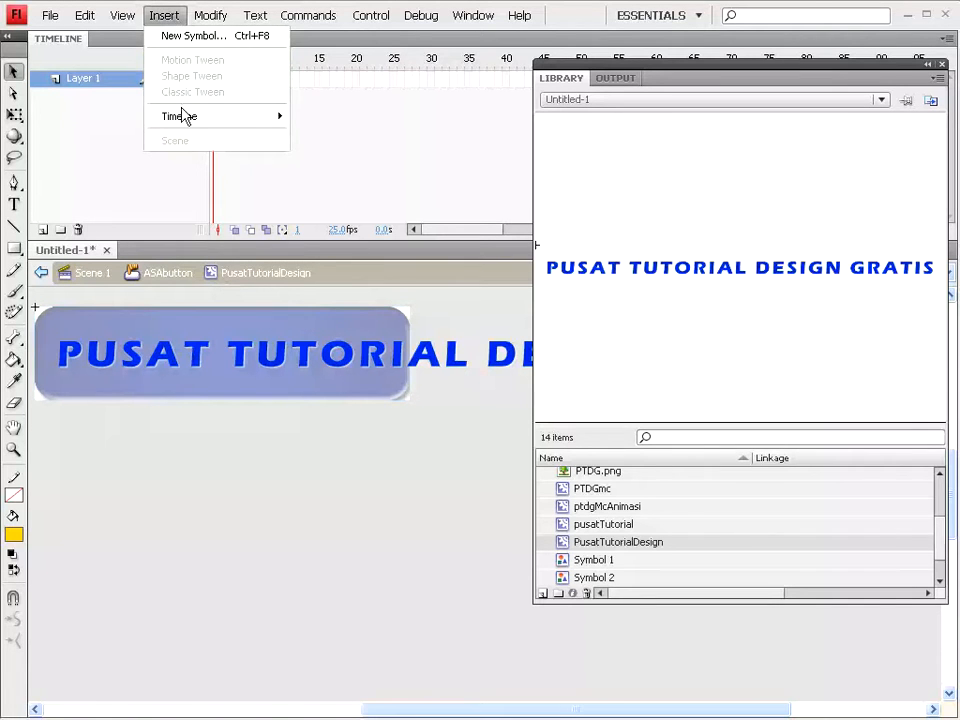
mouse_move(212, 117)
left_click(340, 176)
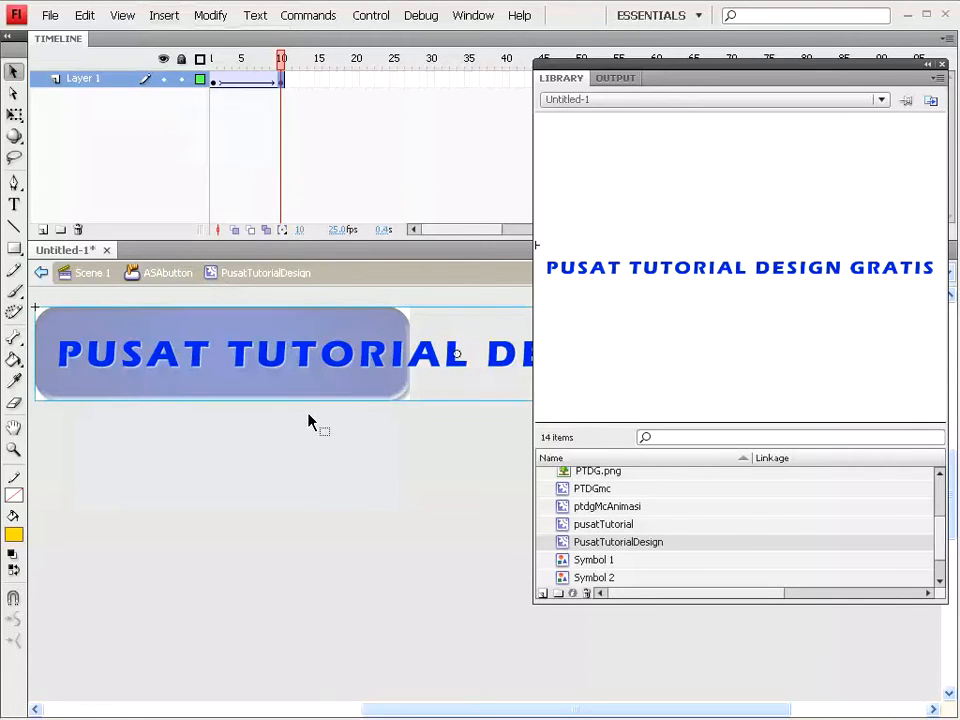
Add a Blur filter to the ptdgMcAnimasi instance on frame 1 of Layer 1
left_click(215, 80)
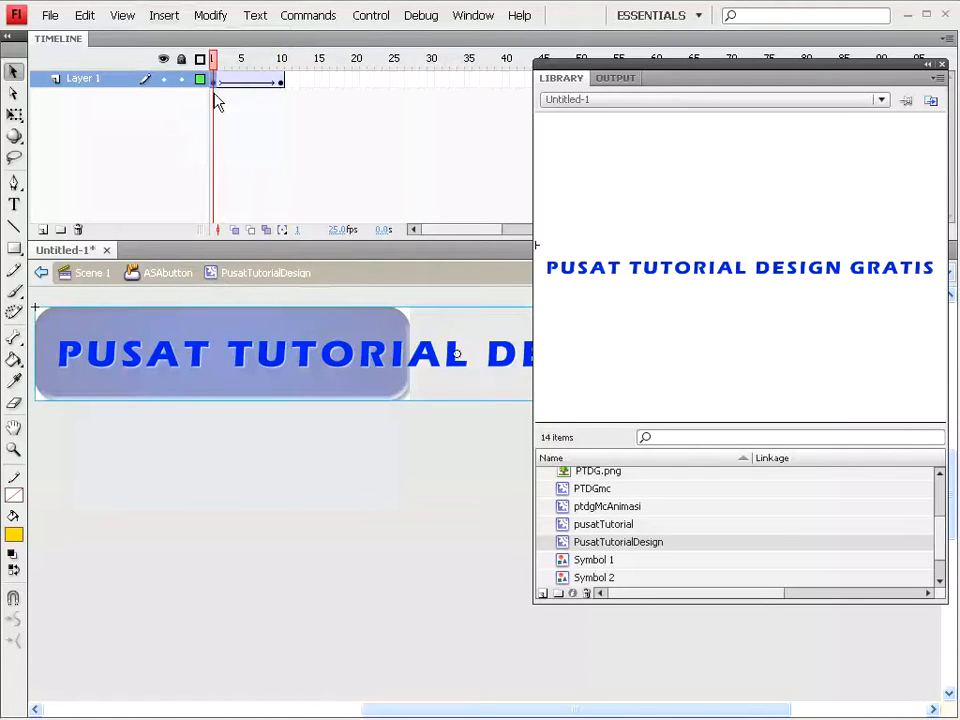
left_click(476, 18)
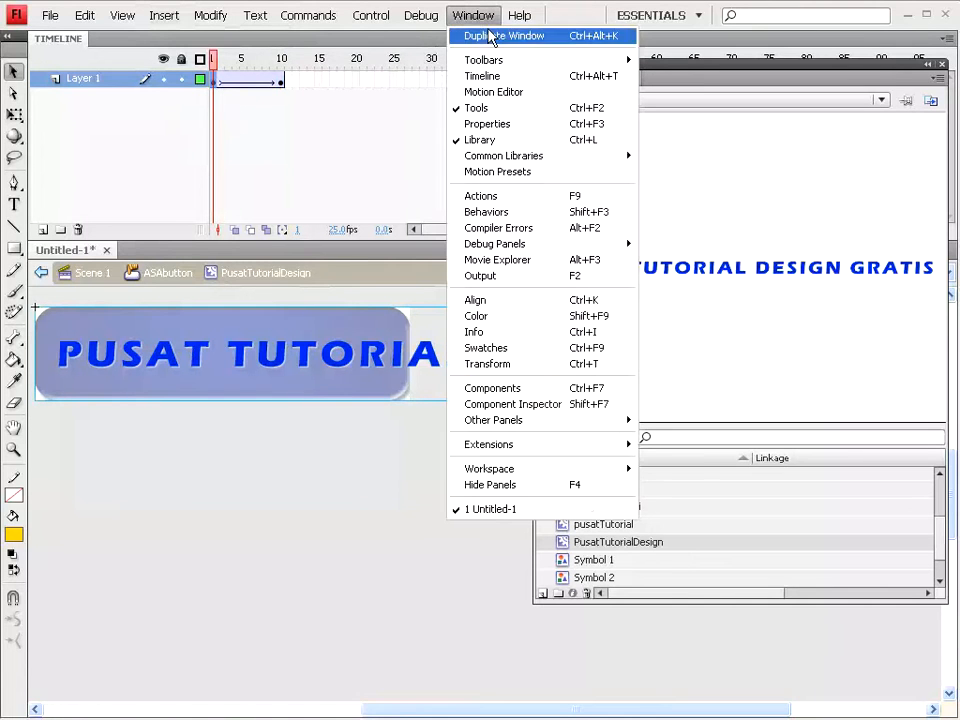
left_click(488, 123)
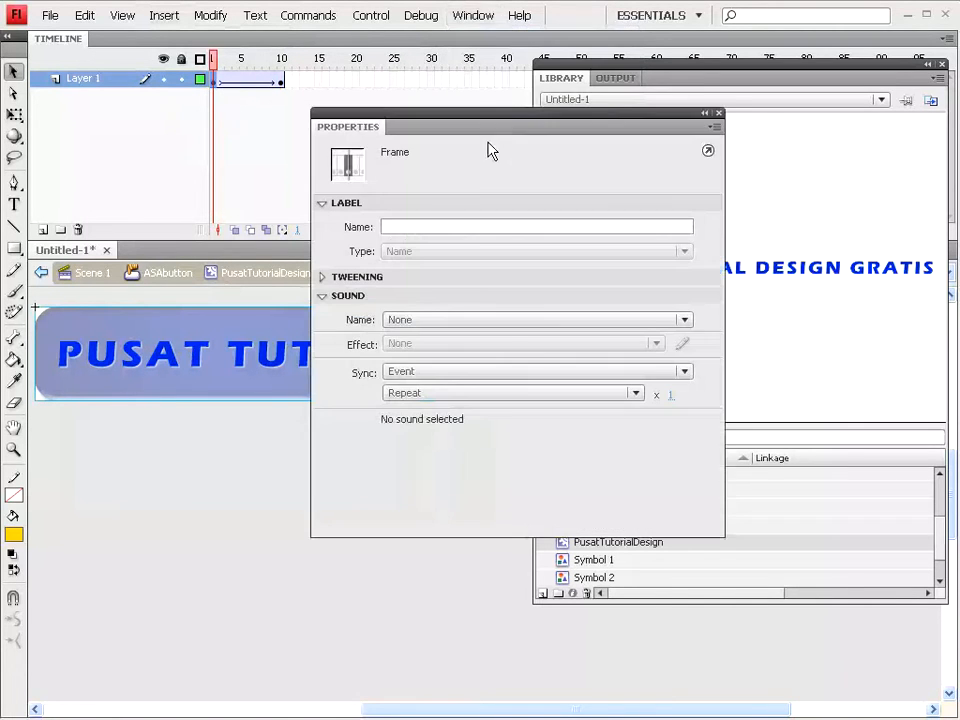
left_click(199, 360)
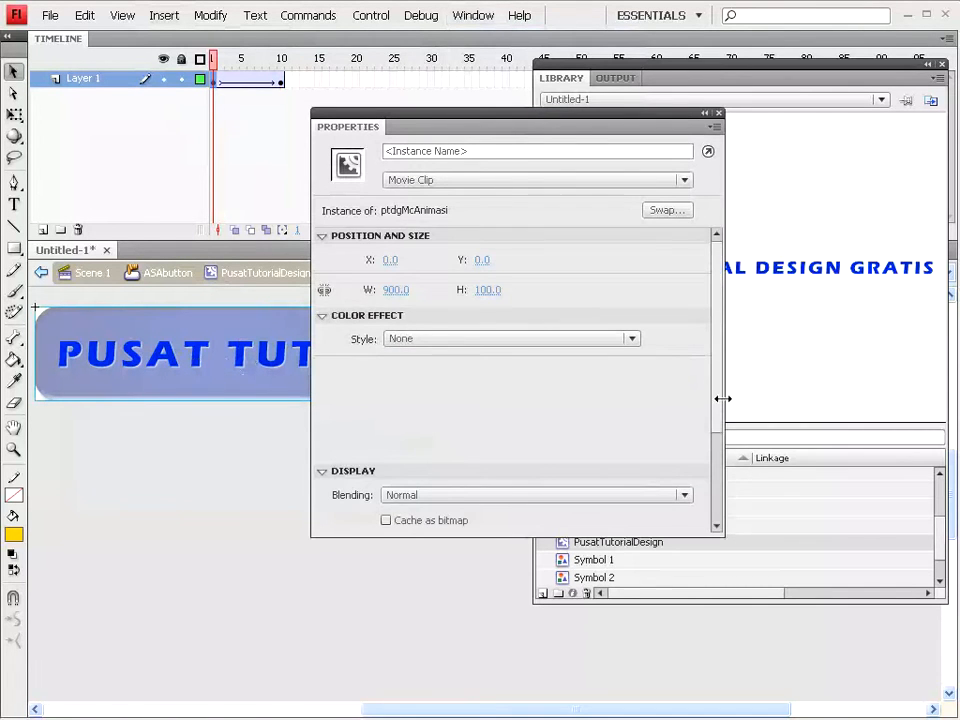
left_click_drag(718, 403, 709, 512)
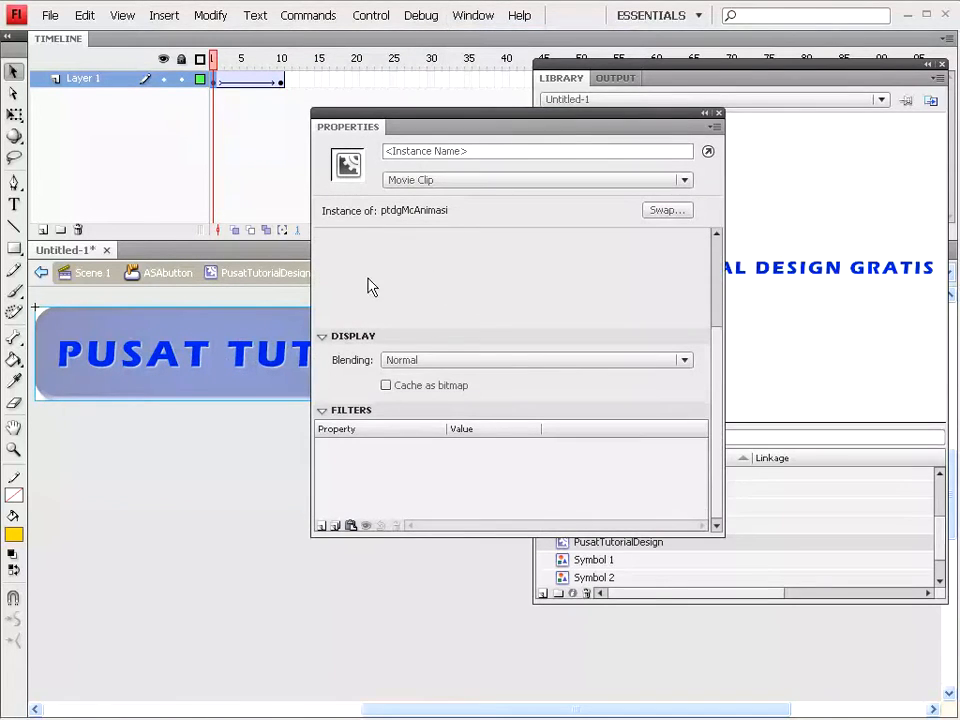
scroll(720, 407, "up", 5)
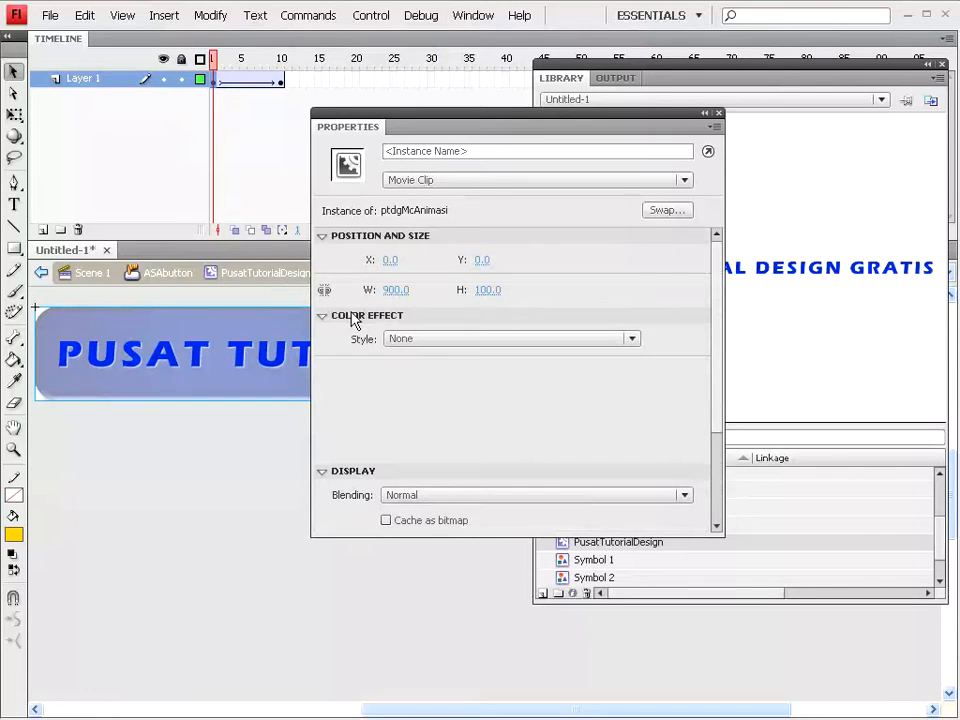
left_click(321, 471)
left_click_drag(685, 537, 685, 700)
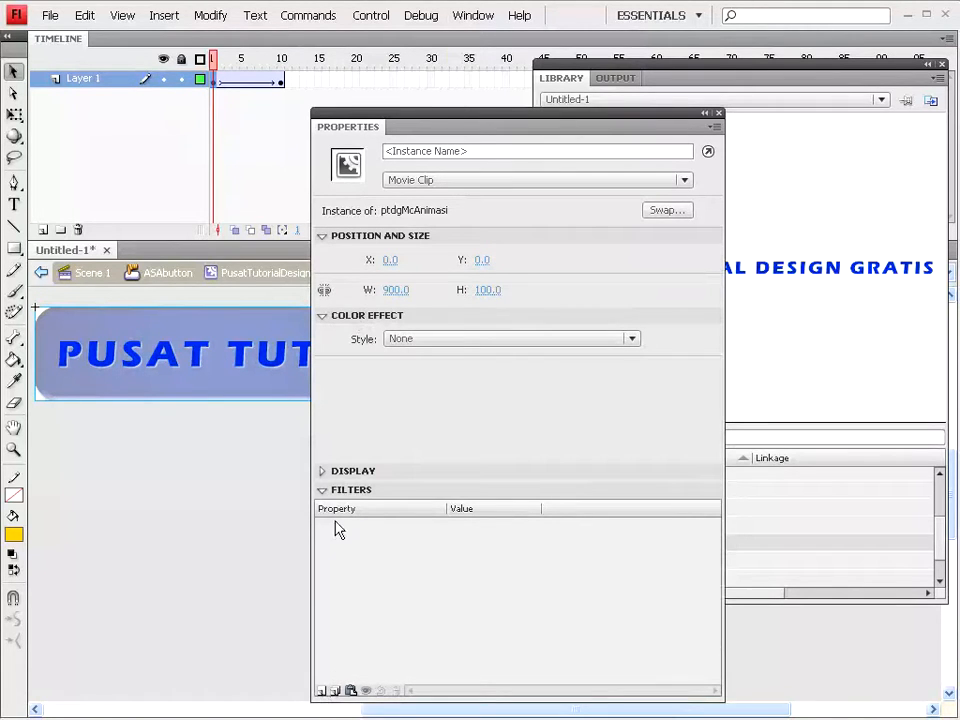
left_click(322, 691)
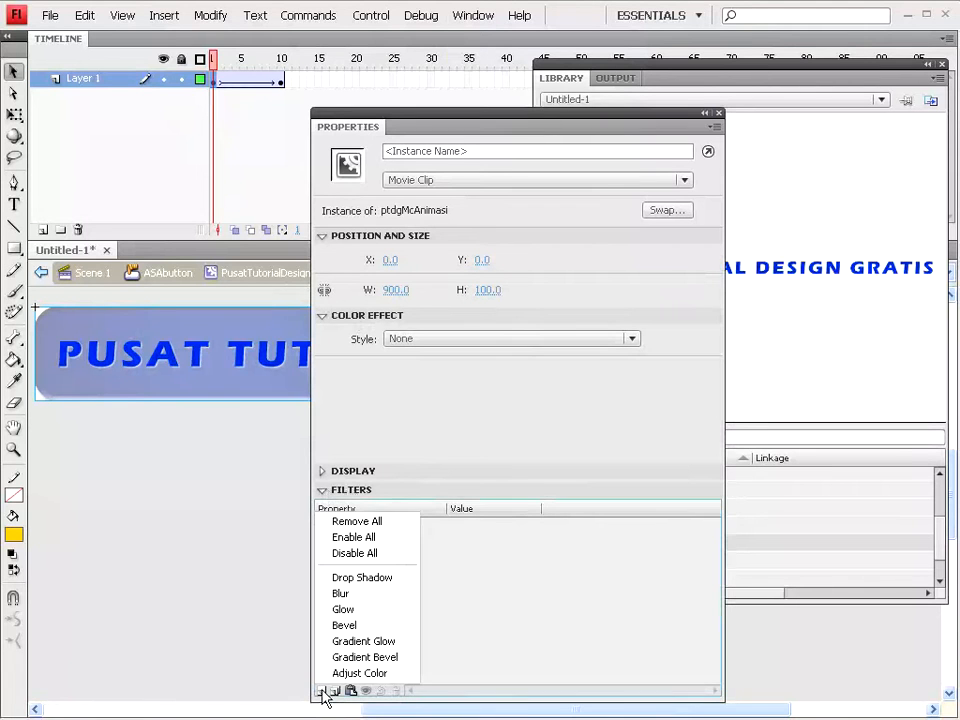
left_click(341, 596)
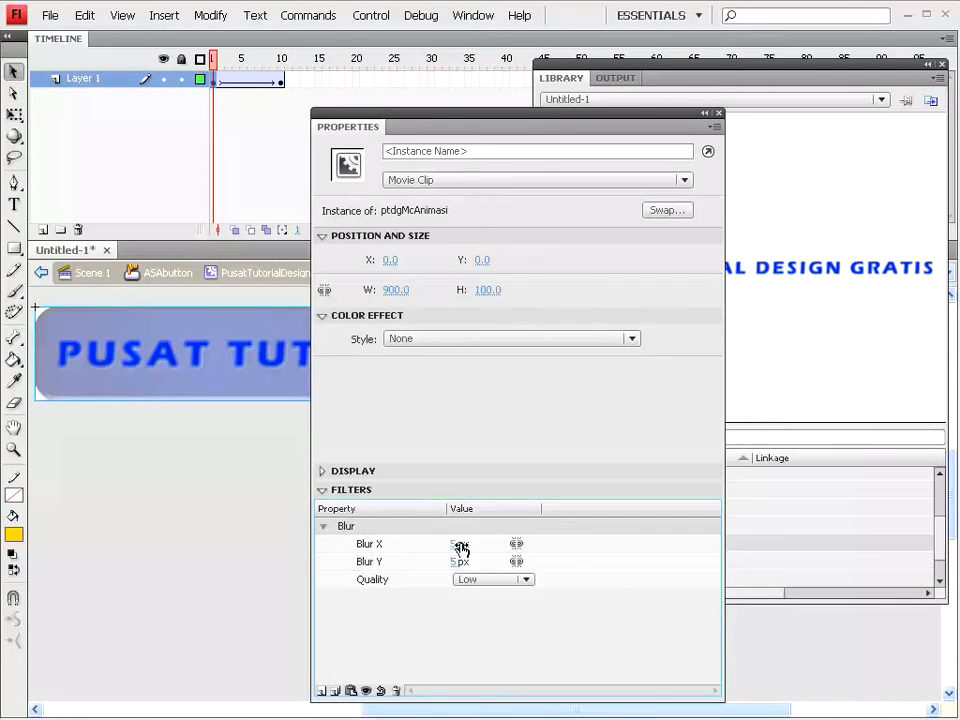
Set the horizontal blur of the frame 1 text to 250 px, leaving the vertical blur unlinked
left_click_drag(453, 546, 619, 557)
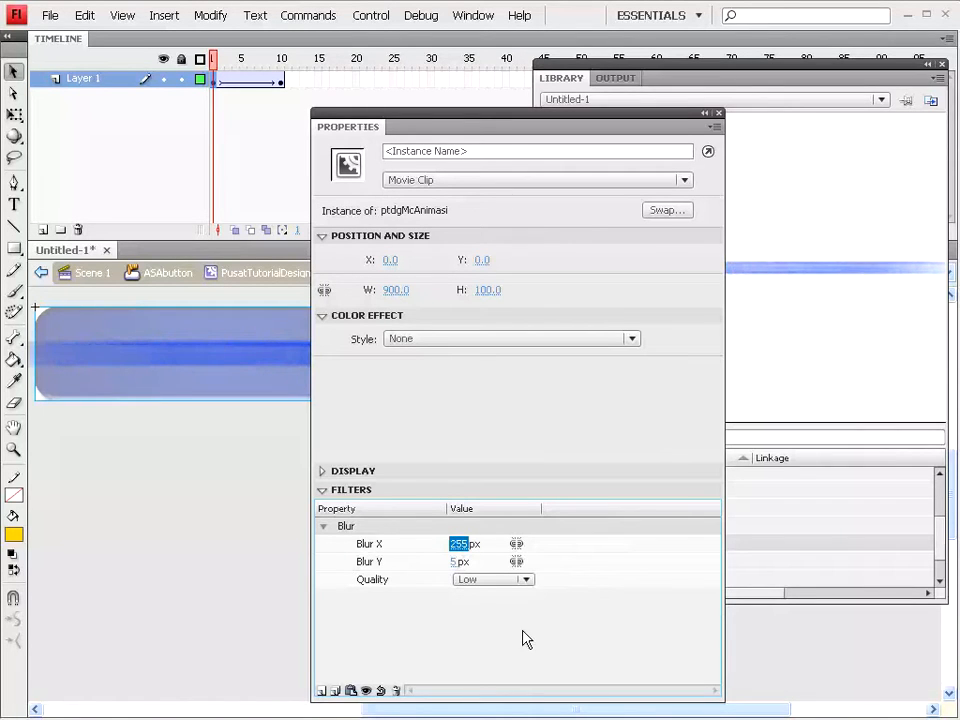
left_click(458, 545)
key("Return")
Set the Blur quality to Medium for the text instances on frame 10 and frame 1
left_click(493, 580)
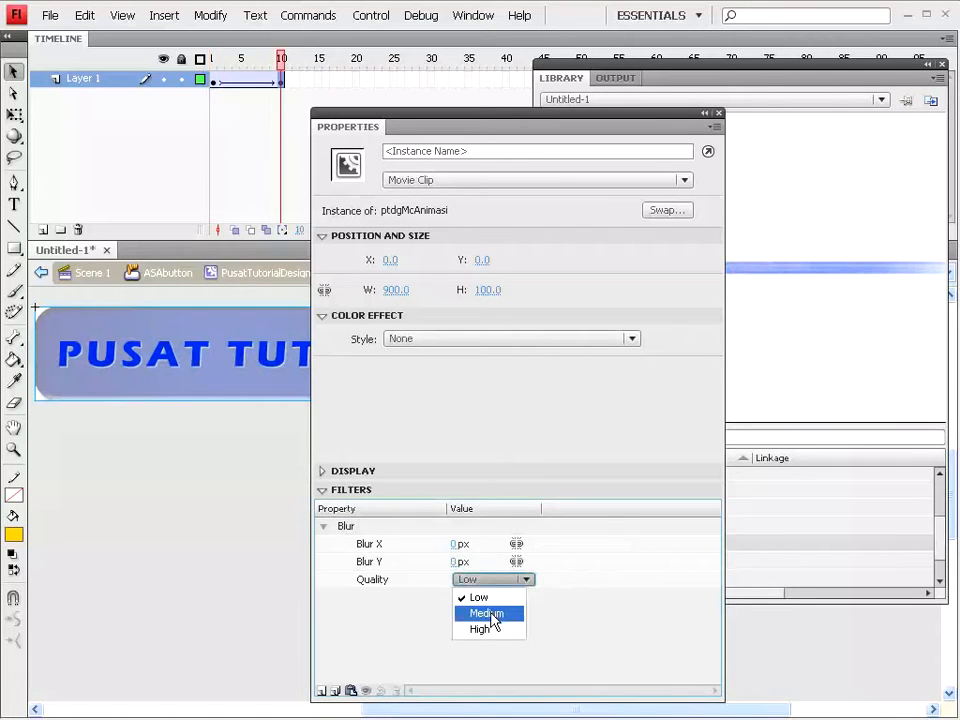
left_click(490, 615)
left_click(213, 82)
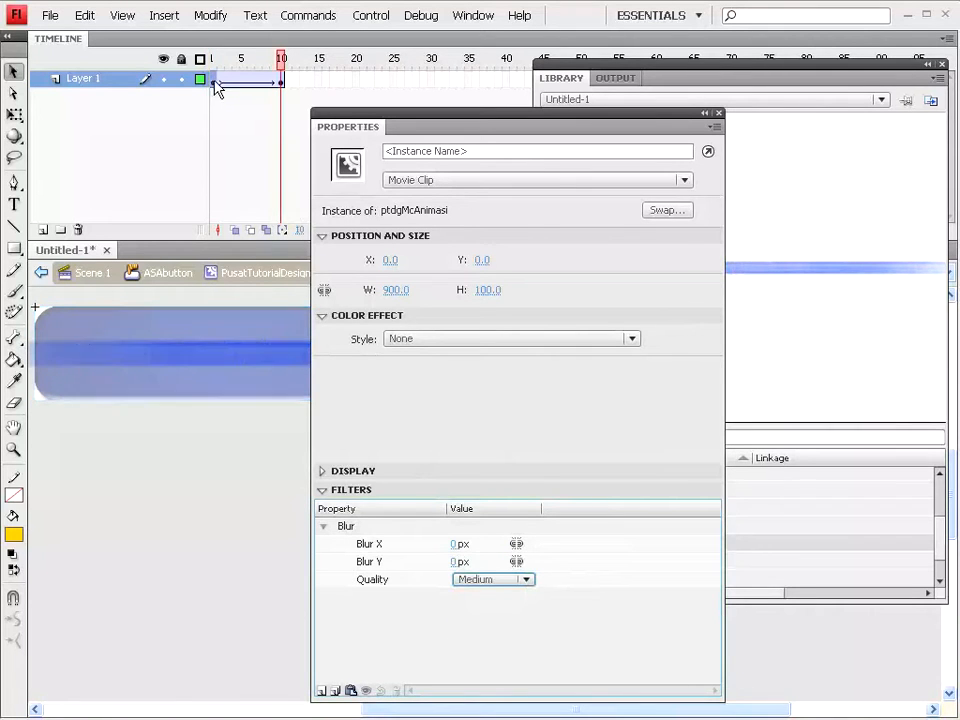
left_click(278, 366)
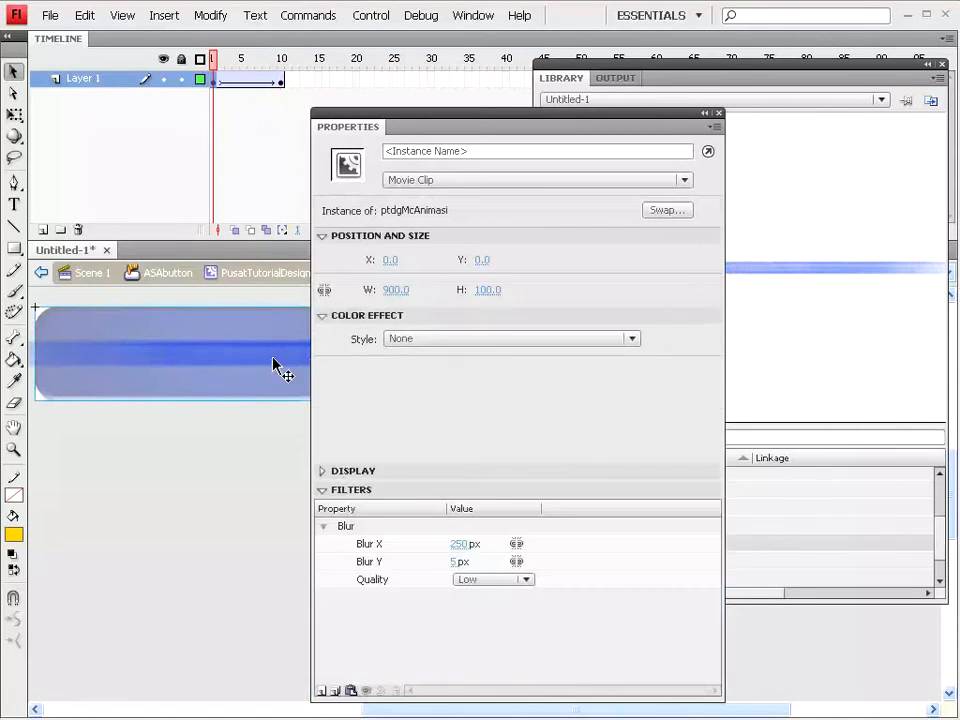
left_click(474, 581)
left_click(485, 613)
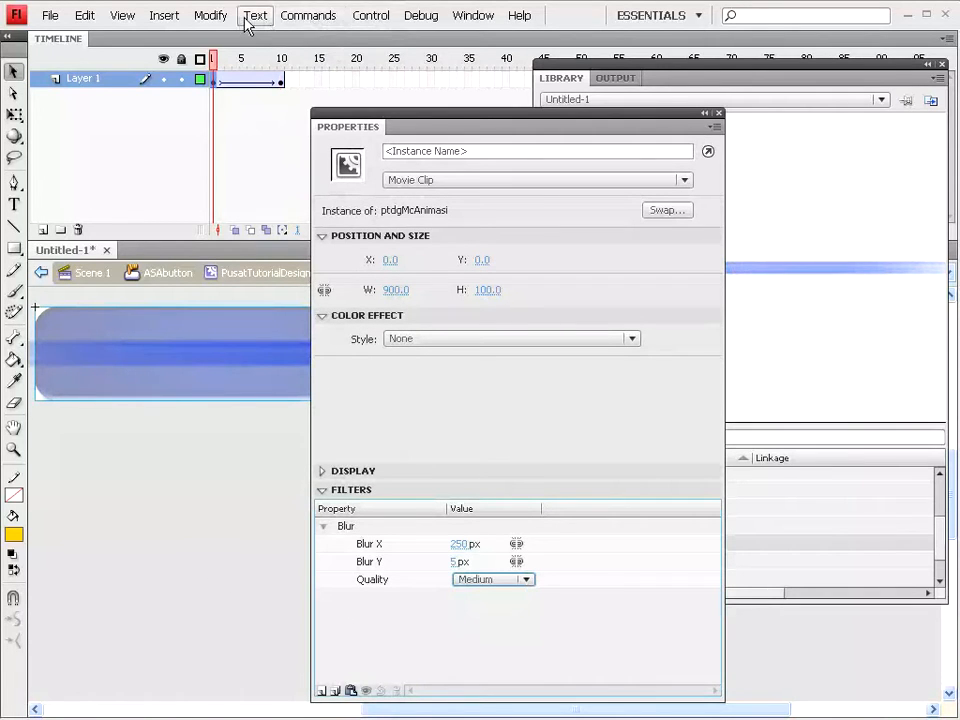
Test the movie to preview the blur-in animation in the button's Over state, and close the preview
left_click(371, 16)
left_click(401, 135)
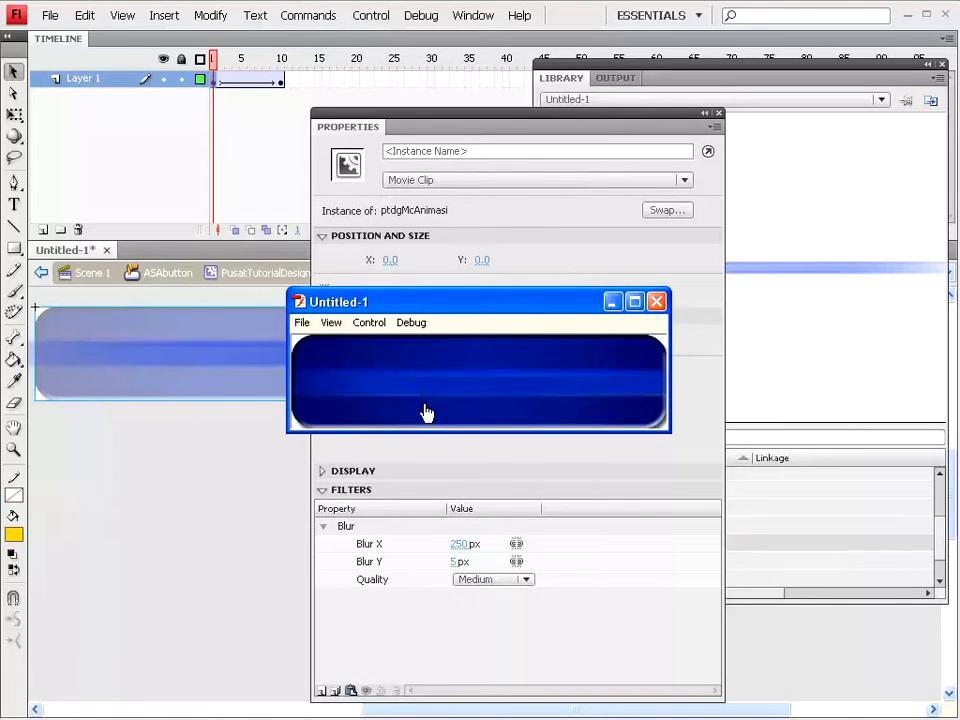
left_click(652, 305)
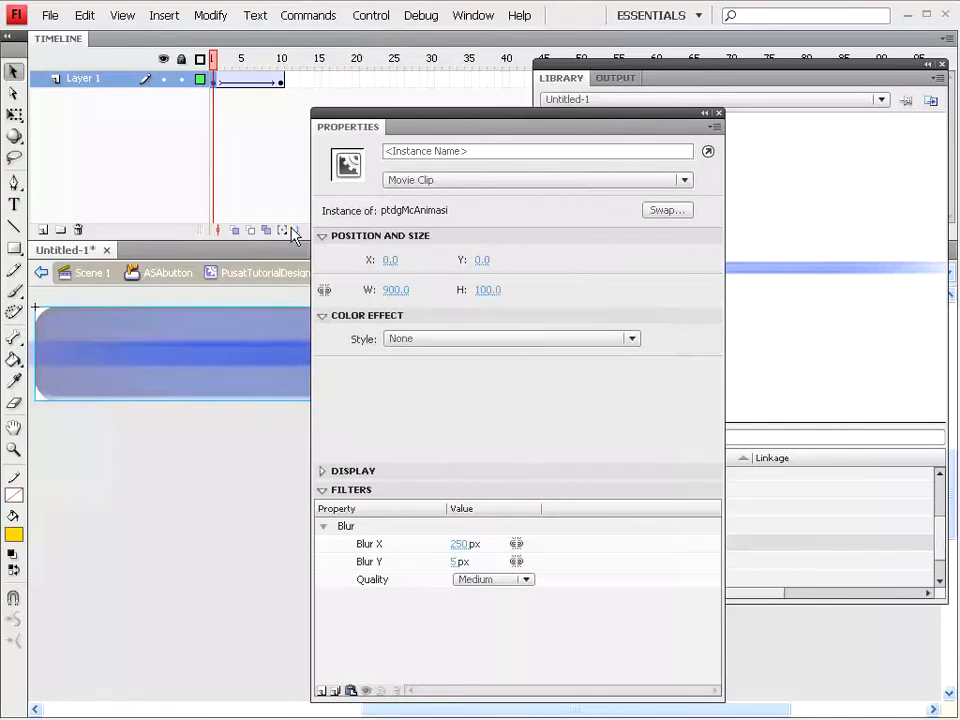
Insert a keyframe at frame 150 of Layer 1 in the PusatTutorialDesign clip
left_click(282, 82)
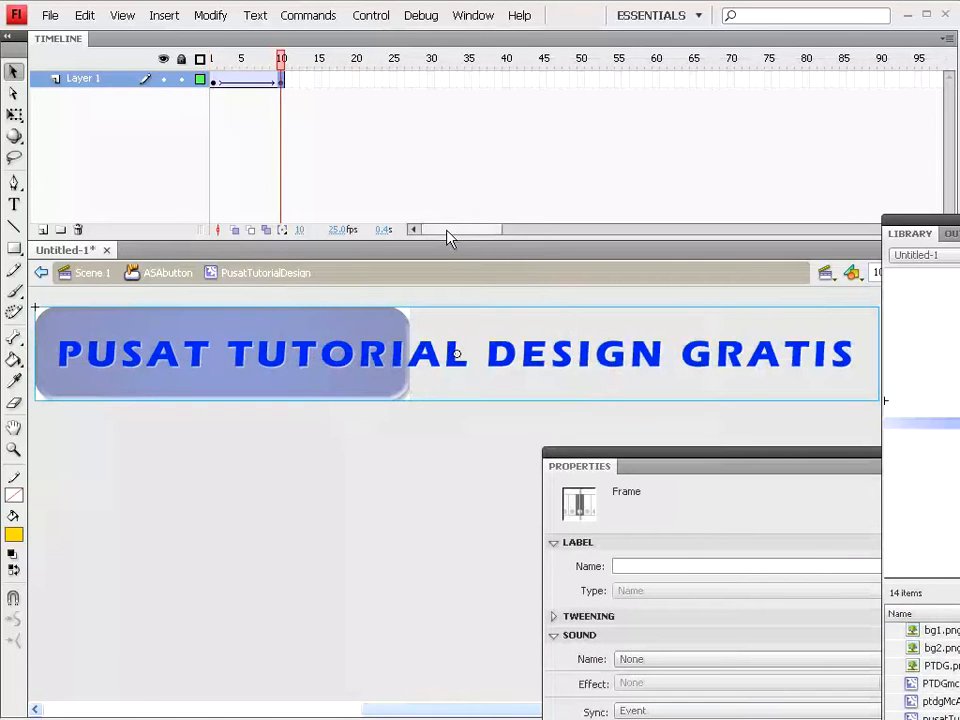
left_click_drag(447, 237, 536, 238)
left_click(551, 82)
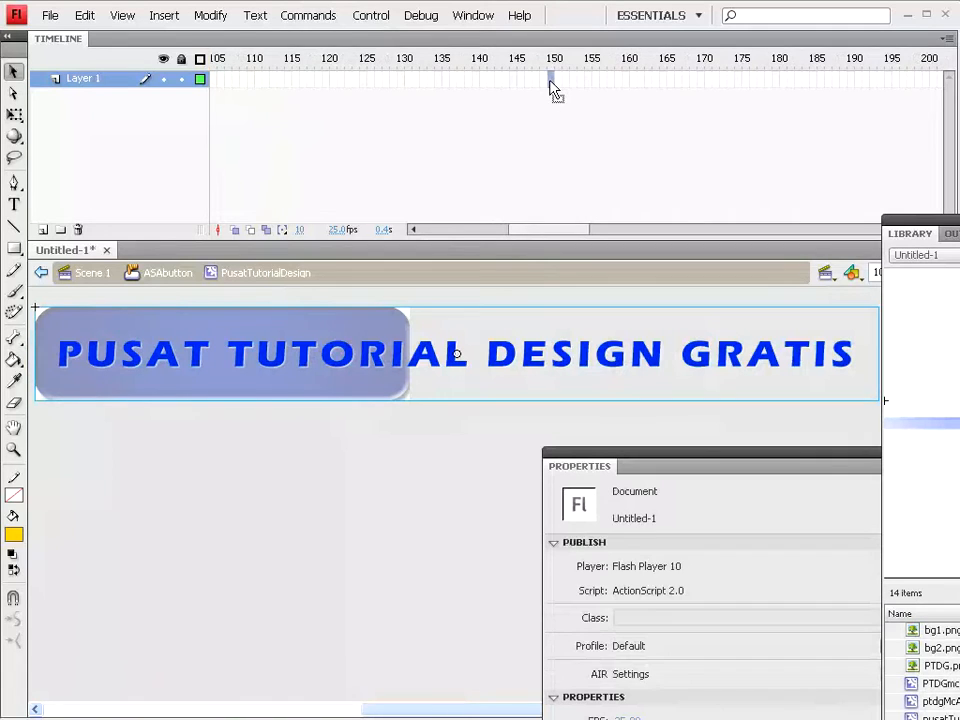
left_click(164, 15)
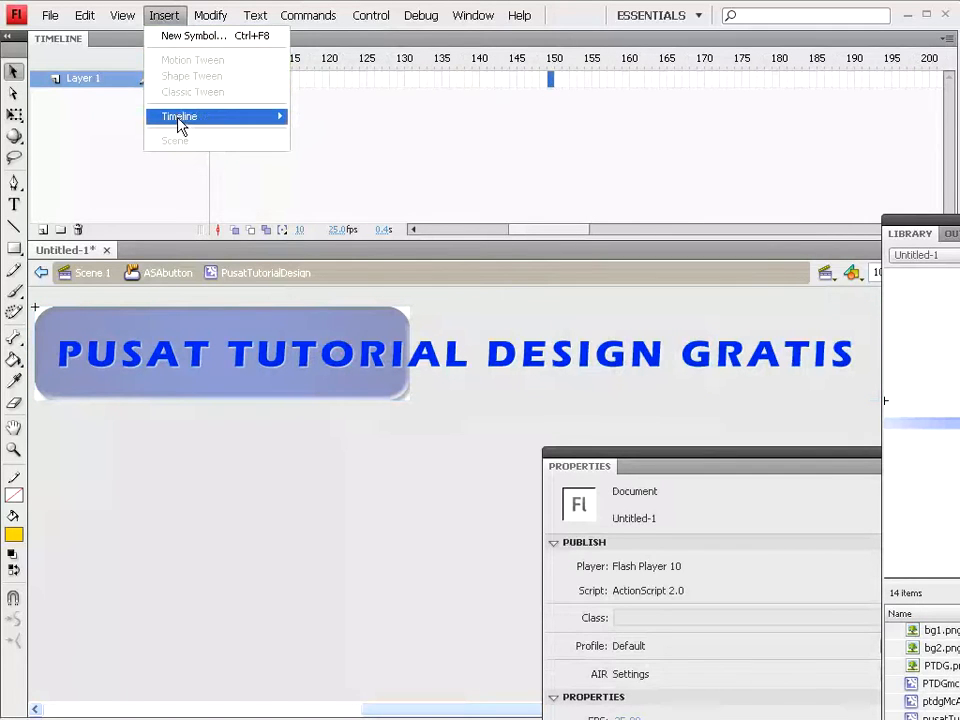
mouse_move(180, 120)
left_click(339, 177)
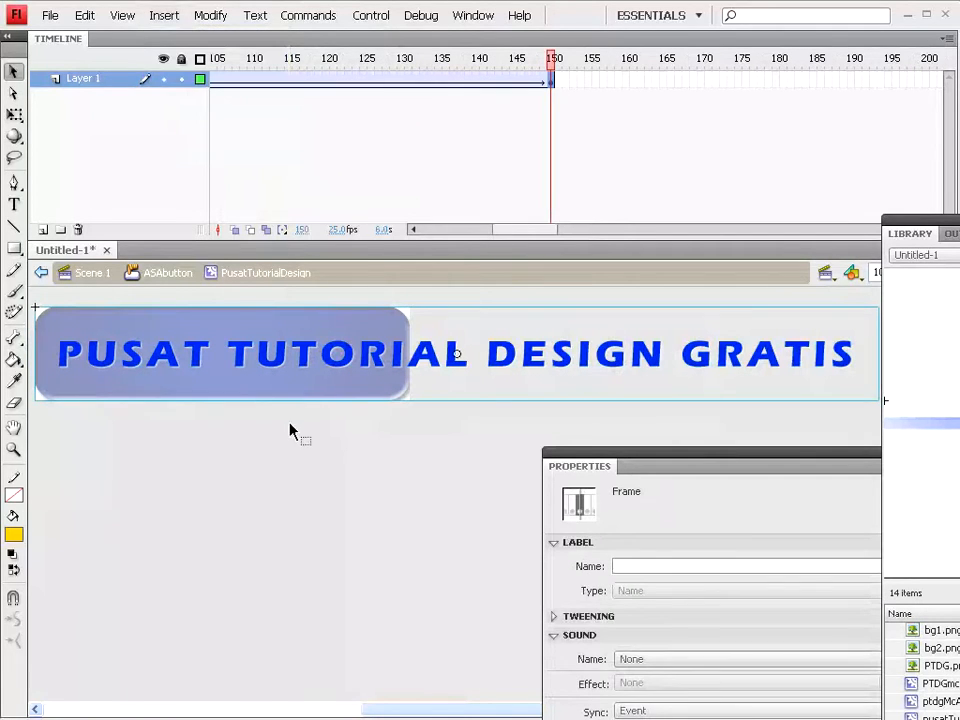
Shift the text instance on frame 150 horizontally to X -500 so its right edge meets the button's right edge
left_click(250, 370)
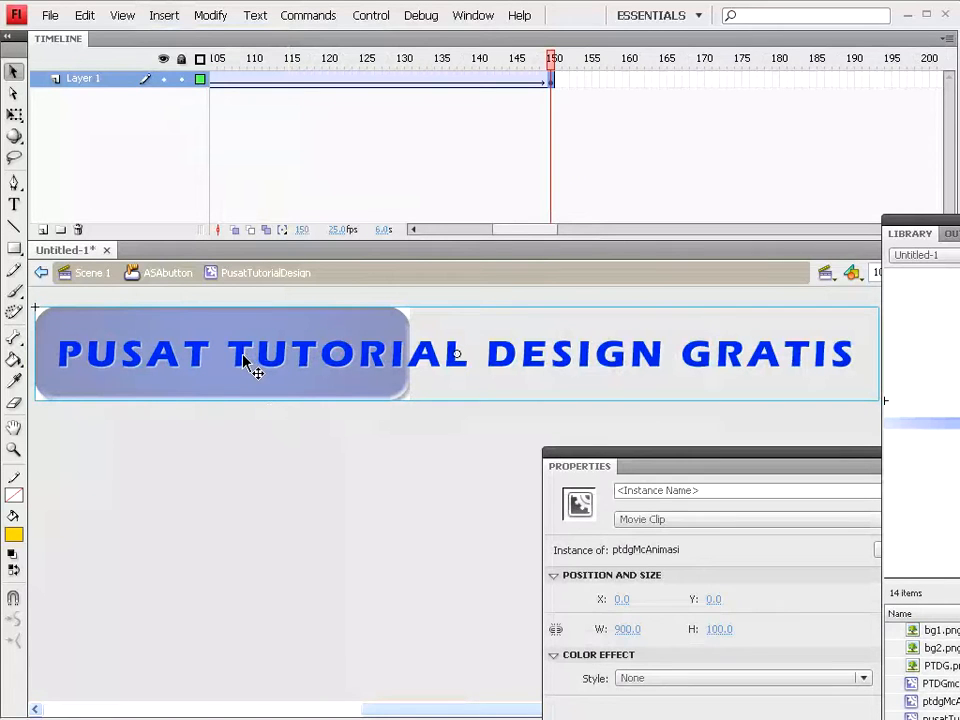
left_click(471, 16)
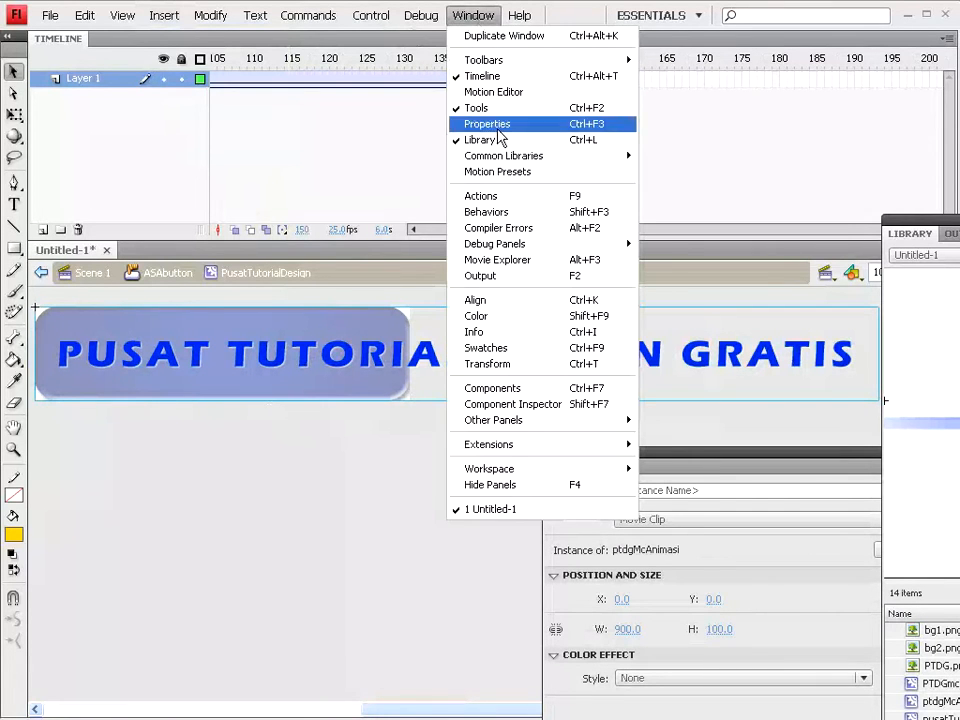
left_click(490, 301)
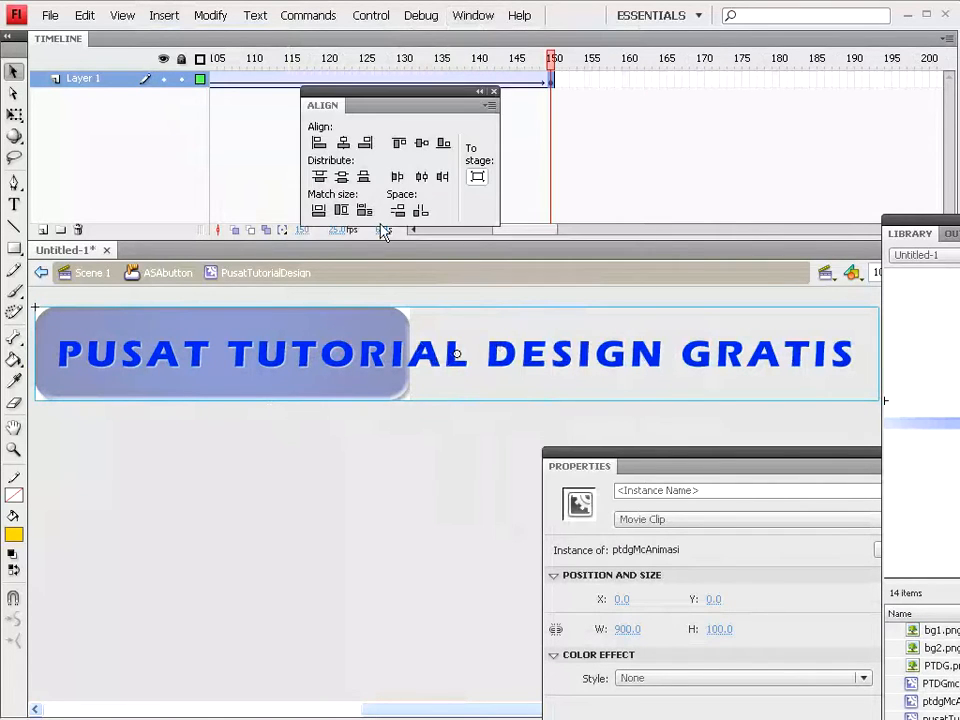
left_click(368, 145)
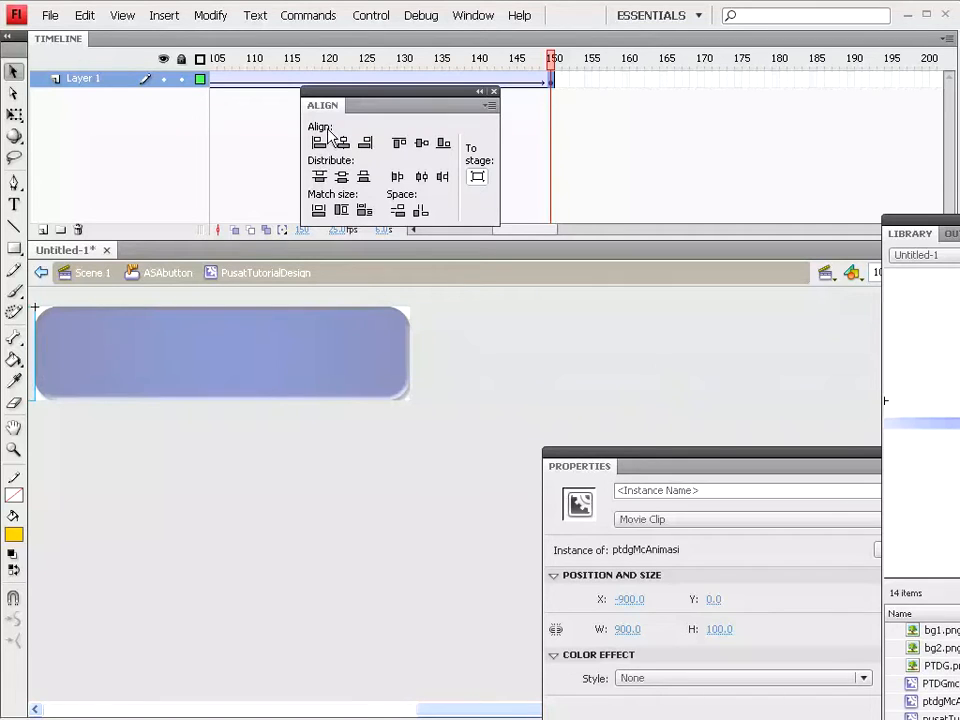
key("shift+Right")
key("shift+Right")
key("shift+Right")
key("shift+Right")
key("shift+Right")
key("shift+Right")
key("shift+Right")
key("shift+Right")
key("shift+Right")
key("shift+Right")
key("shift+Right")
key("shift+Right")
key("shift+Right")
key("shift+Right")
key("shift+Right")
key("shift+Right")
key("shift+Right")
key("shift+Right")
key("shift+Right")
key("shift+Right")
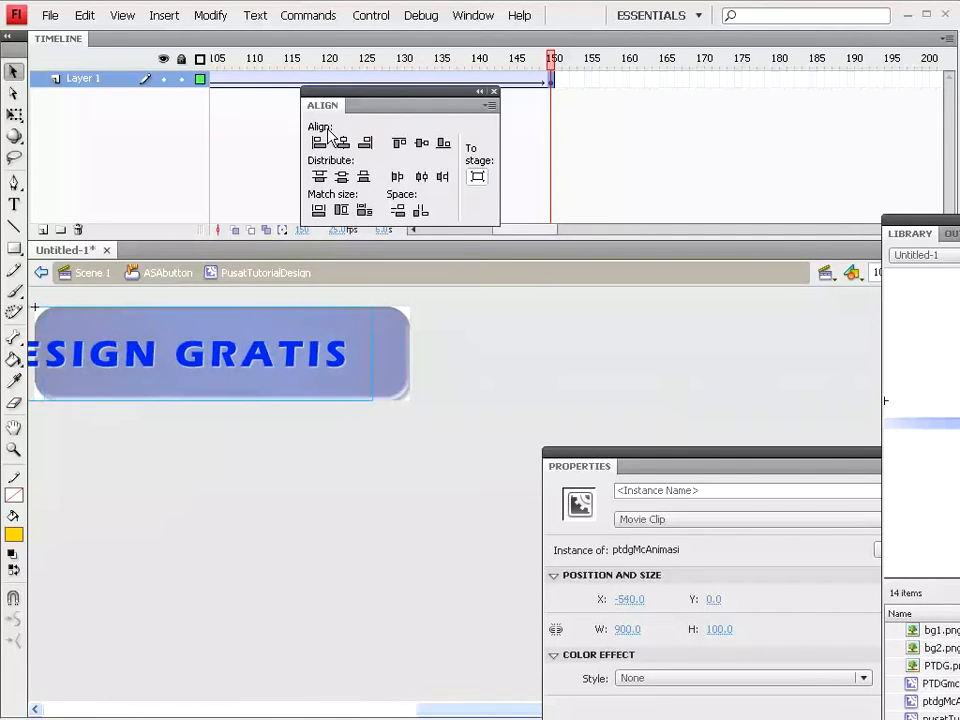
left_click(493, 91)
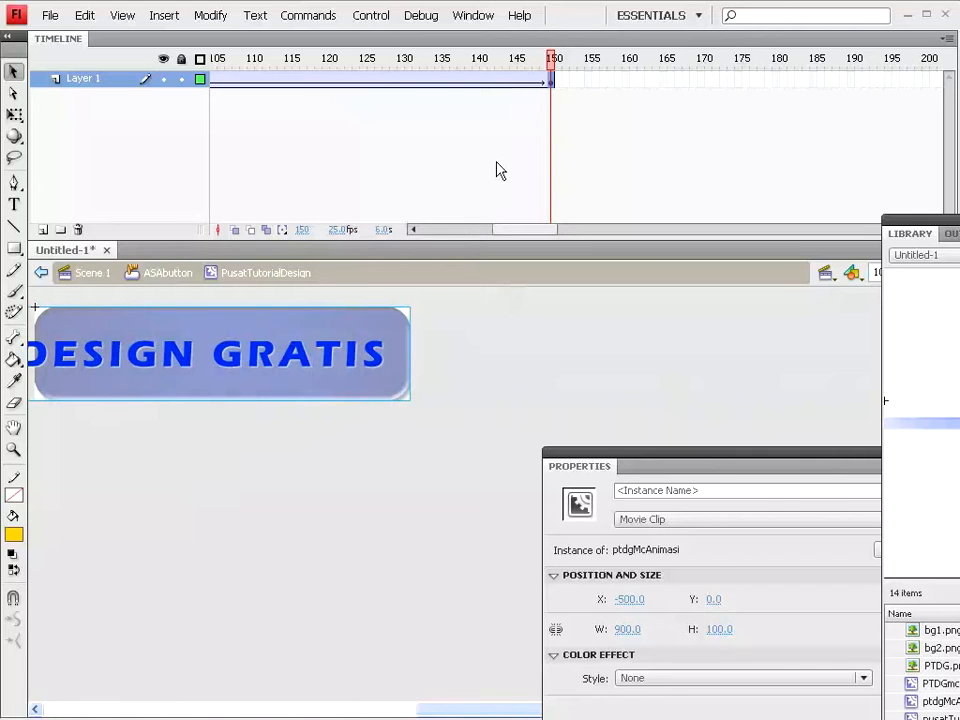
Test the movie to preview the text scrolling across the button, and close the preview
left_click(371, 15)
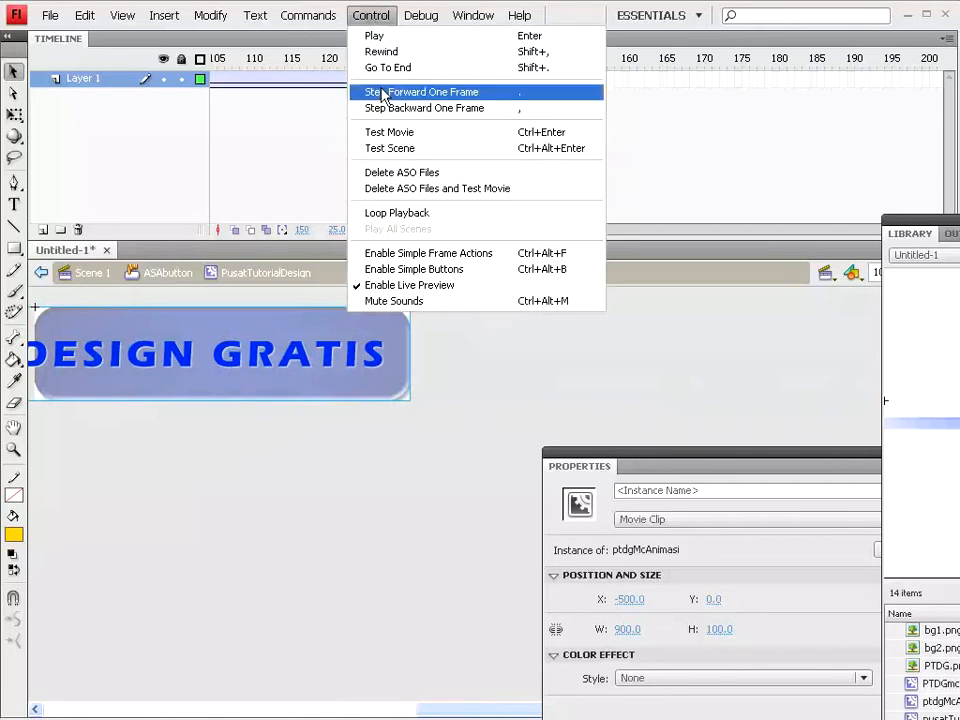
left_click(380, 134)
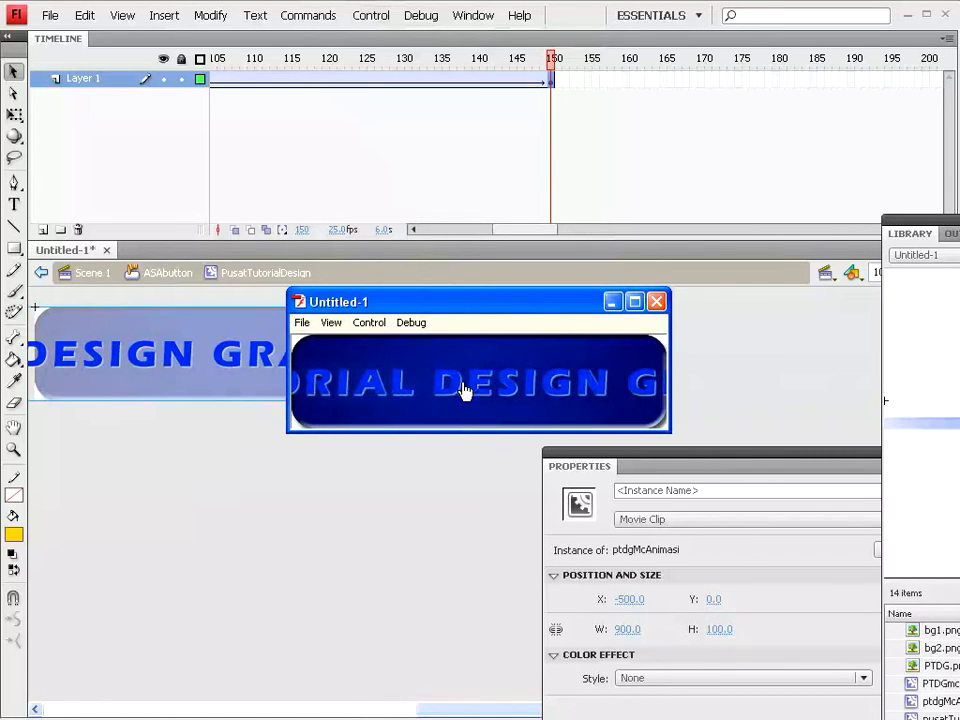
left_click(657, 302)
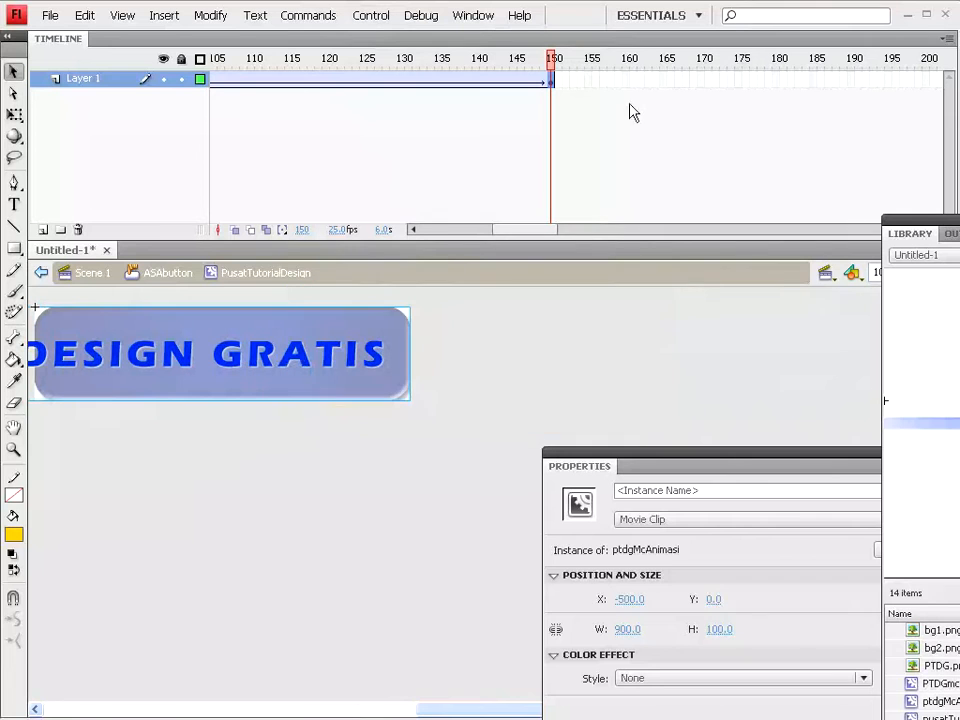
Insert a keyframe at frame 160 of Layer 1 in the PusatTutorialDesign clip
left_click(627, 79)
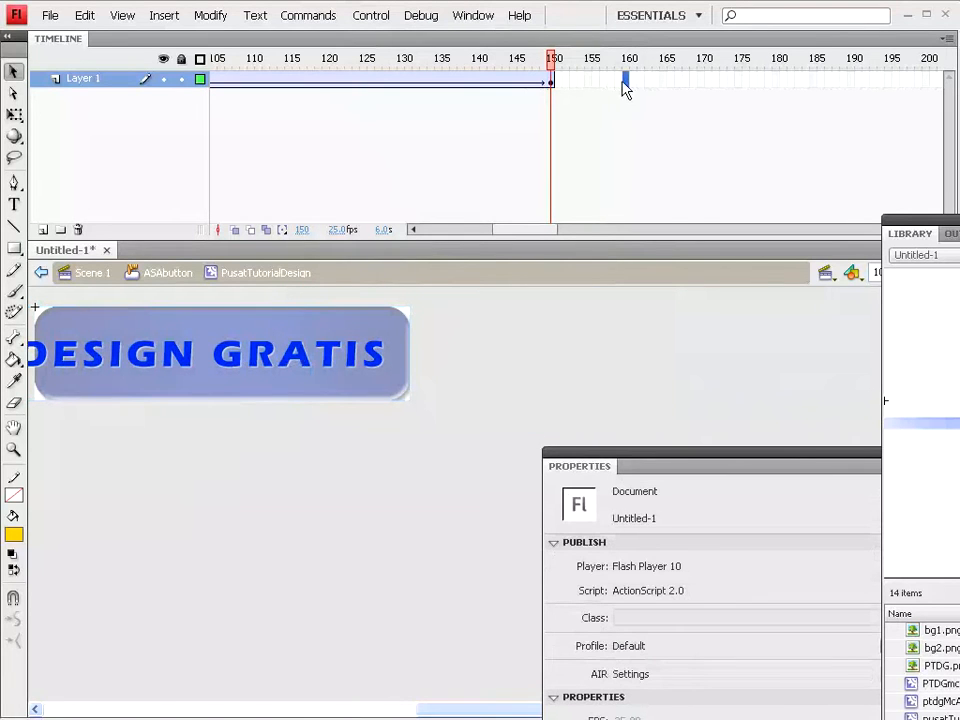
left_click(163, 18)
mouse_move(270, 117)
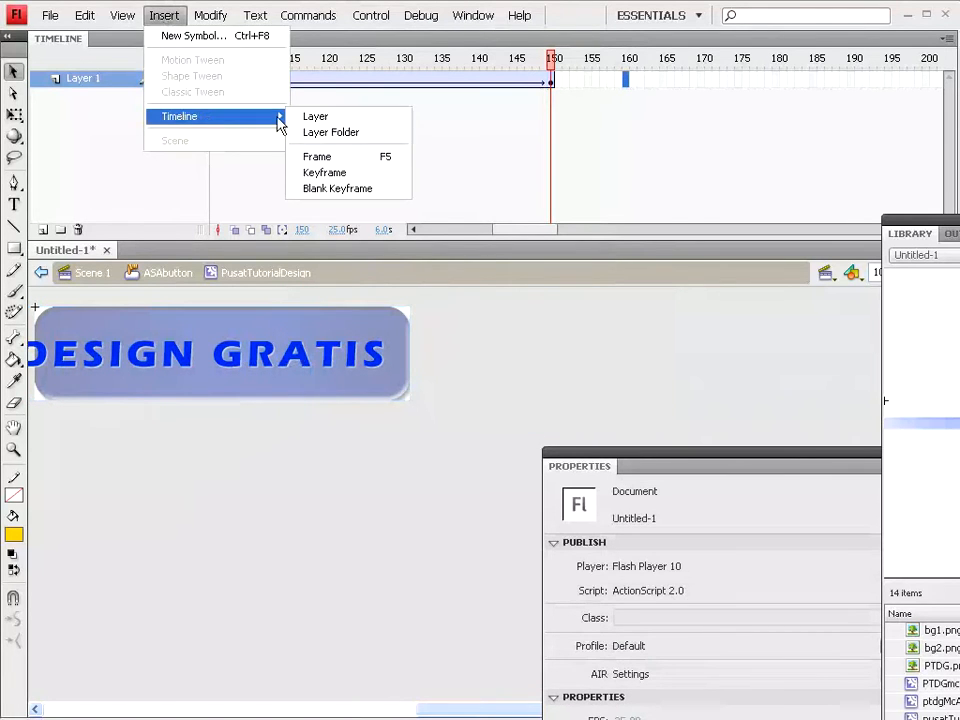
left_click(345, 174)
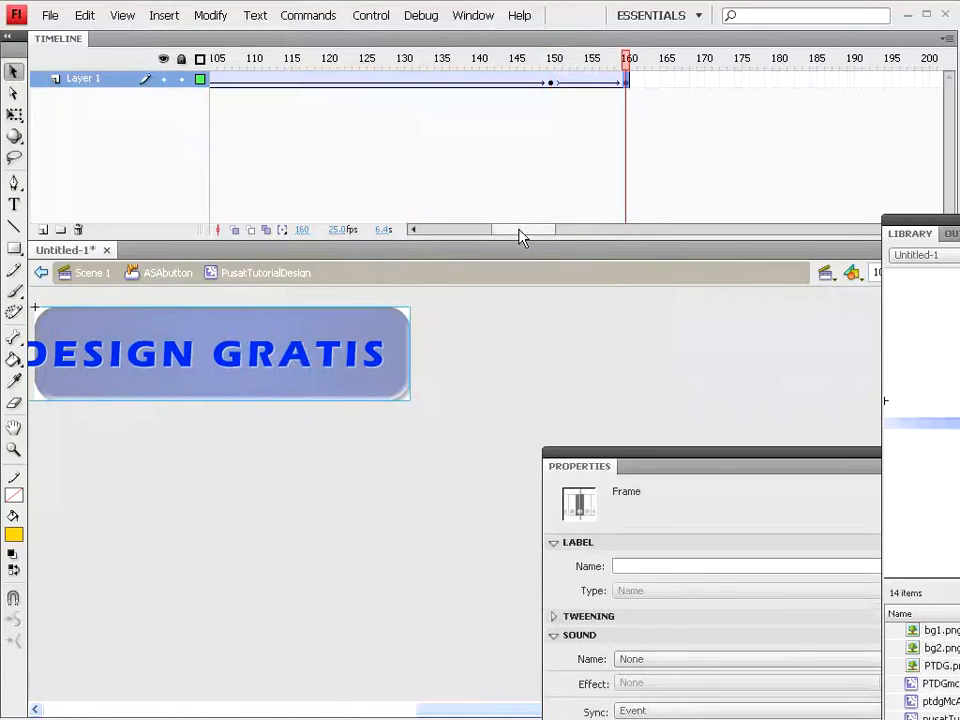
Paste a copy of frame 1 over frame 160 of Layer 1, with the blurred text ending at the button's right edge, and test the movie
left_click_drag(517, 230, 446, 230)
left_click(215, 81)
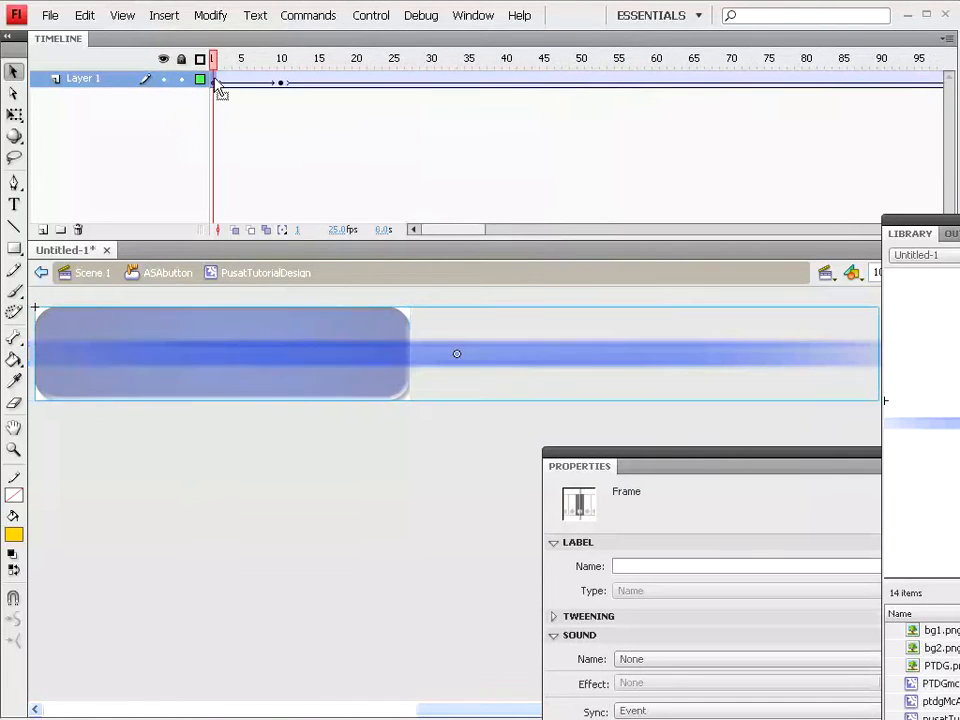
right_click(214, 80)
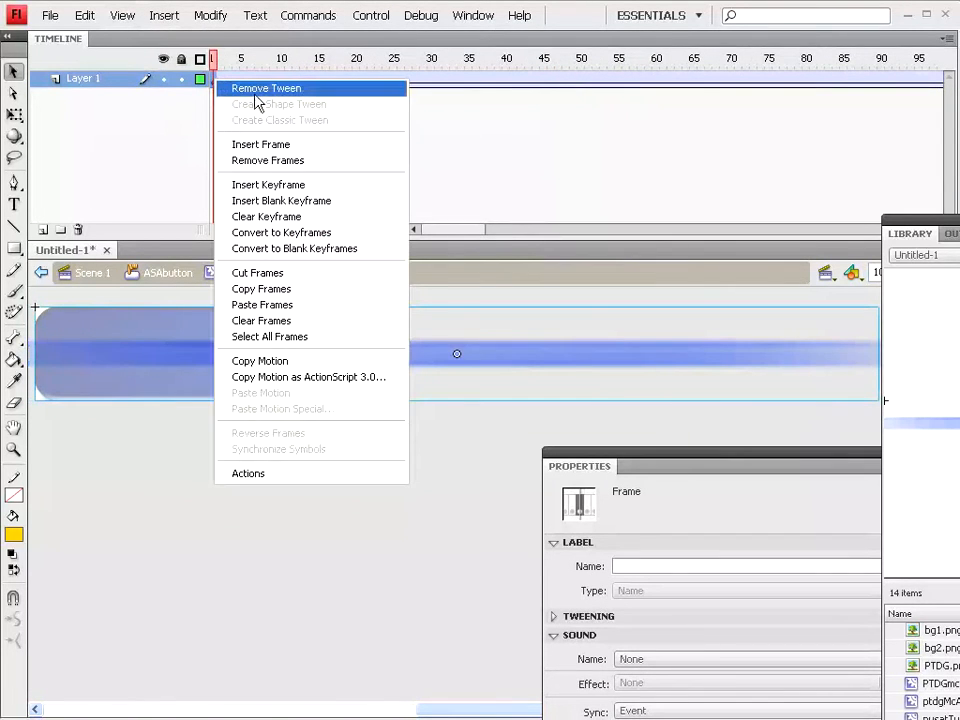
left_click(262, 288)
left_click_drag(436, 238, 525, 238)
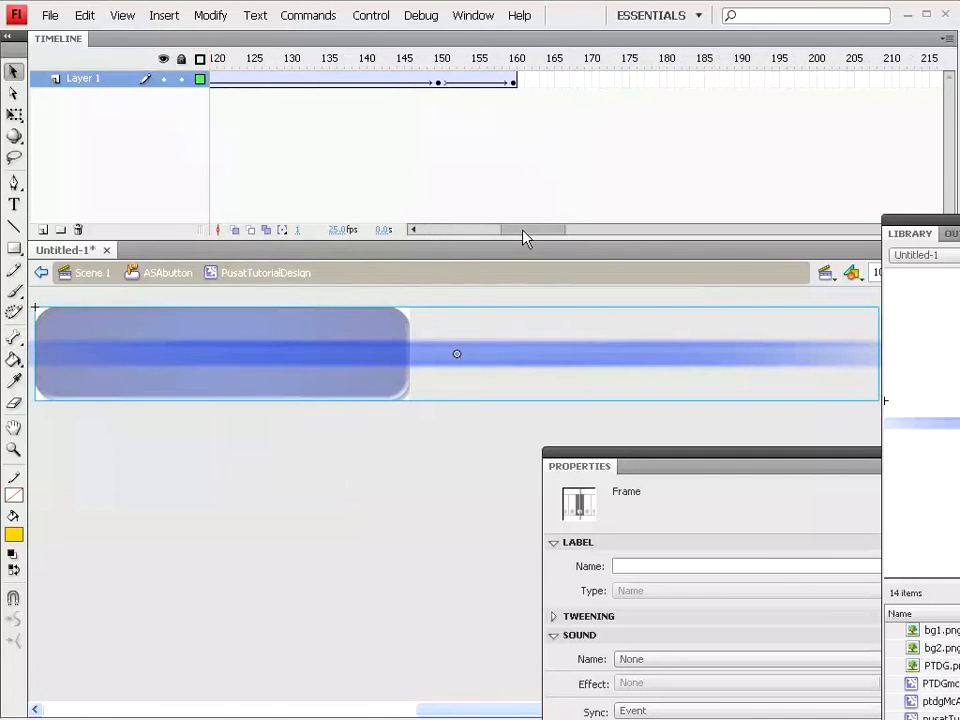
left_click(513, 82)
right_click(514, 83)
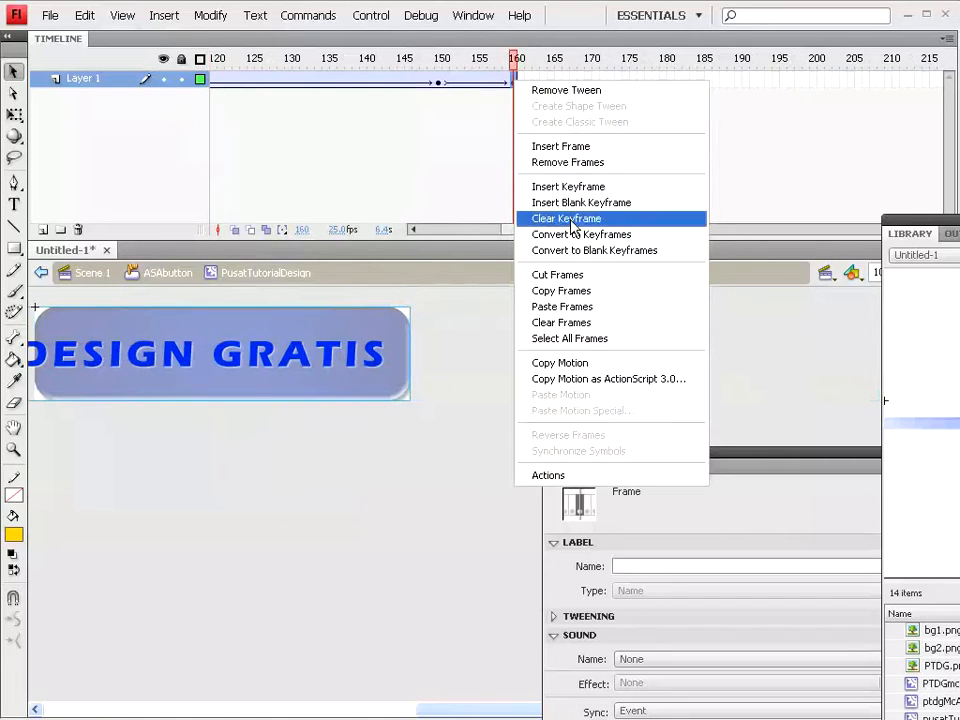
left_click(543, 306)
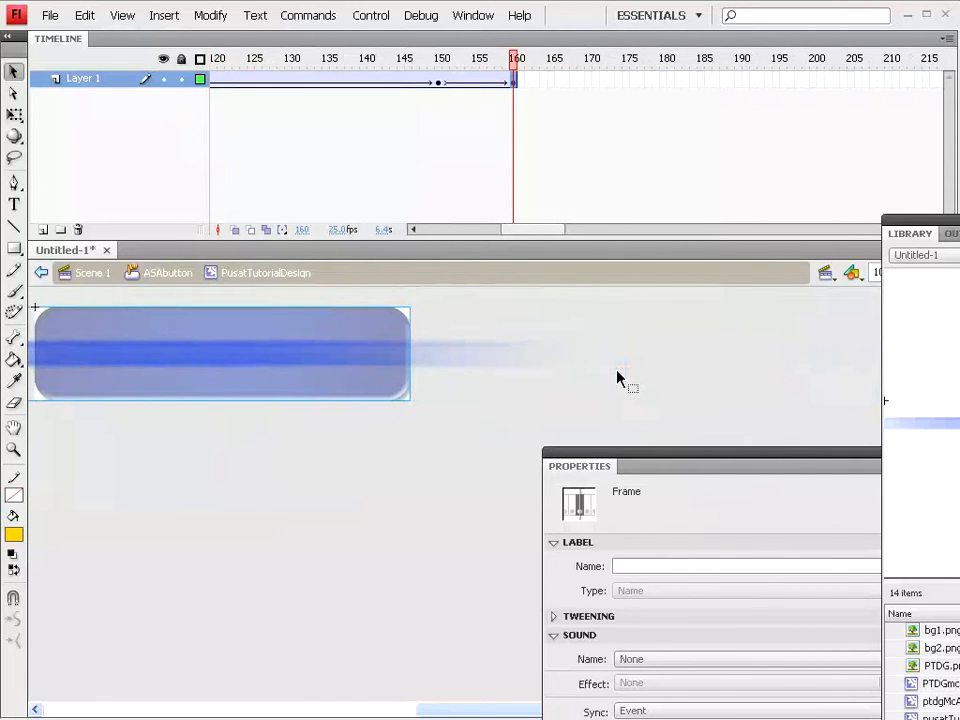
left_click(369, 22)
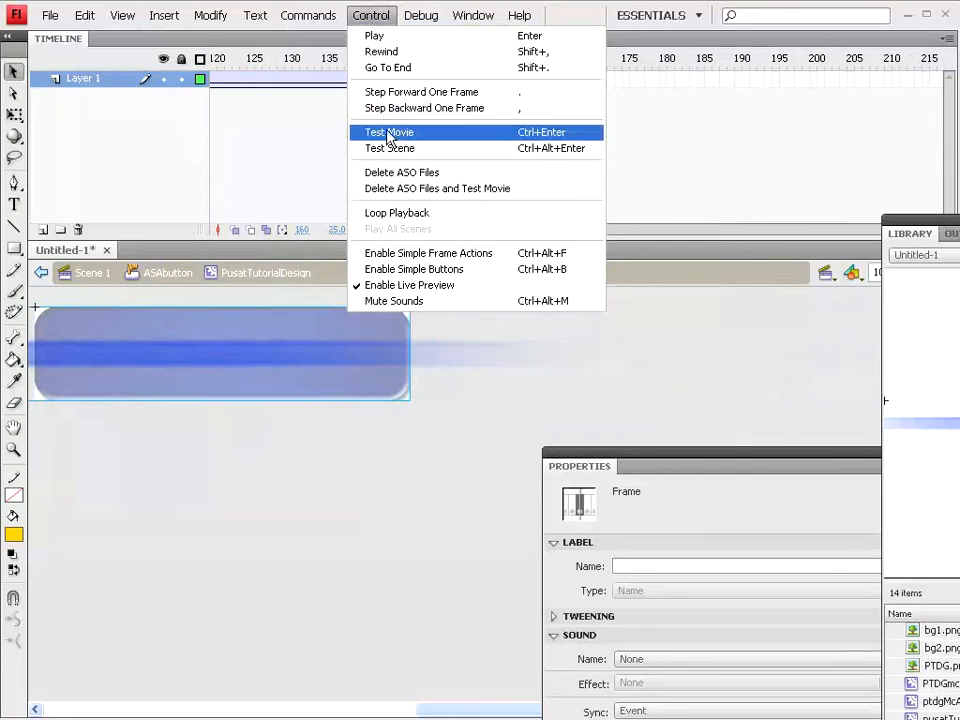
left_click(389, 133)
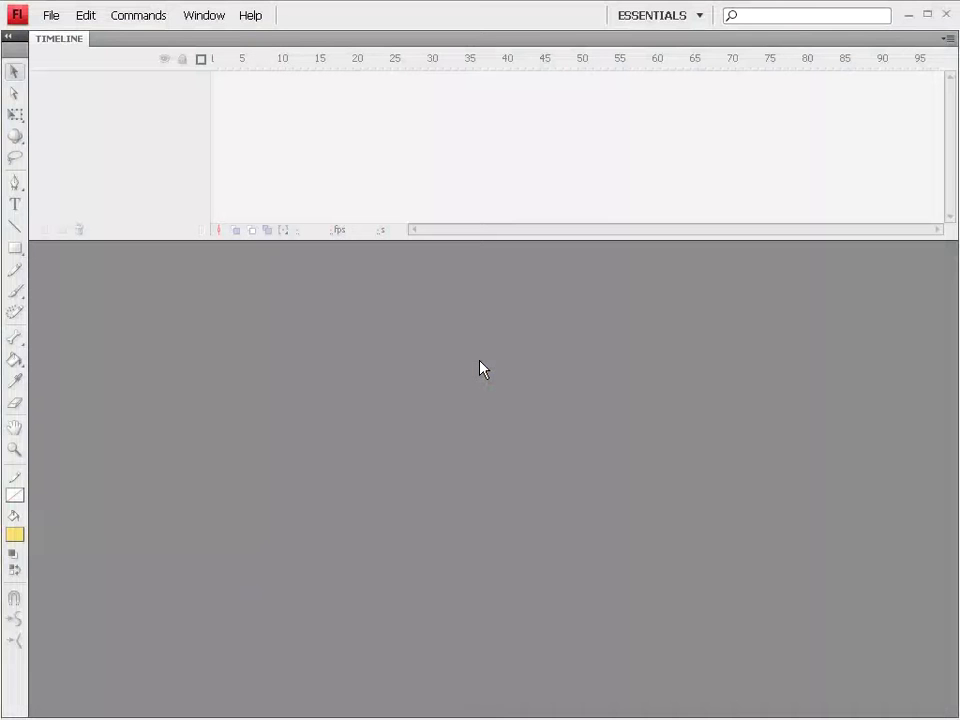
Create a new Flash File (ActionScript 2.0) document
left_click(50, 15)
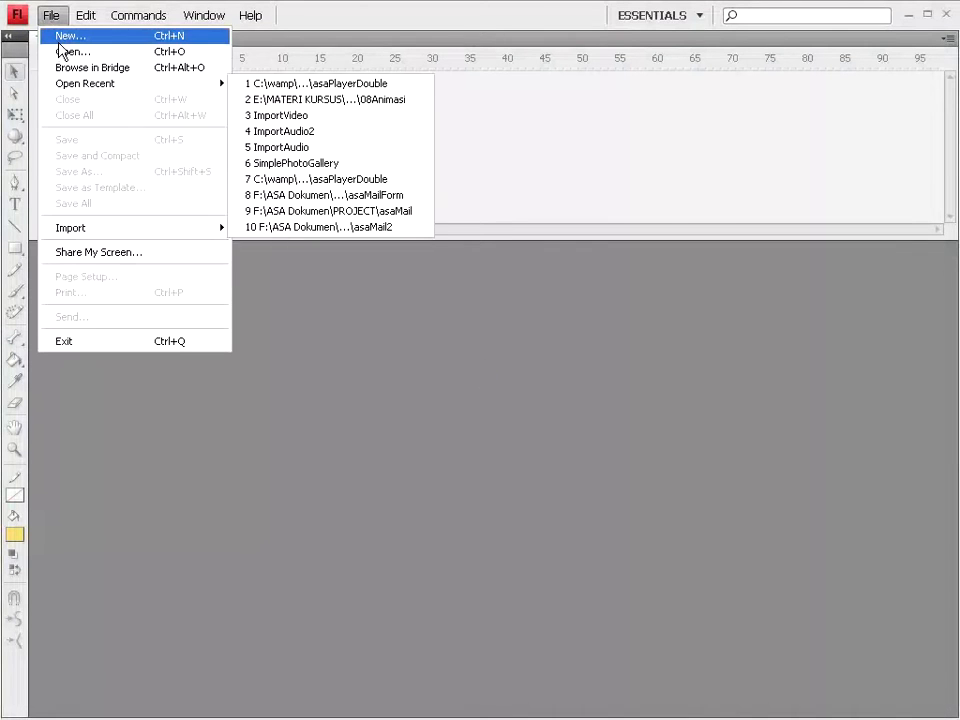
left_click(59, 40)
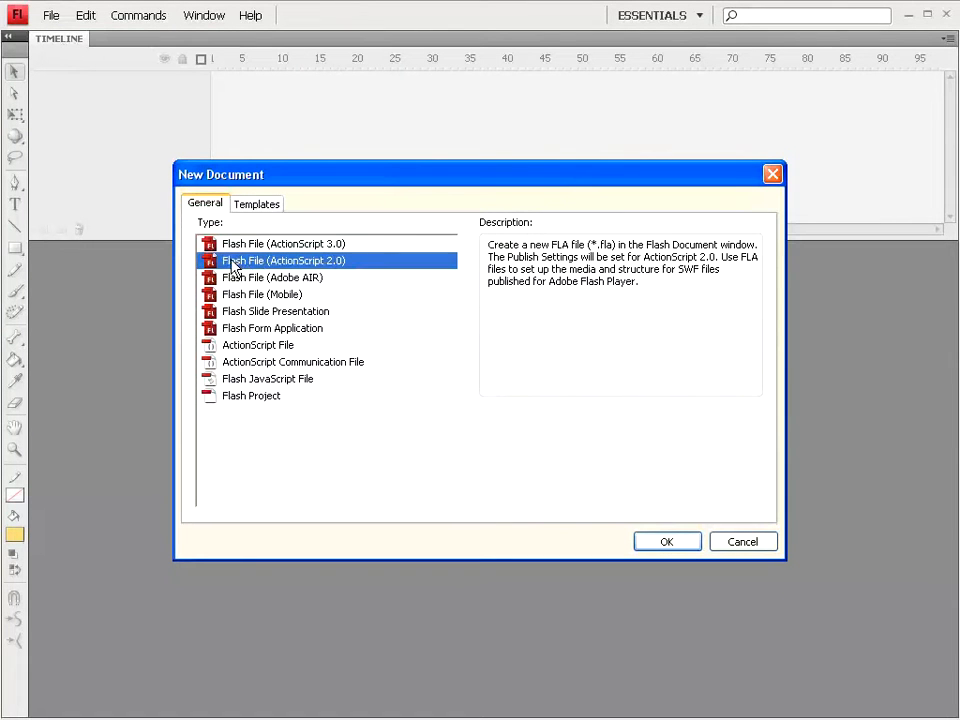
left_click(669, 549)
left_click_drag(525, 711, 613, 711)
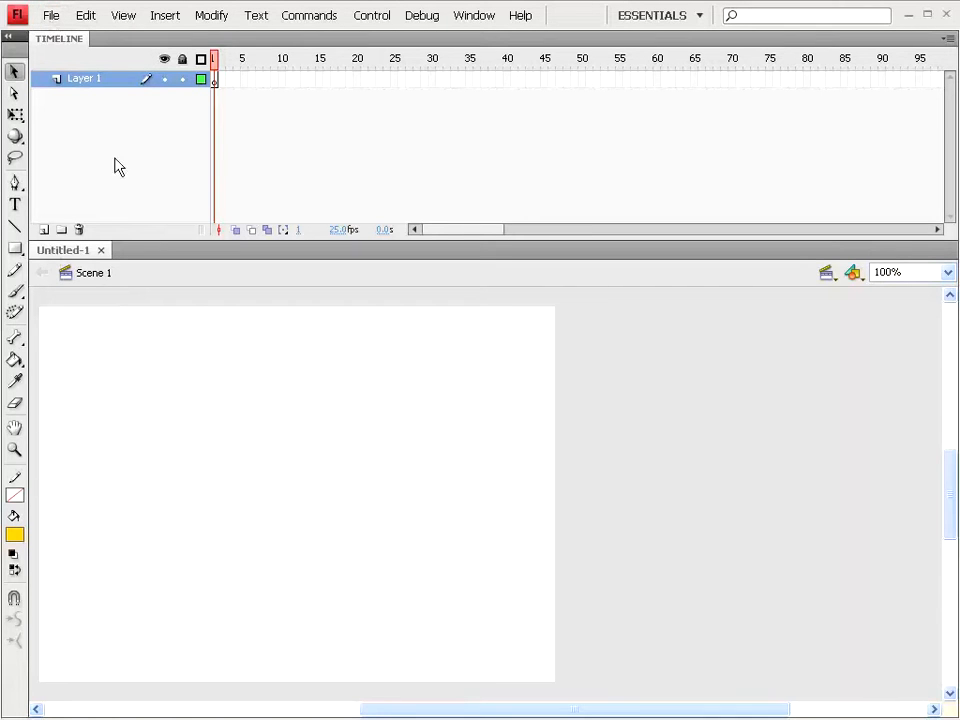
Save the new document as PhotoAlbum in the FLASH folder
left_click(55, 17)
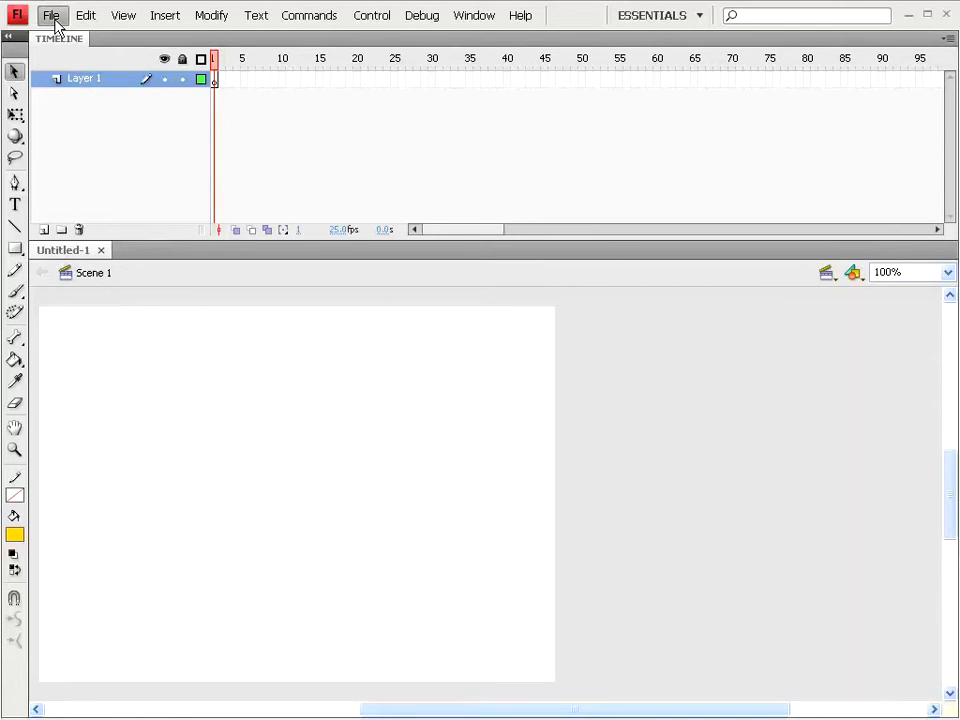
left_click(95, 197)
type("Album")
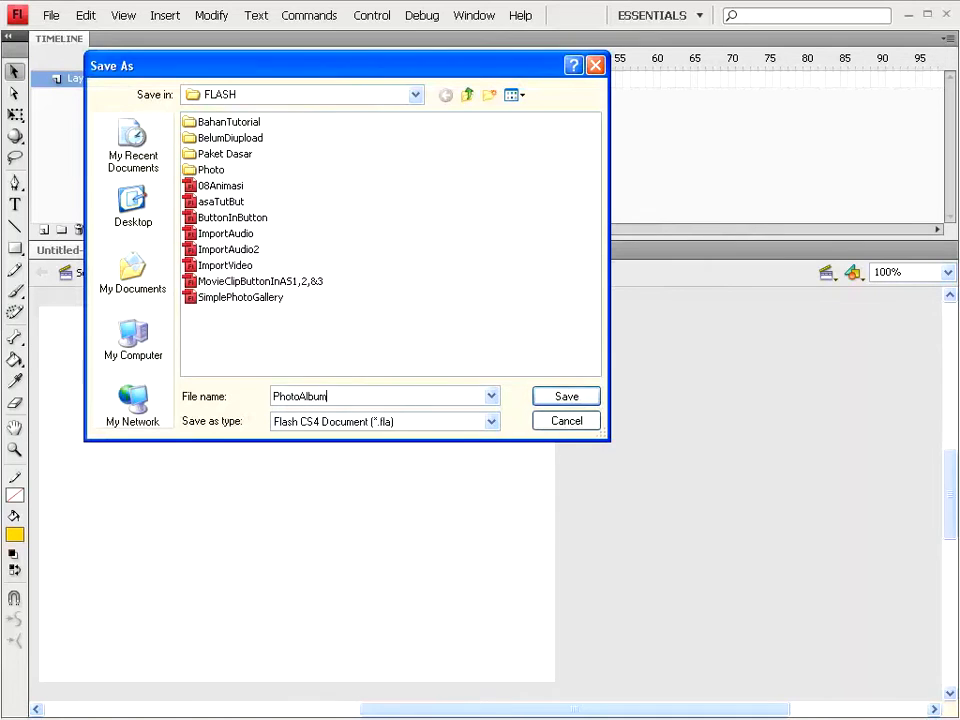
left_click(580, 396)
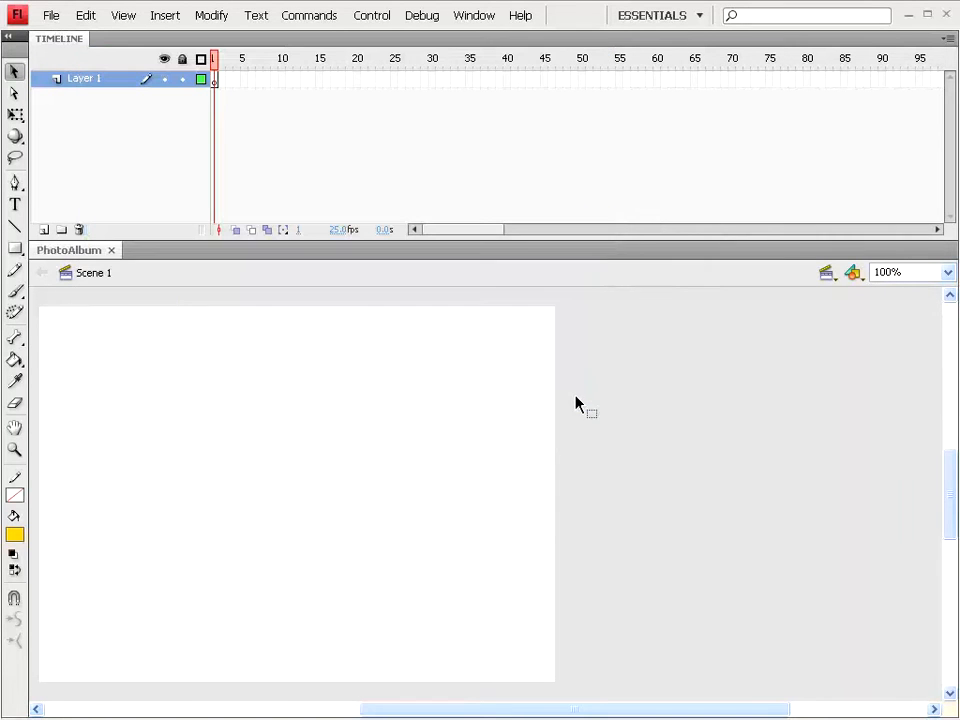
Import the five photos 01.JPG to 05.jpg from the Photo folder into the library
left_click(50, 16)
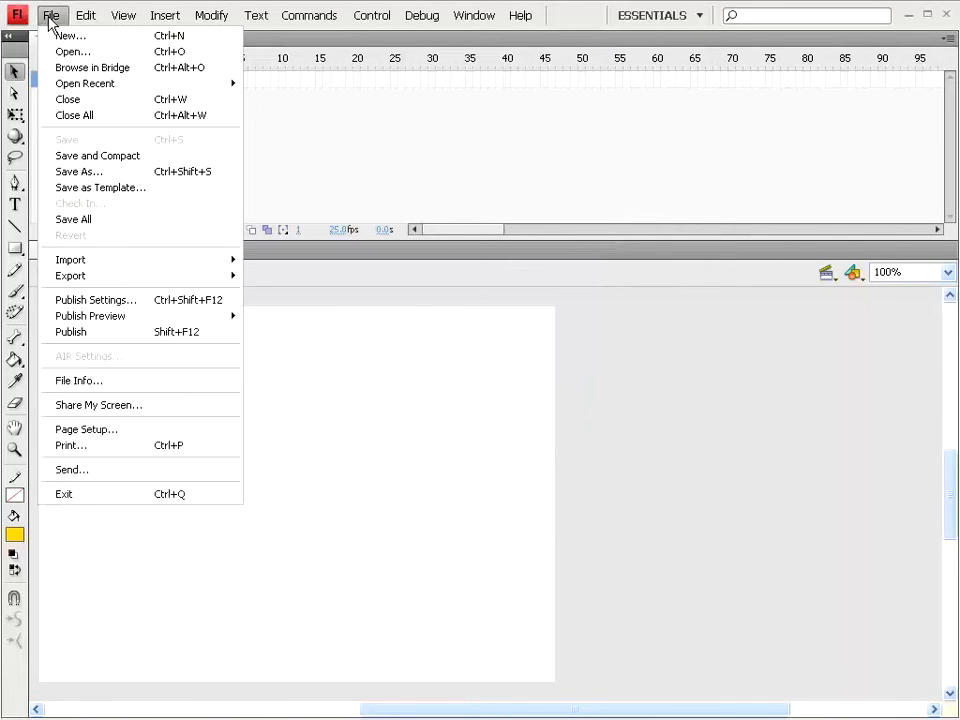
mouse_move(100, 261)
left_click(320, 276)
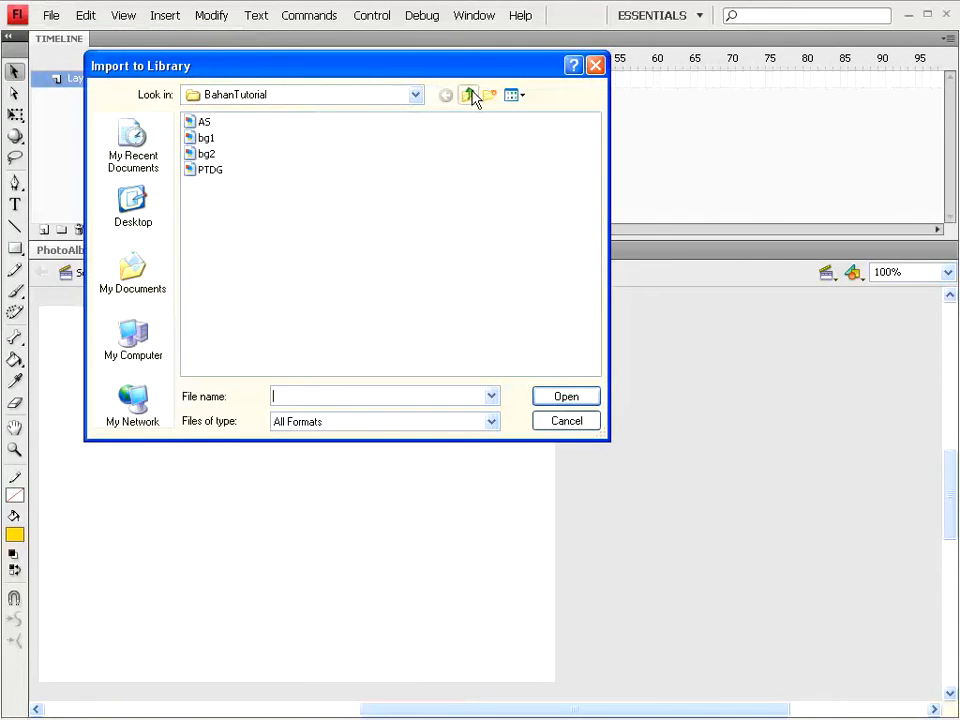
left_click(467, 94)
left_click(467, 96)
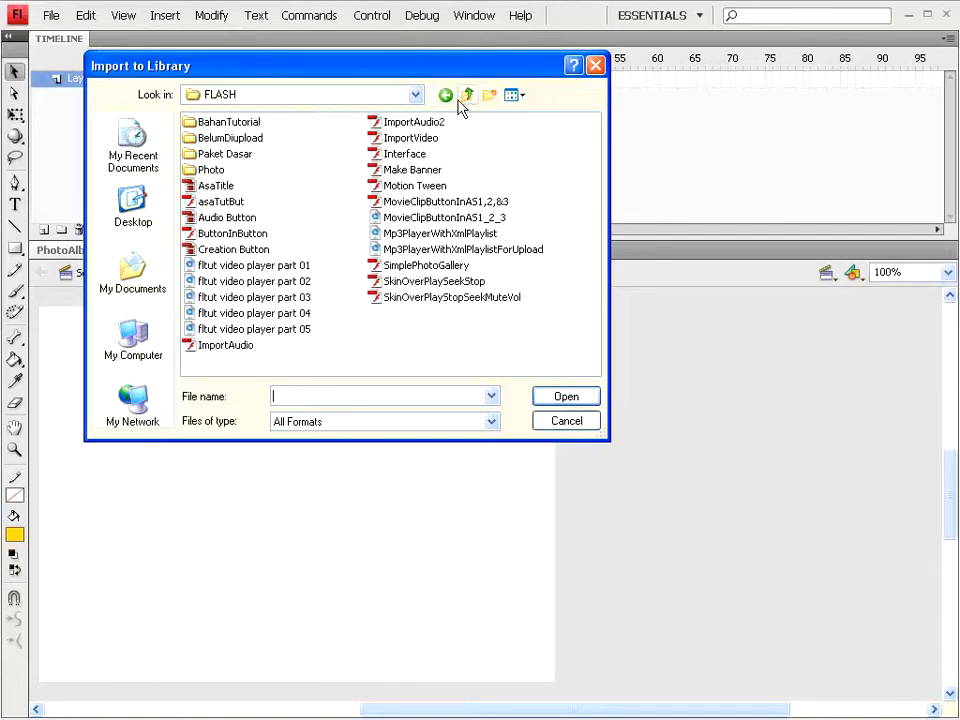
double_click(205, 172)
left_click_drag(231, 115, 202, 210)
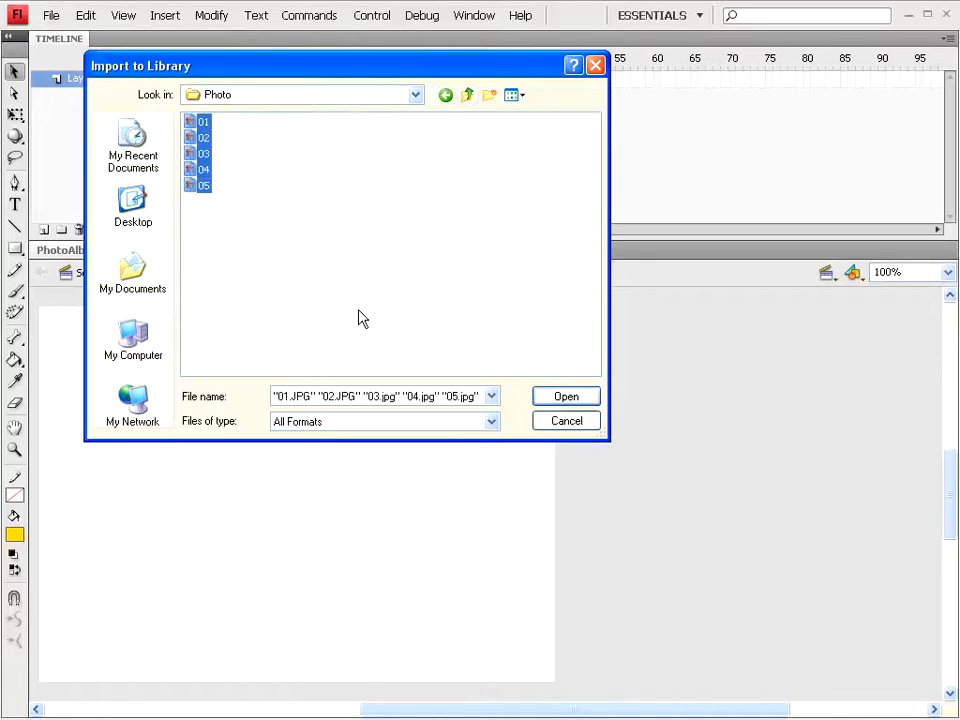
left_click(566, 397)
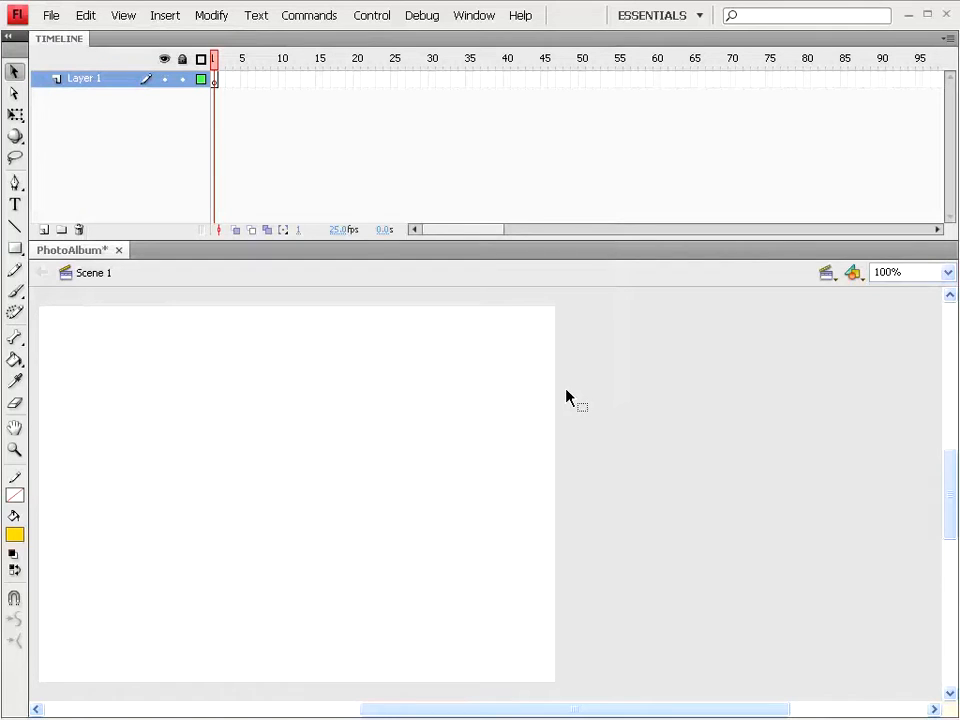
Open the library and preview the imported photos 01.JPG to 05.jpg
left_click(475, 18)
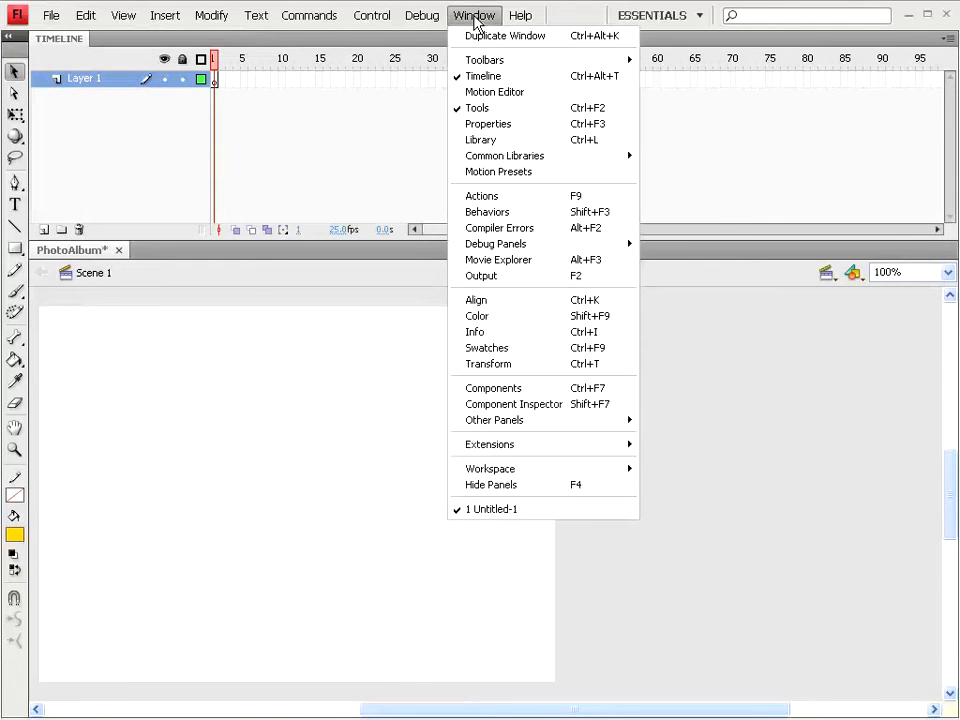
left_click(497, 140)
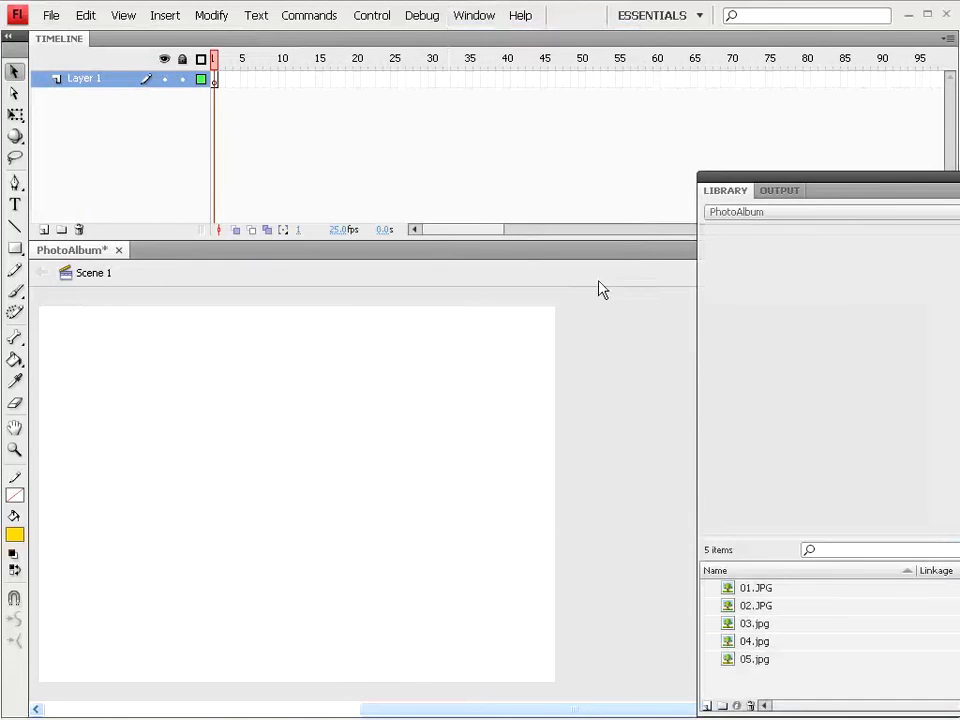
key("ctrl+l")
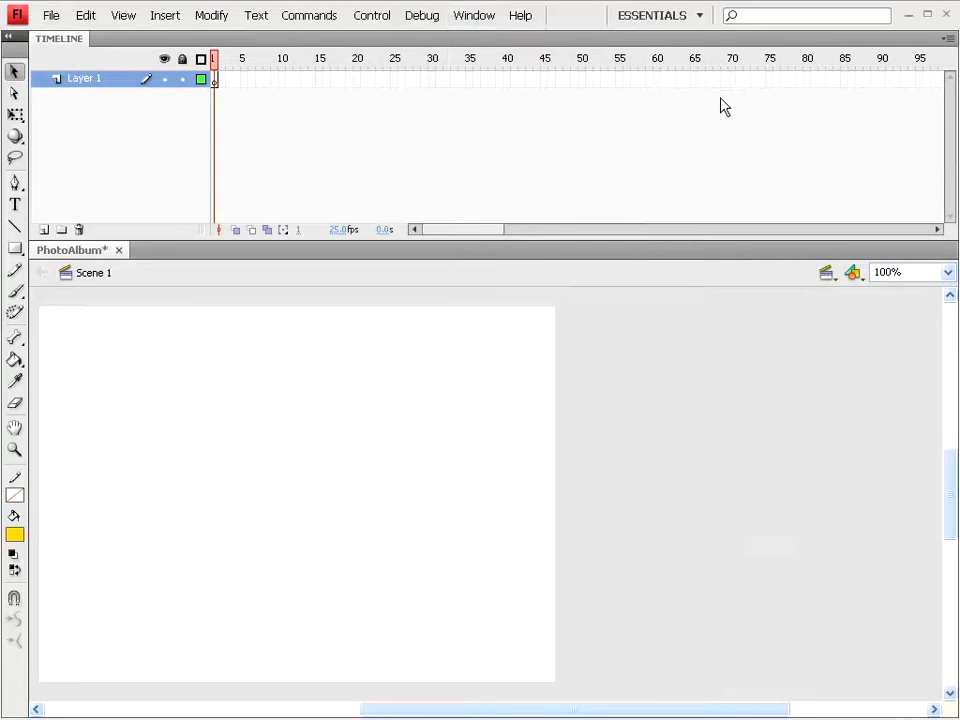
key("ctrl+l")
left_click(573, 499)
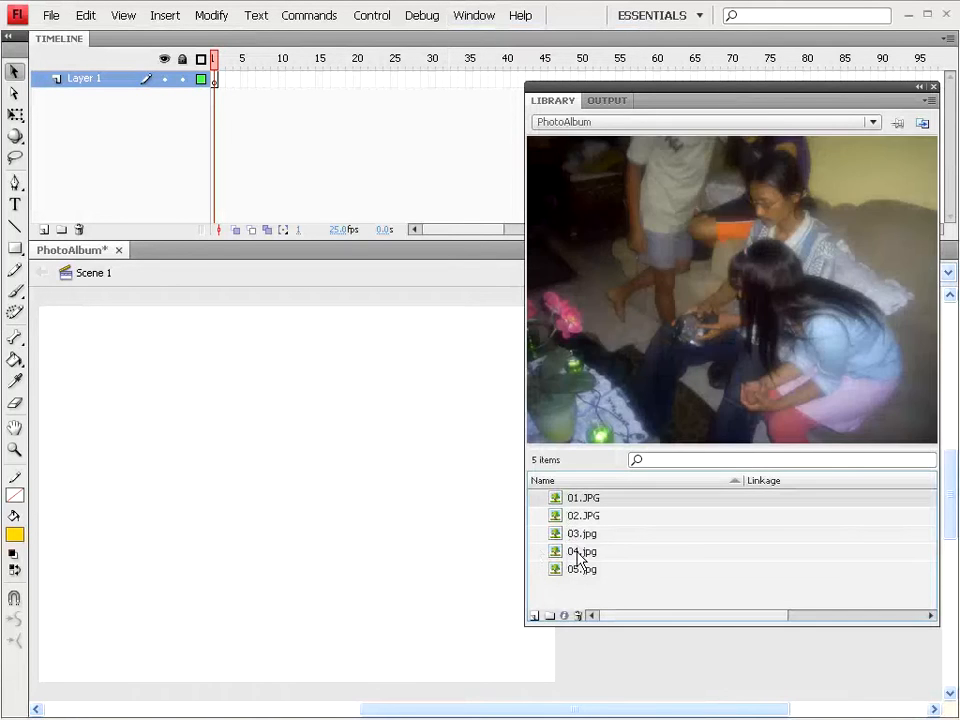
left_click(574, 515)
left_click(573, 533)
left_click(606, 570)
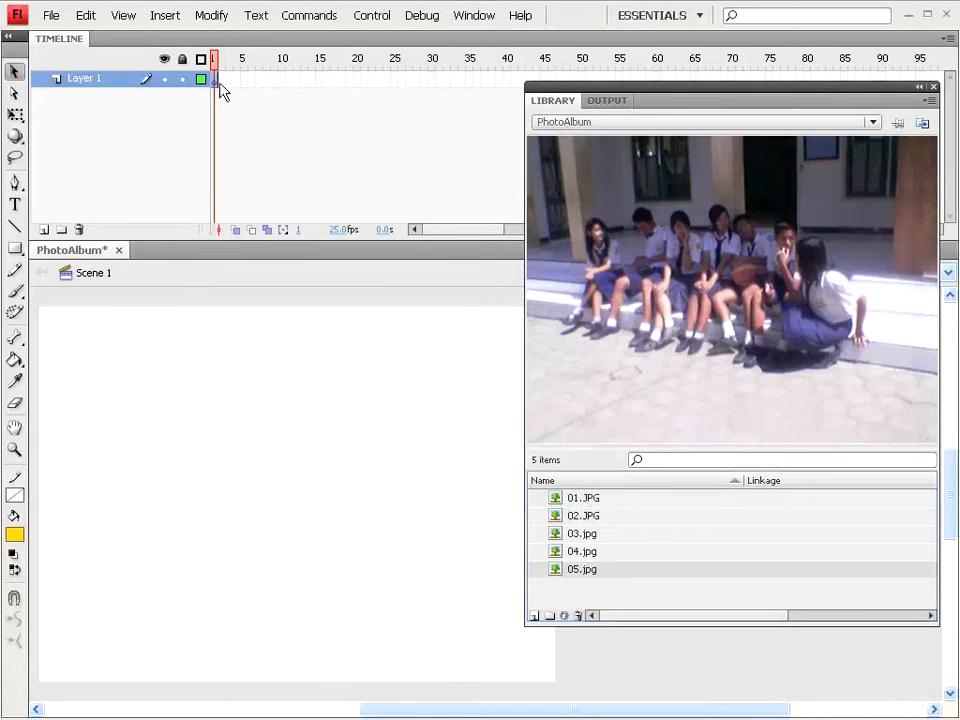
Place 01.JPG on the stage in frame 1 of Layer 1 and set its Y position to 15
left_click_drag(580, 498, 300, 495)
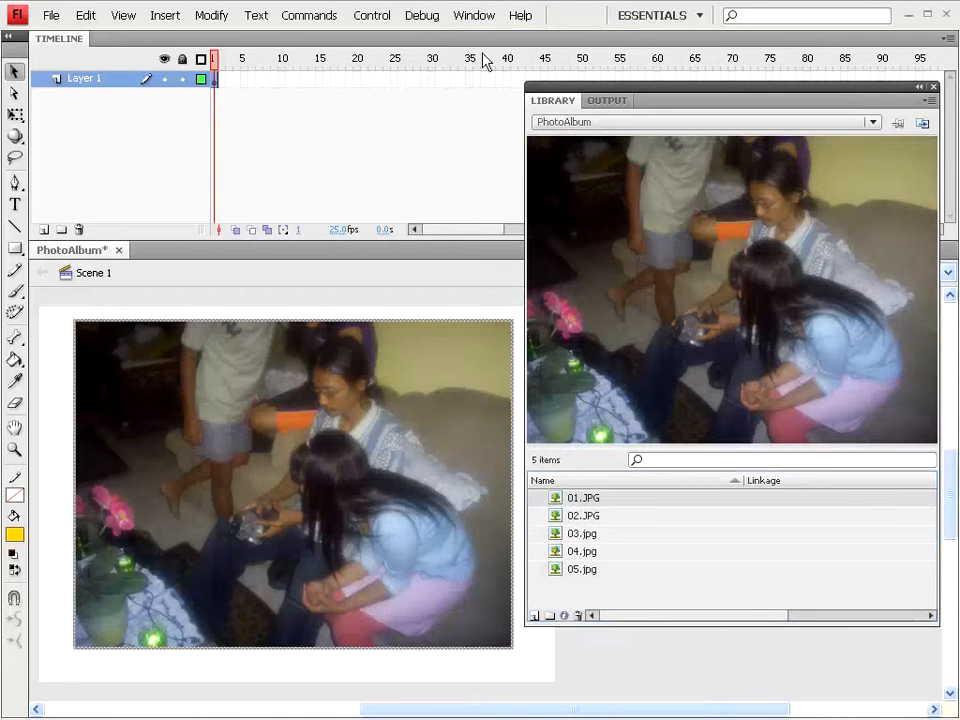
left_click(378, 22)
mouse_move(486, 18)
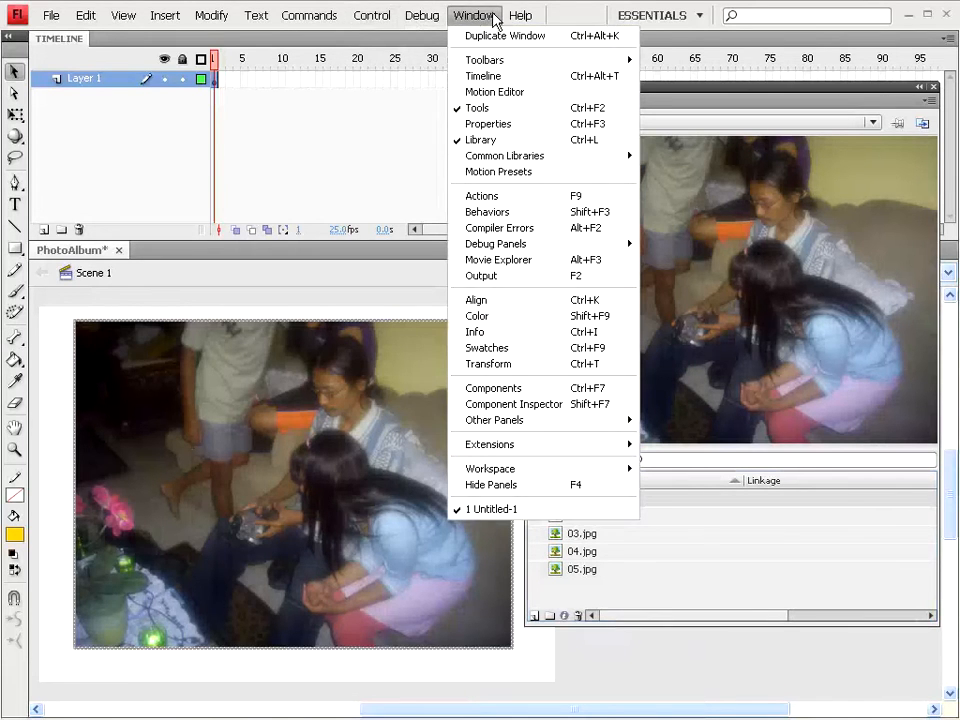
left_click(490, 125)
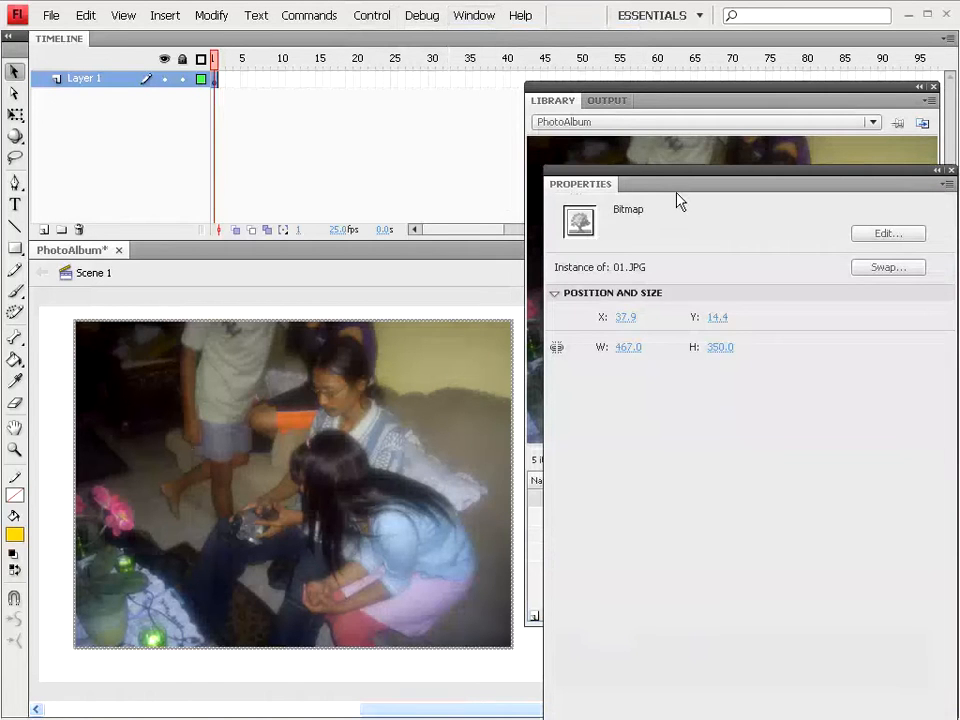
left_click_drag(684, 187, 570, 197)
left_click(507, 328)
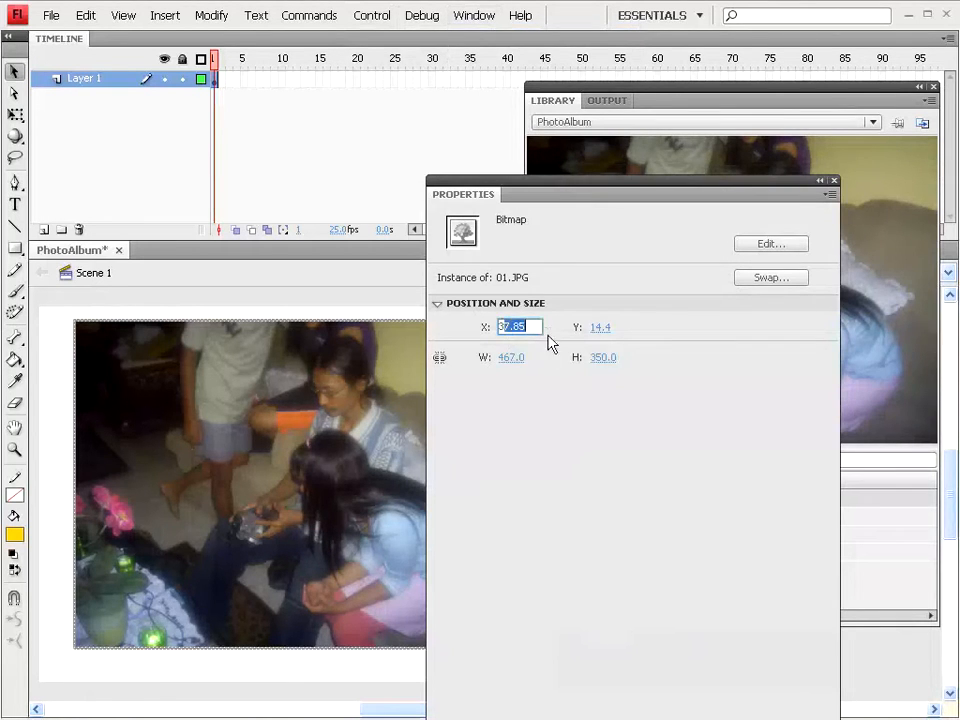
left_click(612, 327)
type("1")
key("Return")
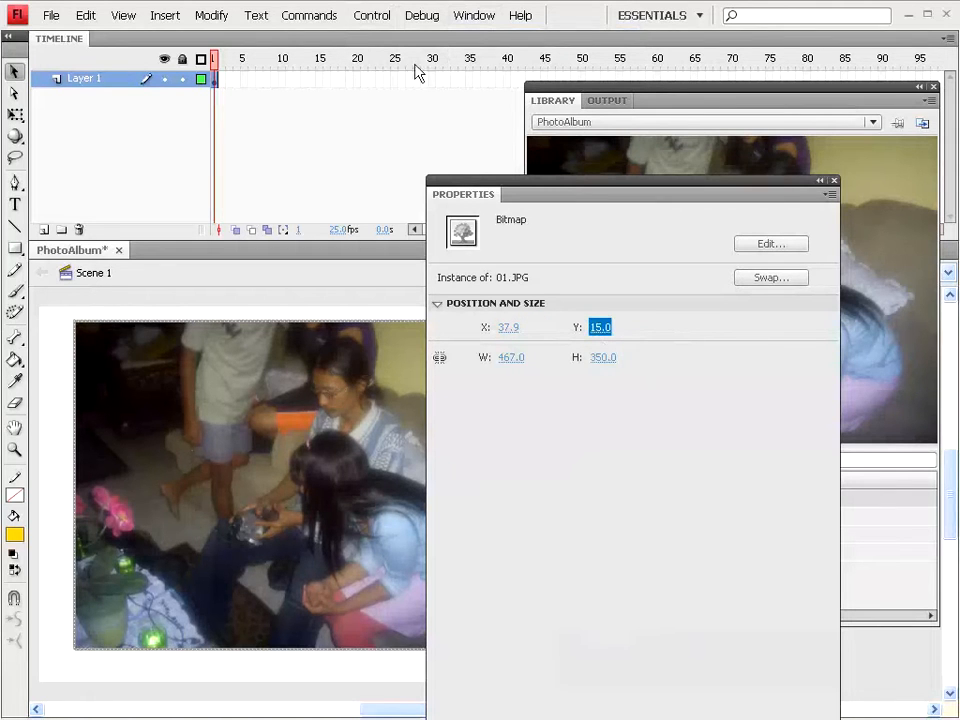
Center the 01.JPG photo horizontally on the stage and deselect it
left_click(480, 18)
left_click(498, 310)
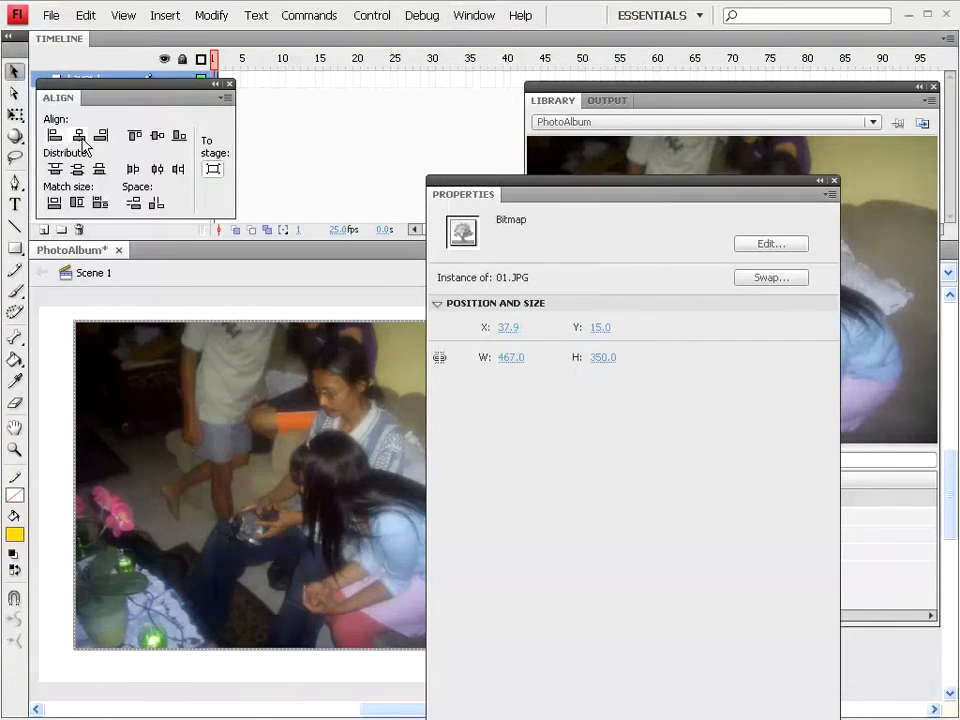
left_click(79, 136)
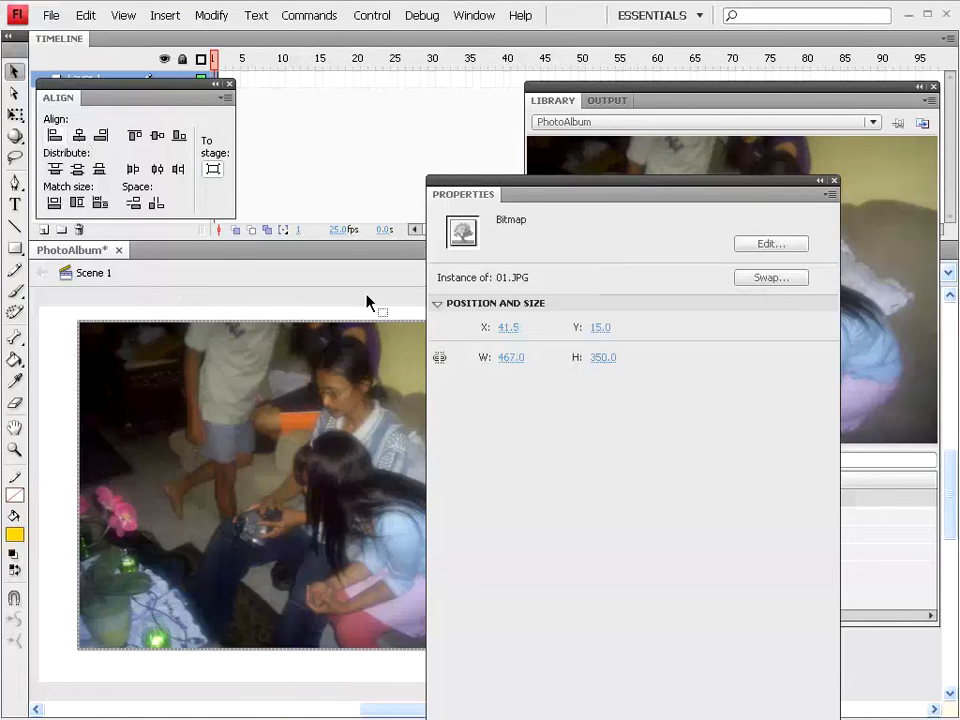
key("ctrl+shift+a")
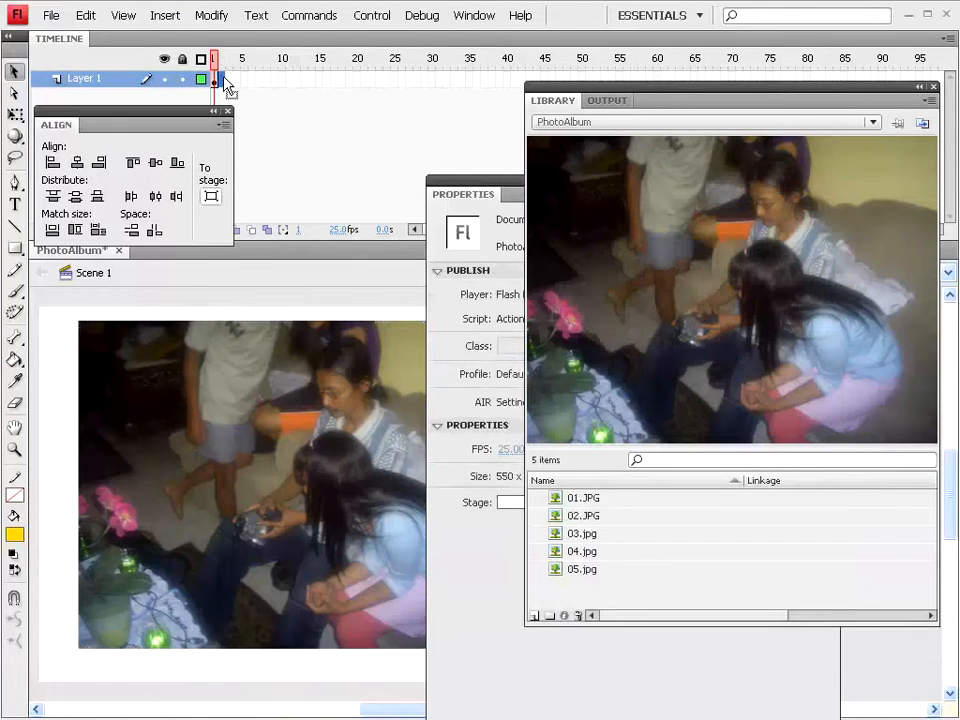
Insert a keyframe at frame 2 of Layer 1
left_click(165, 15)
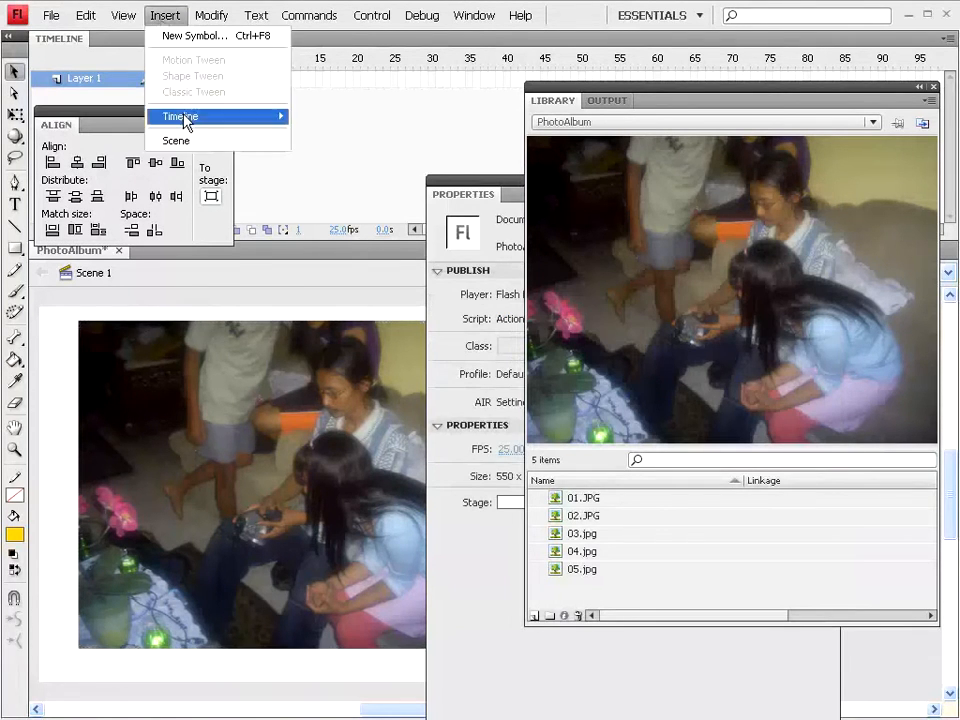
mouse_move(190, 117)
left_click(345, 173)
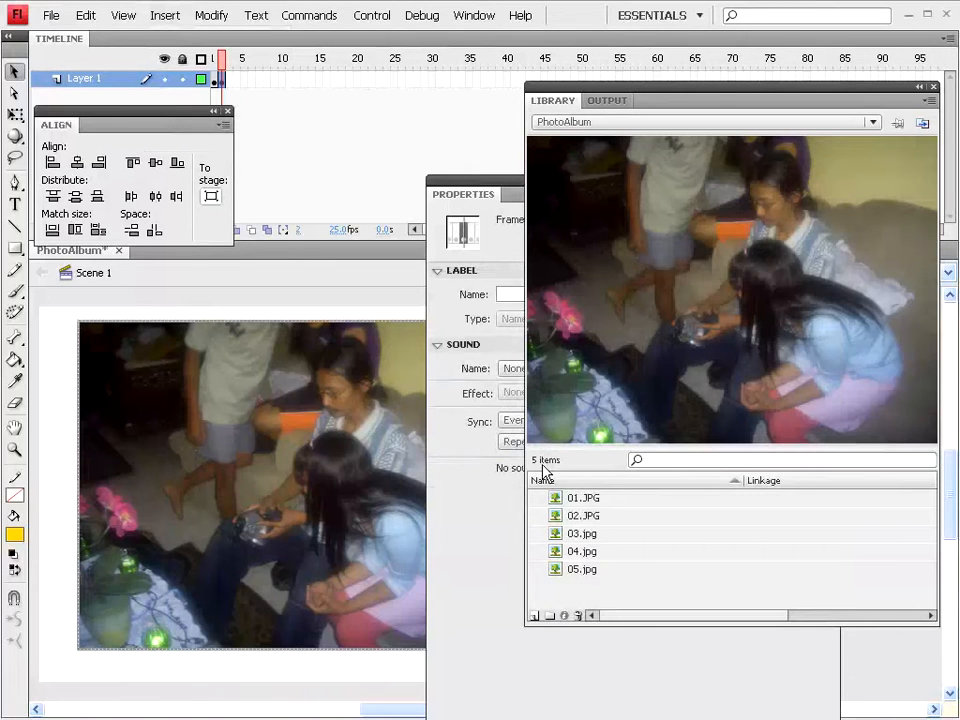
Replace the 01.JPG photo on frame 2 with 02.JPG from the library
left_click(250, 435)
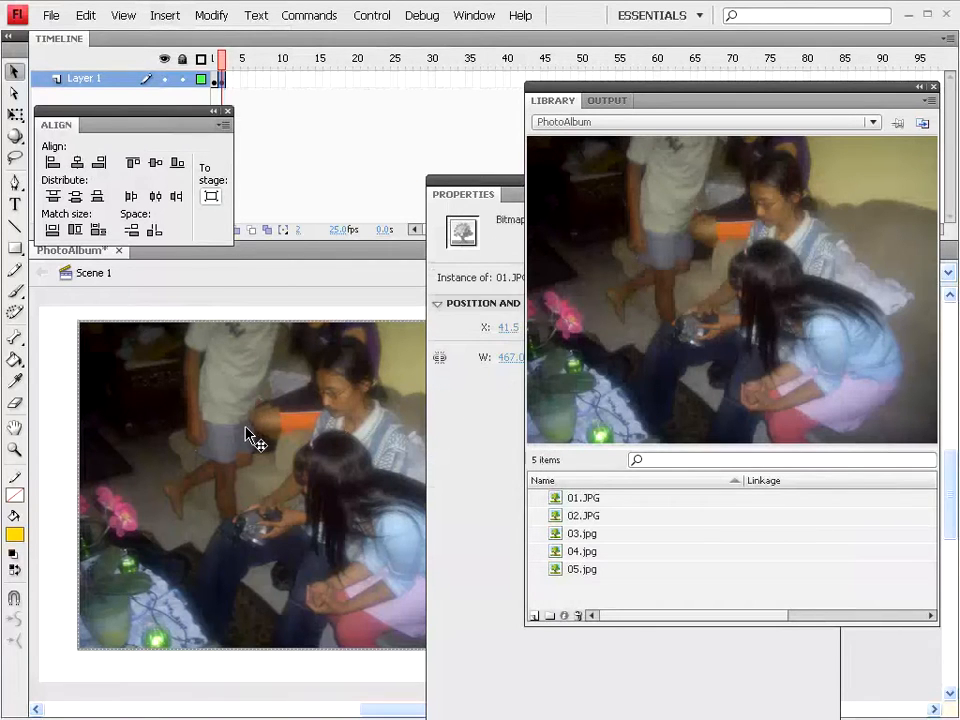
key("Delete")
left_click_drag(588, 520, 305, 492)
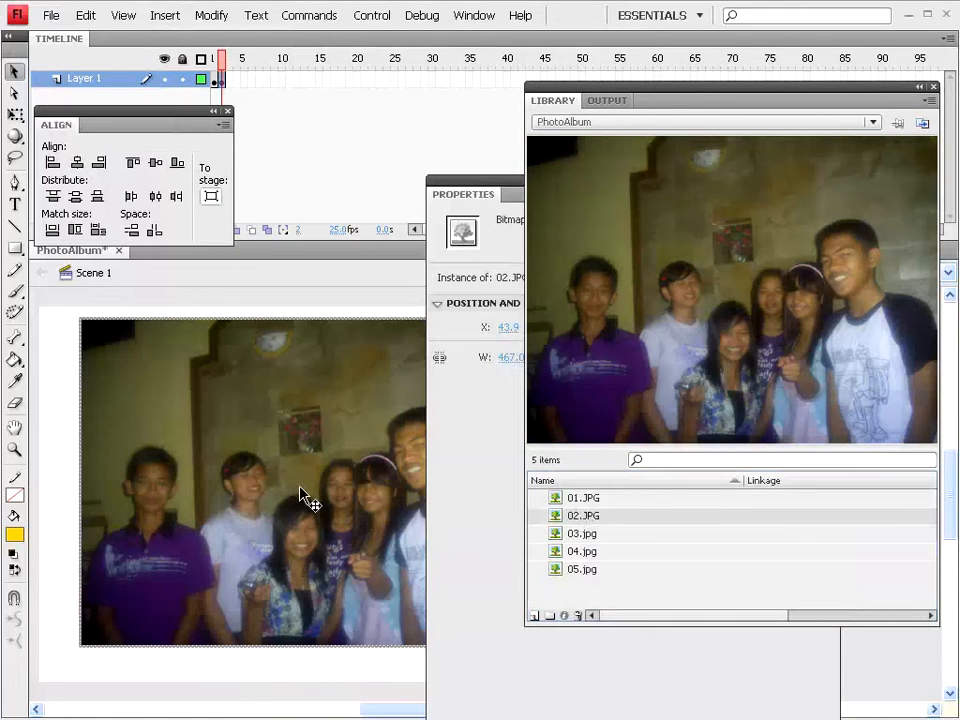
Set the Y position of the 02.JPG photo on frame 2 to 15 and center it horizontally on the stage
left_click(505, 520)
left_click(601, 329)
type("15")
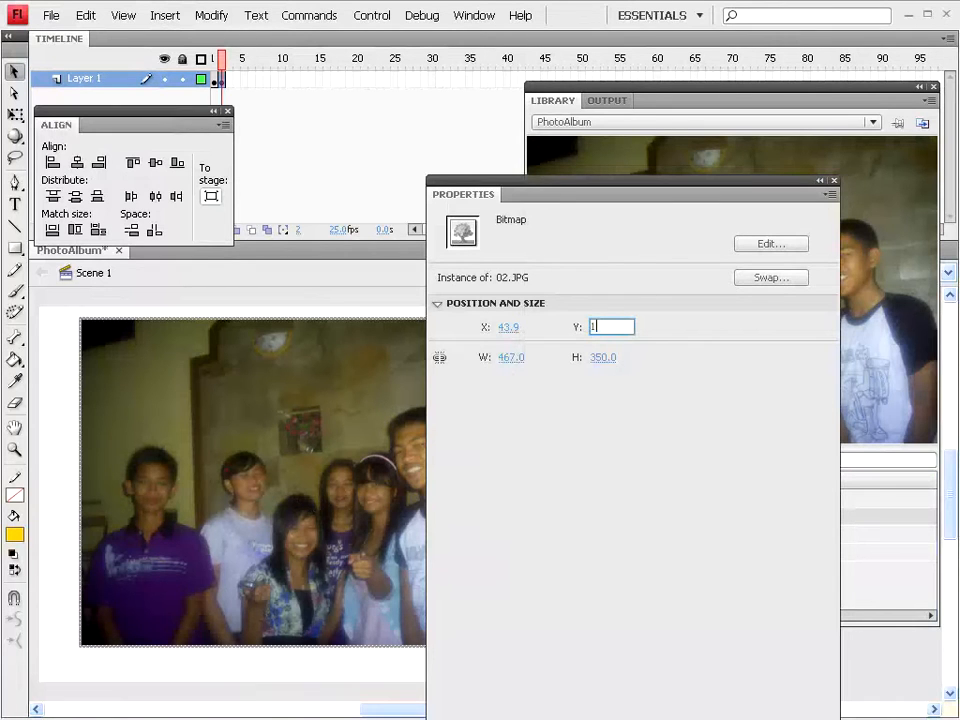
key("Return")
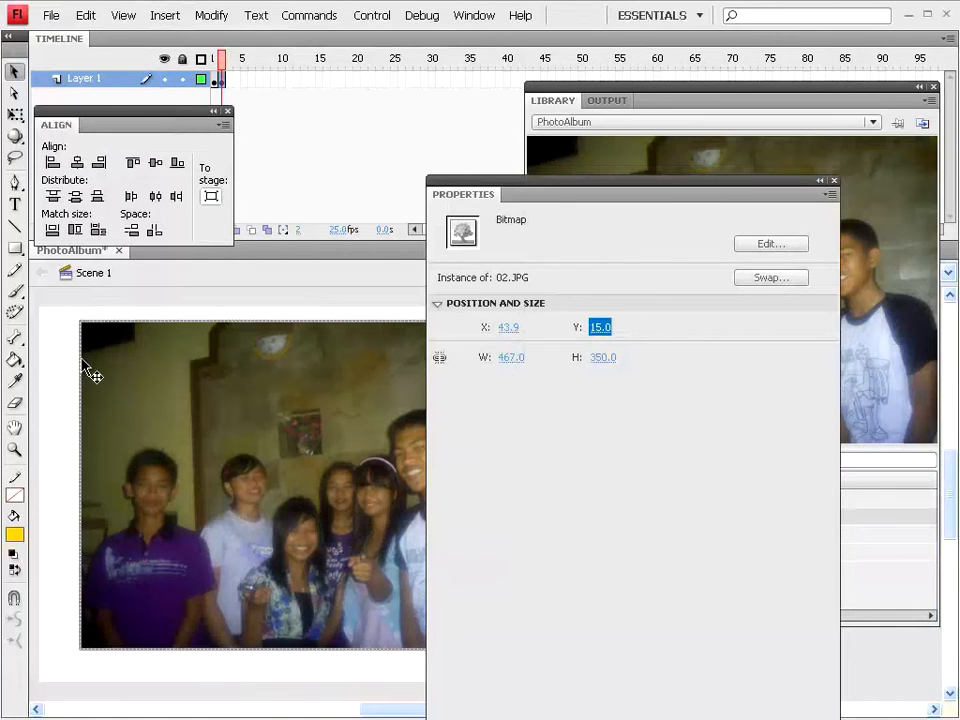
left_click(79, 164)
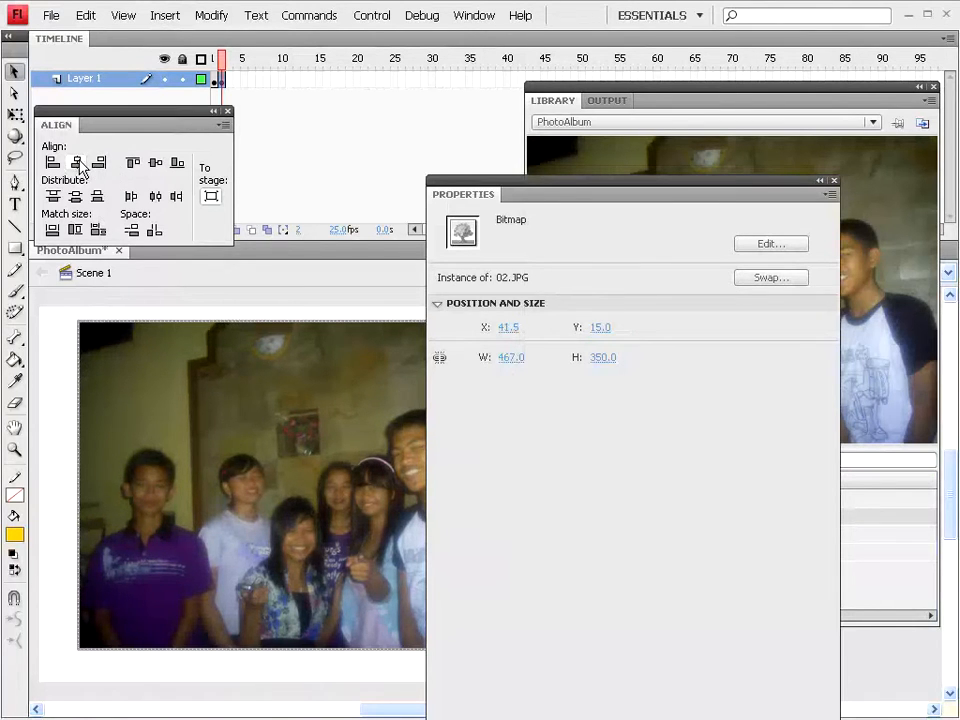
Insert a keyframe at frame 3 of Layer 1 and replace its photo with 03.jpg from the library
left_click(228, 80)
left_click(167, 18)
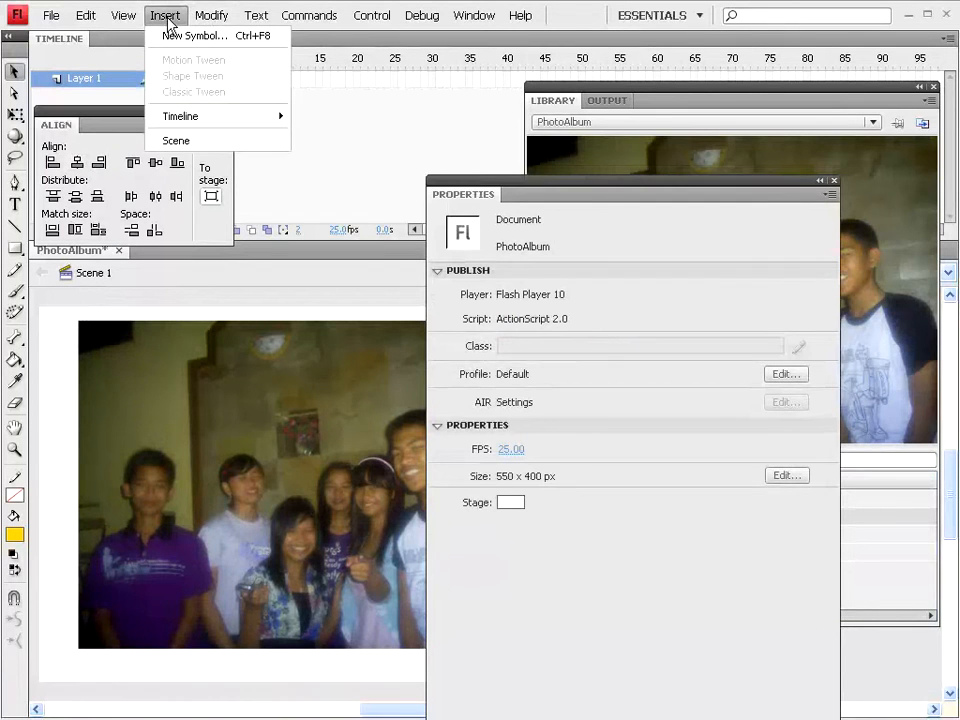
mouse_move(184, 118)
left_click(366, 174)
left_click(258, 405)
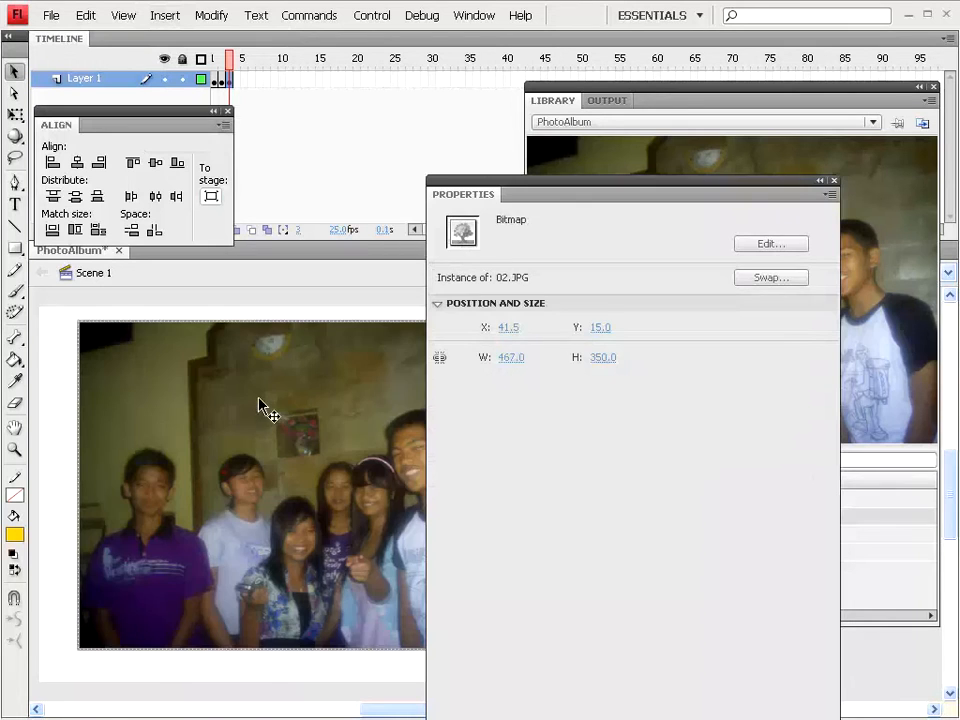
key("Delete")
left_click(885, 567)
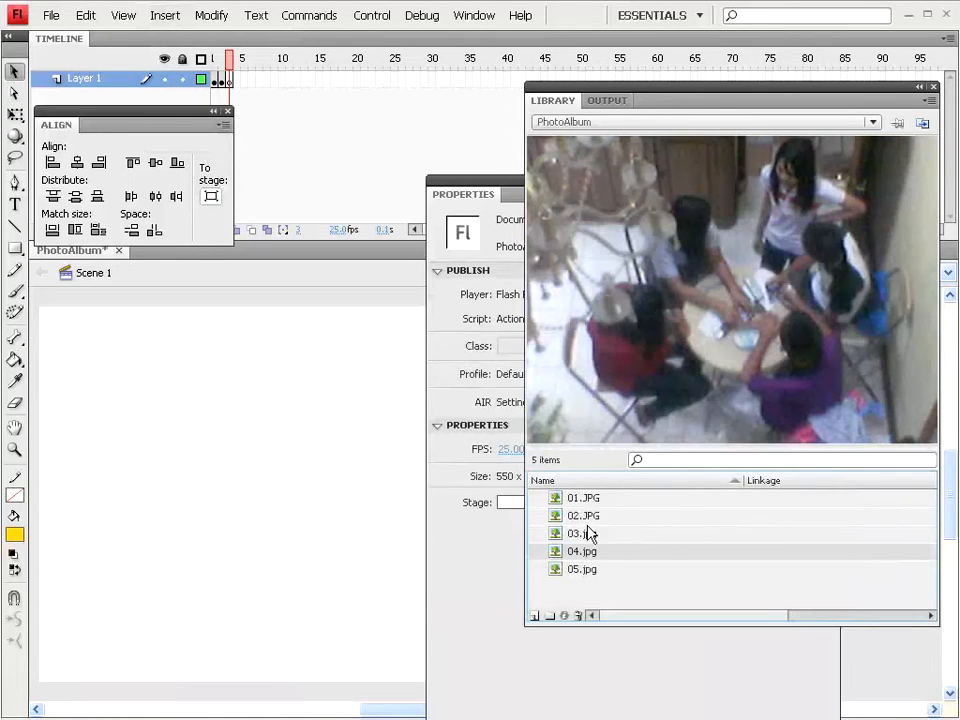
left_click_drag(579, 538, 305, 495)
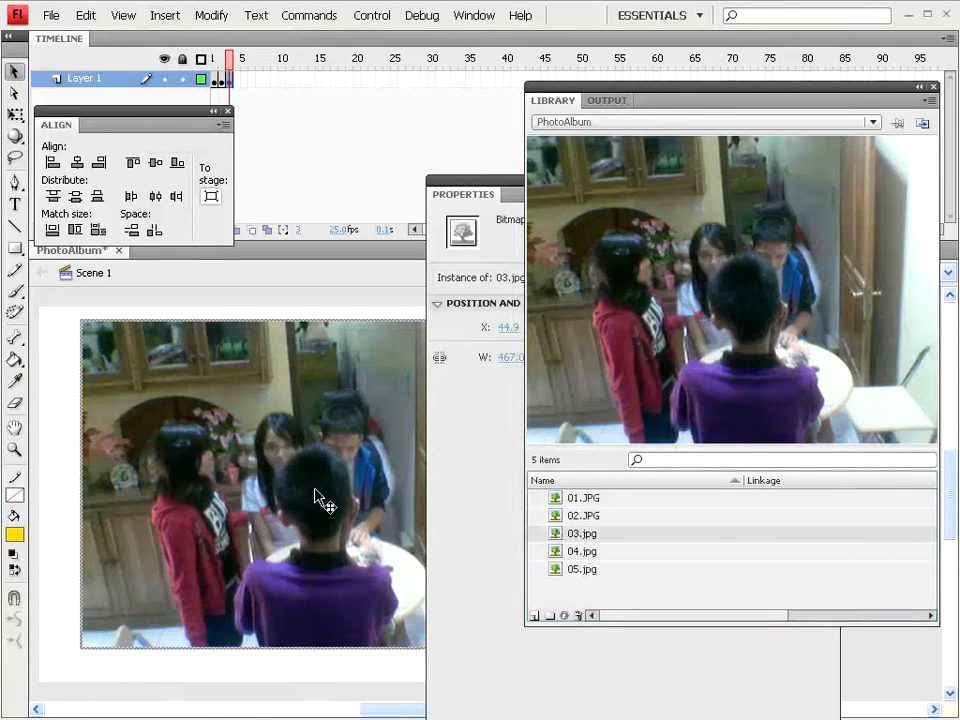
Set the Y position of the 03.jpg photo to 15 and center it horizontally on the stage
left_click(478, 486)
left_click(601, 327)
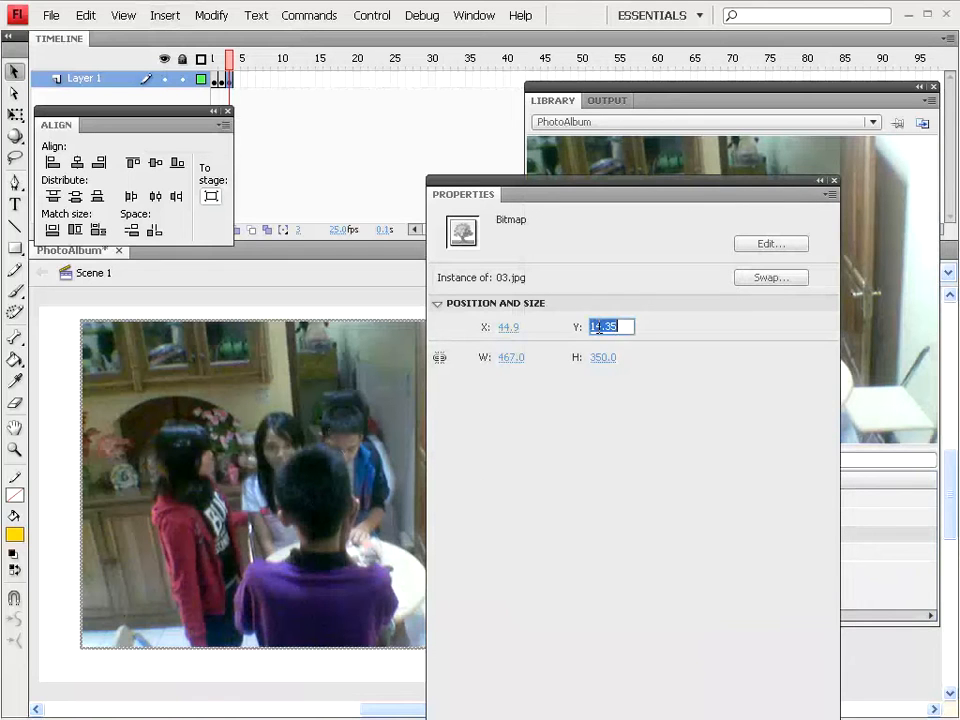
type("15")
key("Return")
key("ctrl+shift+a")
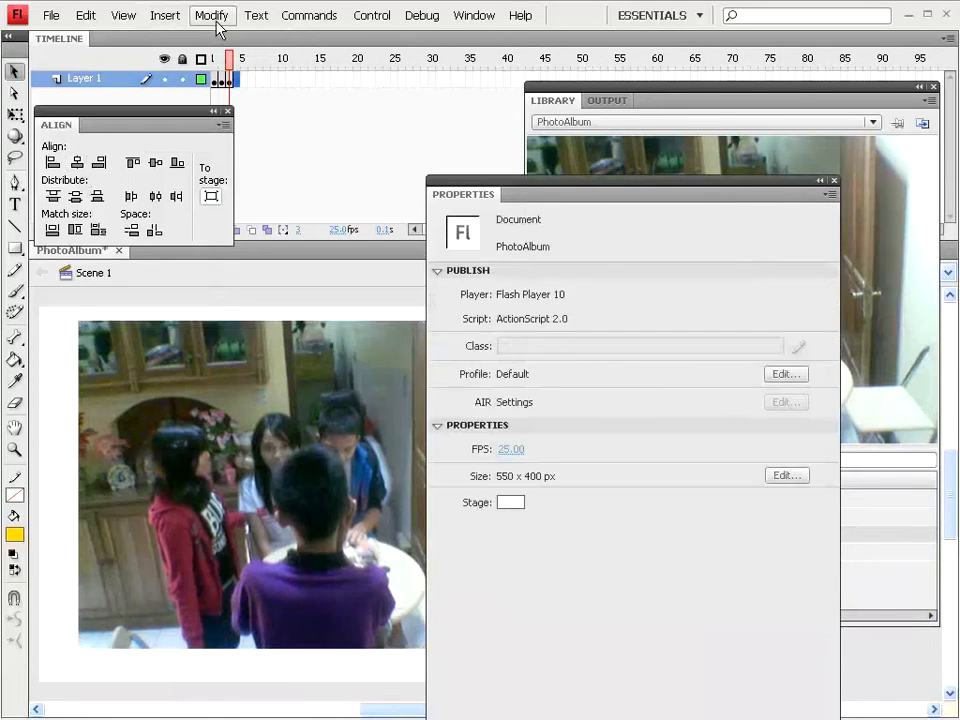
Insert a keyframe at frame 4 of Layer 1 and replace its photo with 04.jpg from the library
left_click(166, 17)
mouse_move(290, 118)
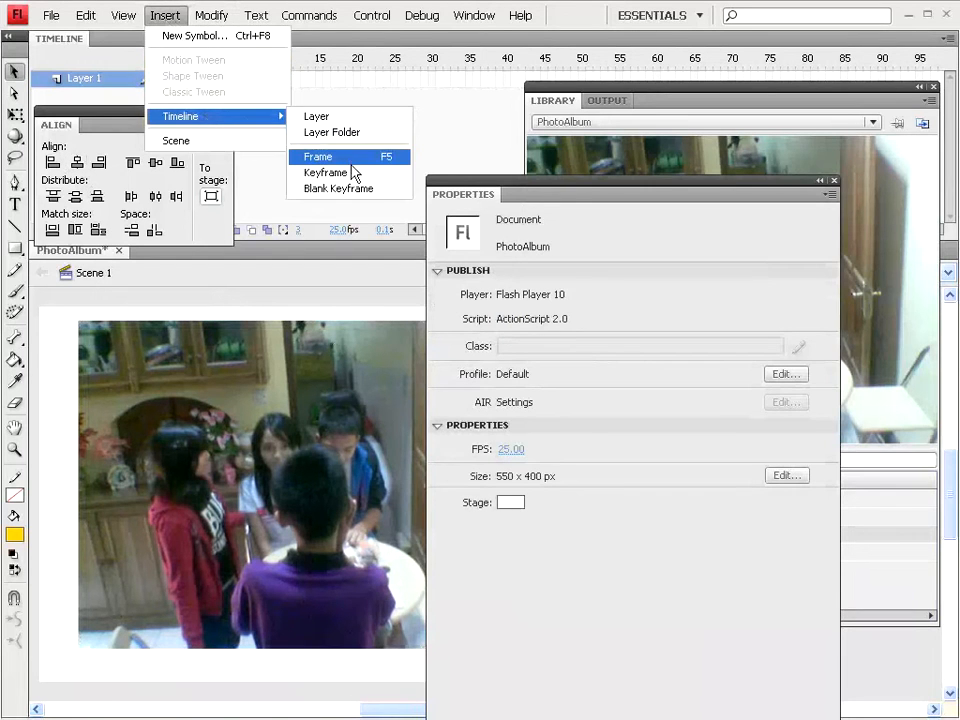
left_click(352, 169)
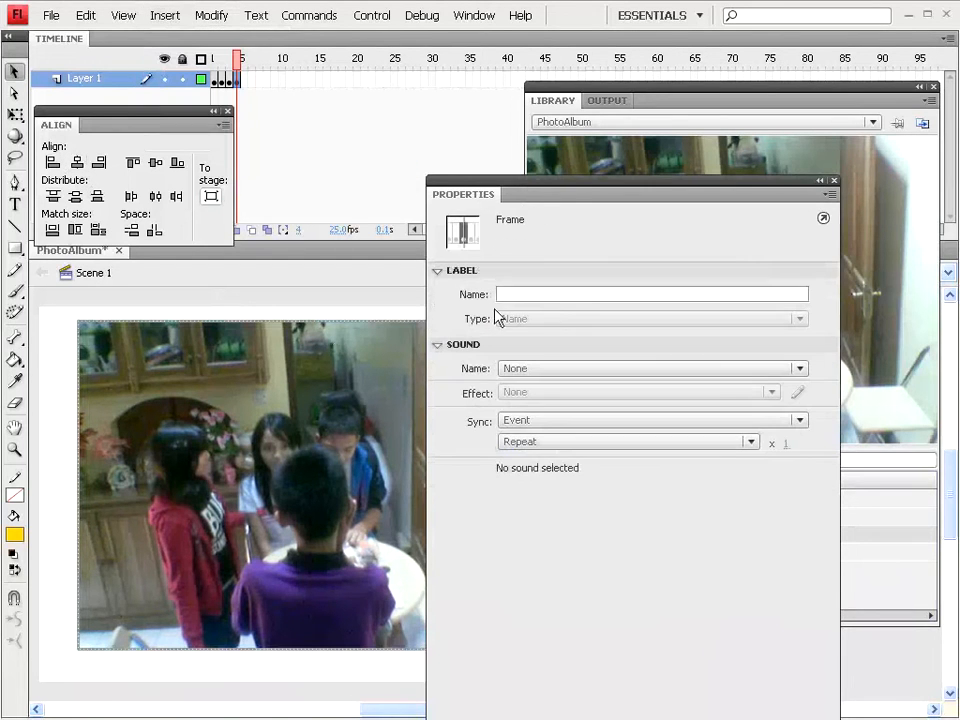
left_click(866, 561)
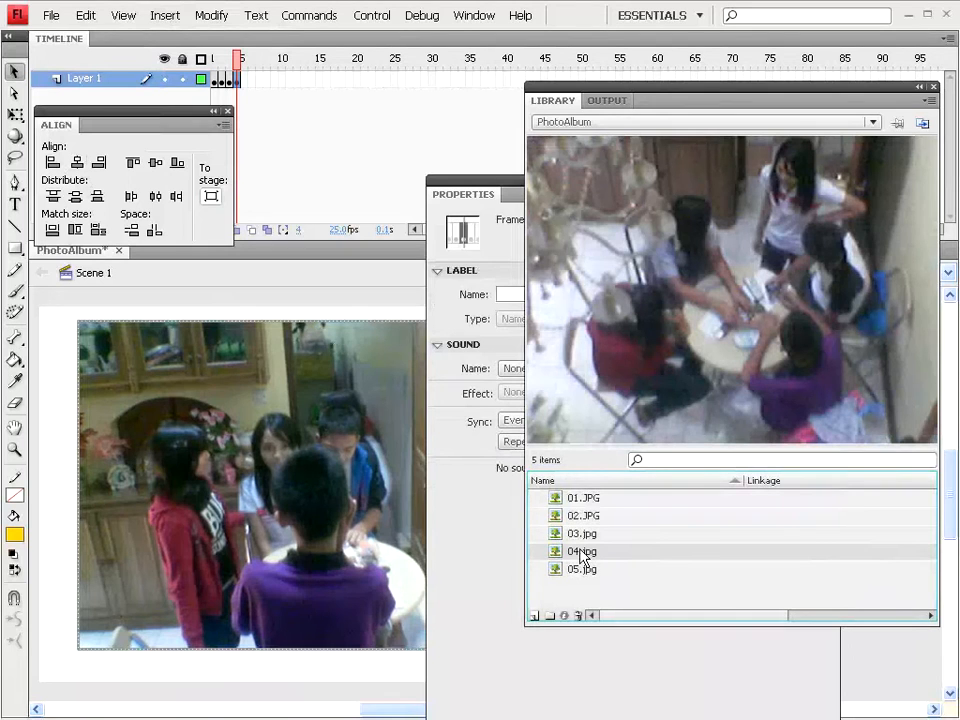
left_click(293, 489)
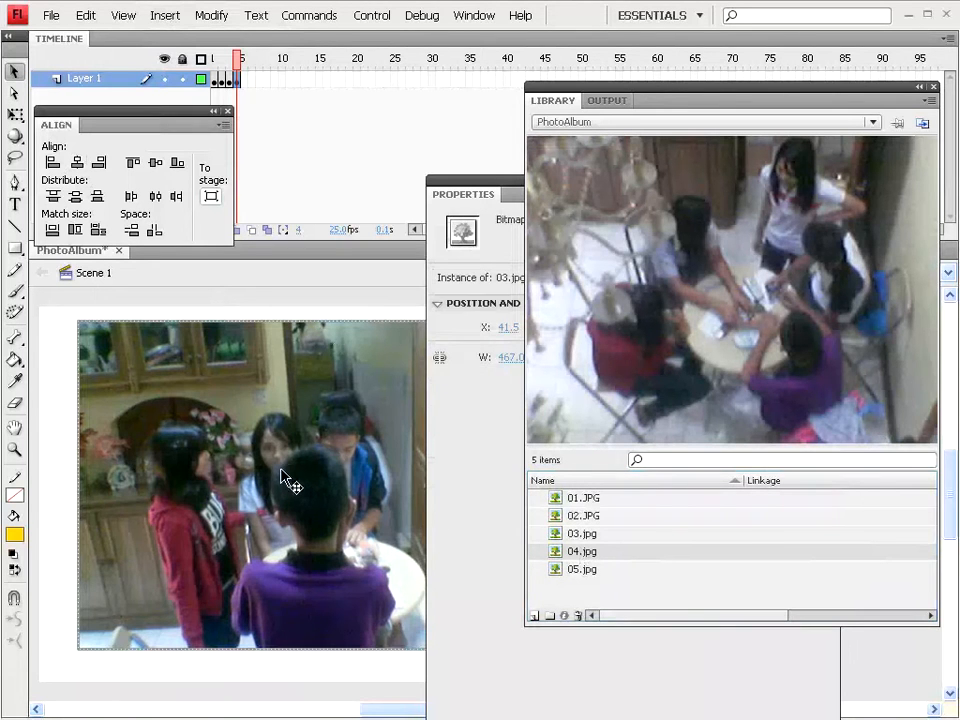
key("Delete")
left_click_drag(582, 551, 325, 457)
Set the Y position of the 04.jpg photo to 15 and center it horizontally on the stage
left_click(474, 501)
left_click(595, 327)
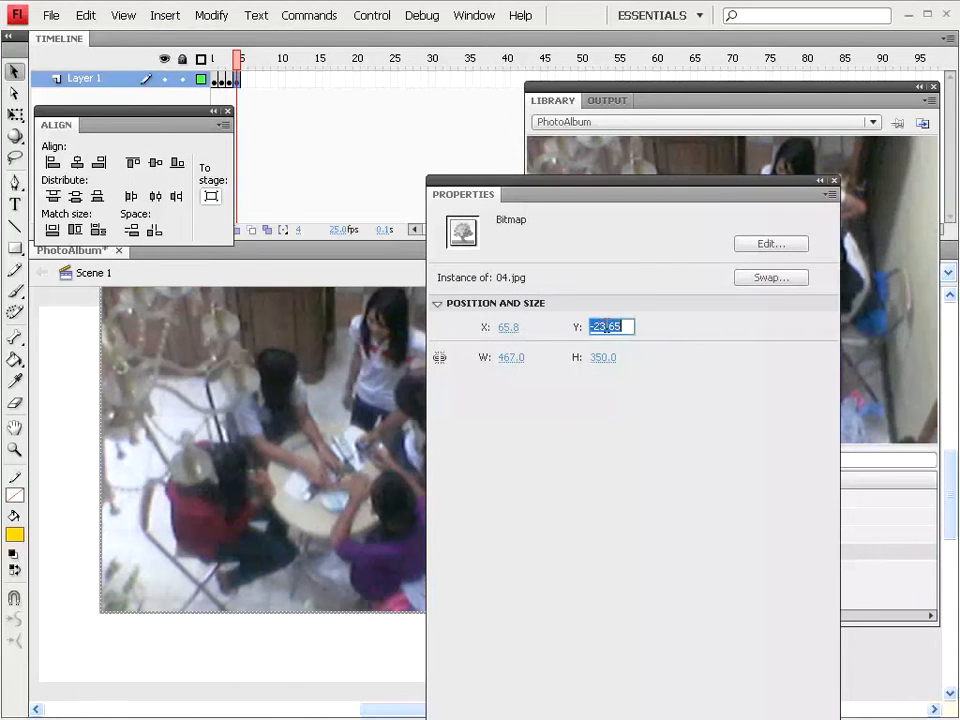
type("15")
key("Return")
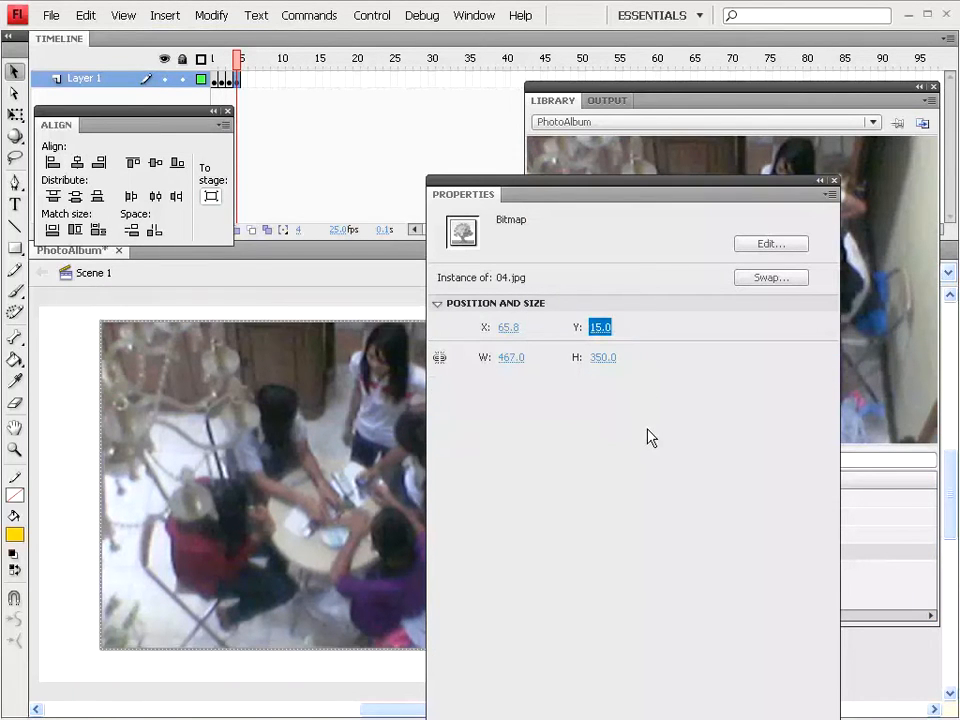
left_click(78, 163)
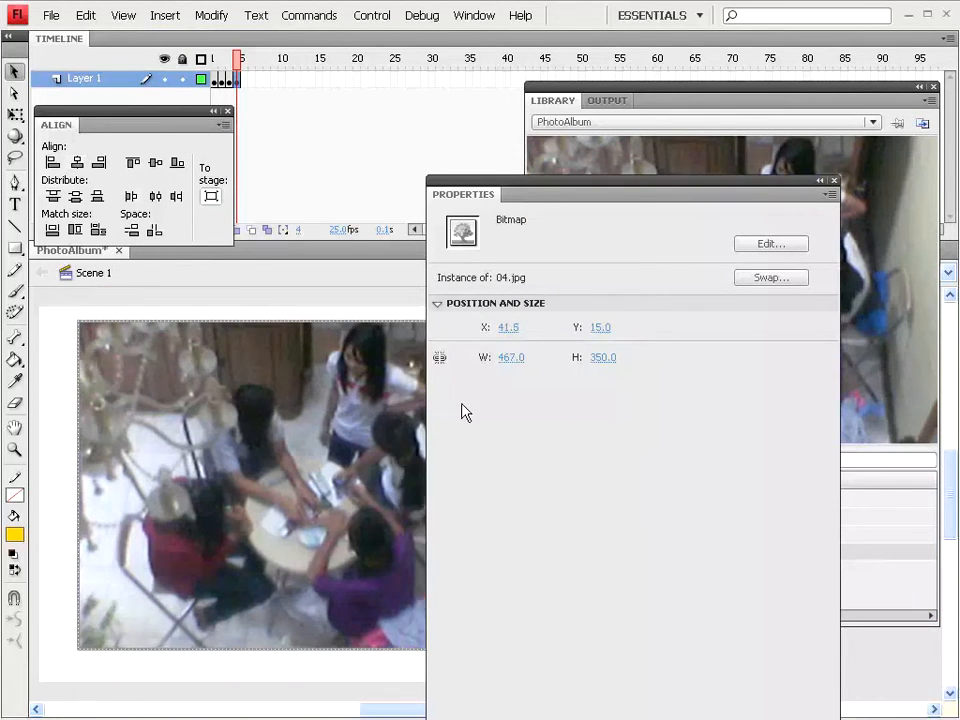
Insert a keyframe at frame 5 of Layer 1 and replace its photo with 05.jpg from the library
left_click(247, 90)
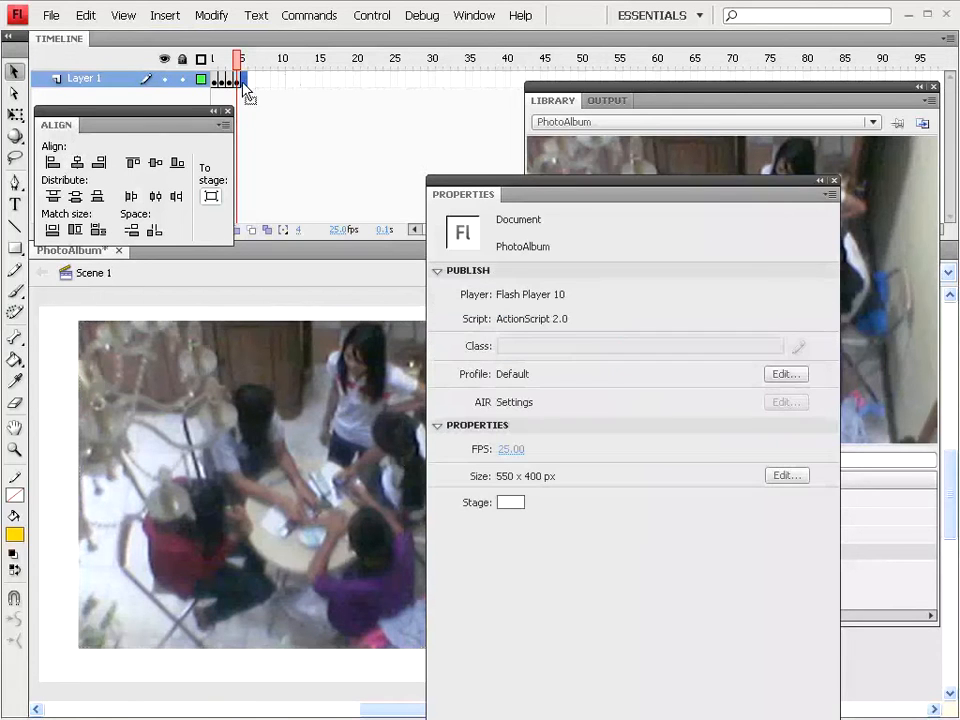
left_click(165, 20)
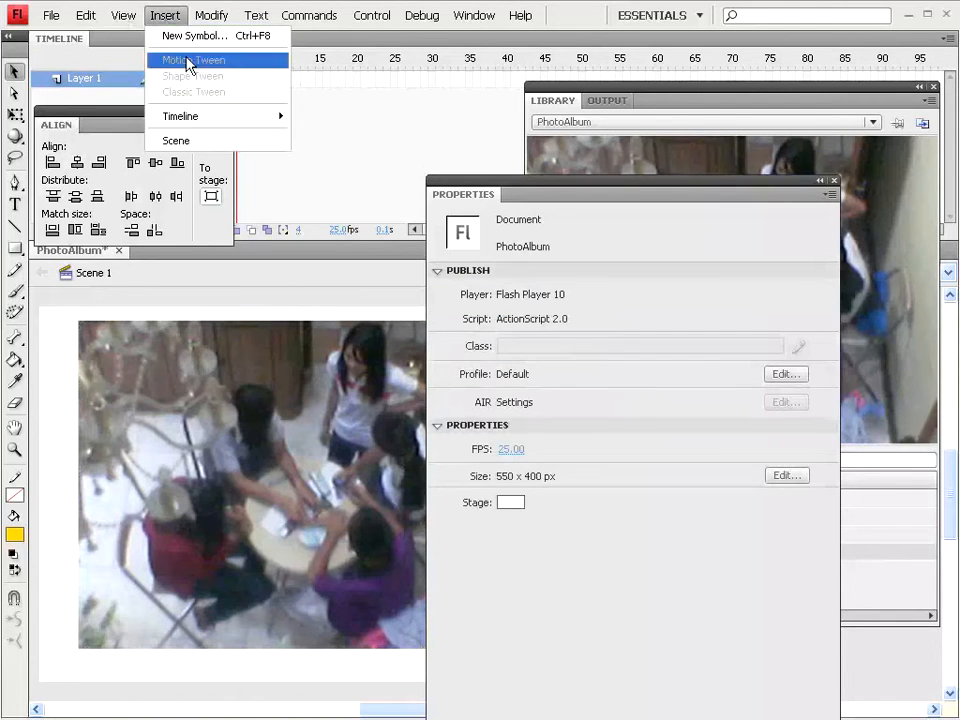
mouse_move(190, 118)
left_click(352, 176)
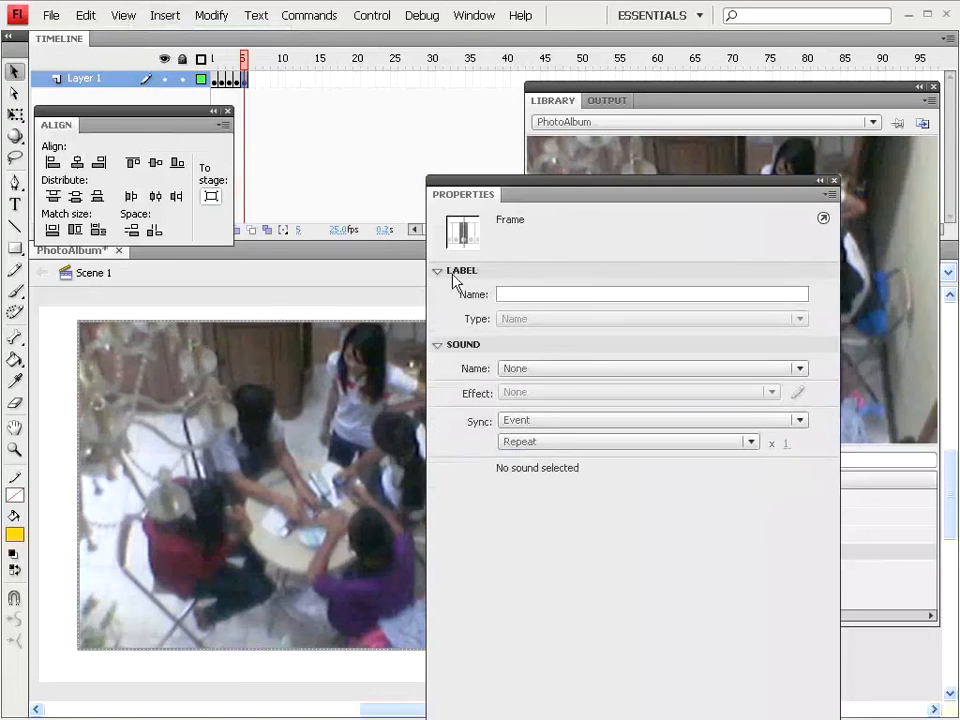
left_click(310, 510)
key("Delete")
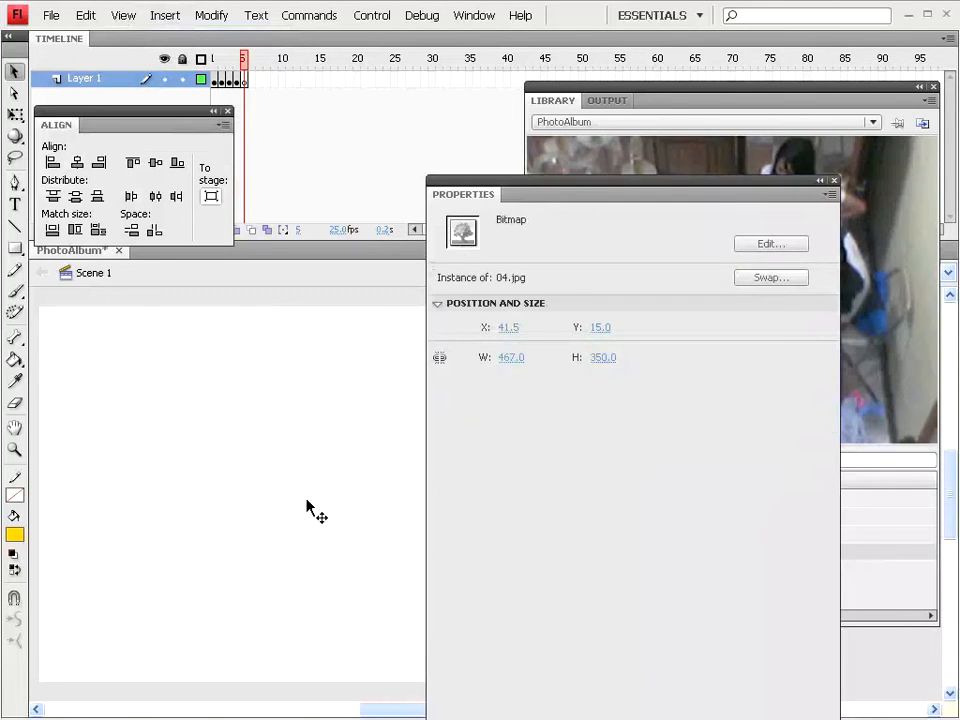
left_click(651, 568)
left_click_drag(604, 572, 294, 505)
Set the Y position of the 05.jpg photo to 15 and center it horizontally on the stage
left_click(604, 328)
type("15")
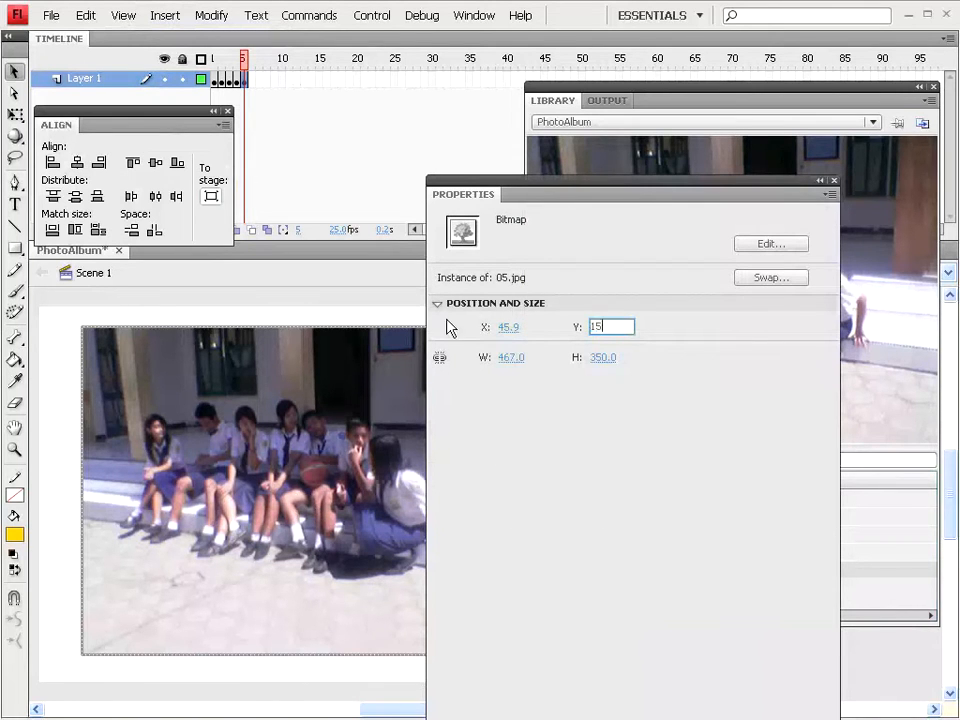
left_click(77, 162)
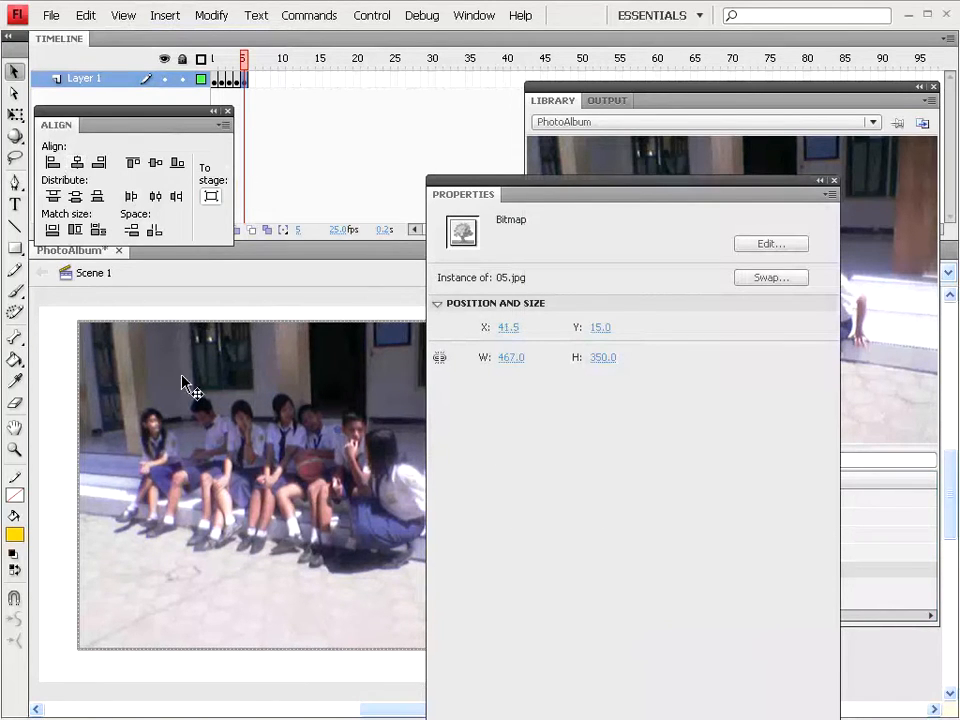
Clear the view of the stage by moving the Properties panel aside and closing the Align panel
key("ctrl+F3")
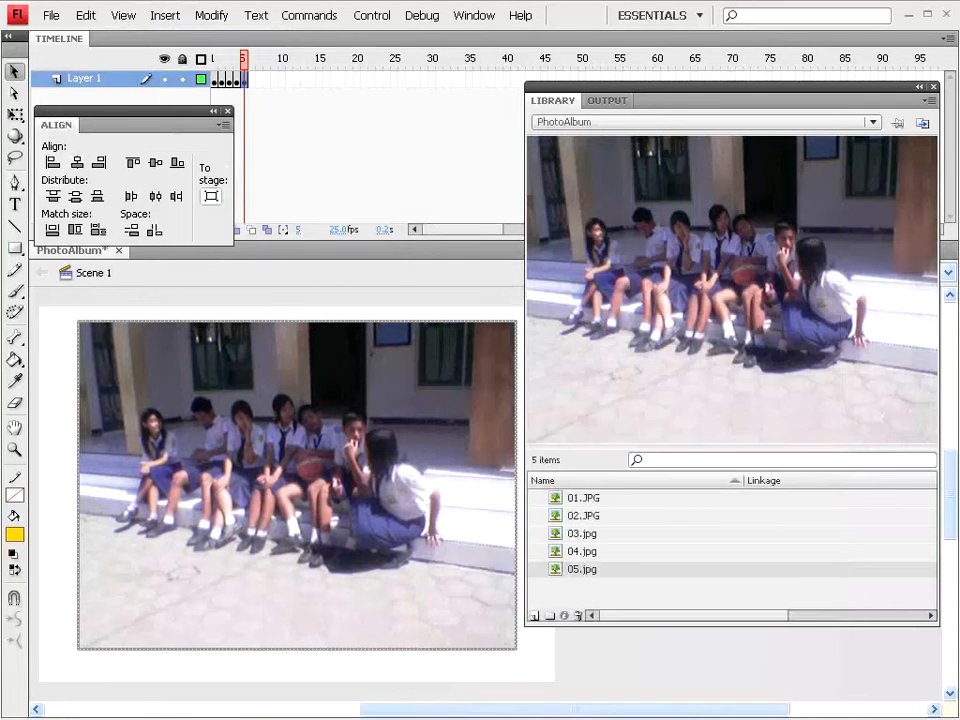
key("ctrl+F3")
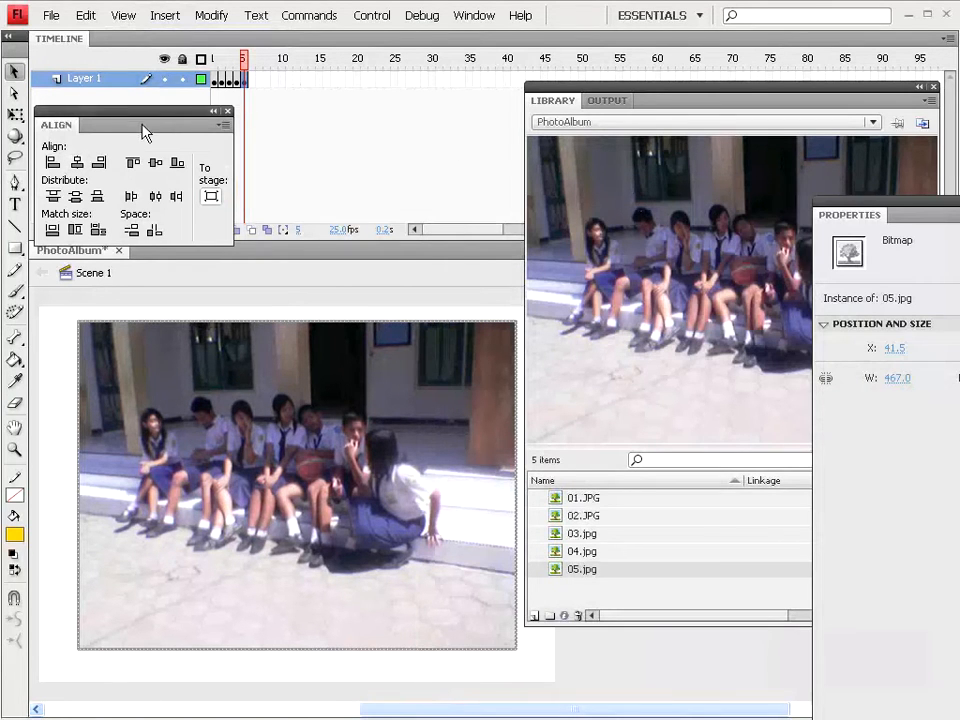
left_click(228, 112)
mouse_move(247, 70)
left_mouse_down()
mouse_move(214, 68)
mouse_move(251, 63)
left_mouse_up()
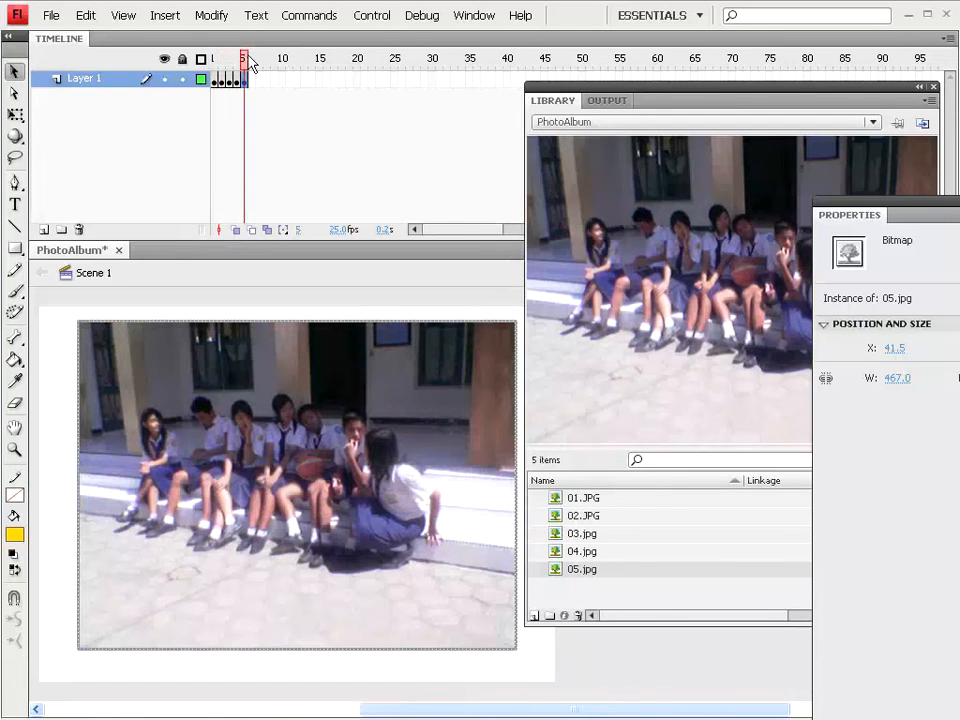
Rename Layer 1 as photo
left_click(86, 82)
double_click(86, 82)
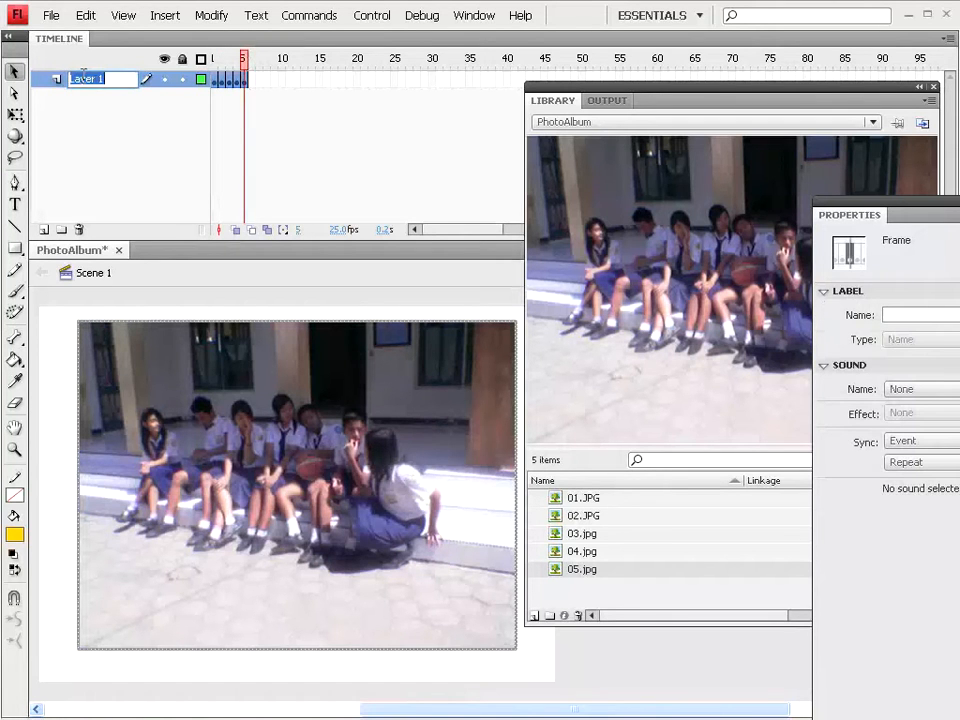
type("photo")
left_click(105, 137)
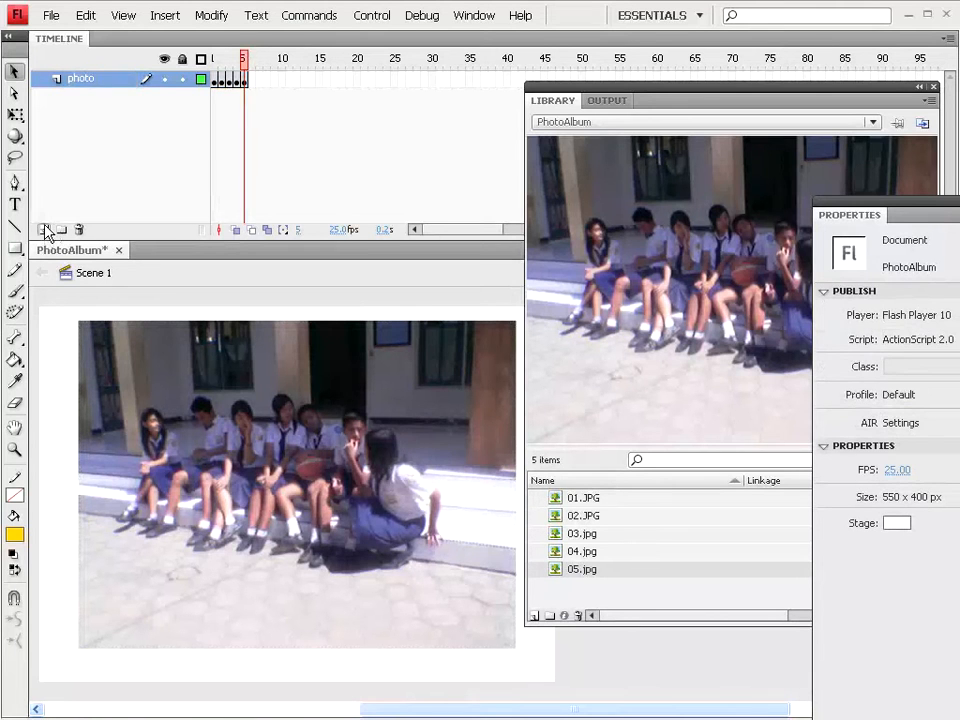
Add a new layer above the photo layer and name it actions
left_click(43, 229)
double_click(85, 79)
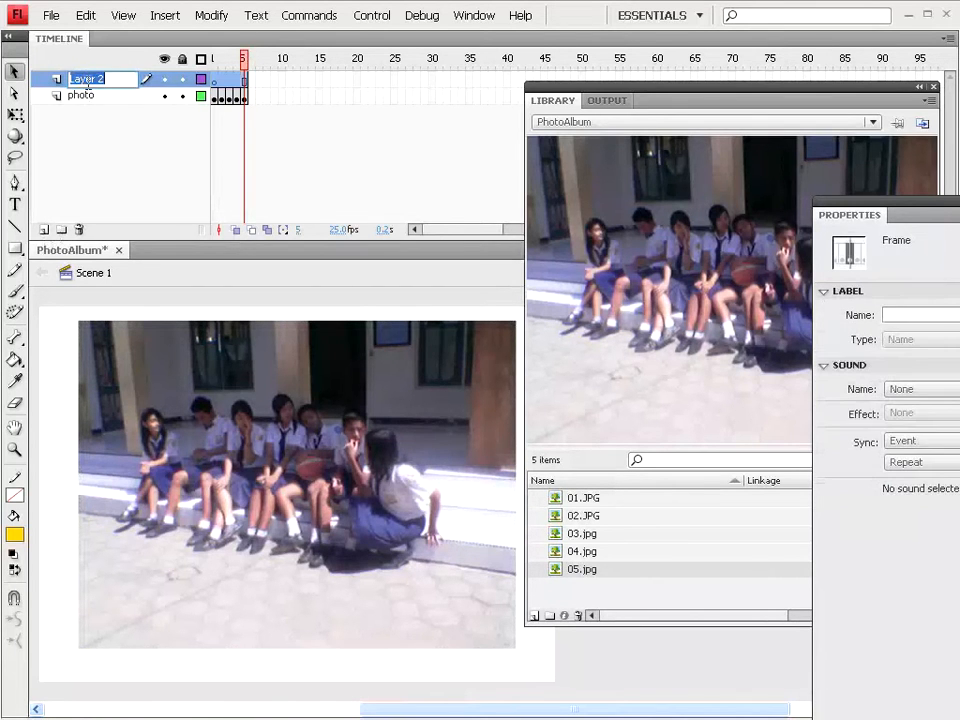
type("actions")
left_click(98, 172)
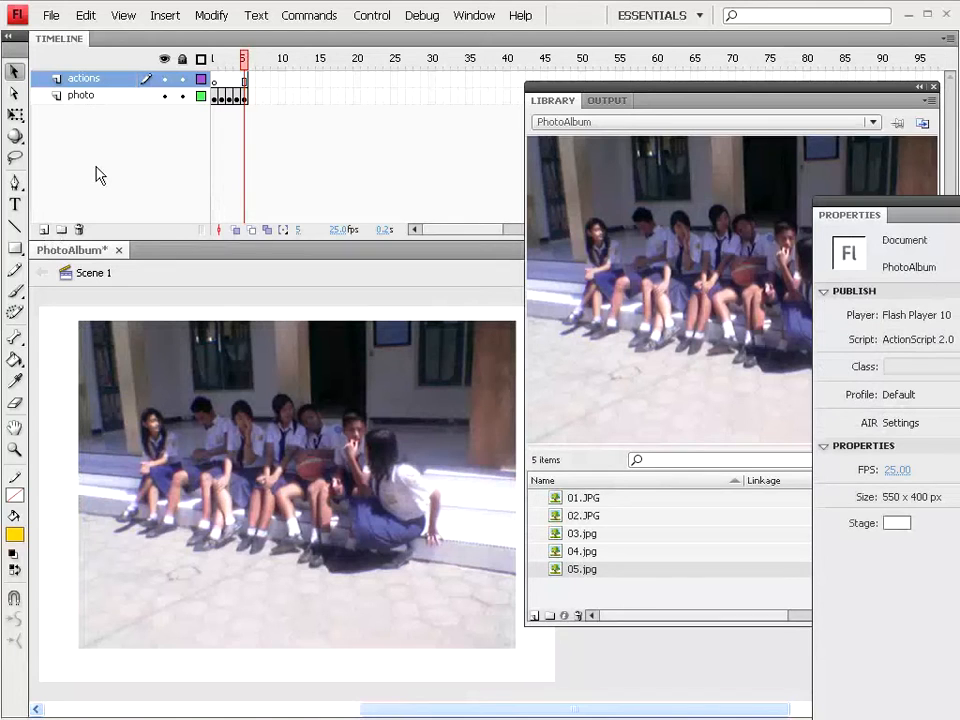
Add a new layer above the actions layer and name it button
left_click(44, 235)
double_click(85, 78)
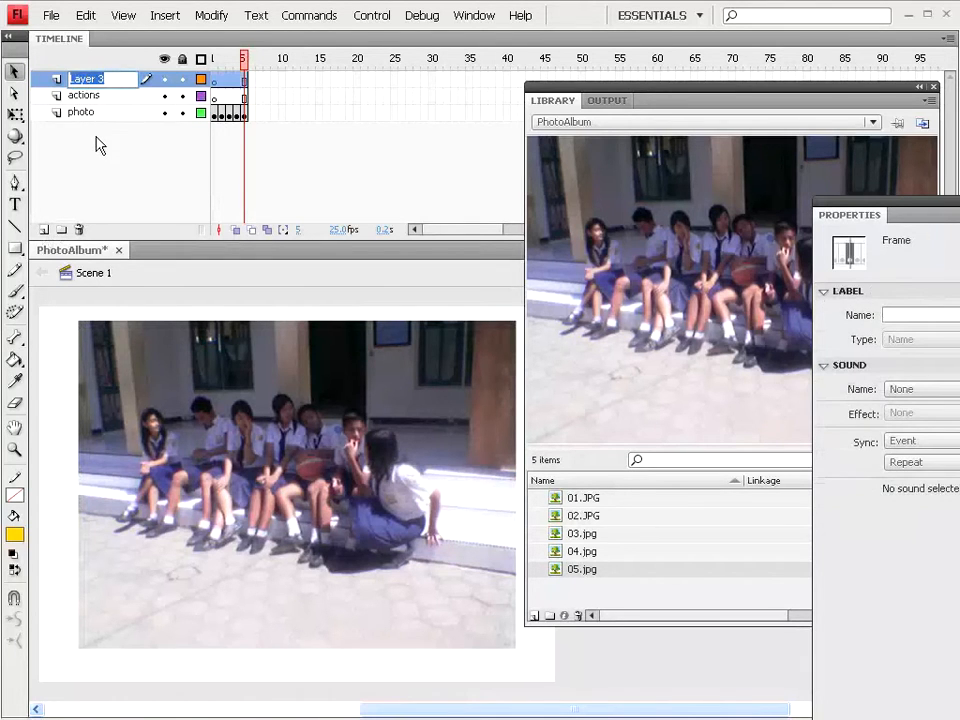
type("button")
left_click(115, 171)
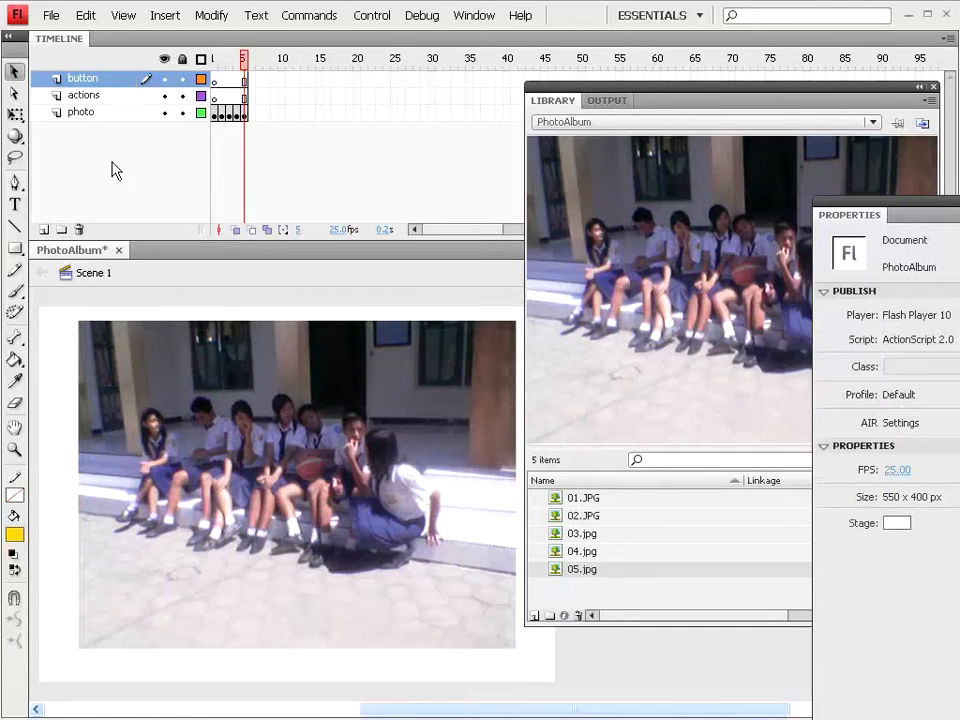
Set up the PolyStar tool to draw three-sided polygons on frame 1 of the button layer
left_click(214, 80)
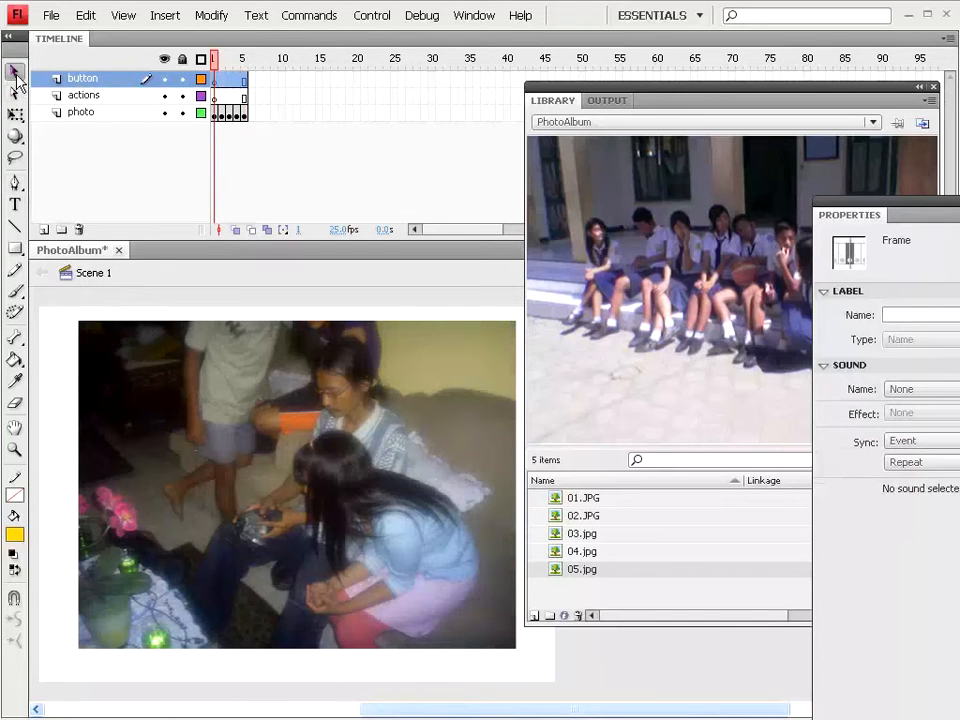
left_click(14, 248)
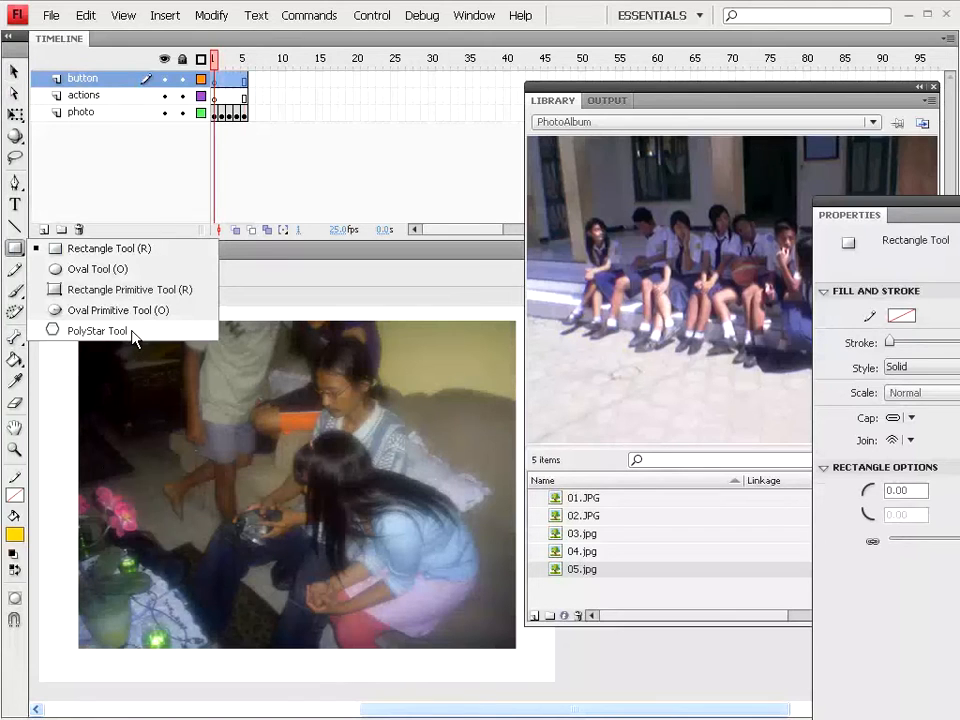
left_click(100, 331)
left_click(778, 100)
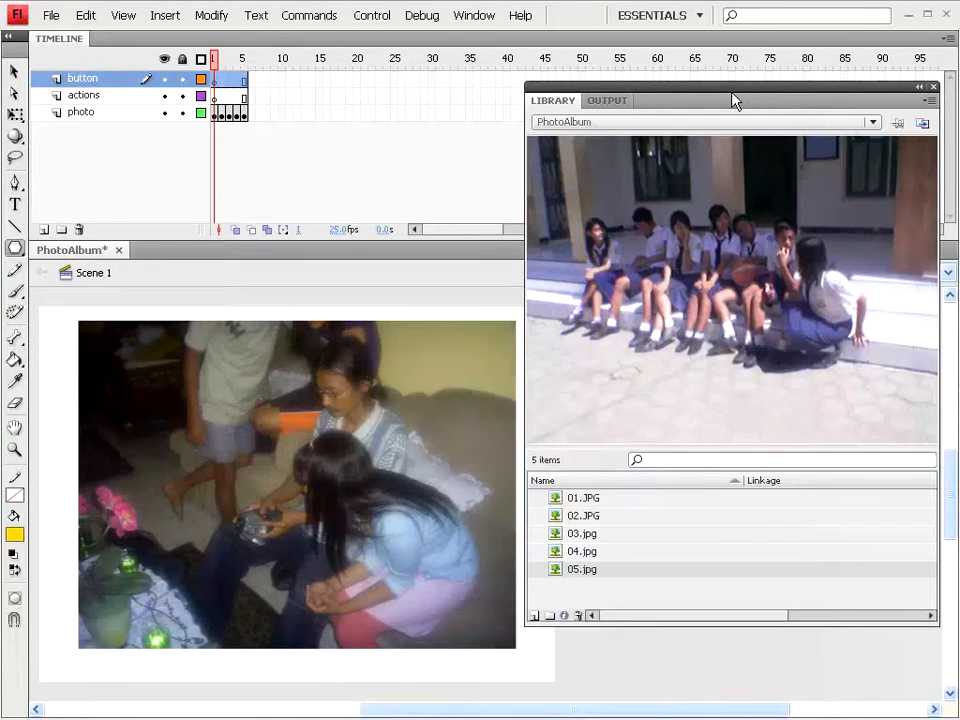
key("ctrl+F3")
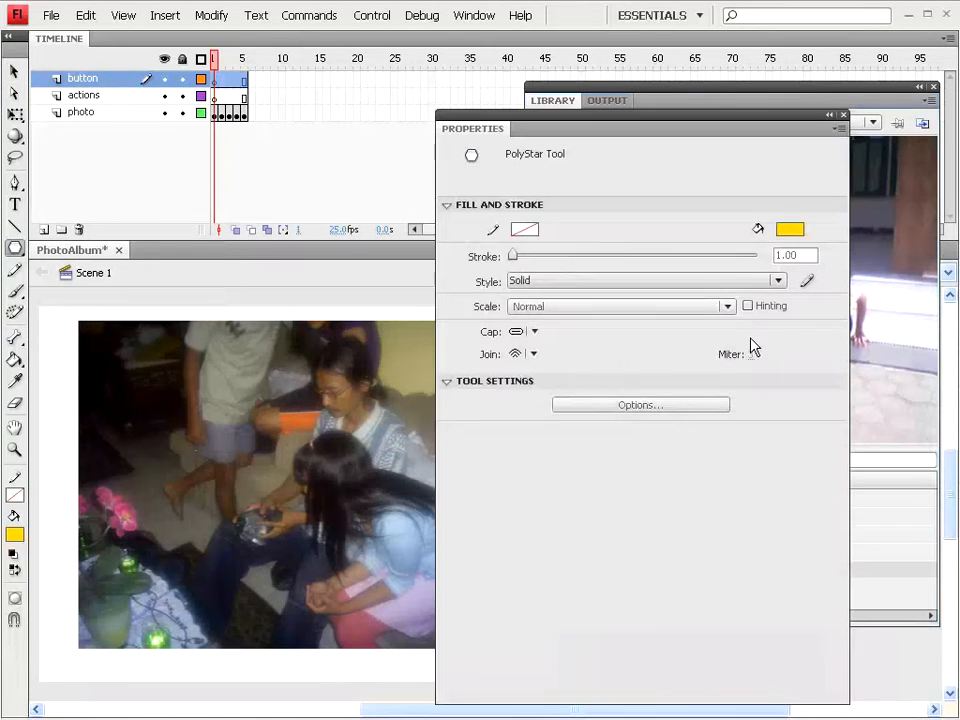
left_click(622, 408)
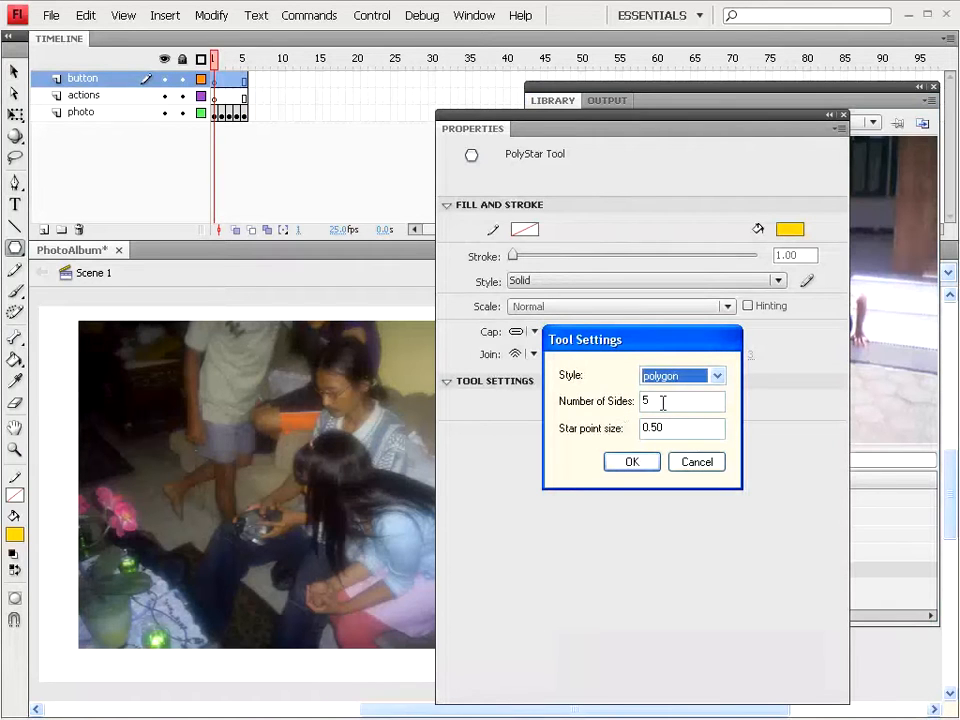
key("Tab")
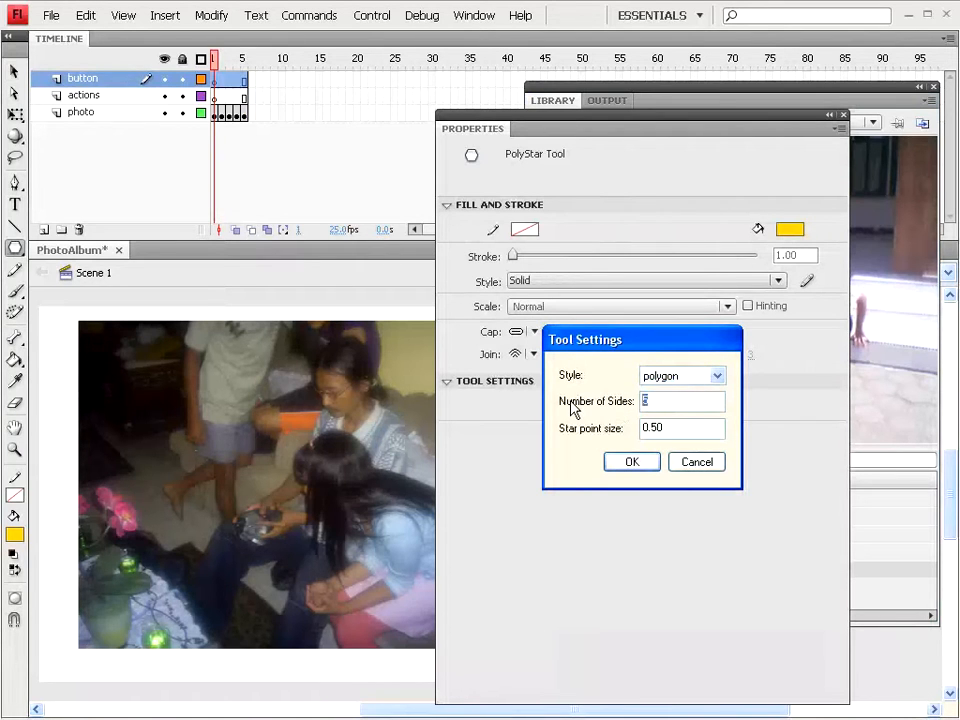
left_click(627, 466)
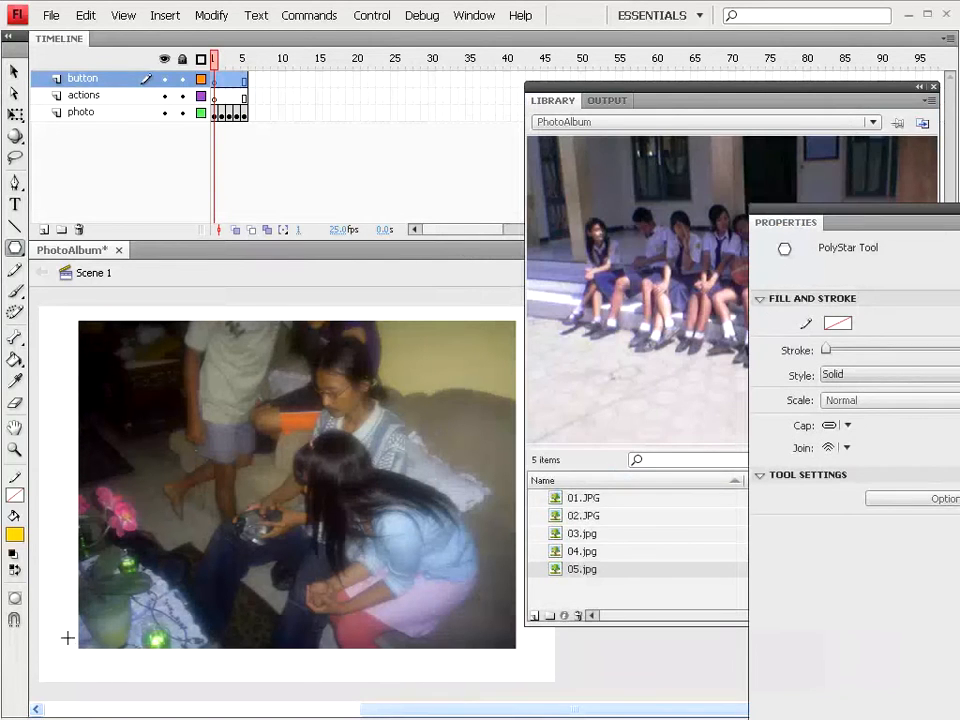
Draw a left-pointing triangle about 45 by 52 px at the photo's lower left corner and fill it dark gray
left_click_drag(69, 635, 41, 632)
mouse_move(41, 632)
left_mouse_down()
mouse_move(50, 634)
mouse_move(37, 627)
mouse_move(42, 634)
left_mouse_up()
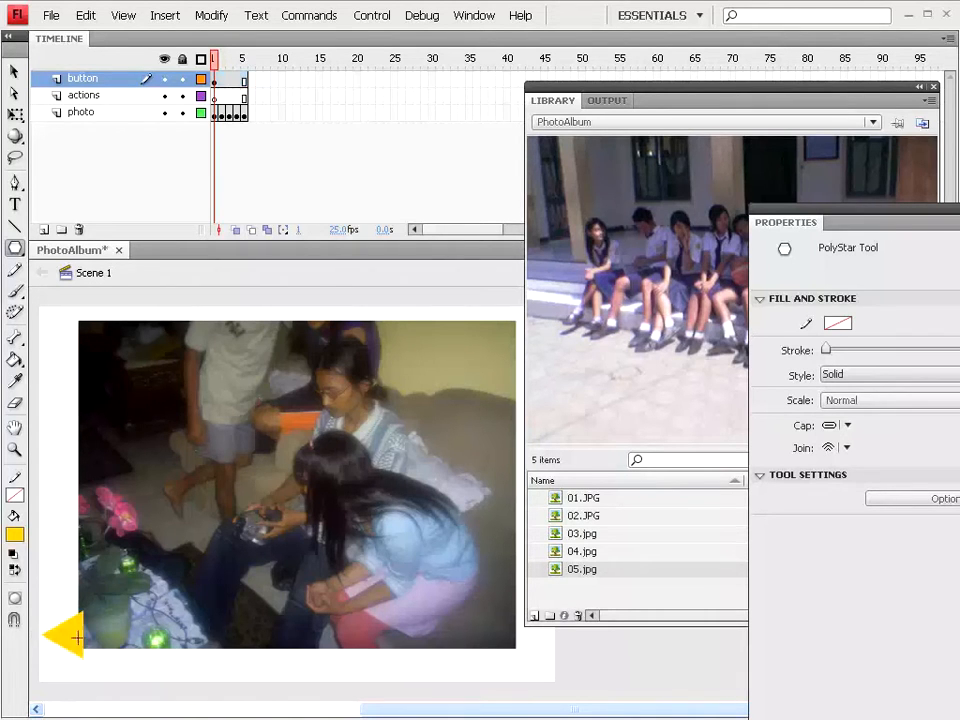
left_click(14, 71)
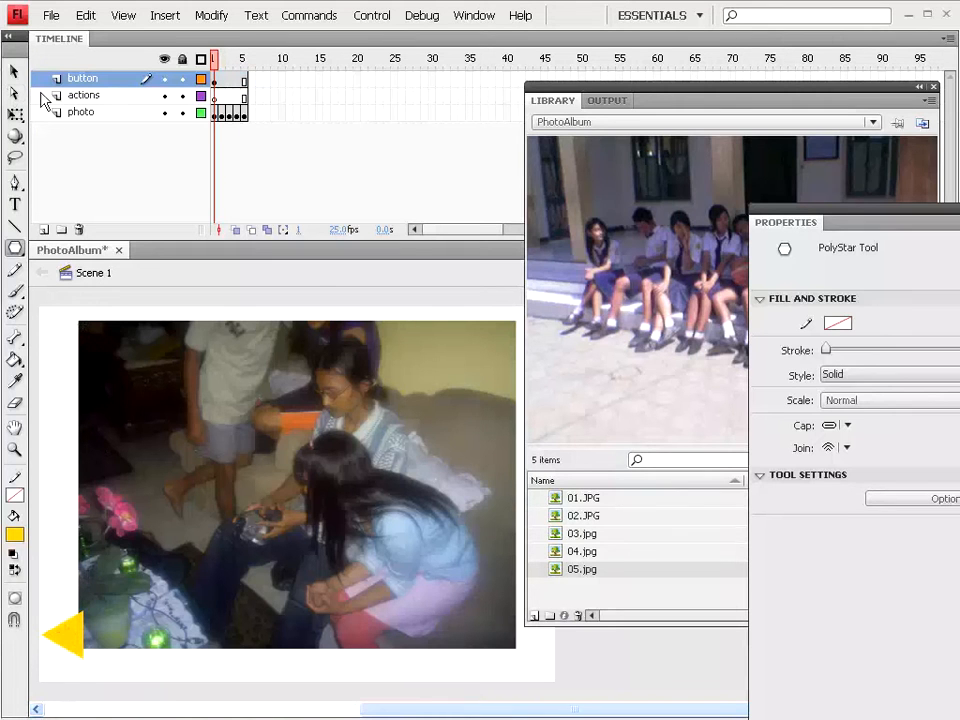
left_click(74, 642)
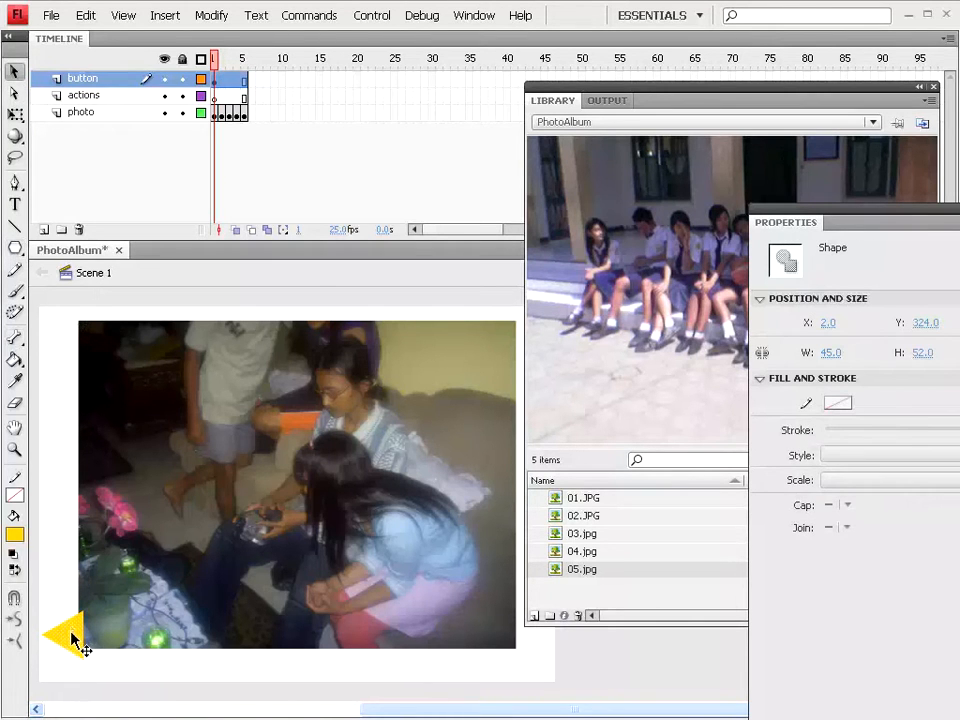
left_click(952, 403)
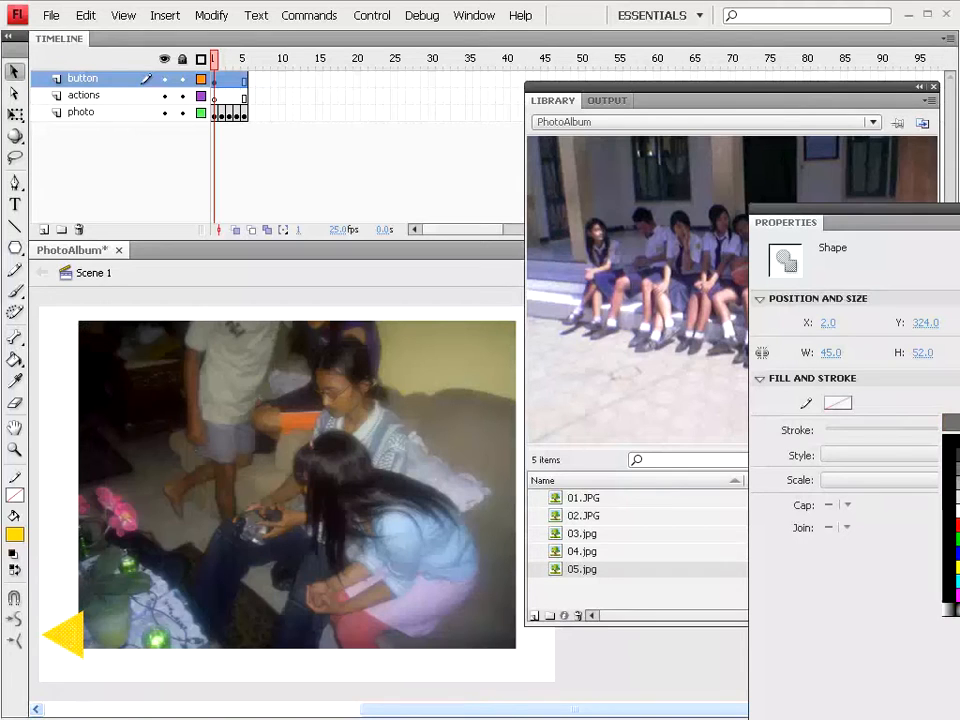
left_click(948, 445)
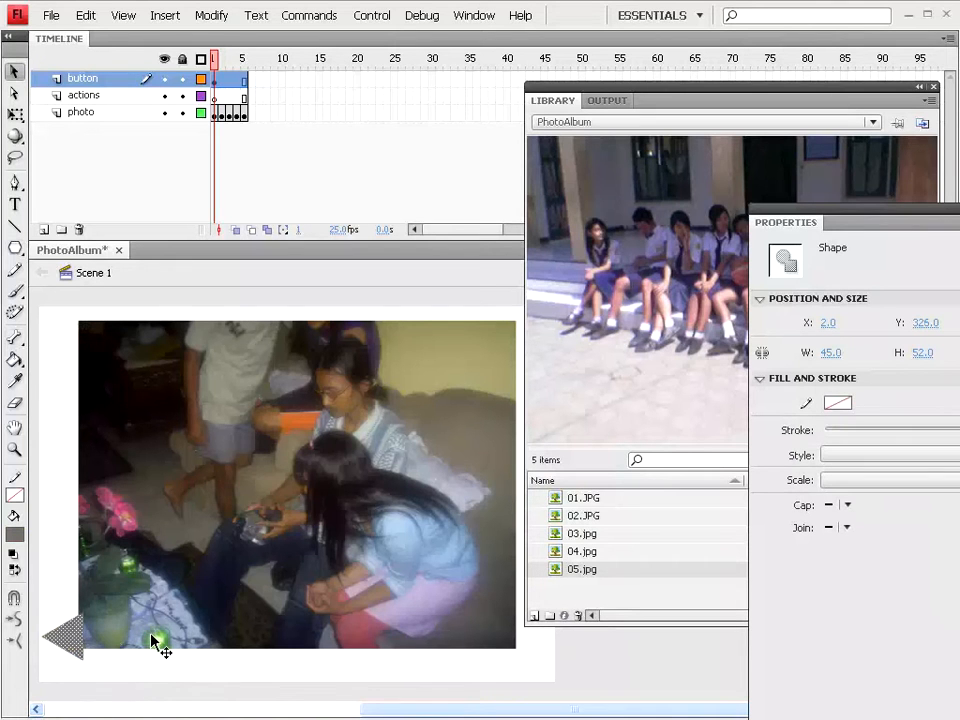
Nudge the gray triangle right and down to X 18, Y 338
key("shift+Right")
key("Right")
key("Right")
key("Right")
key("Right")
key("shift+Down")
key("Down")
key("Right")
key("Down")
key("Down")
key("Down")
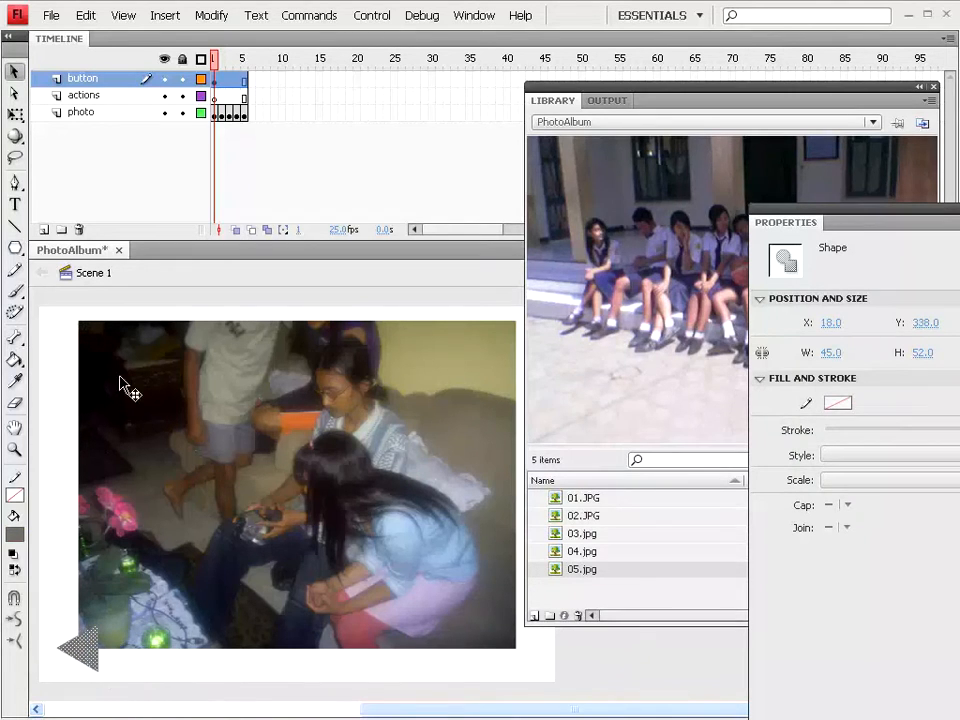
Convert the gray triangle to a movie clip symbol named prevMc
left_click(212, 16)
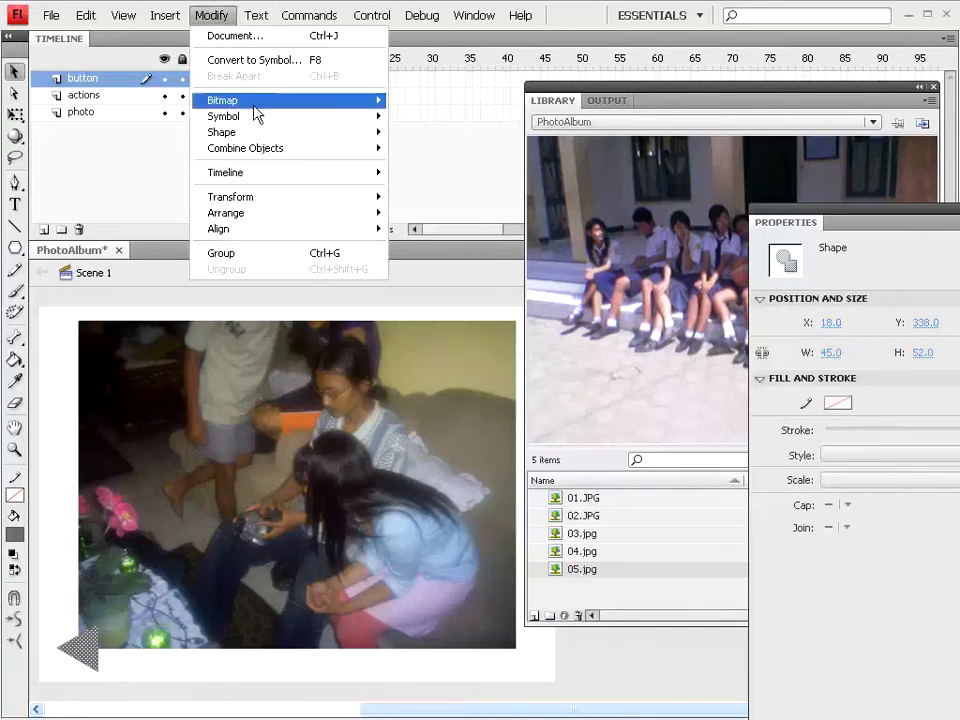
left_click(264, 61)
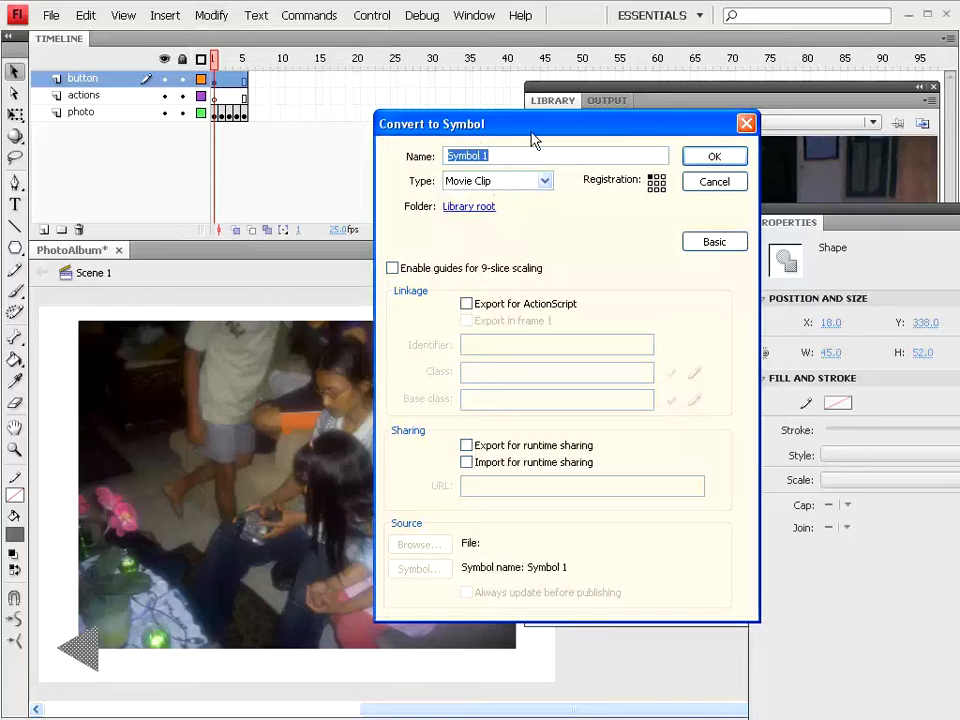
type("prevBtnc")
left_click(720, 161)
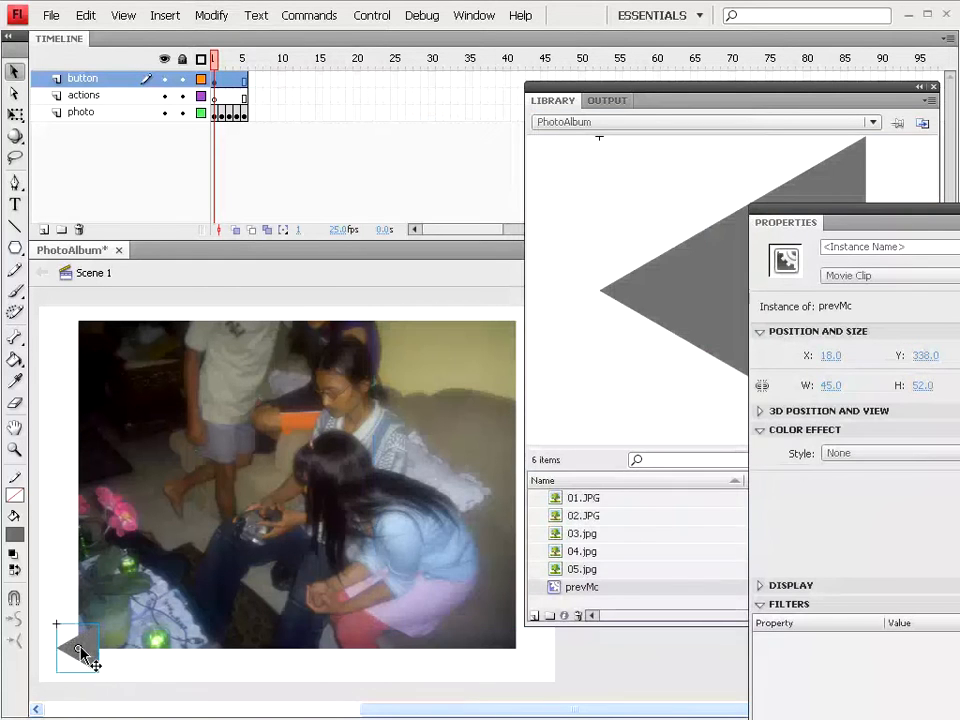
Copy the triangle, paste it in place and mirror the copy horizontally with Free Transform so it points right
left_click(85, 15)
left_click(100, 94)
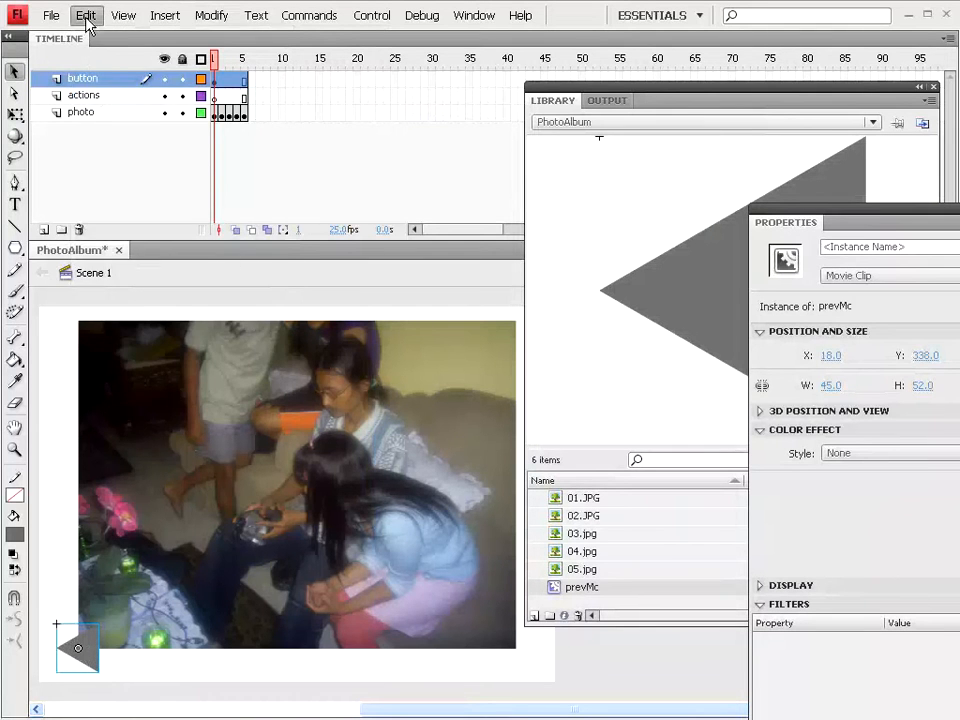
left_click(85, 15)
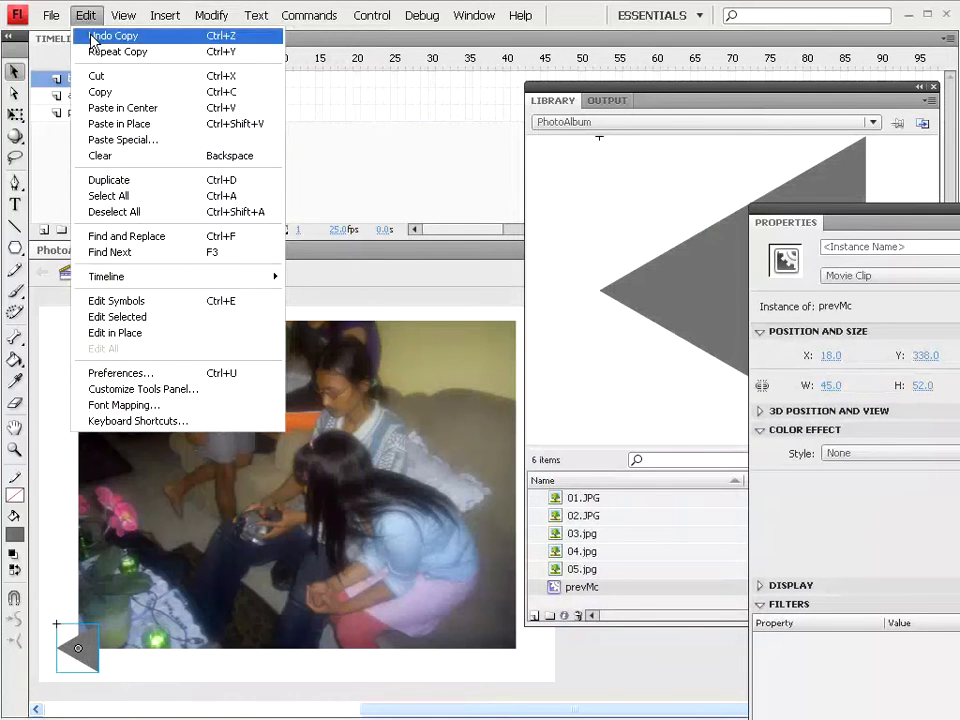
left_click(93, 124)
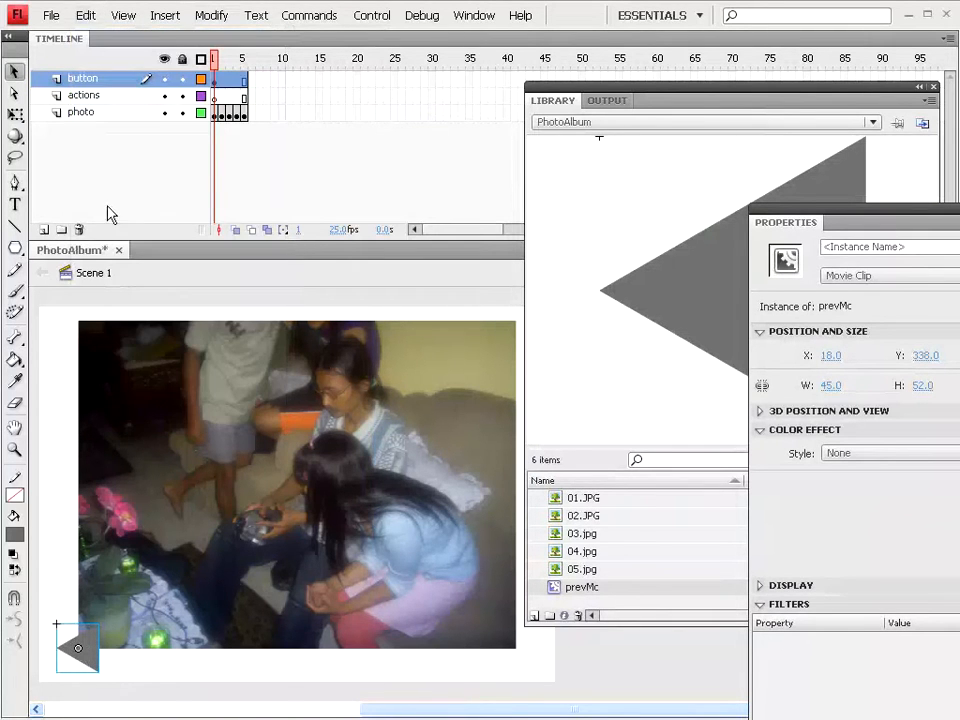
left_click(16, 114)
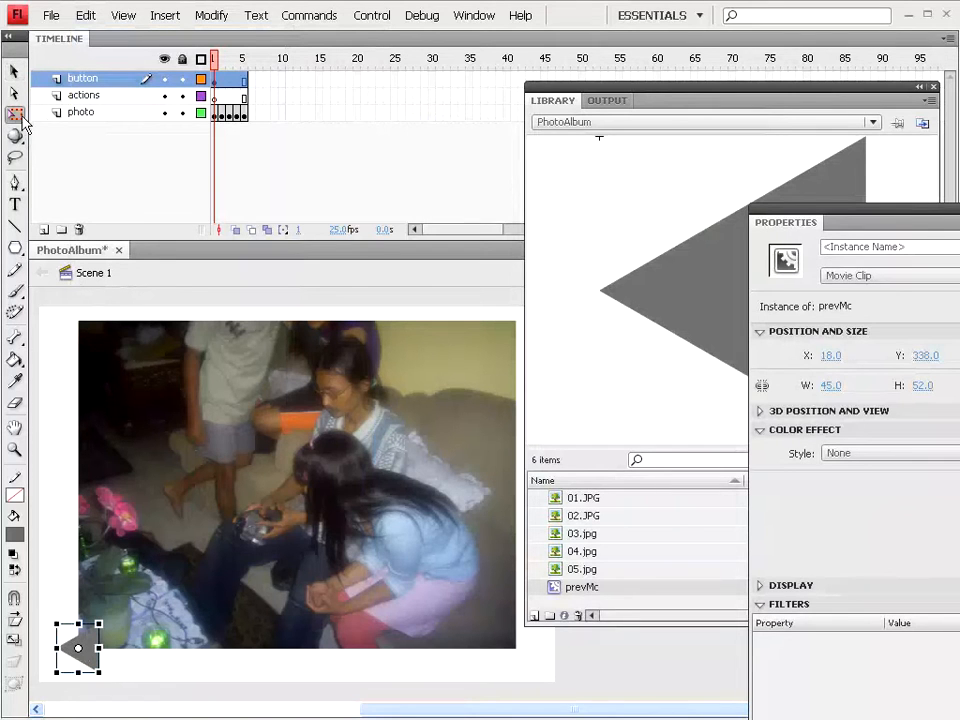
left_click_drag(56, 648, 202, 660)
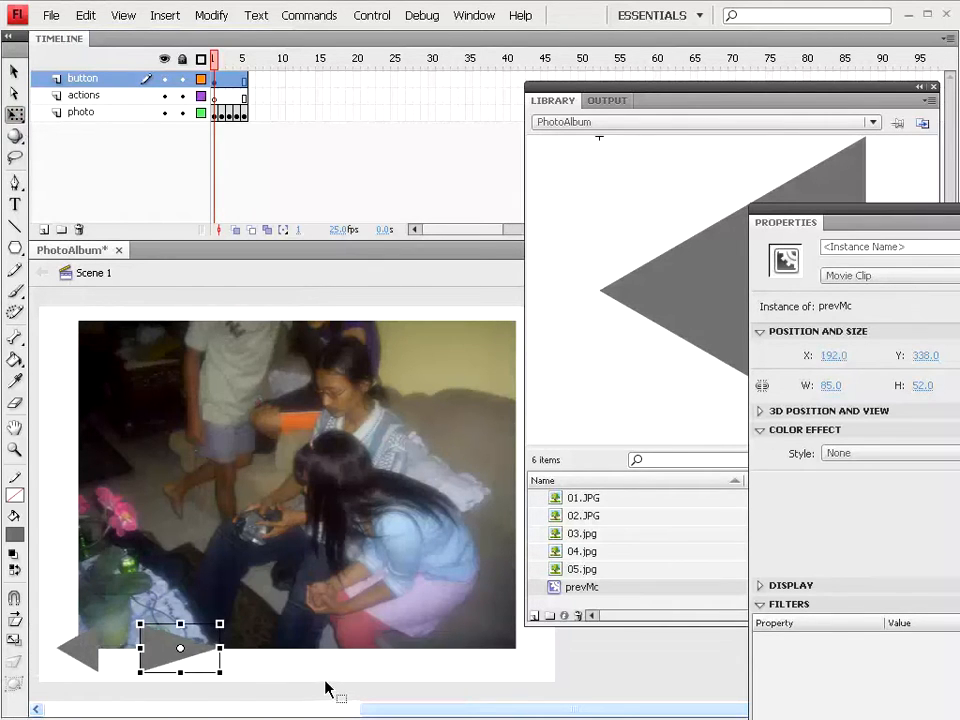
Set the width of the right-pointing triangle to 45 px to match the original
left_click(86, 655)
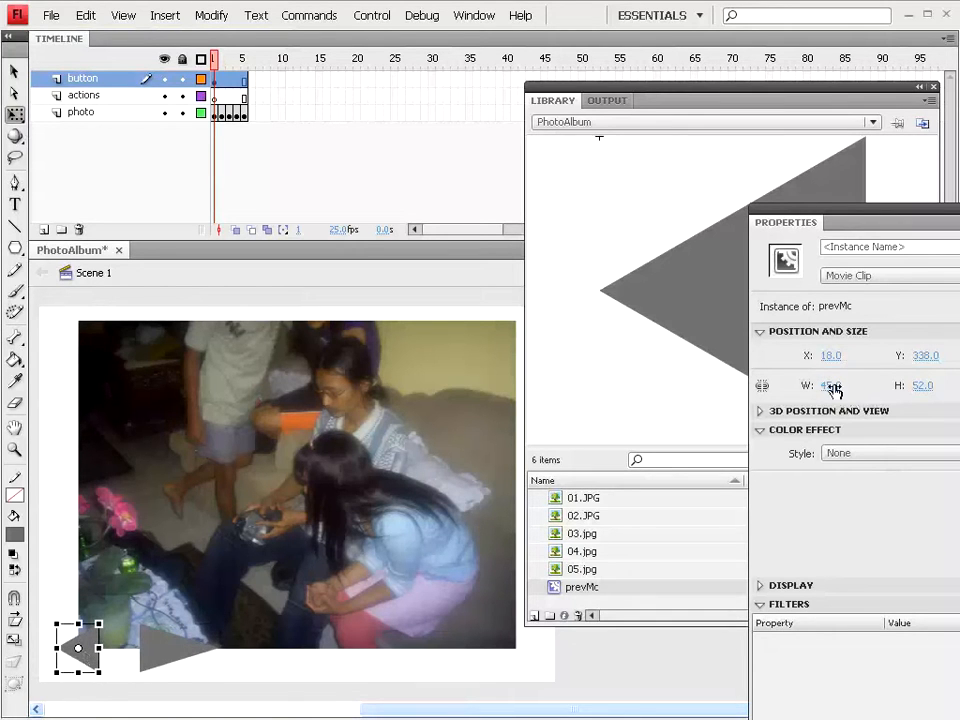
left_click(171, 660)
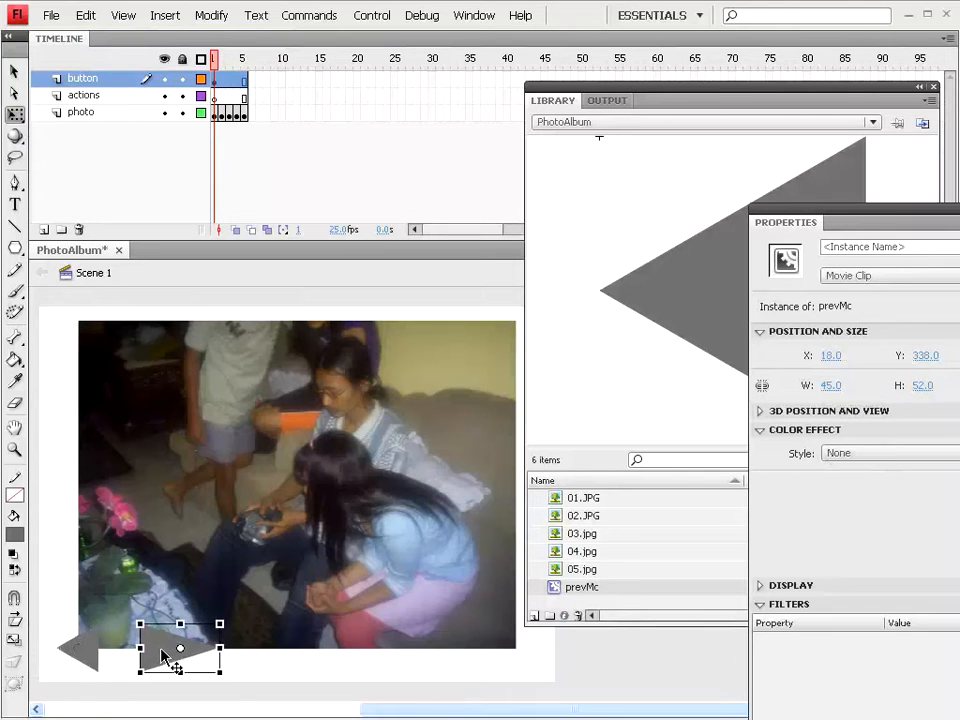
left_click(830, 385)
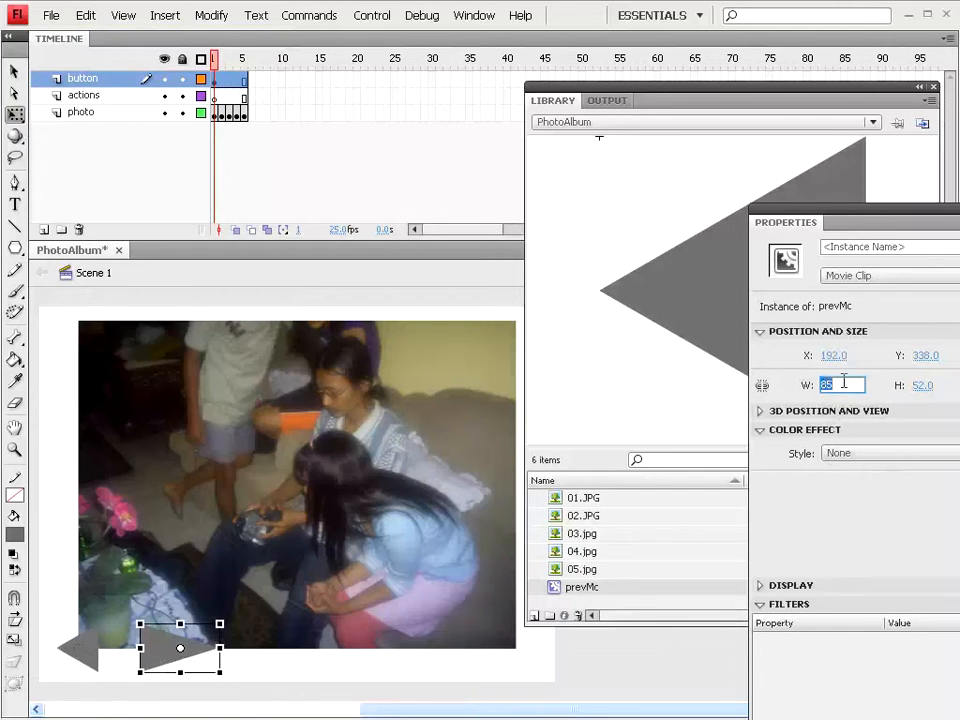
type("45")
key("Return")
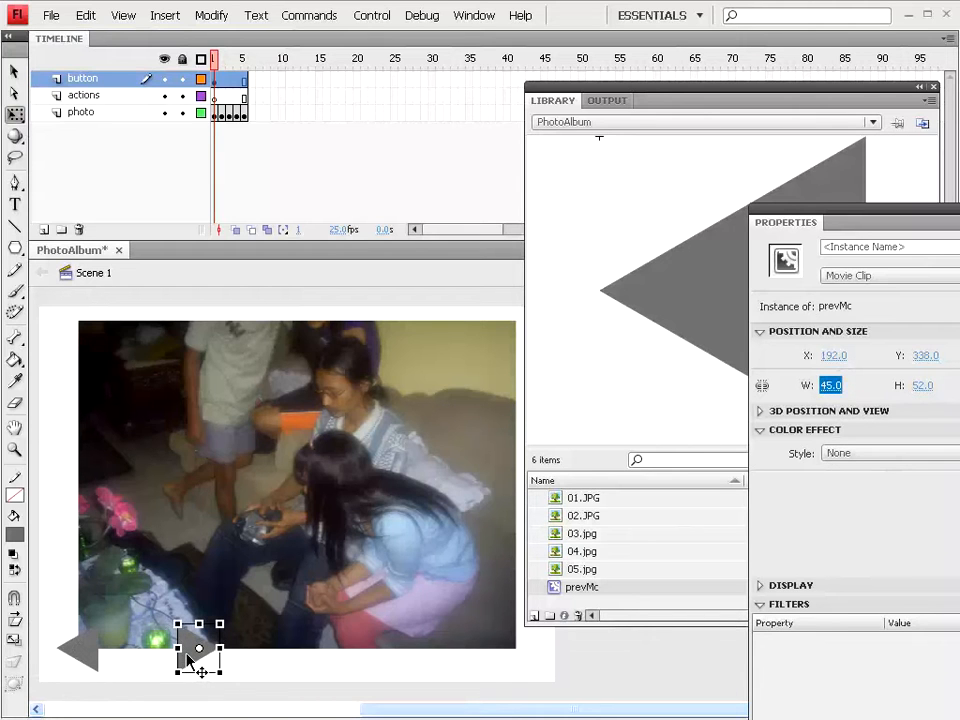
Move the right-pointing triangle horizontally to X 532 at the photo's lower right corner and keep it selected
key("shift+Right")
key("shift+Right")
key("shift+Right")
key("shift+Right")
key("shift+Right")
key("shift+Right")
key("shift+Right")
key("shift+Right")
key("shift+Right")
key("shift+Right")
key("shift+Right")
key("shift+Right")
key("shift+Right")
key("shift+Right")
key("shift+Right")
key("shift+Right")
key("shift+Right")
key("shift+Right")
key("shift+Right")
key("shift+Right")
key("shift+Right")
key("v")
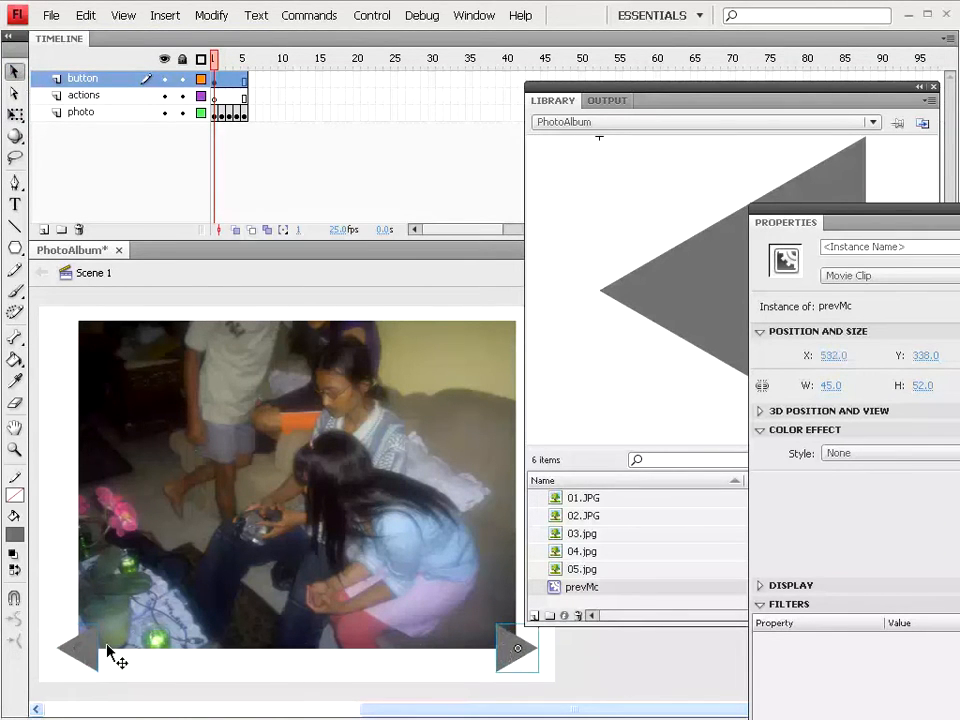
left_click(90, 652)
left_click(512, 658)
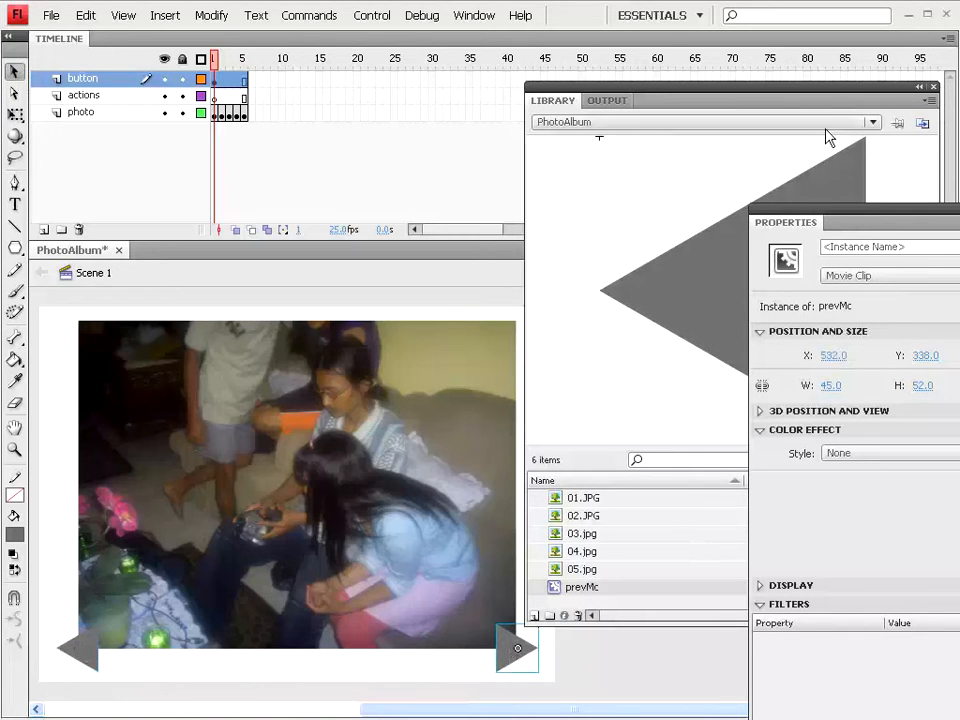
Duplicate the right-pointing triangle's symbol under the name nextMc
left_click(718, 104)
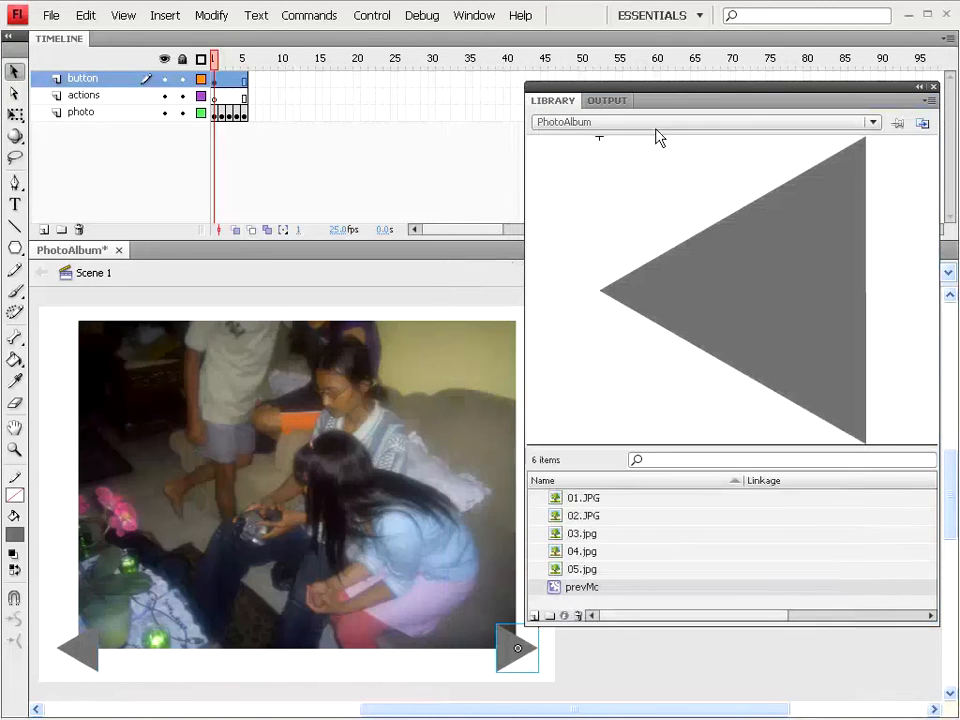
key("ctrl+F3")
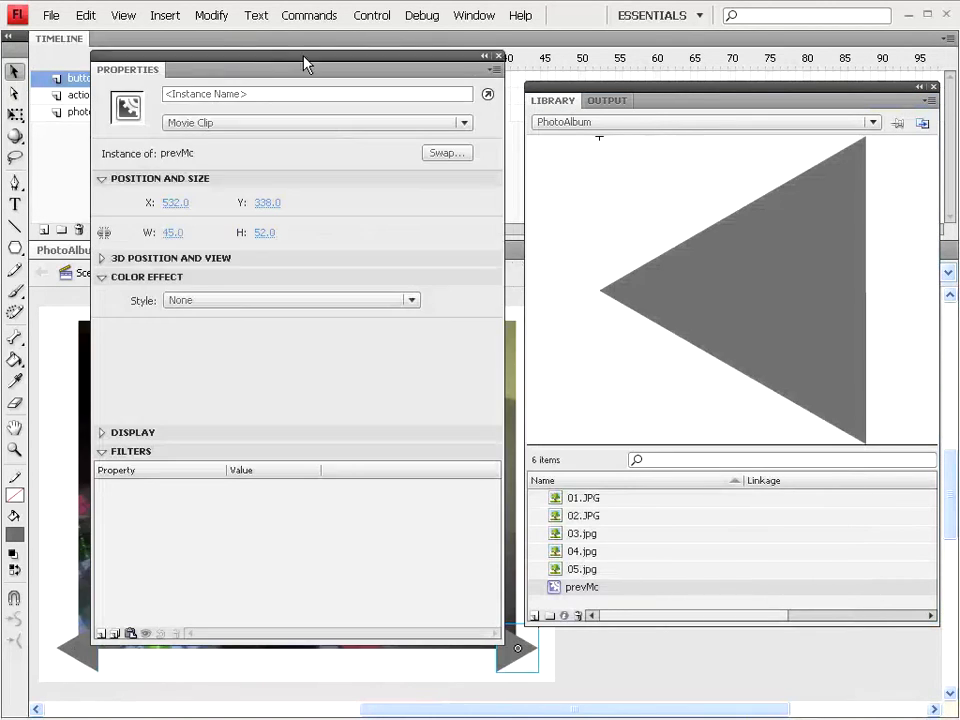
left_click(212, 16)
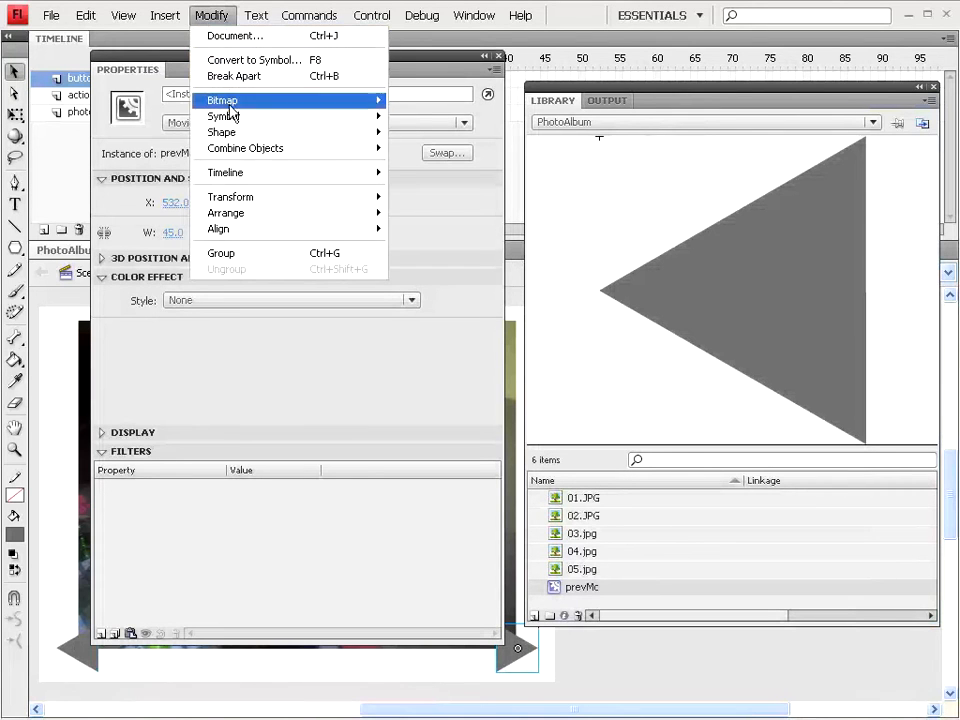
mouse_move(230, 120)
left_click(437, 132)
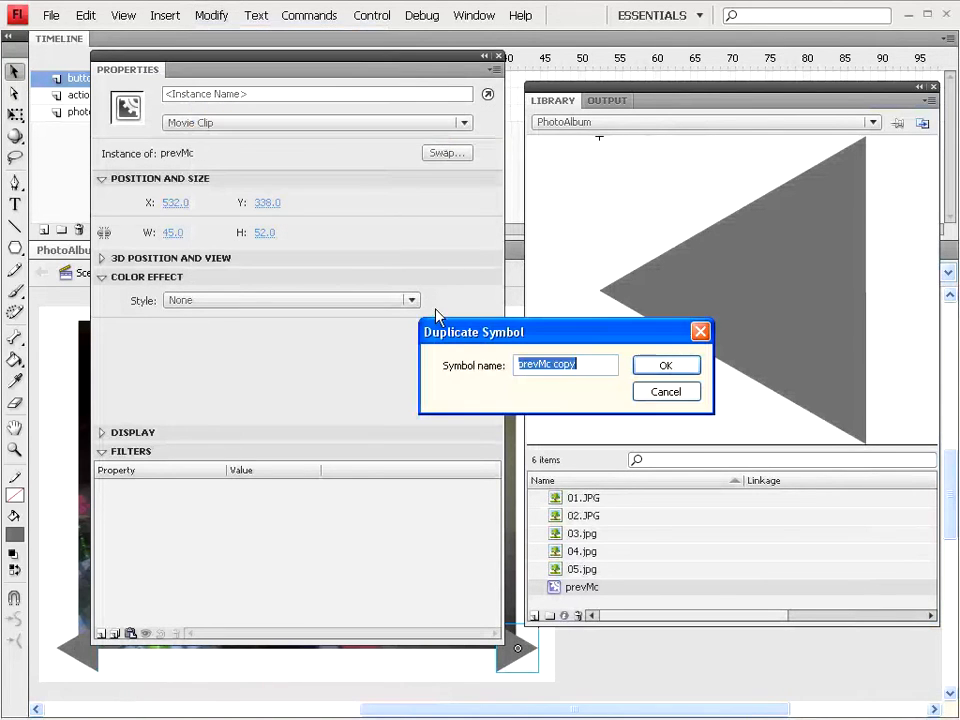
left_click_drag(537, 367, 475, 371)
type("next")
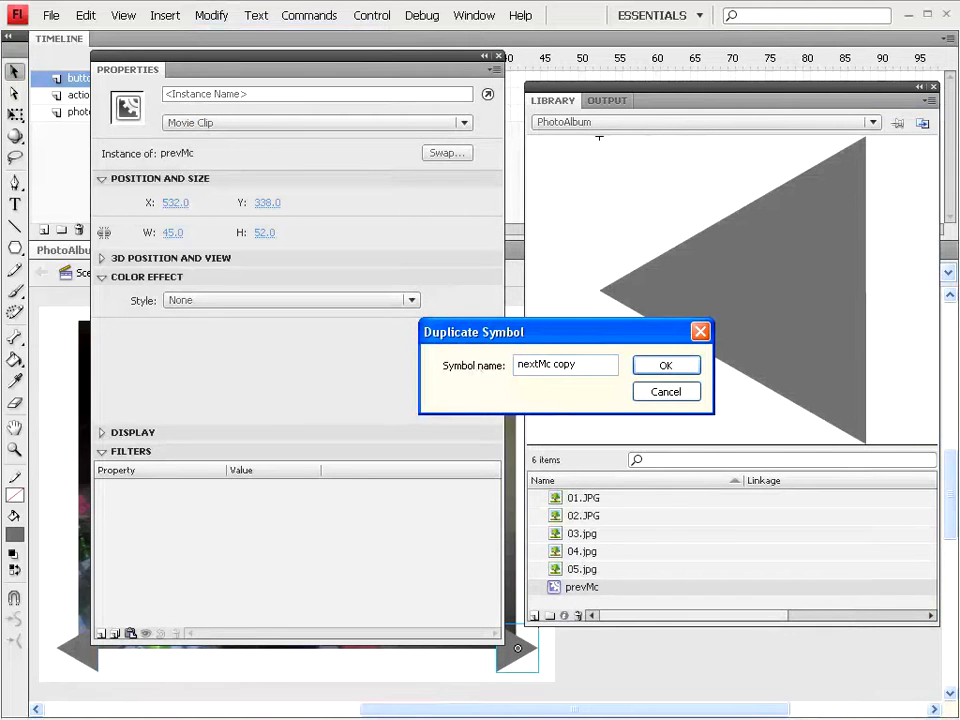
left_click(547, 364)
key("Delete")
key("Delete")
key("Delete")
key("Delete")
key("Delete")
left_click(650, 371)
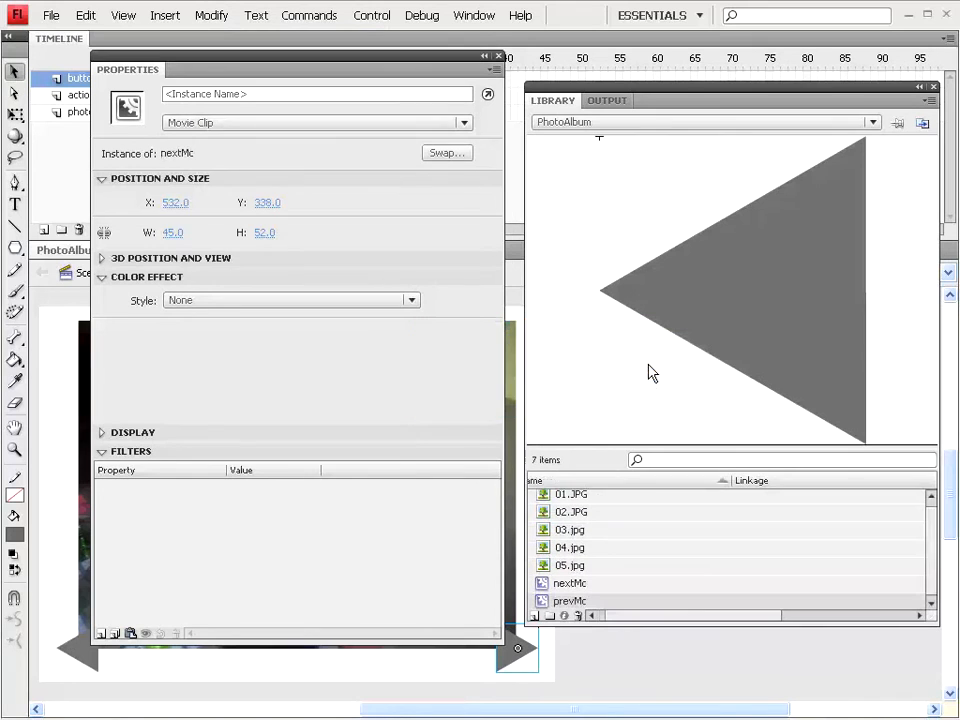
Give the right-pointing triangle the instance name next
left_click(251, 94)
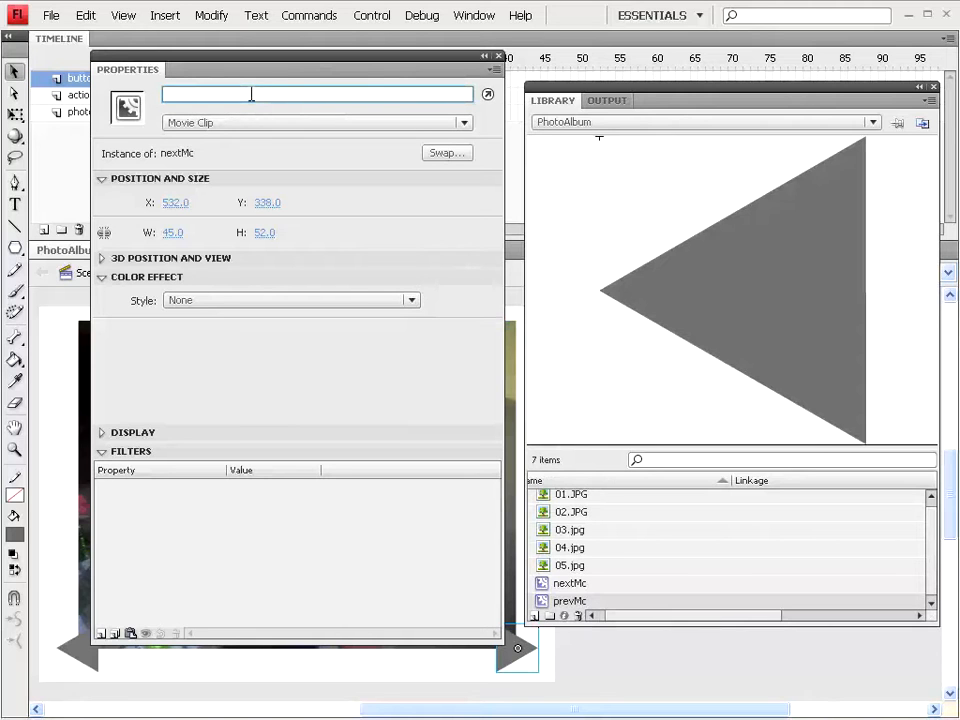
type("next")
key("ctrl+F3")
key("ctrl+F3")
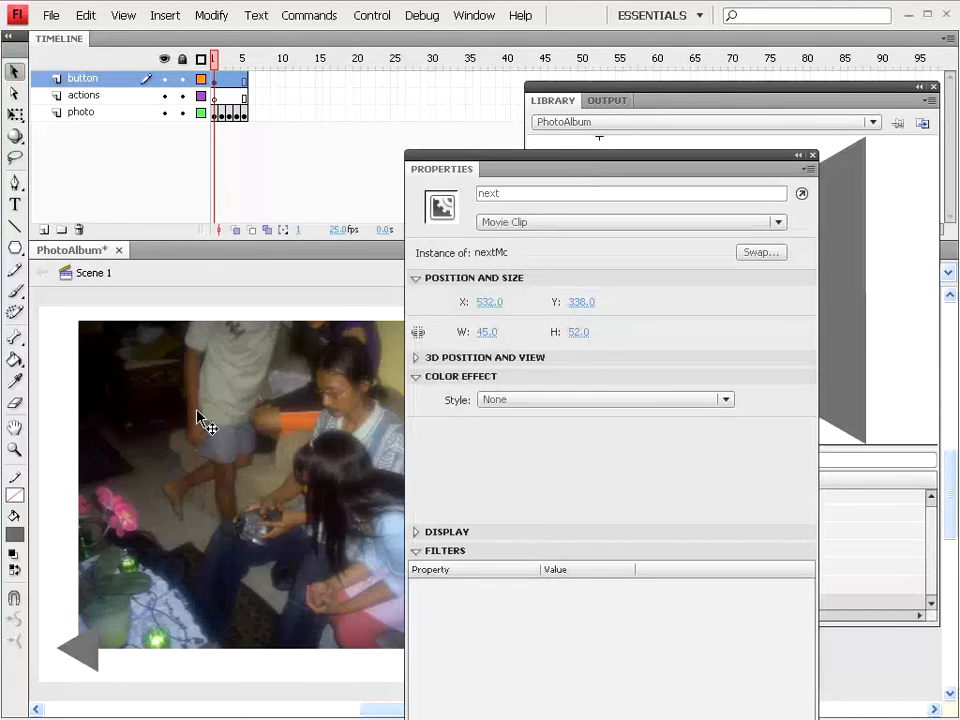
Give the left-pointing triangle the instance name prev, and close the Properties and Library panels
left_click(86, 655)
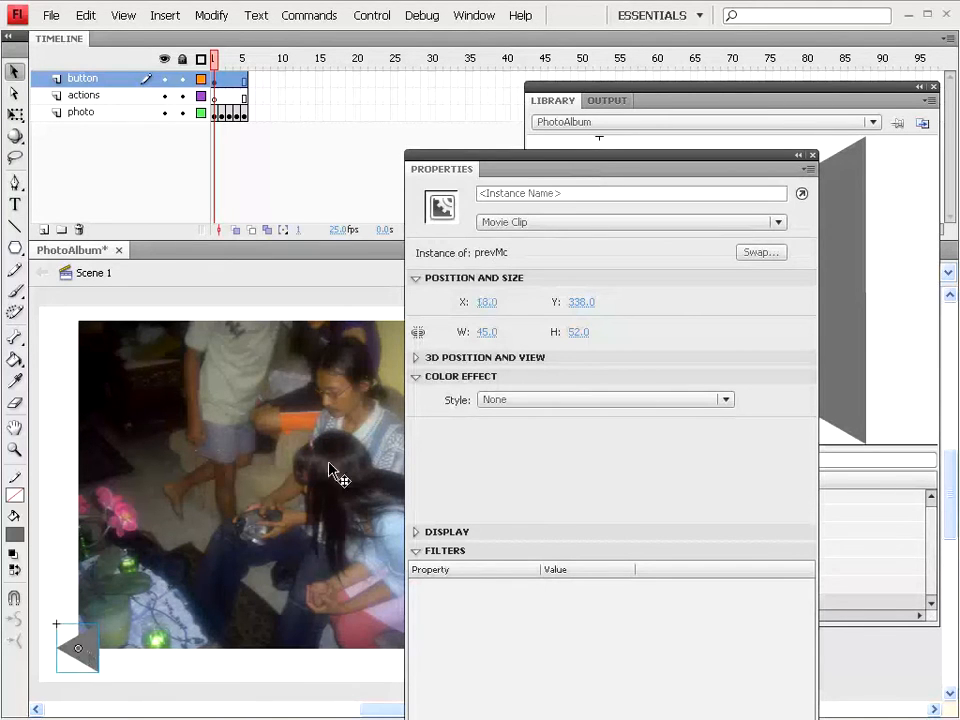
left_click(532, 194)
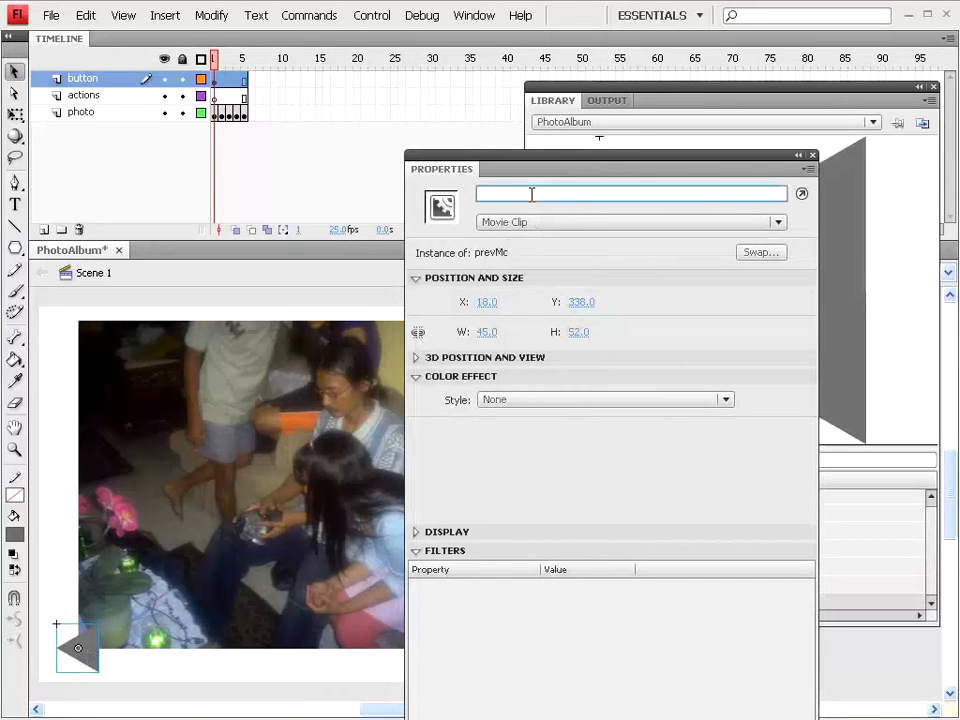
type("prev")
left_click_drag(813, 161, 848, 186)
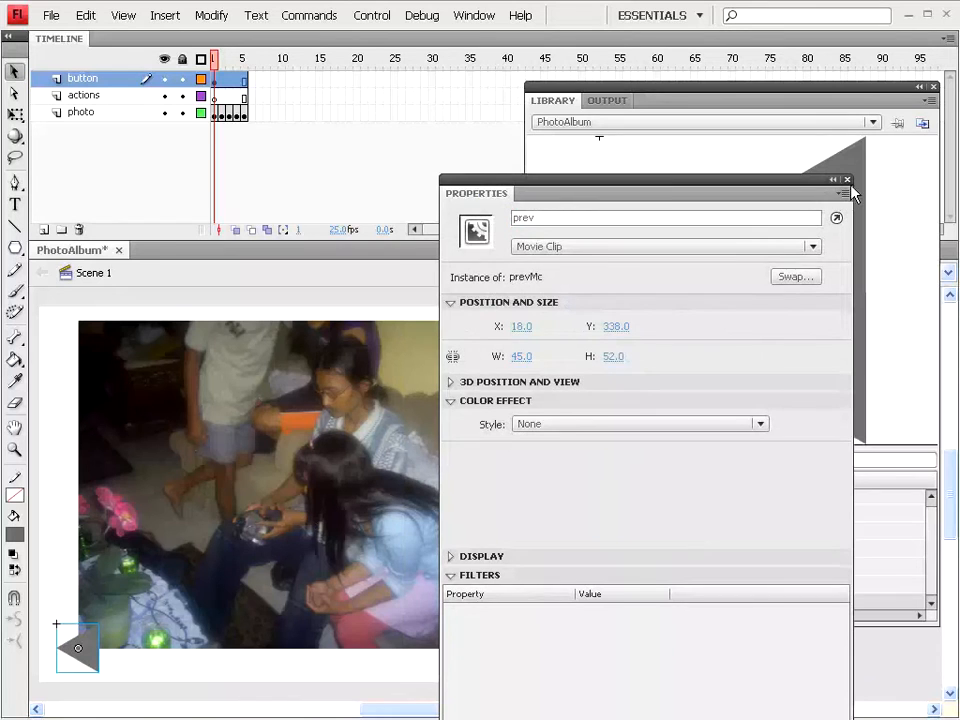
left_click(847, 182)
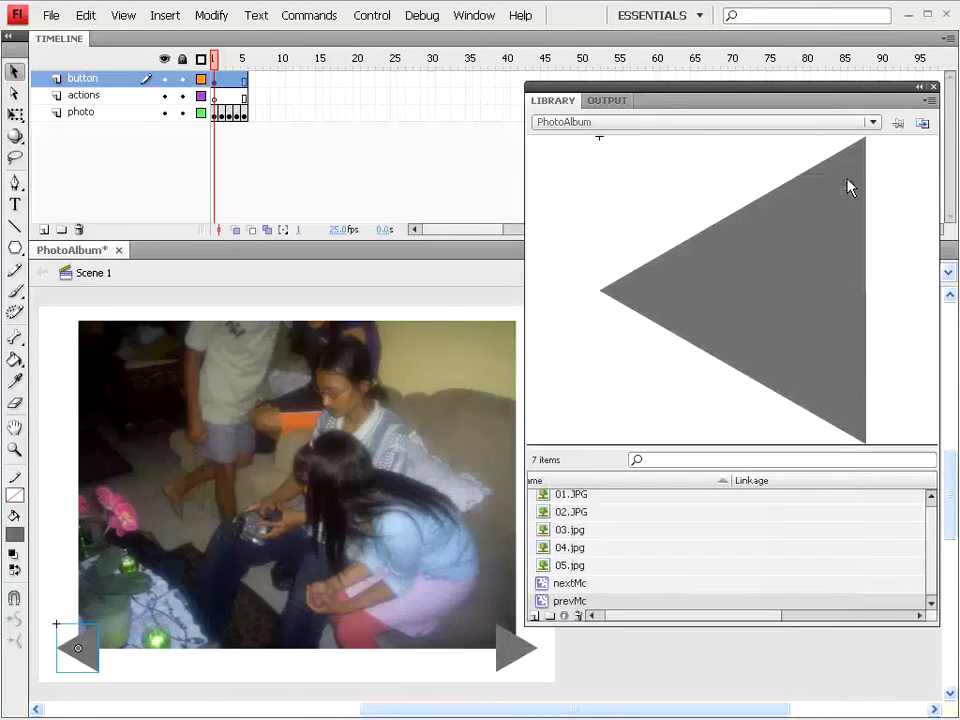
left_click(934, 87)
Play the timeline through, test the movie to watch the photos cycle, and close the preview
key("Return")
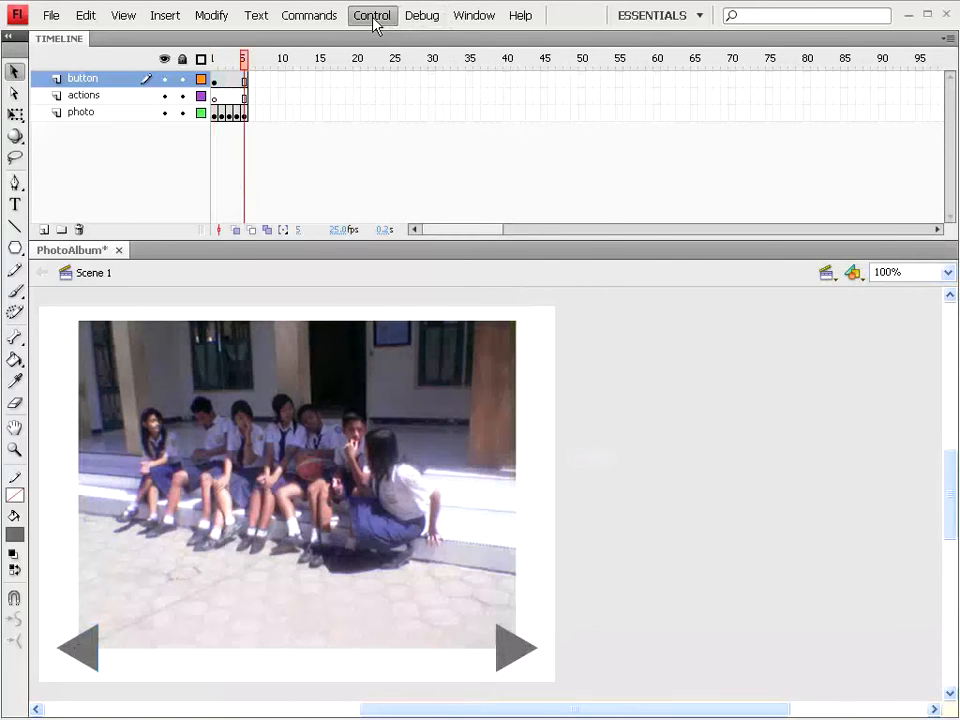
left_click(373, 18)
left_click(388, 131)
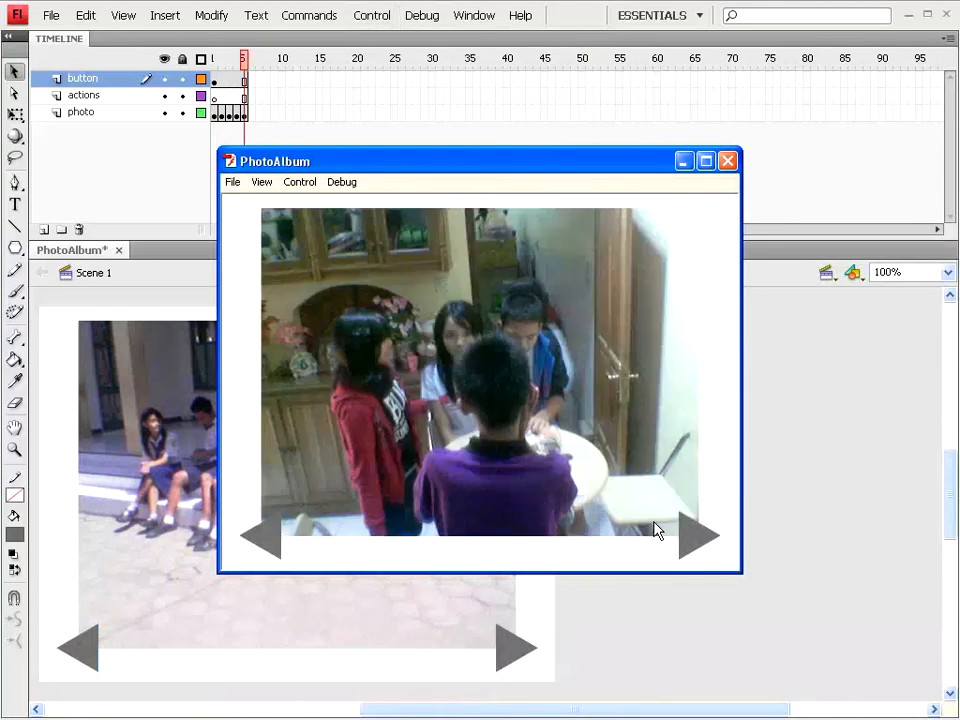
left_click(728, 162)
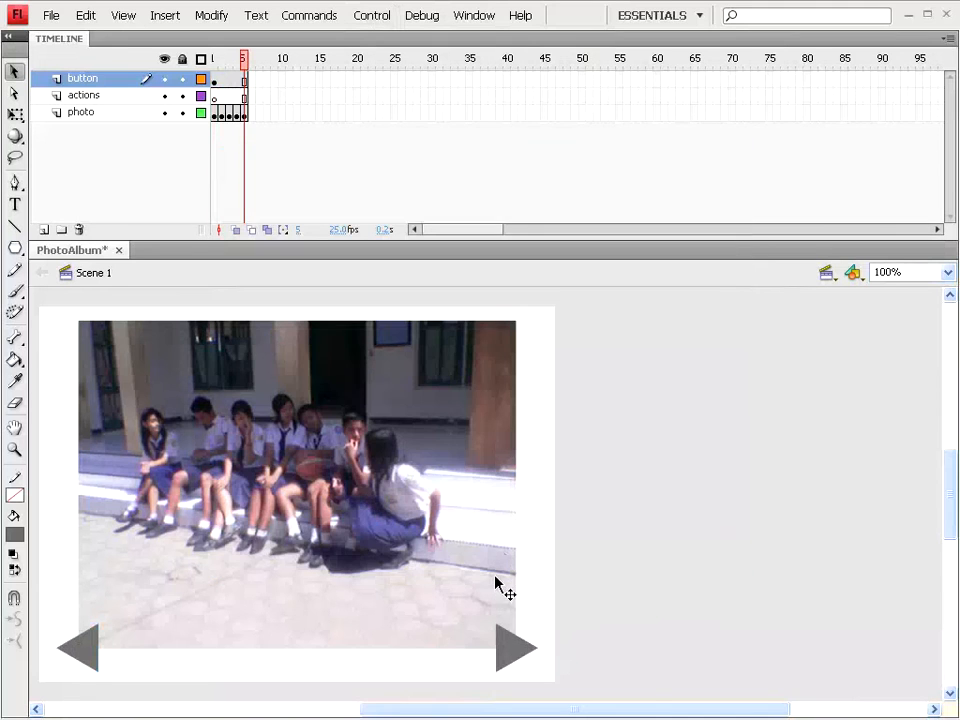
Open the script editor for frame 1 of the actions layer
left_click(100, 95)
left_click(215, 96)
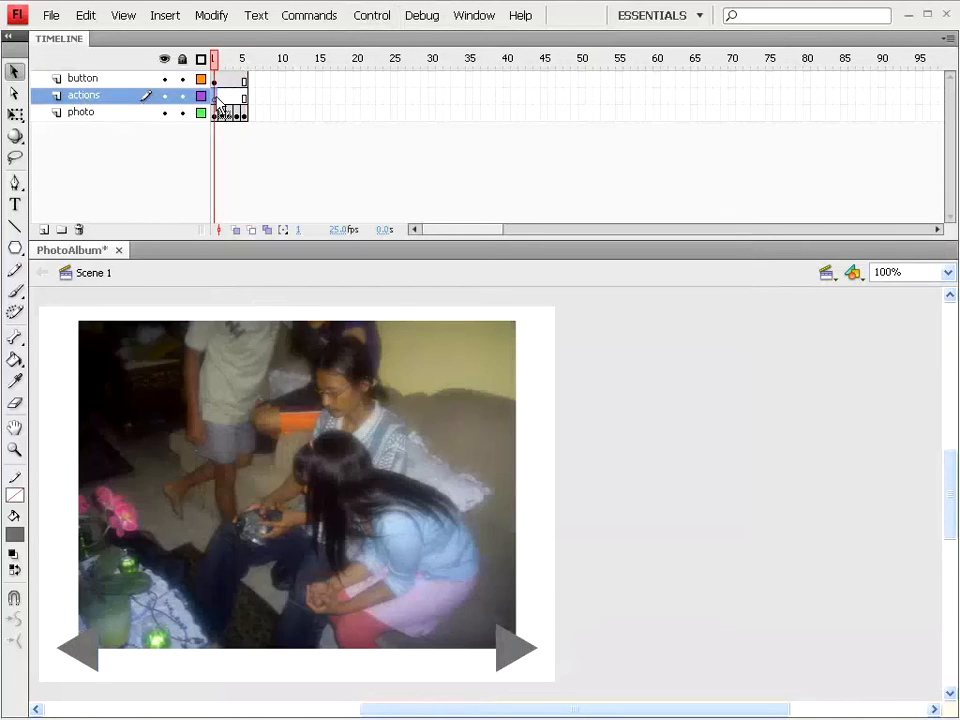
left_click(484, 18)
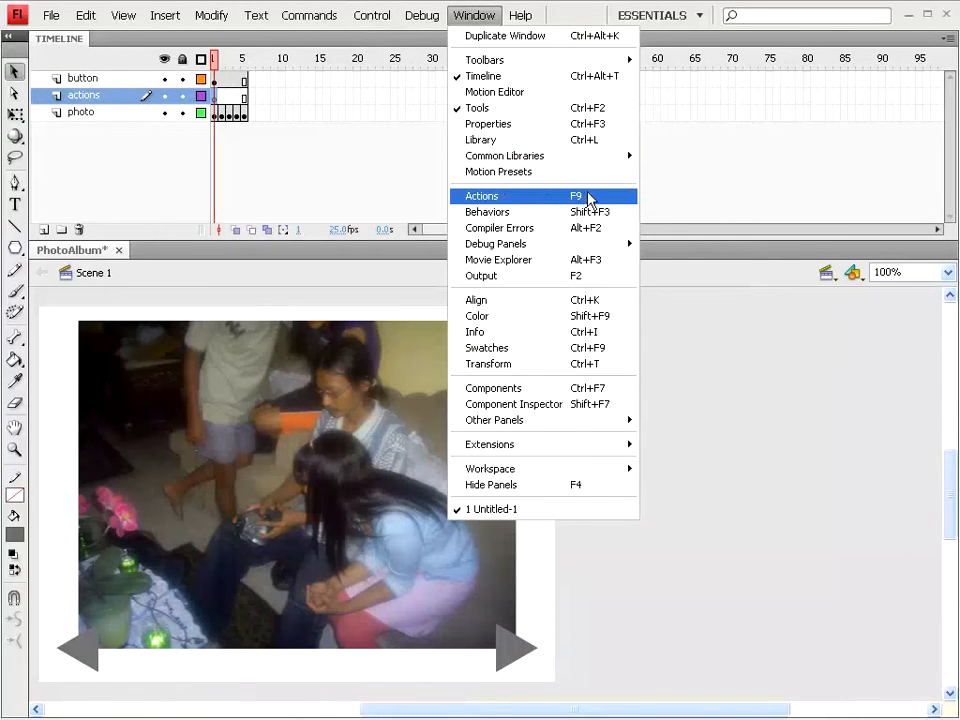
left_click(484, 200)
key("F9")
key("F9")
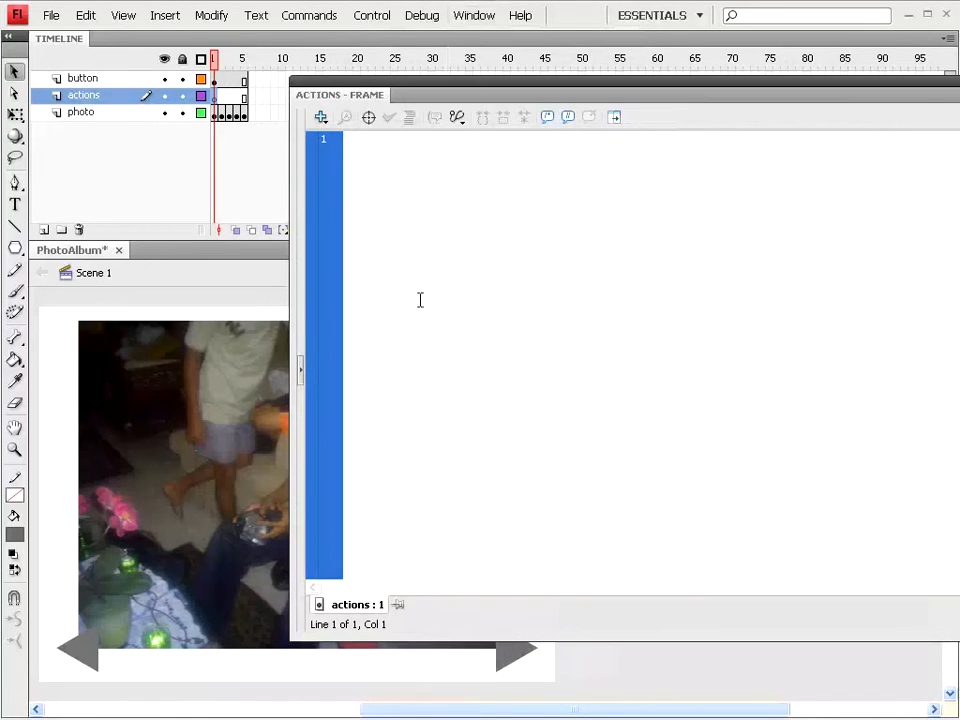
Test the movie with the frame script still empty, and close the preview
left_click(372, 15)
left_click(381, 133)
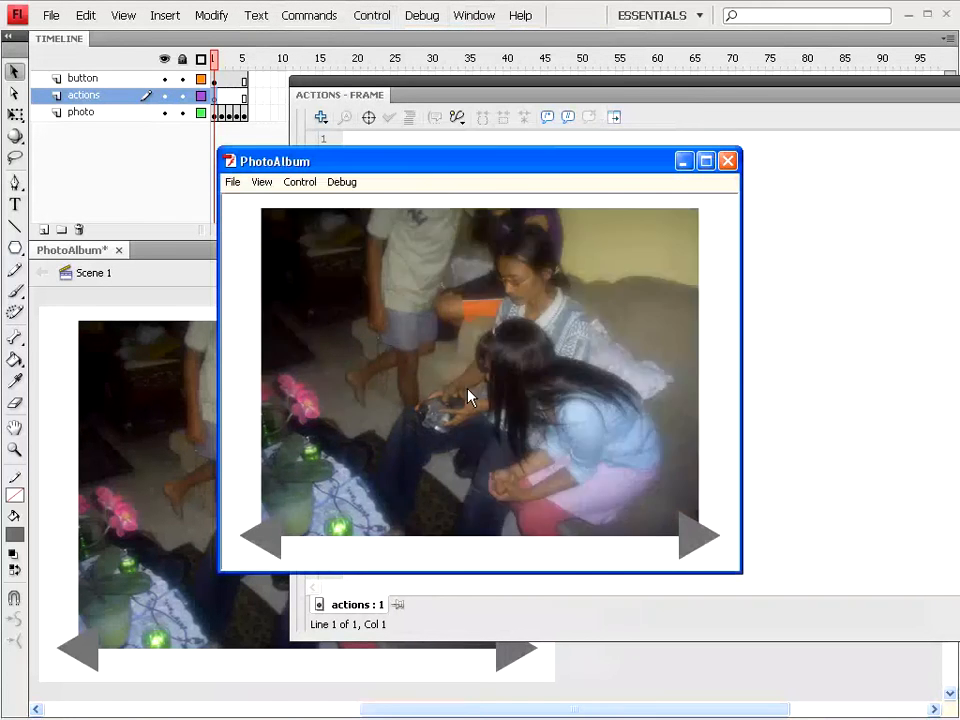
left_click(728, 161)
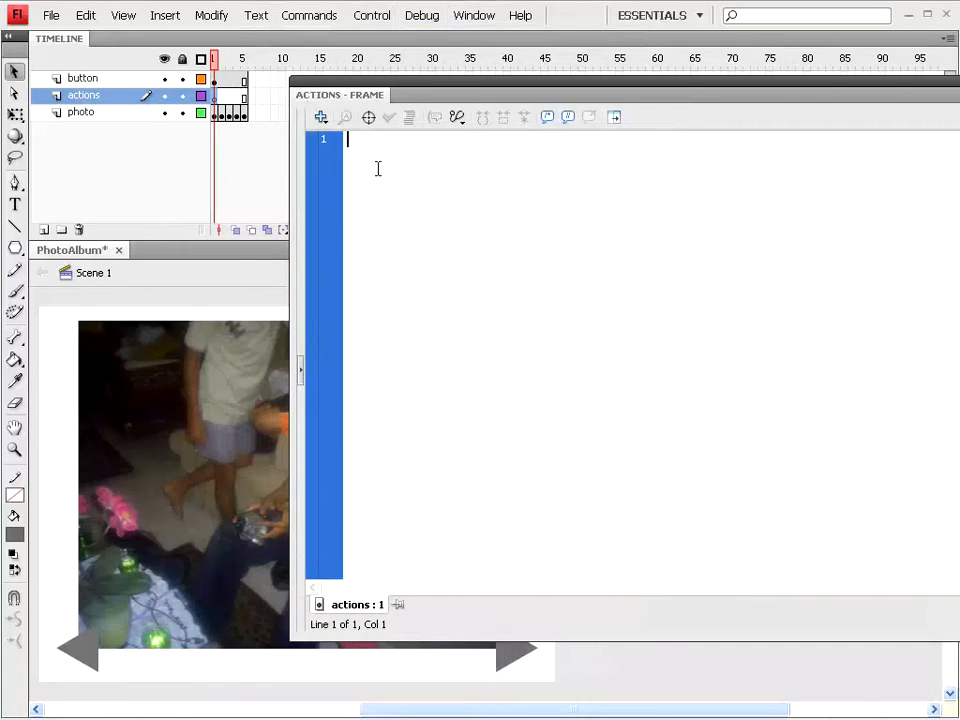
Add stop(); to the script on frame 1 of the actions layer and test the movie
type("st")
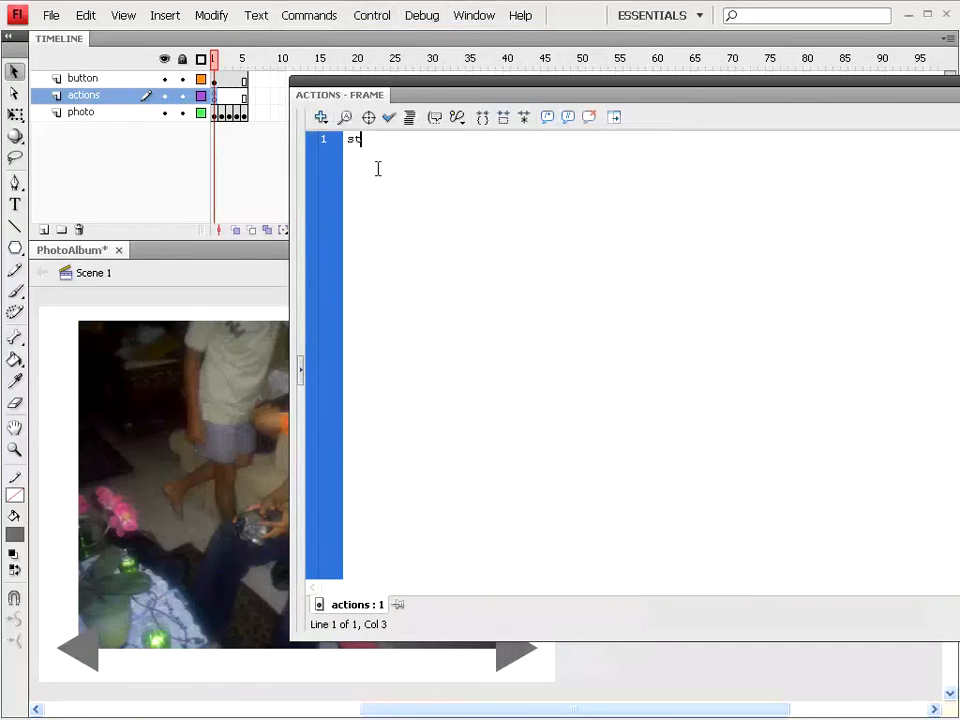
type("op();")
left_click(371, 15)
left_click(394, 133)
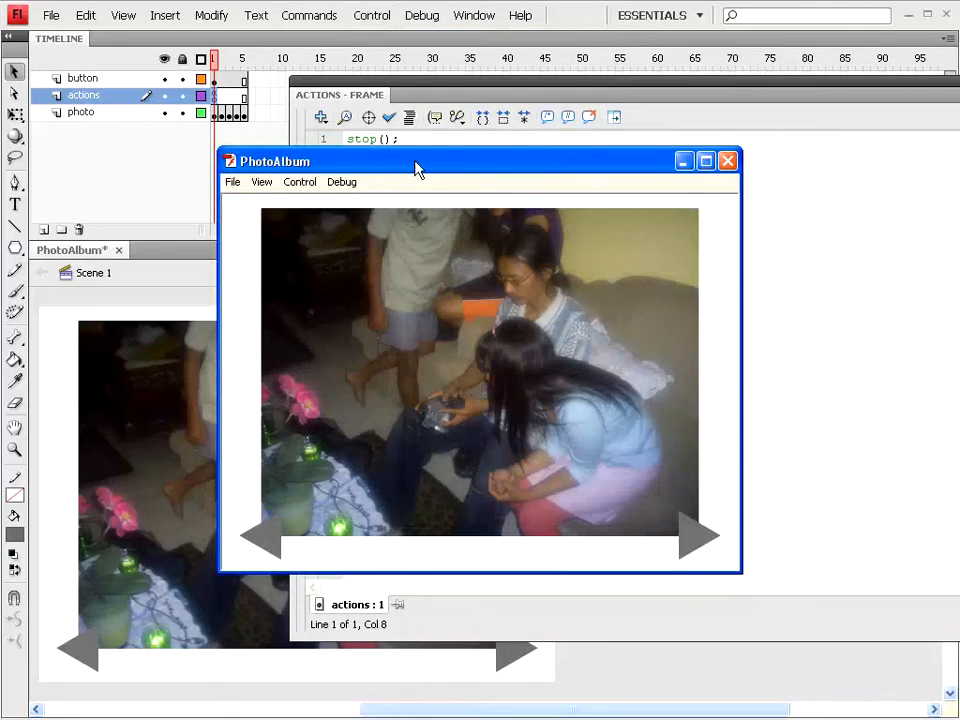
left_click(728, 162)
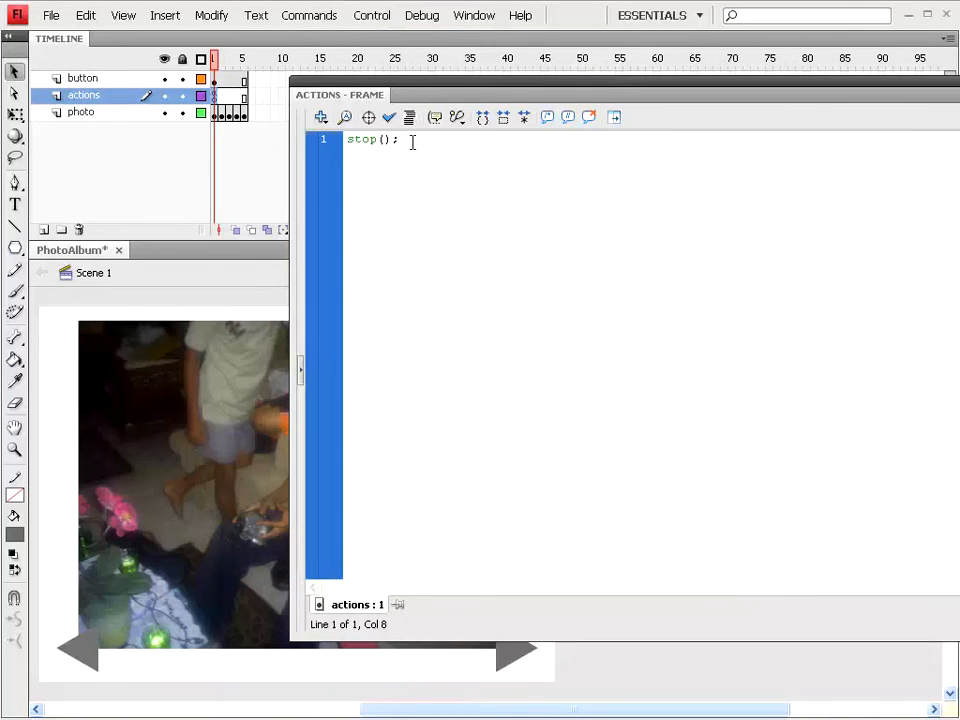
Begin line 2 of the actions frame script with "next.onRelease ="
key("Return")
left_click(517, 648)
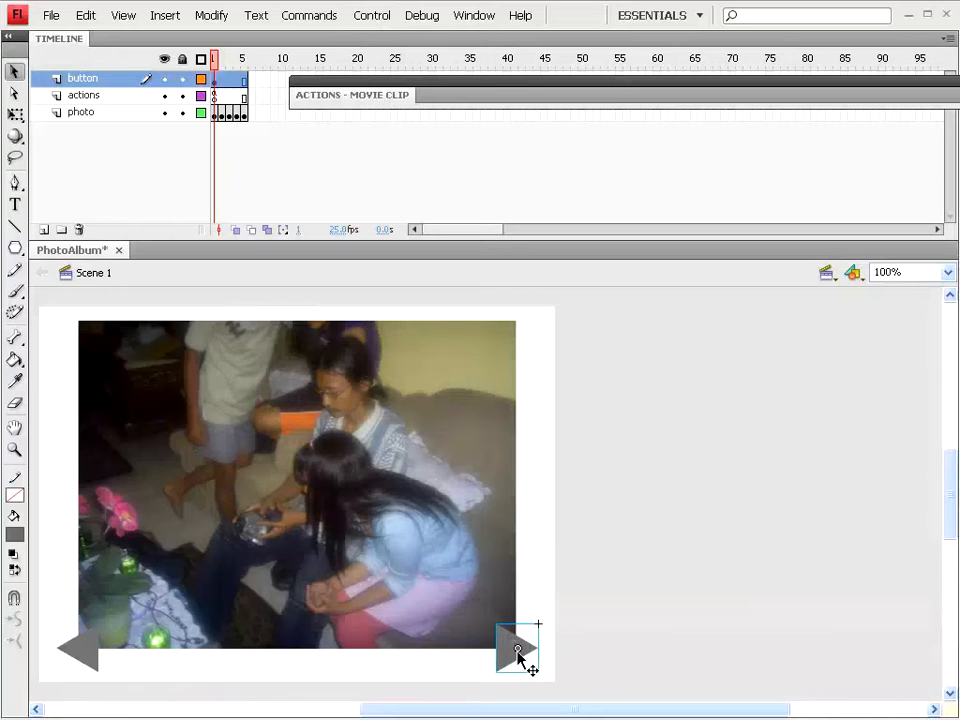
left_click(470, 96)
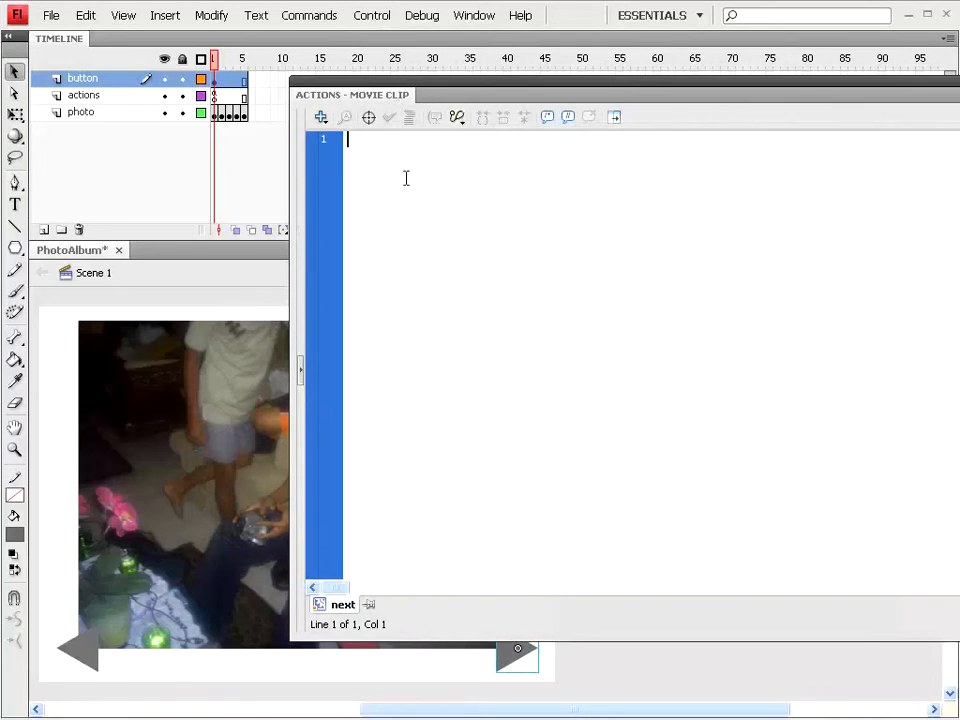
left_click(216, 97)
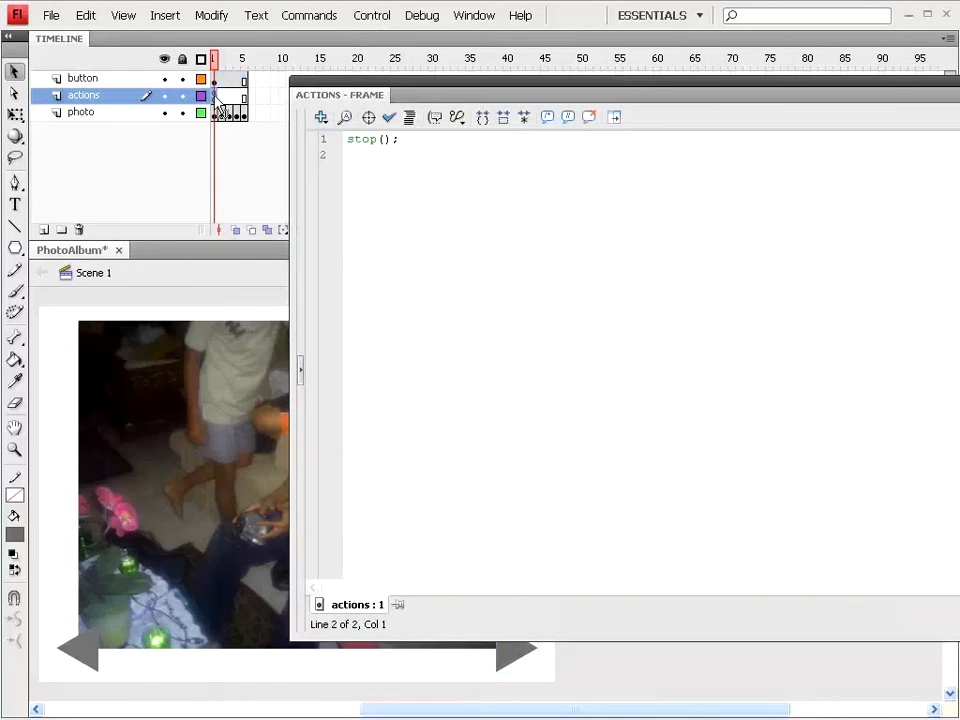
left_click(379, 156)
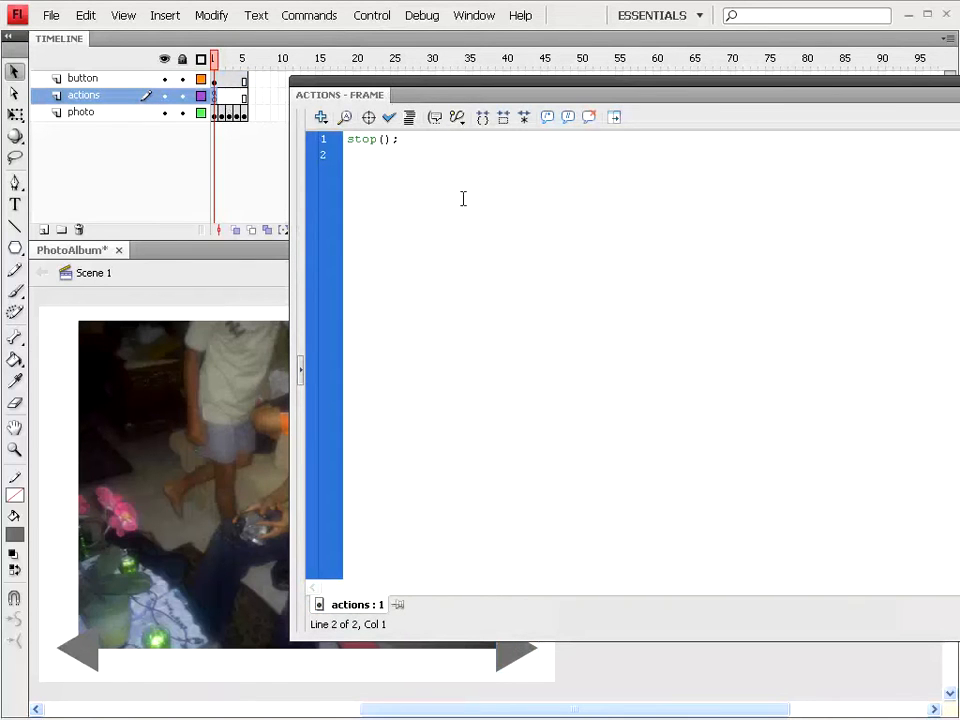
type("next.")
type("or")
type("Release =")
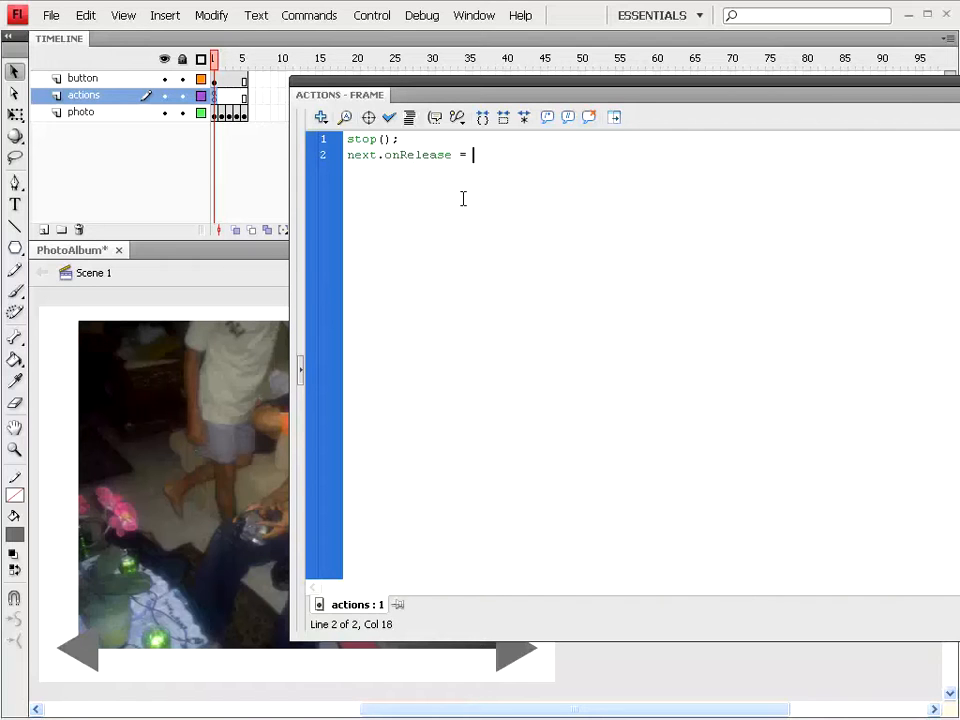
Change the right-pointing triangle's instance name to nextBtn
left_click(511, 662)
left_click(473, 15)
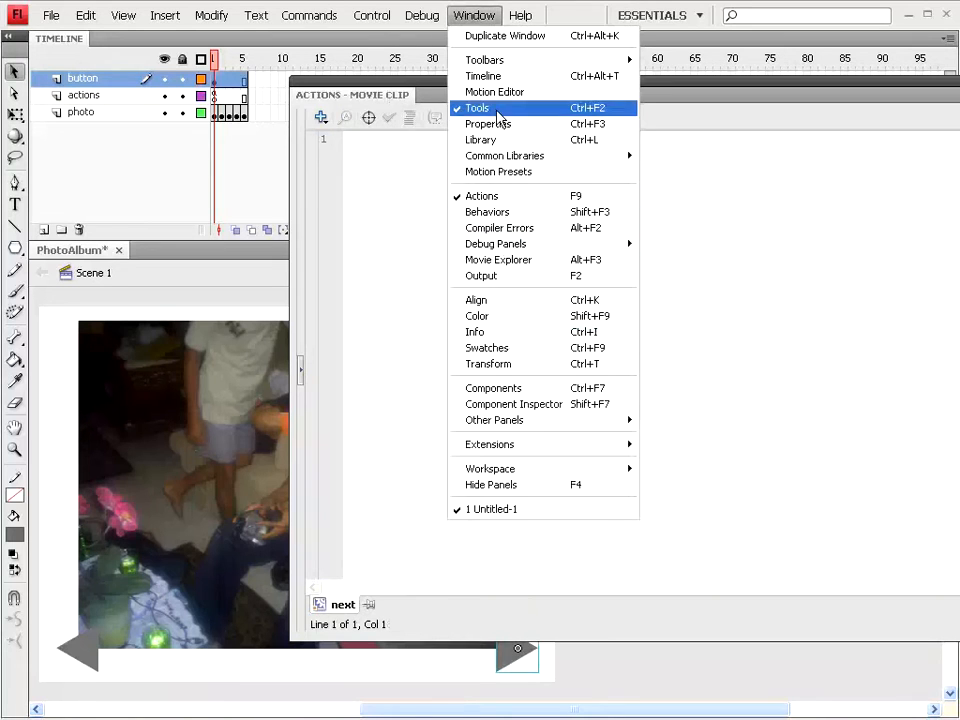
left_click(504, 124)
left_click(550, 217)
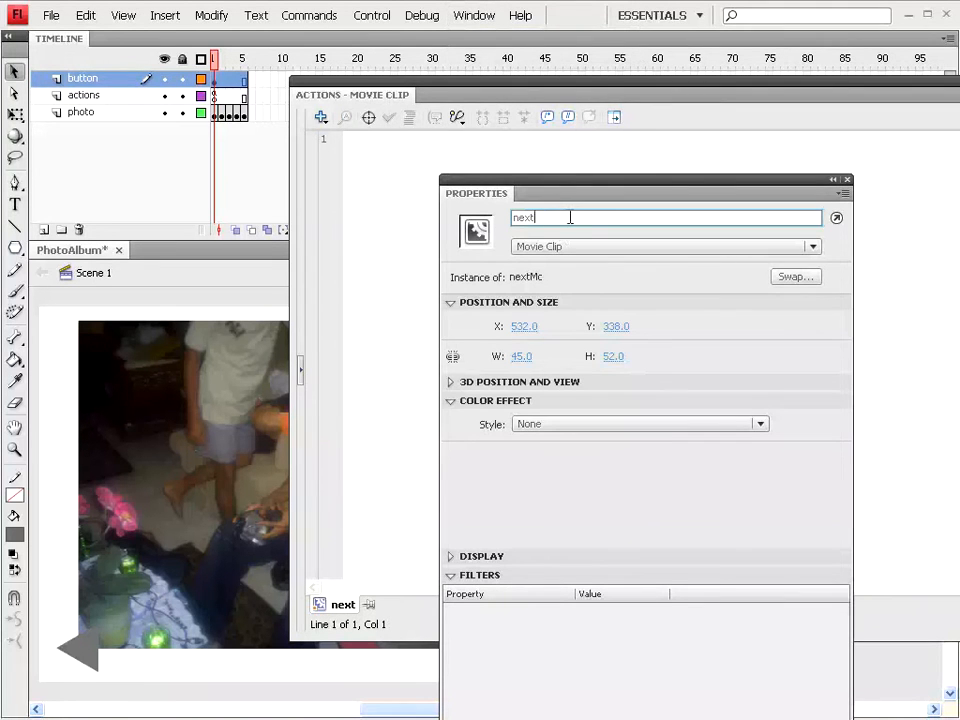
type("Btn")
Change the left-pointing triangle's instance name to prevBtn and close the Properties panel
left_click(78, 650)
left_click(550, 217)
type("Btn")
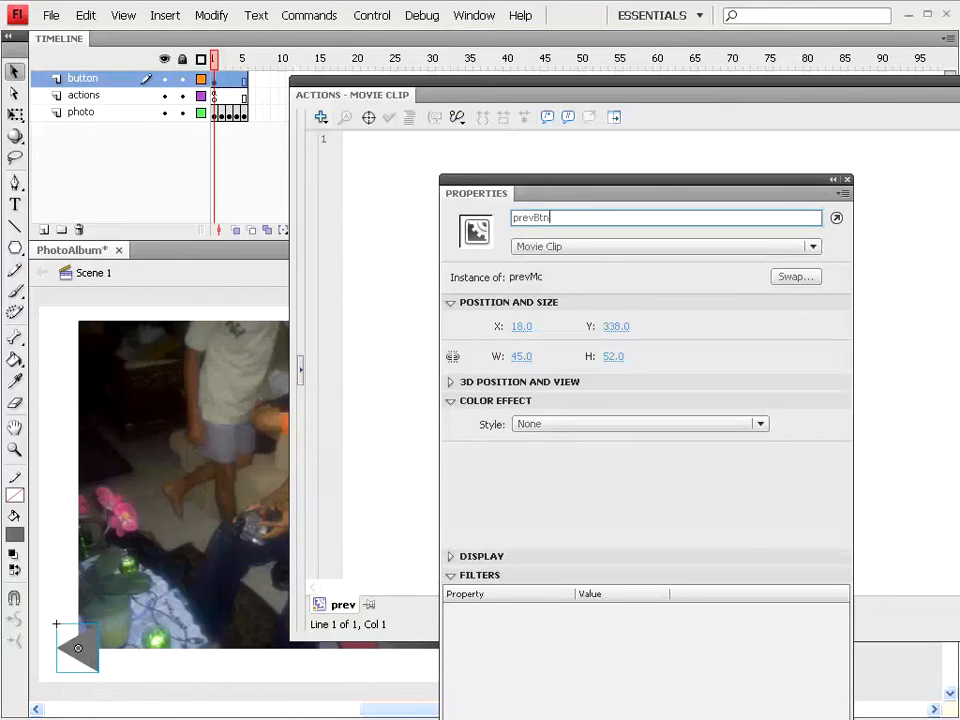
left_click(847, 180)
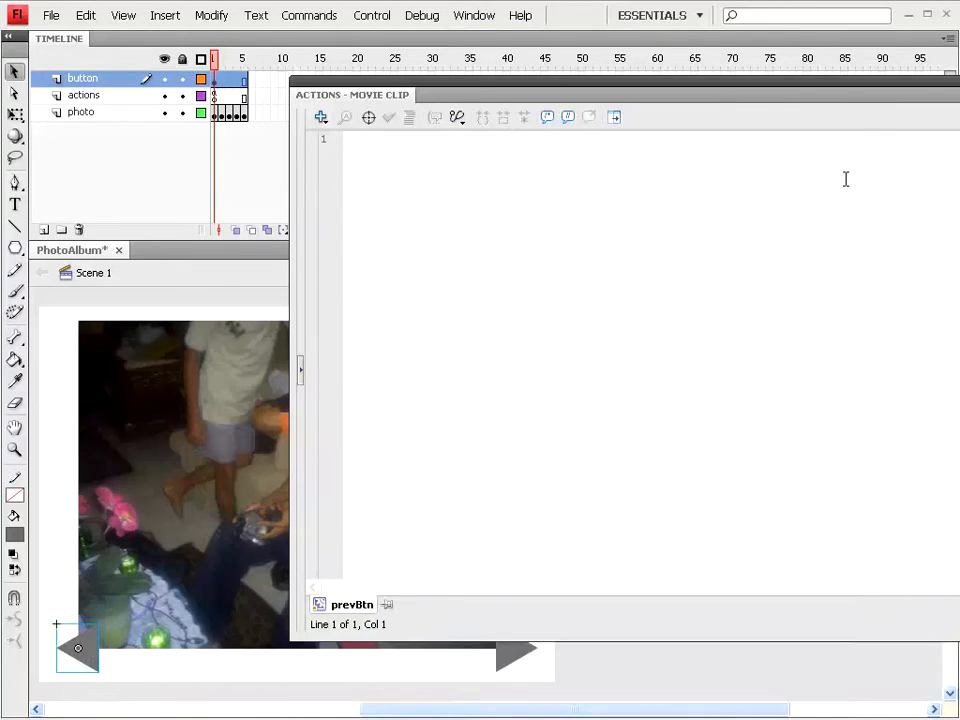
Update the onRelease line in the actions frame script to reference nextBtn
left_click(214, 96)
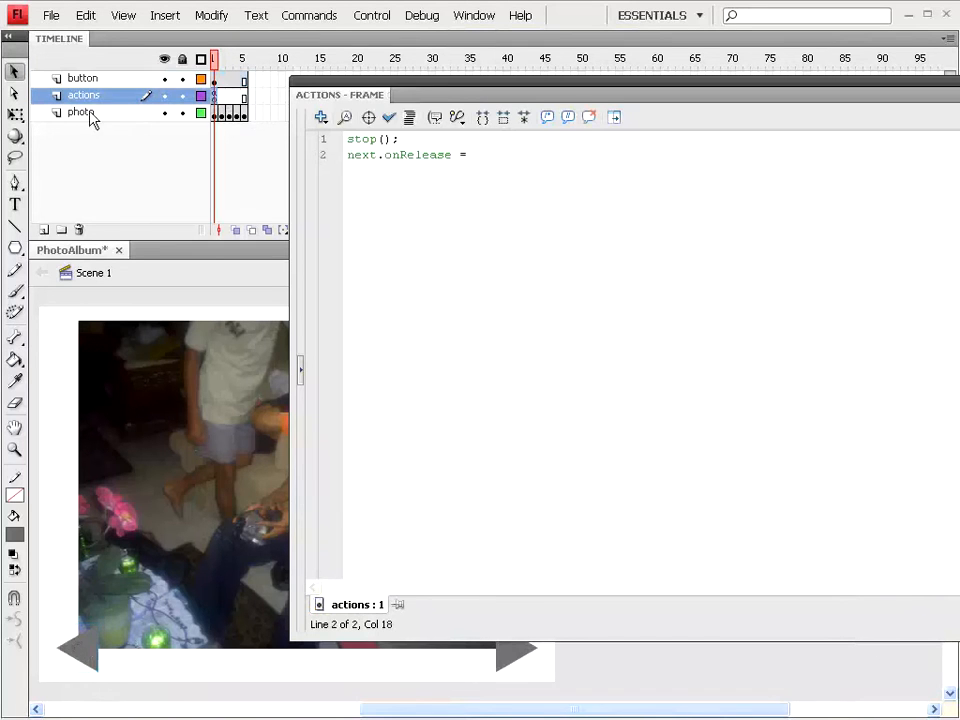
left_click(378, 155)
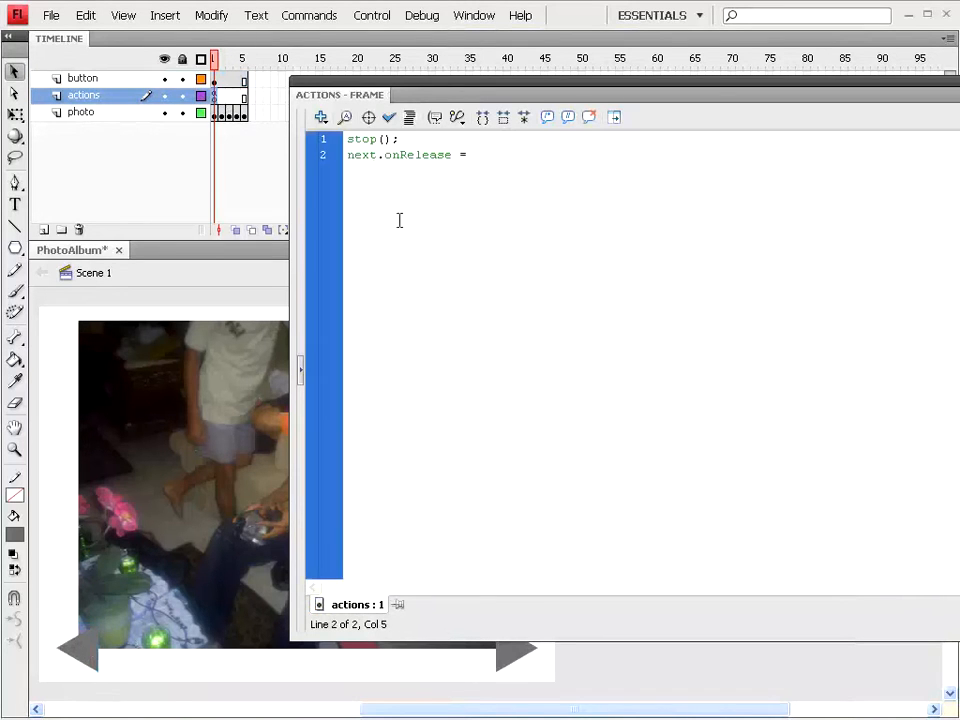
type("Btn")
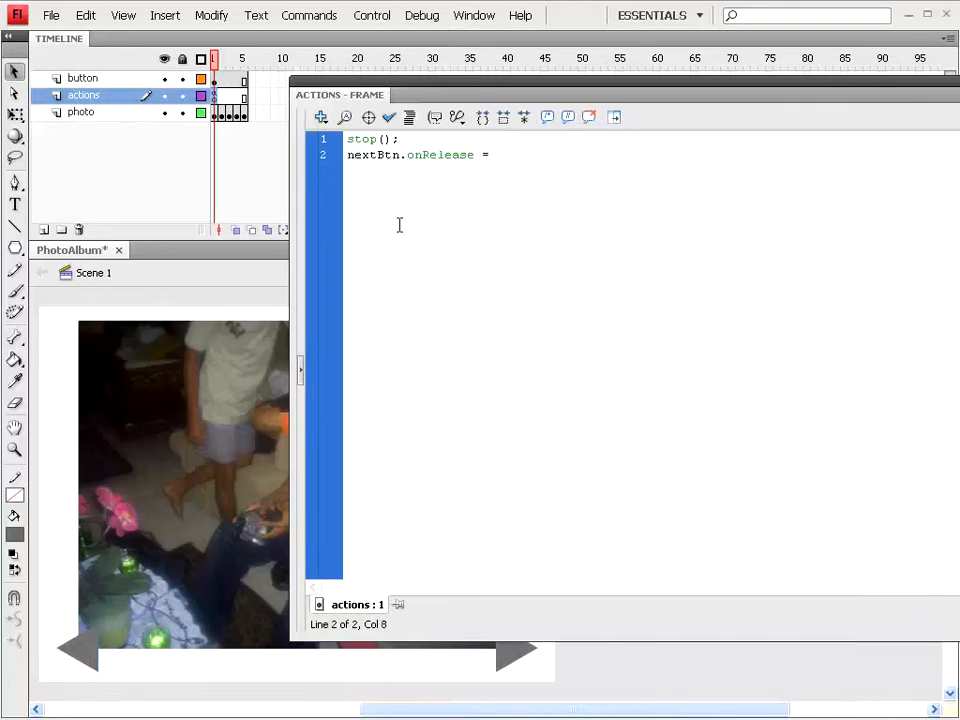
Complete the nextBtn.onRelease handler with function(){ } containing nextFrame();
left_click(525, 155)
type("function")
type("(){")
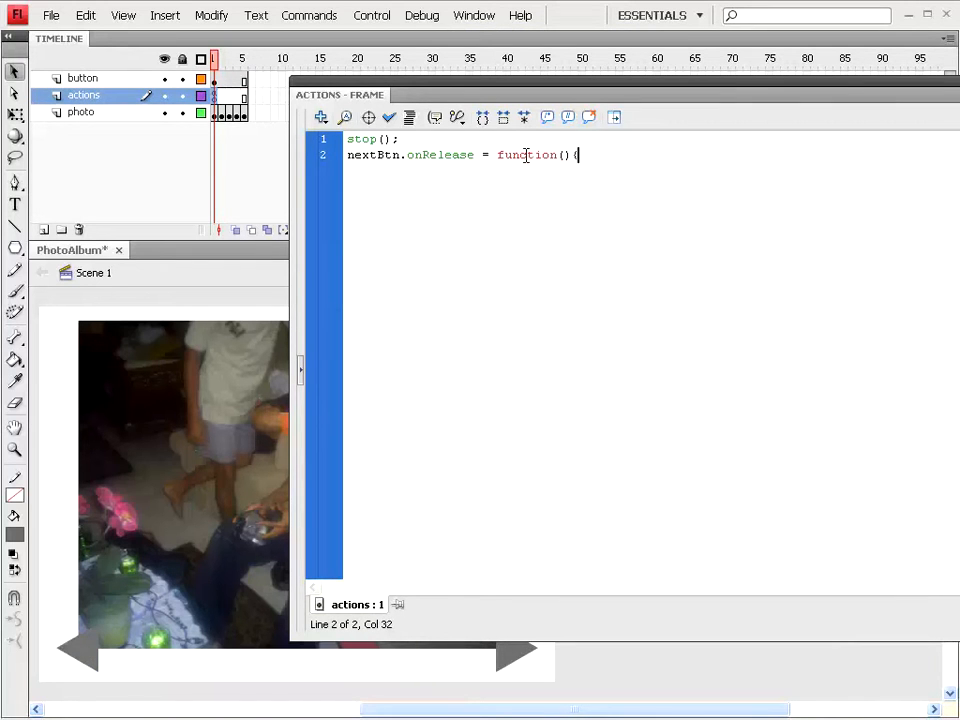
key("Return")
key("Return")
left_click(379, 171)
type("nextFrame();")
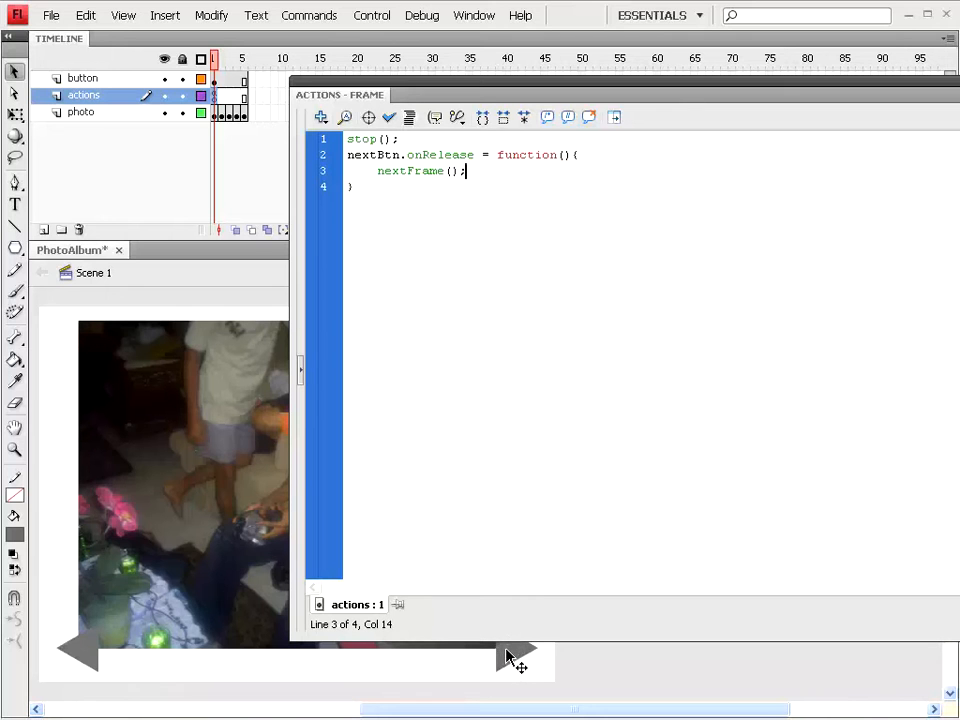
Test the movie, advance through the photos to the last one with the right-pointing arrow, and close the preview
left_click(384, 20)
left_click(398, 132)
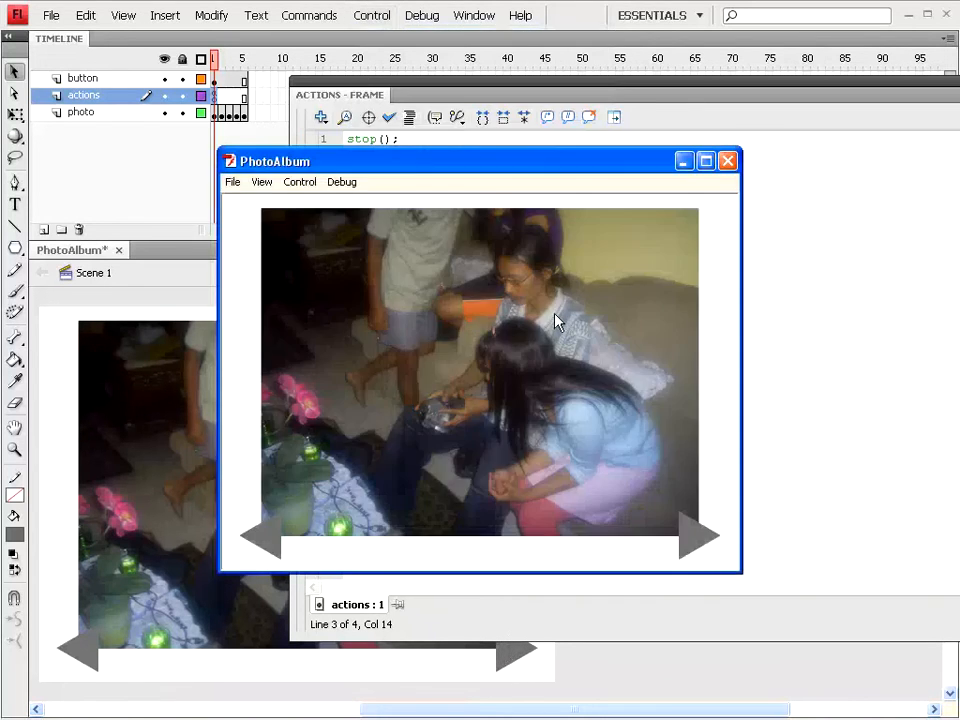
left_click(696, 541)
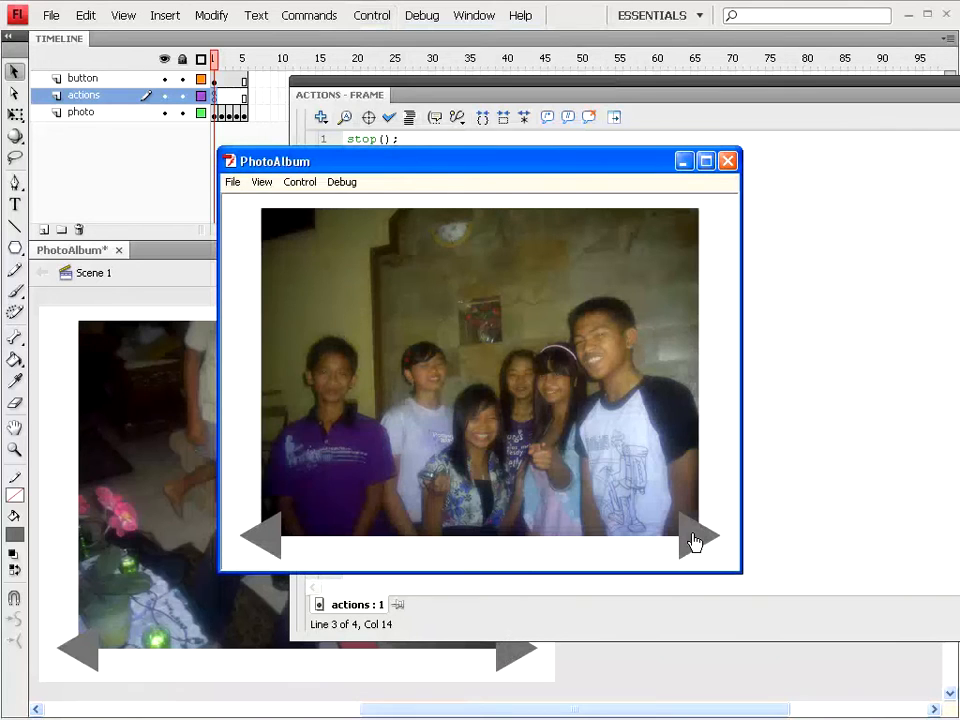
left_click(696, 541)
left_click(696, 541)
left_click(696, 541)
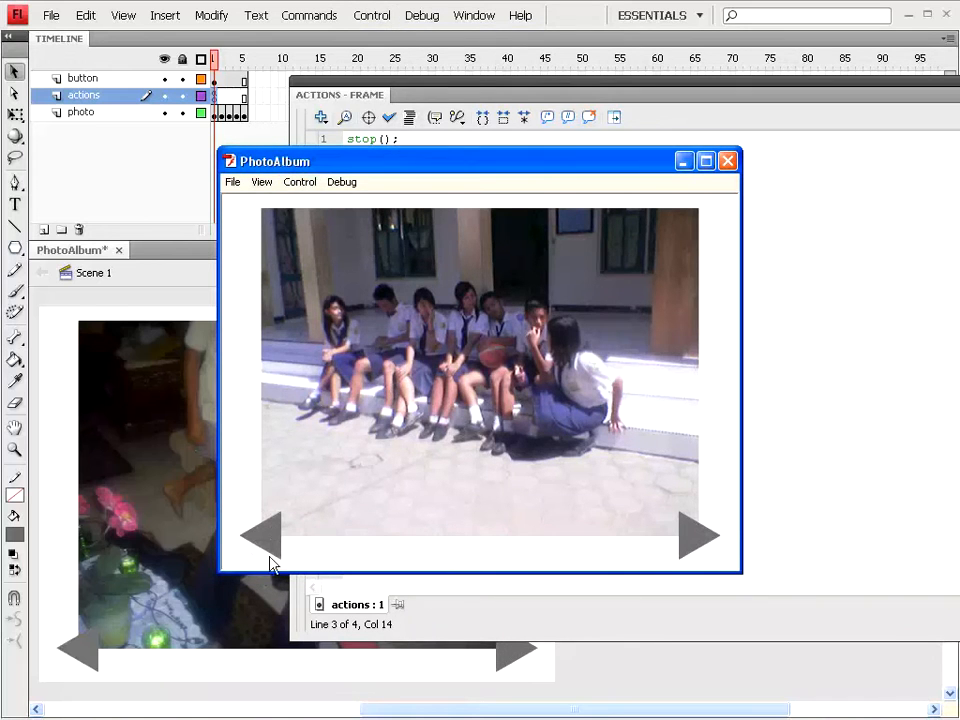
left_click(727, 161)
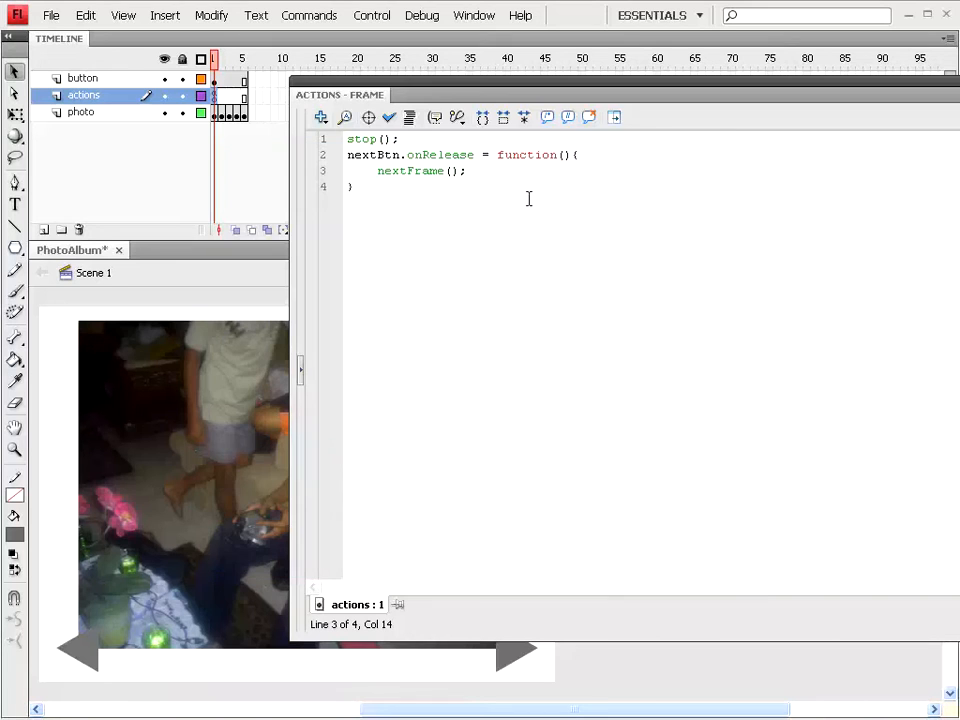
Add a prevBtn.onRelease = function(){ } handler containing prevFrame(); below the nextBtn handler in the frame script
left_click(382, 187)
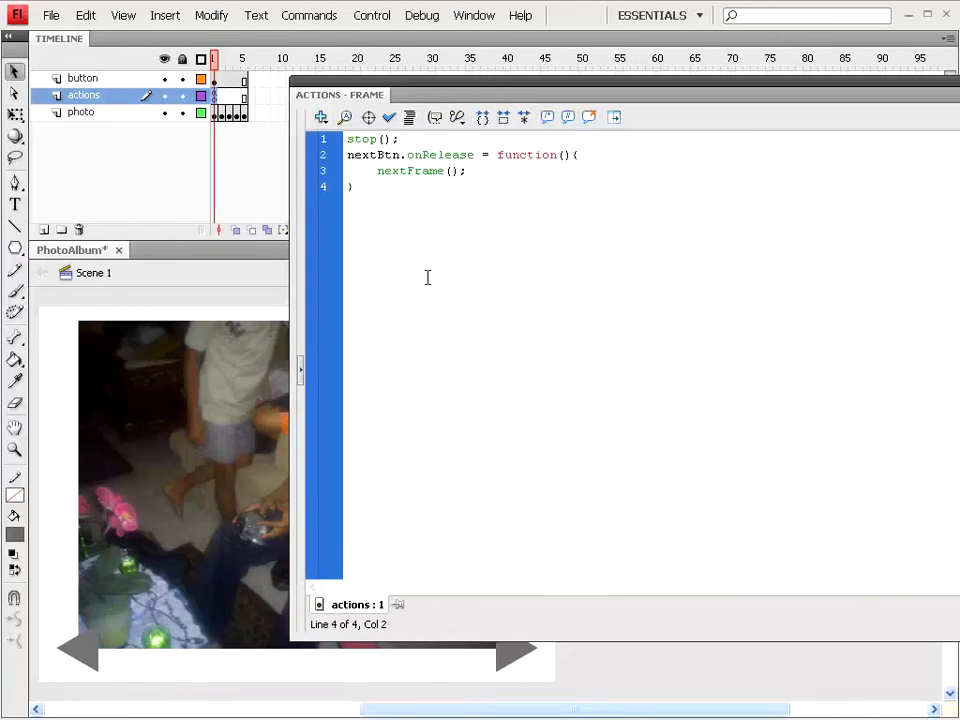
key("Return")
type("prevBtn.onRelease")
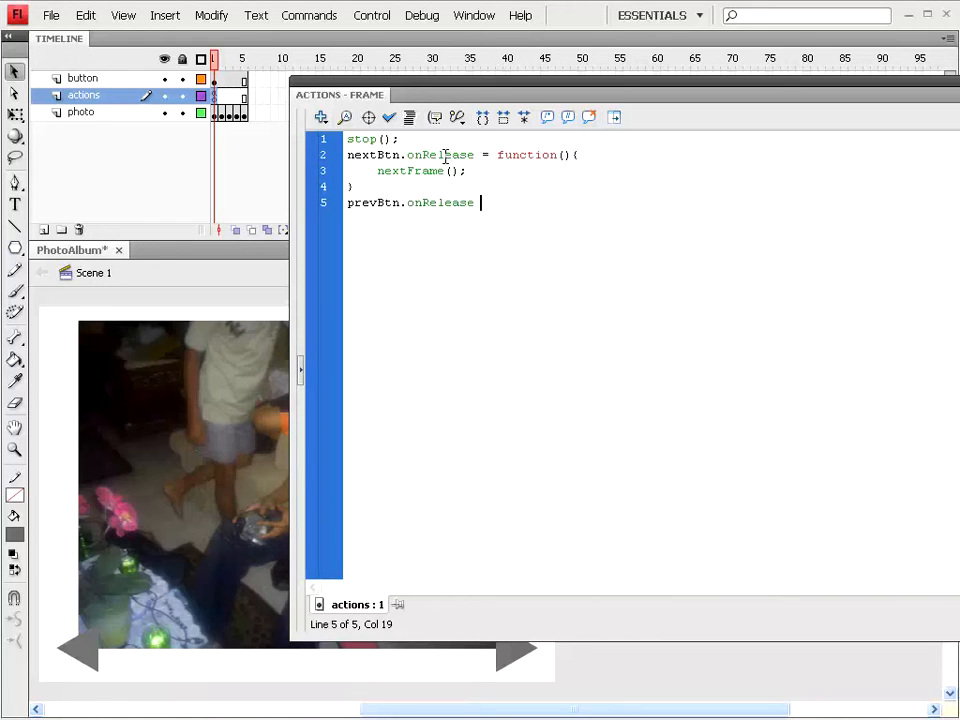
type("= function(){")
key("Return")
key("Return")
type("}")
key("Up")
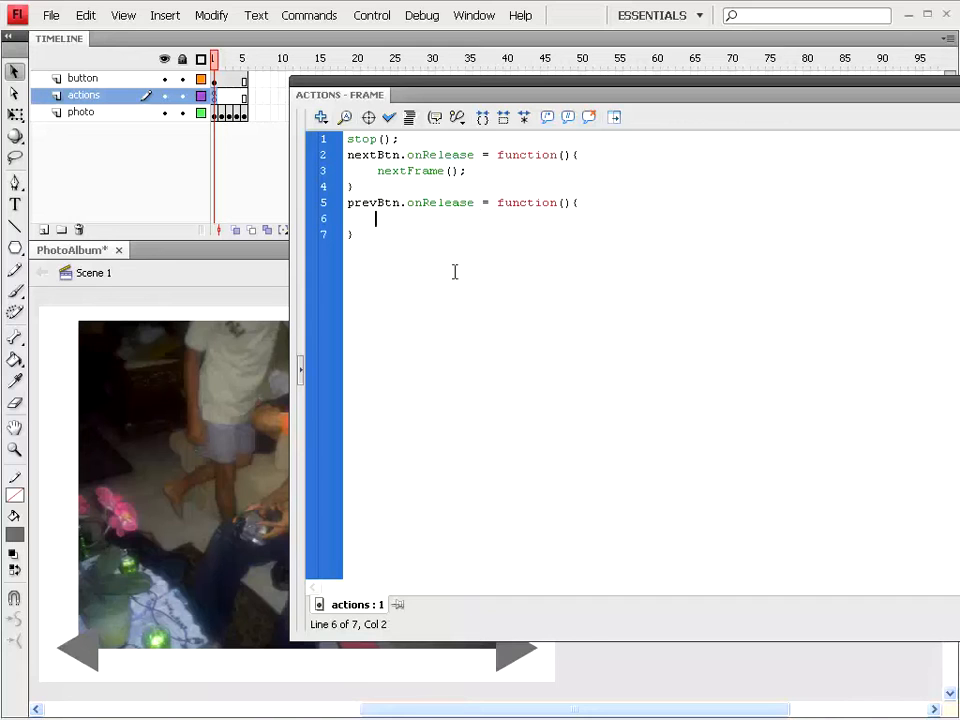
type("prevFrame()")
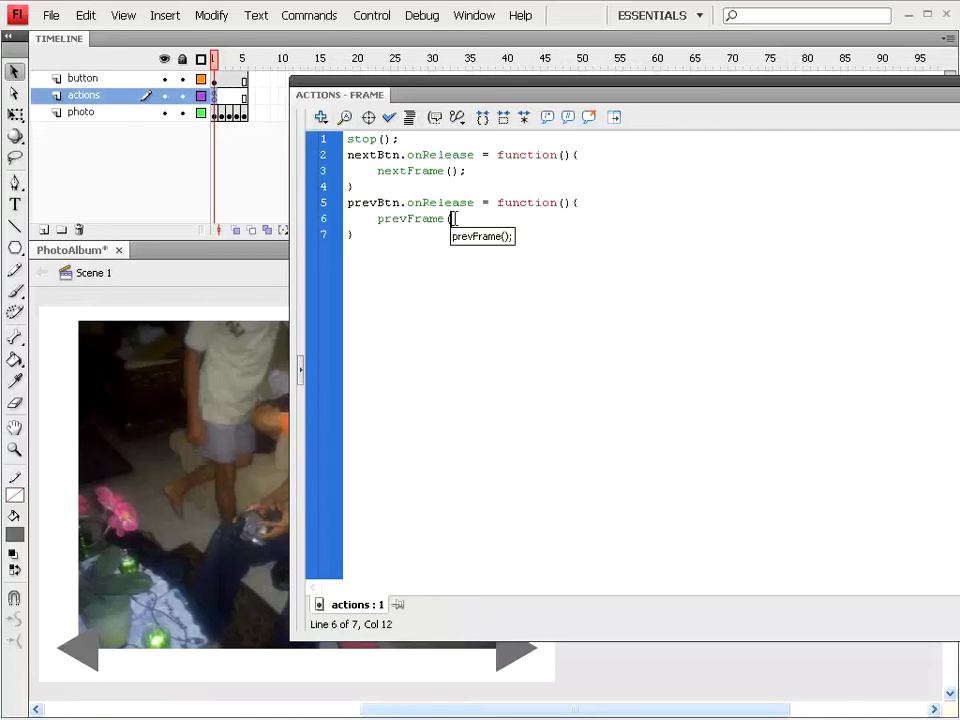
type(";")
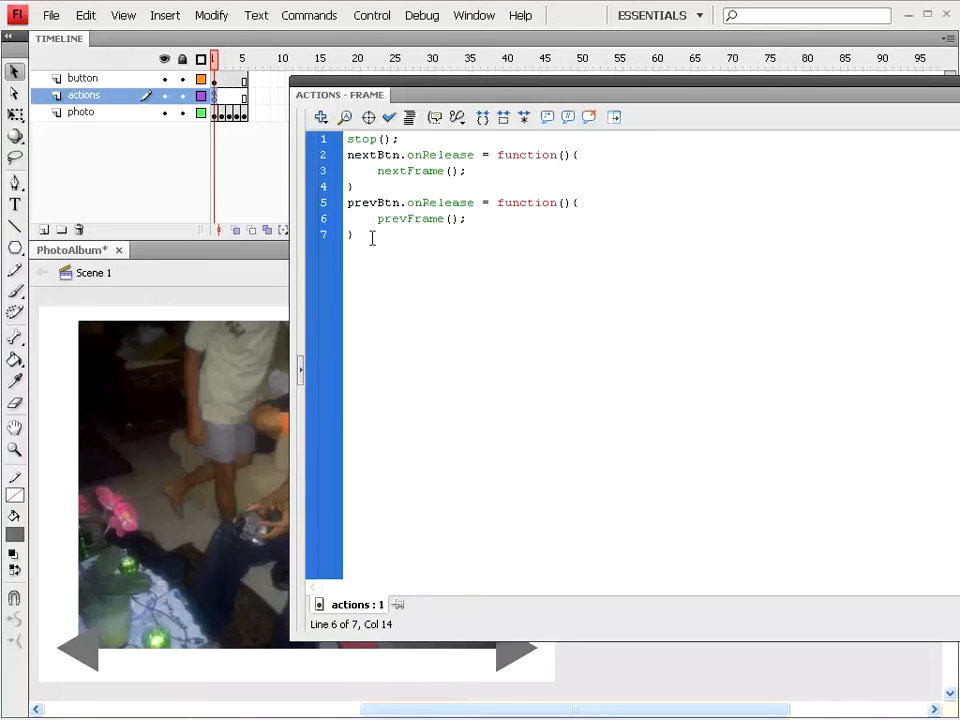
left_click(322, 120)
mouse_move(400, 313)
mouse_move(496, 315)
mouse_move(551, 330)
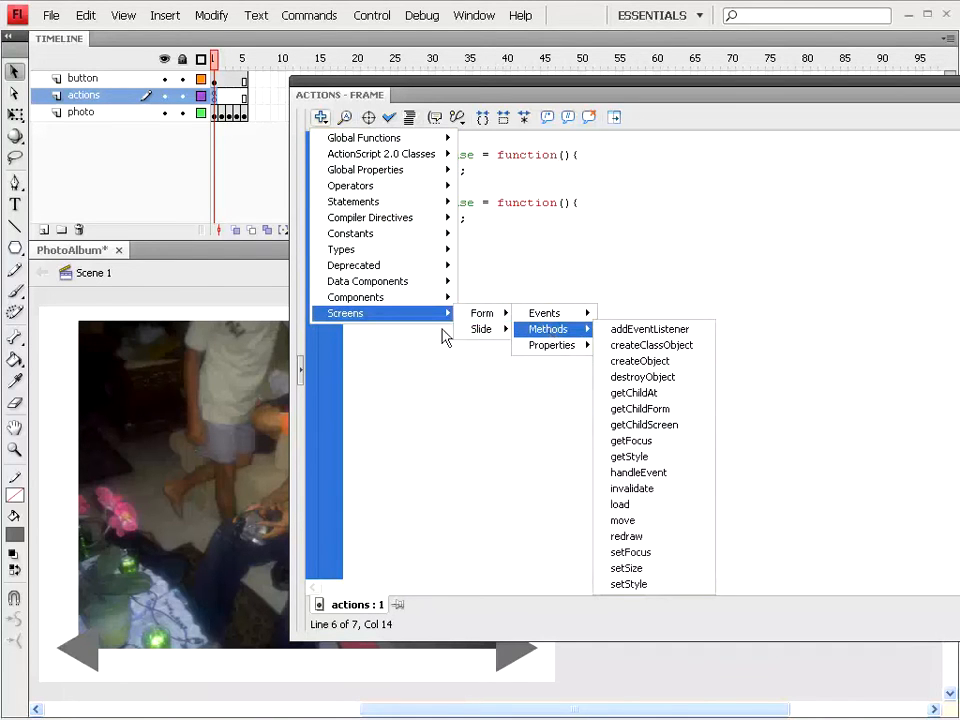
mouse_move(430, 298)
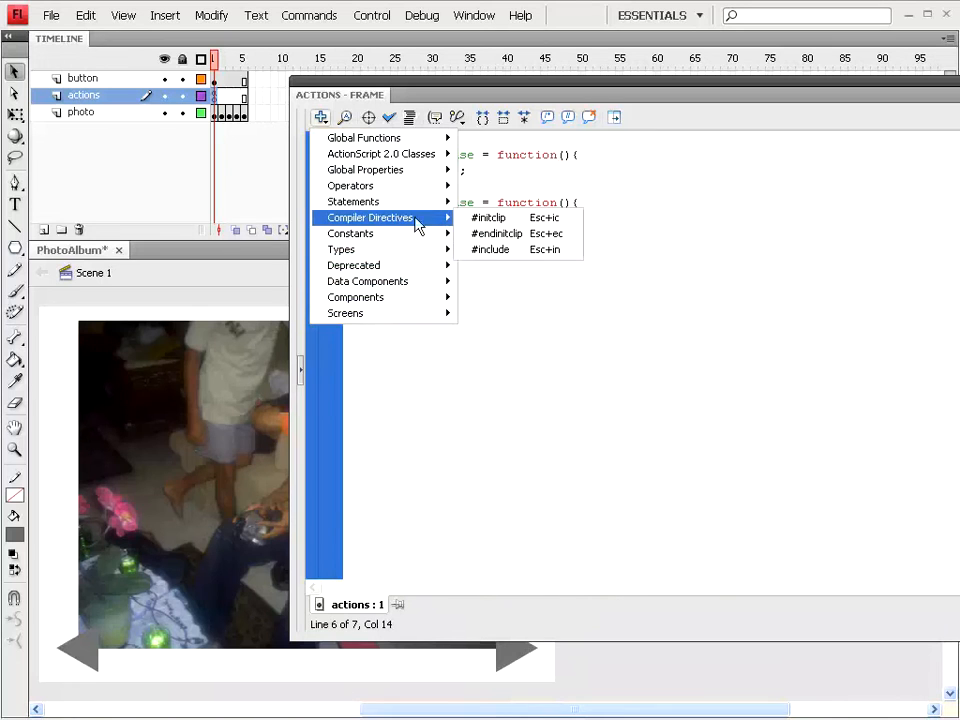
mouse_move(400, 202)
mouse_move(520, 233)
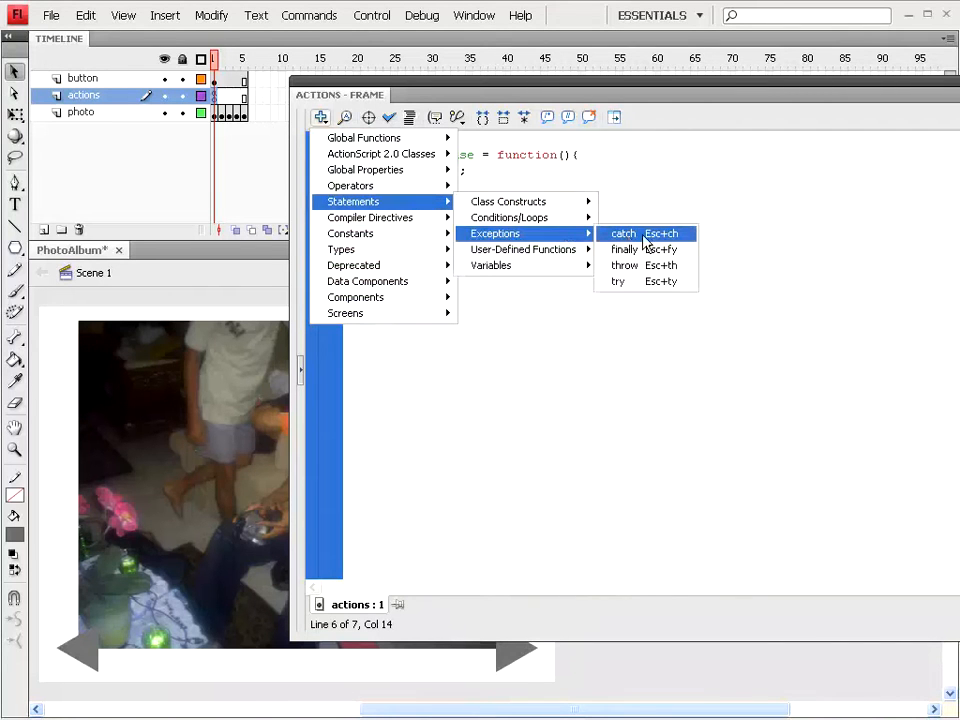
mouse_move(435, 186)
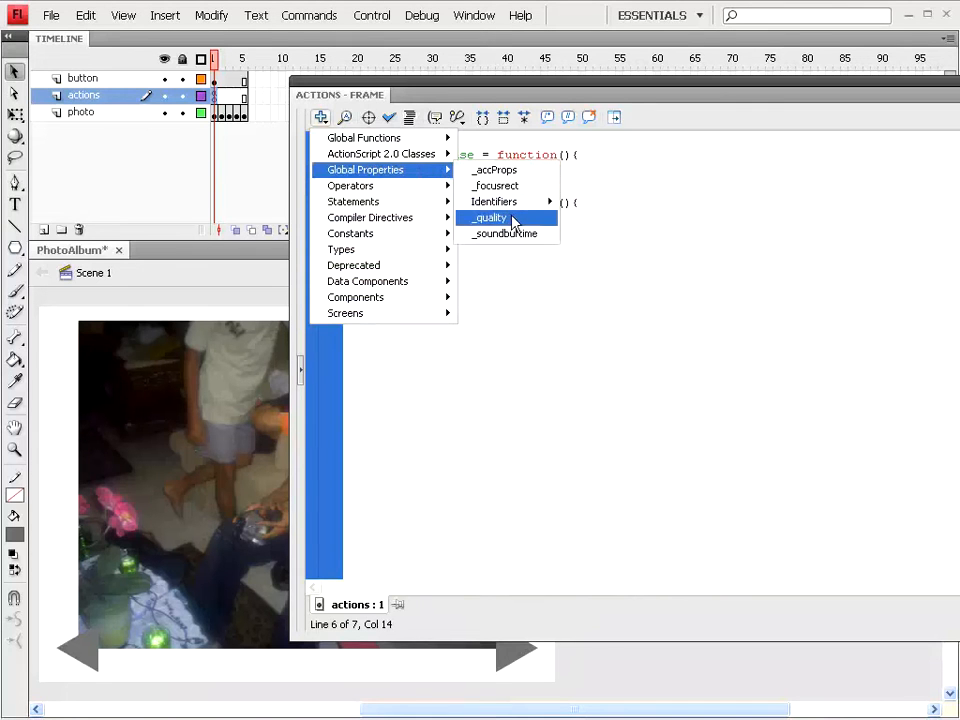
mouse_move(440, 138)
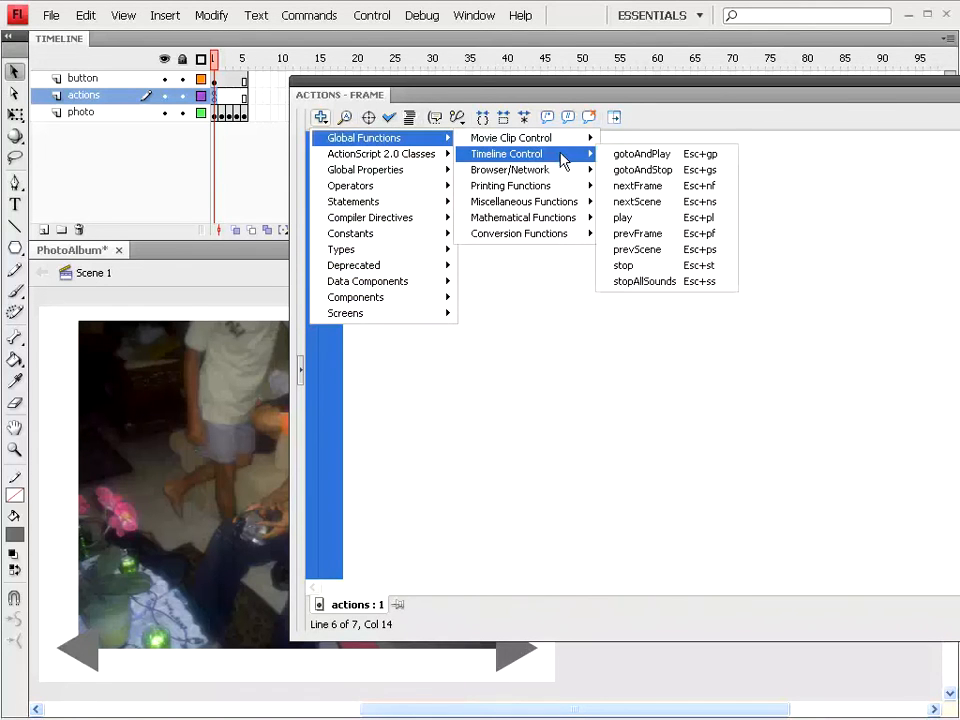
left_click(645, 162)
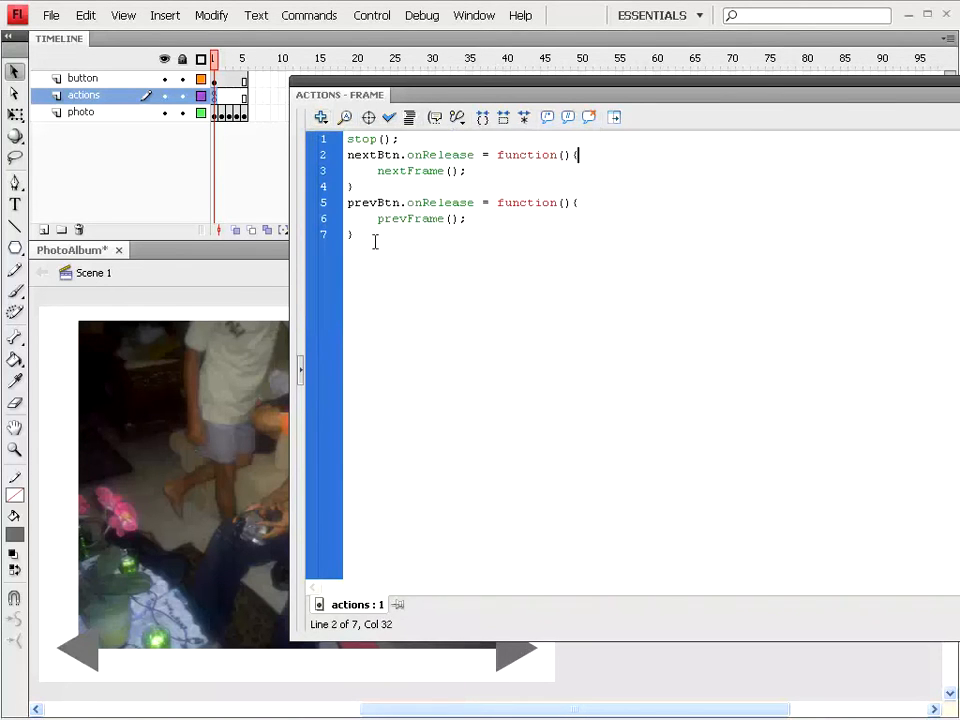
left_click_drag(371, 236, 295, 143)
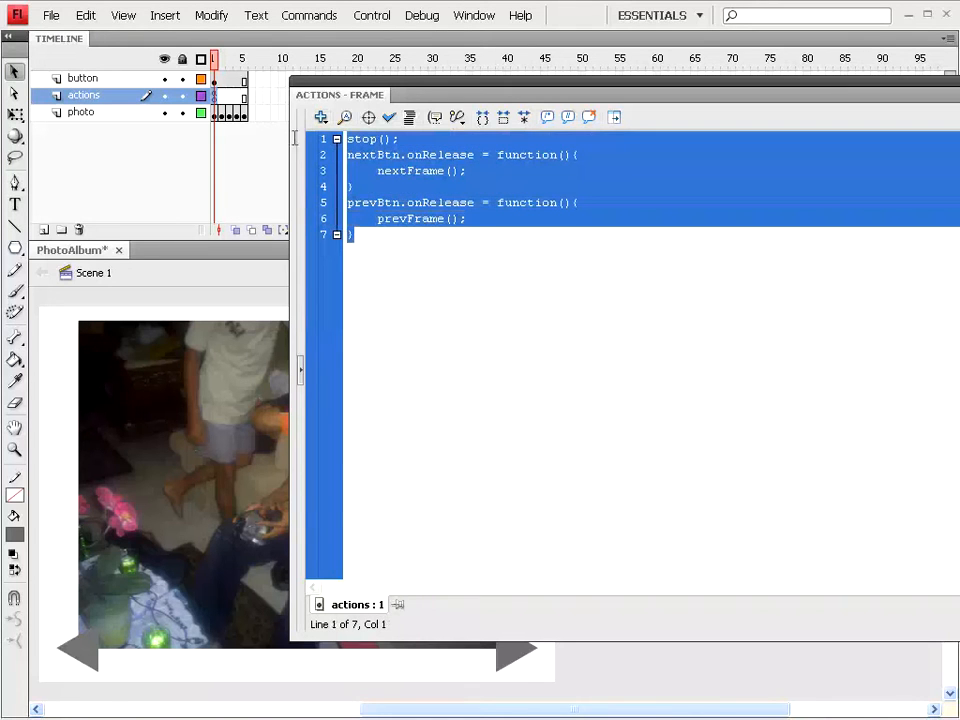
left_click(407, 238)
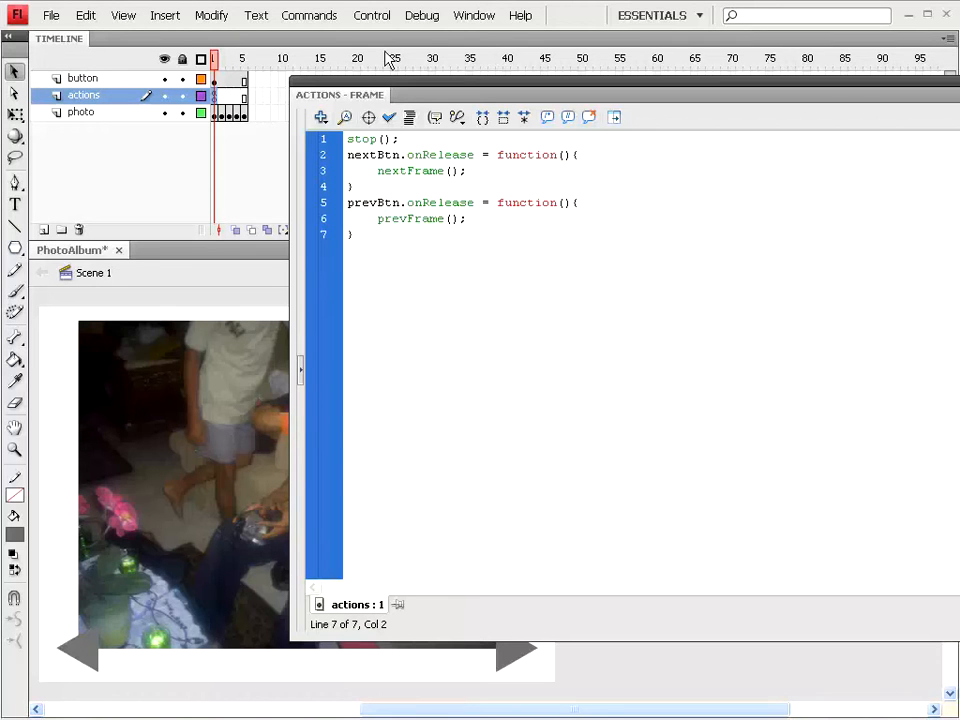
Test the movie and advance through the photos to the last one with the right-pointing arrow
left_click(477, 20)
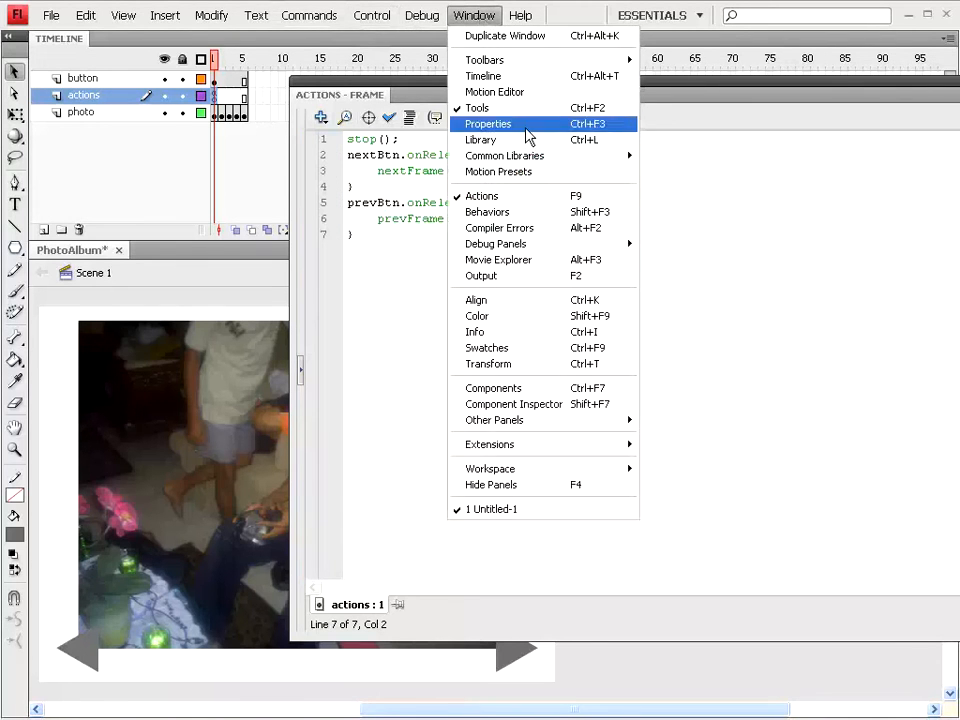
mouse_move(419, 22)
mouse_move(371, 19)
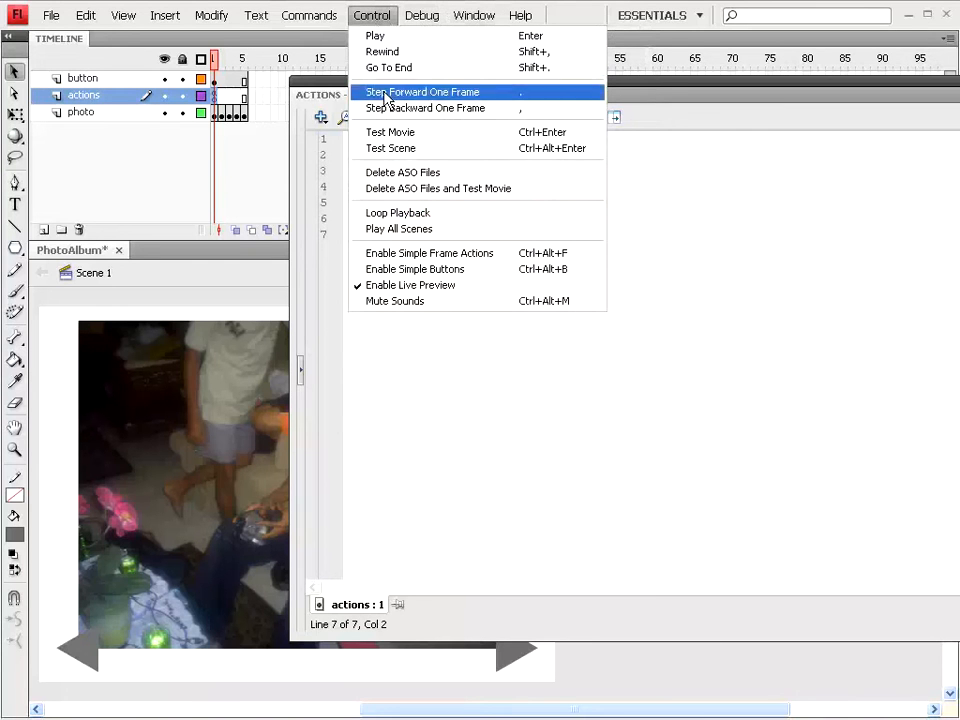
left_click(386, 134)
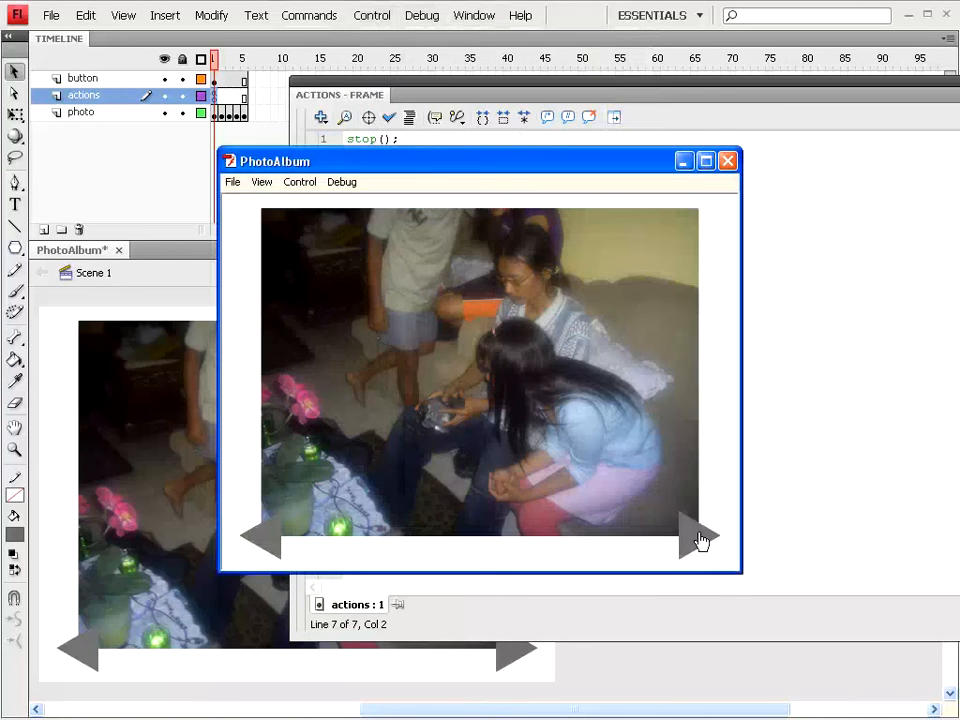
left_click(698, 540)
left_click(698, 540)
left_click(698, 540)
left_click(698, 540)
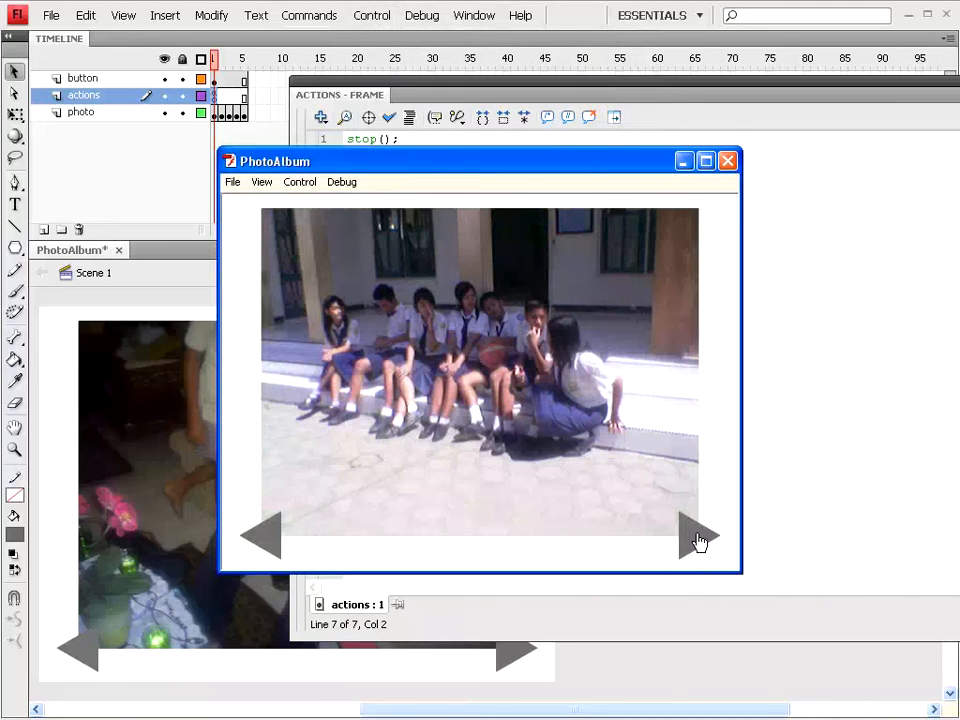
Step back through the photos to the first one with the left-pointing arrow in the preview
left_click(270, 544)
left_click(270, 544)
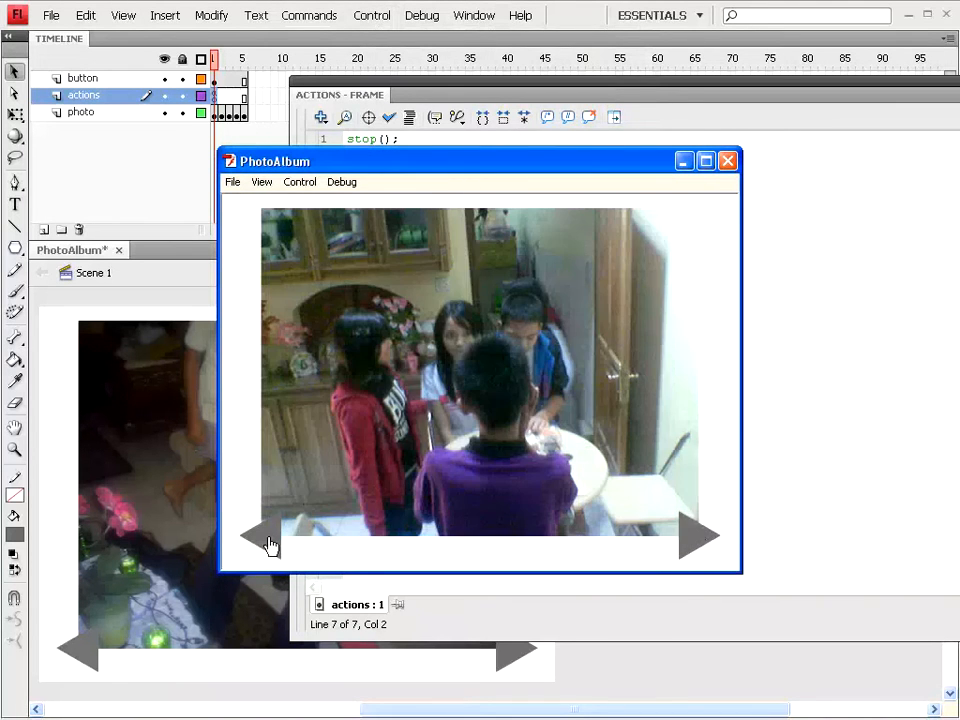
left_click(270, 544)
left_click(270, 544)
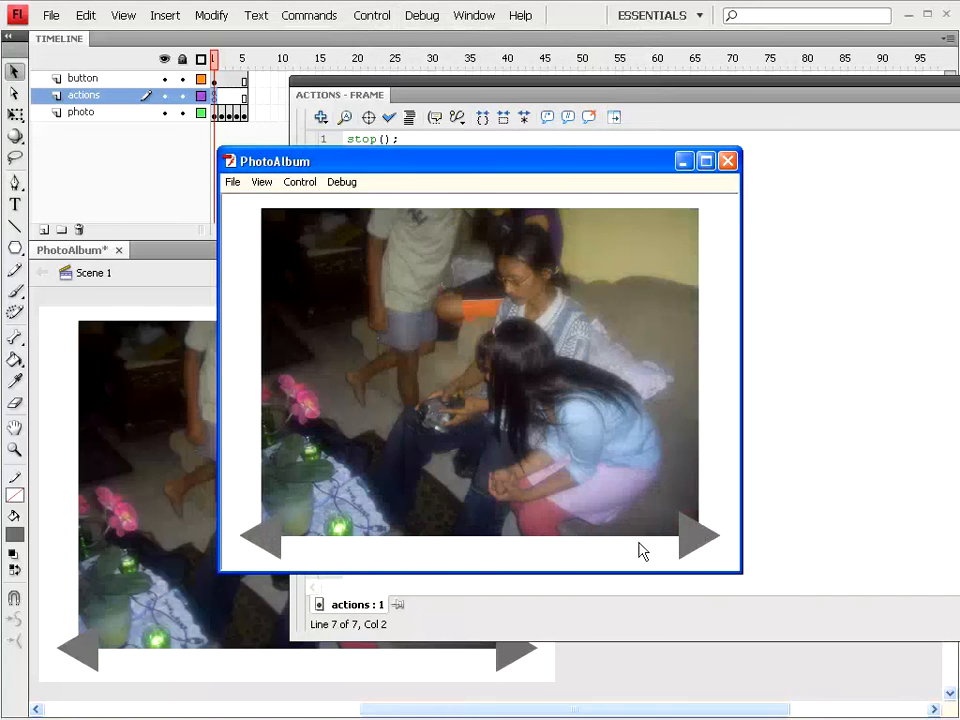
Advance to the last photo again in the preview and try both arrows once more
left_click(697, 545)
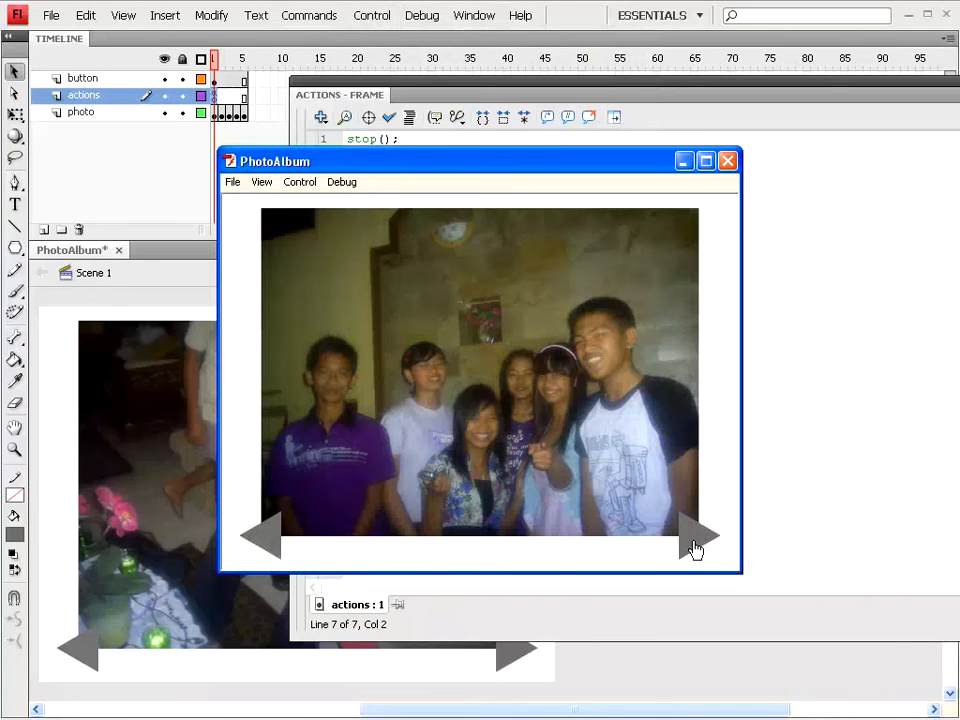
left_click(695, 548)
left_click(695, 548)
left_click(695, 548)
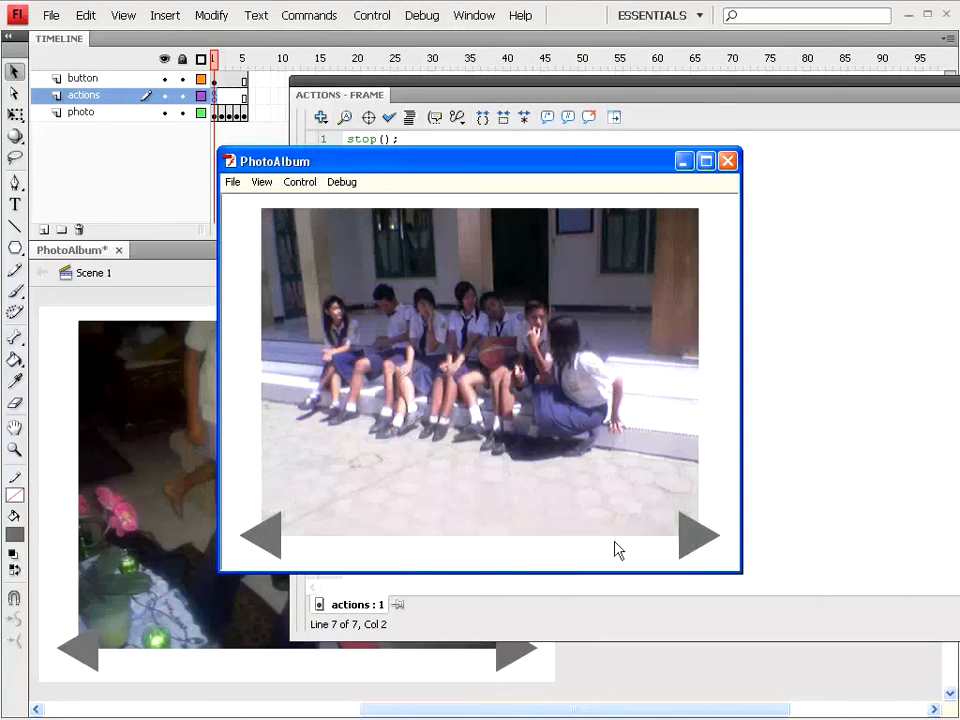
left_click(268, 543)
left_click(705, 543)
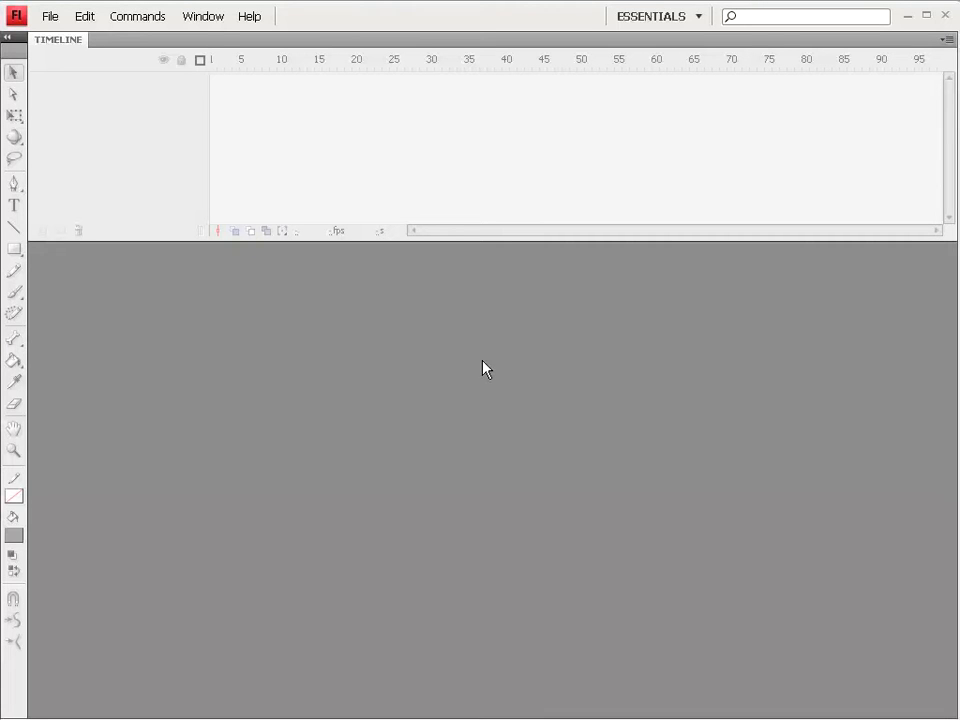
Open the recent document ImportAudio2
left_click(50, 20)
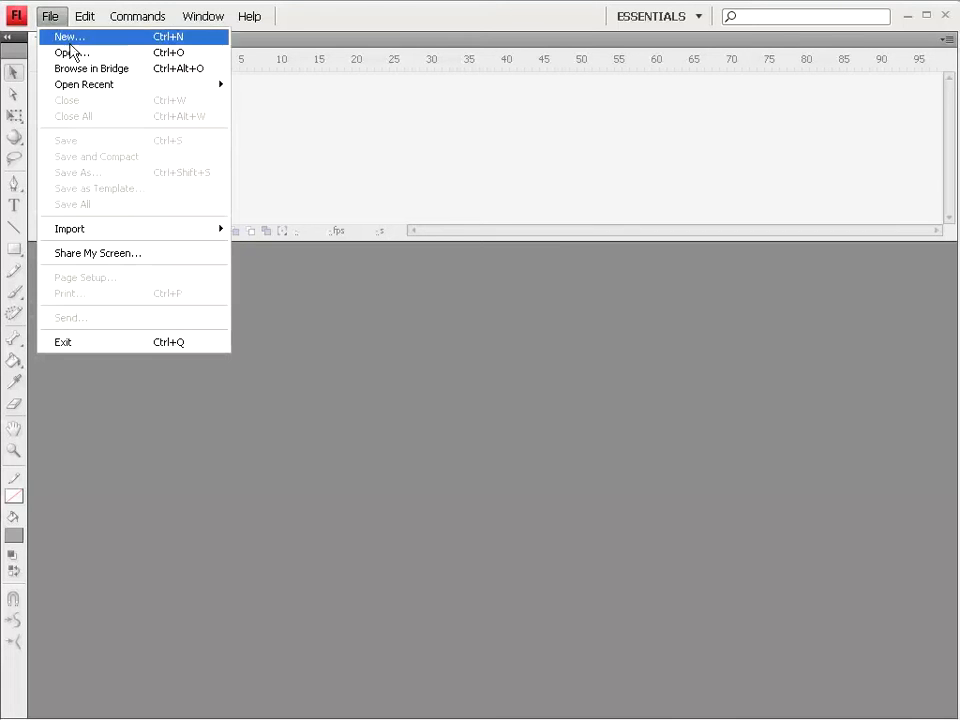
mouse_move(143, 90)
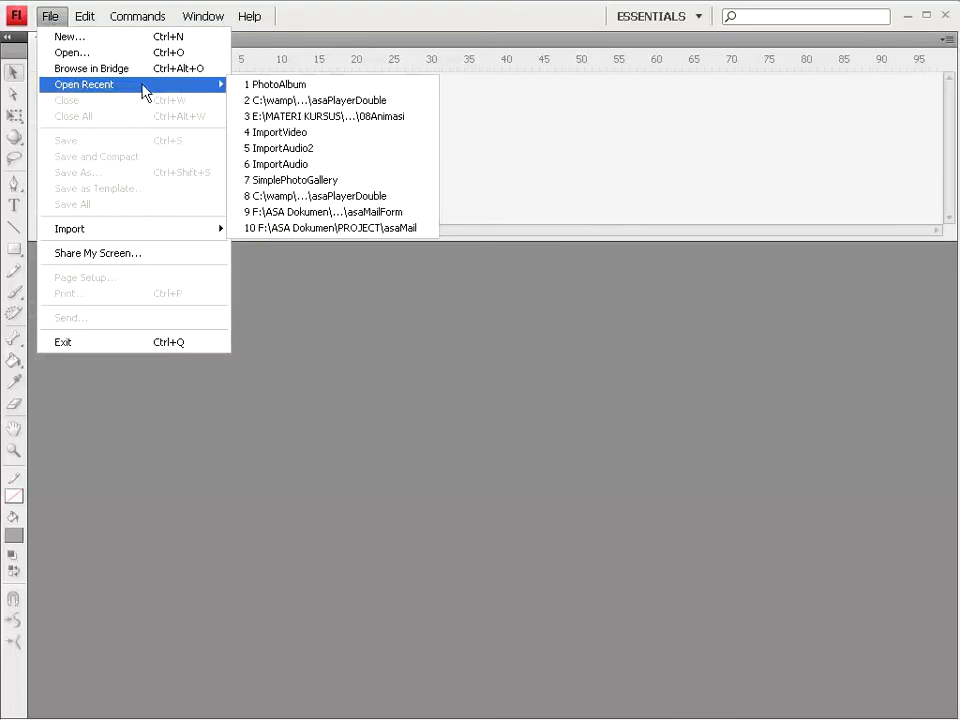
left_click(300, 150)
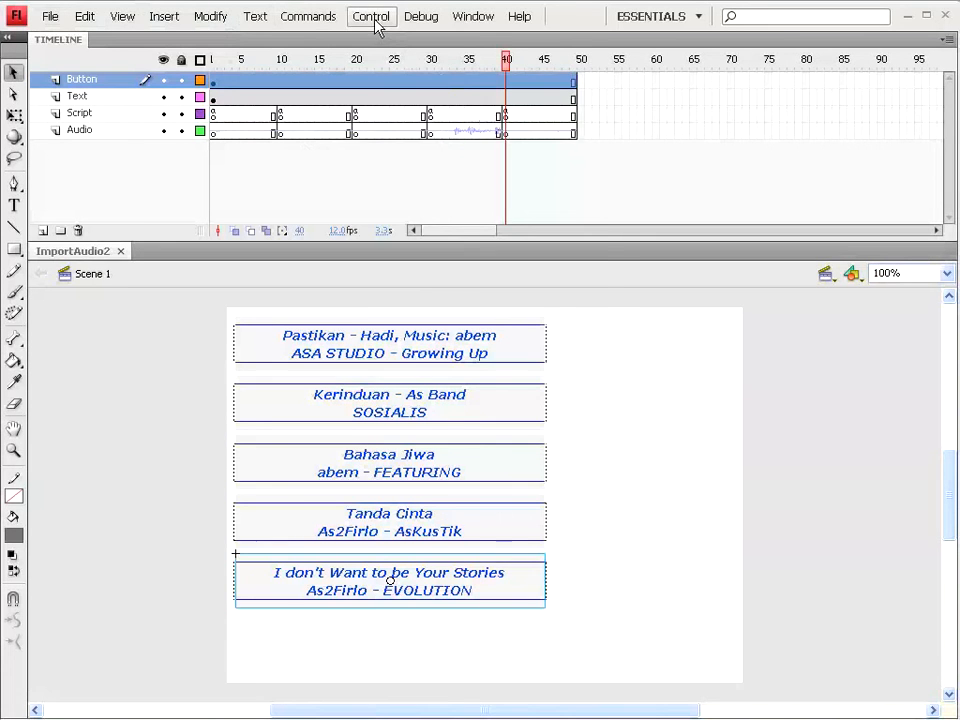
Test the ImportAudio2 movie, look over its song buttons, and close the preview
left_click(373, 18)
left_click(392, 134)
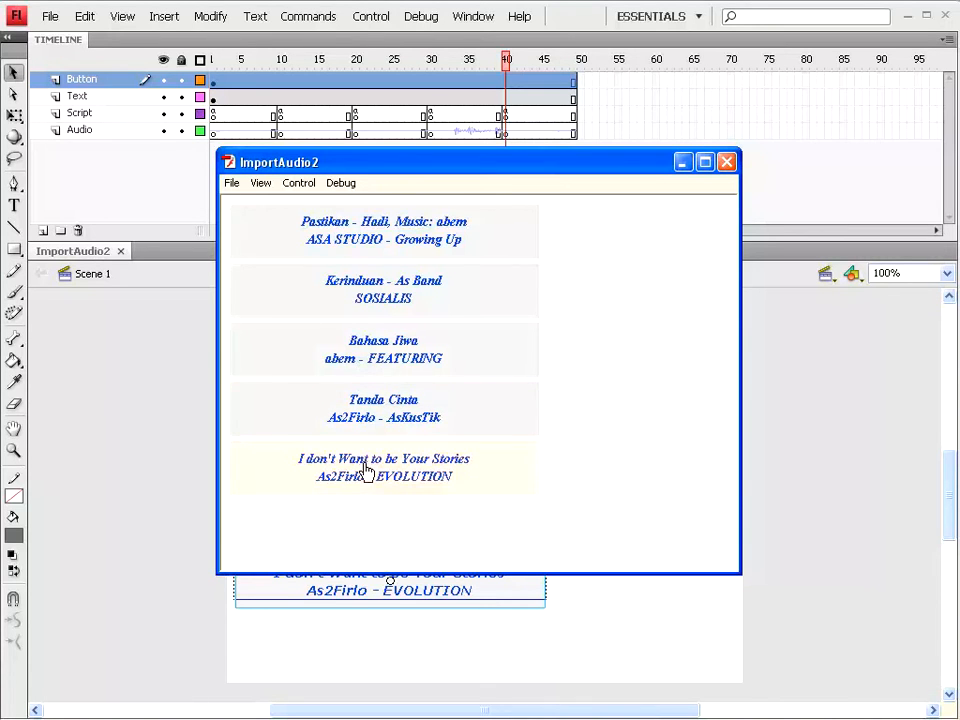
left_click(726, 164)
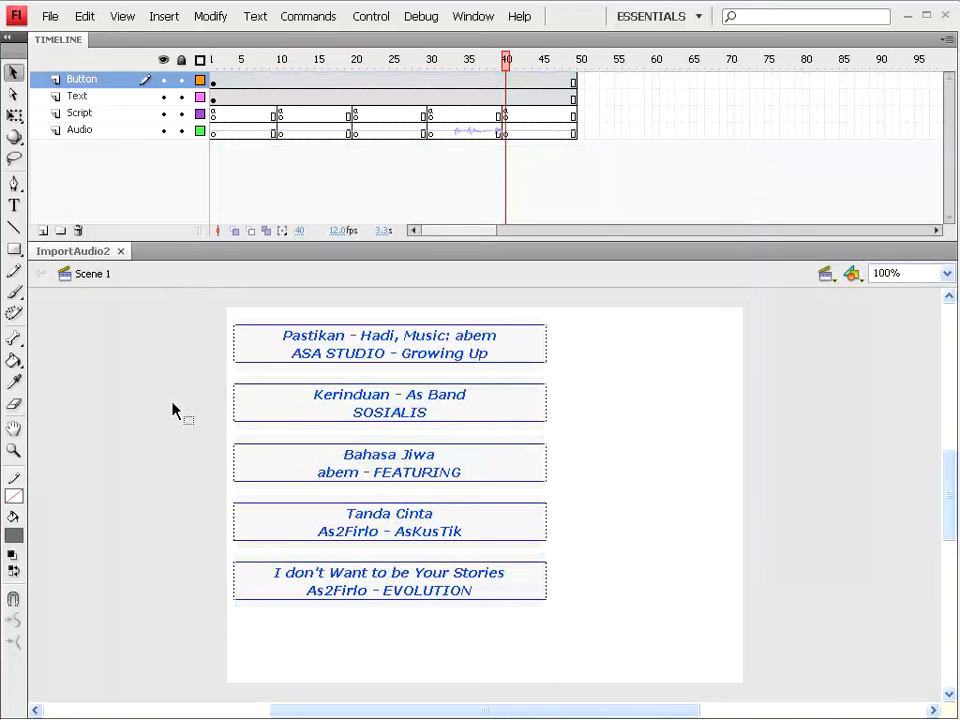
Show the Properties panel clear of the song list, check the first song button's size, and return to the document properties
left_click(474, 18)
left_click(484, 126)
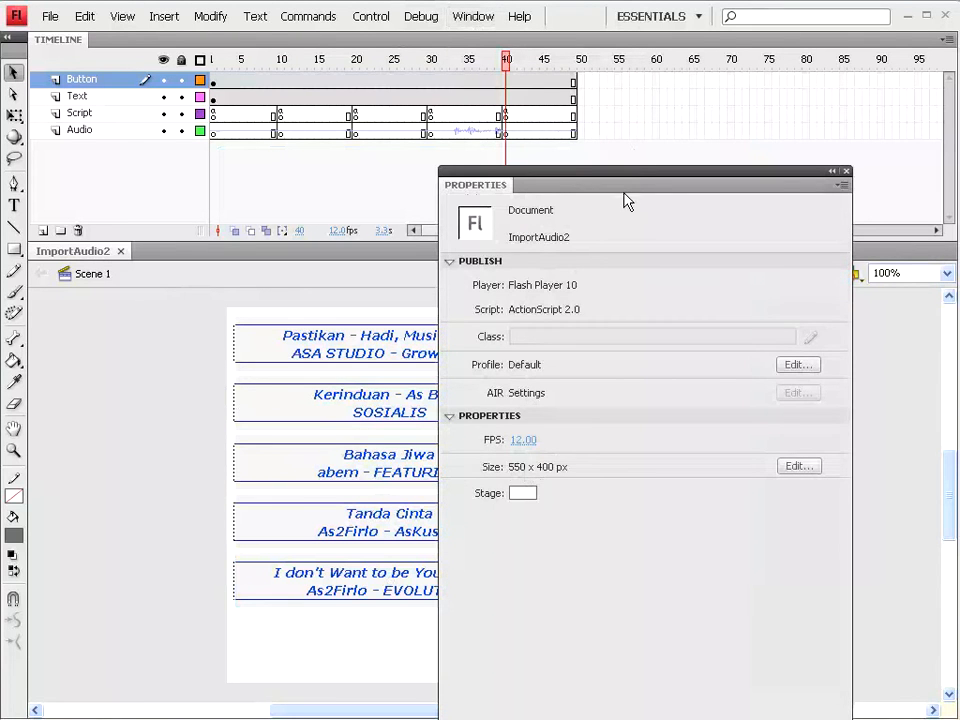
left_click_drag(624, 191, 658, 156)
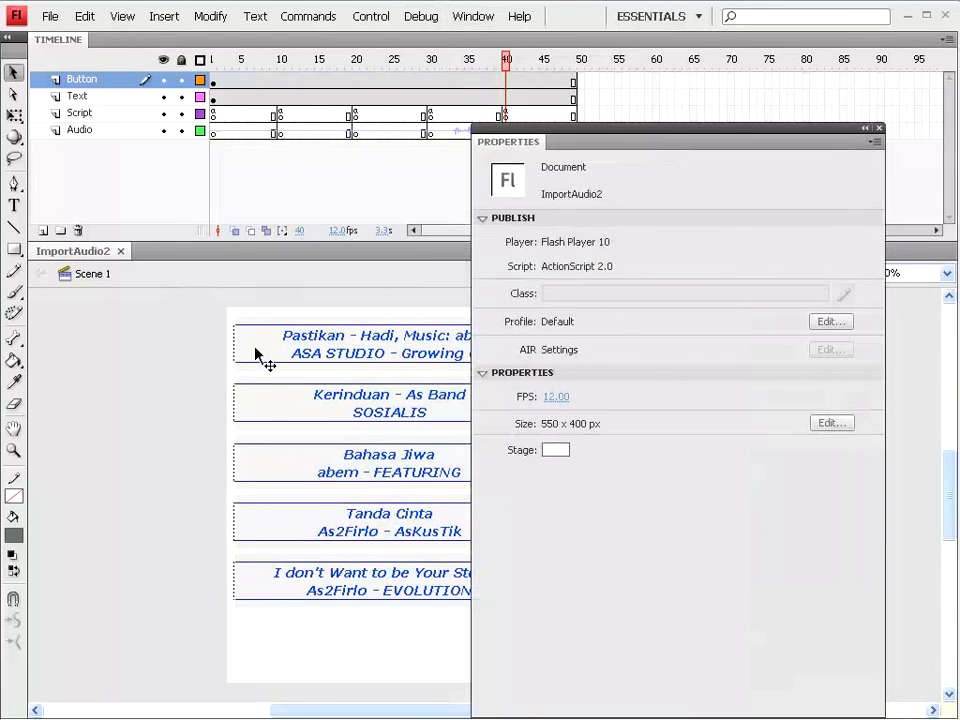
left_click(256, 355)
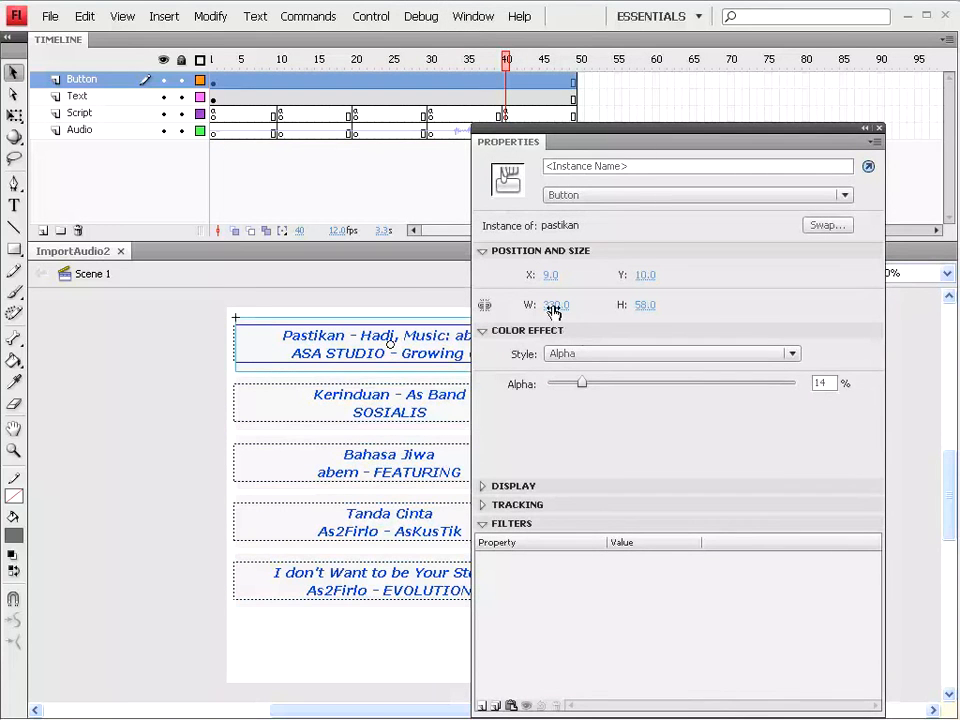
left_click(200, 406)
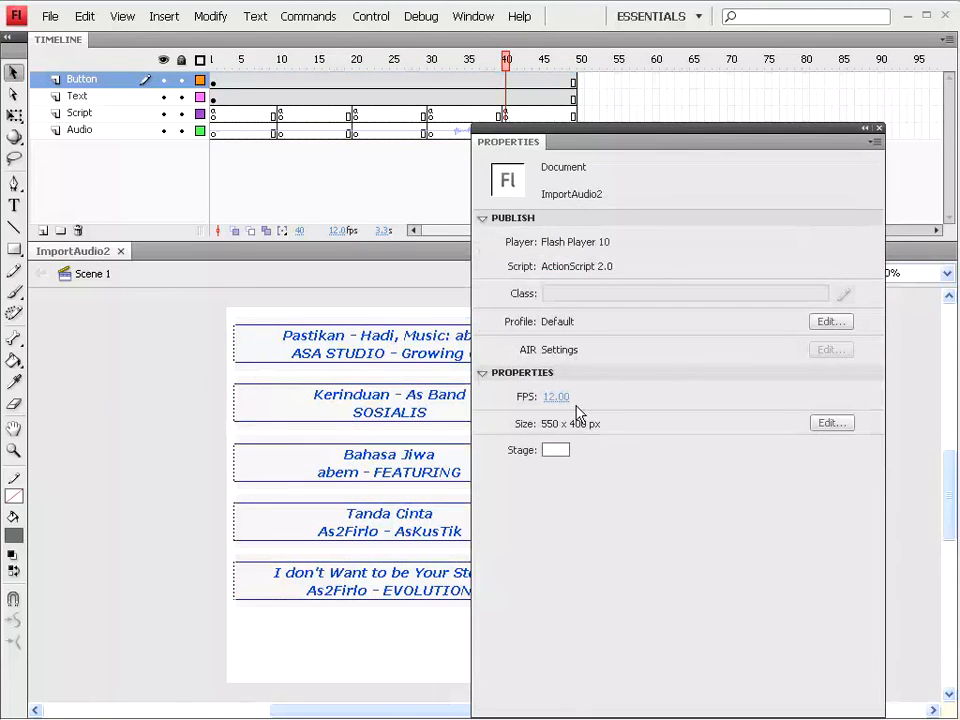
Set the ImportAudio2 document size to 350 px wide by 300 px high
left_click(831, 424)
left_click_drag(460, 292, 445, 293)
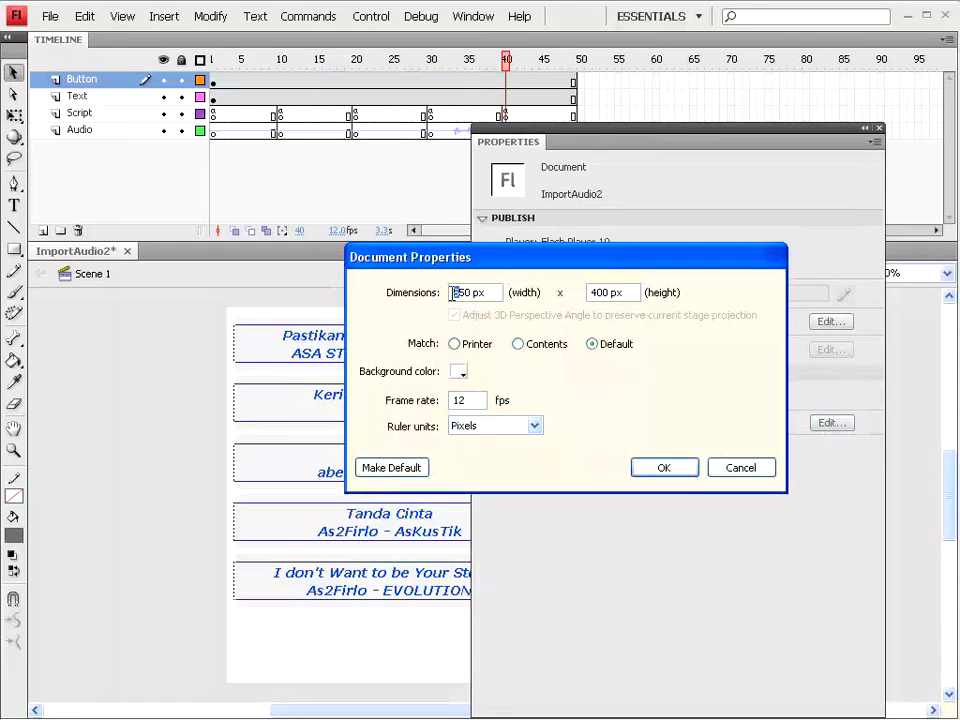
type("3")
left_click_drag(600, 292, 589, 293)
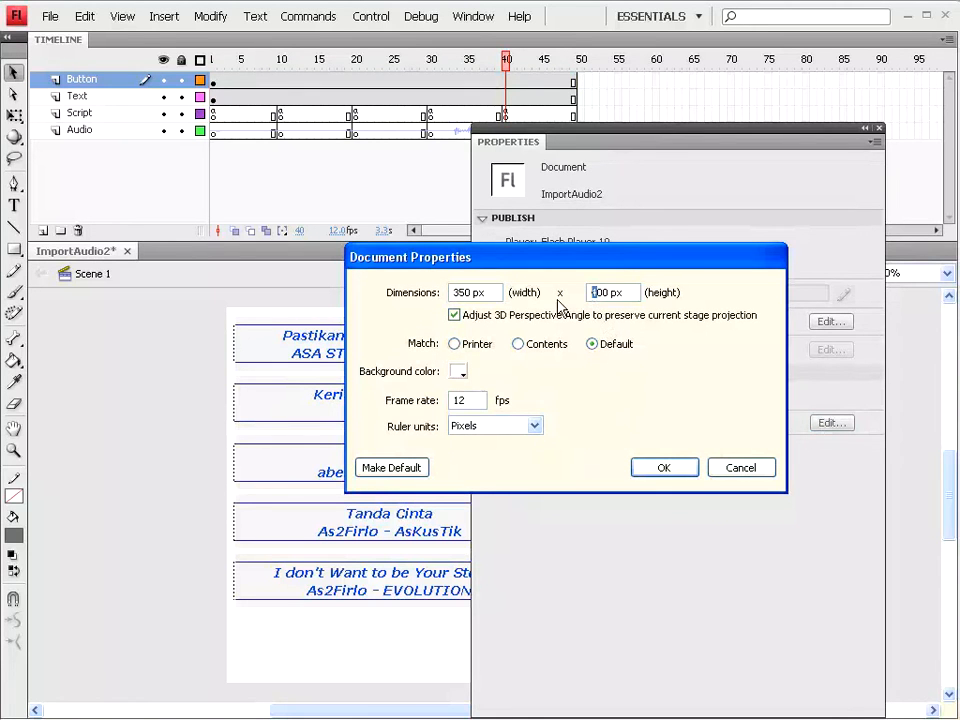
type("3")
left_click(663, 468)
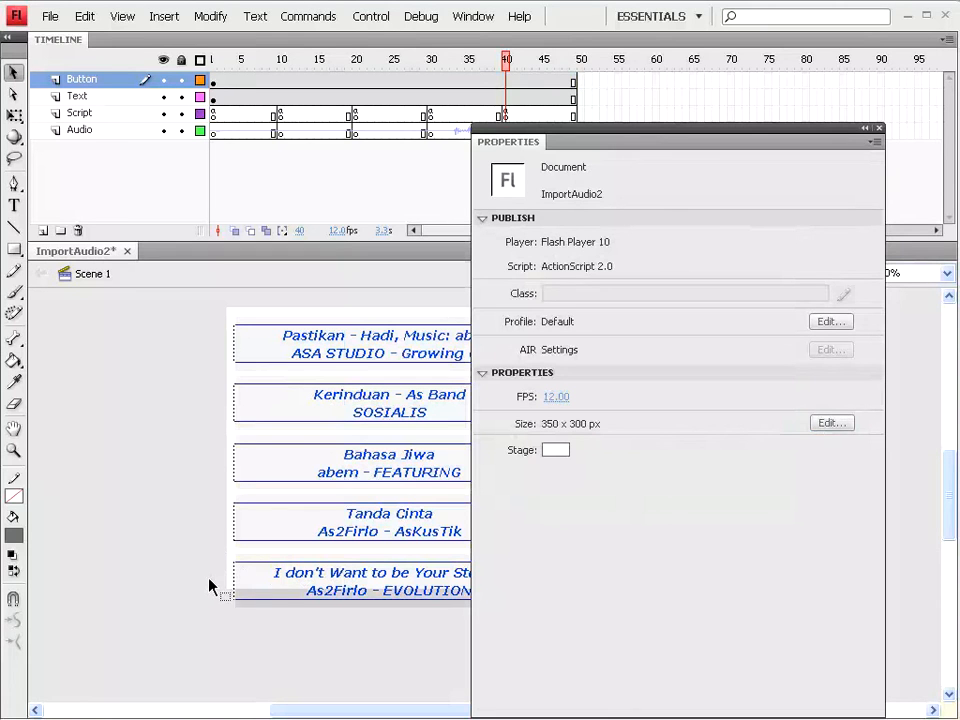
Adjust the document height, first to 340 px and finally to 330 px, keeping the 350 px width
left_click(833, 423)
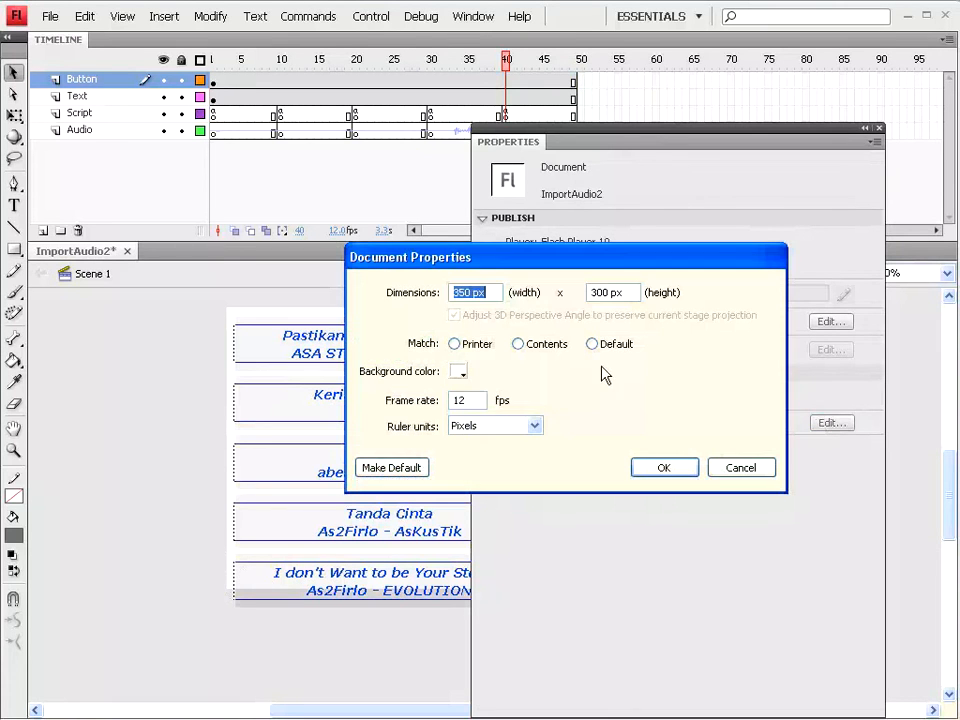
left_click(596, 292)
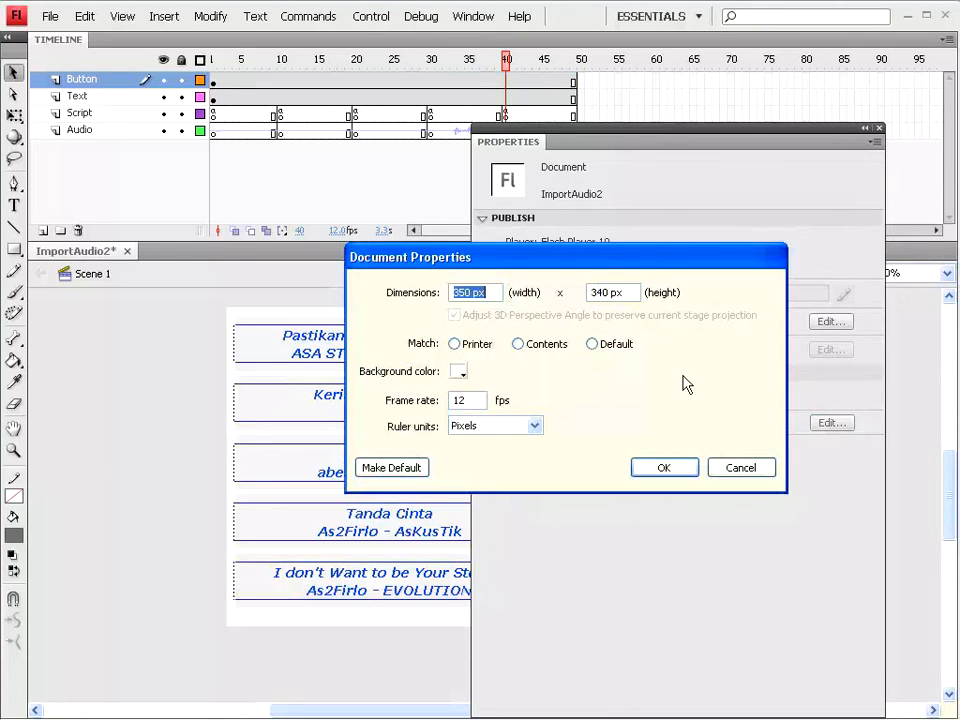
left_click(602, 292)
key("Return")
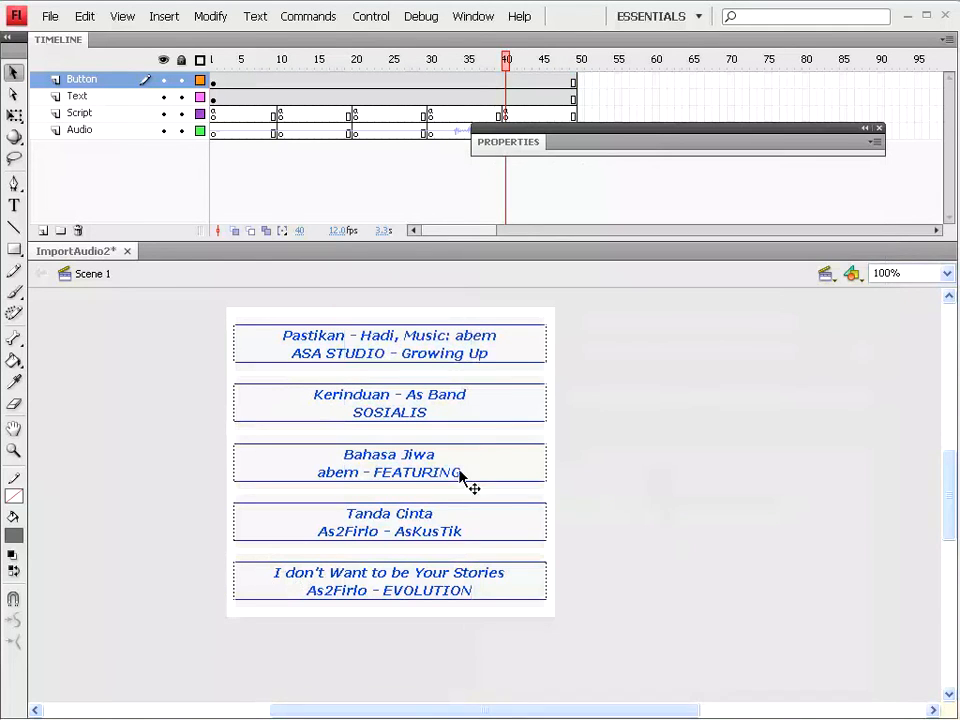
Test the movie to check how the song buttons fit the resized stage, and close the preview
left_click(375, 17)
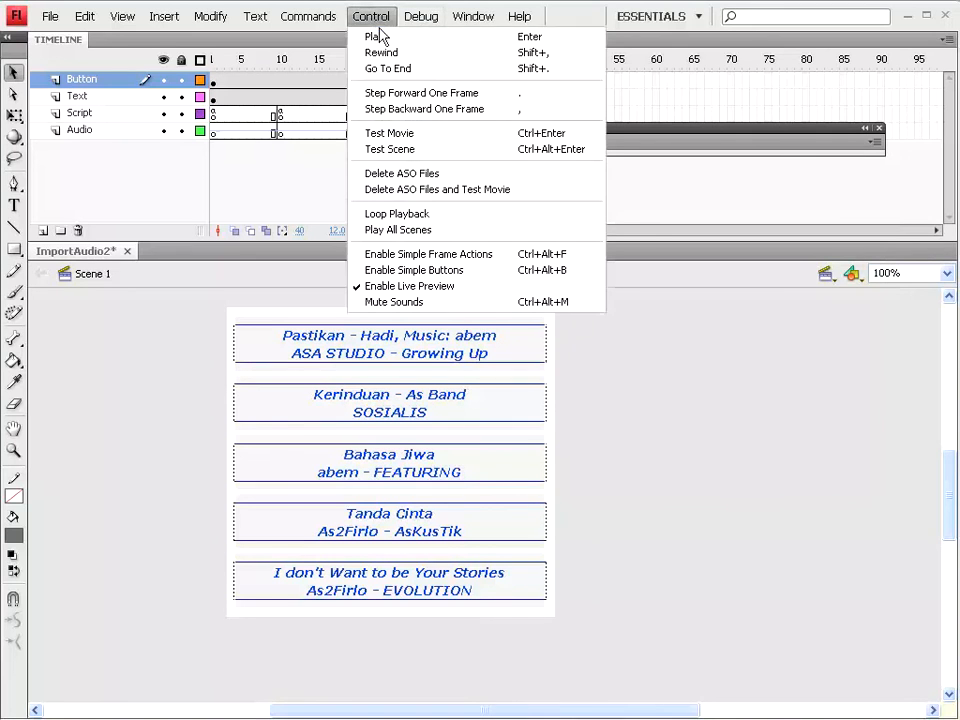
left_click(381, 134)
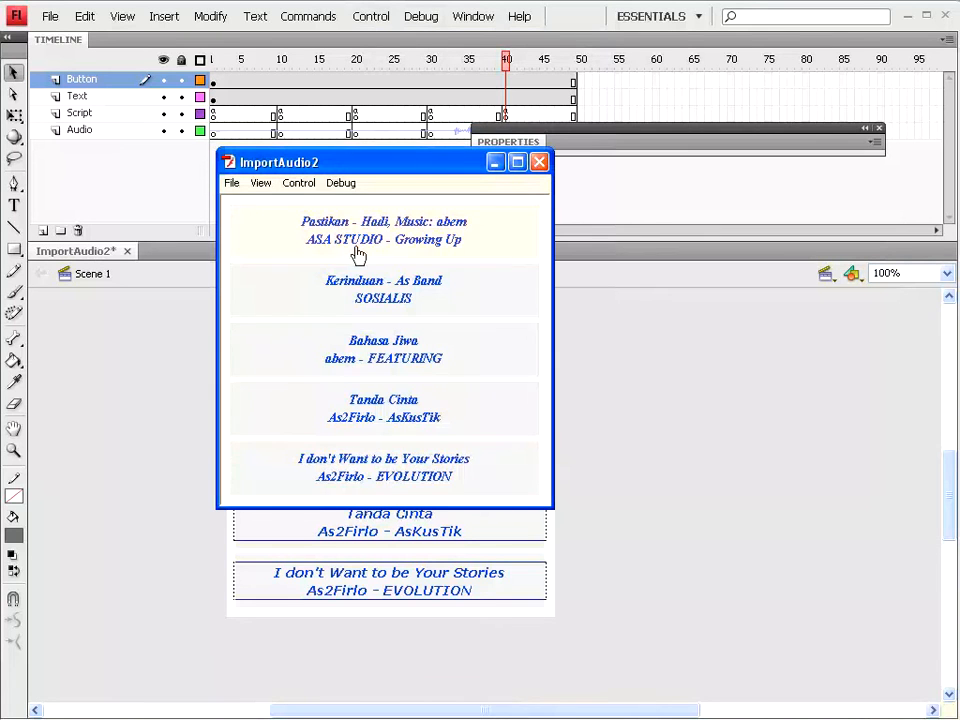
left_click(540, 163)
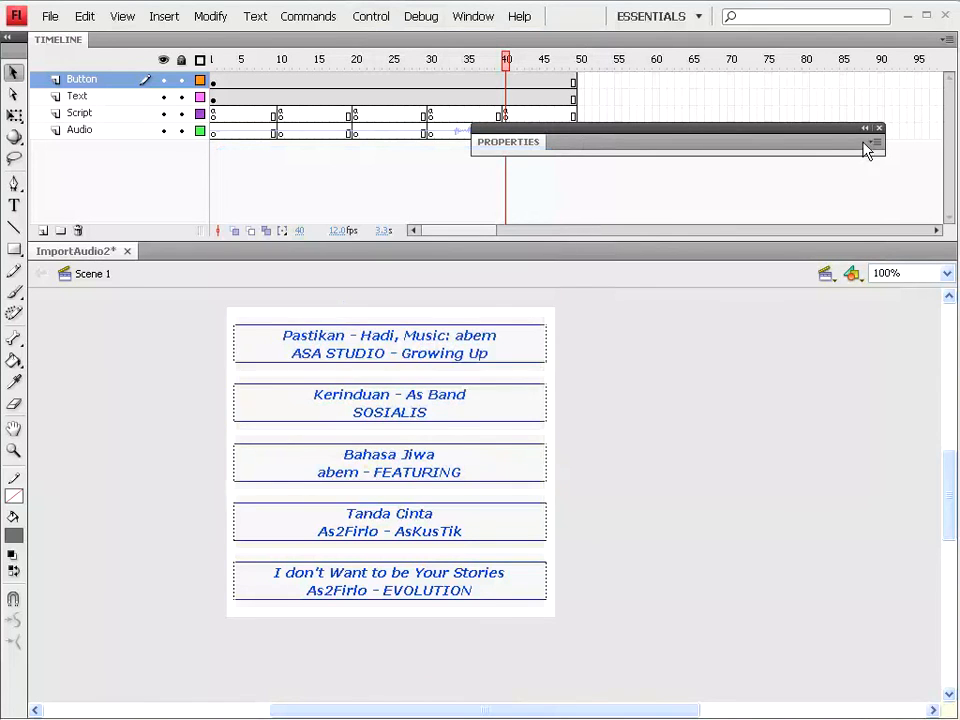
Close the Properties panel and reduce the timeline's height to give the stage more room
left_click(879, 128)
left_click_drag(587, 238, 587, 179)
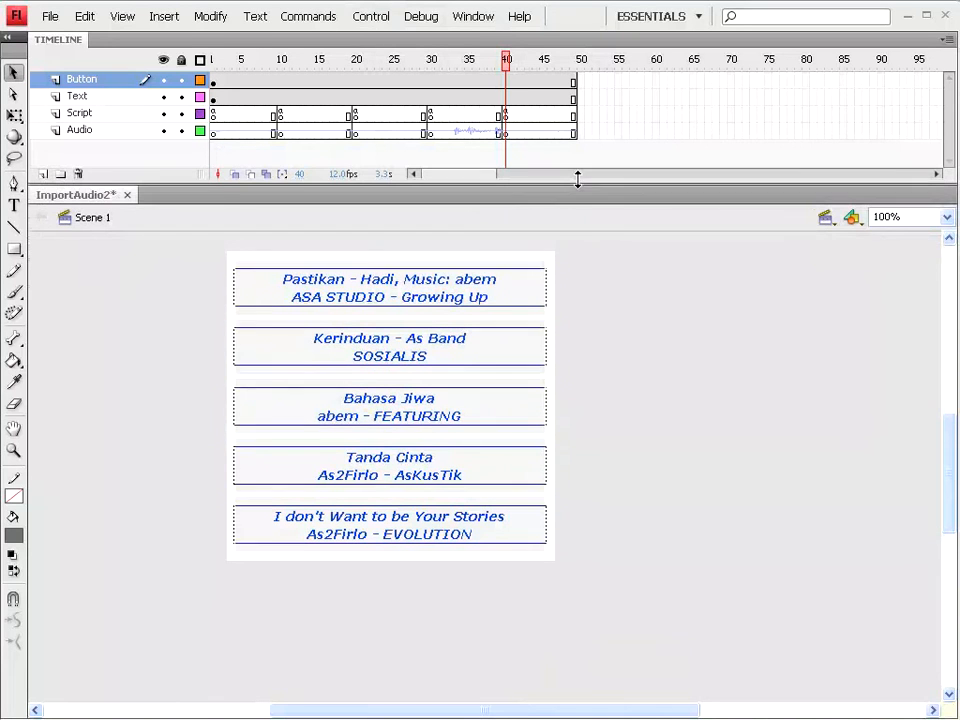
Save the document as ImportAudio2 in the FLASH folder, using the Flash CS4 Document format
left_click(50, 16)
left_click(64, 173)
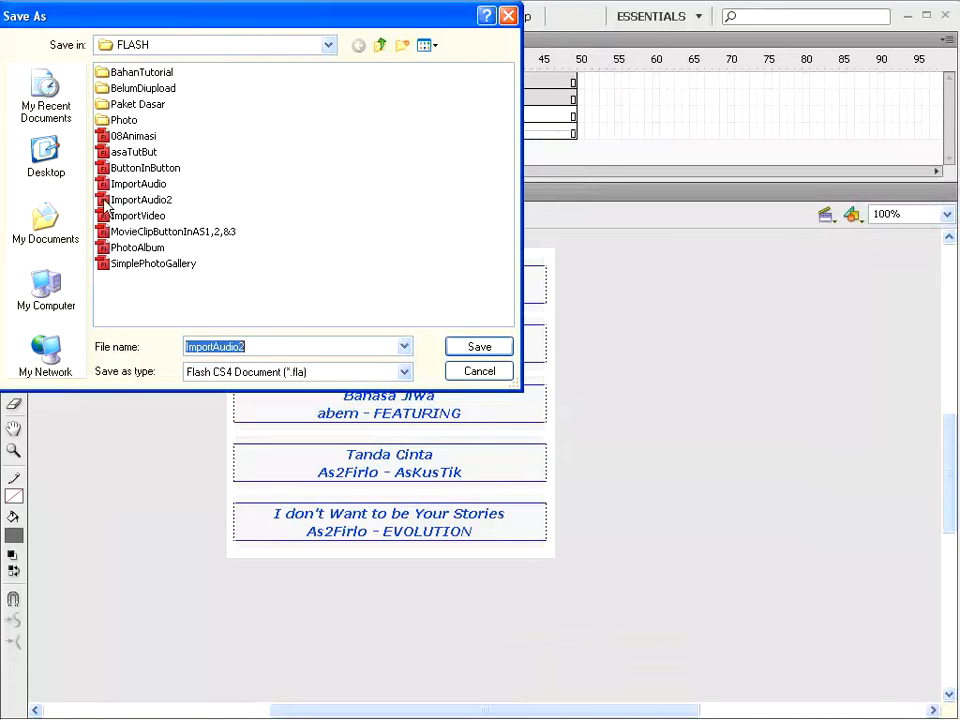
left_click(404, 374)
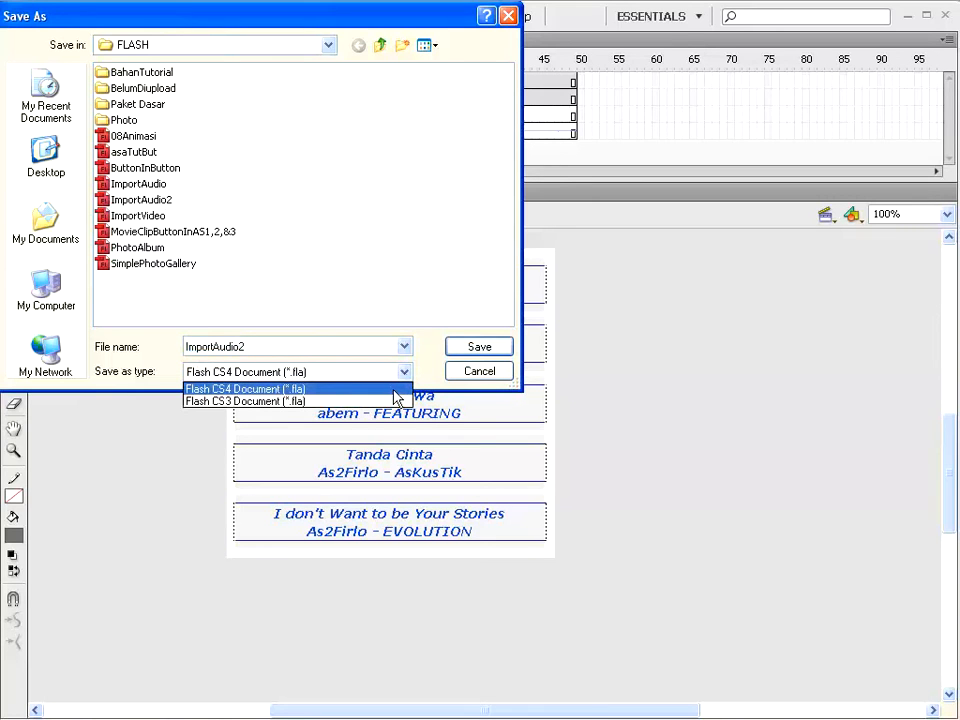
left_click(145, 28)
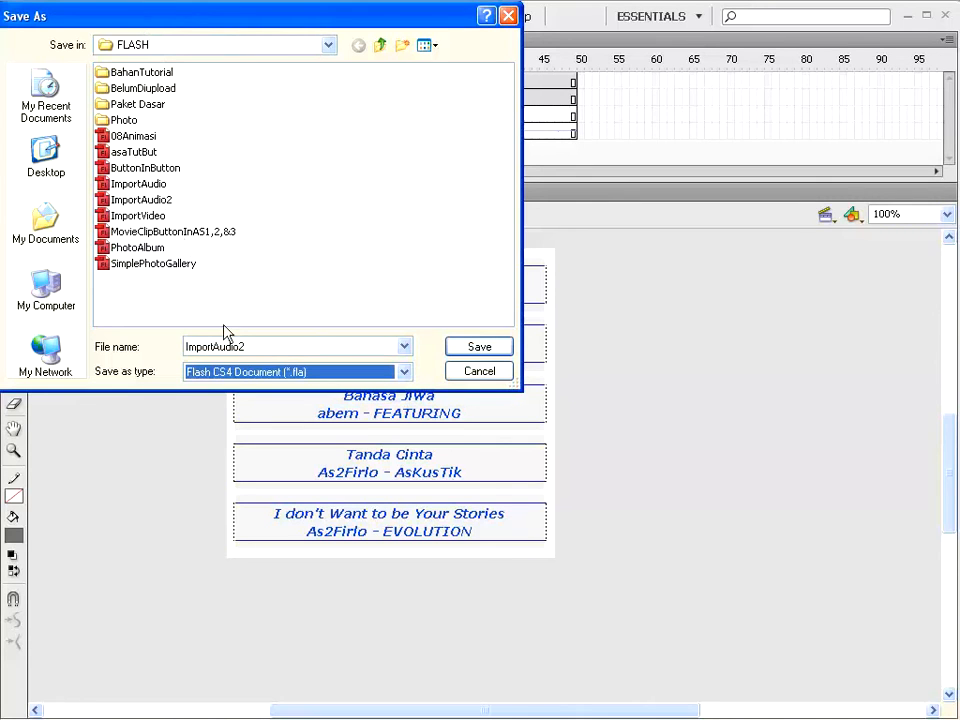
left_click(478, 348)
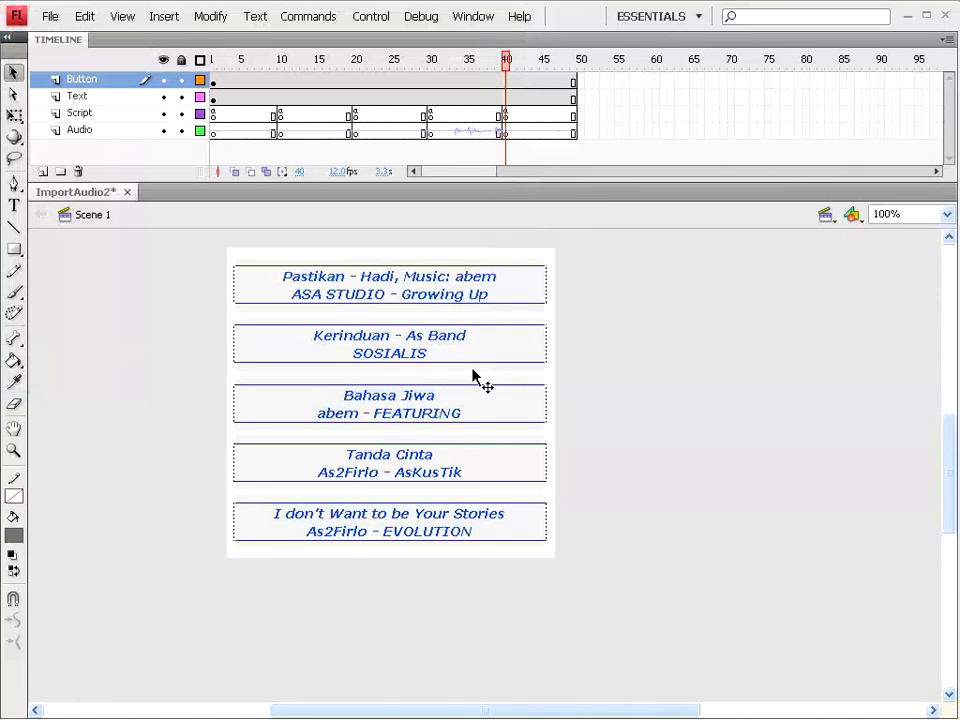
Open the publish settings and keep Flash (.swf) and HTML (.html) as the only output formats
left_click(50, 17)
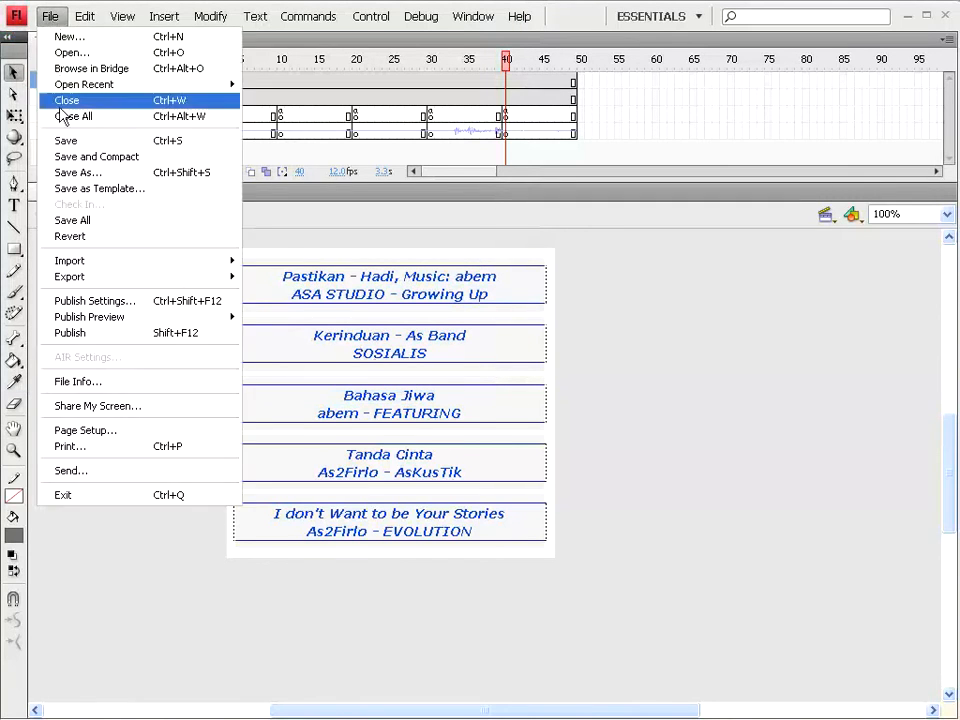
left_click(80, 302)
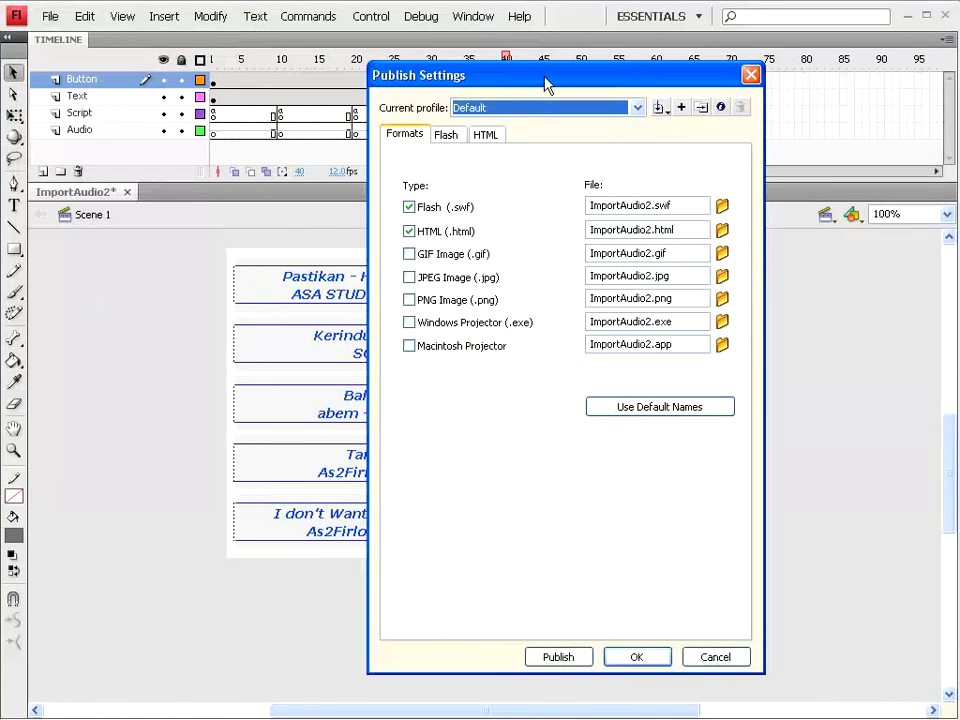
left_click_drag(546, 85, 288, 56)
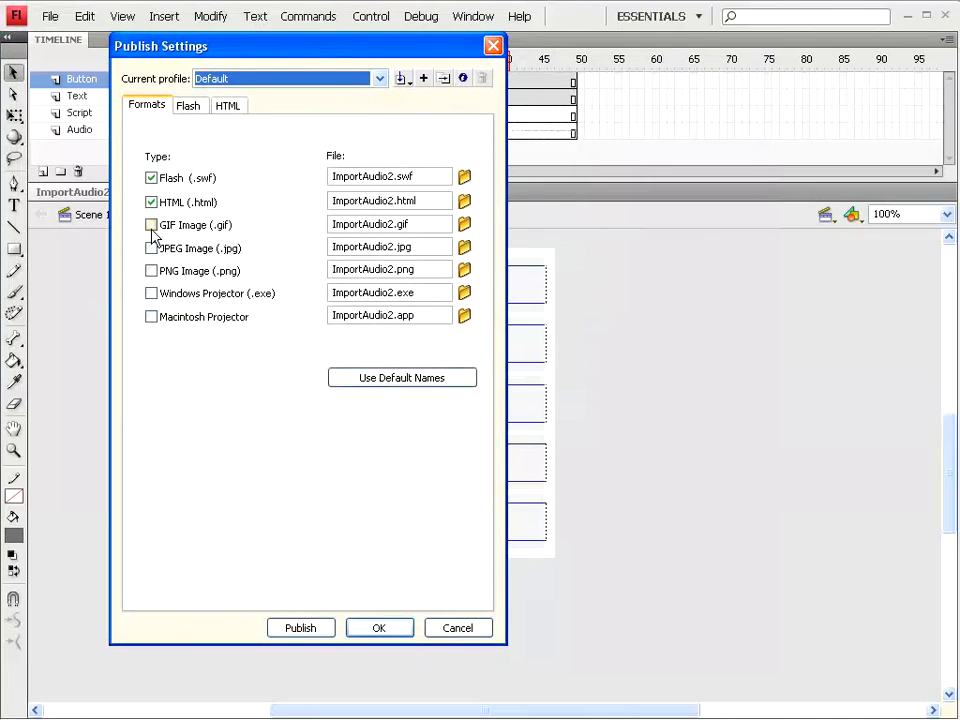
left_click(151, 178)
left_click(202, 204)
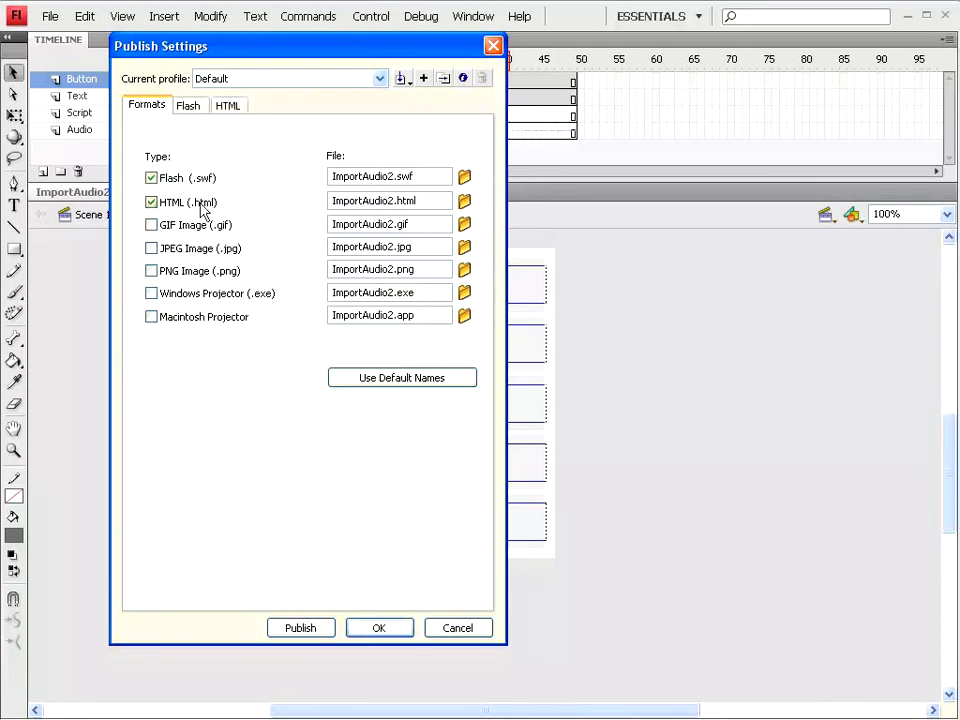
In the Flash publish settings, turn off Include hidden layers and turn on Protect from import
left_click(190, 110)
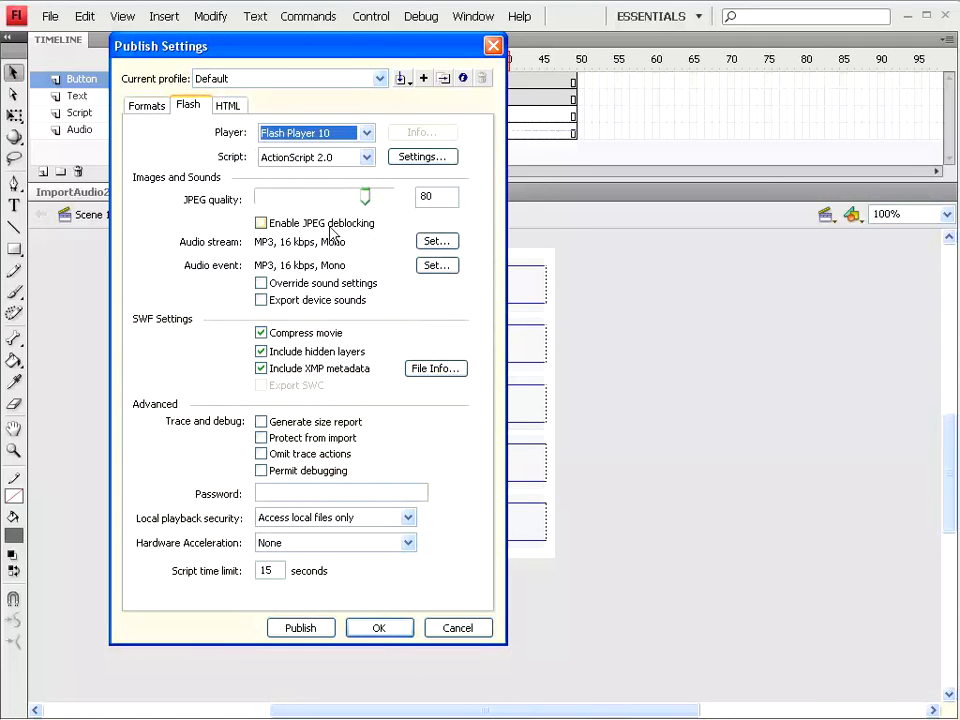
left_click(262, 354)
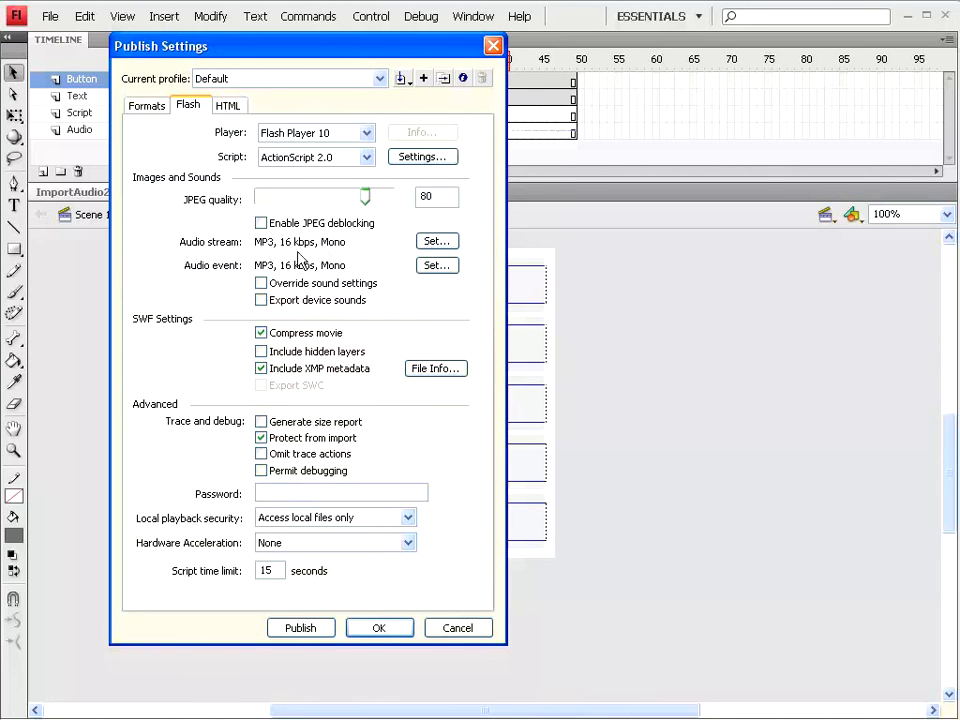
Set the bit rate of the MP3 audio stream to 48 kbps for publishing
left_click(437, 242)
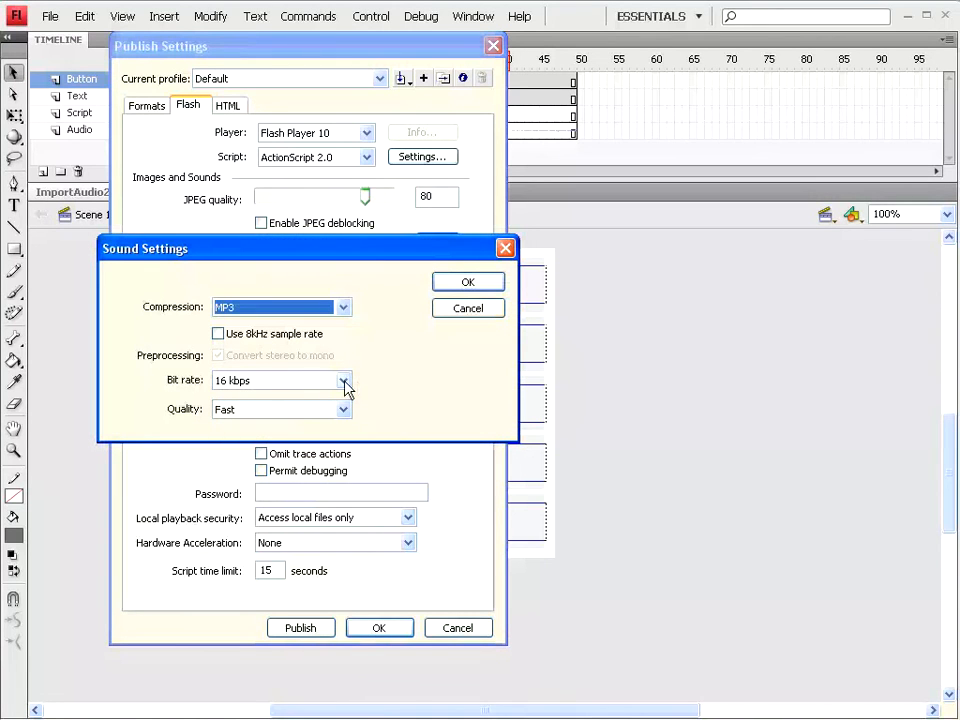
left_click_drag(321, 246, 317, 221)
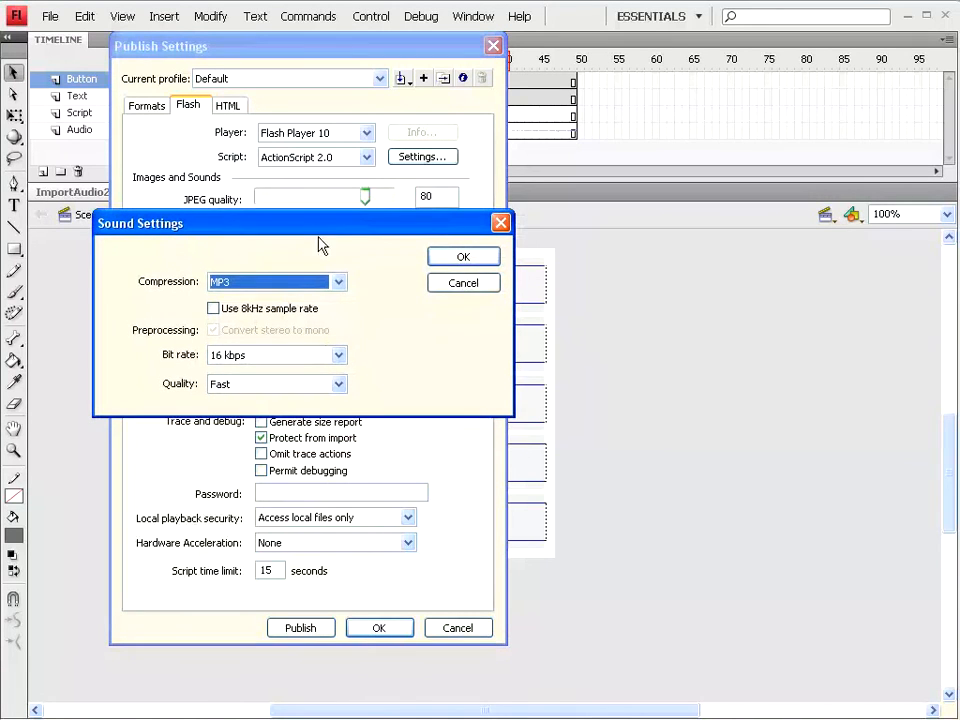
left_click(339, 354)
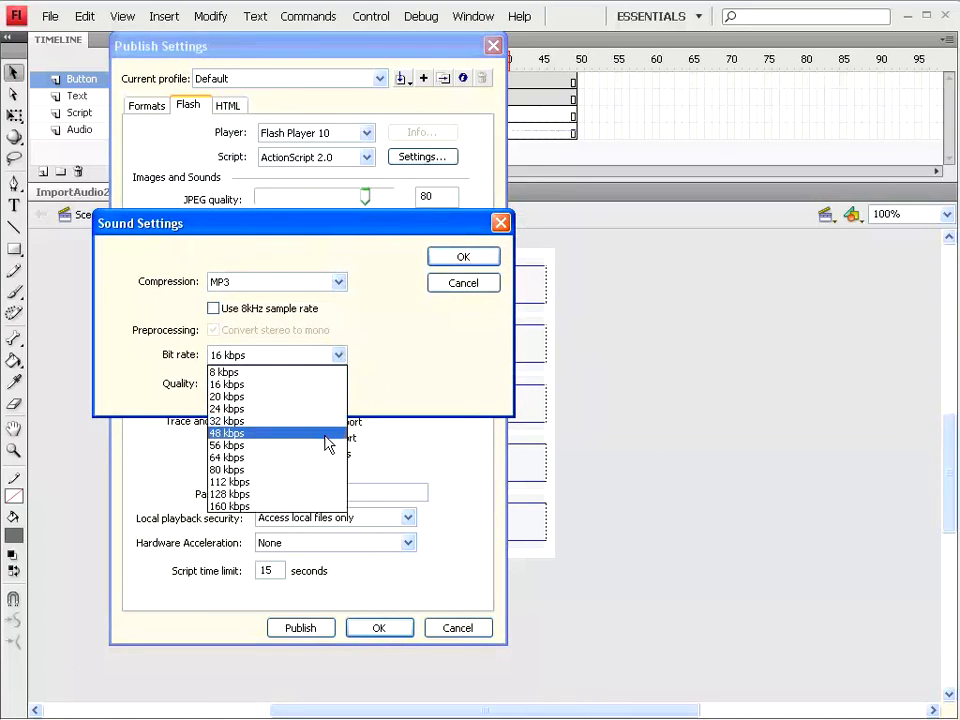
left_click(326, 433)
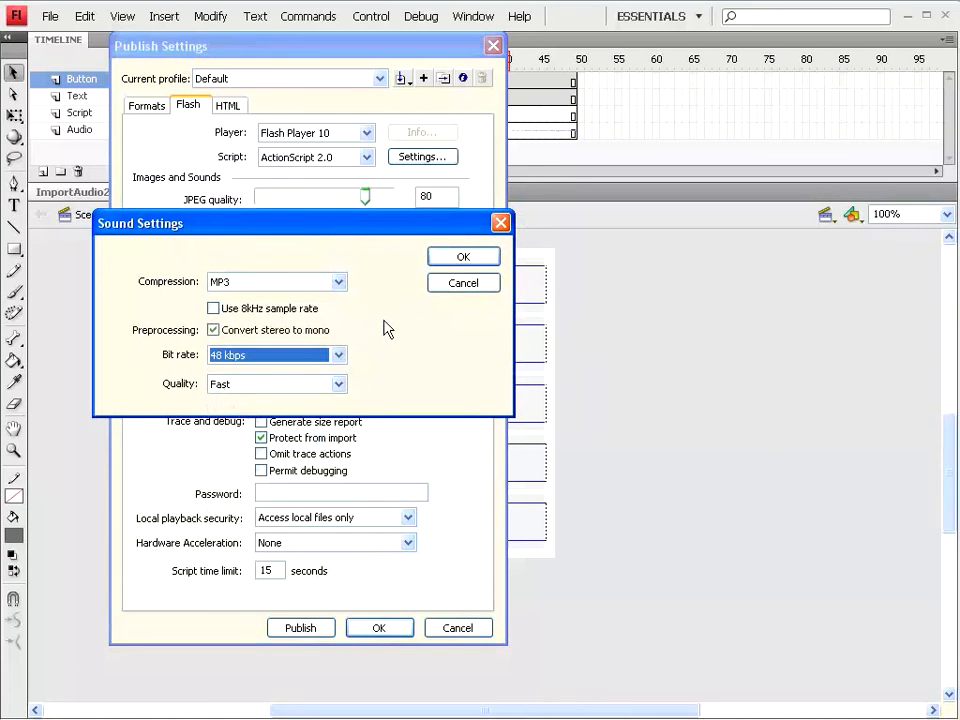
left_click(447, 260)
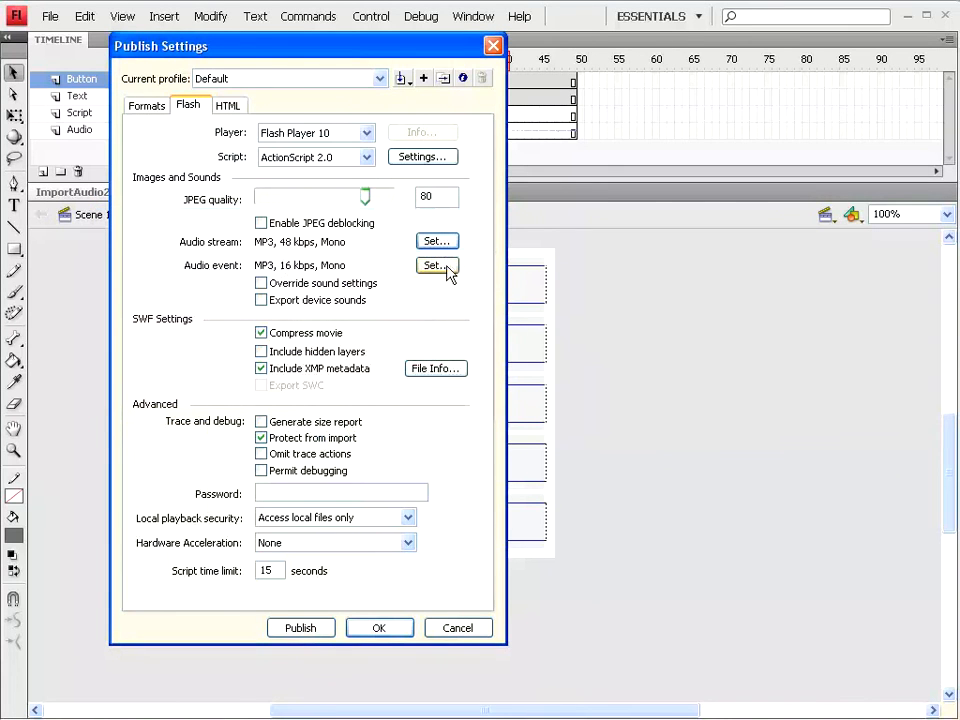
Set the MP3 audio event bit rate to 48 kbps as well
left_click(440, 266)
left_click(344, 381)
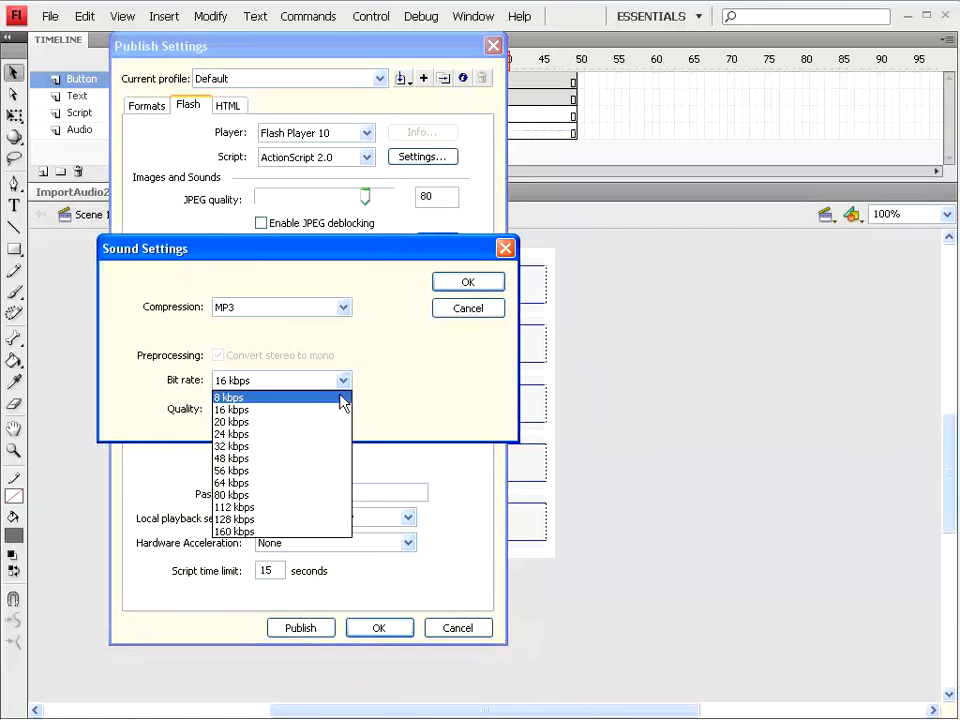
left_click(326, 461)
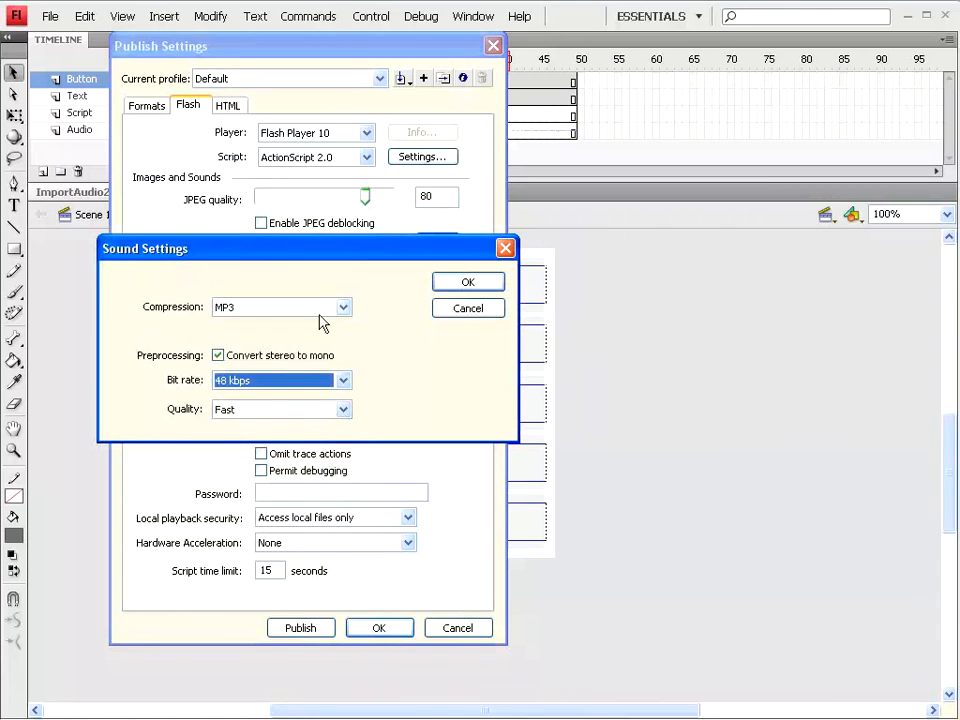
left_click(458, 285)
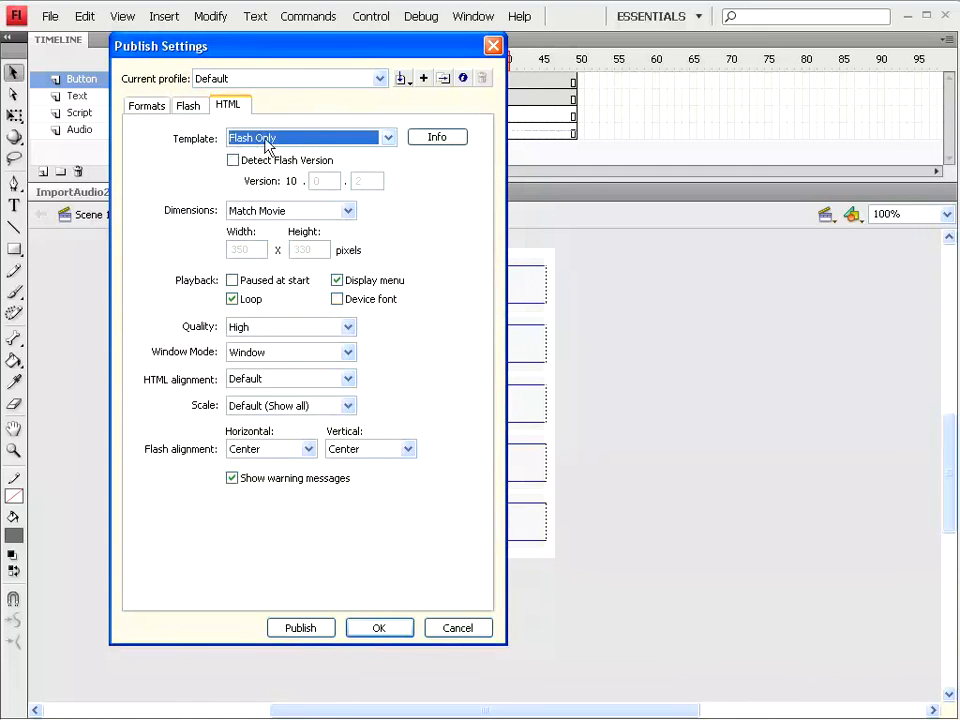
In the HTML publish settings, keep the Flash Only template and set the dimensions to Percent
left_click(387, 142)
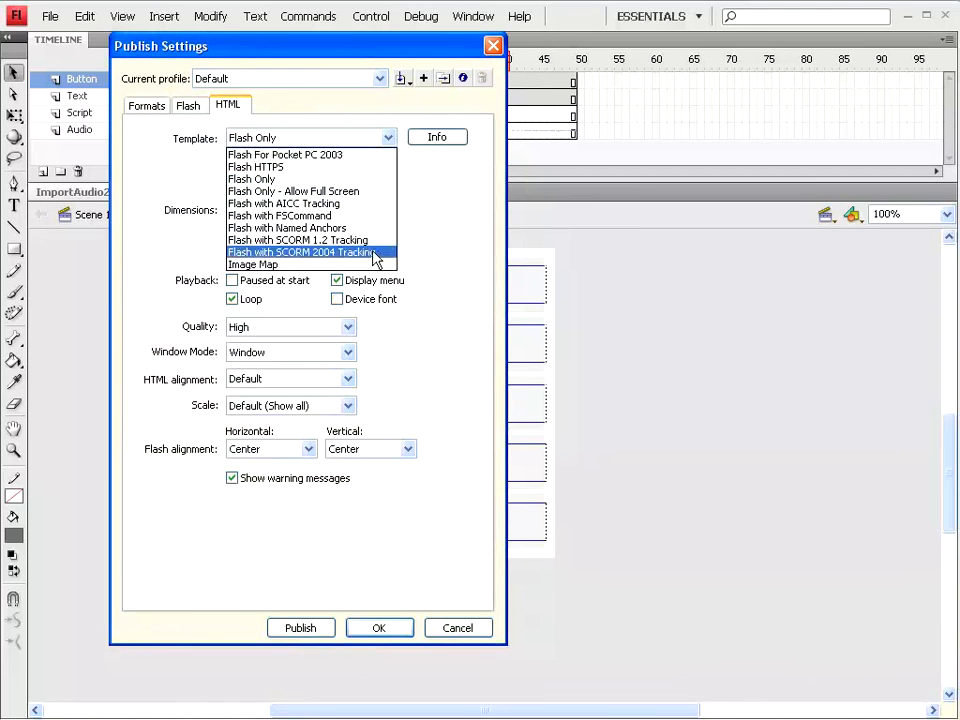
left_click(371, 180)
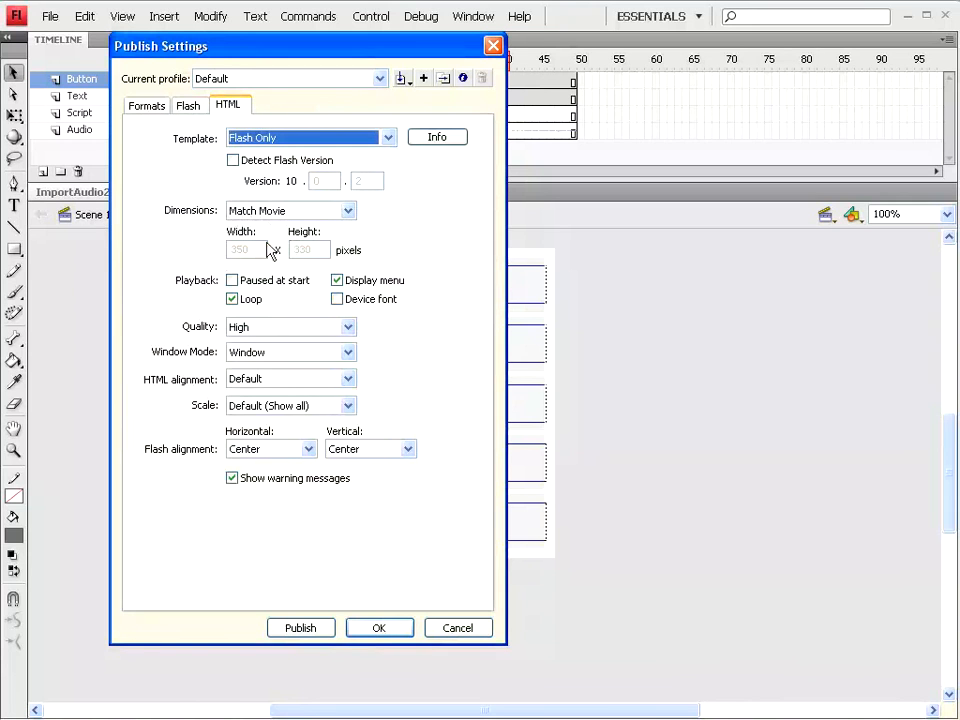
left_click(348, 211)
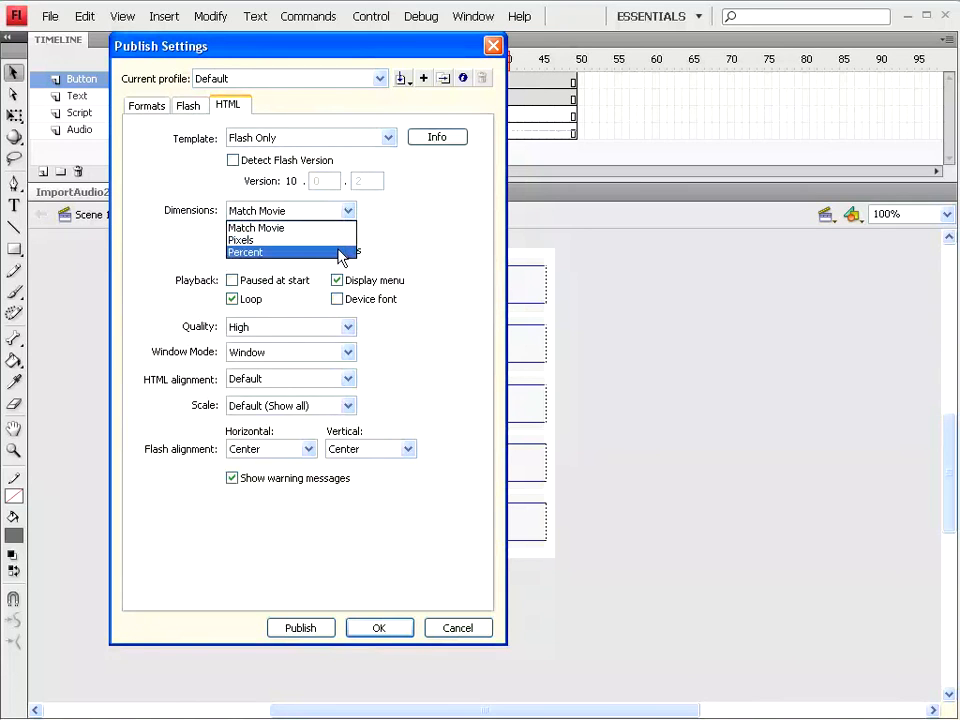
left_click(340, 252)
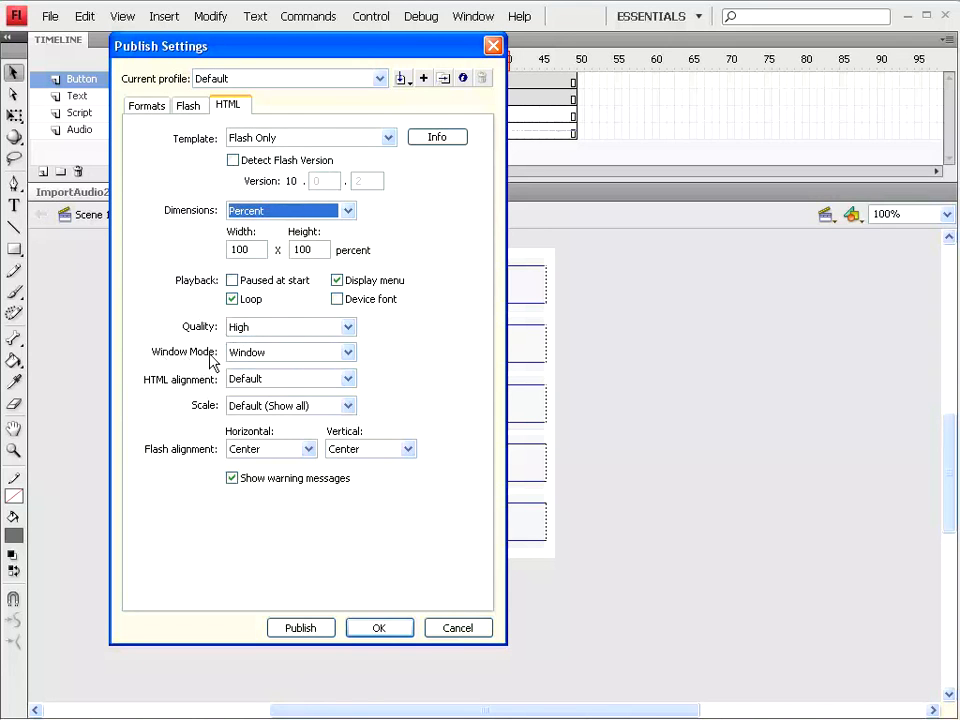
Set the HTML window mode to Transparent Windowless and the scale to No border, keeping the Default HTML alignment
left_click(349, 354)
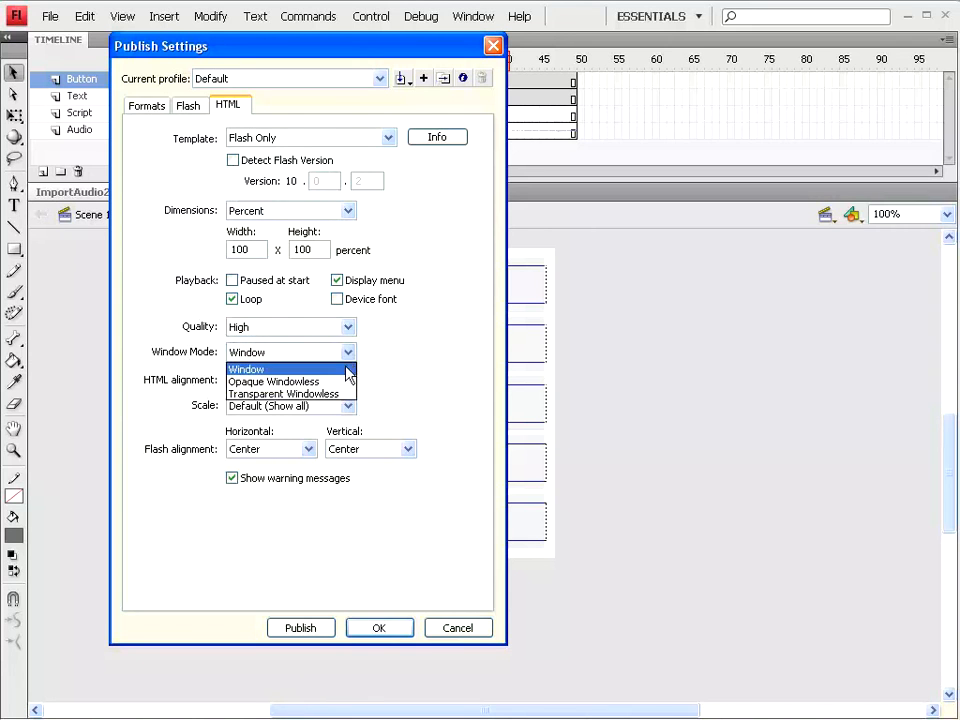
left_click(343, 396)
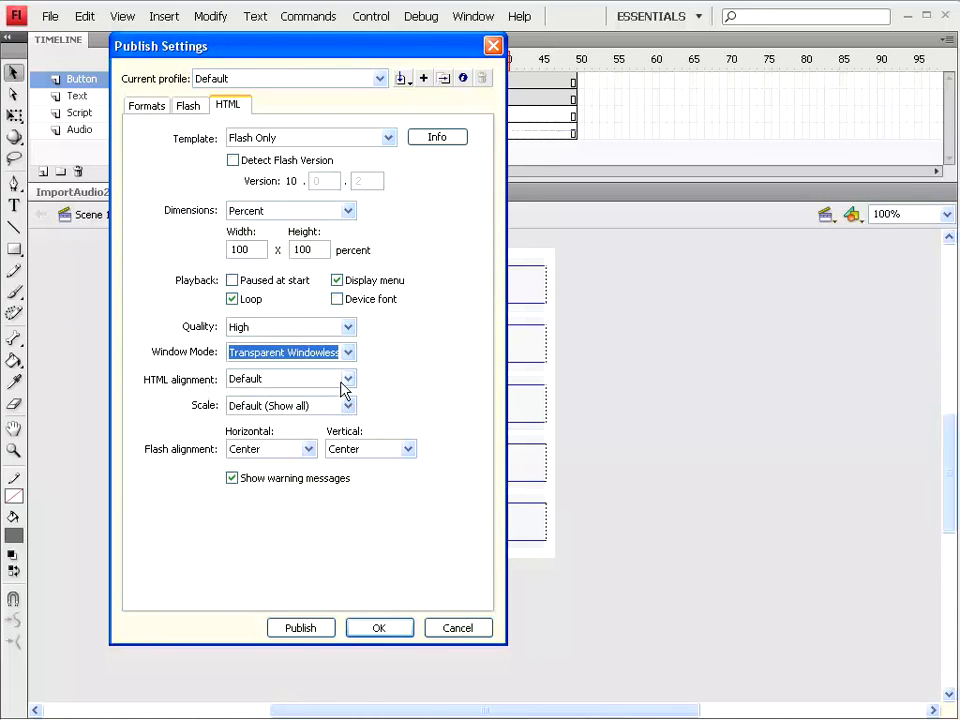
left_click(349, 379)
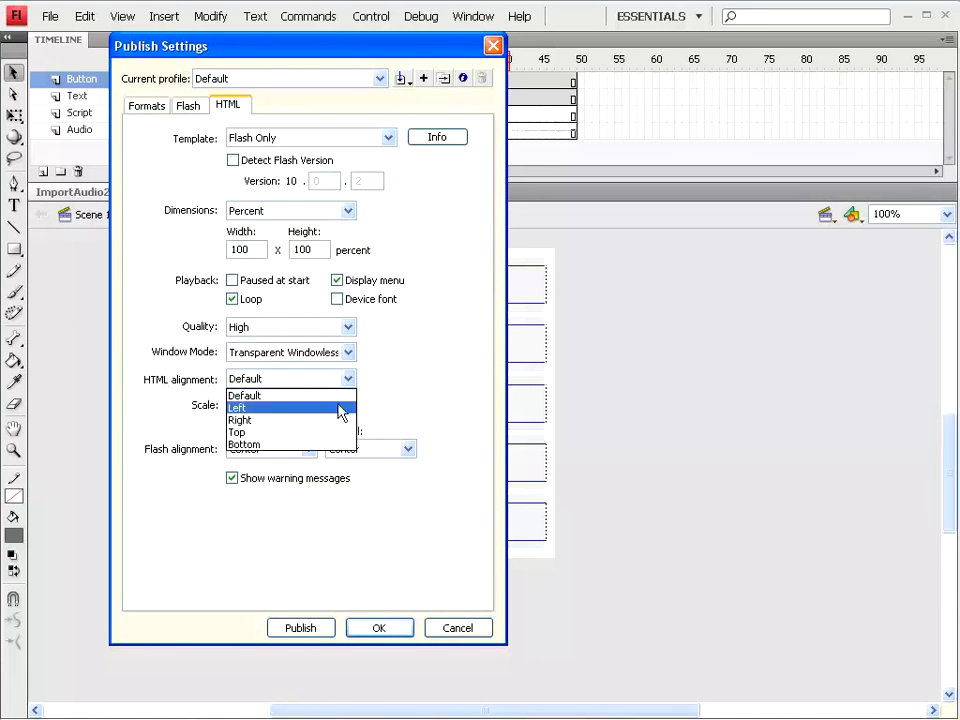
left_click(336, 396)
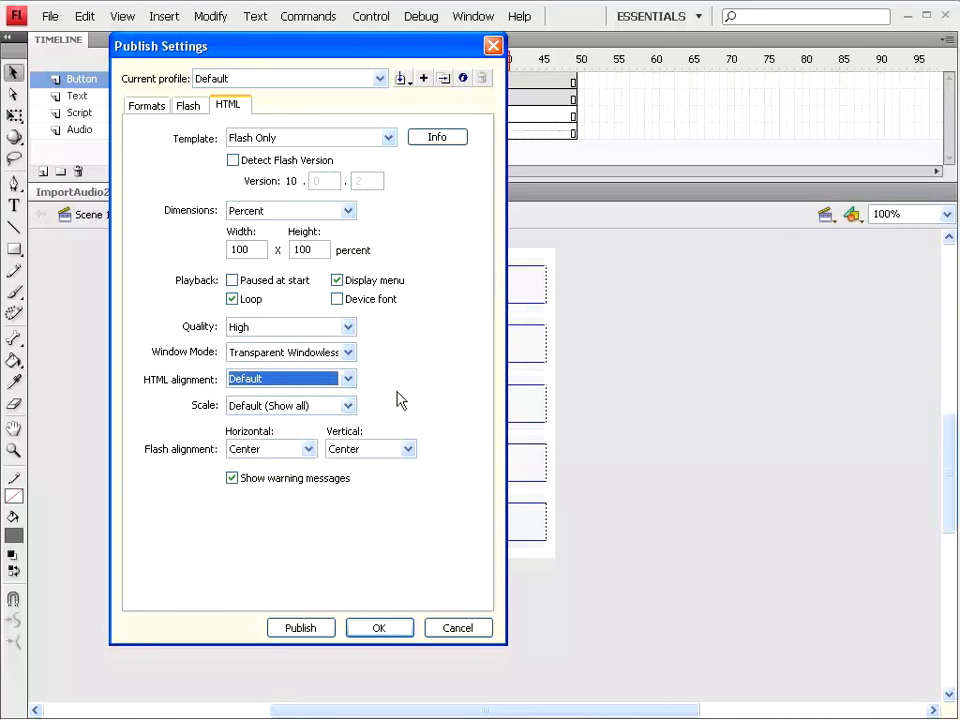
left_click(348, 408)
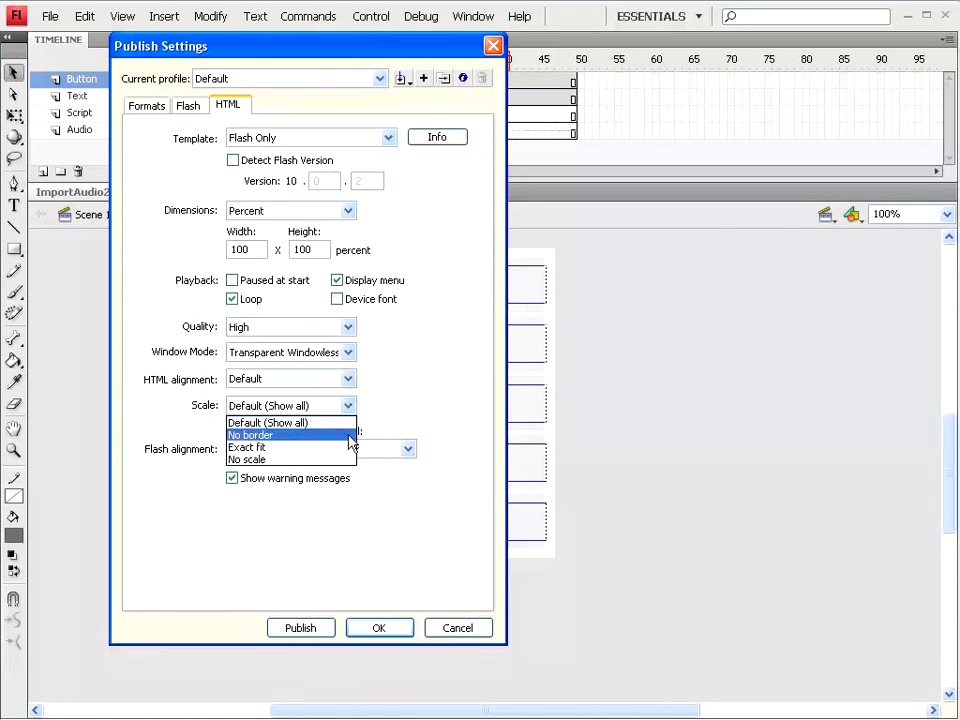
left_click(330, 437)
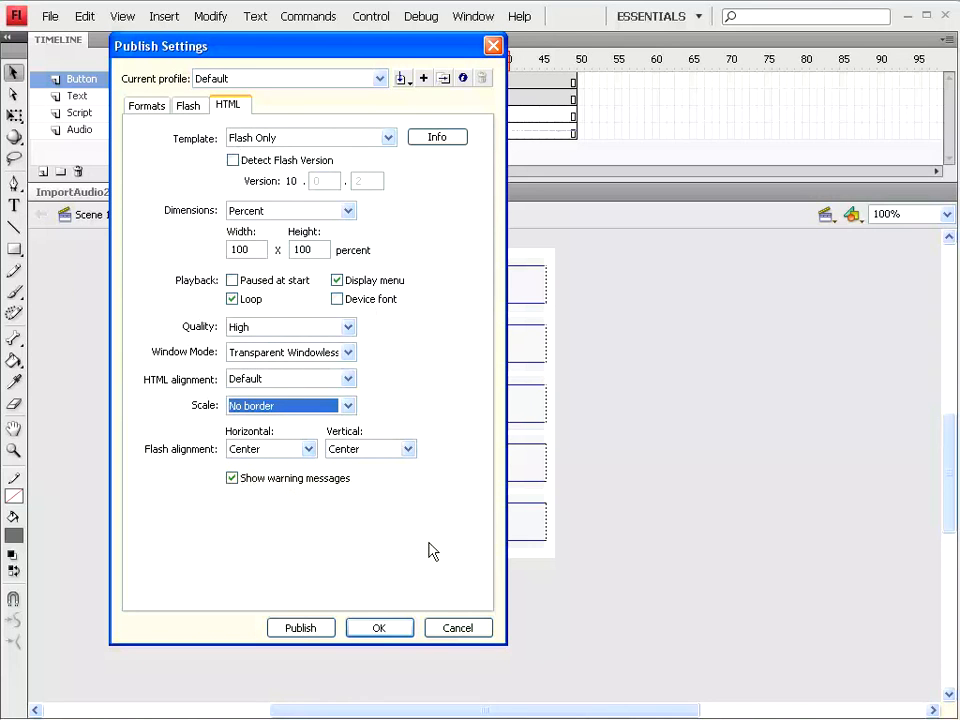
Publish the ImportAudio2 movie with the configured Flash and HTML settings
left_click(301, 630)
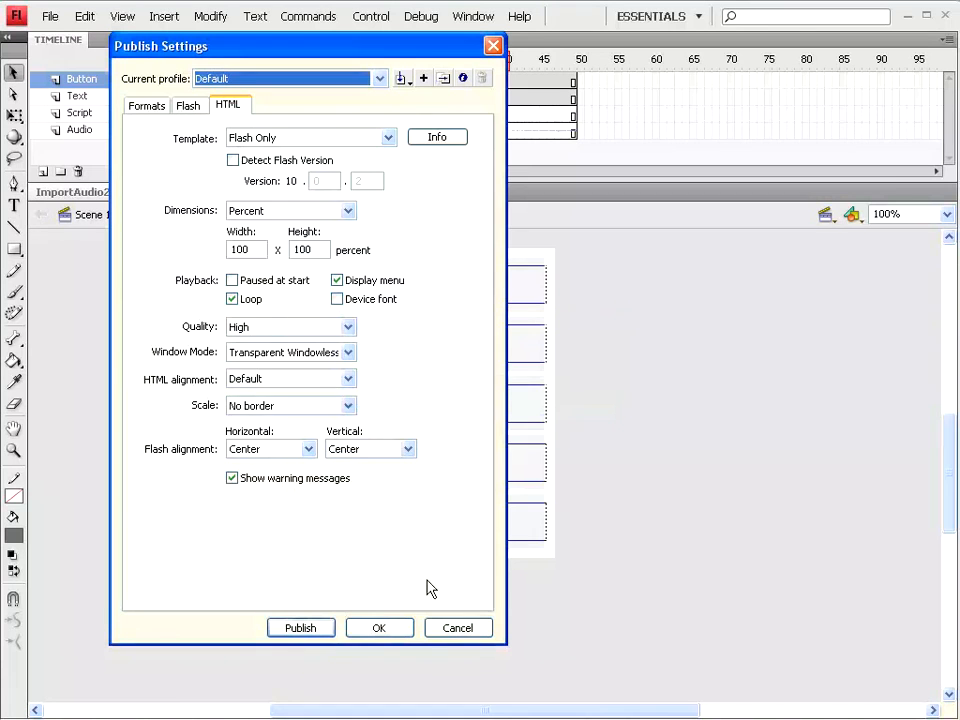
left_click(190, 107)
left_click(229, 108)
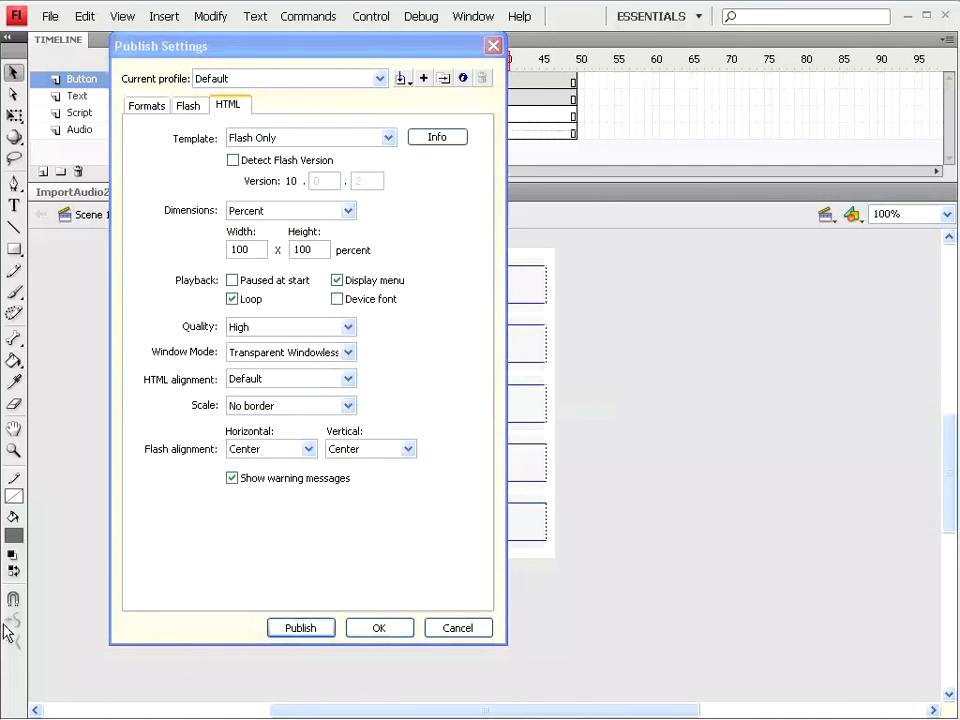
Switch to Windows Explorer and open the FLASH folder inside MATERI KURSUS on drive E
left_click(30, 540)
left_click(52, 165)
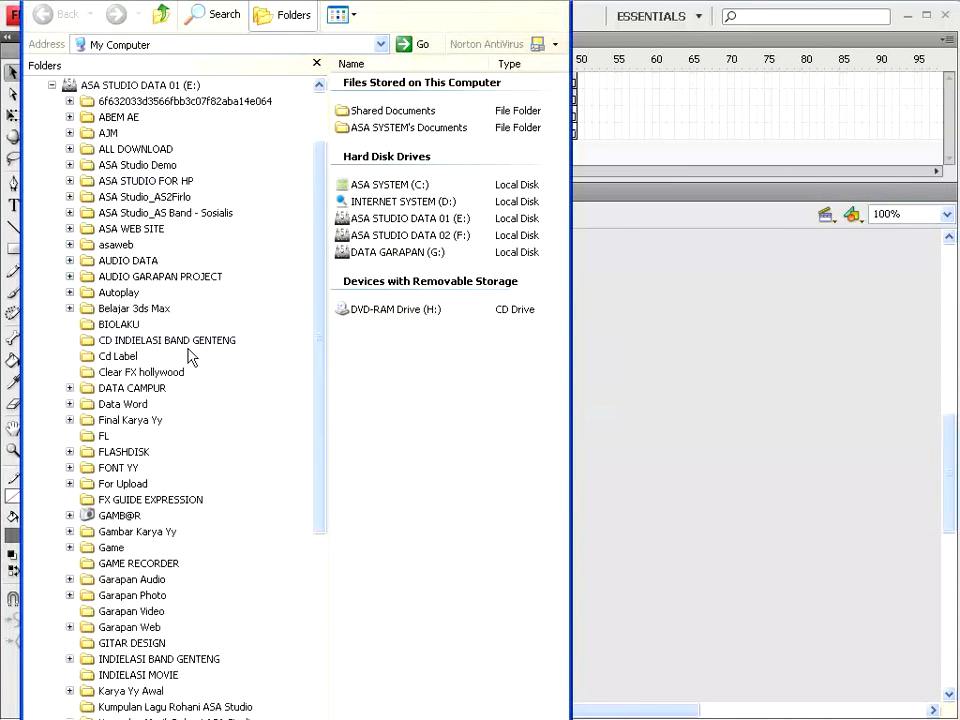
scroll(228, 347, "down", 2)
scroll(228, 347, "down", 4)
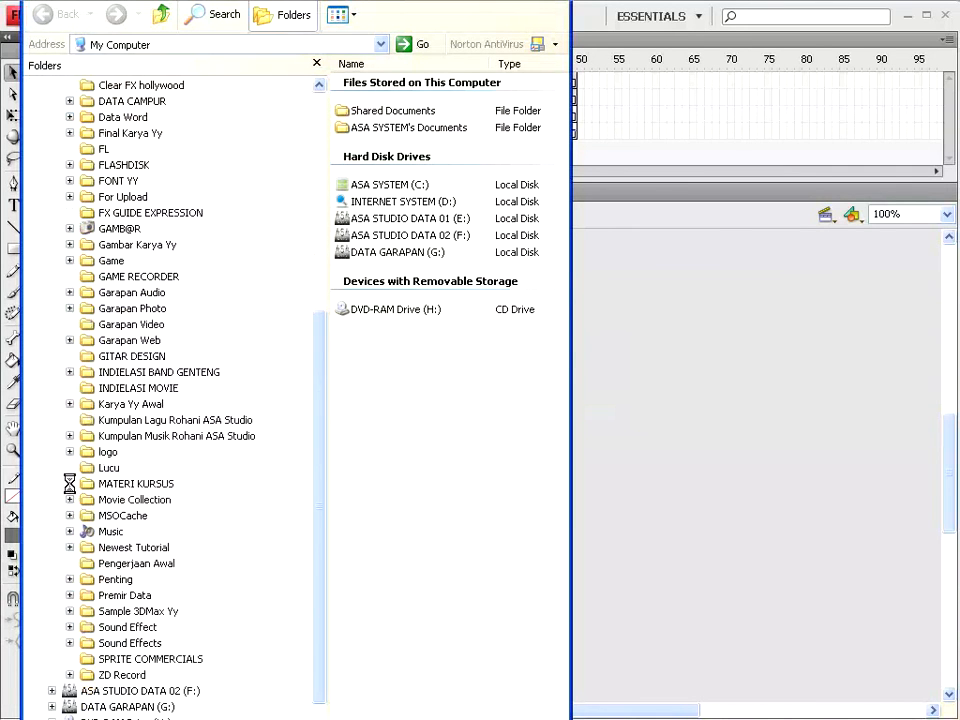
left_click(70, 483)
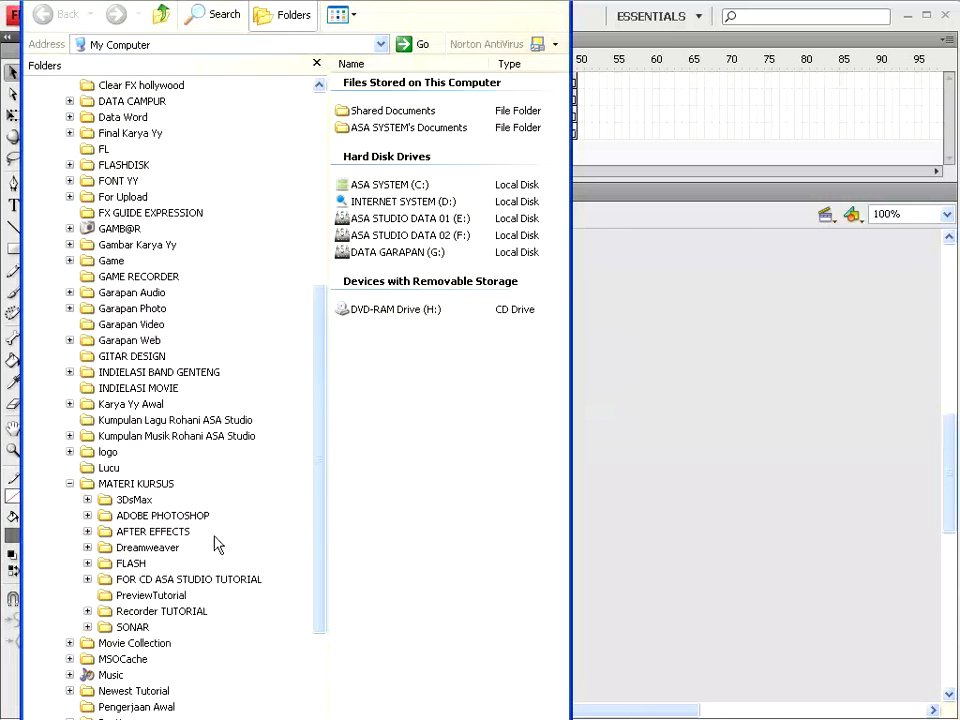
left_click(88, 564)
scroll(146, 560, "down", 2)
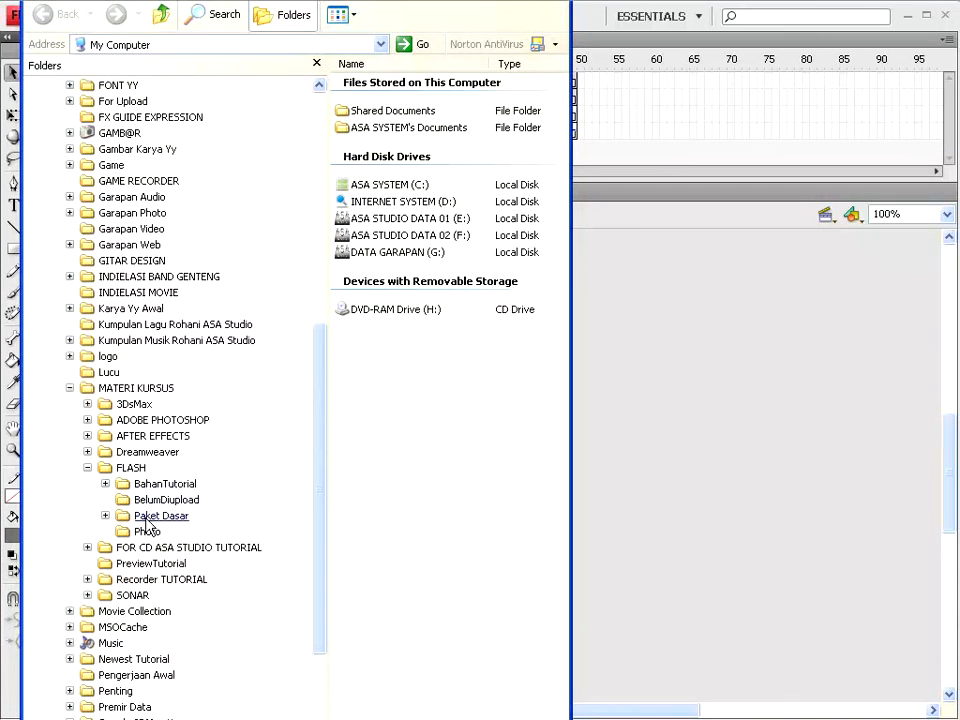
left_click(130, 467)
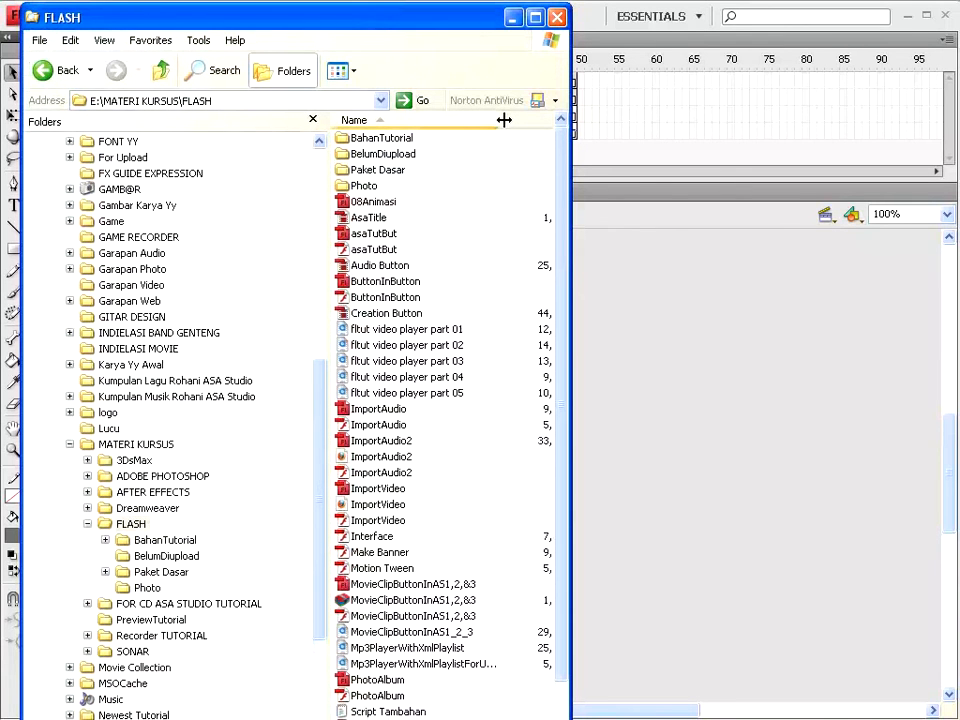
Widen the folder window to show all file details and check the published ImportAudio2 HTML and SWF files
left_click_drag(501, 120, 481, 118)
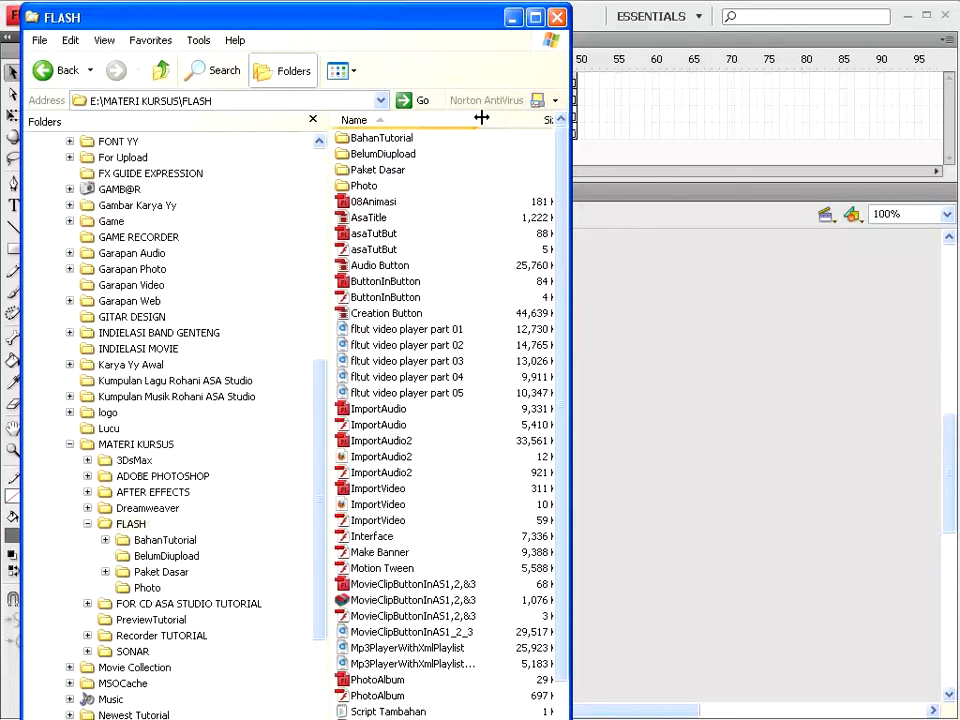
left_click_drag(570, 491, 829, 490)
left_click(367, 457)
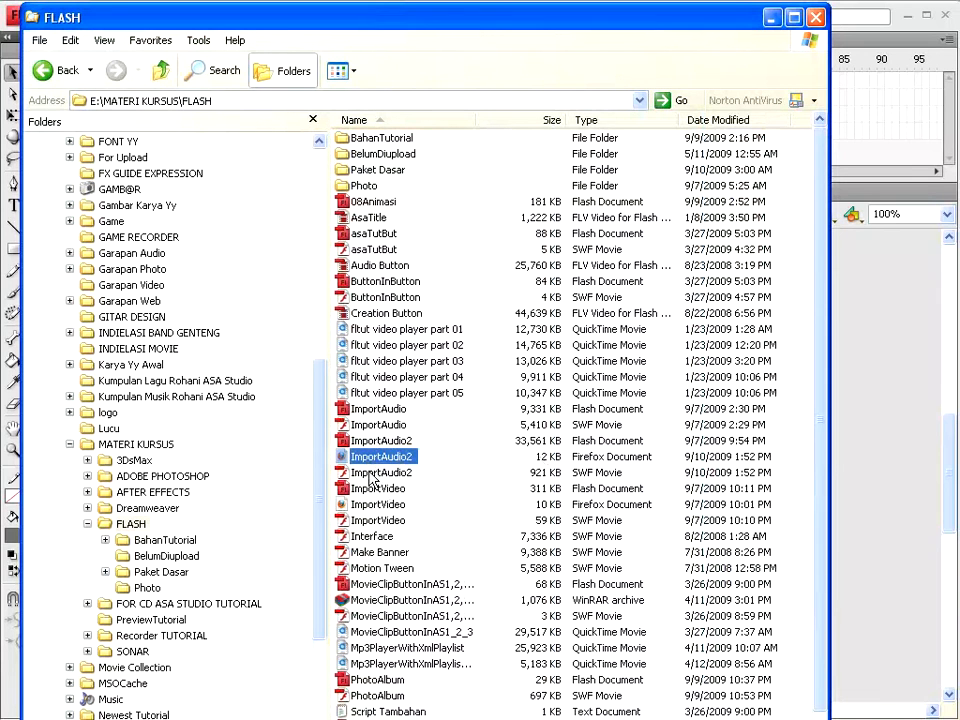
left_click(538, 472)
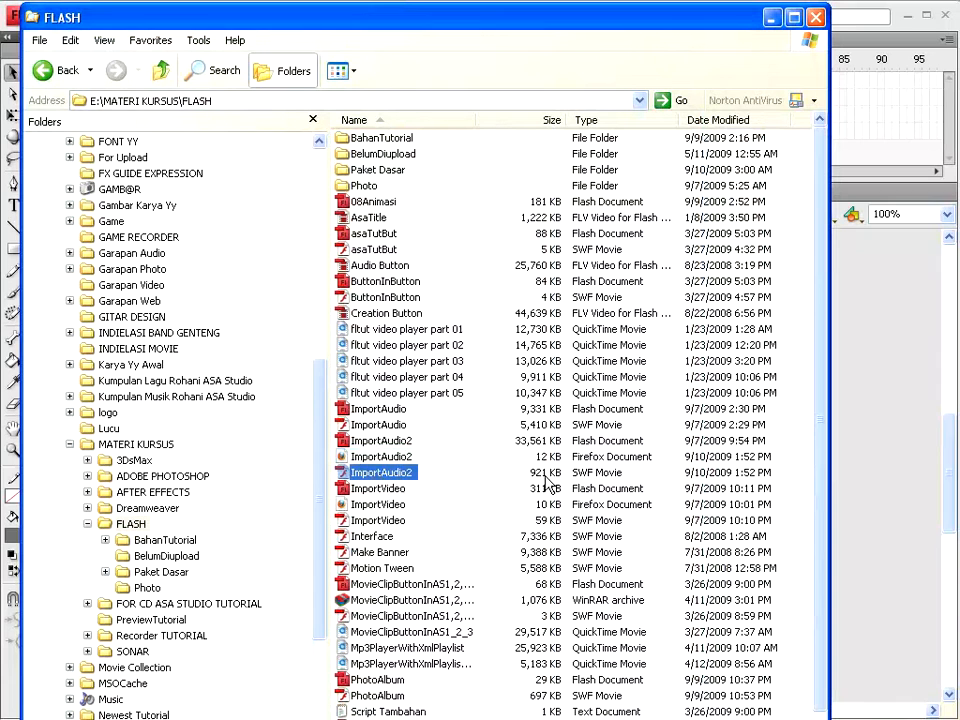
Open the published ImportAudio2 SWF in Flash Player to check its song buttons, and close the player
double_click(373, 474)
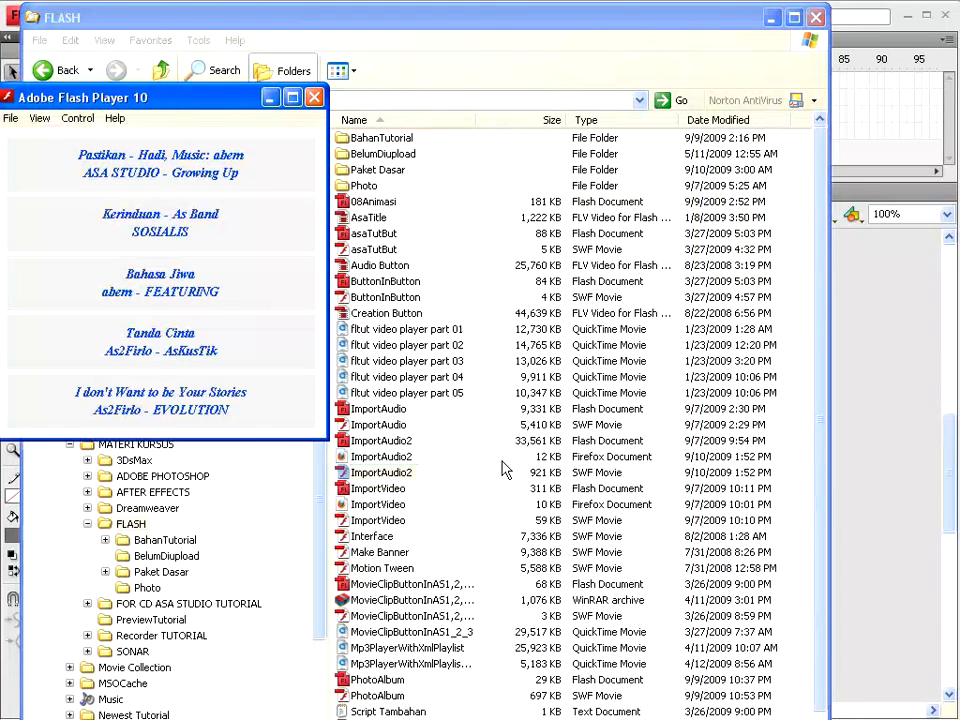
left_click_drag(104, 97, 322, 212)
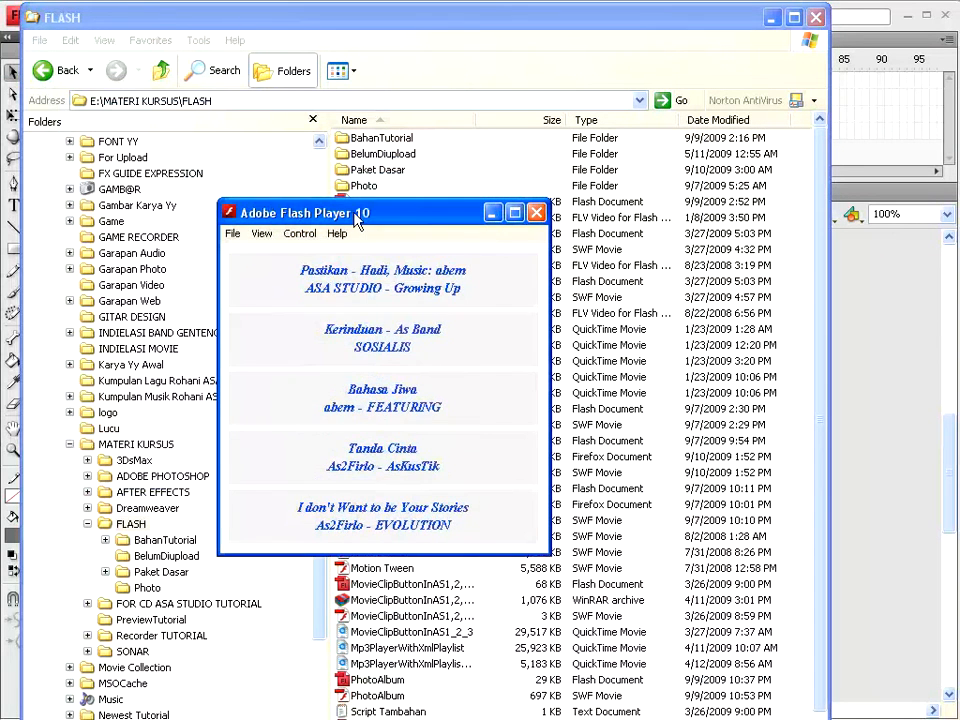
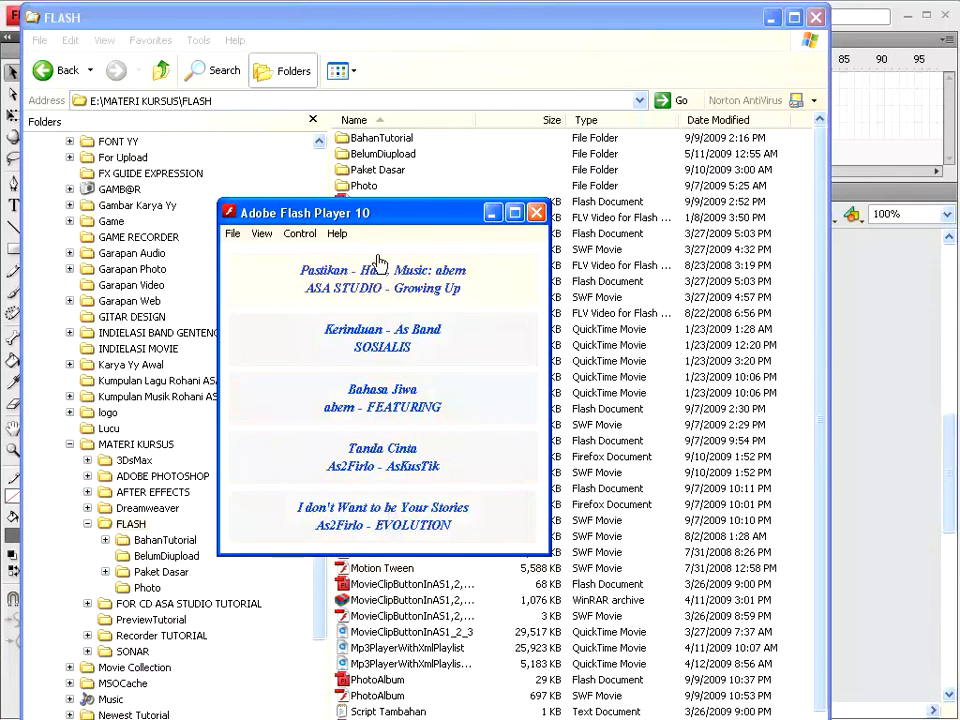
left_click_drag(398, 218, 348, 163)
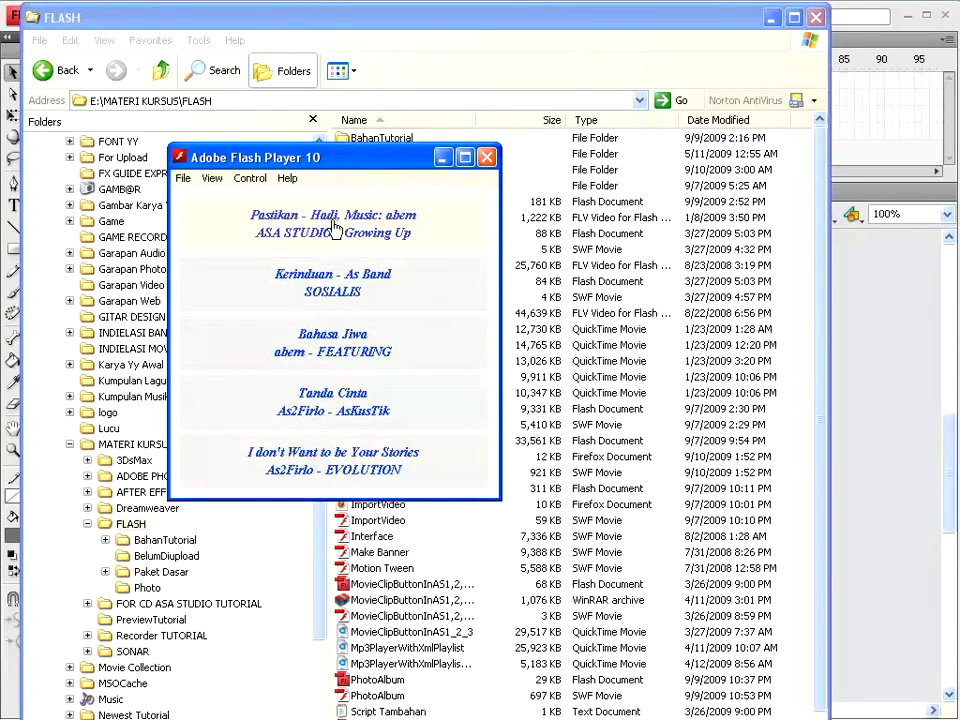
left_click(487, 157)
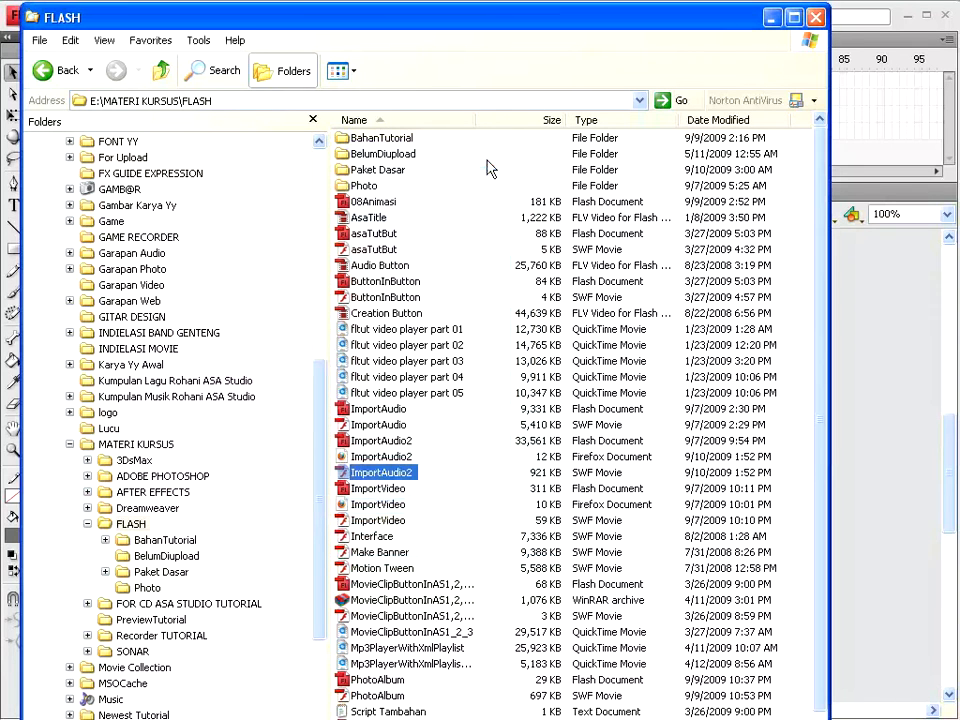
Open the published ImportAudio2 HTML file in Firefox and display its page source
double_click(364, 457)
right_click(364, 457)
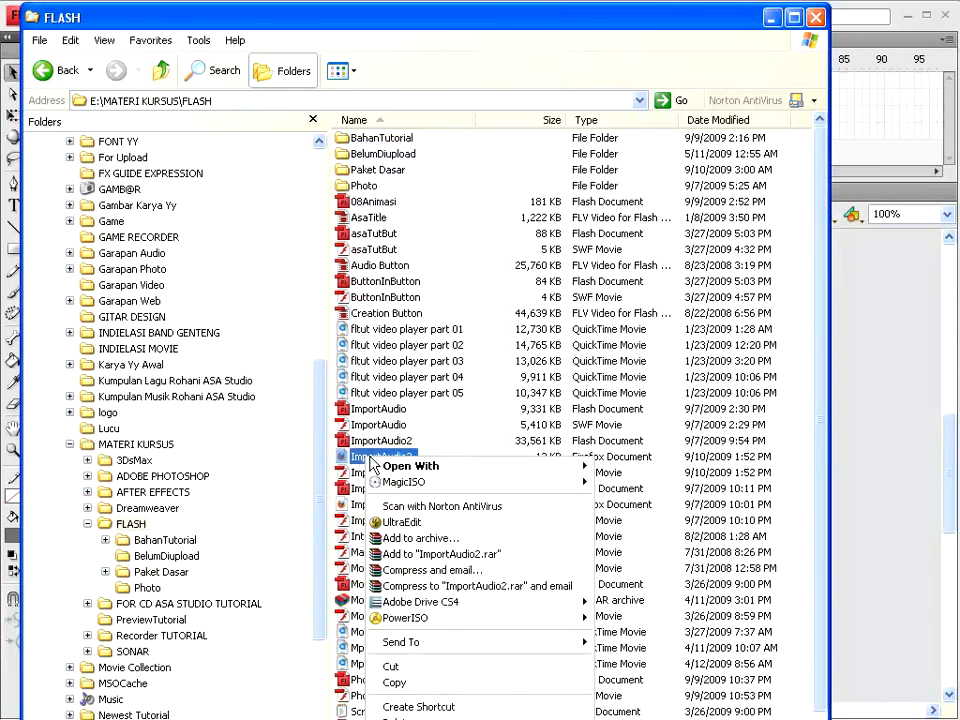
mouse_move(452, 470)
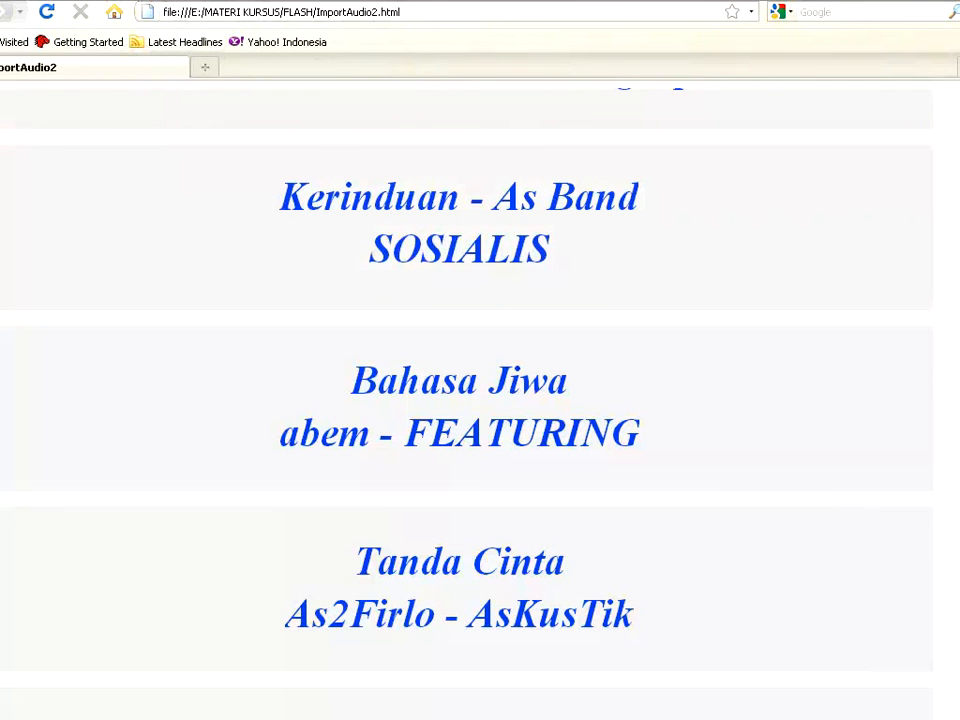
left_click(40, 0)
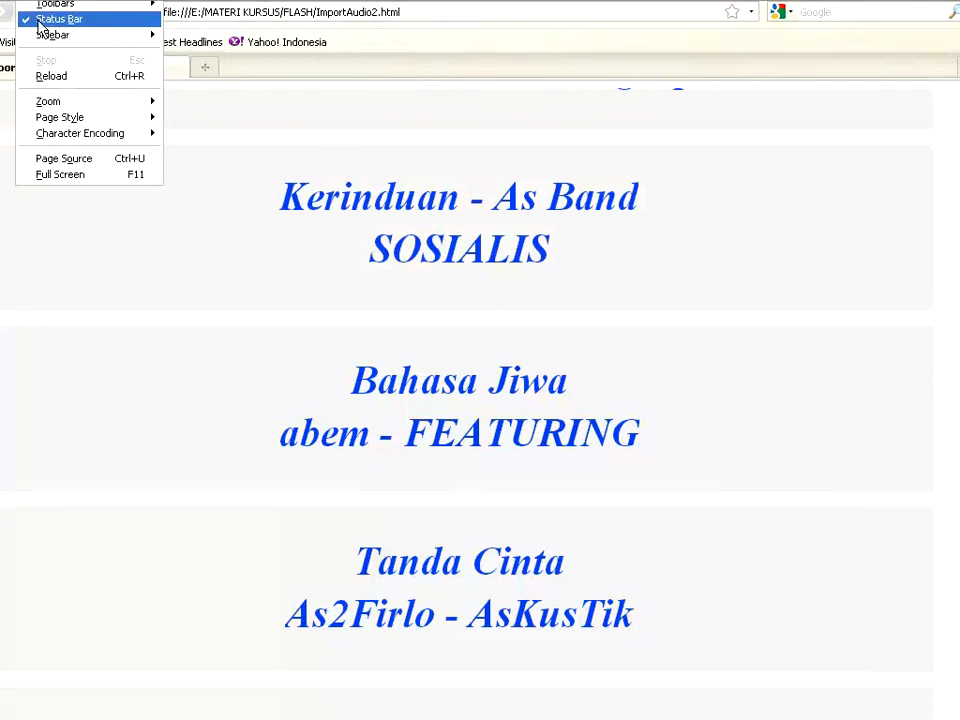
left_click(45, 163)
mouse_move(410, 17)
left_mouse_down()
mouse_move(398, 37)
mouse_move(398, 28)
left_mouse_up()
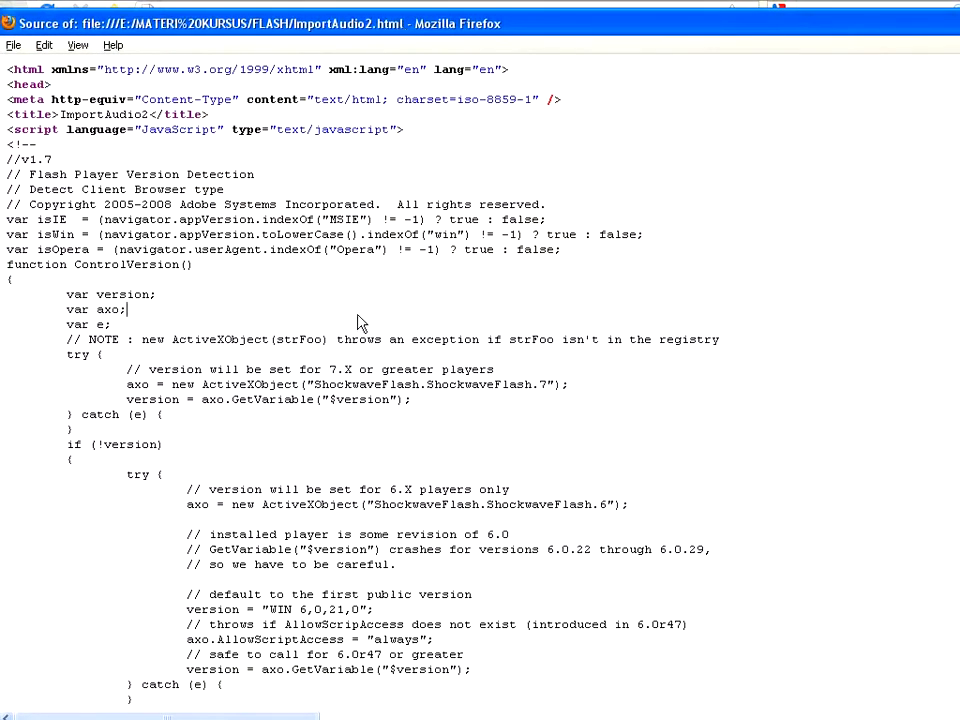
Read through the page source from the version detection scripts to the AC_FL_RunContent block in the body
scroll(360, 322, "down", 7)
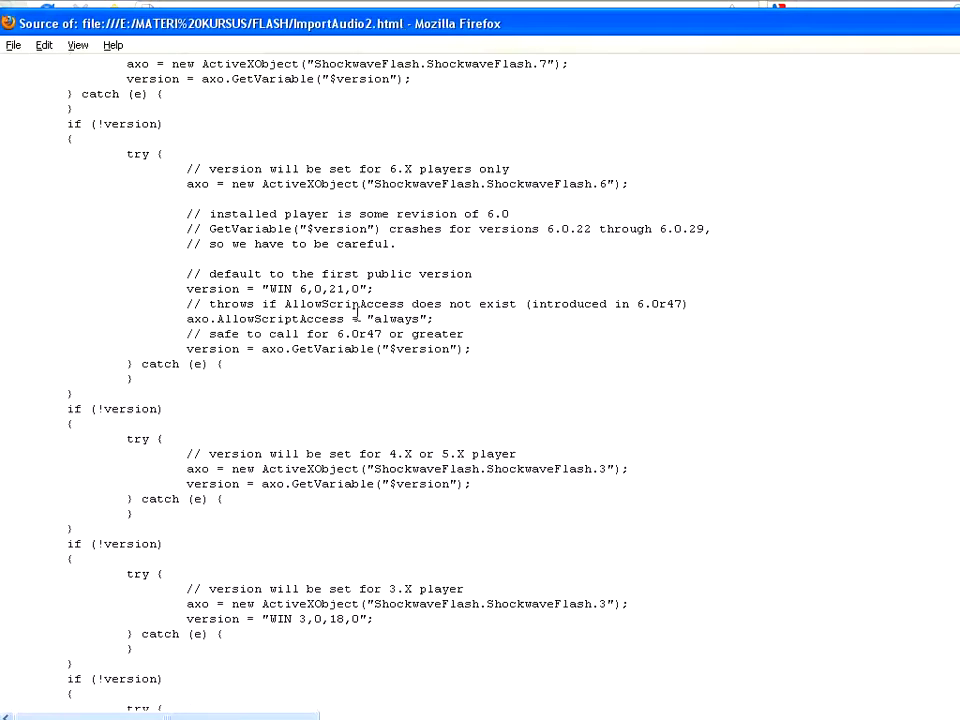
scroll(358, 318, "up", 4)
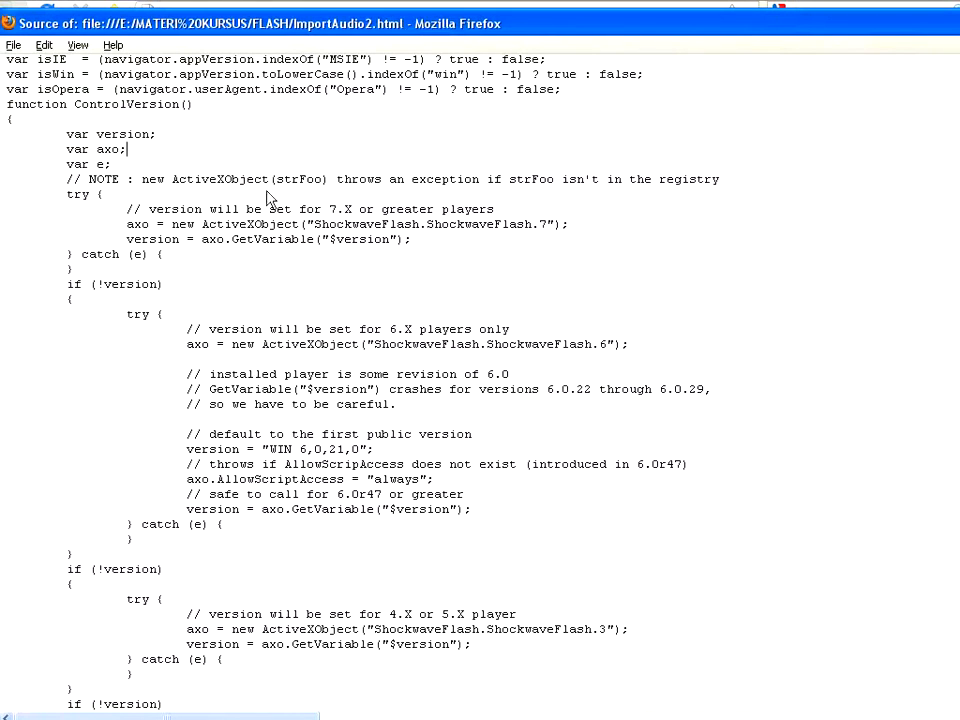
scroll(268, 203, "up", 4)
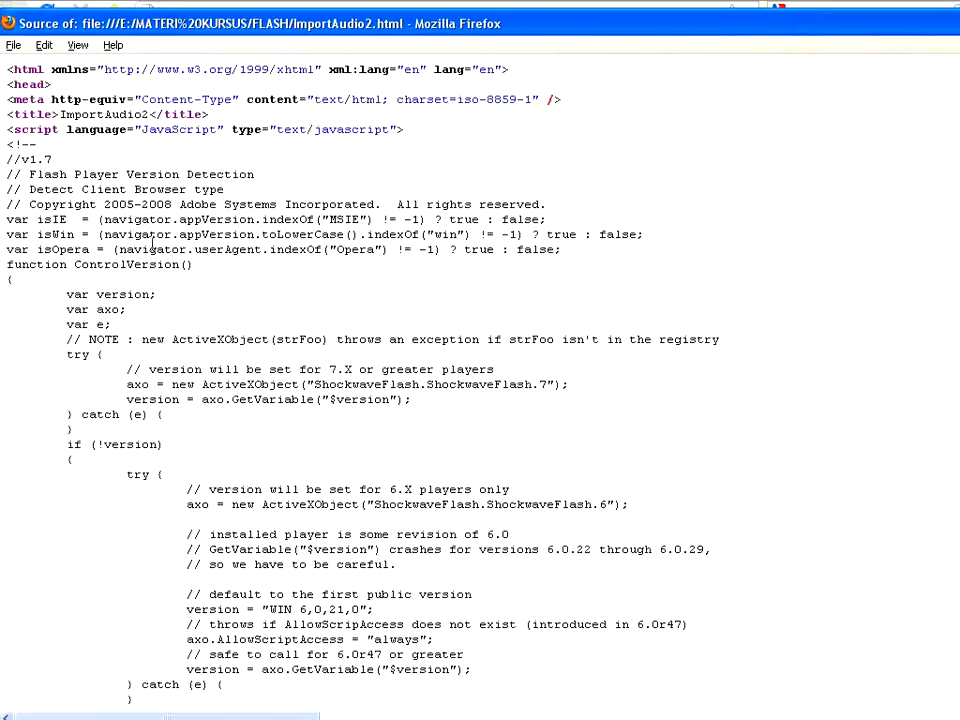
scroll(250, 314, "down", 4)
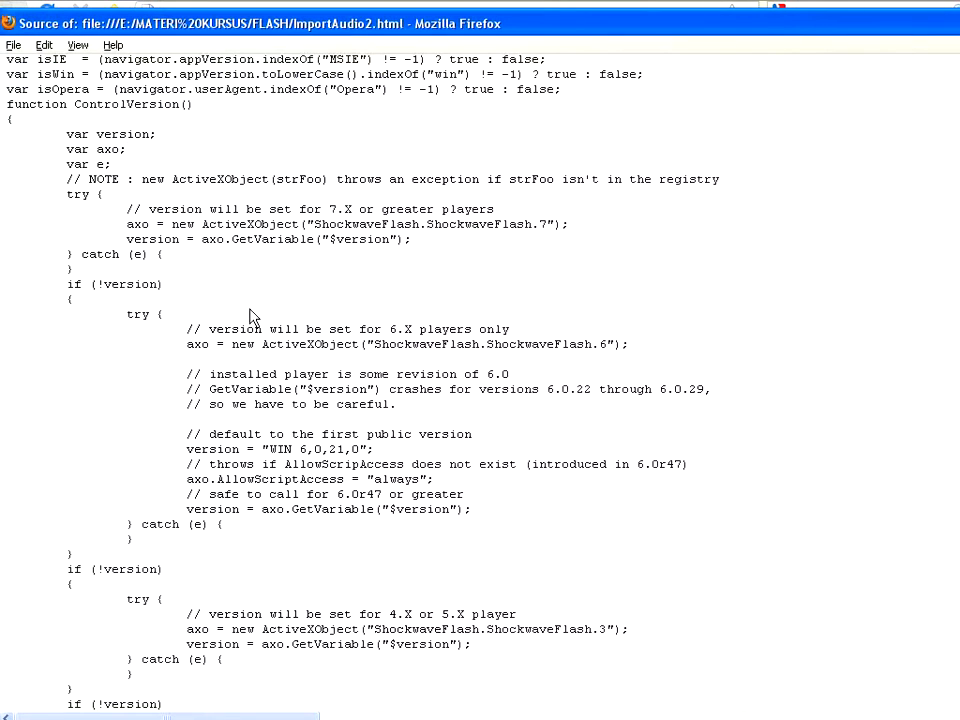
scroll(260, 340, "down", 8)
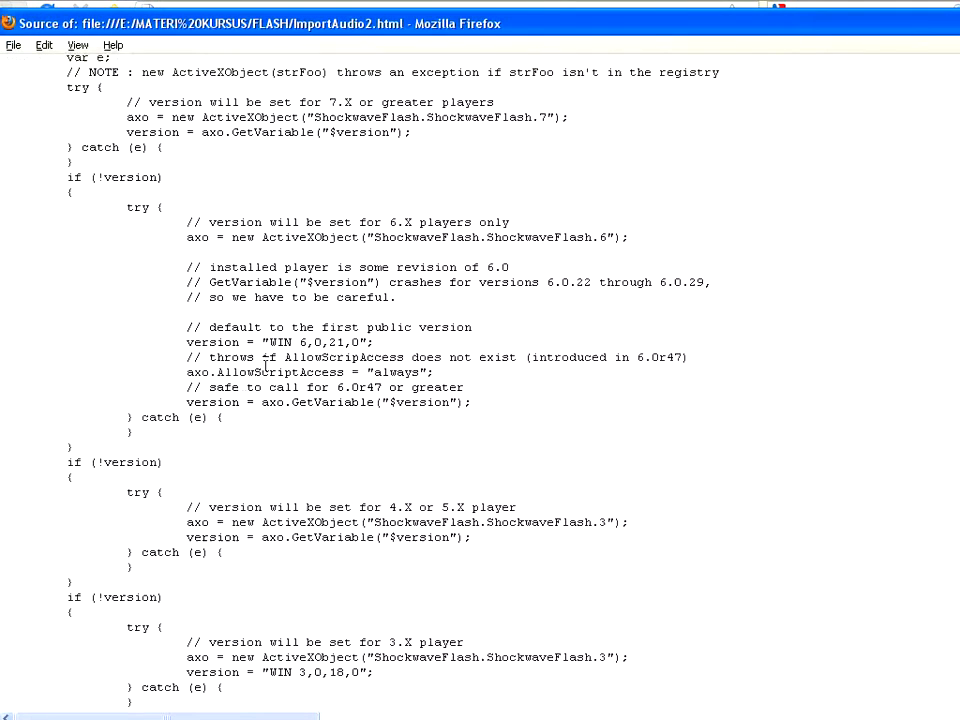
scroll(268, 372, "down", 8)
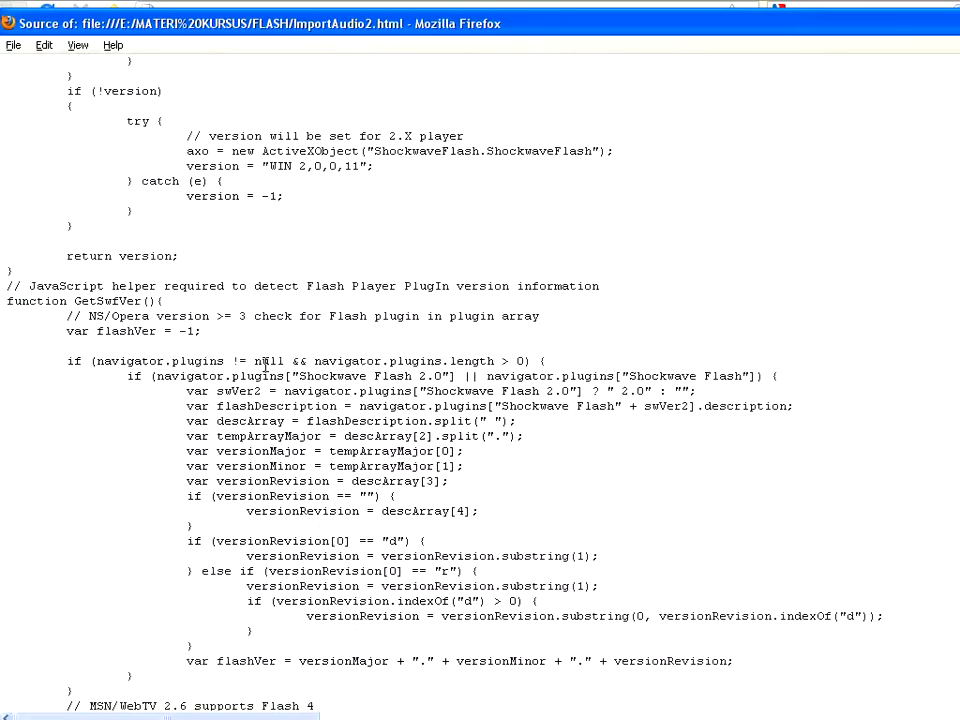
scroll(264, 367, "down", 1)
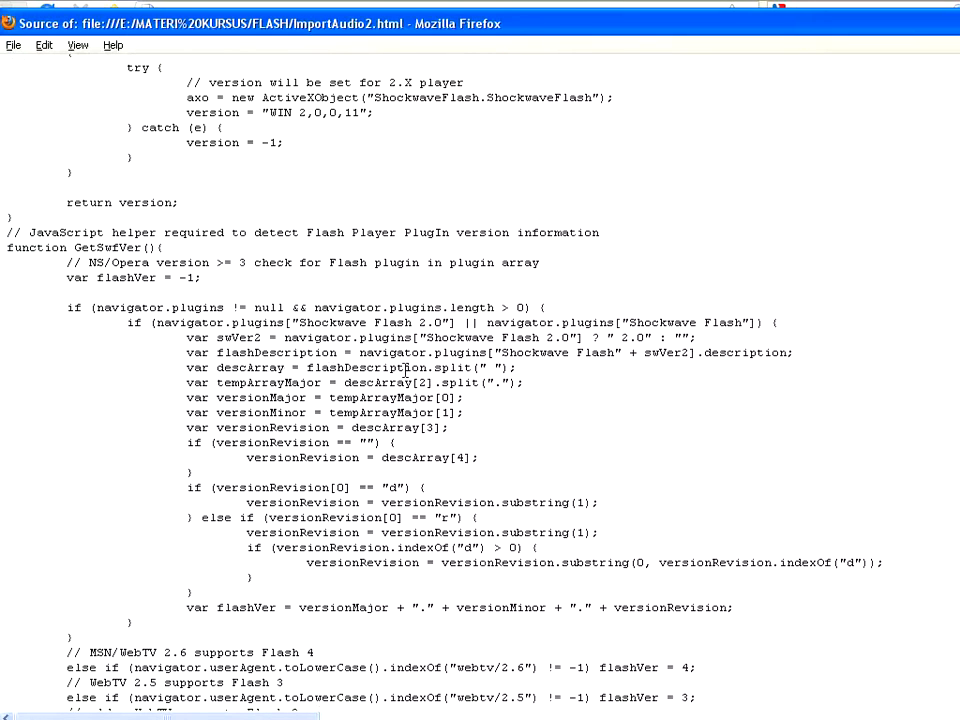
scroll(405, 369, "down", 12)
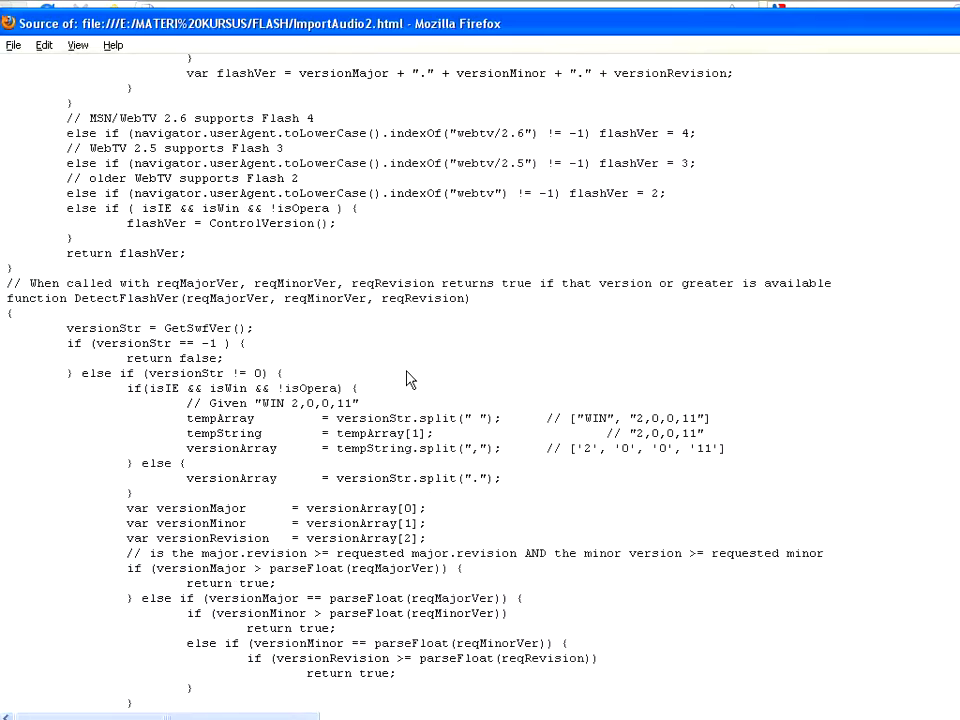
scroll(408, 378, "down", 11)
scroll(408, 380, "down", 16)
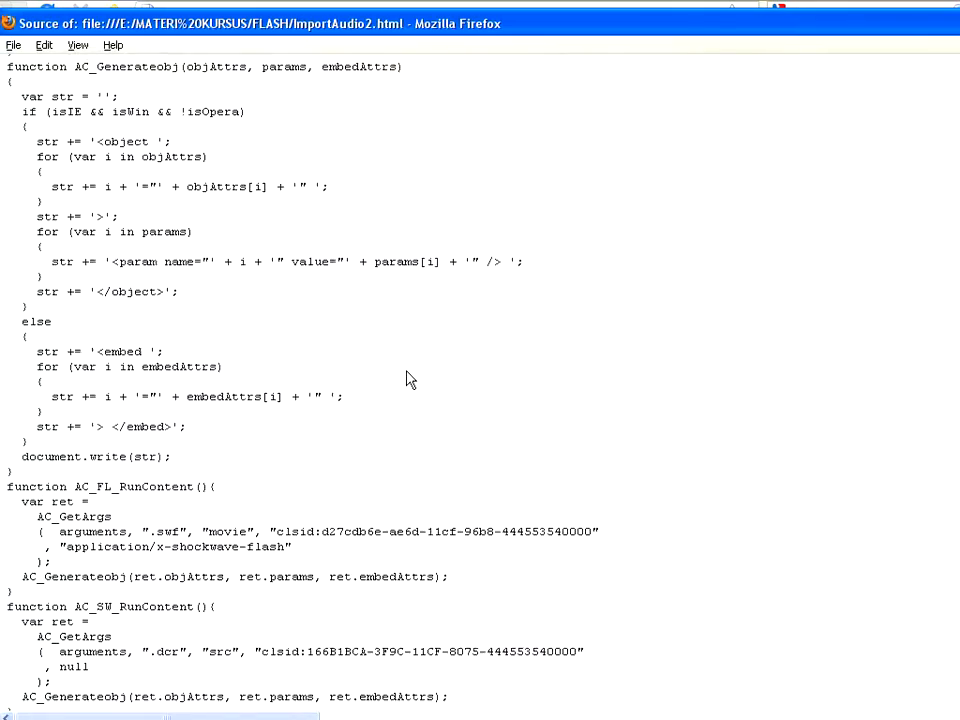
scroll(406, 369, "down", 6)
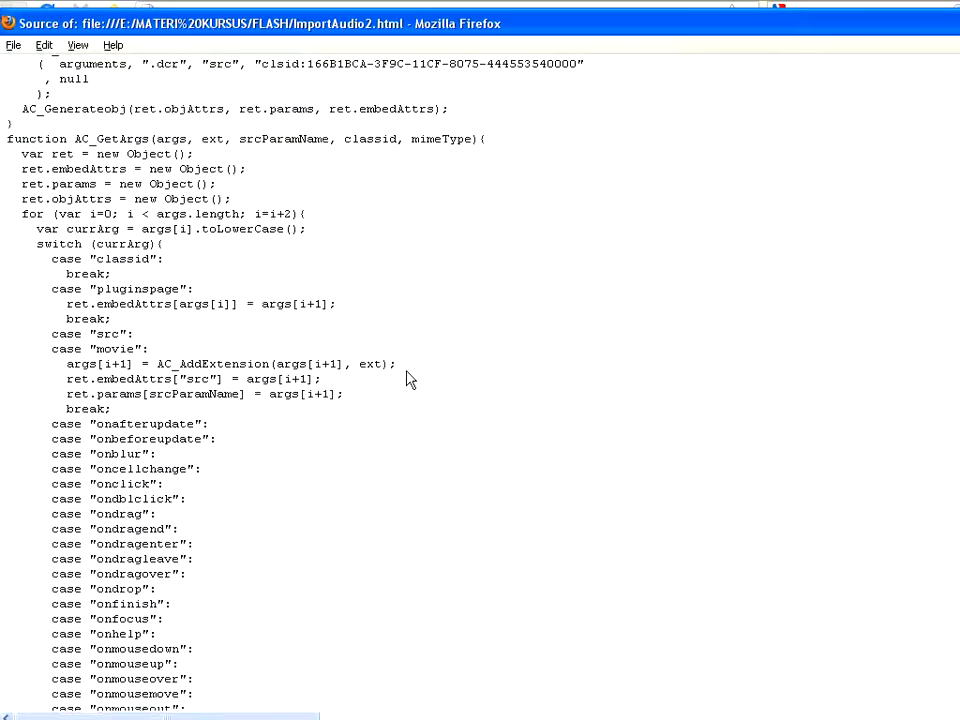
scroll(408, 378, "down", 20)
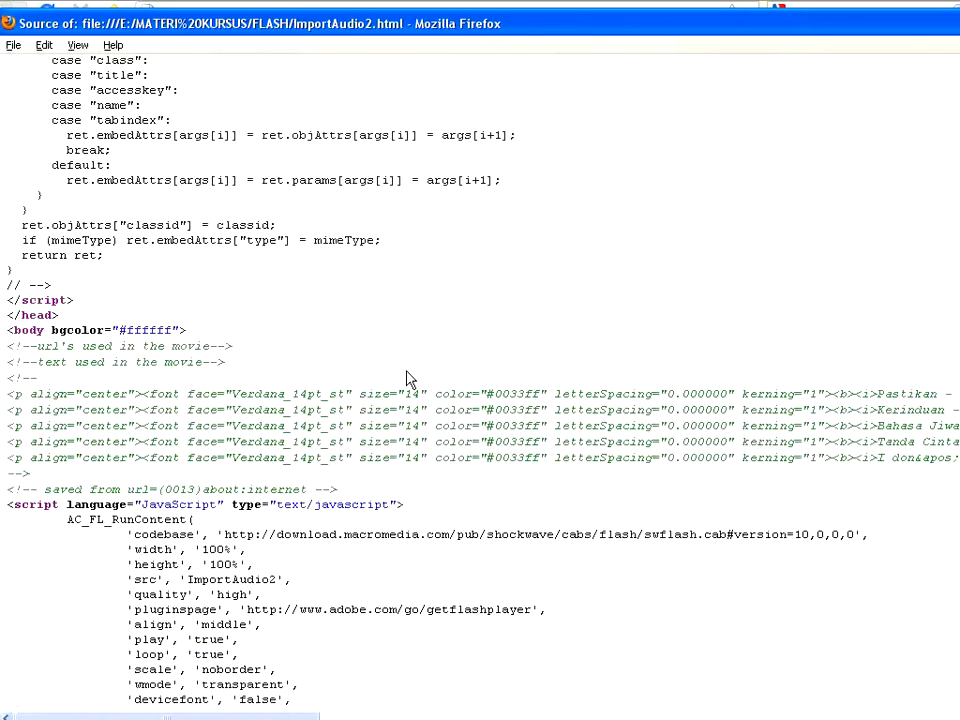
scroll(406, 380, "down", 5)
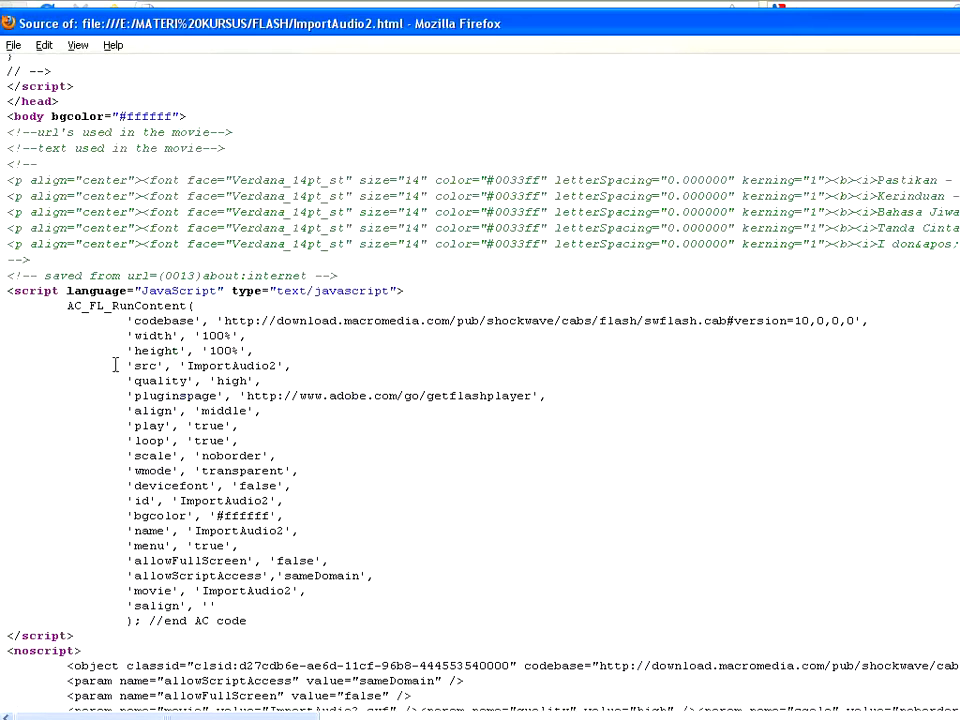
Highlight the src entry and its ImportAudio2 value in the AC_FL_RunContent block, and review the surrounding embed code
left_click_drag(124, 366, 291, 366)
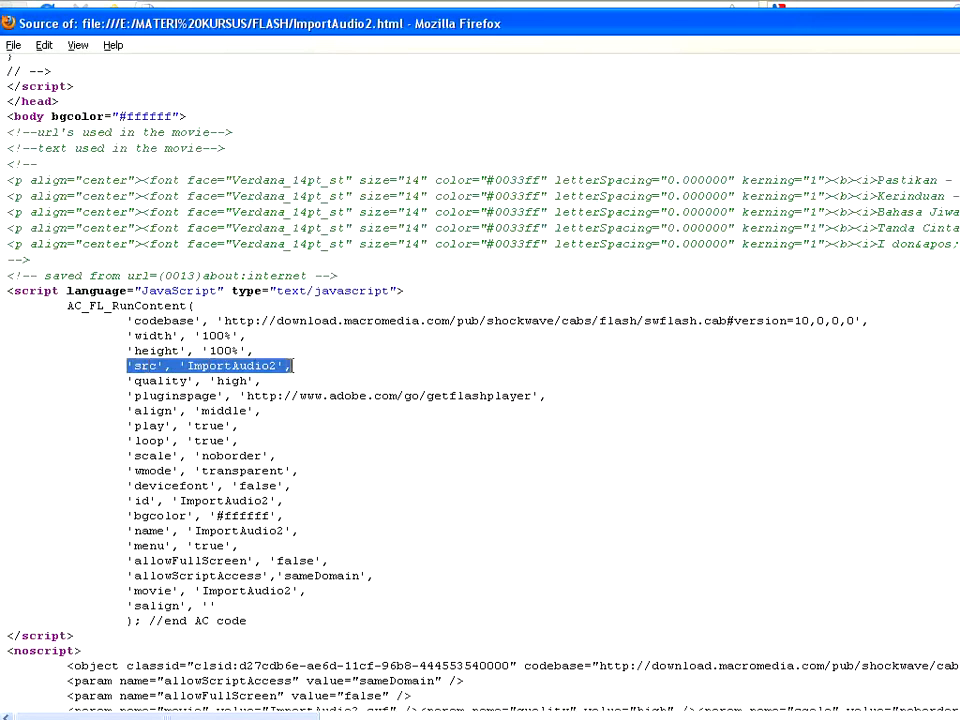
left_click(118, 369)
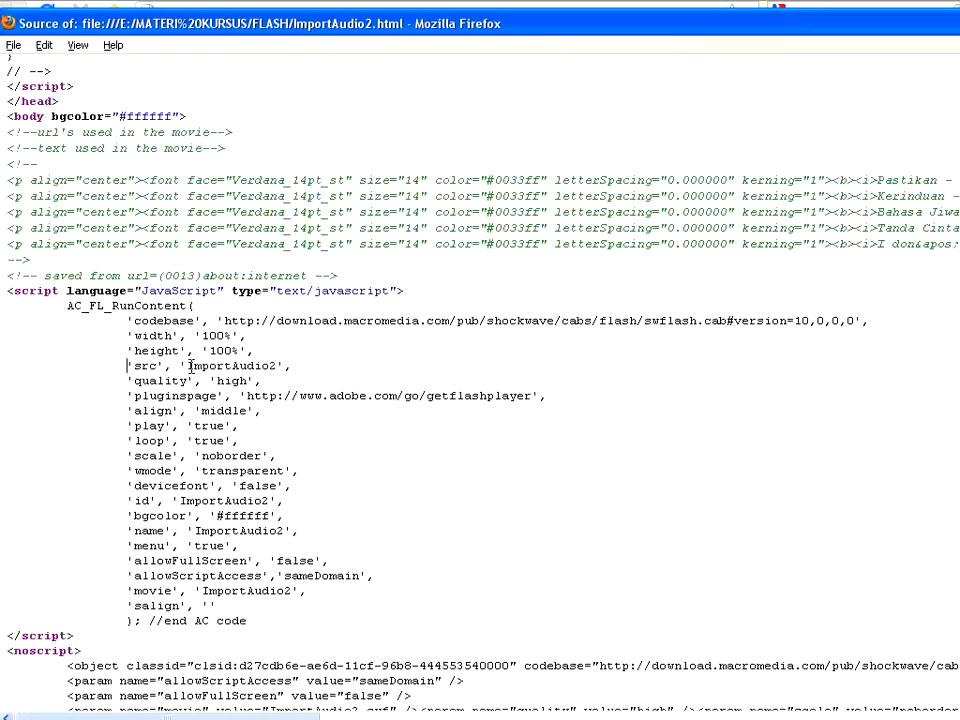
left_click_drag(188, 366, 296, 376)
scroll(400, 460, "down", 2)
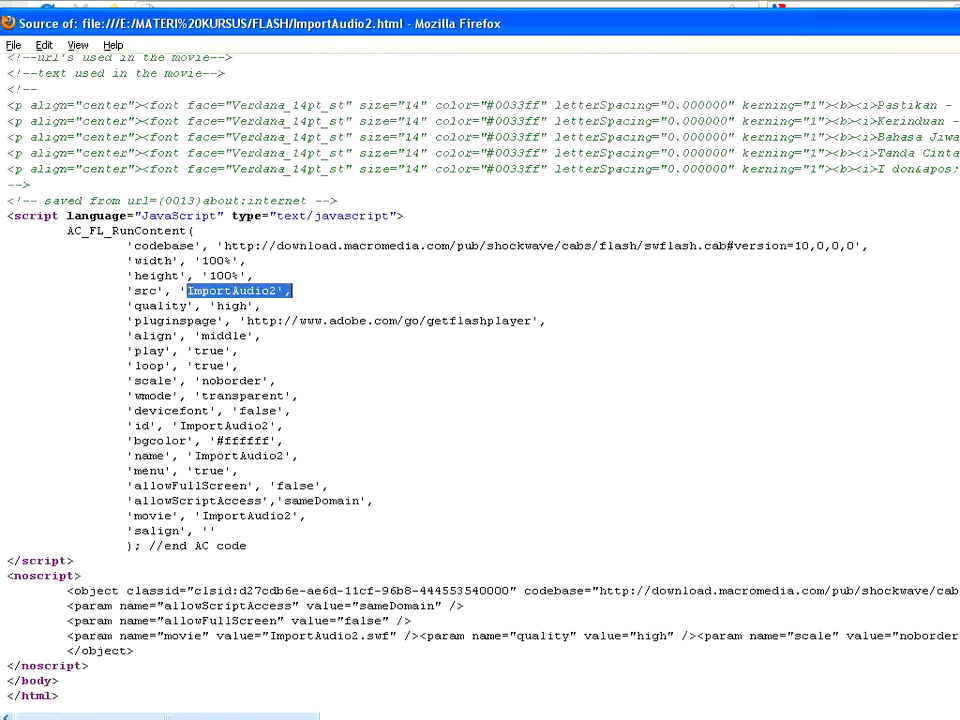
scroll(520, 292, "up", 4)
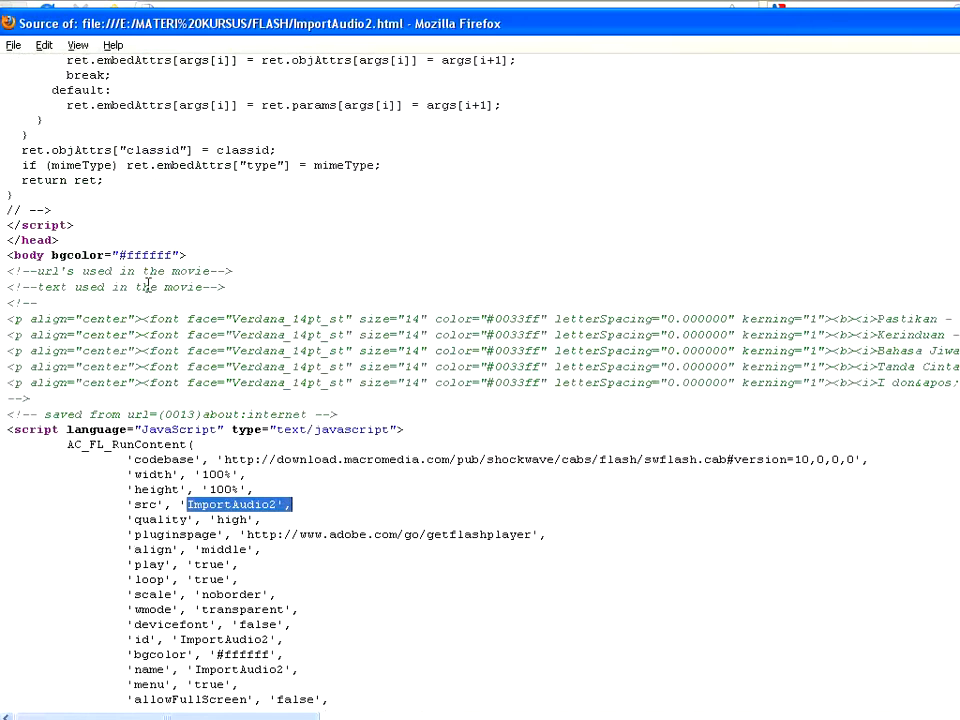
Finish reviewing the AC_FL_RunContent block, close the page source and Firefox, and return to the Publish Settings in Flash
scroll(634, 295, "down", 2)
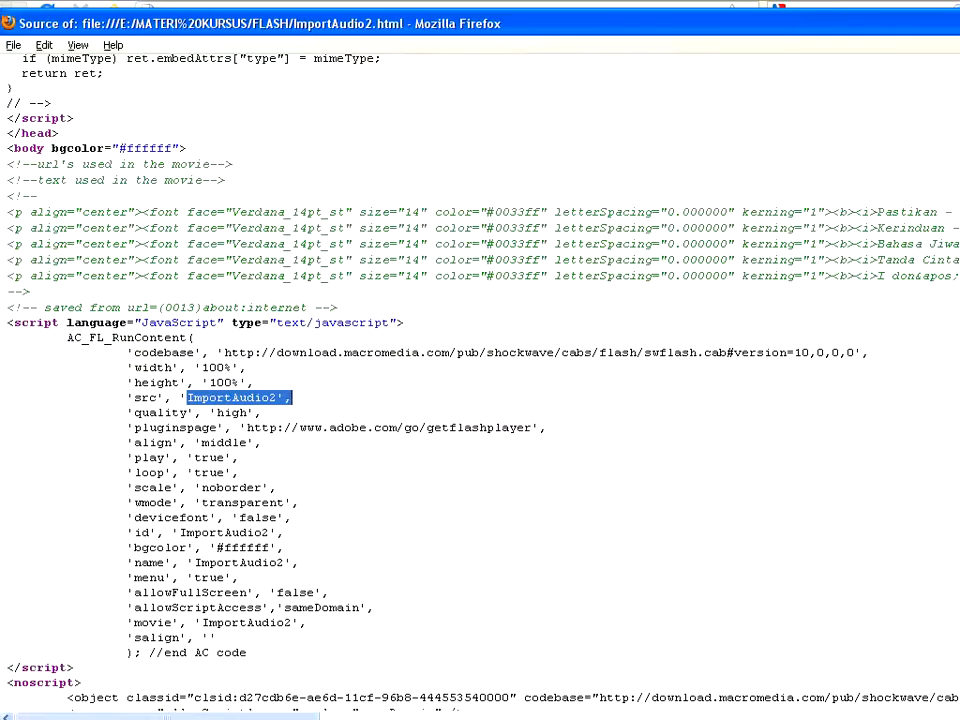
key("ctrl+w")
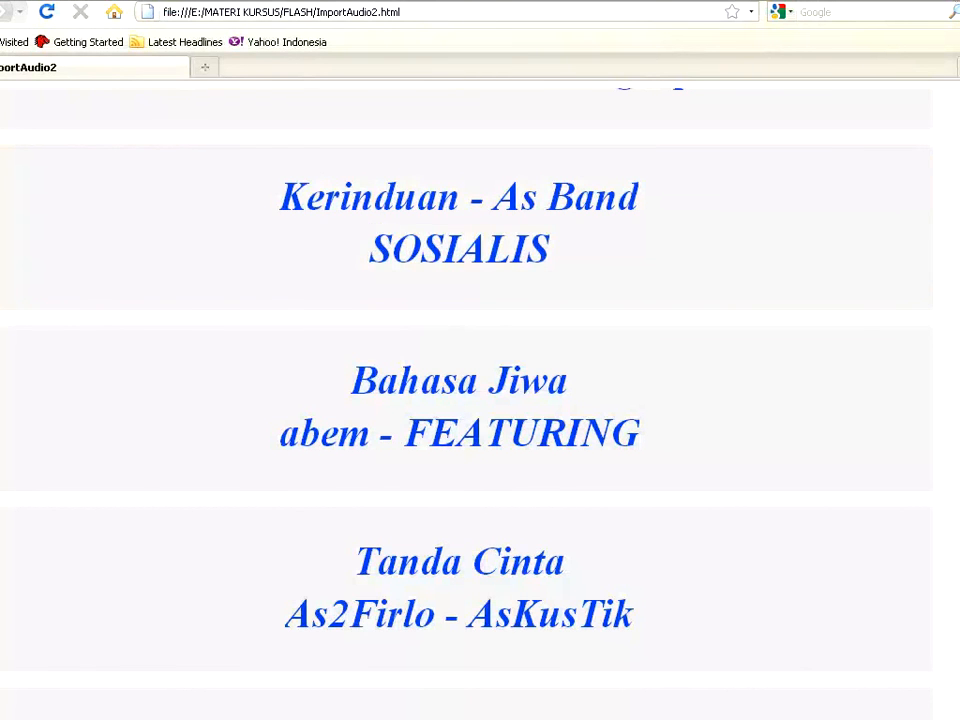
key("alt+F4")
left_click(889, 353)
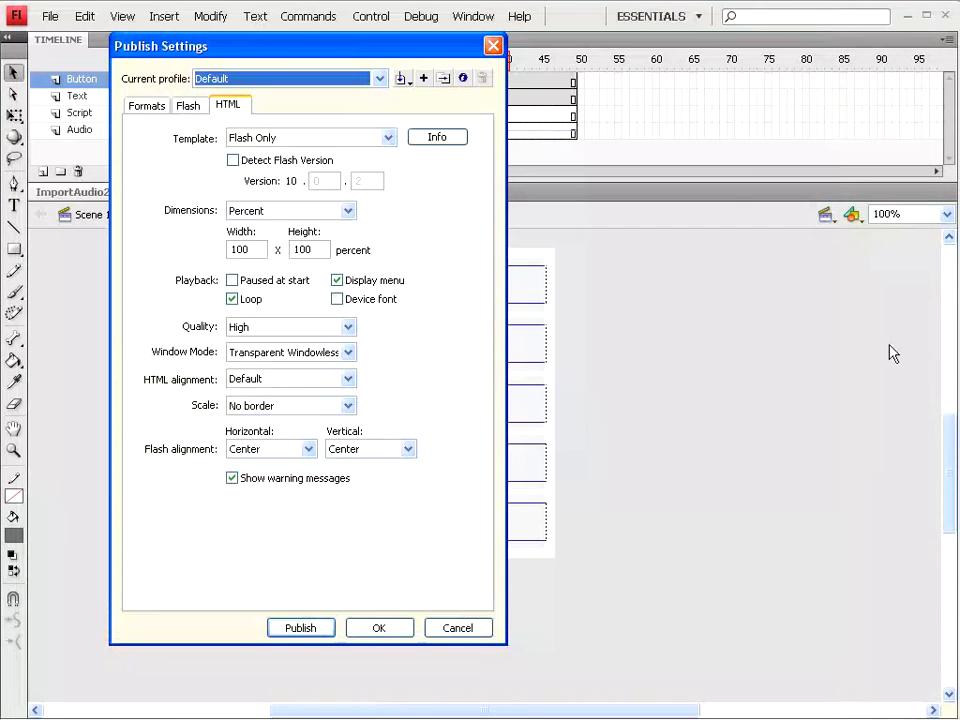
Add Windows Projector (.exe) to the formats to publish for the ImportAudio2 movie
left_click(144, 108)
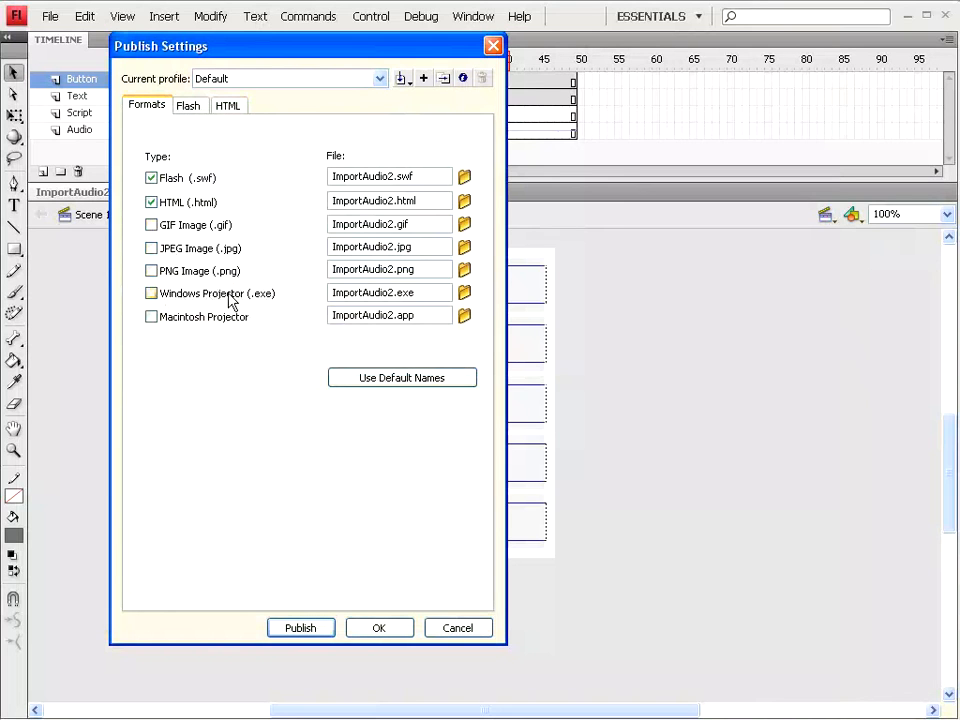
left_click(163, 299)
left_click(301, 628)
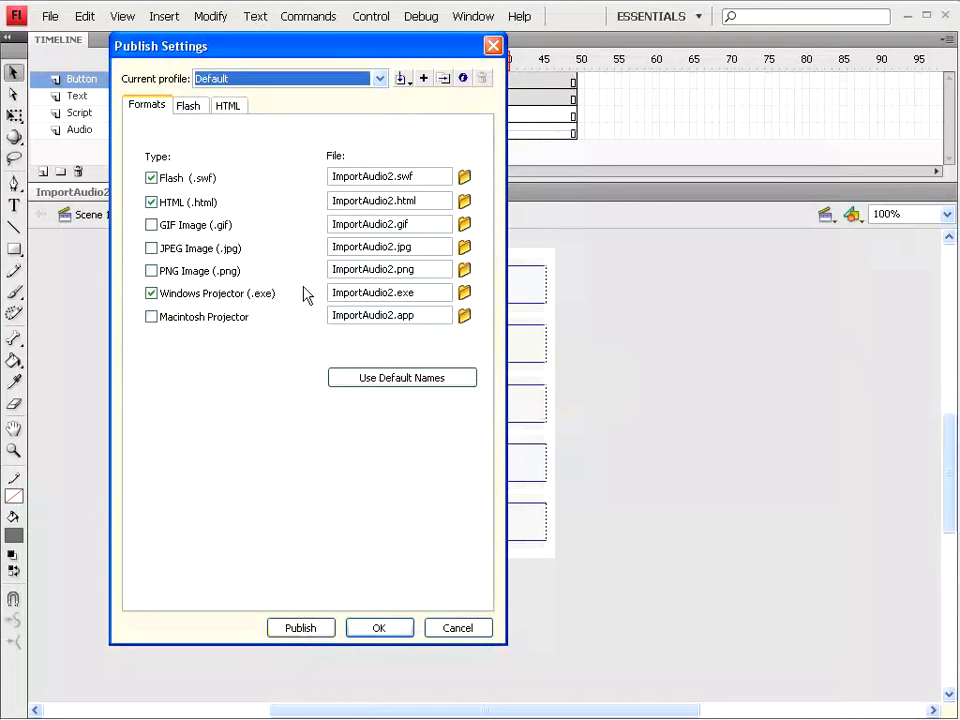
Set the dimensions in the HTML publish settings to Match Movie
left_click(230, 108)
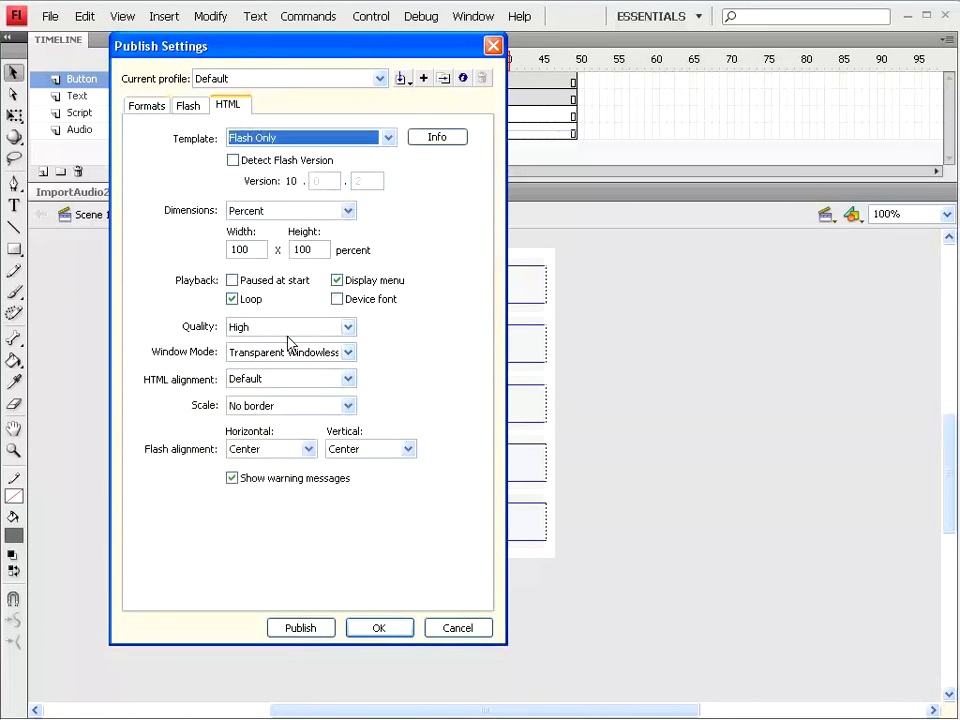
left_click(349, 213)
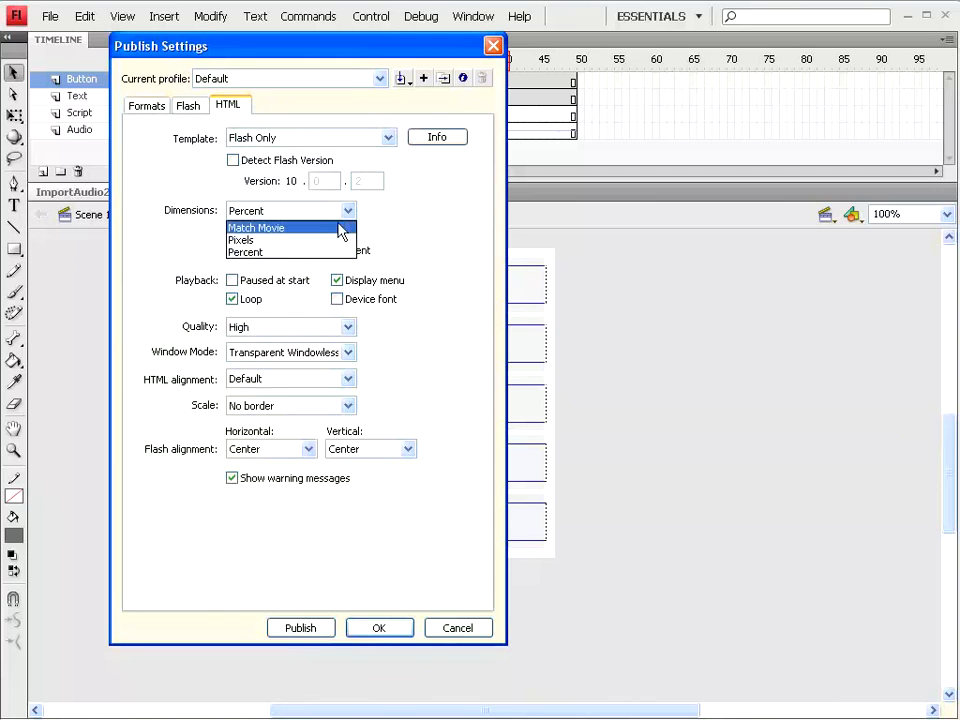
left_click(300, 229)
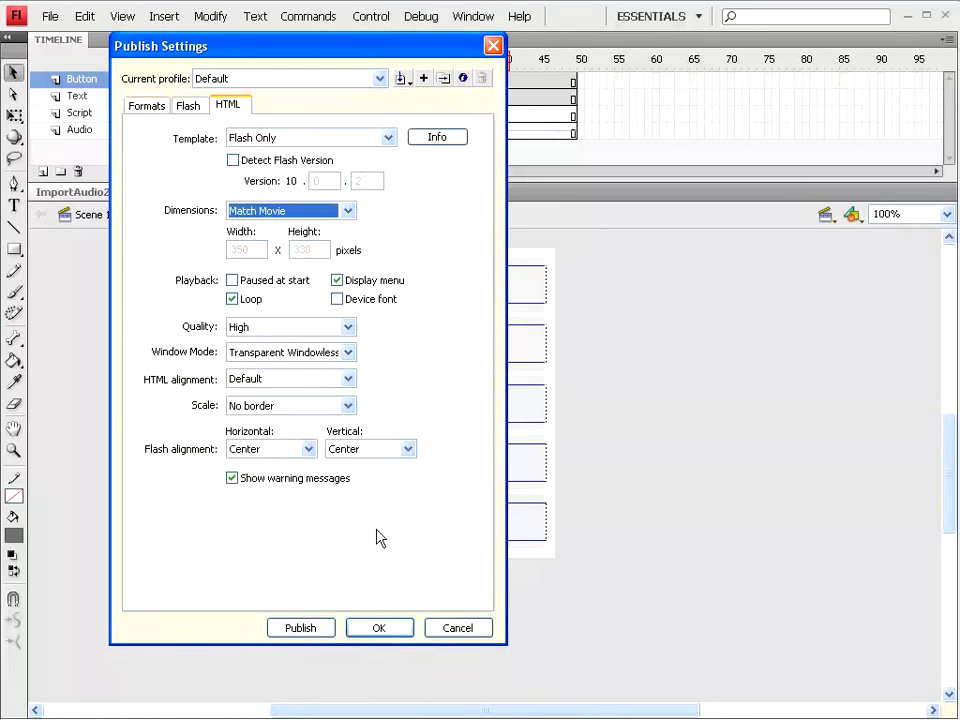
Publish the ImportAudio2 movie in the Flash, HTML and Windows Projector formats
left_click(190, 108)
left_click(146, 105)
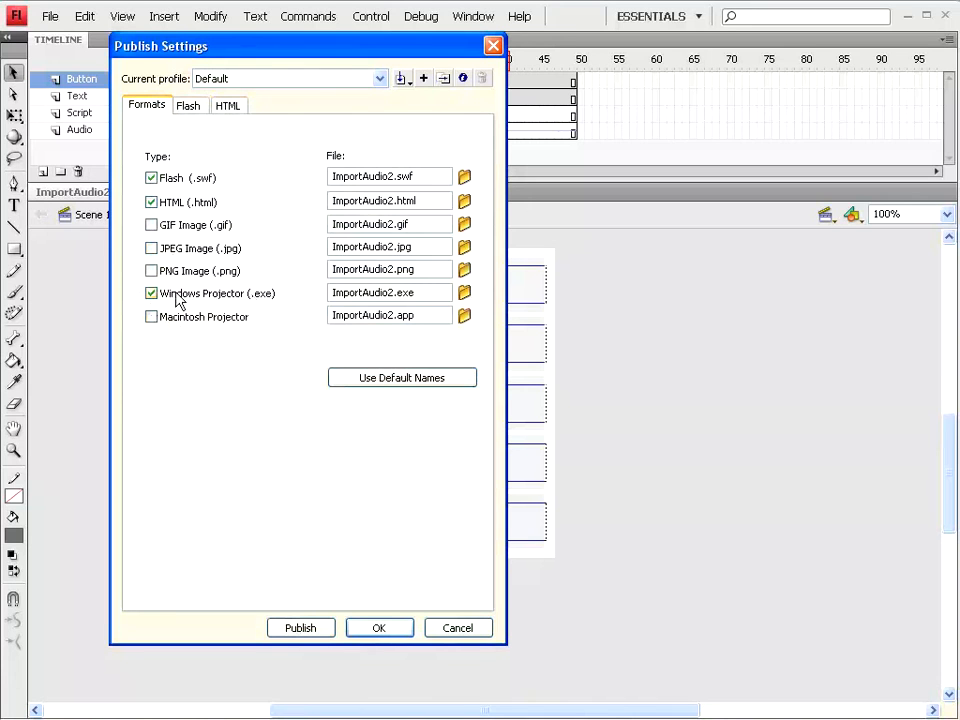
left_click(300, 628)
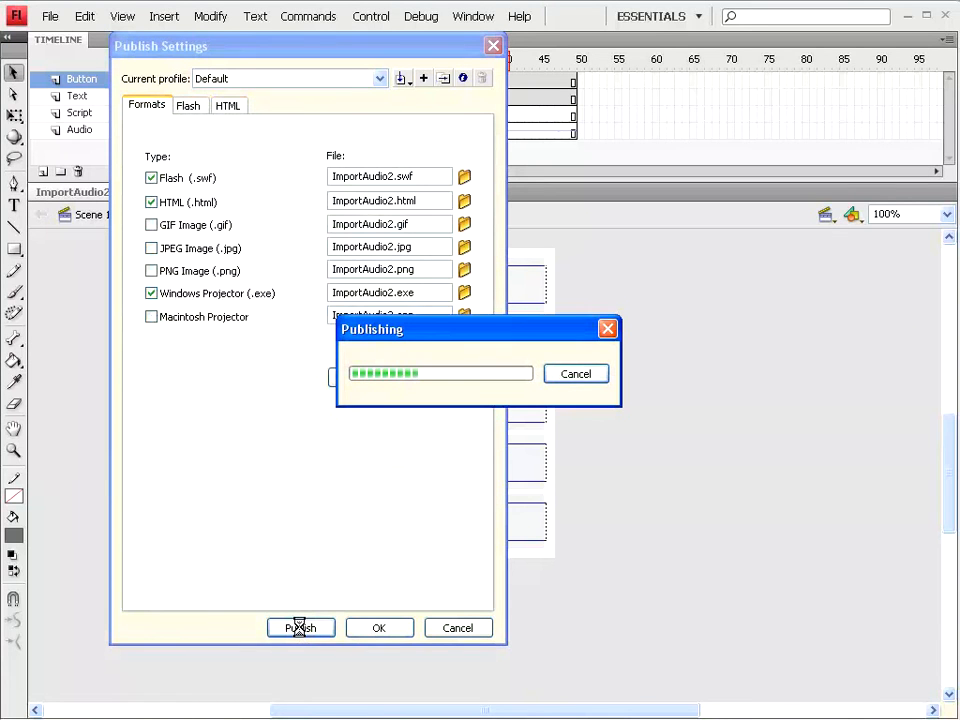
Run the published ImportAudio2 application from the FLASH folder to check its song buttons, and close the player
left_click(484, 719)
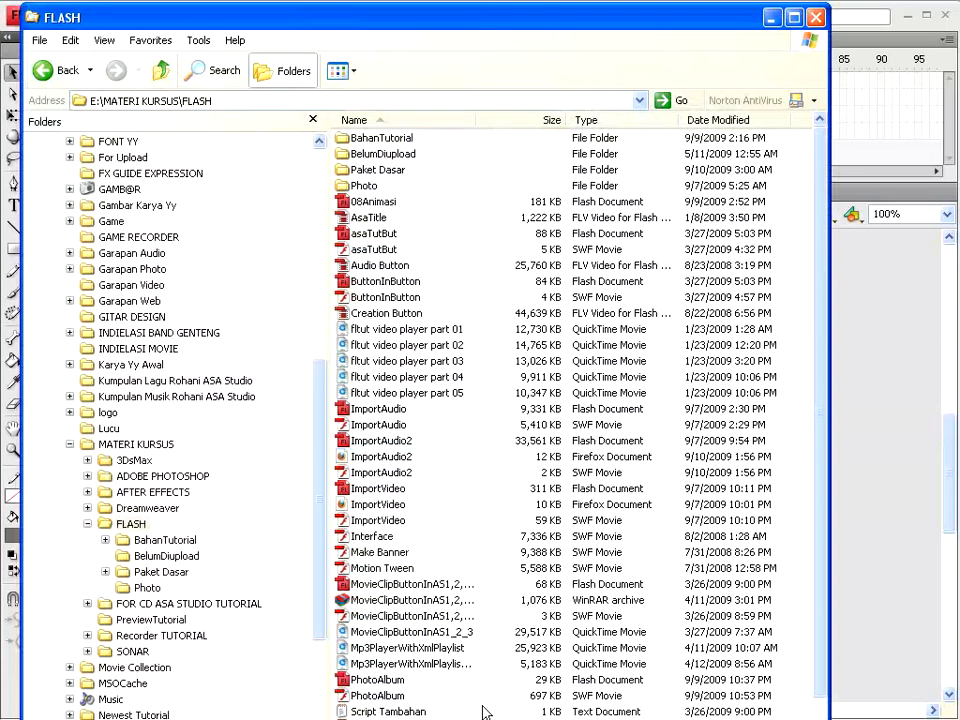
right_click(445, 440)
left_click(430, 480)
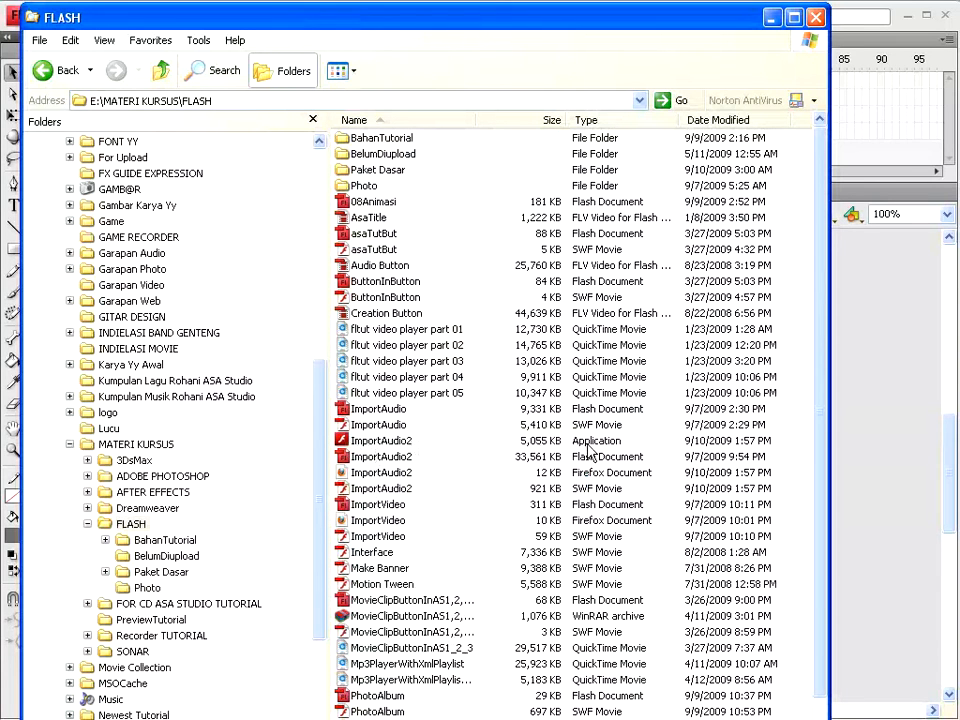
left_click(400, 440)
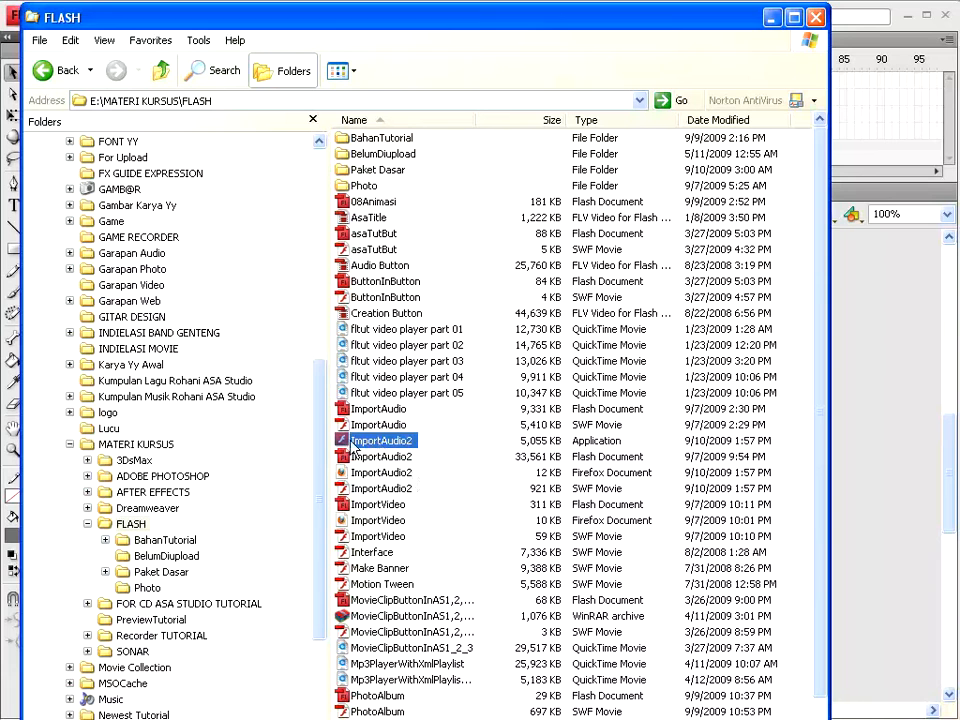
double_click(350, 447)
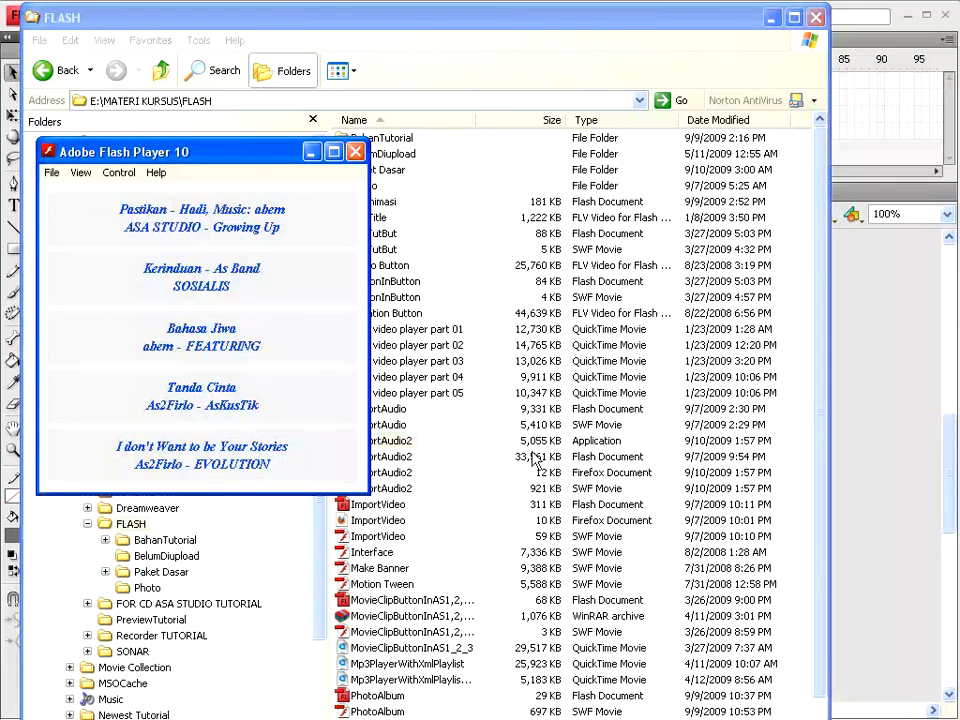
left_click_drag(140, 150, 300, 170)
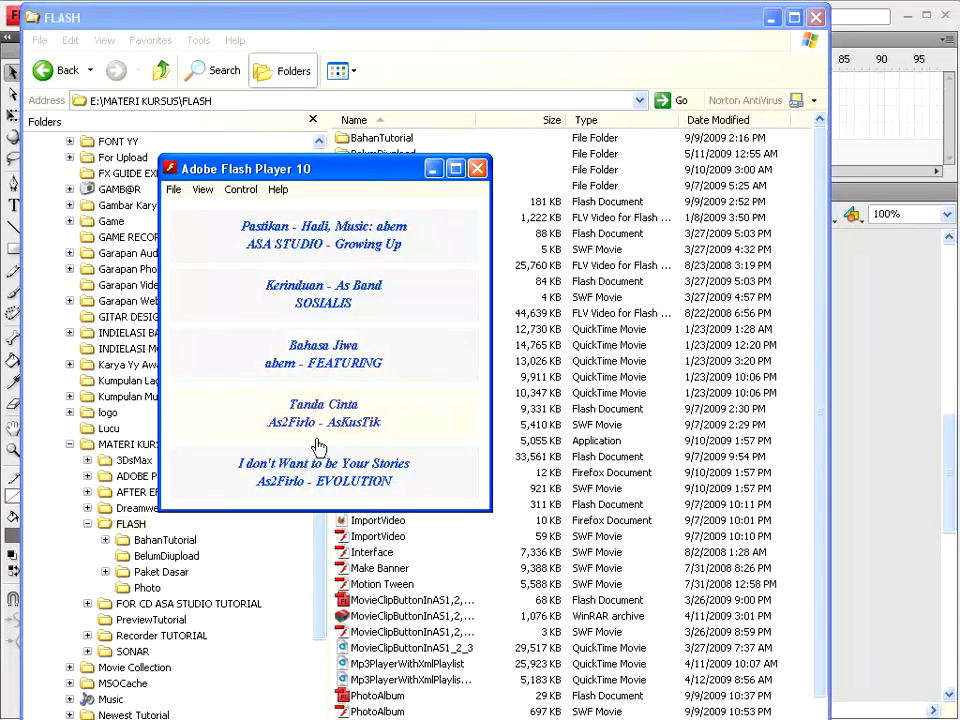
left_click(479, 172)
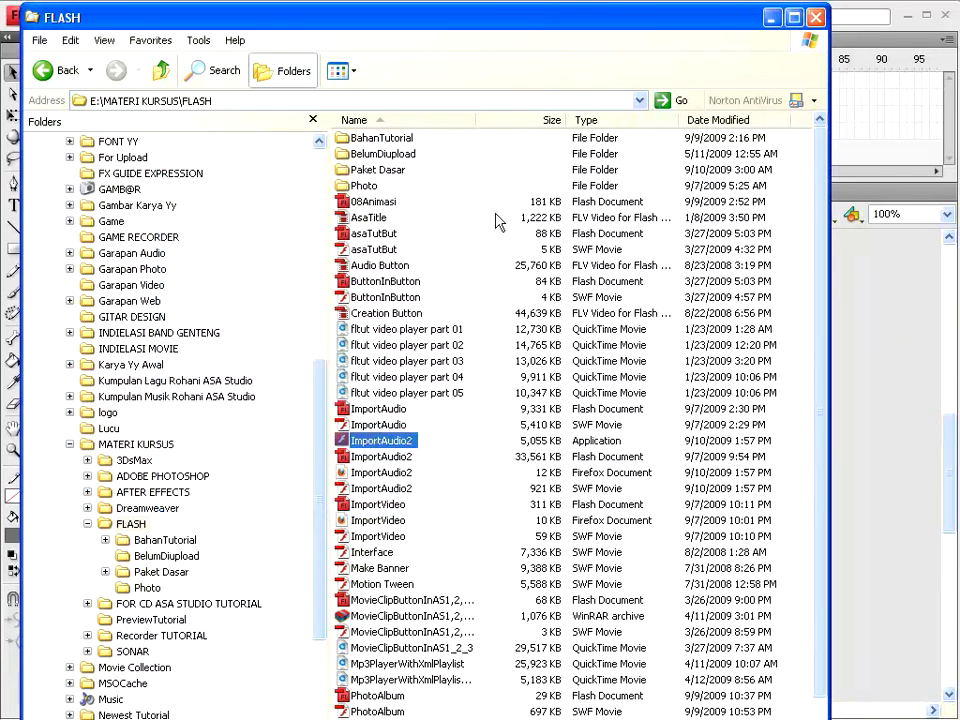
Open the republished ImportAudio2 HTML file in Firefox, return to Flash and move the Publish Settings dialog away from the stage
right_click(366, 472)
mouse_move(470, 478)
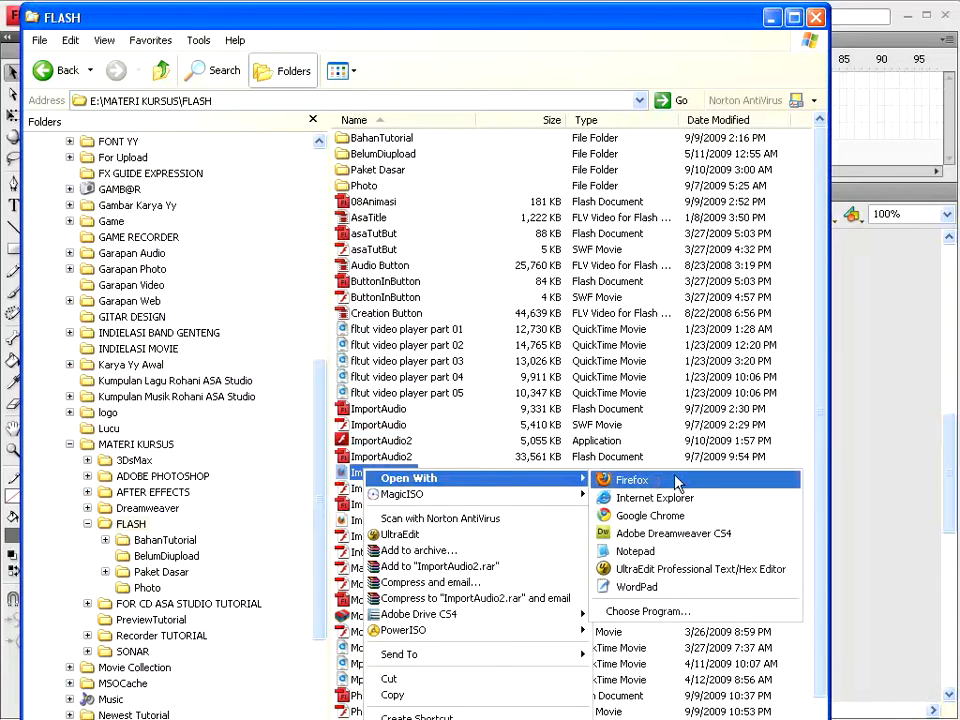
left_click(686, 482)
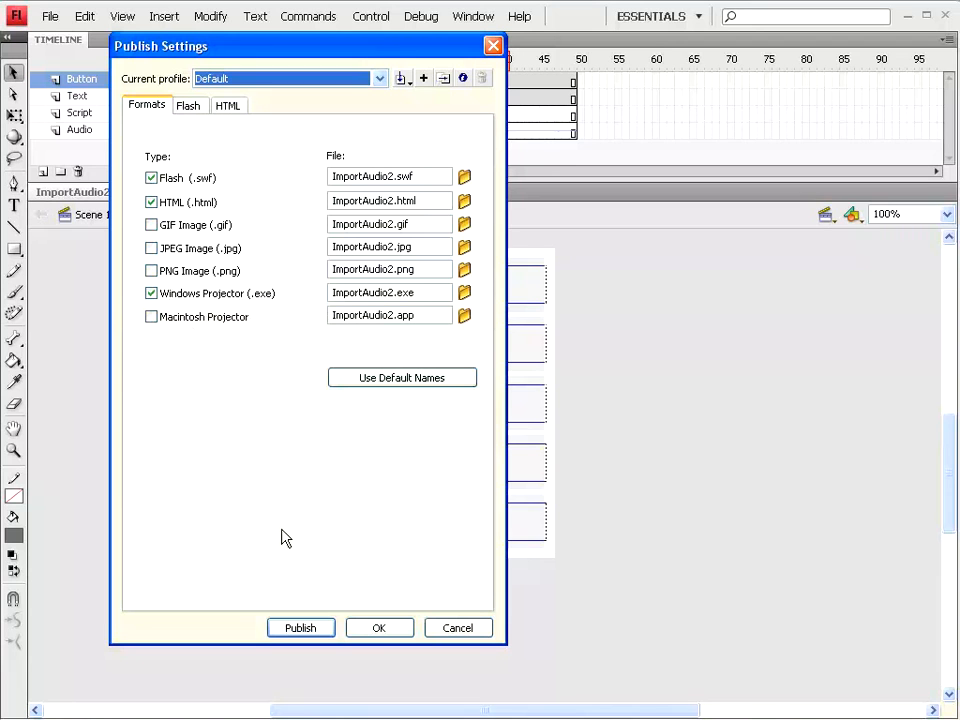
left_click_drag(307, 48, 231, 22)
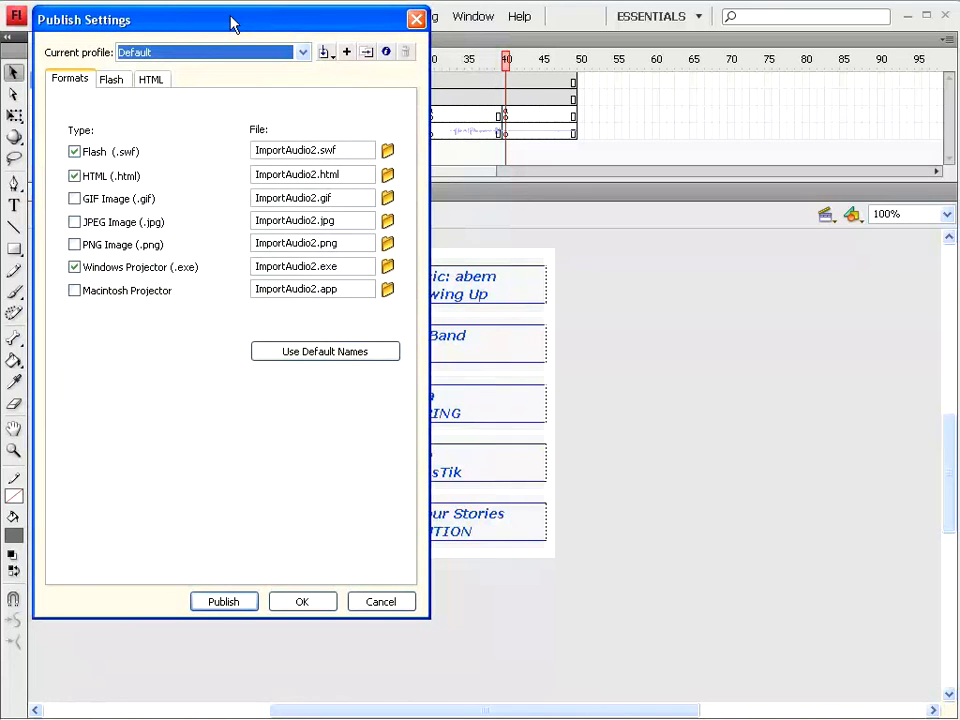